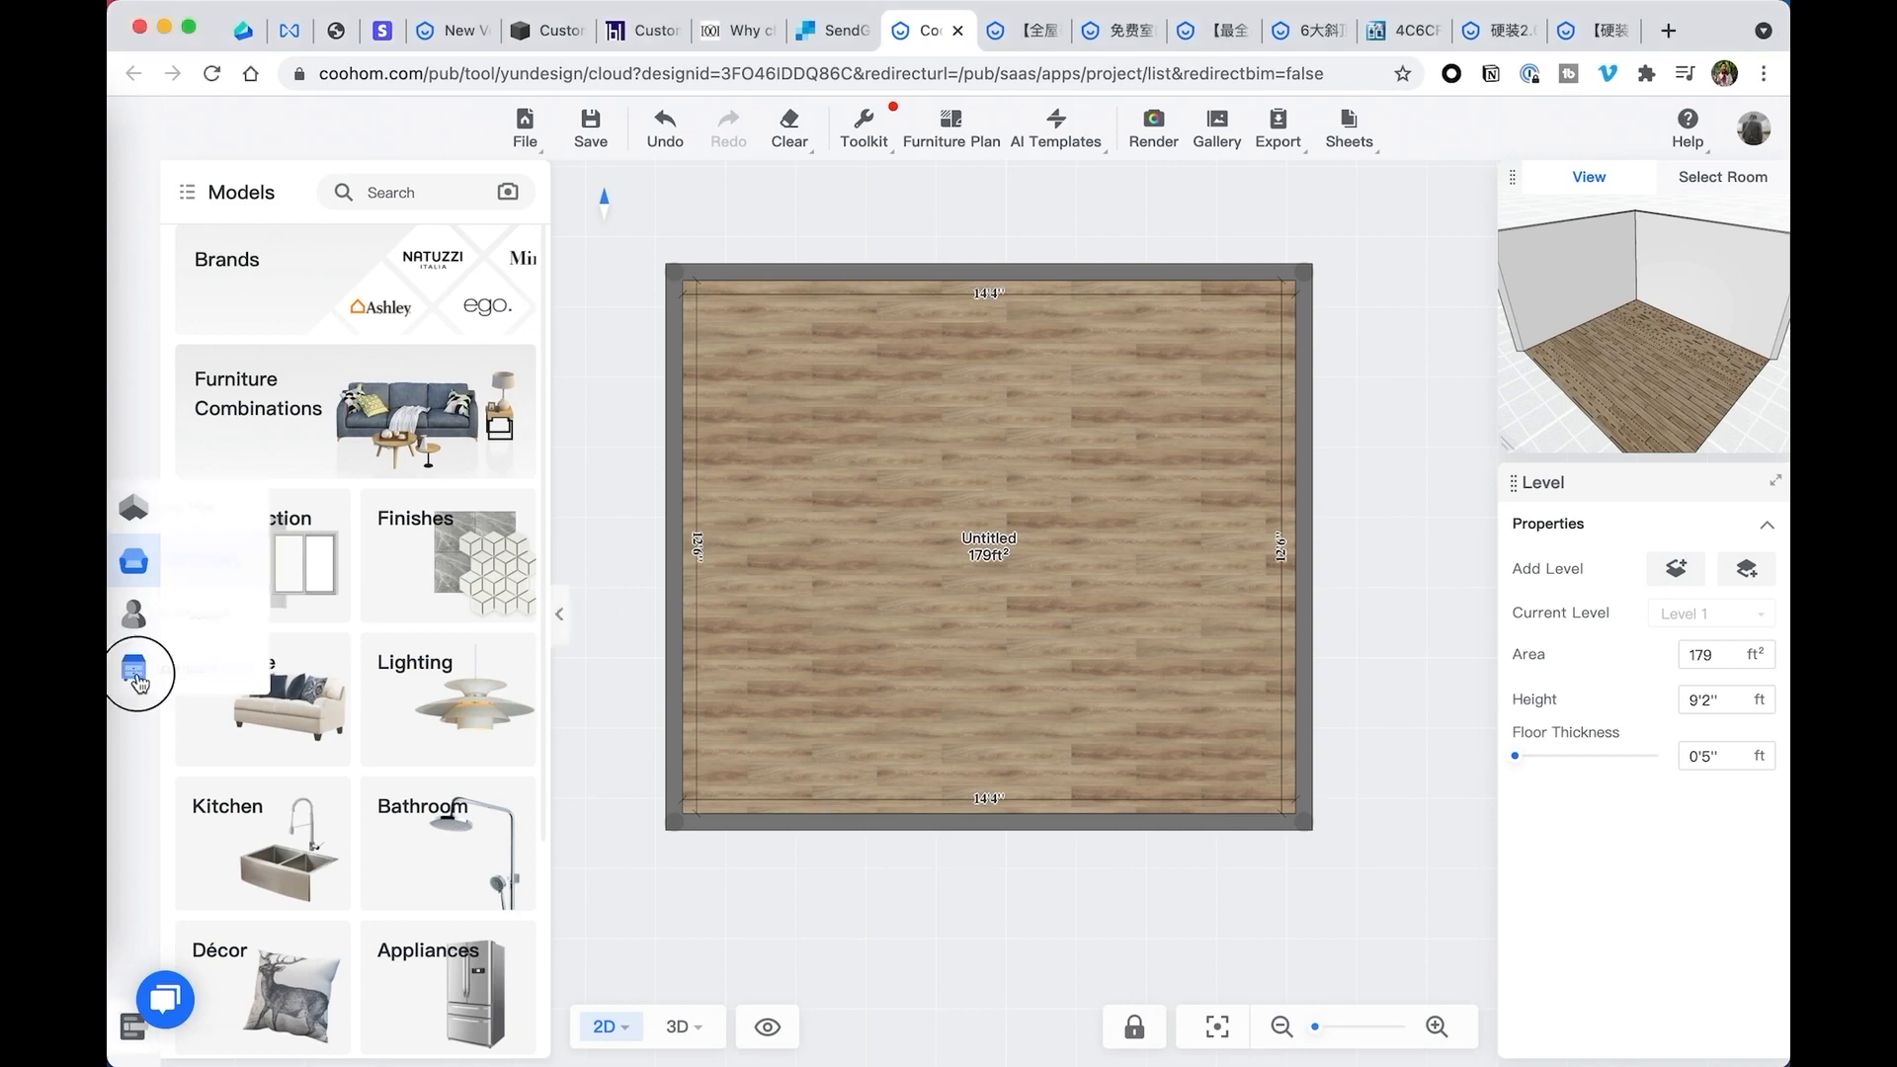
- Open the room in the advanced Construction tool
left_click(134, 672)
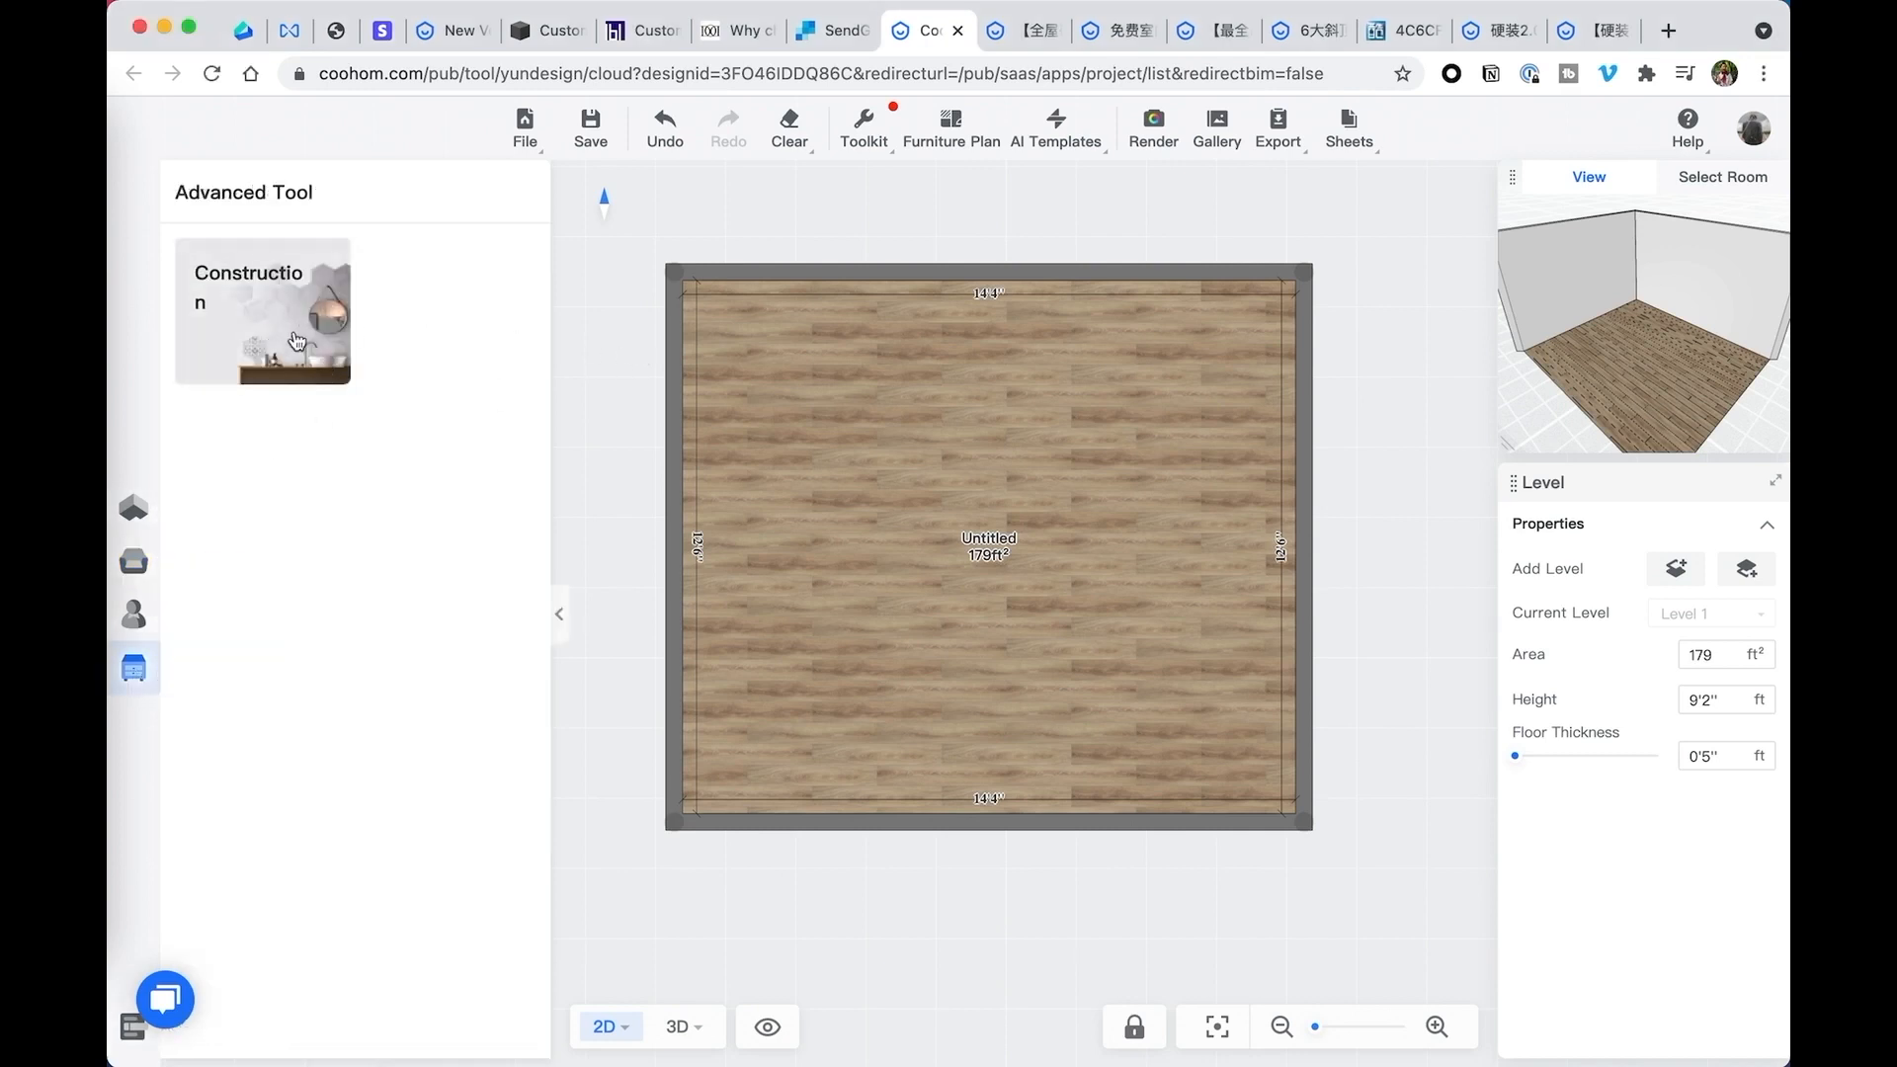
left_click(144, 502)
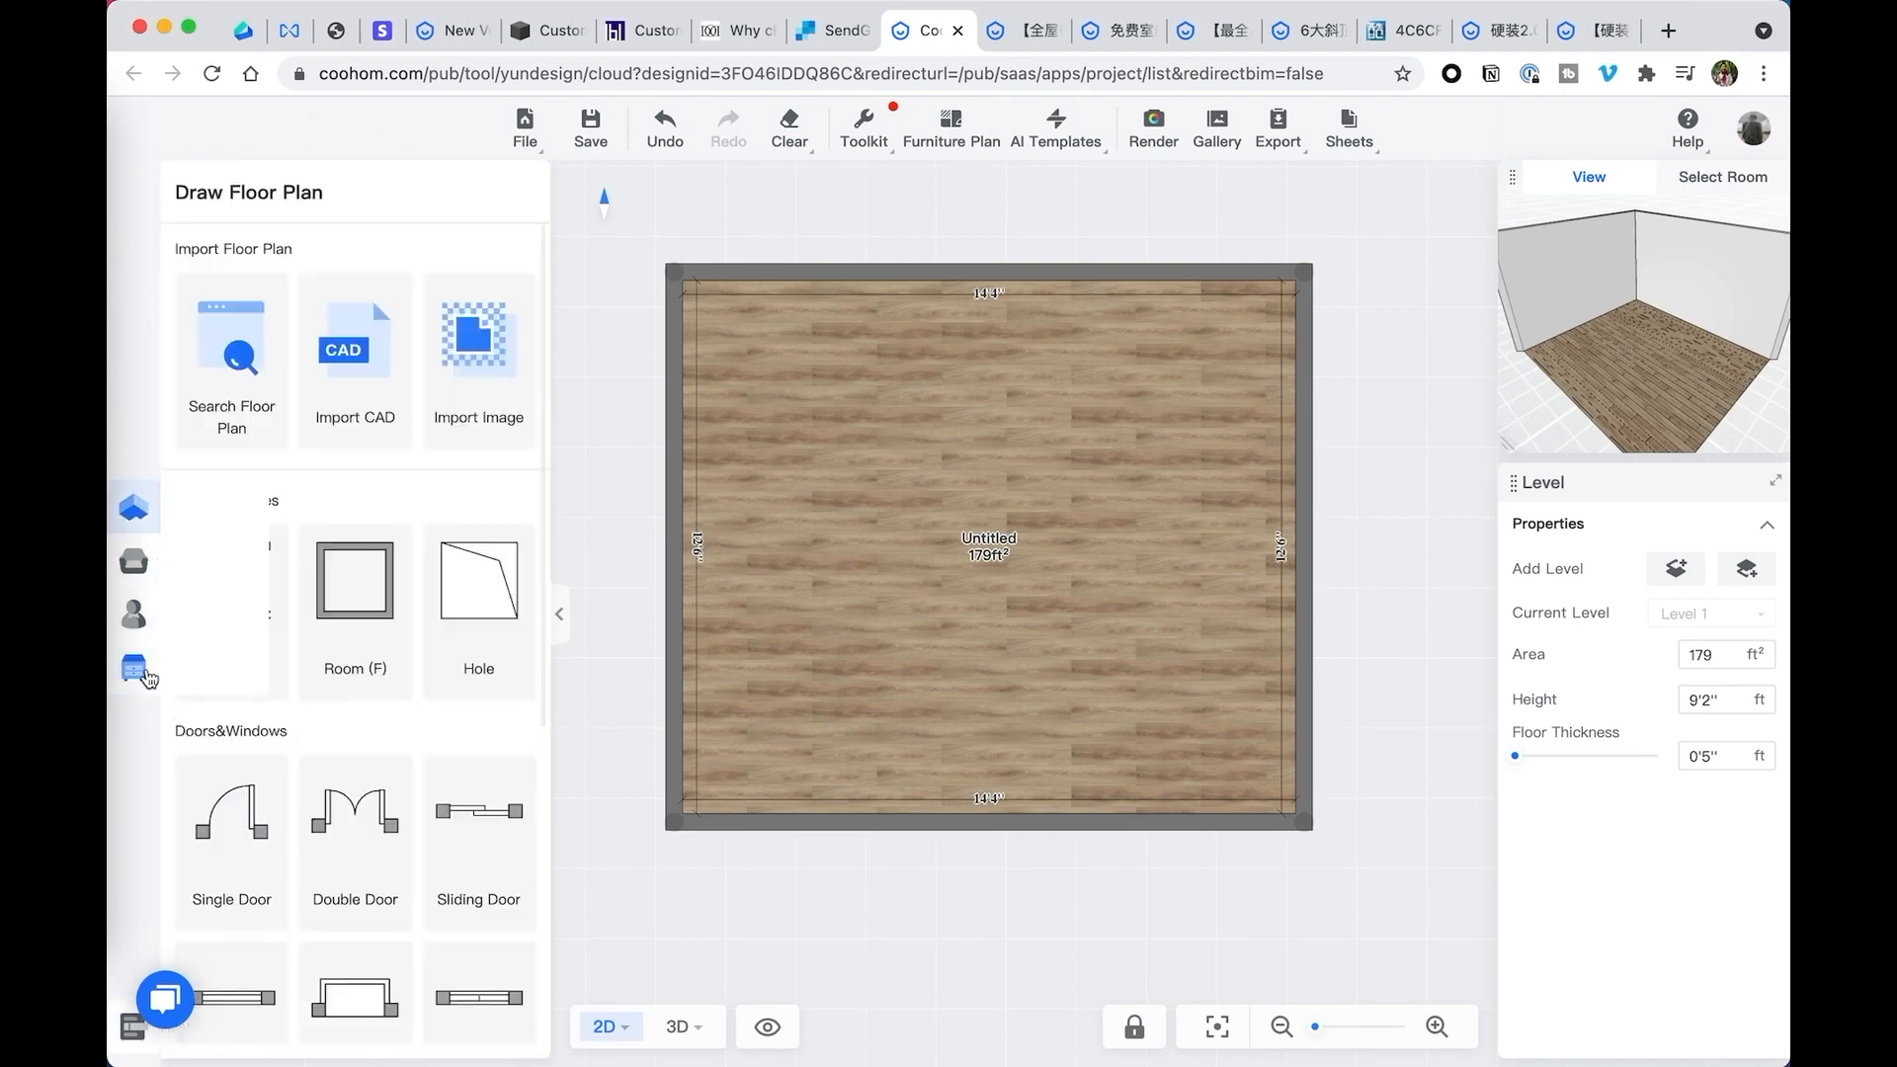
left_click(146, 676)
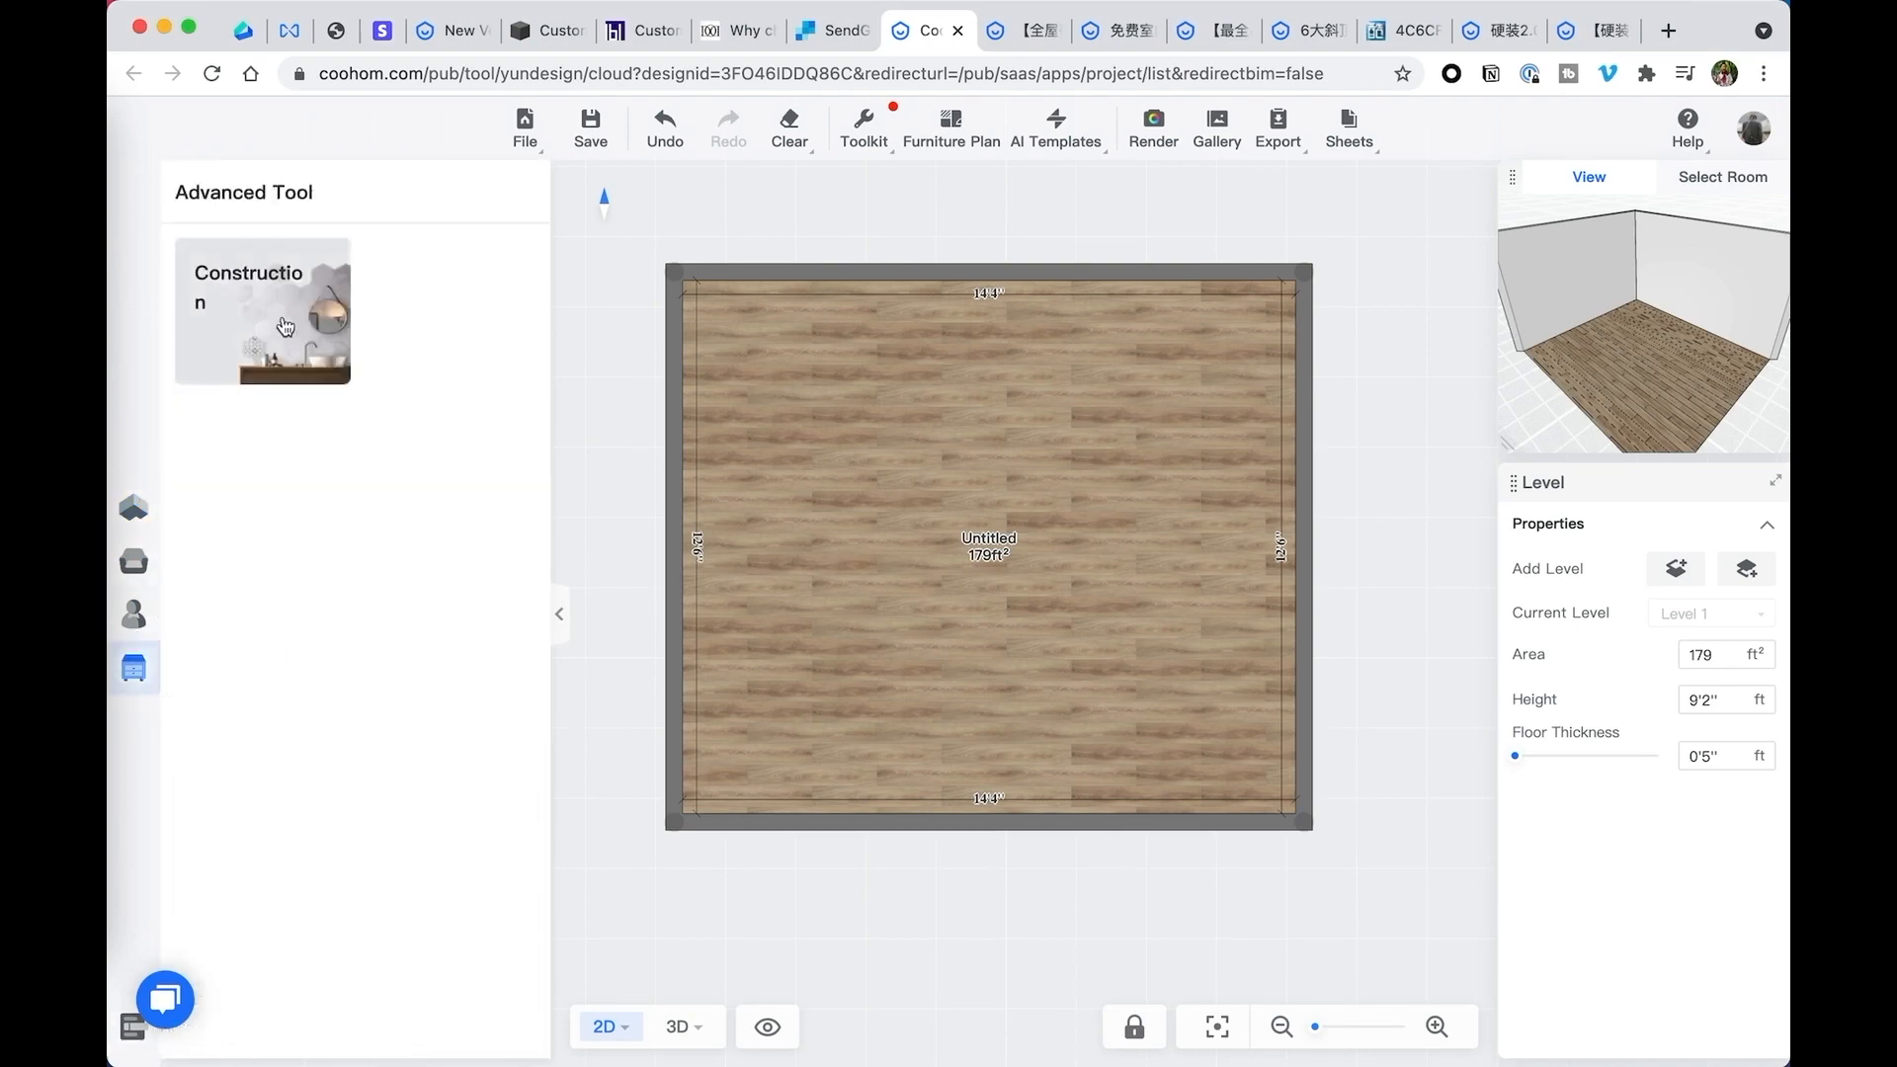
left_click(283, 325)
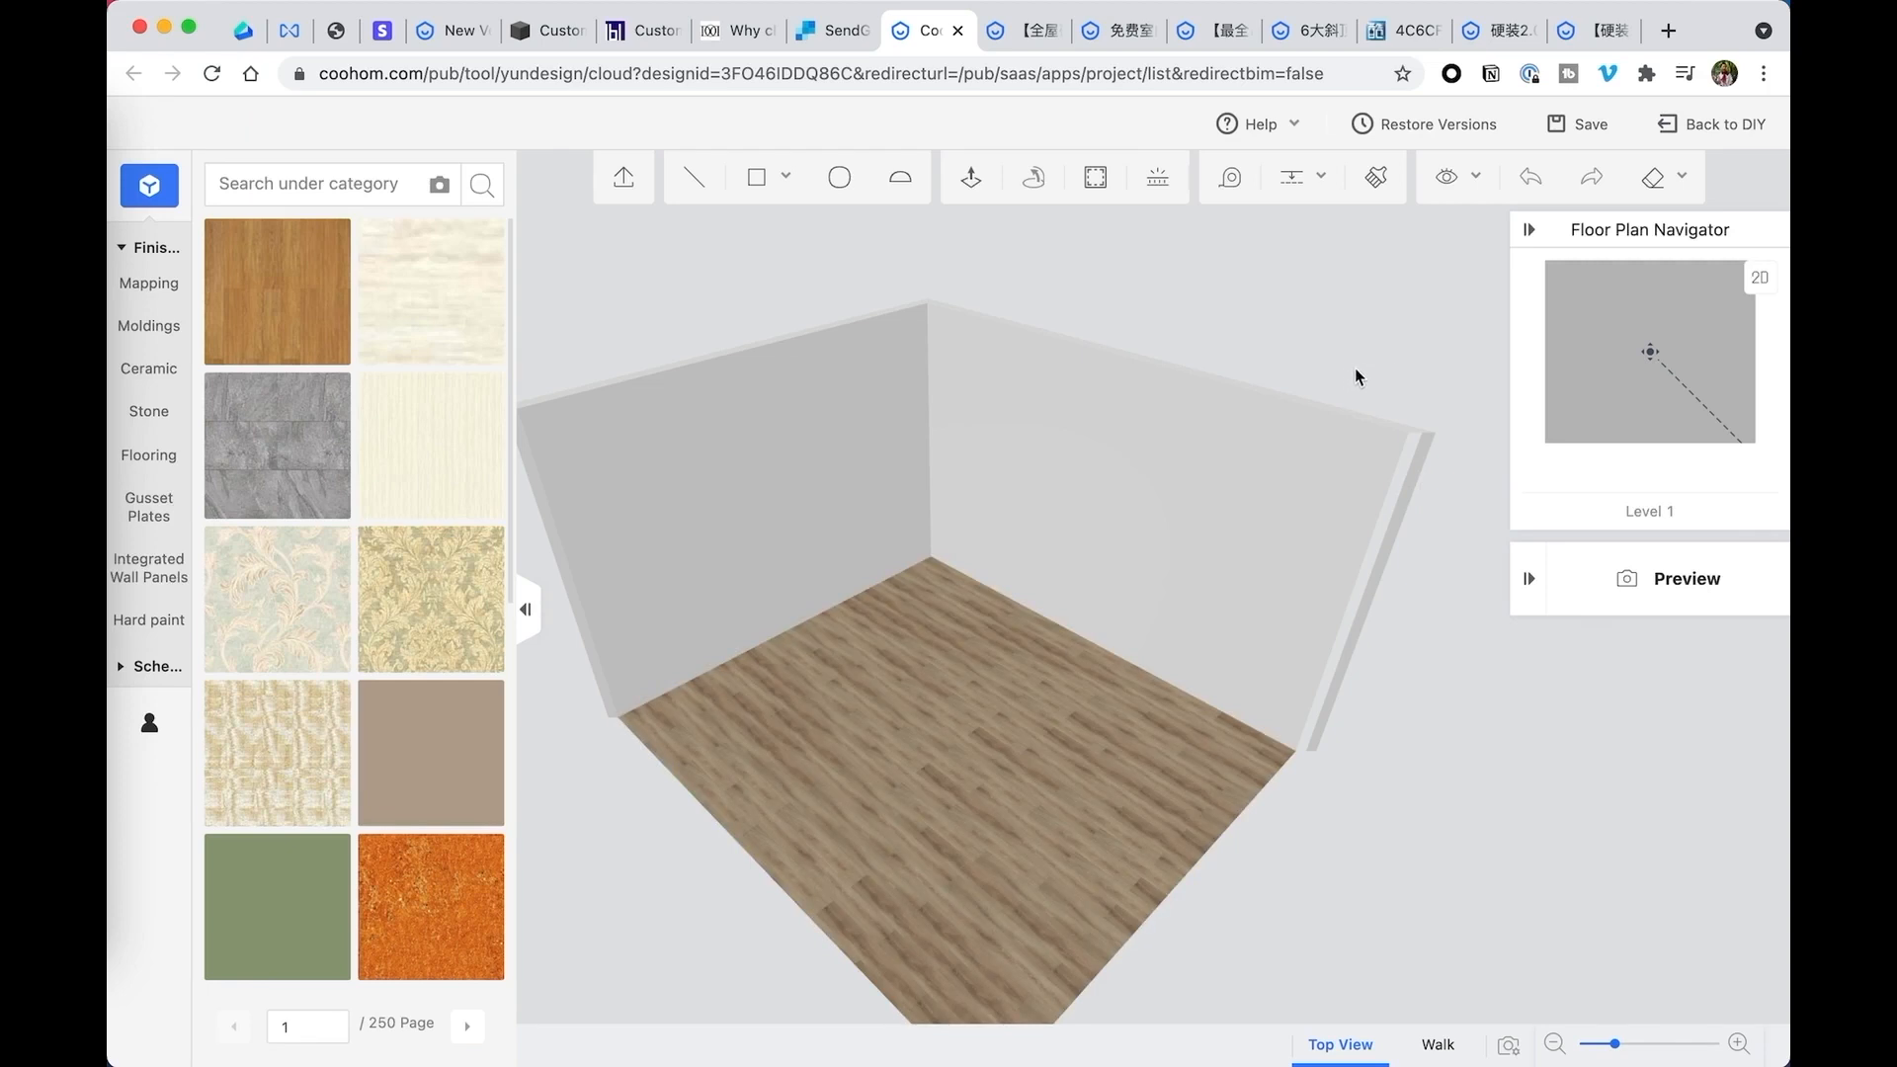
- Draw a rectangle 24 inches high and 149.5 inches wide along the top of the back wall, starting at its upper corner
left_click_drag(1356, 369, 1313, 349)
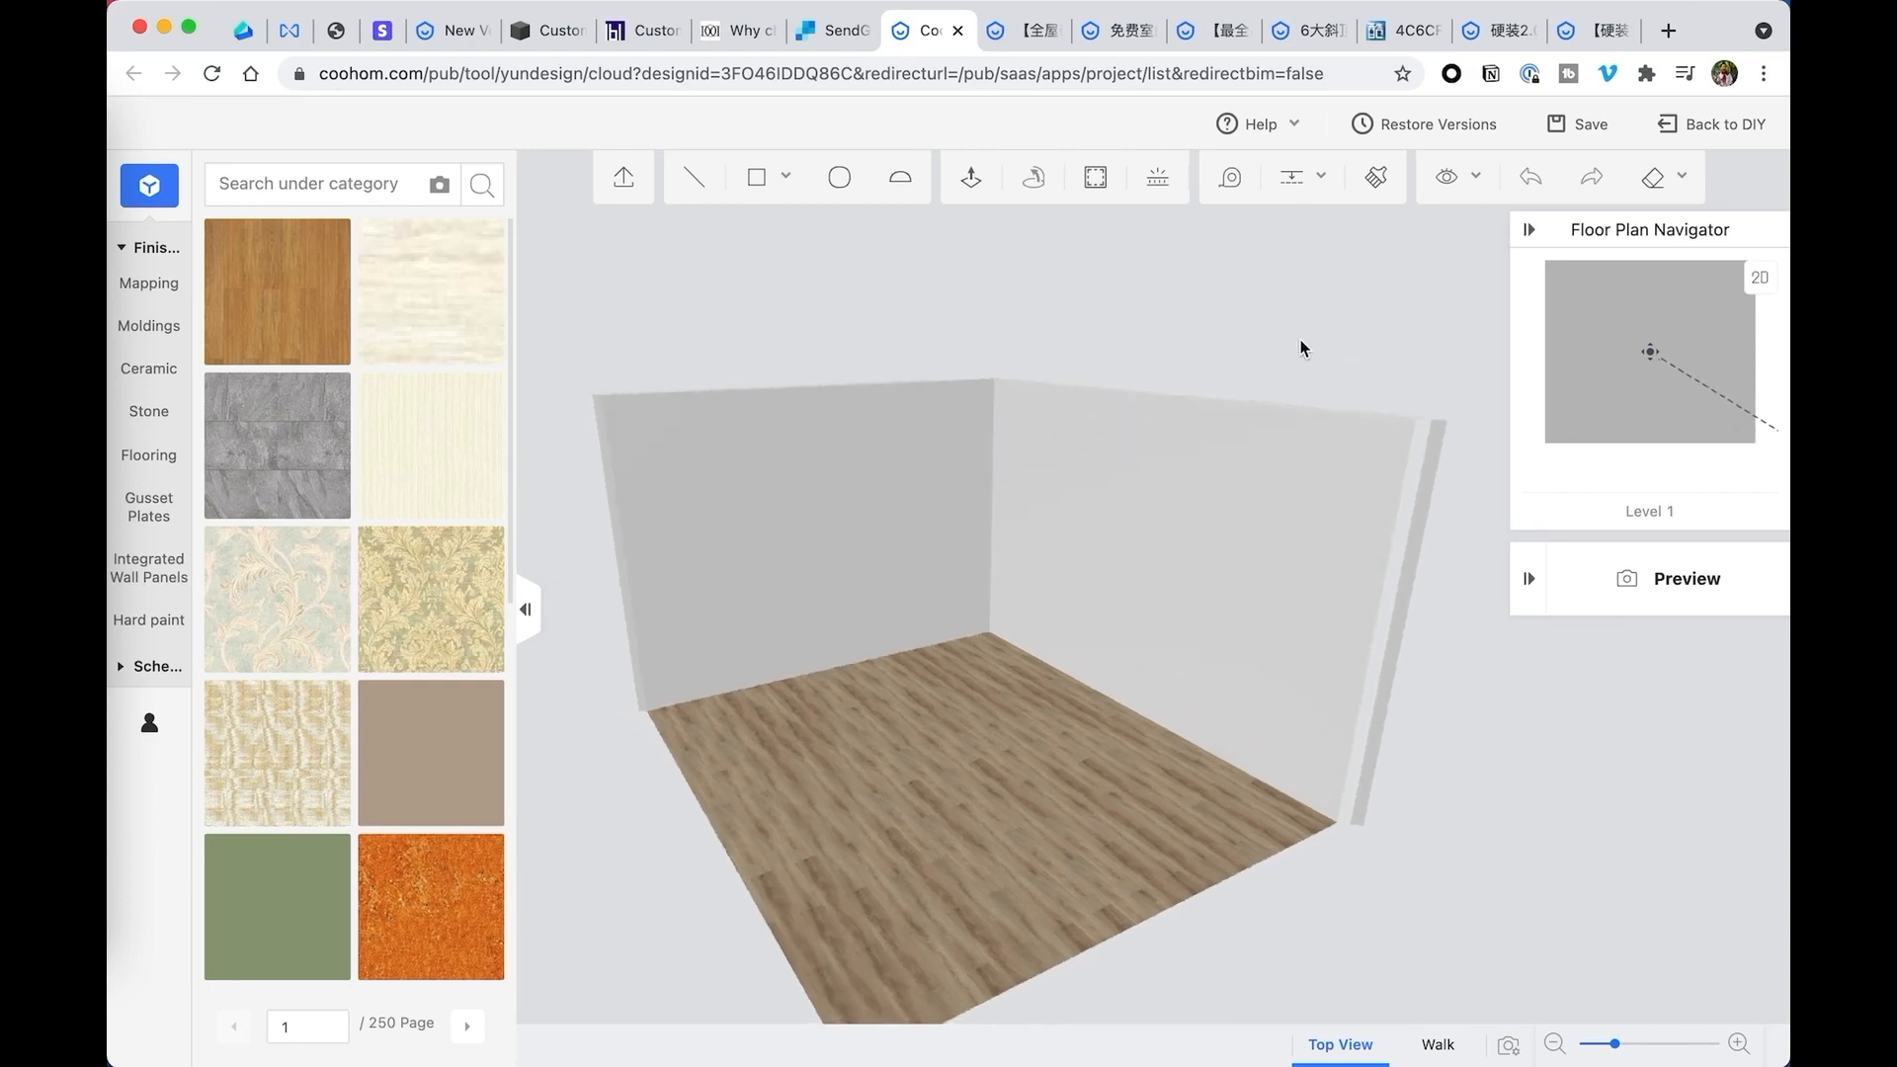
left_click(786, 176)
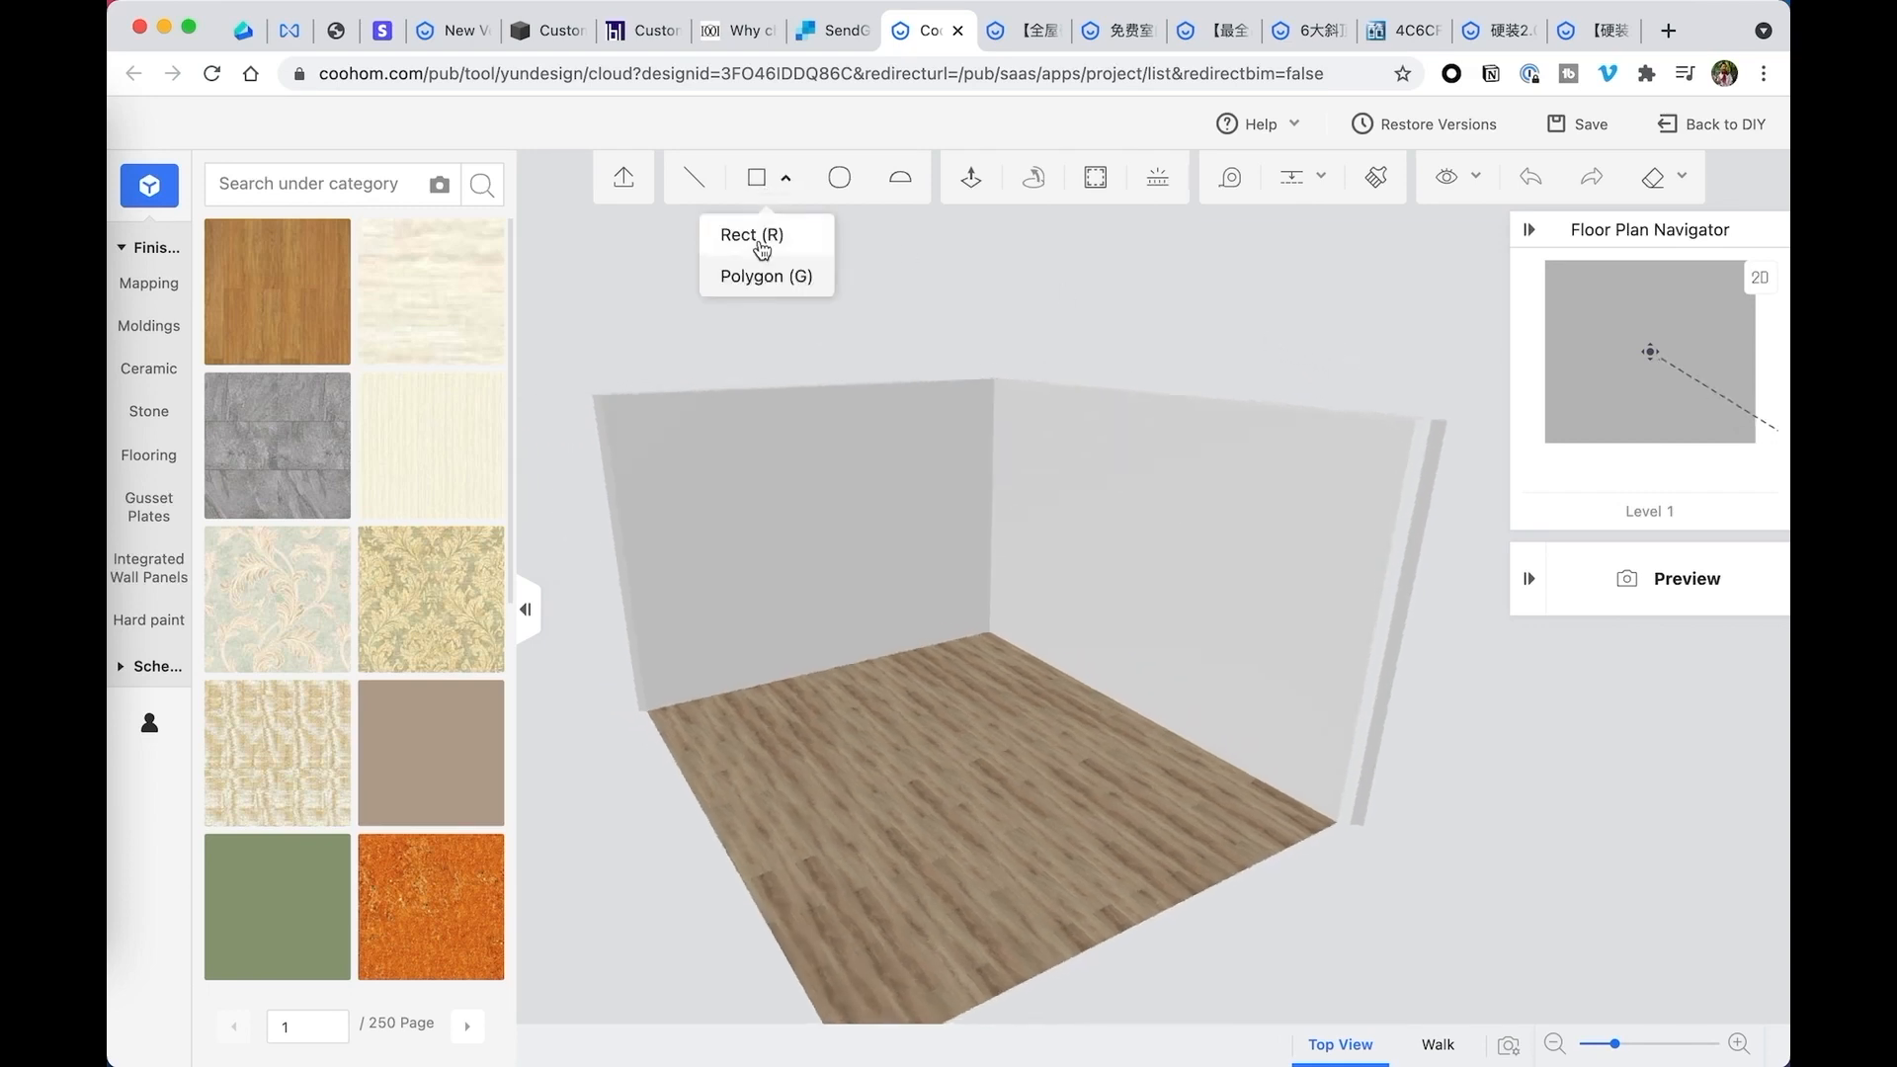
left_click(756, 237)
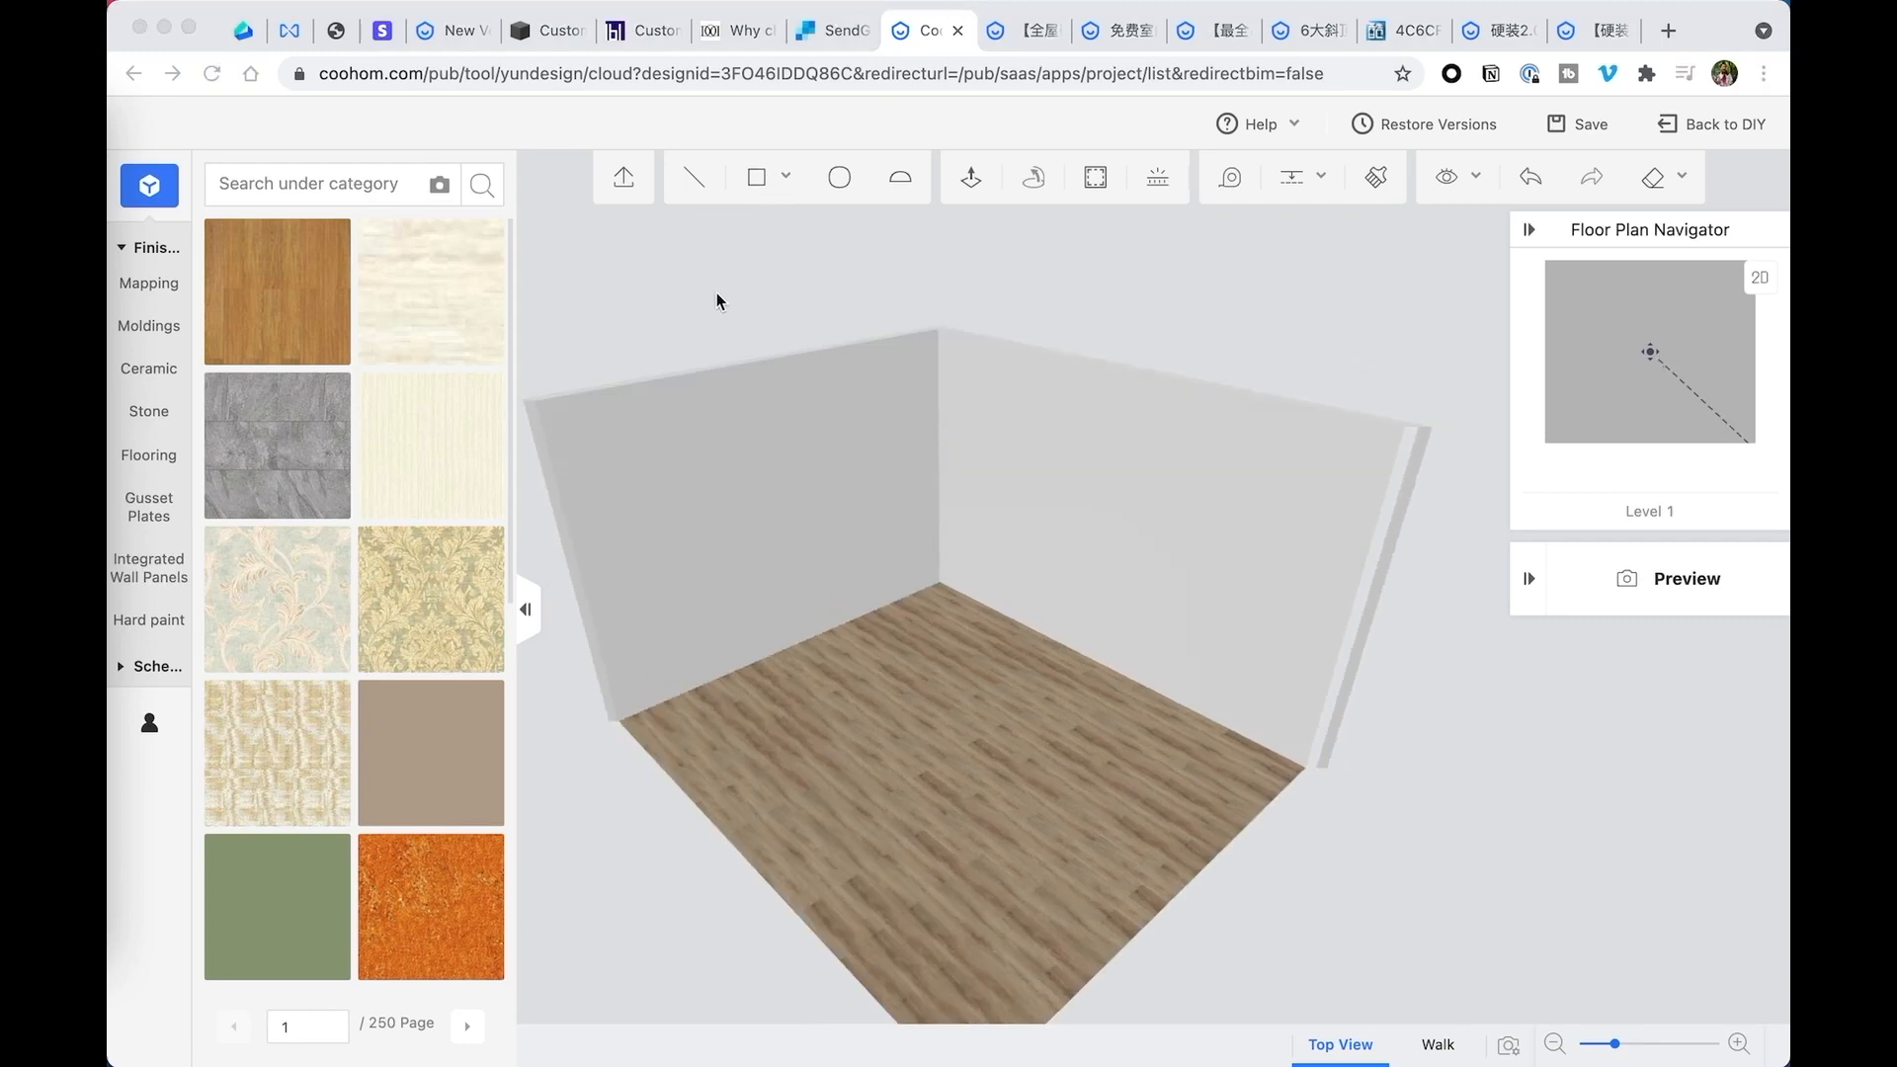
left_click(780, 179)
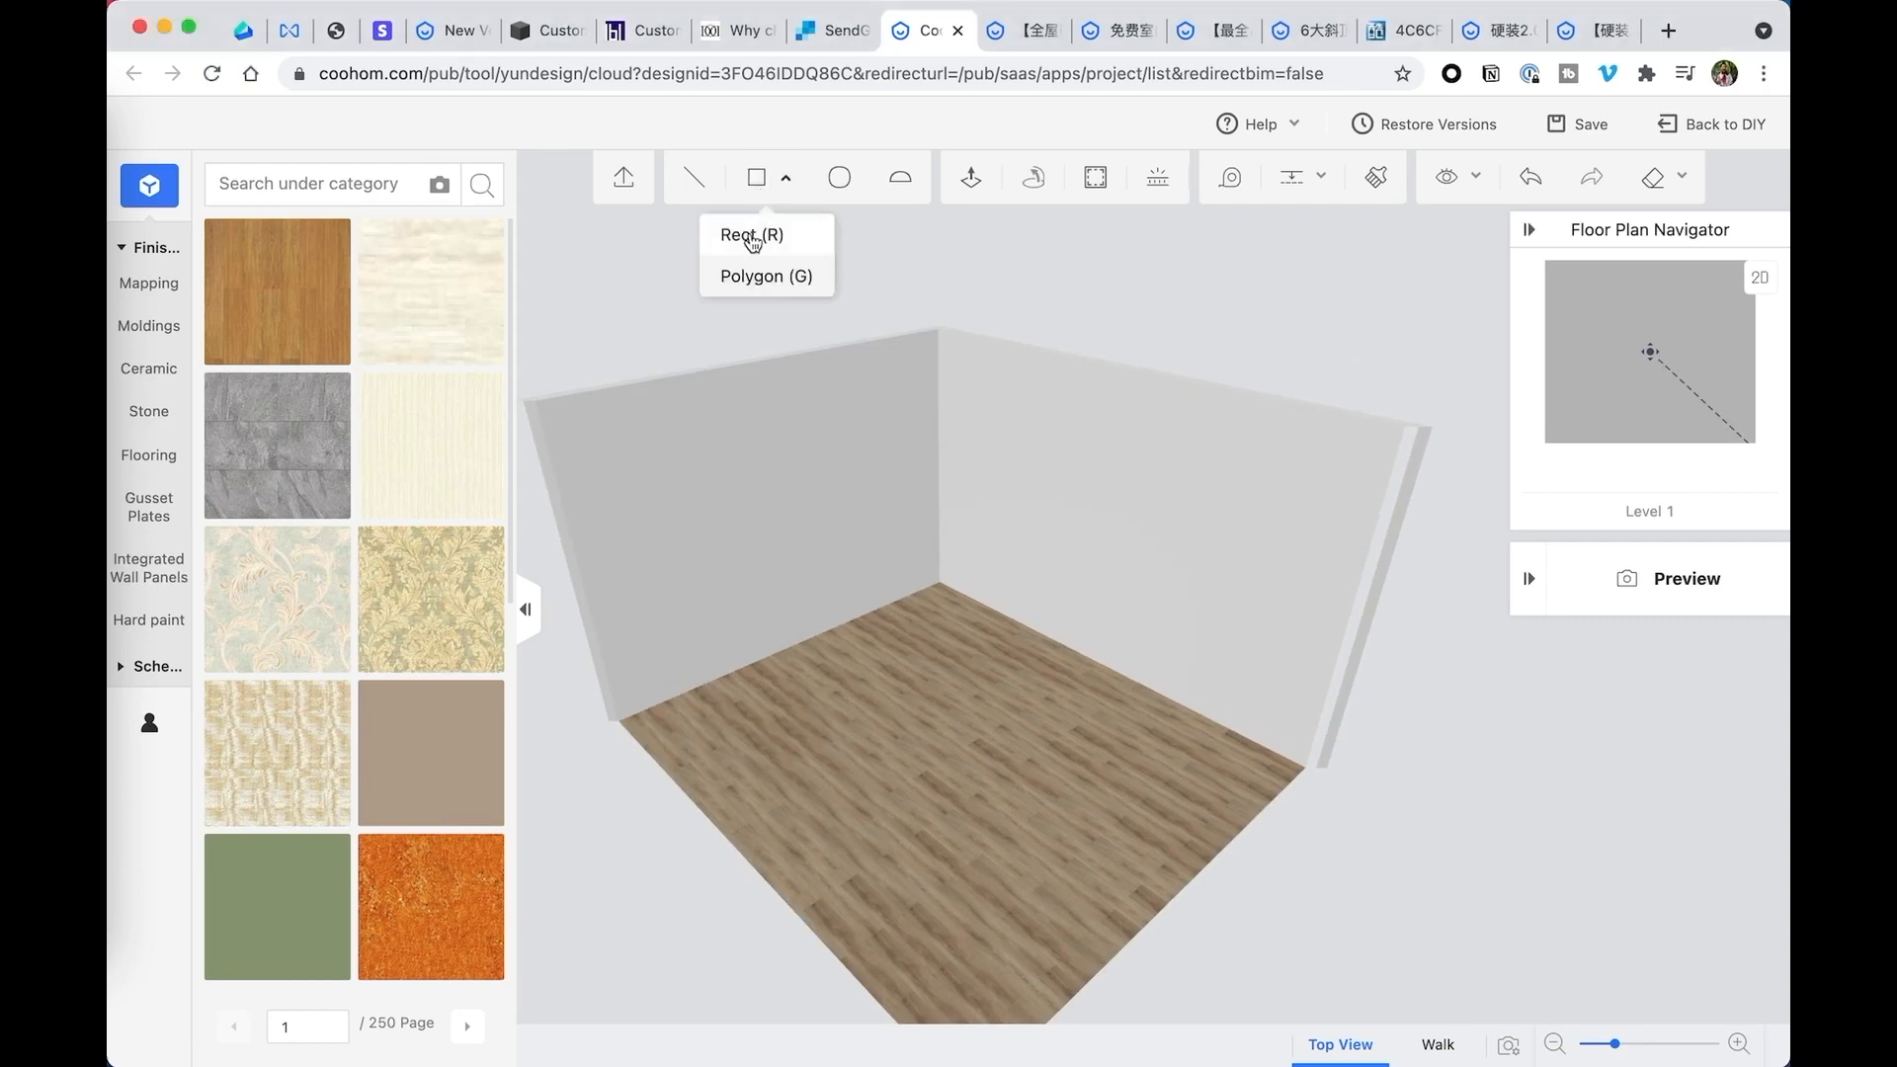
left_click(751, 237)
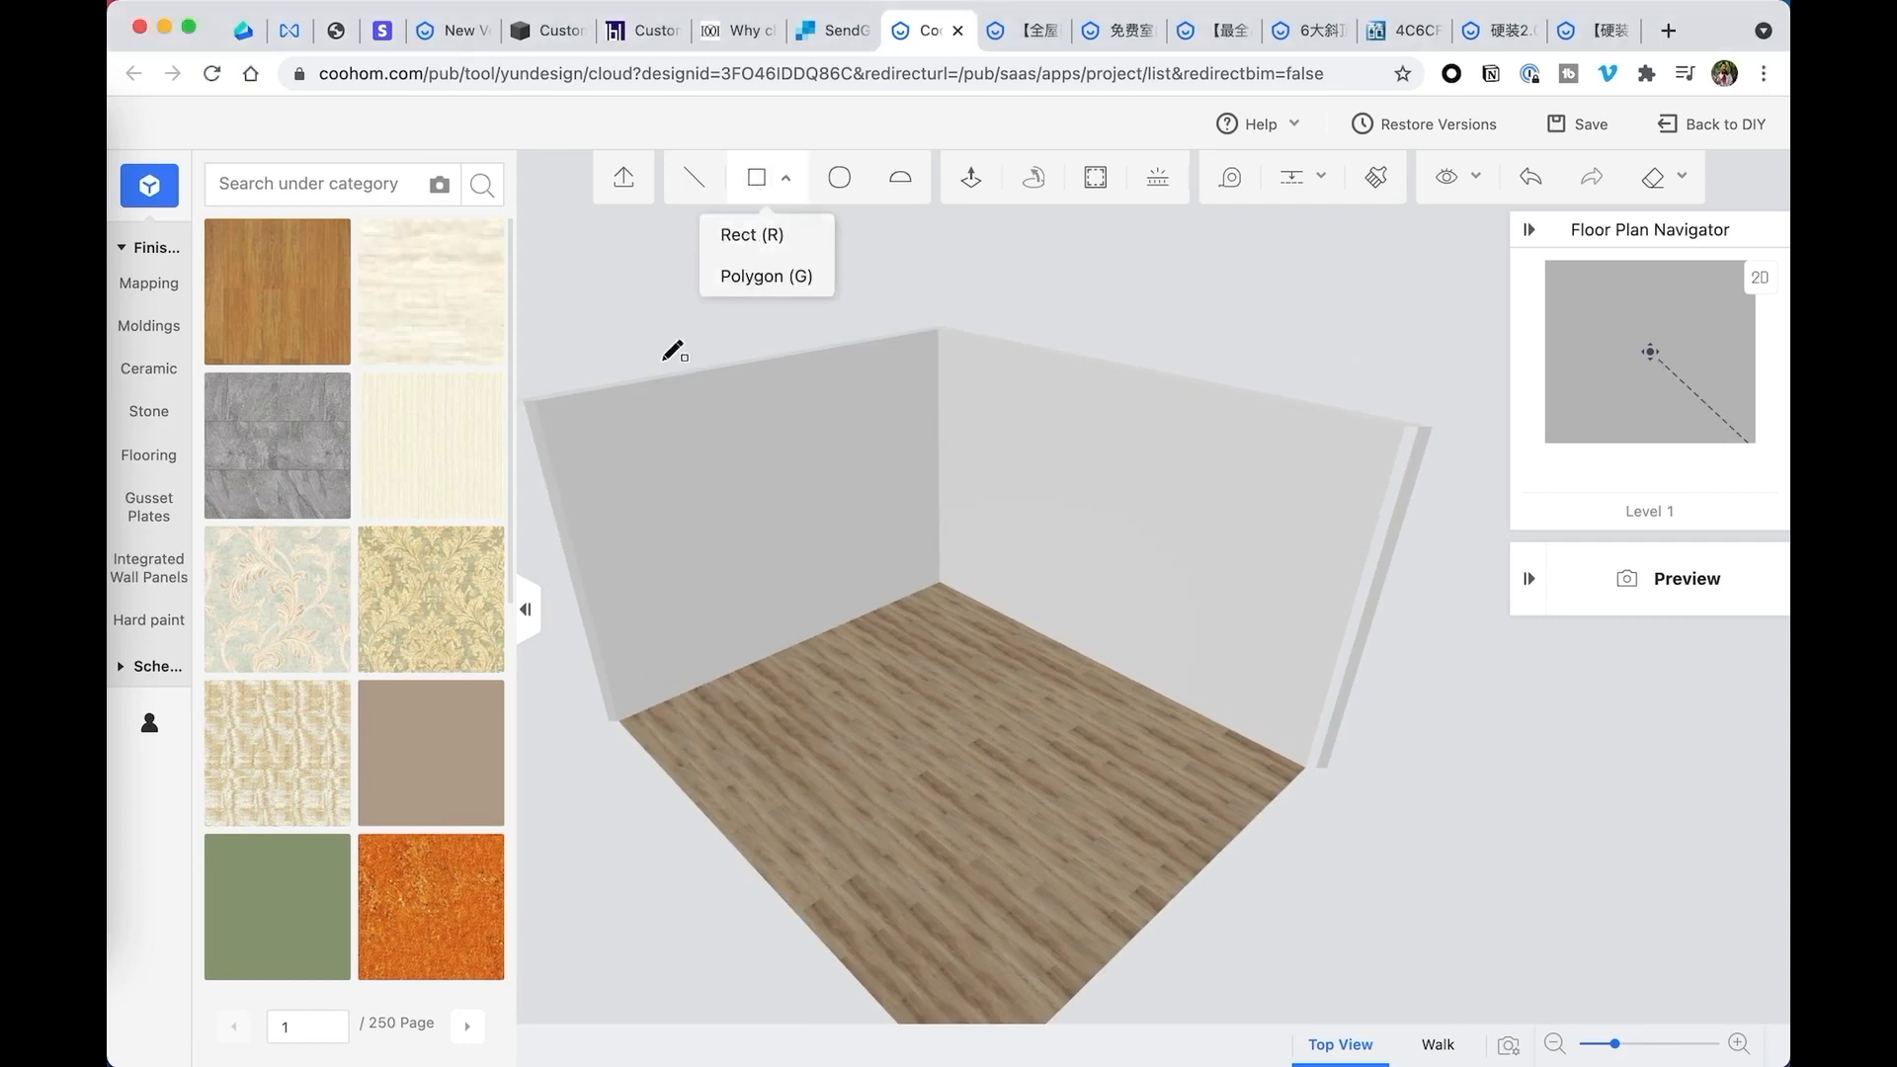
left_click(536, 401)
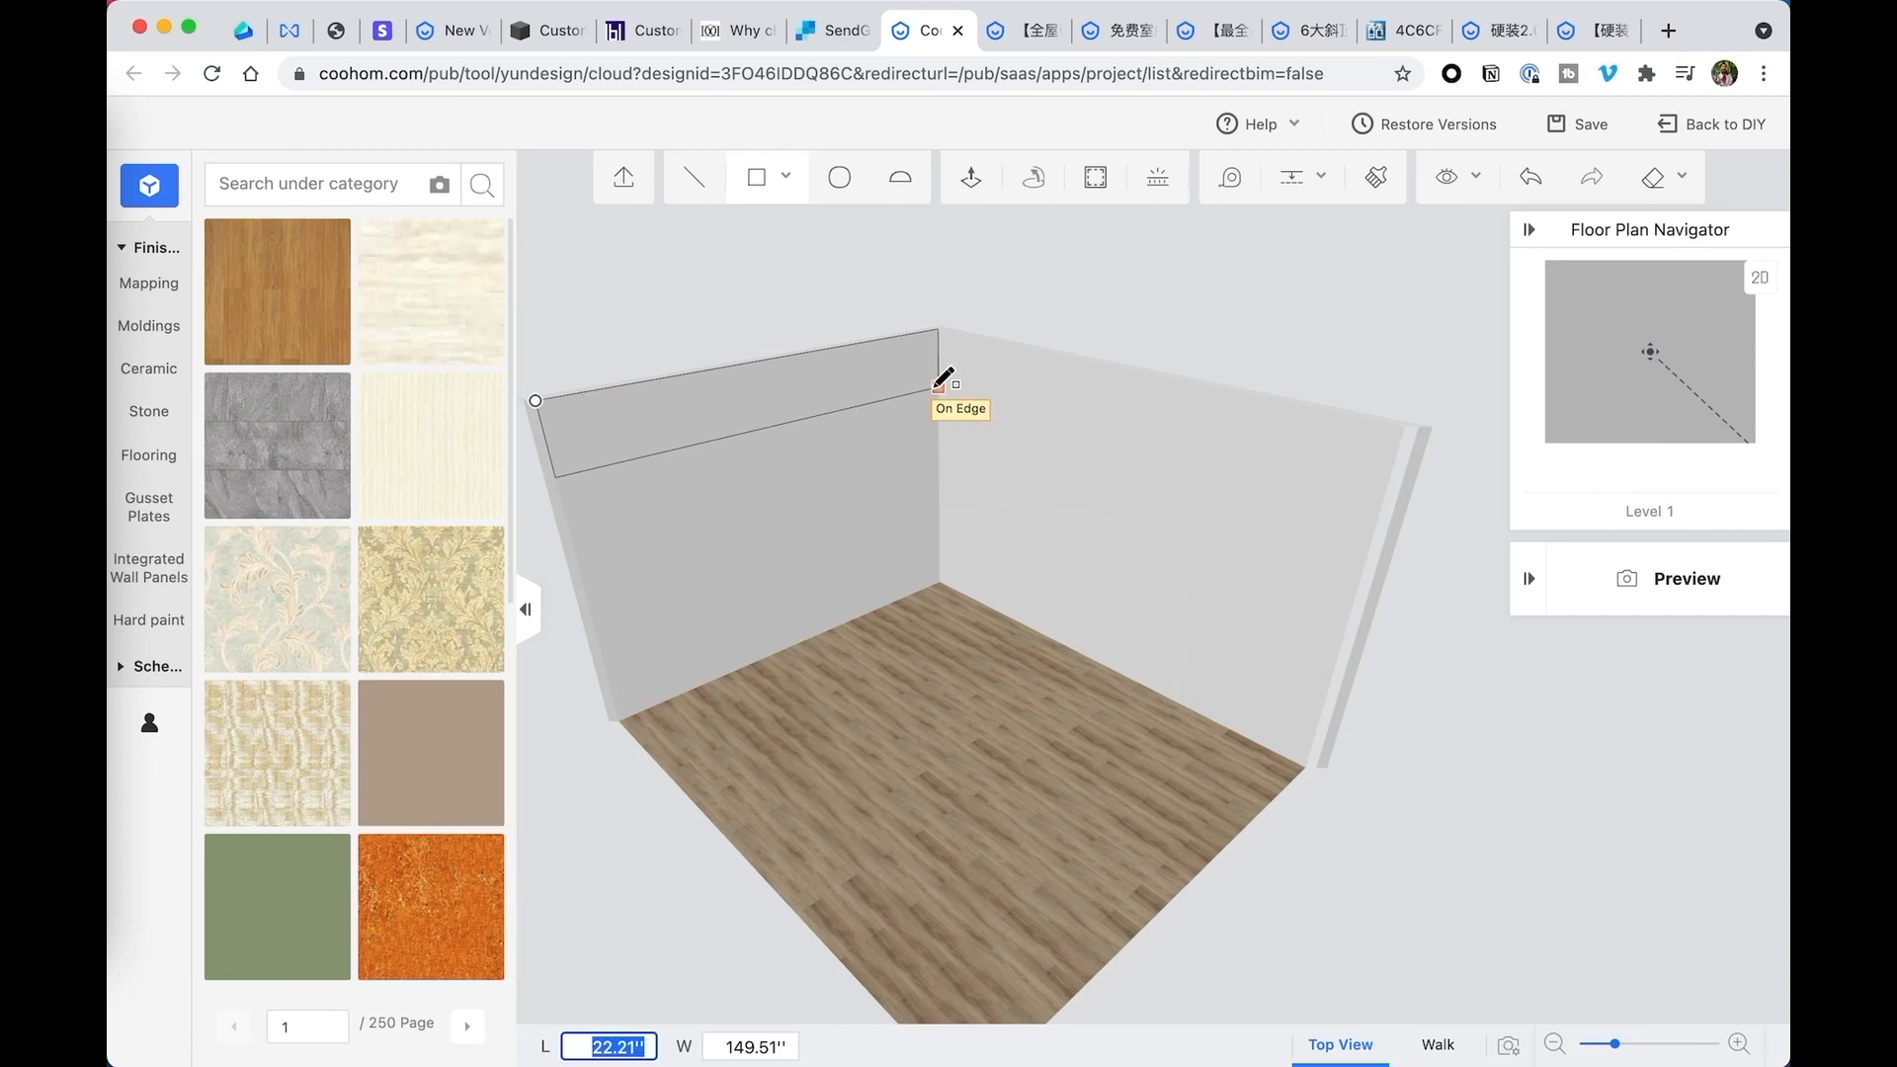
type("24")
key("Tab")
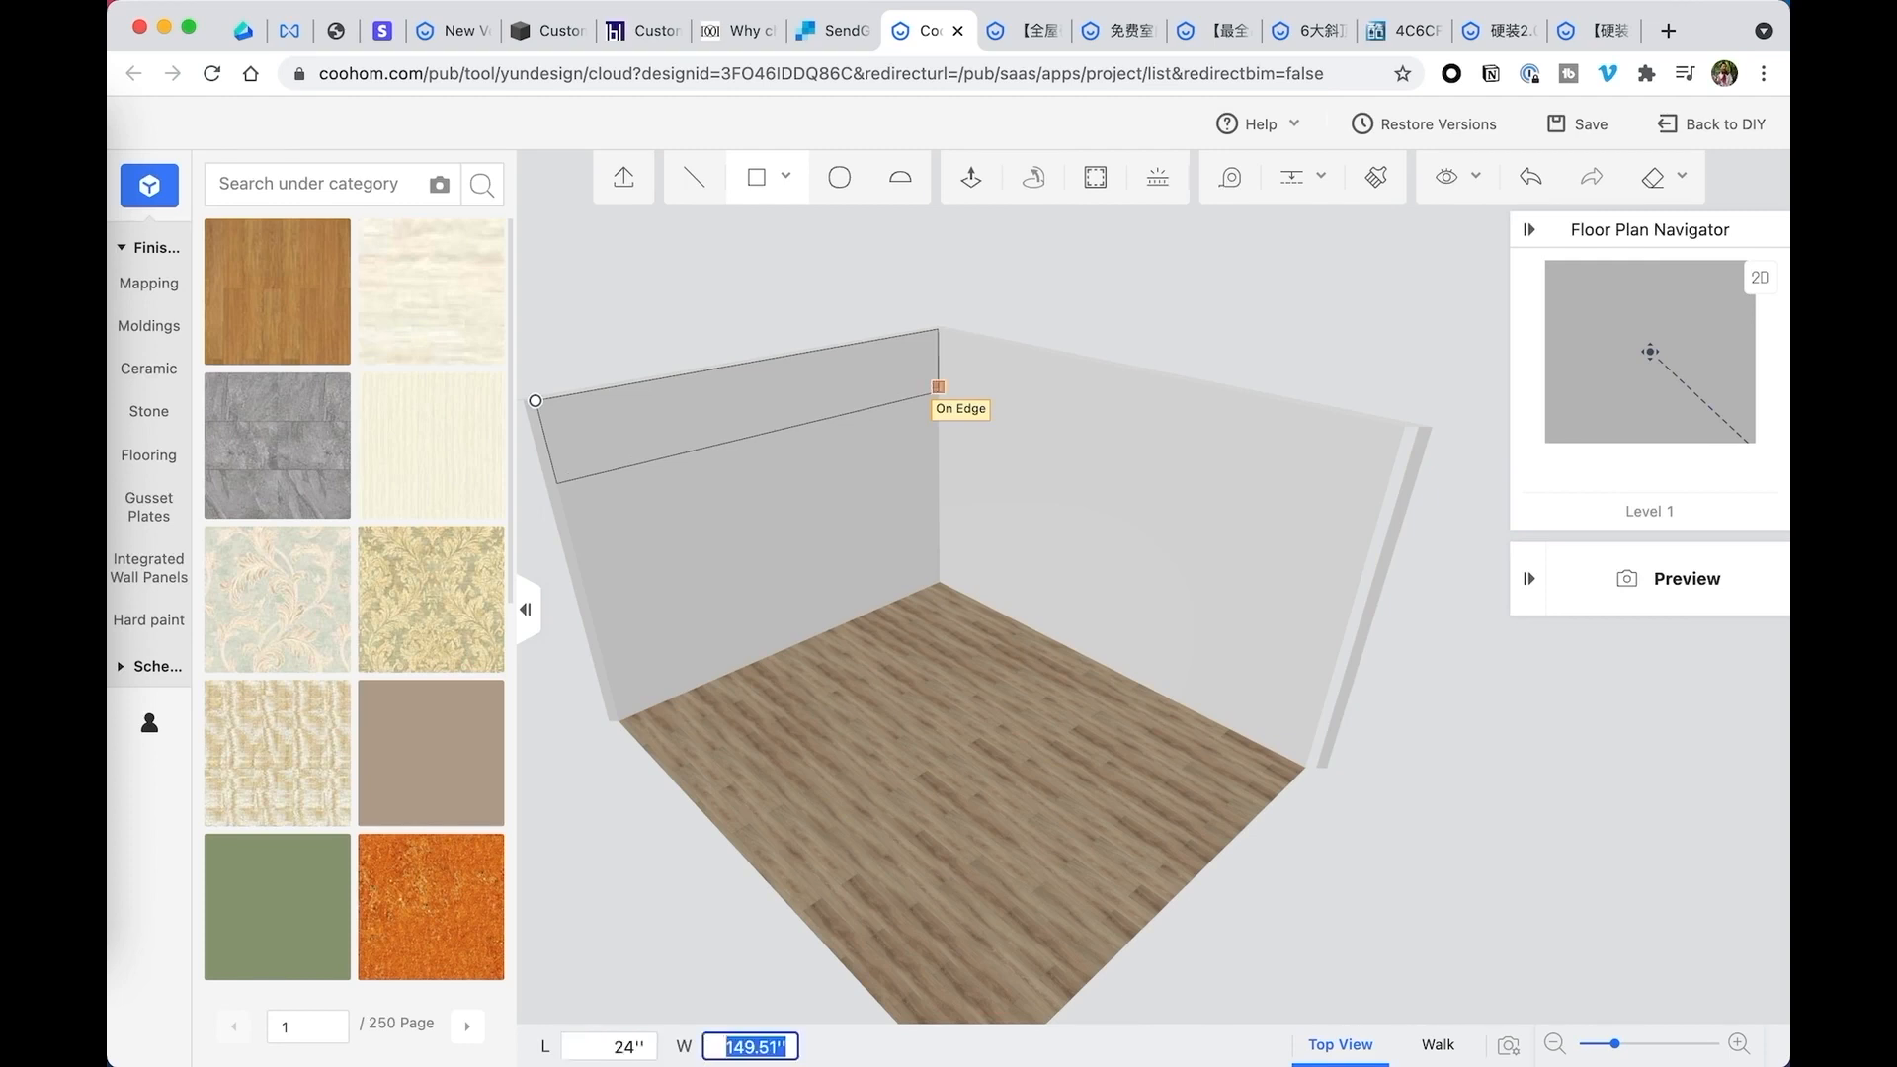
type("149.5")
key("Return")
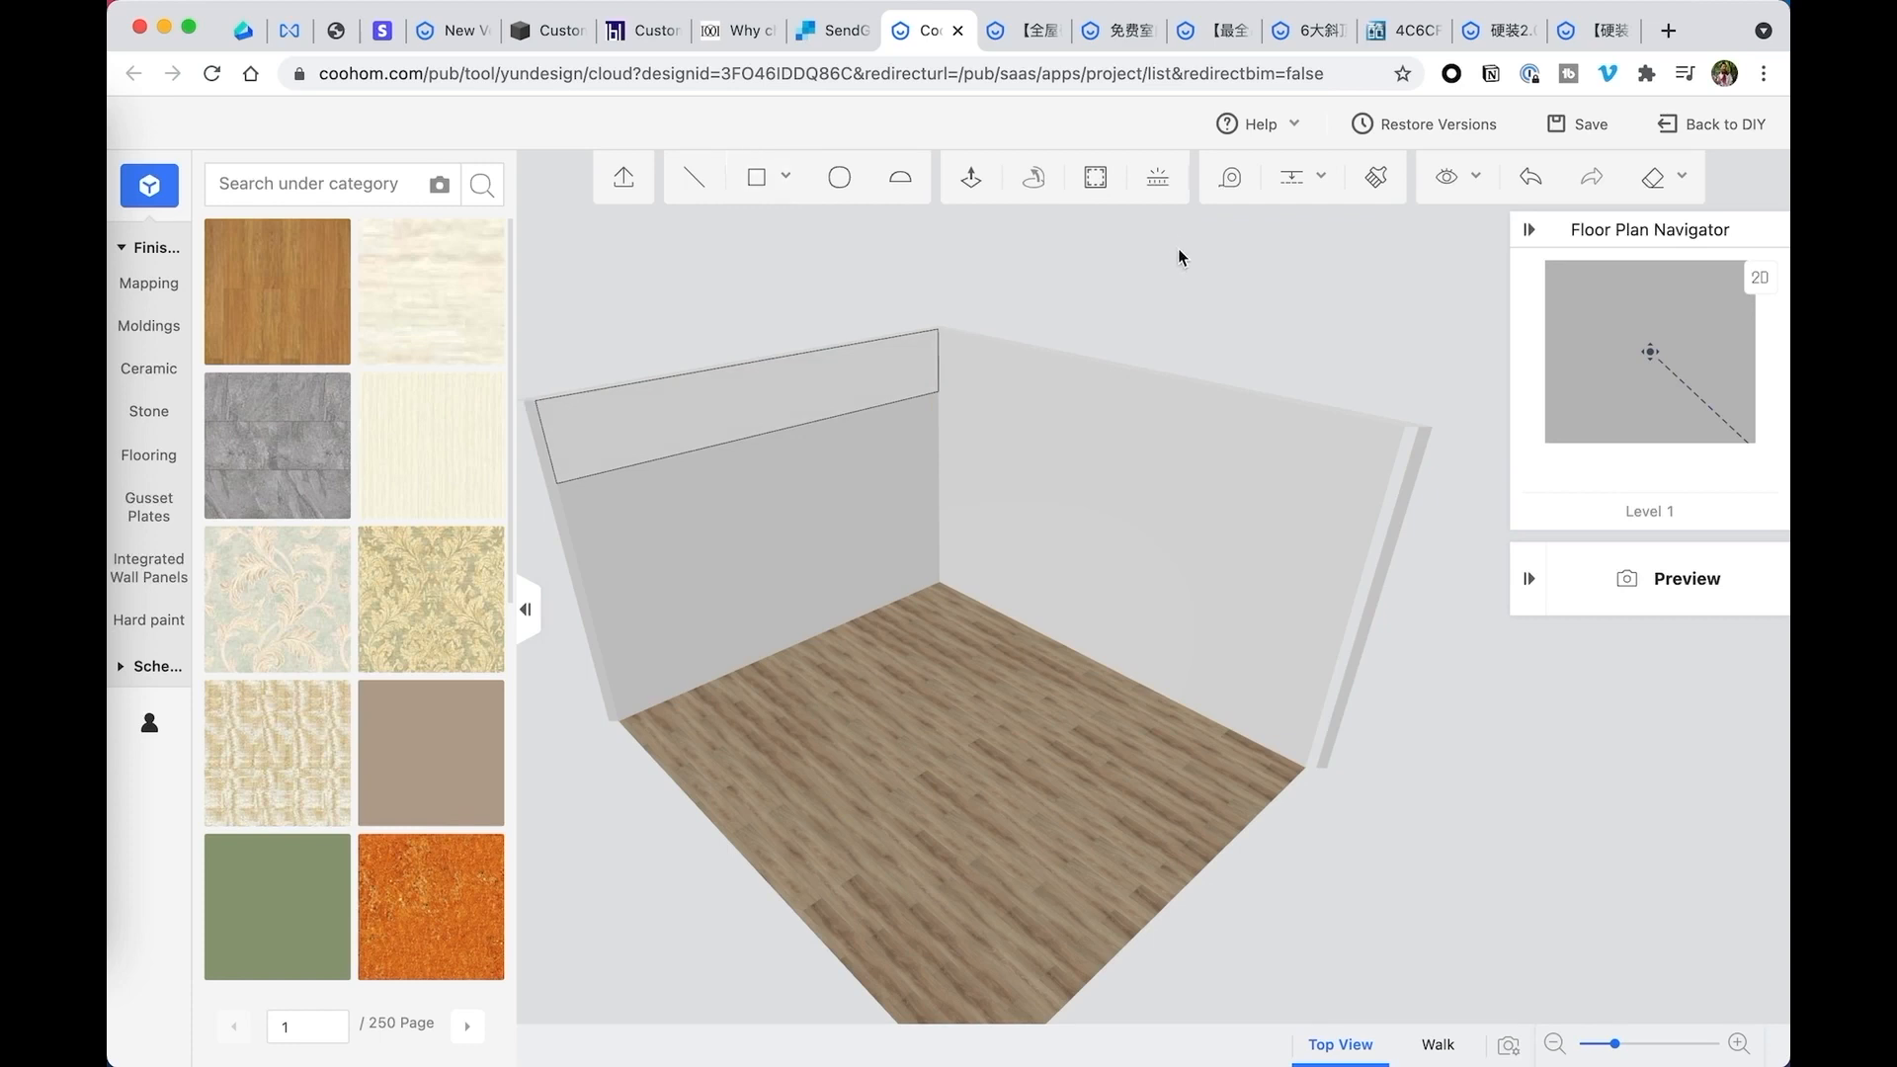
- Measure the wall rectangle's height along the room's corner edge
left_click(1230, 177)
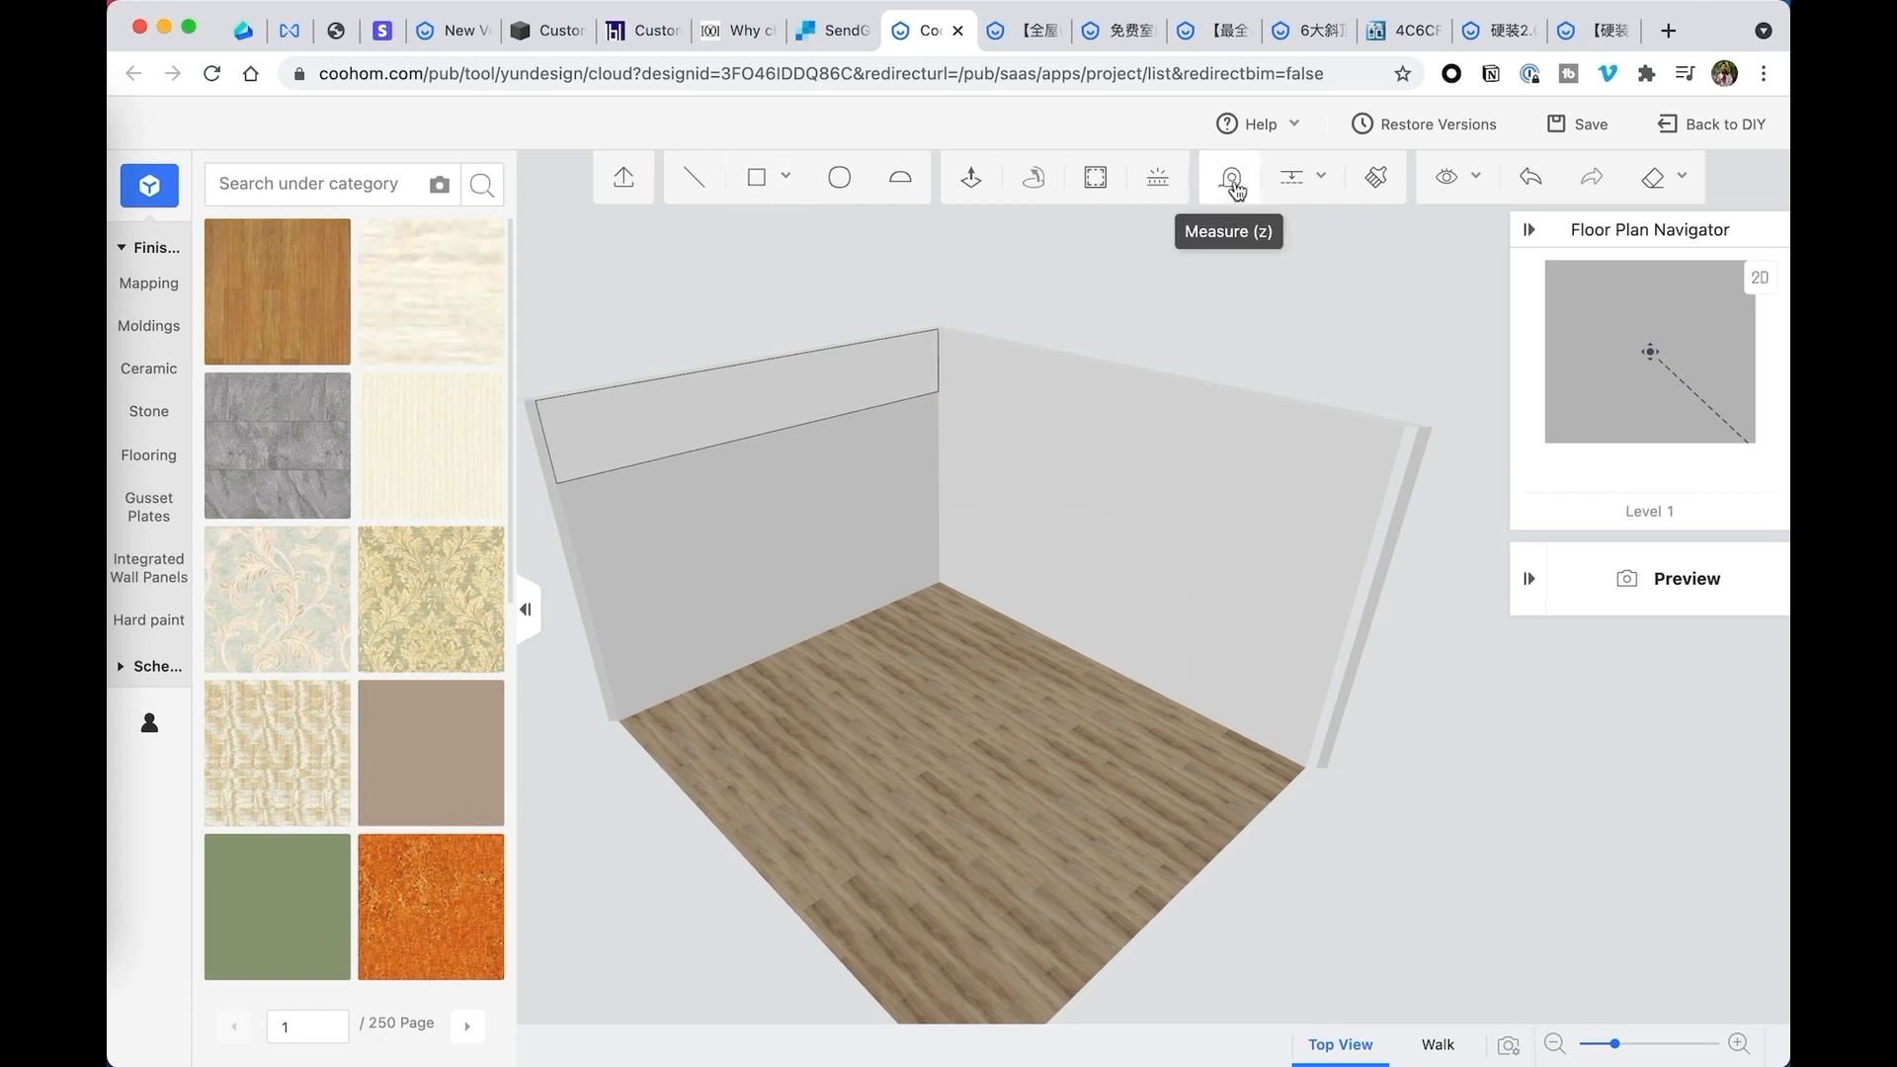
left_click(939, 331)
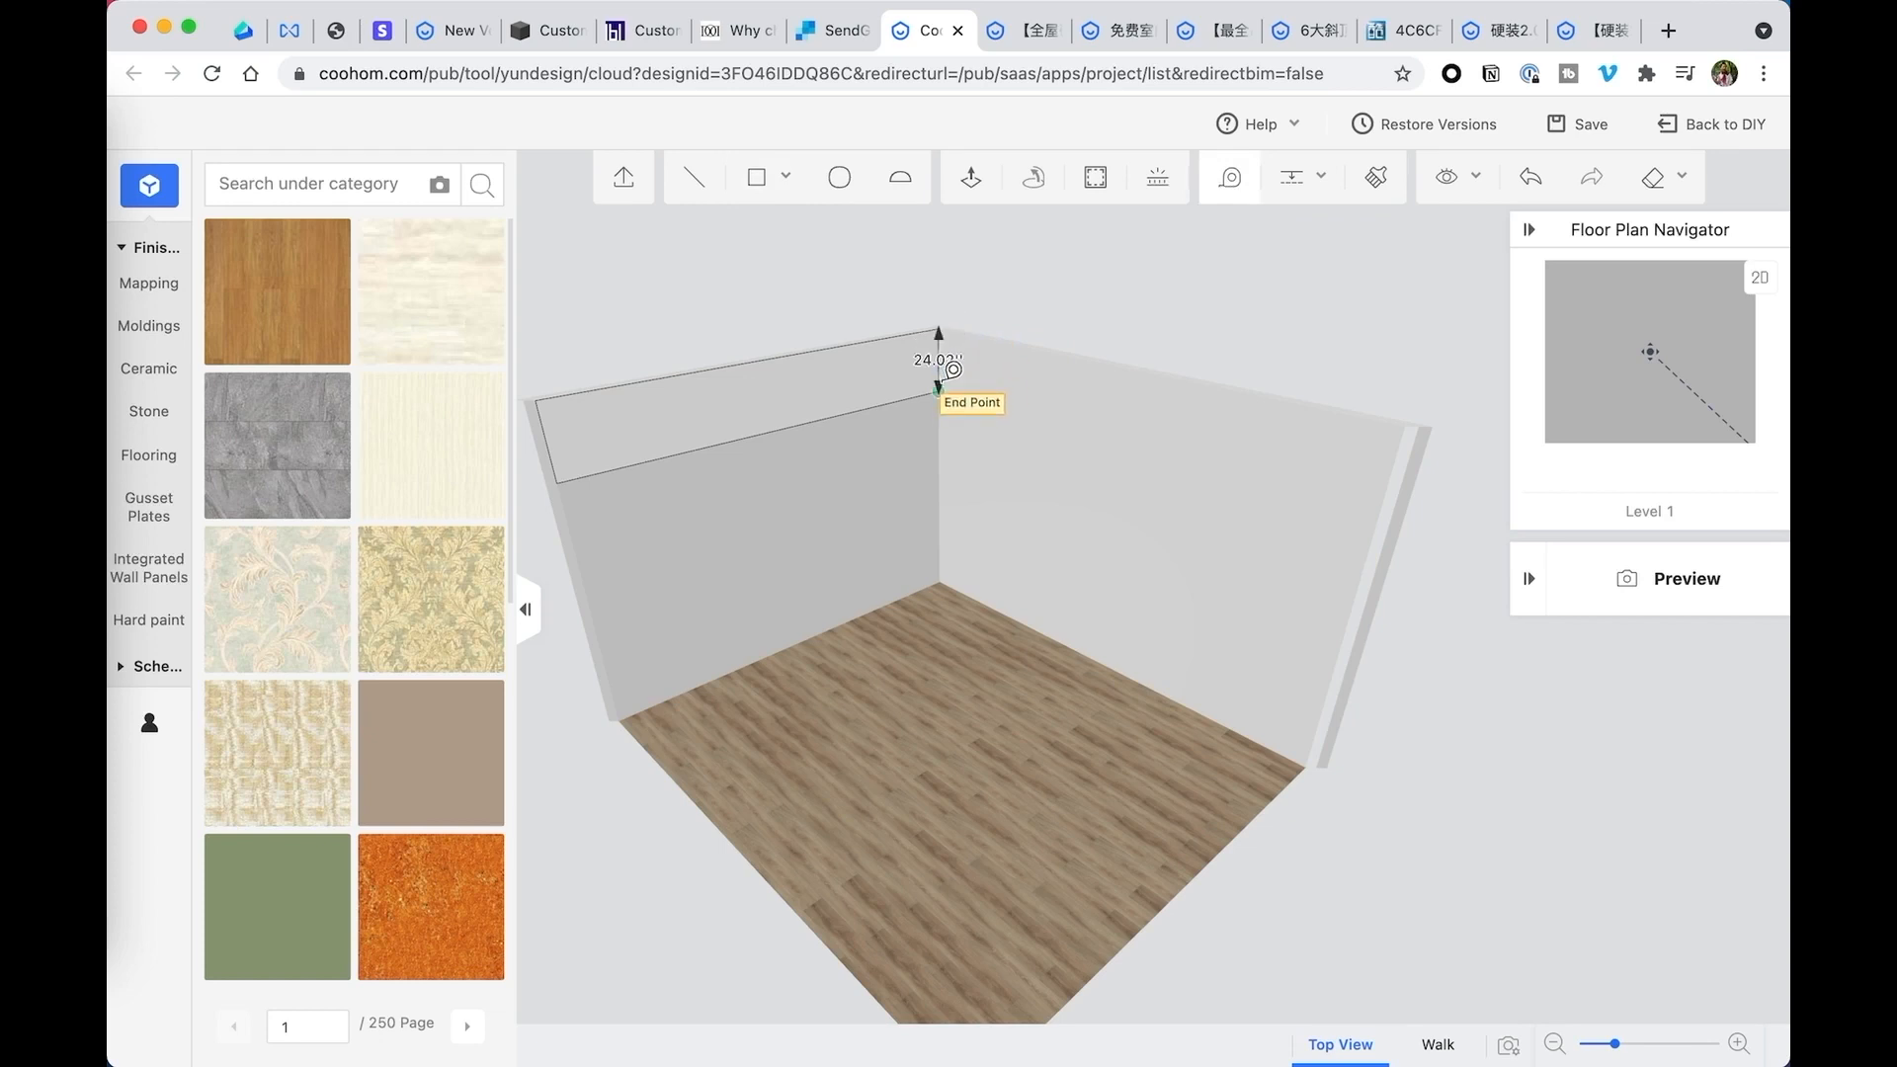
scroll(939, 383, "up", 5)
scroll(938, 318, "down", 4)
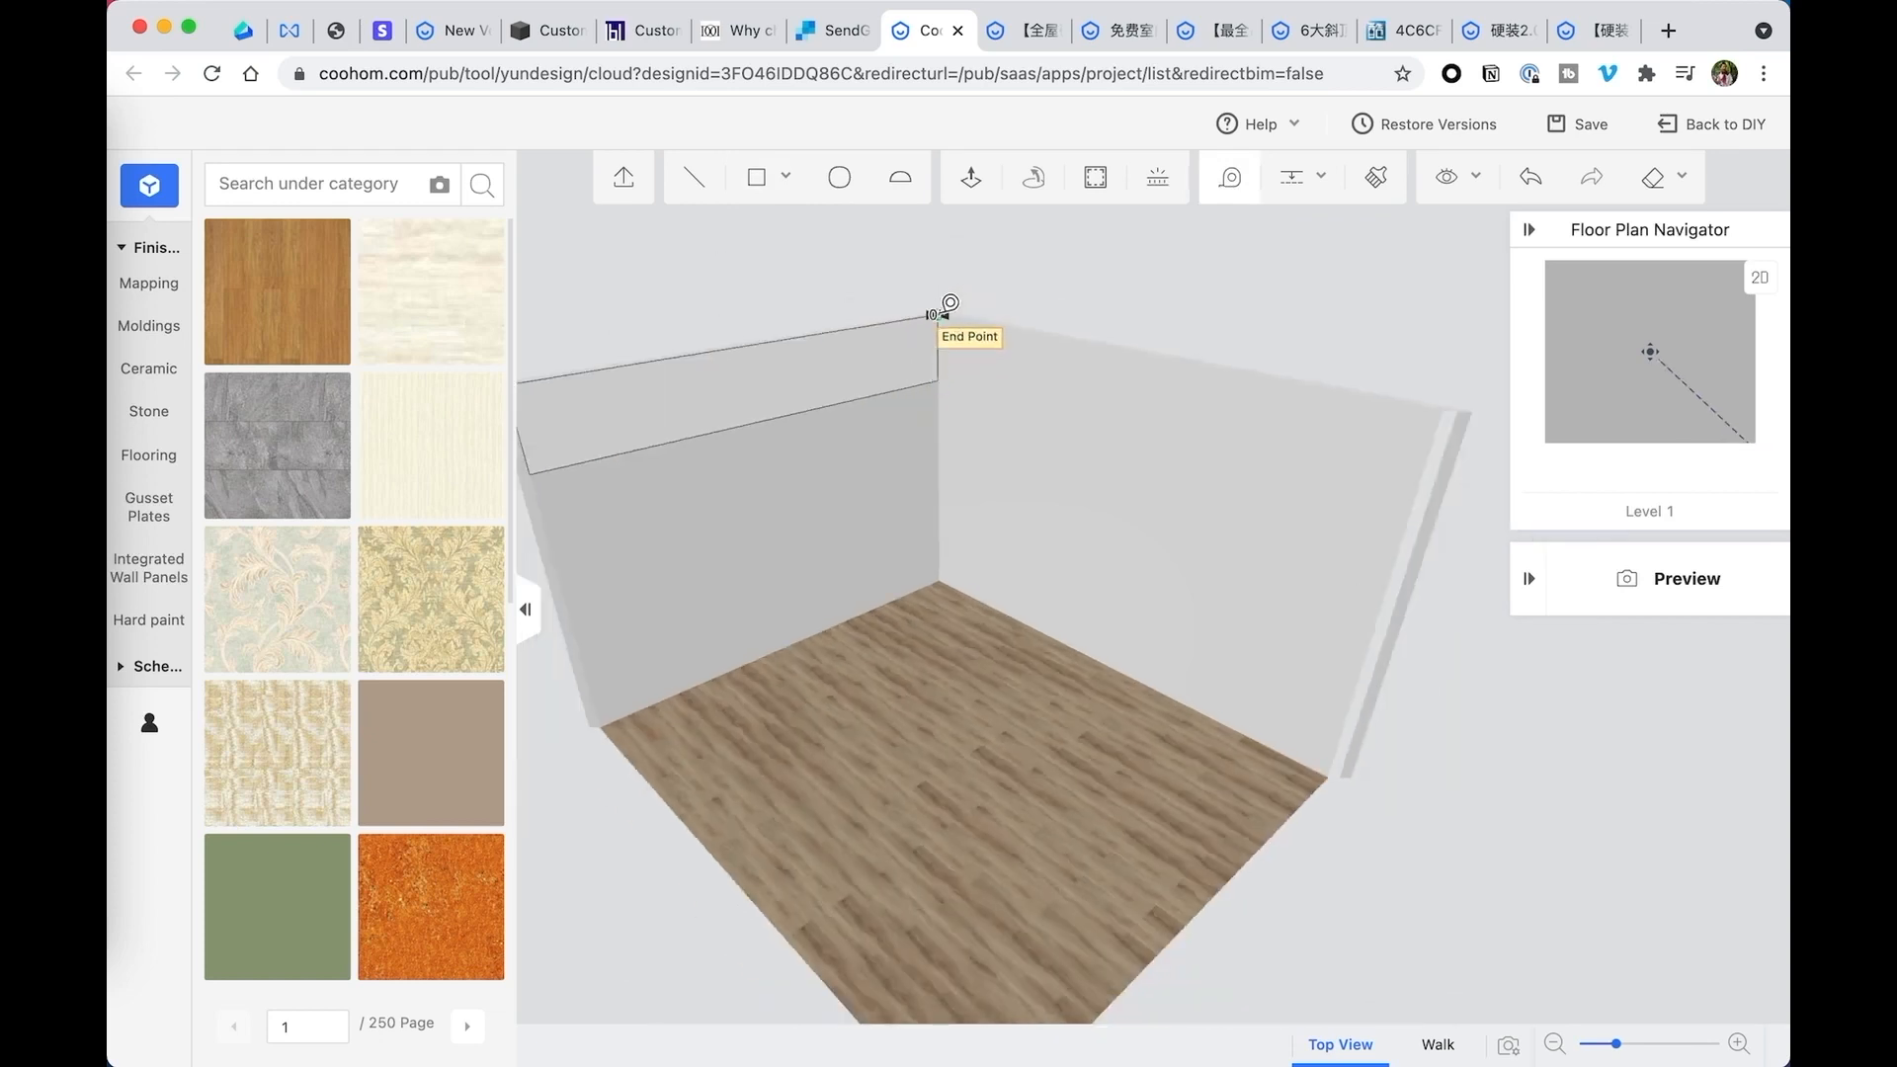
key("Escape")
- Draw a vertical line through the wall rectangle from its top edge's midpoint to its bottom edge's midpoint
mouse_move(971, 338)
left_mouse_down()
mouse_move(1051, 326)
mouse_move(952, 313)
left_mouse_up()
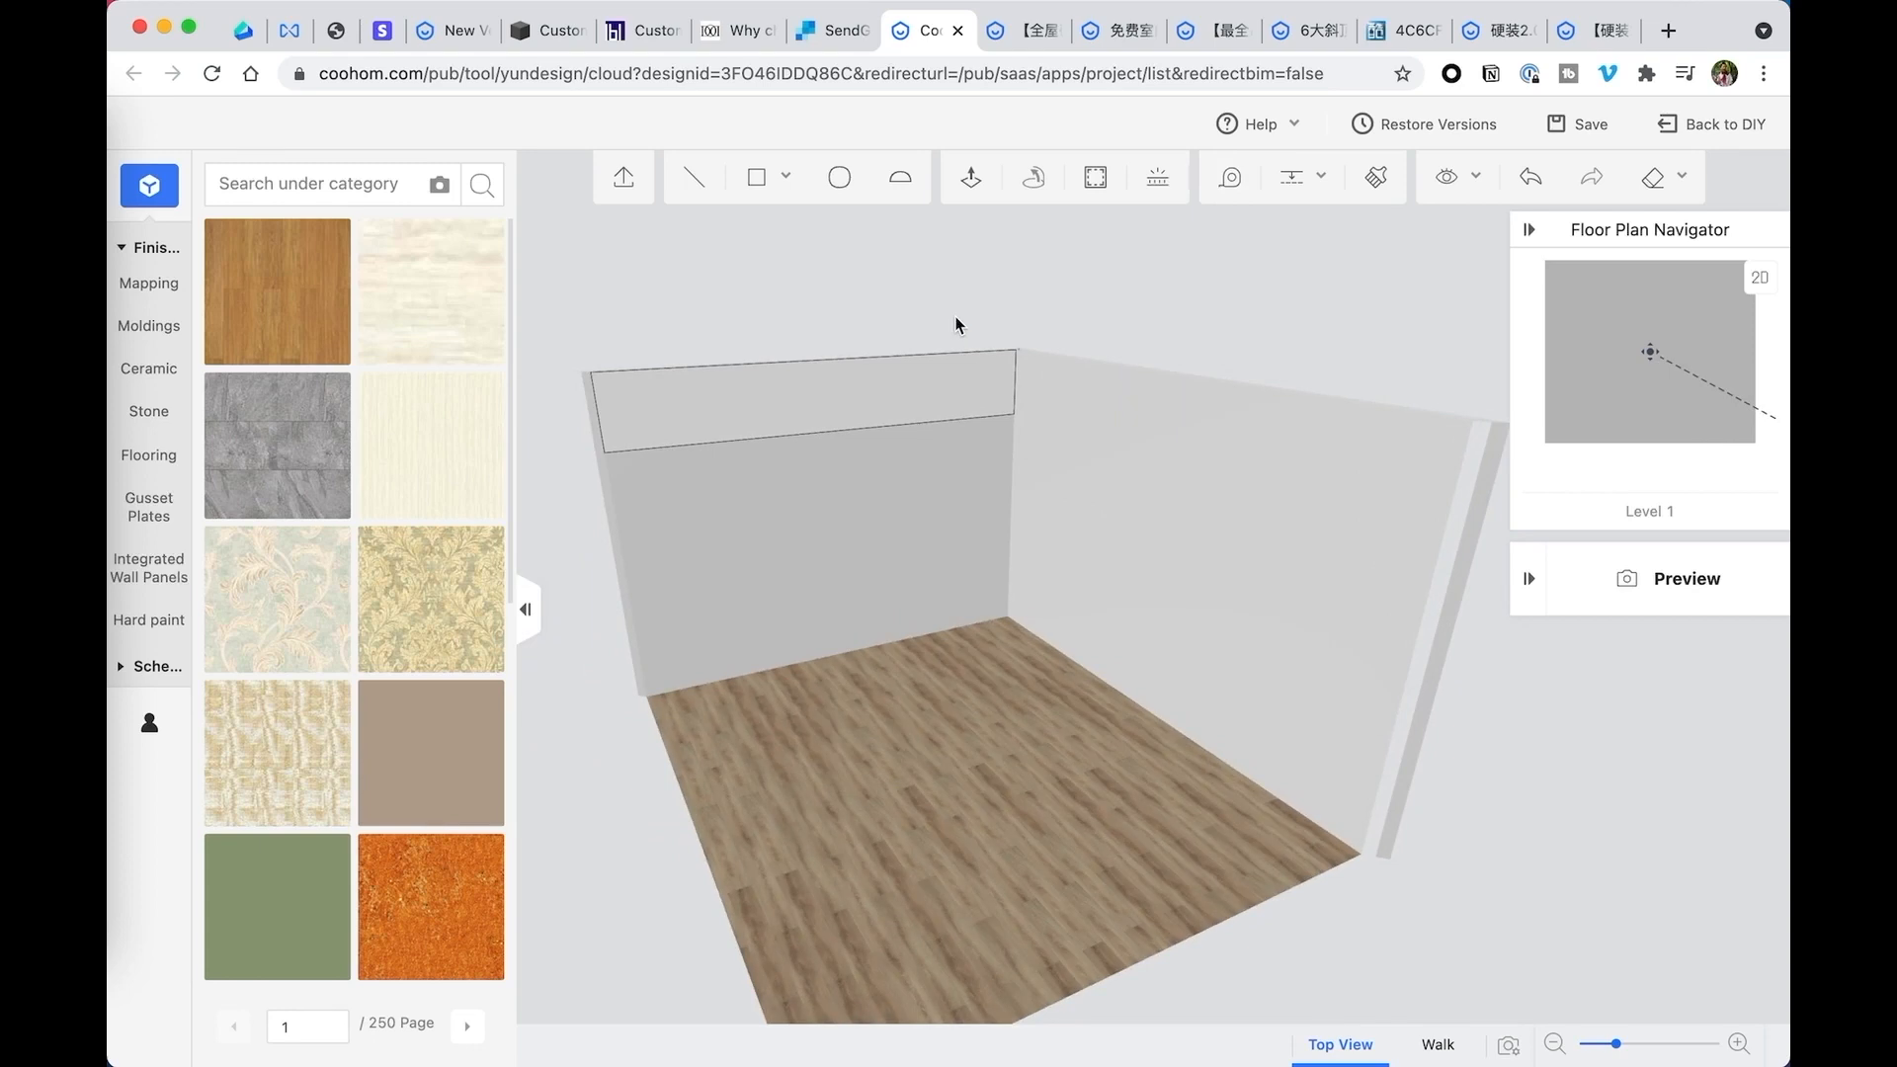
left_click(693, 178)
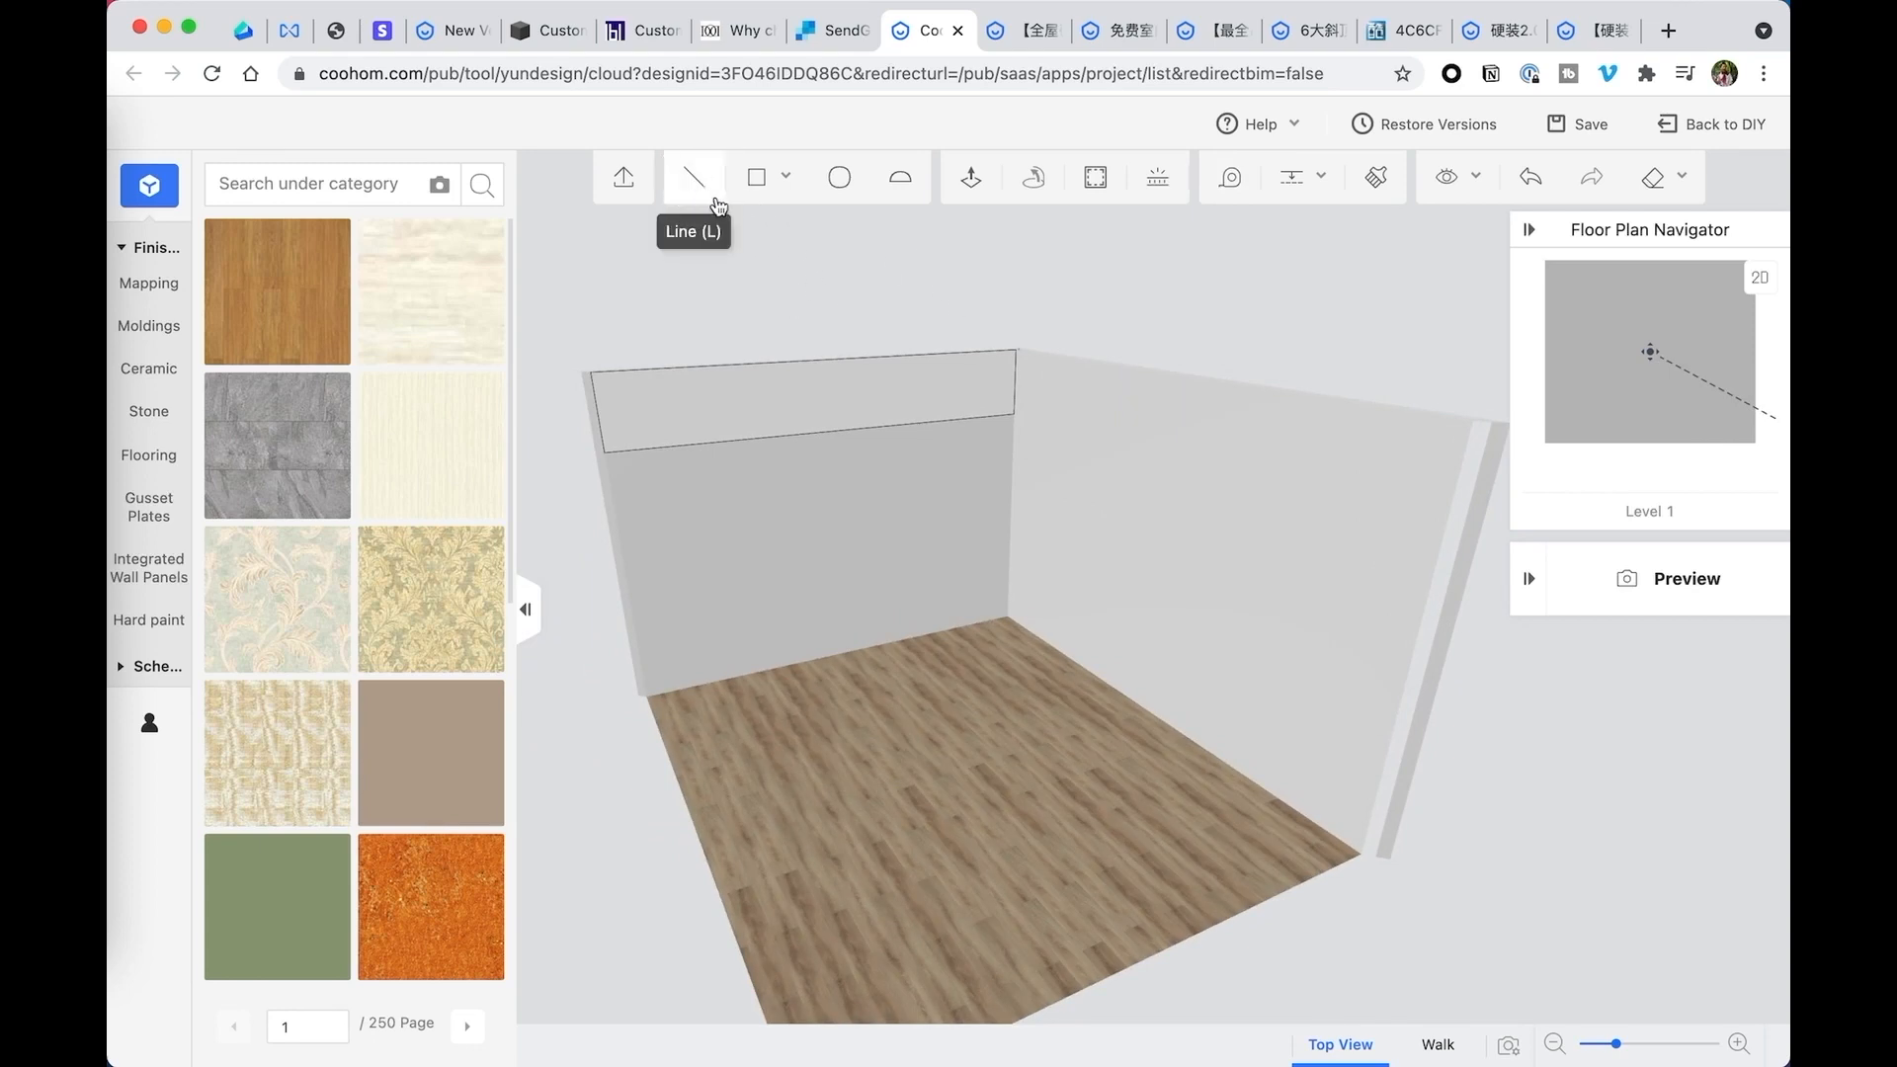
left_click(829, 361)
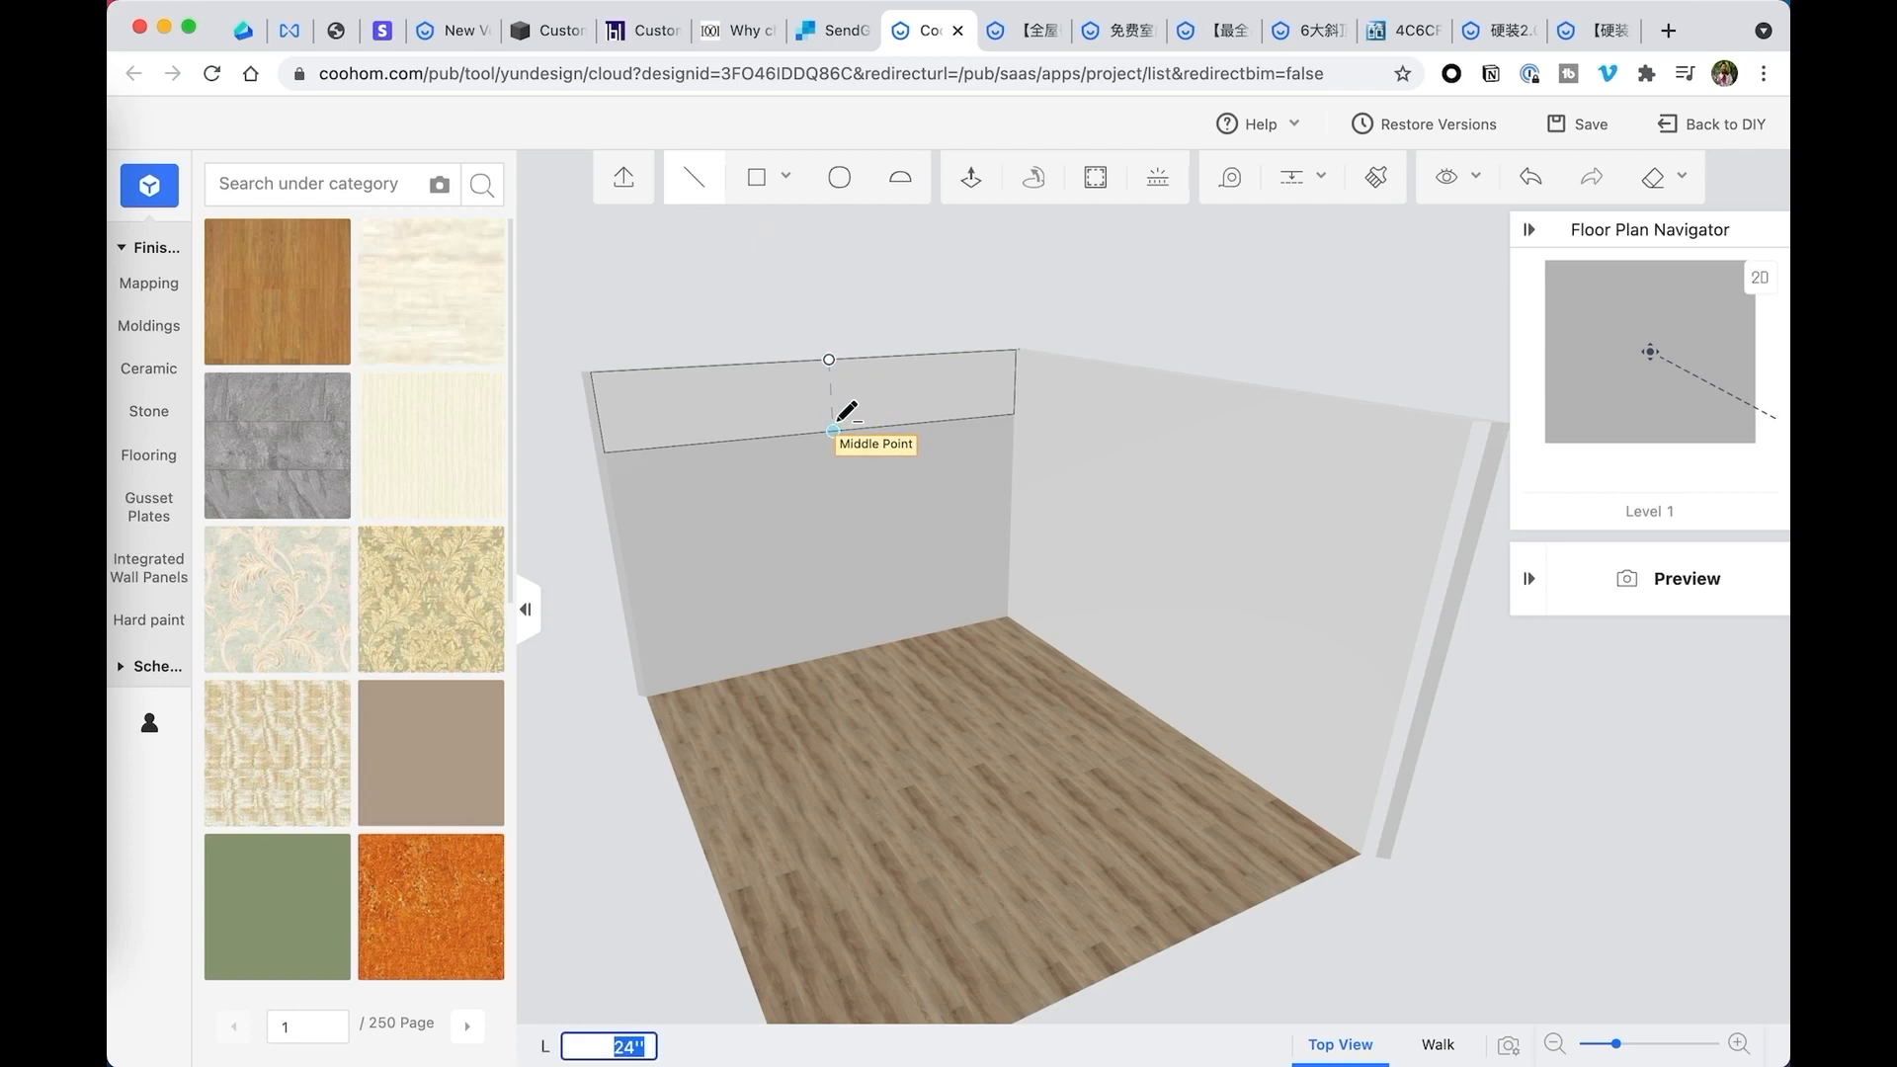
scroll(847, 412, "up", 2)
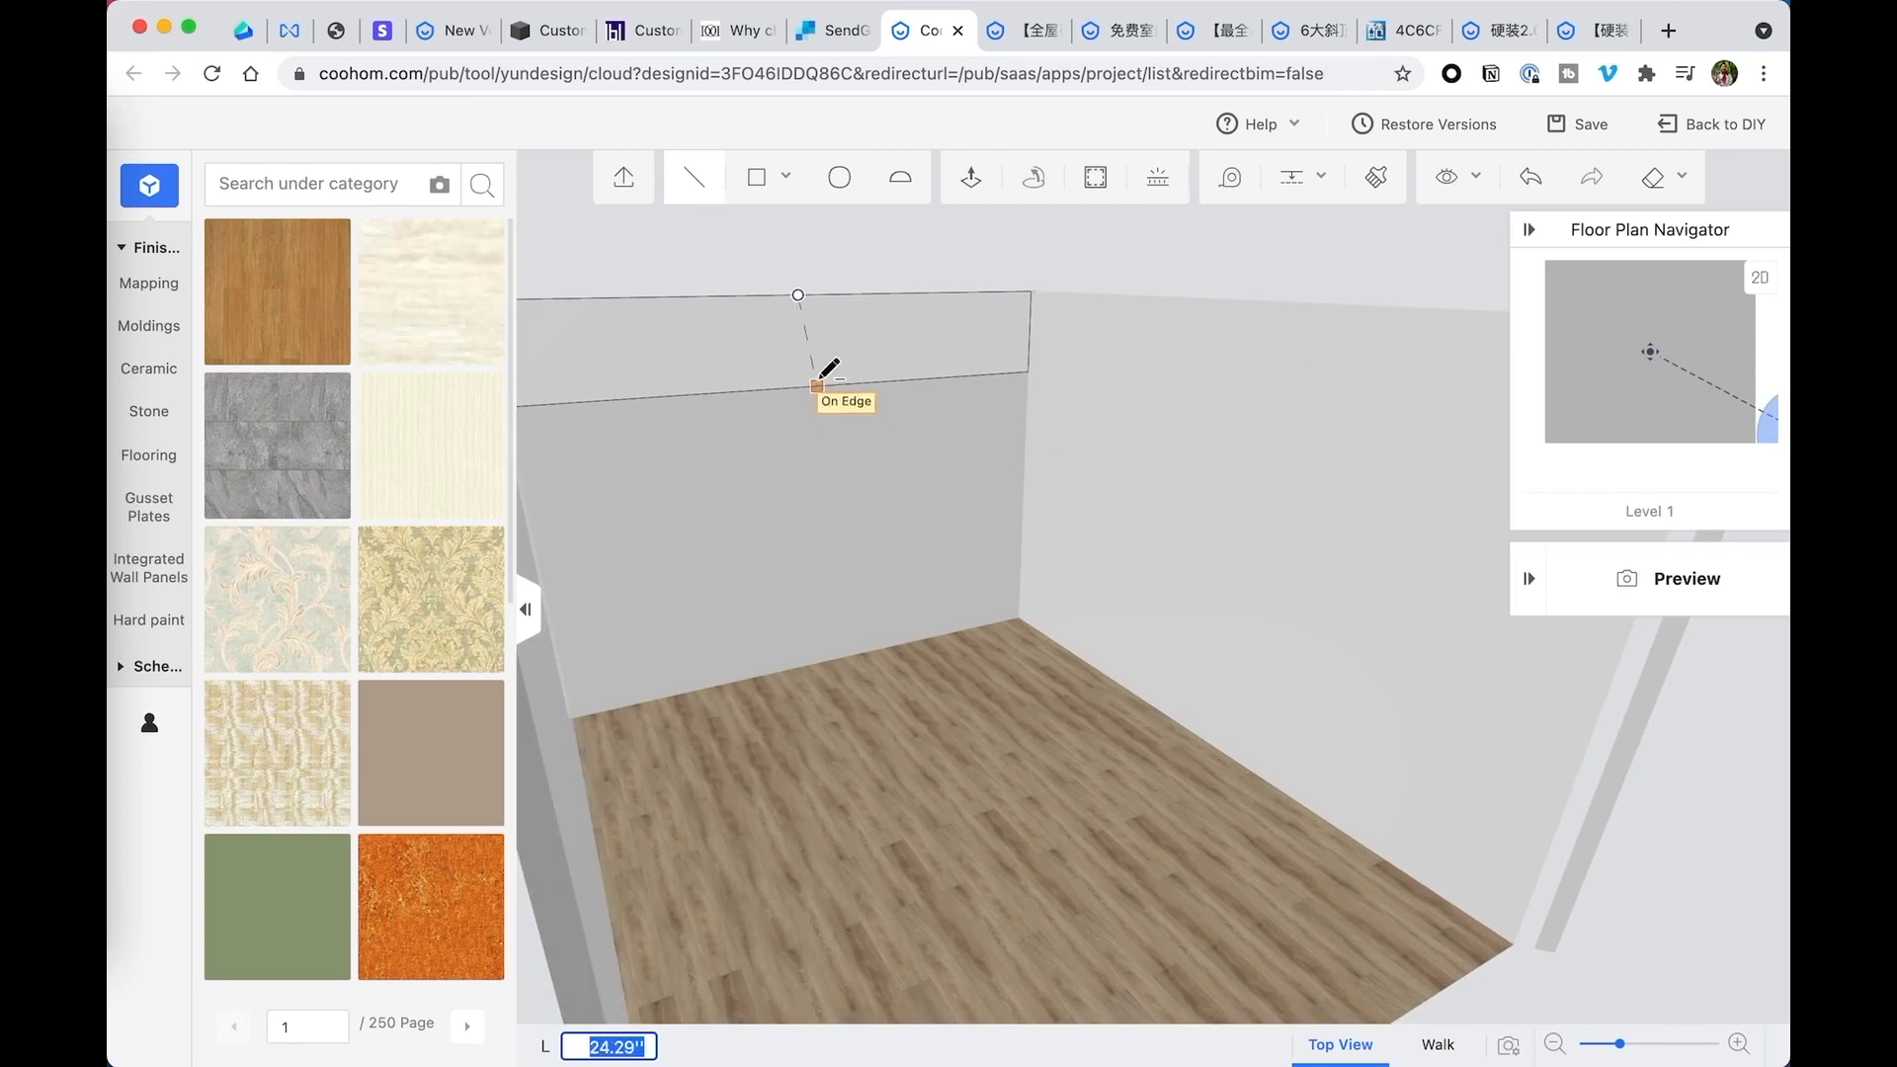
scroll(817, 364, "down", 1)
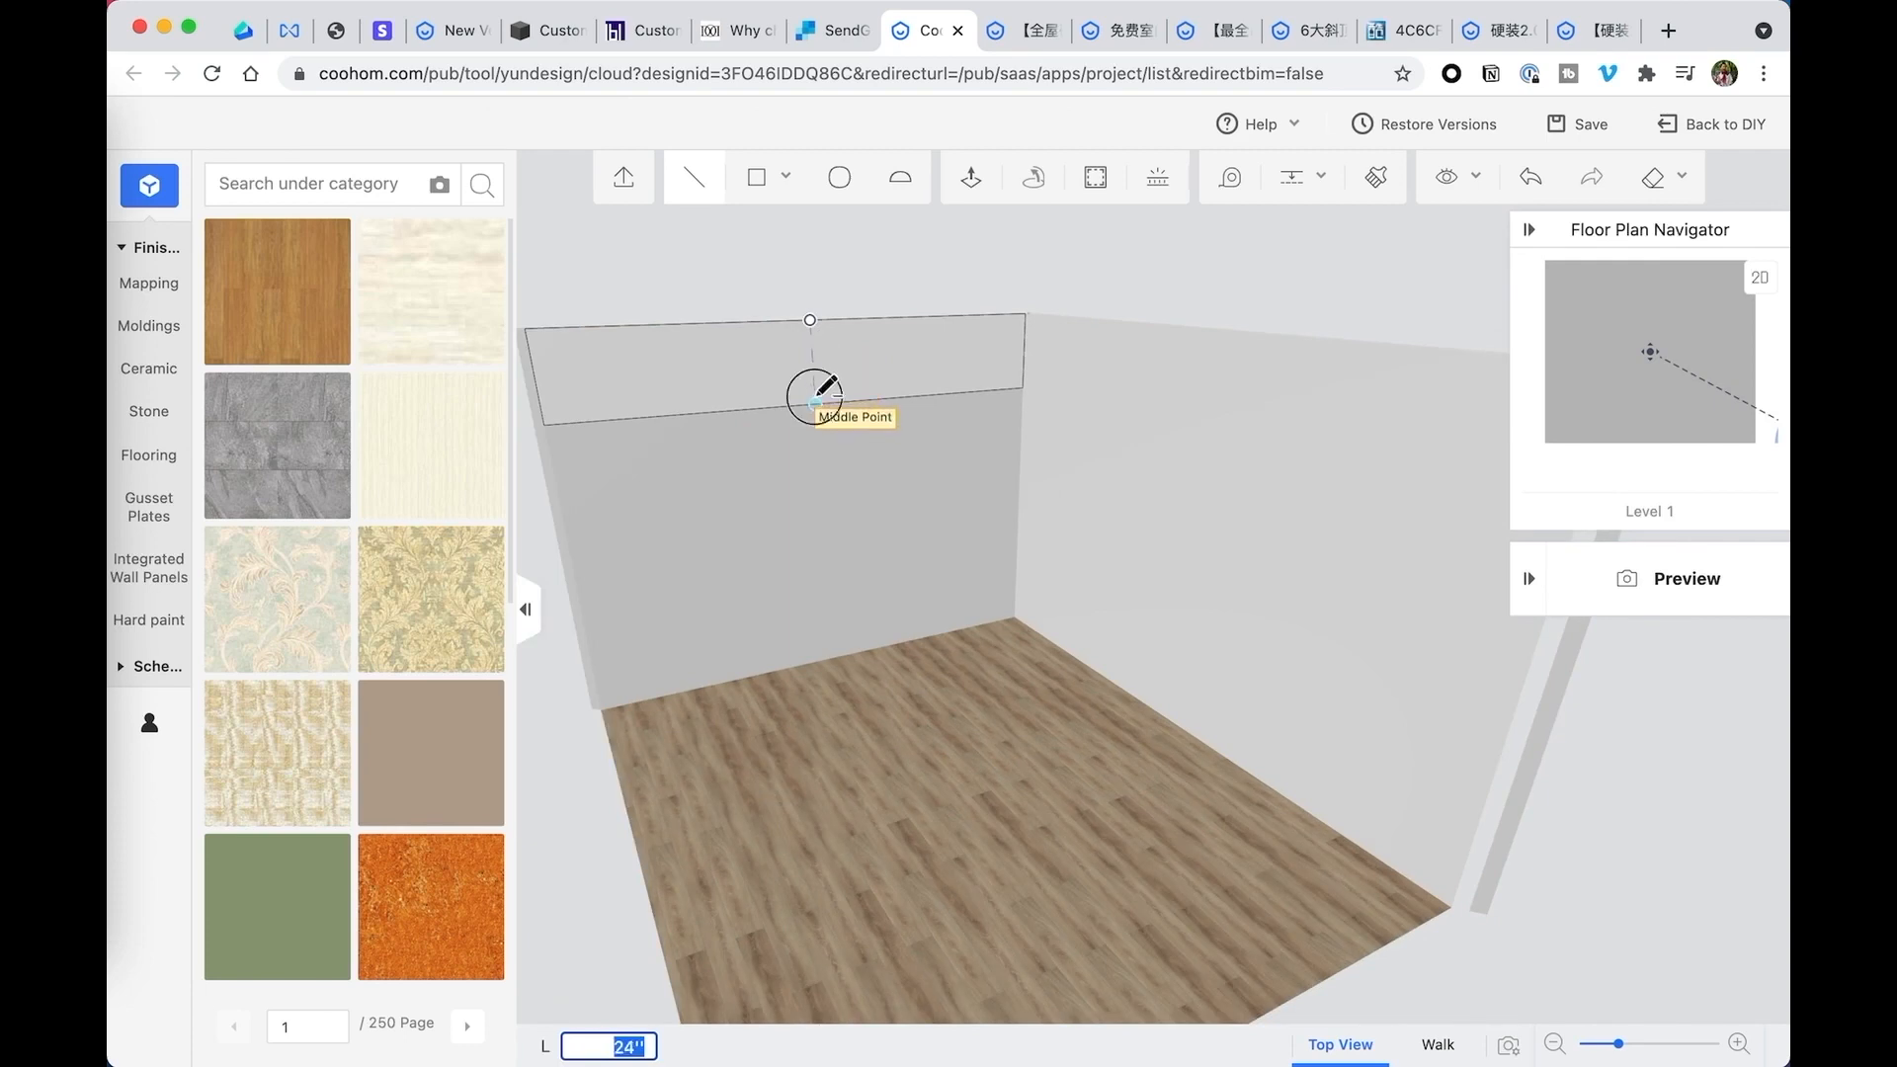
left_click(814, 404)
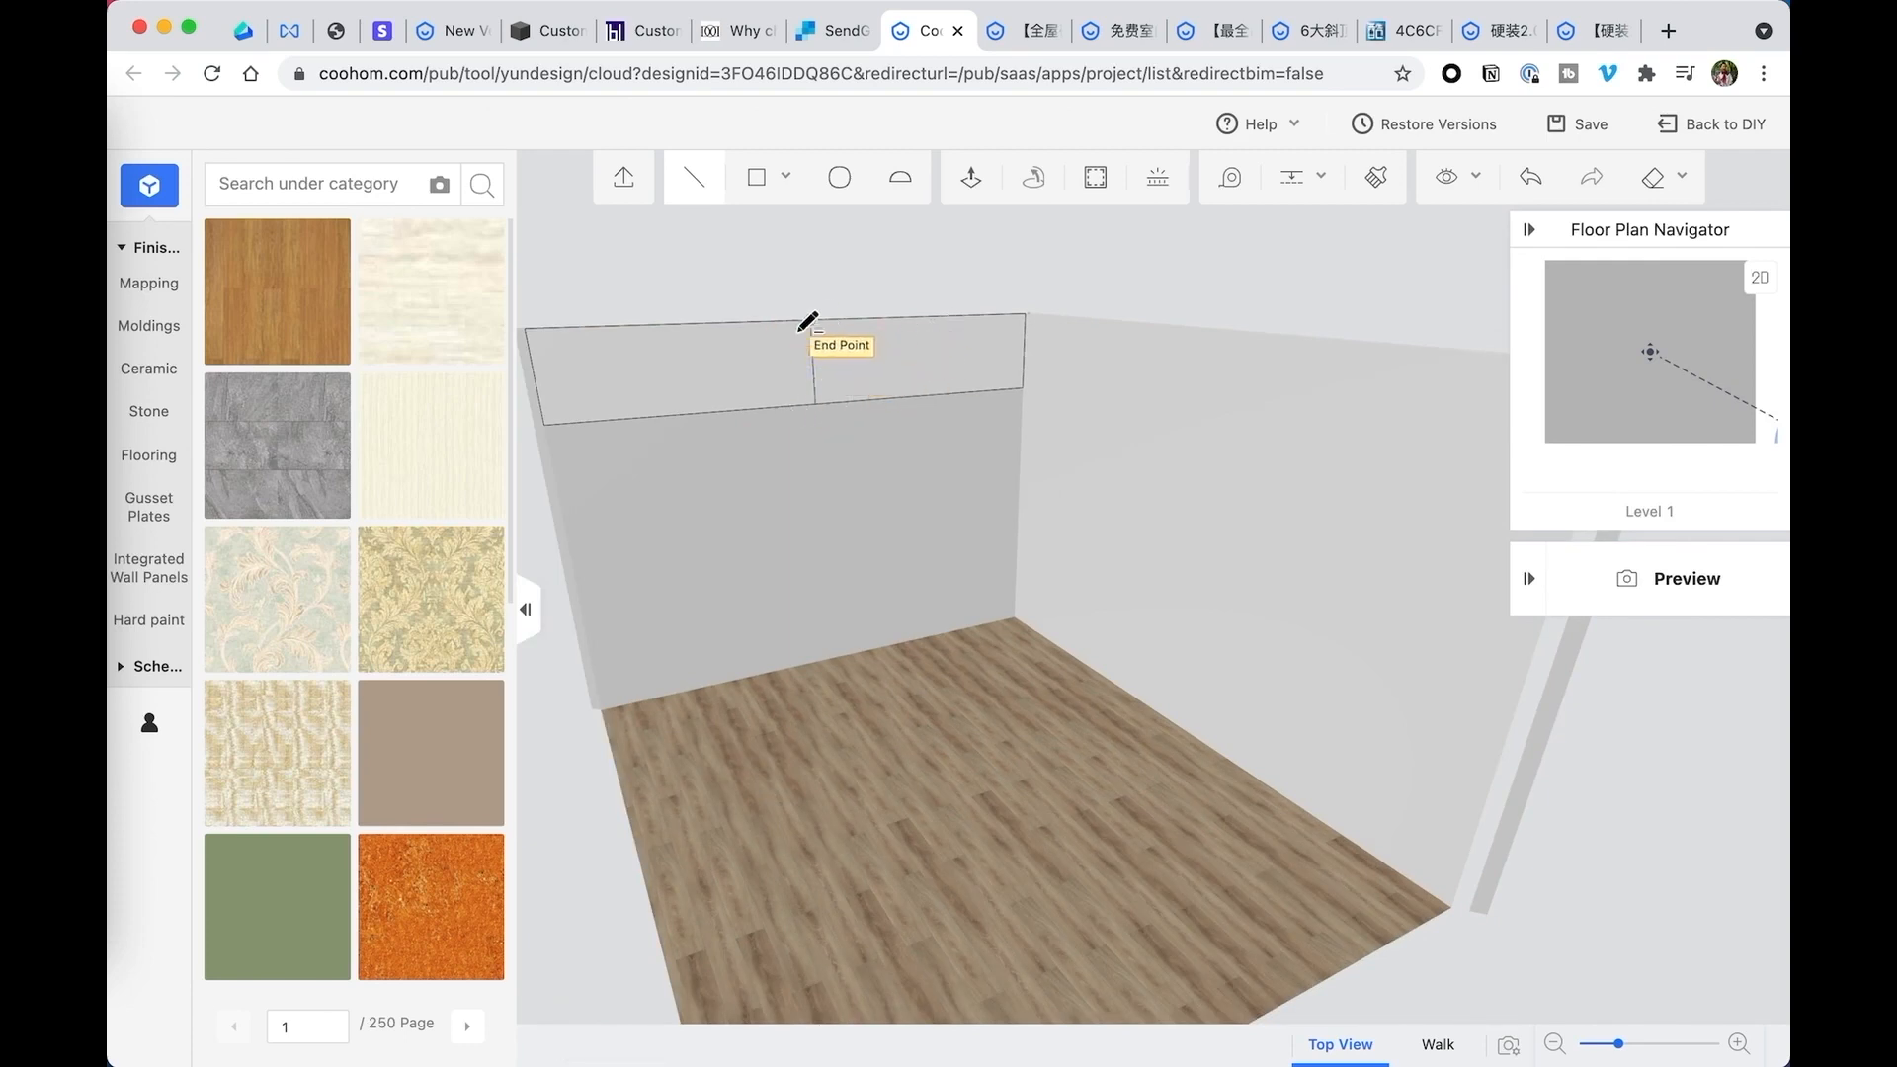
- Draw two diagonal lines joining the rectangle's top midpoint to its two lower corners, forming a gable outline
left_click(567, 422)
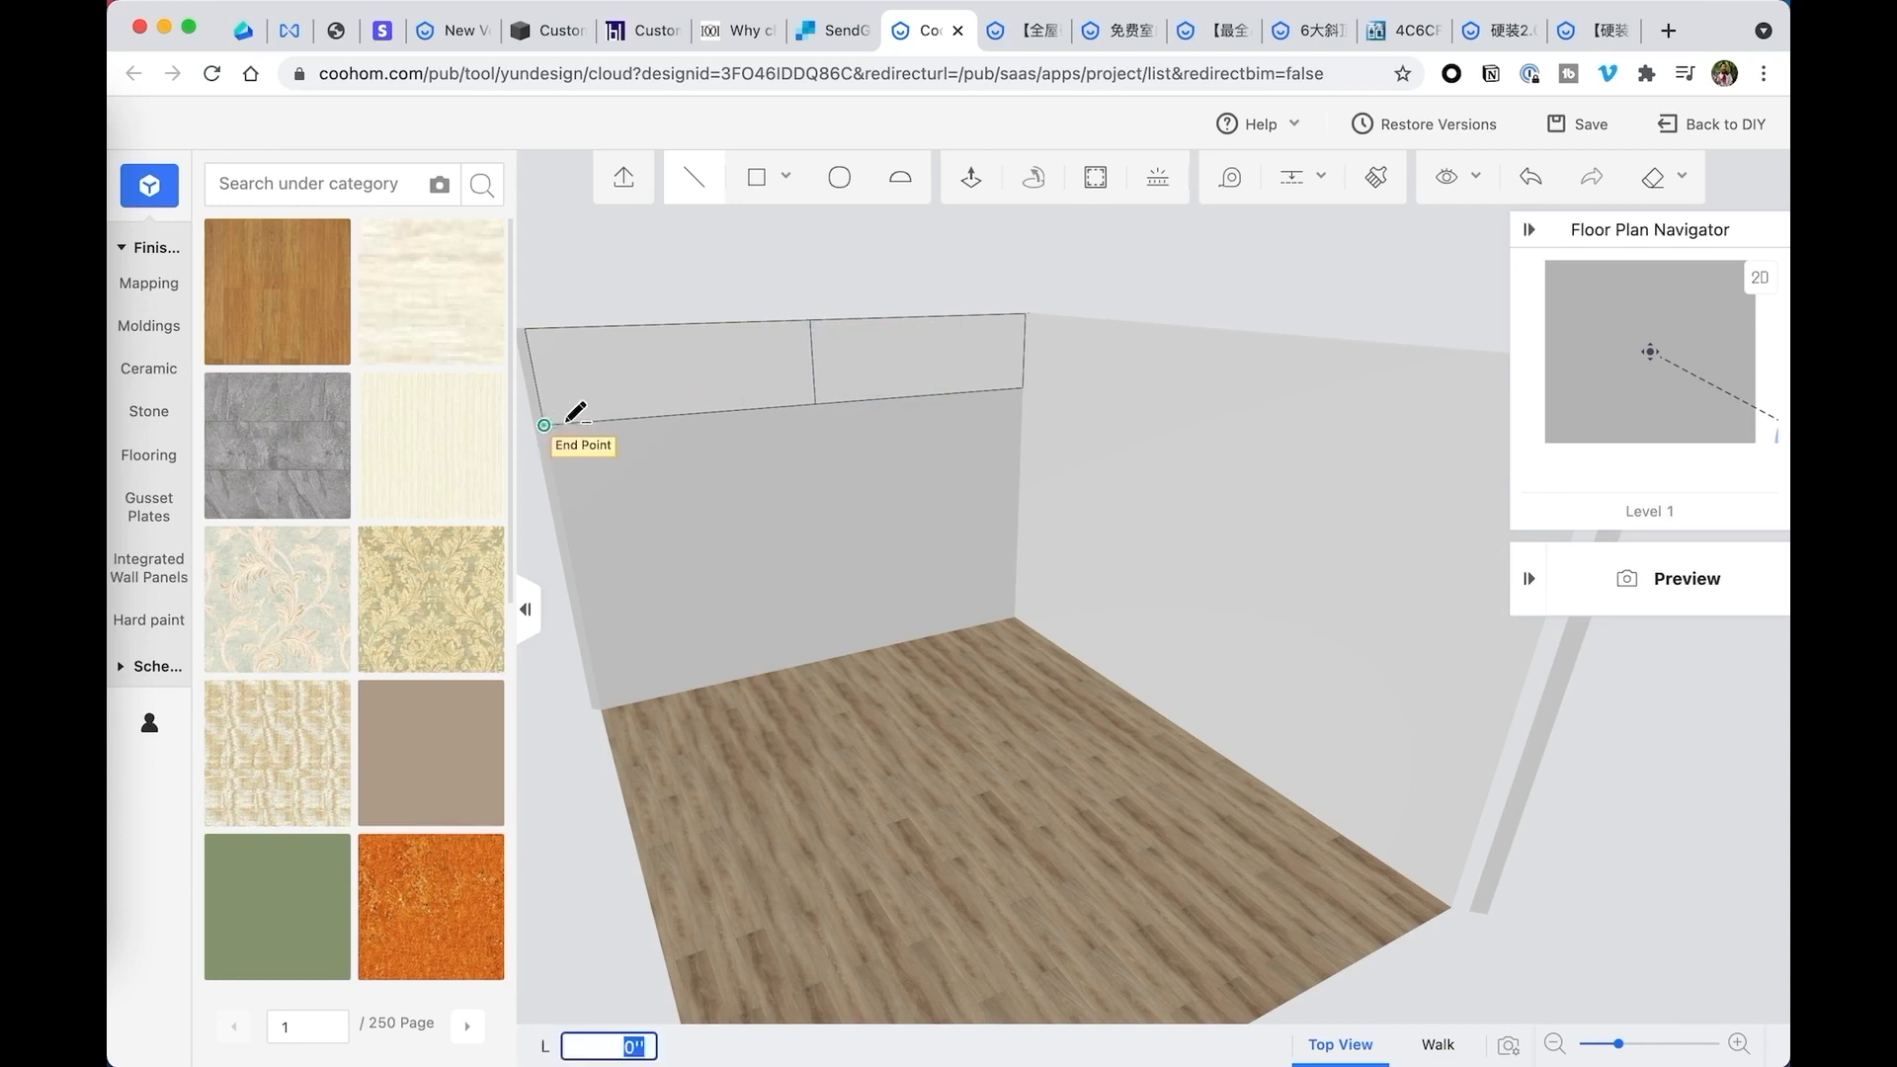
left_click(812, 319)
left_click(812, 319)
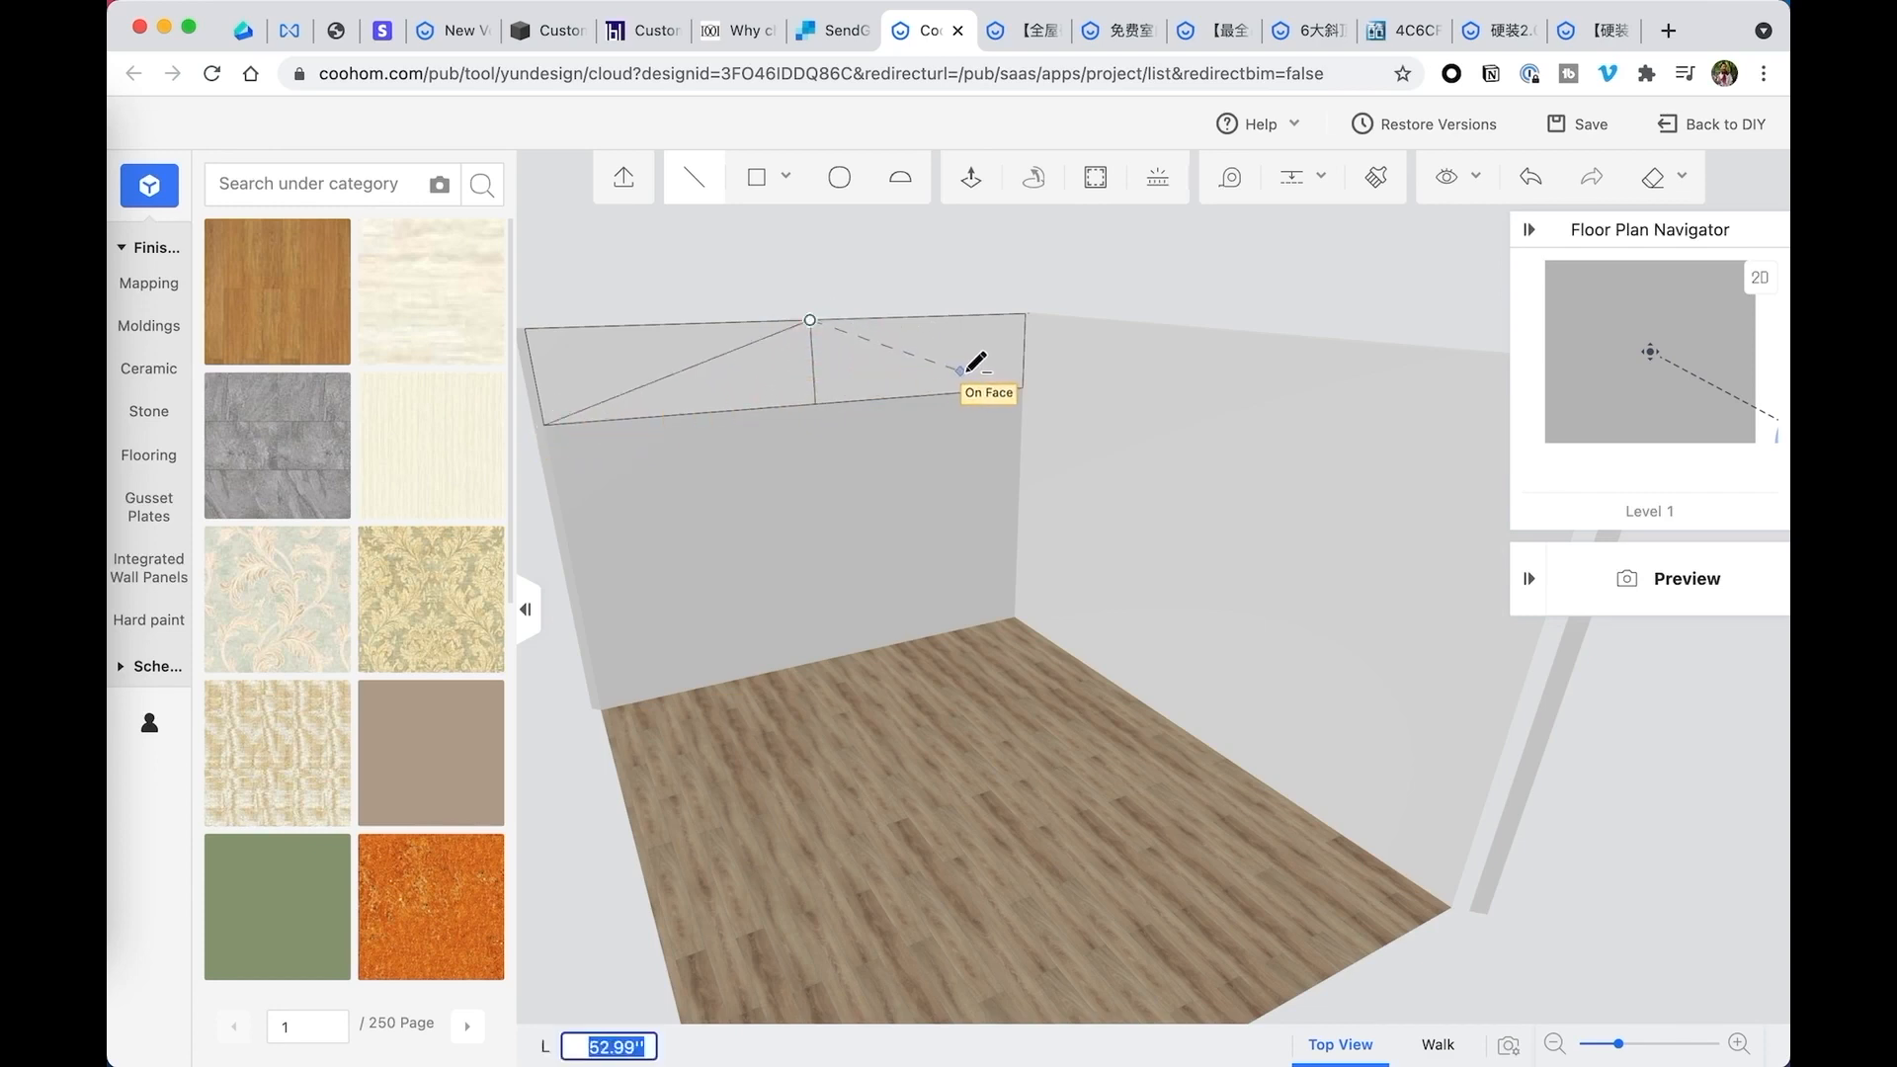
left_click(1025, 386)
key("Escape")
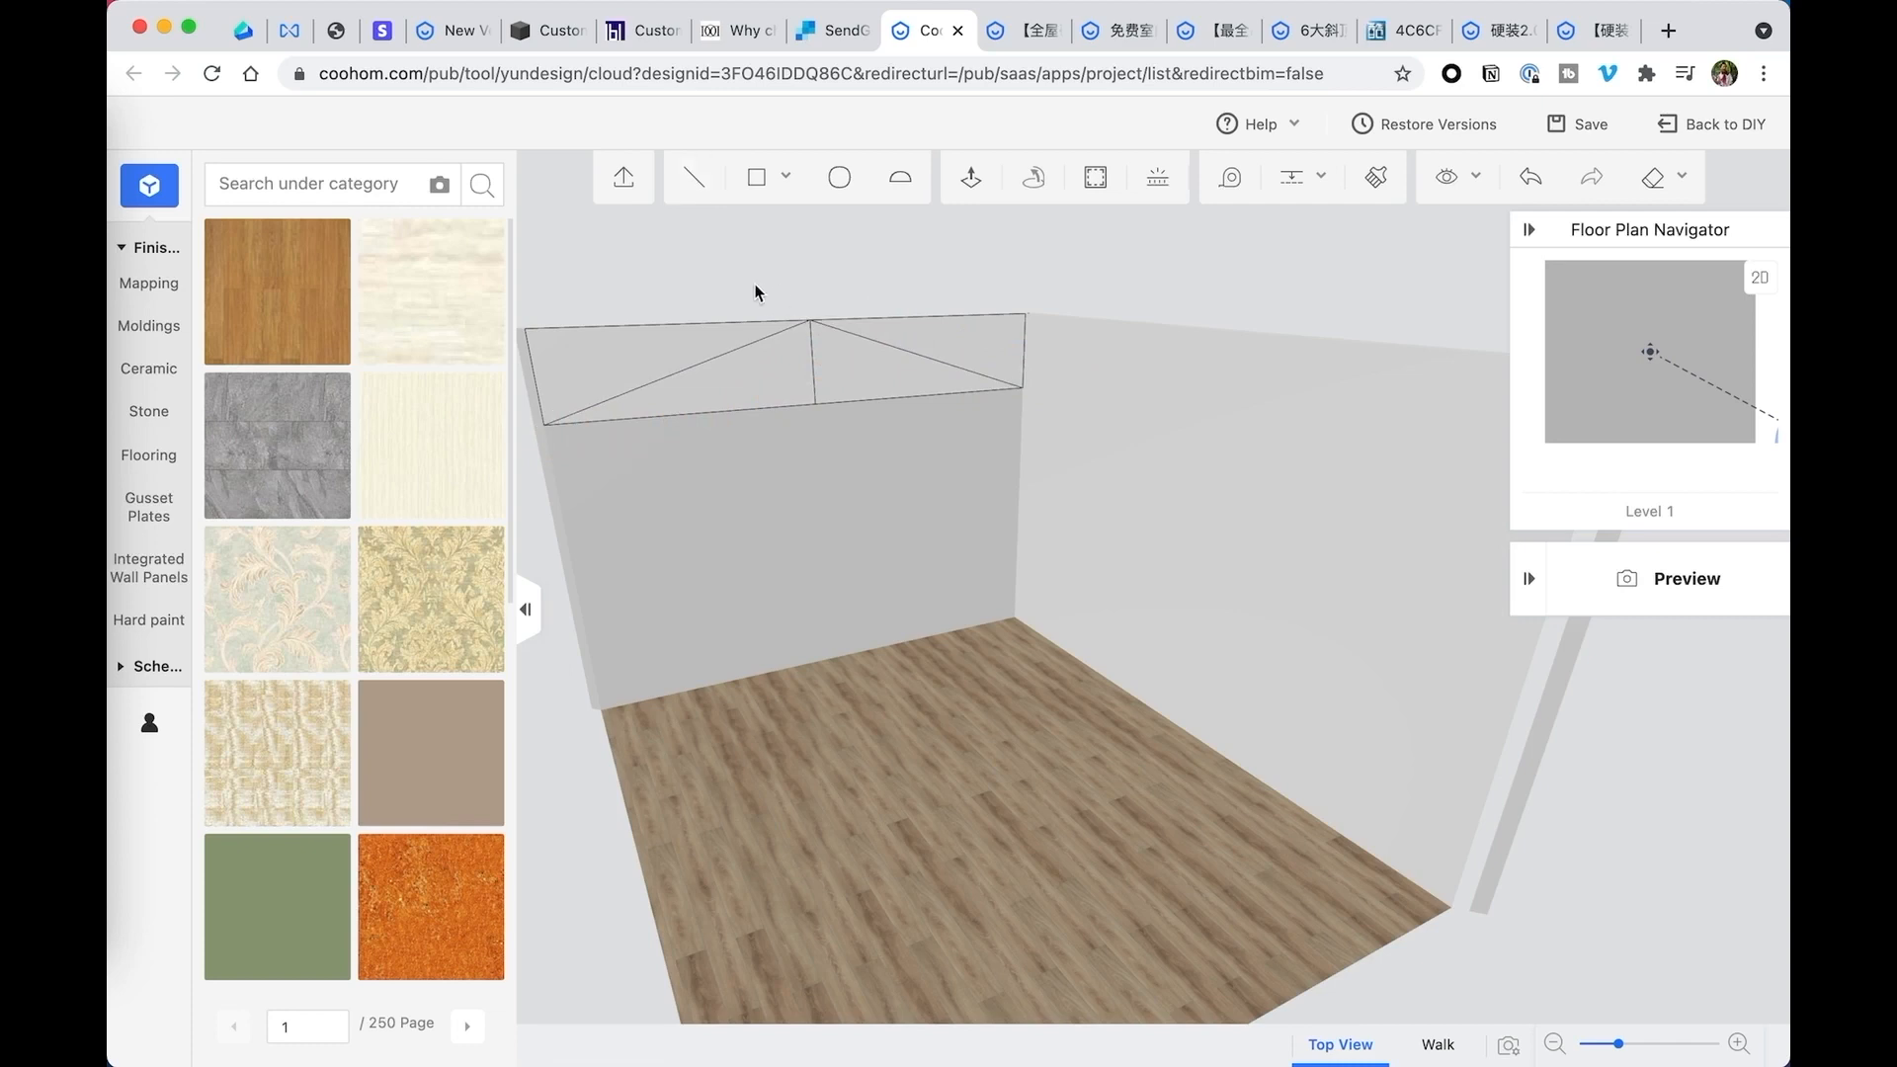
left_click_drag(756, 287, 758, 295)
right_click_drag(758, 295, 674, 283)
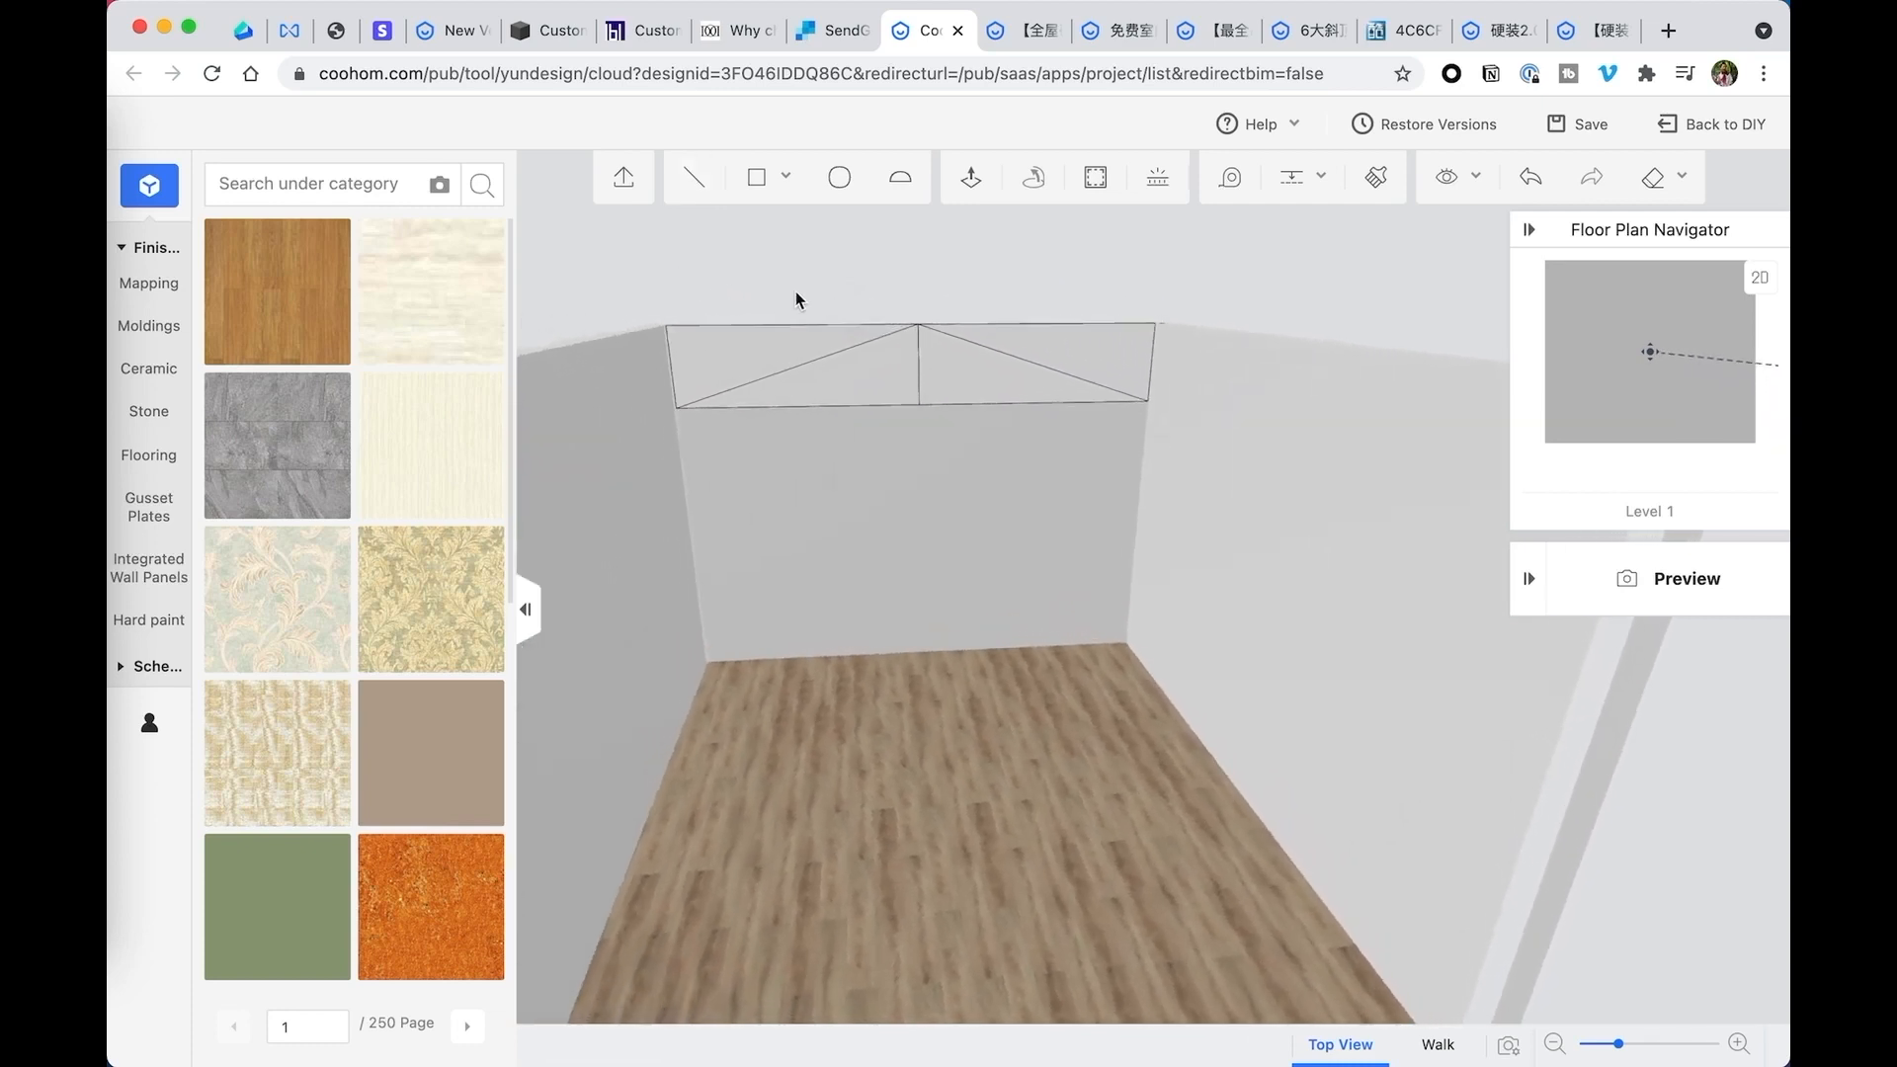
right_click_drag(951, 305, 857, 281)
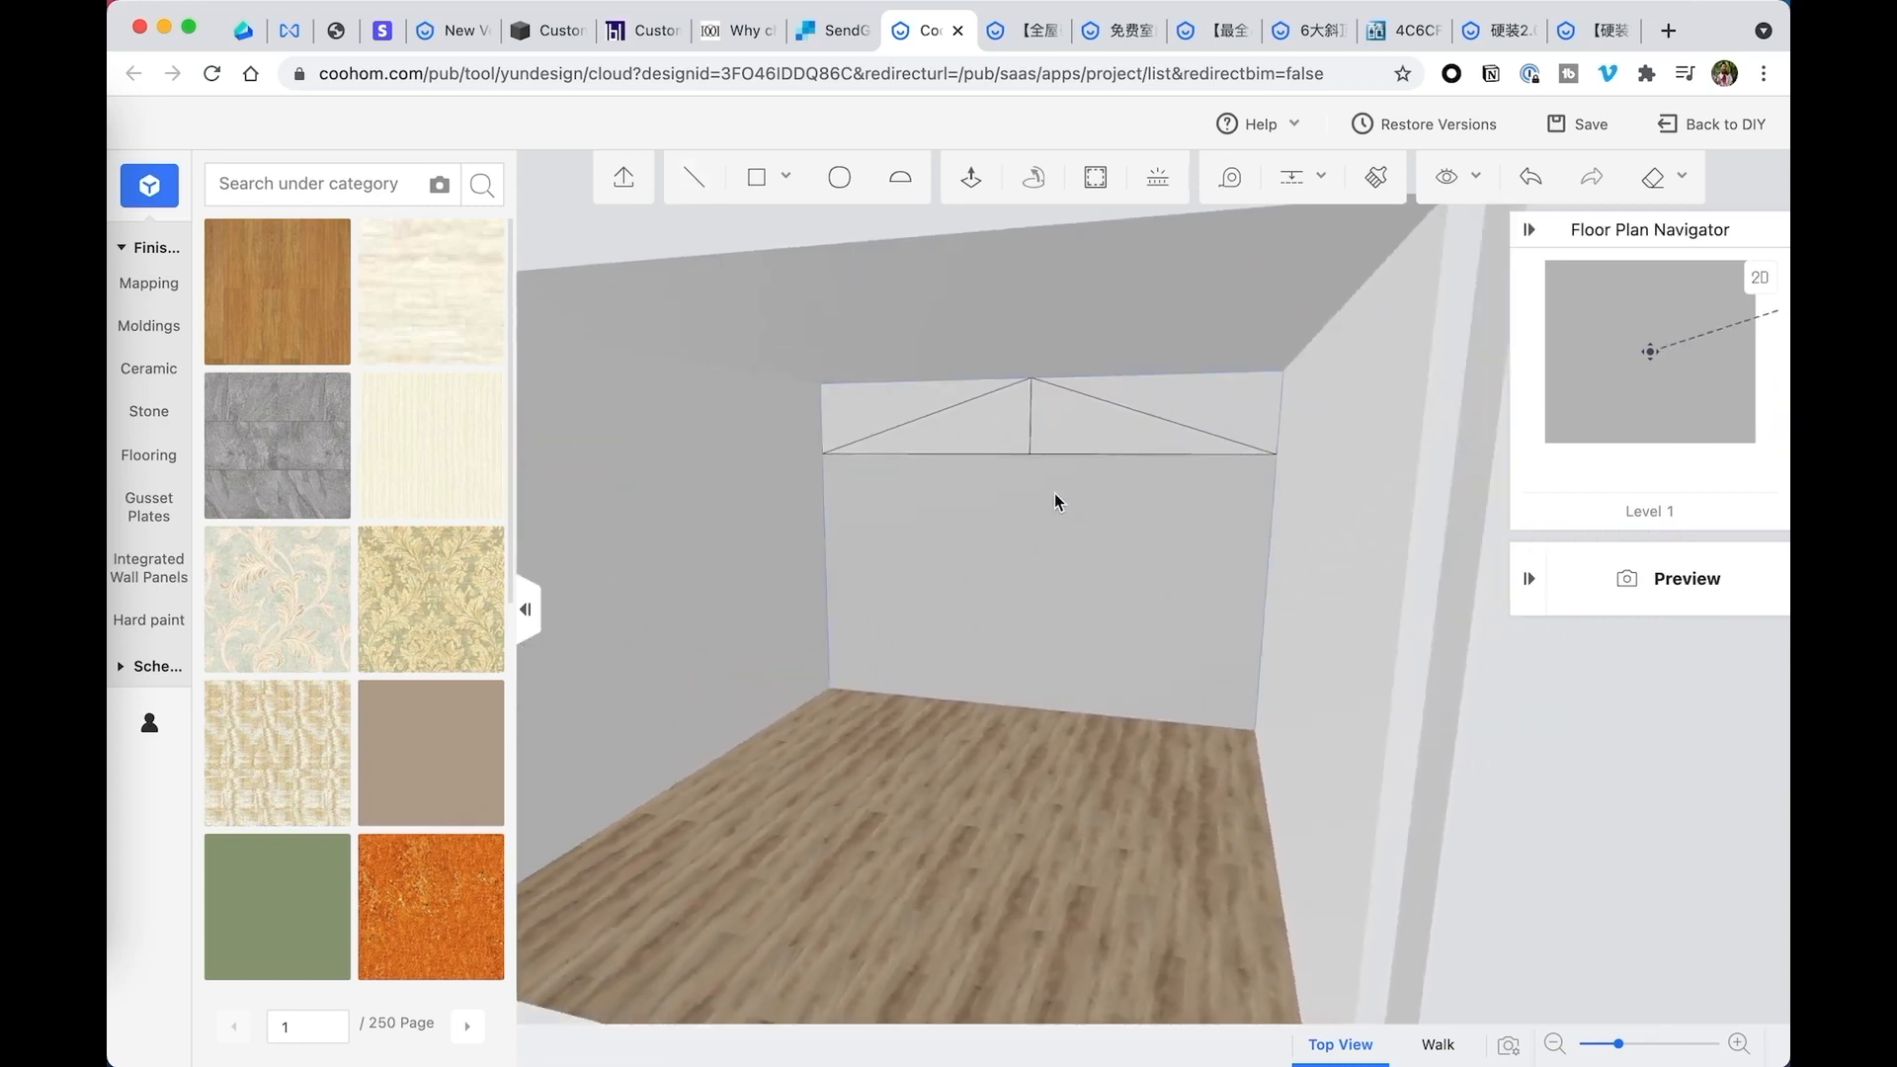
mouse_move(1055, 500)
right_mouse_down()
mouse_move(1055, 475)
mouse_move(1065, 531)
right_mouse_up()
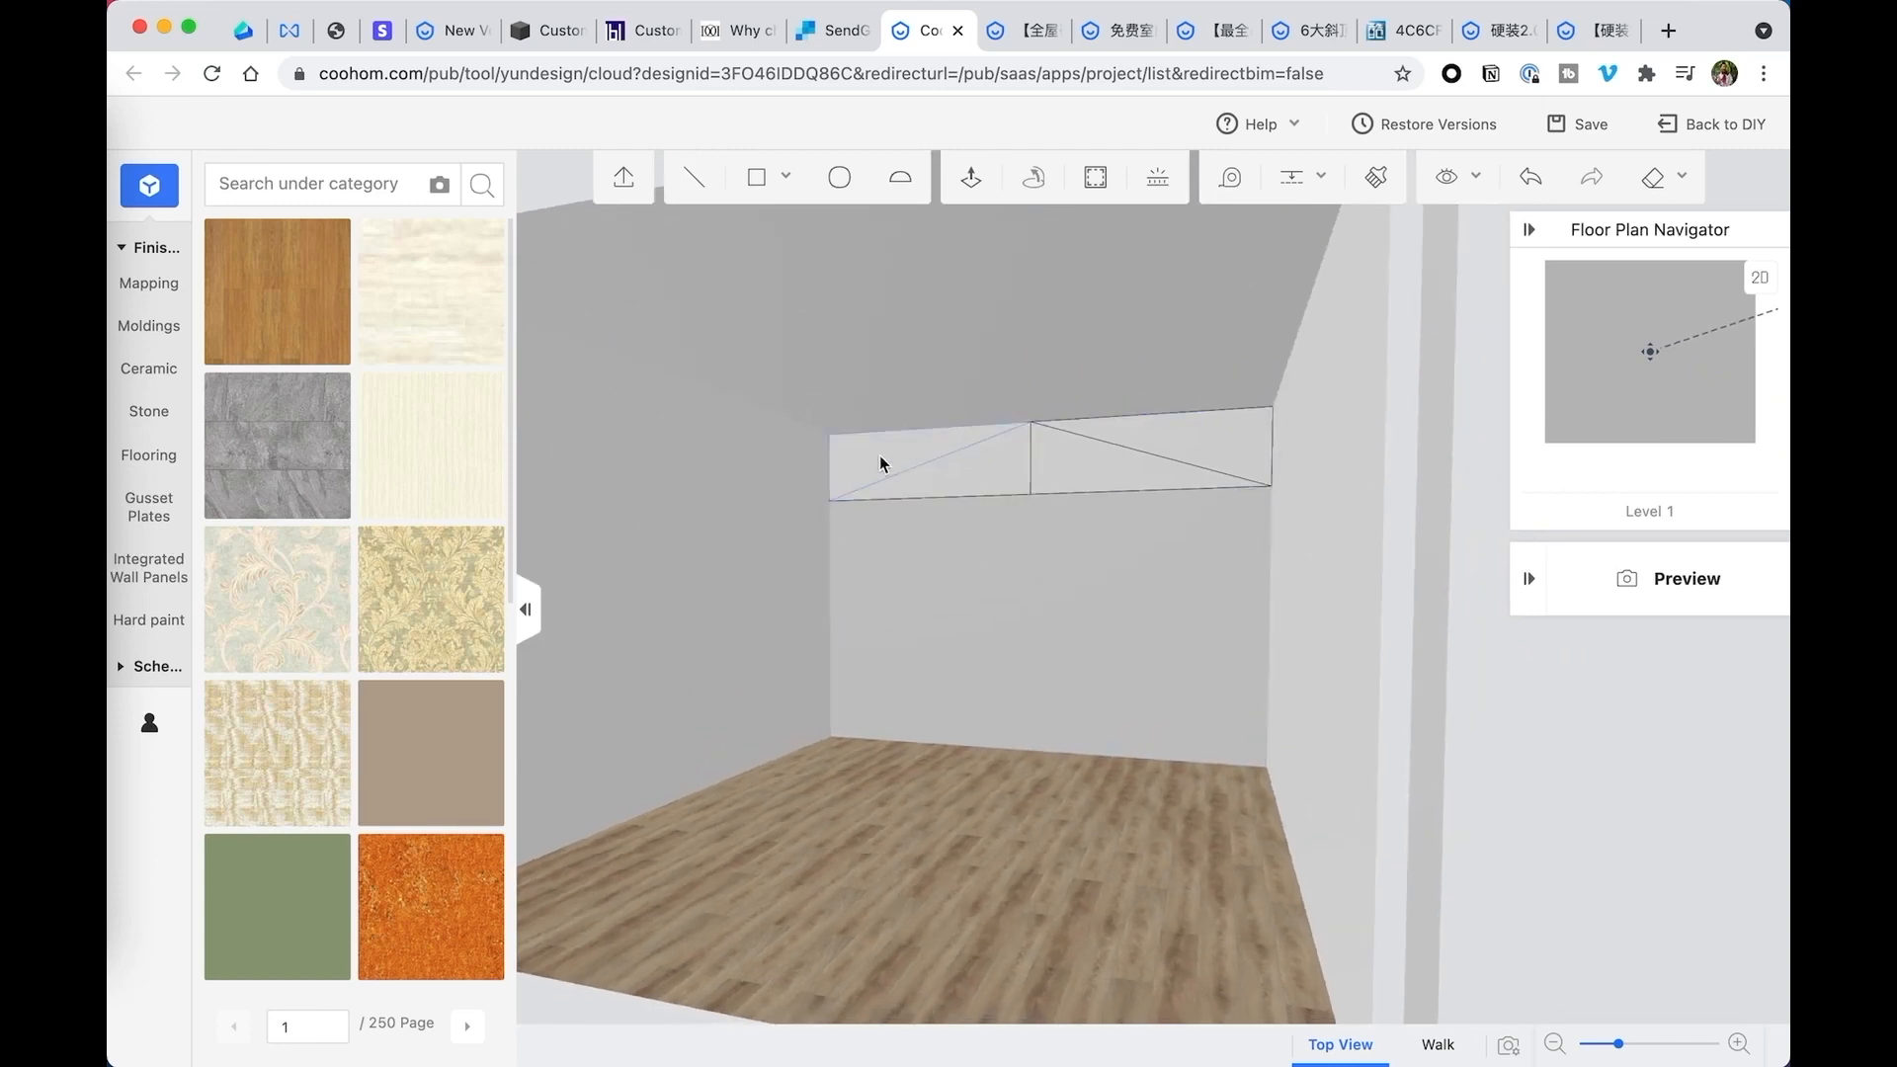
left_click(970, 178)
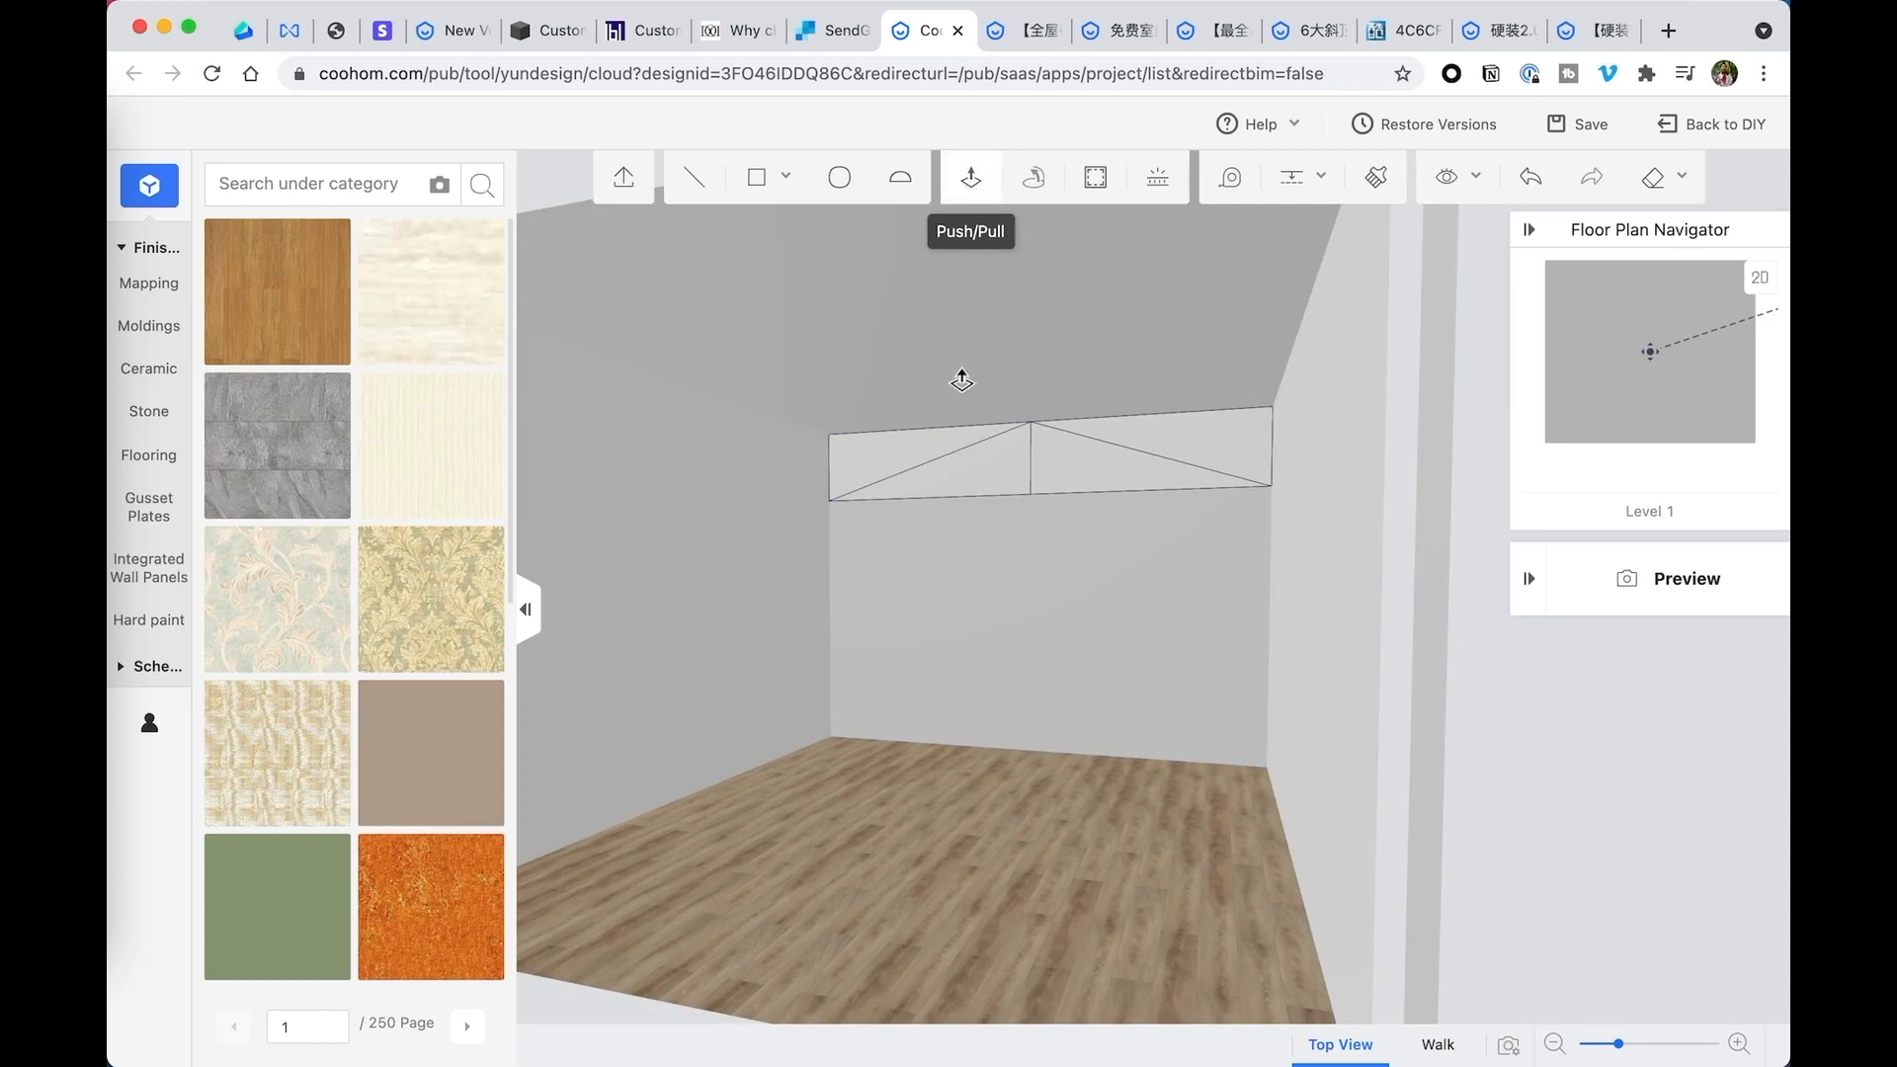
left_click(883, 454)
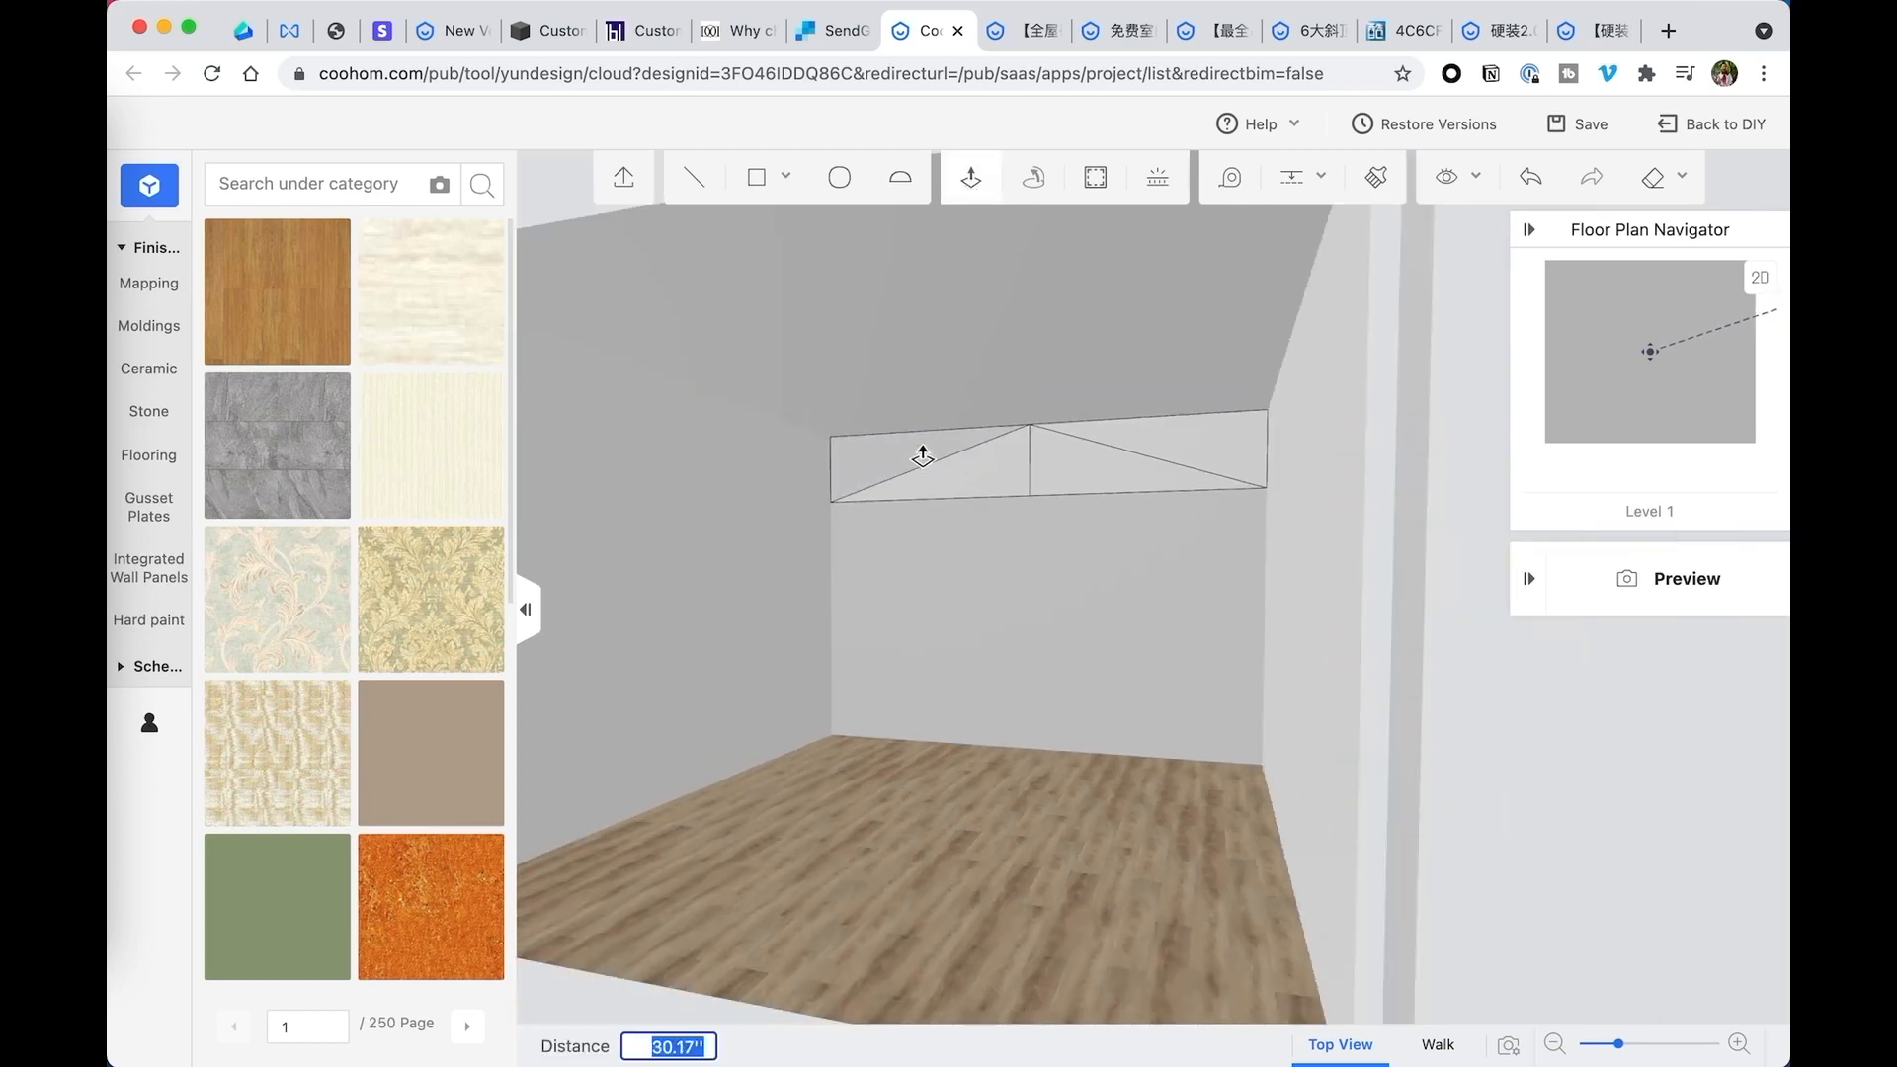
scroll(922, 456, "down", 5)
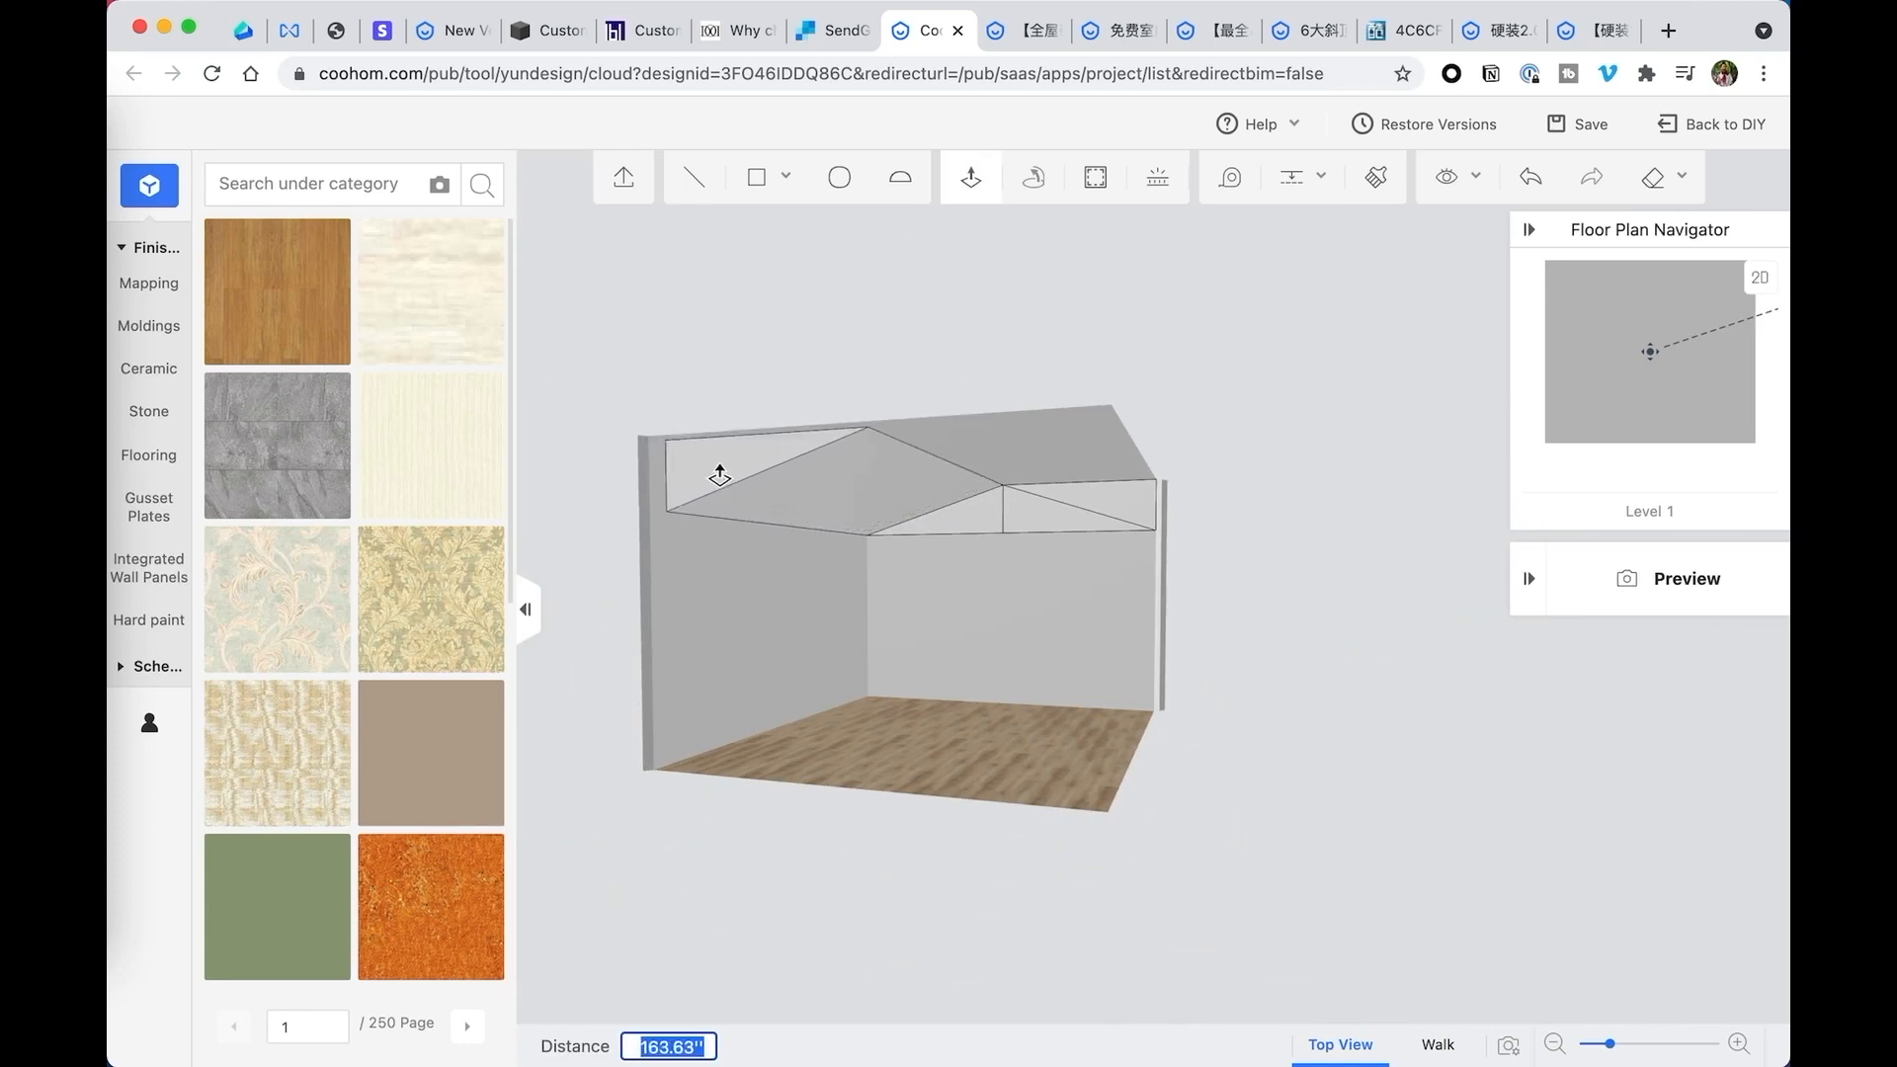
scroll(720, 477, "up", 1)
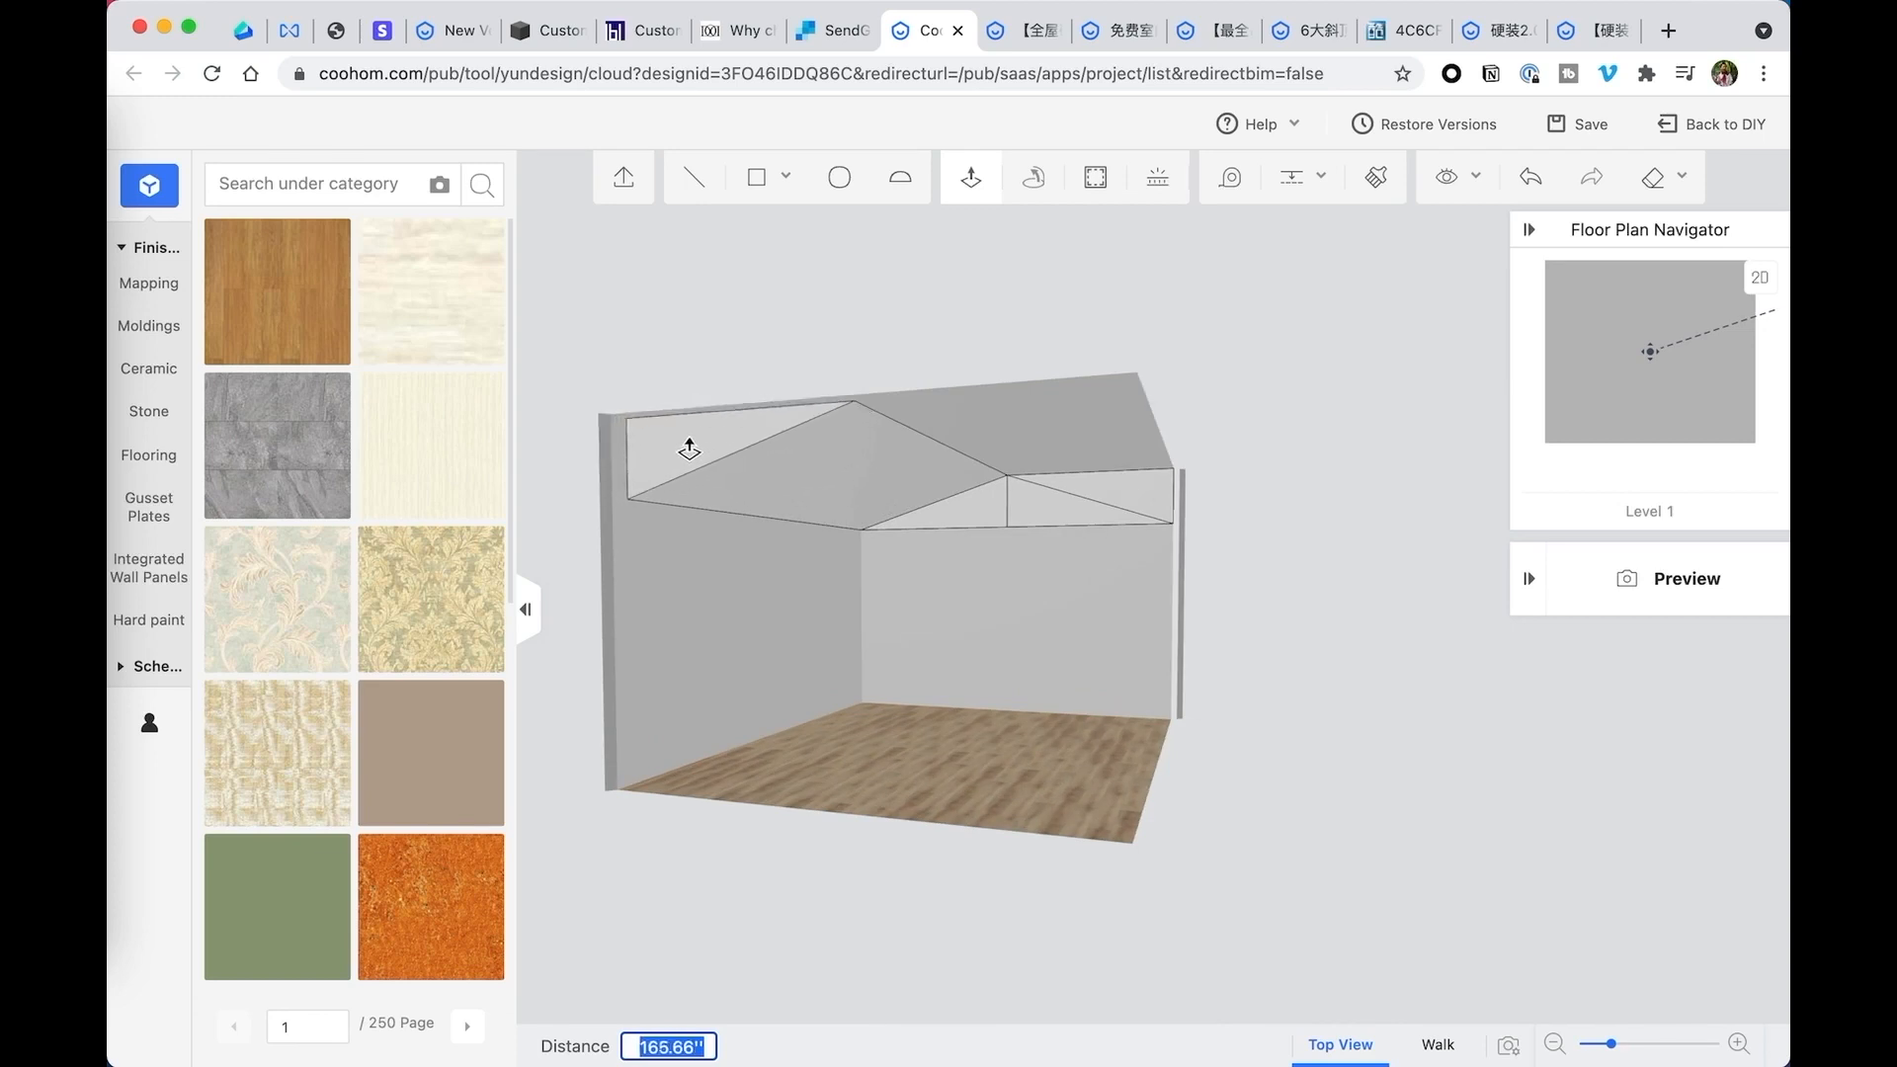
scroll(690, 450, "up", 1)
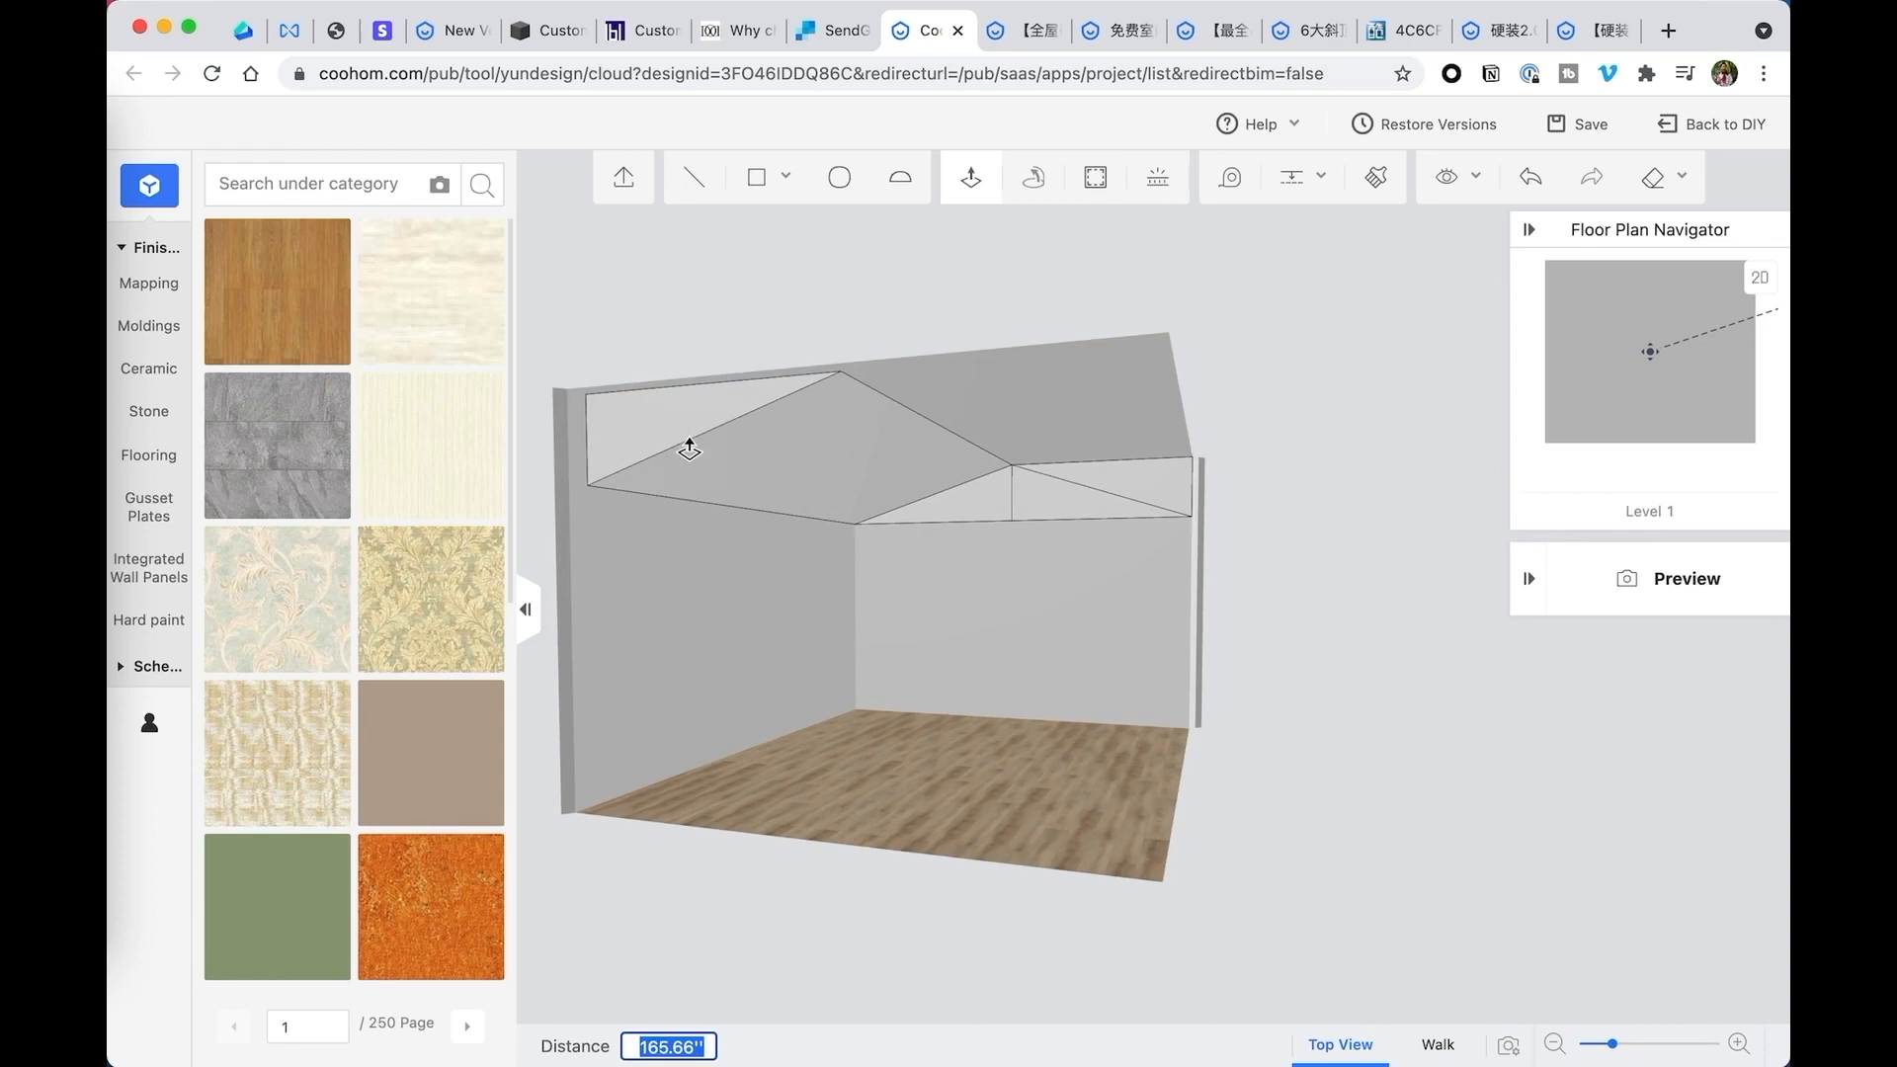
key("Escape")
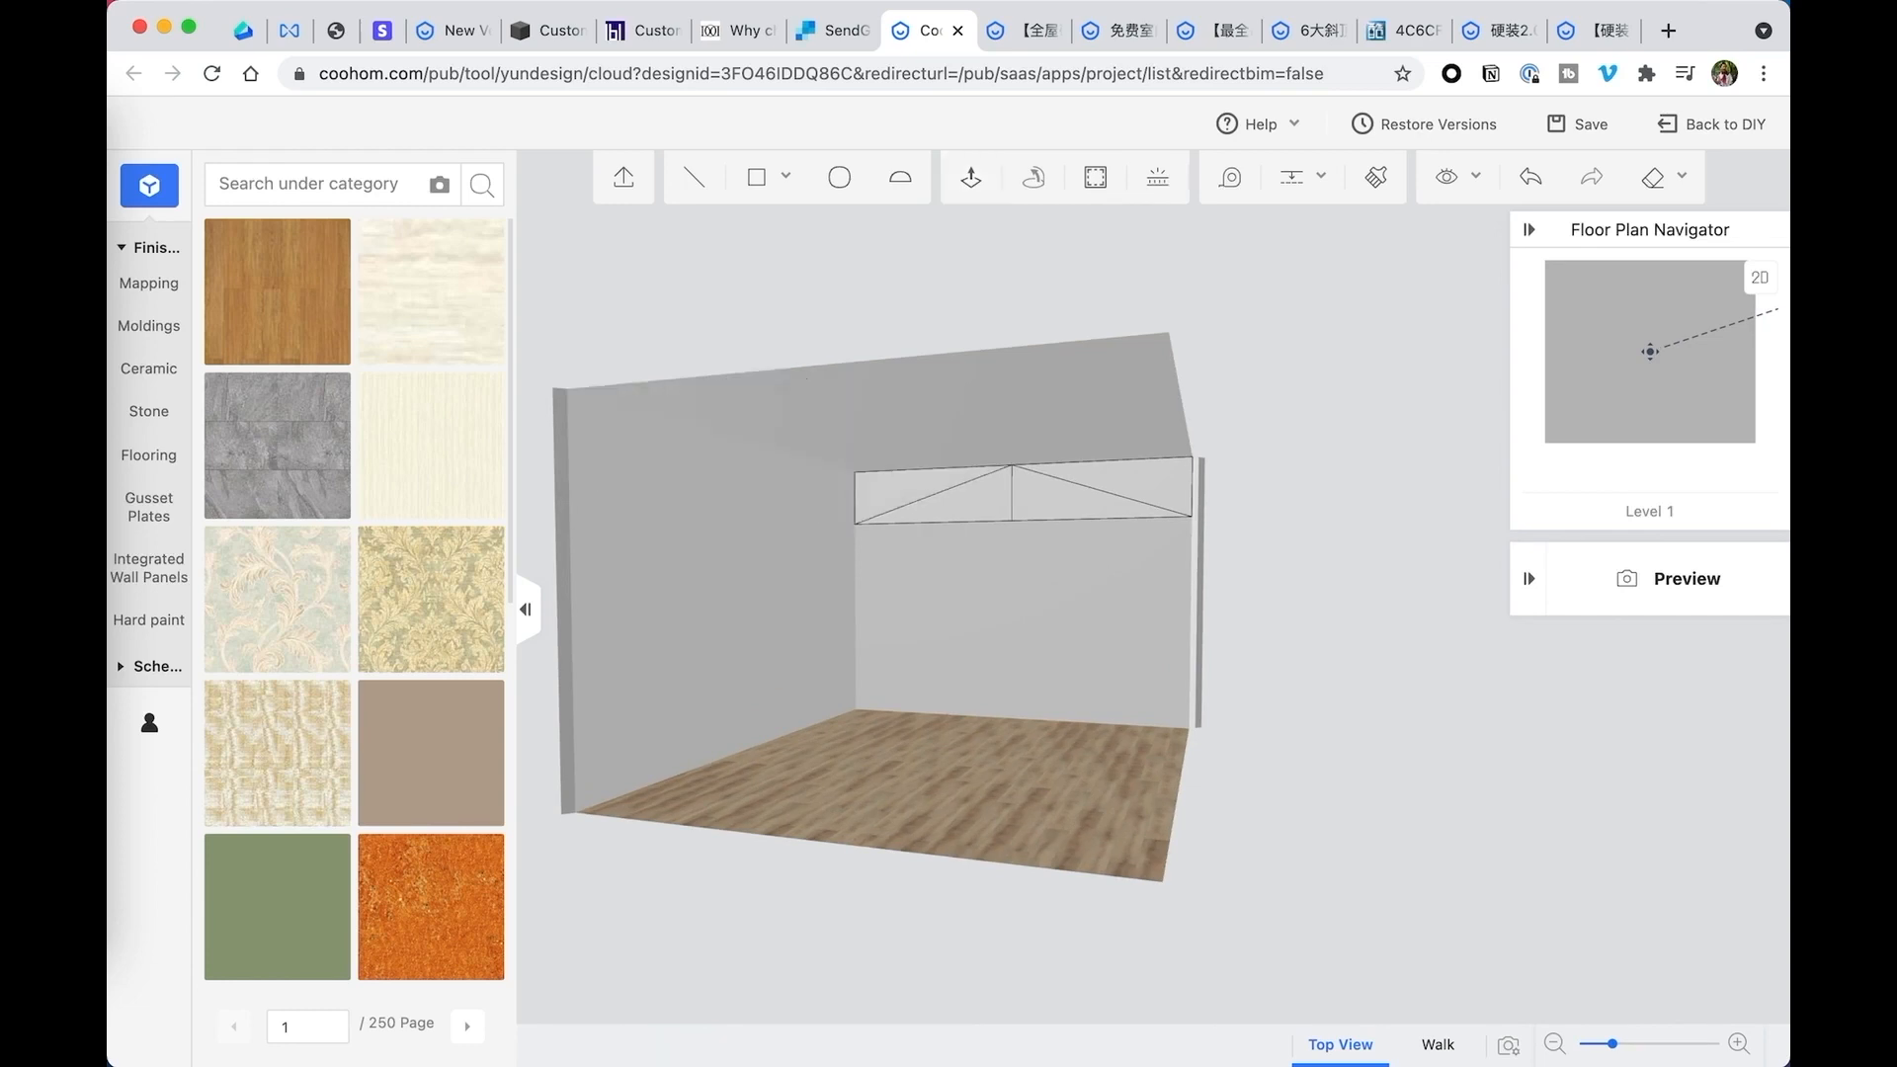
- Measure the room's length along the floor edge of the left wall, from the back corner to the front corner
left_click(1231, 183)
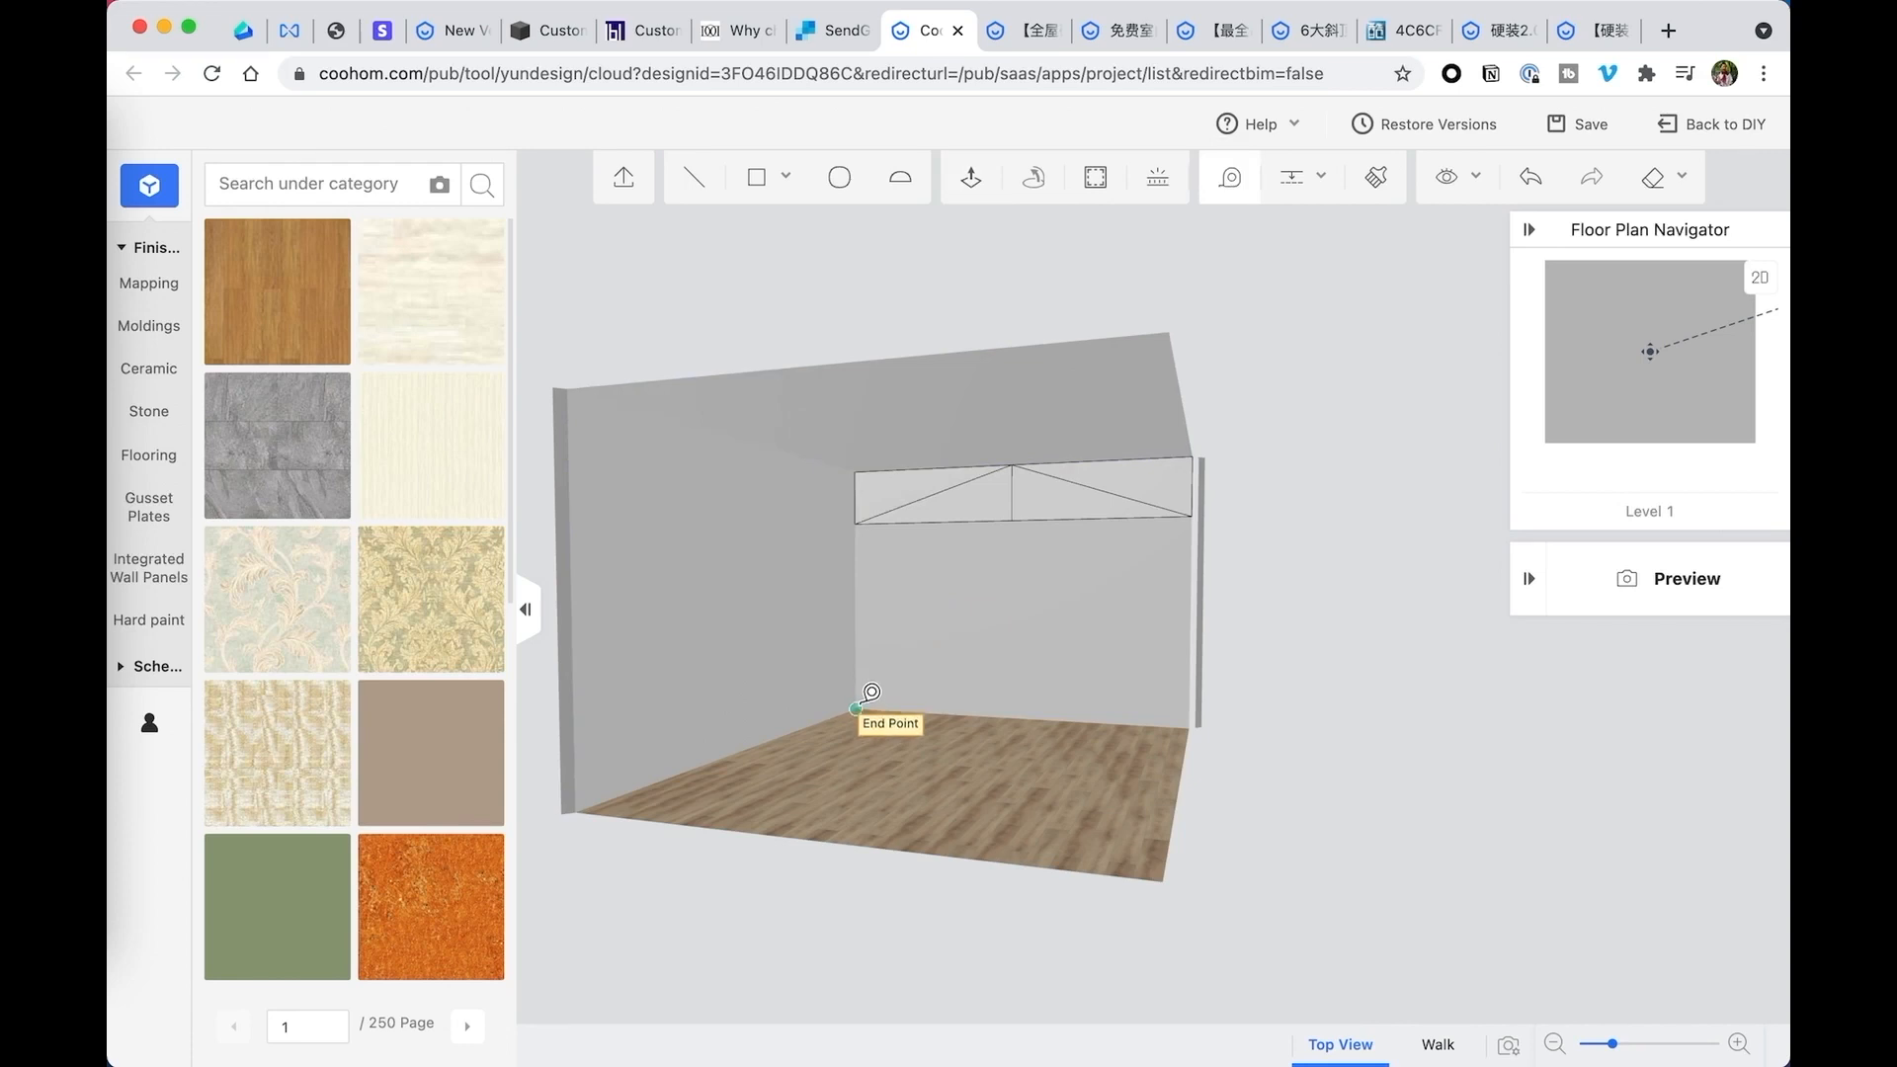
left_click(850, 711)
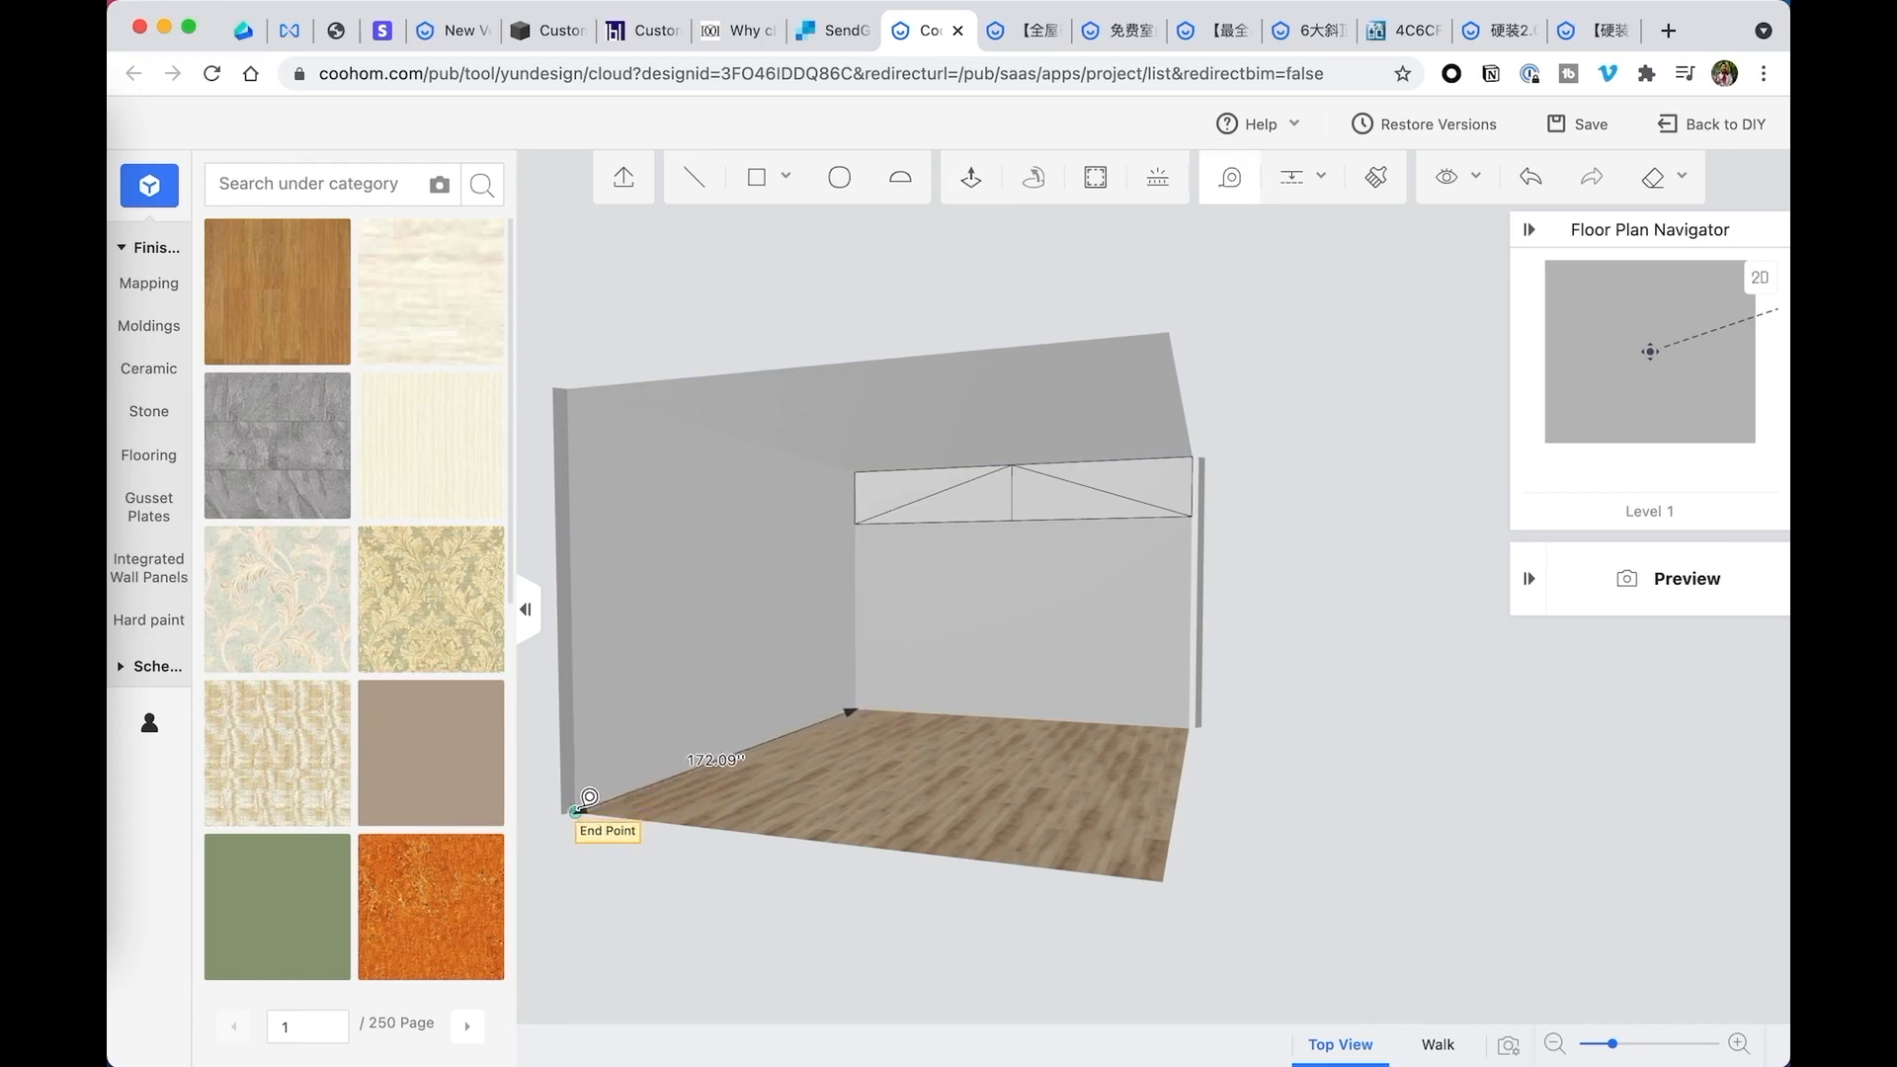
key("Escape")
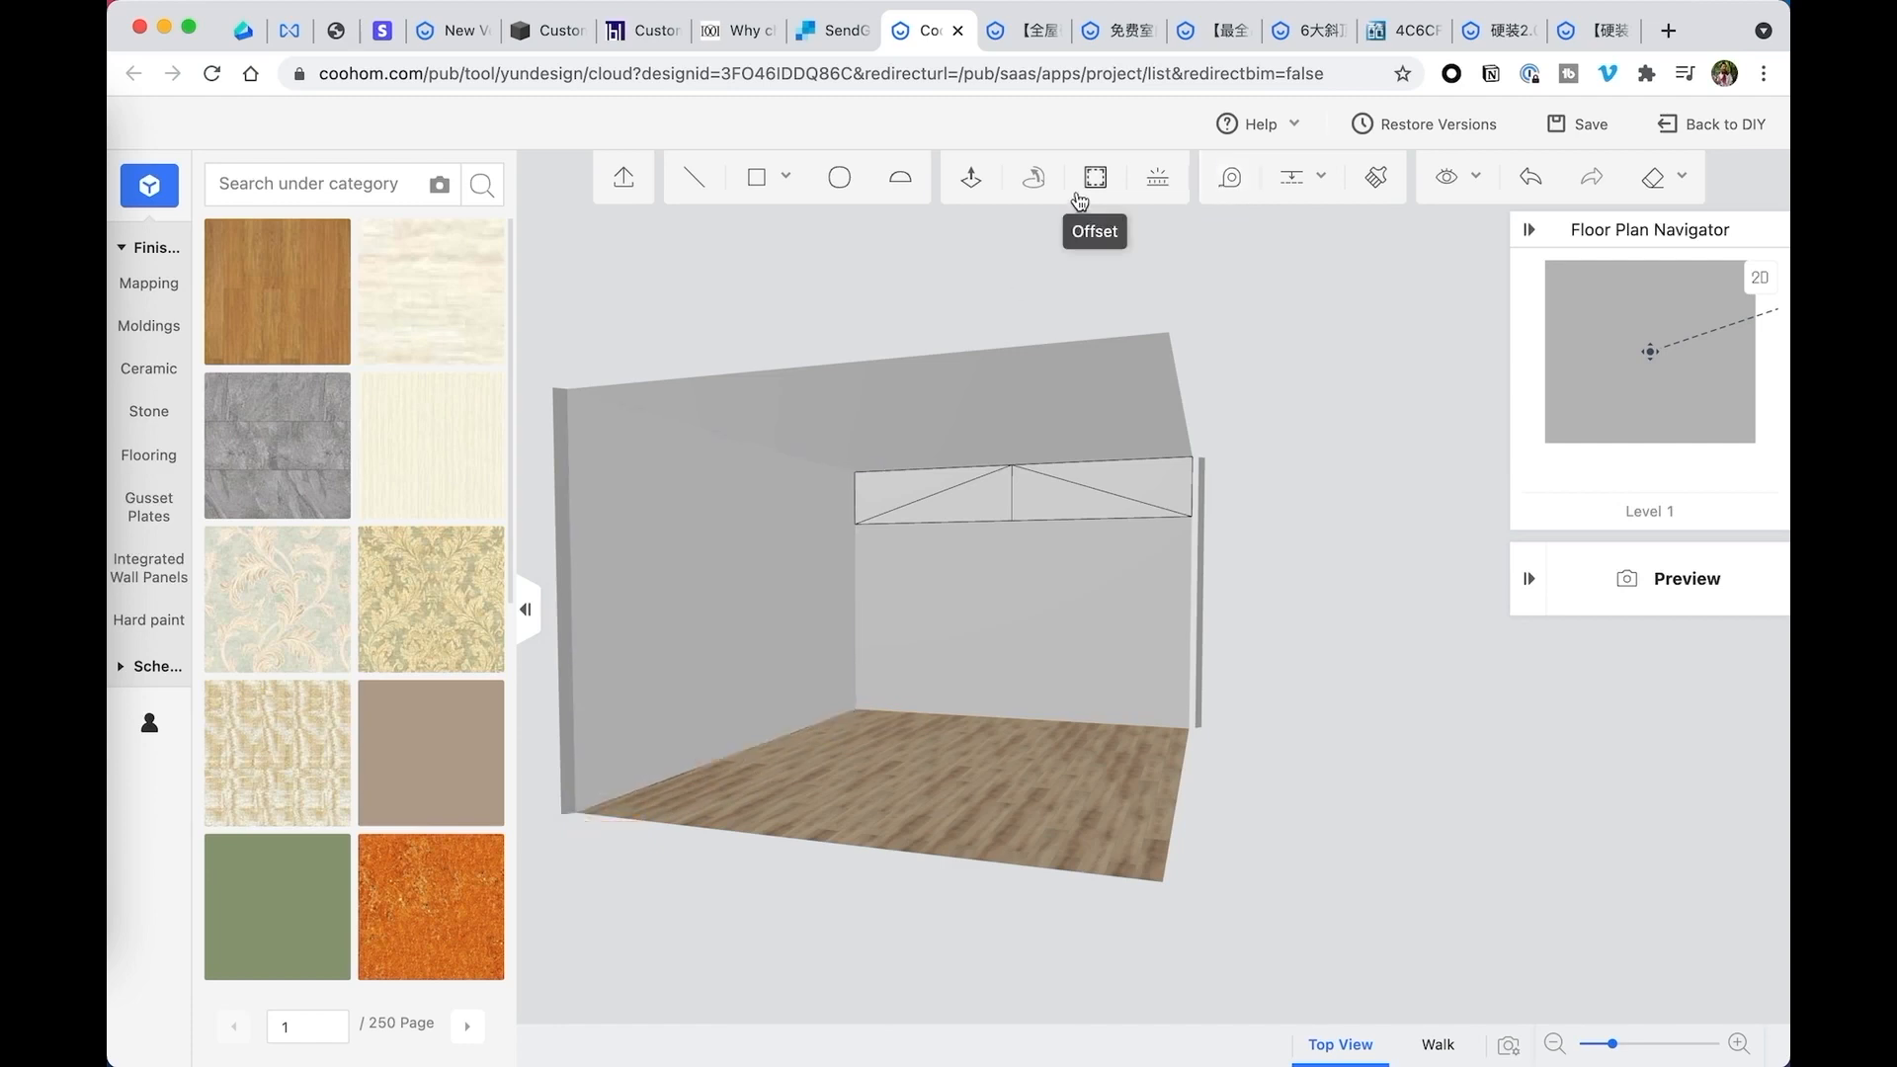
- Extrude the upper-left triangle of the gable outline 172.09 inches along the room's length
left_click(971, 177)
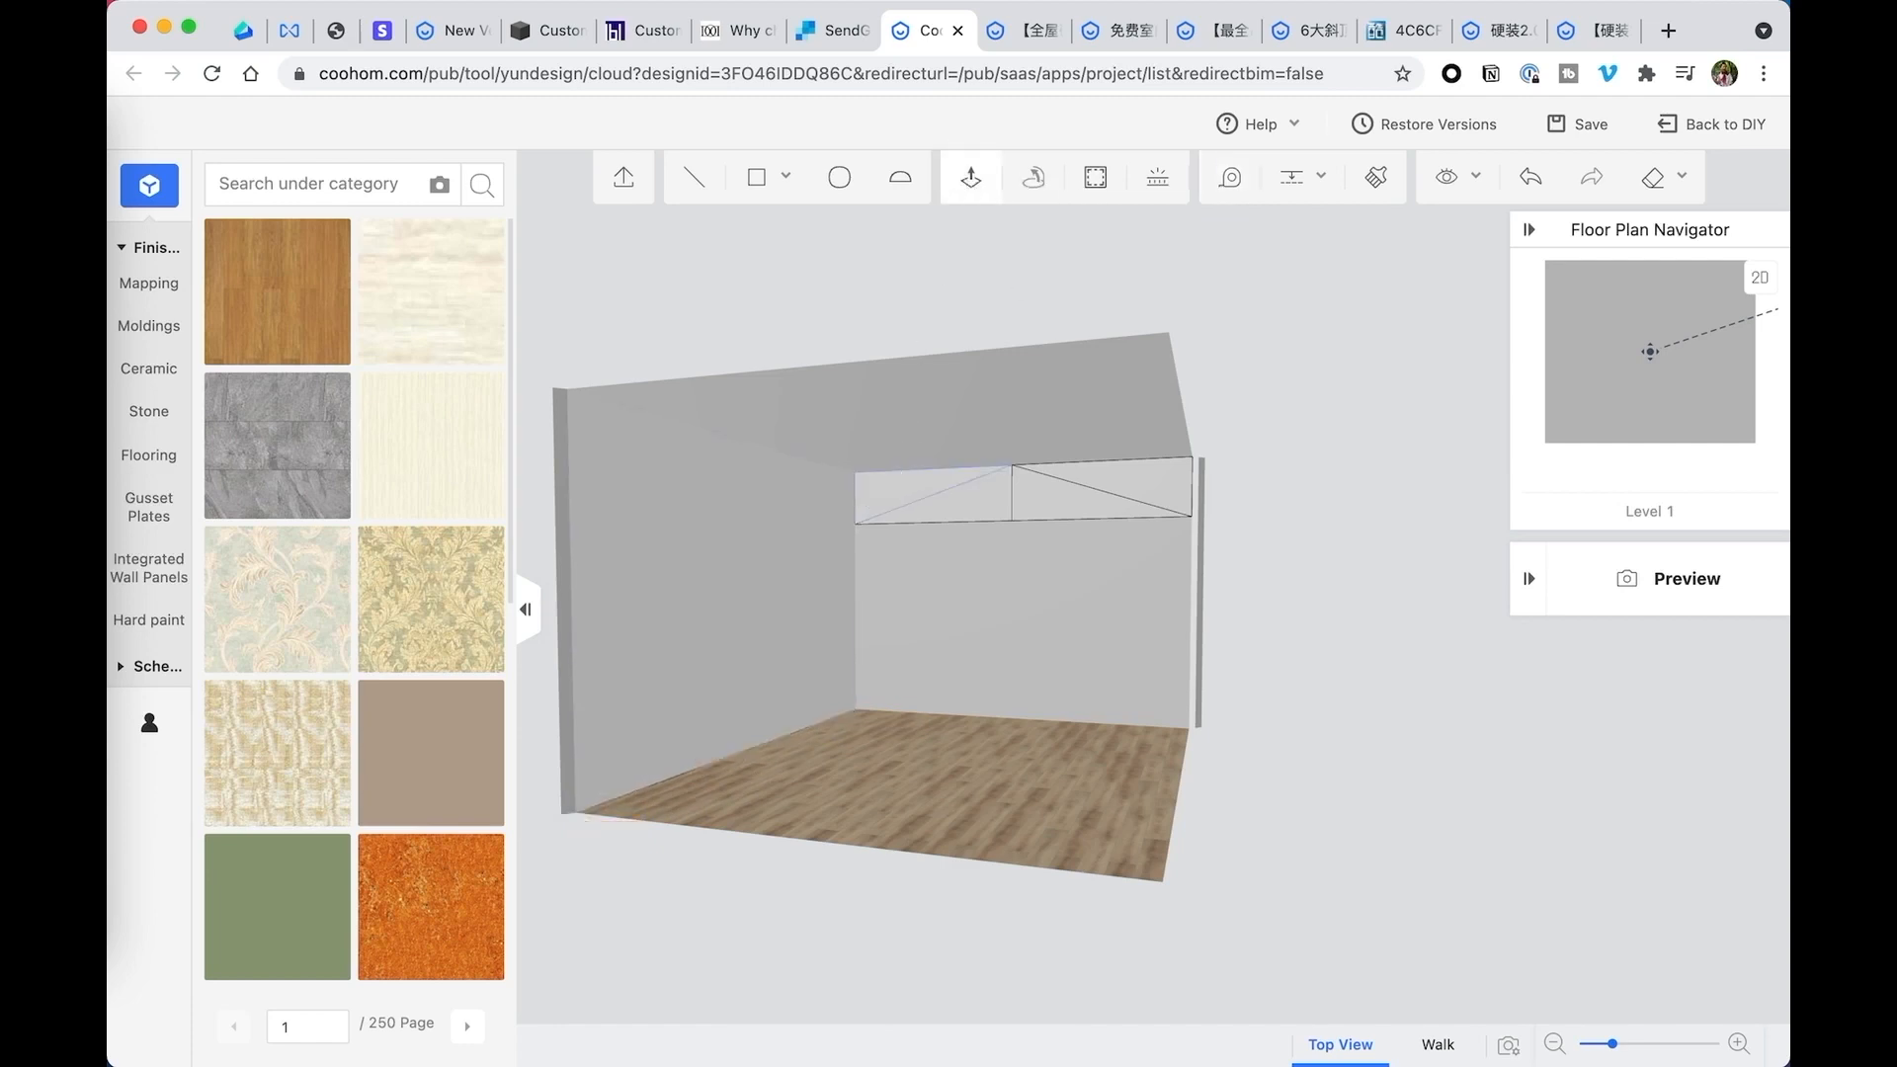
left_click(886, 487)
type("17")
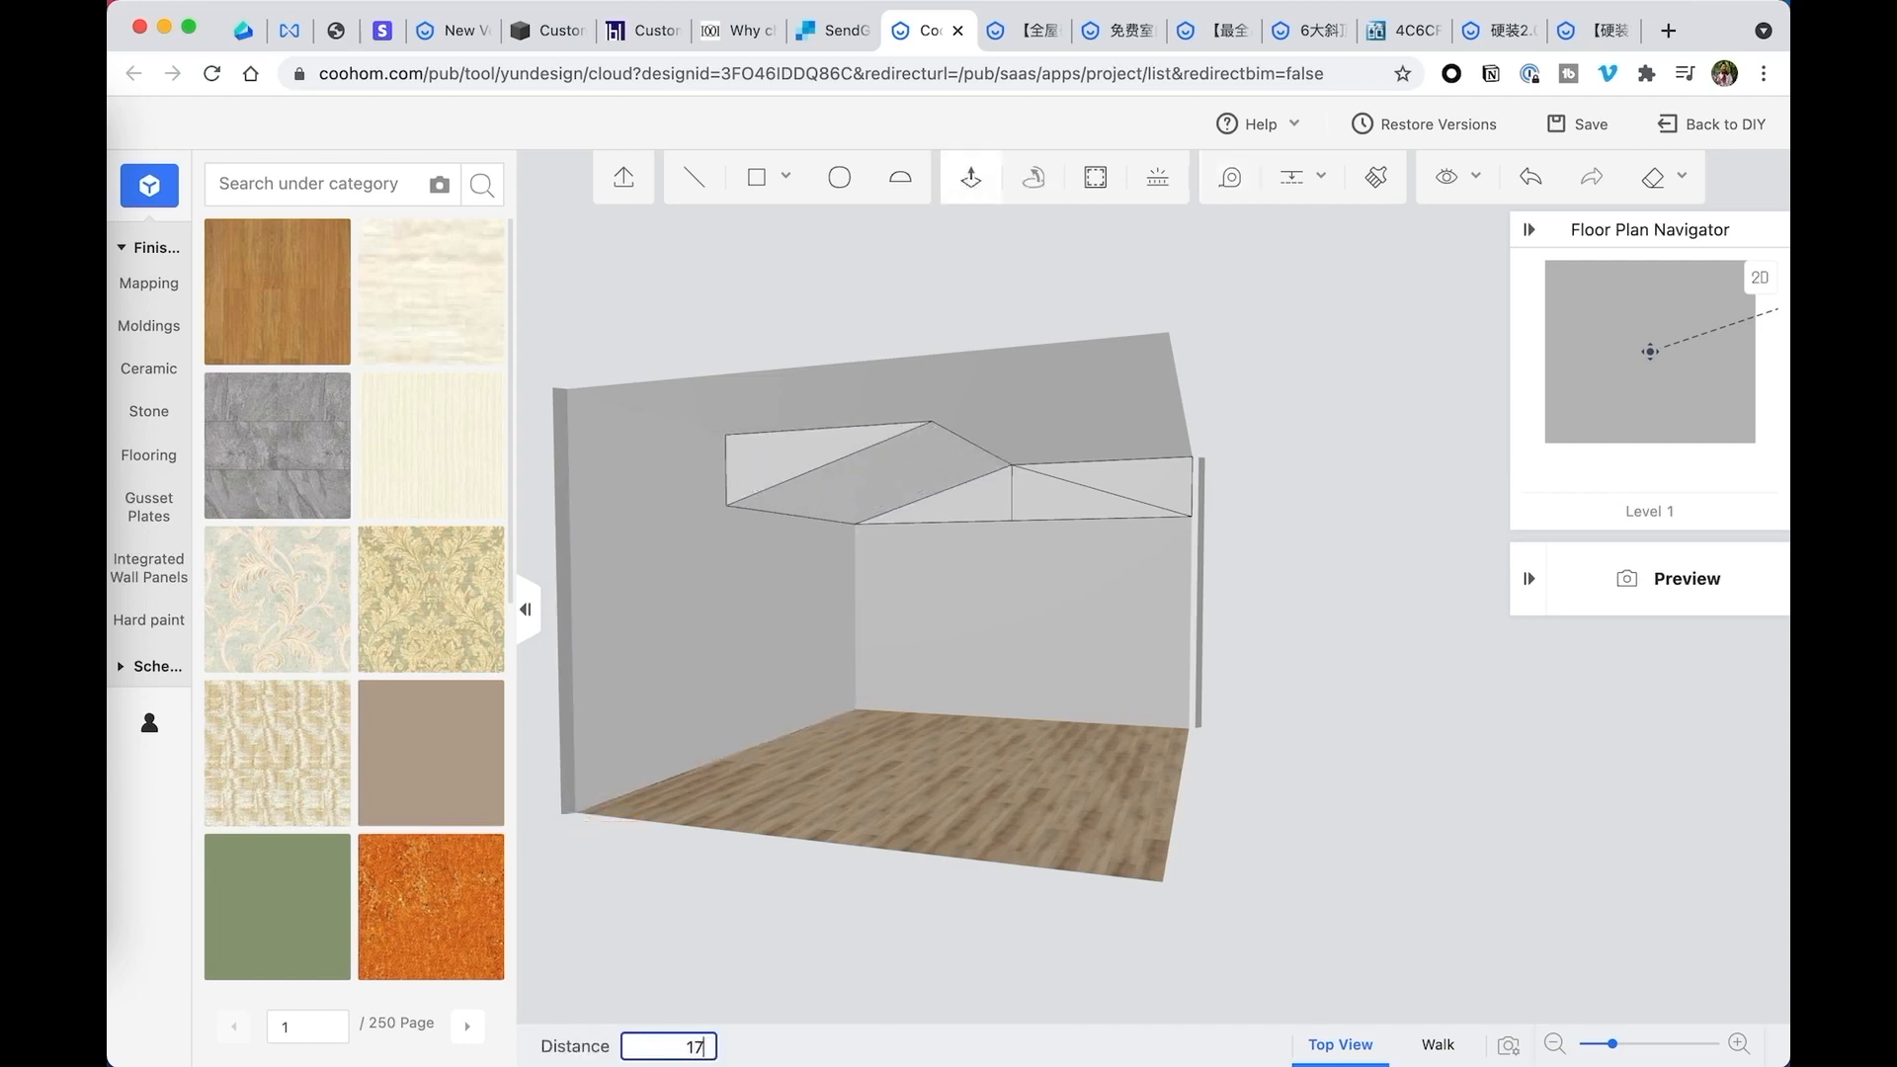
type("2.009")
key("Return")
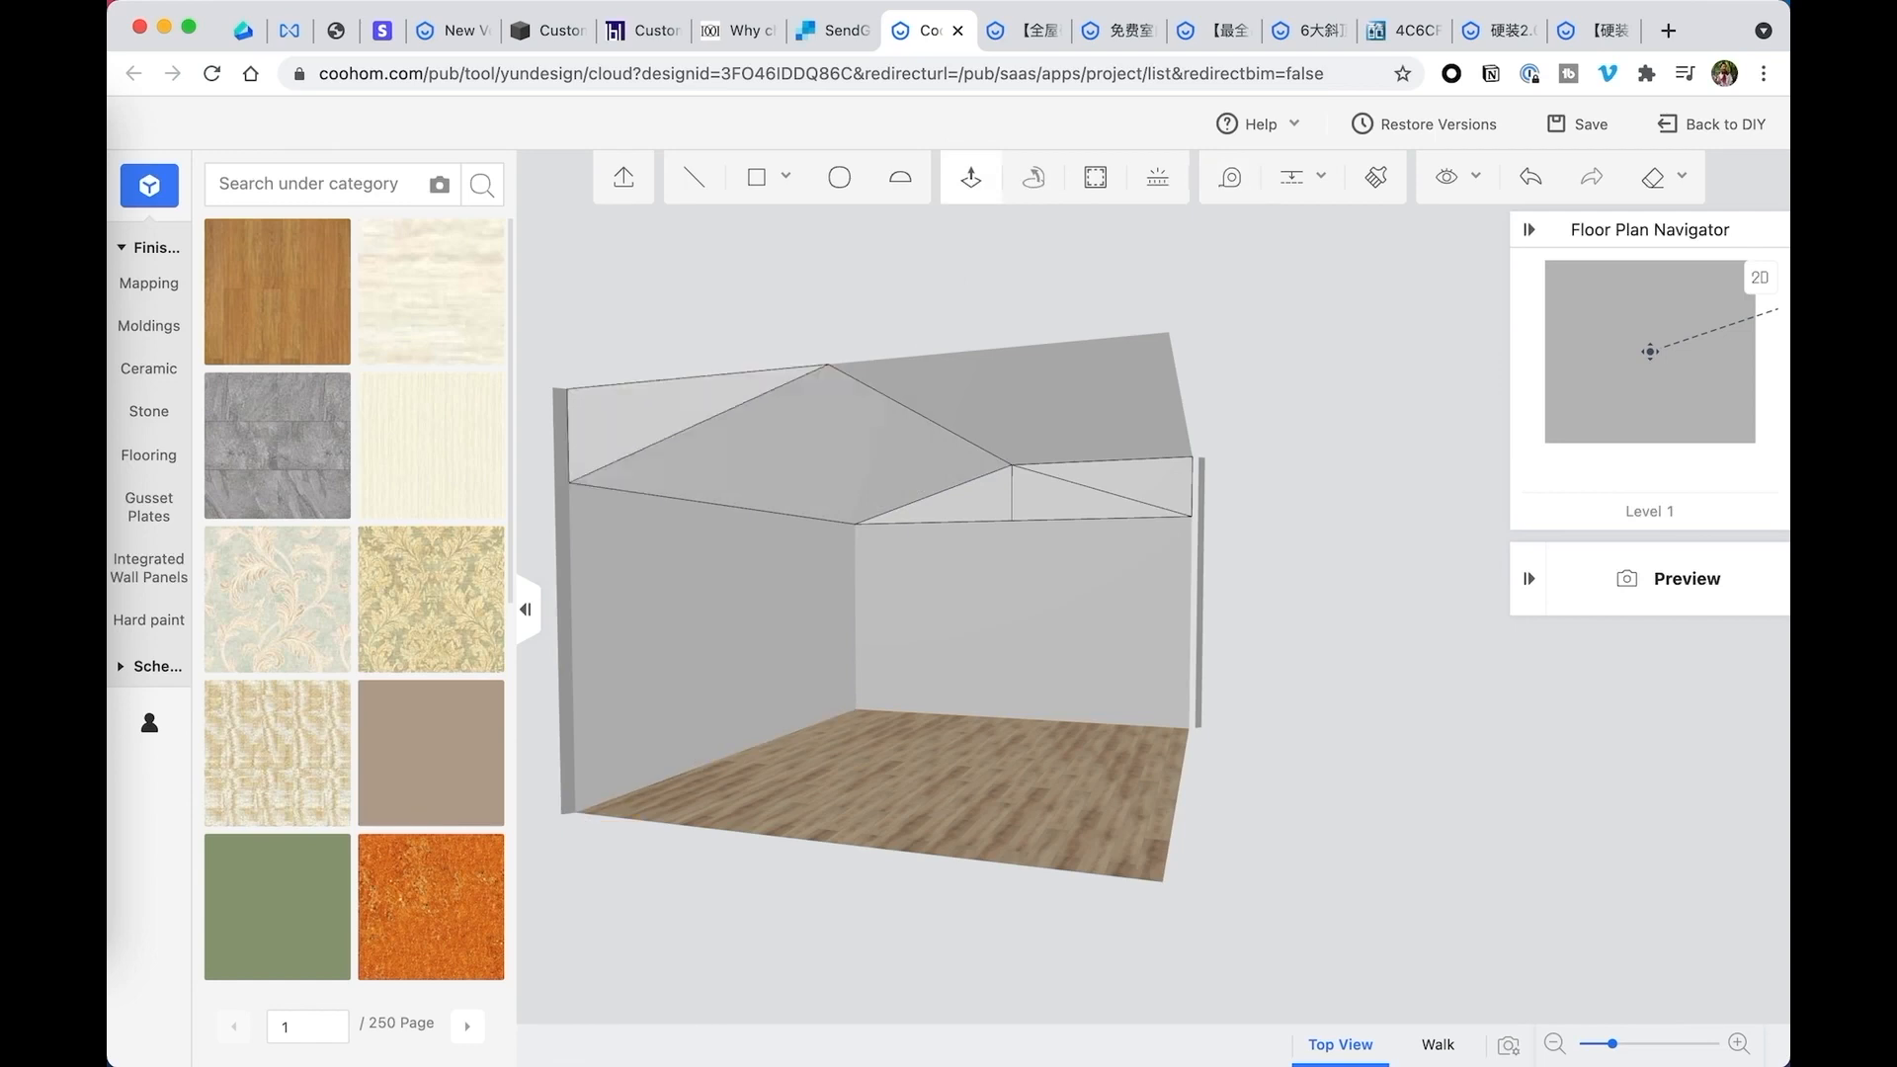
- Try to extrude the upper-right triangle of the gable outline by the room's length, and undo the extrusion
left_click(1146, 479)
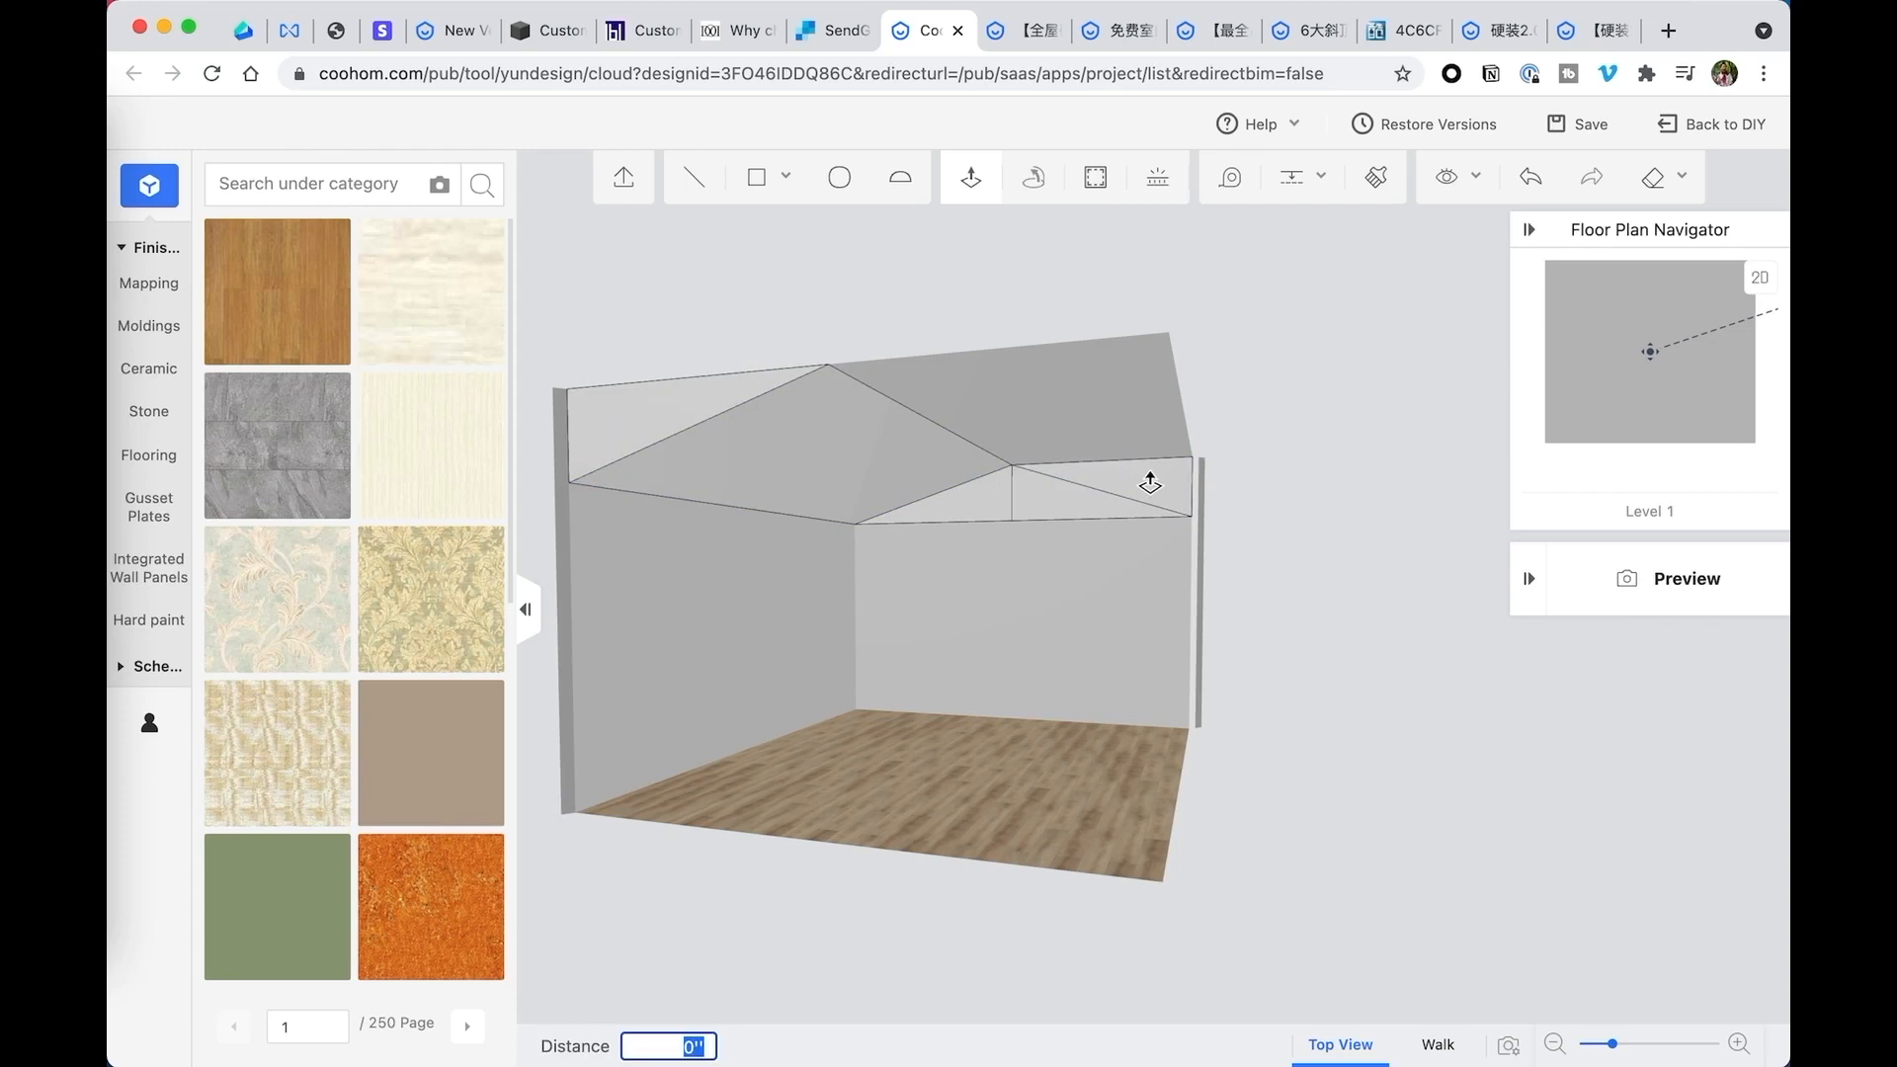
type("172")
type(".00")
key("Return")
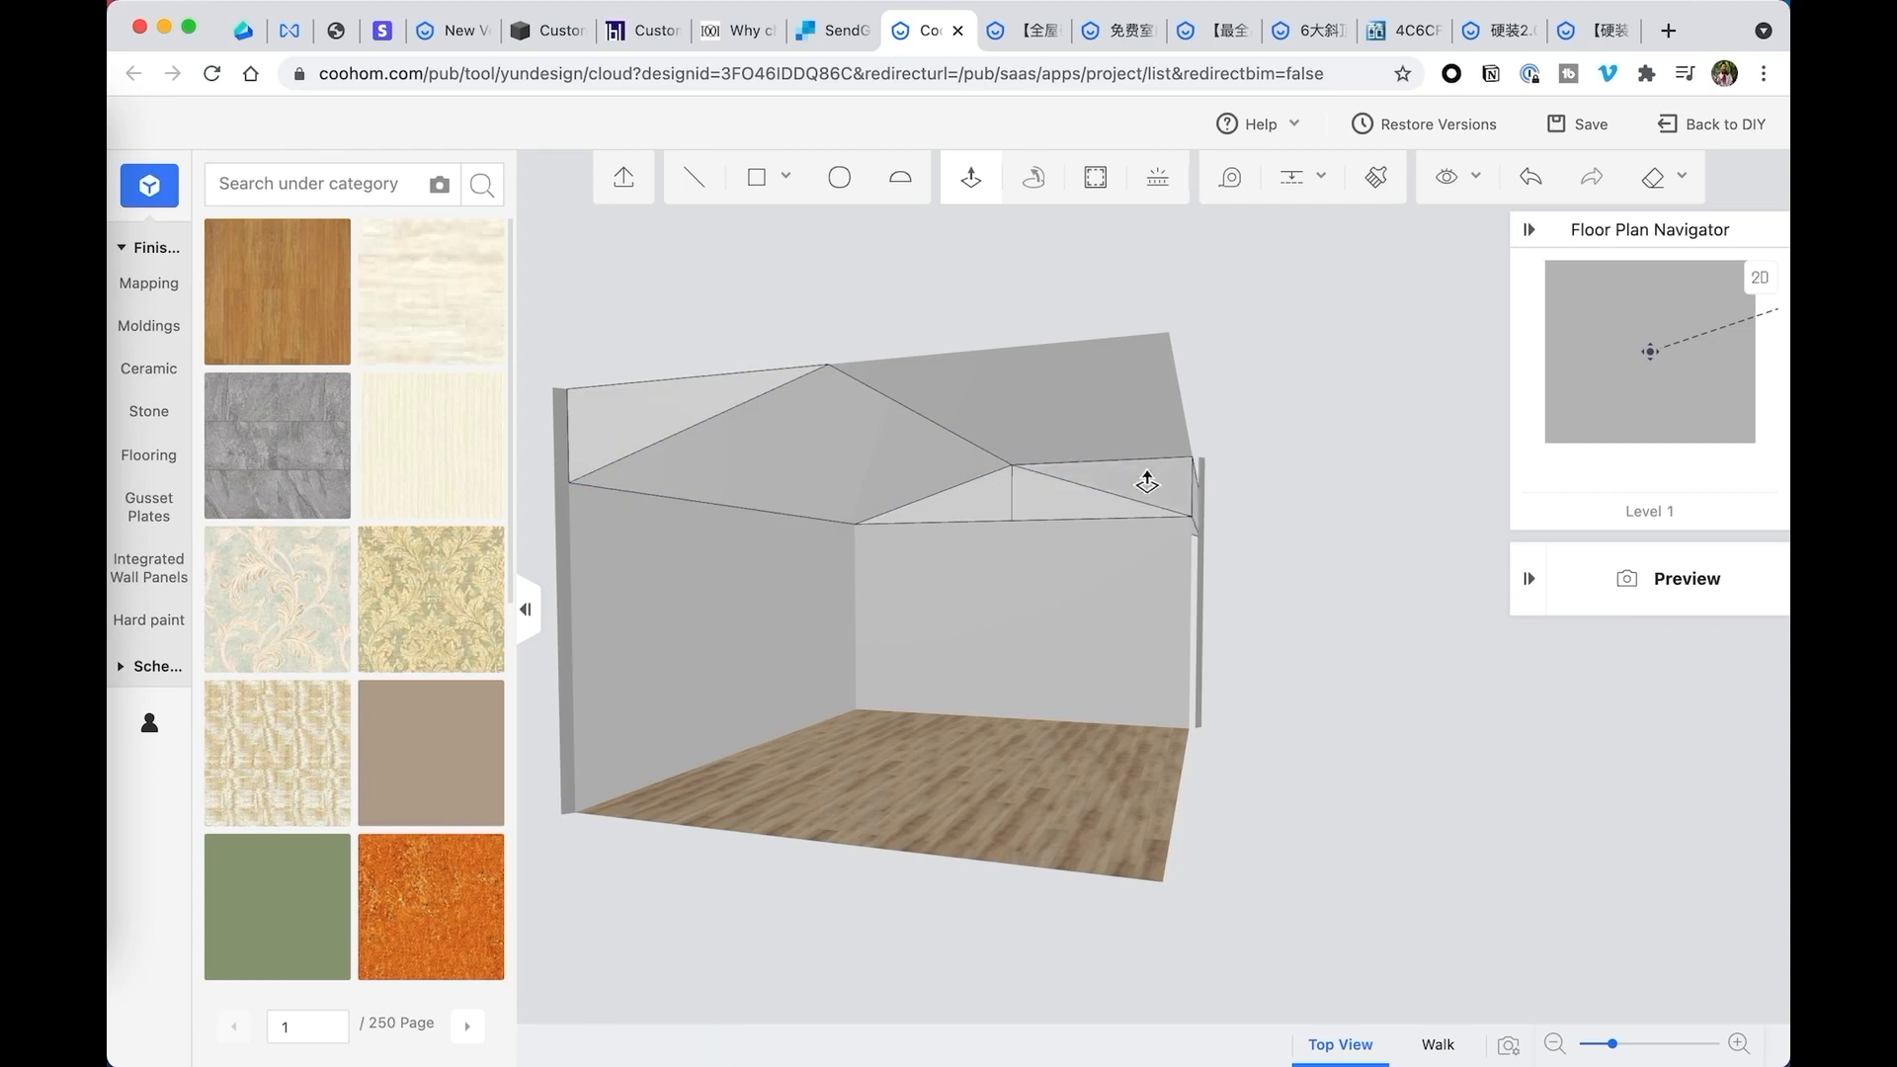
right_click_drag(1336, 504, 1217, 501)
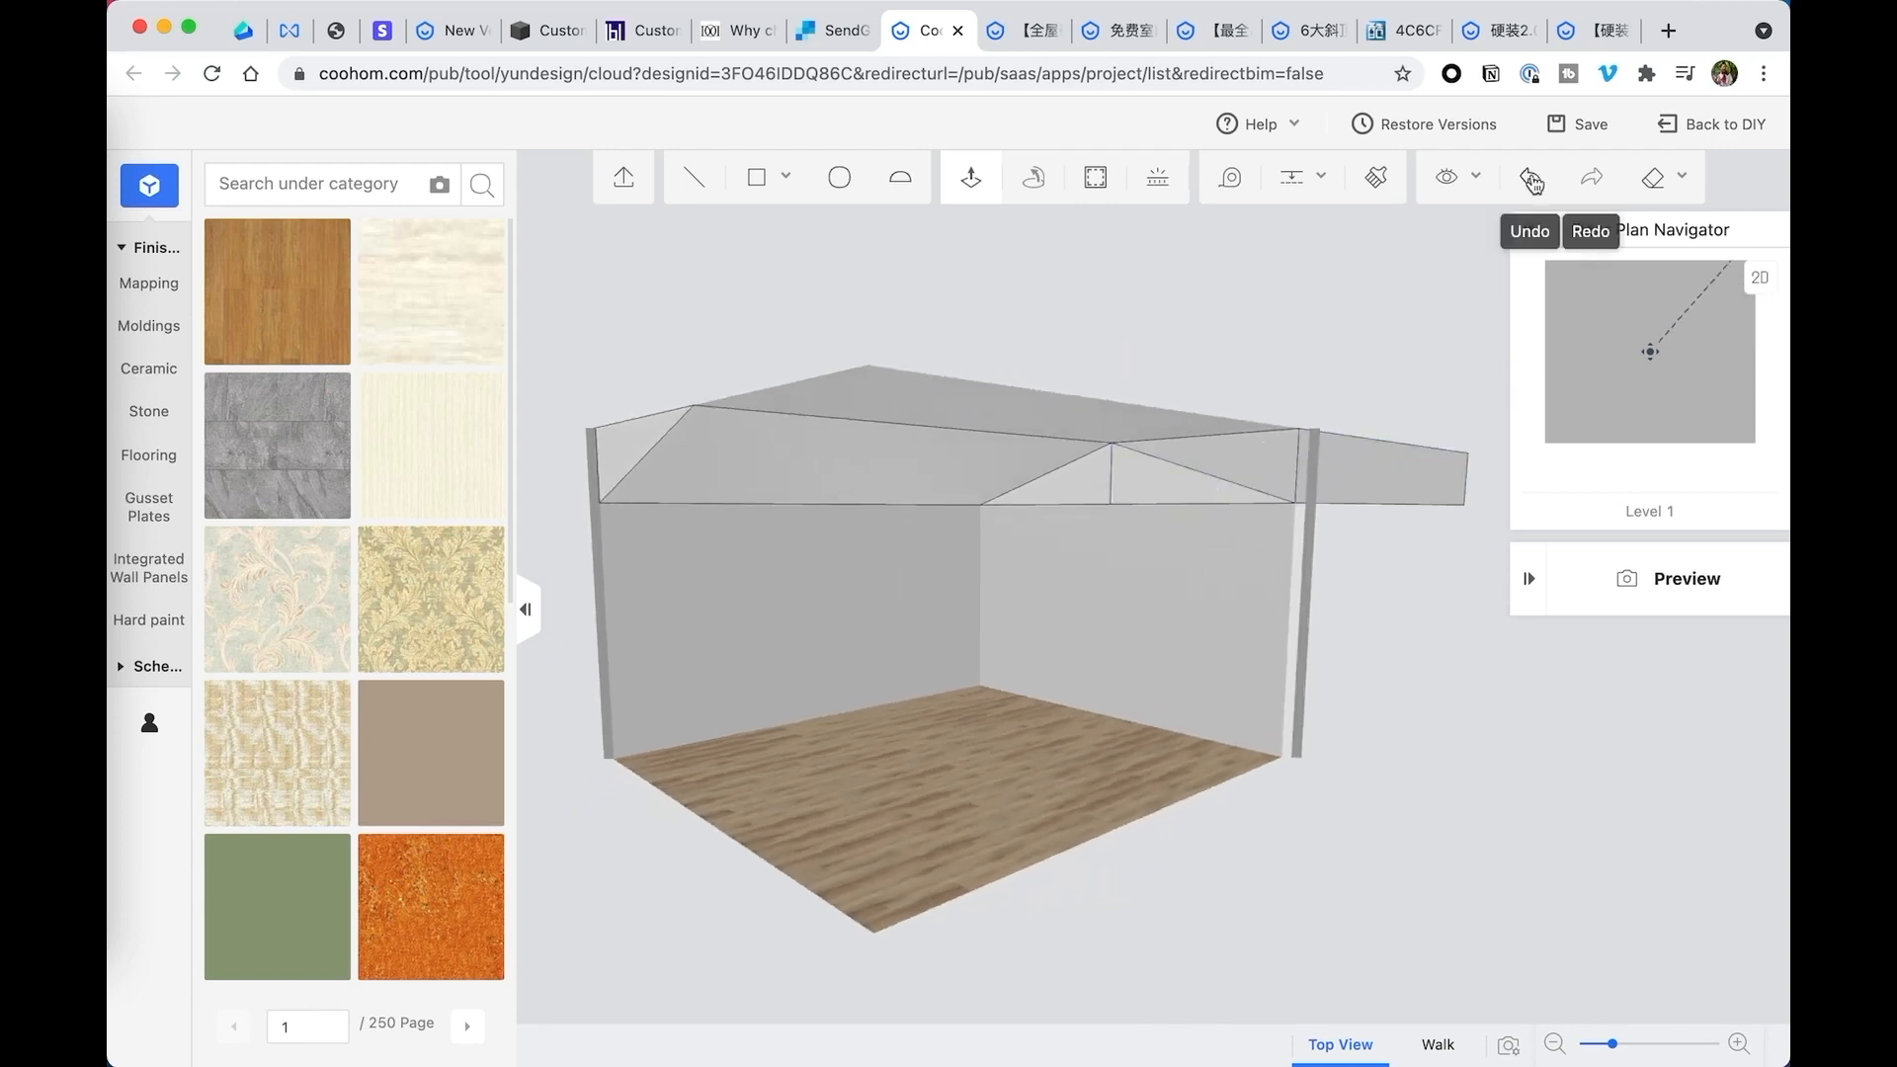
left_click(1530, 181)
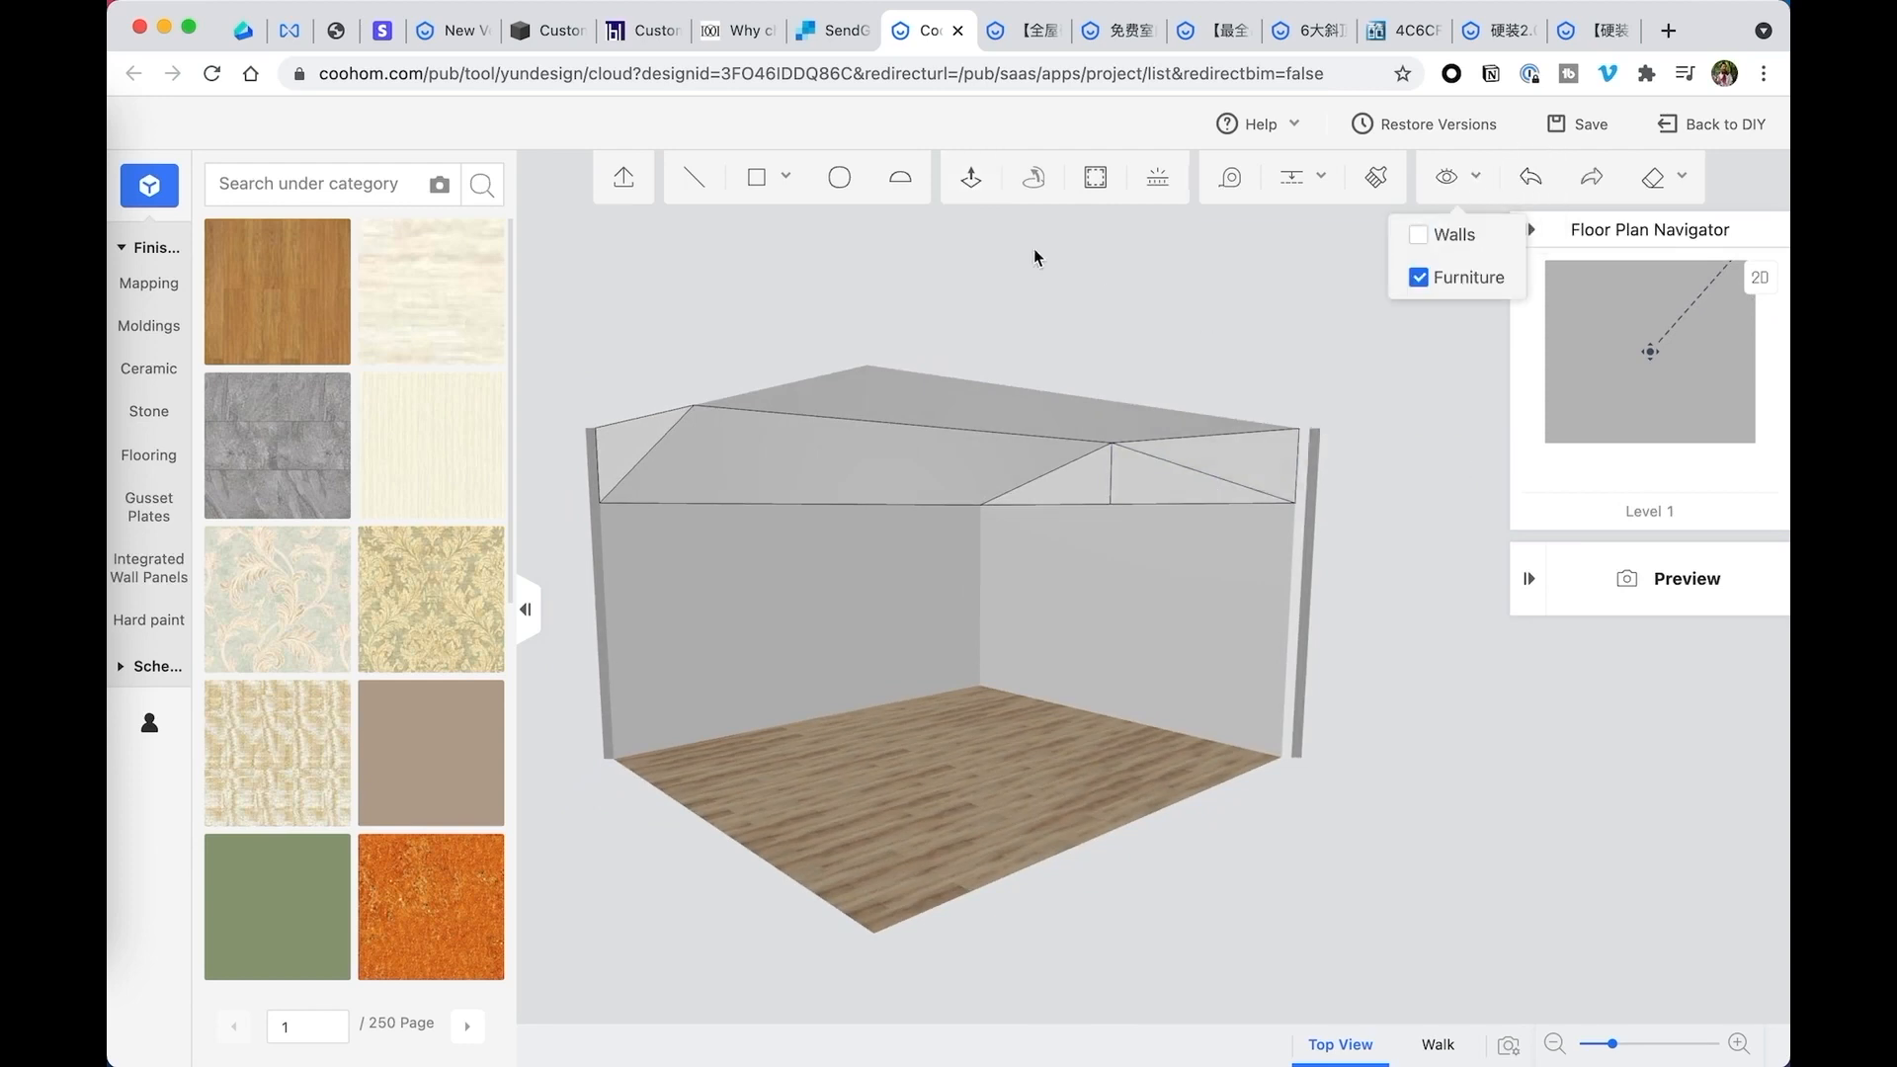
- Extrude the upper-right triangle of the gable outline 172.09 inches into the room, toward the front
left_click(971, 178)
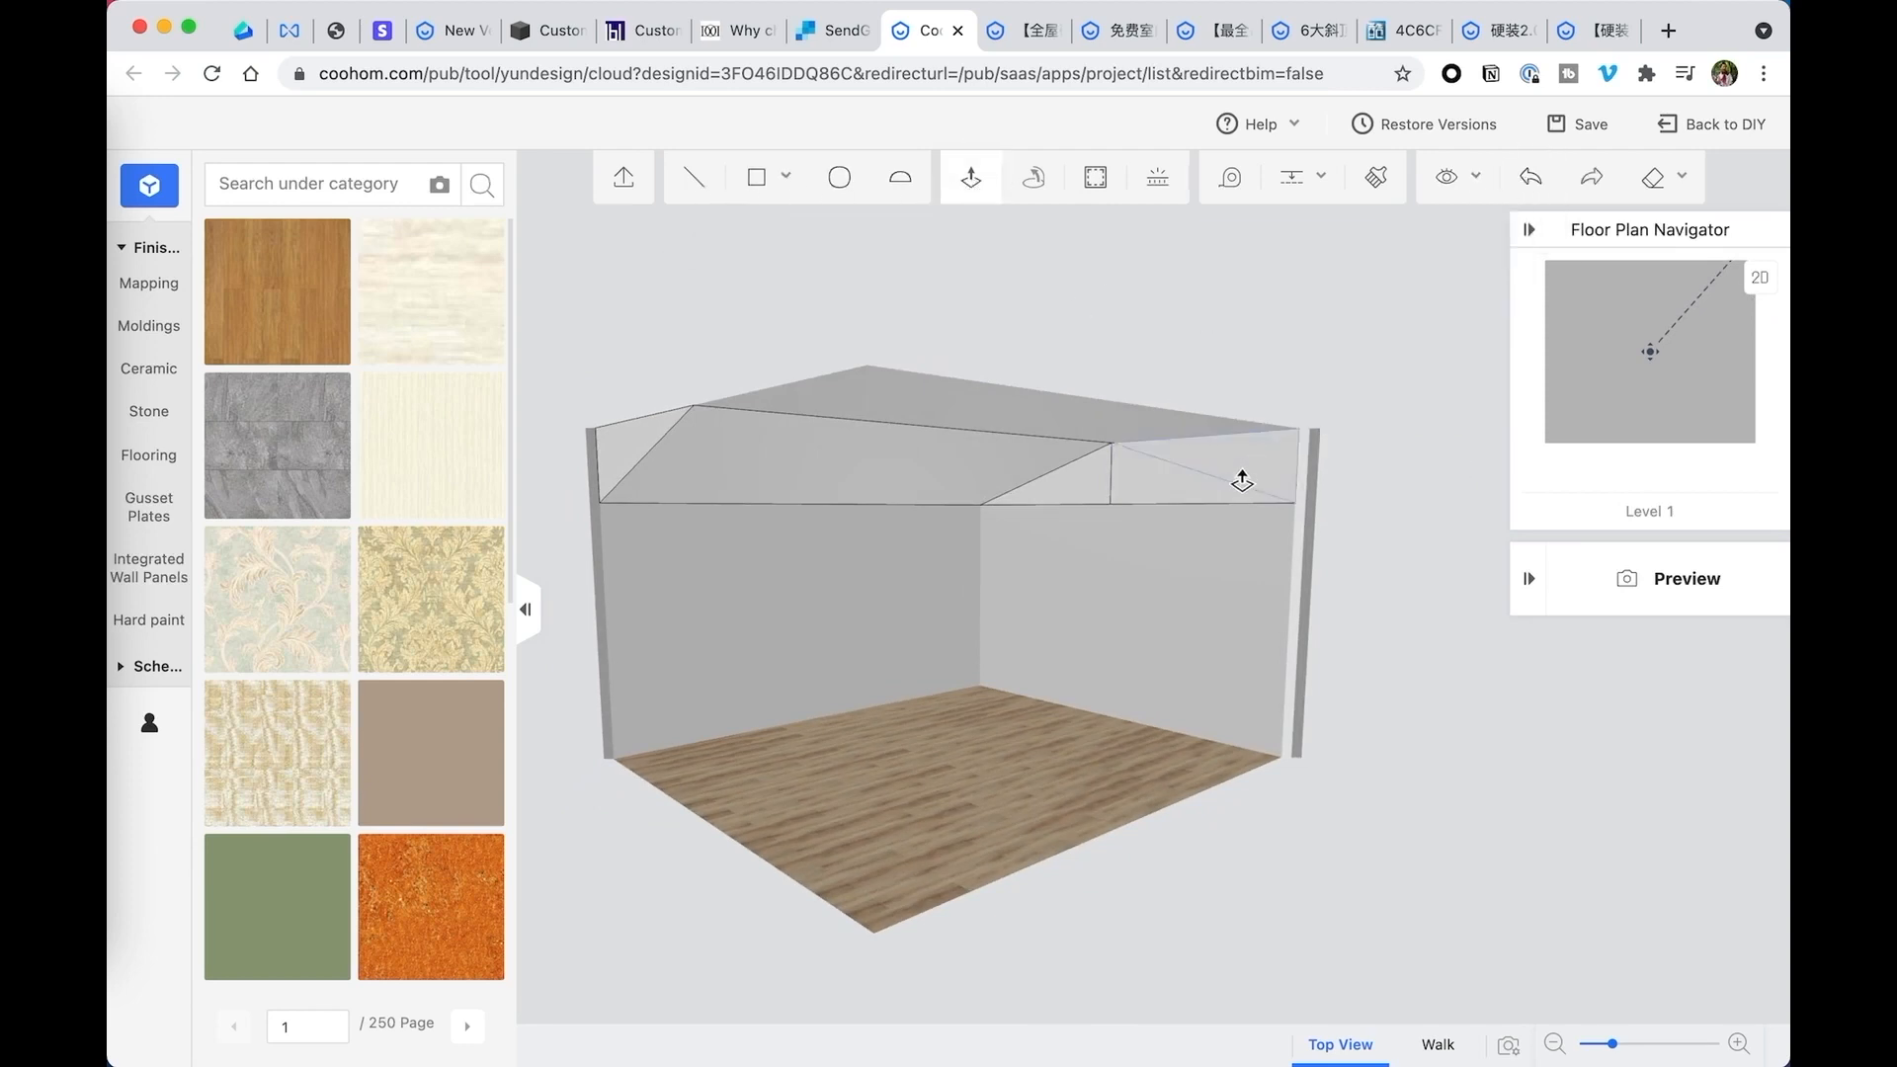
left_click(1254, 448)
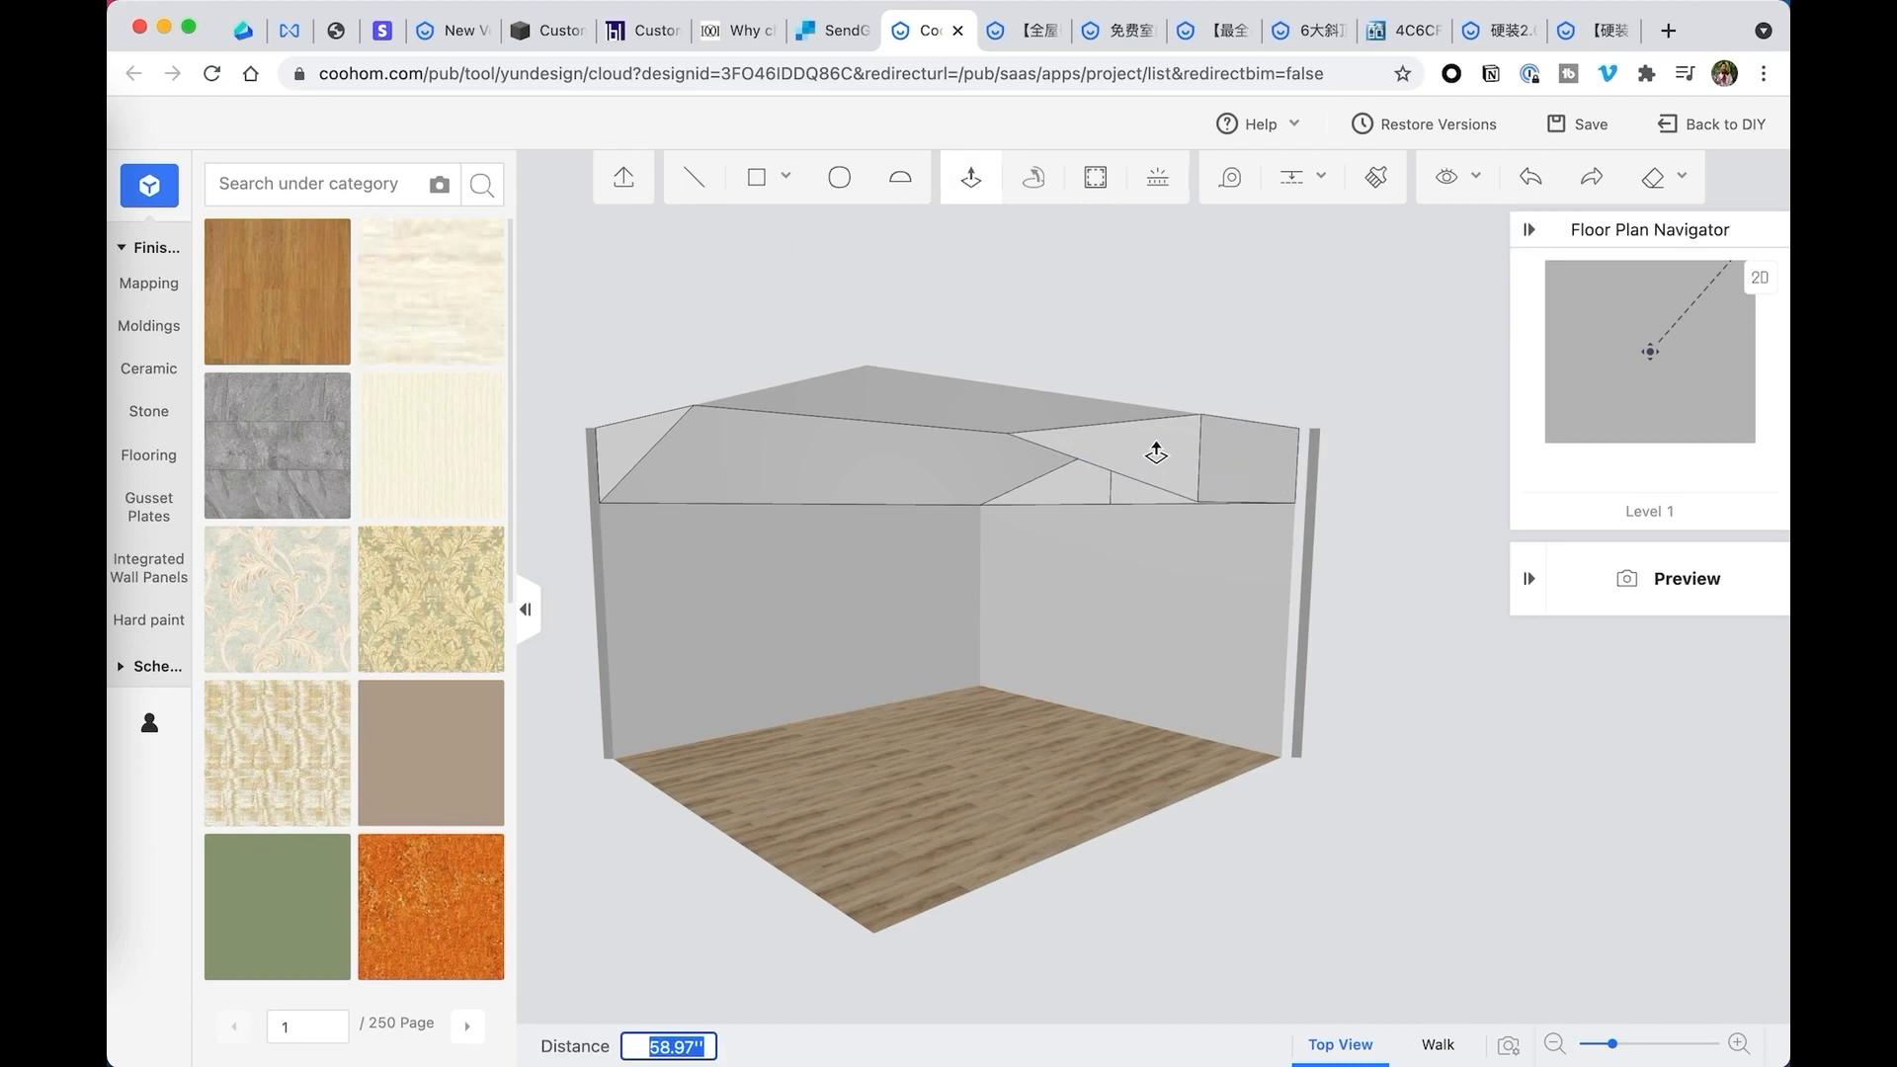
type("172.09")
key("Return")
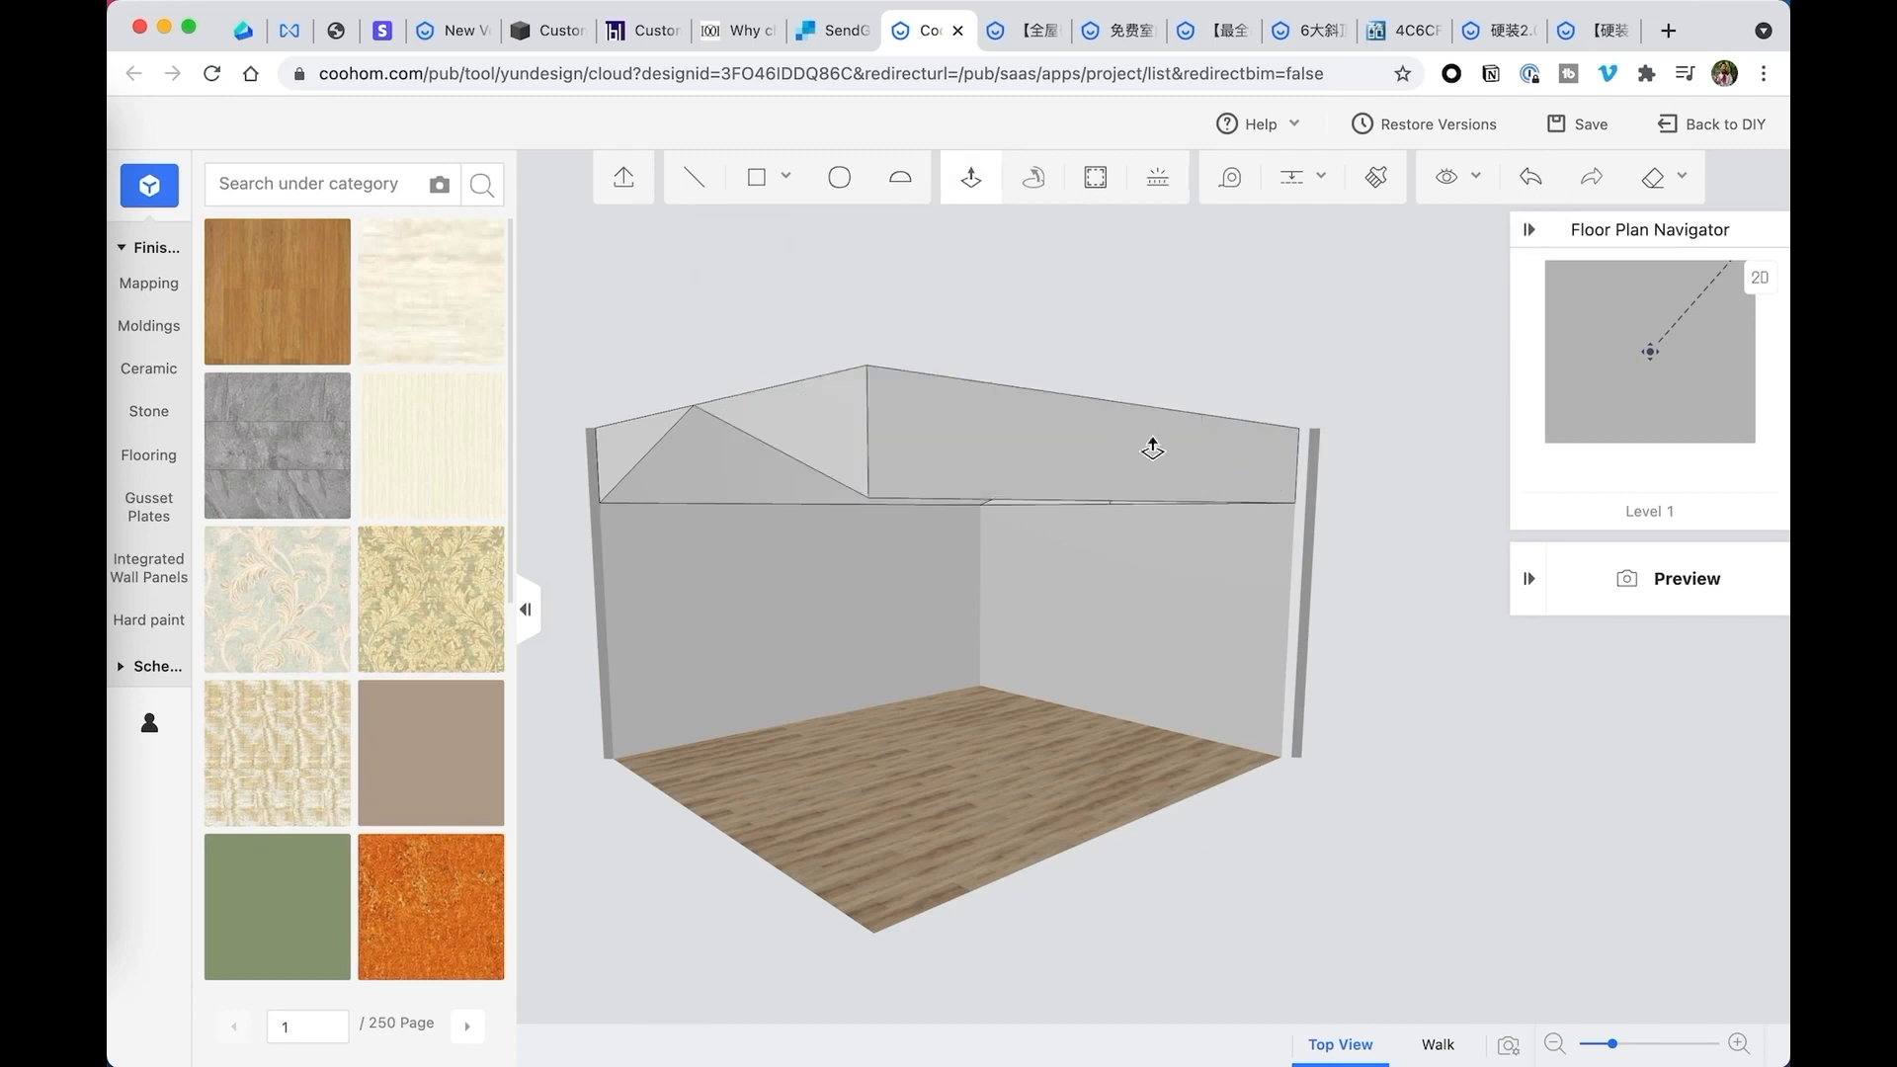
key("Escape")
- Delete the two lower triangular faces on the back wall beneath the sloped ceiling
left_click_drag(1017, 537, 1195, 524)
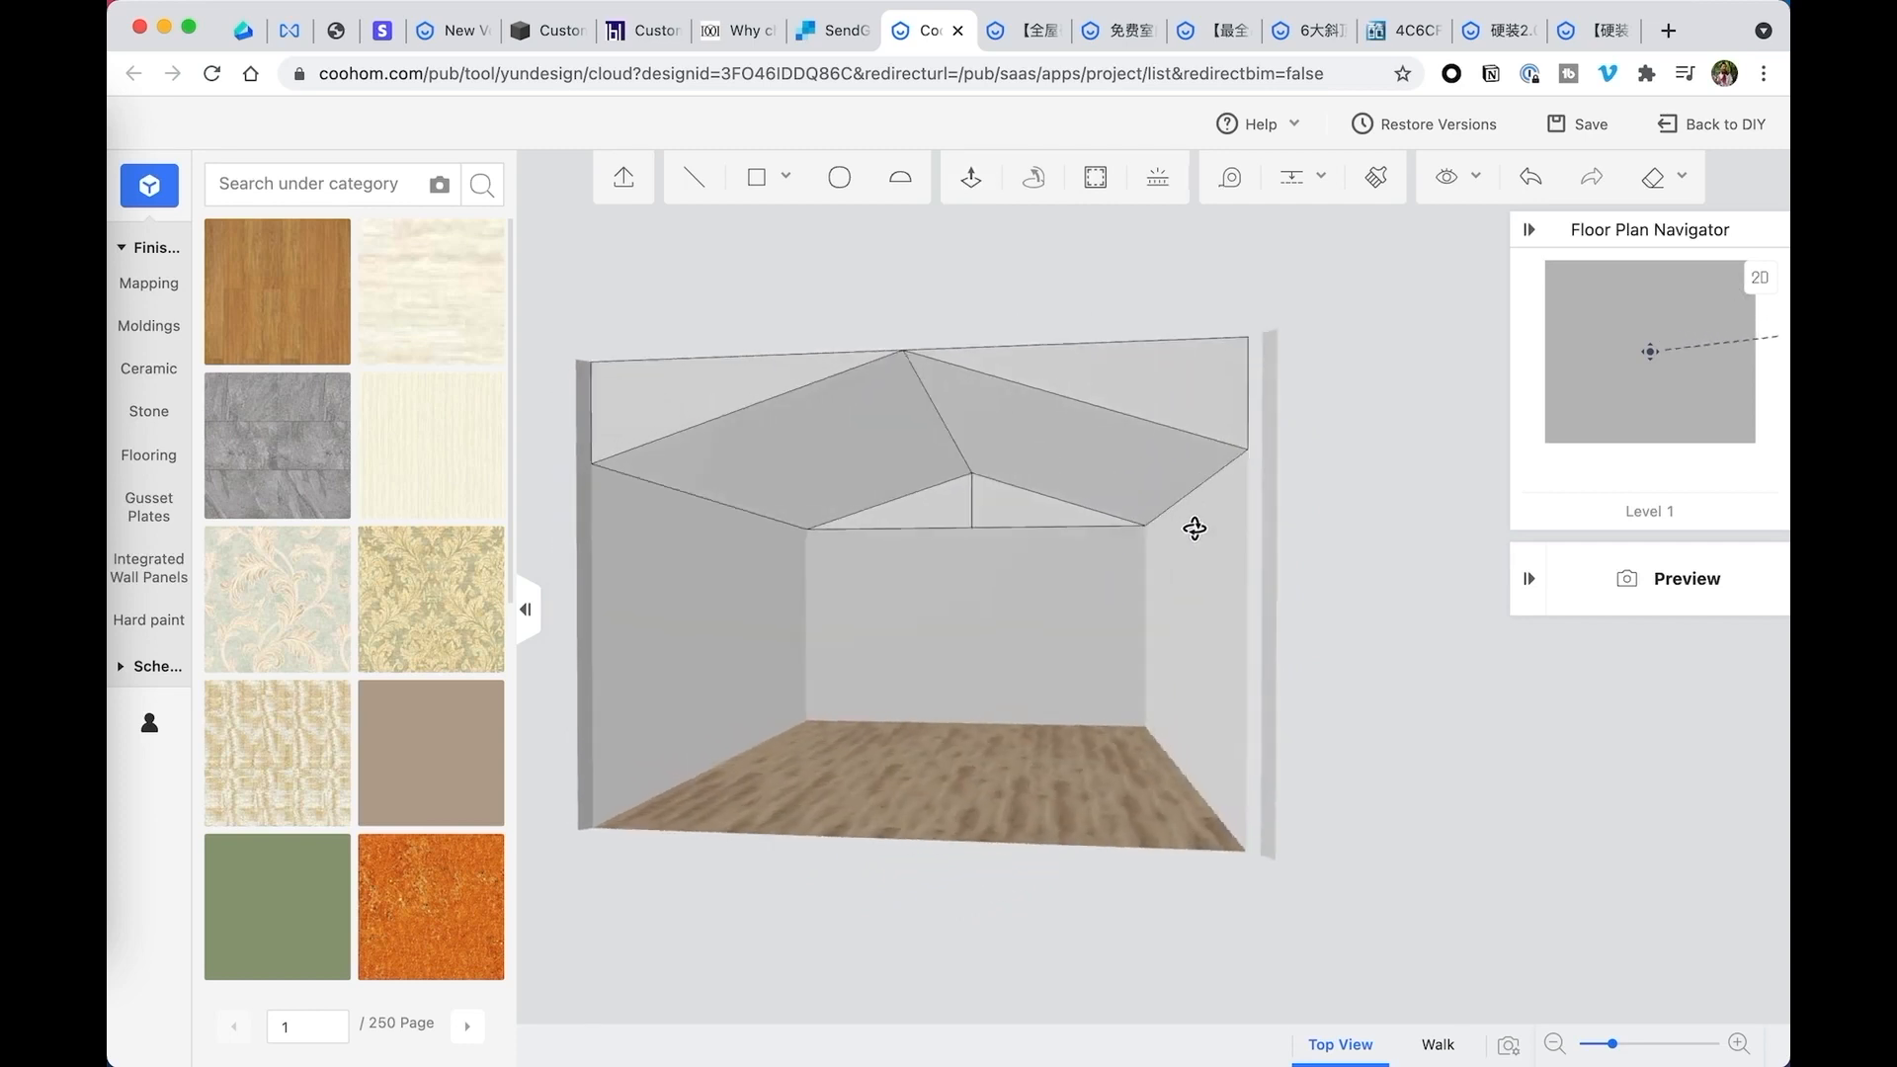
left_click(949, 516)
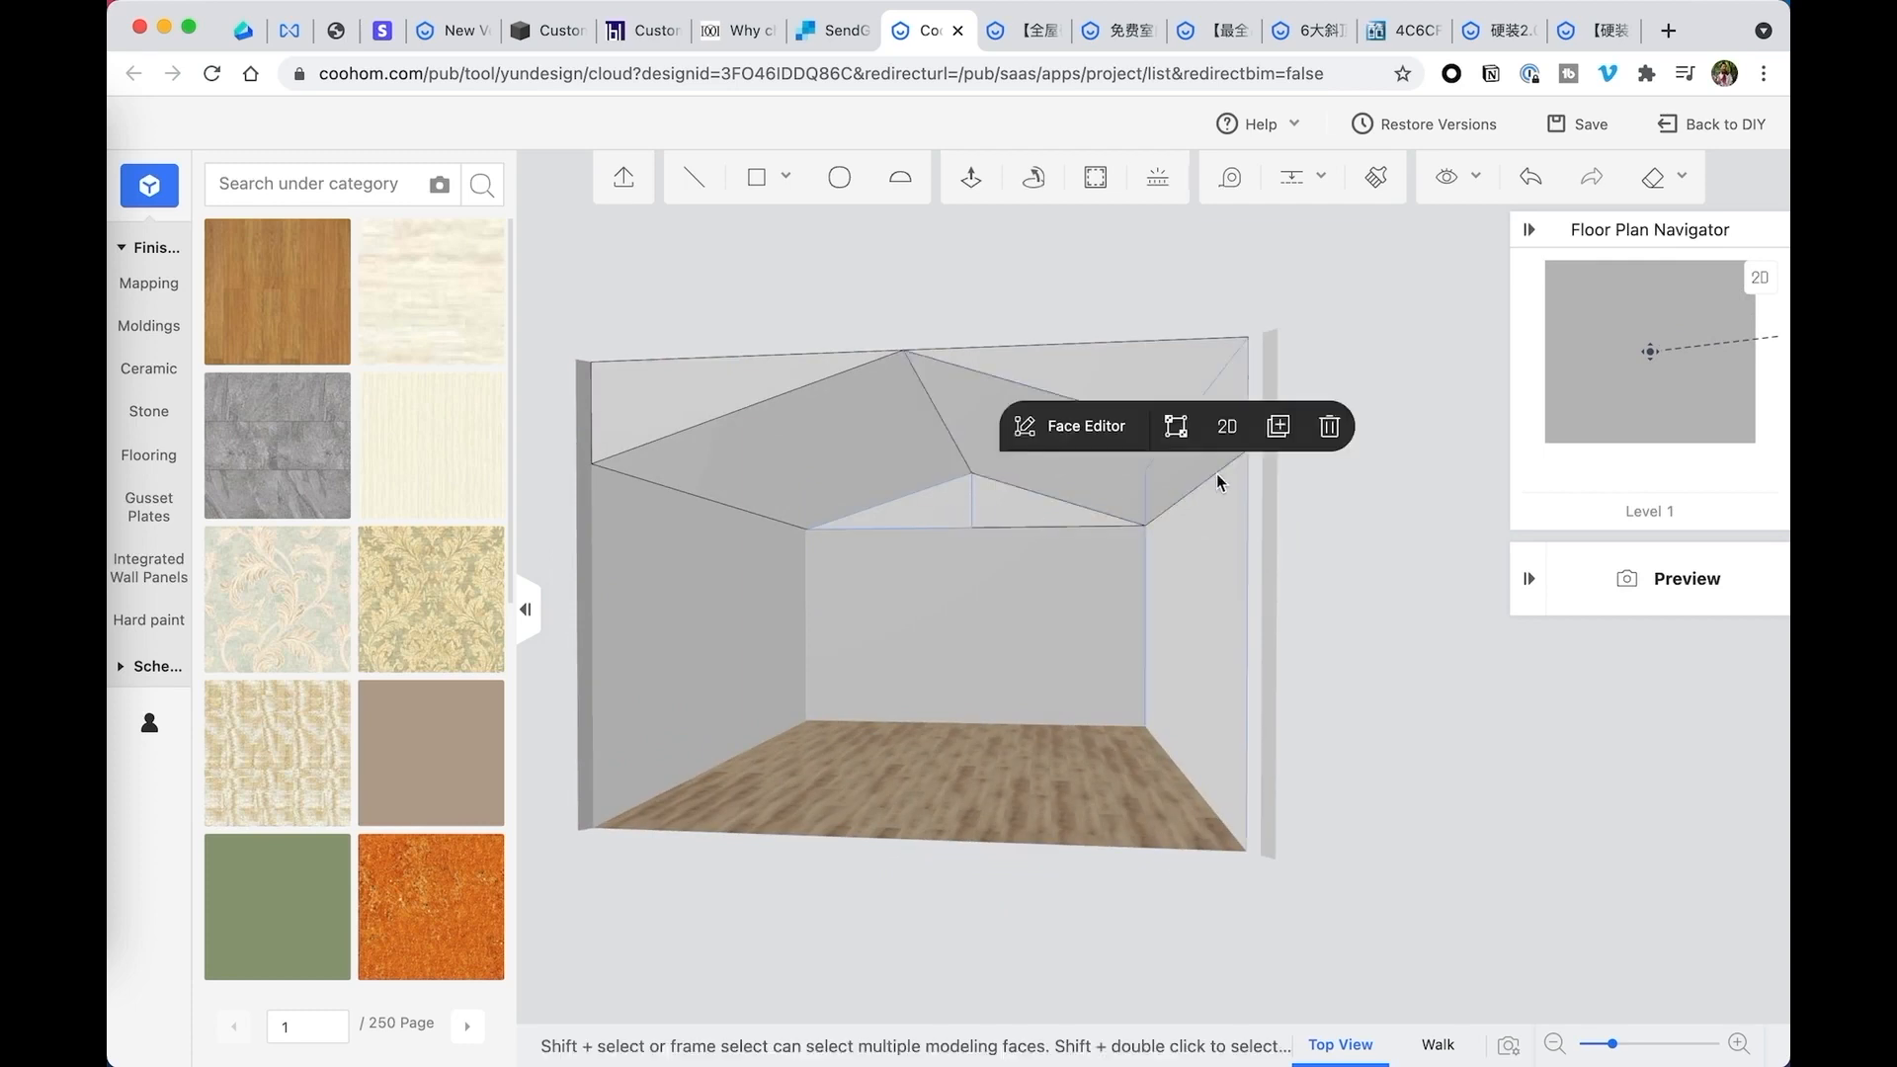
left_click(1337, 427)
left_click(1080, 504)
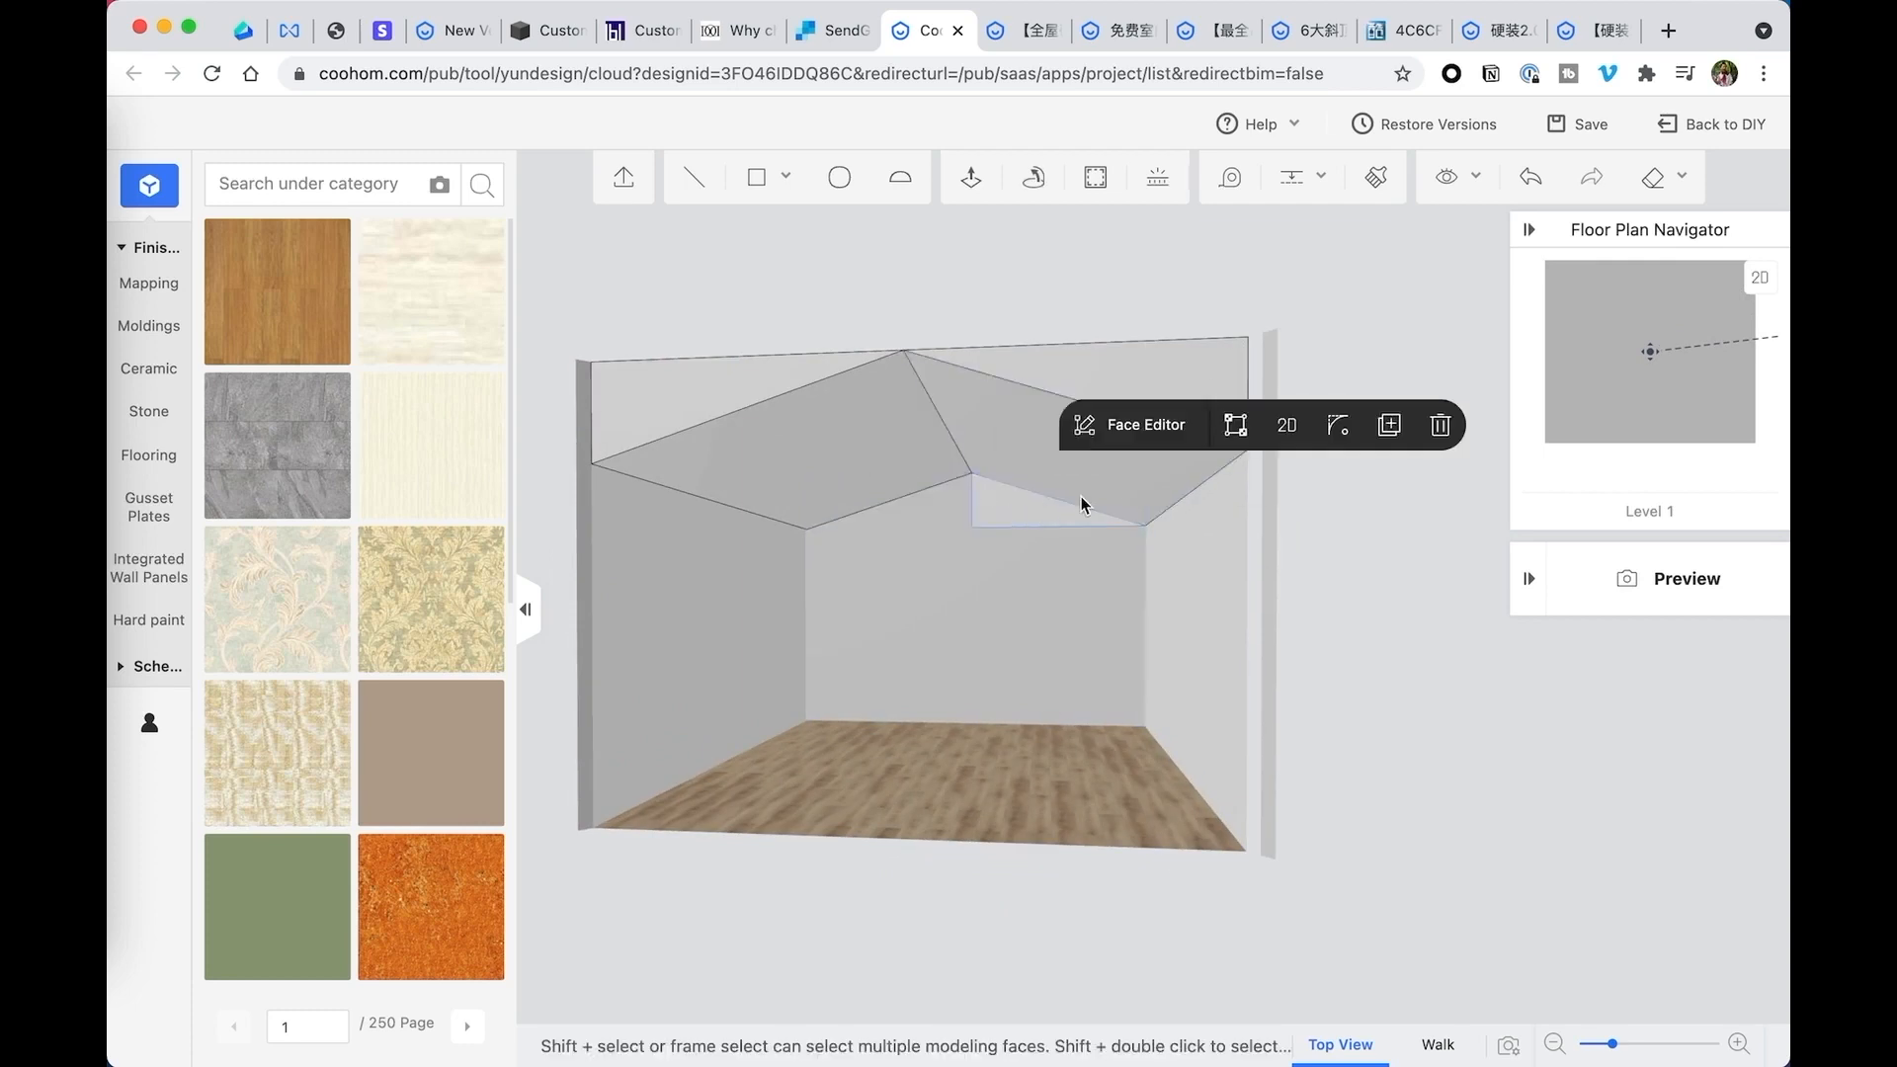
left_click(1440, 425)
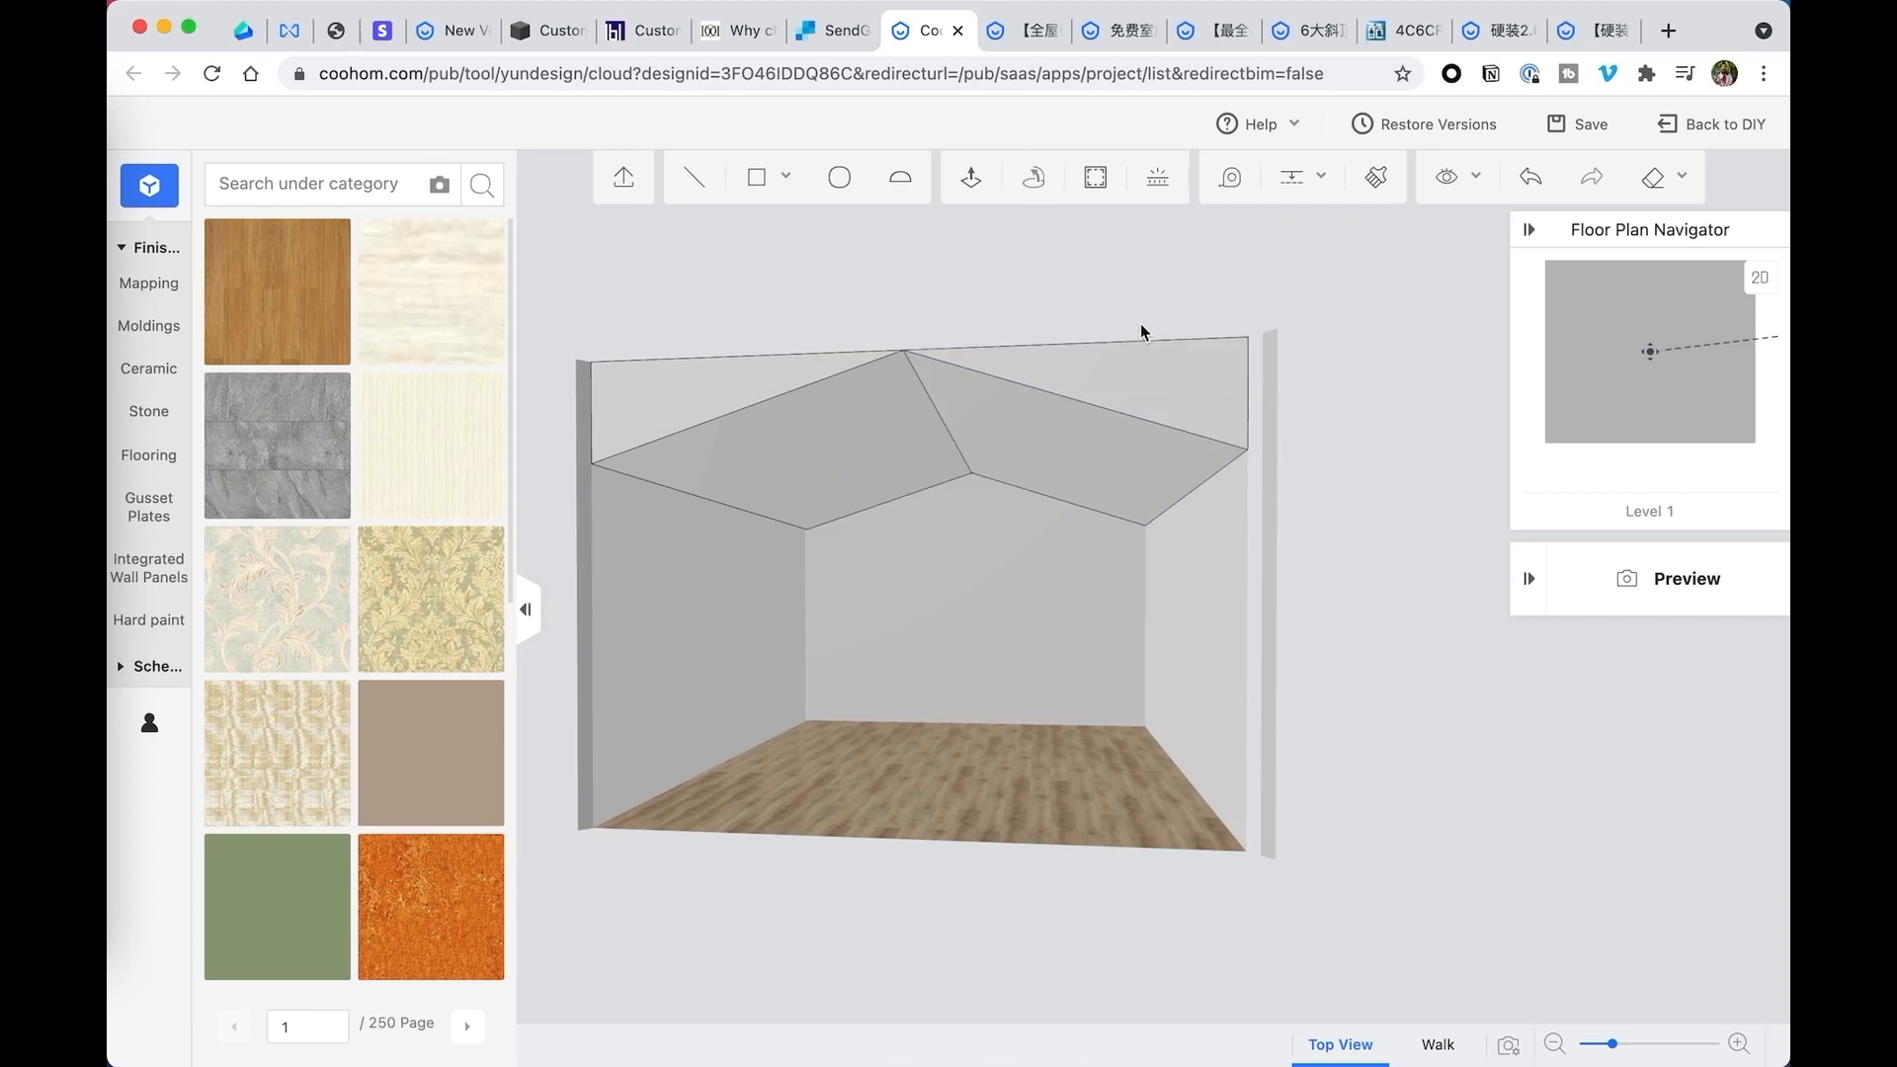
- Turn on the display of the walls and inspect the room from above
left_click_drag(1147, 272, 1173, 282)
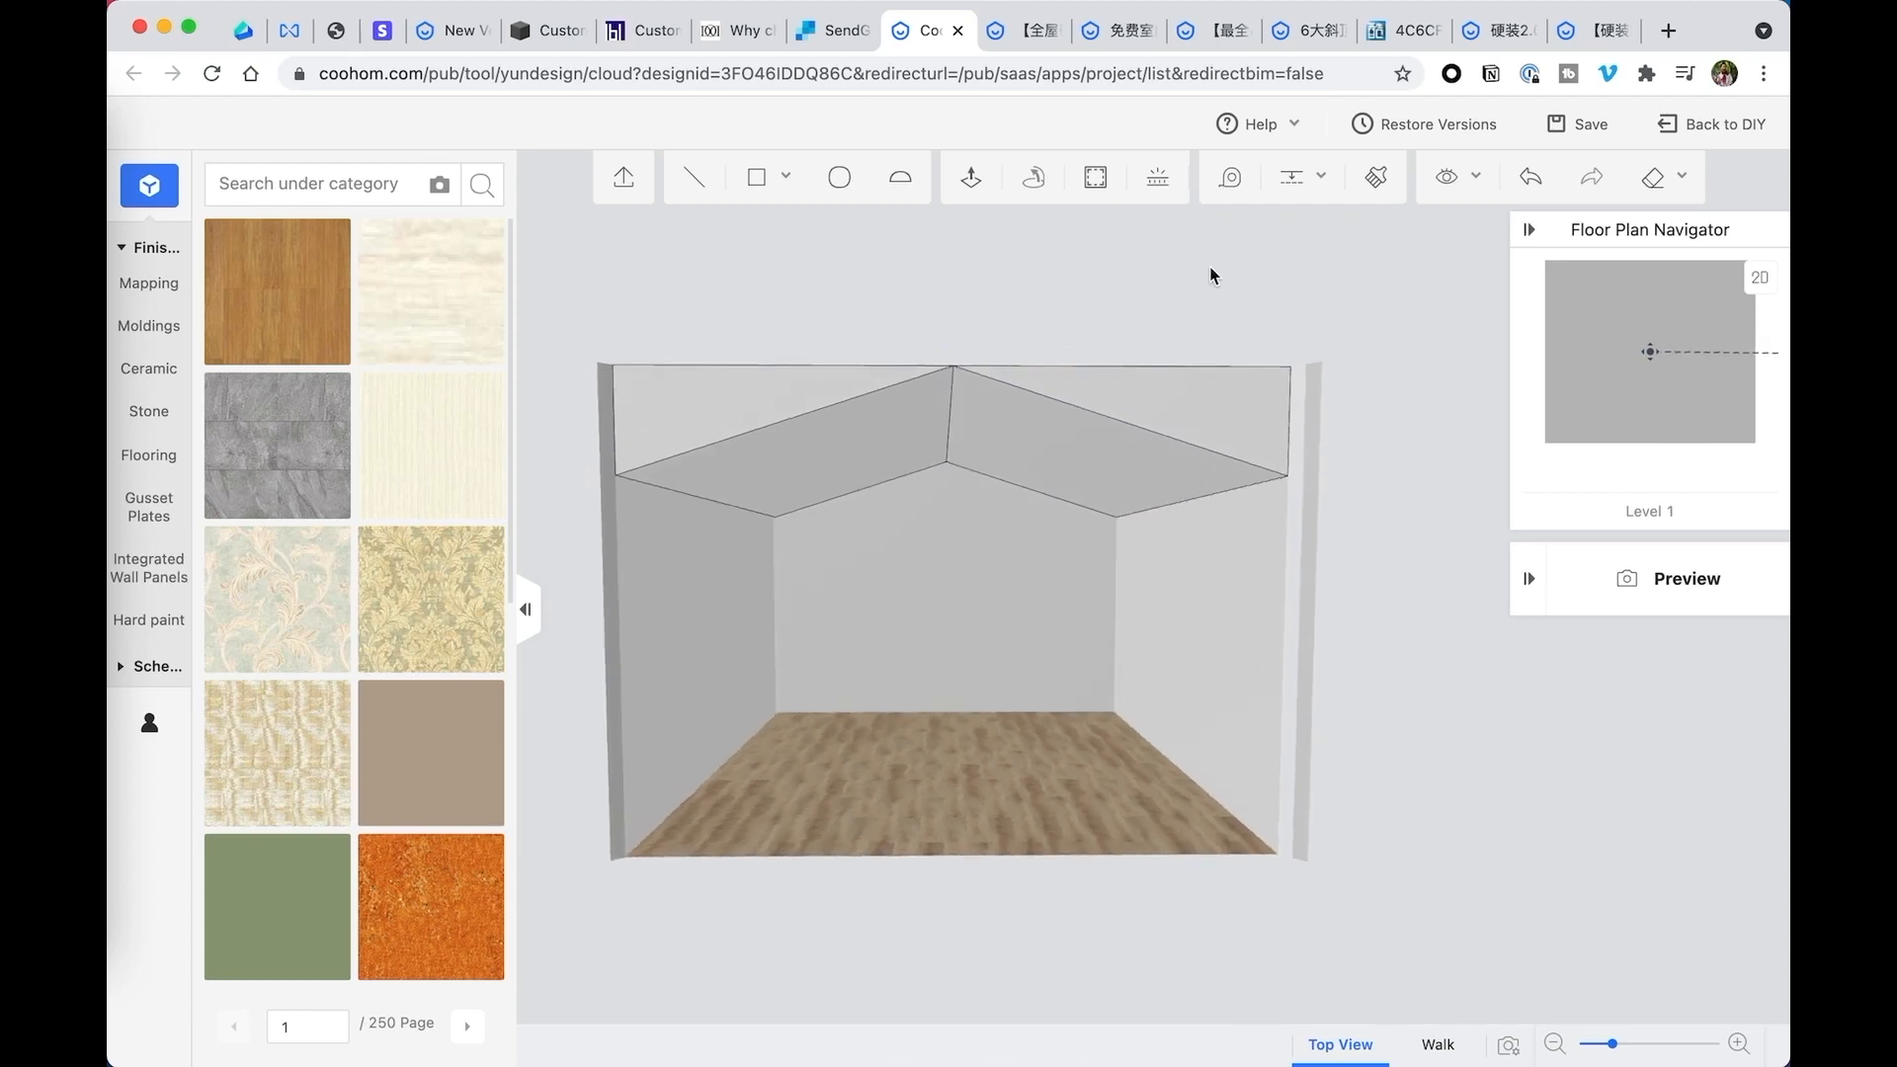
mouse_move(1462, 185)
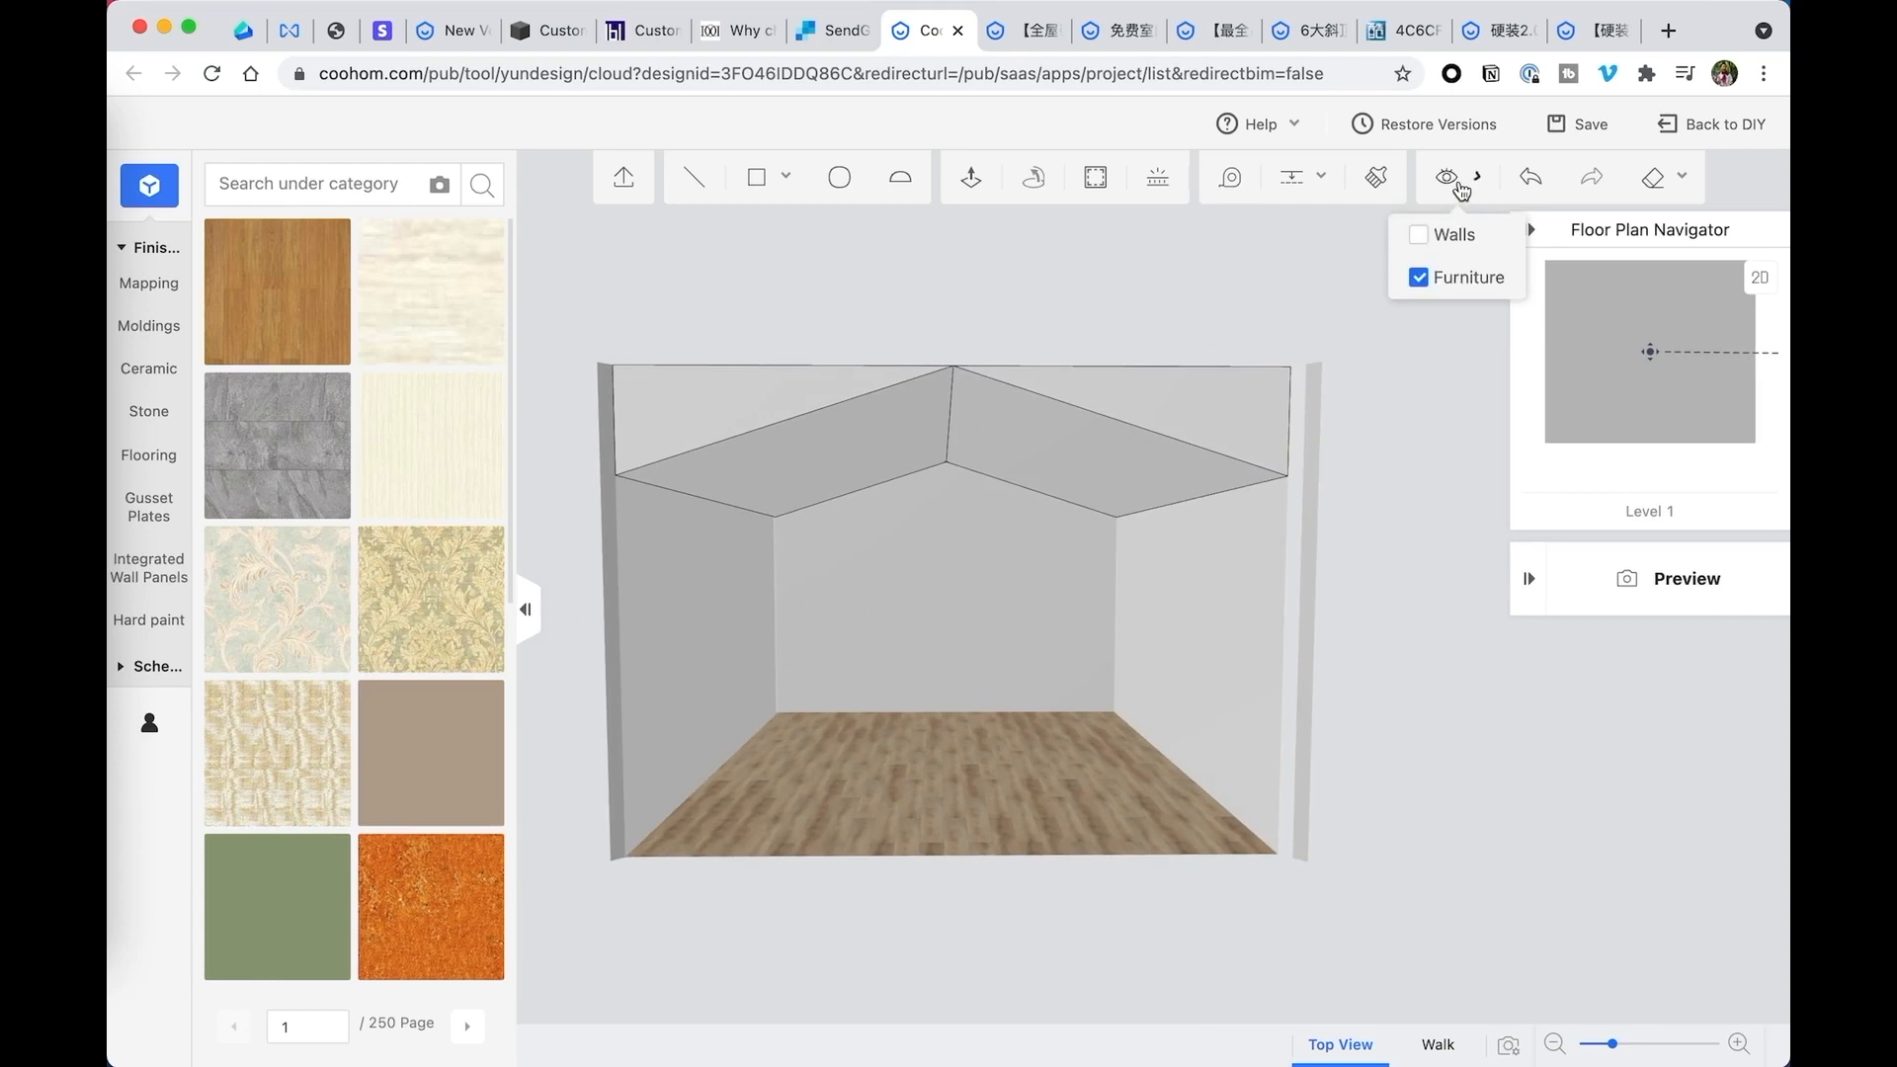
left_click(1419, 280)
left_click(1419, 235)
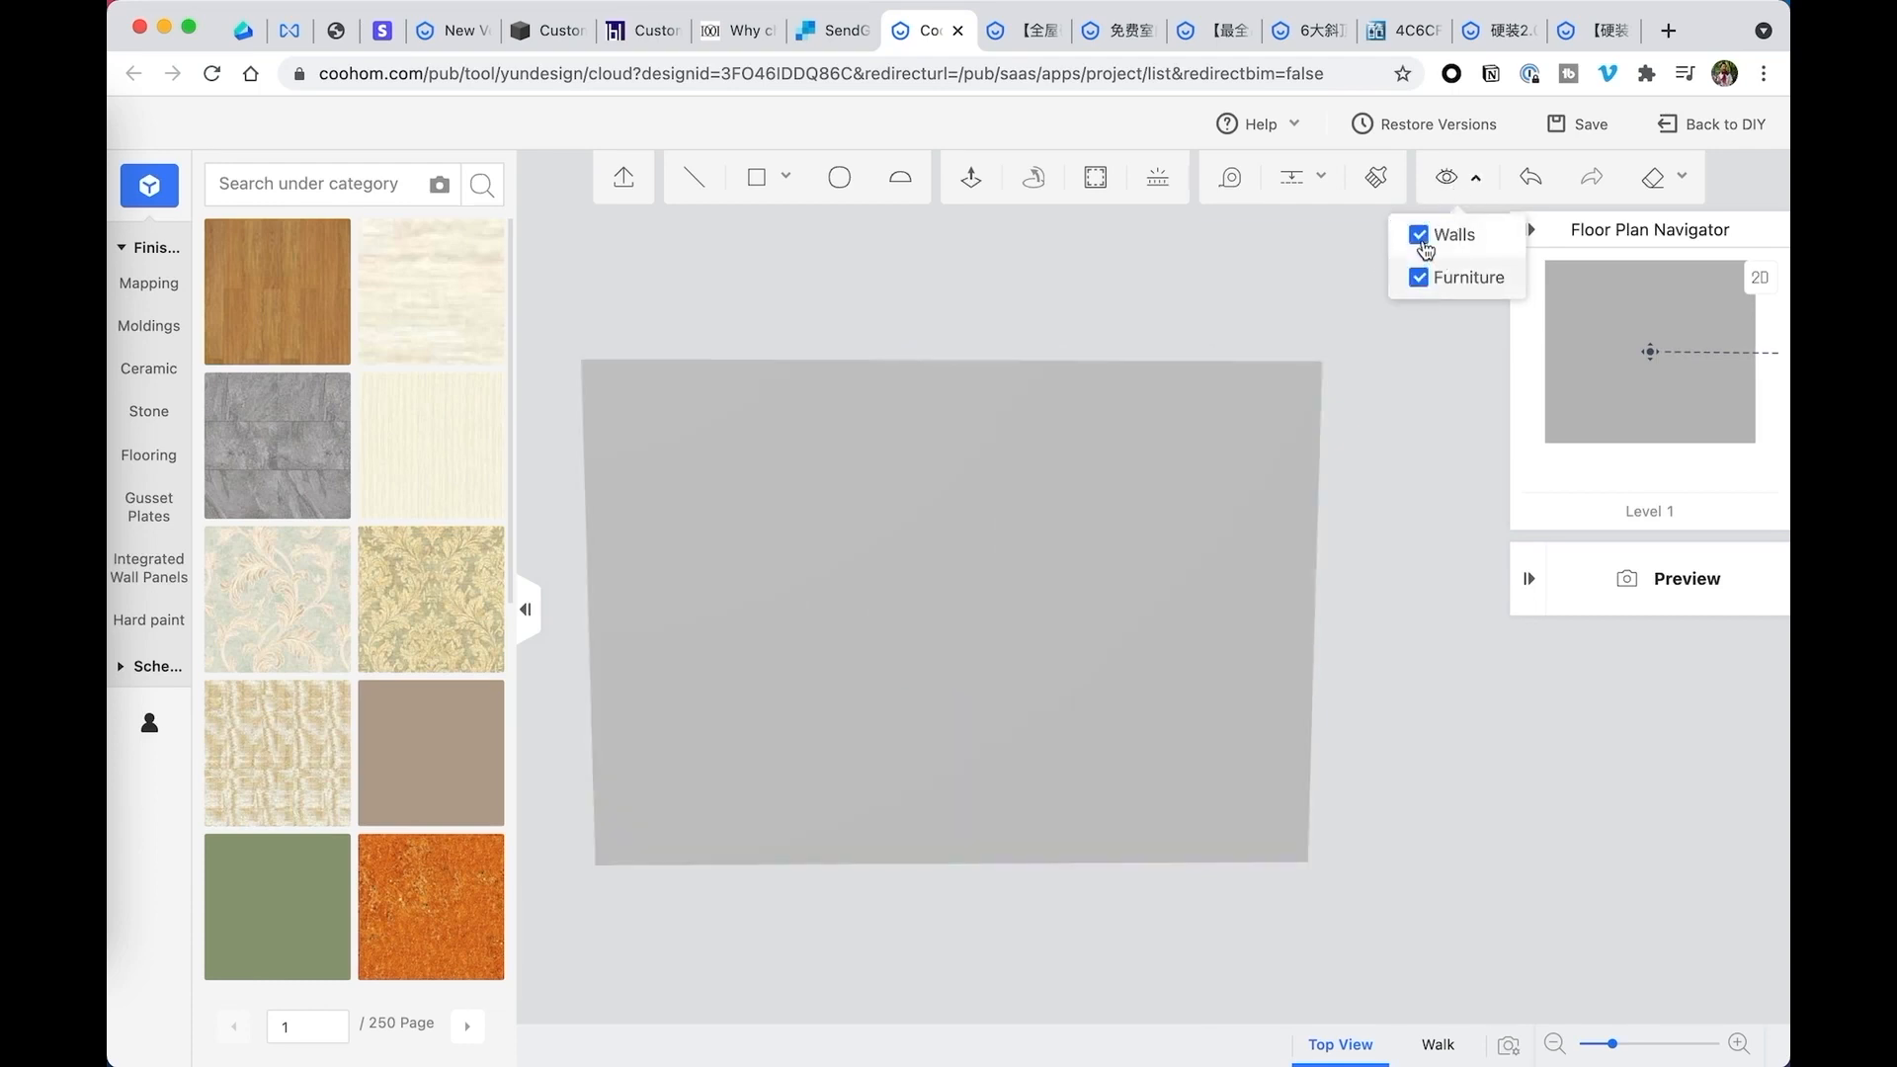
left_click_drag(1005, 311, 1088, 373)
- Hide the furniture and the walls so the interior and sloped ceiling can be viewed from the front
left_click(1458, 177)
left_click(1418, 277)
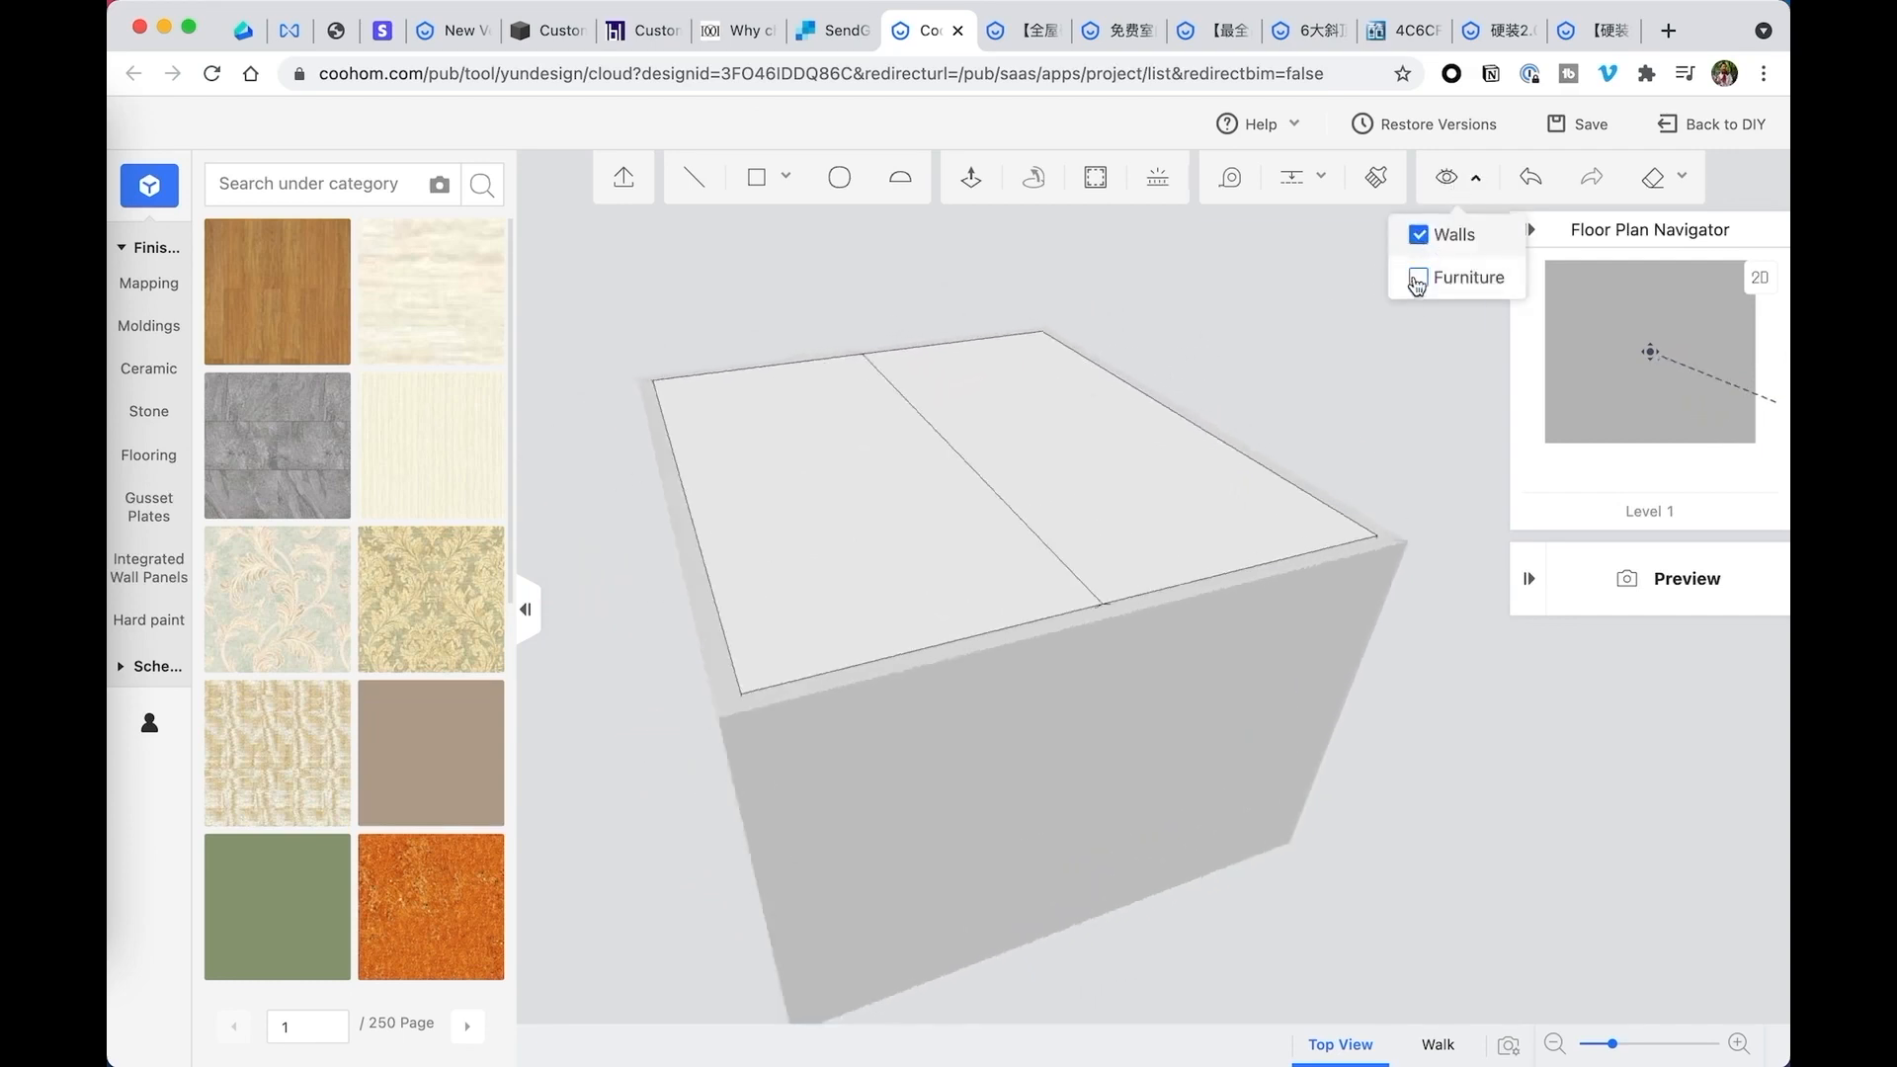
left_click(1420, 239)
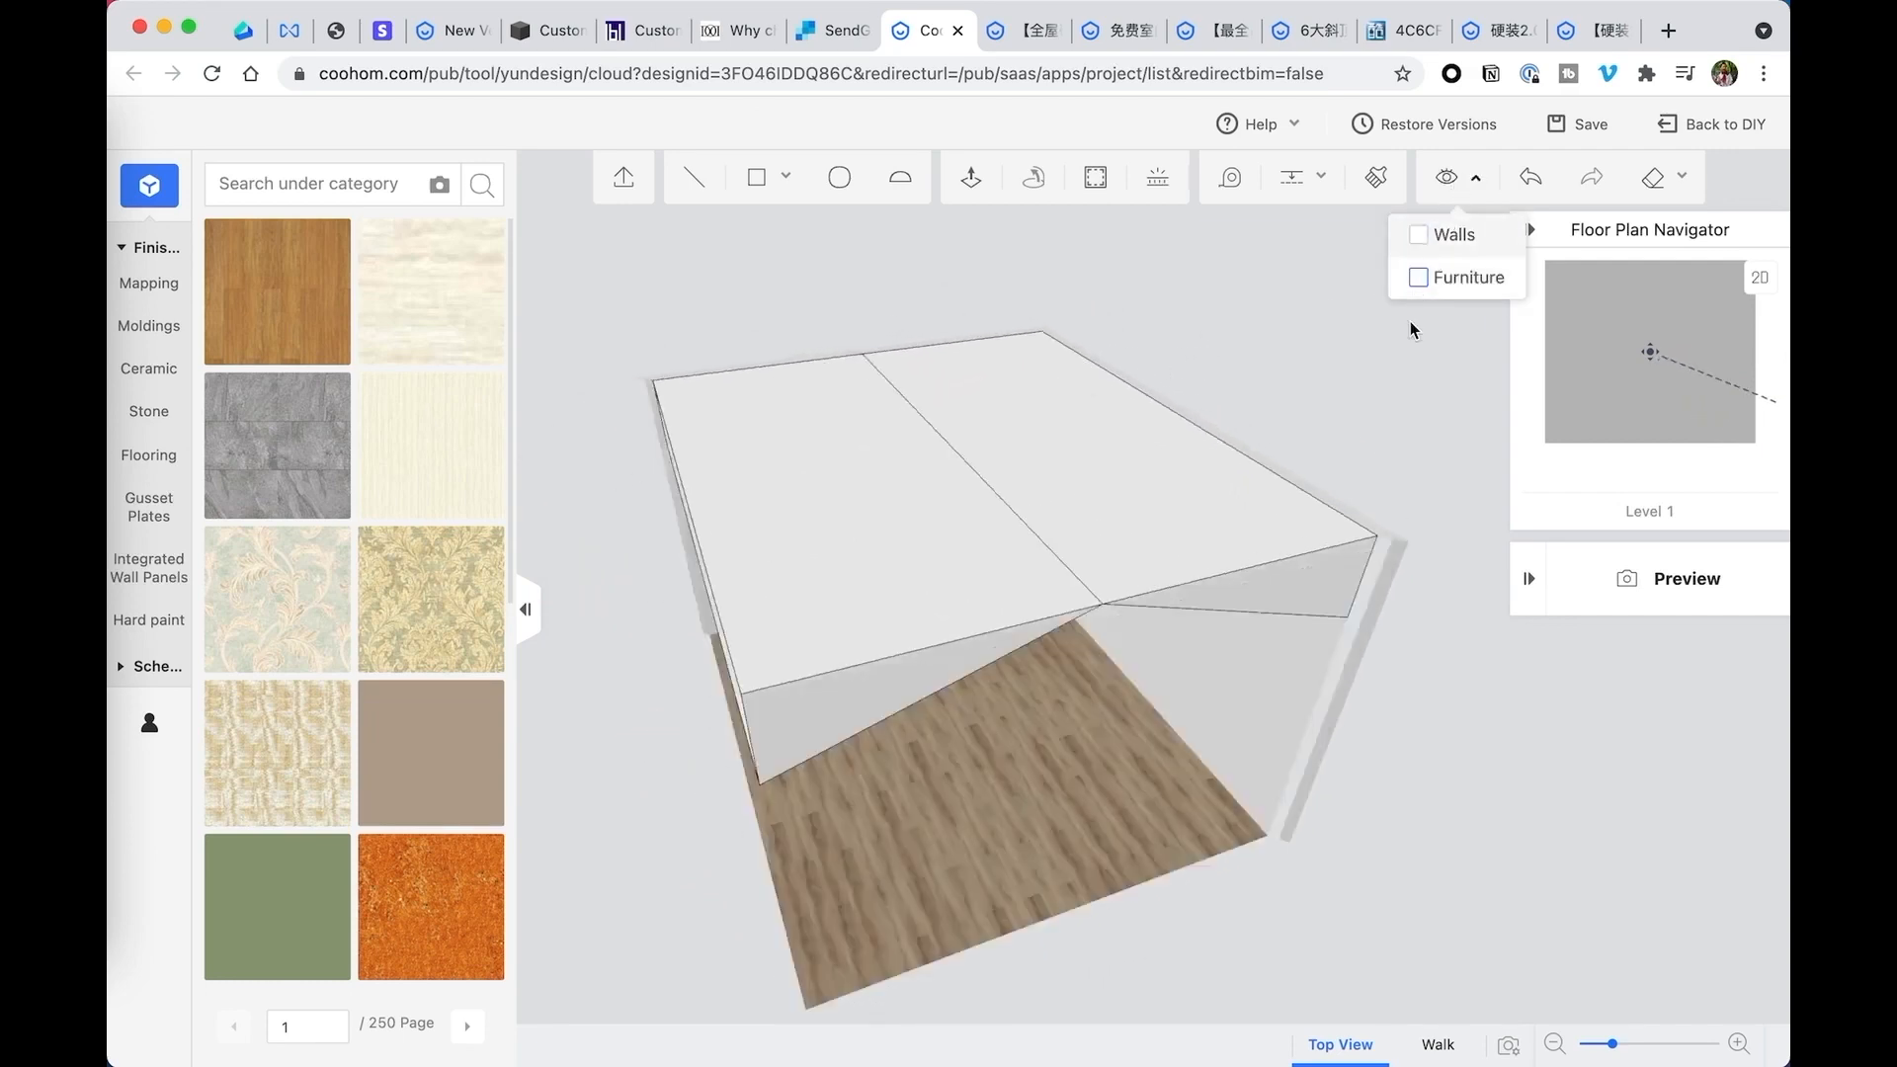
left_click_drag(1409, 323, 1384, 460)
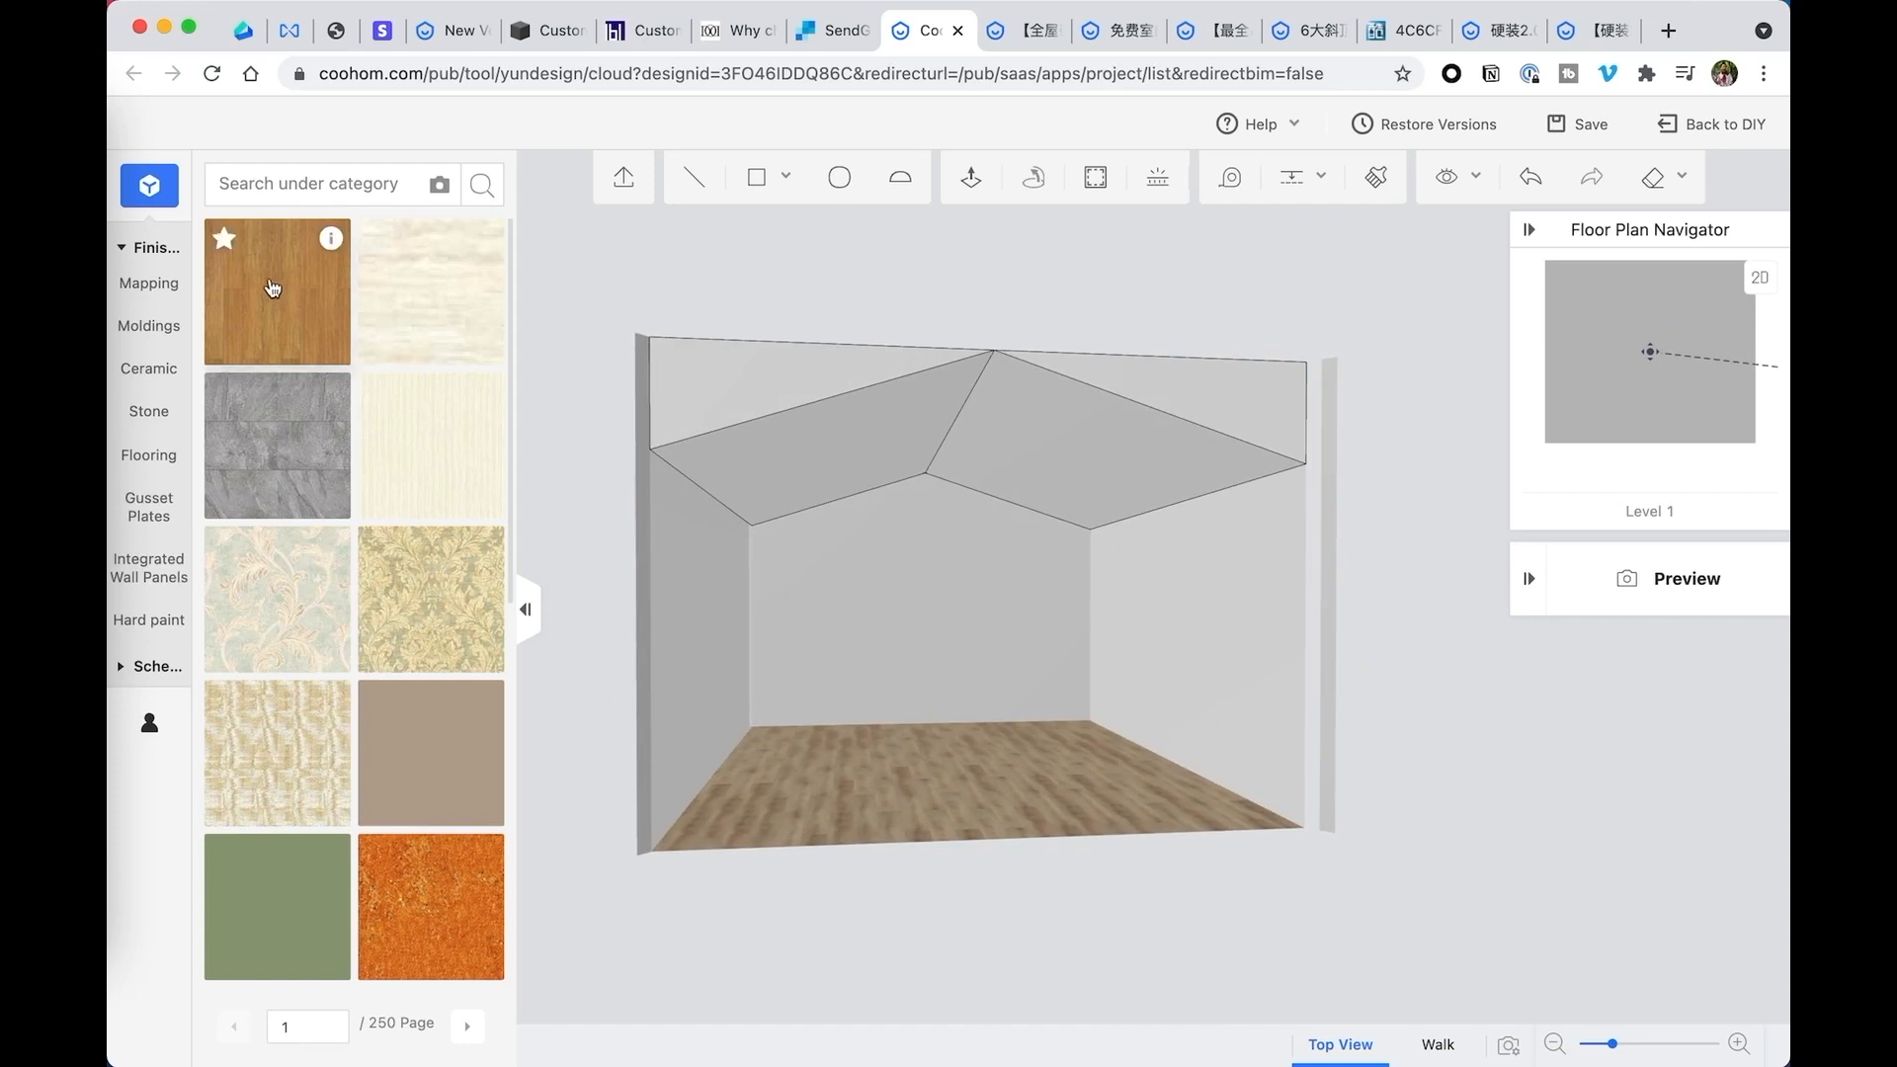
left_click(525, 613)
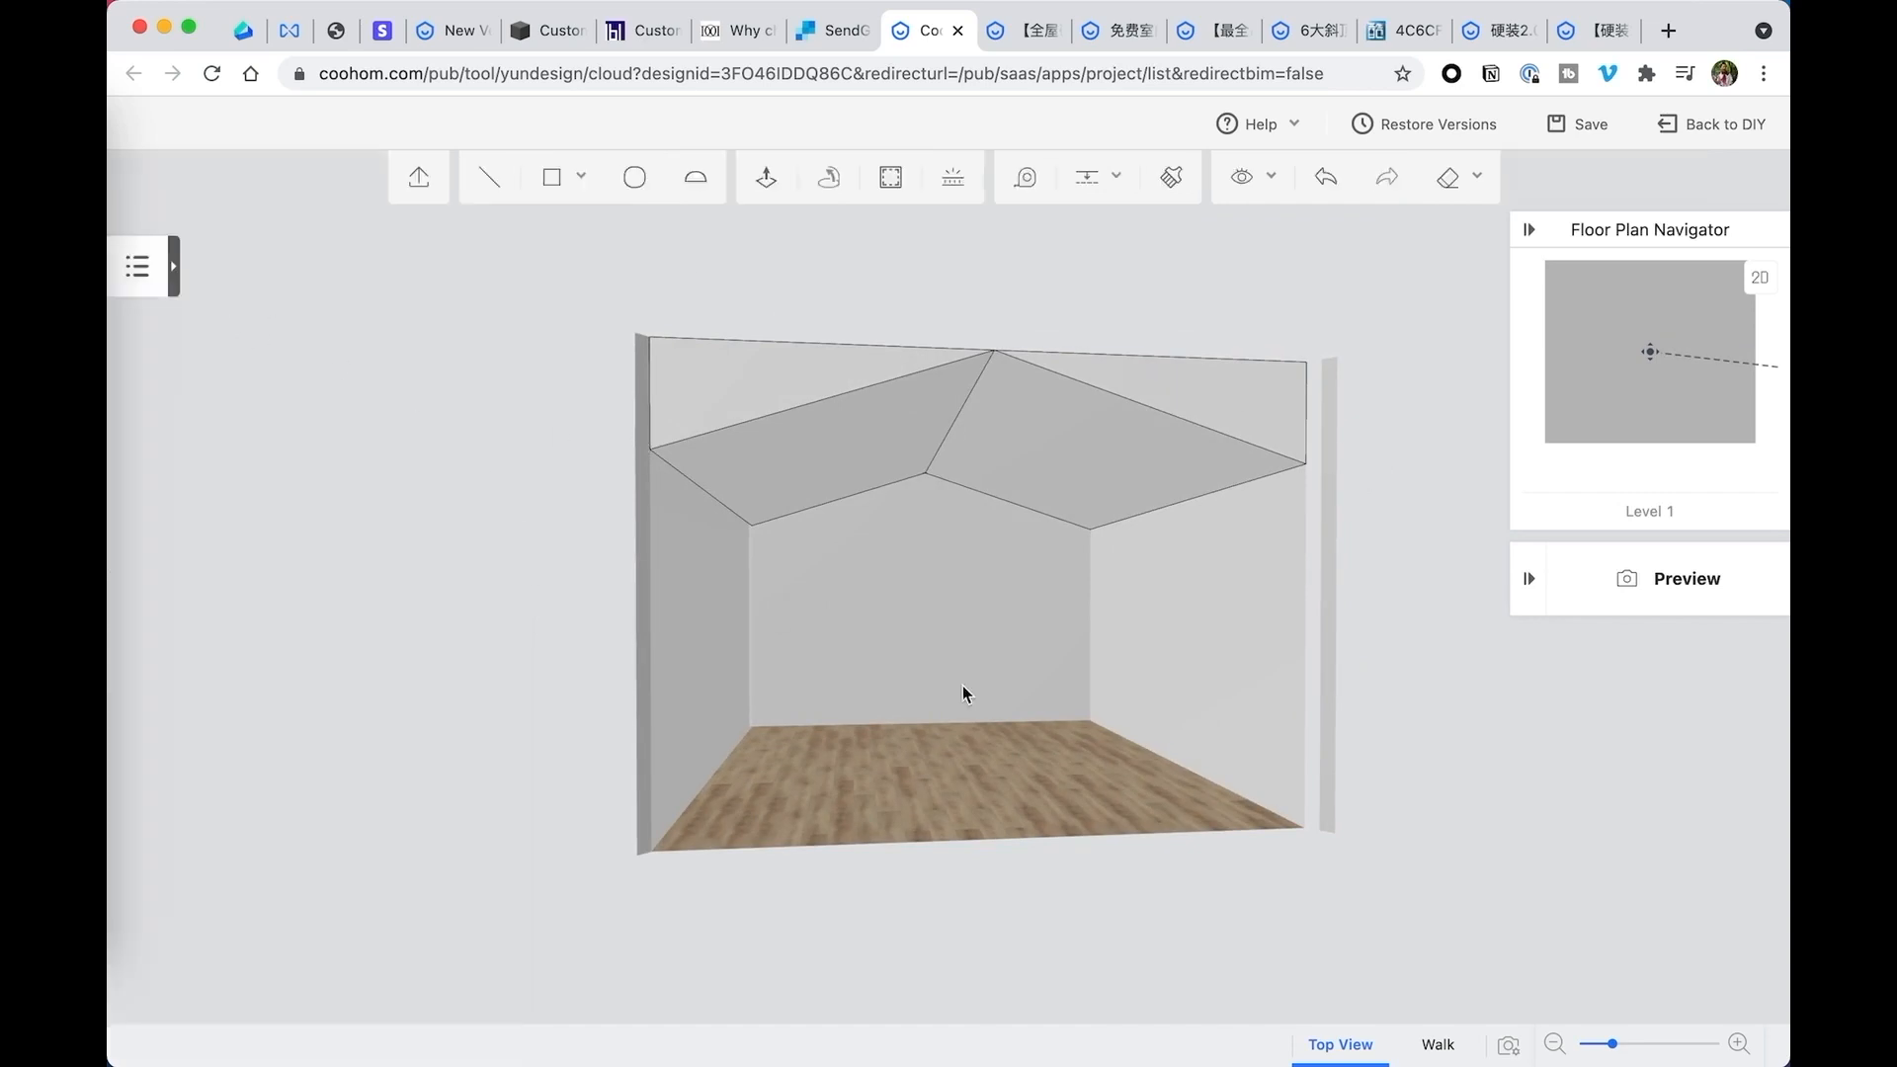
left_click_drag(1385, 721, 1024, 589)
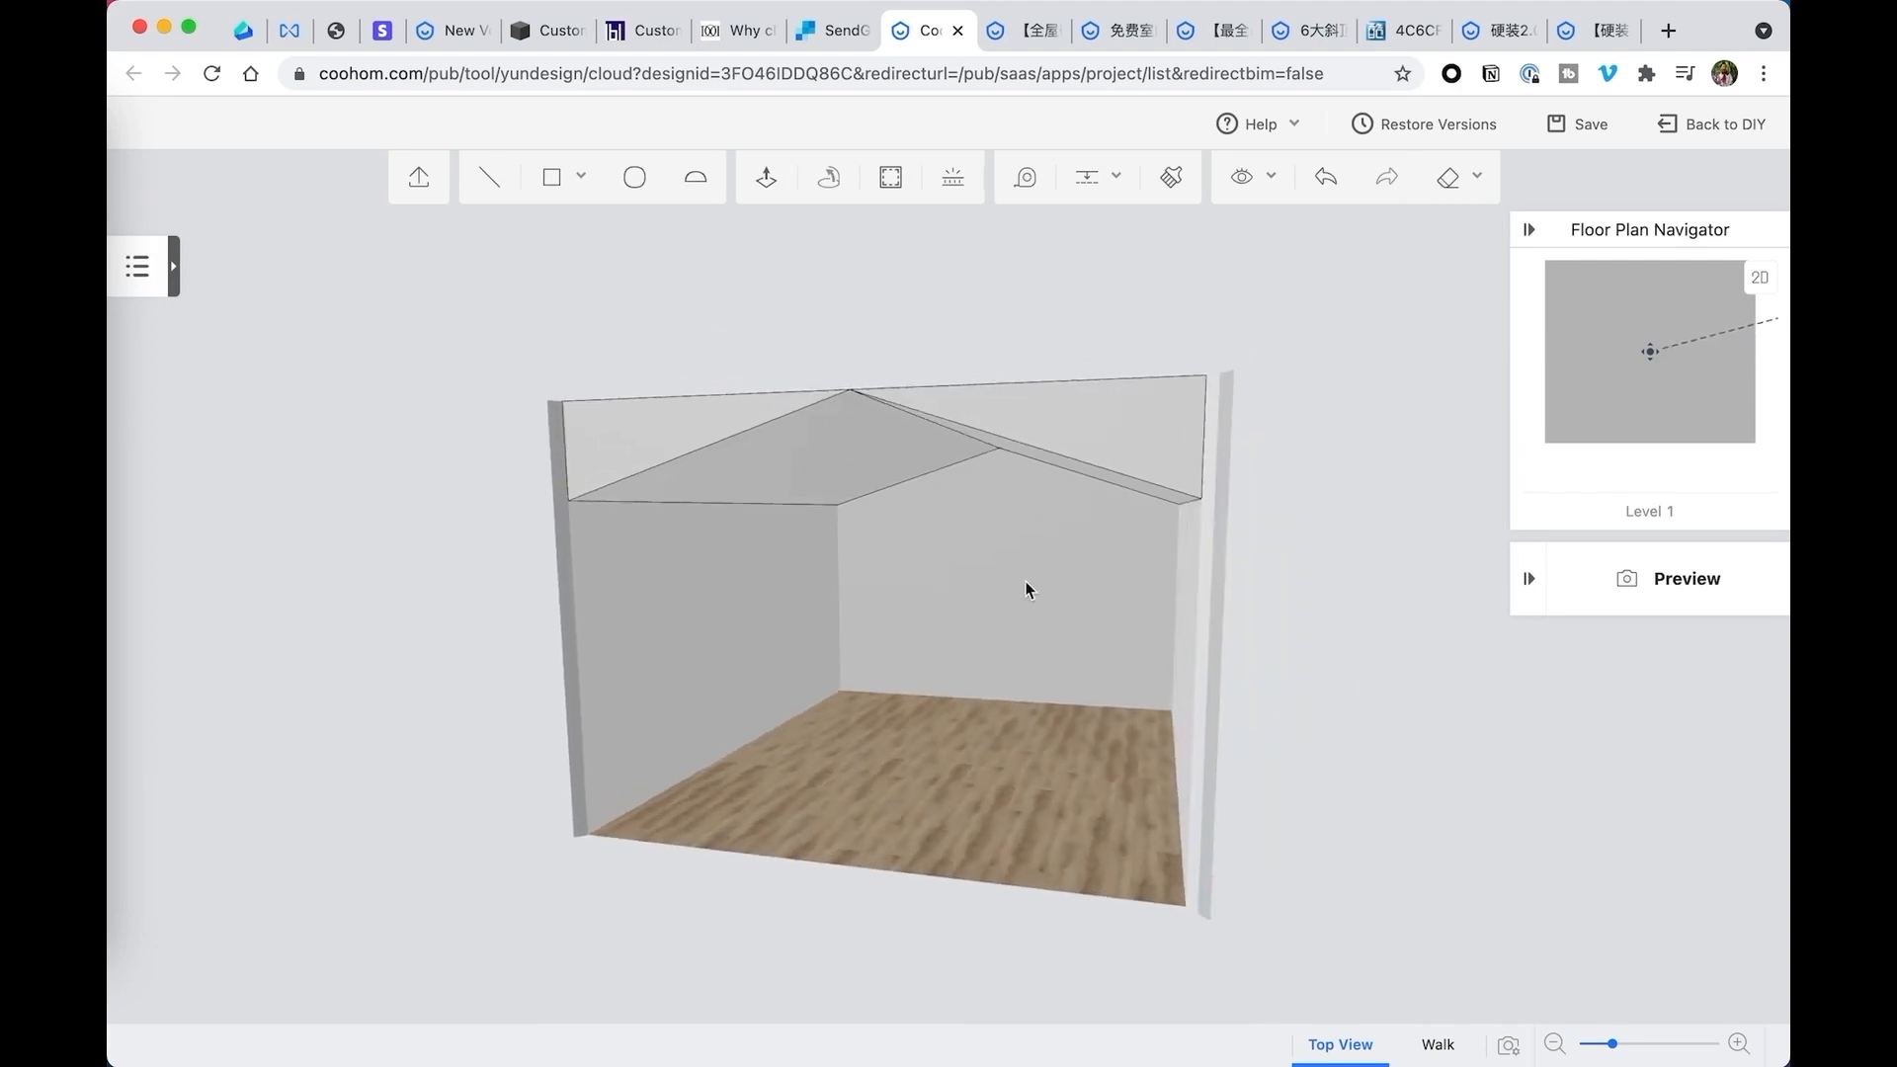
left_click(174, 274)
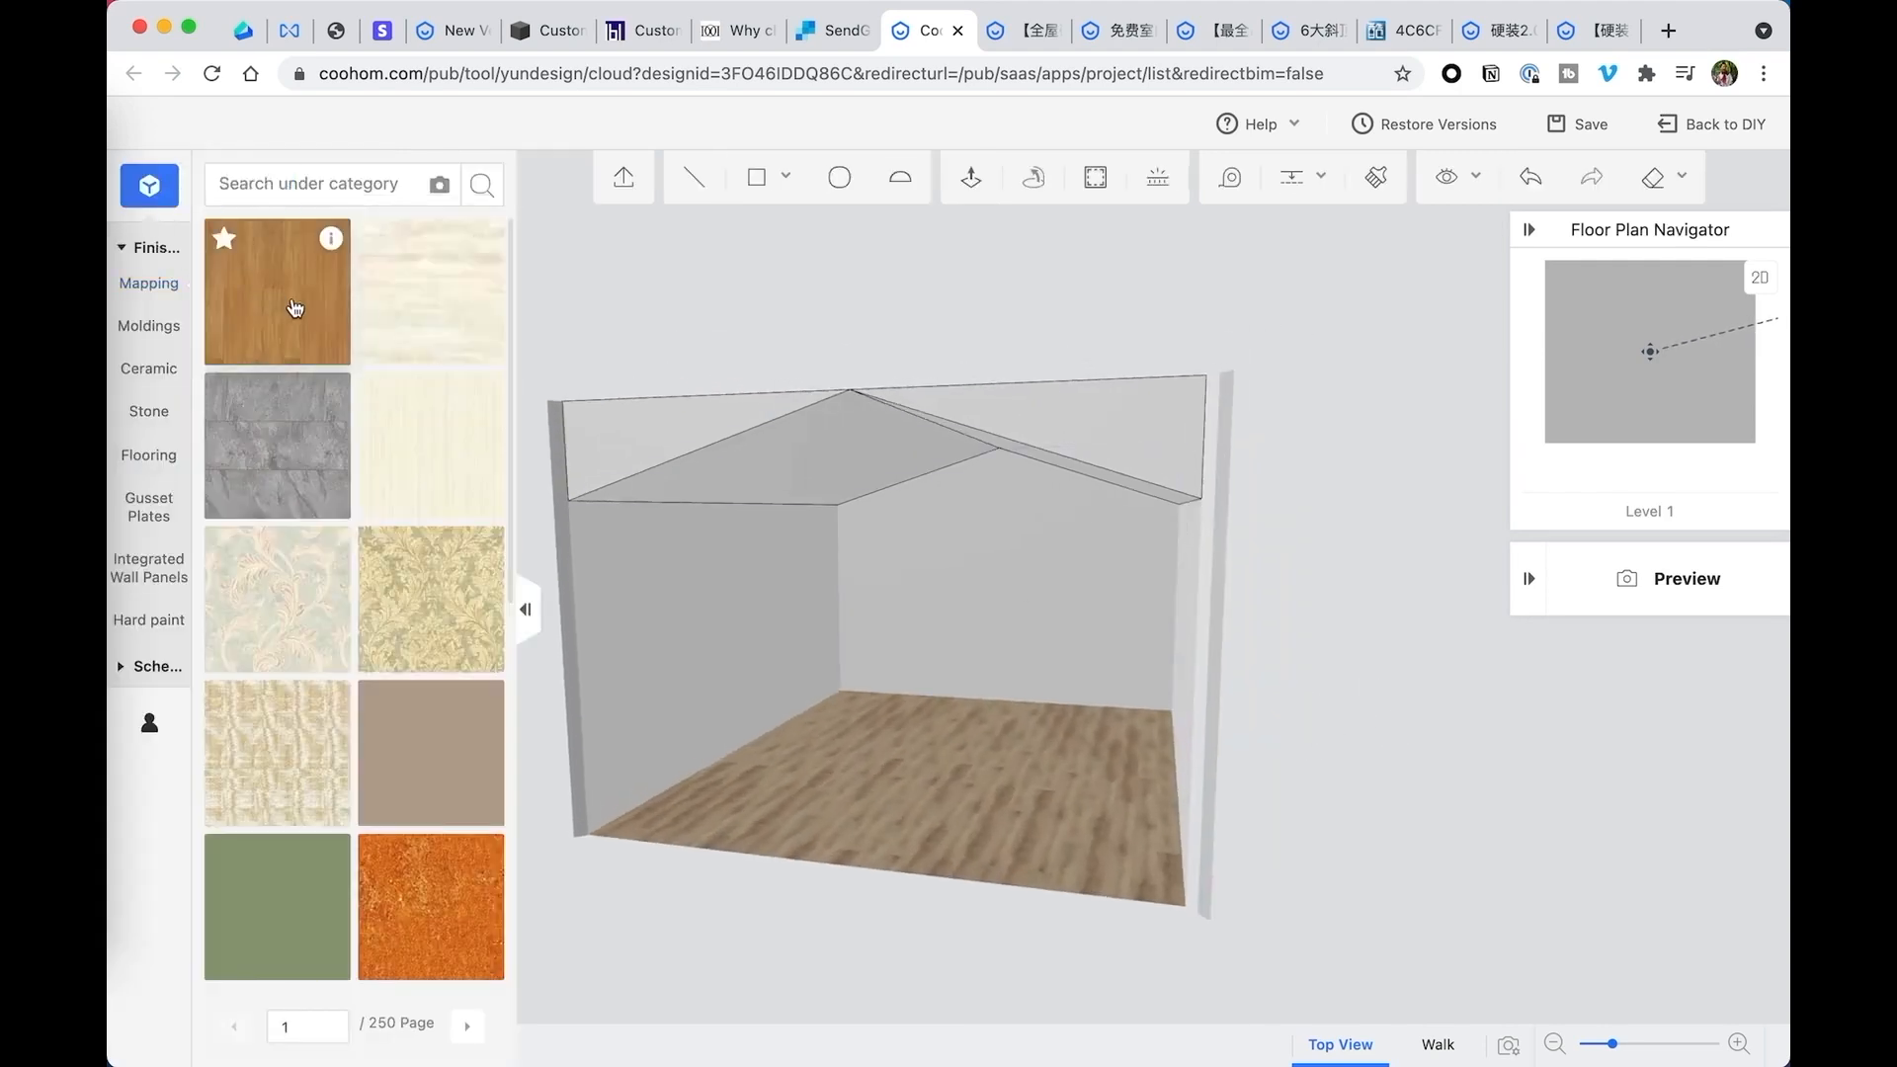
- Apply the brown wood plank finish from the catalog to the left sloped ceiling face
left_click(272, 304)
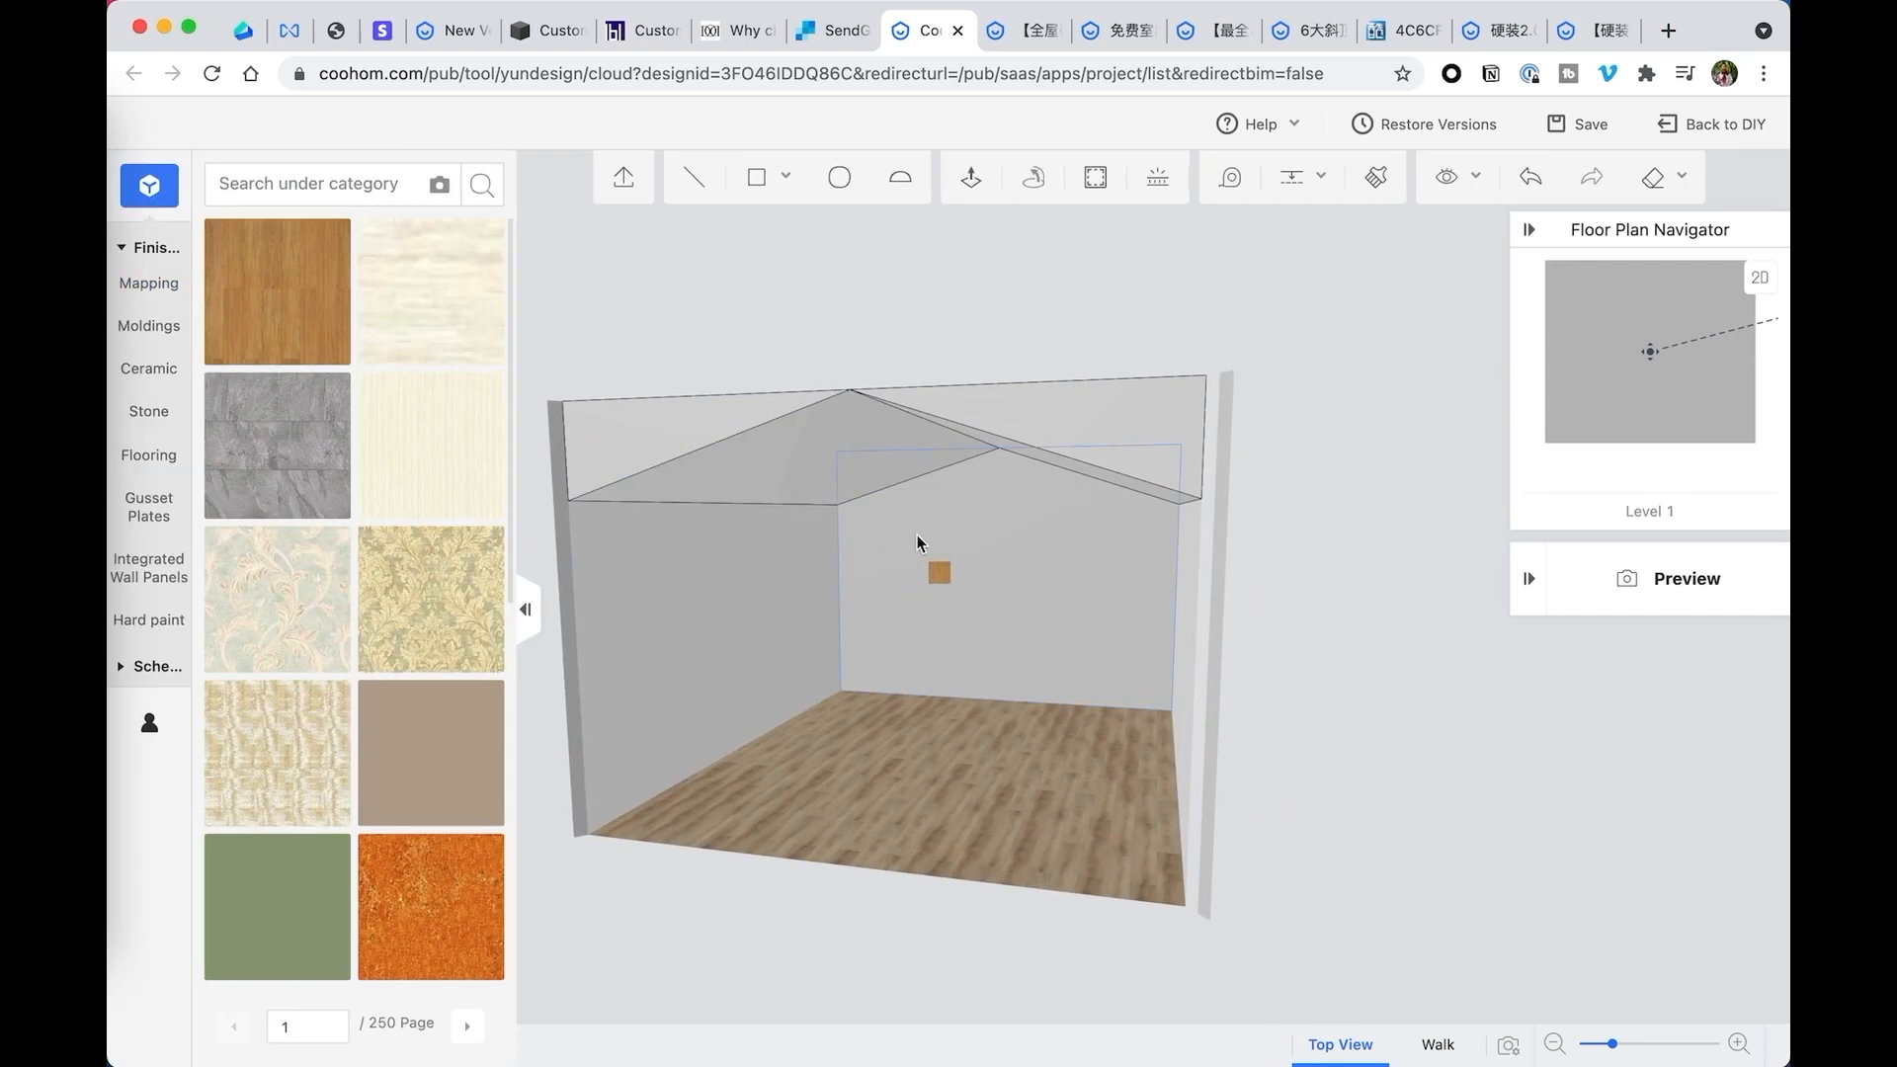
left_click(828, 475)
left_click_drag(1312, 579, 1354, 554)
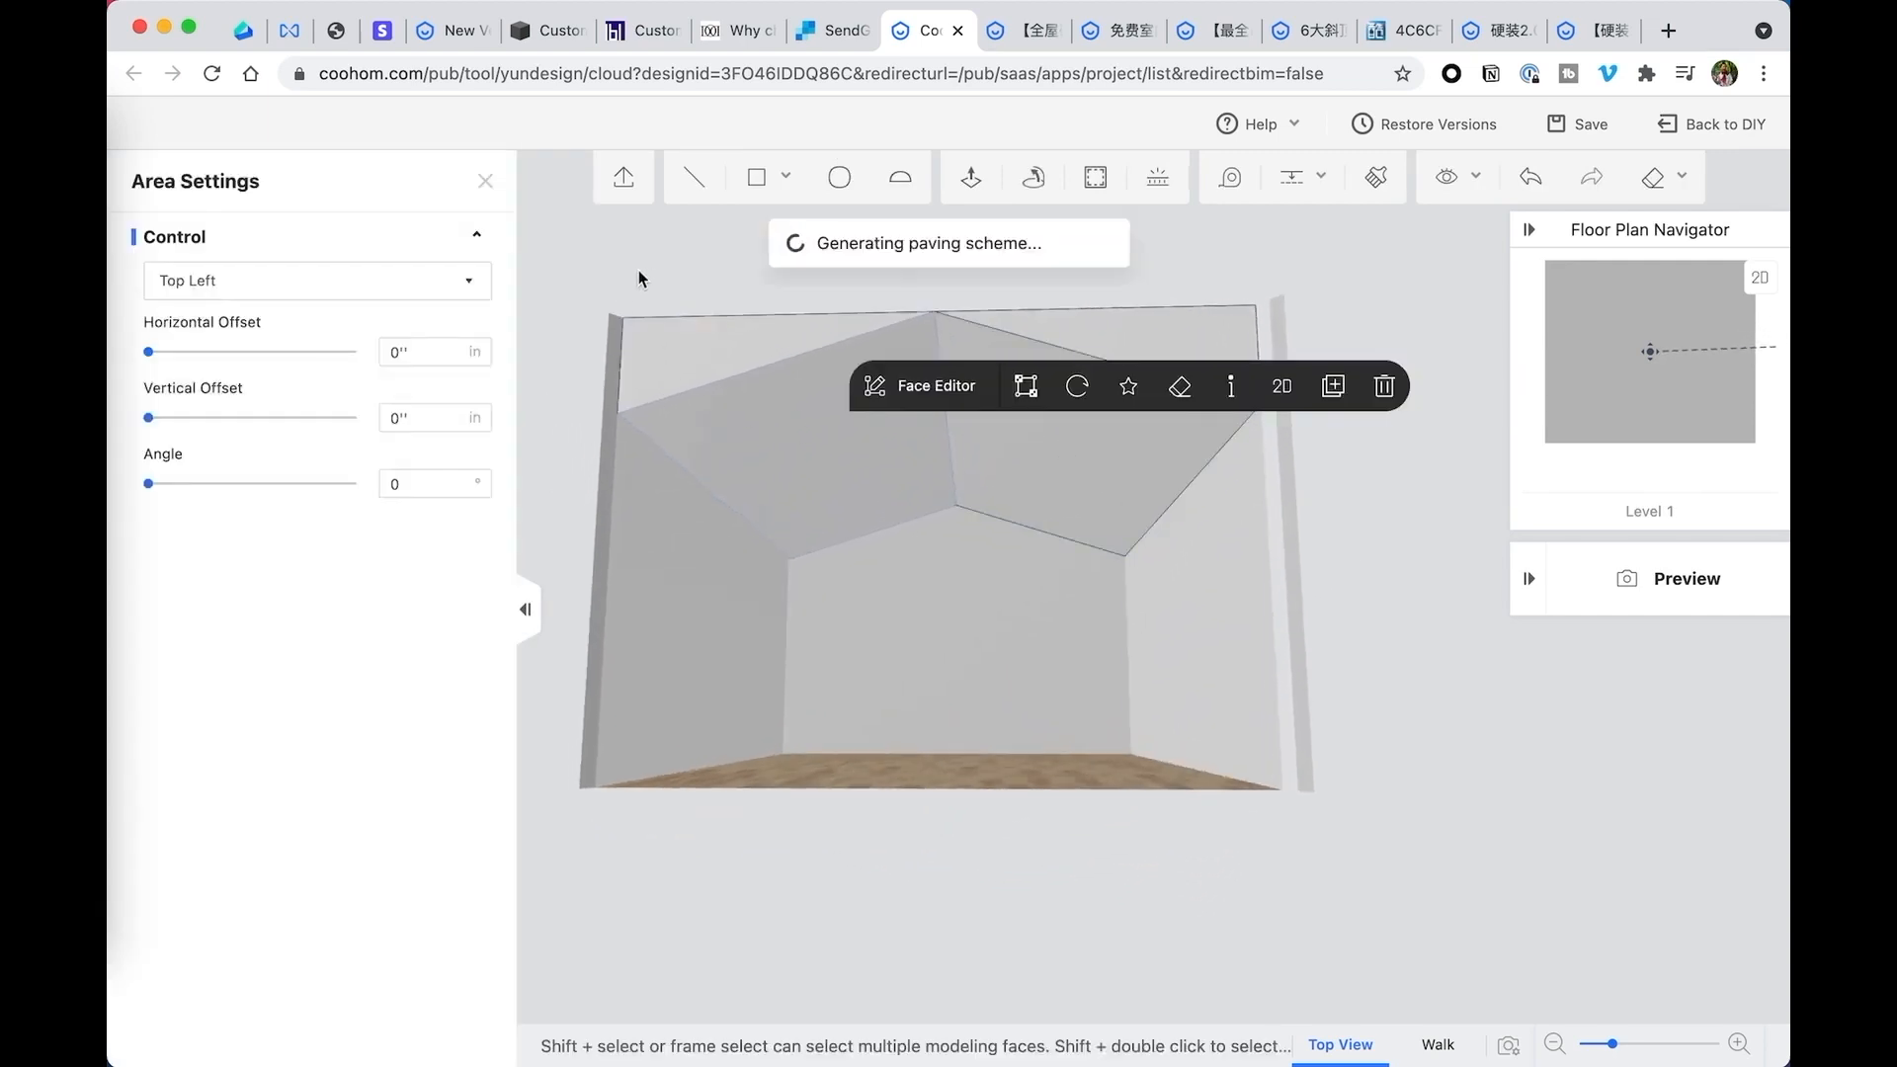
scroll(802, 480, "up", 3)
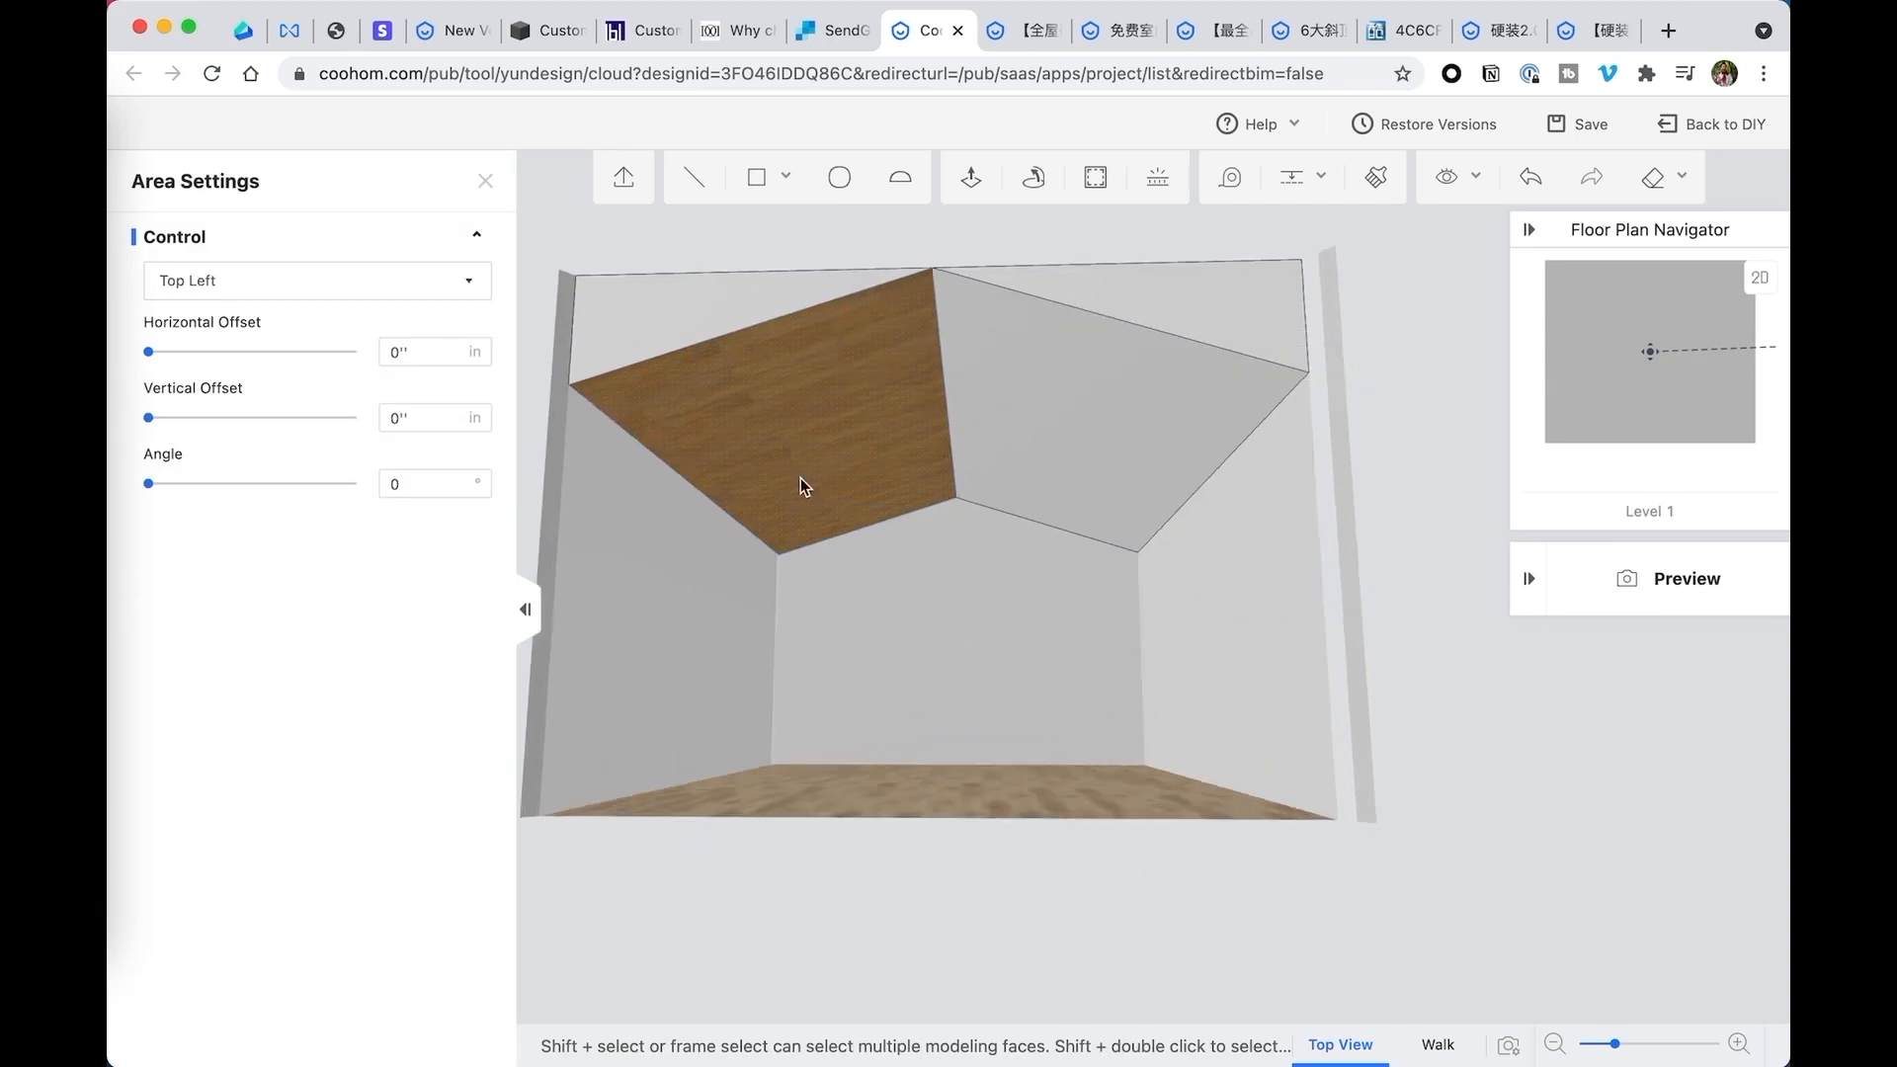
scroll(996, 555, "down", 2)
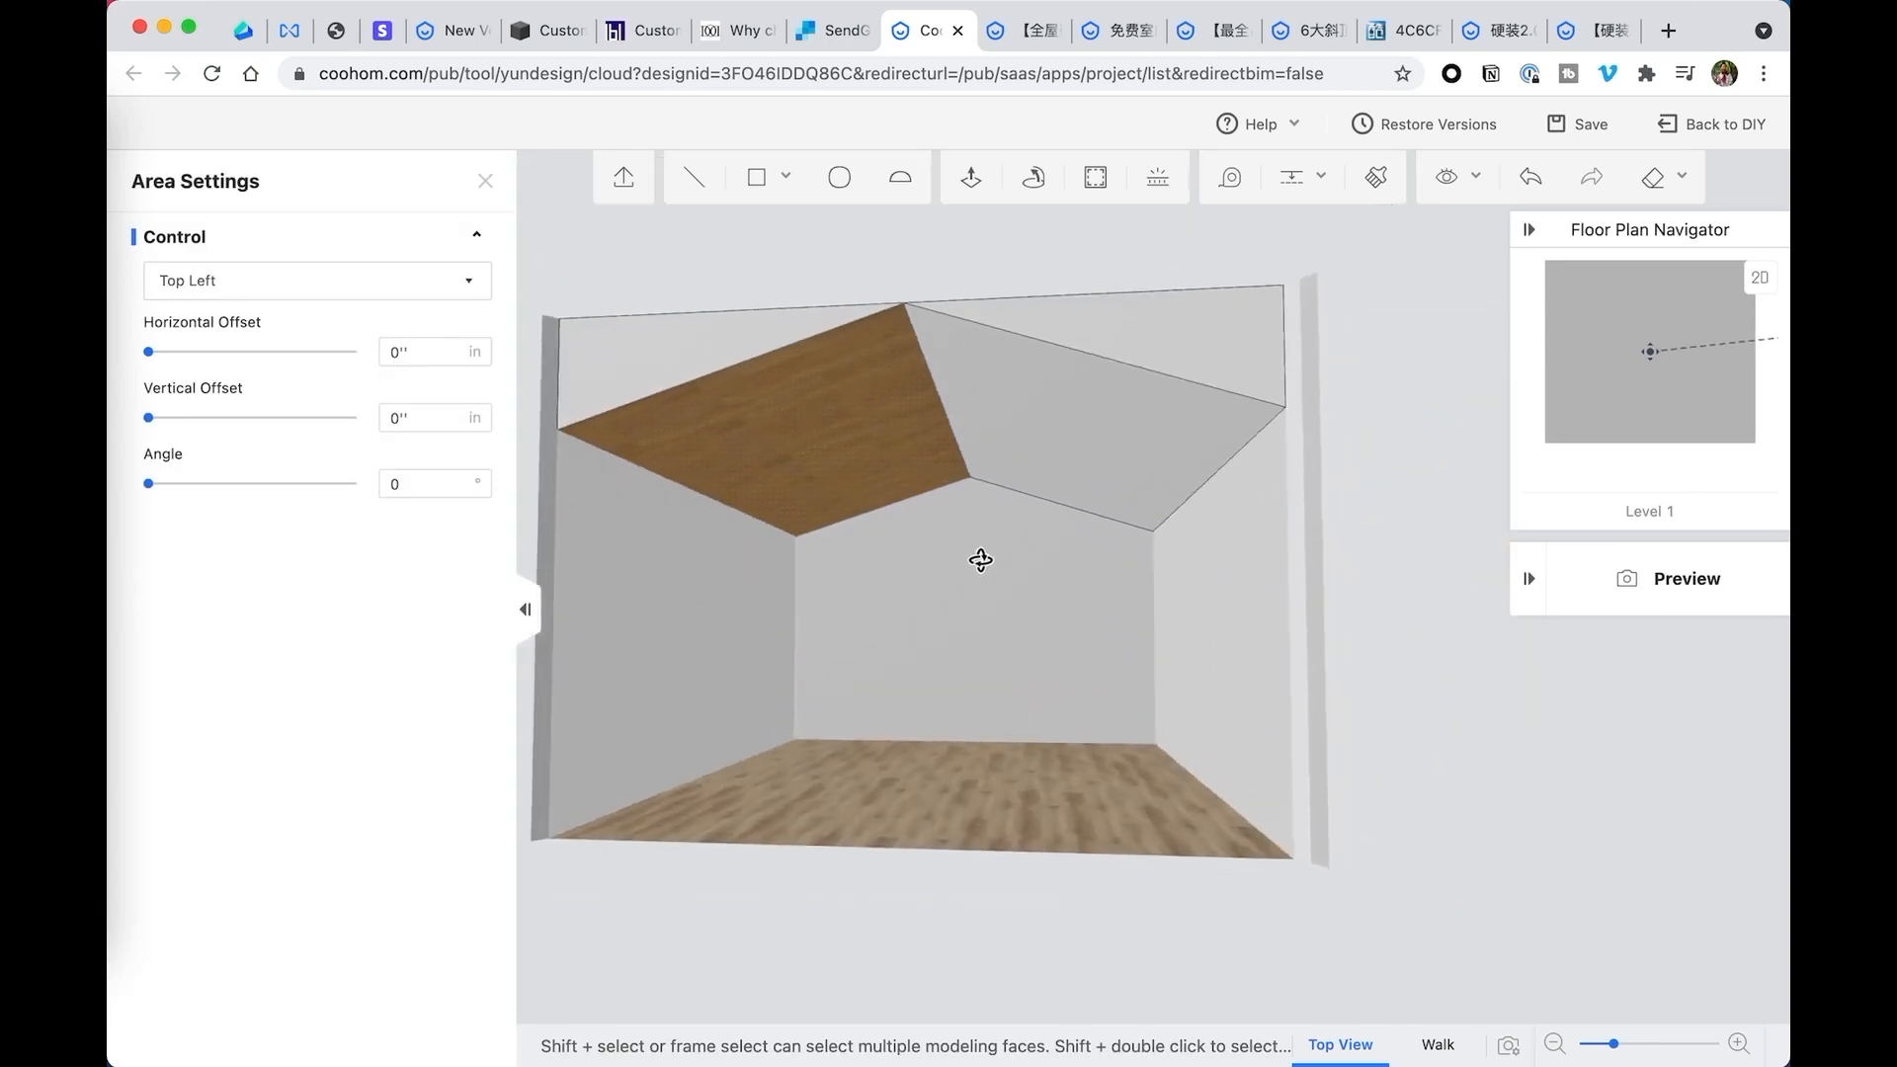
- Copy the brown wood plank finish from the left sloped ceiling face to the right one with the Material Brush, replacing its original material
left_click_drag(1389, 554, 1331, 505)
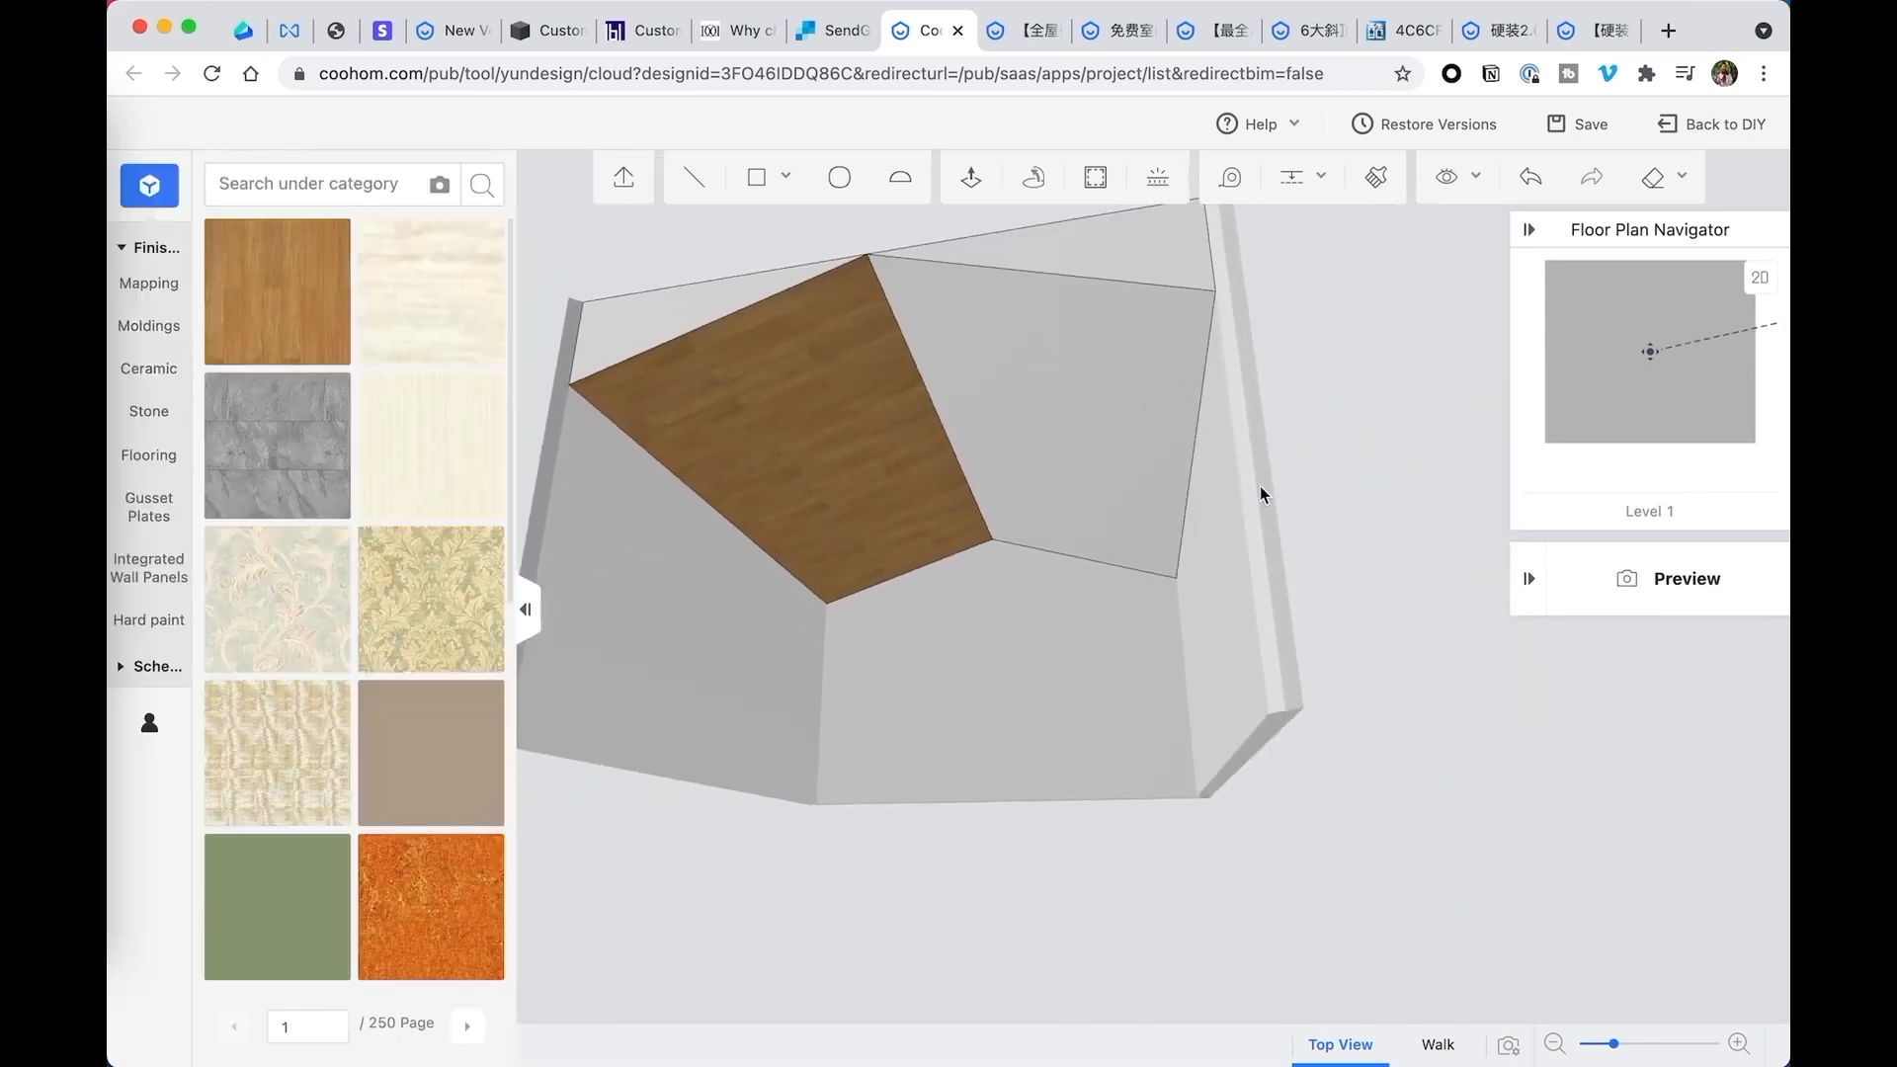
left_click_drag(1249, 427, 1289, 441)
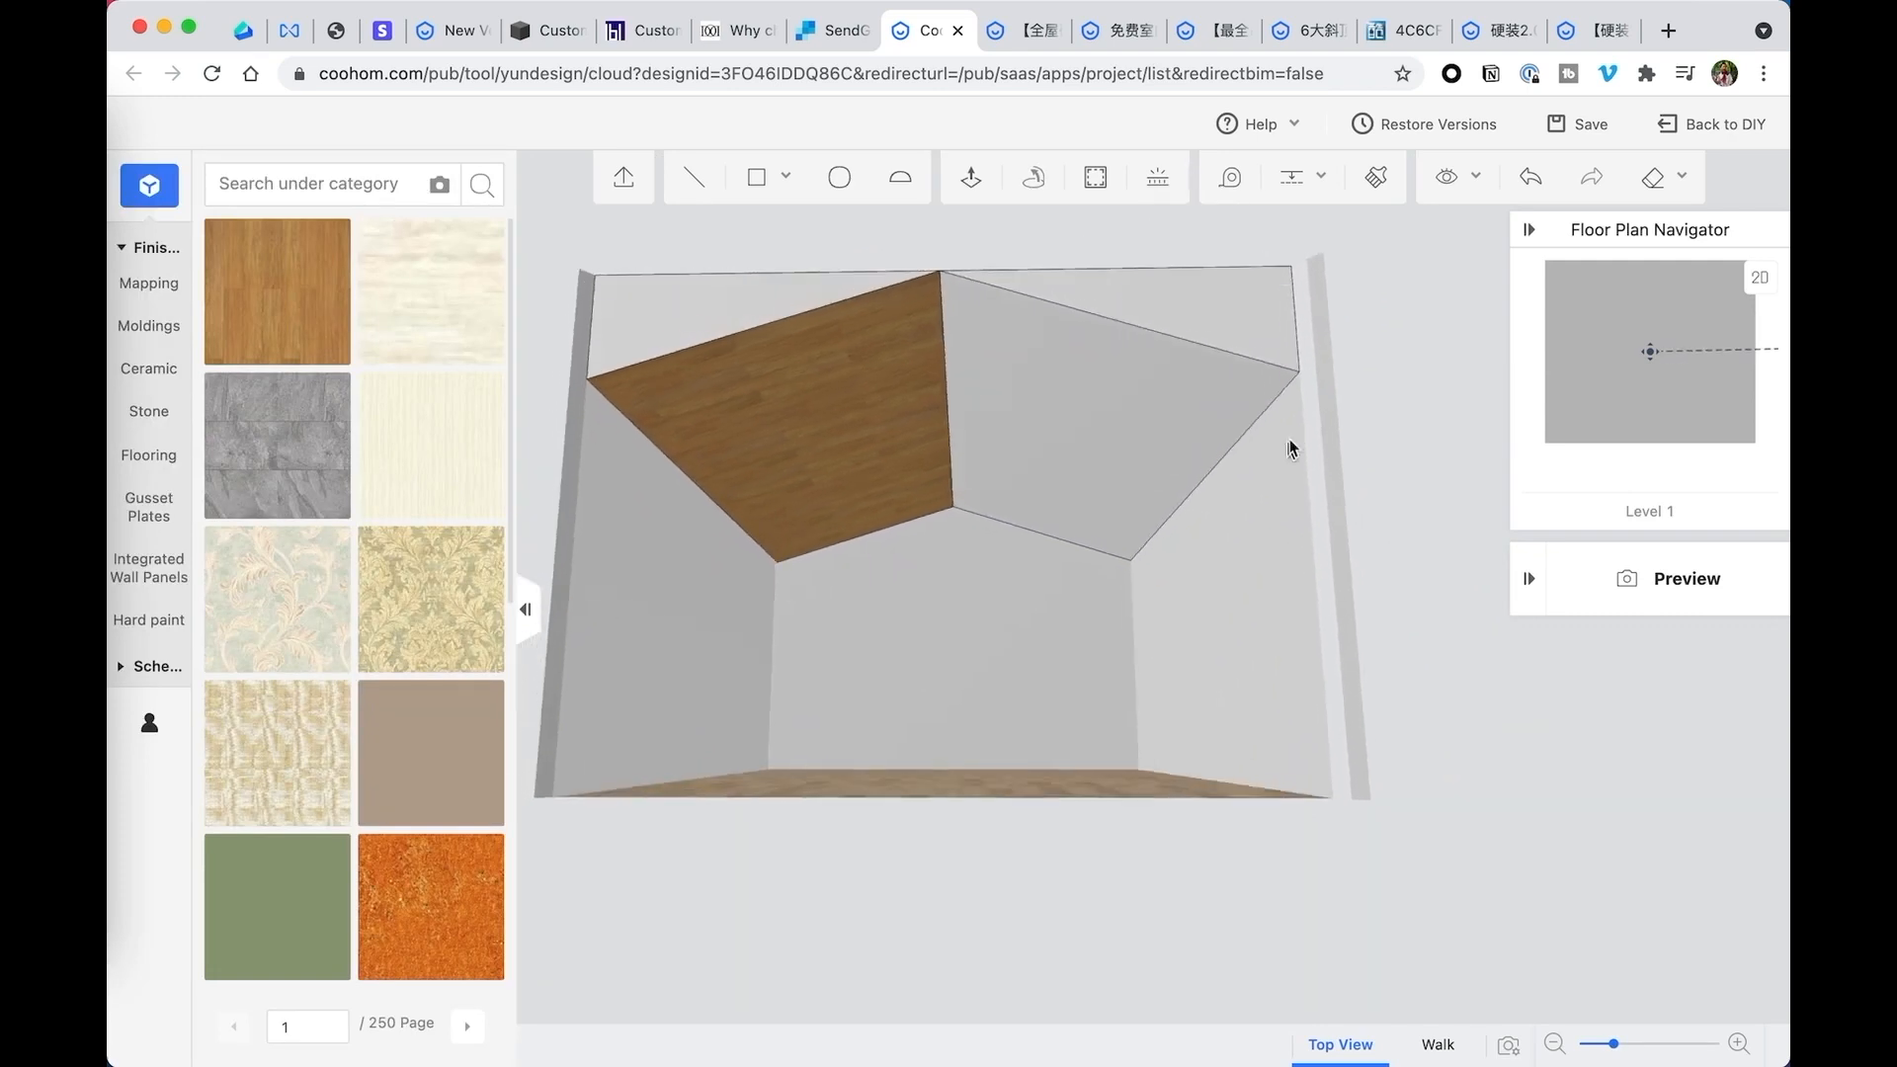
left_click(1376, 179)
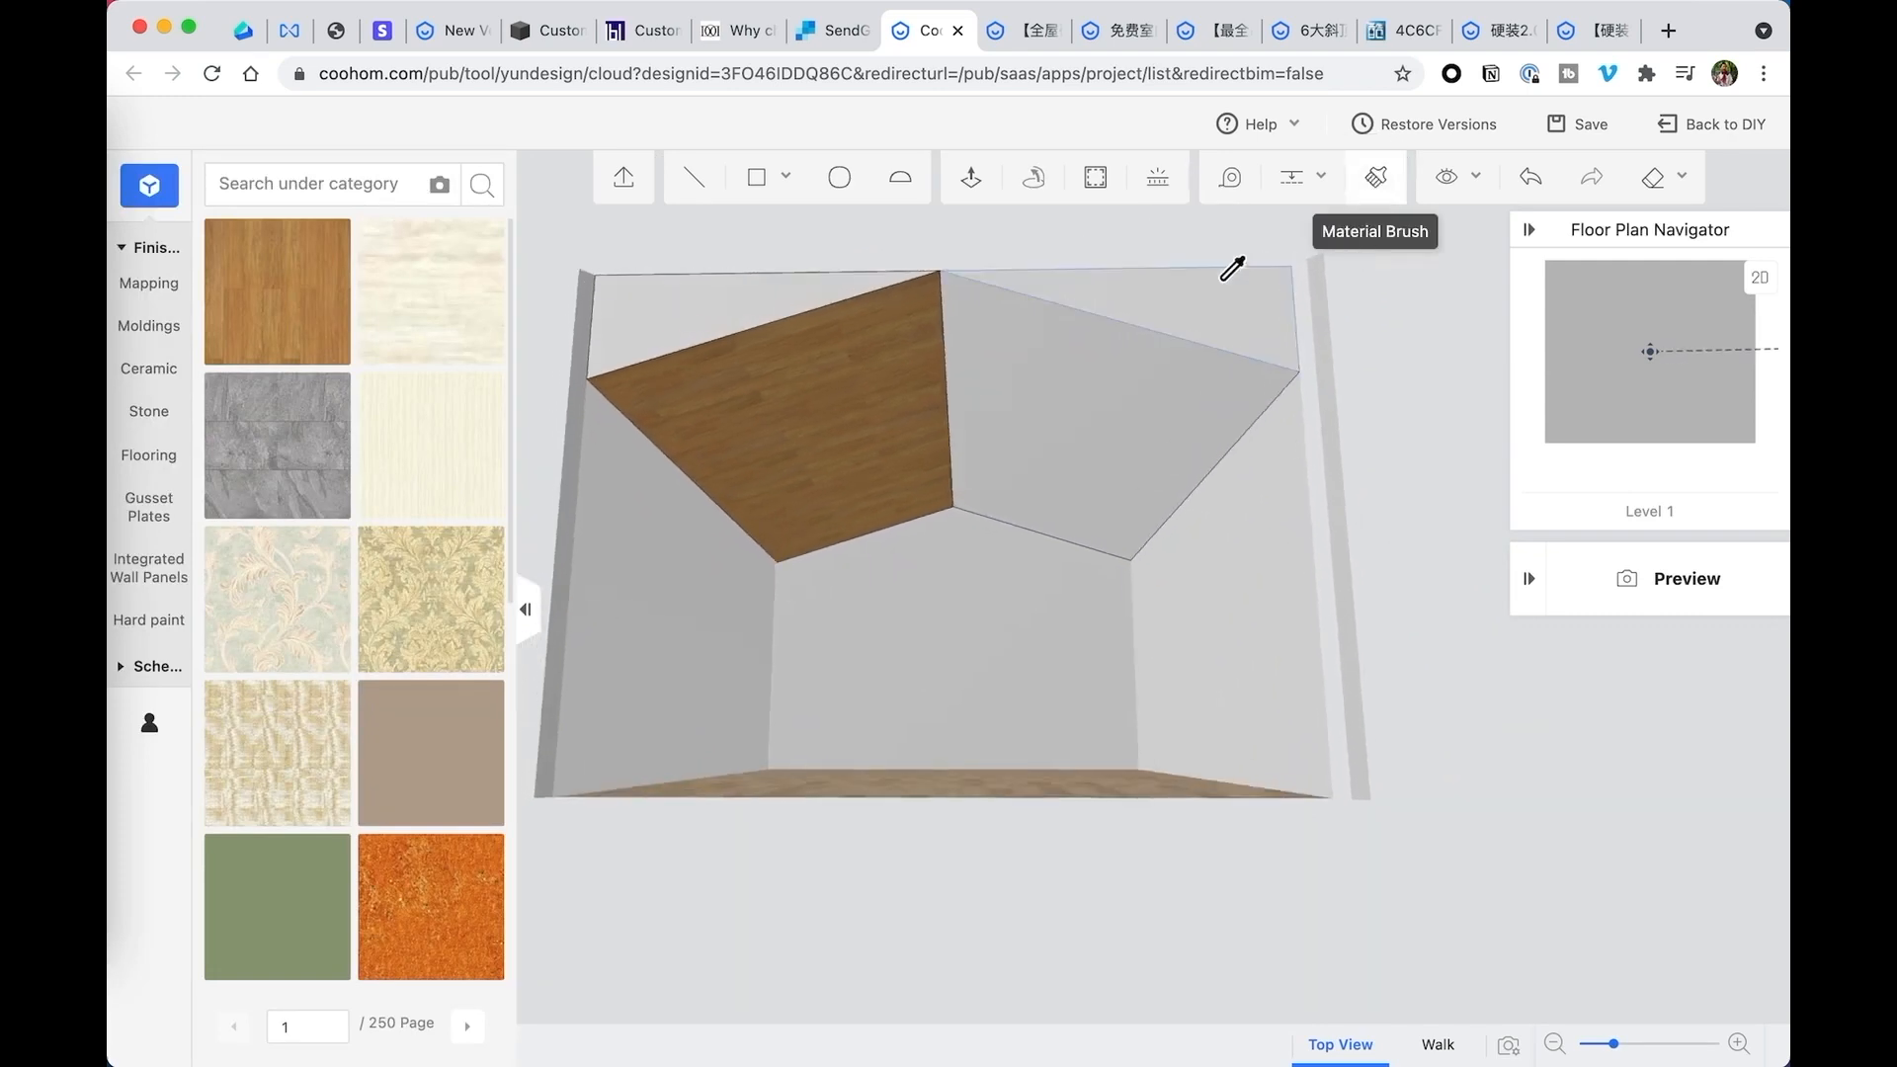
left_click(830, 380)
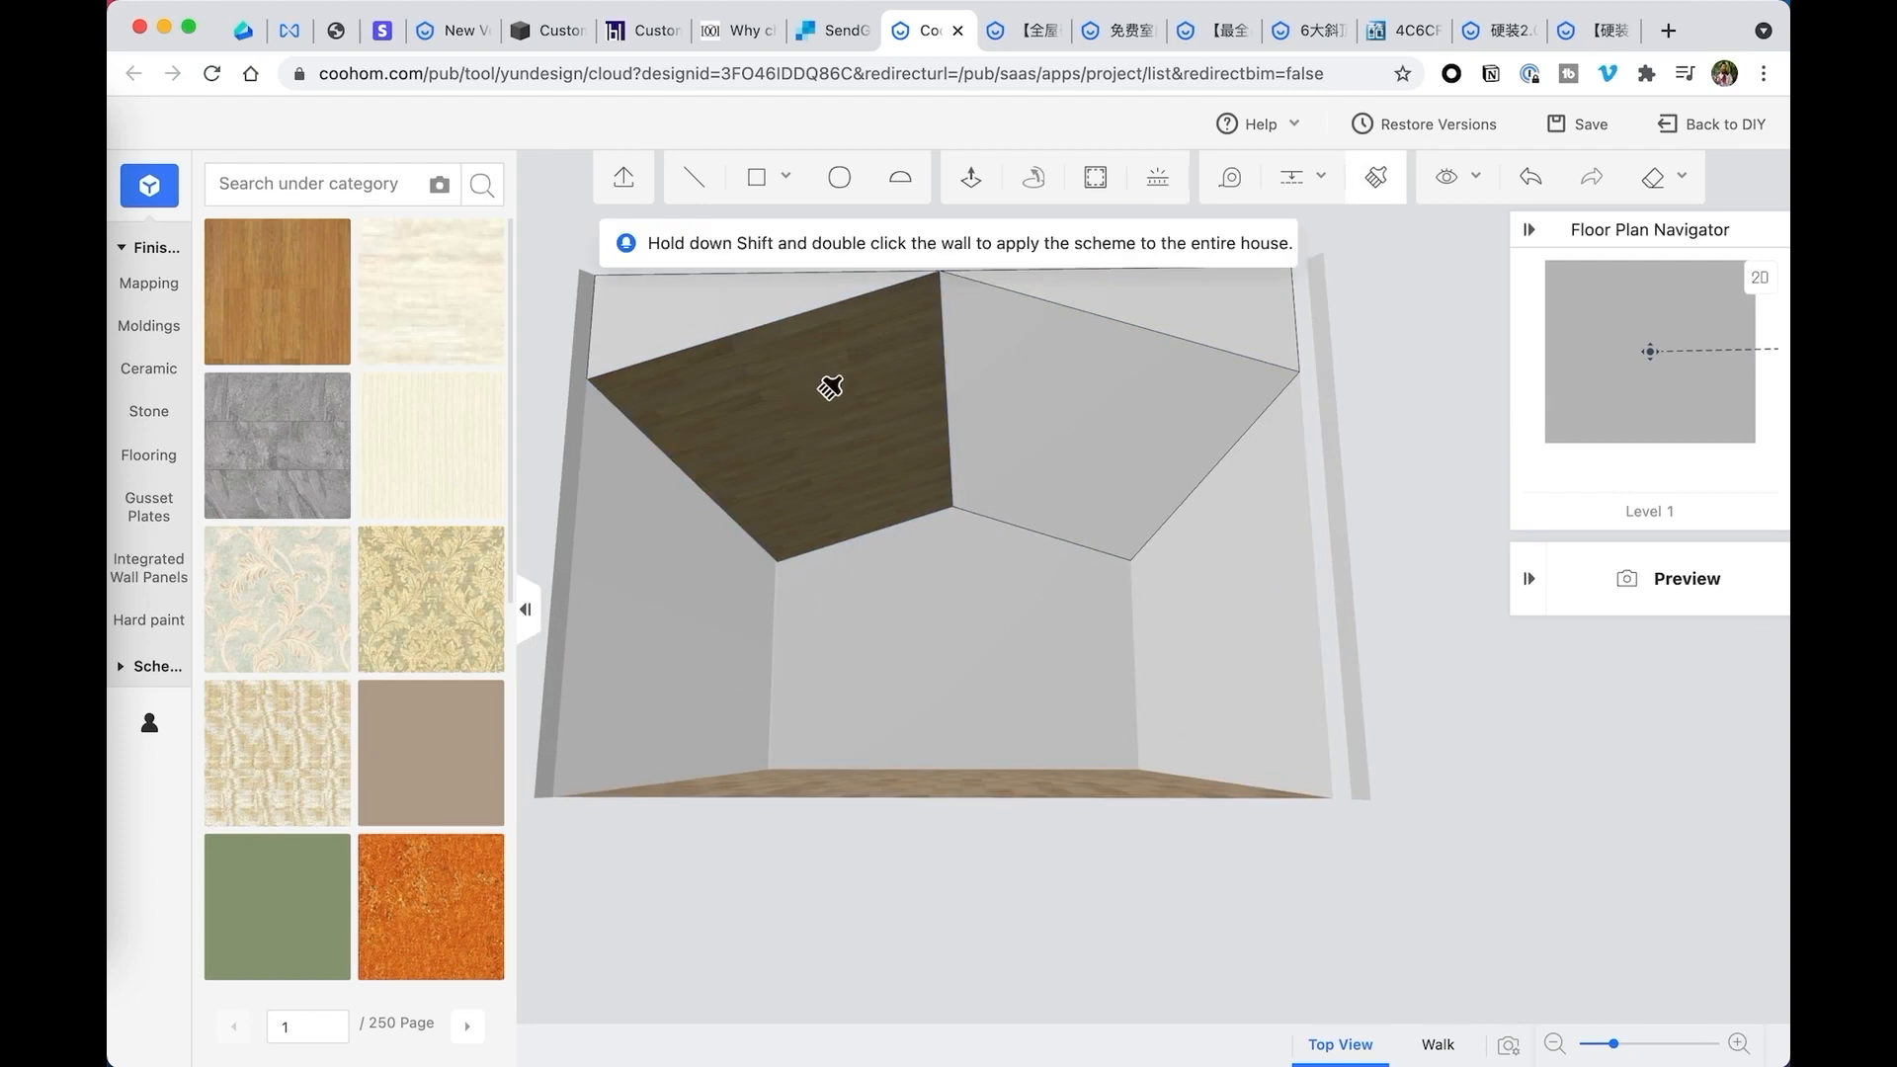
left_click(1024, 405)
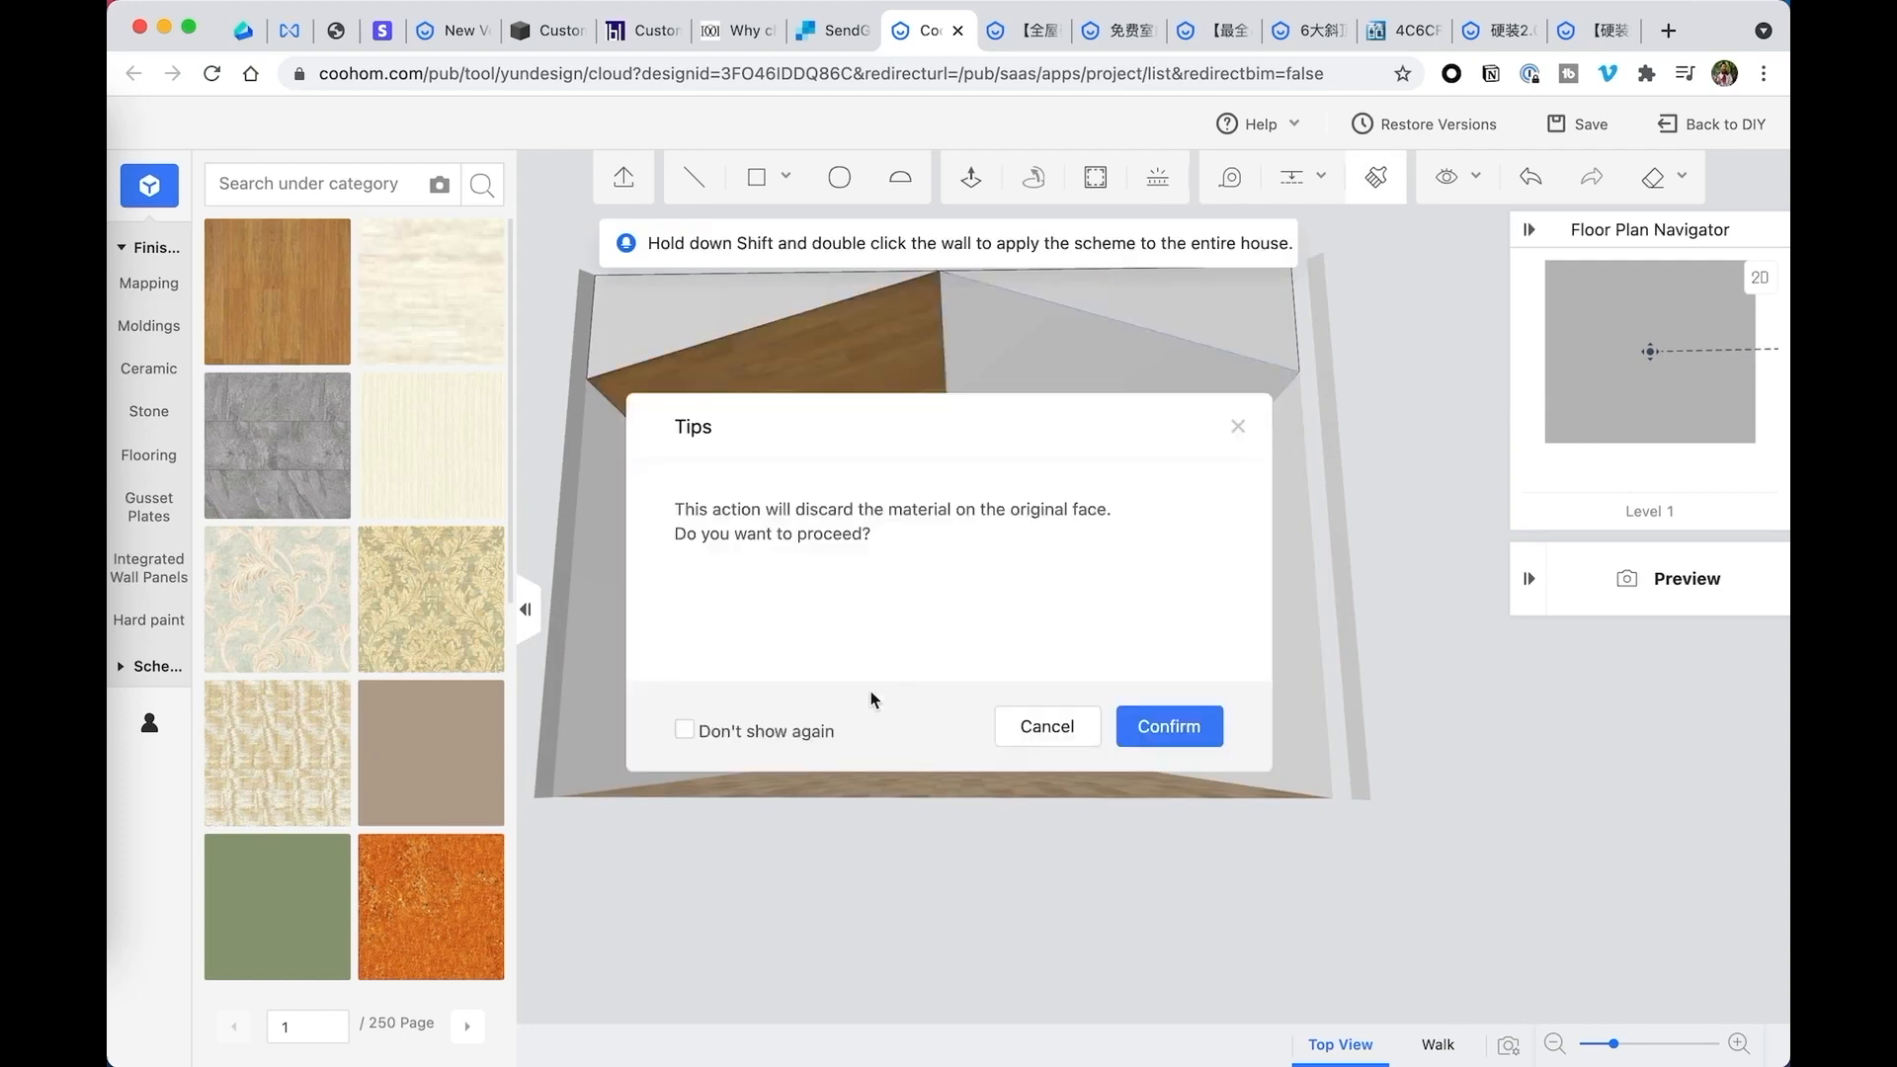
left_click(1169, 726)
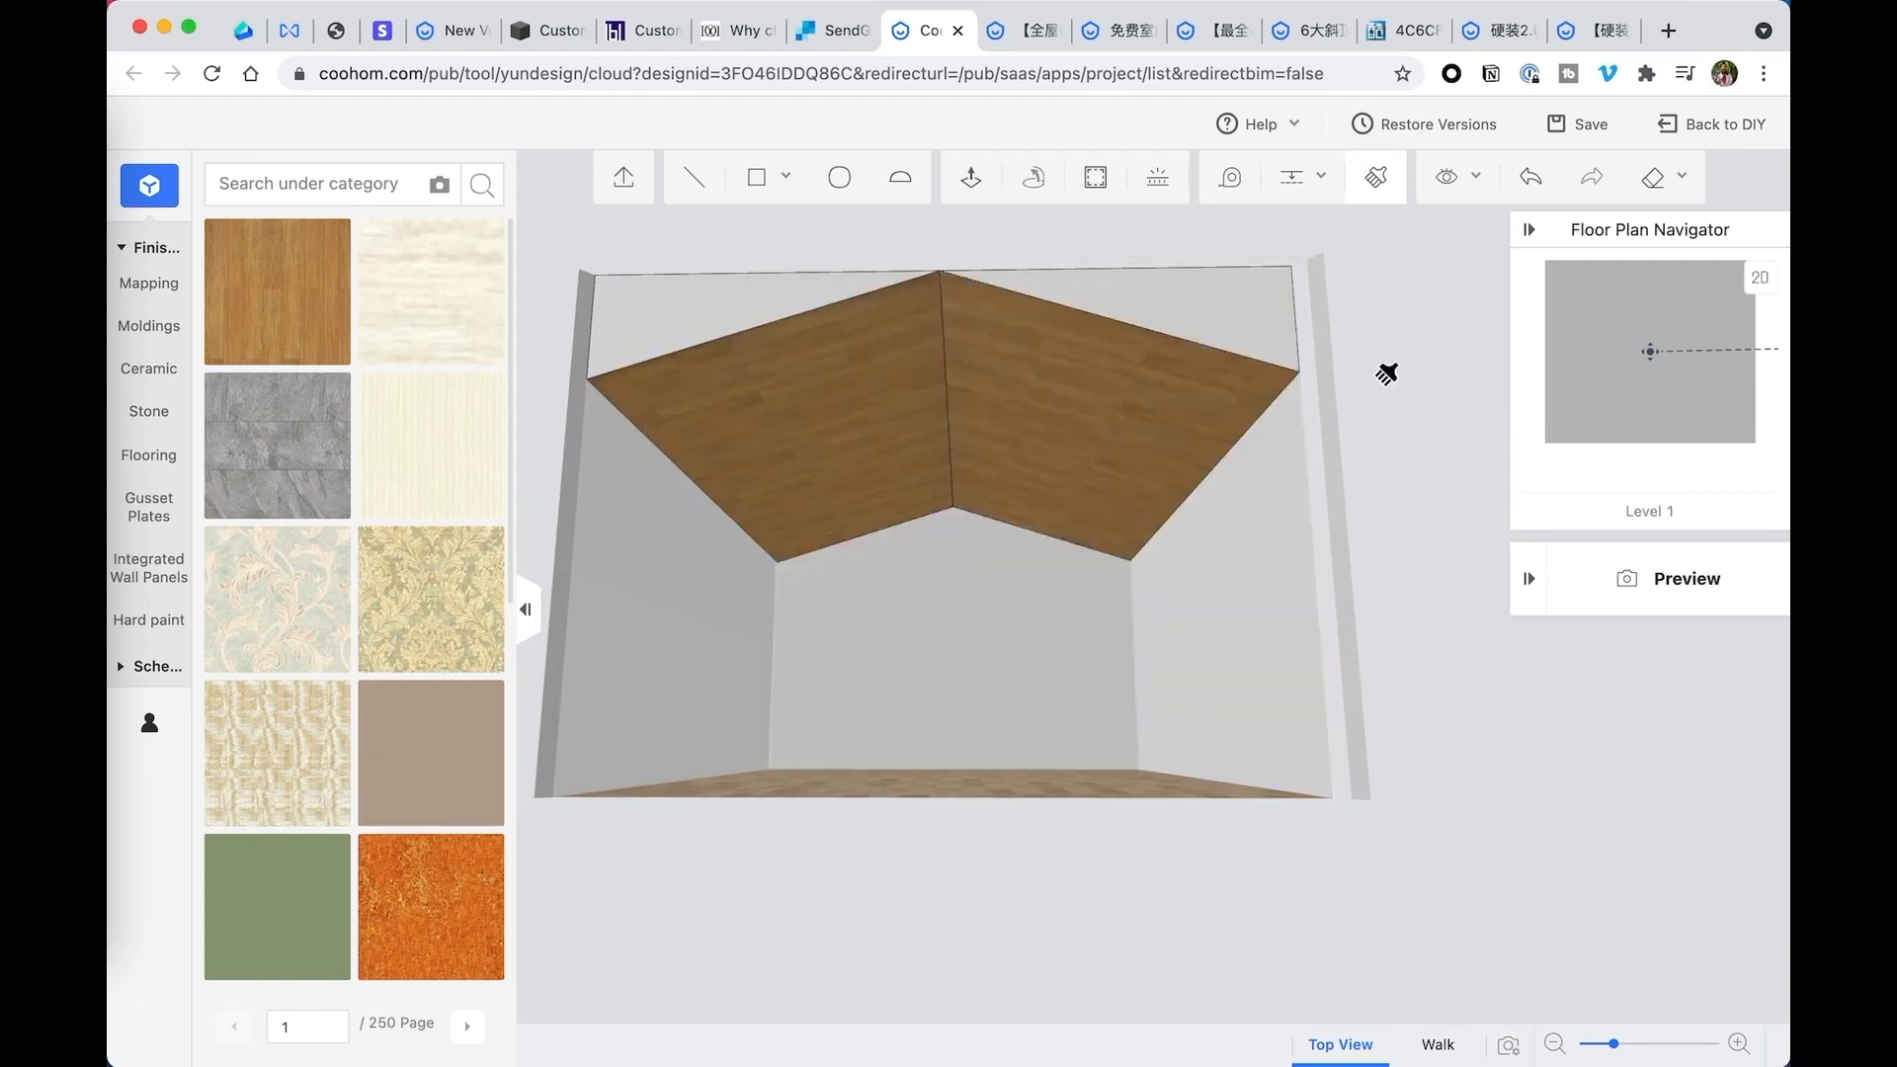
mouse_move(1389, 395)
left_mouse_down()
mouse_move(1402, 412)
mouse_move(1414, 373)
mouse_move(1372, 415)
mouse_move(1389, 417)
left_mouse_up()
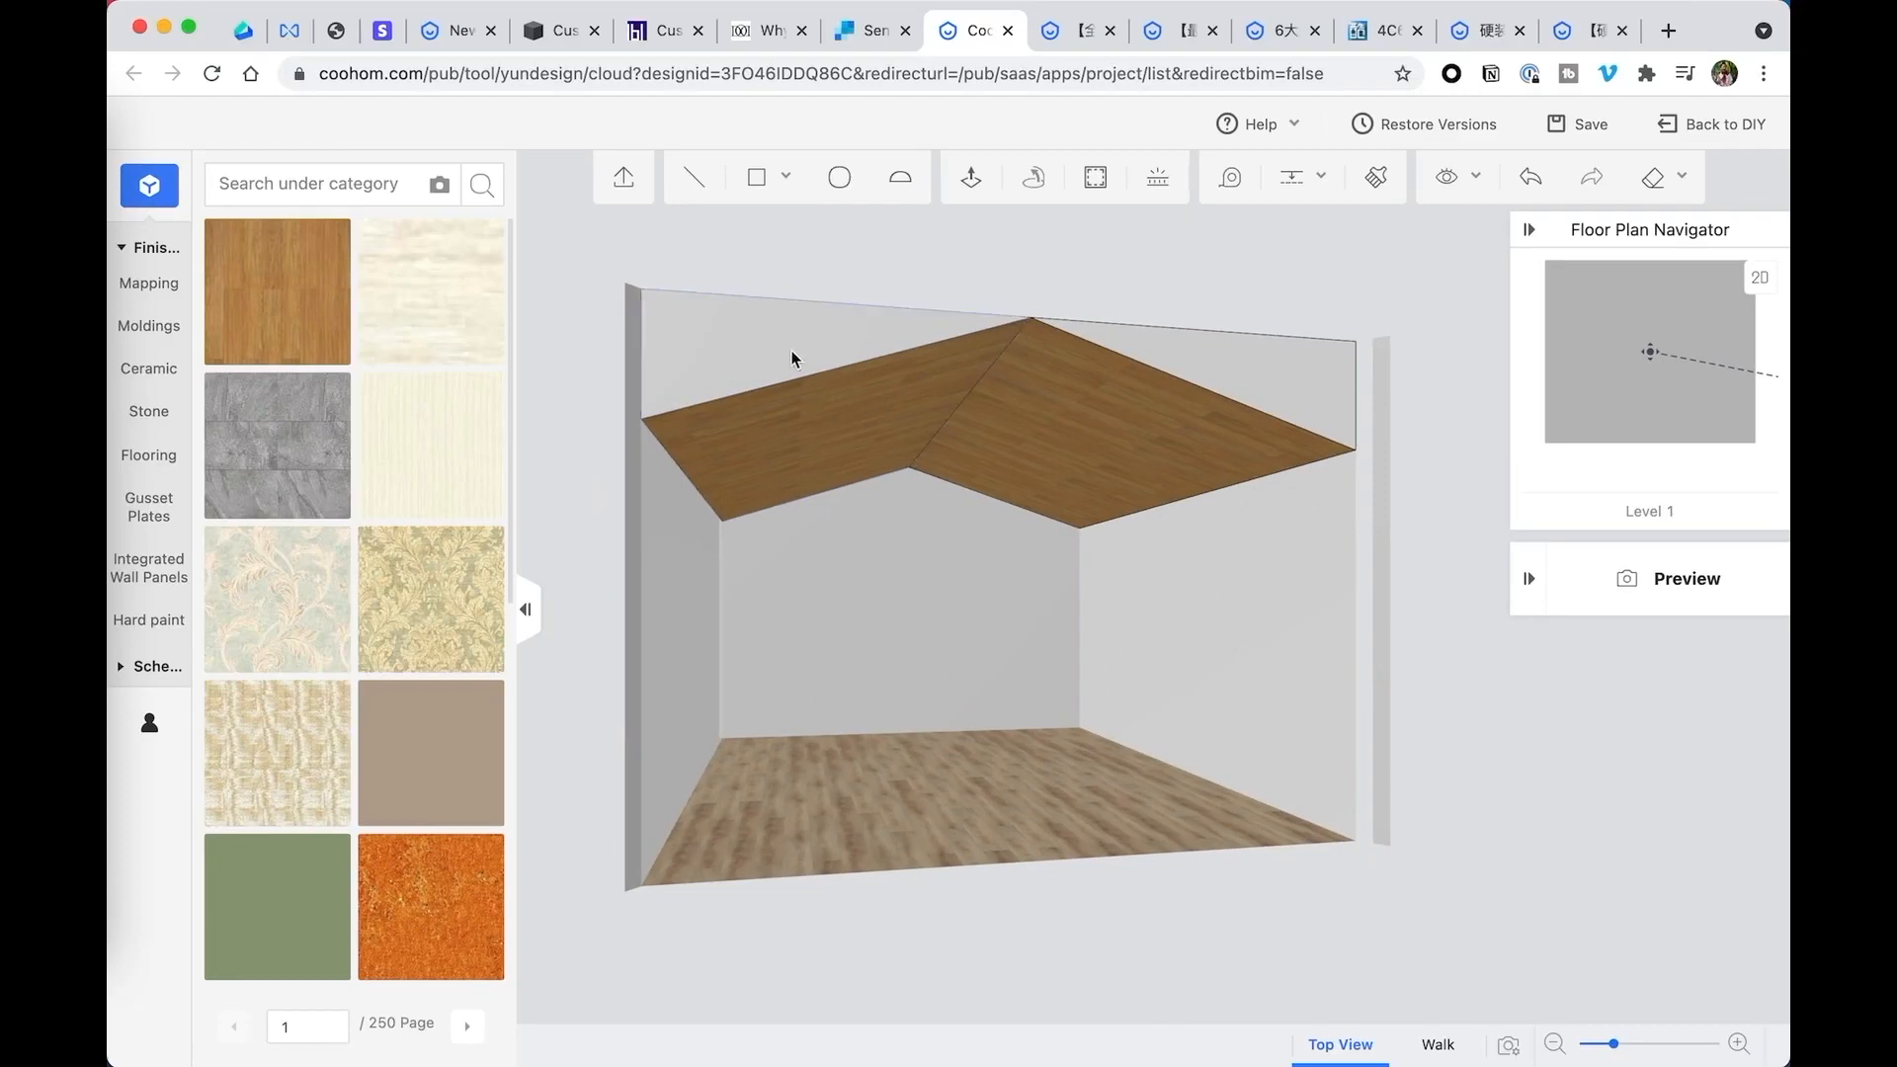
- Select the entire sloped ceiling model and delete it from the room
left_click(793, 359)
left_click_drag(1418, 521, 1410, 478)
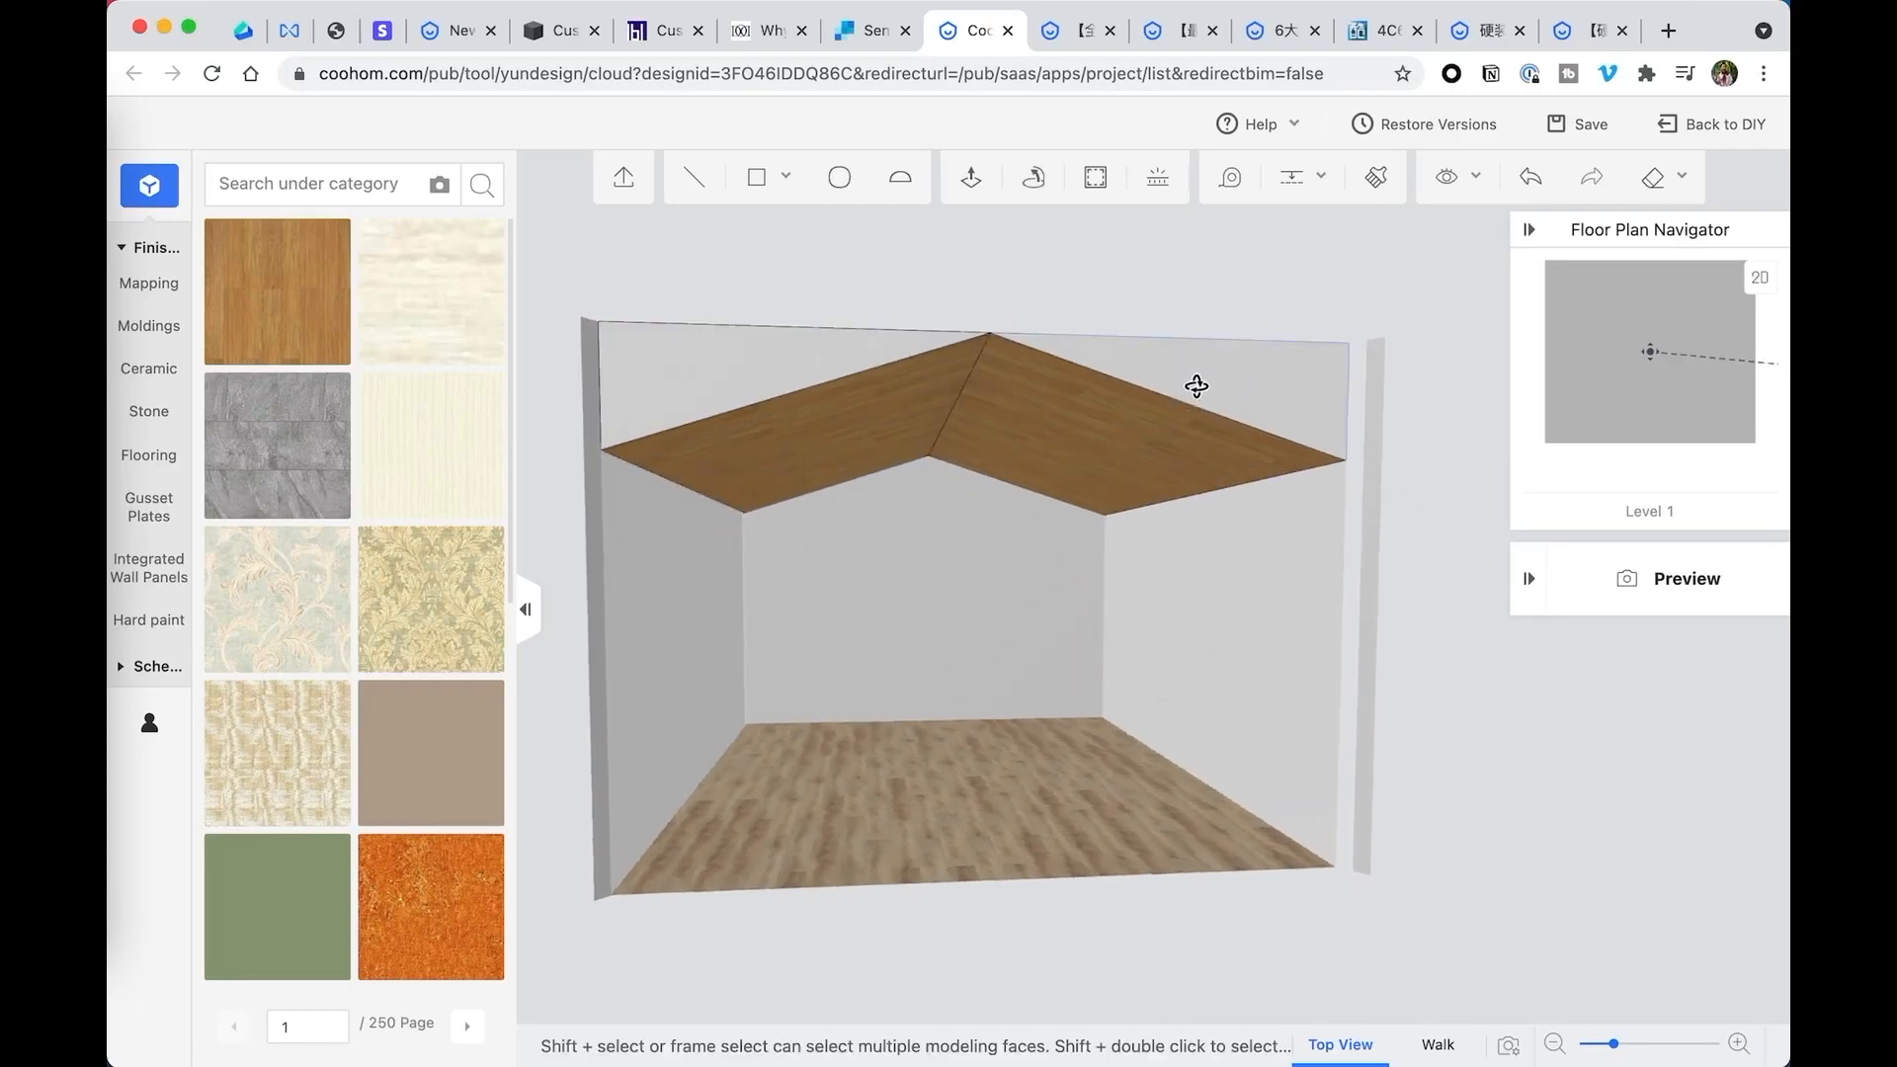
mouse_move(1414, 517)
left_mouse_down()
mouse_move(1372, 488)
mouse_move(1393, 515)
left_mouse_up()
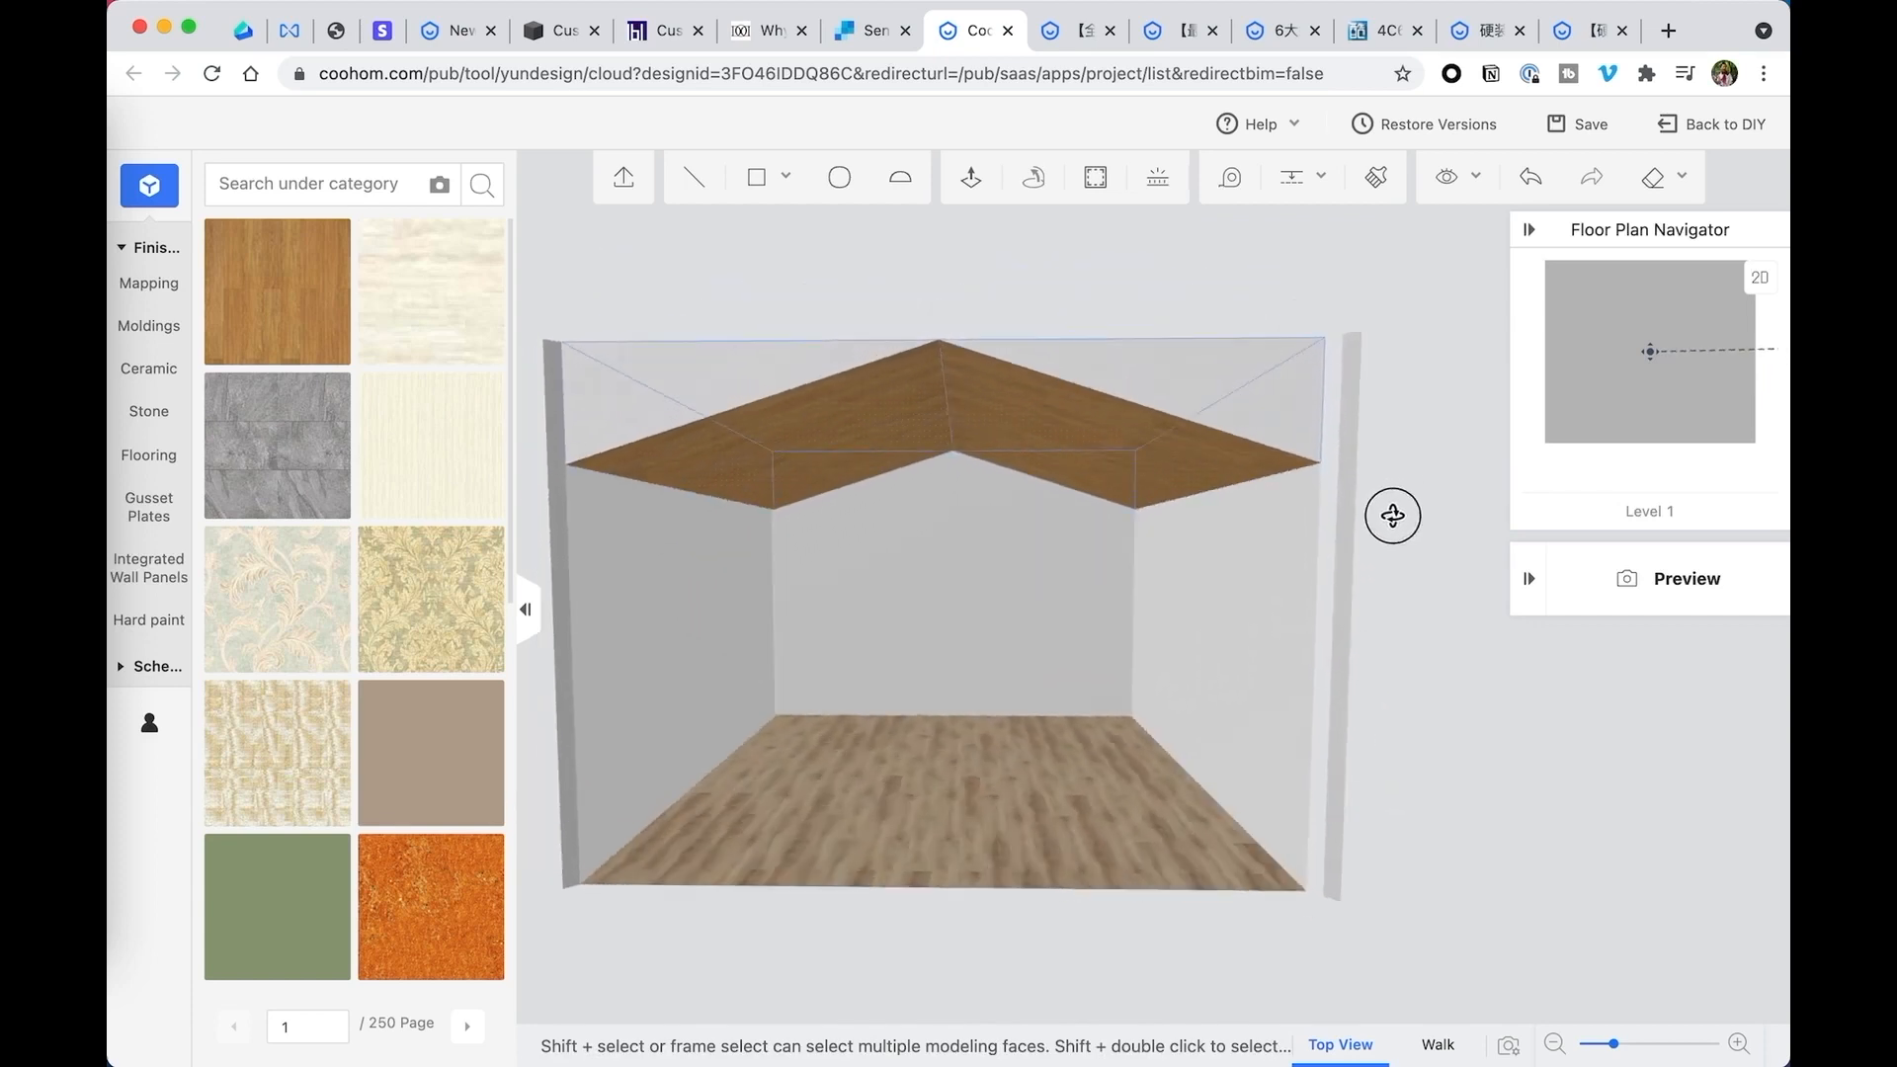
left_click_drag(940, 285, 999, 322)
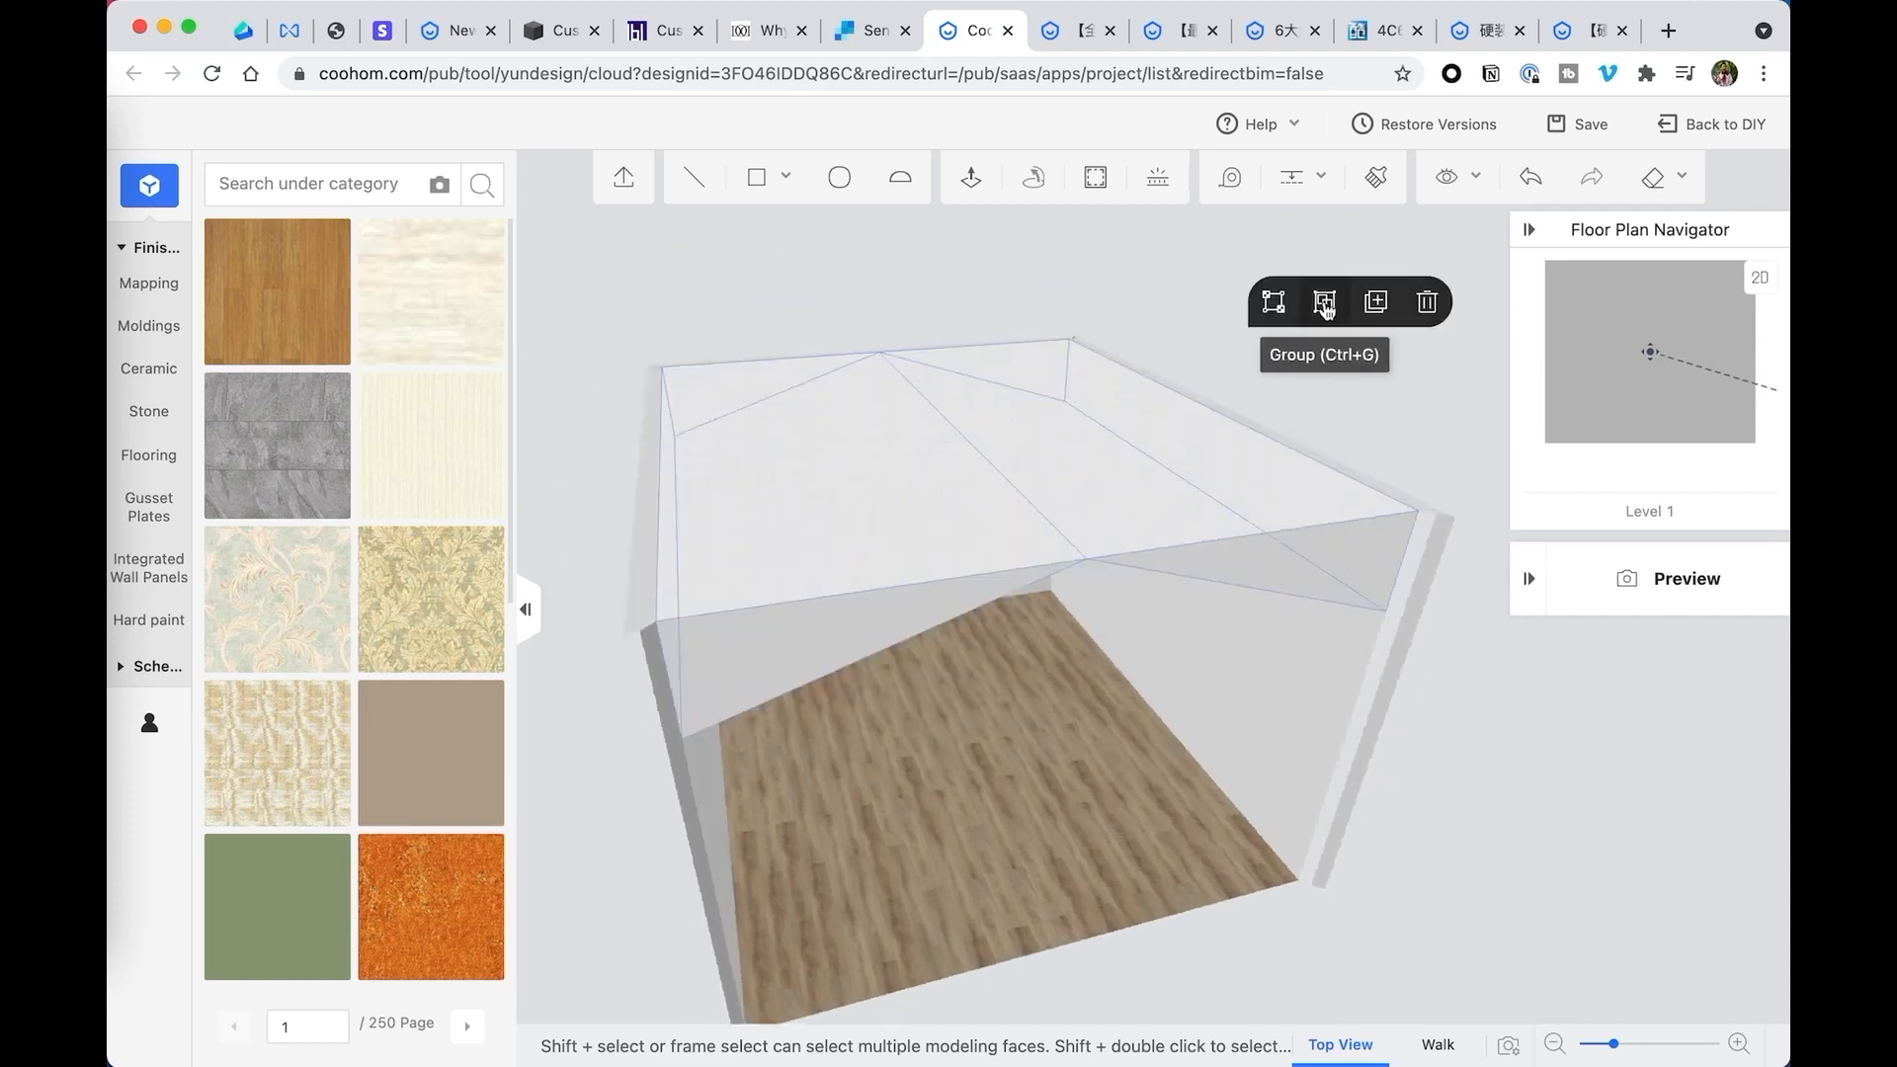
left_click(1427, 301)
left_click_drag(1271, 399, 1242, 368)
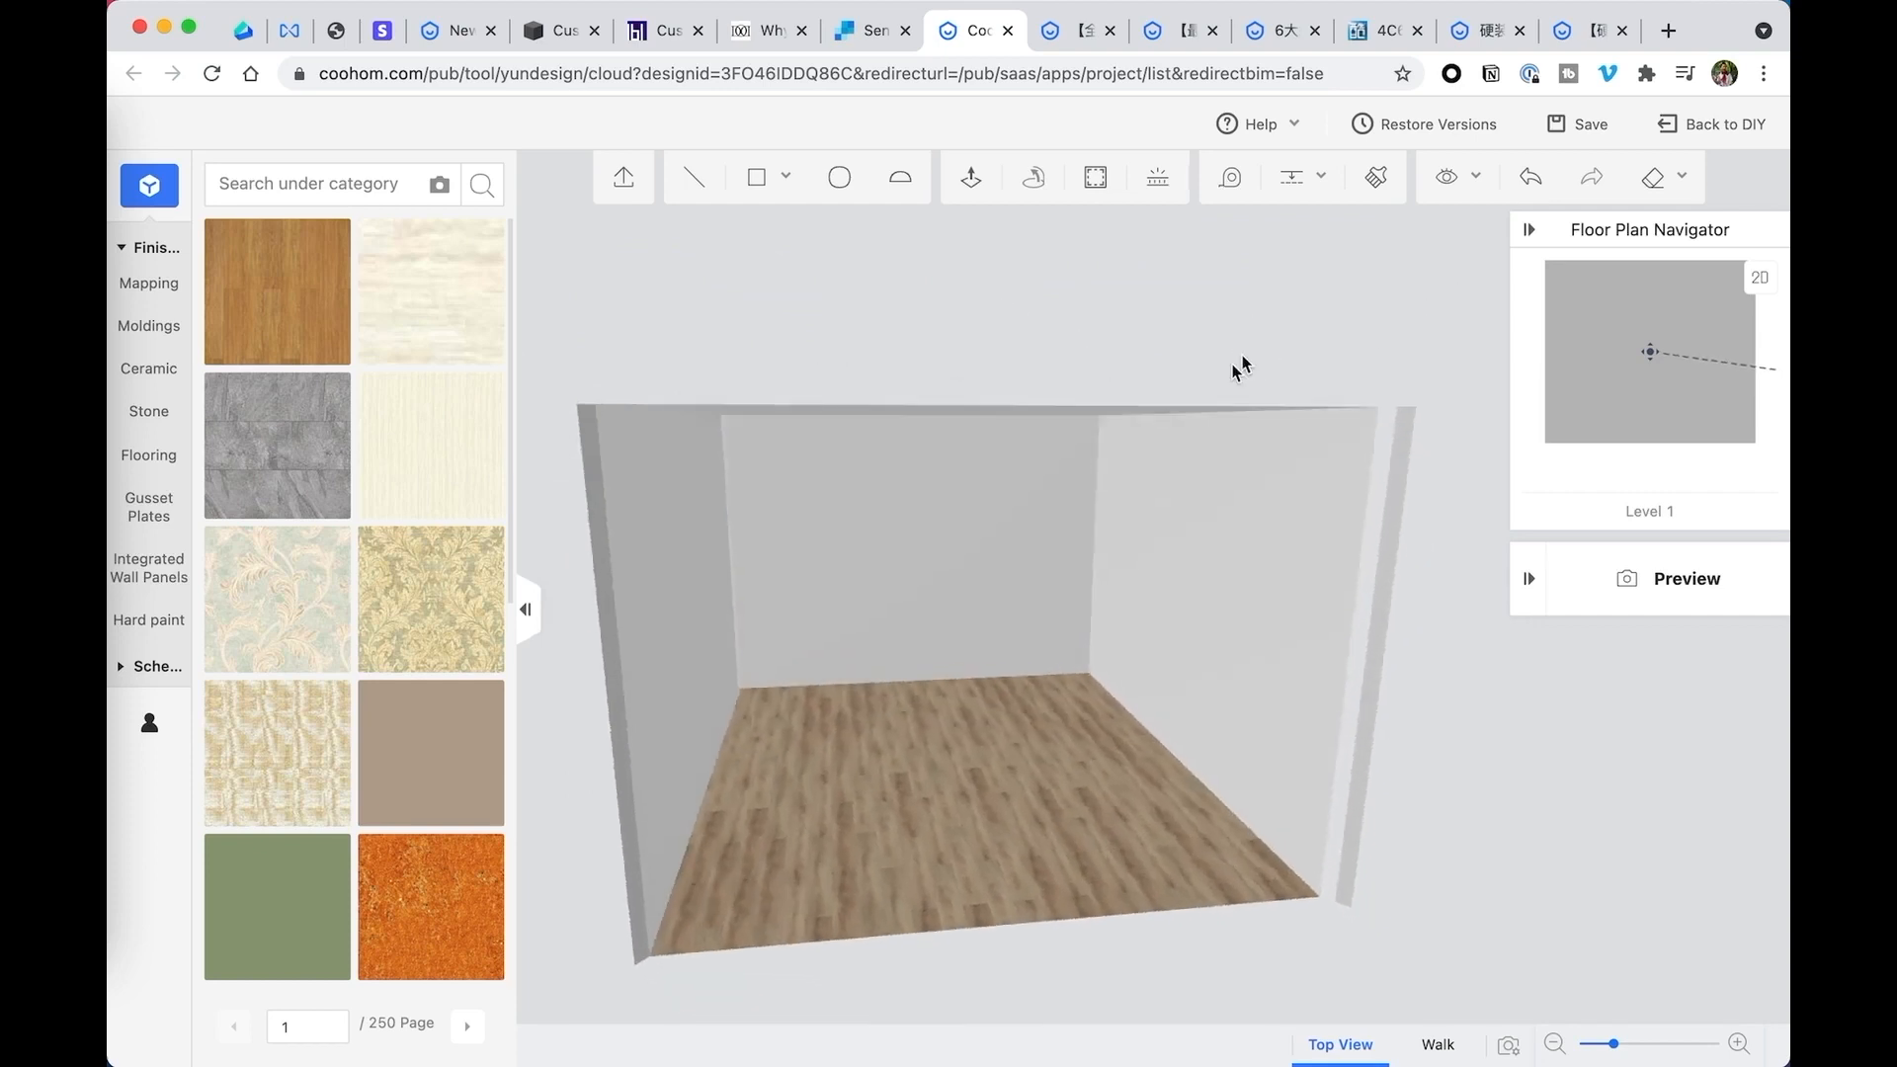
- Draw a rectangle about 172 by 150 inches covering the whole flat ceiling, from the back left corner to the front right corner
mouse_move(1368, 665)
left_mouse_down()
mouse_move(1401, 661)
mouse_move(1387, 648)
left_mouse_up()
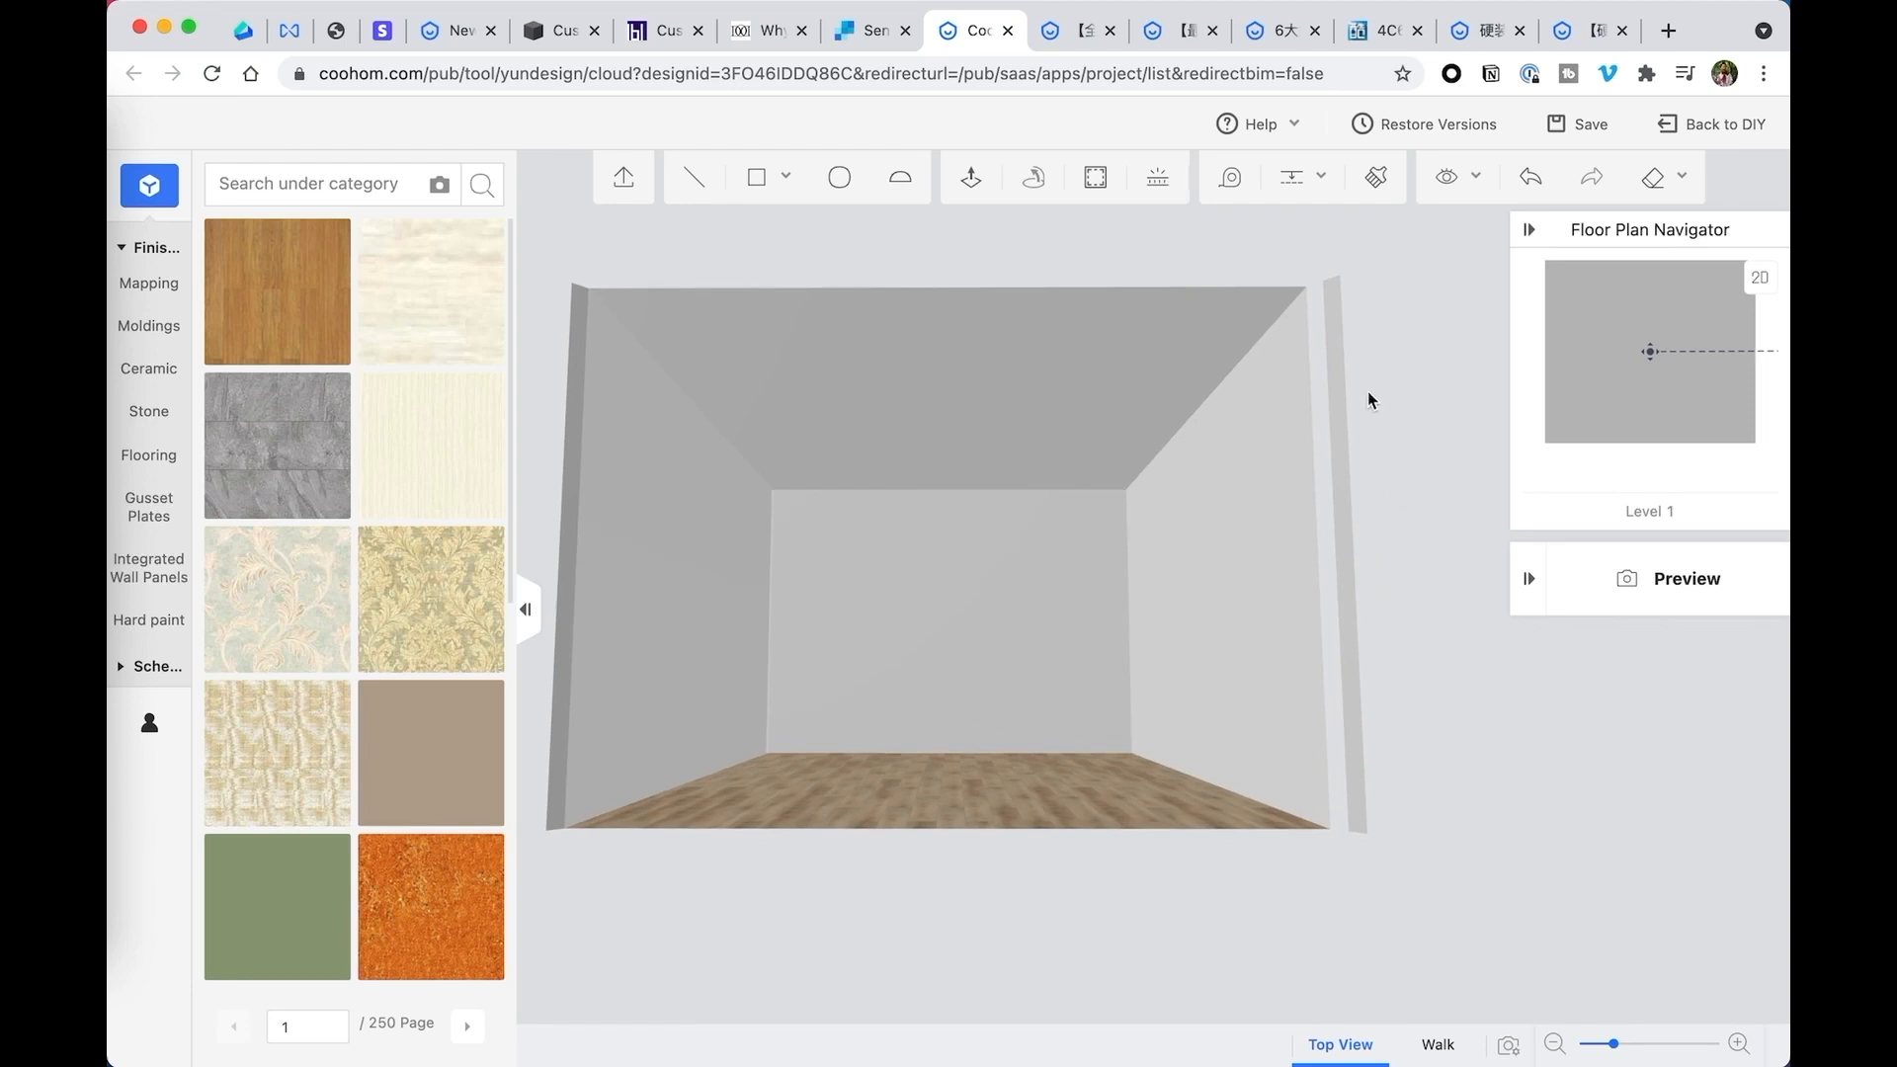
left_click_drag(809, 246, 820, 249)
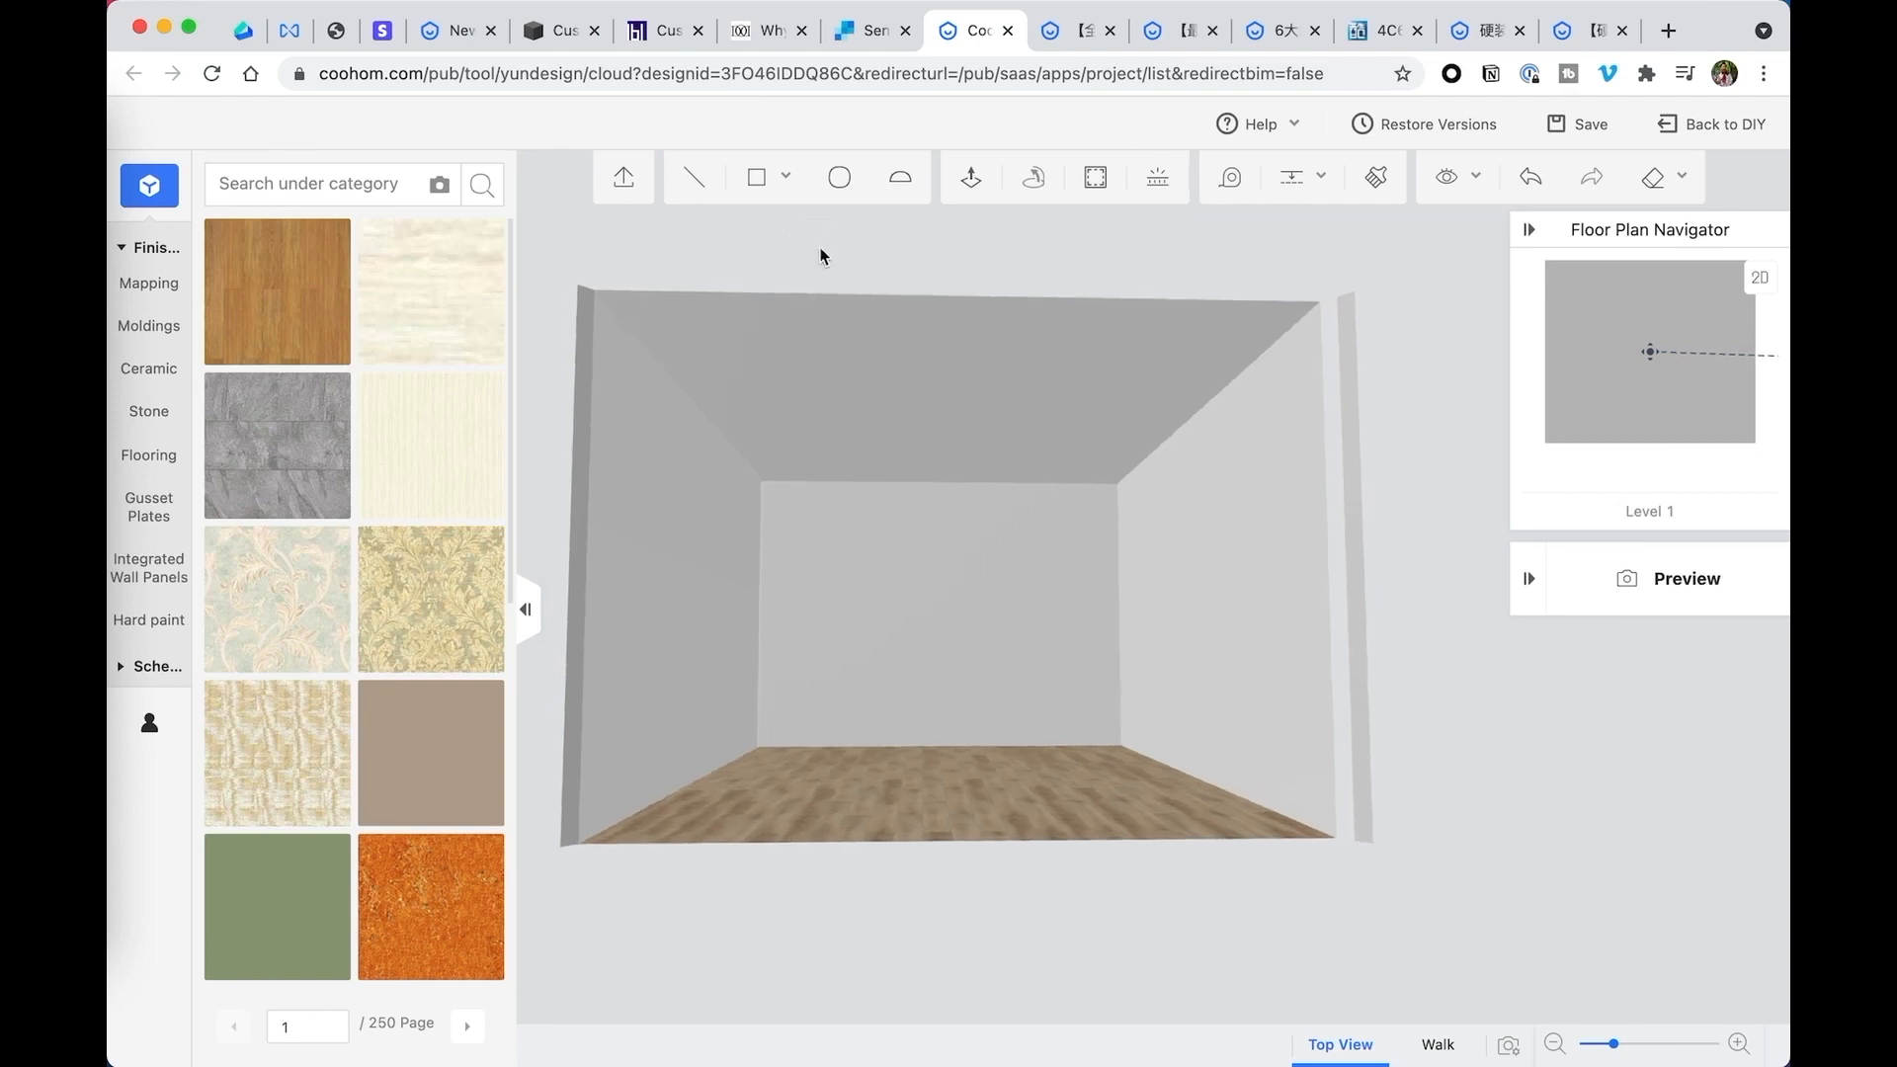
mouse_move(758, 177)
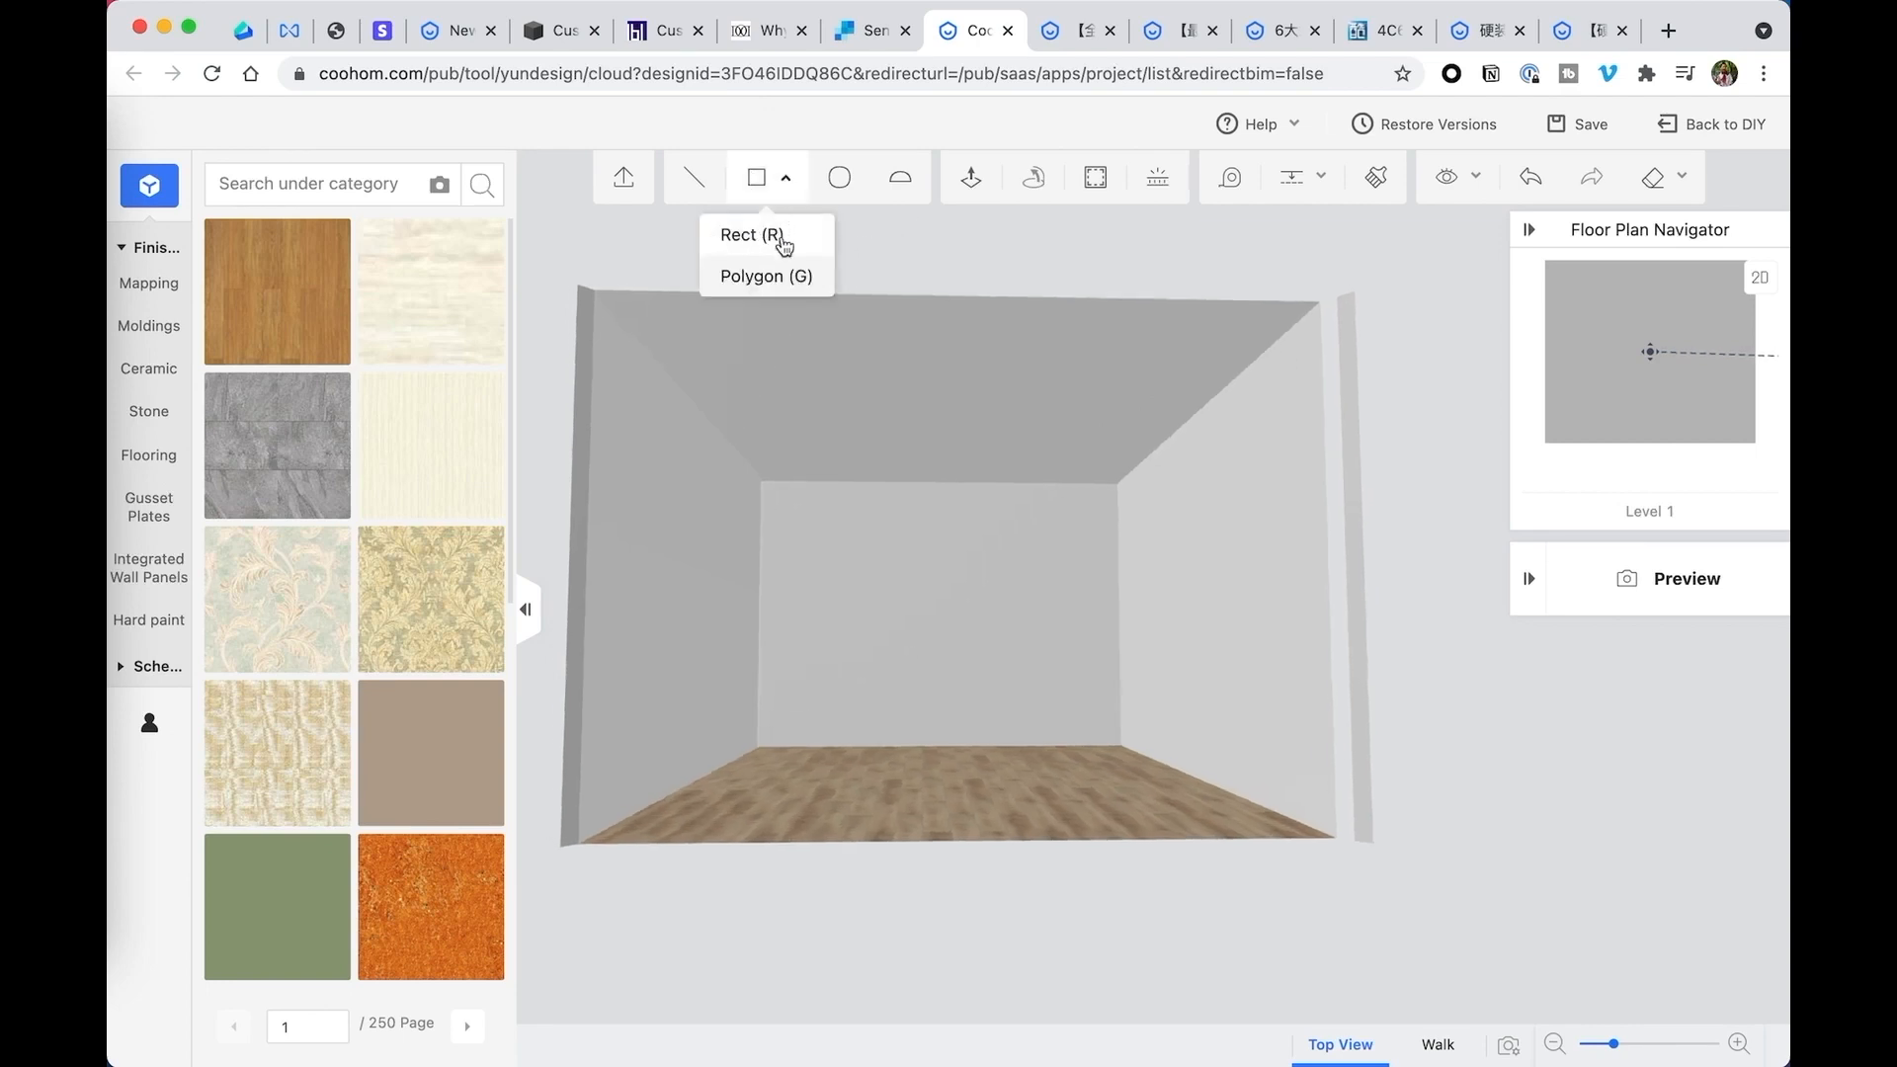
left_click(777, 242)
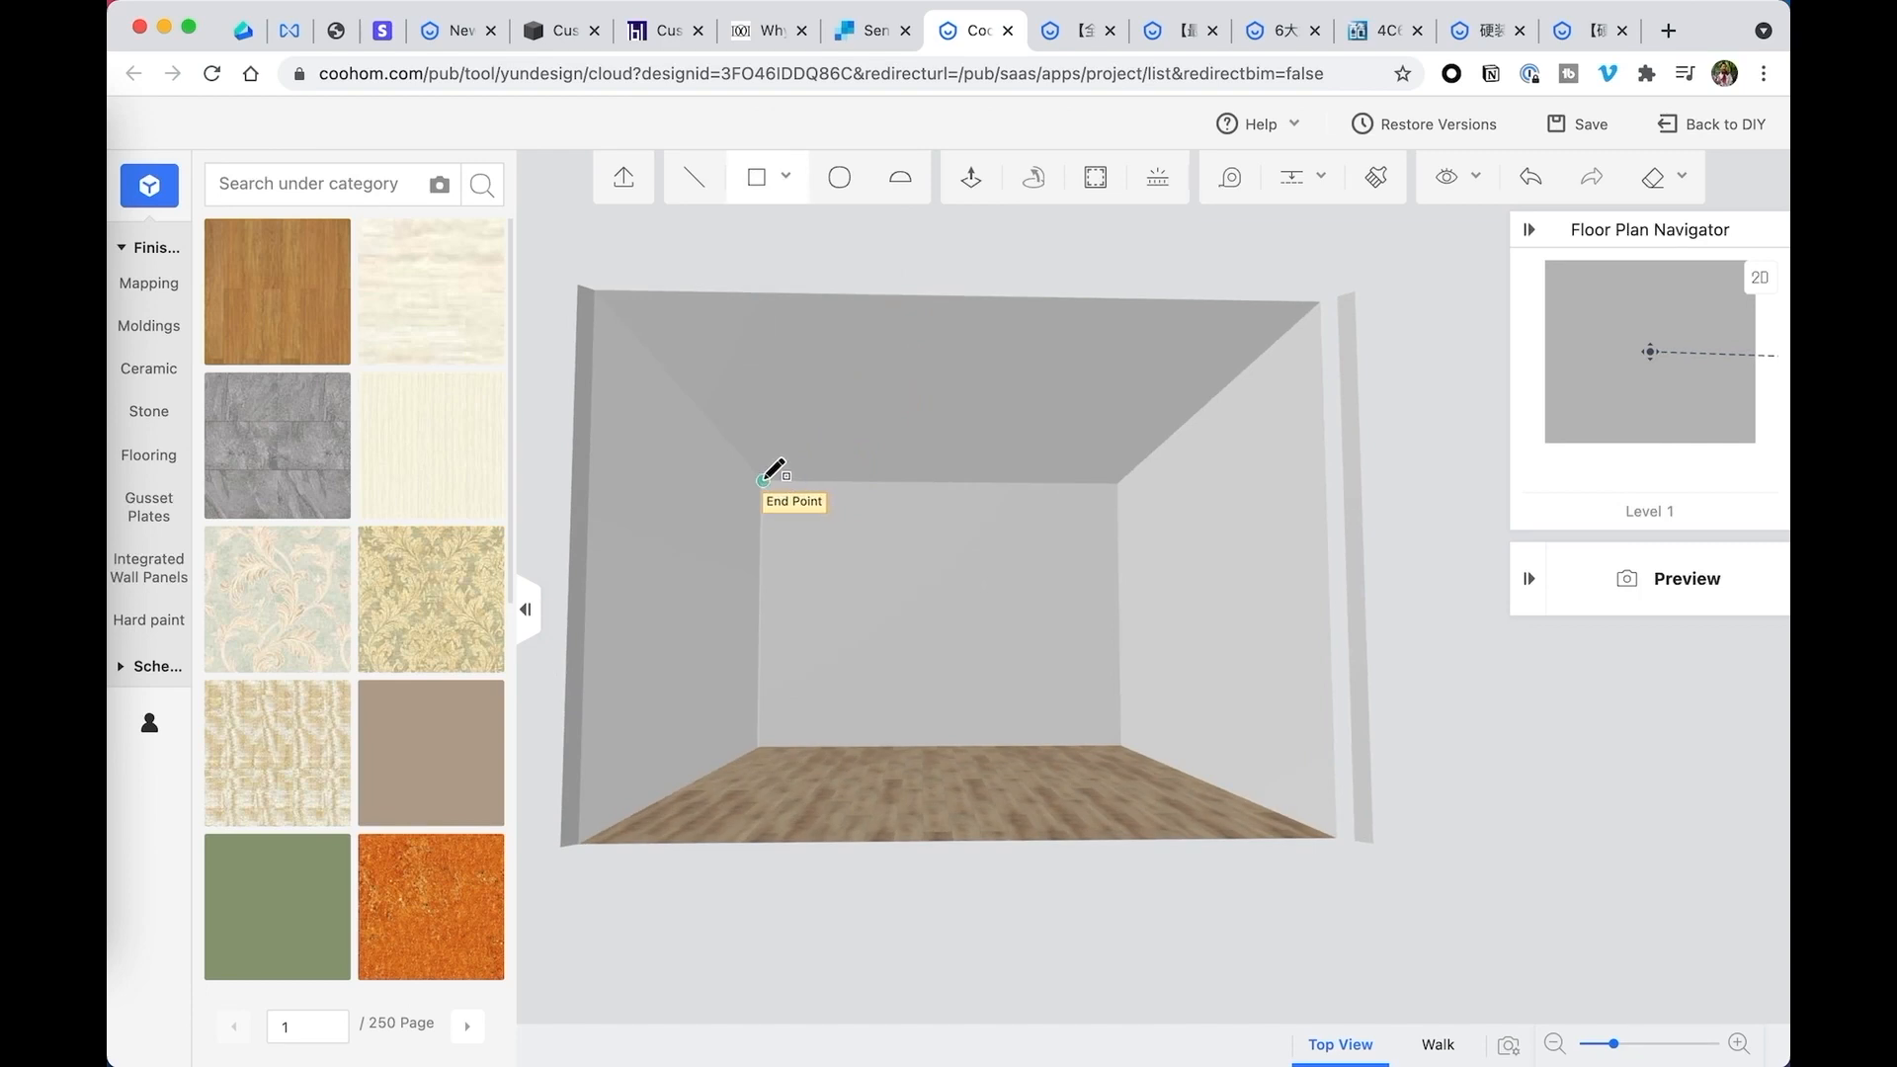
left_click(763, 482)
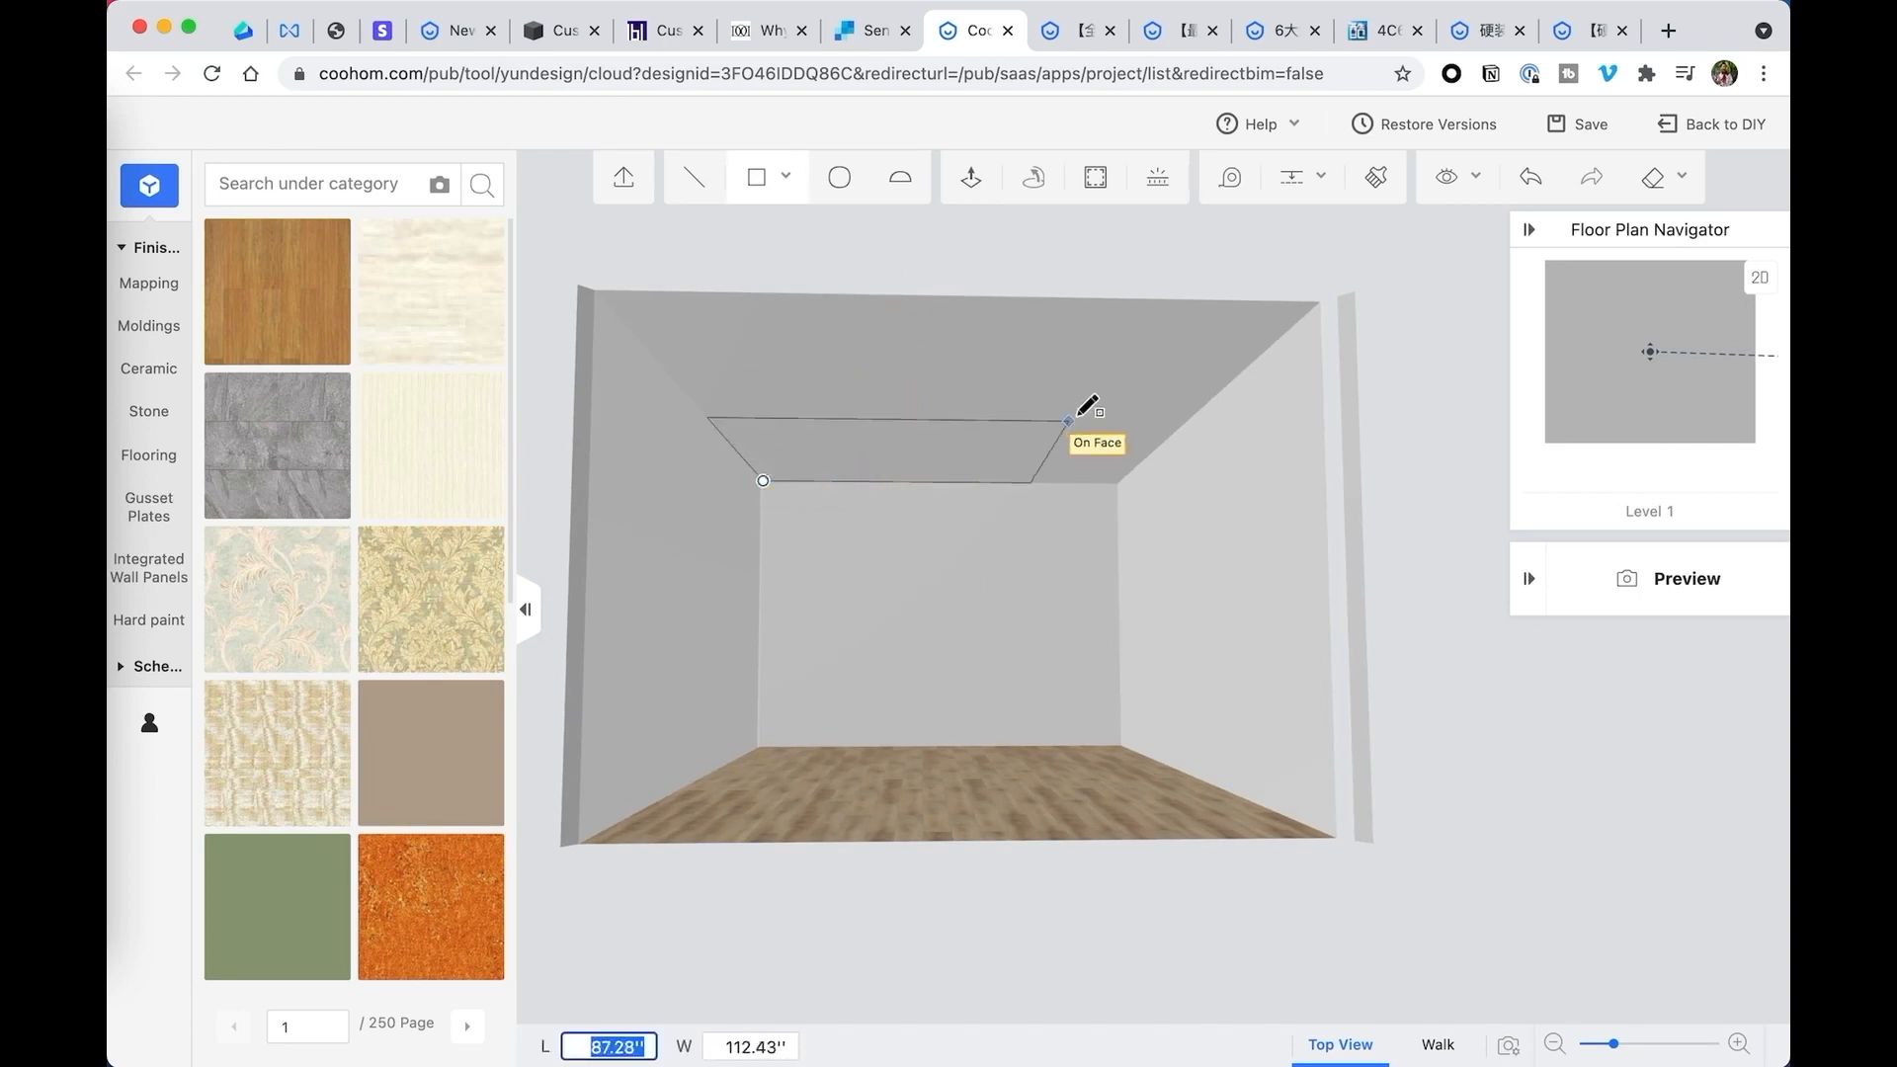
left_click(1332, 302)
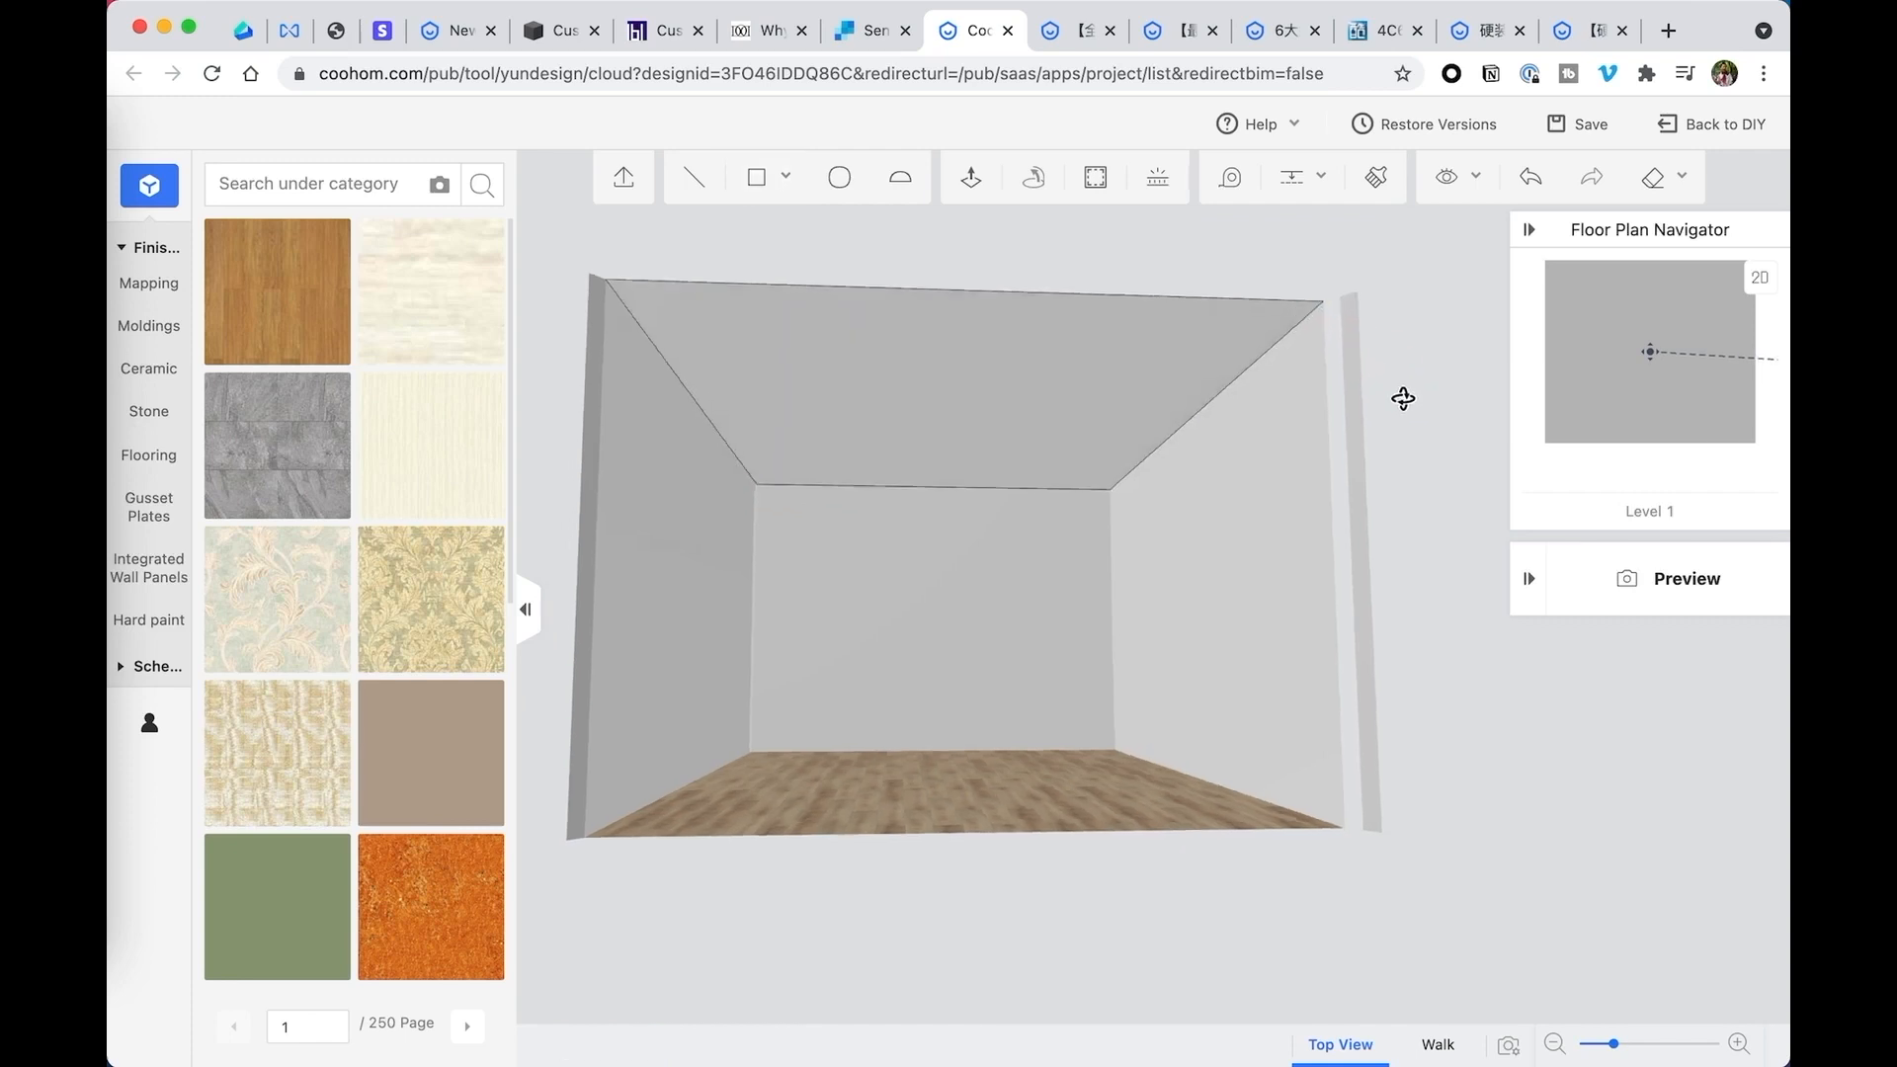
- Push/Pull the ceiling rectangle 24 inches down into the room
left_click(940, 326)
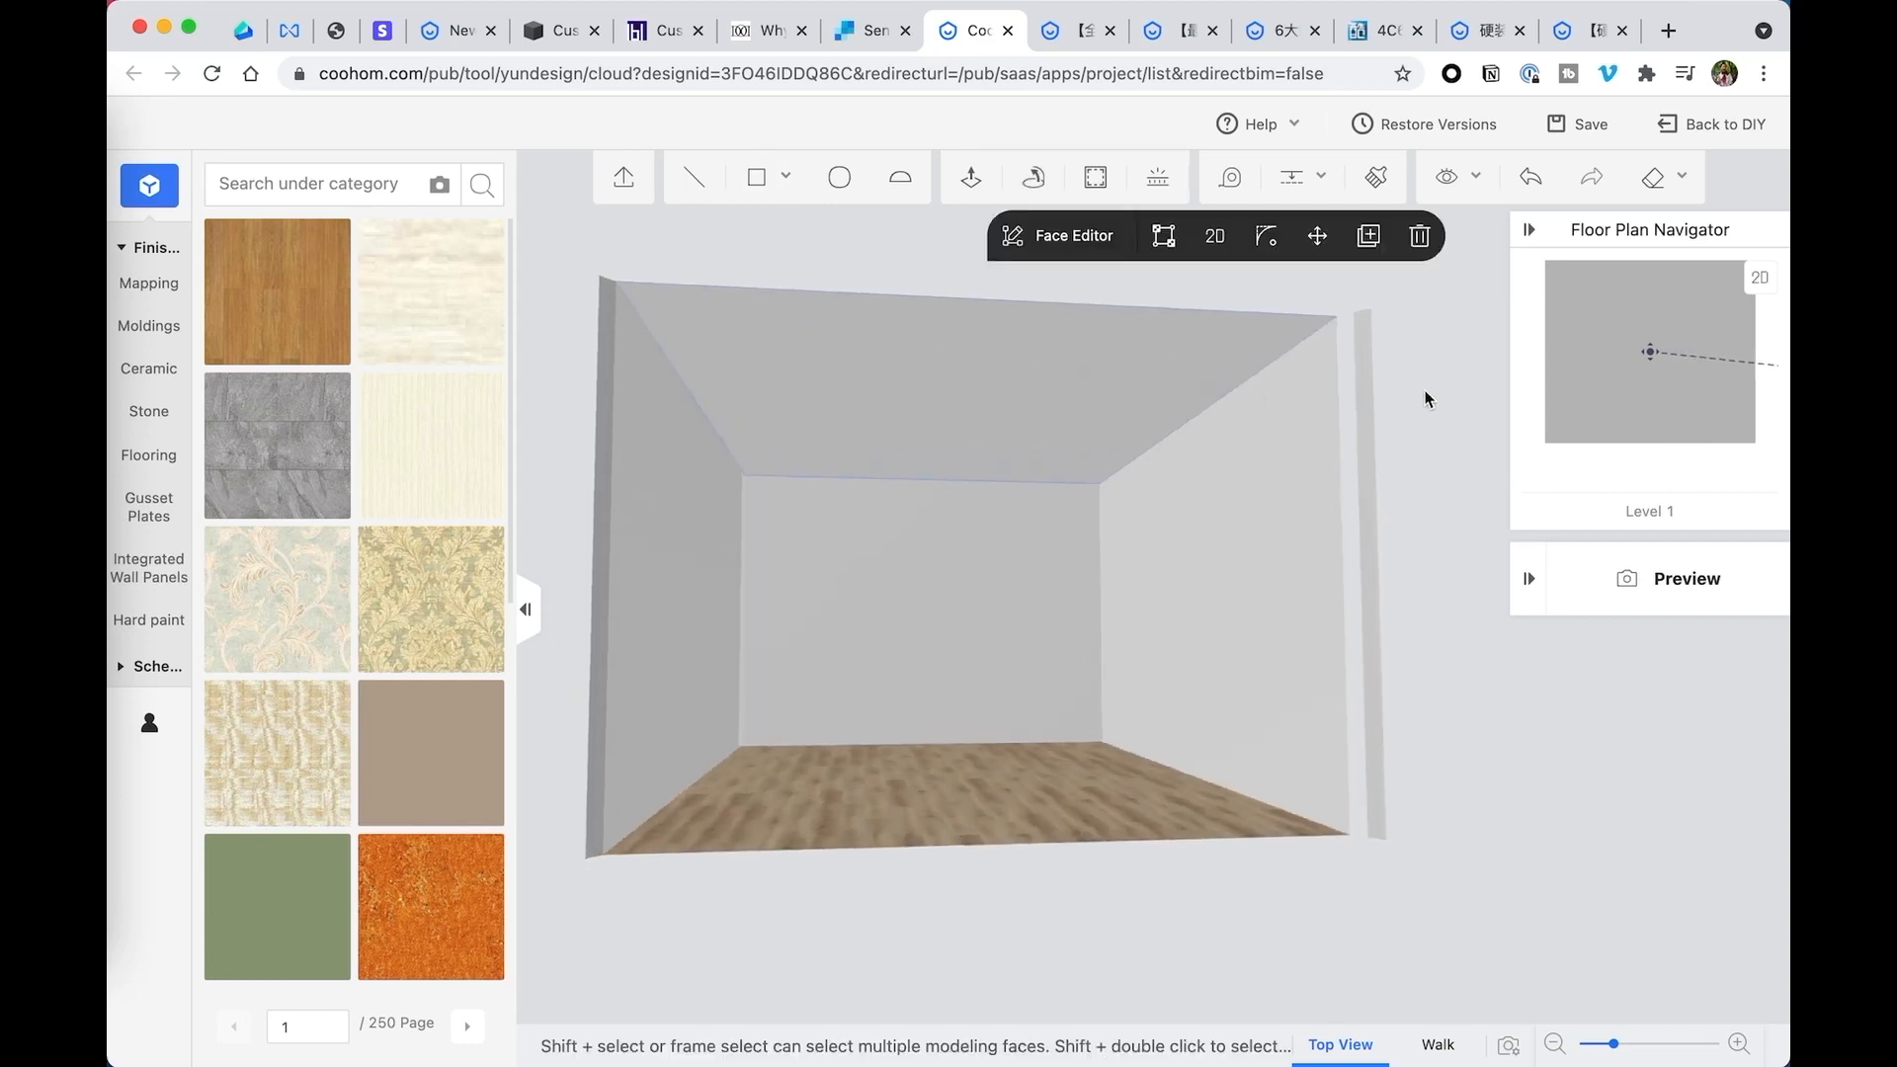
left_click(971, 177)
left_click(907, 339)
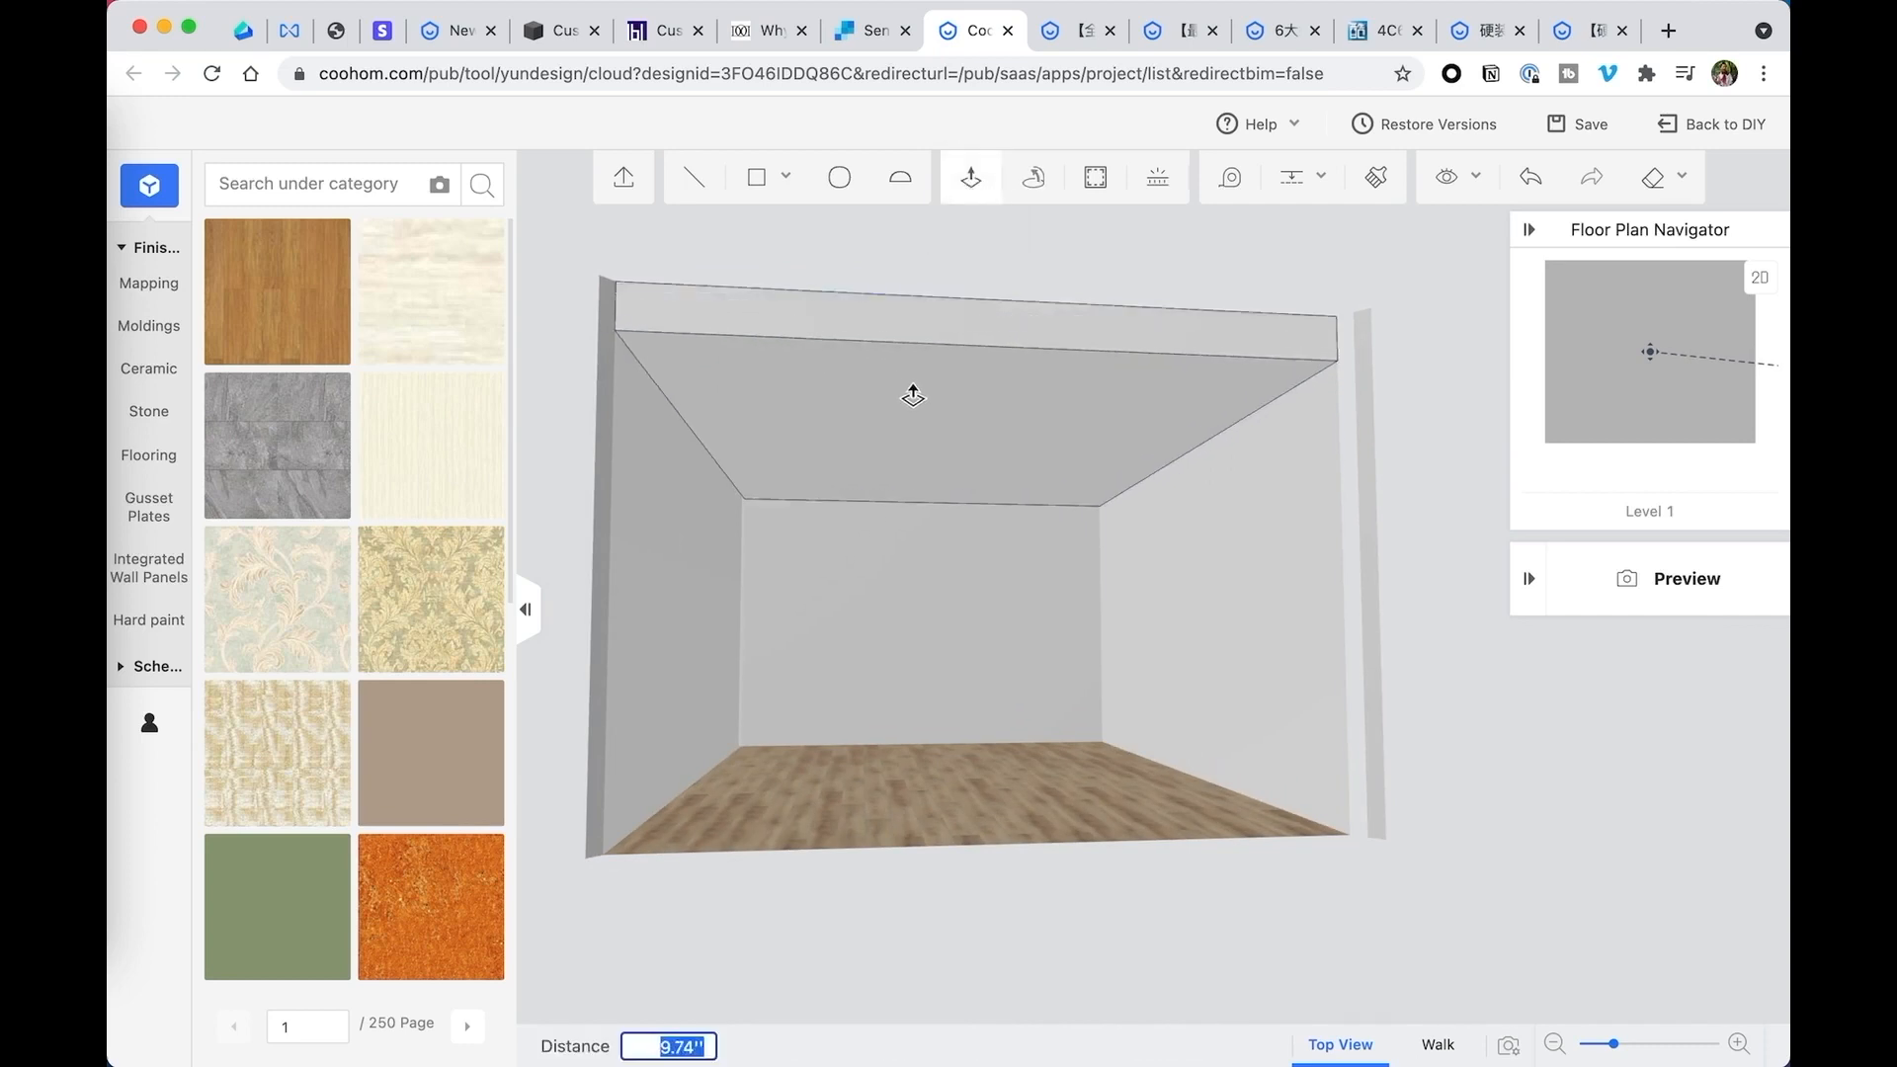
type("24")
key("Return")
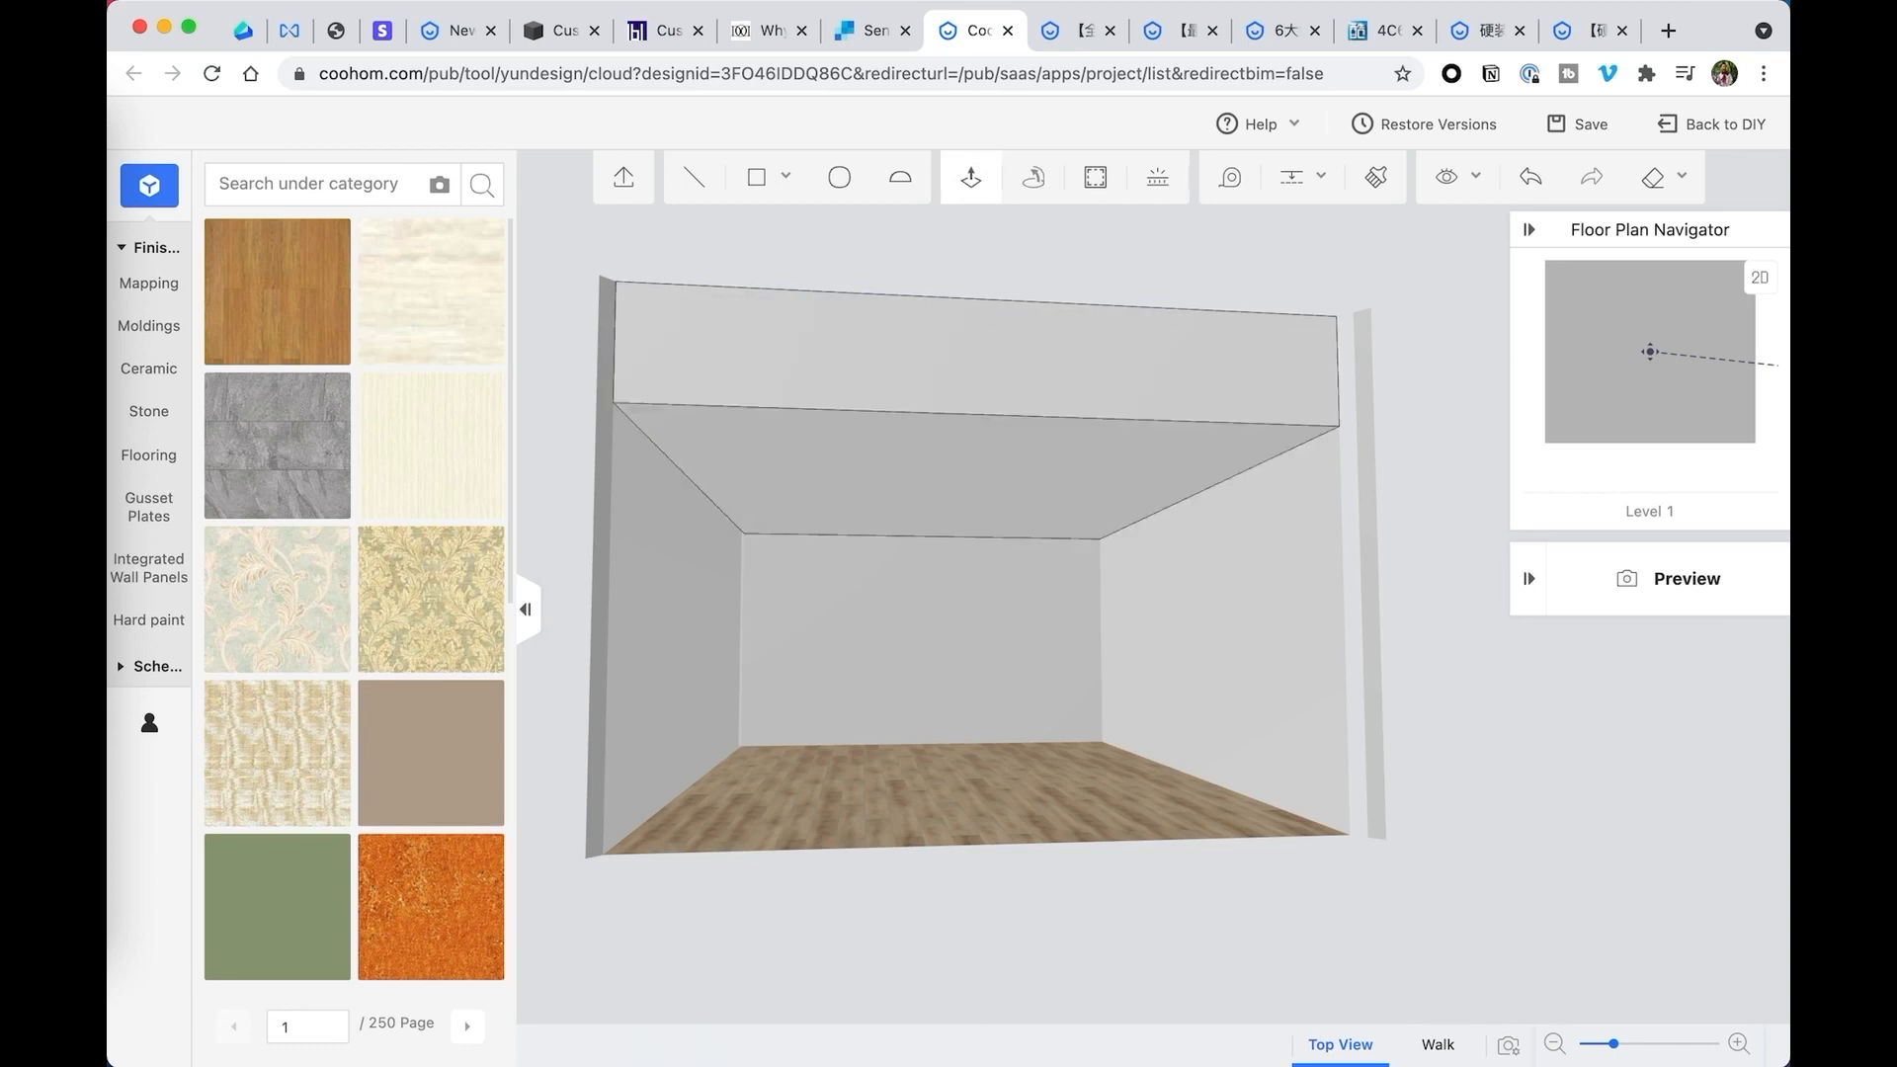
left_click_drag(1258, 517, 1299, 524)
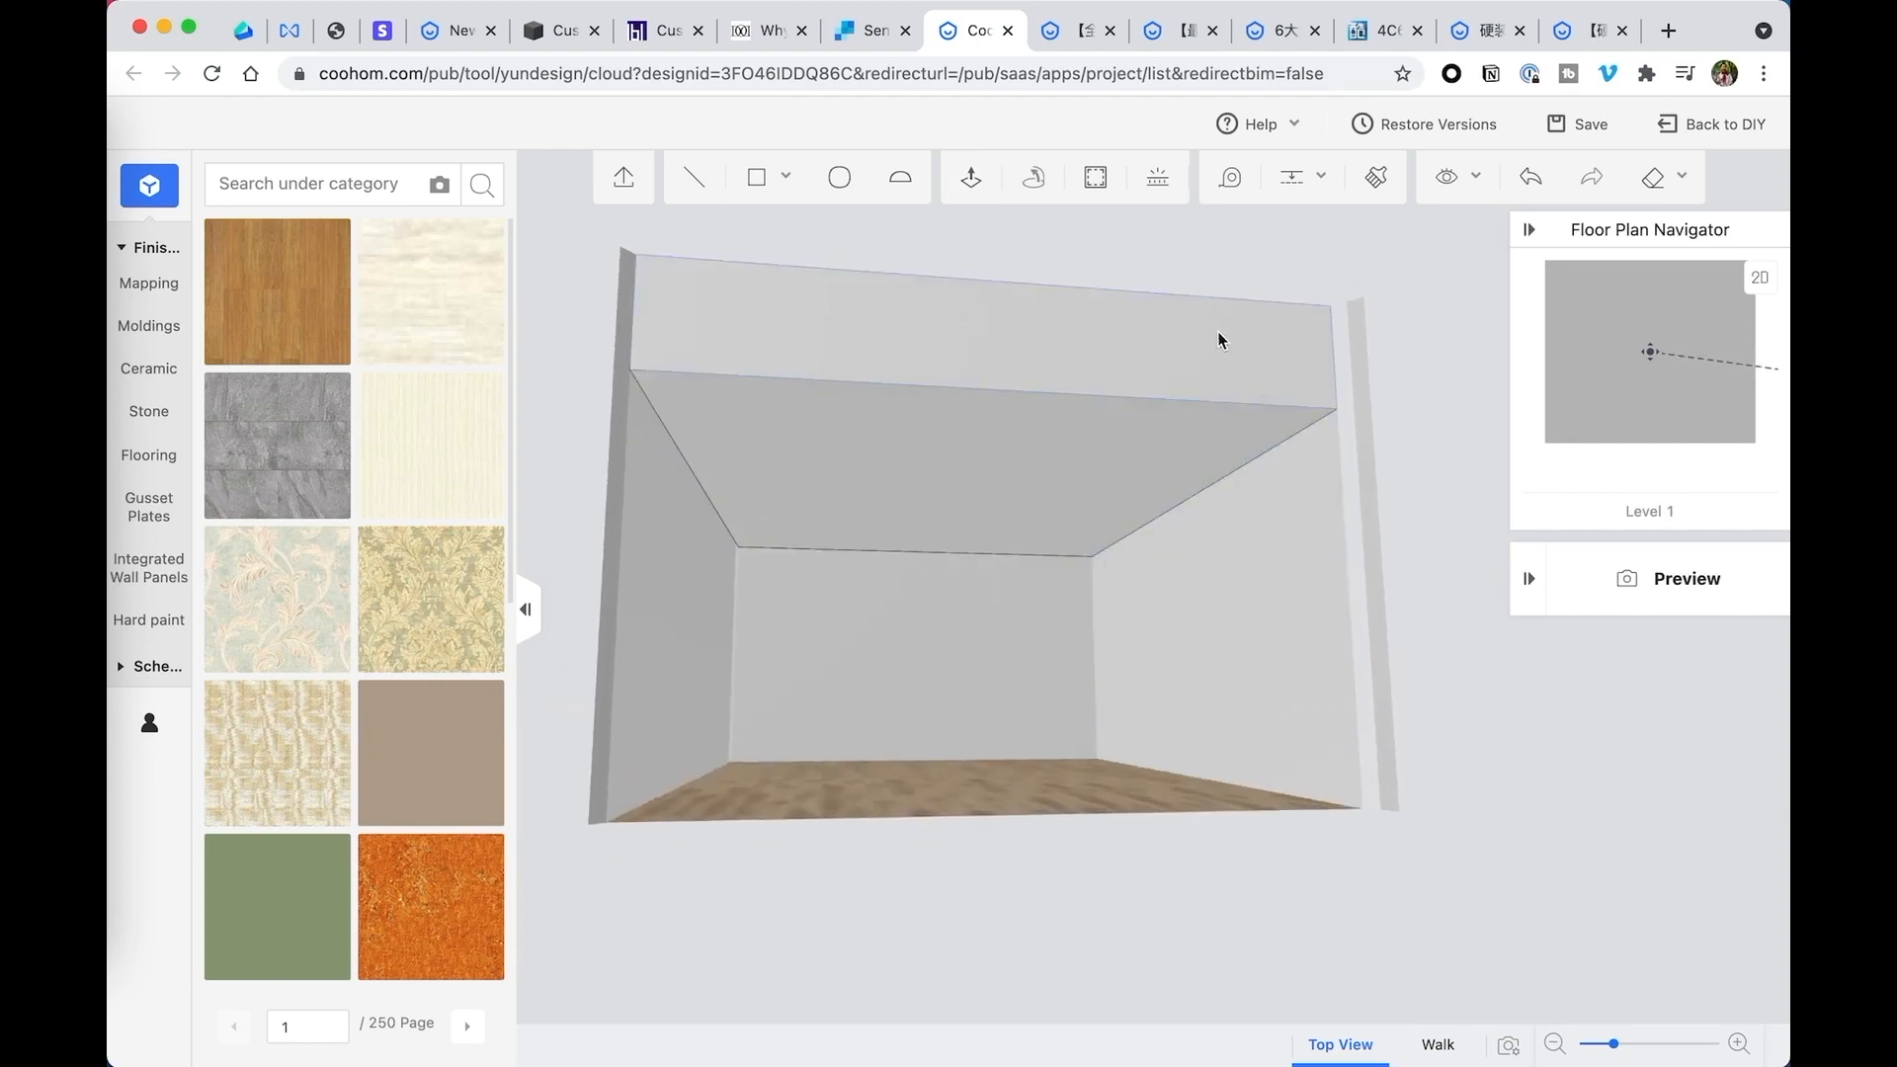
- Offset the outline of the lowered ceiling's underside inward to form a small central rectangle
left_click(1096, 180)
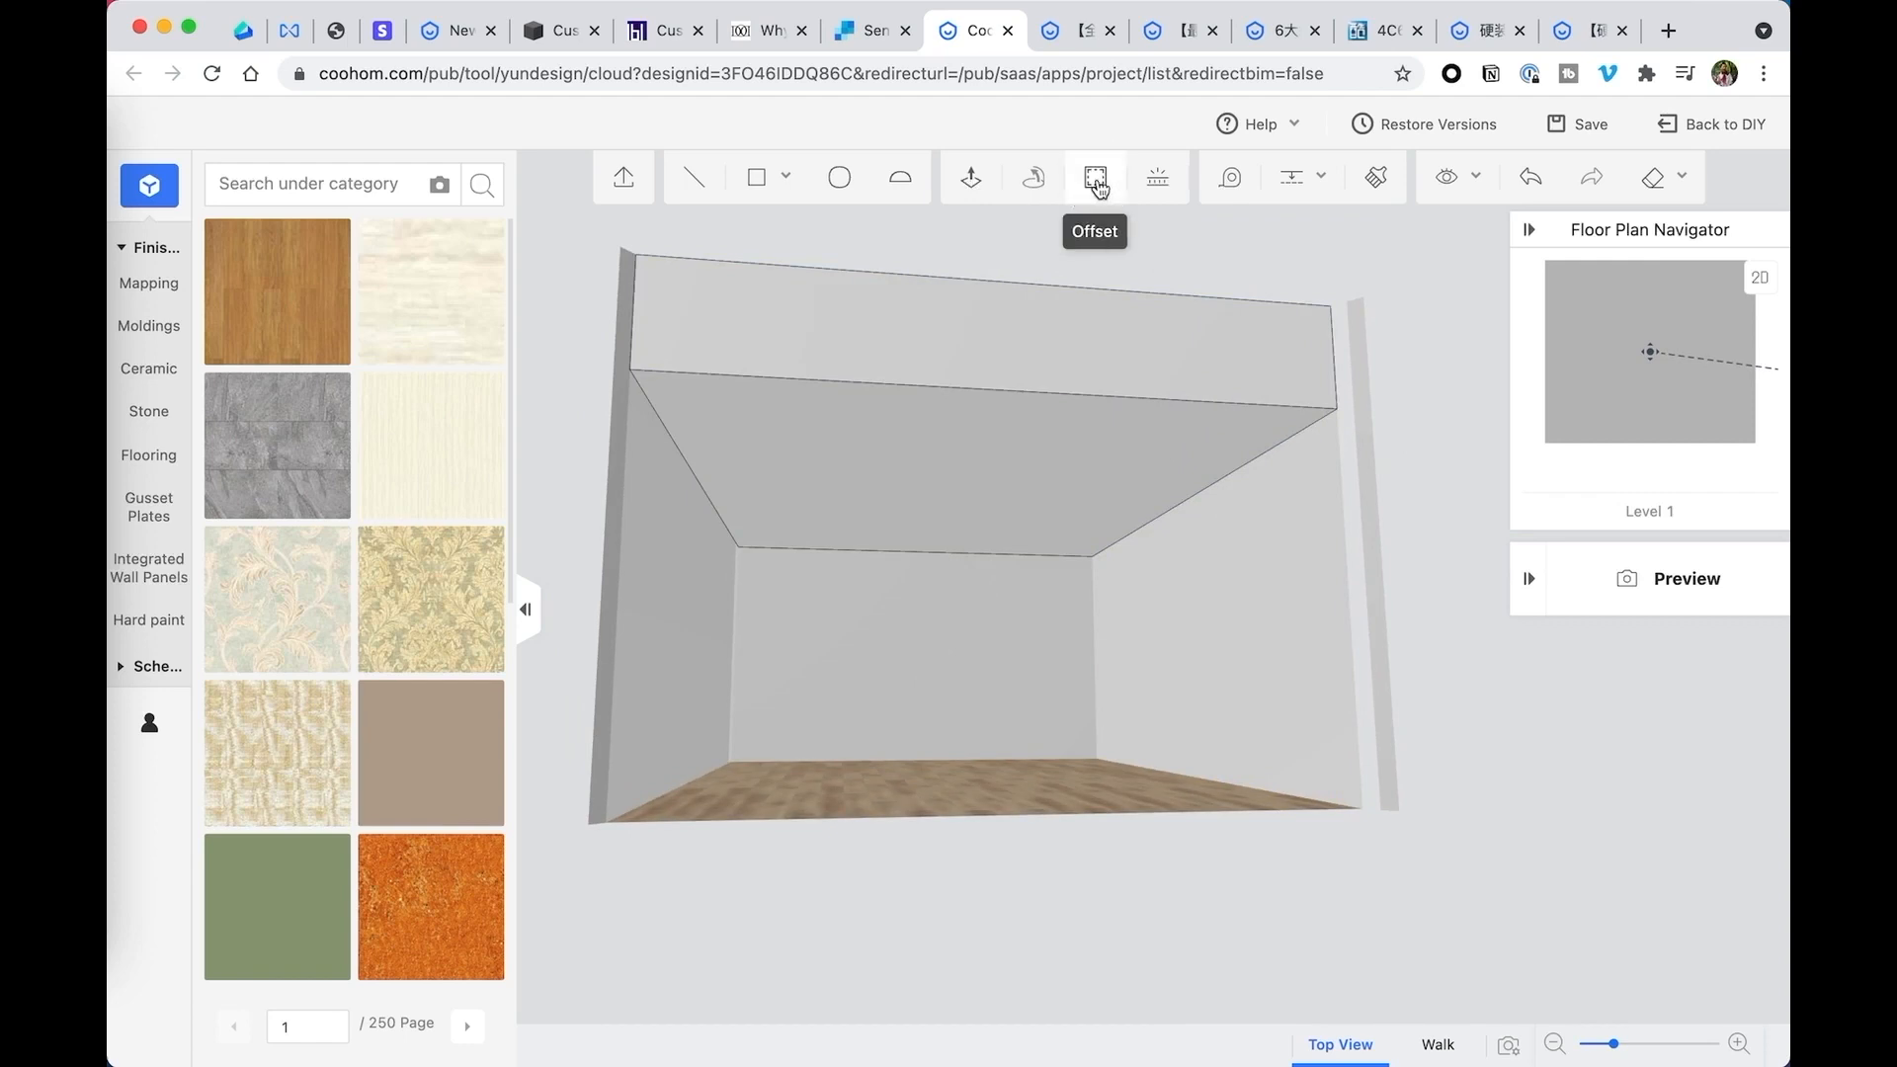
left_click(937, 464)
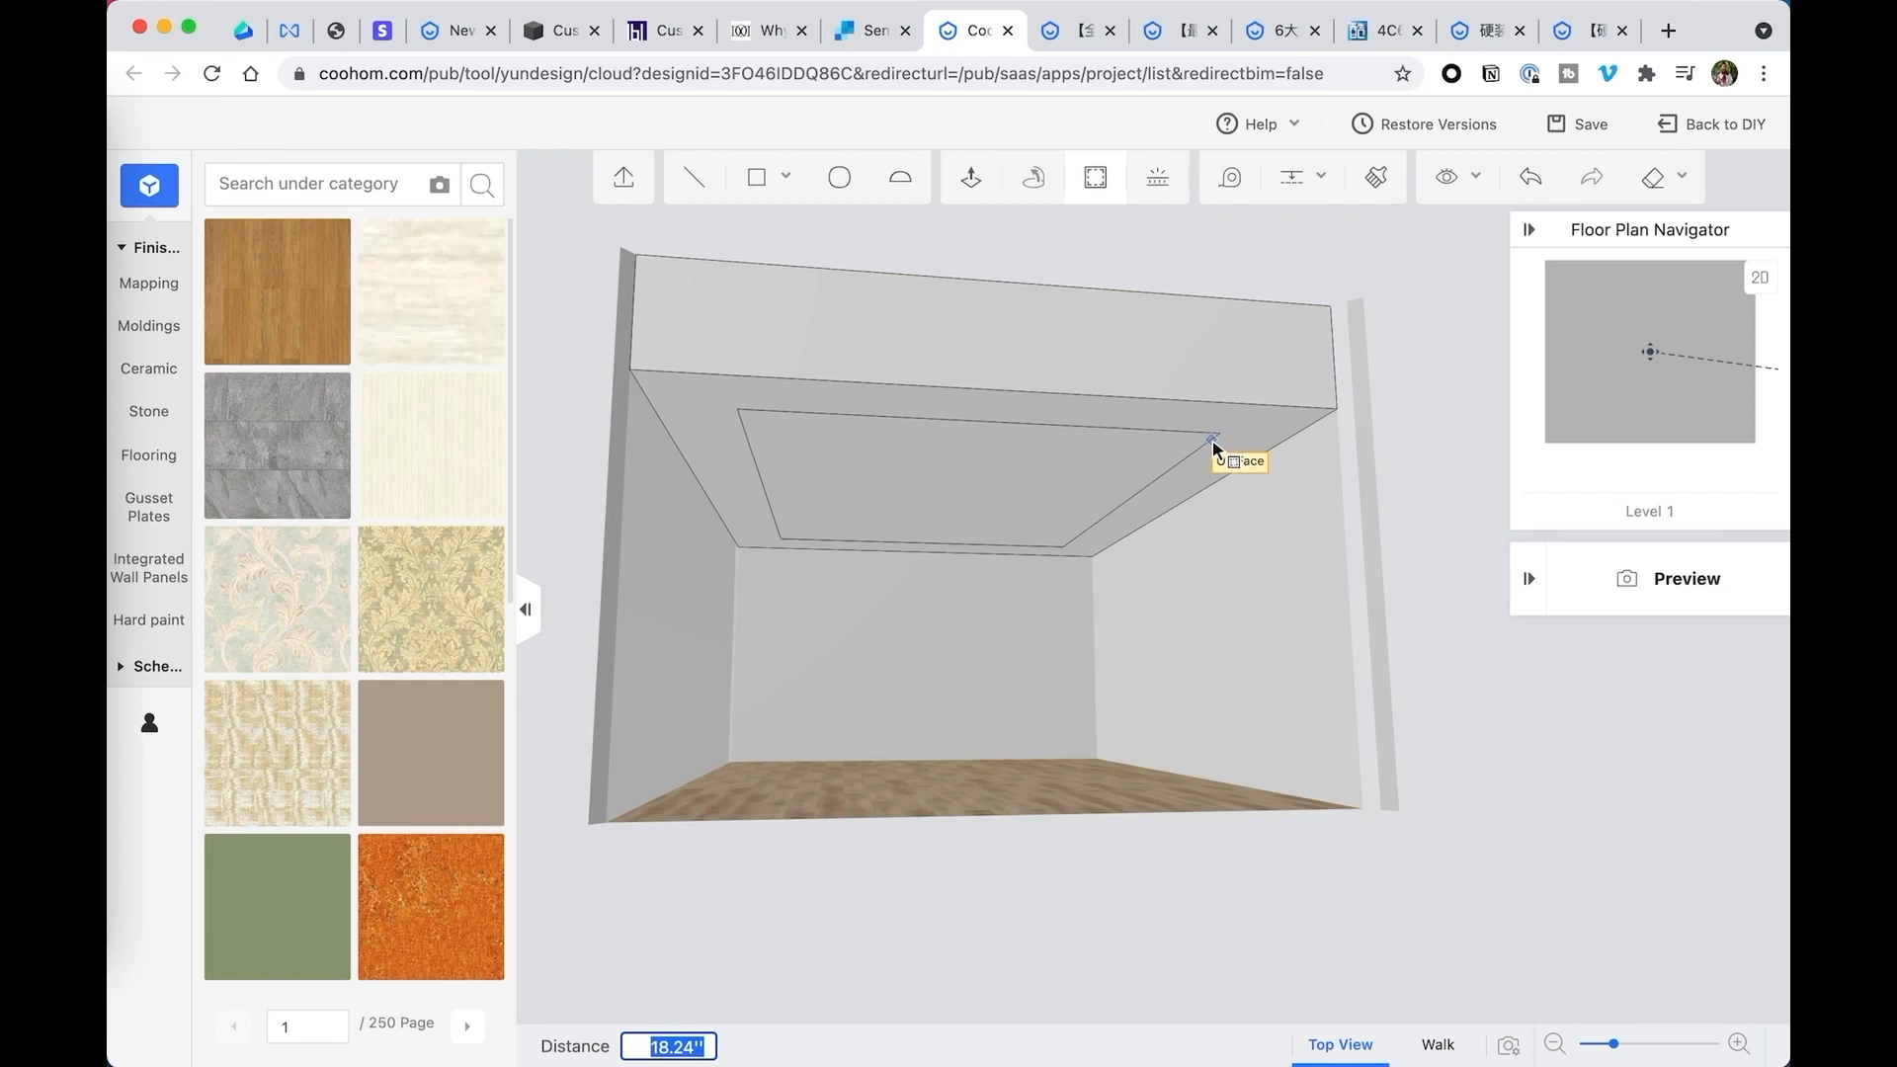
type("36")
key("Return")
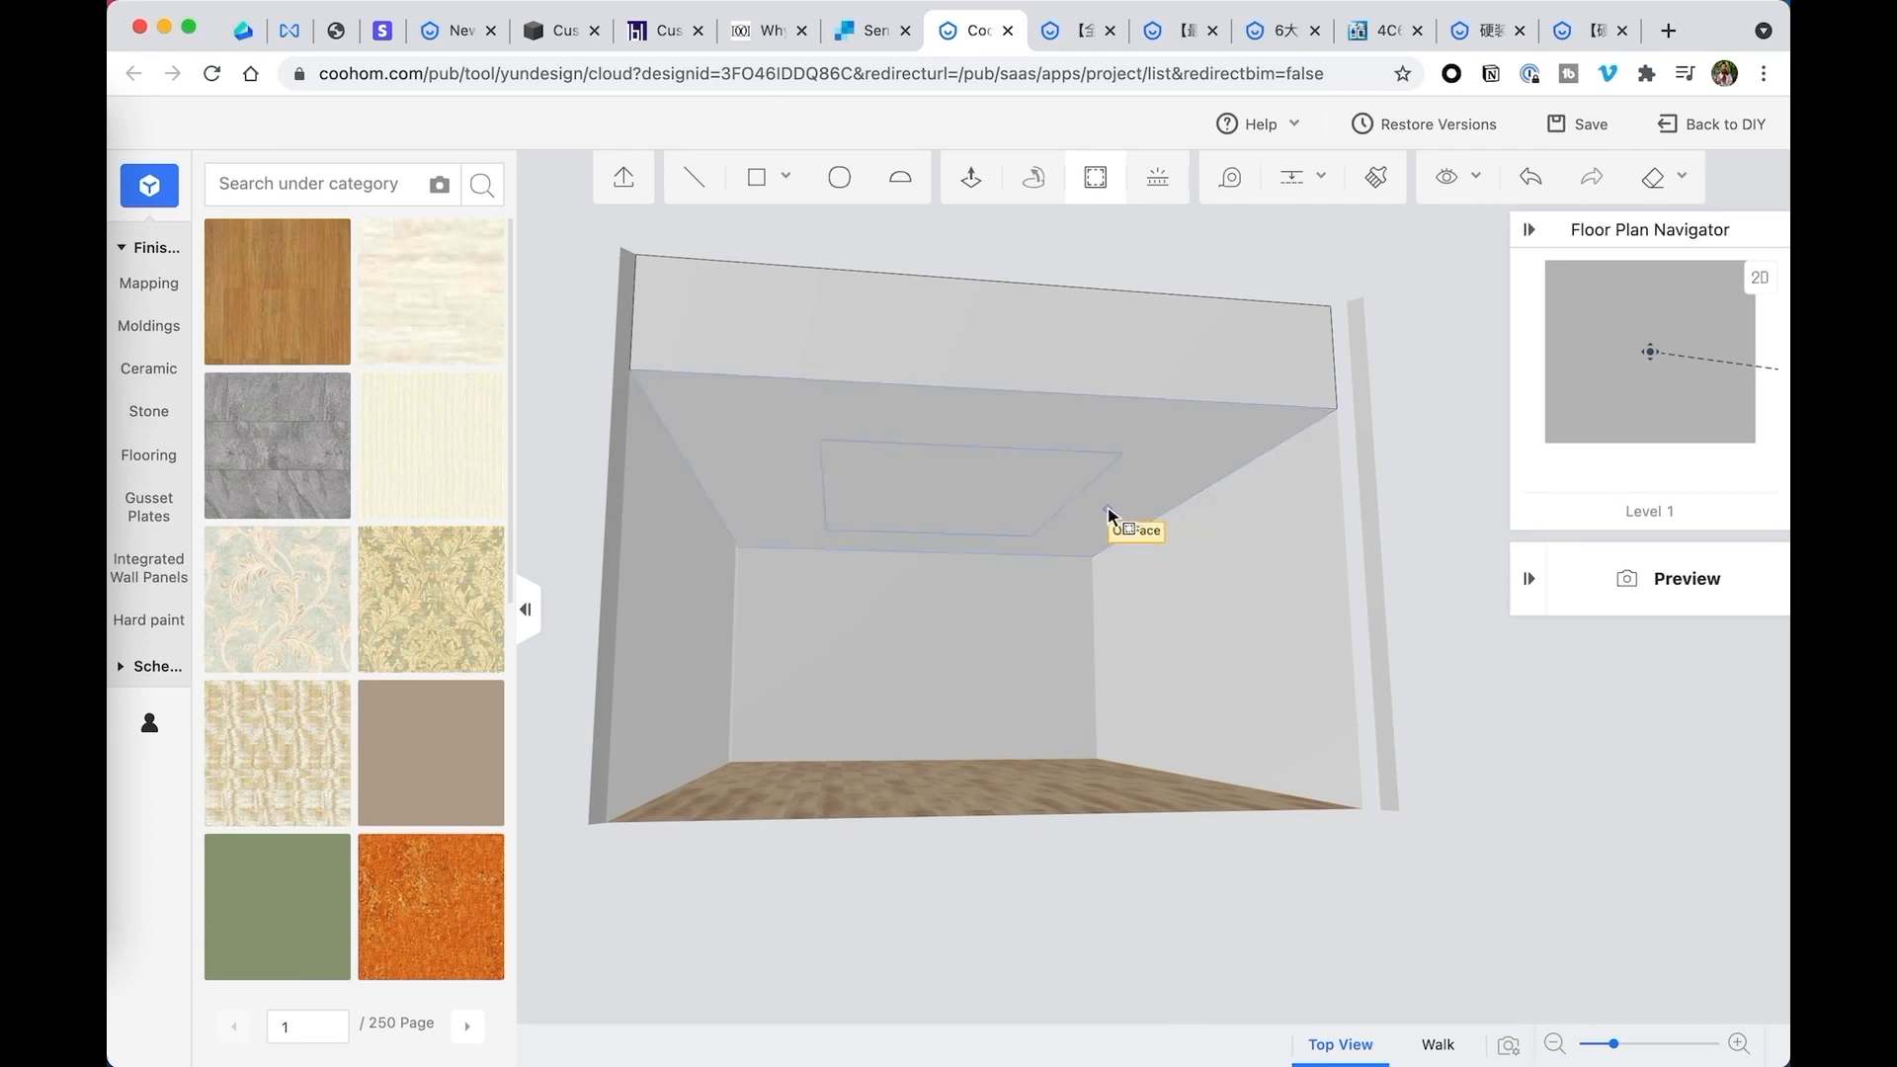
- Push the central rectangle 12 inches up into the lowered ceiling to form a recess
left_click_drag(1122, 520, 1046, 454)
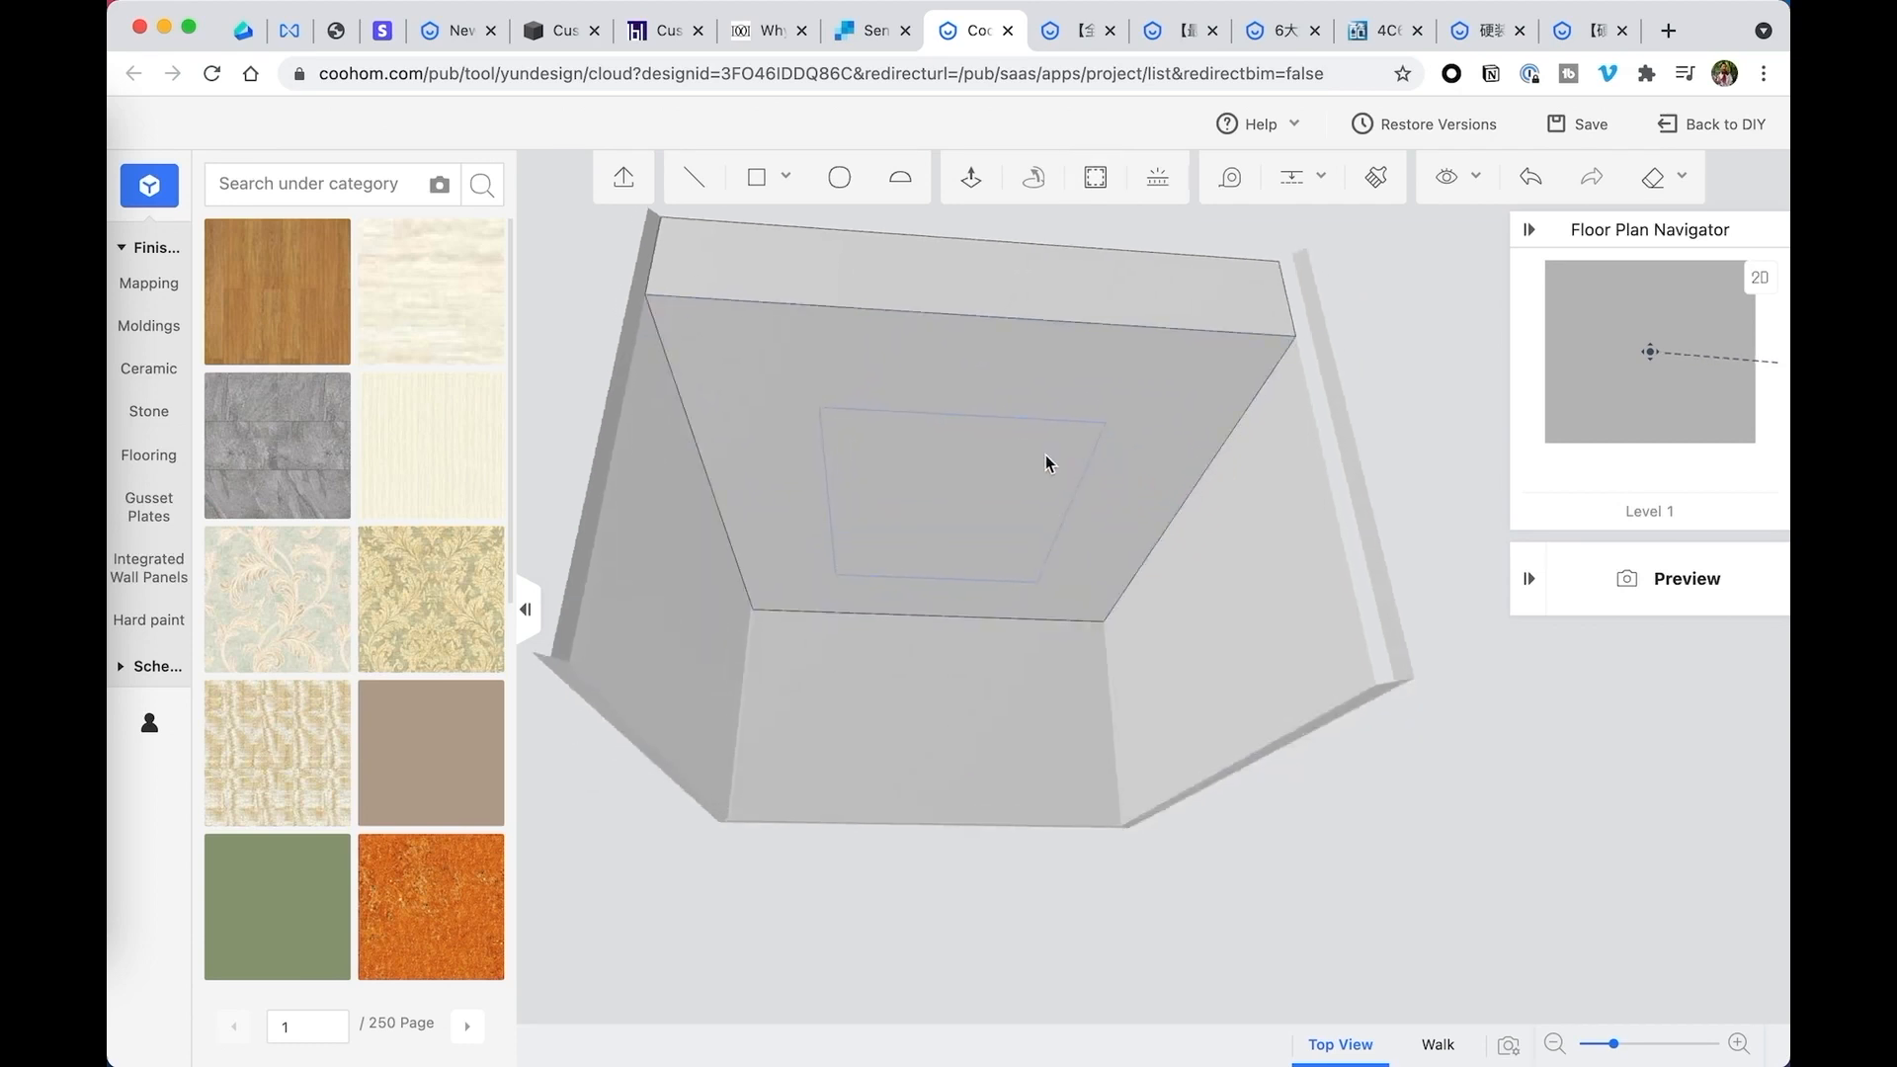
left_click(940, 460)
left_click_drag(1301, 465, 1398, 455)
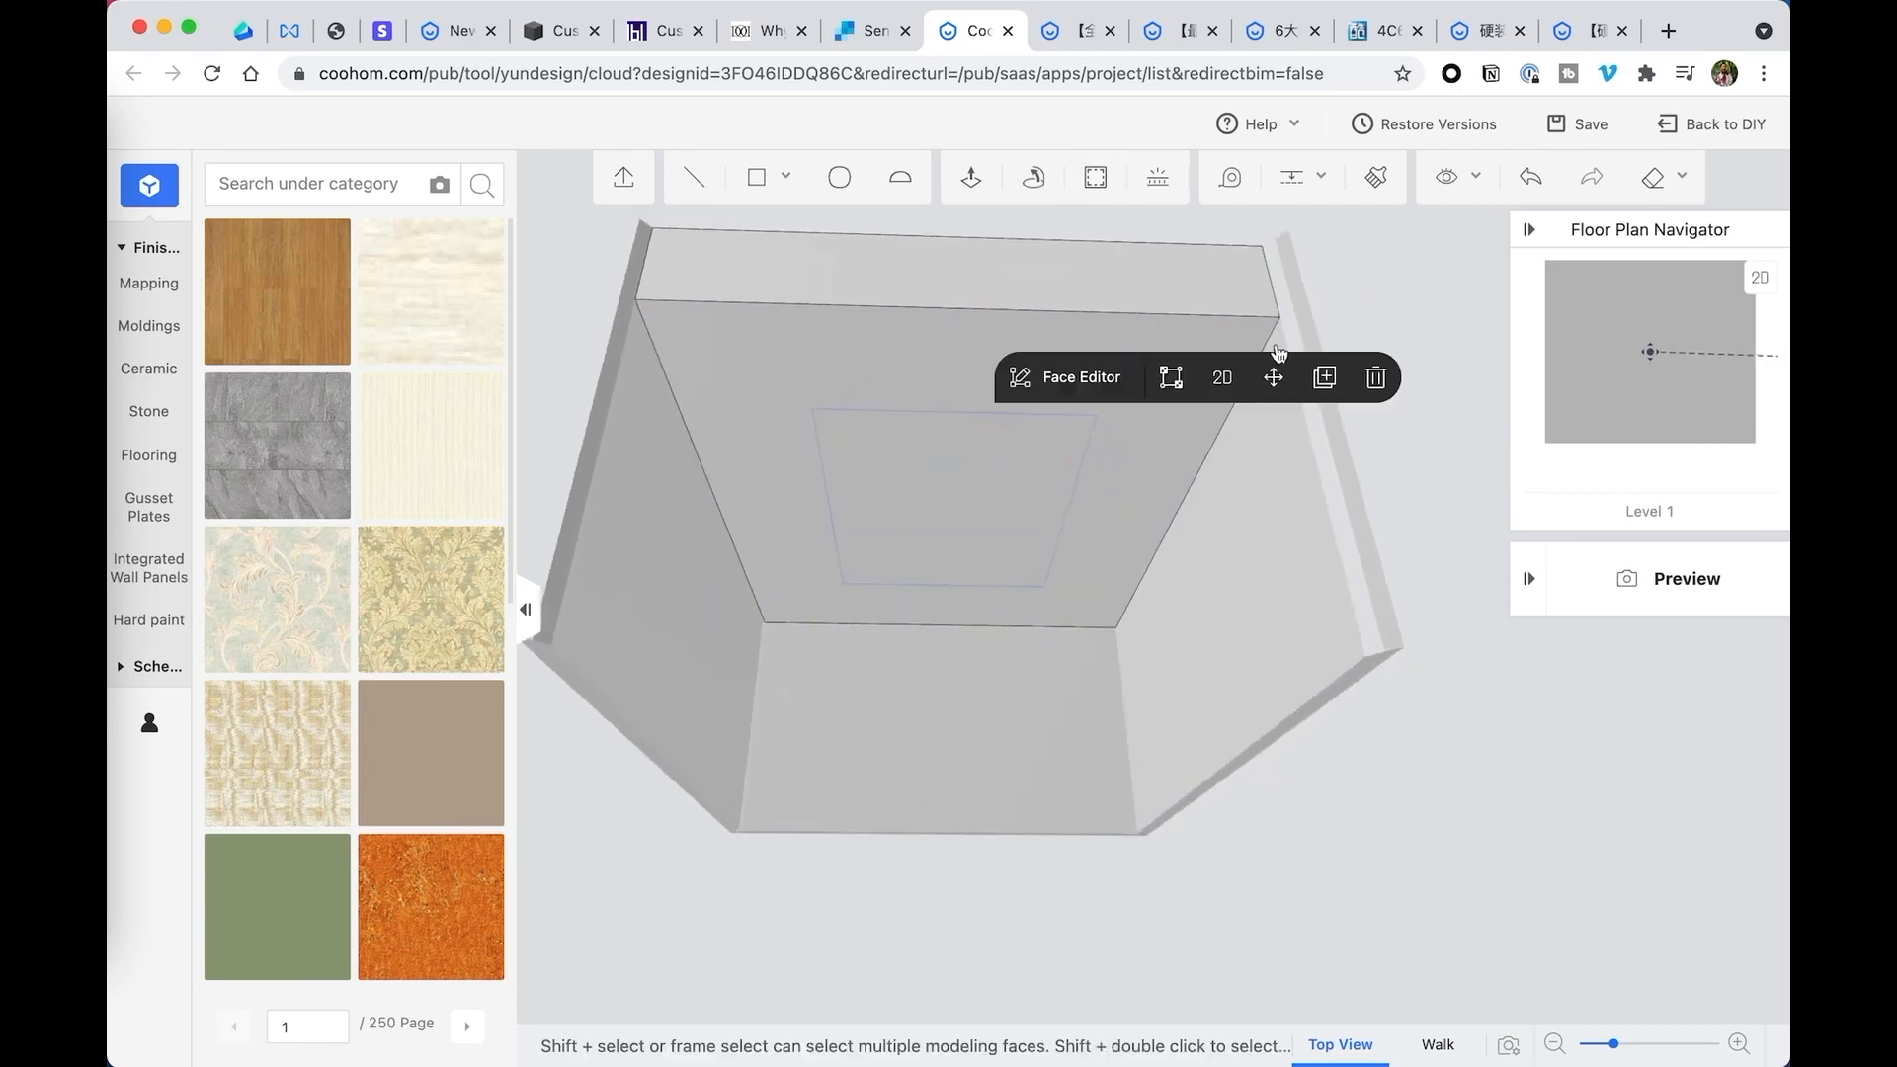
left_click(971, 177)
left_click(952, 499)
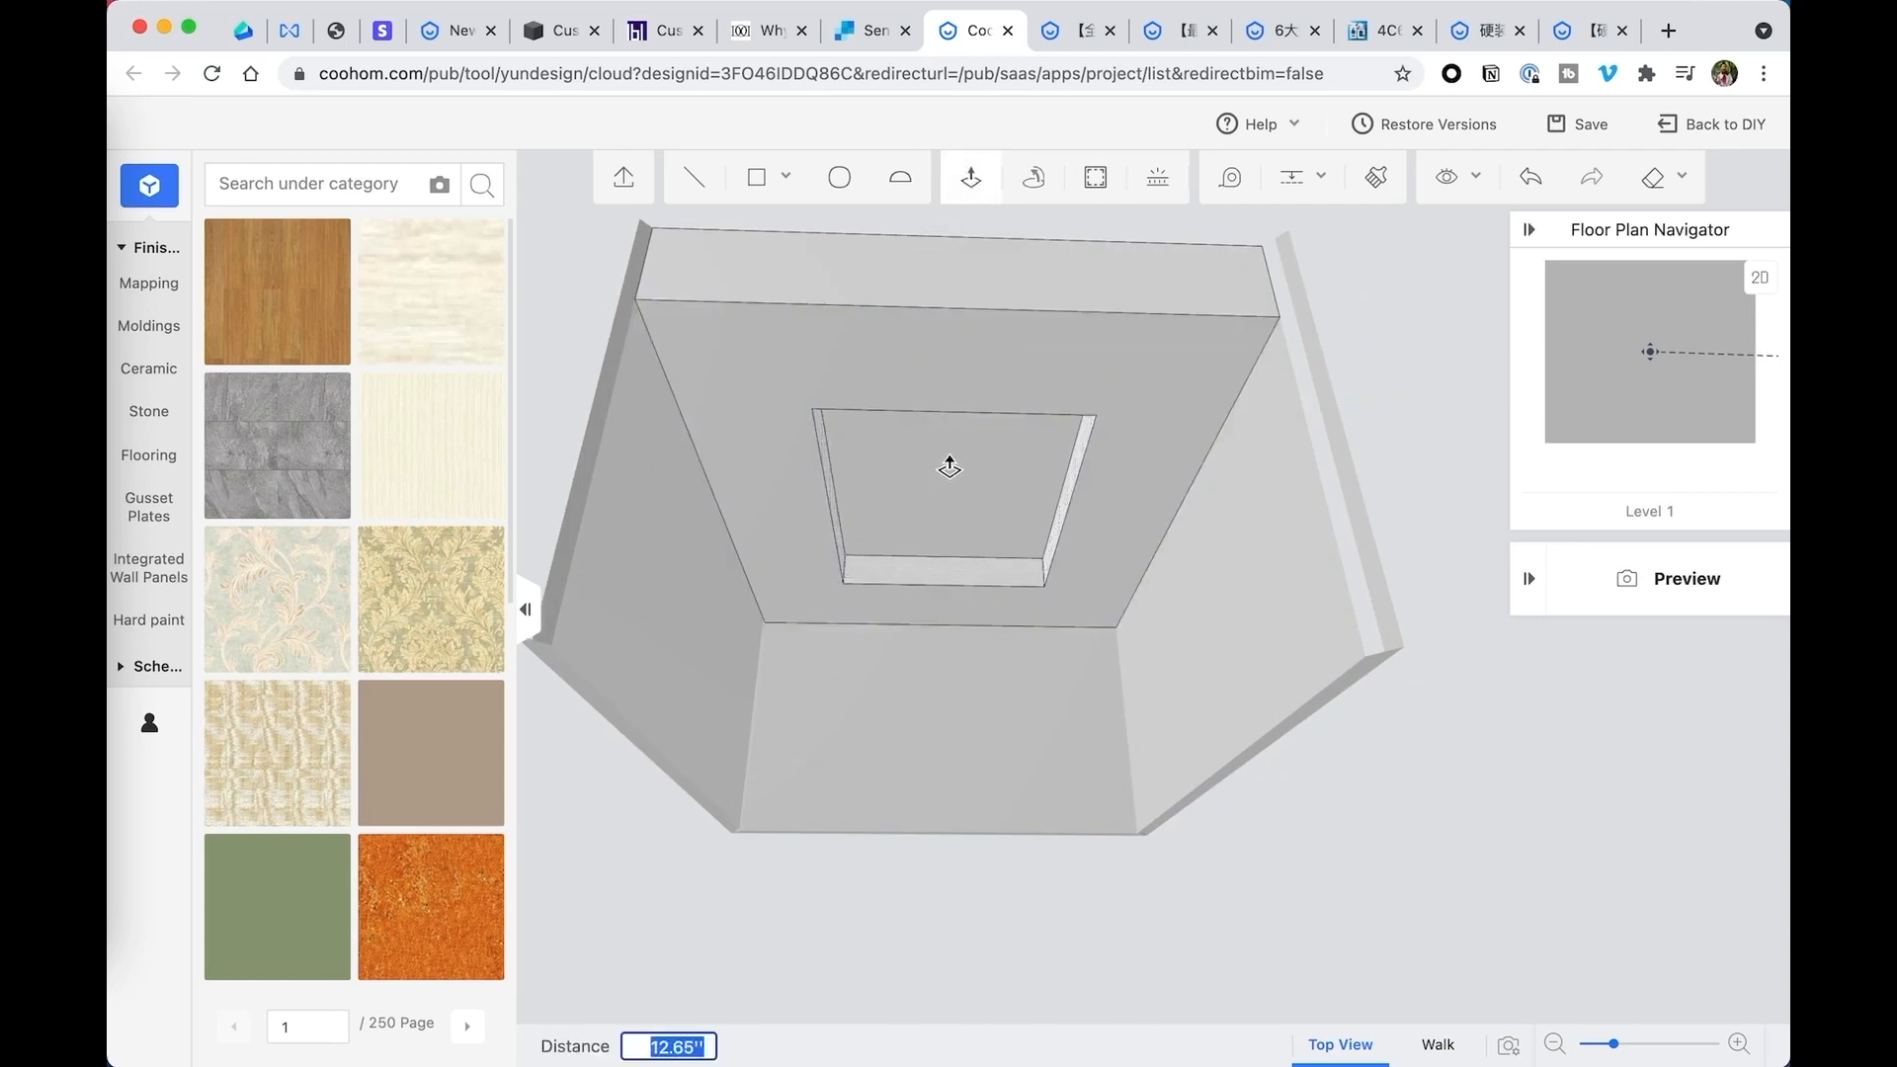
type("12")
key("Return")
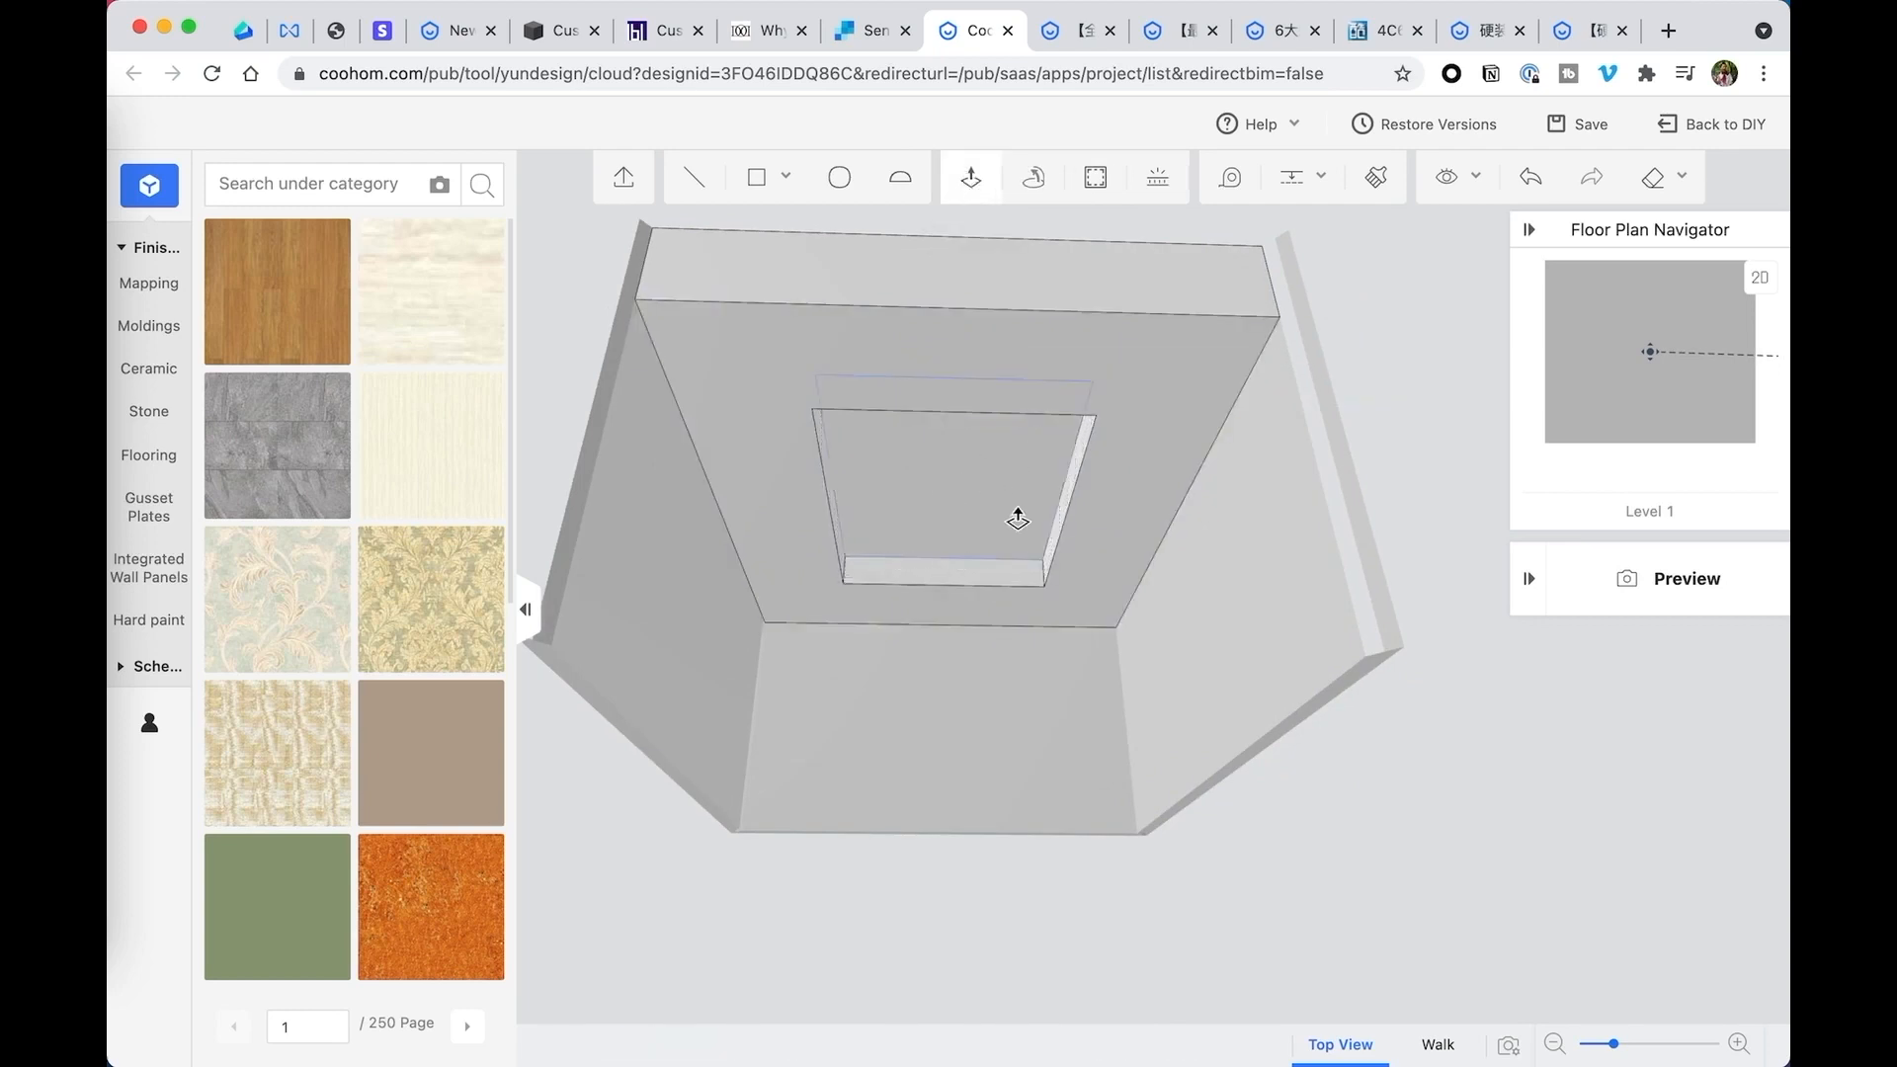
- Inspect the recessed ceiling, and undo both the recess and the central offset outline
left_click_drag(1199, 500, 1232, 505)
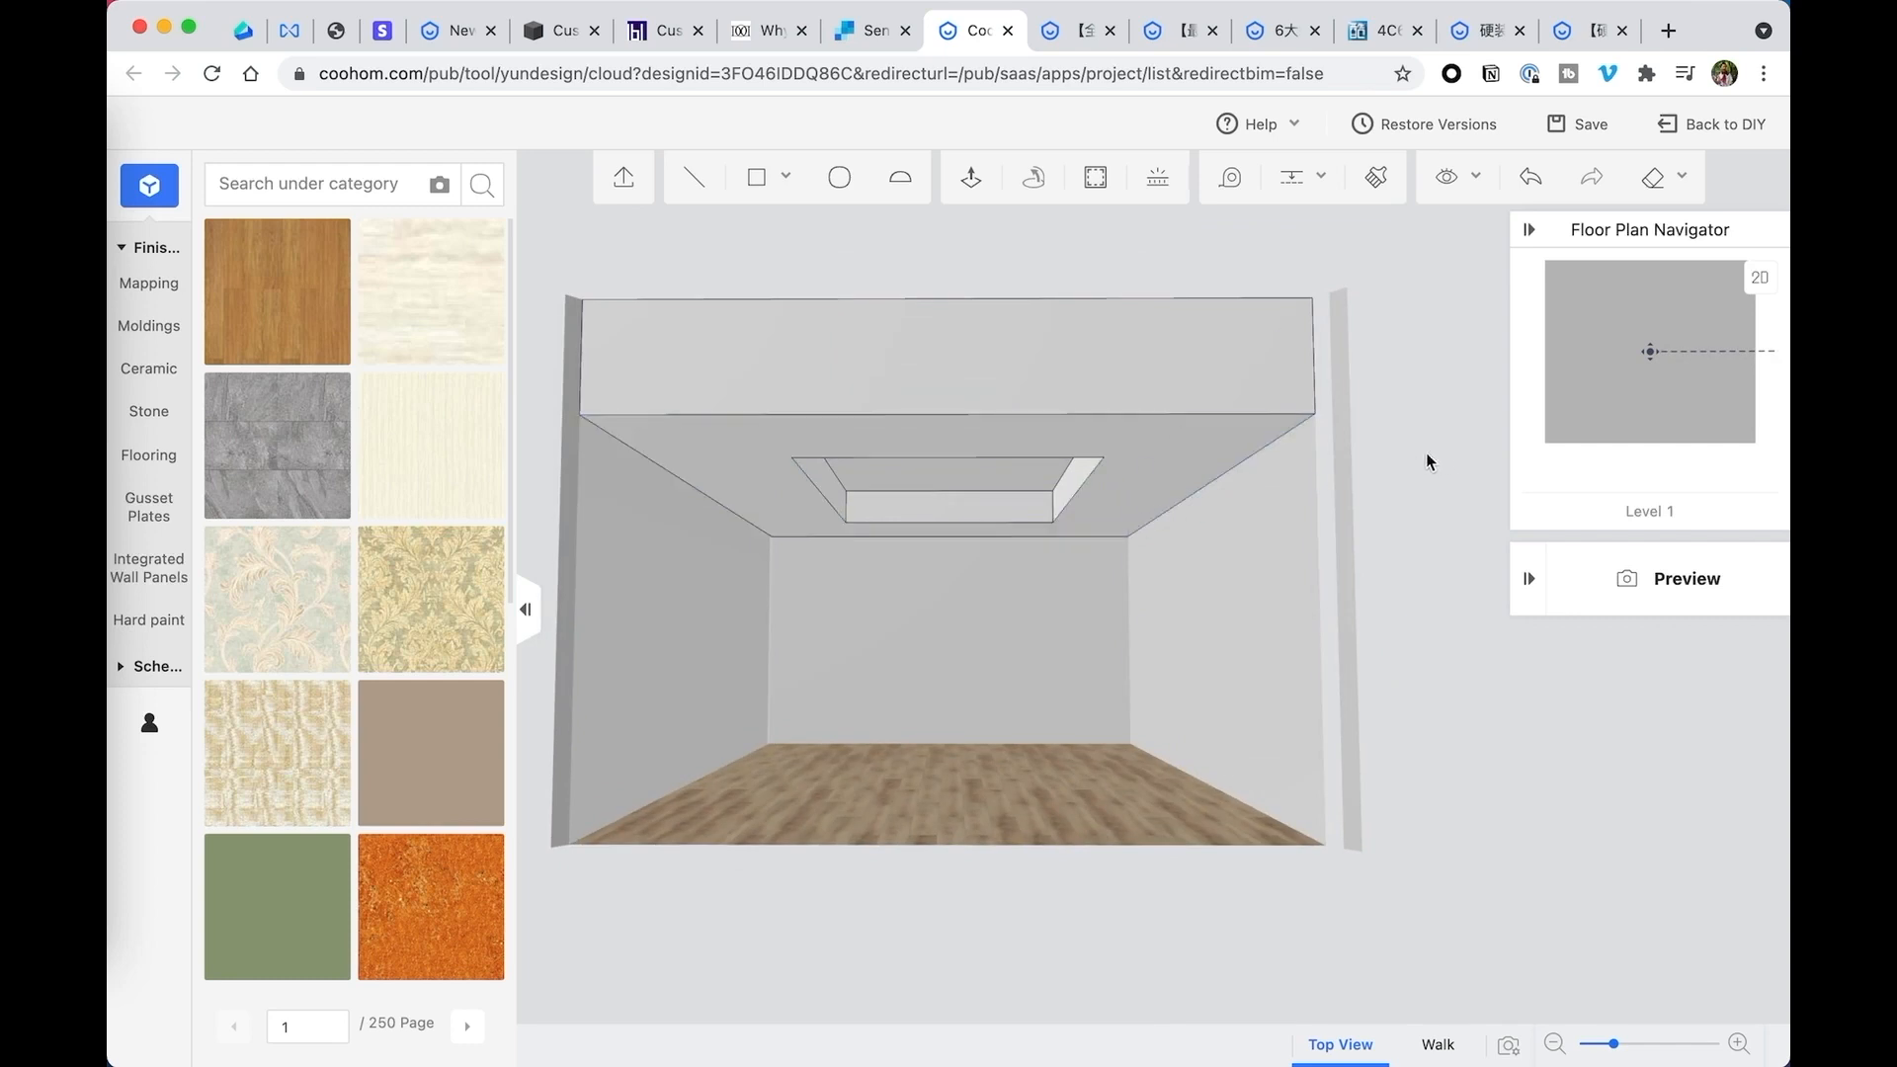
left_click_drag(1425, 453, 1418, 438)
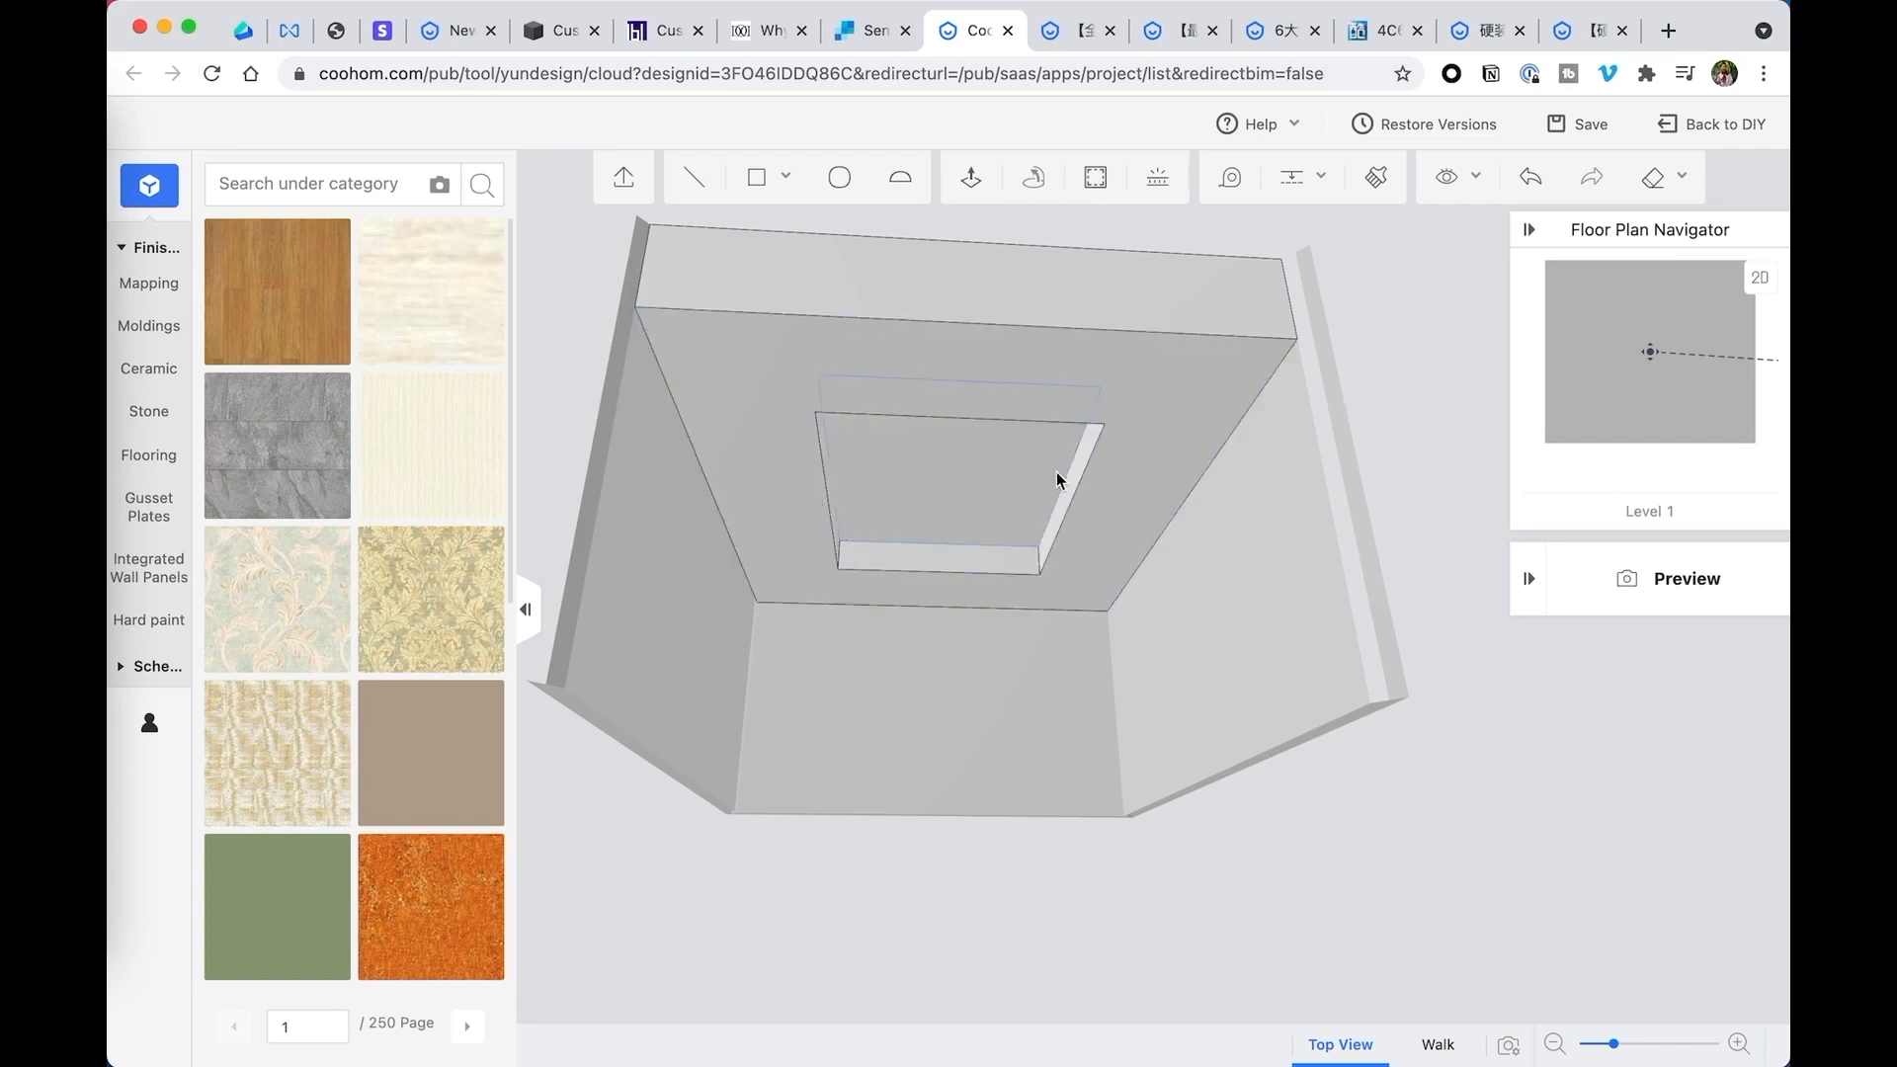
left_click(1539, 180)
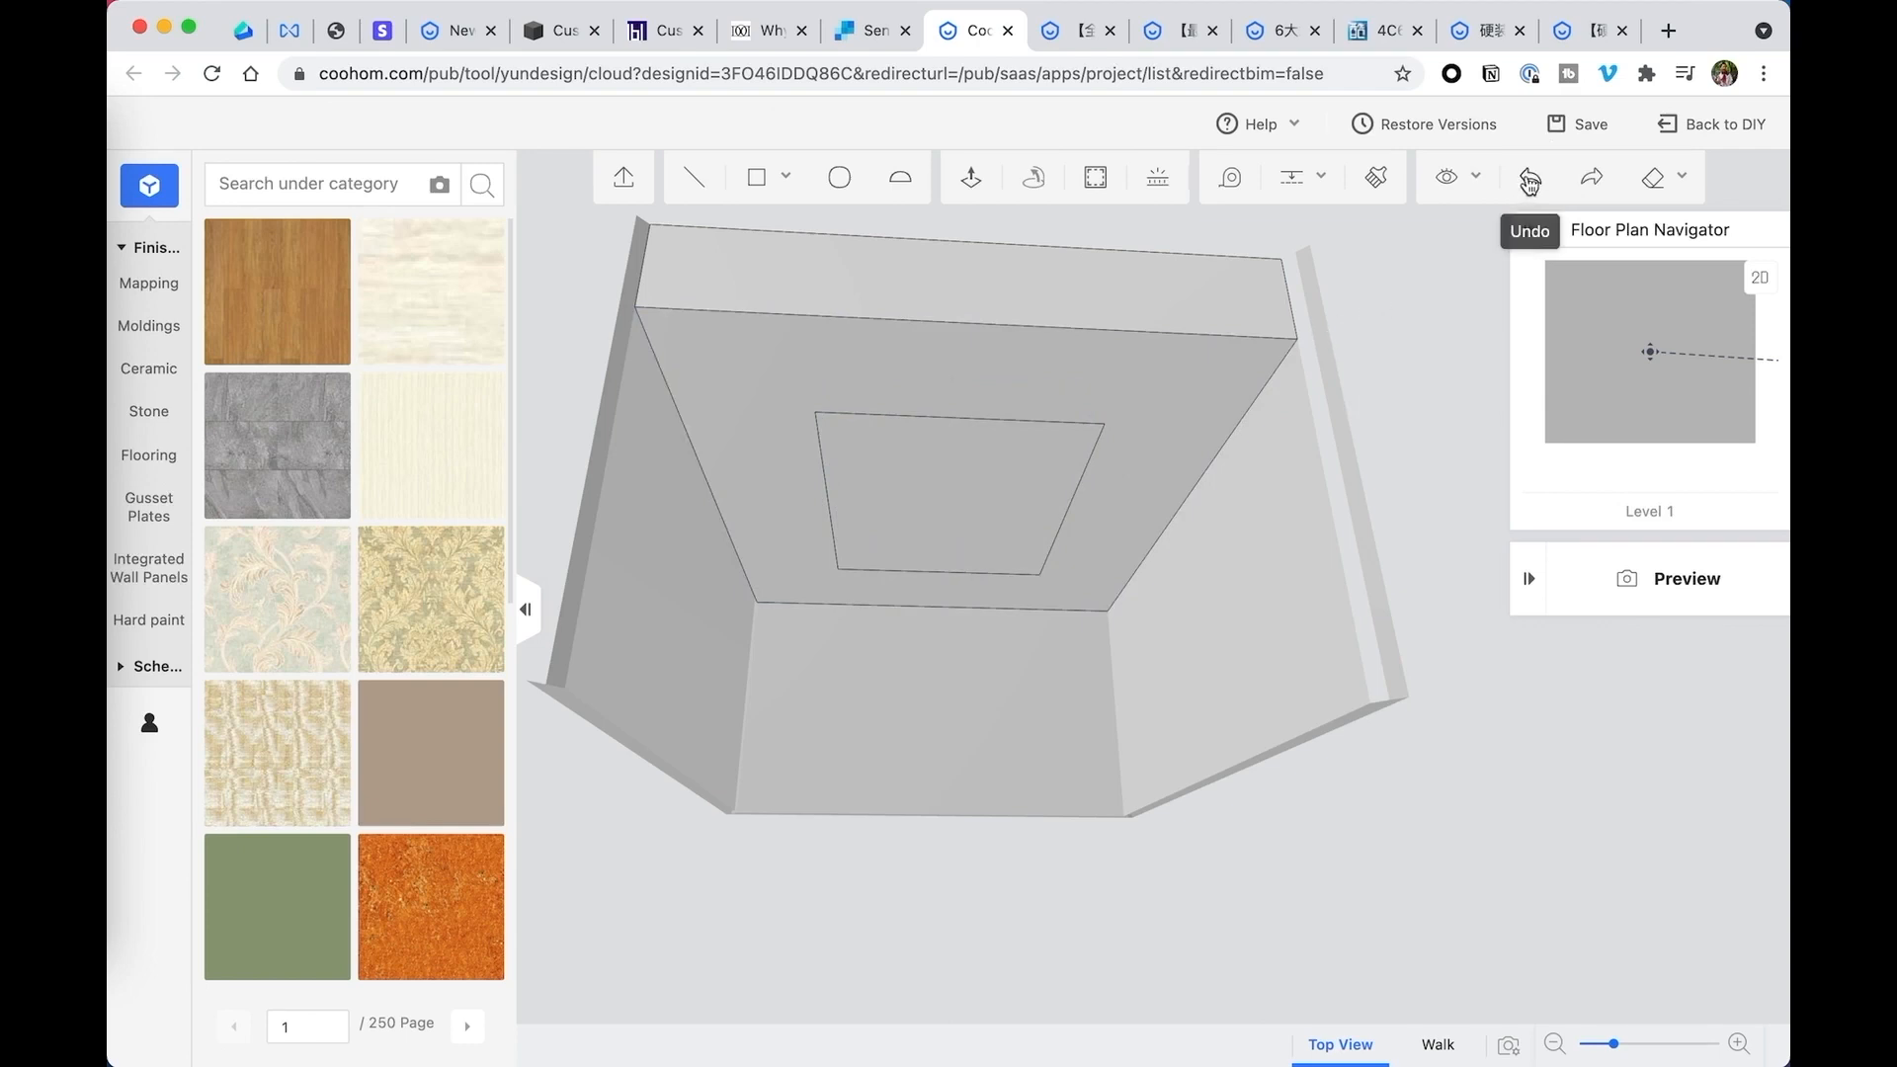
left_click(1530, 183)
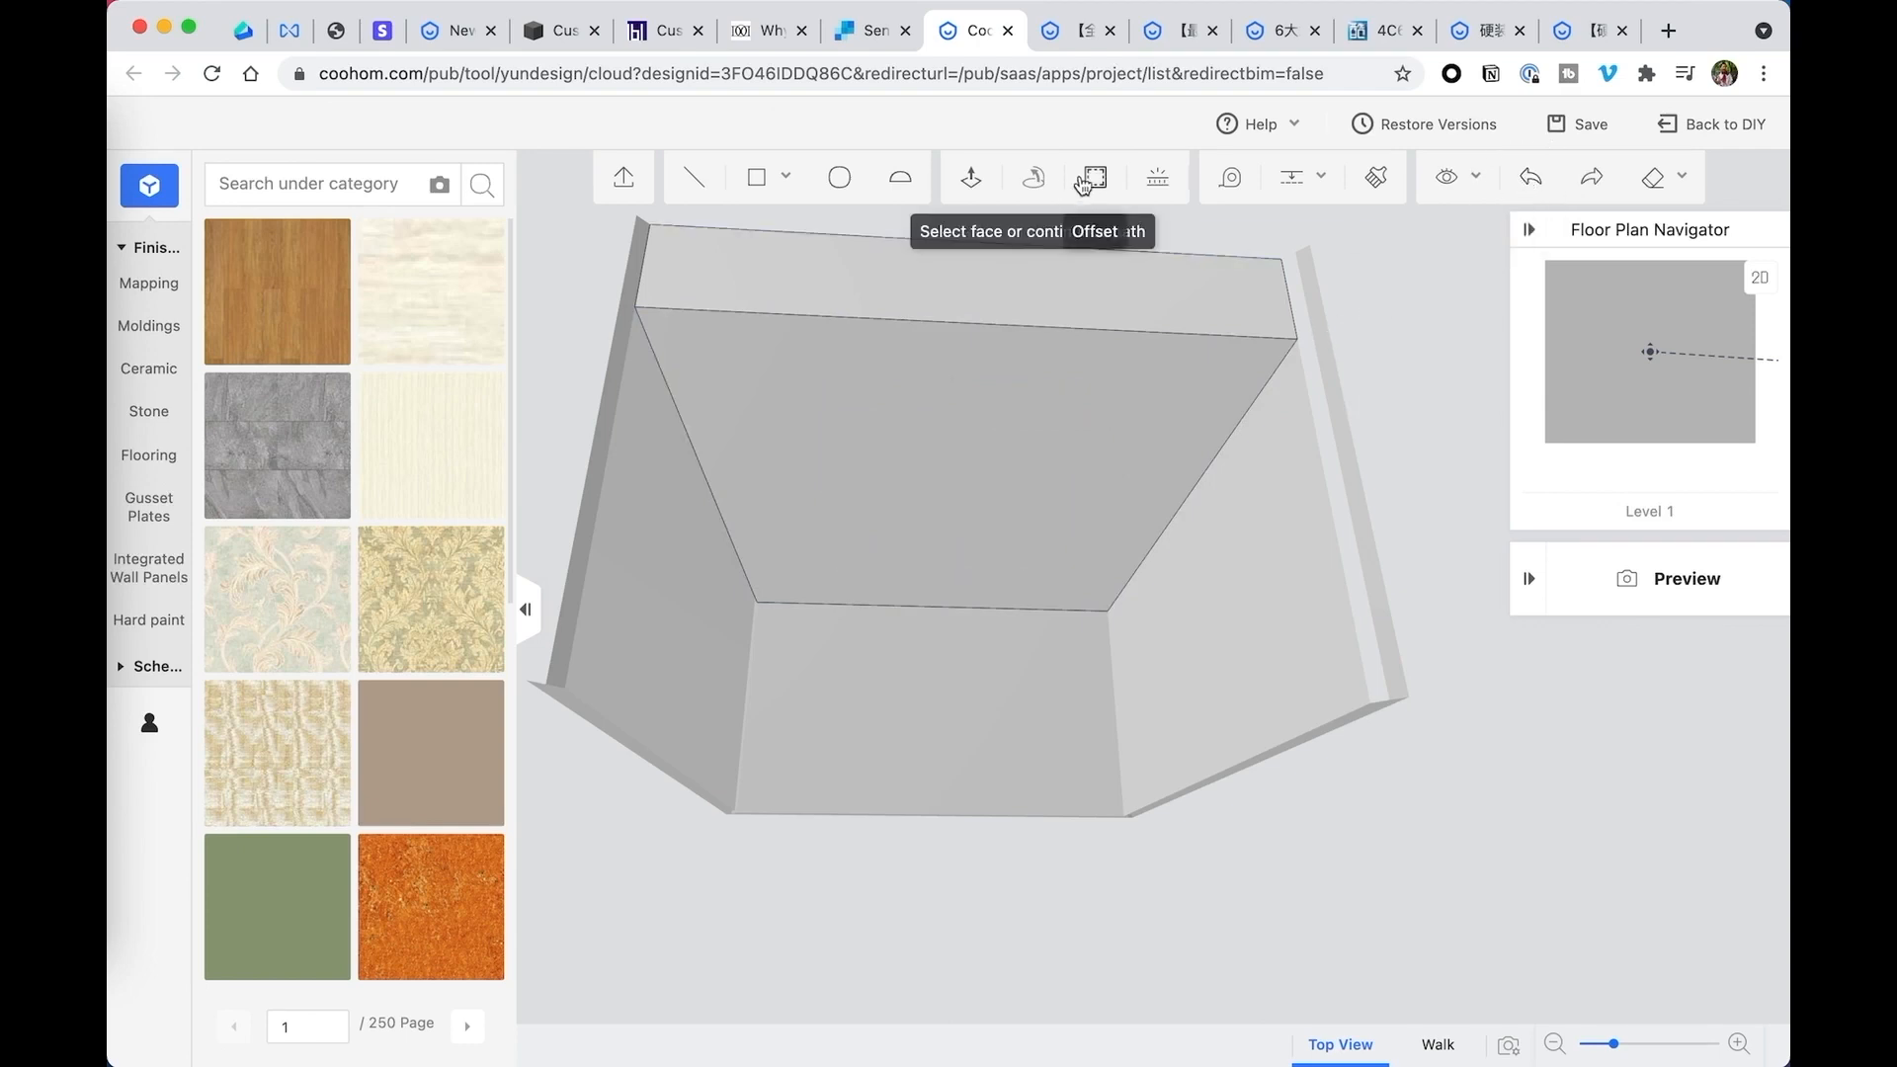
- Offset the outline of the lowered ceiling's underside inward by 12 inches and select the resulting inner face
left_click(1097, 181)
left_click(1024, 405)
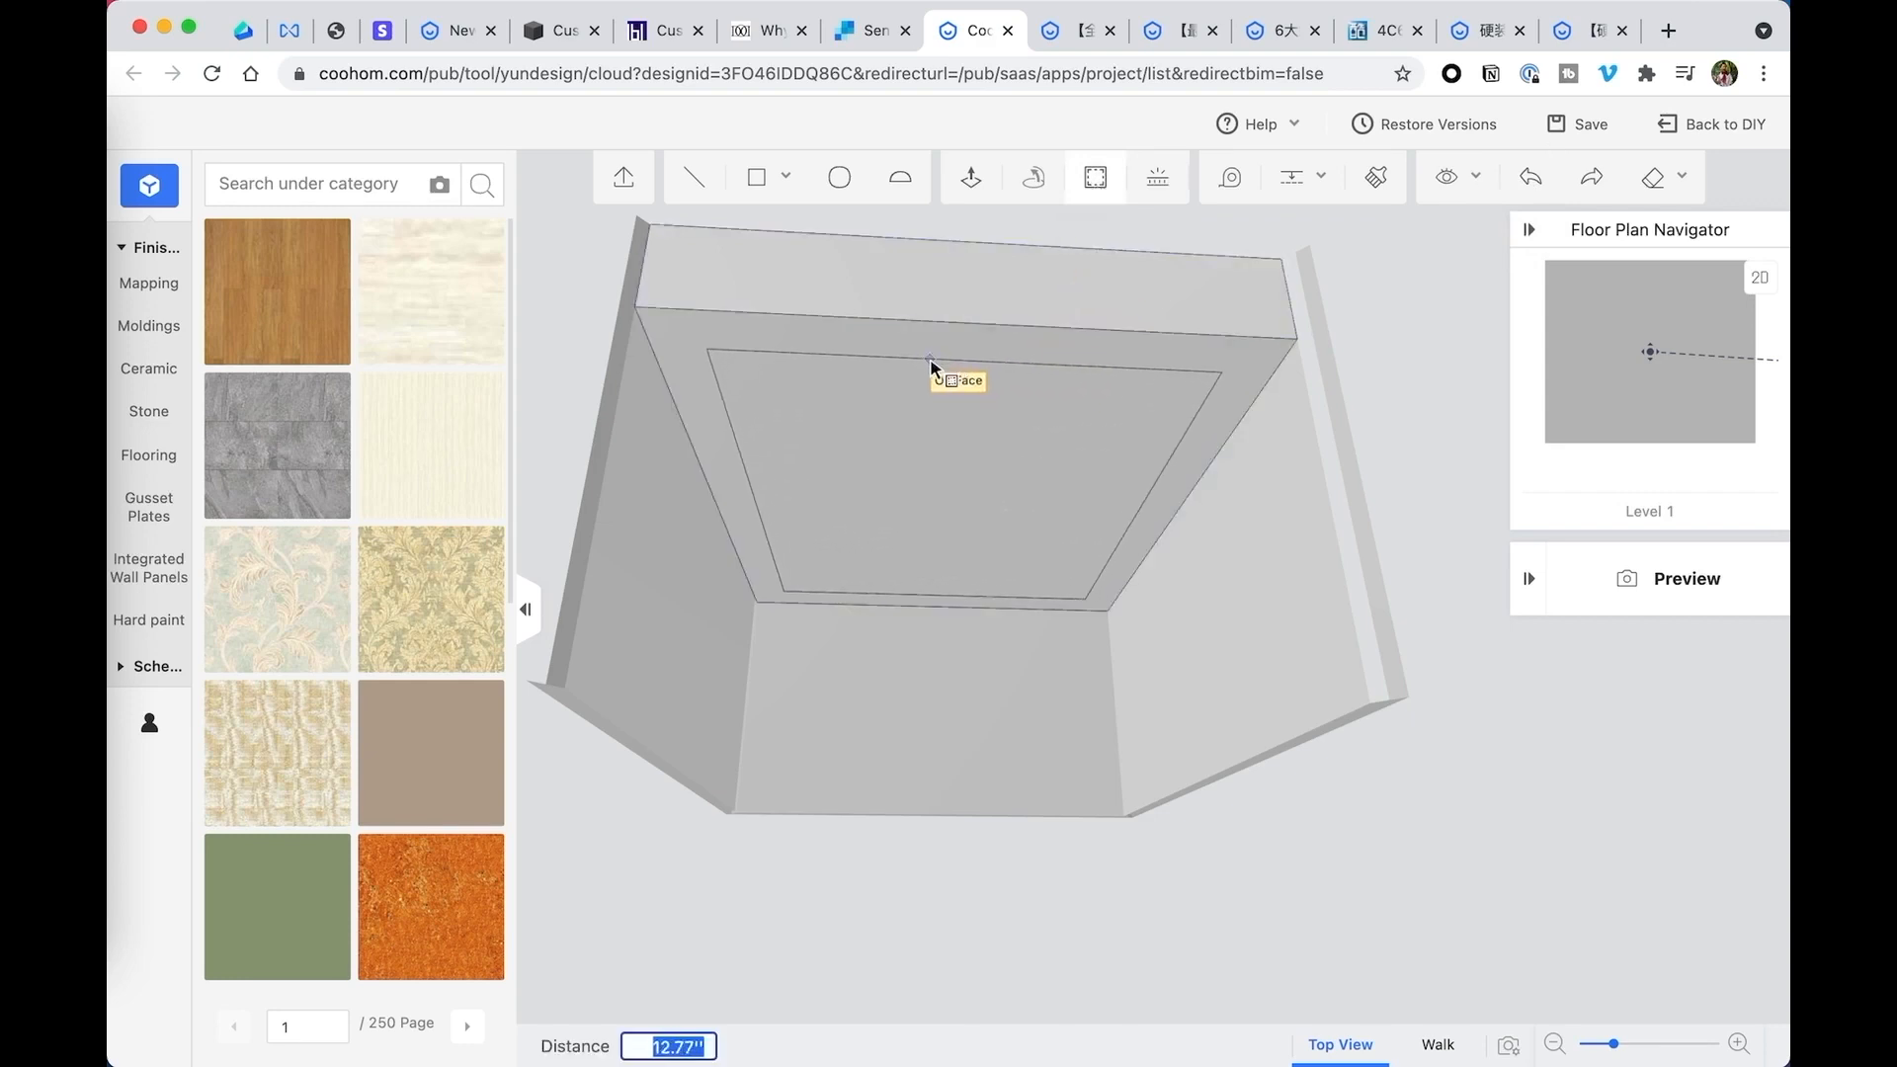
type("12")
key("Return")
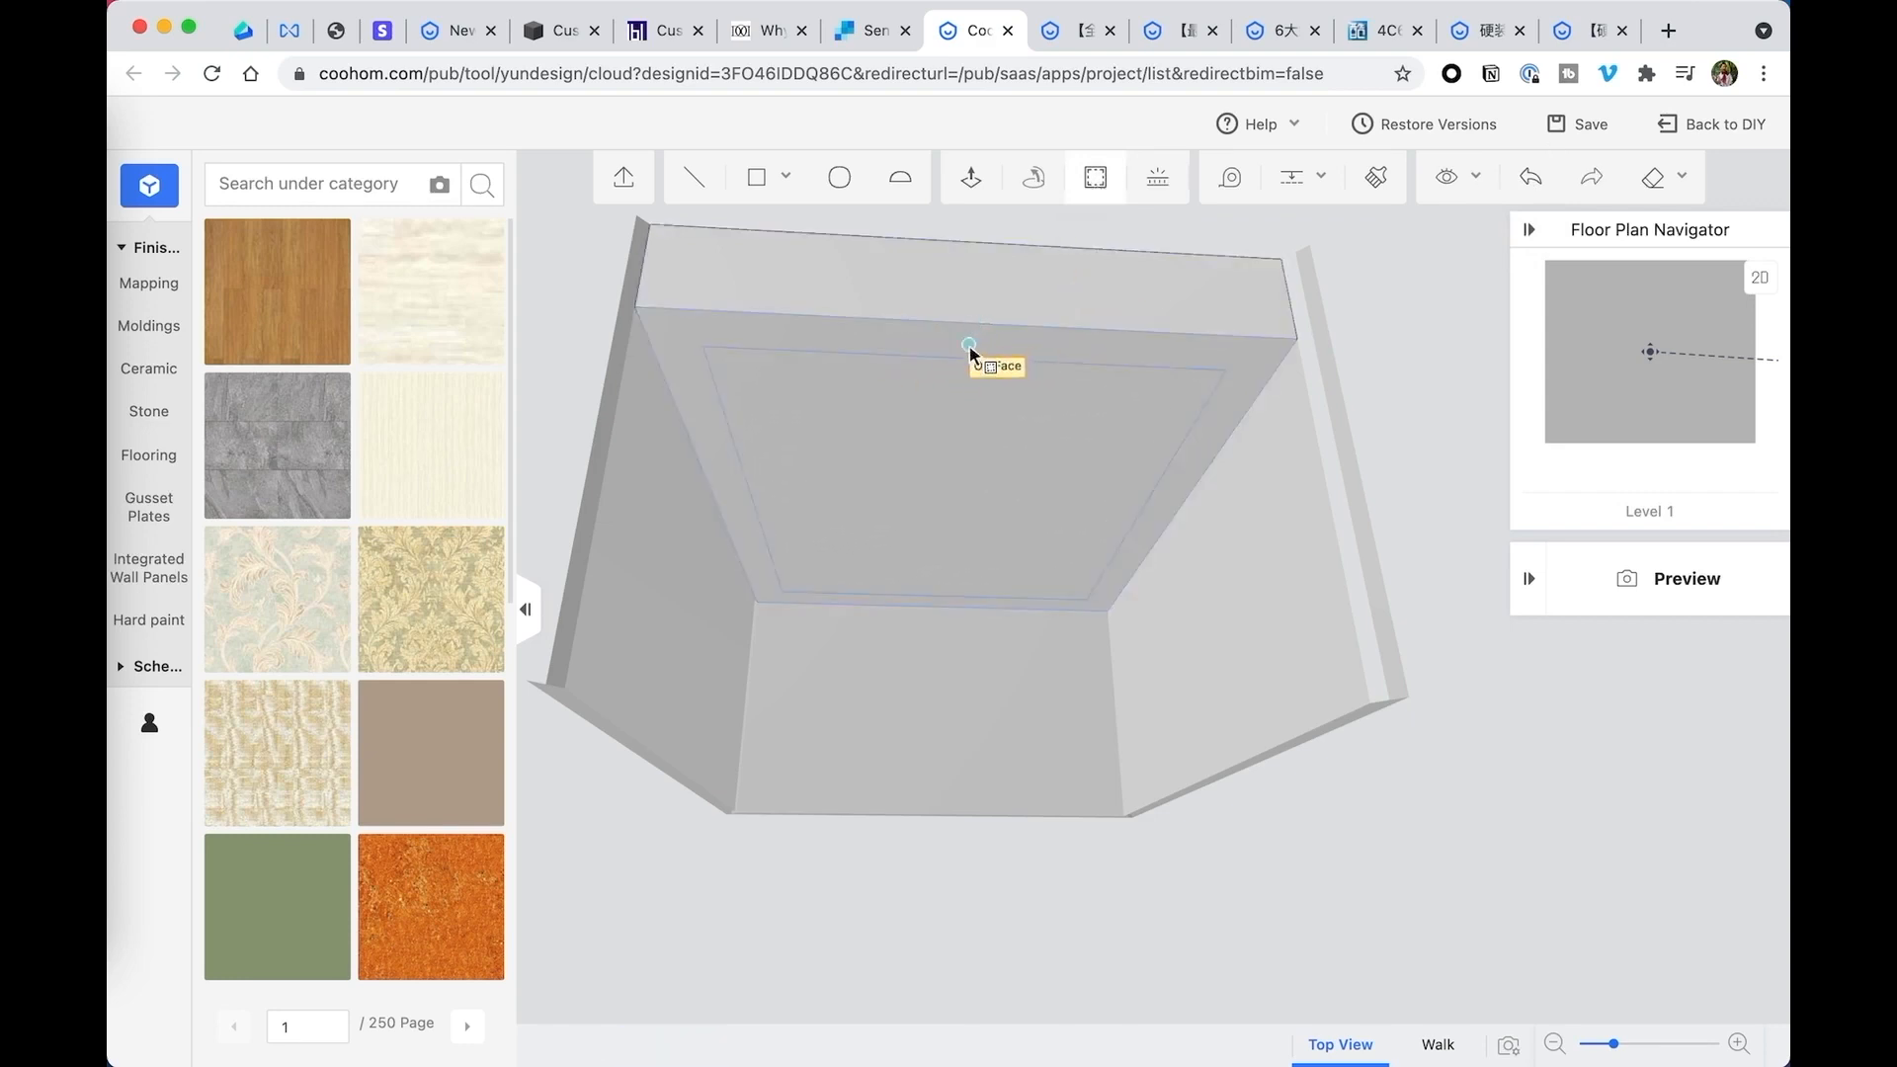
key("Escape")
left_click(996, 410)
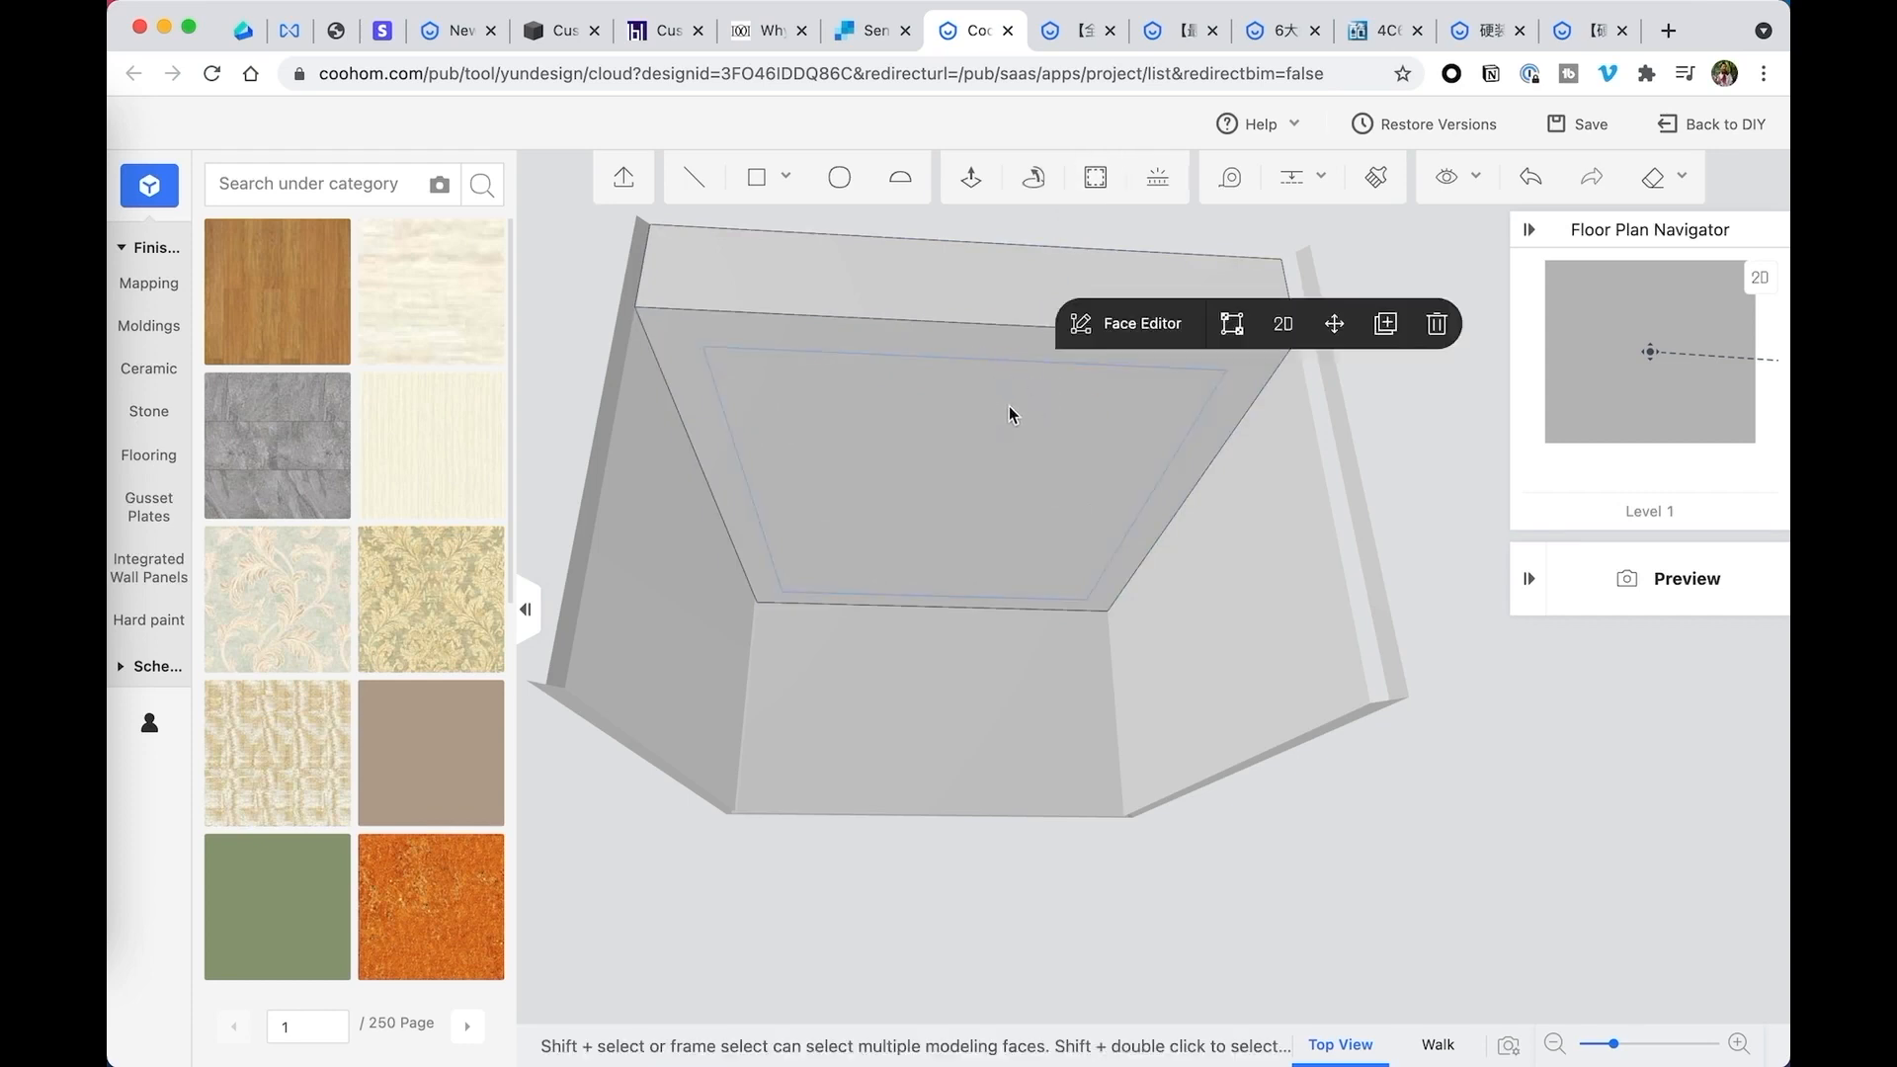
- Delete the inner face bounded by the offset outline to open up the underside of the lowered ceiling
left_click_drag(1031, 412, 1006, 403)
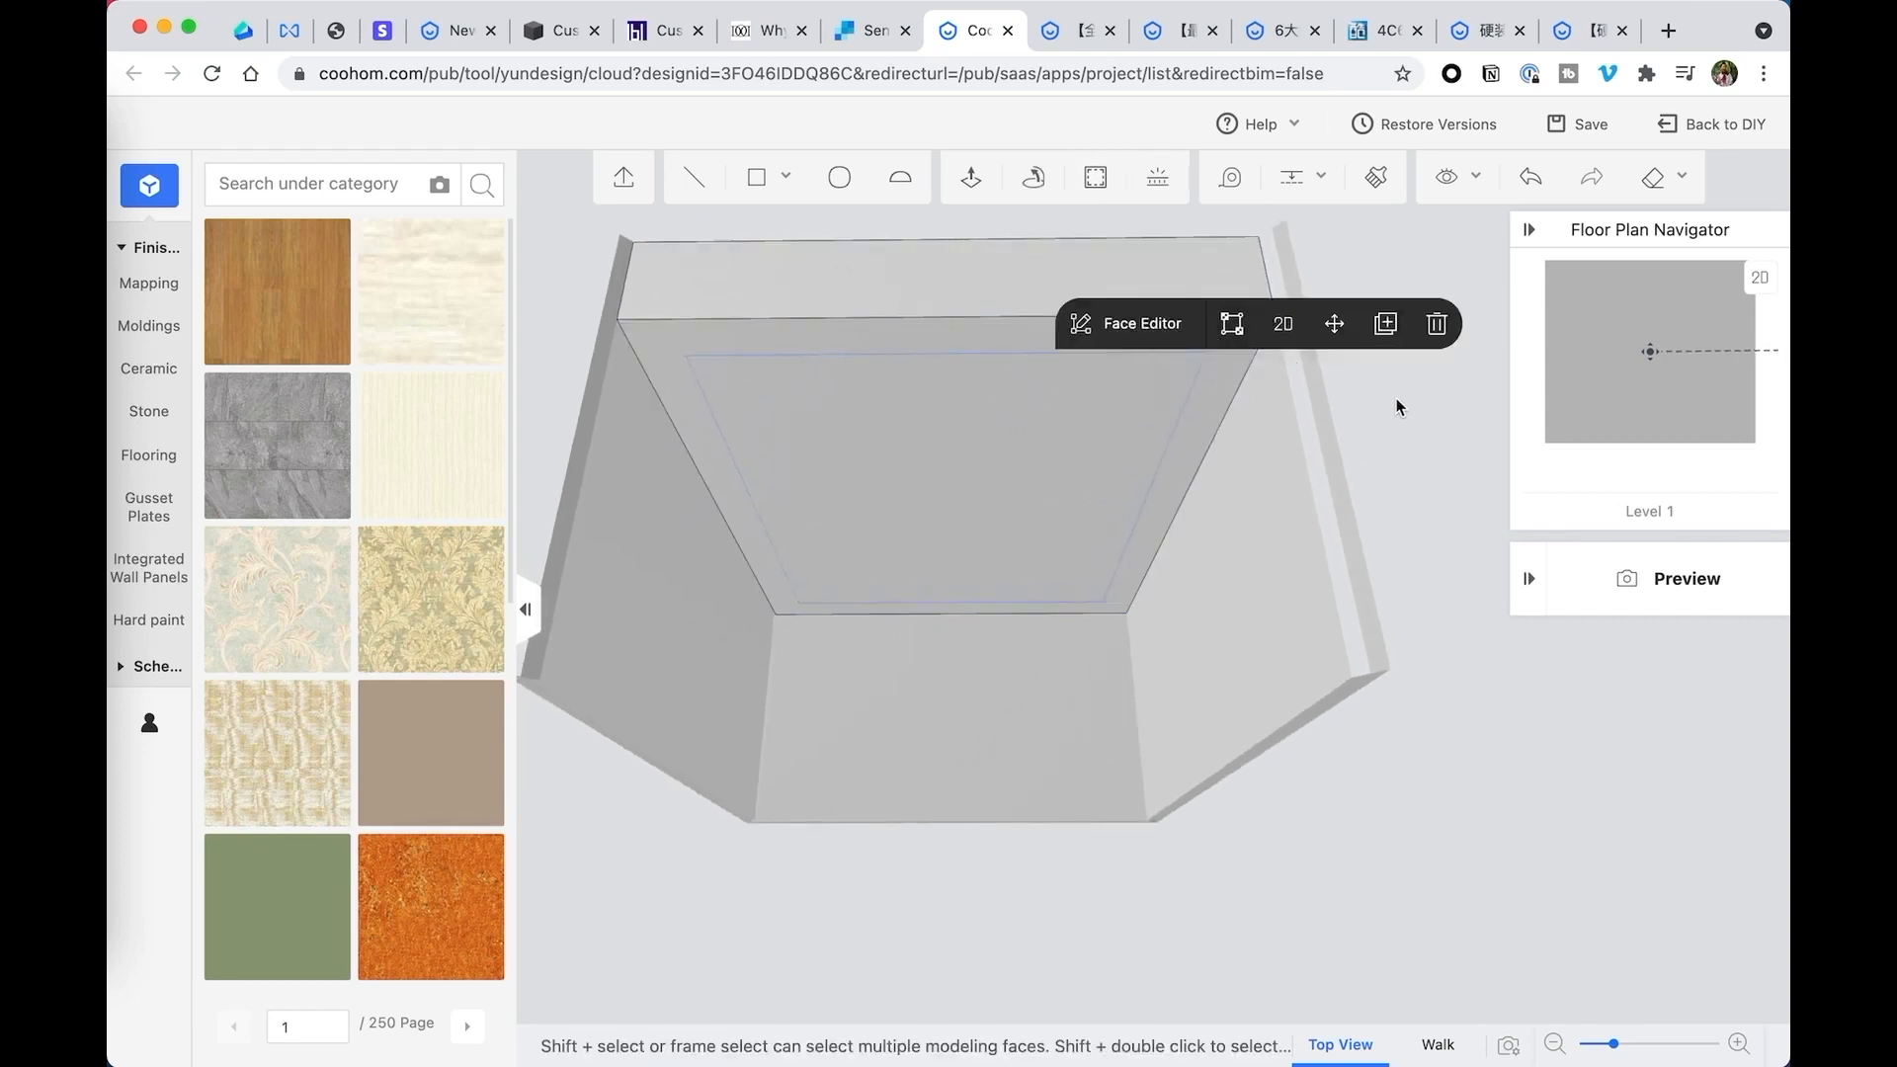
left_click(1396, 399)
left_click(1235, 341)
left_click(983, 393)
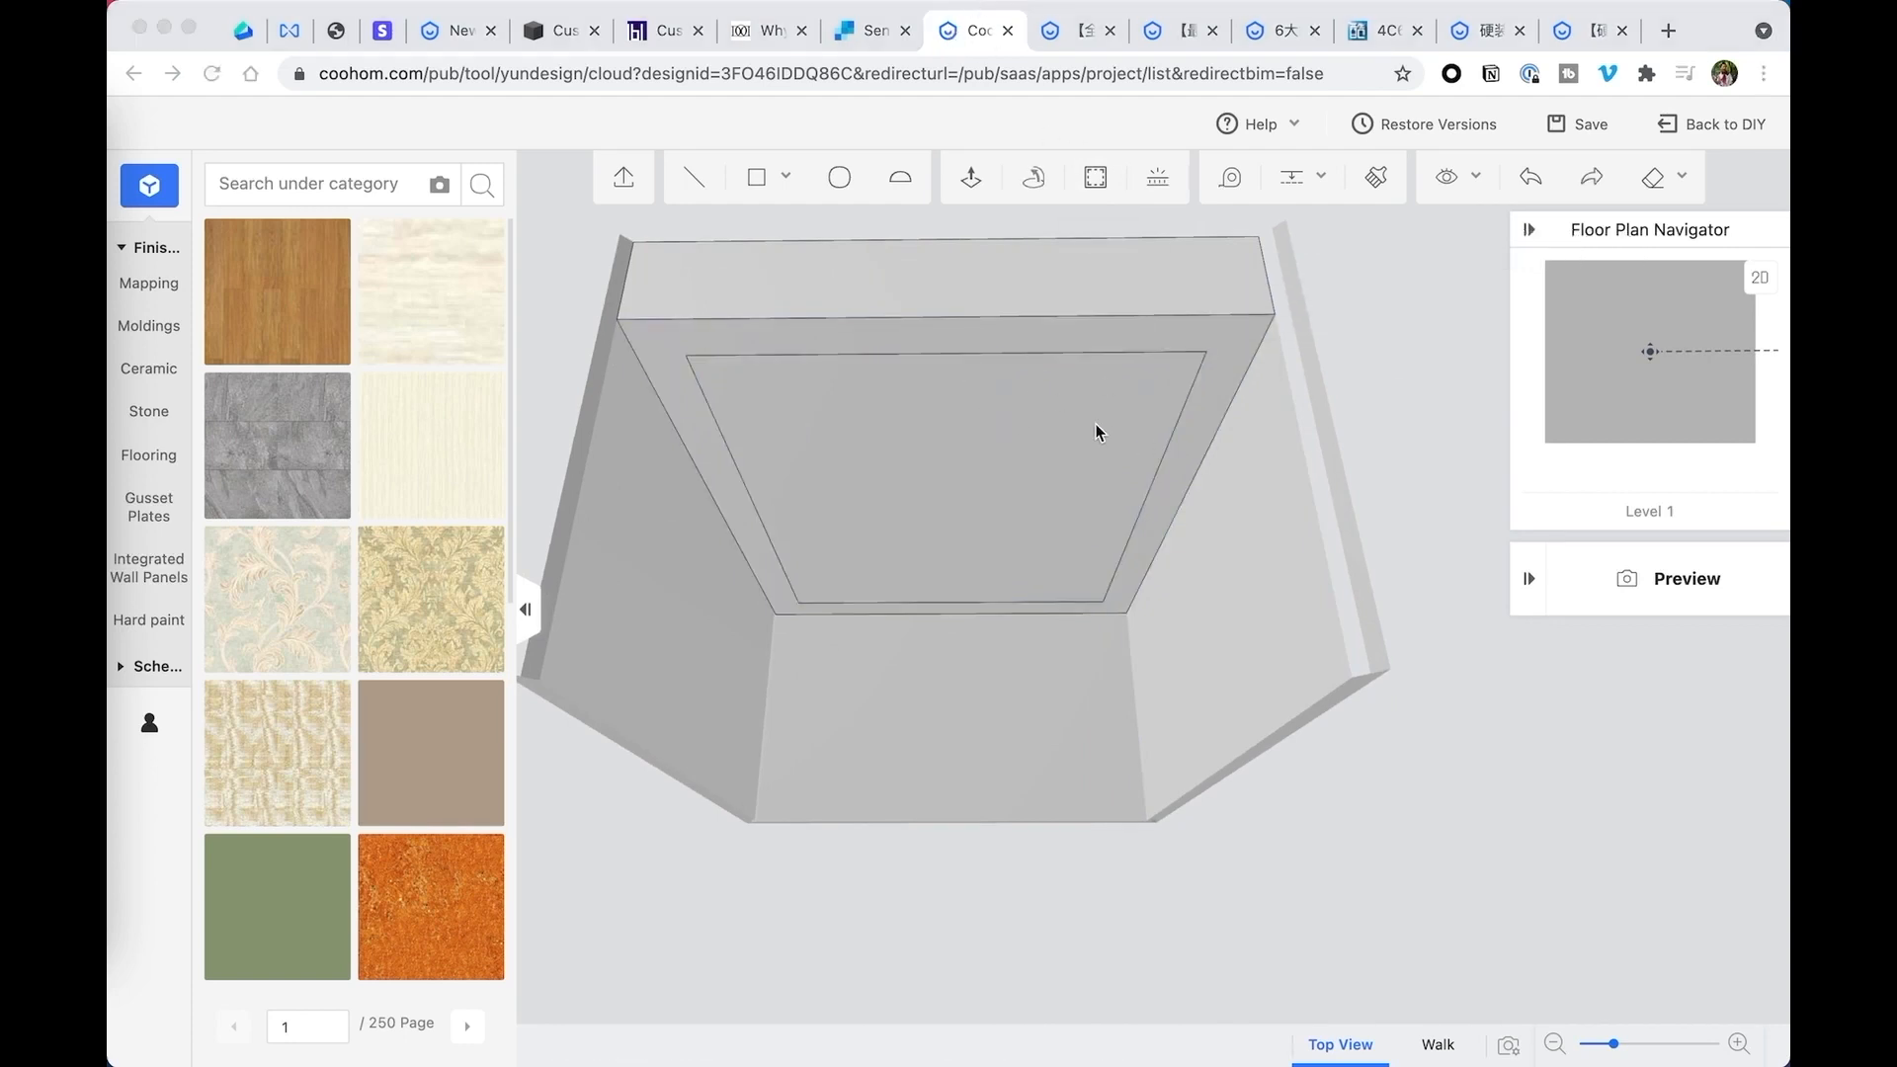
left_click(1018, 435)
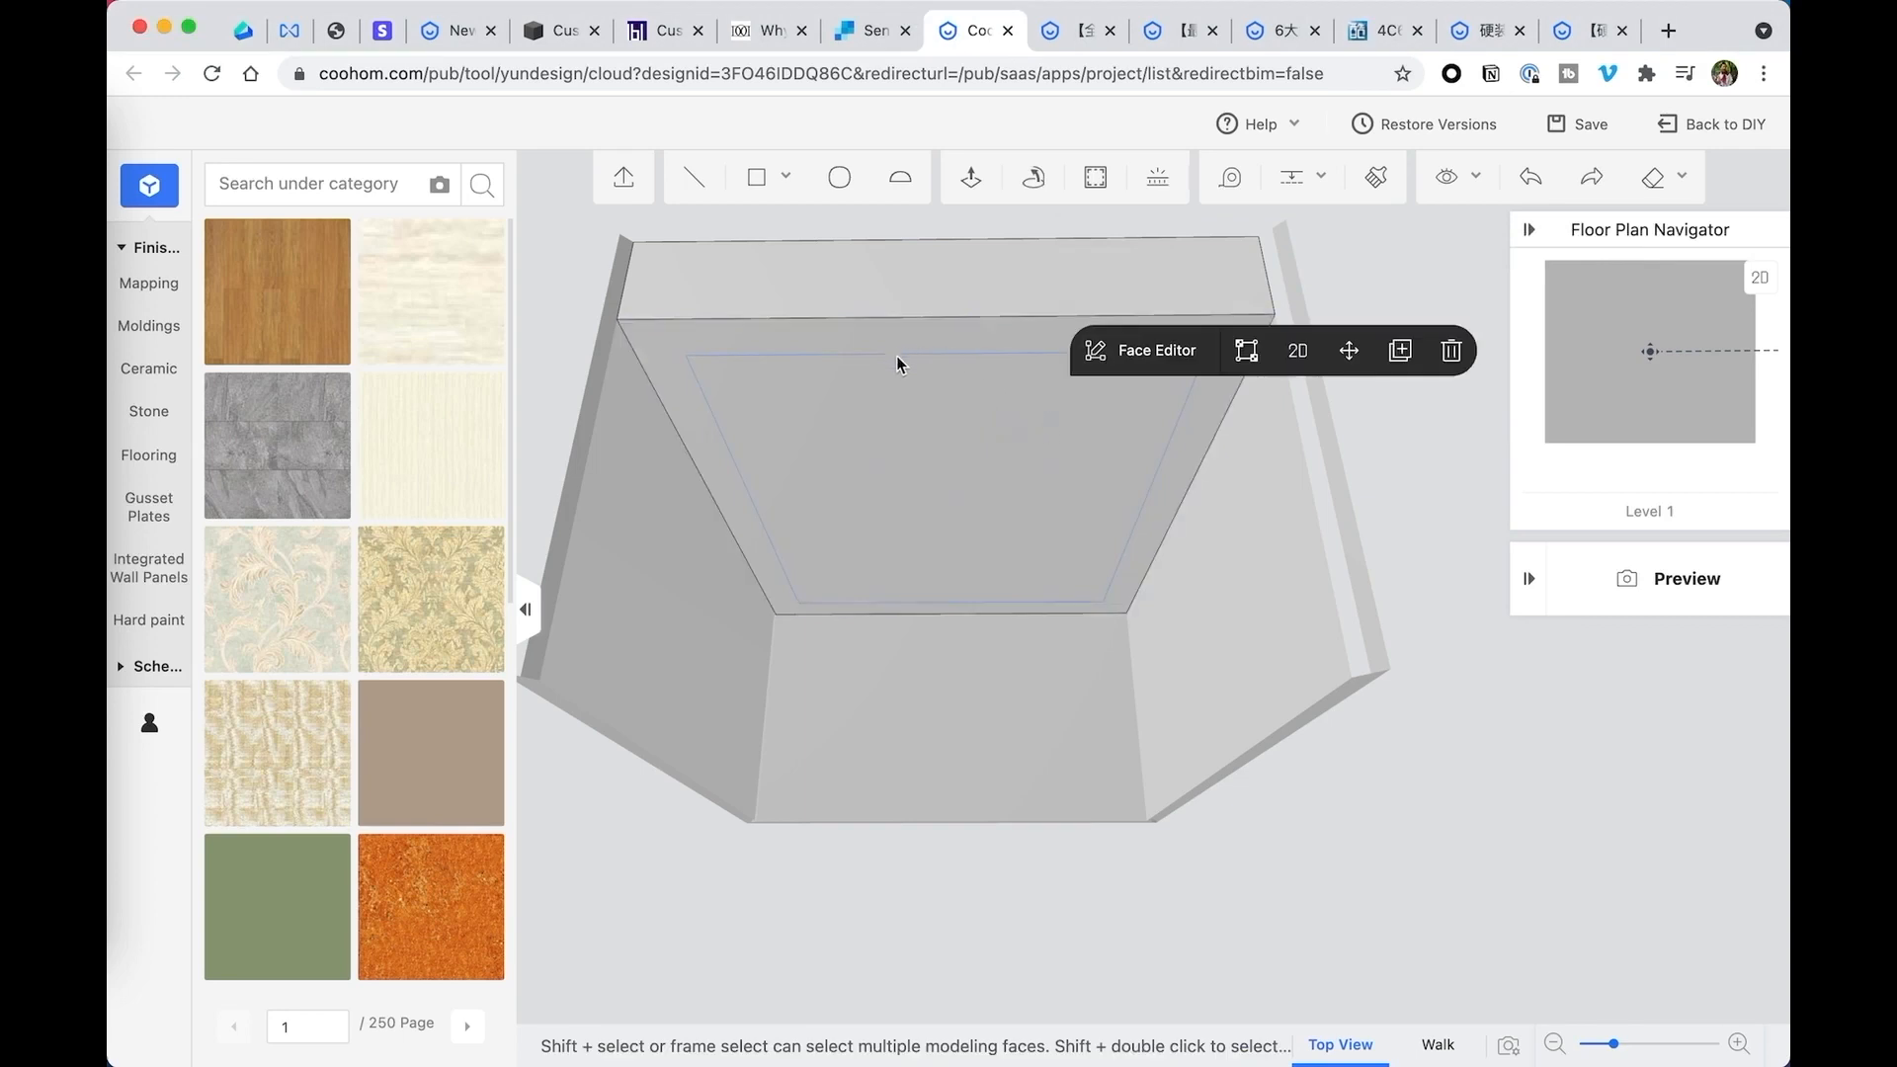
left_click(1451, 352)
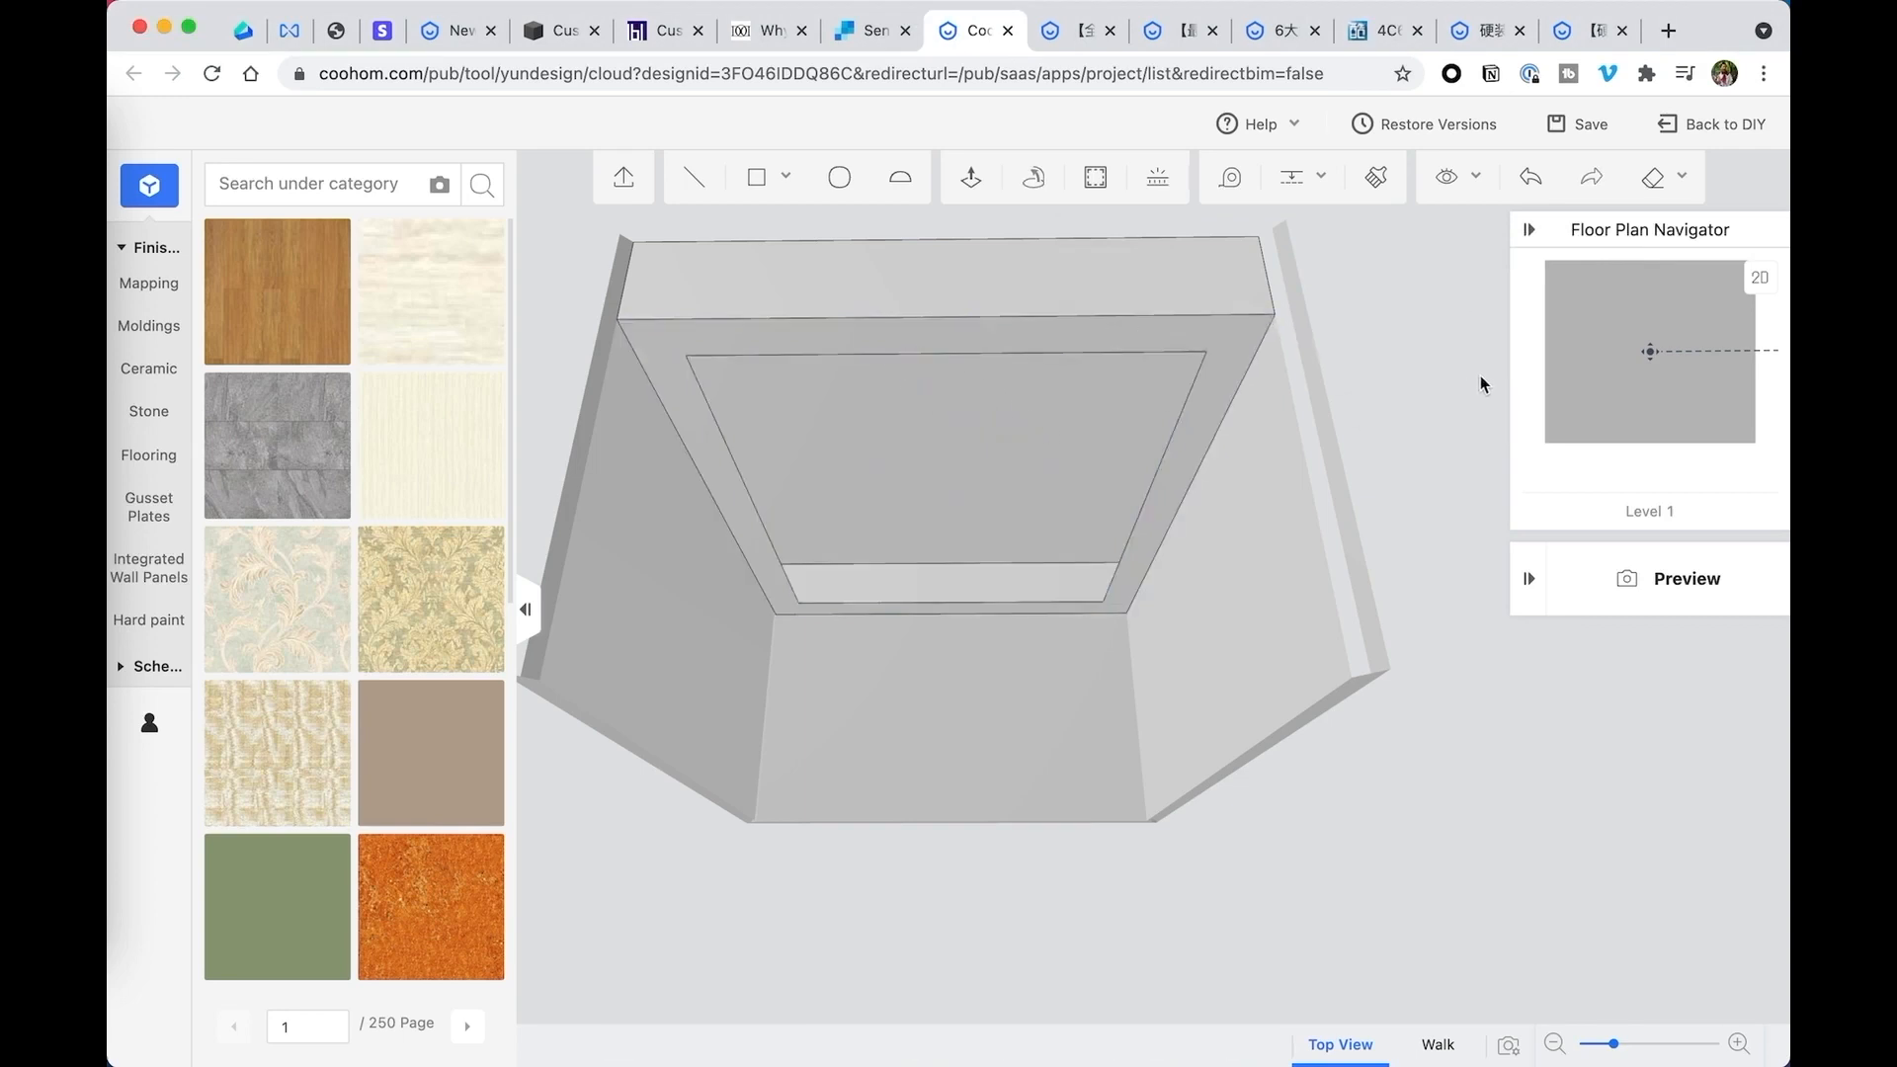
- Round the inner corners of the remaining frame face on the ceiling's underside with the Chamfer tool, radius 30
left_click(1236, 338)
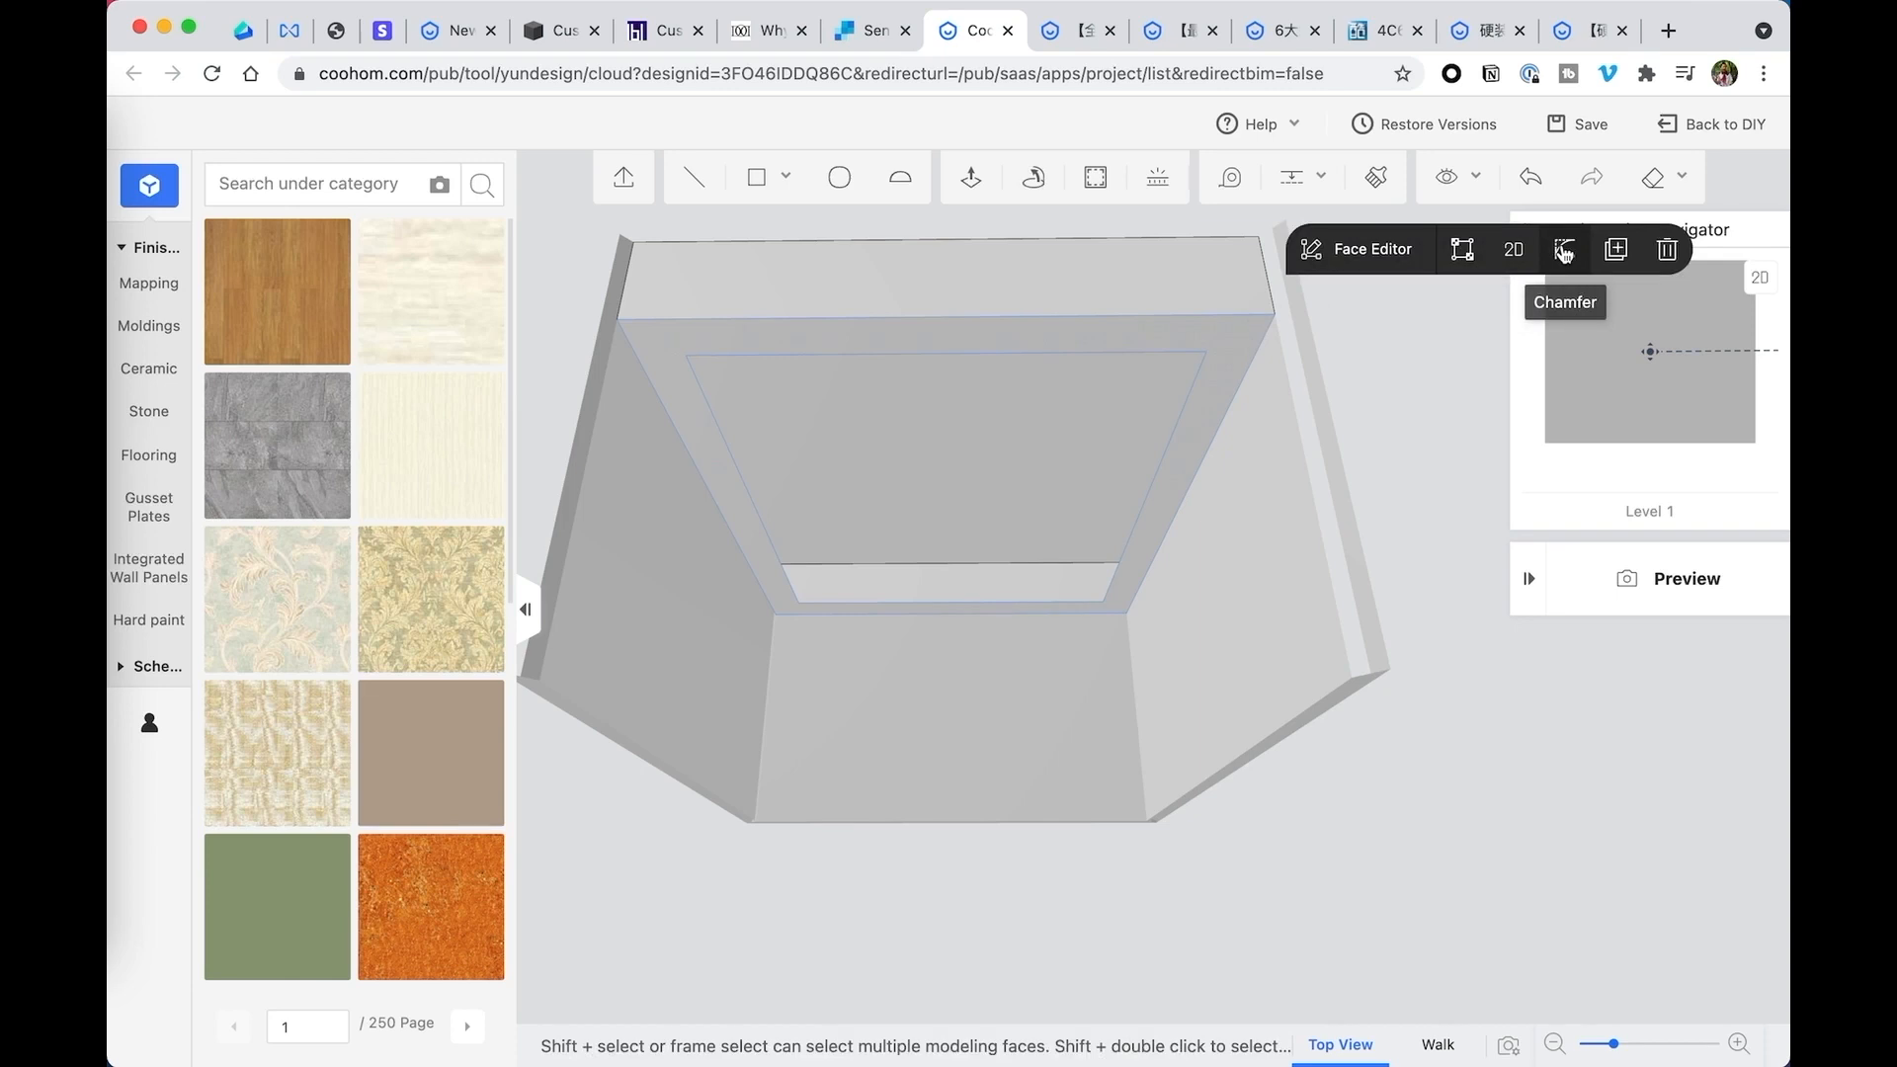
left_click(1564, 252)
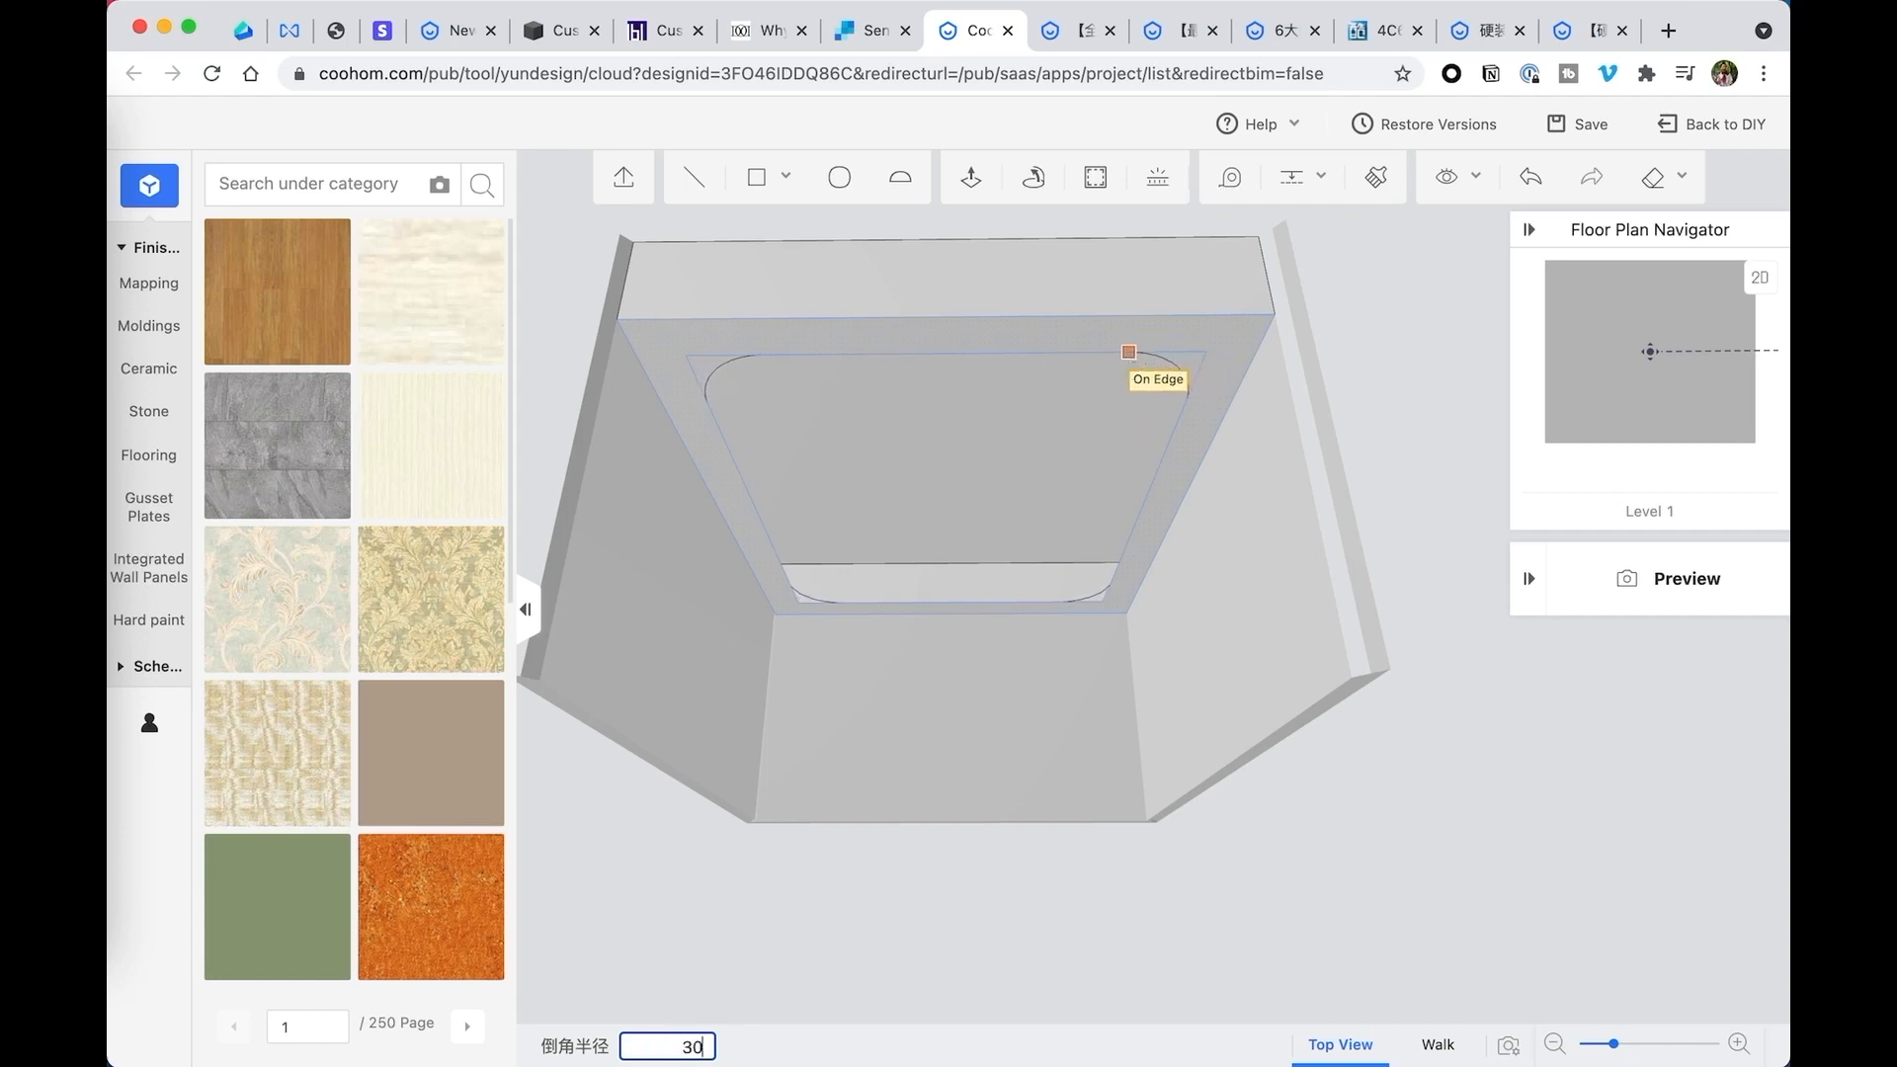
key("Return")
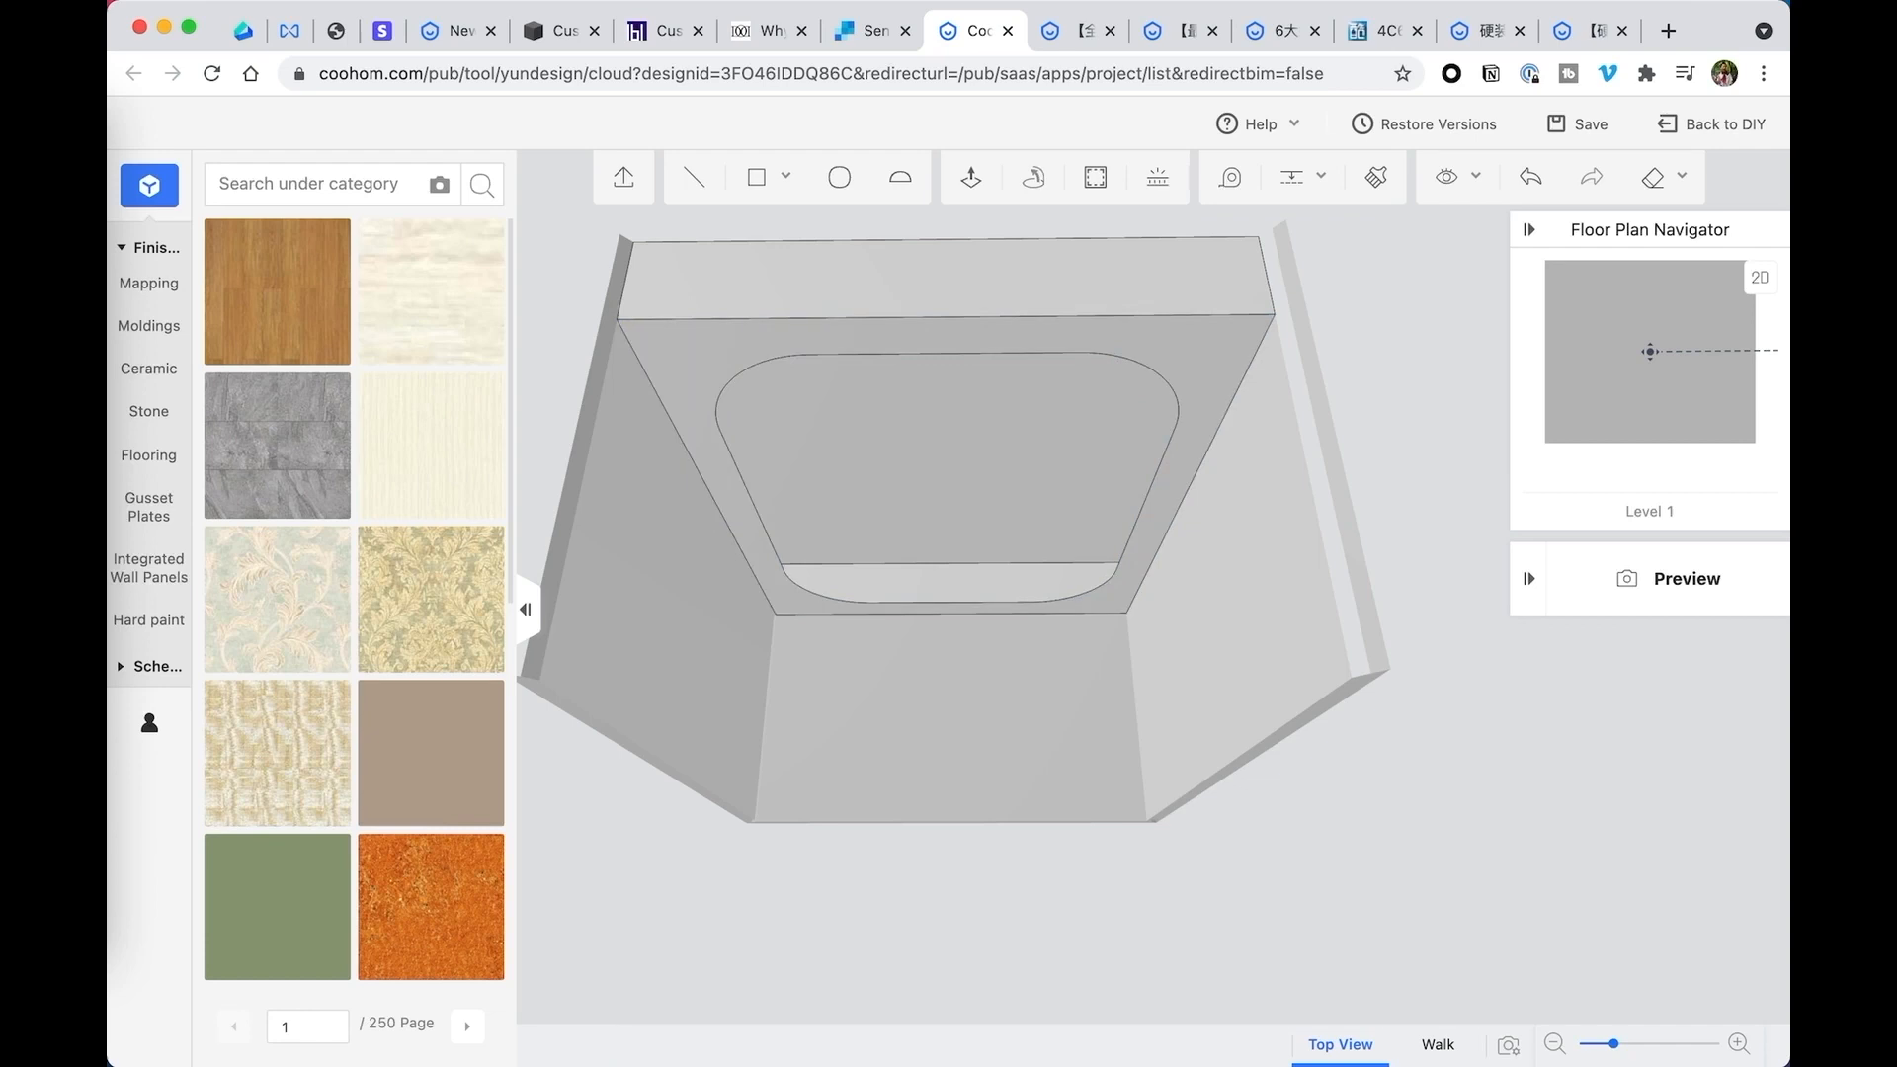
- Extrude the round-cornered frame face of the lowered ceiling downward with Push/Pull to deepen the recess
right_click_drag(1120, 487, 1174, 456)
right_click_drag(1053, 475, 884, 465)
key("Escape")
mouse_move(1034, 438)
right_mouse_down()
mouse_move(1080, 454)
mouse_move(1039, 418)
right_mouse_up()
scroll(1053, 437, "down", 3)
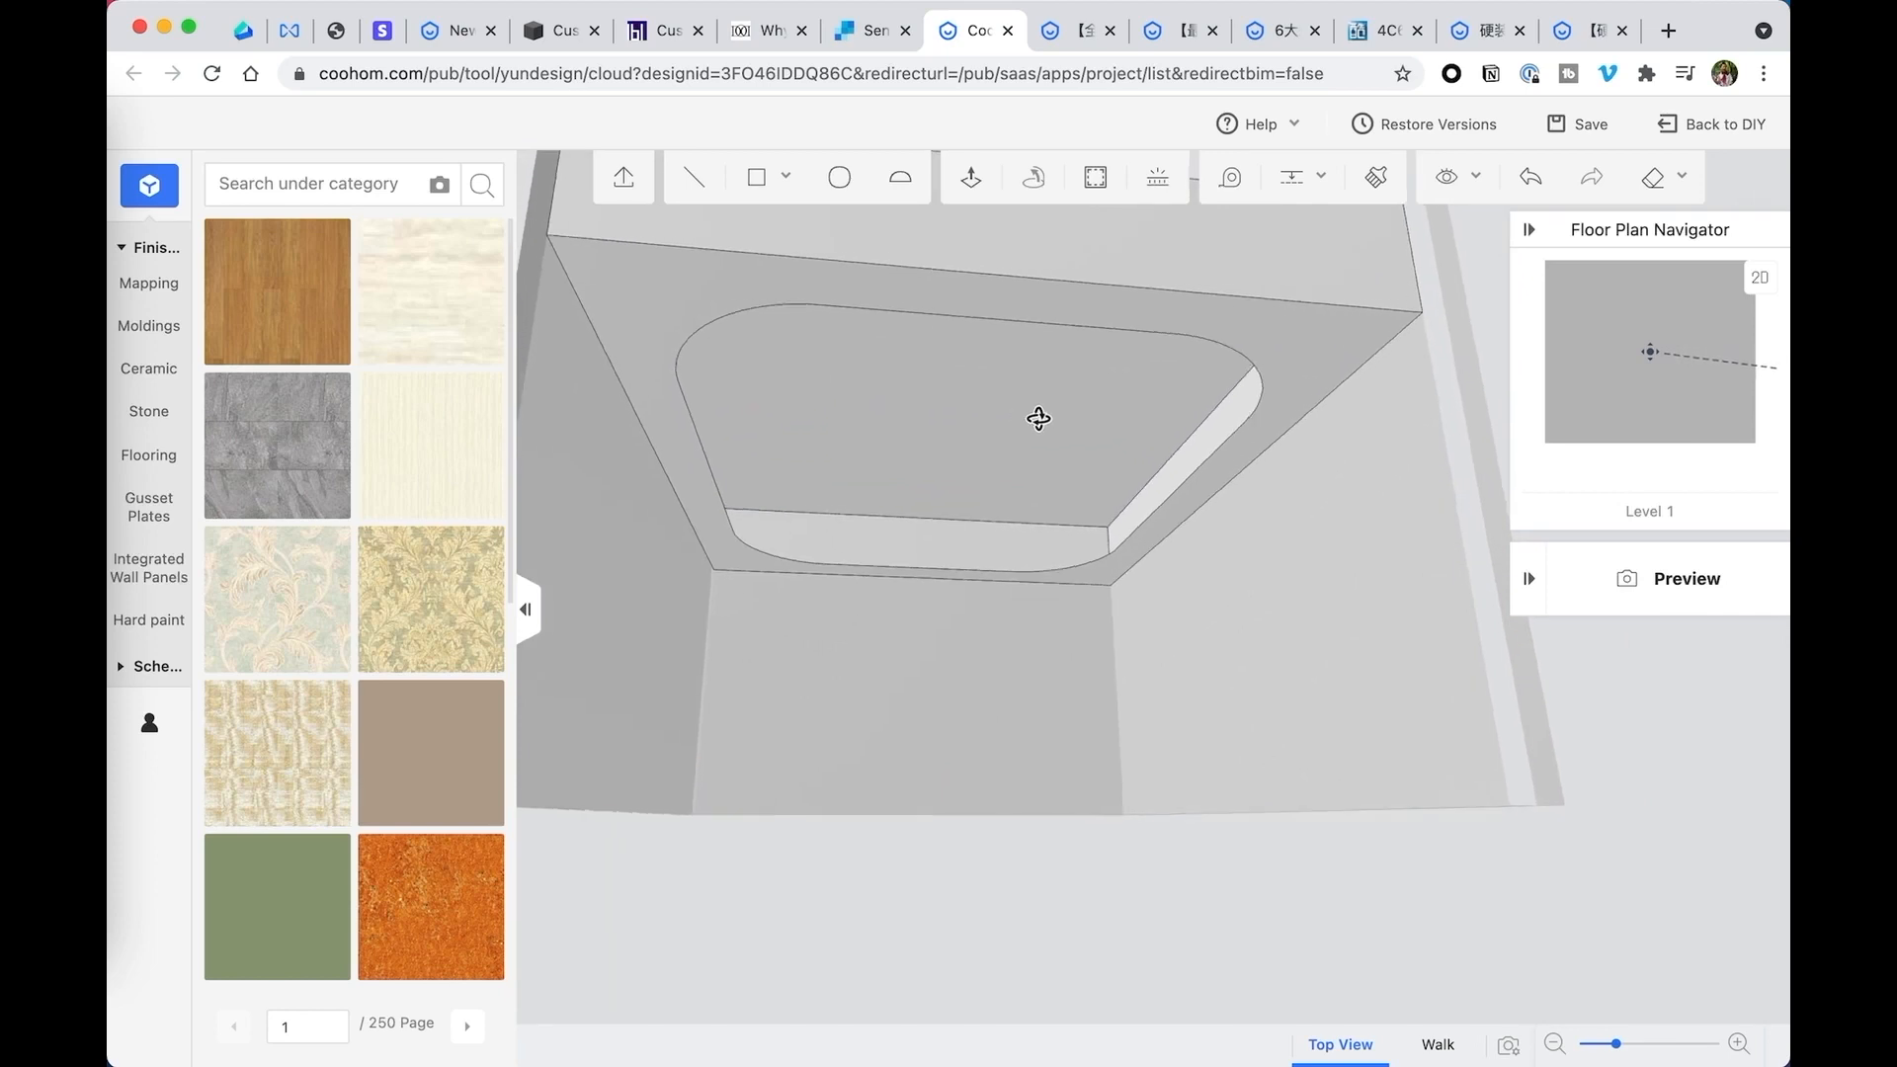
left_click(971, 178)
left_click(664, 289)
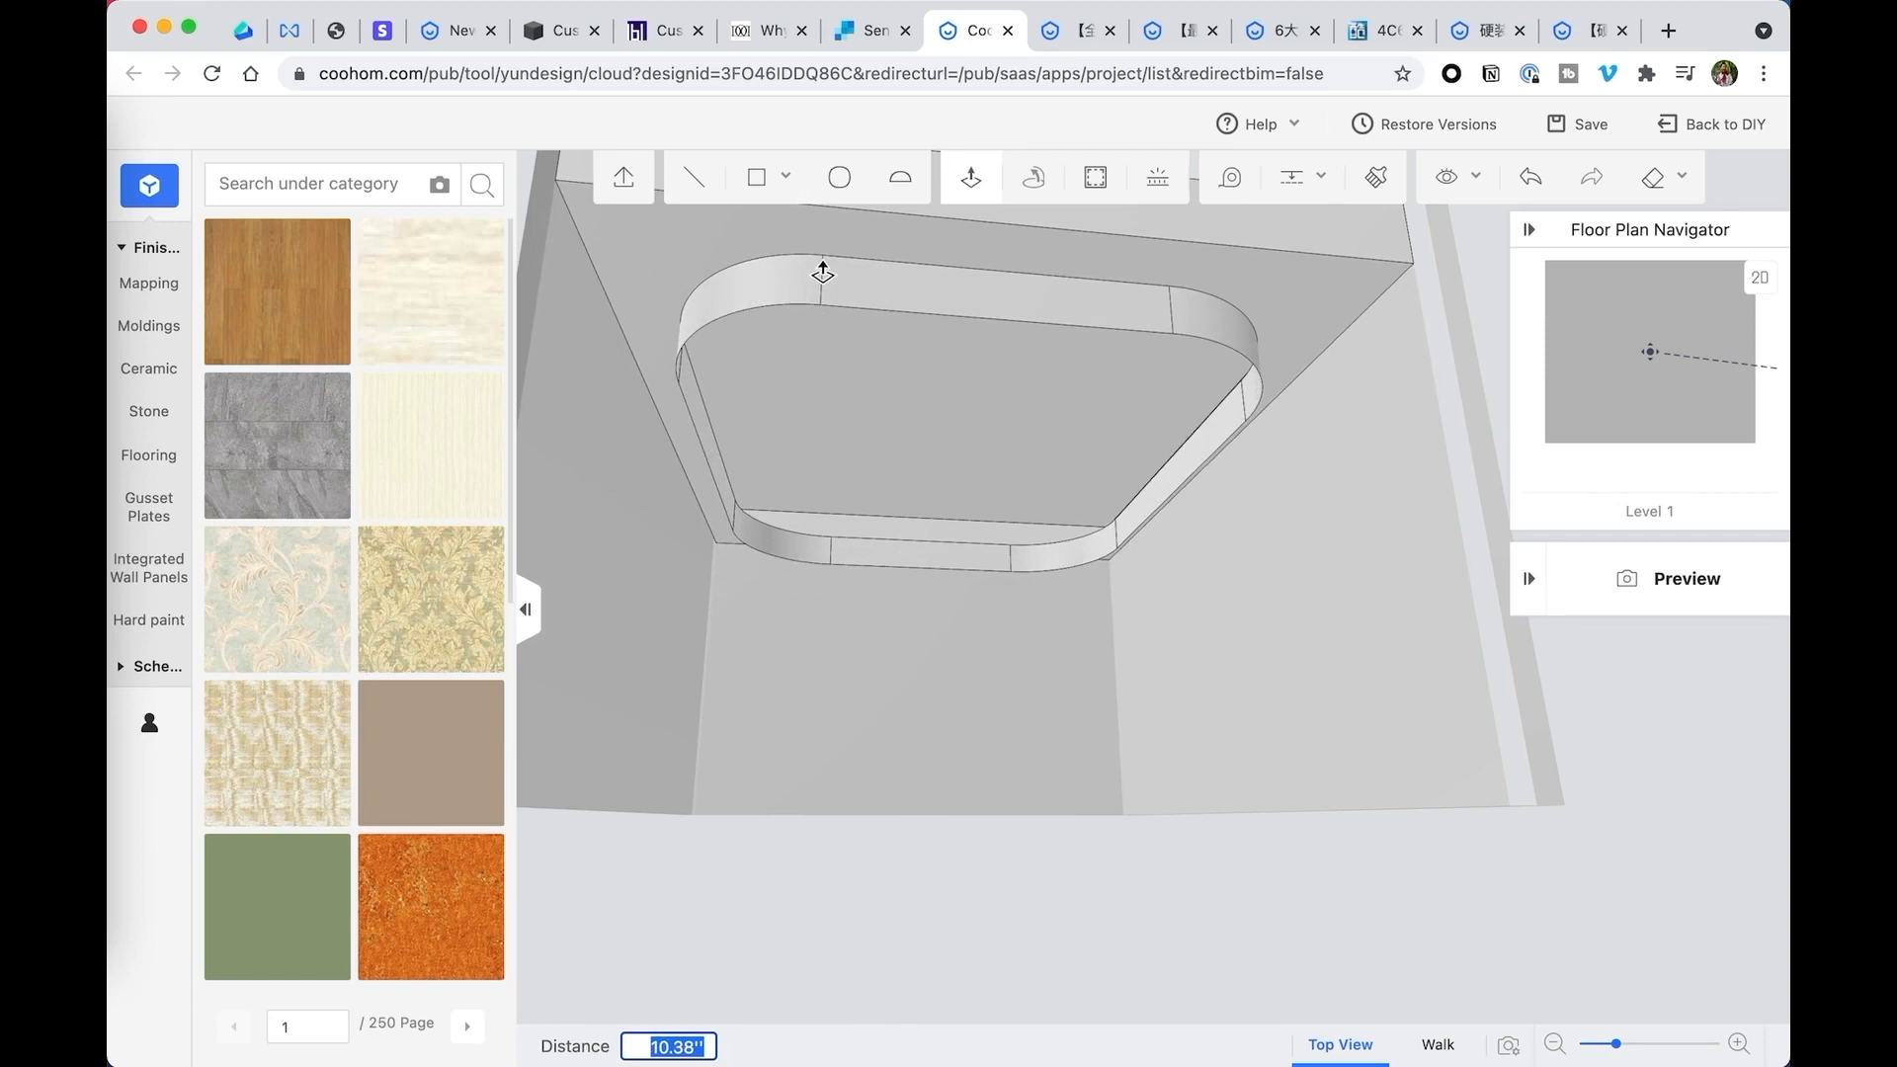
left_click(797, 376)
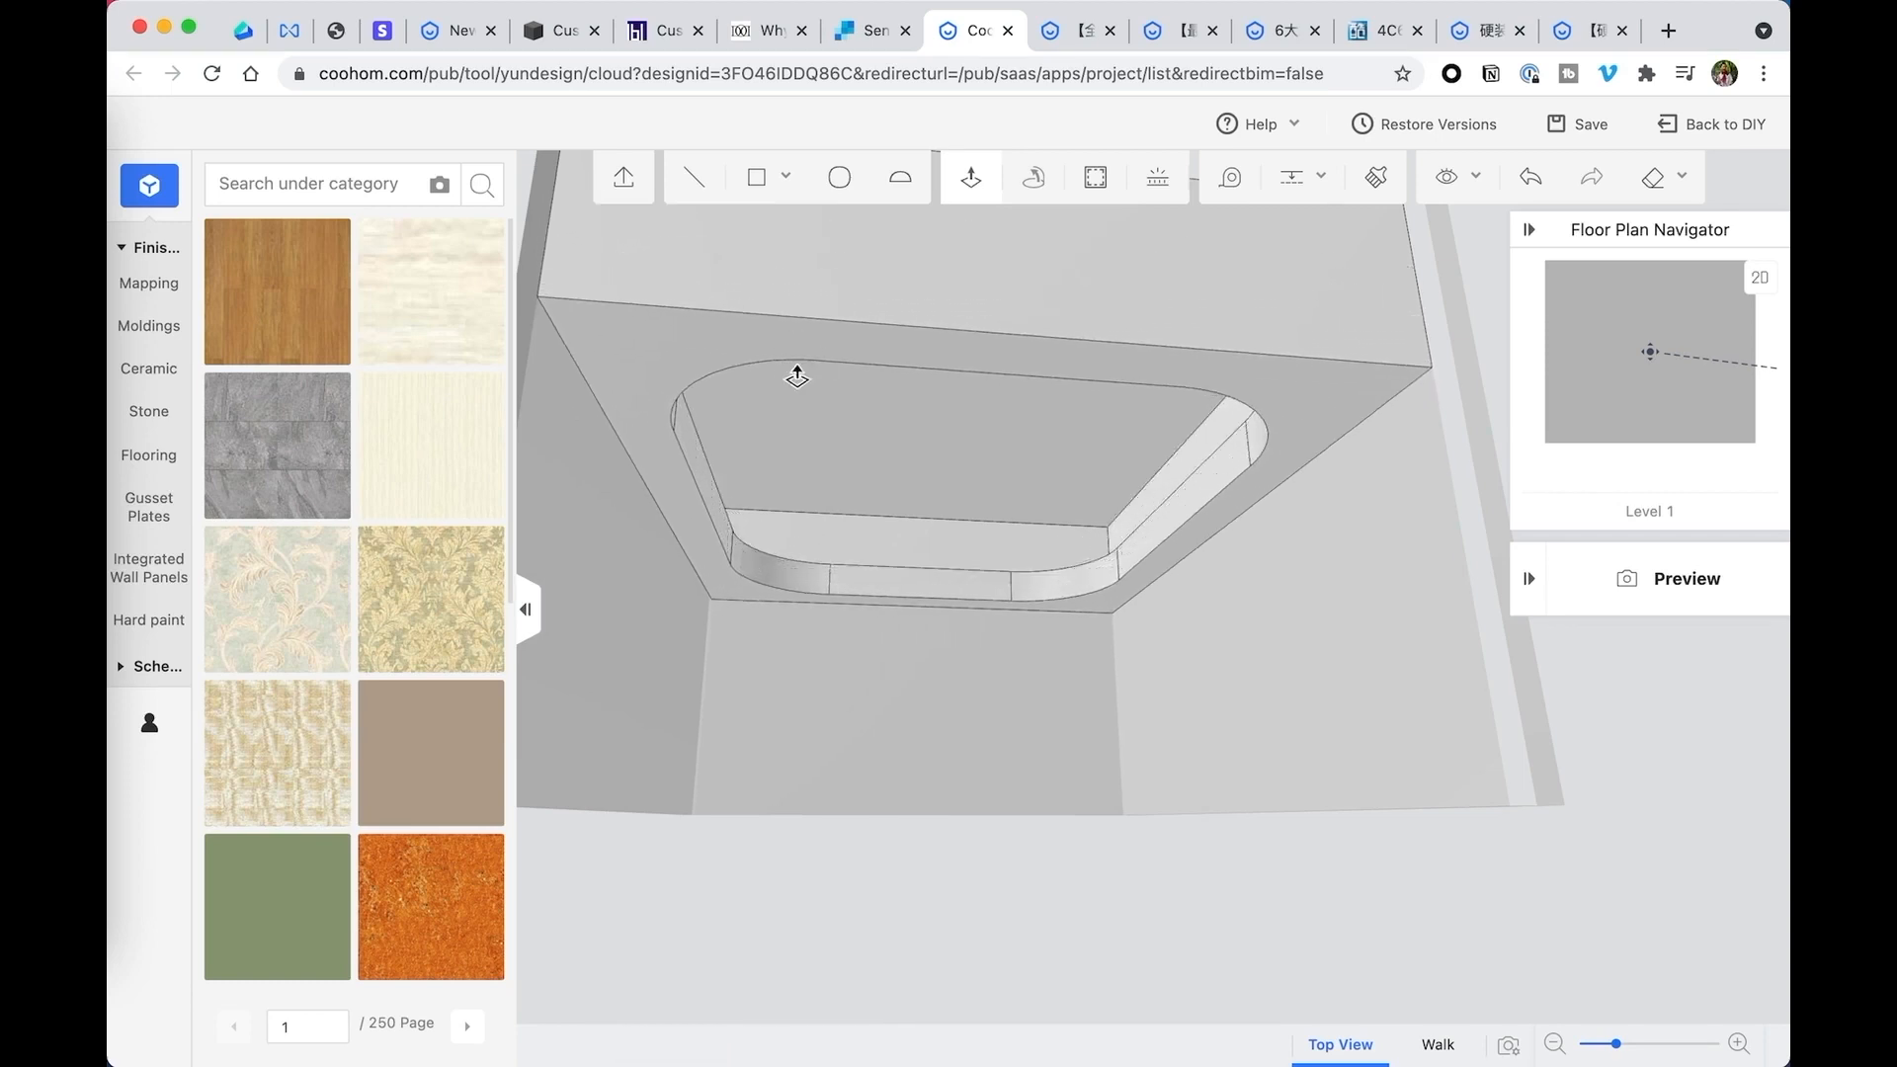
- Draw a line about 125.5 inches long across the recess's upper face, joining the rounded corners' end points at the far end
middle_click_drag(1020, 402, 1105, 334)
left_click(707, 188)
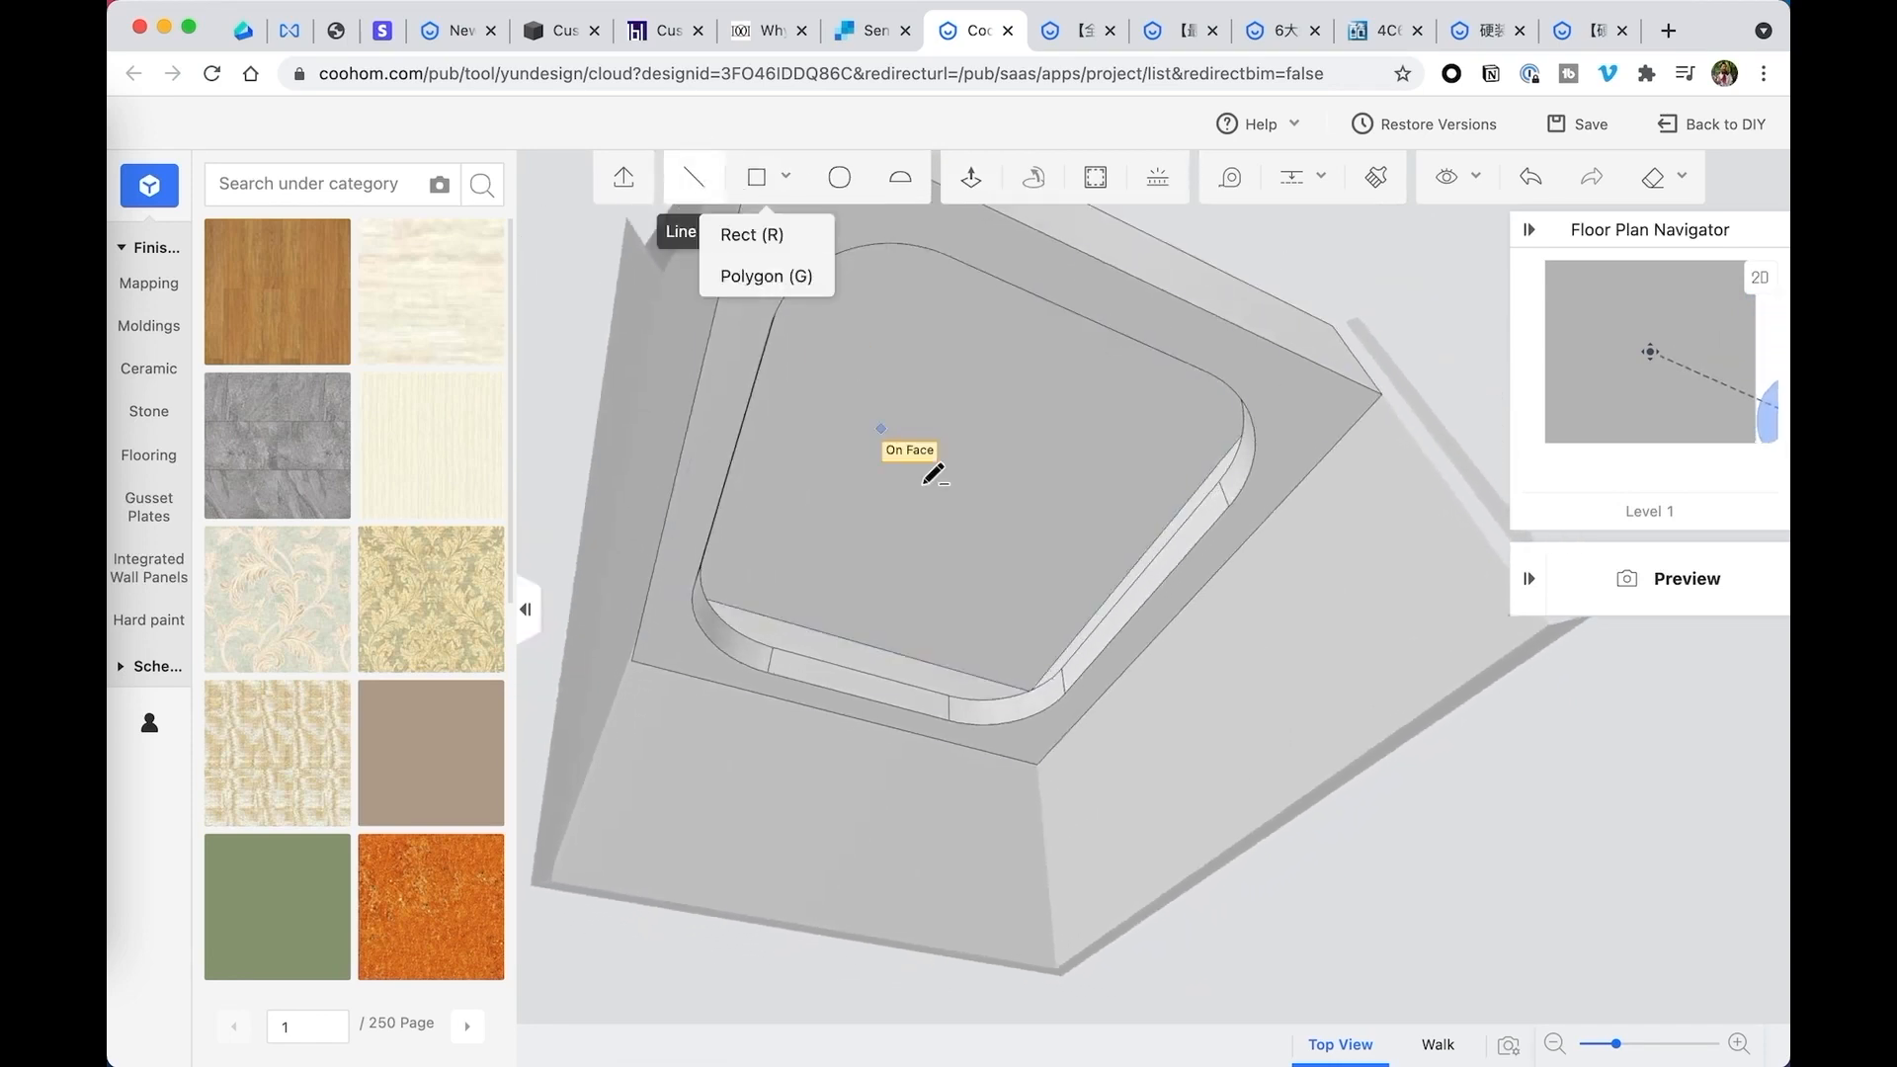
middle_click_drag(958, 484, 834, 496)
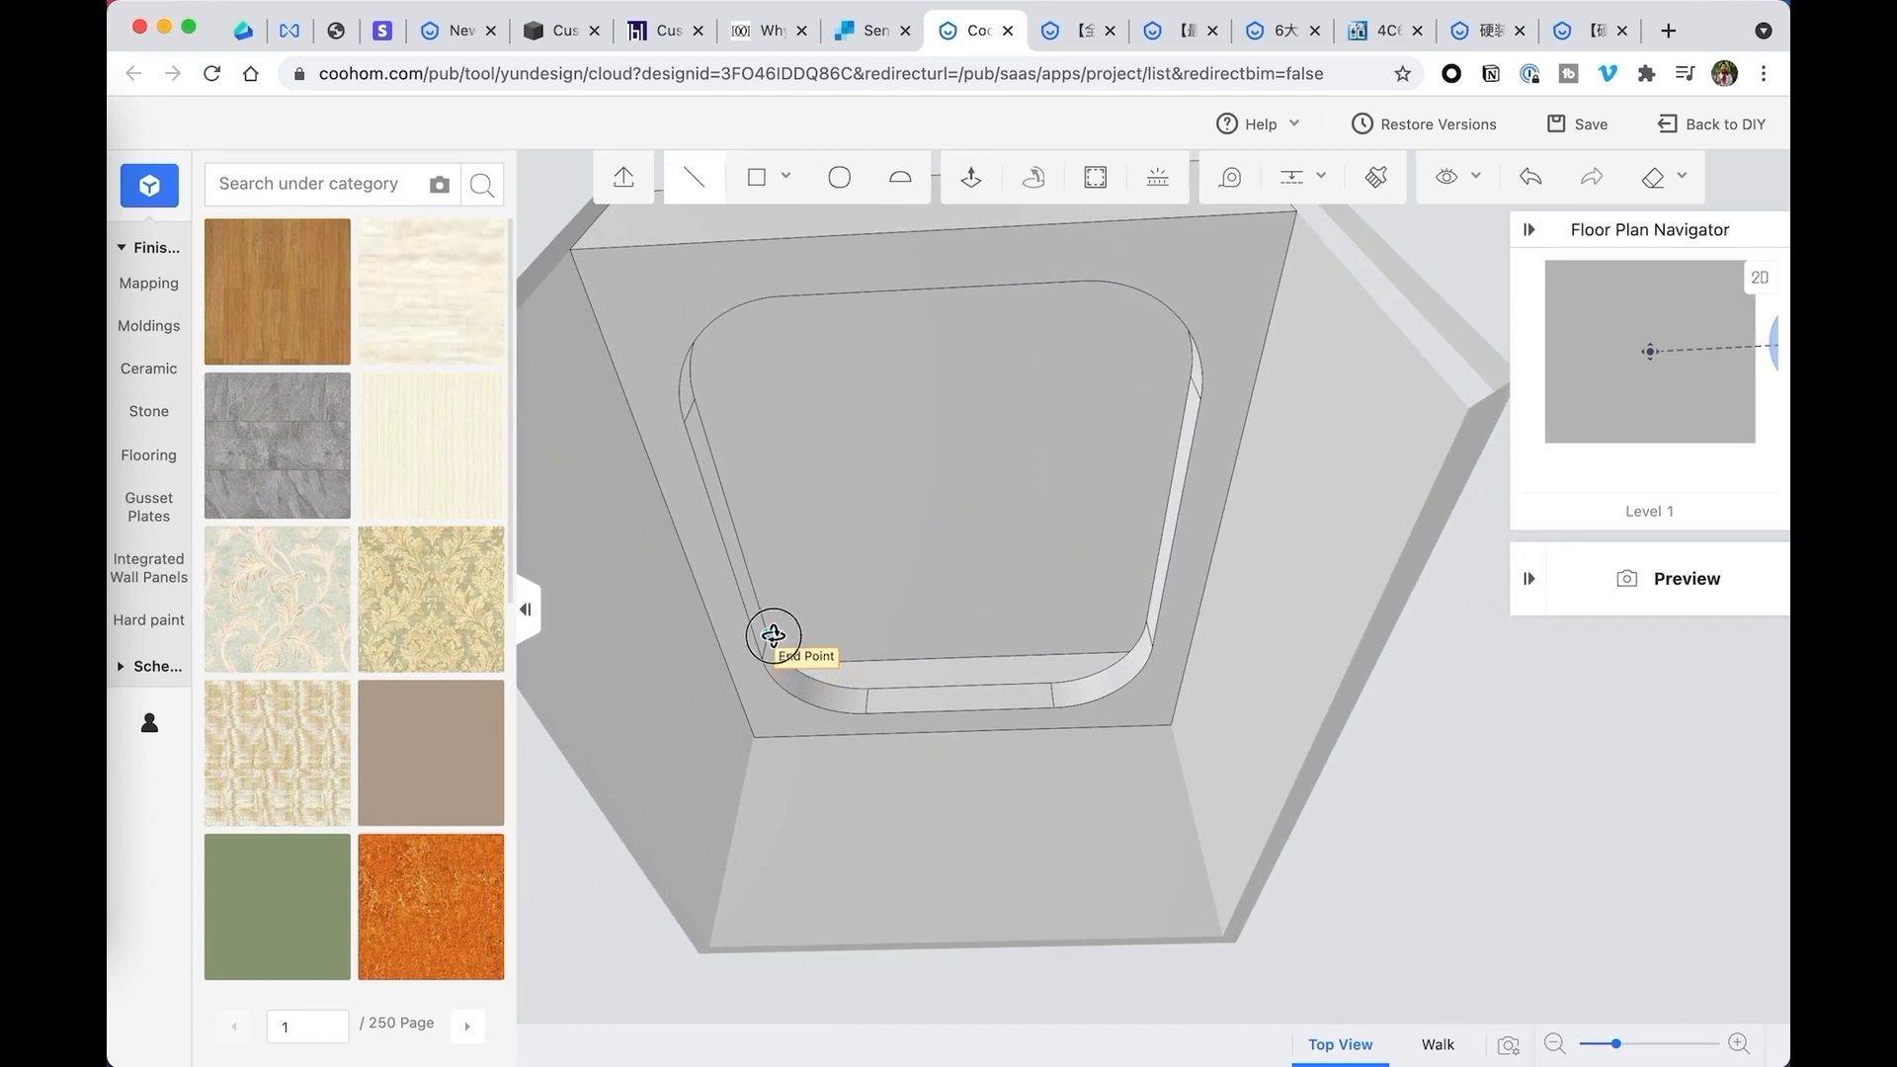
left_click(767, 646)
middle_click_drag(978, 628, 1051, 633)
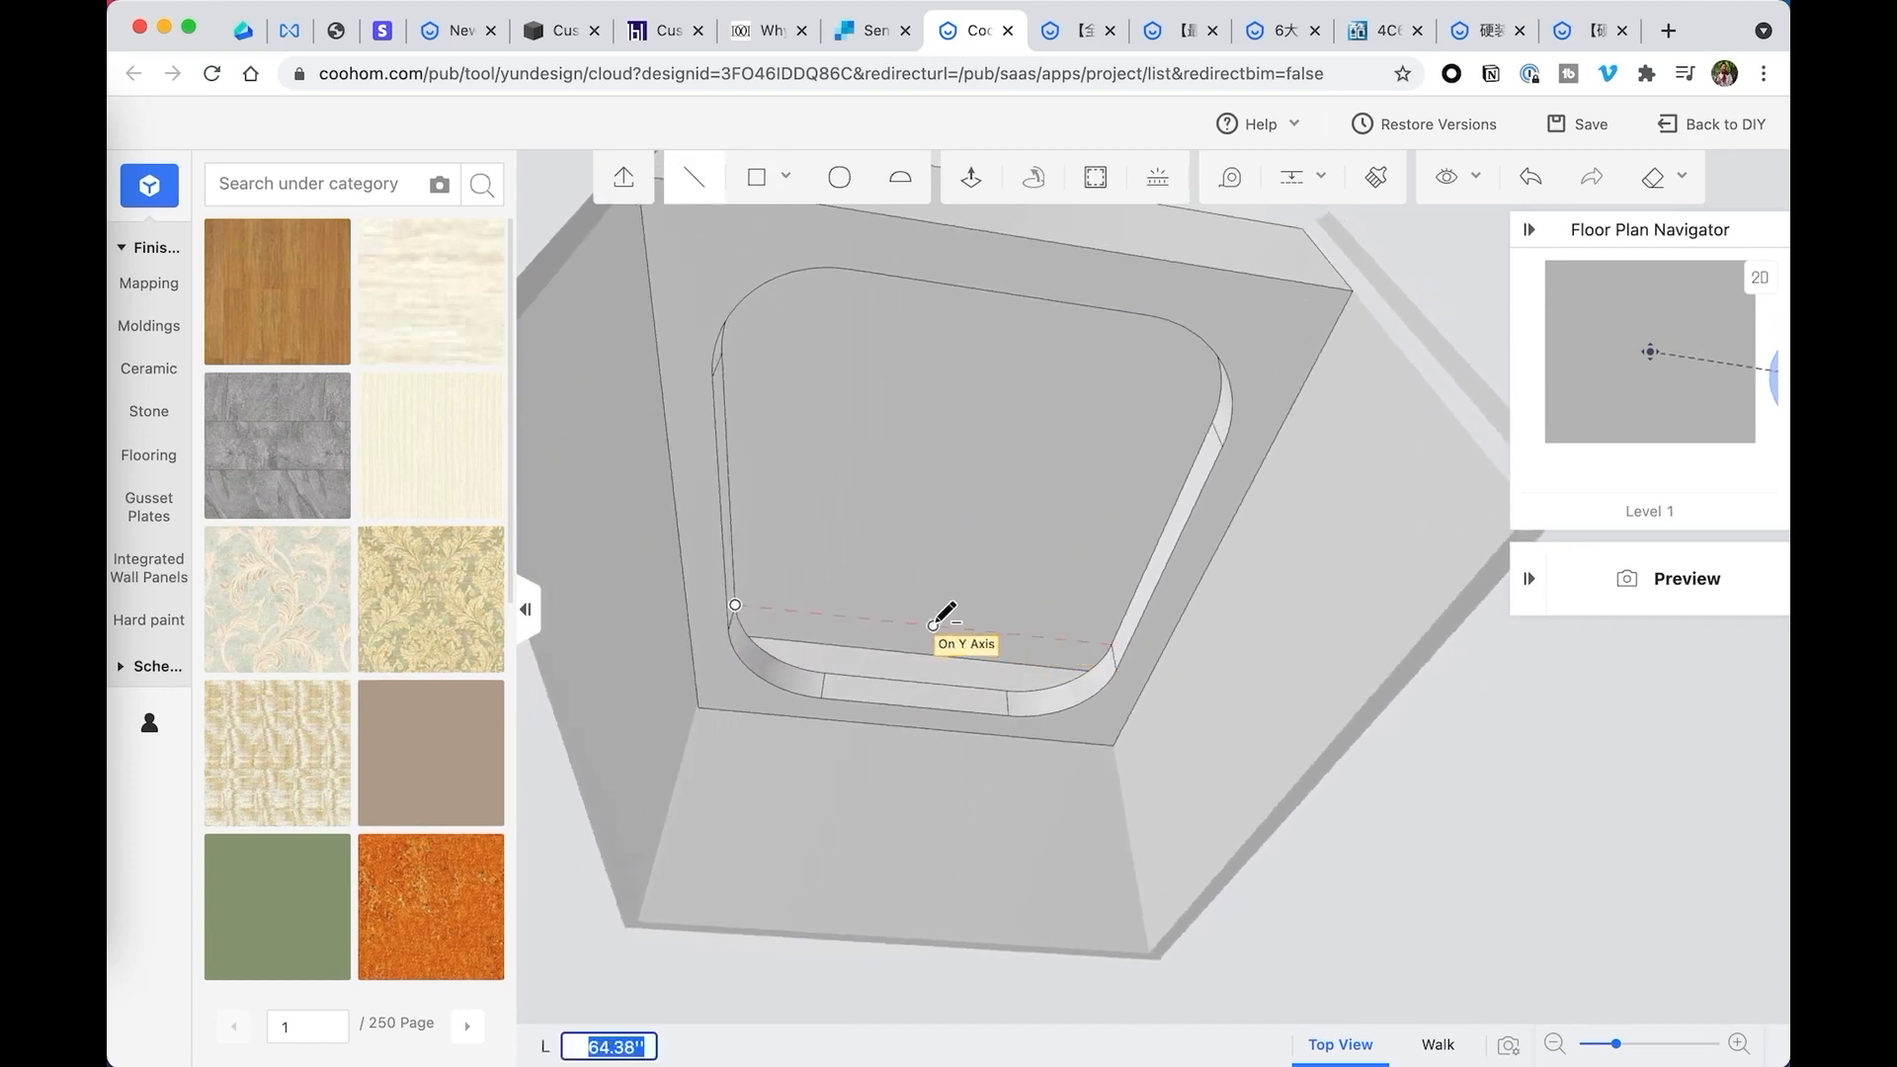
left_click(1114, 644)
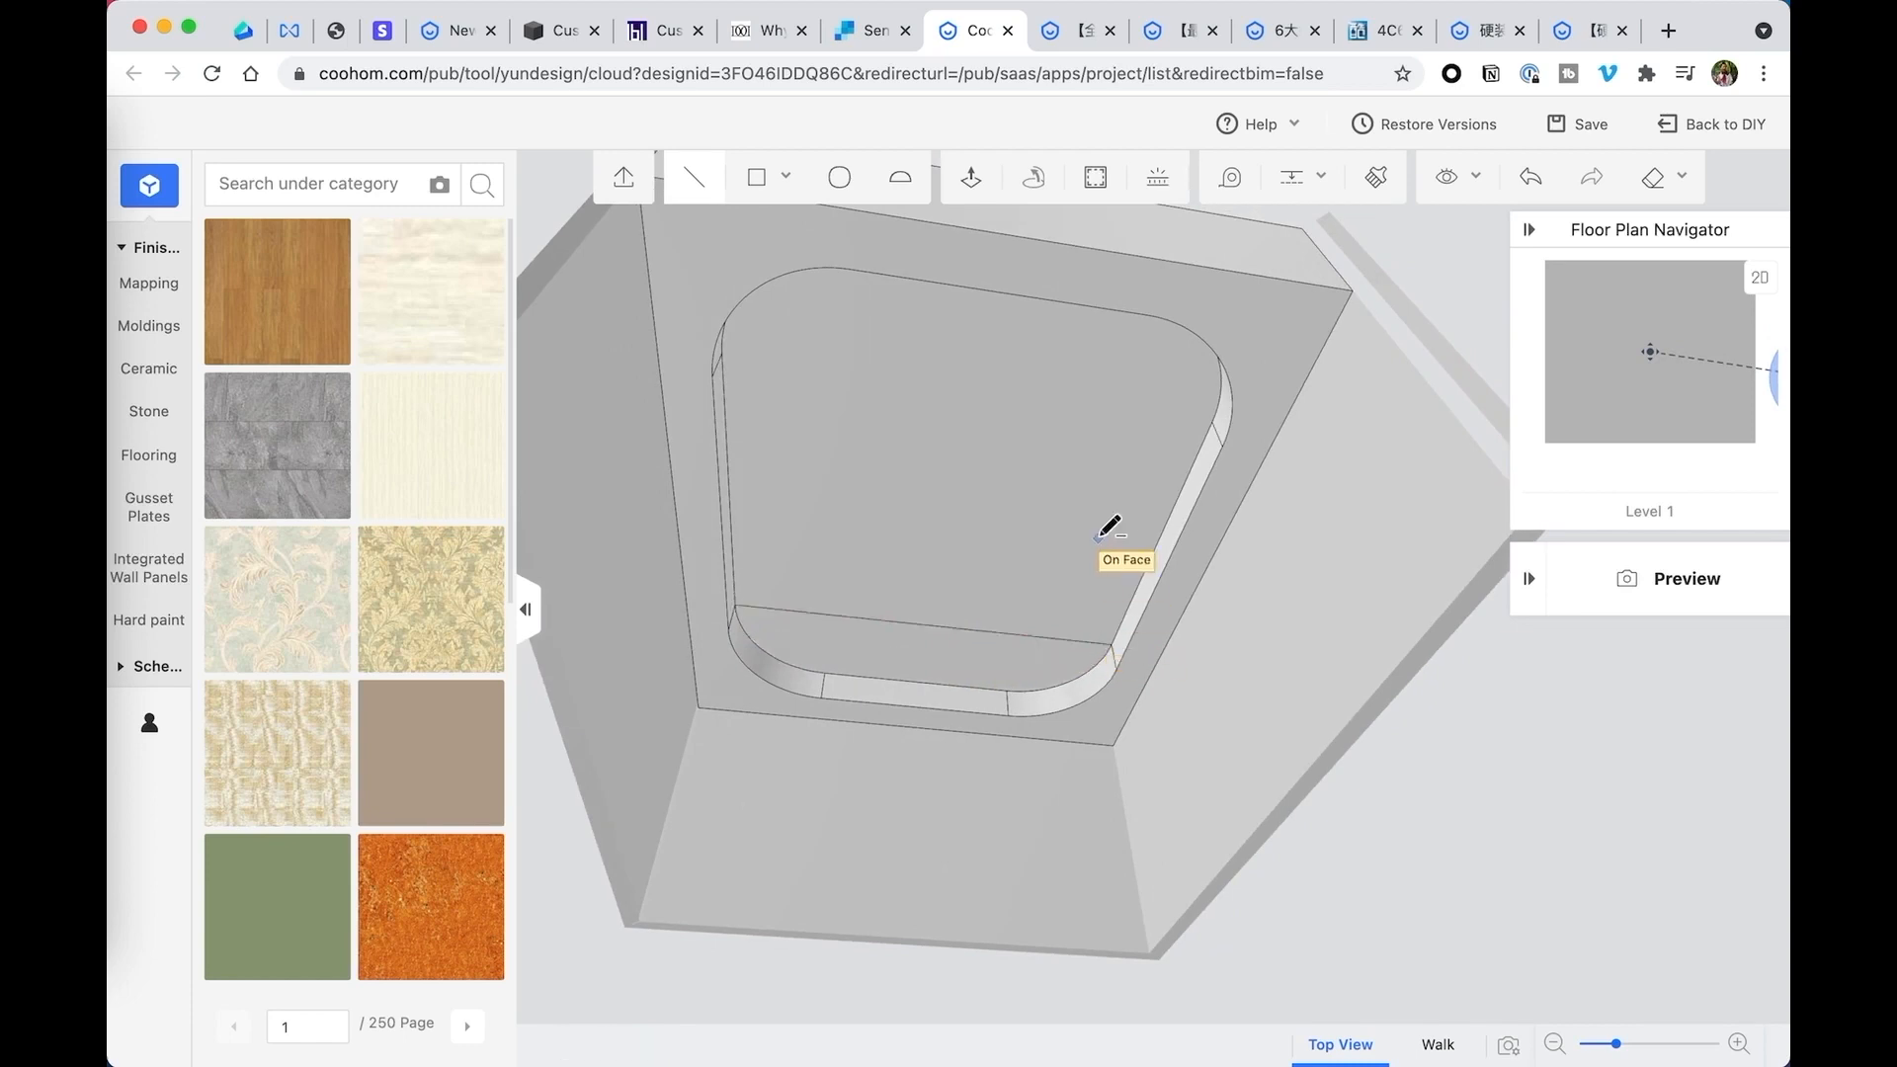
- Draw a second line across the recess's upper face between the rounded corners' end points at the near end
middle_click_drag(1107, 529, 983, 513)
left_click(685, 478)
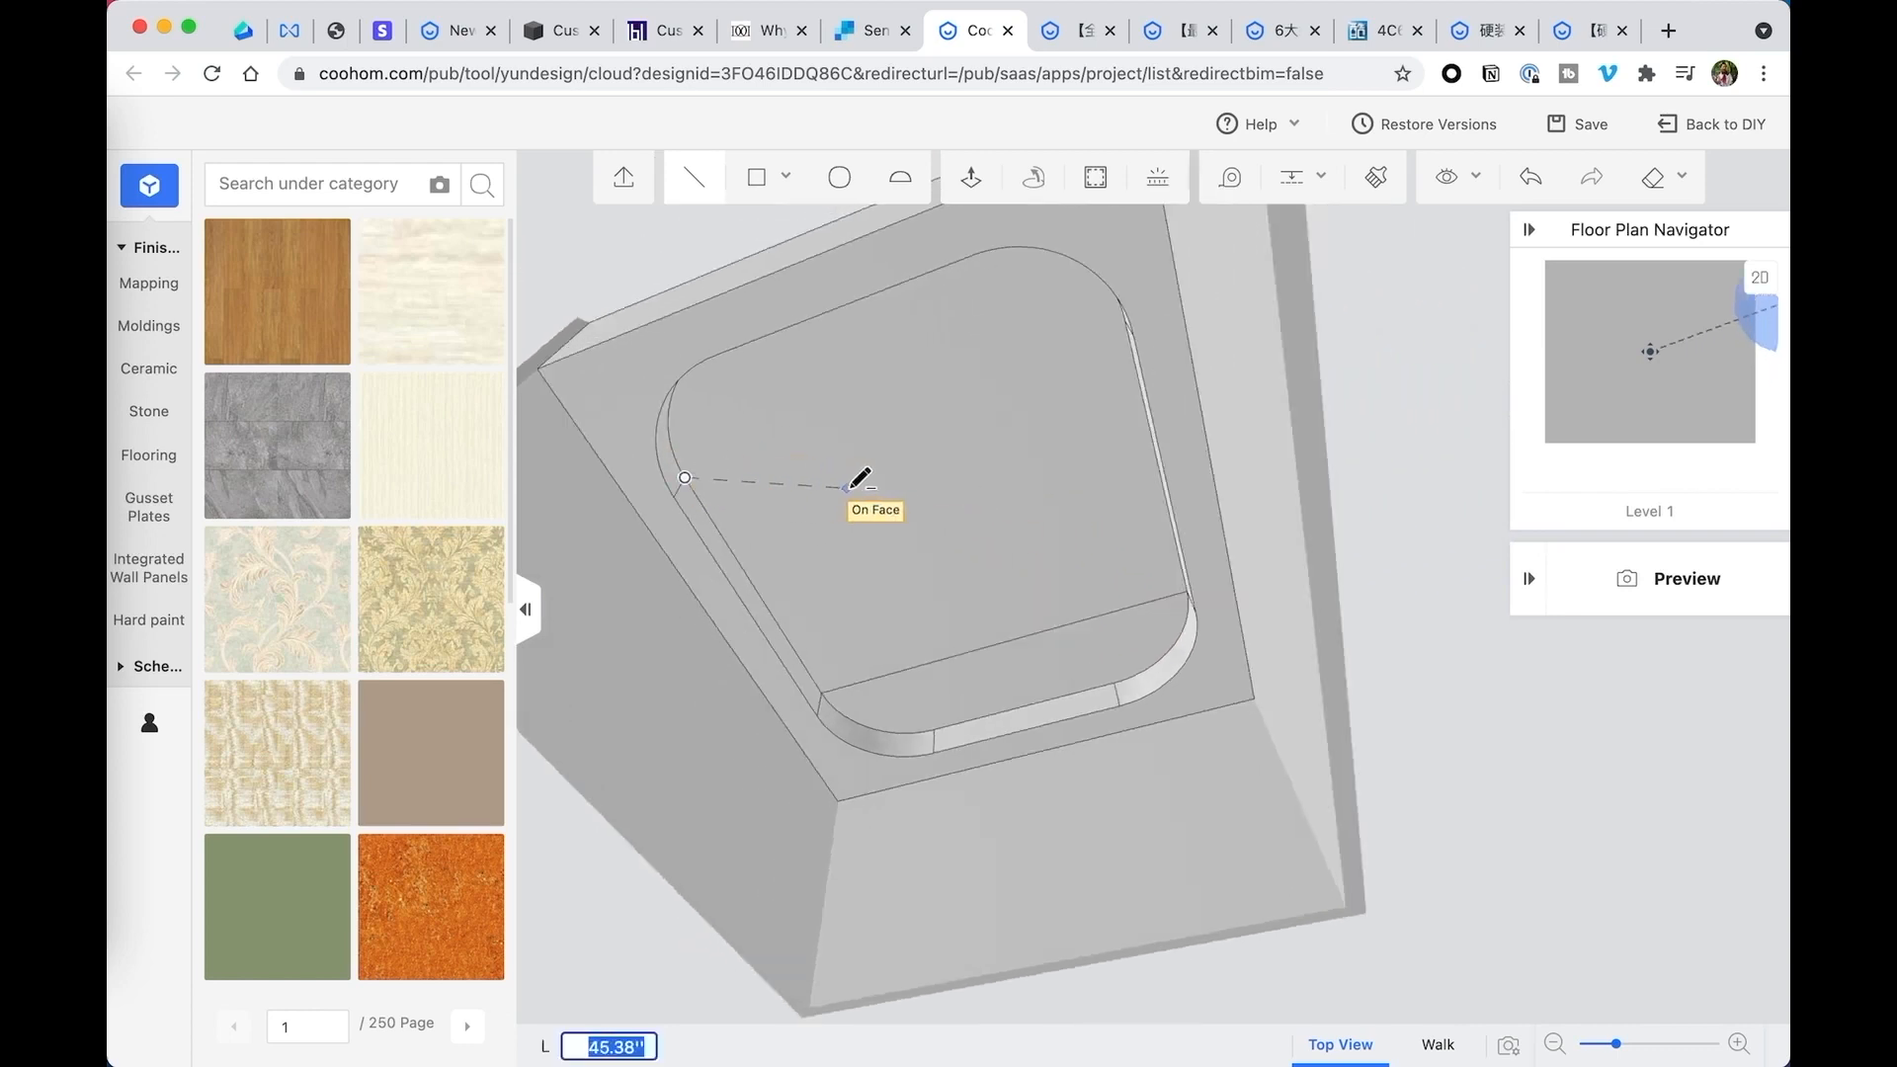
middle_click_drag(860, 479, 983, 522)
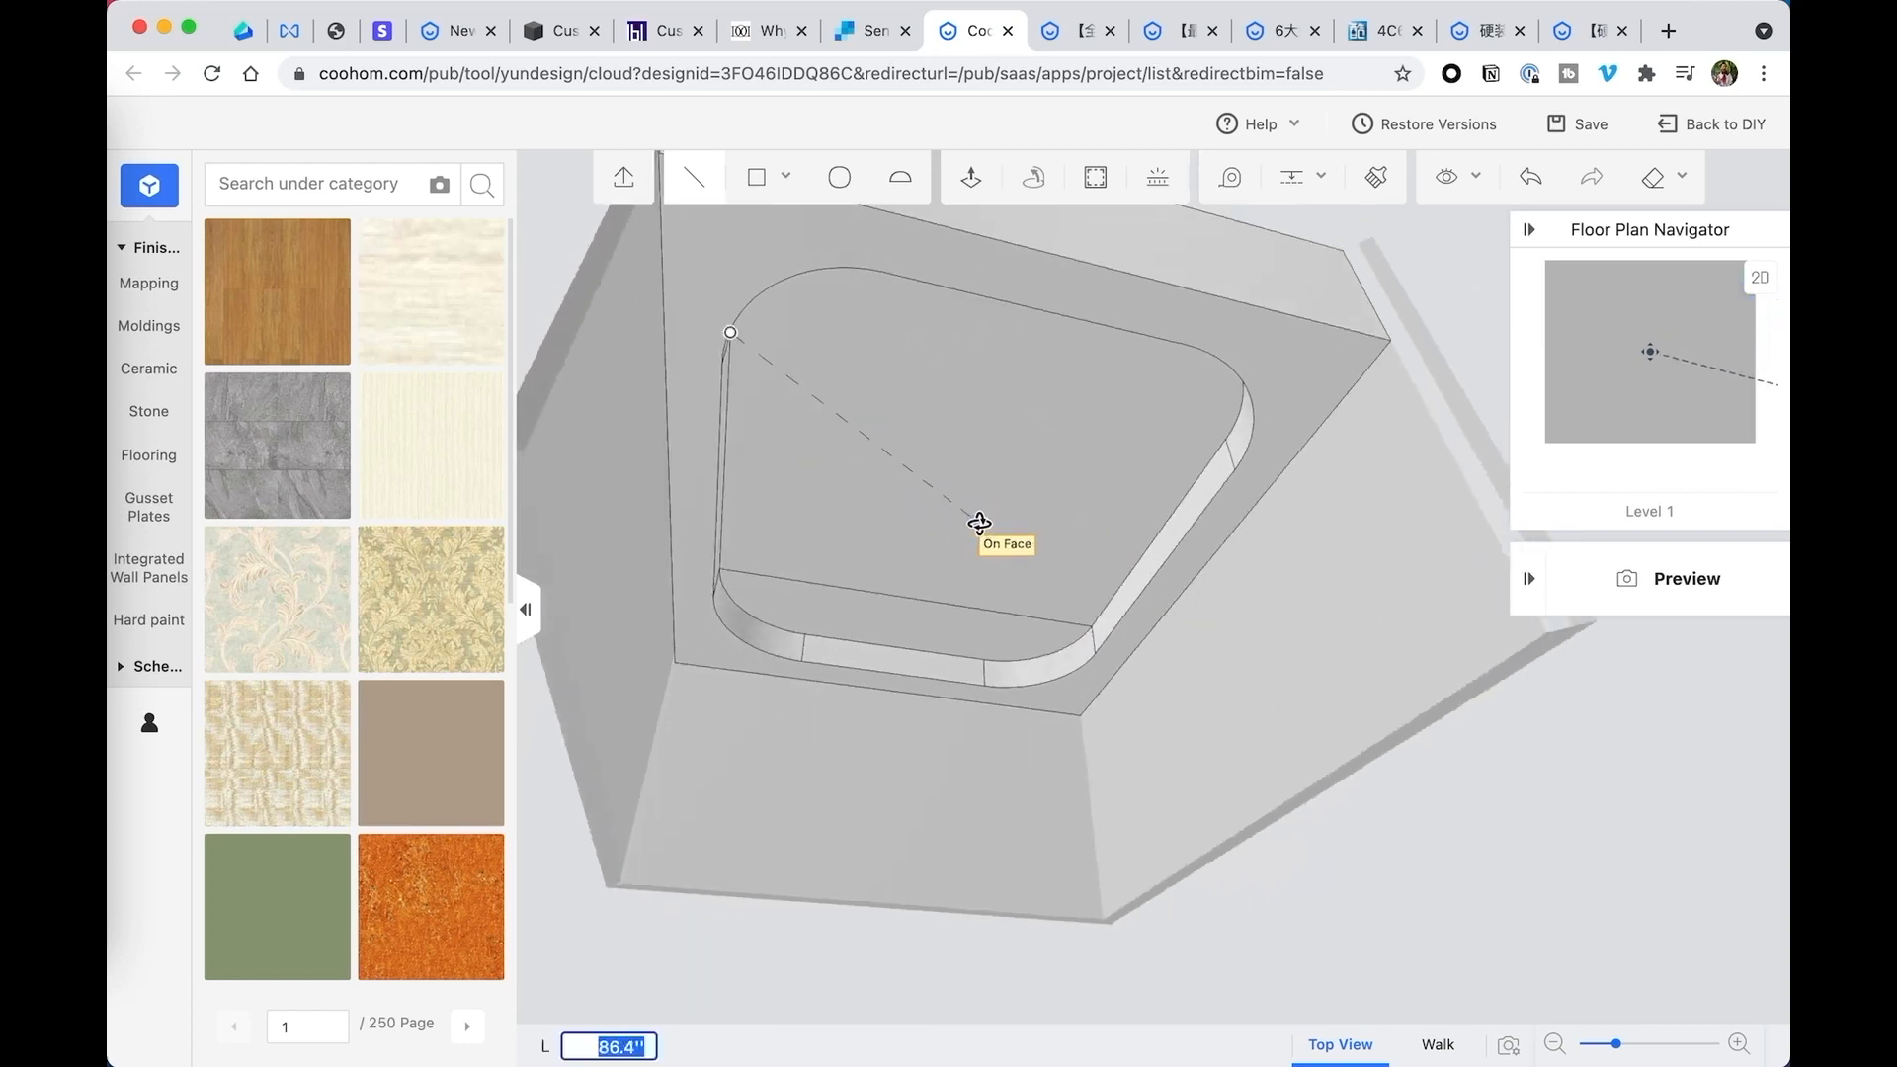
left_click(1227, 435)
middle_click_drag(1198, 447, 1009, 619)
key("Escape")
- Apply the grey stone finish to the middle section of the recess's upper face and the wood finish to both end sections
left_click(1009, 614)
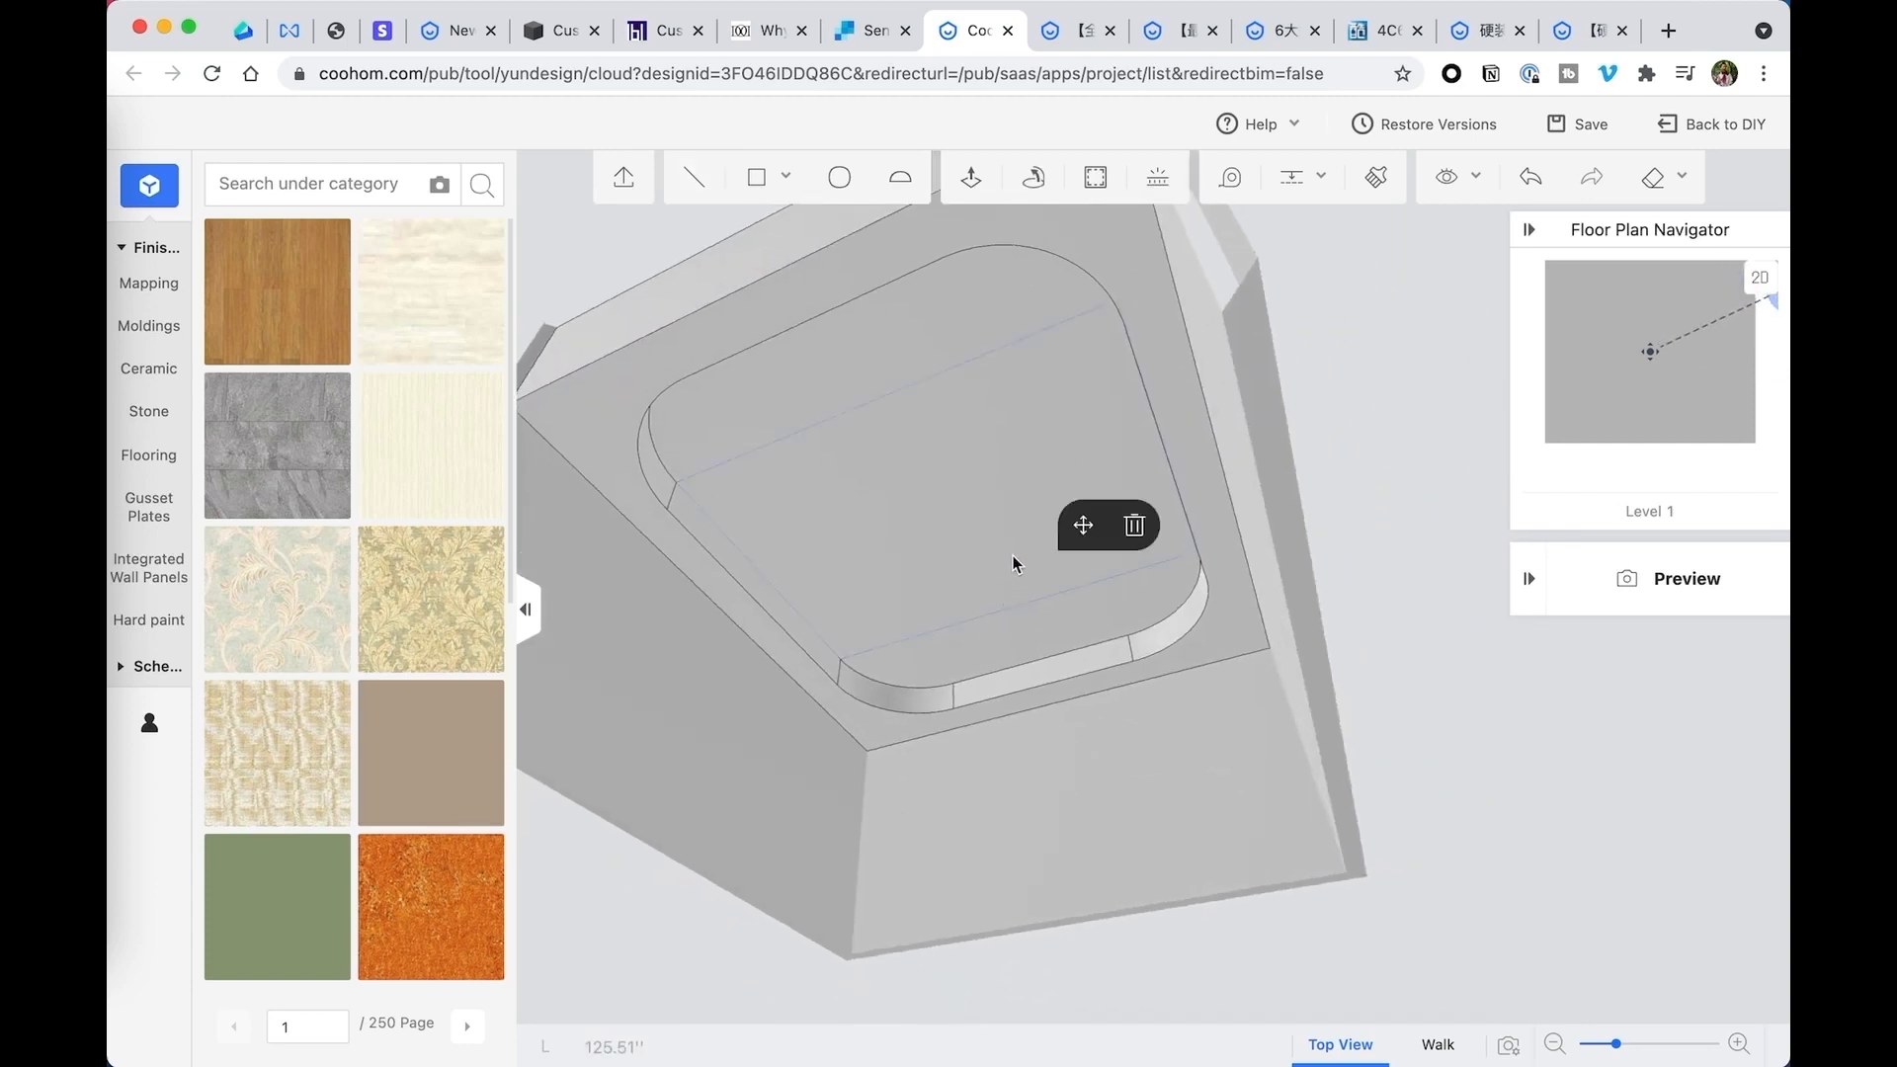
left_click(886, 360)
middle_click_drag(919, 461, 991, 551)
left_click(957, 598)
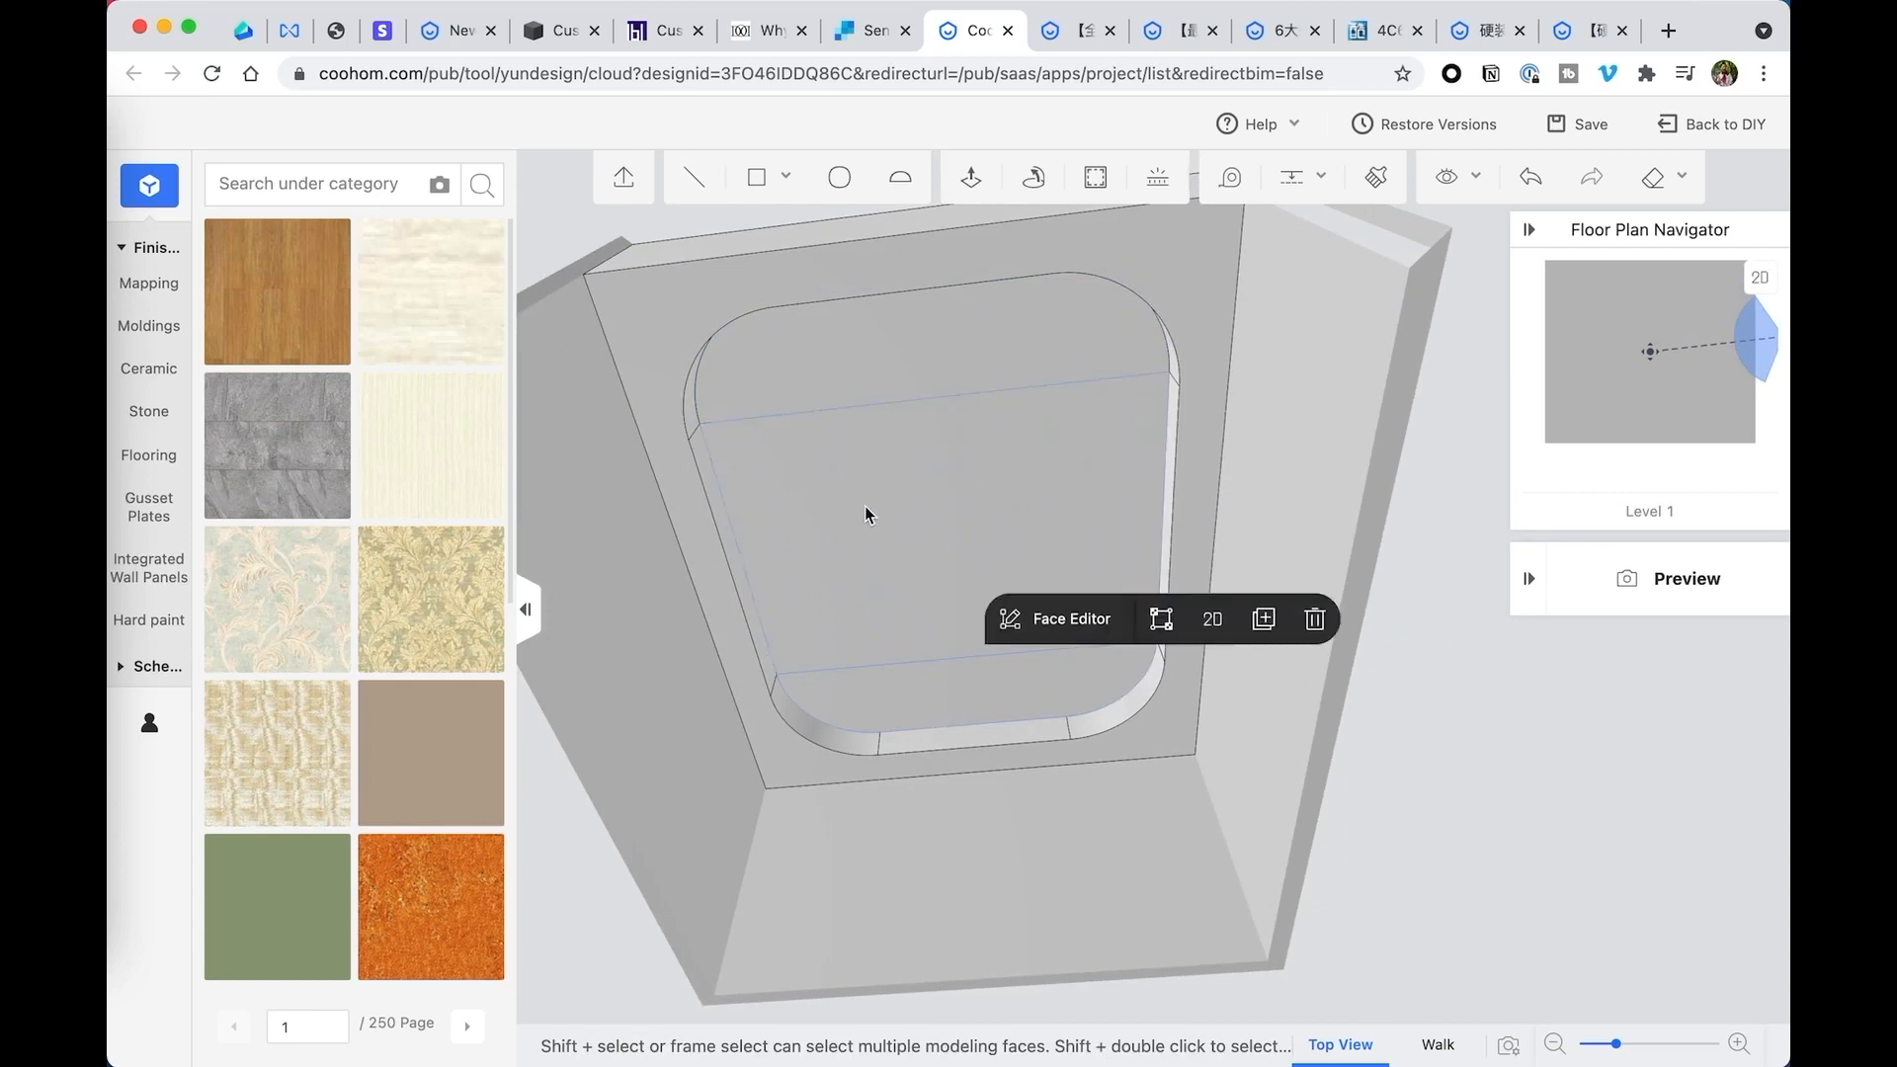
mouse_move(865, 514)
middle_mouse_down()
mouse_move(872, 484)
mouse_move(869, 550)
mouse_move(878, 537)
middle_mouse_up()
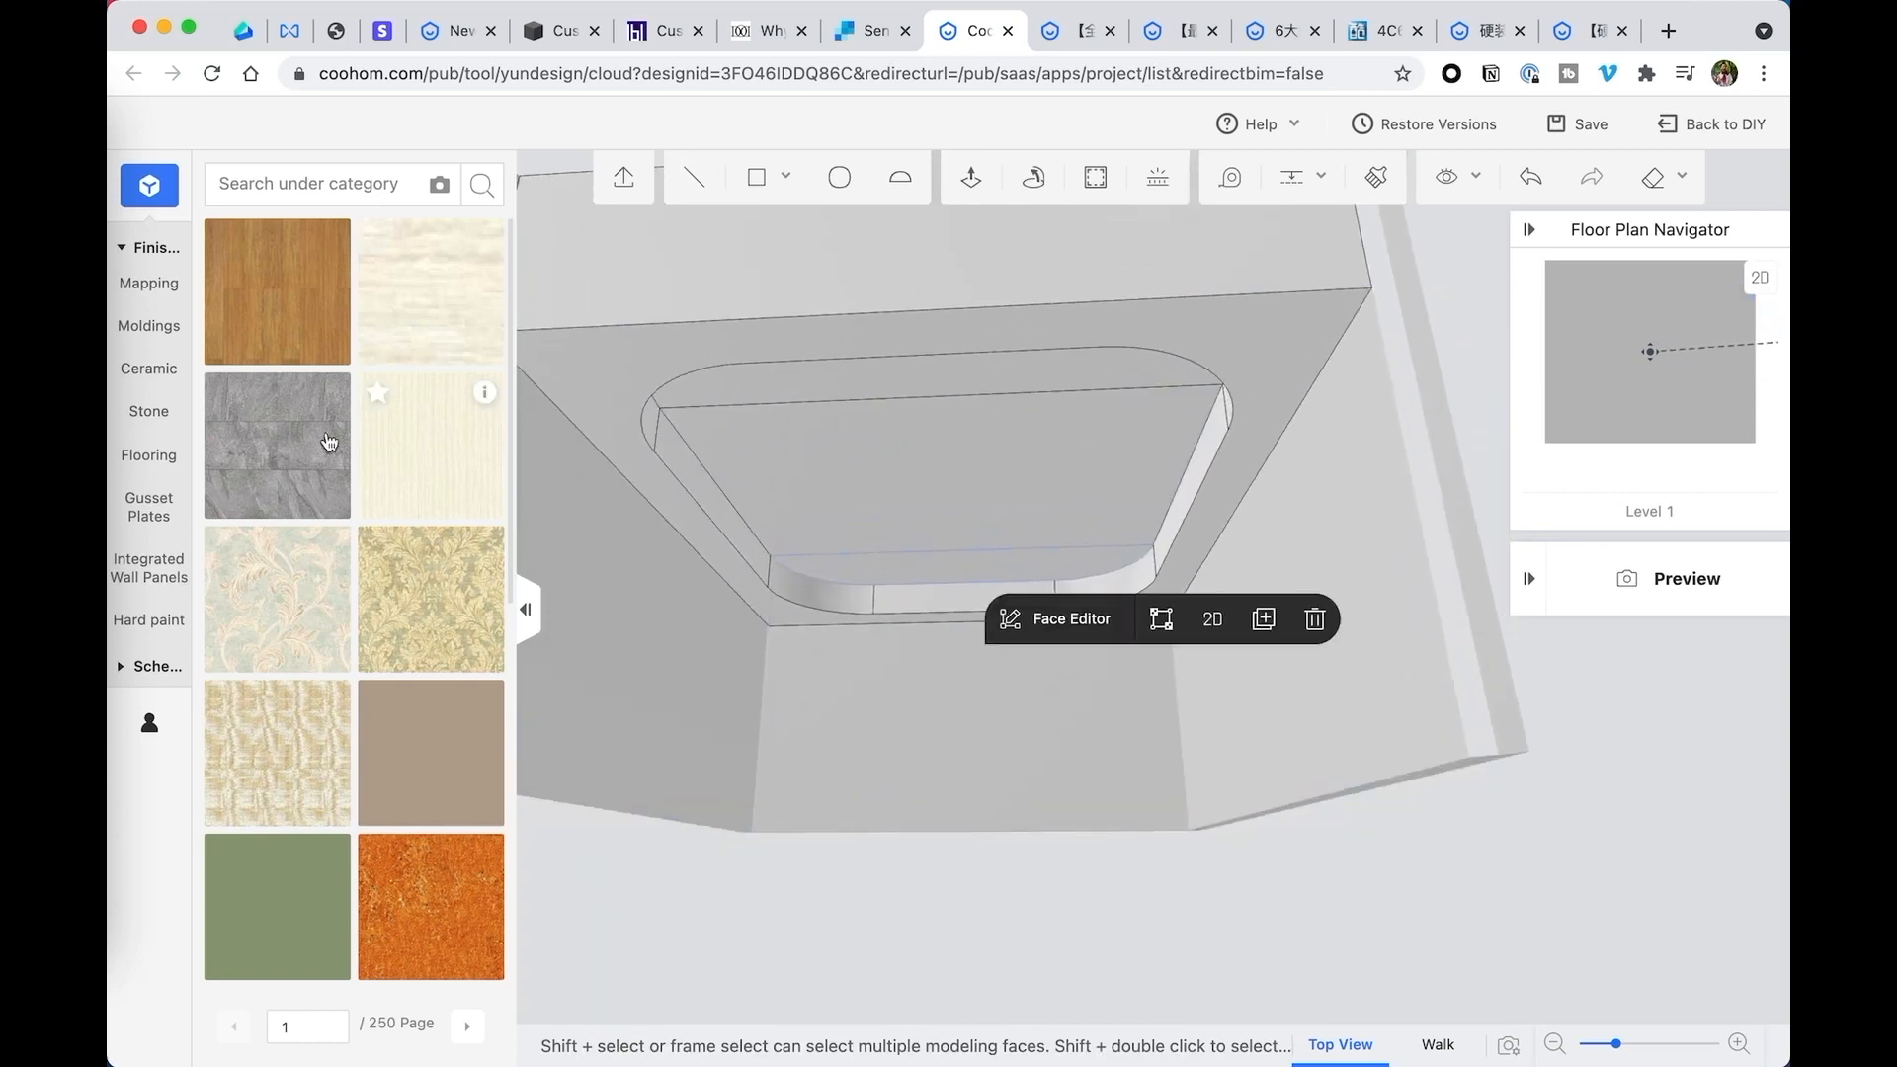
left_click_drag(286, 441, 1028, 546)
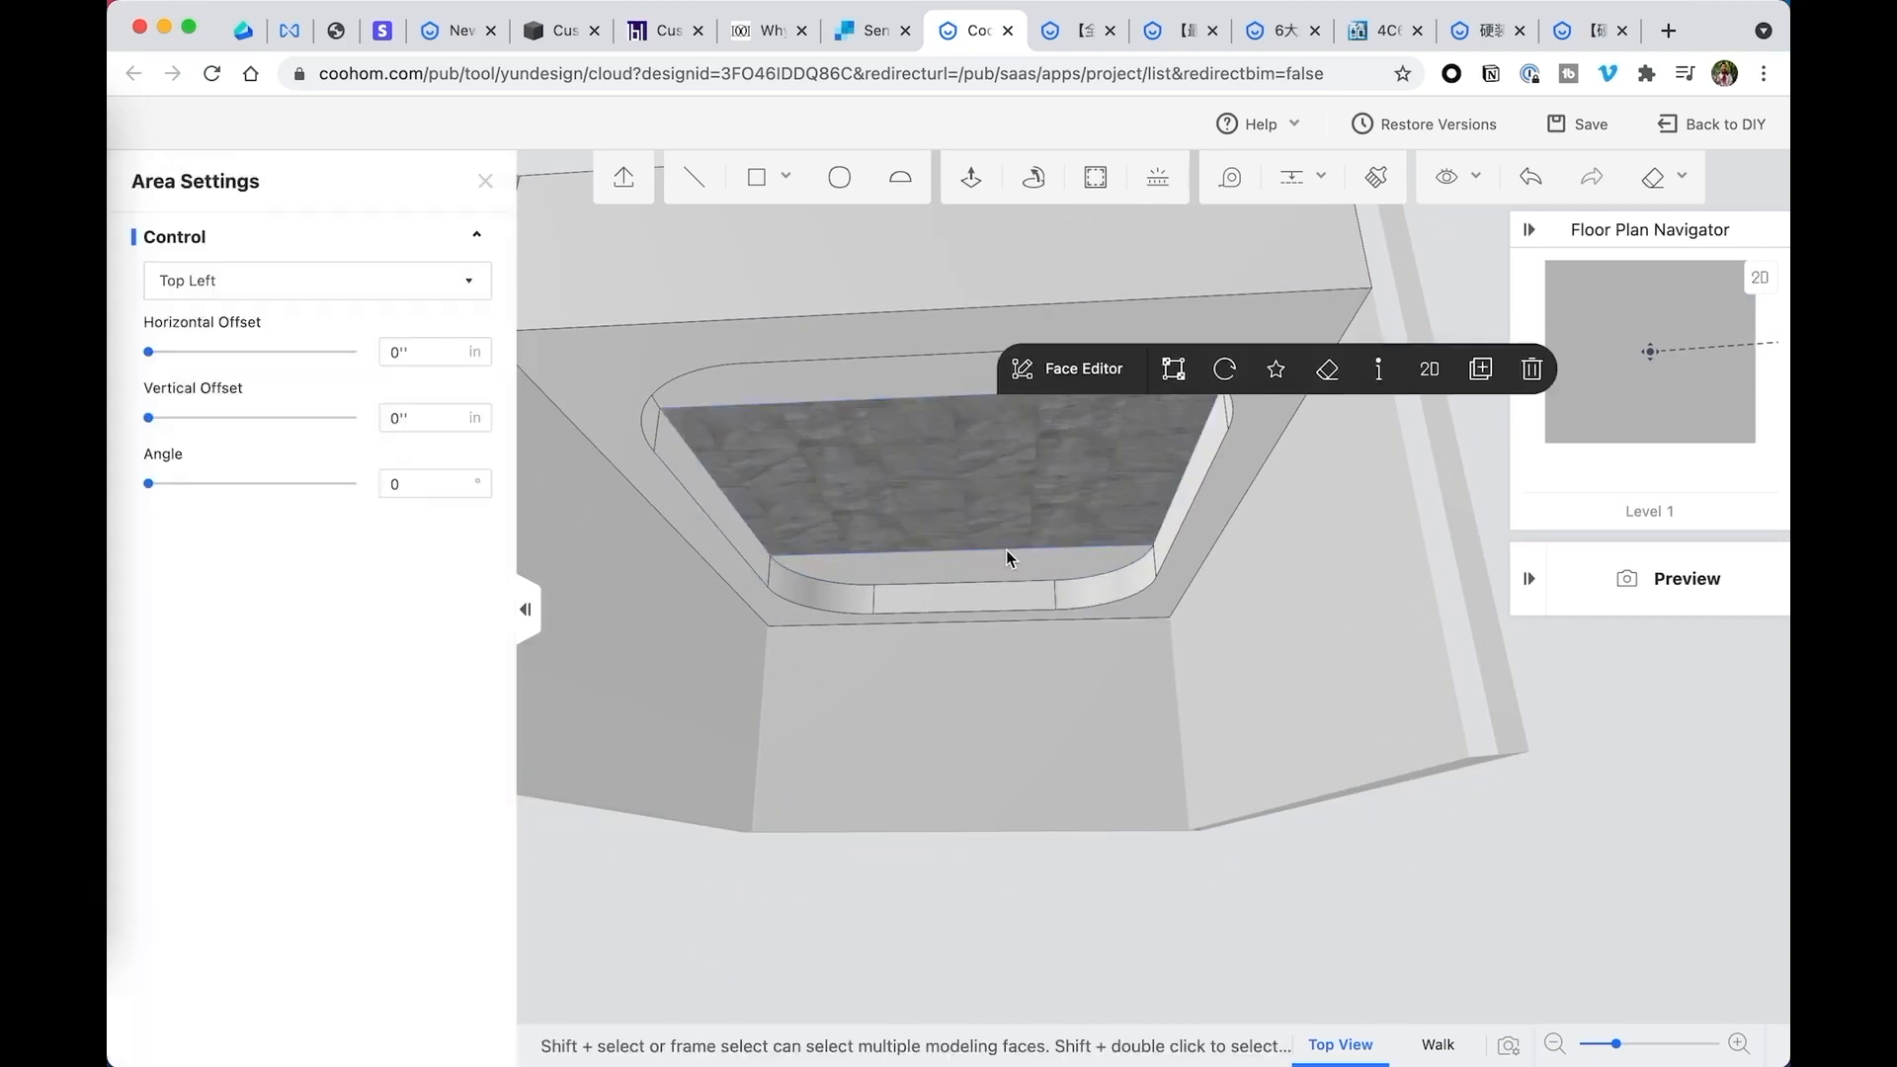
left_click_drag(277, 296, 885, 381)
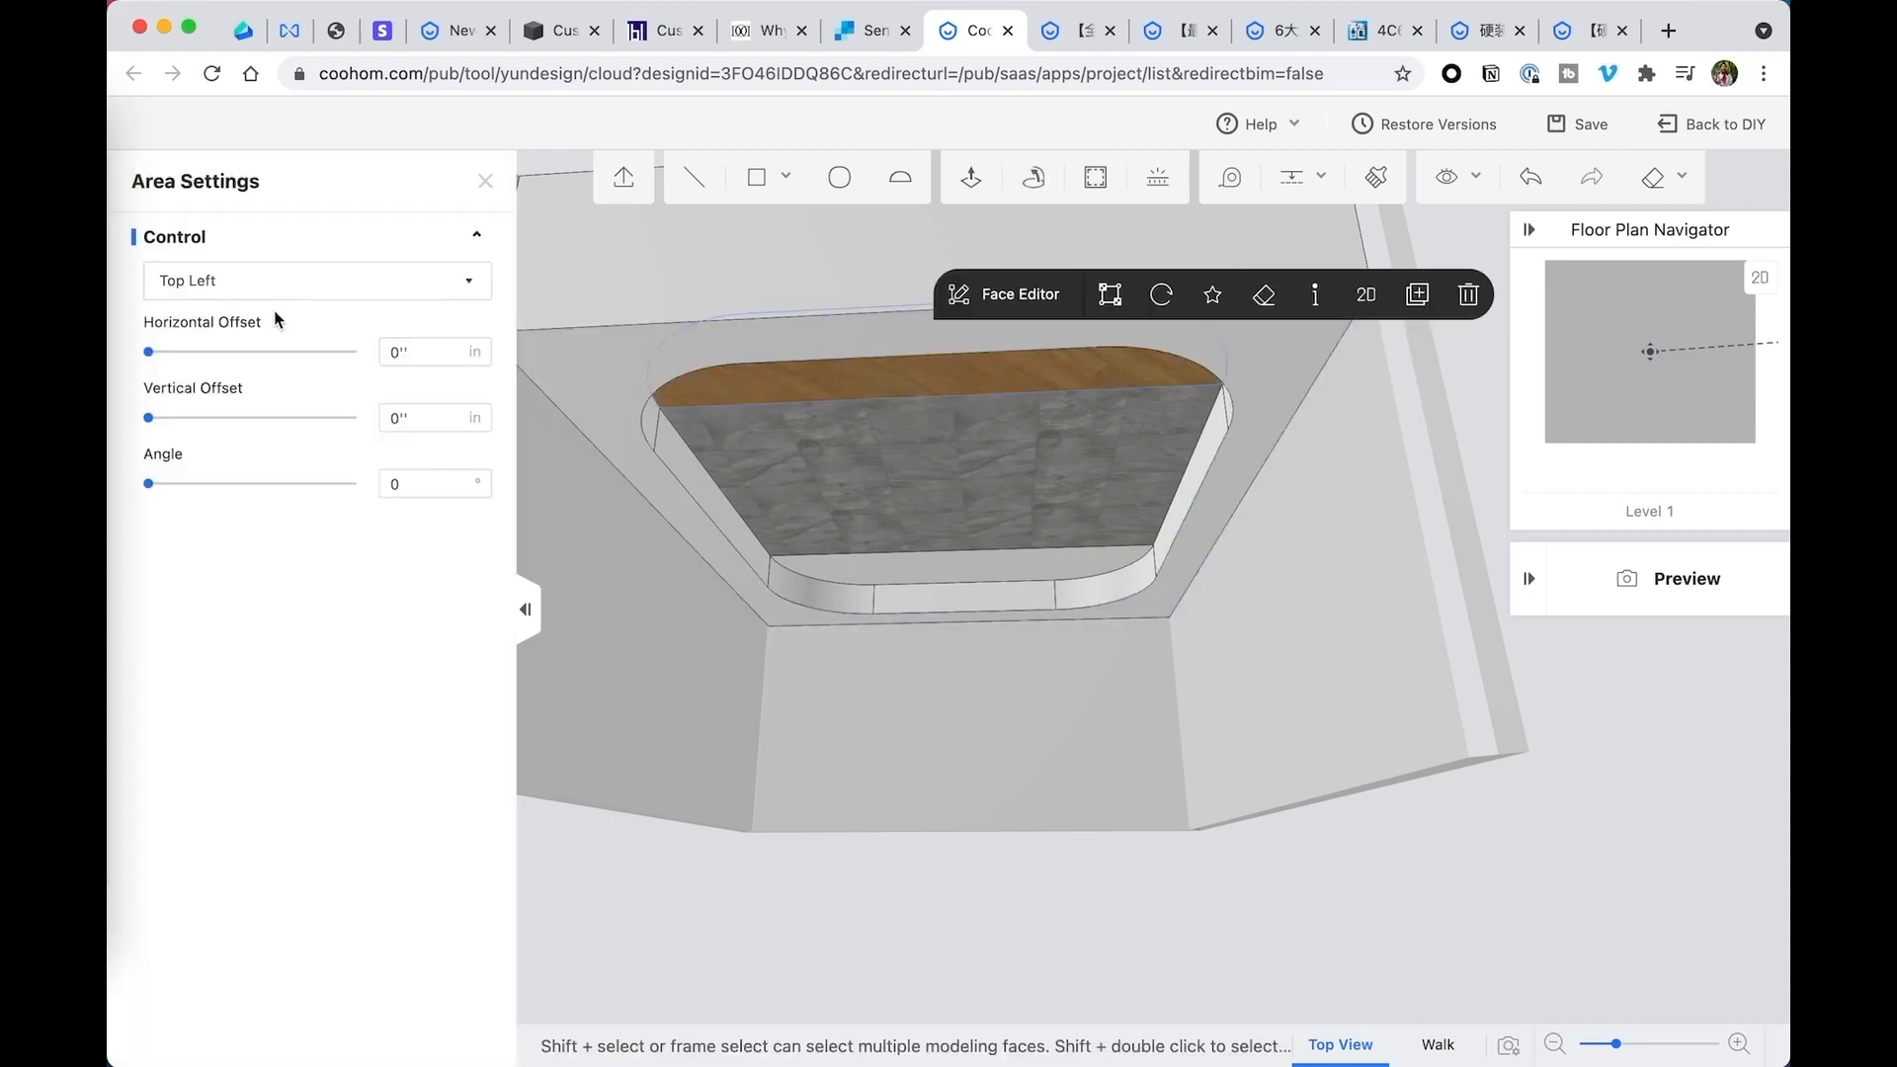
left_click_drag(277, 296, 991, 521)
scroll(993, 525, "up", 3)
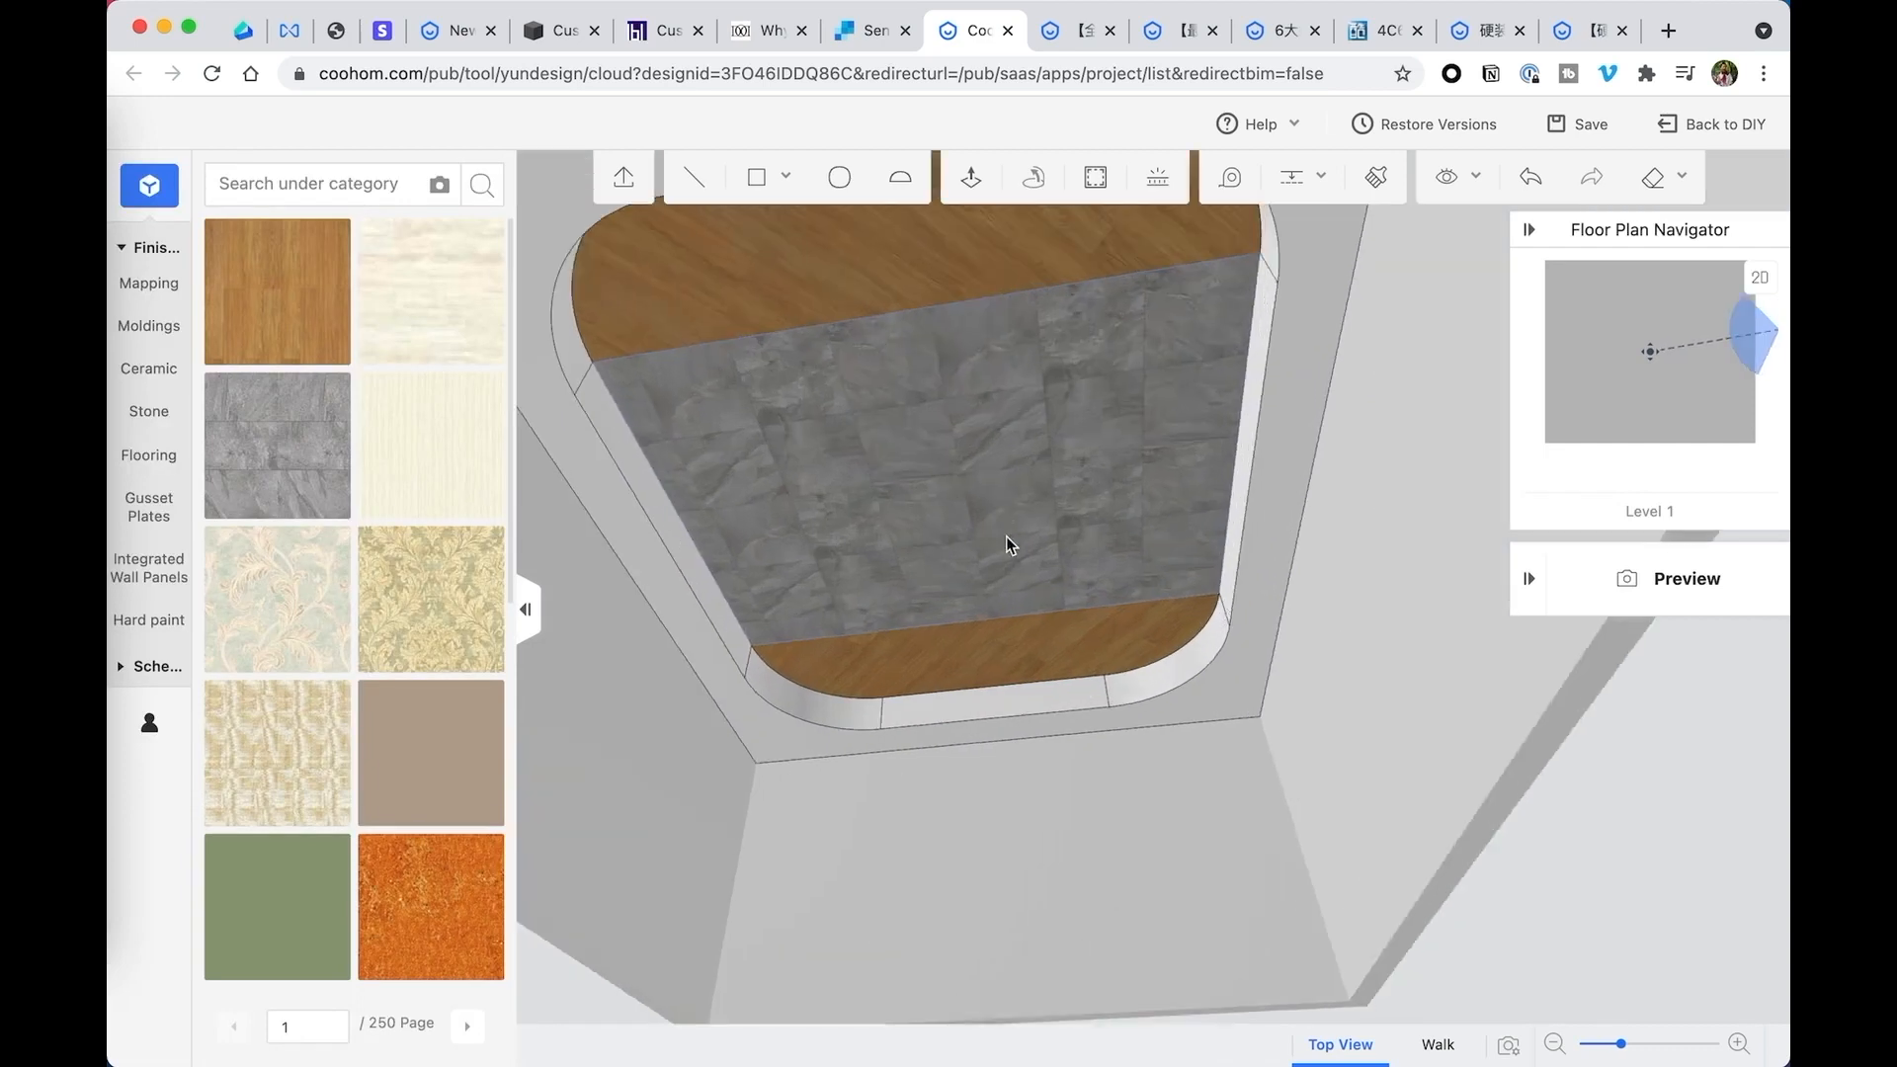
scroll(1006, 536, "down", 5)
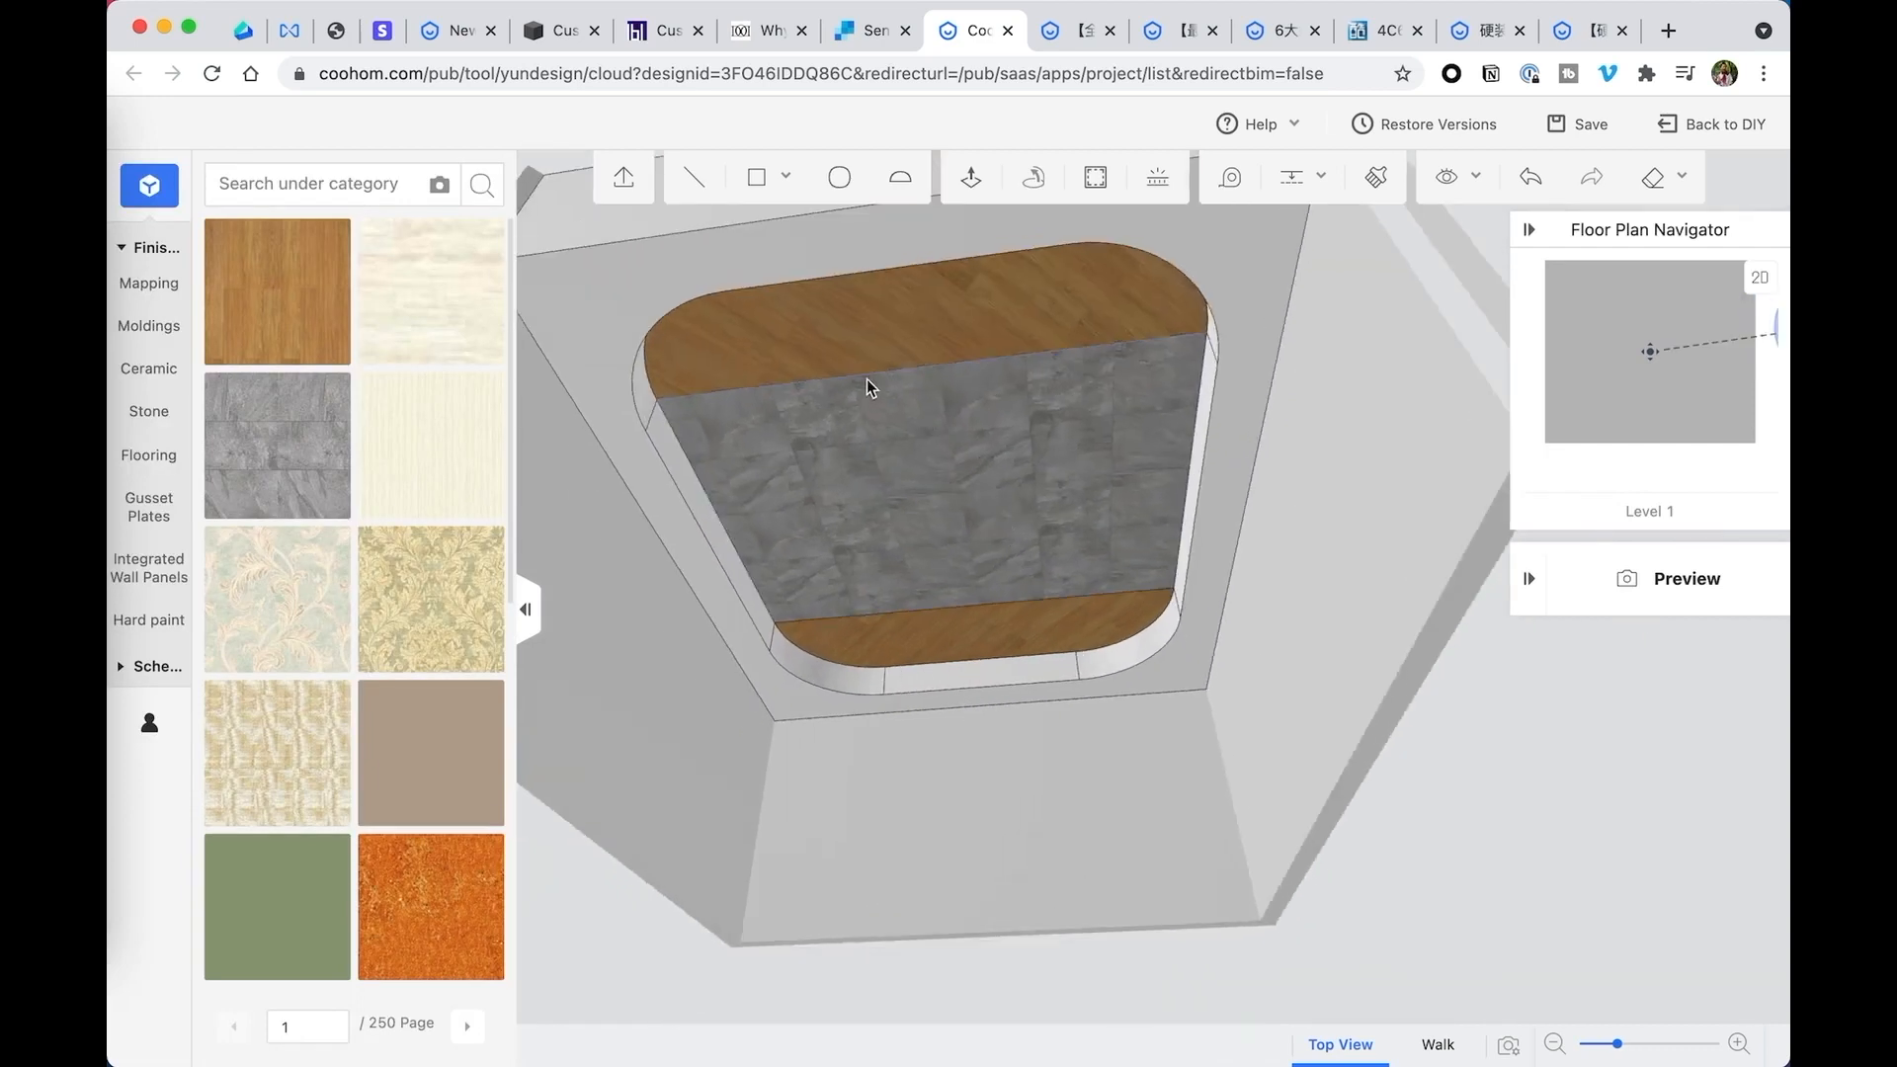
- Delete both dividing lines from the recess's upper face
left_click(959, 330)
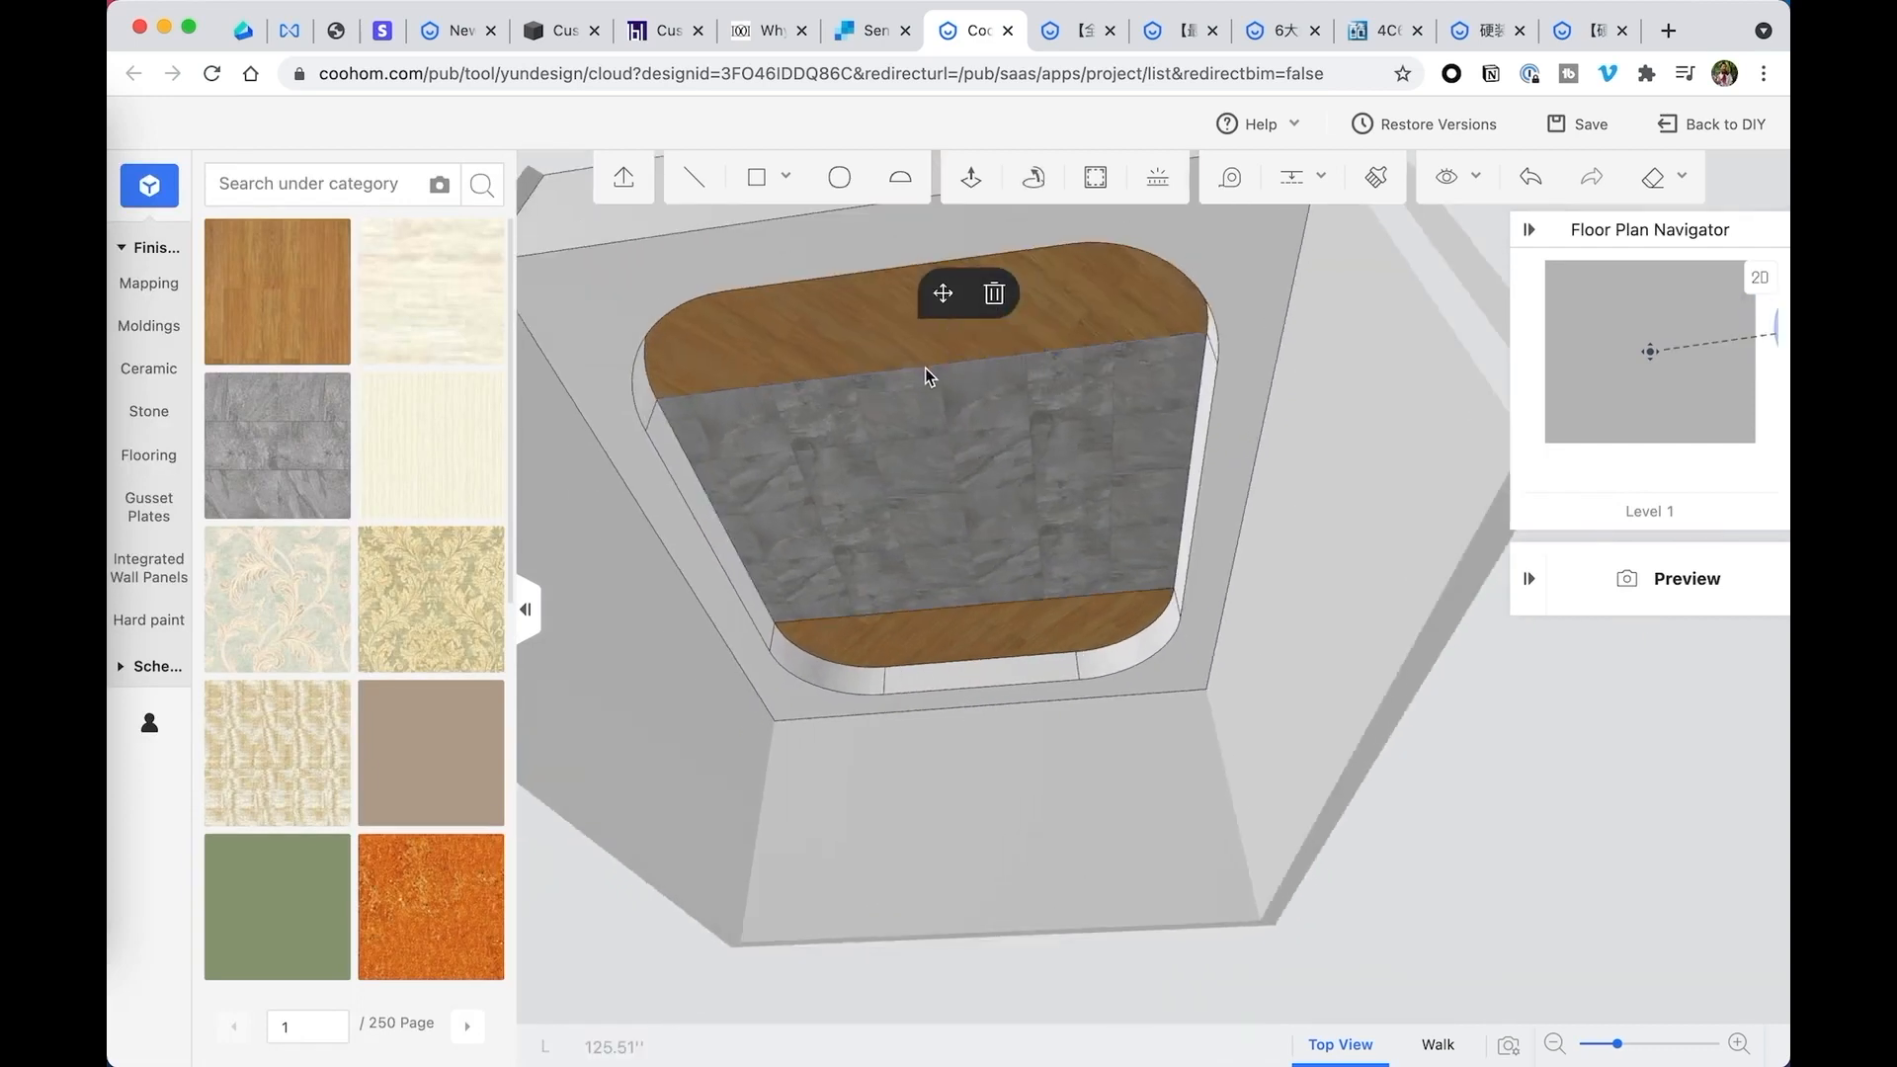
left_click(994, 294)
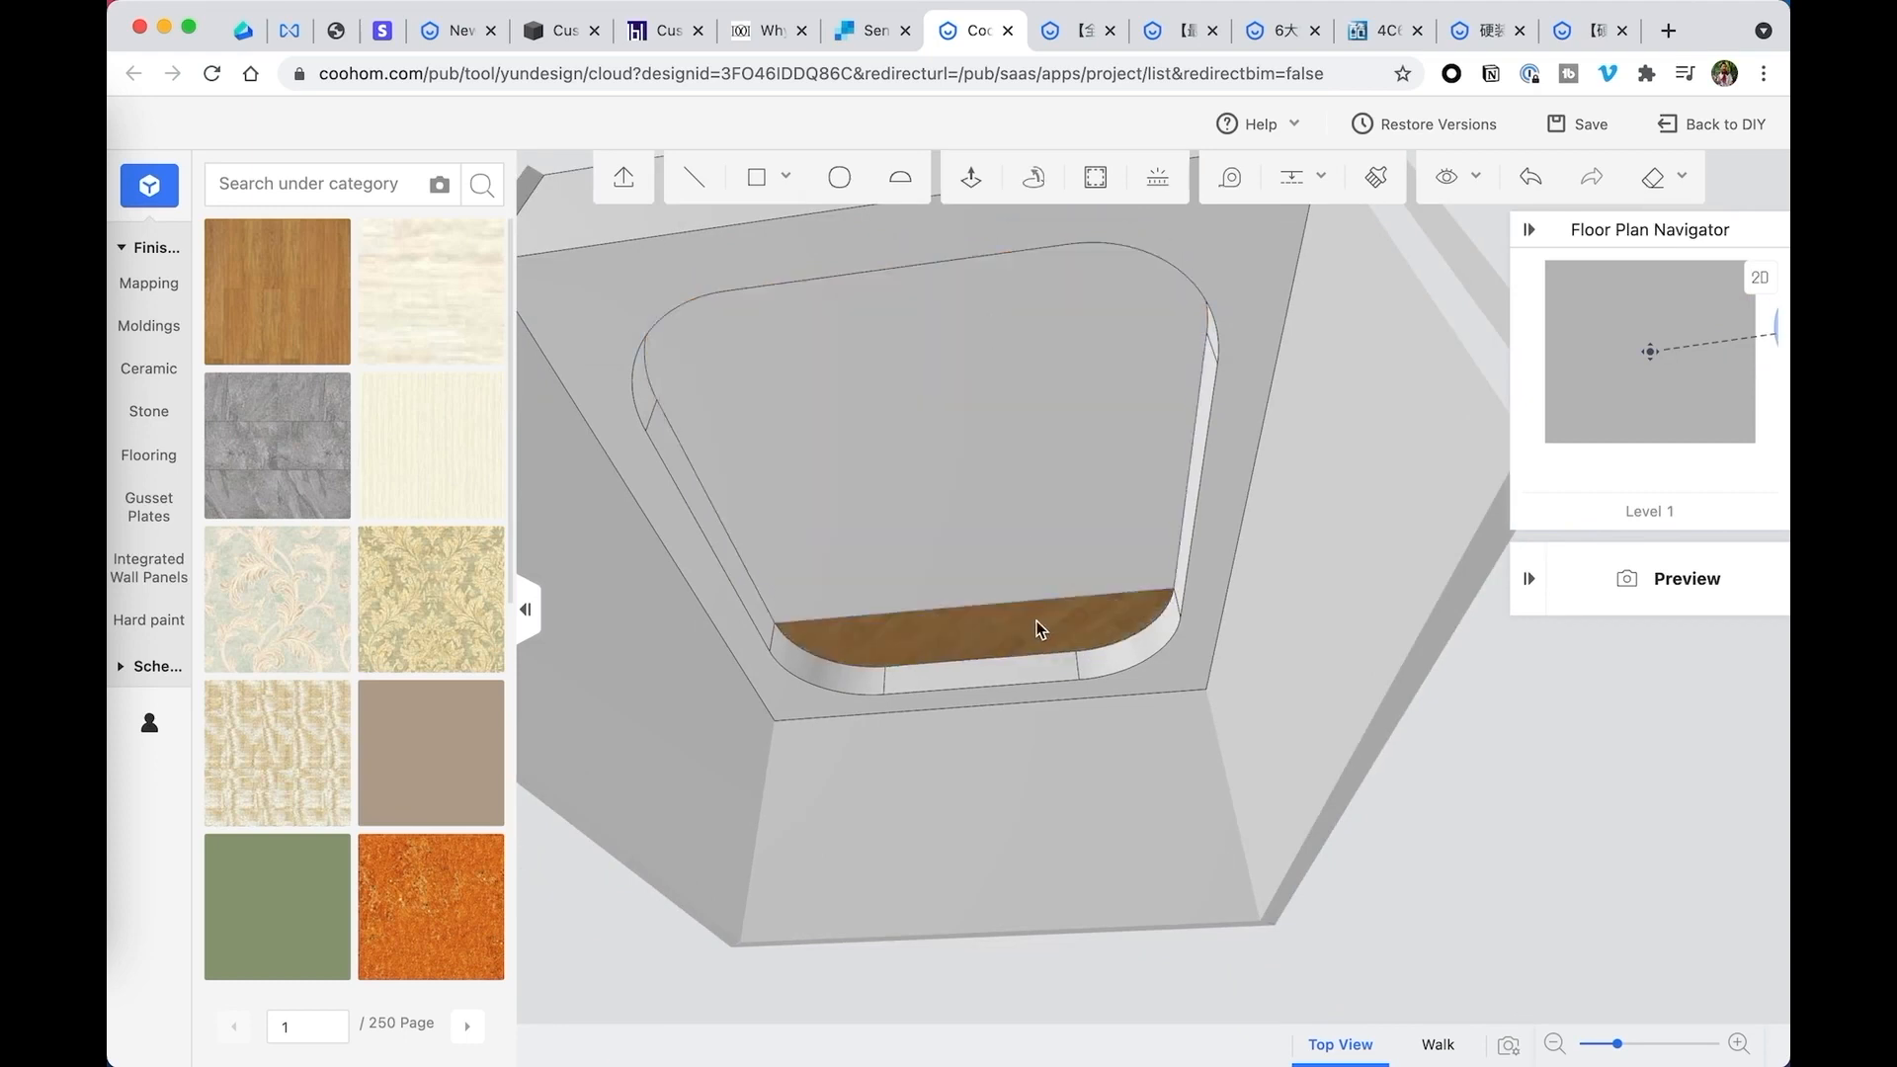
left_click(1000, 603)
left_click(1127, 521)
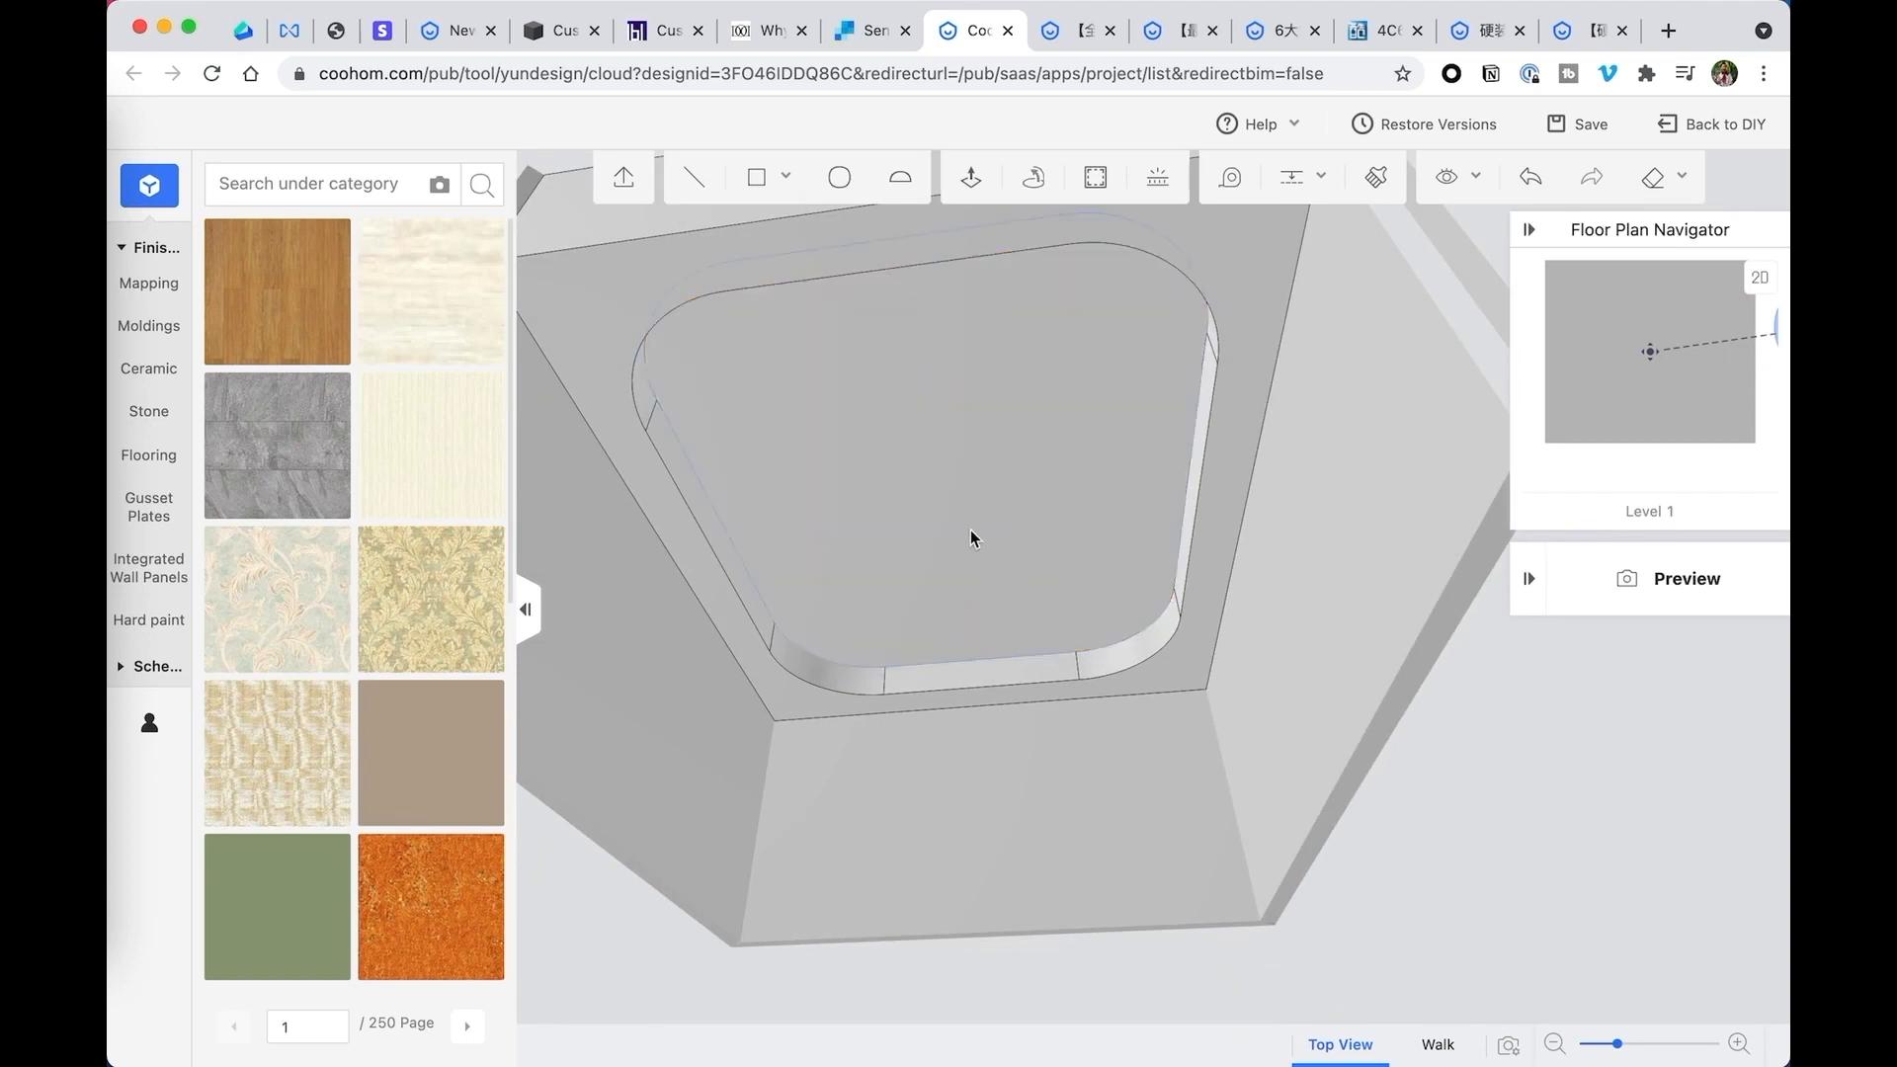
- Apply the wood finish to the whole upper face of the recess
left_click(842, 410)
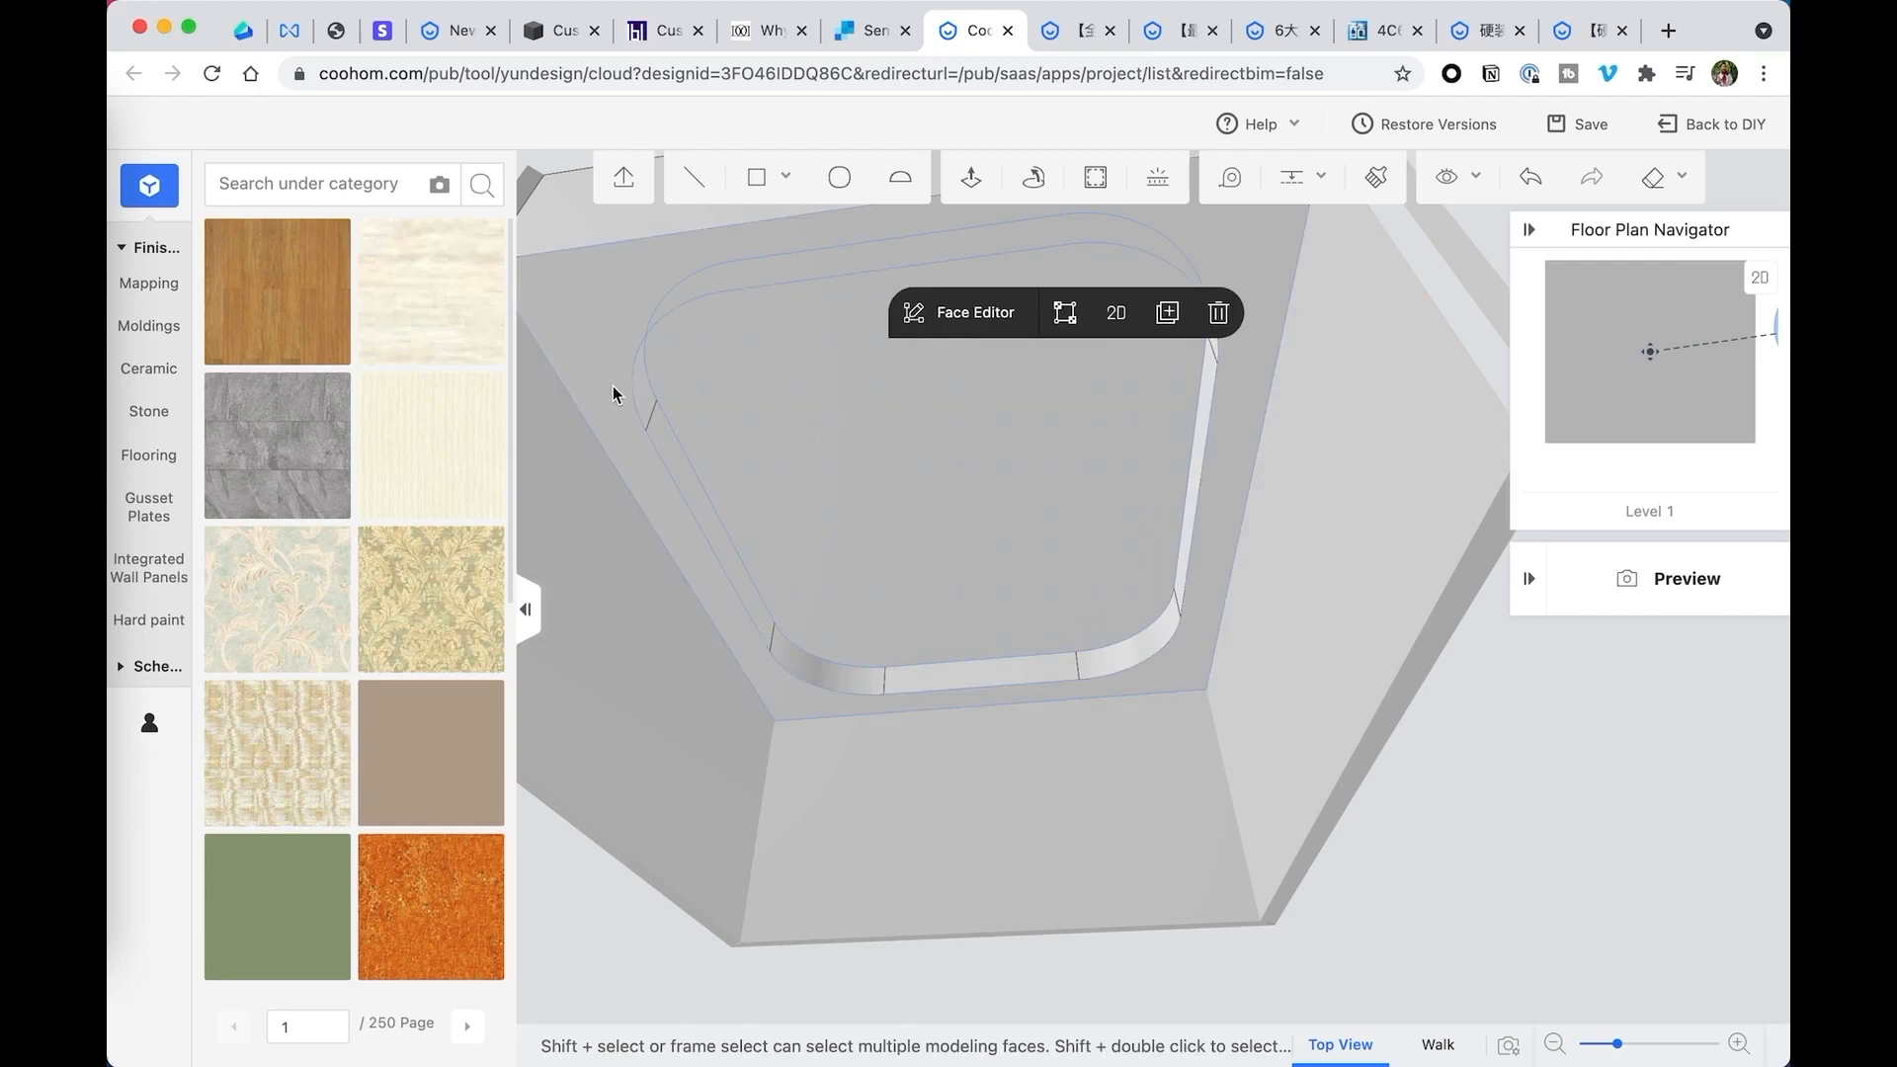
left_click_drag(280, 300, 586, 415)
left_click_drag(858, 406, 858, 406)
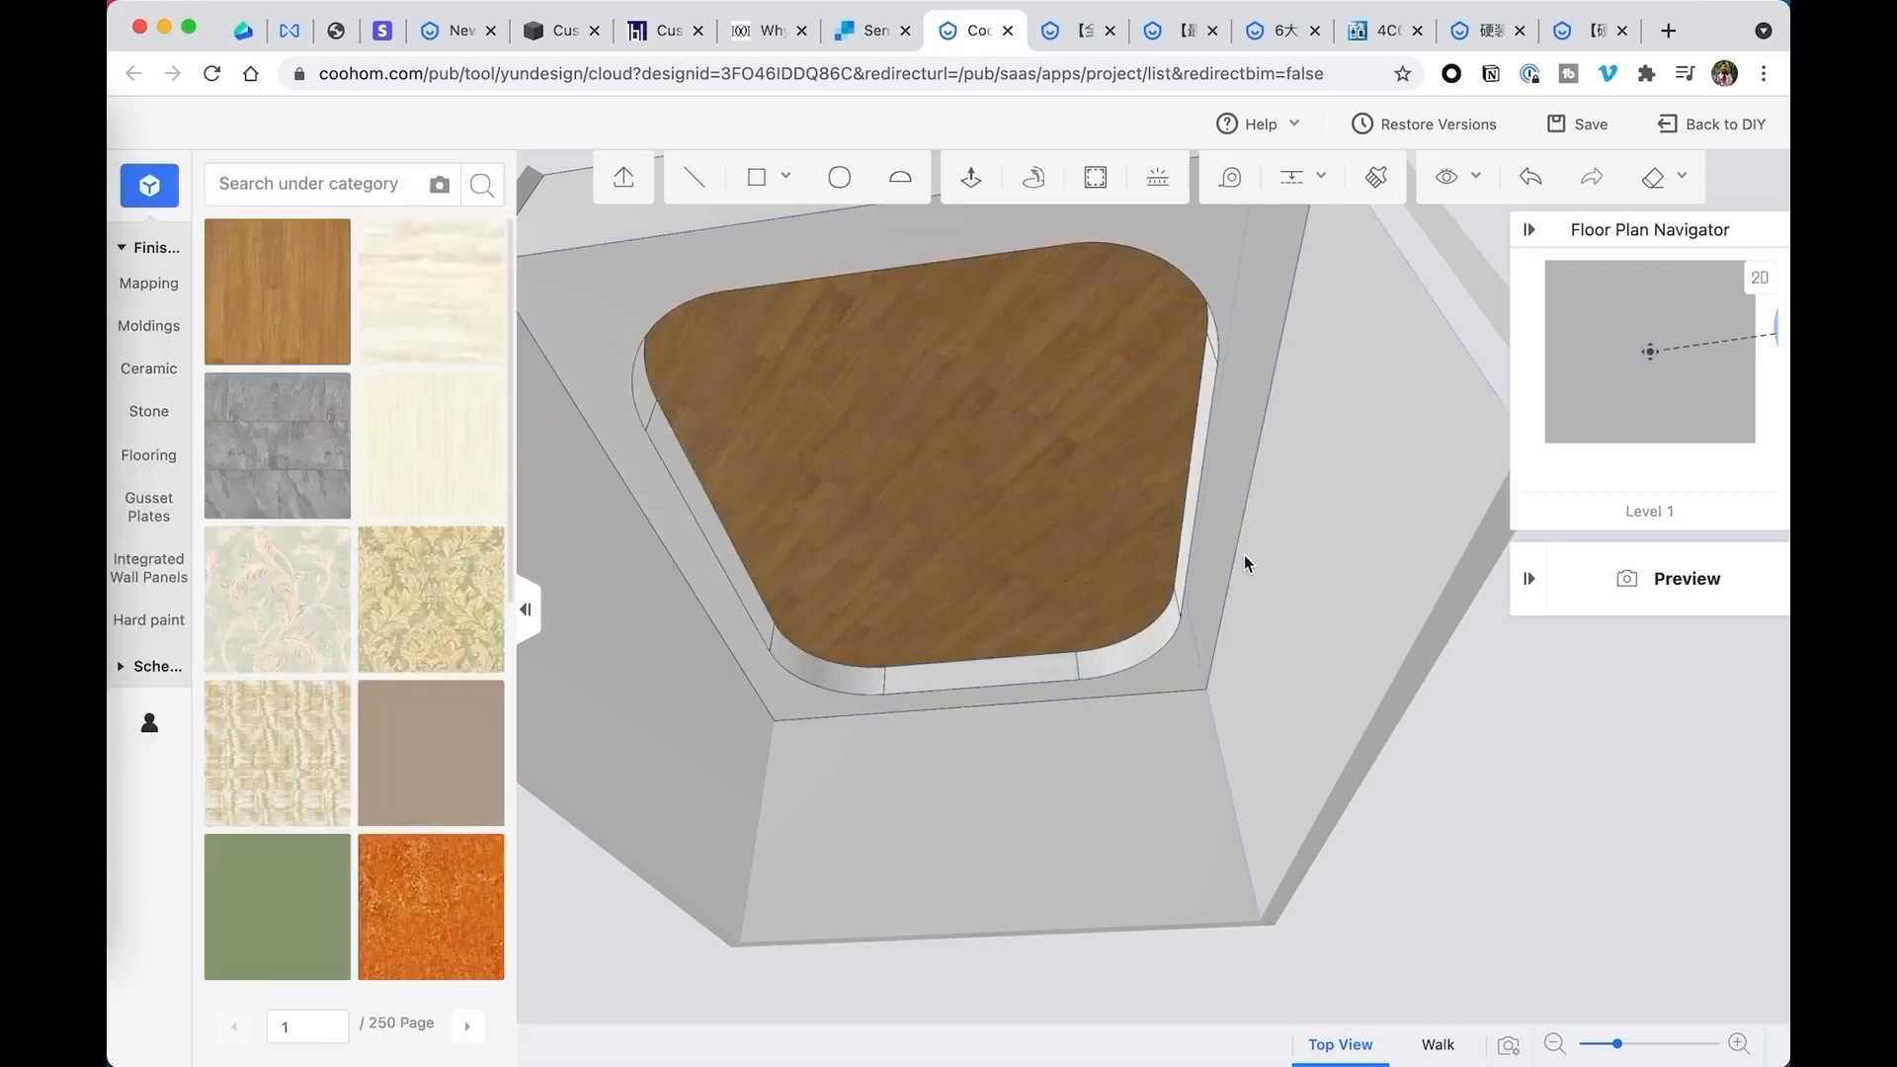
- Inspect the wood-finished recess from inside the room, and delete the entire lowered ceiling model
left_click_drag(1245, 557, 1278, 603)
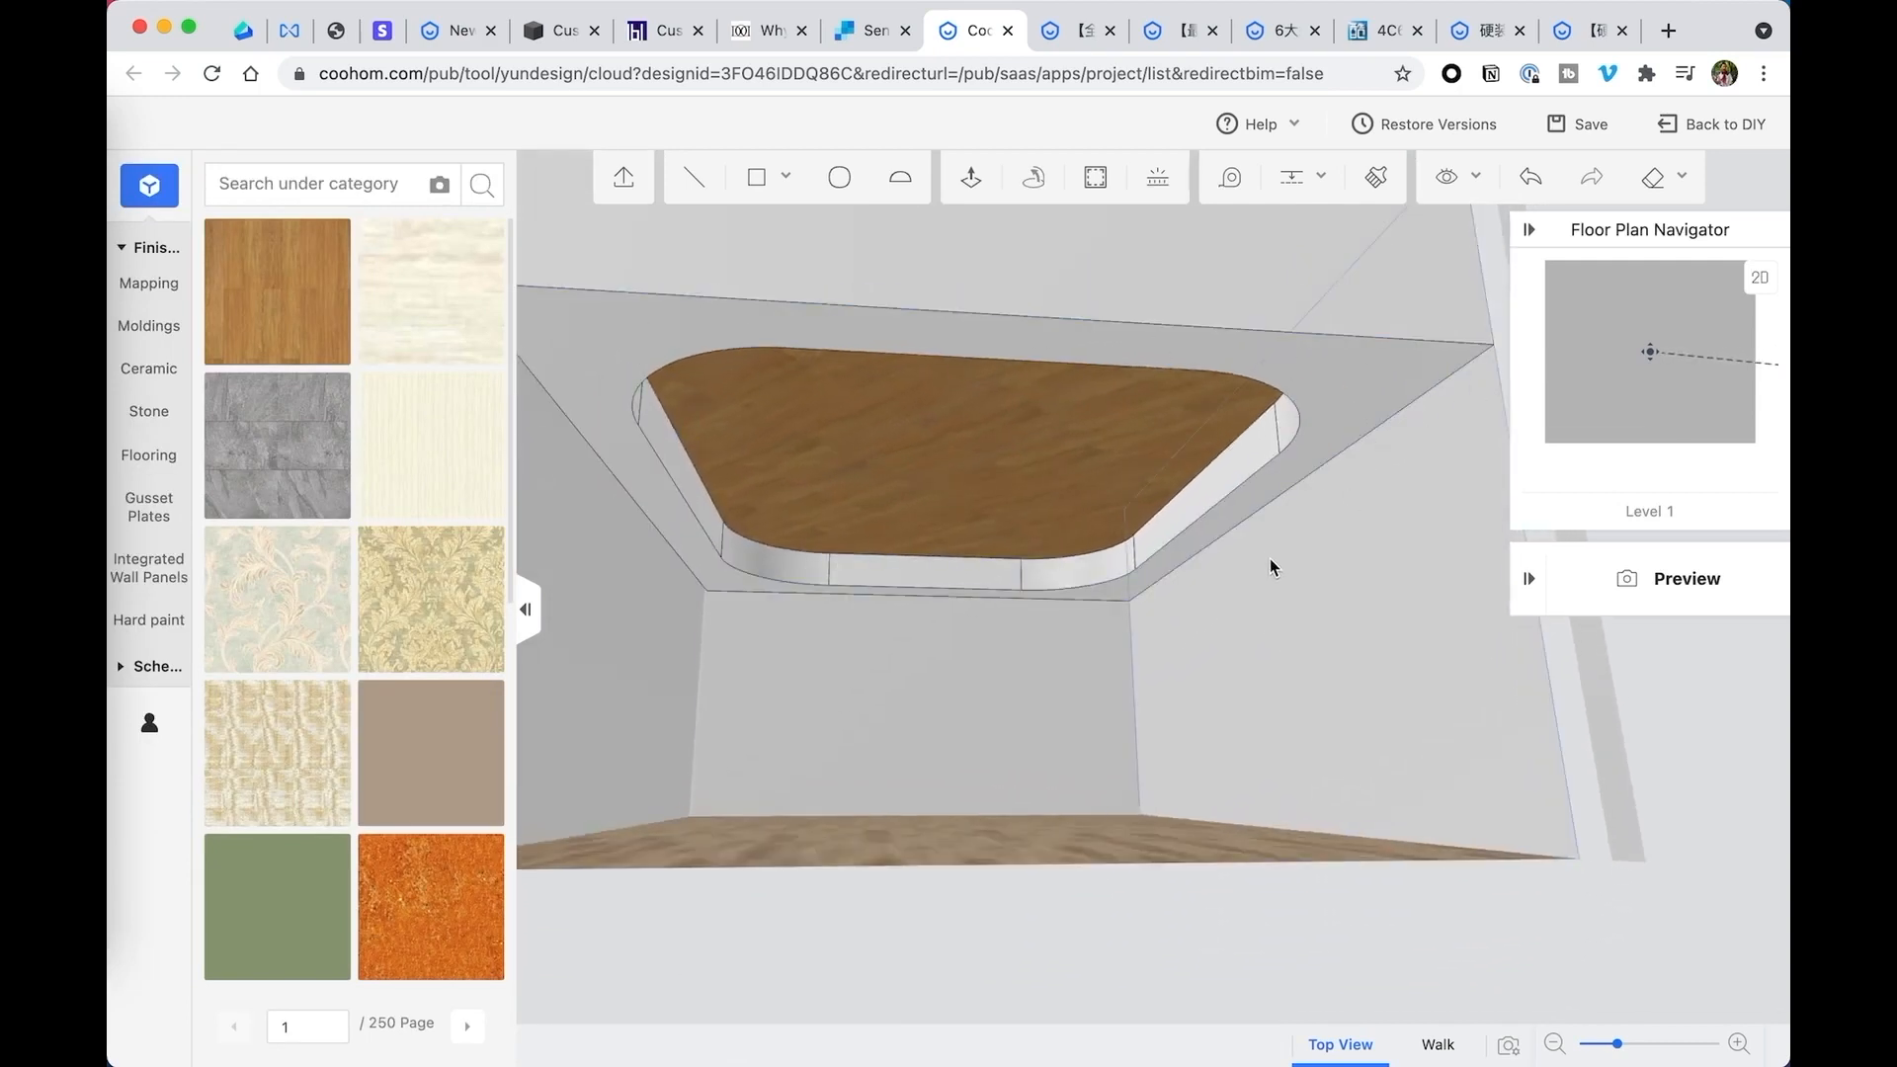
left_click_drag(1275, 580, 1302, 619)
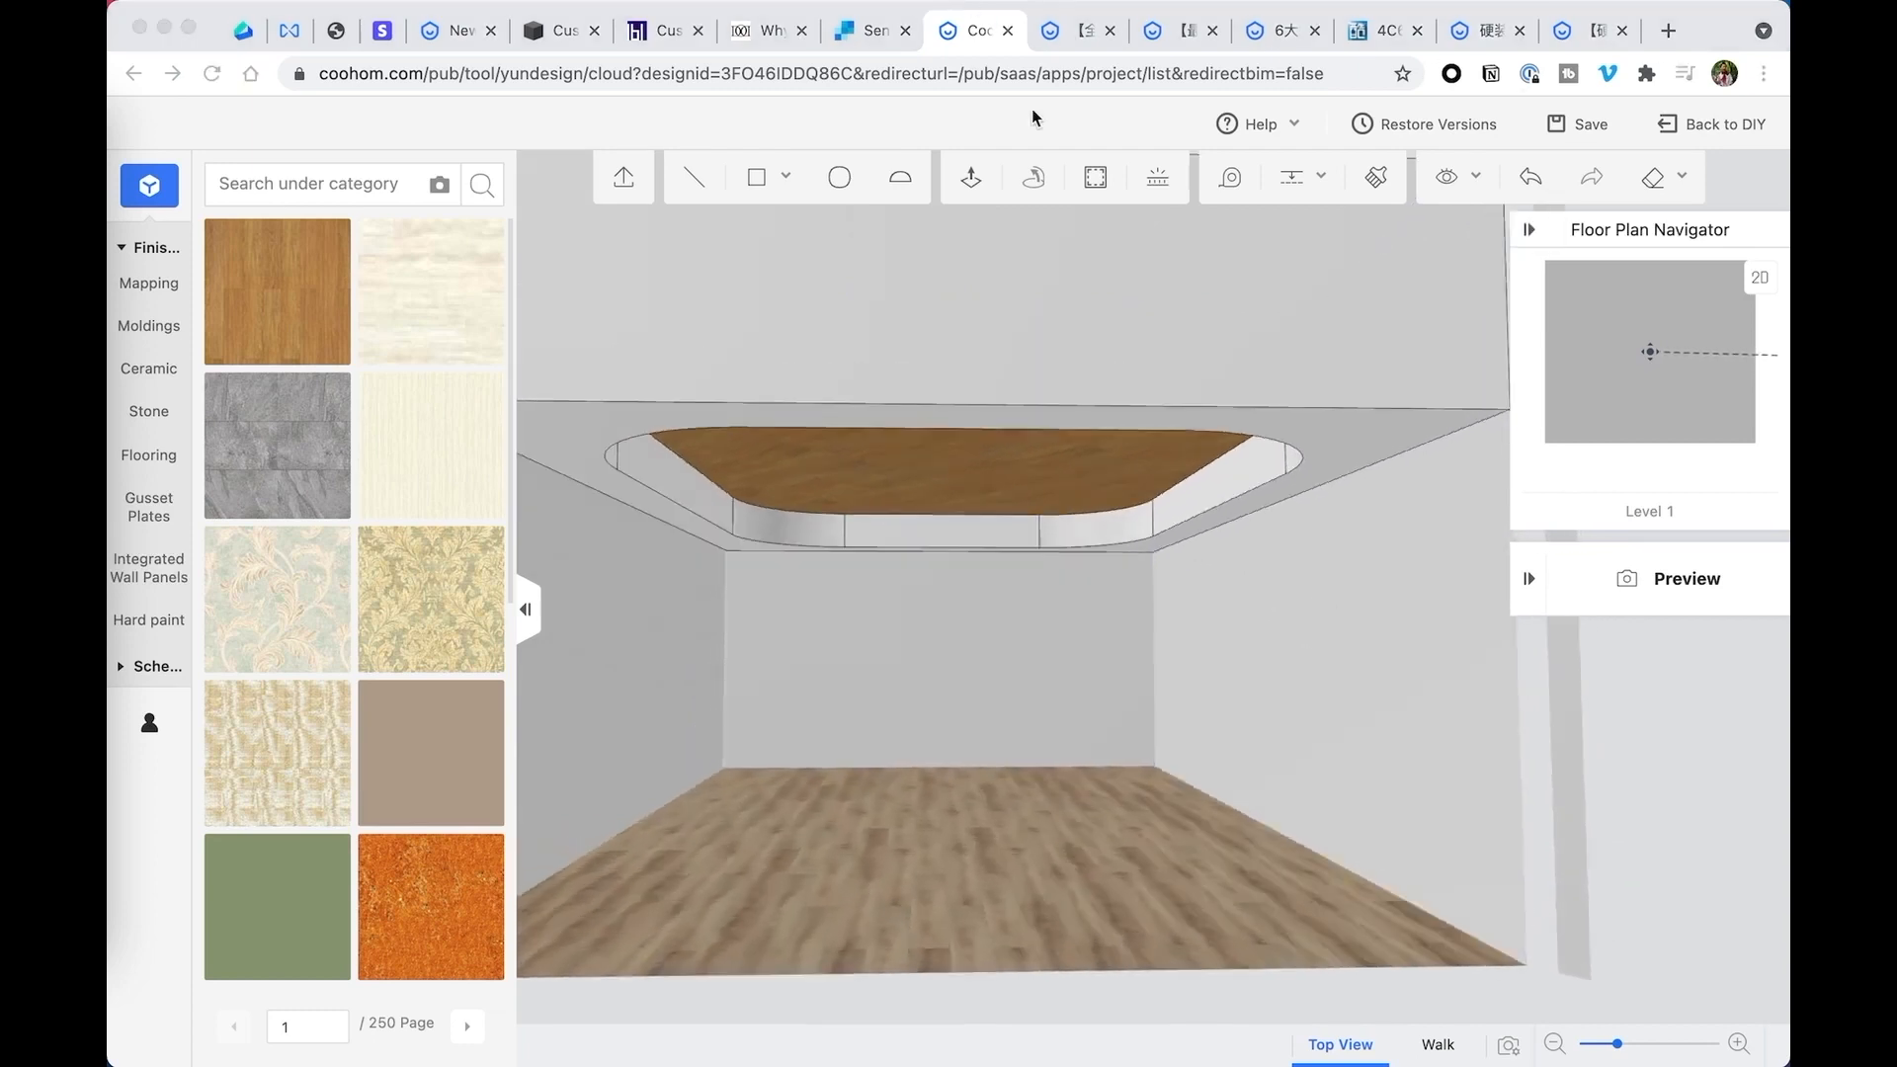
left_click(1164, 465)
scroll(1206, 477, "down", 5)
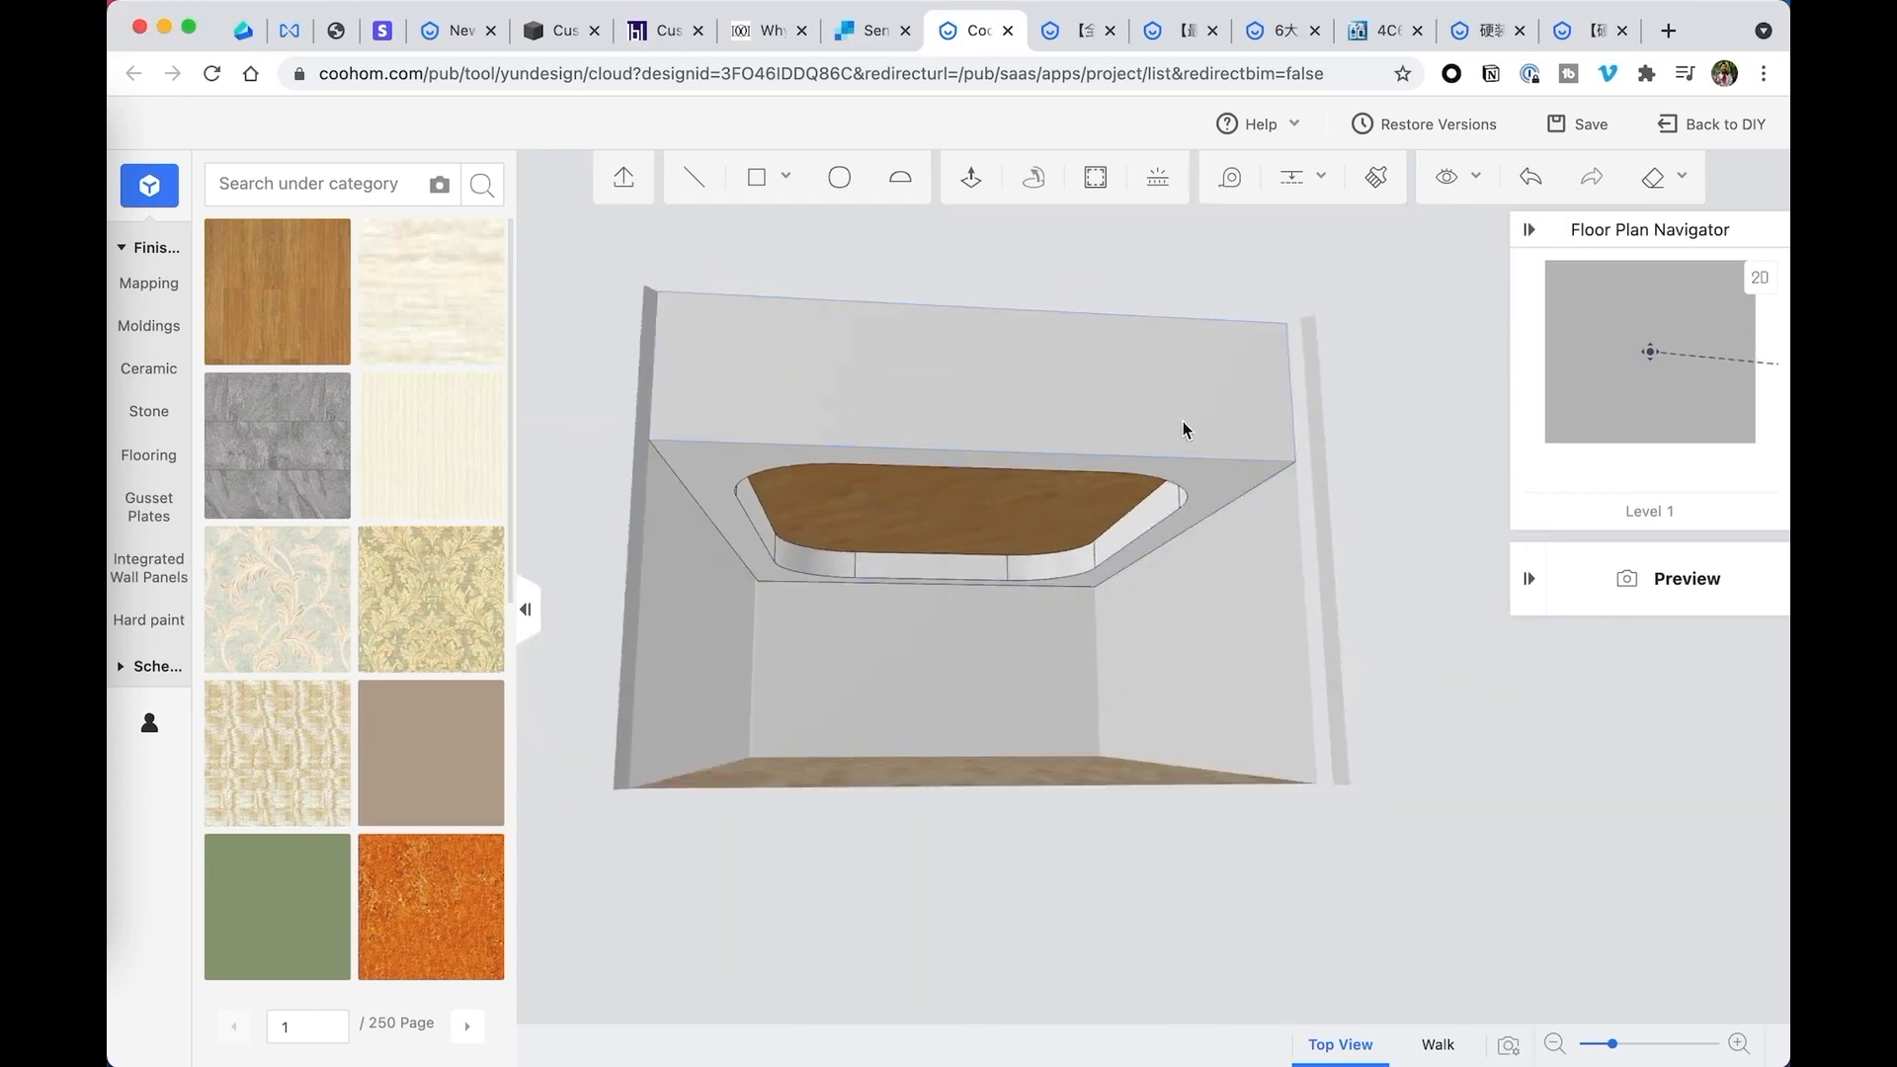
left_click(1183, 421)
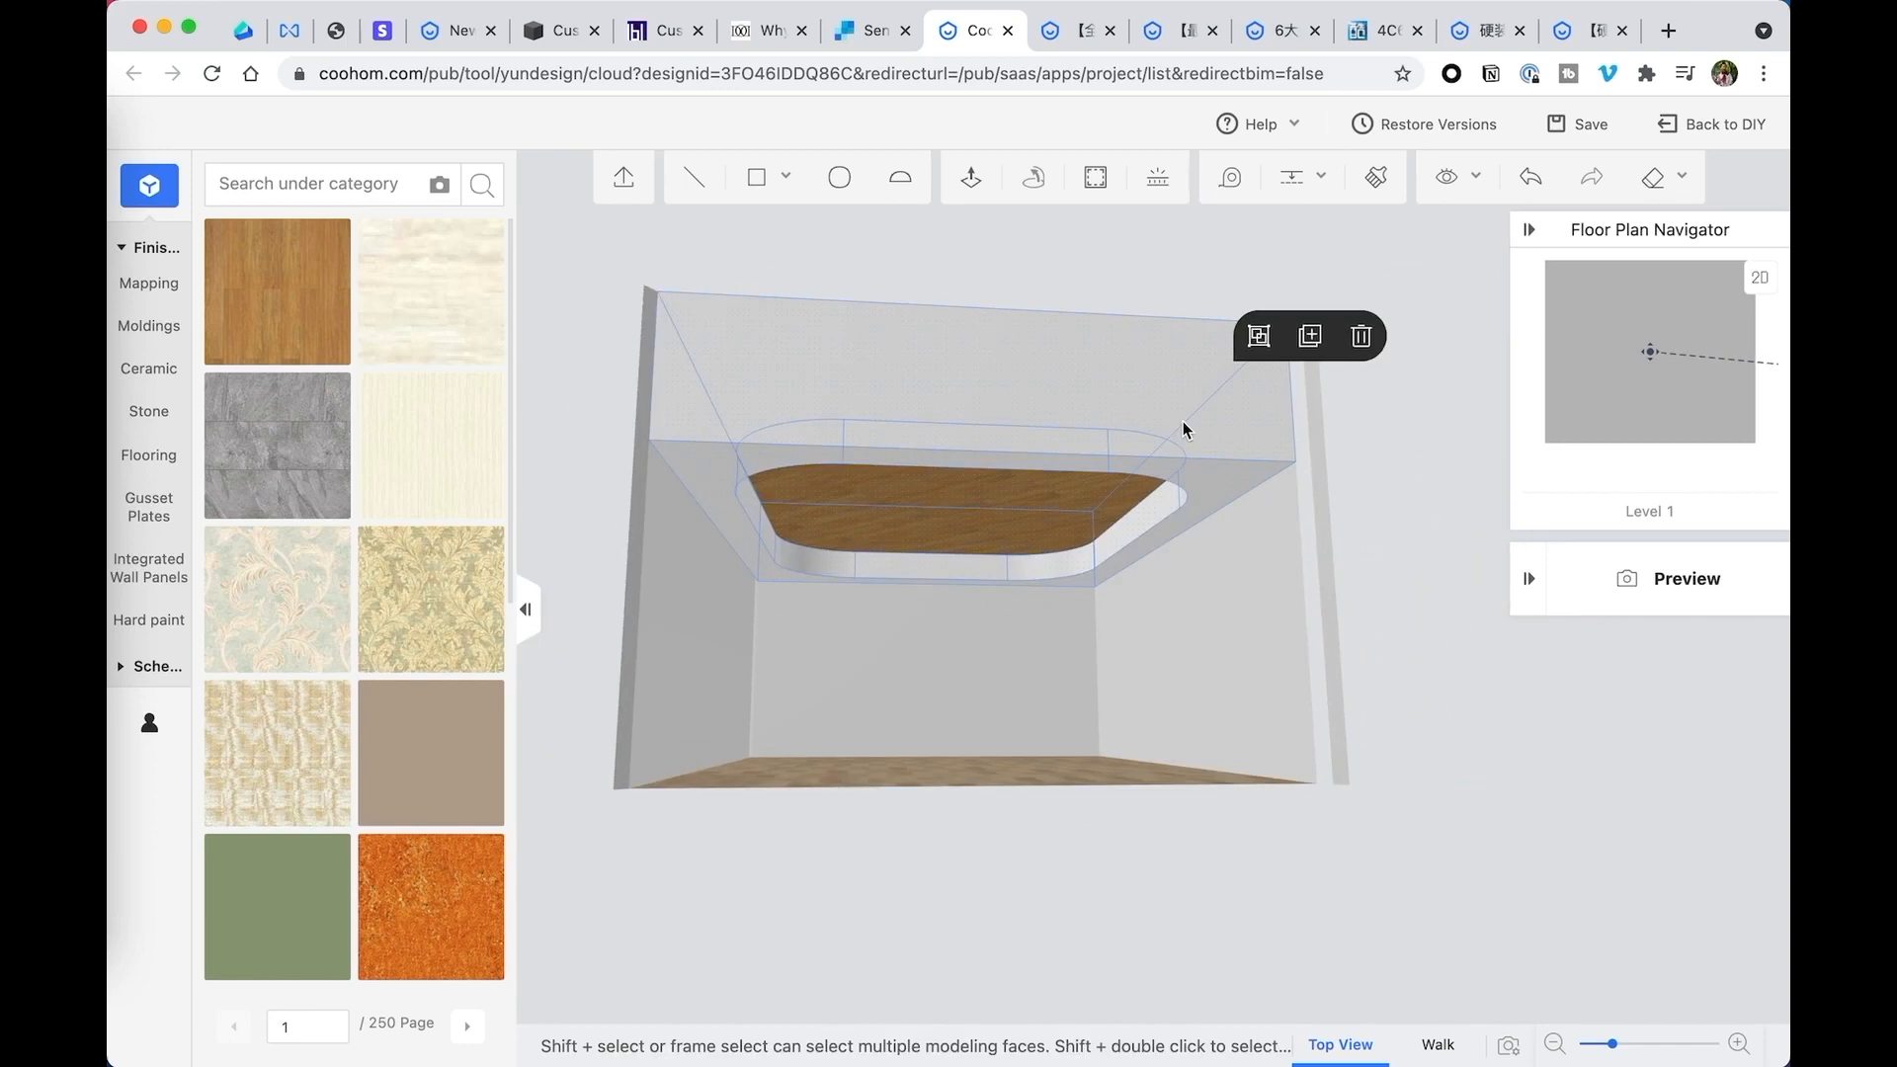
left_click(1360, 337)
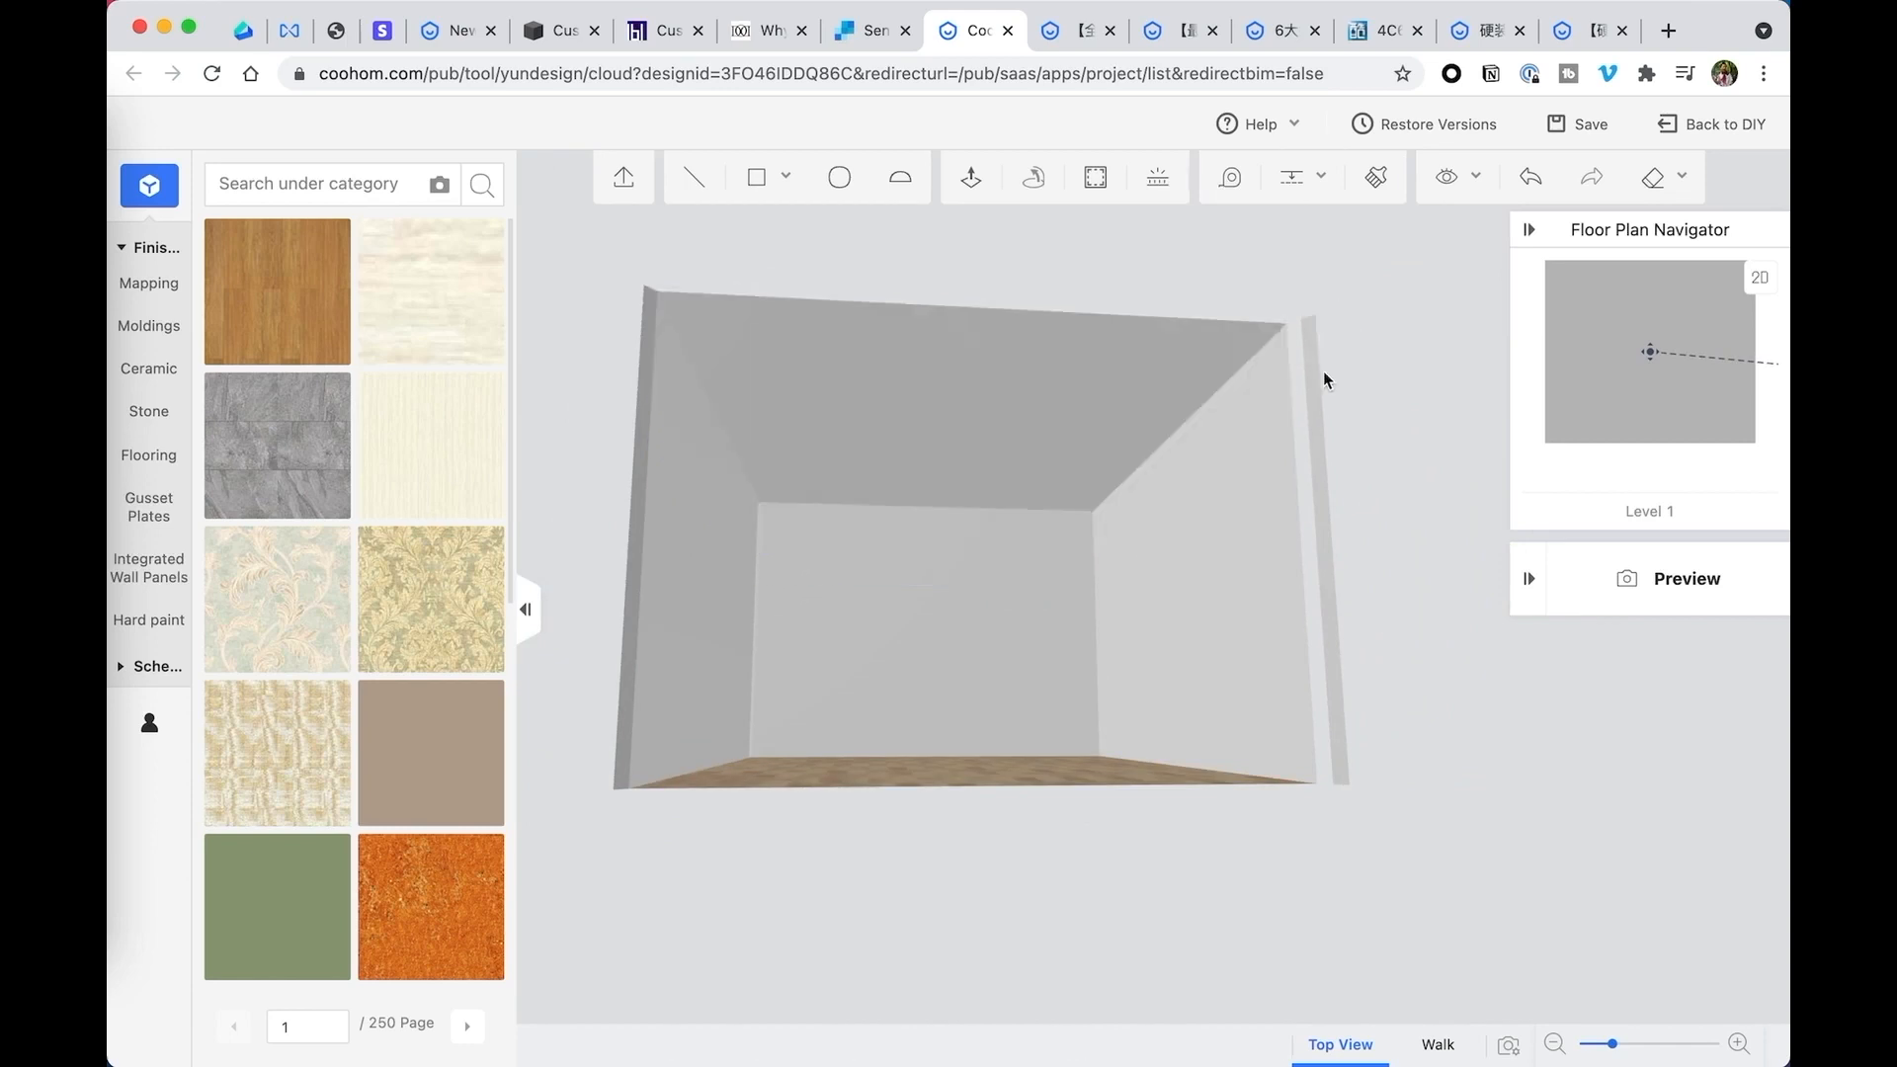
- Draw a rectangle covering the whole room ceiling between opposite corners and extrude it downward into a lowered ceiling block
mouse_move(757, 177)
left_click(762, 241)
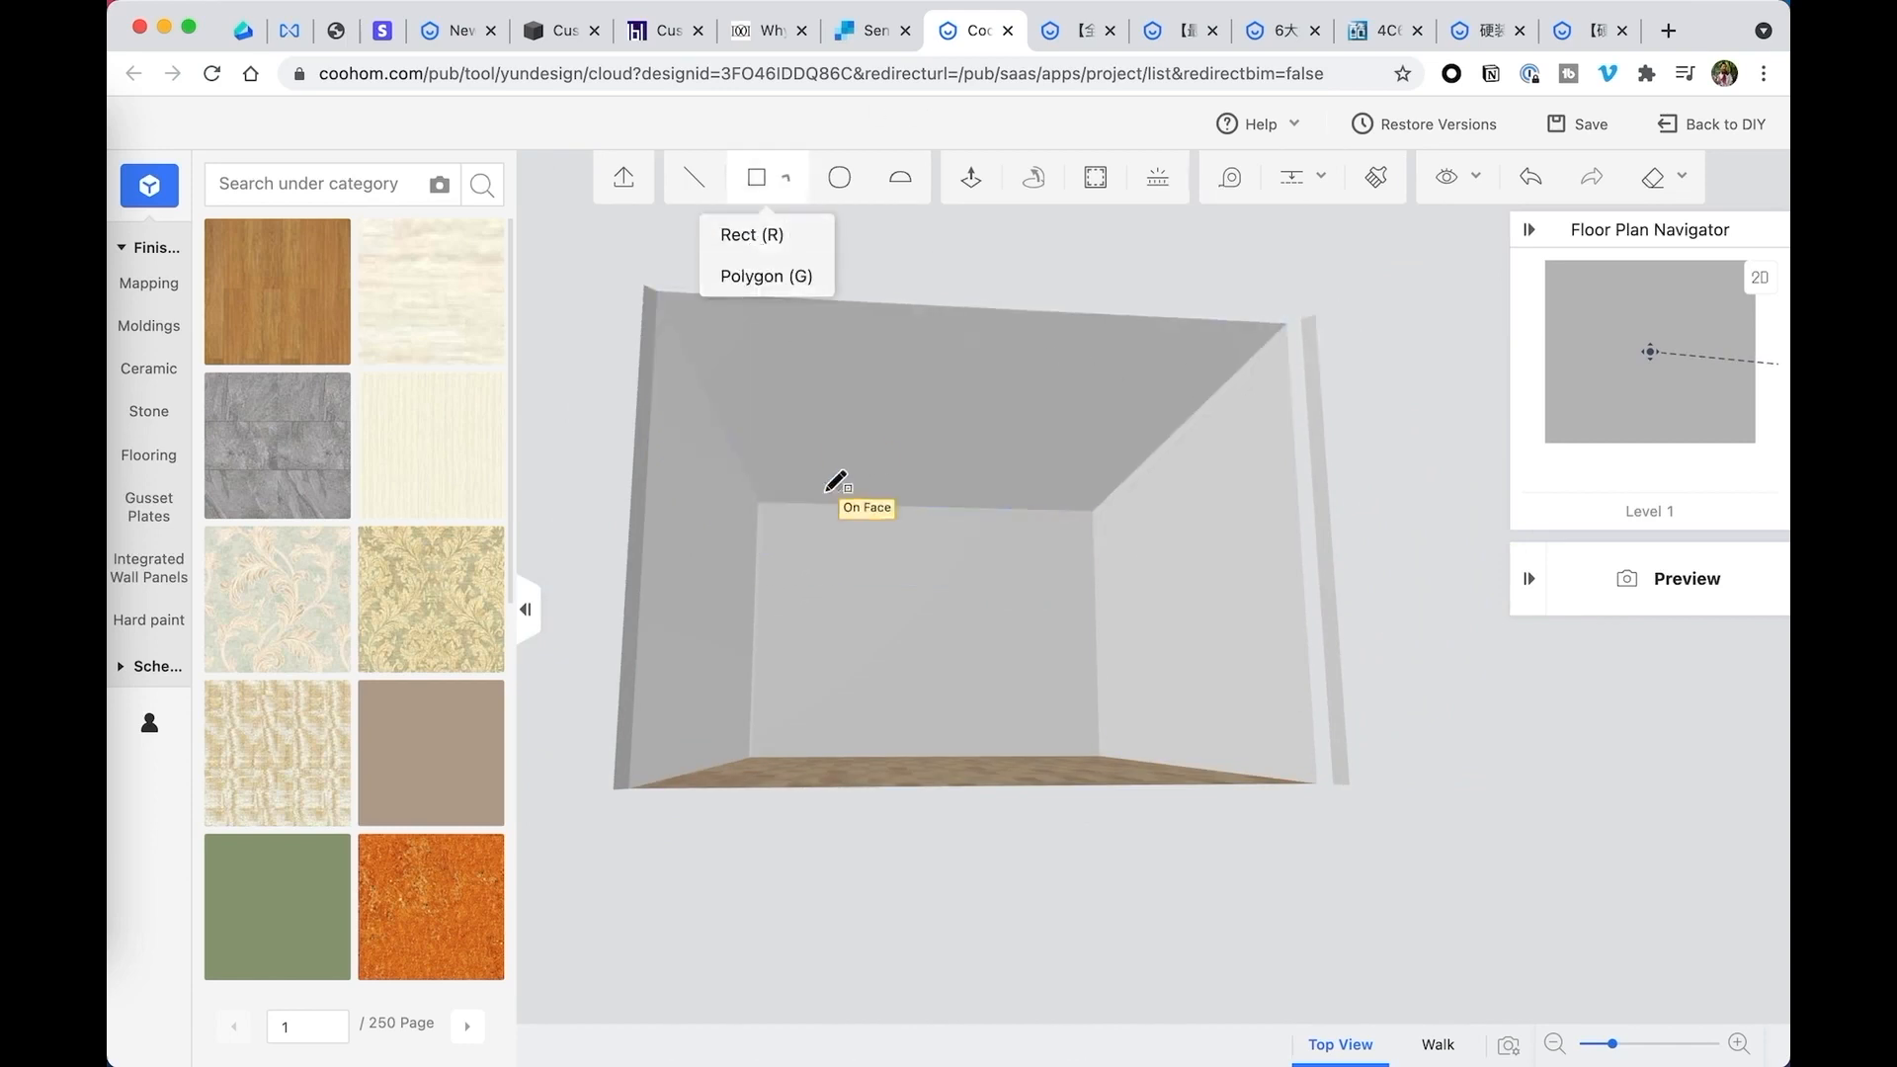
left_click(760, 501)
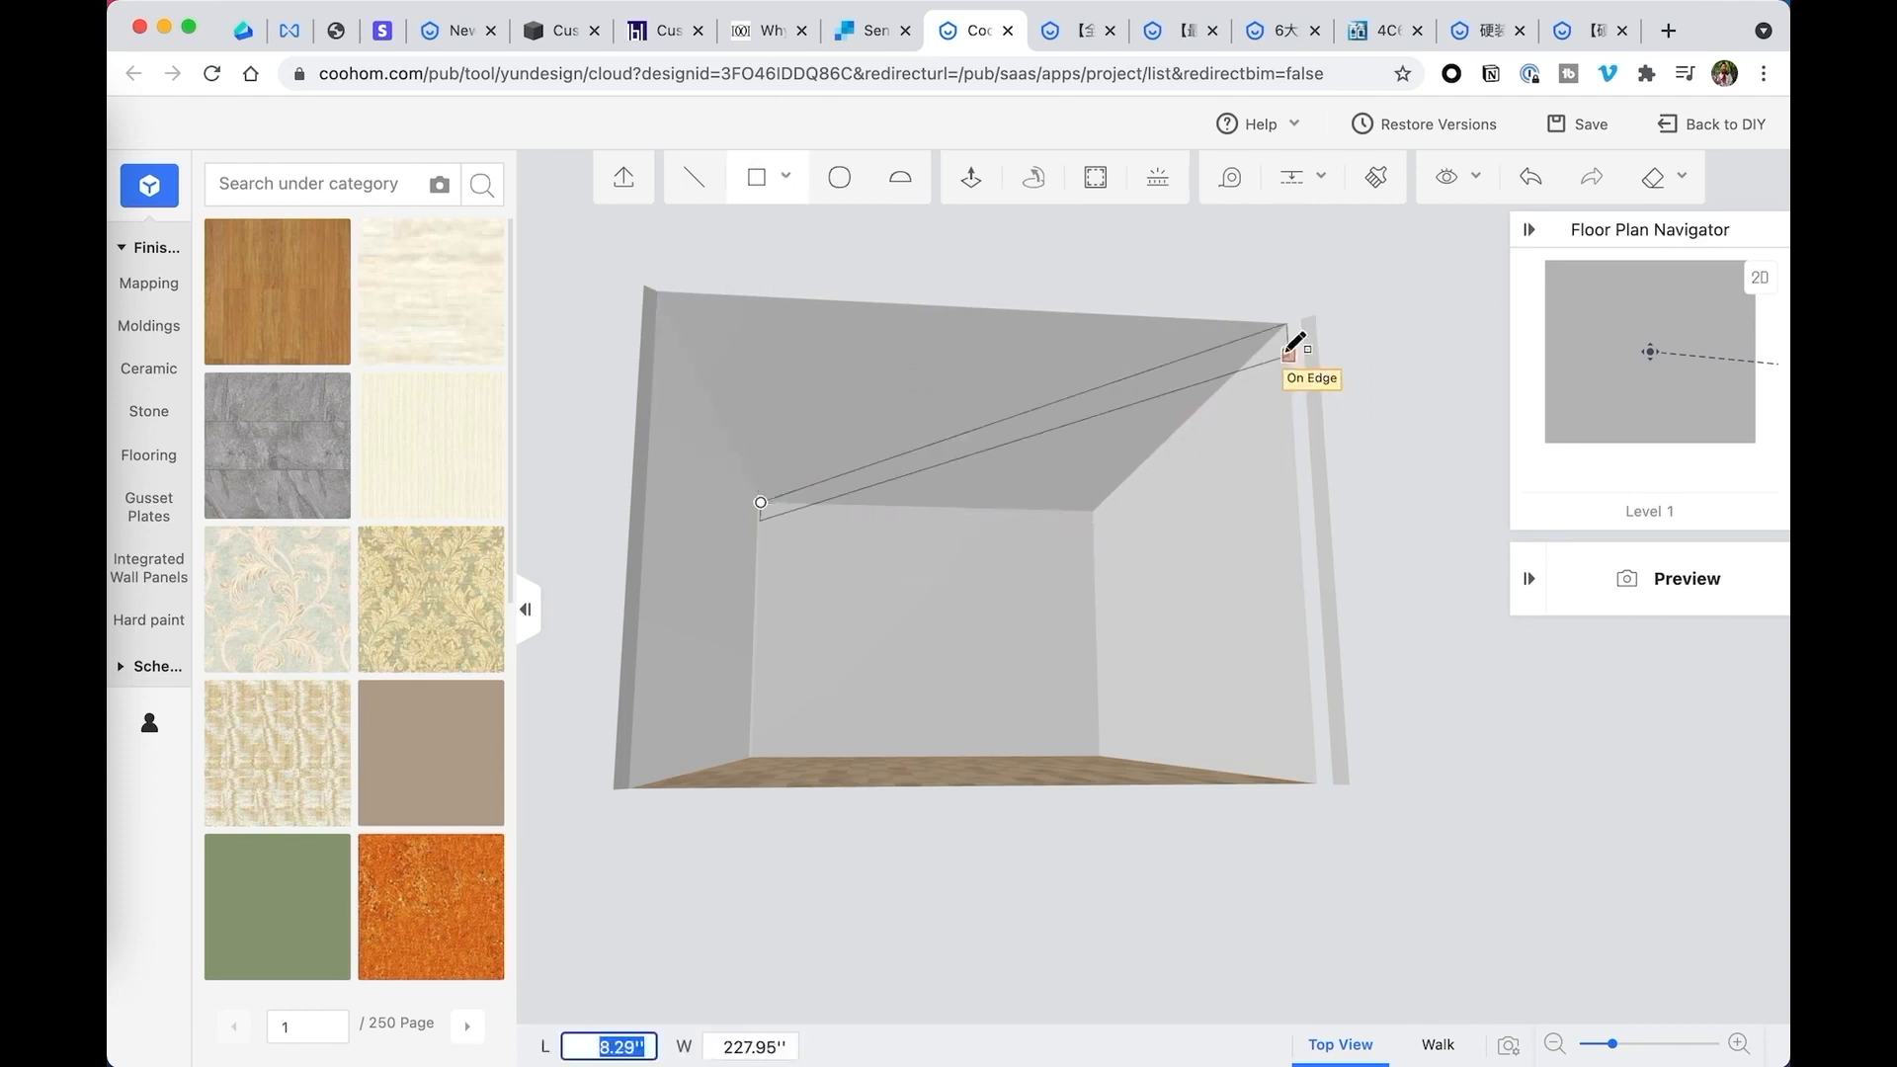
left_click(1287, 323)
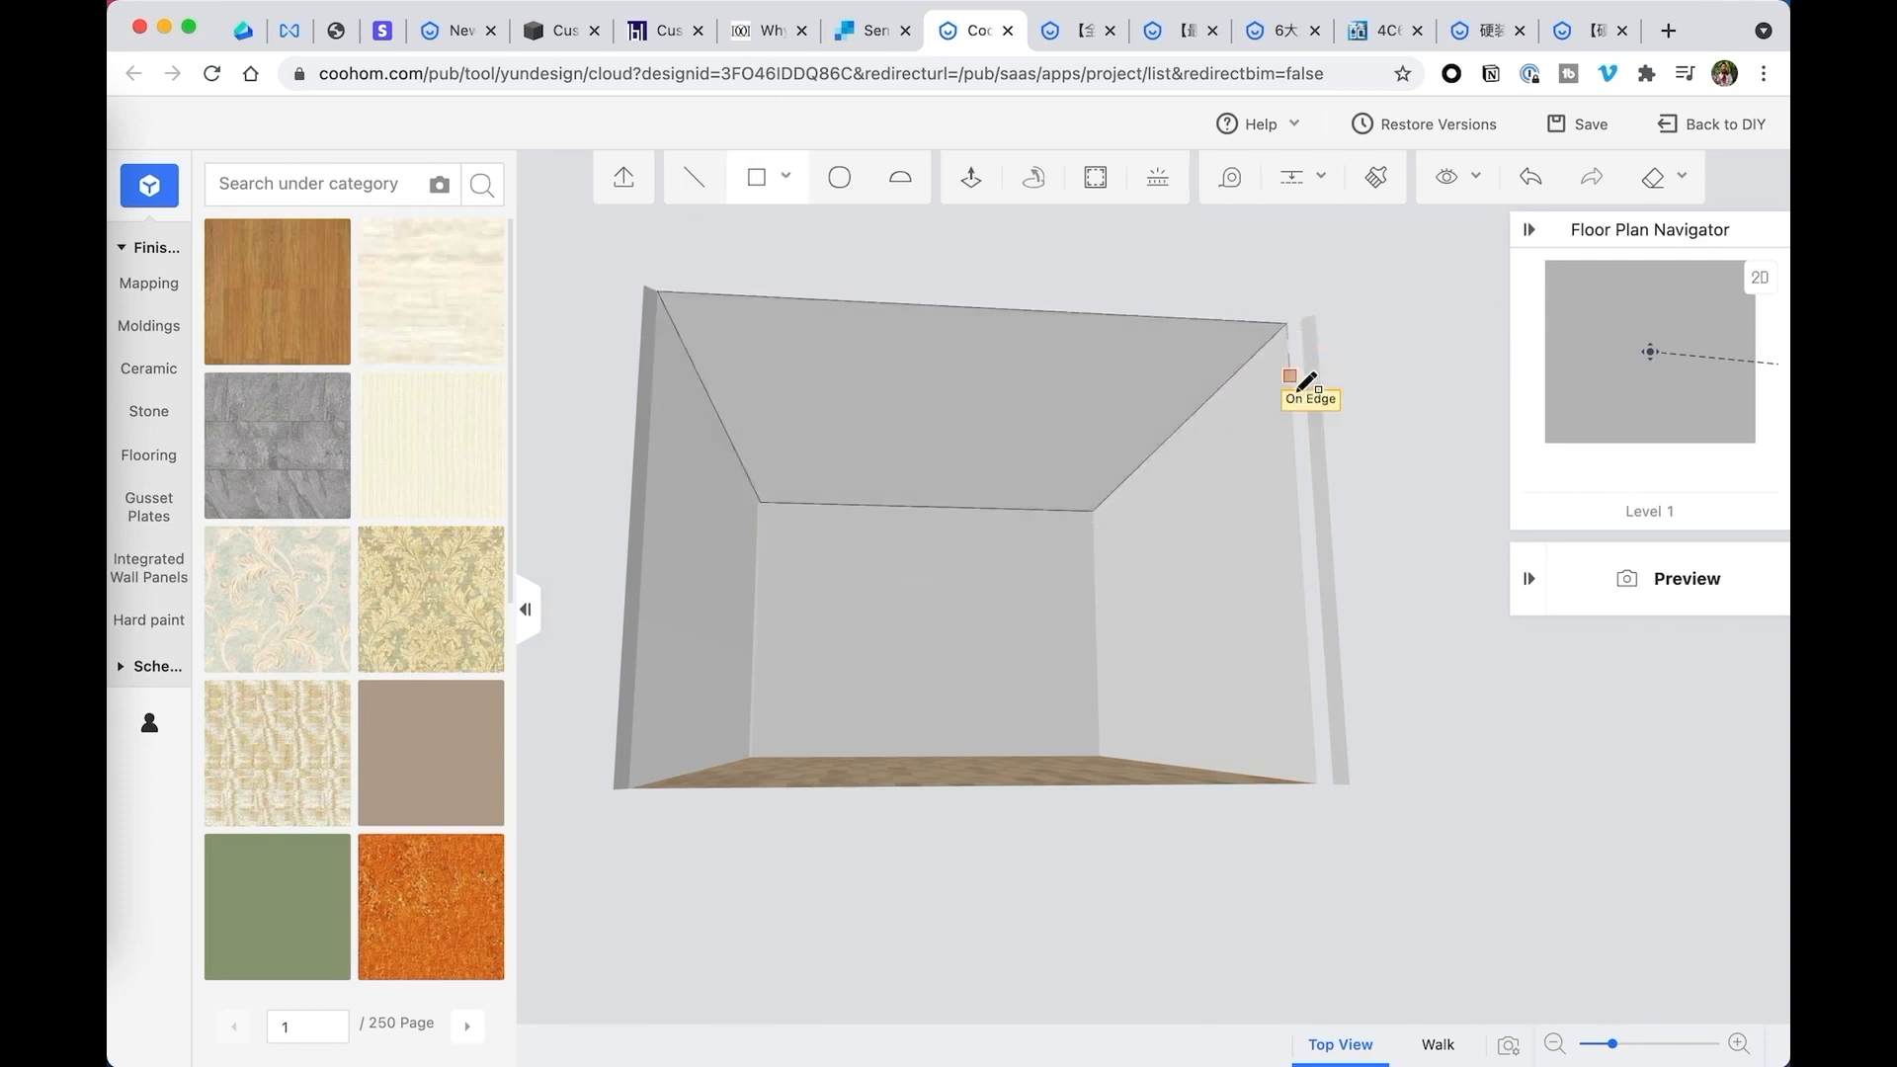
left_click(973, 178)
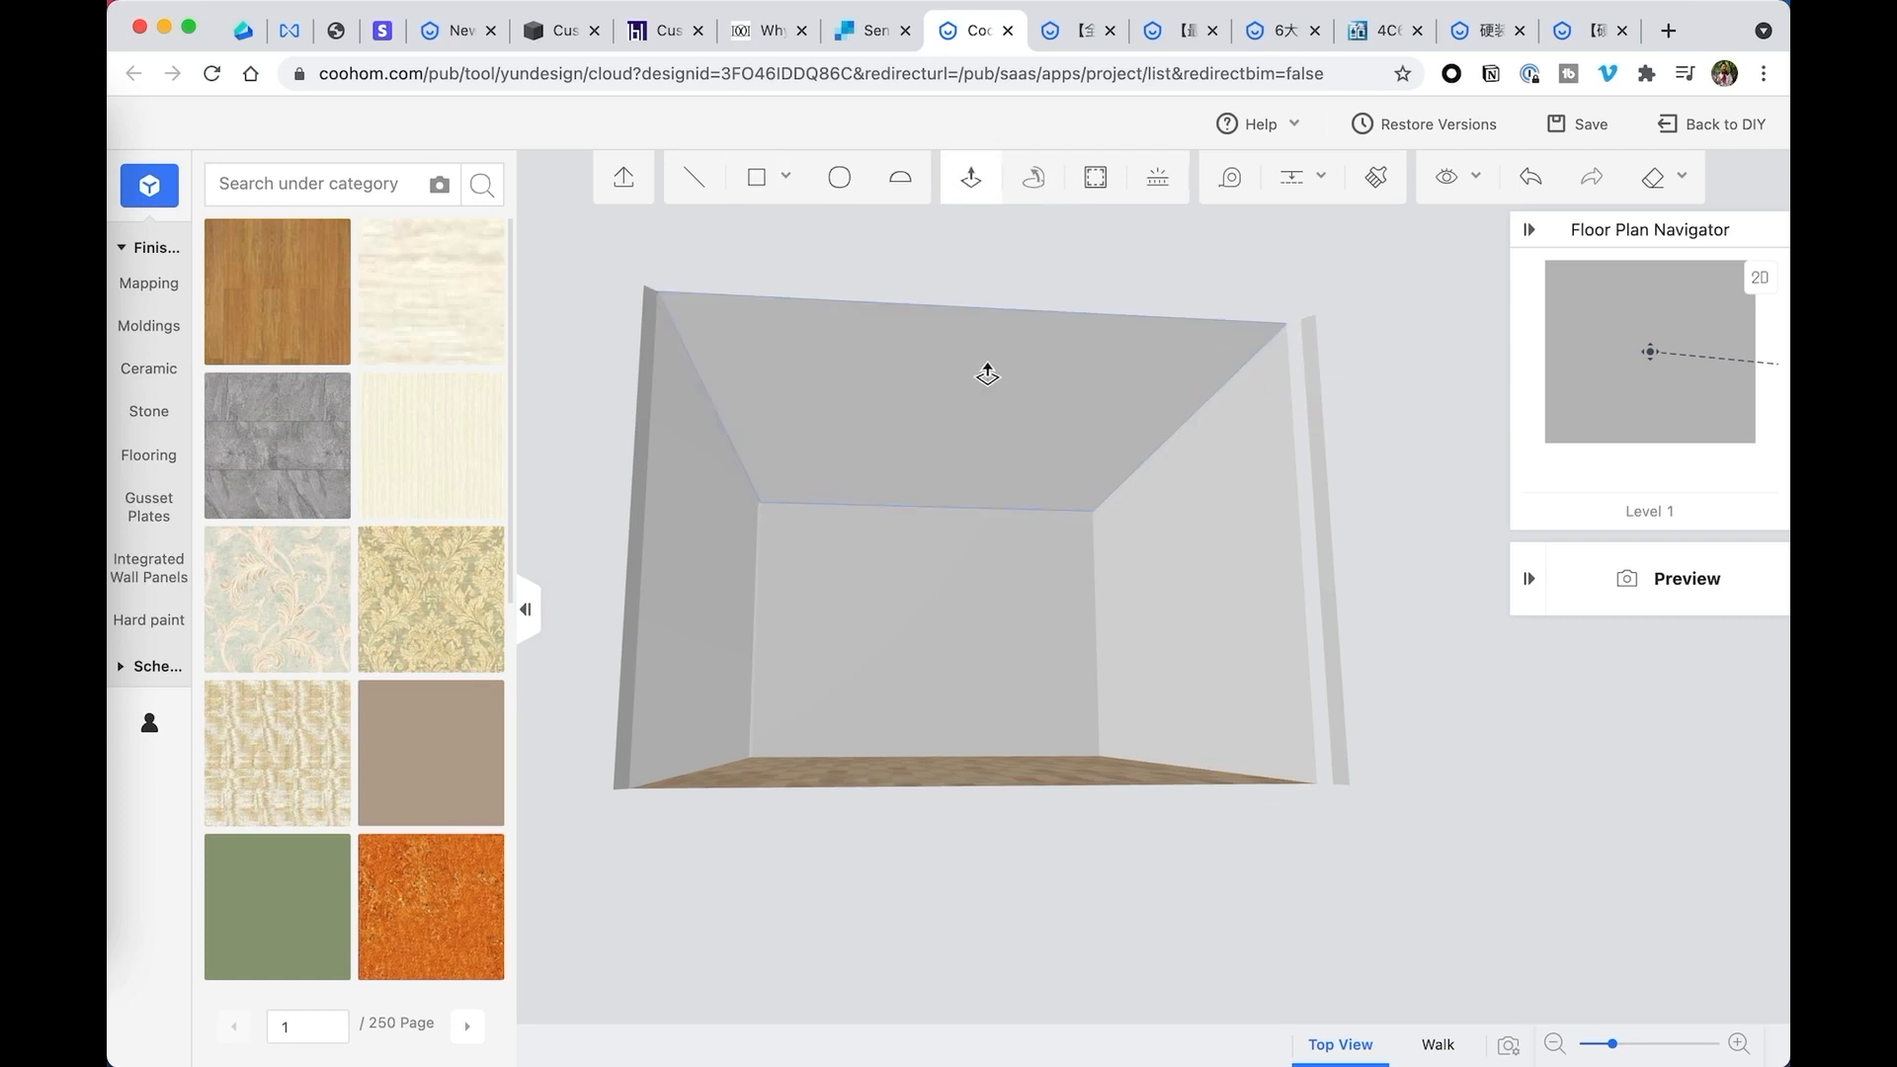
left_click(986, 373)
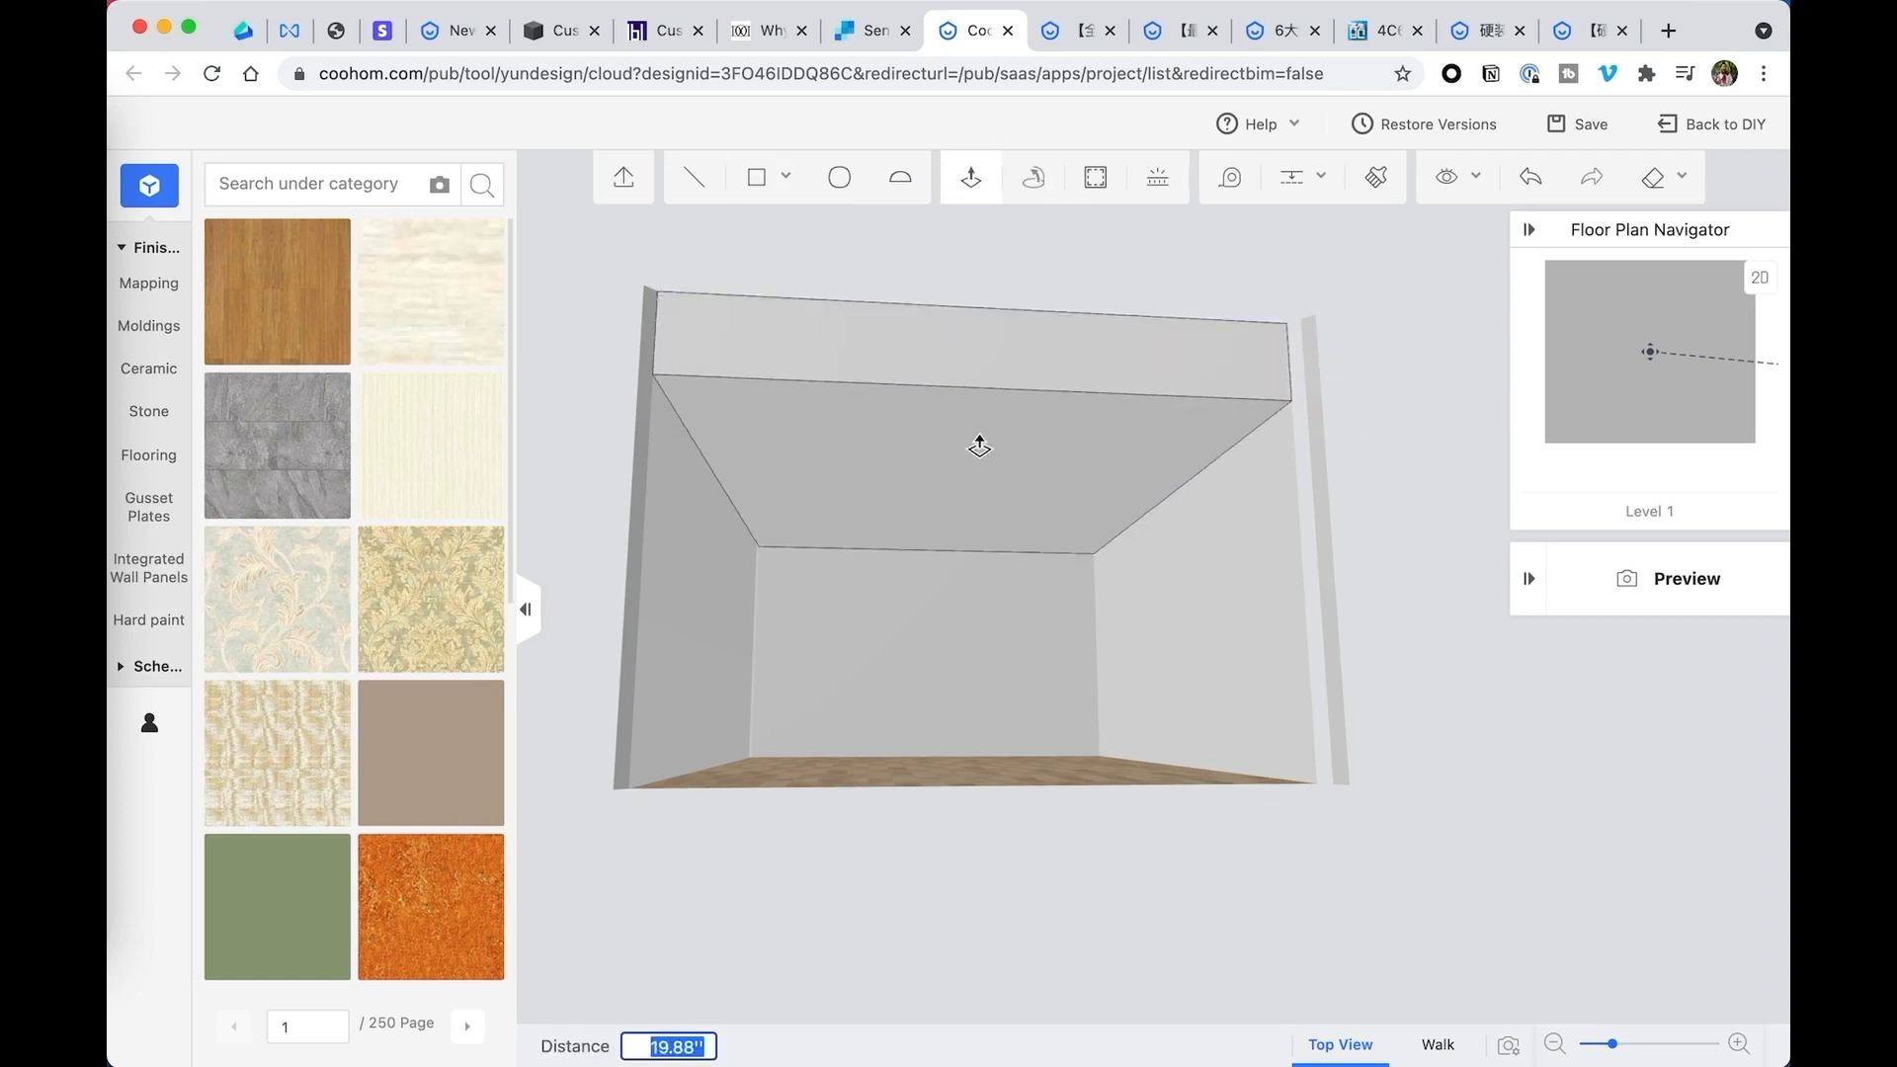
key("Return")
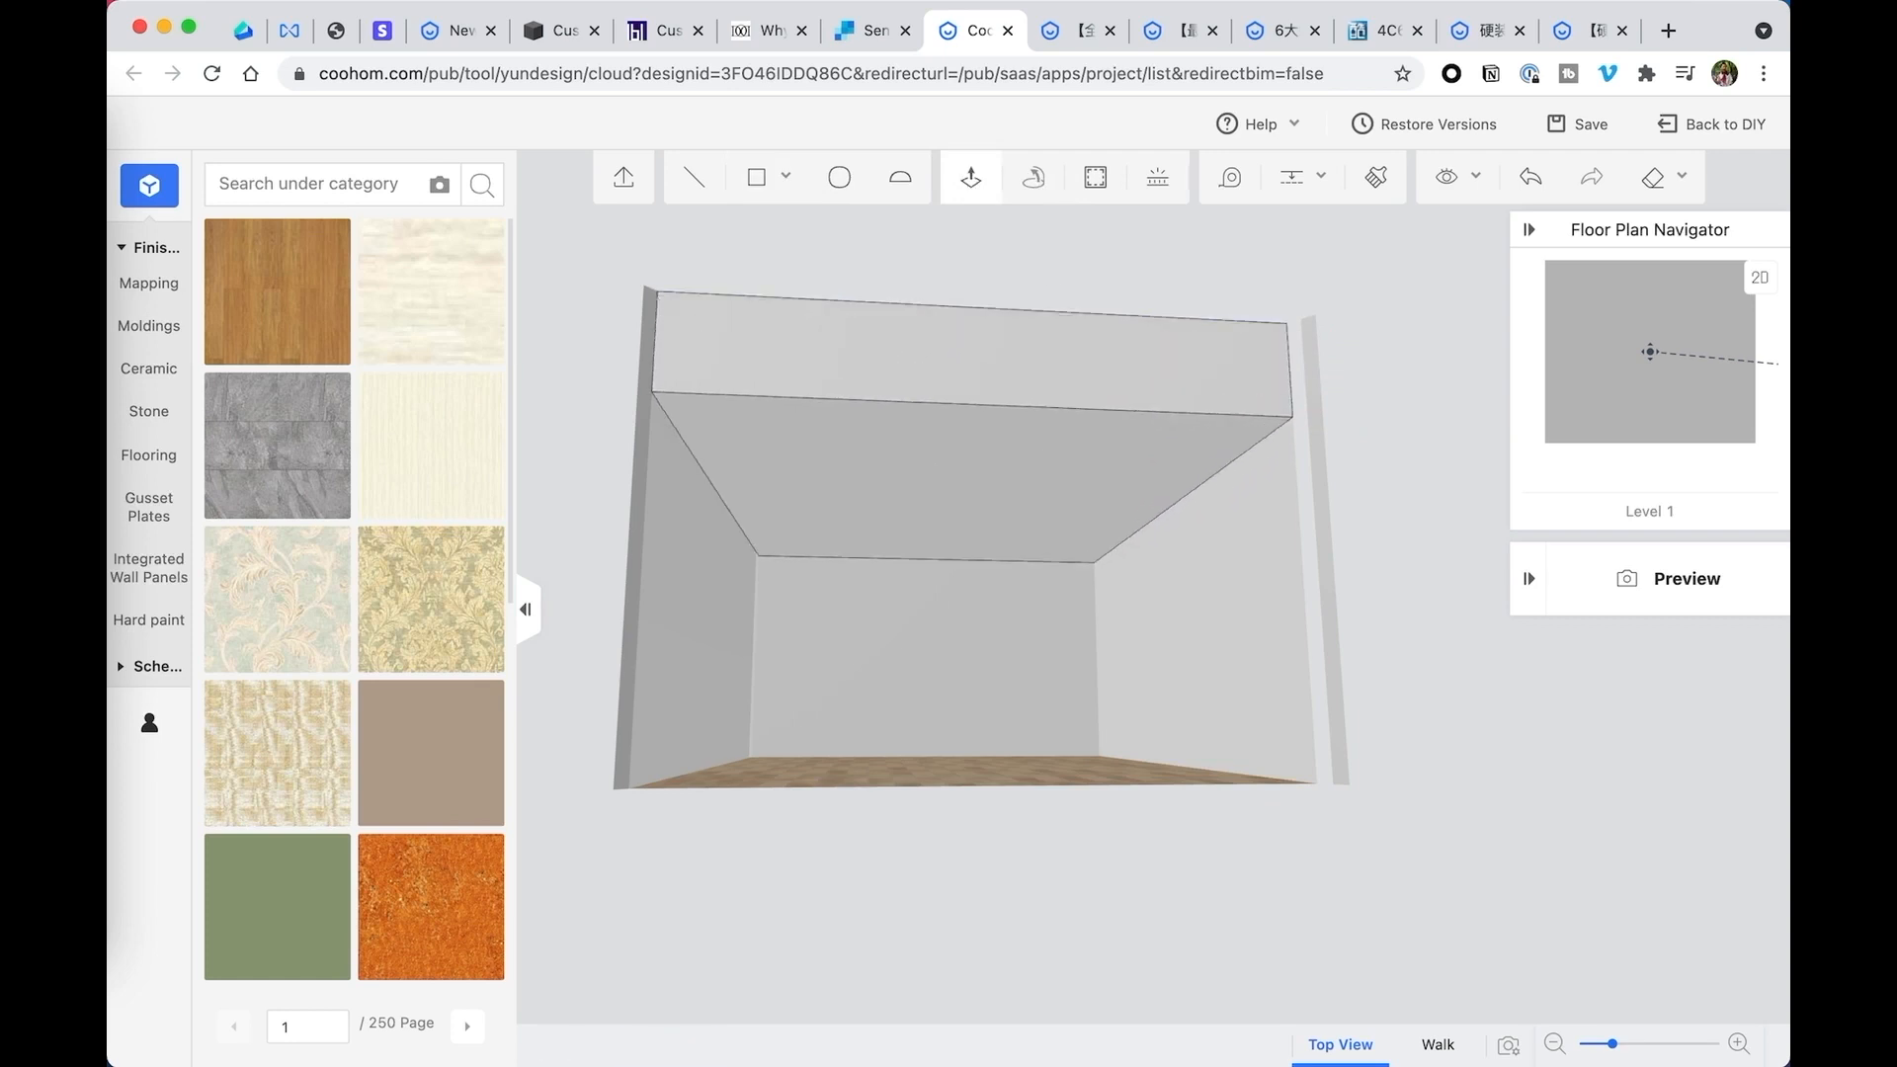
- Offset the outline of the lowered ceiling's underside inward by 36 inches to form a central rectangle
left_click(1096, 178)
left_click(911, 500)
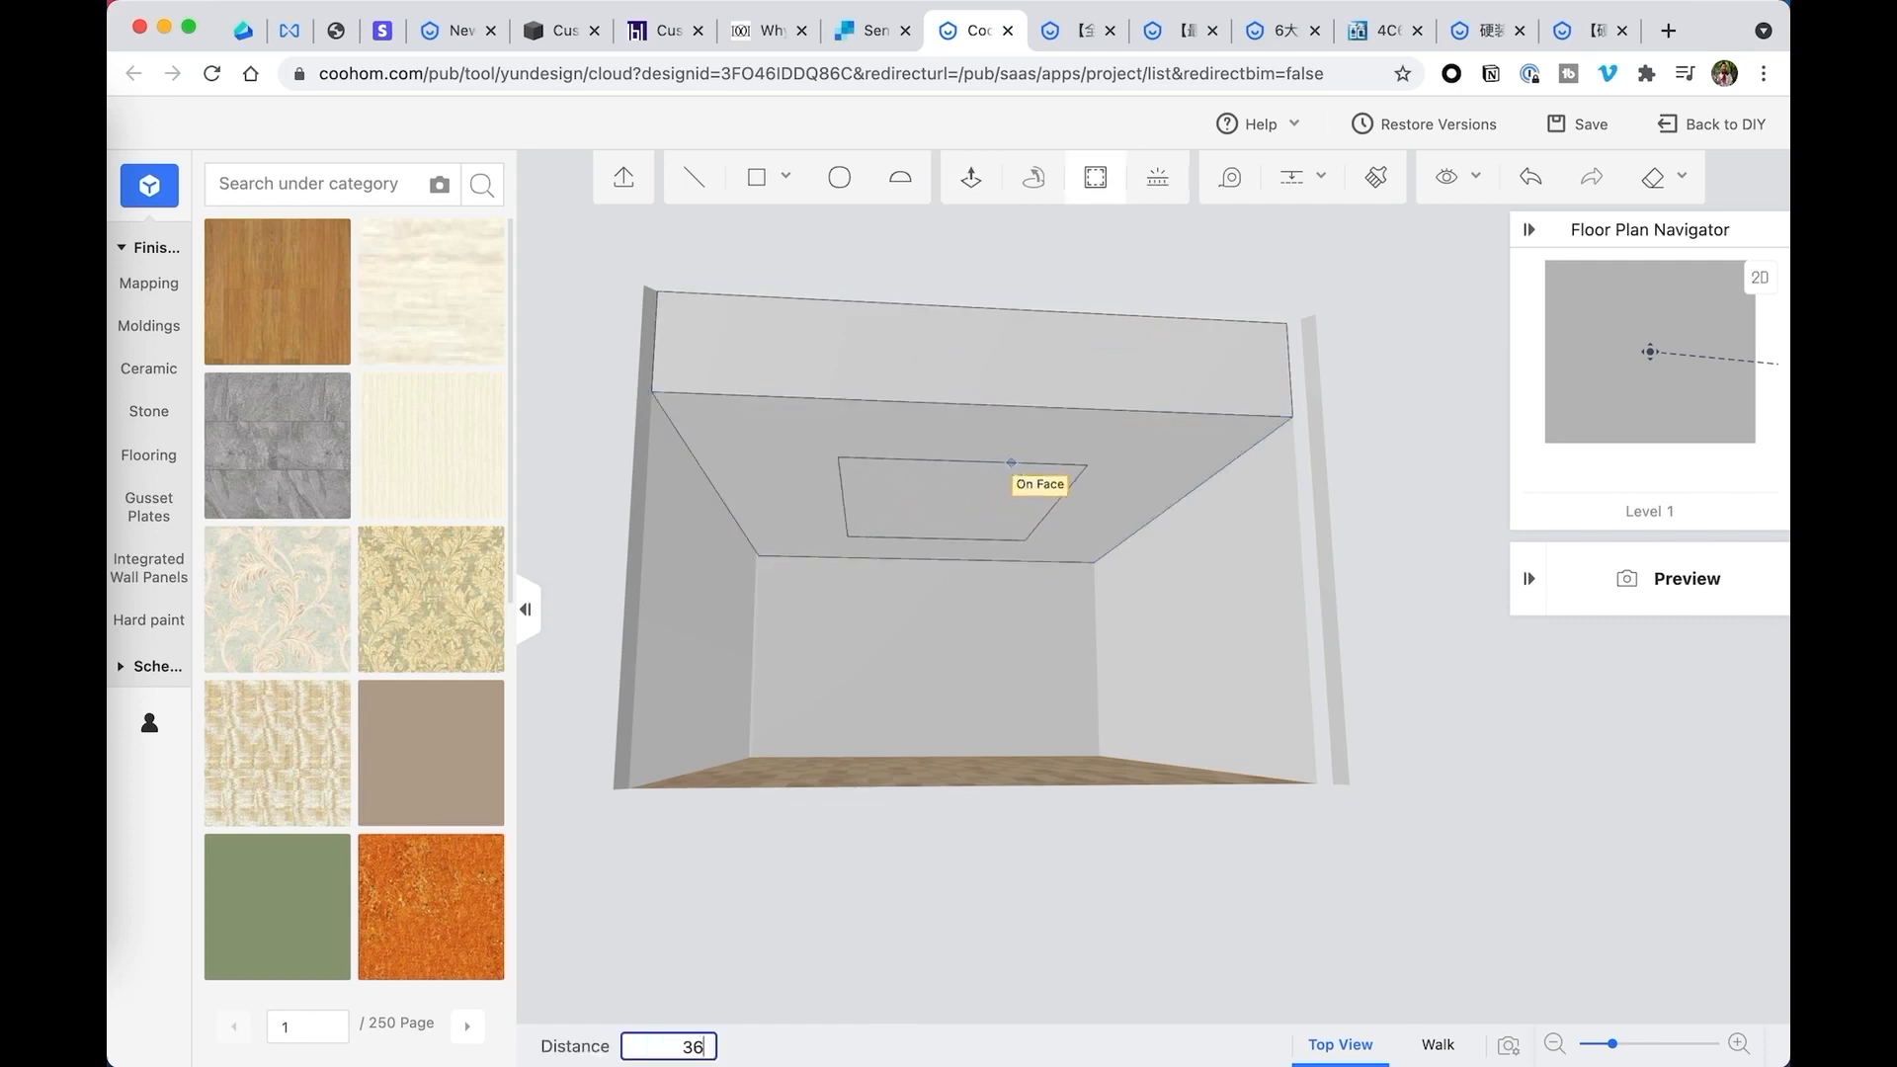
key("Return")
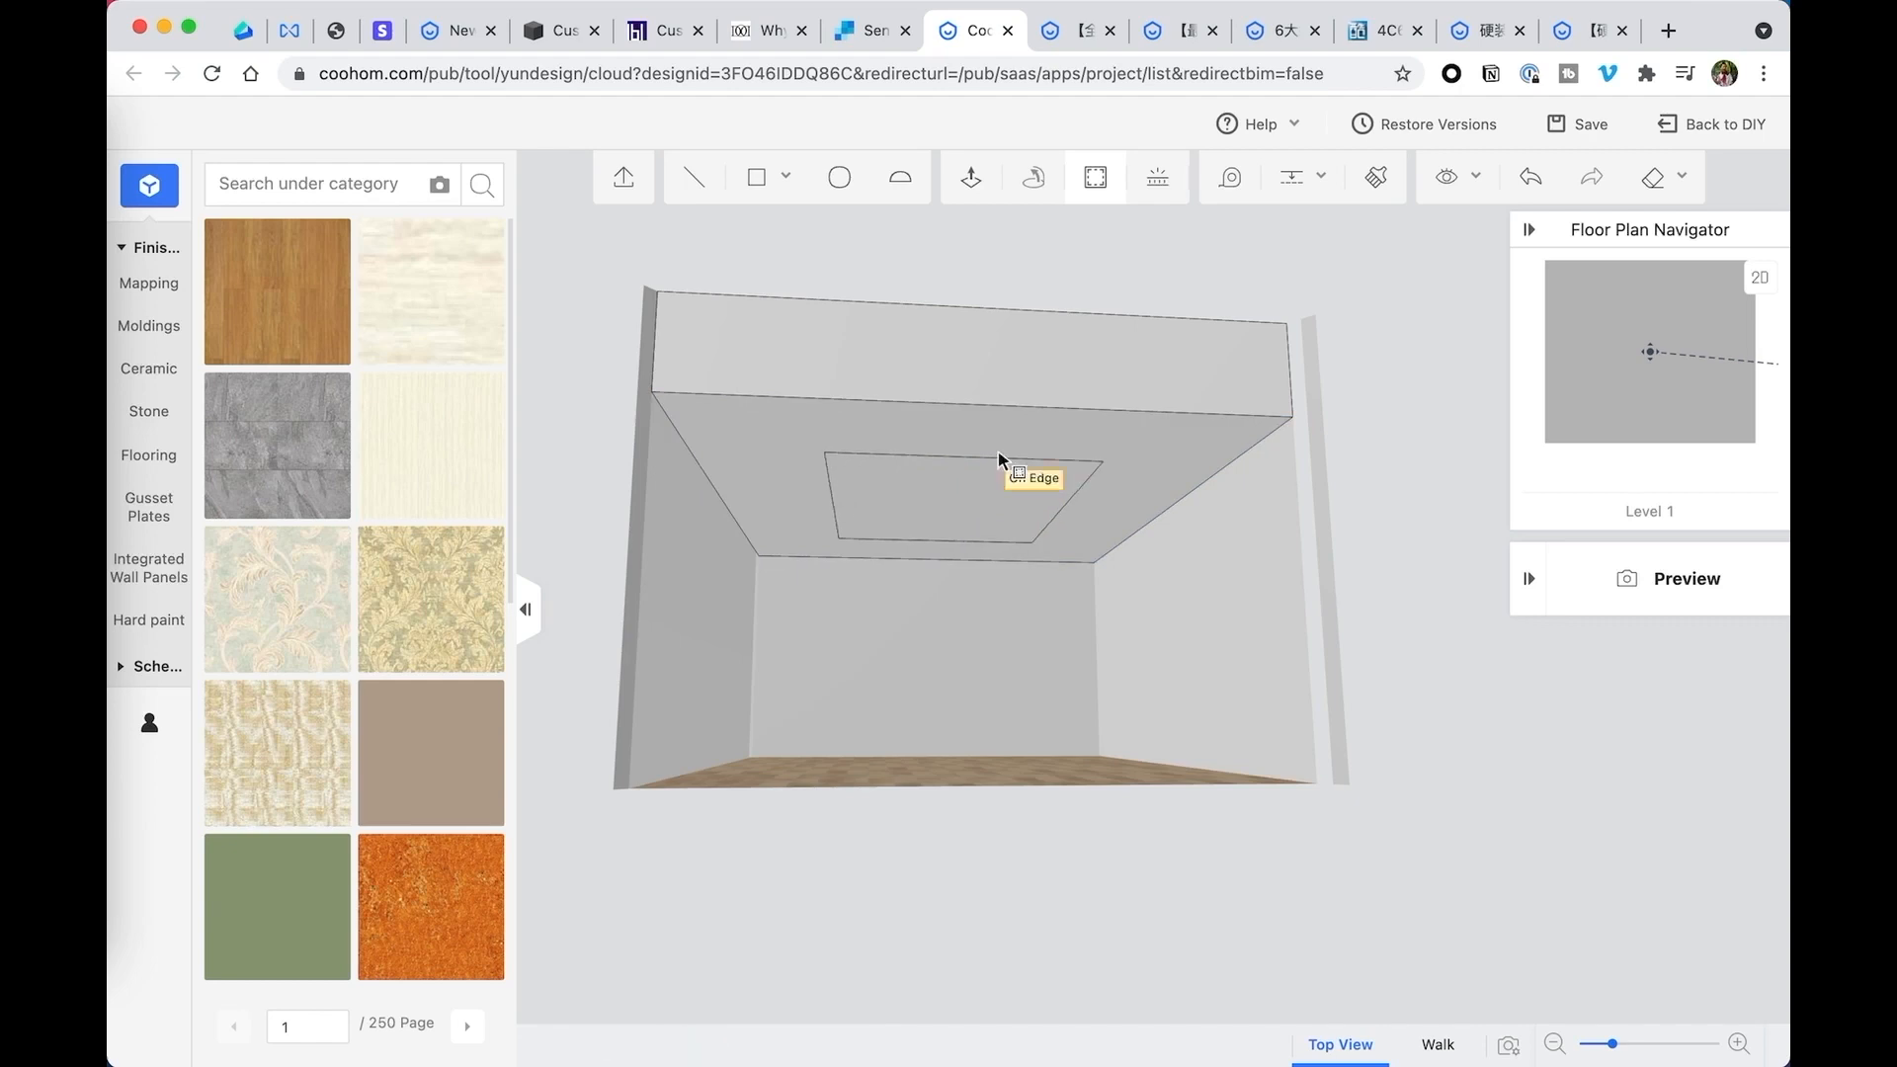
- Push the central rectangle 18 inches up into the ceiling block to form a recess
middle_click_drag(998, 456, 1143, 498)
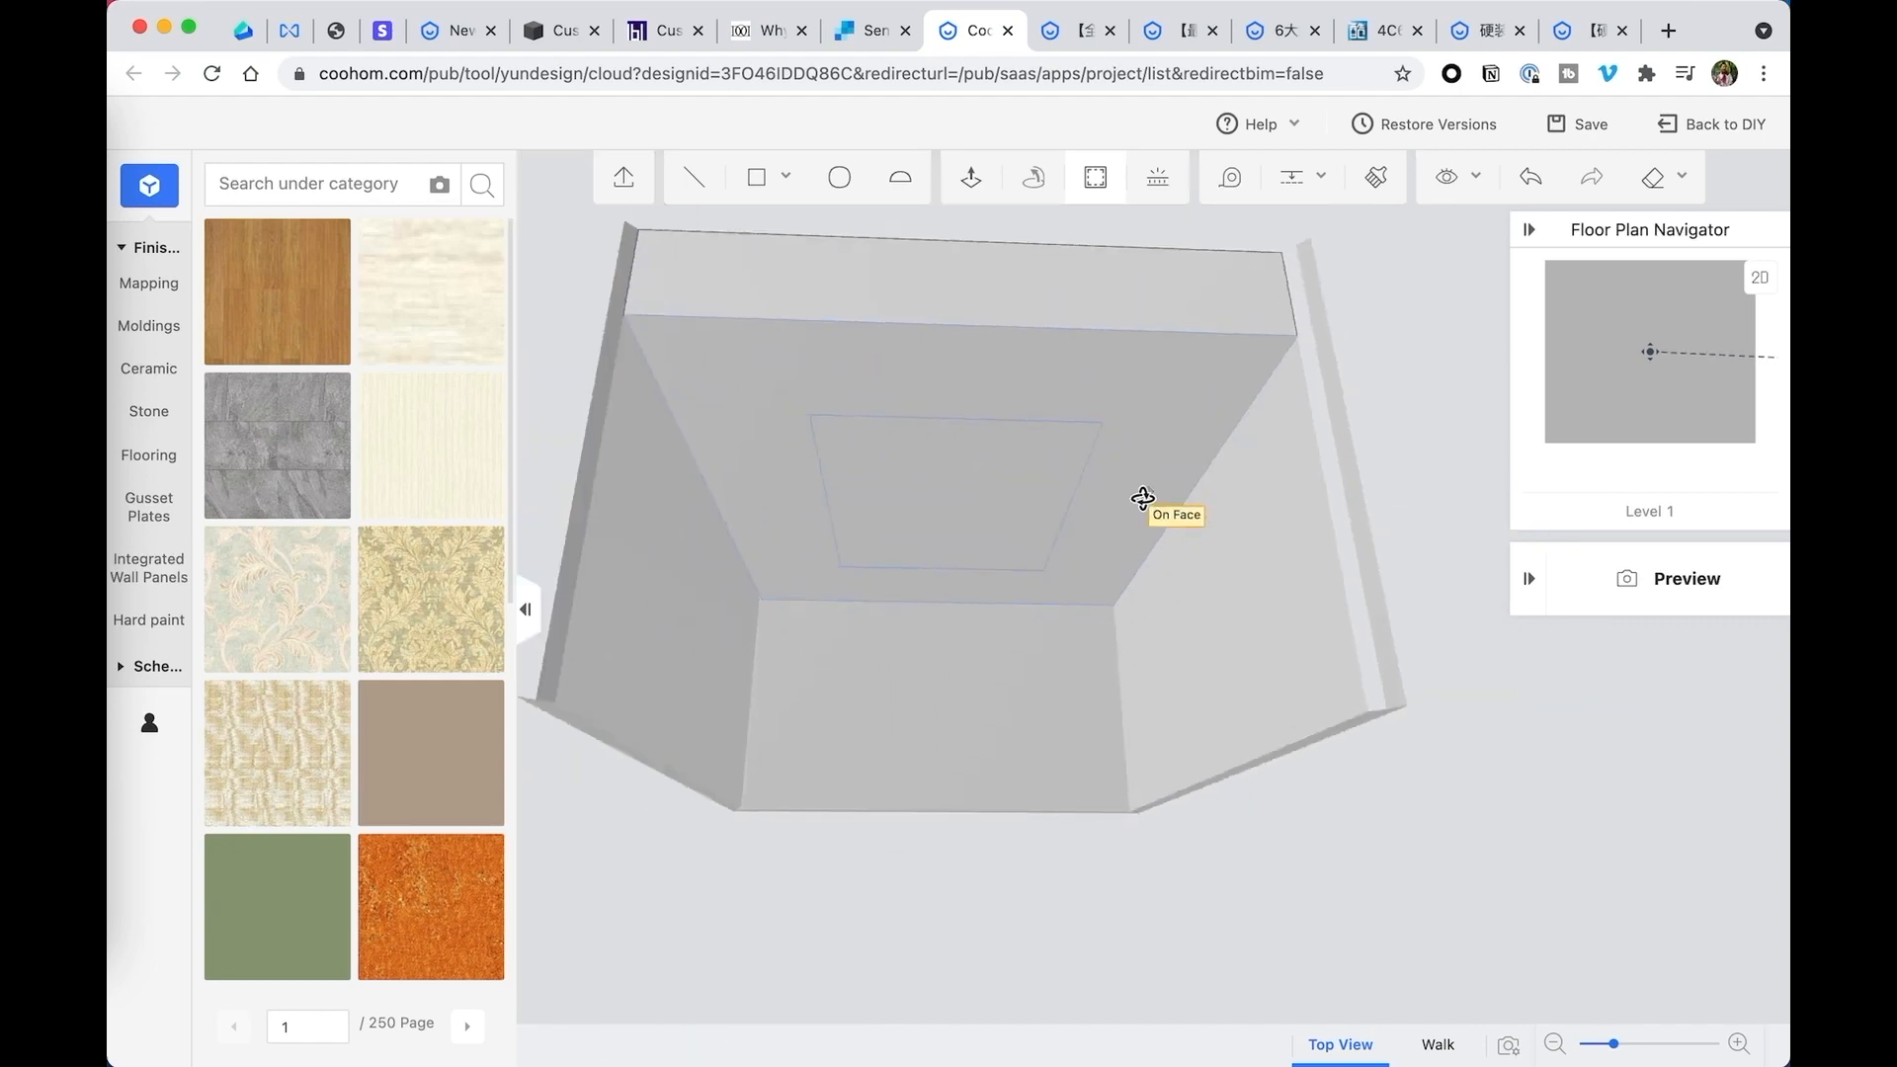
left_click(972, 177)
left_click(950, 441)
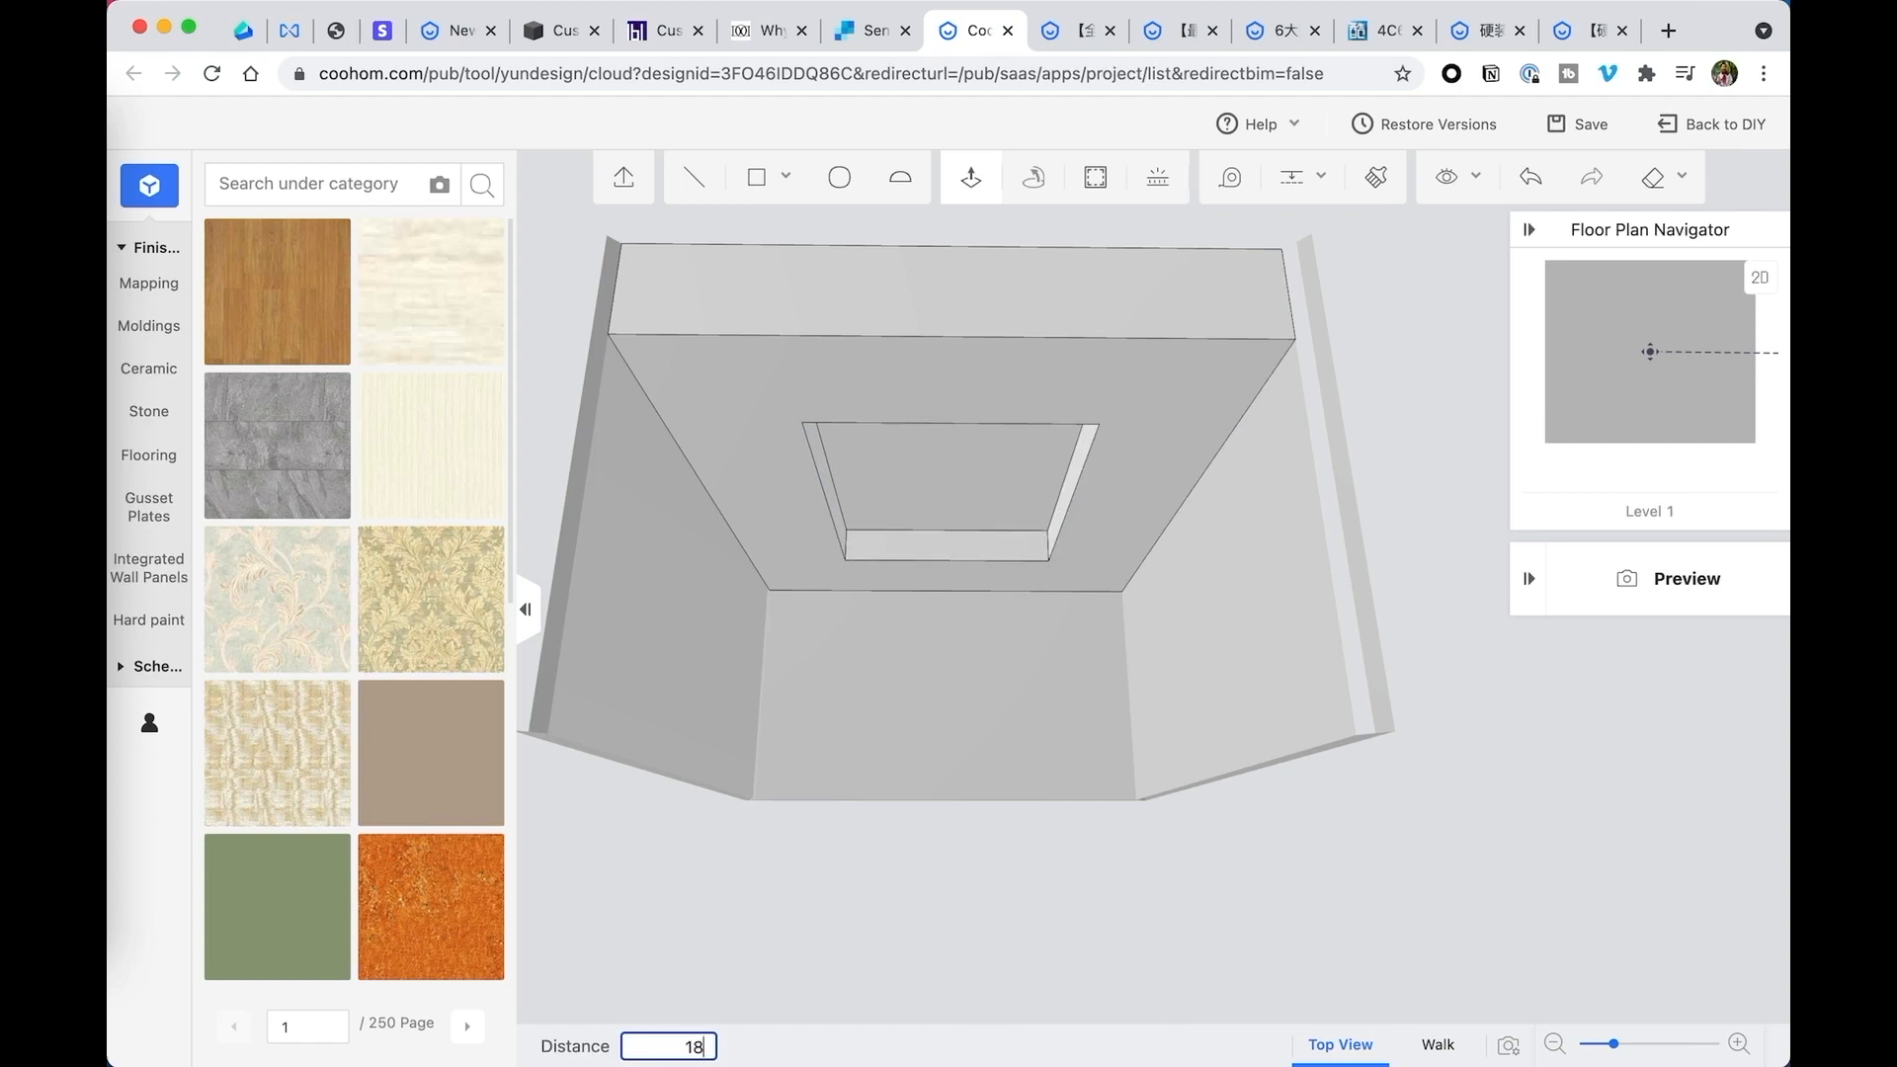
key("Return")
- Delete the flat underside face that surrounds the recess
middle_click_drag(995, 488, 1139, 410)
left_click(1158, 397)
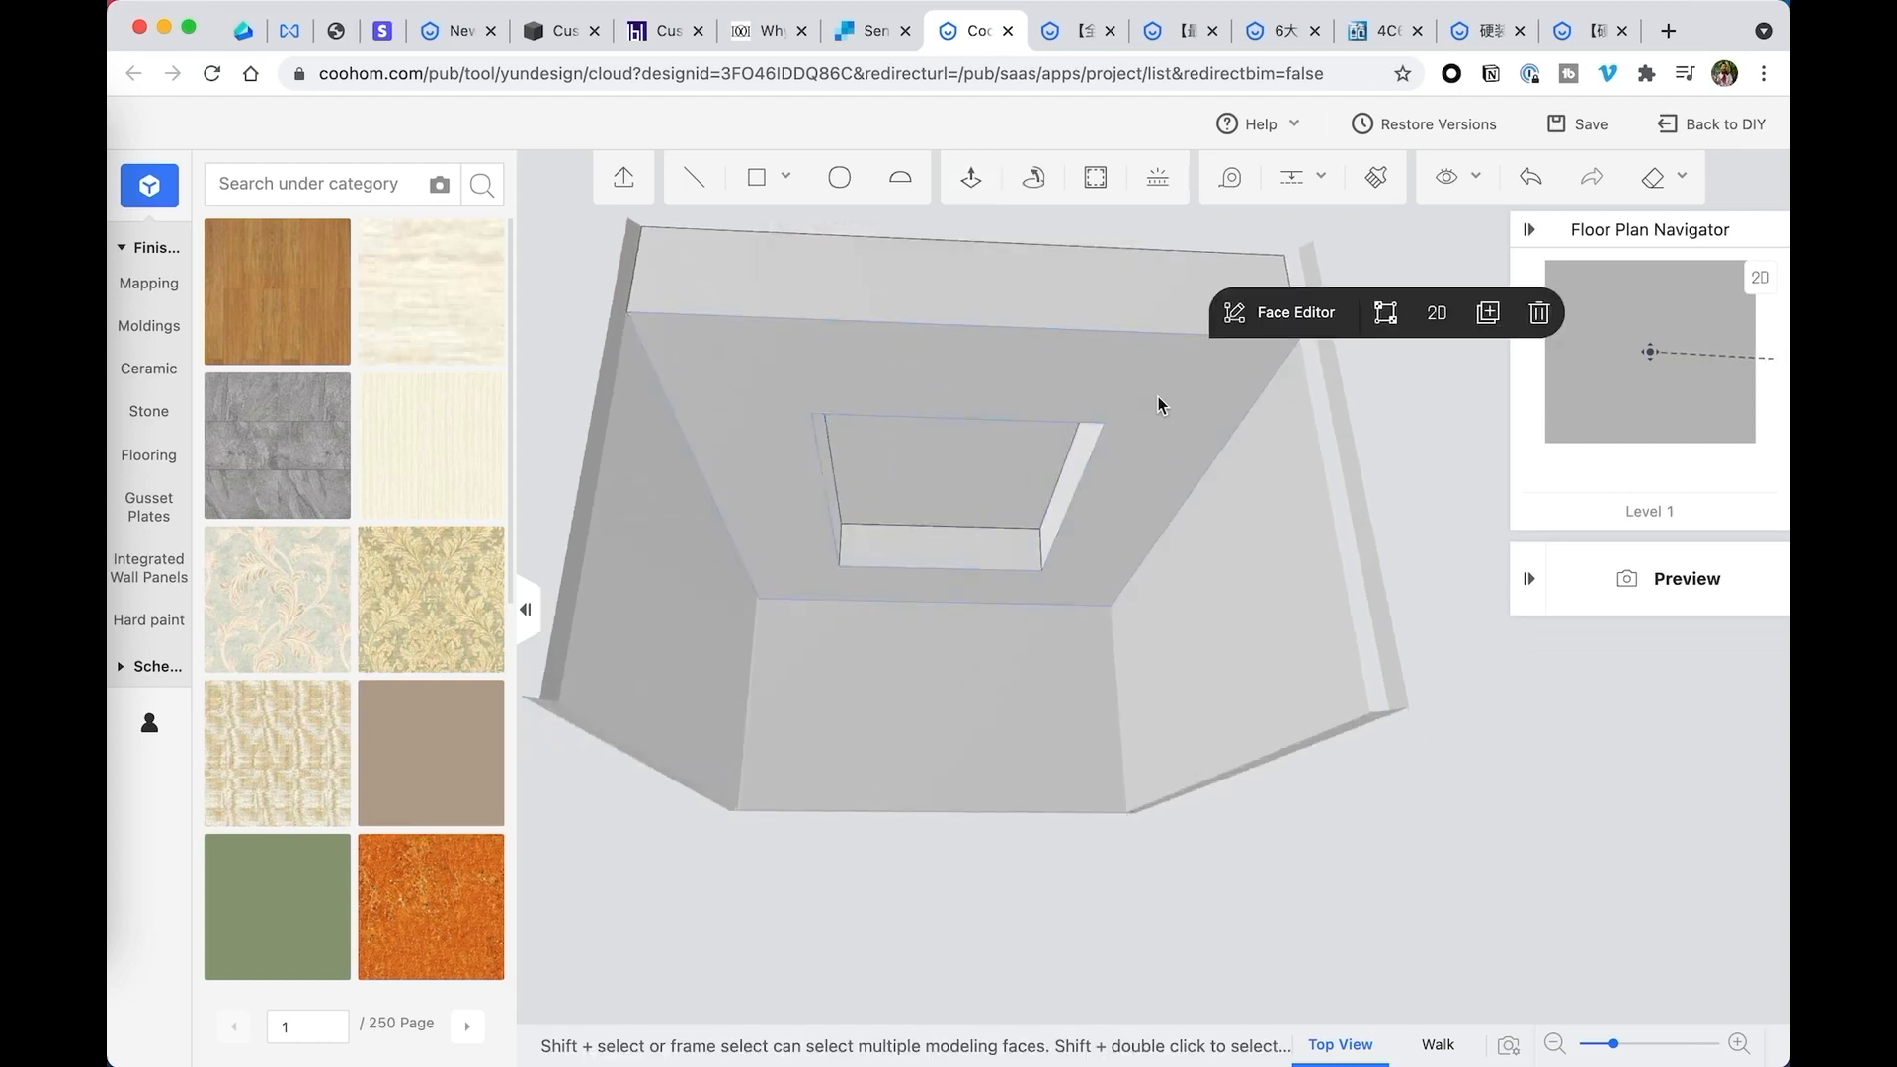
left_click(1536, 315)
- Select all four vertical side faces of the recess and delete them, keeping only its upper rectangular face
middle_click_drag(952, 479, 931, 519)
left_click(1054, 441)
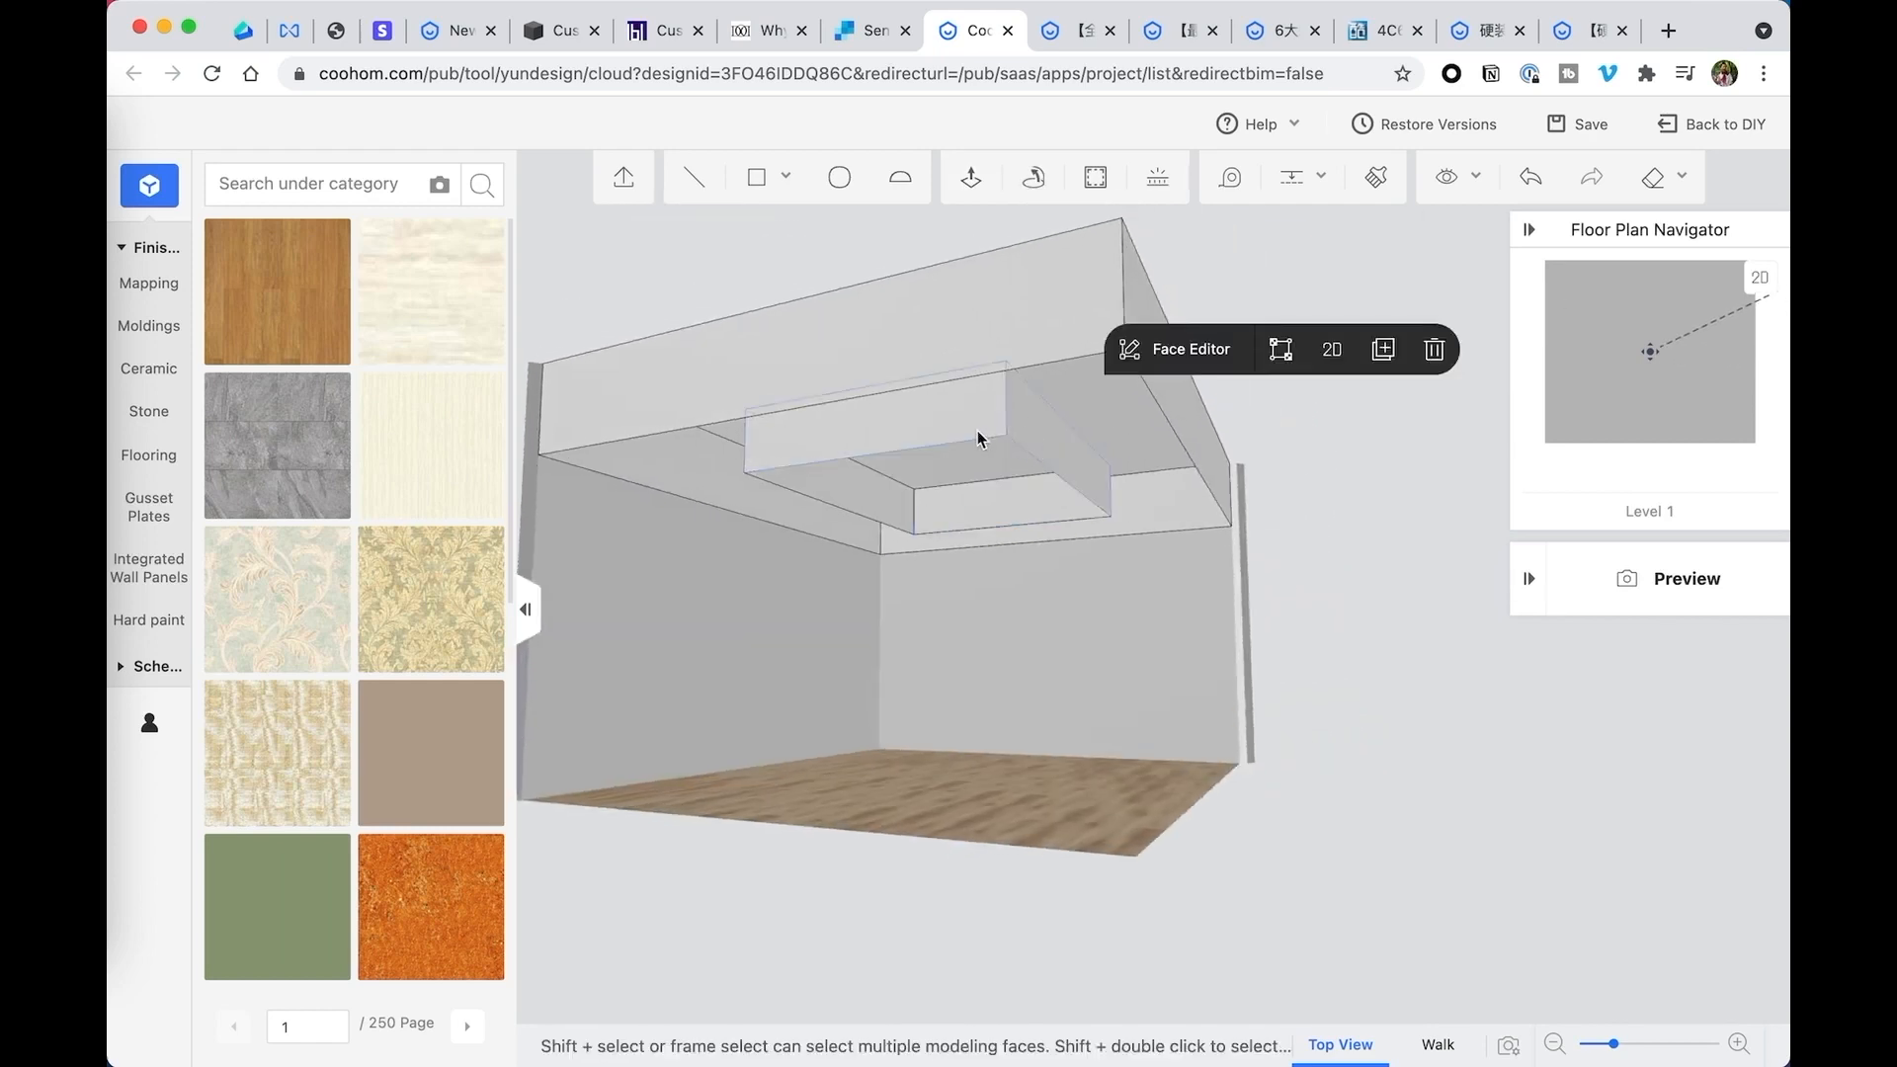
left_click(942, 433, "shift")
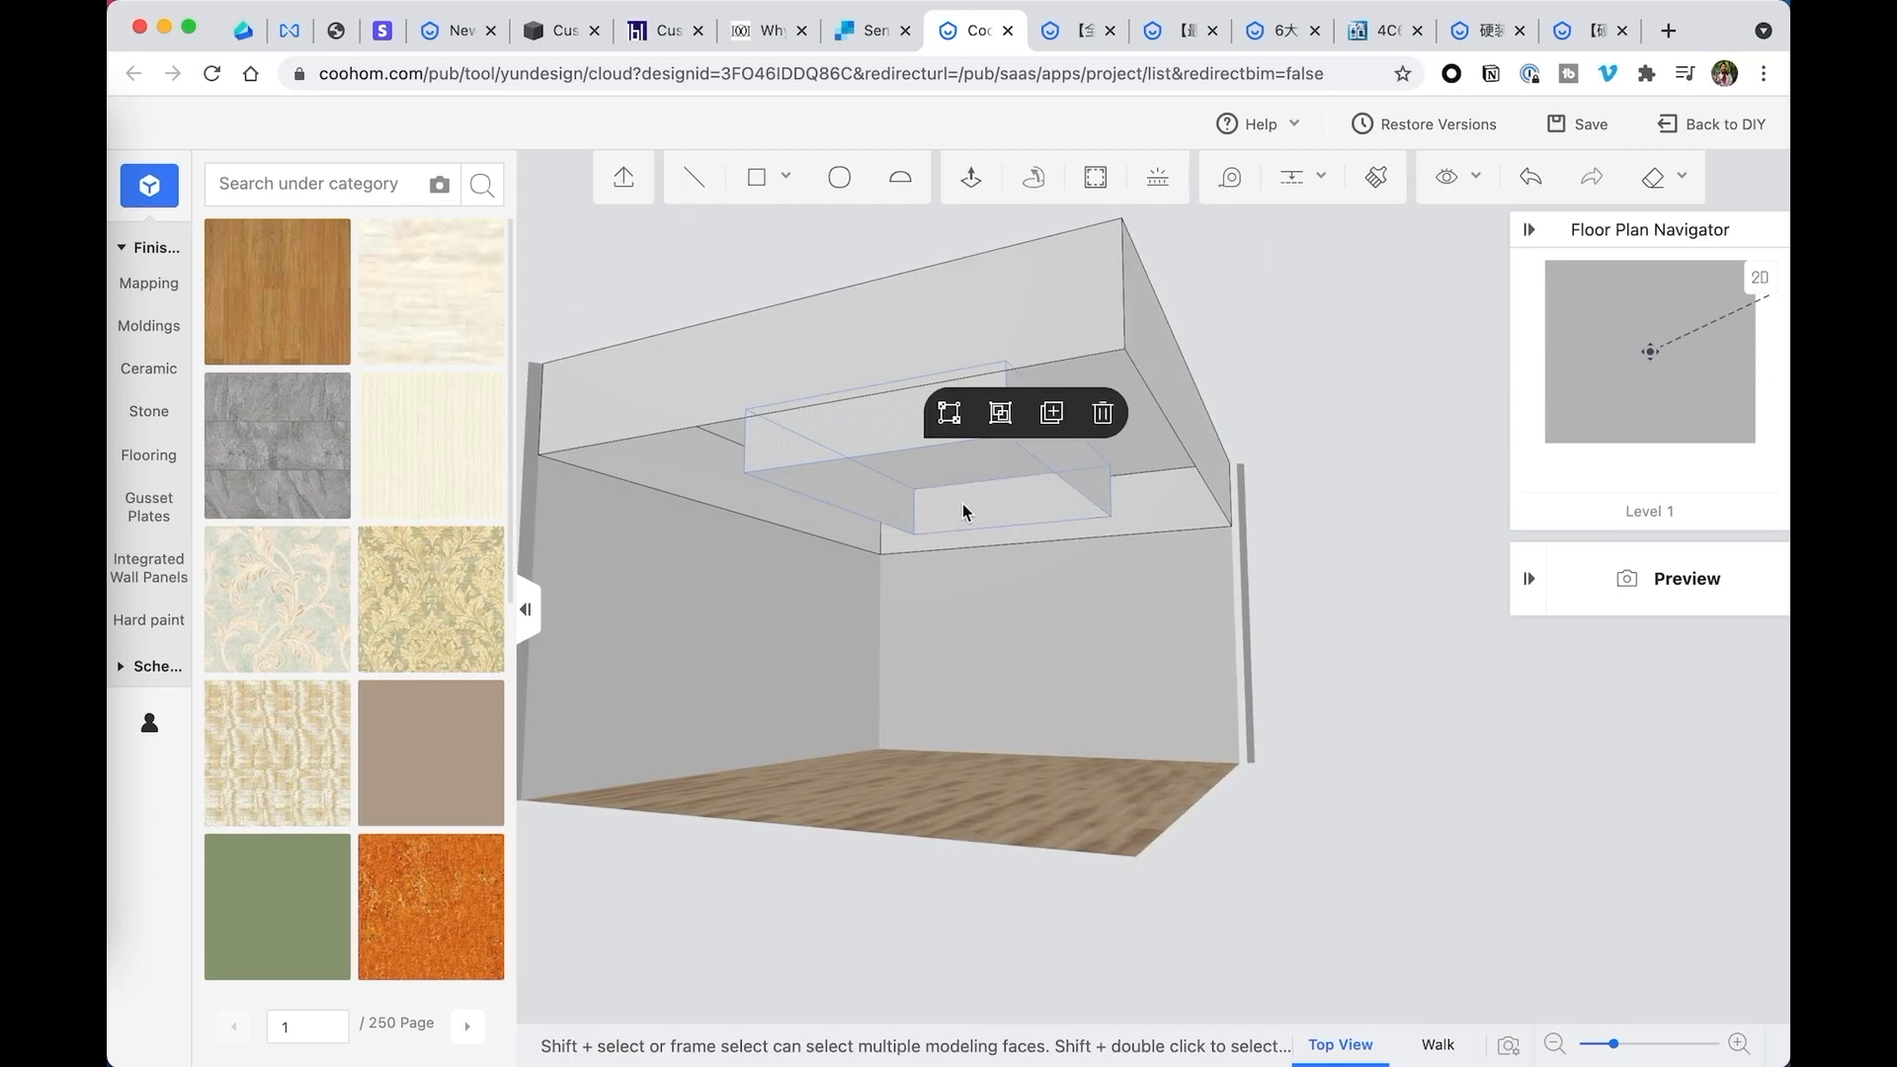
middle_click_drag(1109, 543, 1020, 460)
scroll(943, 427, "down", 3)
scroll(943, 427, "up", 5)
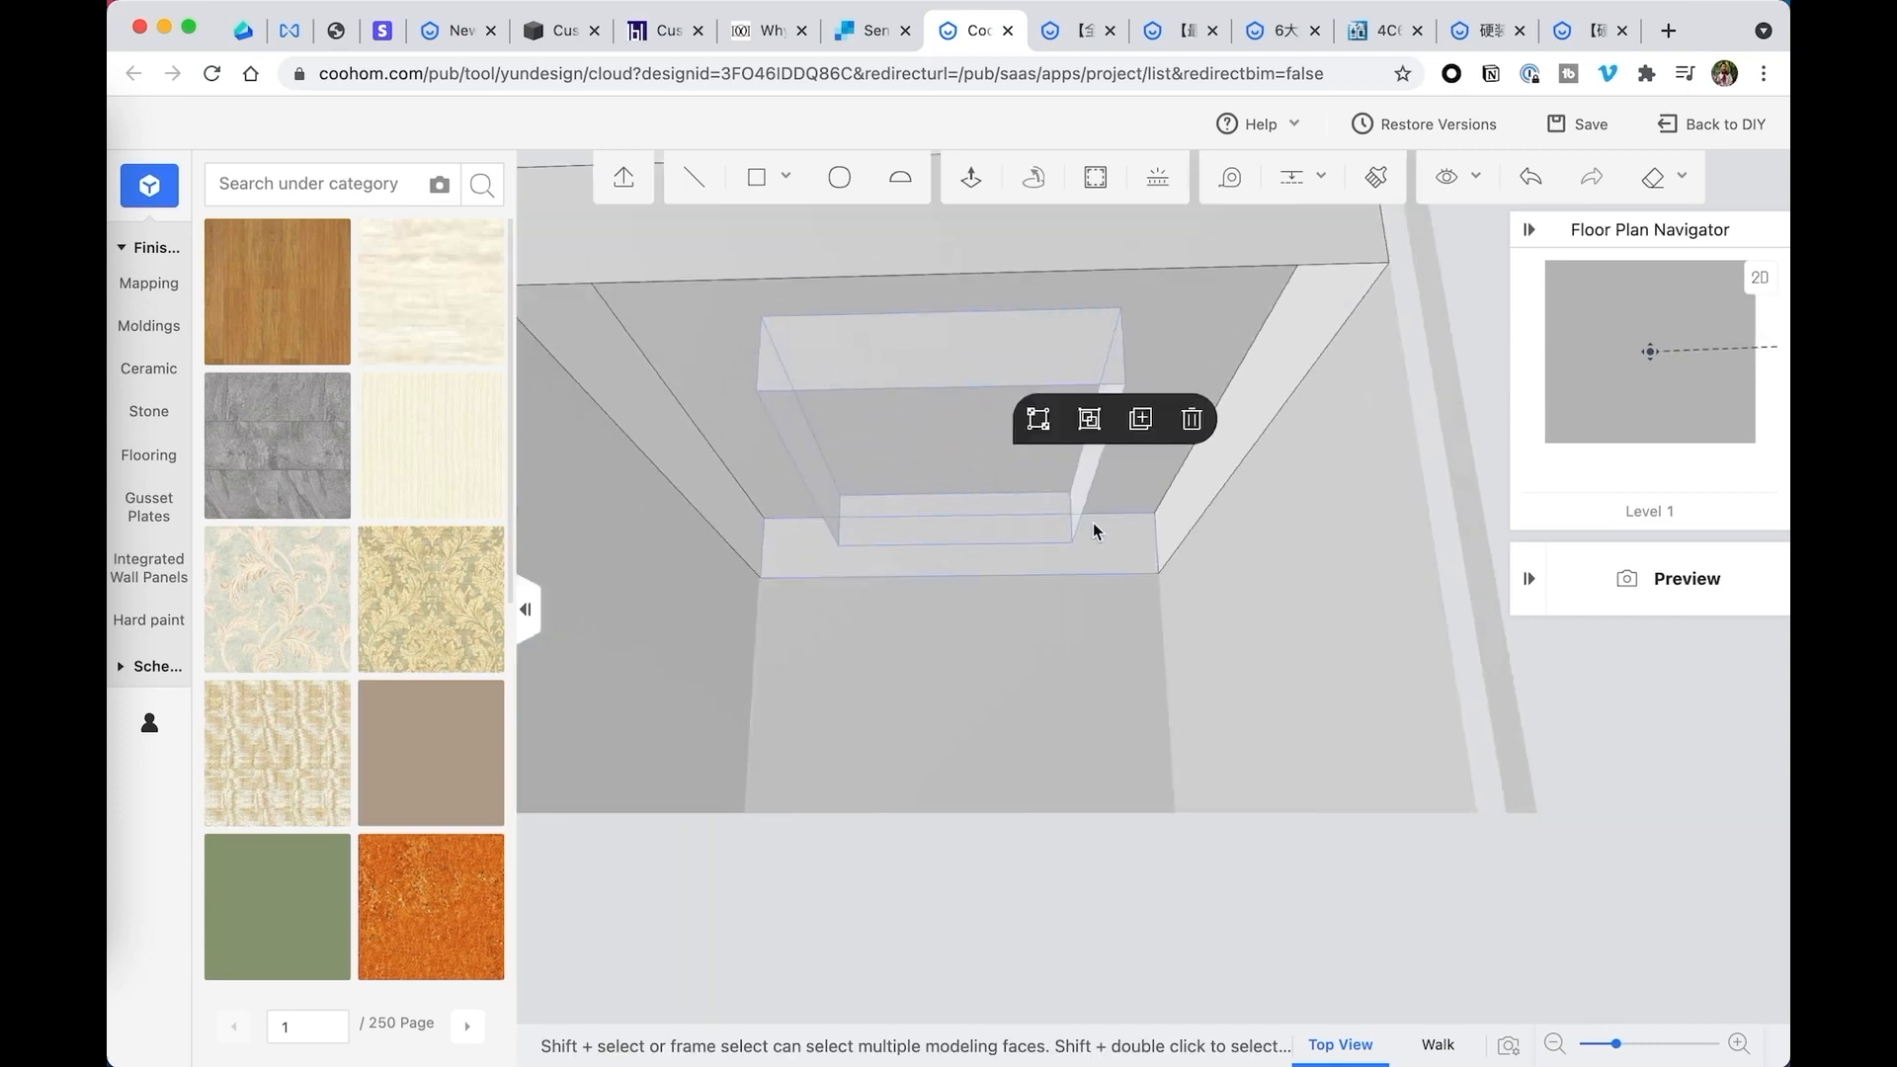
middle_click_drag(1093, 523, 899, 385)
left_click(1192, 419)
left_click(997, 388)
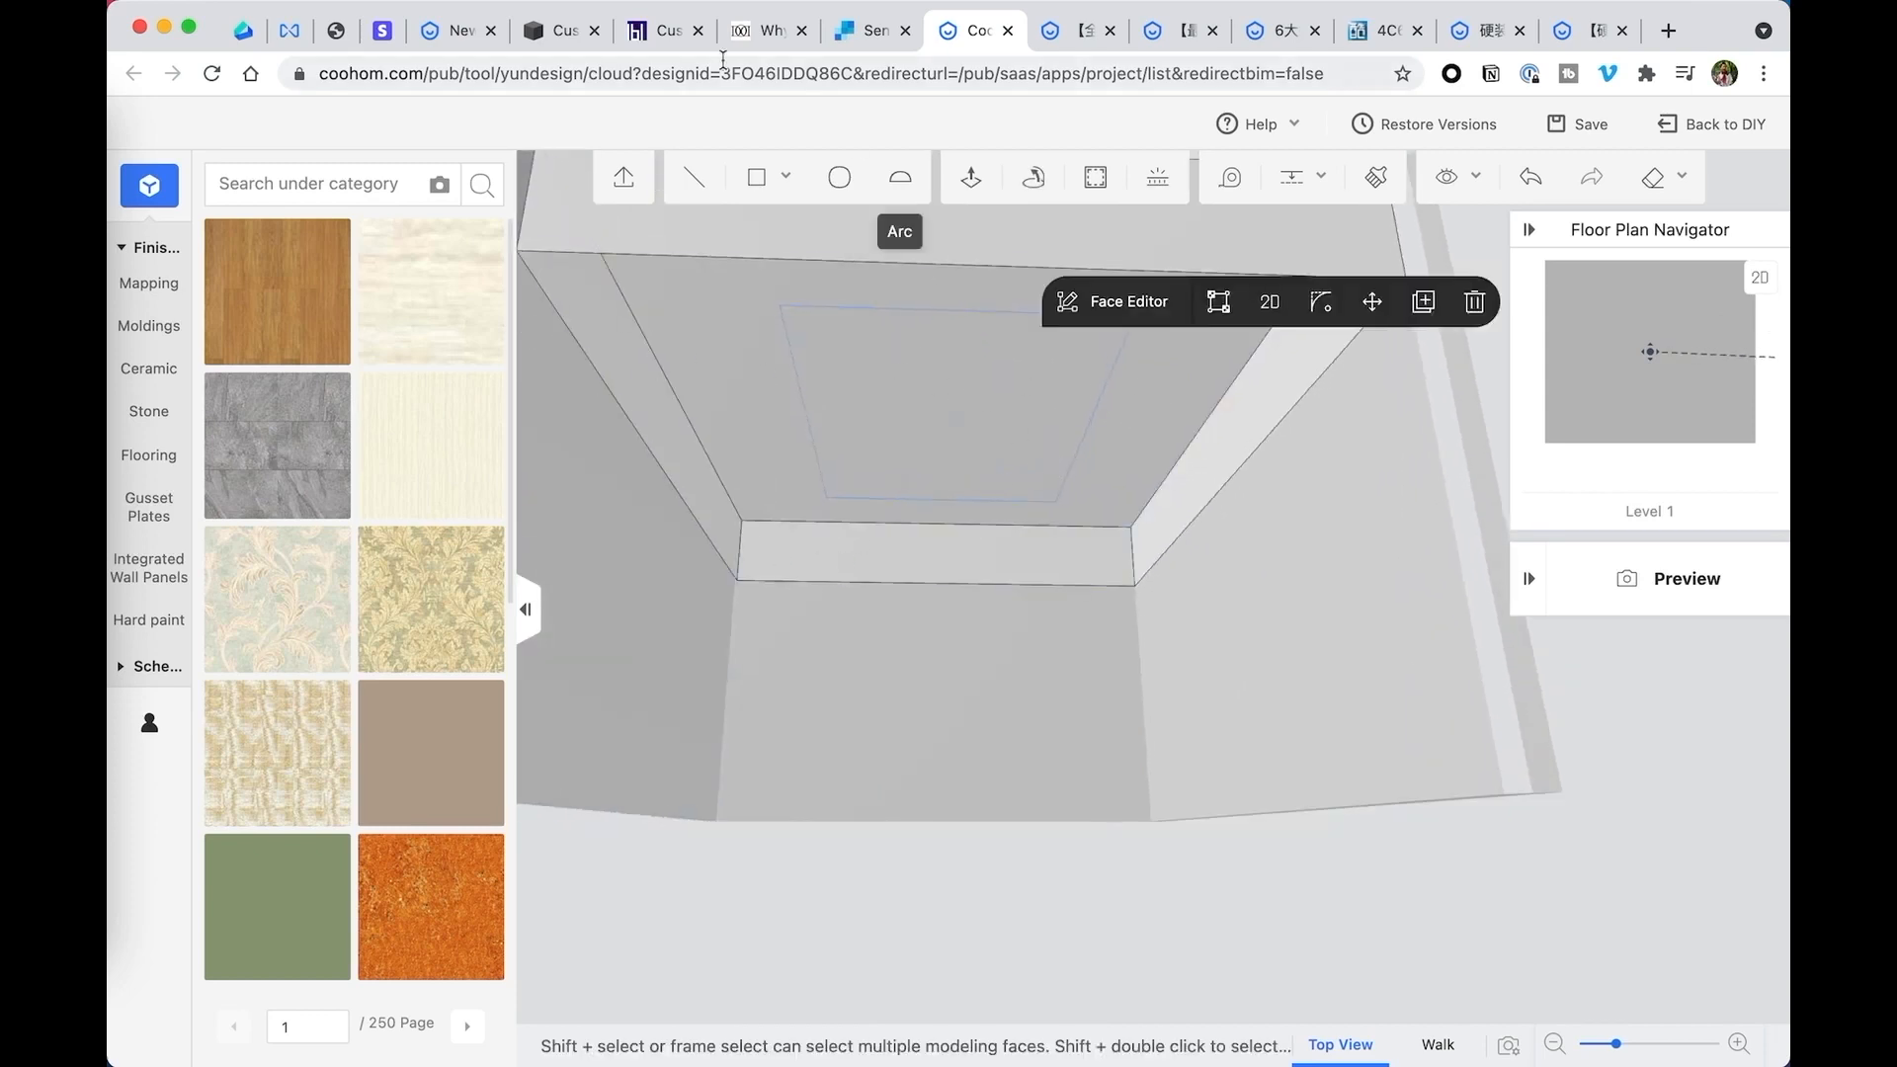
key("Escape")
middle_click_drag(871, 401, 838, 374)
left_click(699, 180)
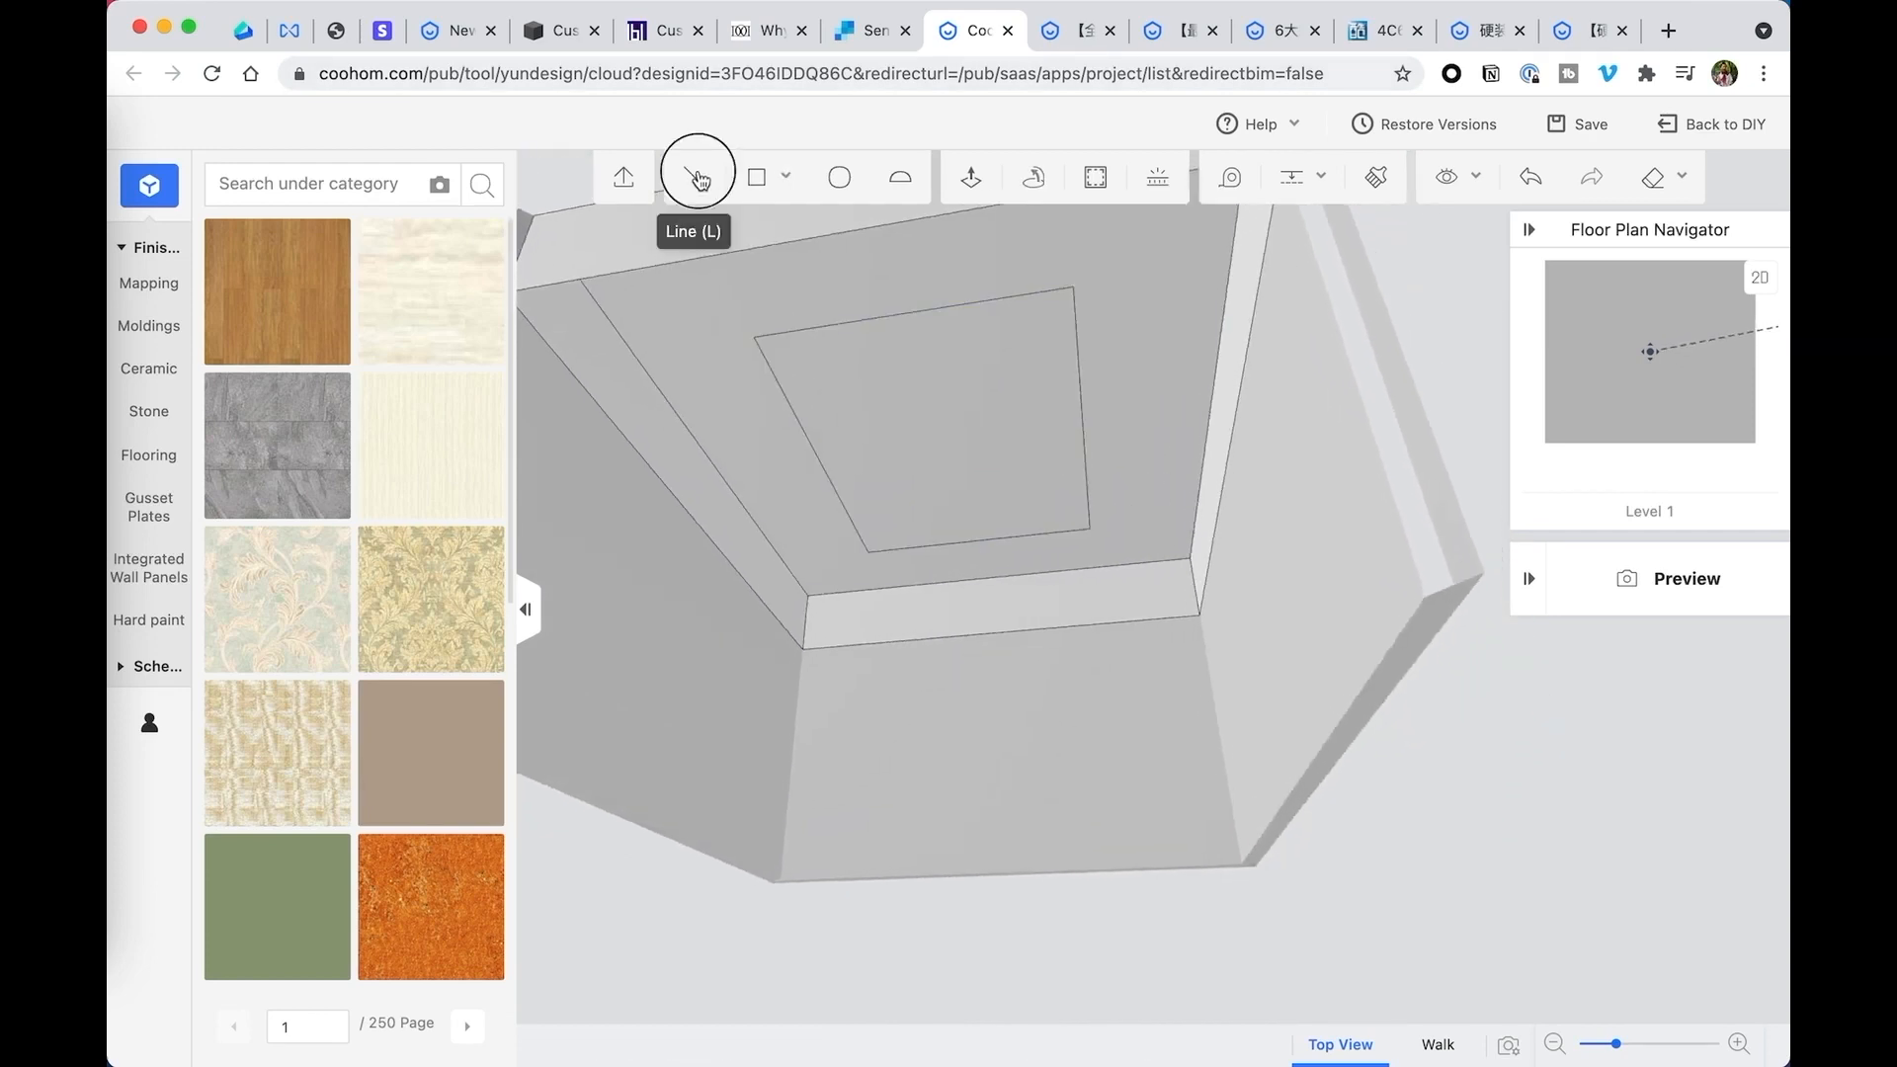
left_click(802, 647)
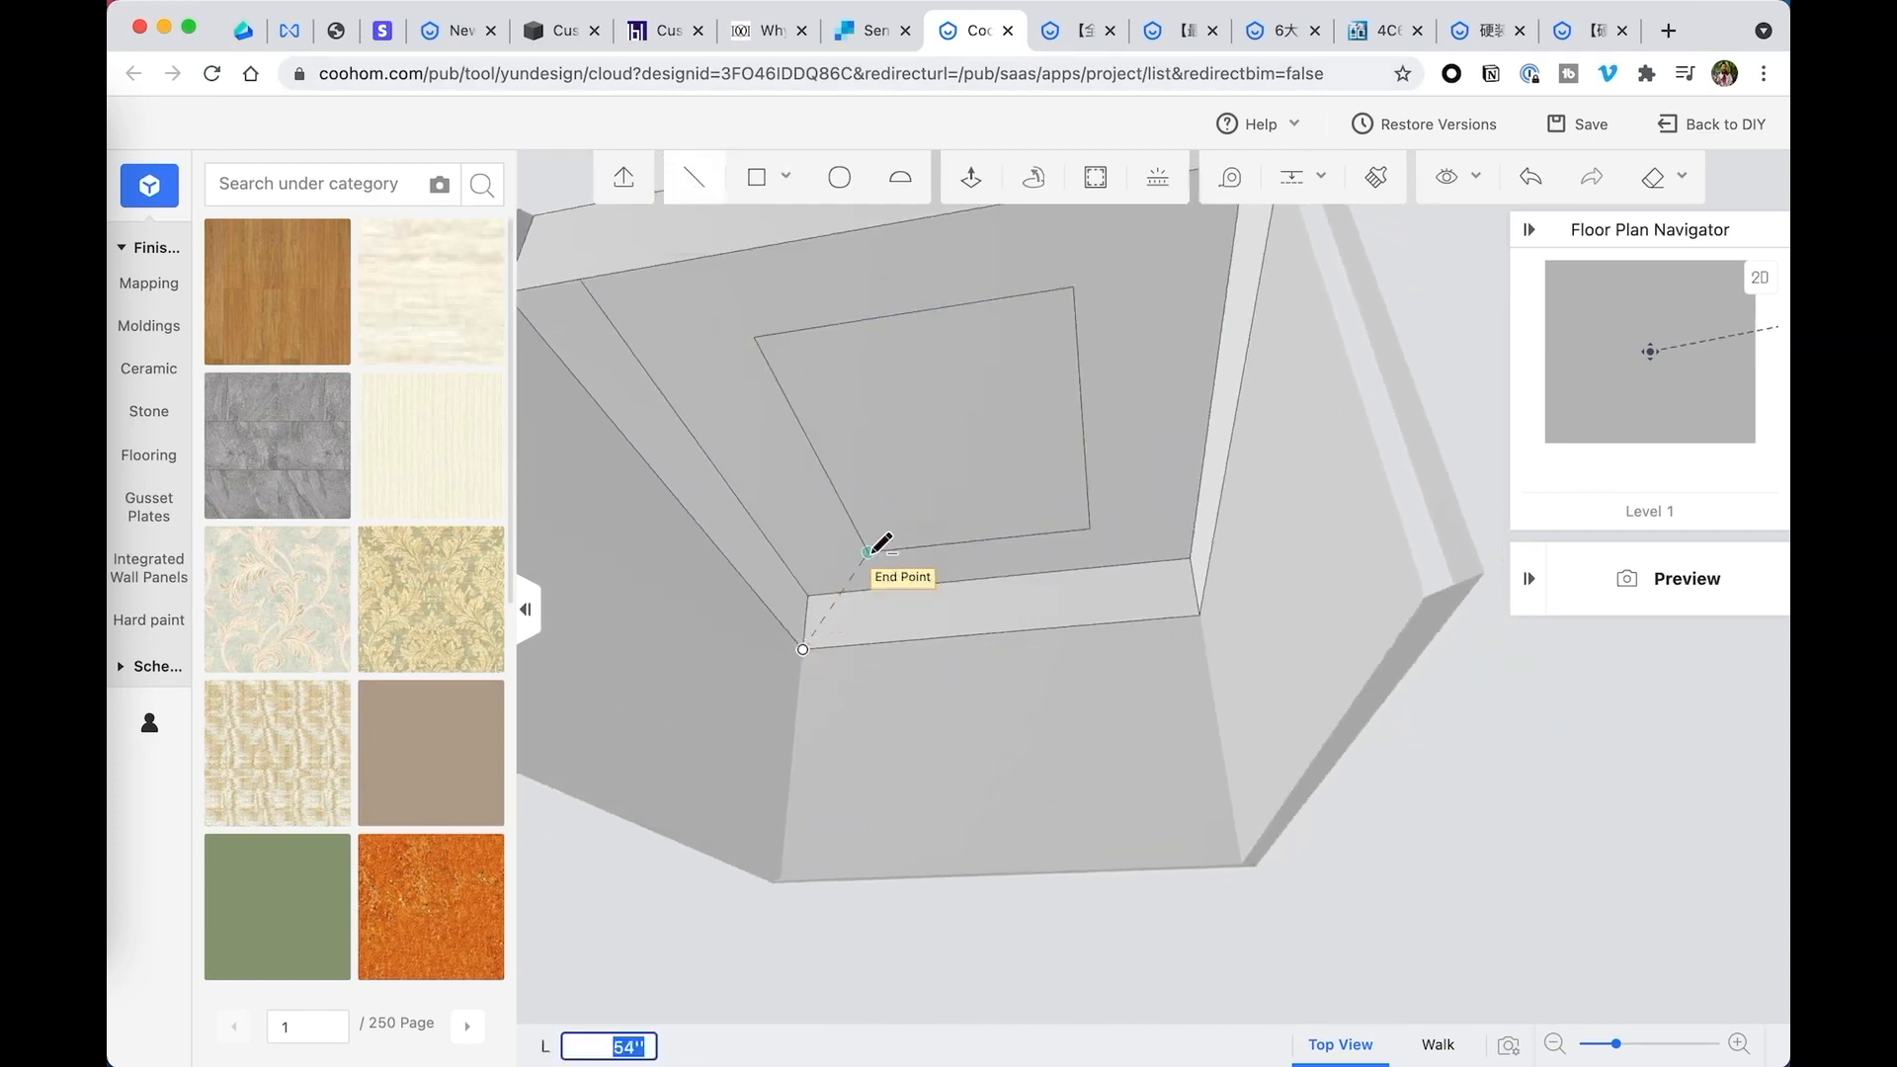
key("Escape")
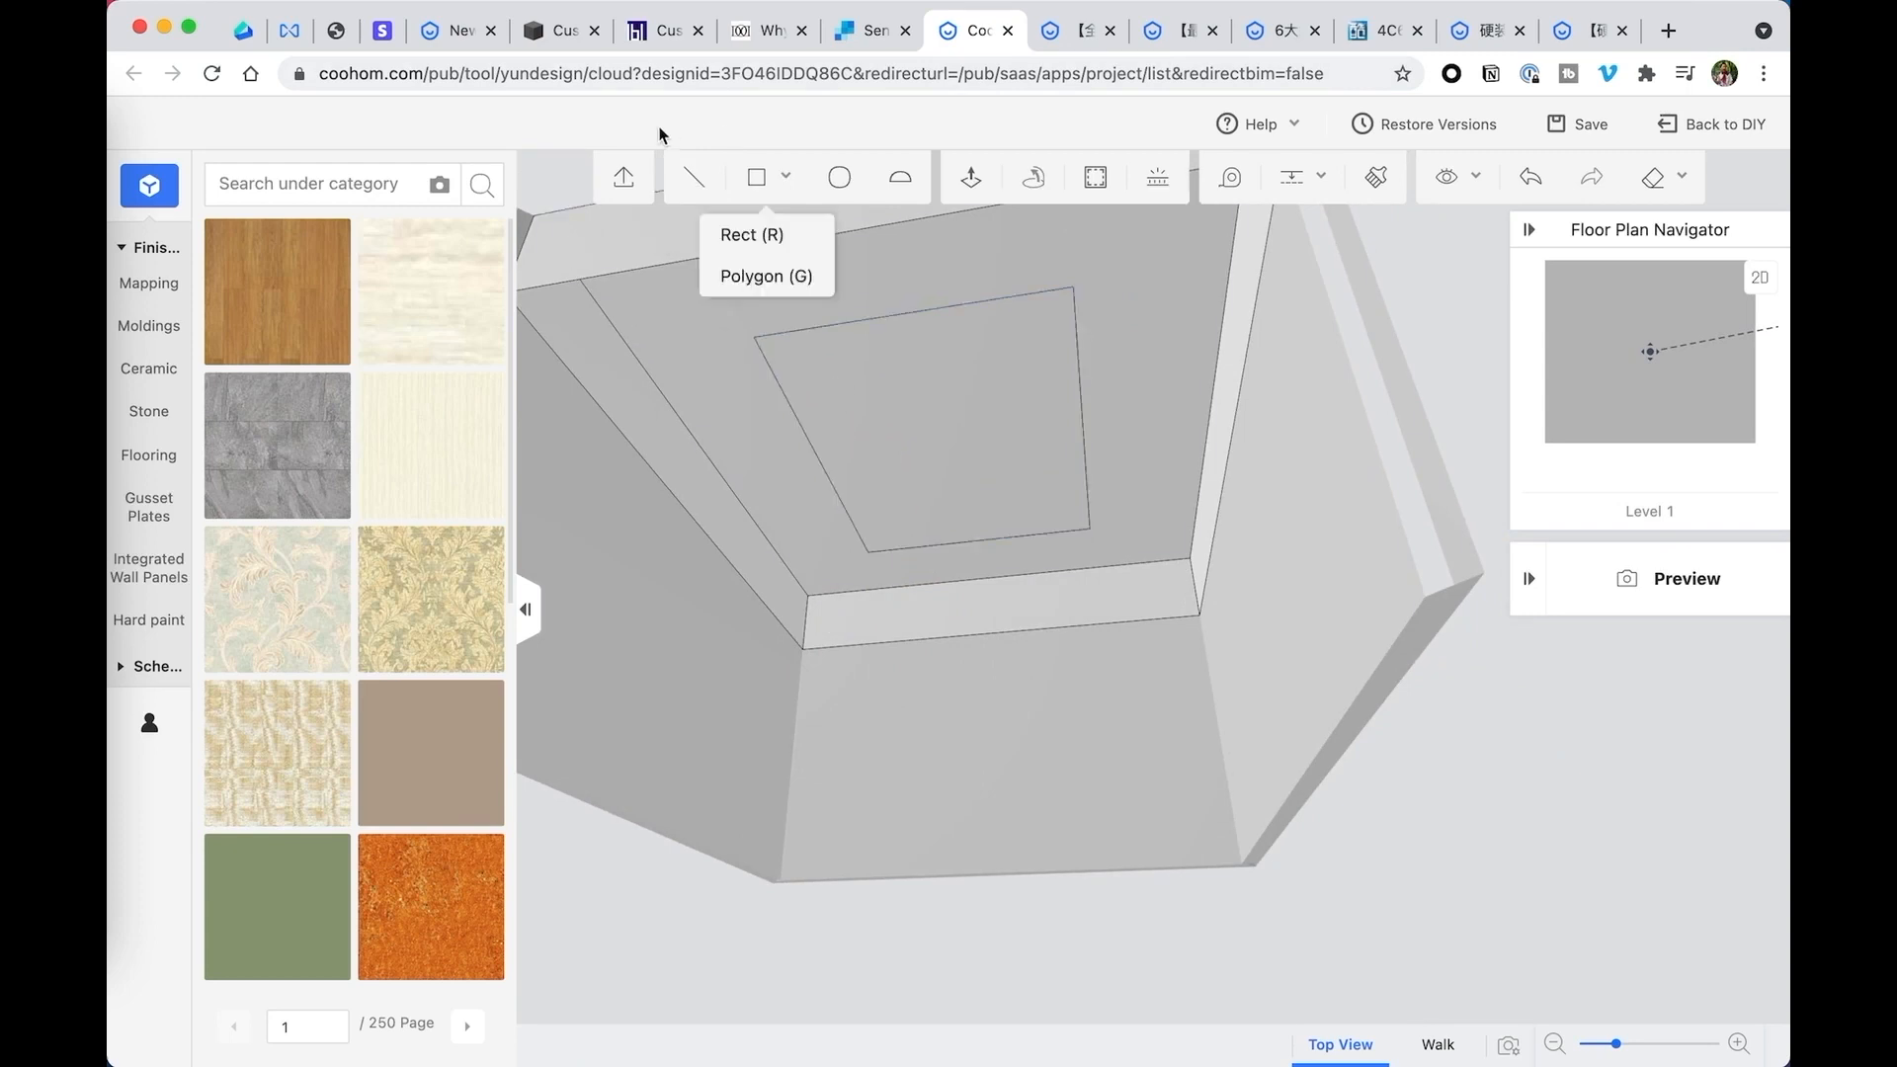
- Draw lines joining two adjacent lower outer corners of the ceiling block to the matching inner rectangle corners, forming the first sloped face
left_click(695, 179)
left_click(803, 649)
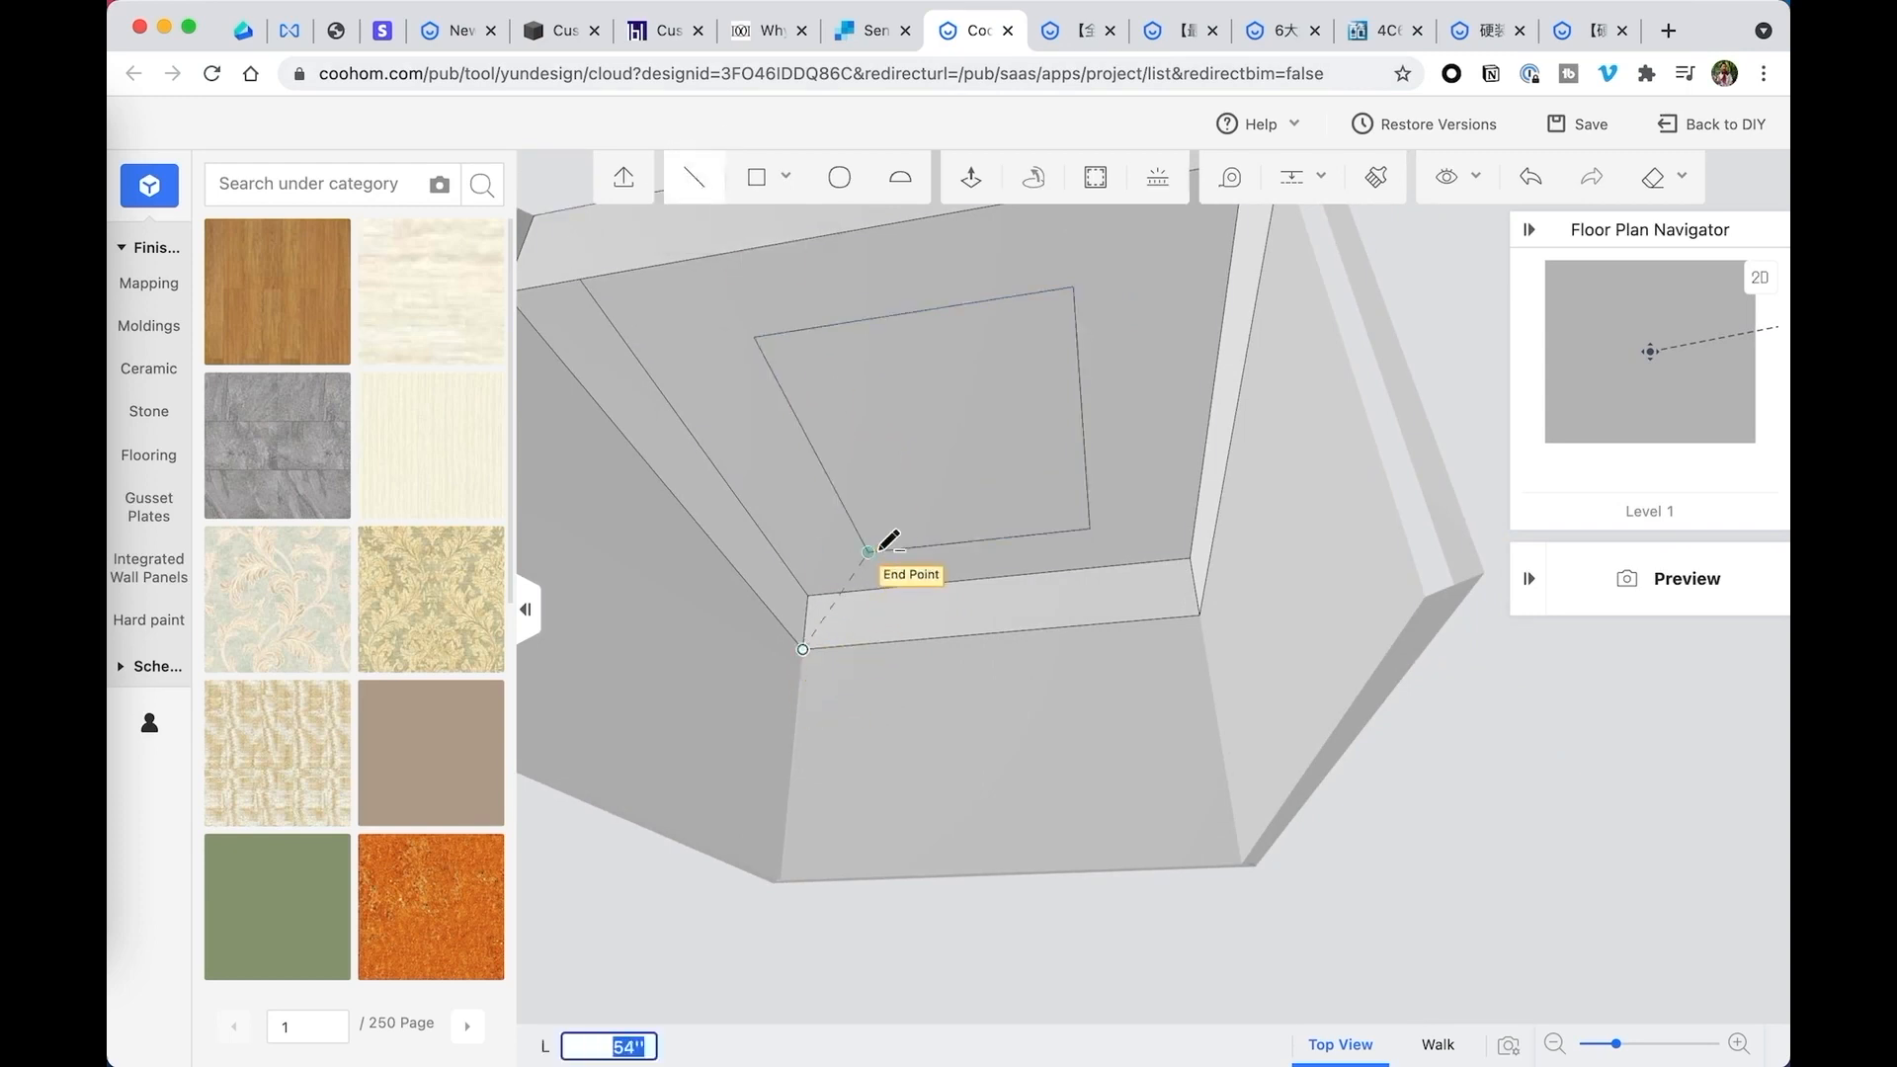
left_click(869, 552)
left_click(754, 338)
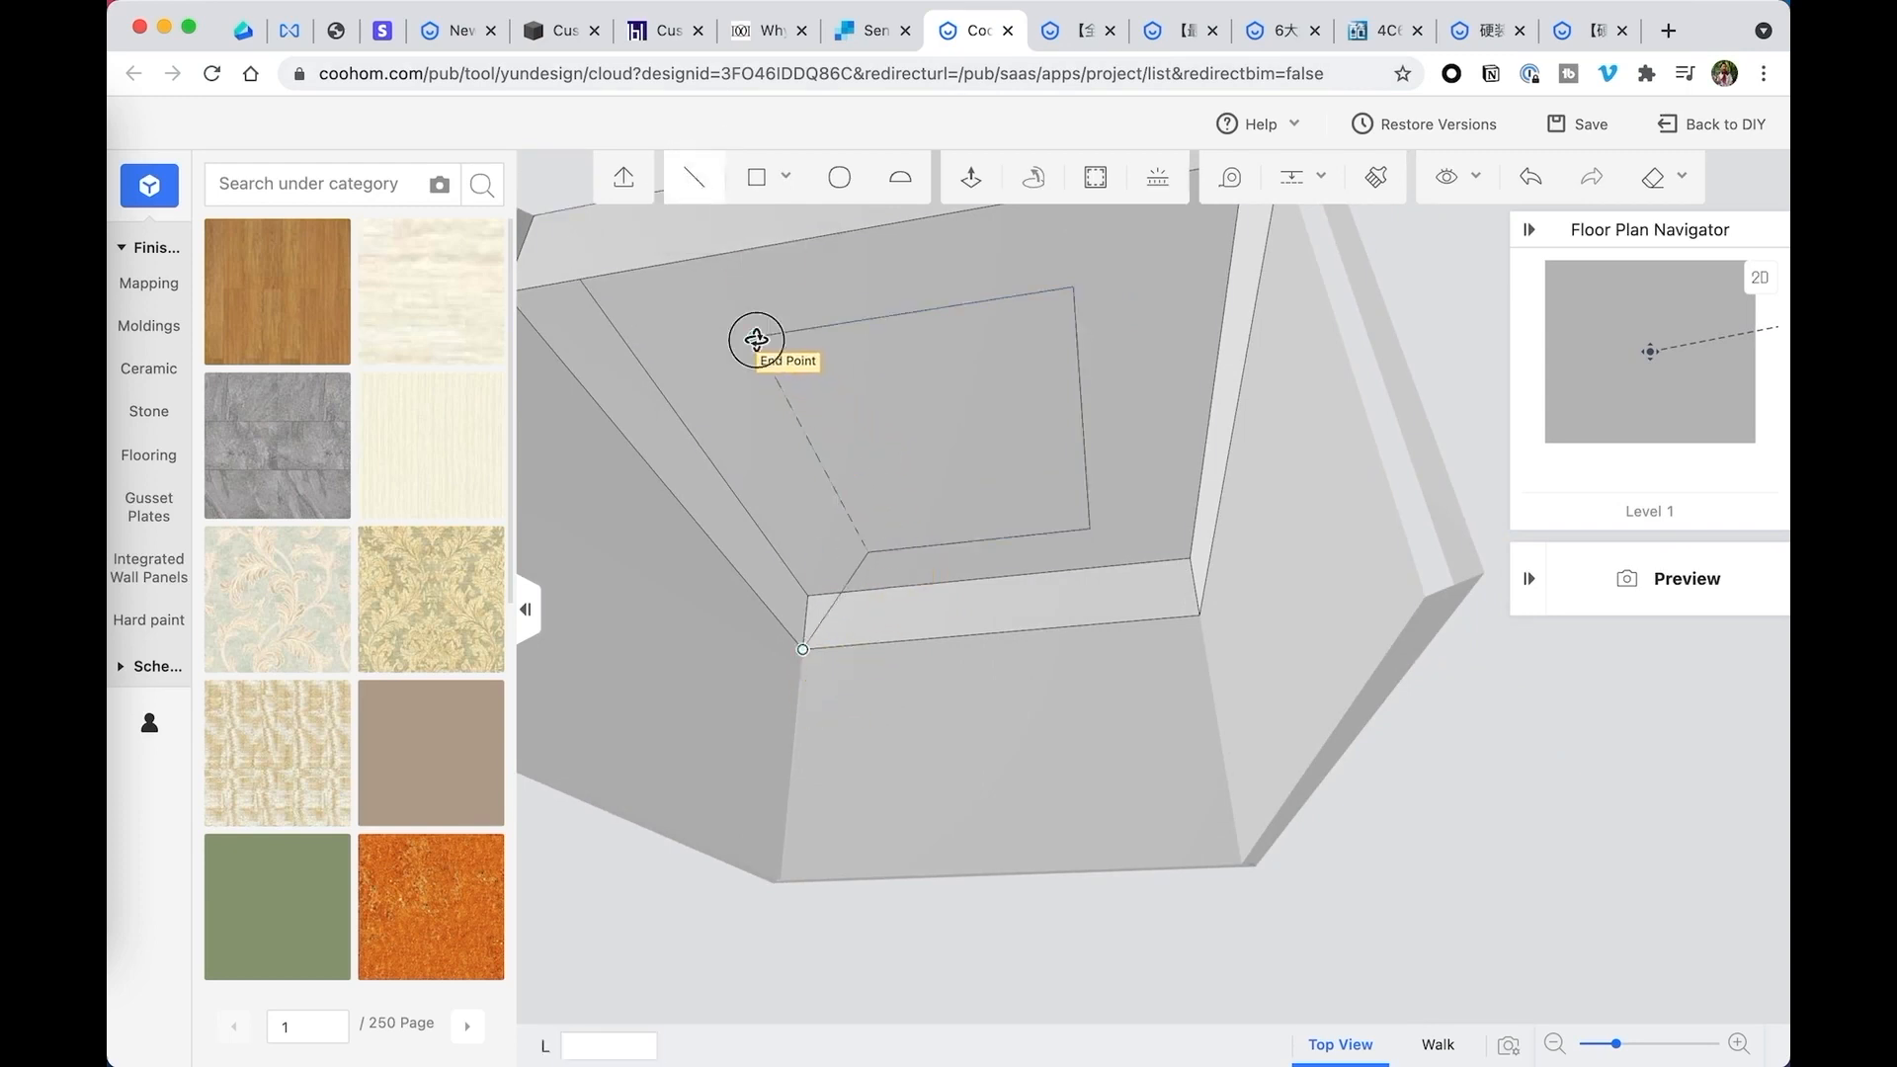
mouse_move(783, 434)
right_mouse_down()
mouse_move(672, 431)
mouse_move(918, 496)
right_mouse_up()
left_click(530, 464)
- Draw lines from the remaining two inner rectangle corners to the matching lower outer corners to close the other sloped faces
scroll(1042, 564, "down", 3)
right_click_drag(1039, 561, 958, 476)
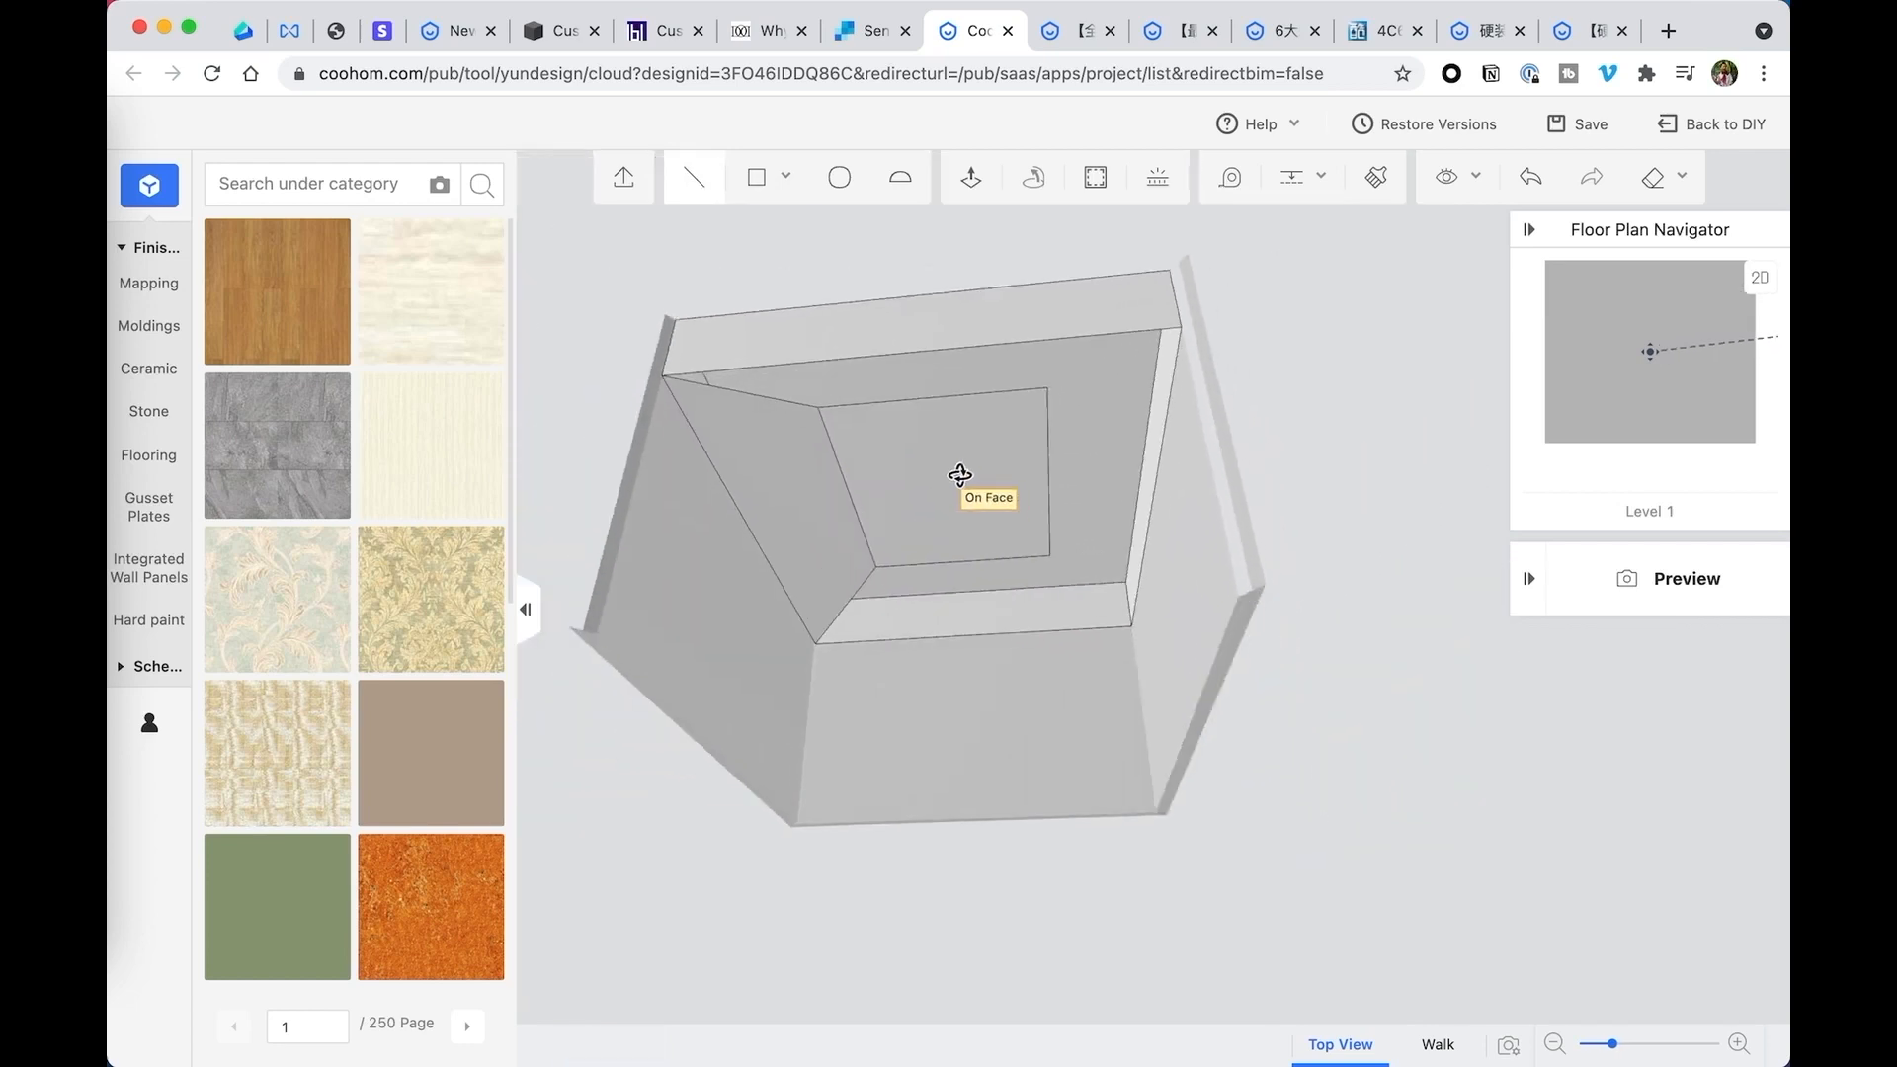
left_click(818, 407)
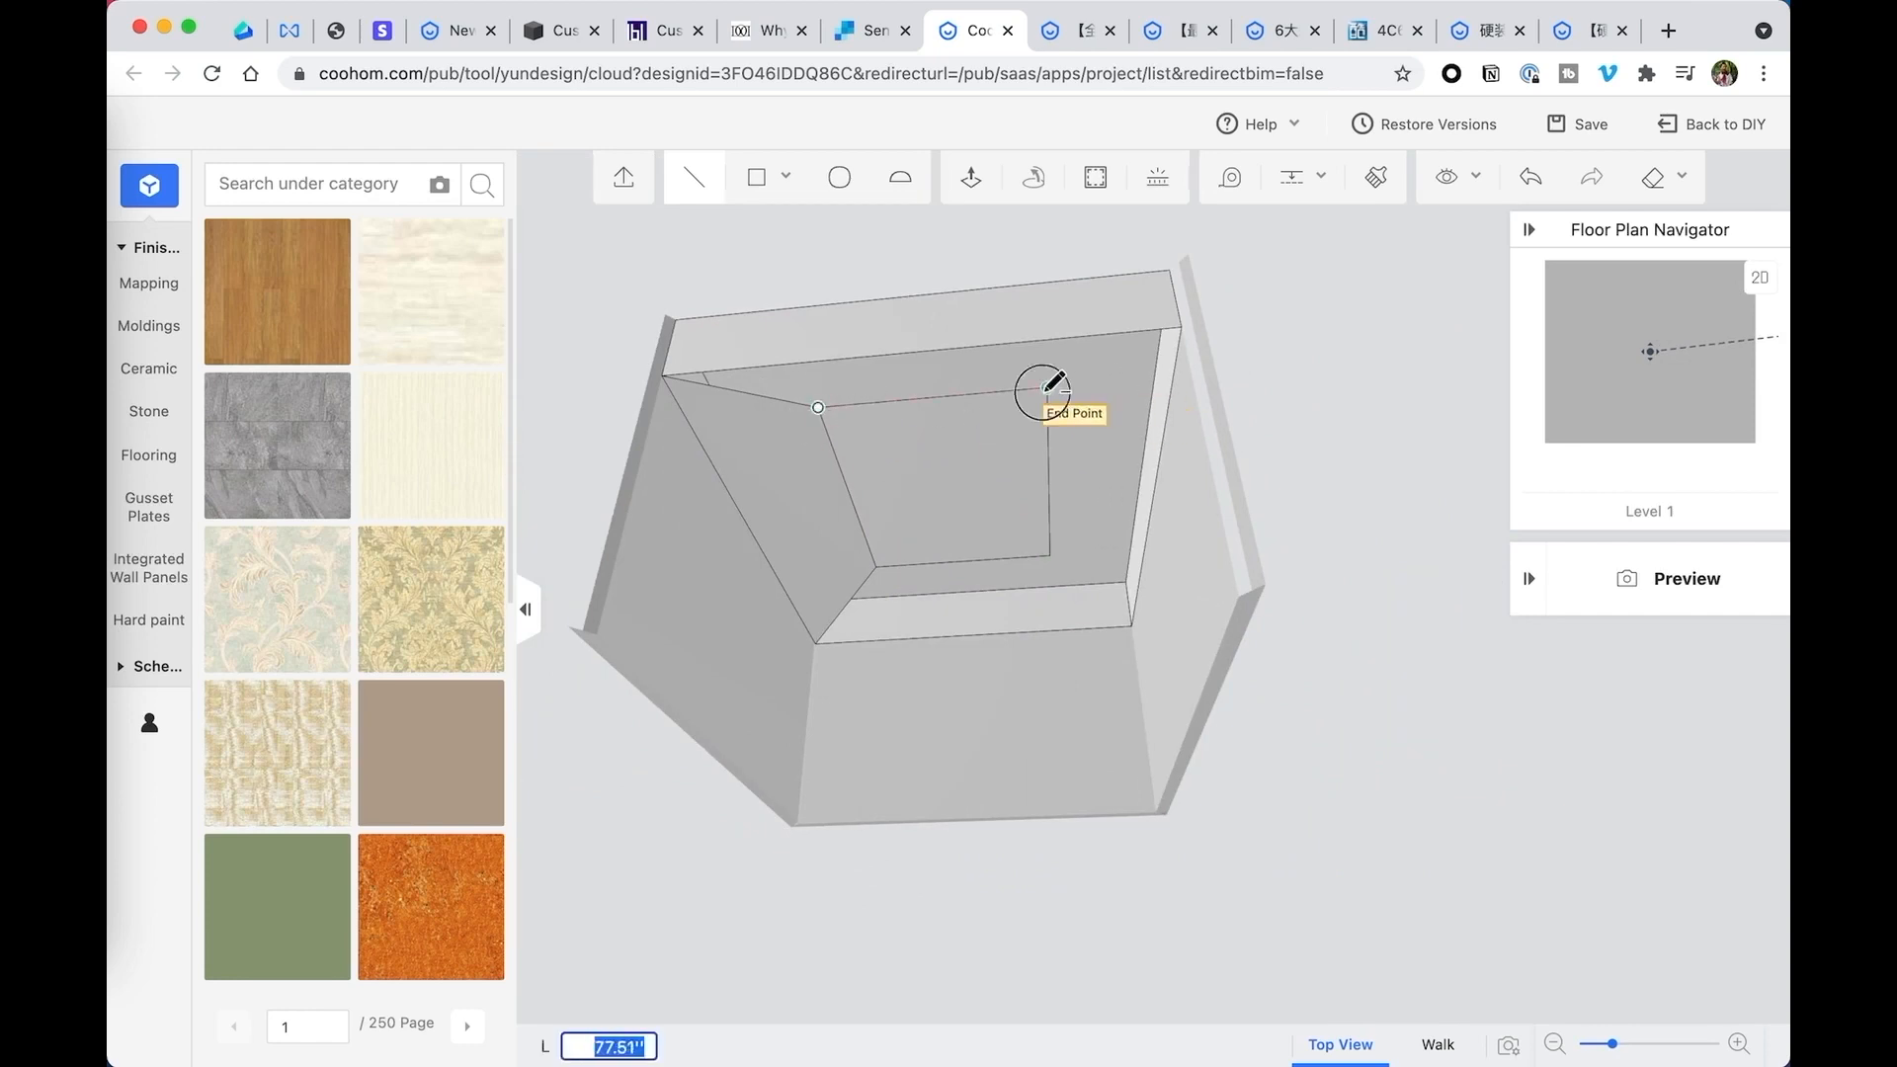
mouse_move(1047, 387)
right_mouse_down()
mouse_move(1228, 445)
mouse_move(1285, 484)
right_mouse_up()
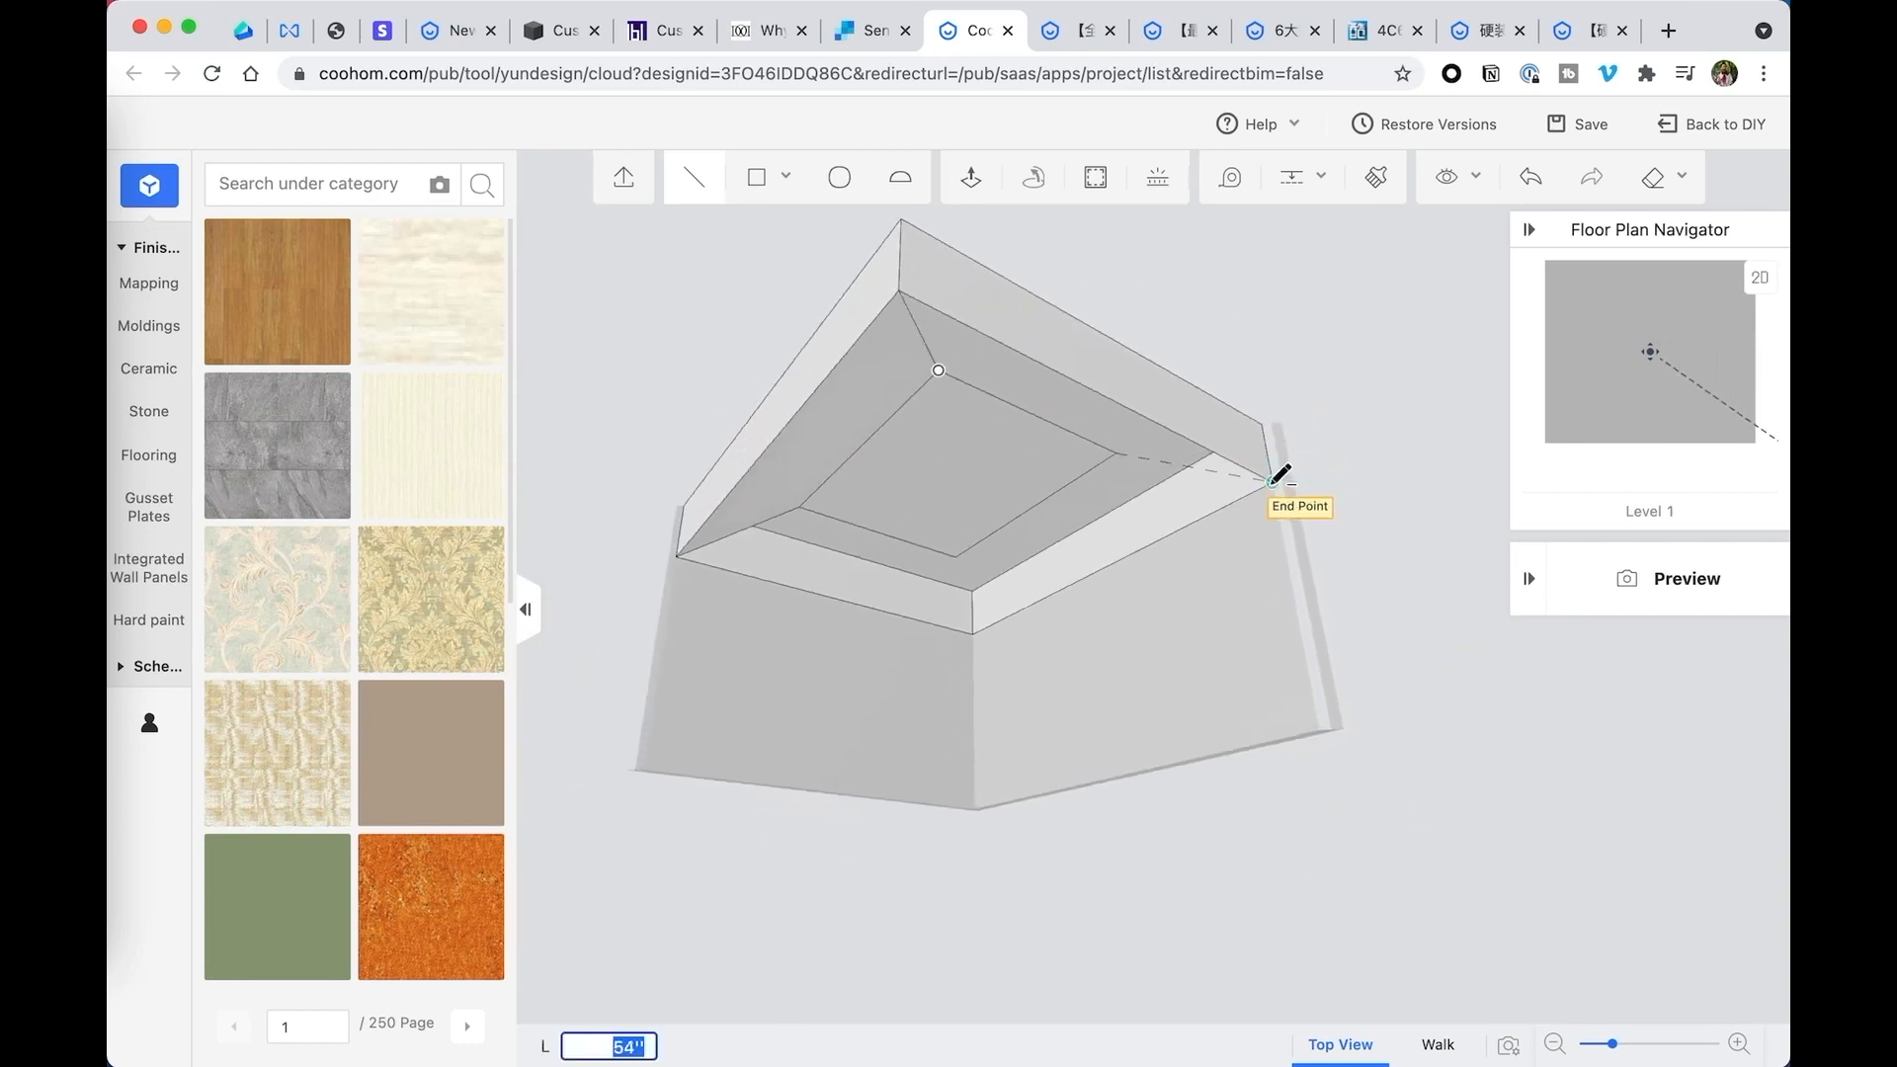
left_click(1273, 482)
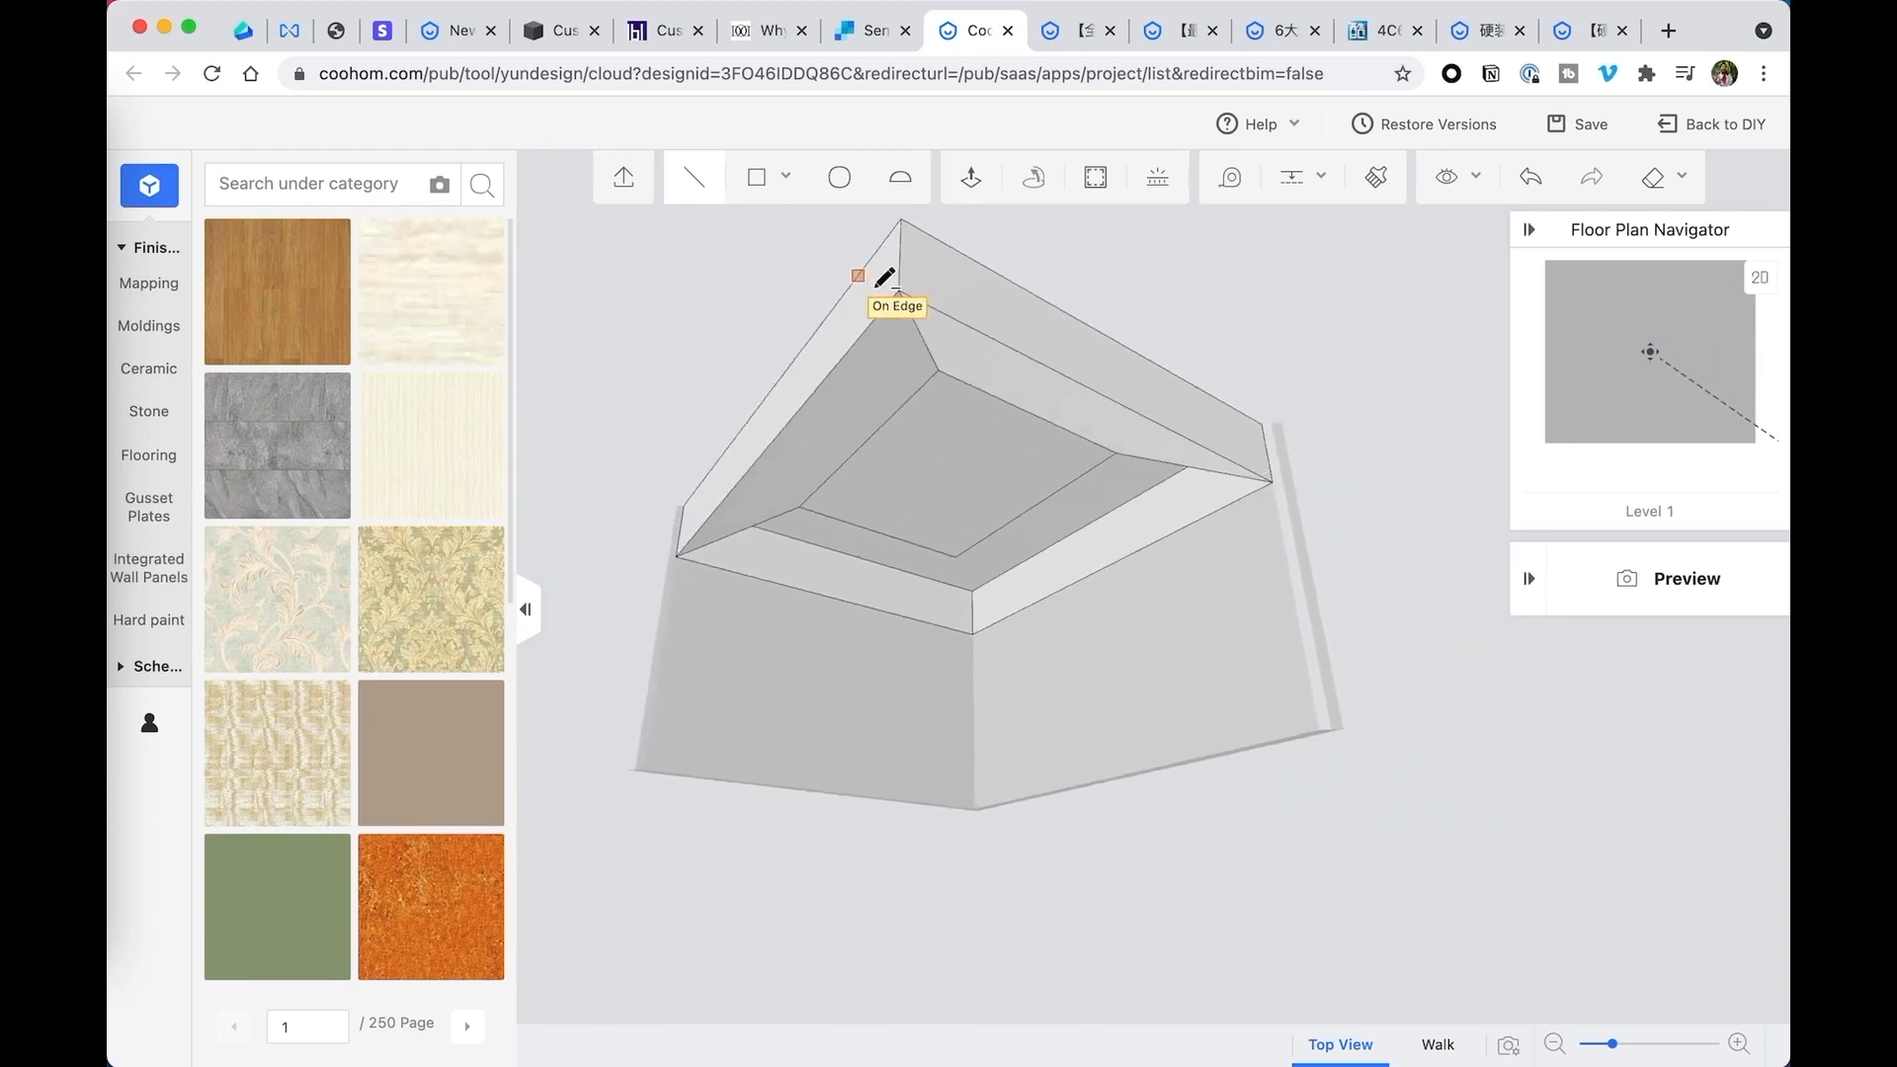
left_click(949, 583)
left_click(973, 633)
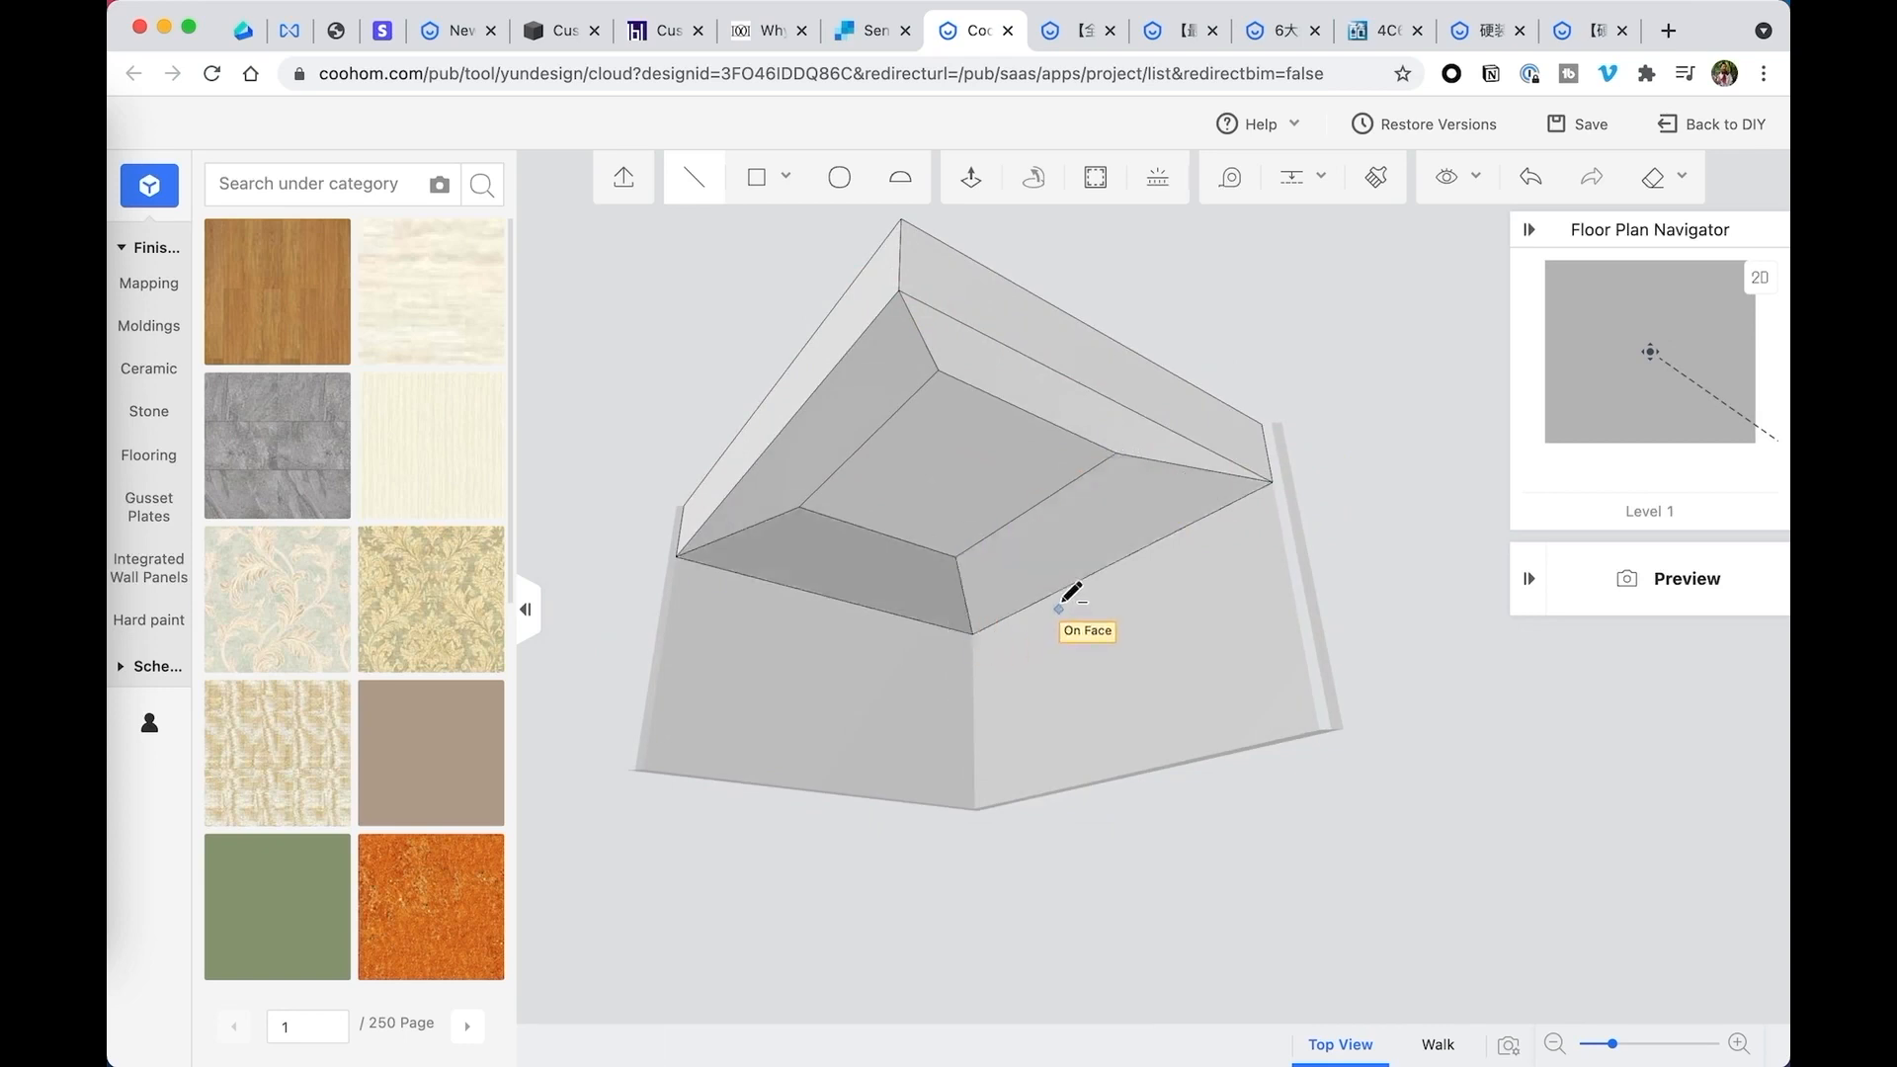
- Inspect the sloped tray ceiling from inside the room and from below
right_click_drag(1047, 597, 958, 607)
scroll(947, 571, "down", 4)
scroll(949, 570, "up", 5)
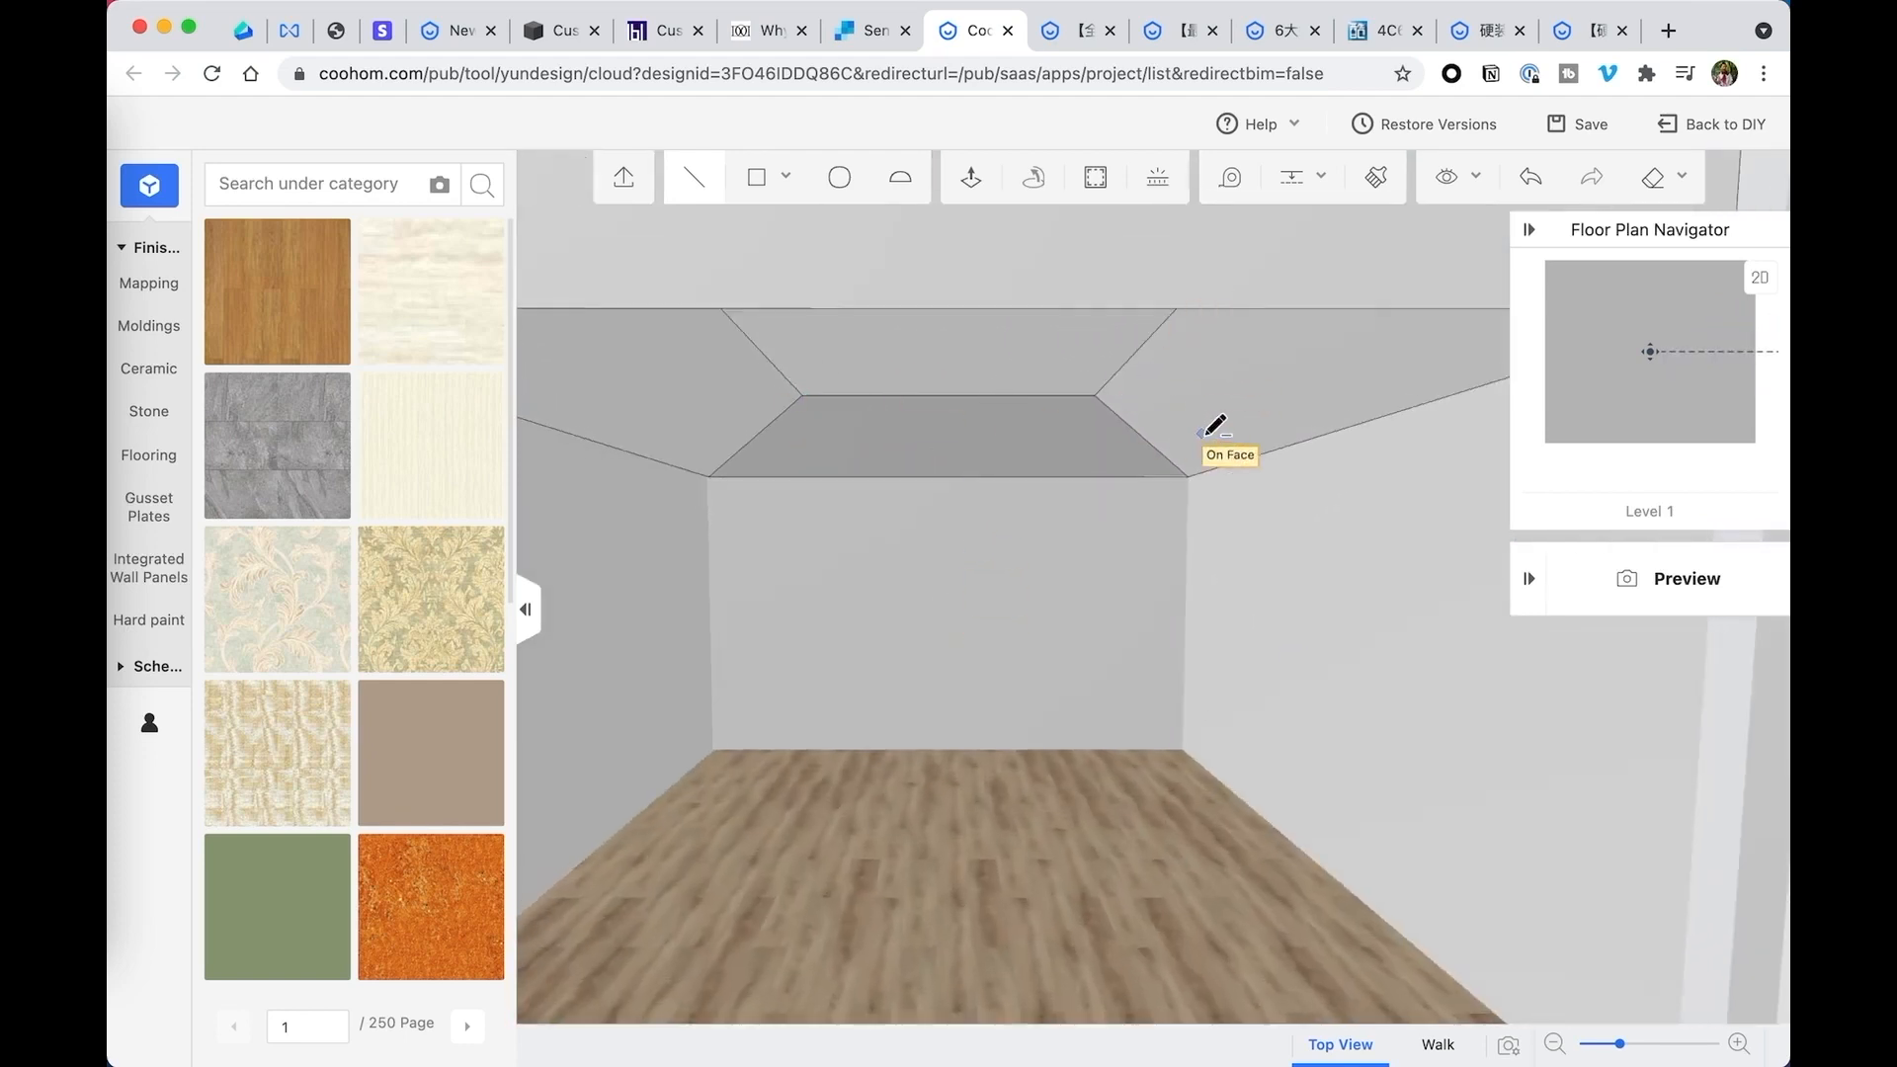
key("Escape")
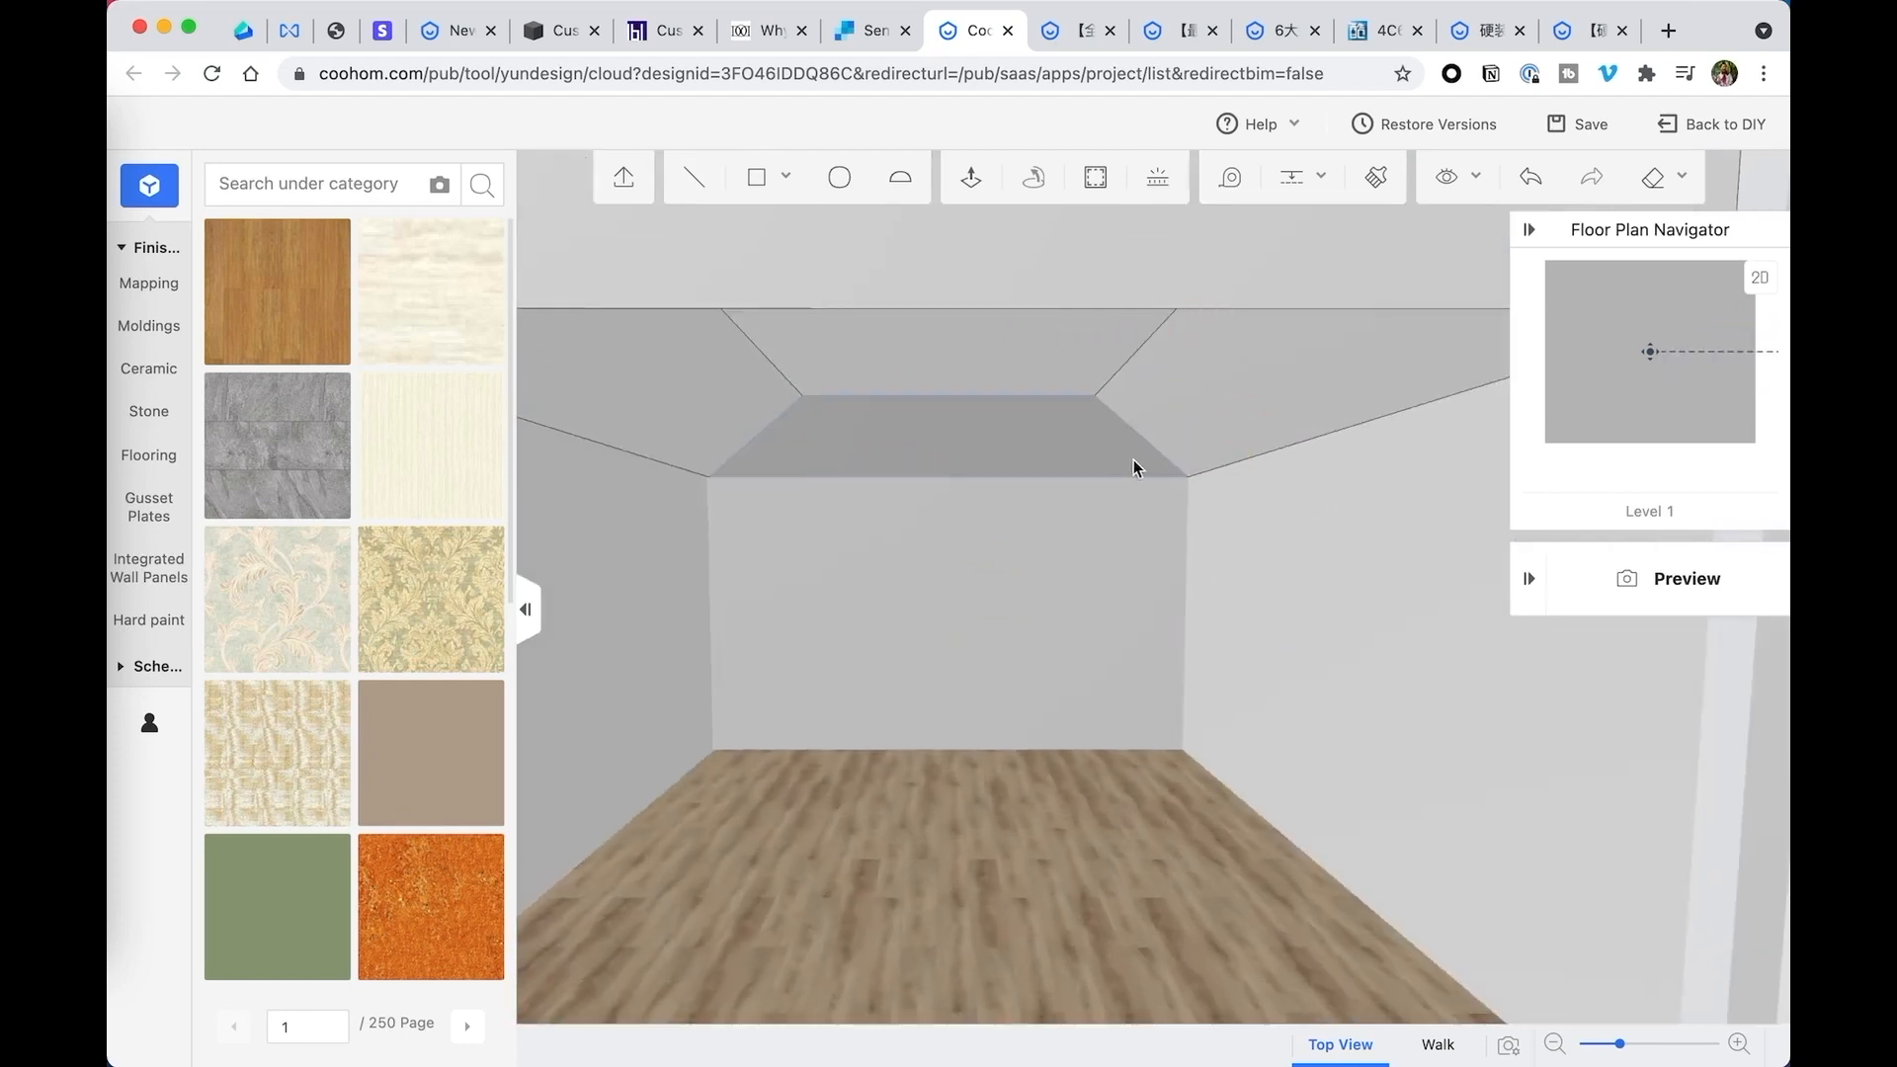
scroll(1135, 459, "down", 10)
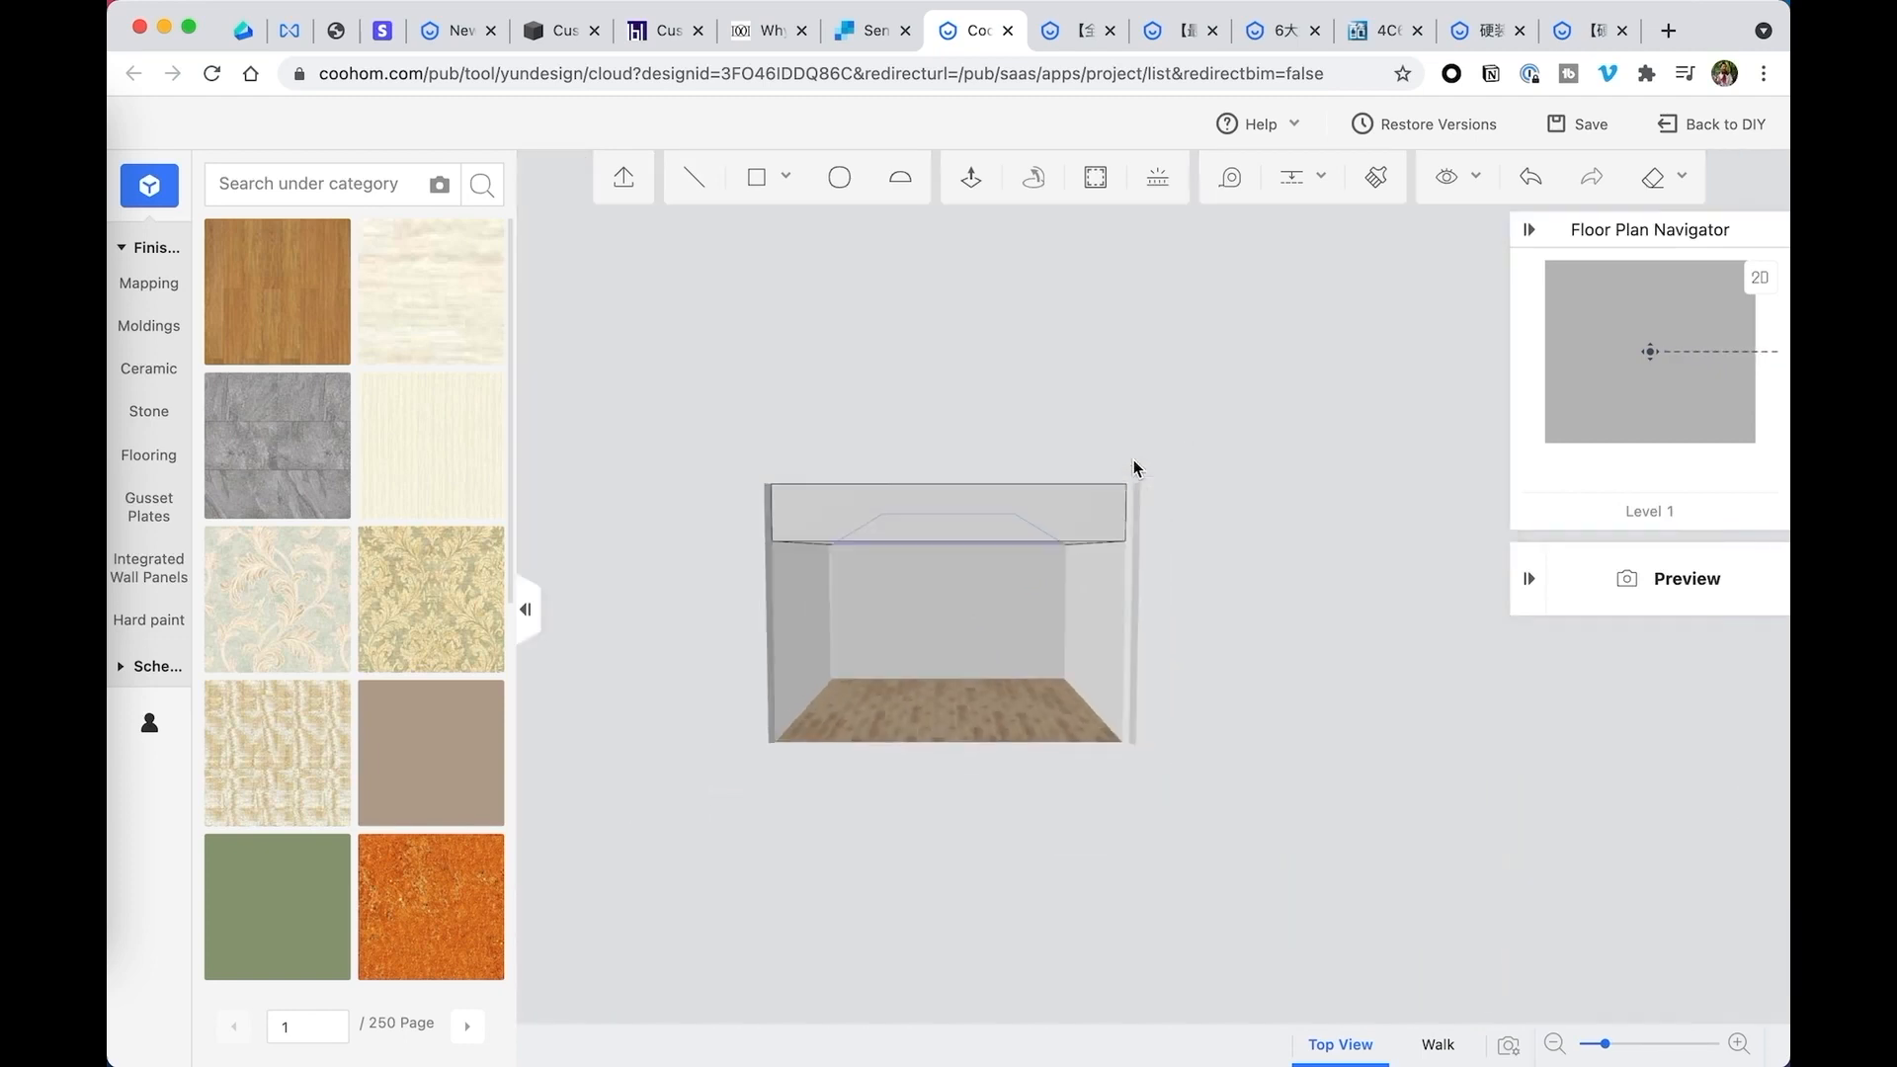
scroll(1134, 460, "up", 8)
scroll(1152, 561, "down", 1)
left_click_drag(1153, 562, 1177, 537)
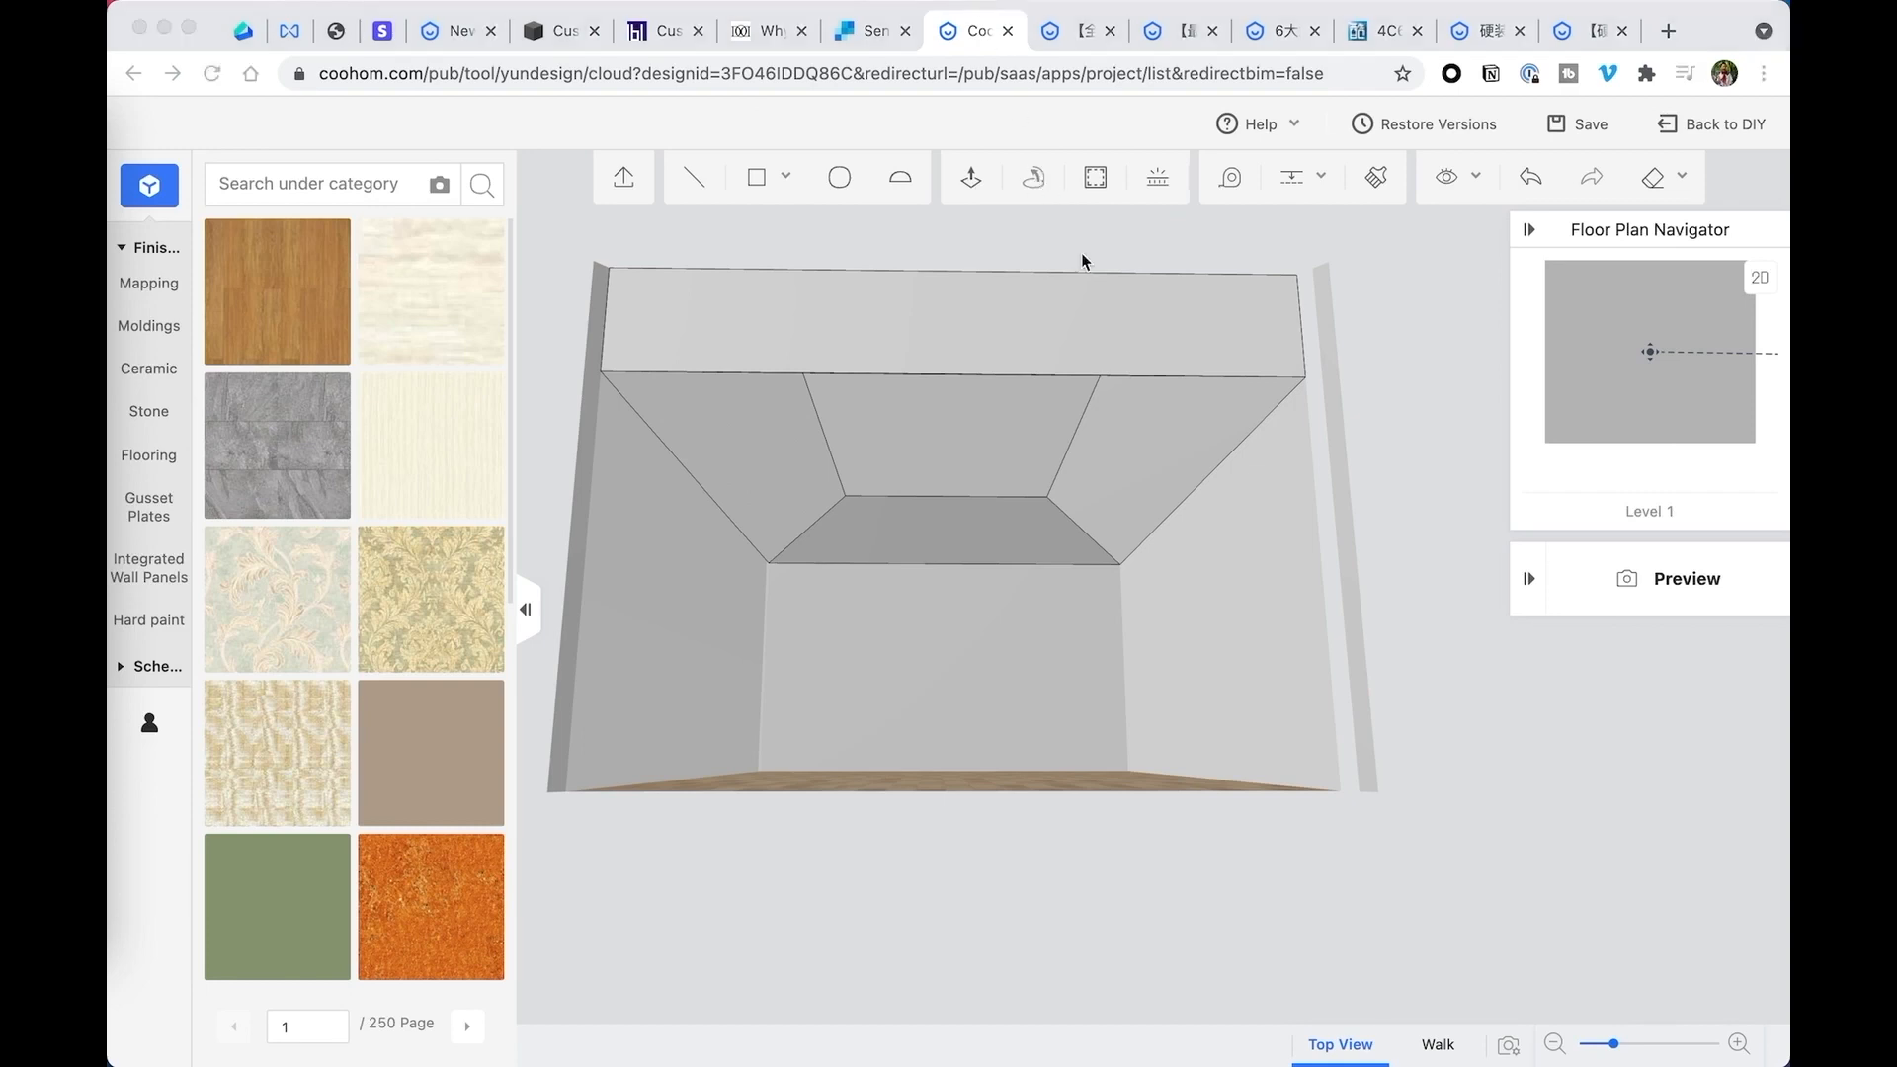
- Select all faces of the sloped tray ceiling model and delete it from the room
left_click_drag(1342, 318, 1375, 343)
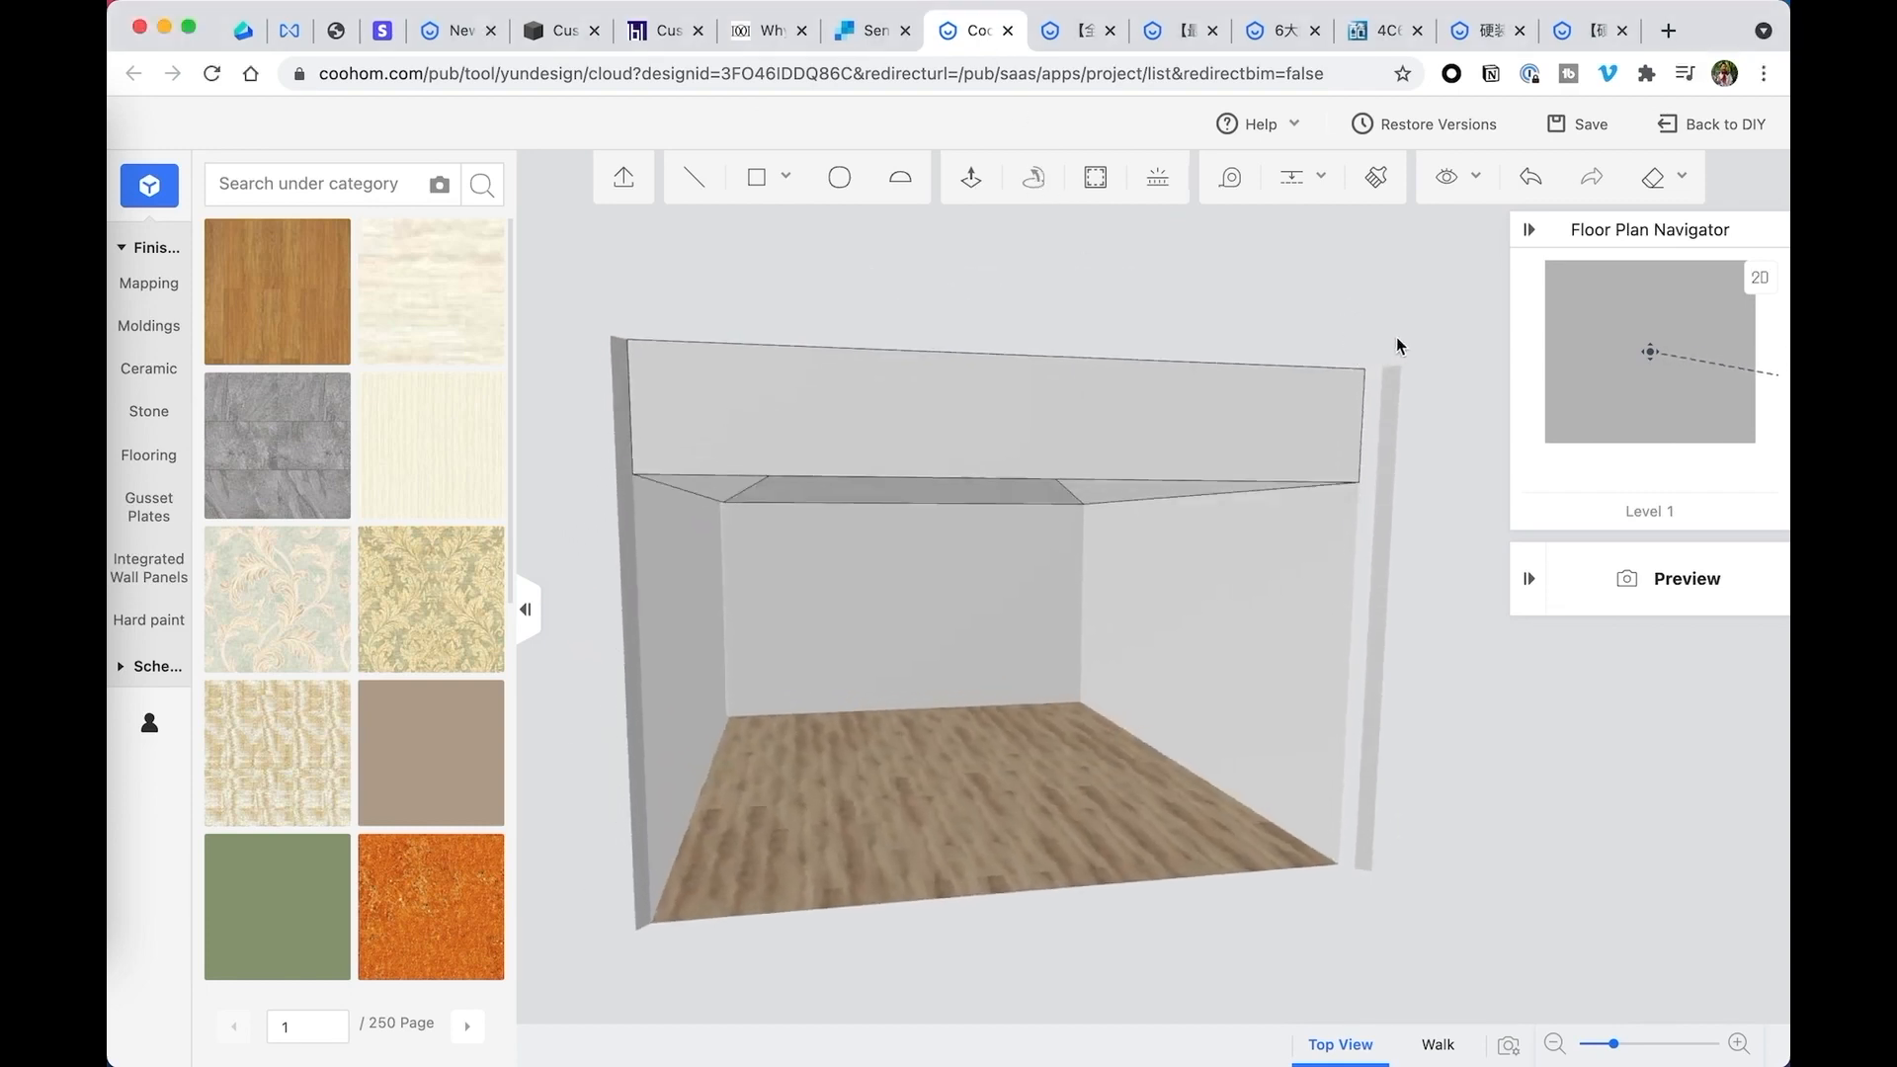
left_click(1057, 407)
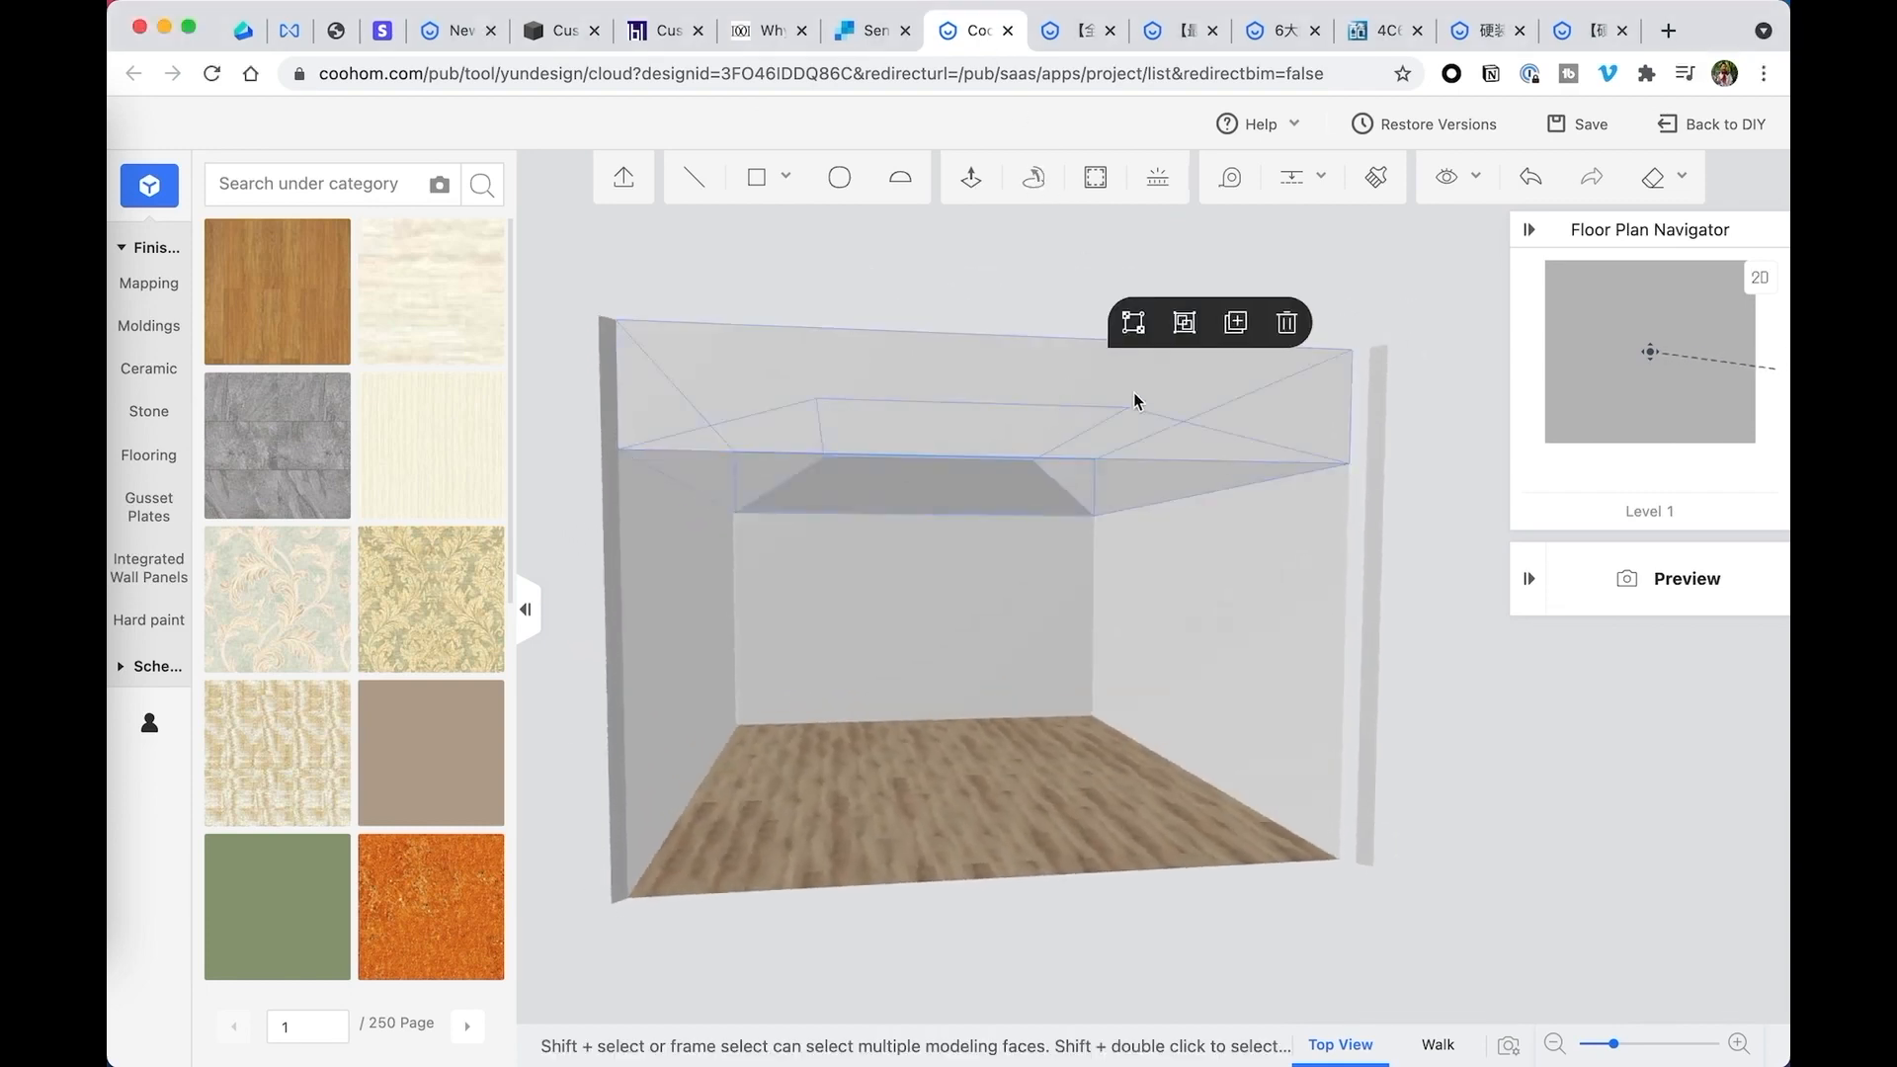
left_click(1286, 322)
left_click_drag(1238, 330, 1034, 307)
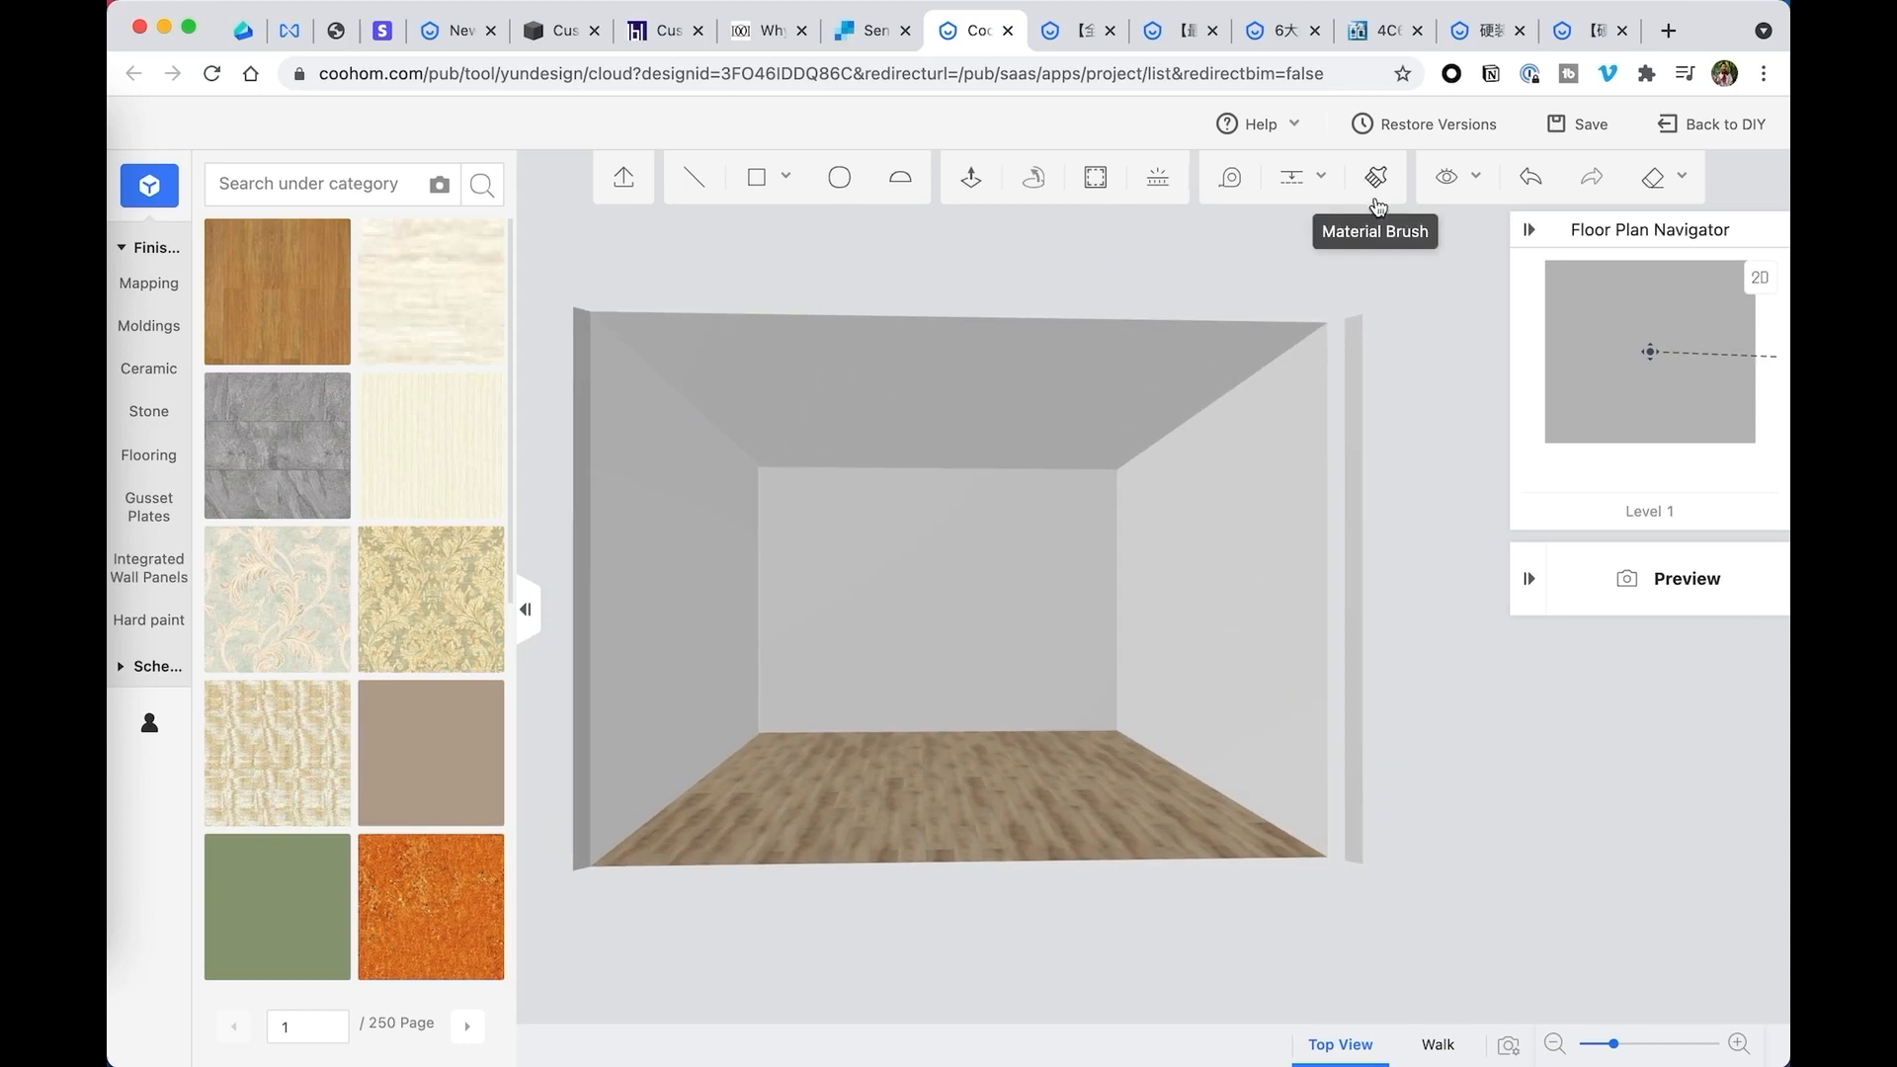
left_click(1293, 183)
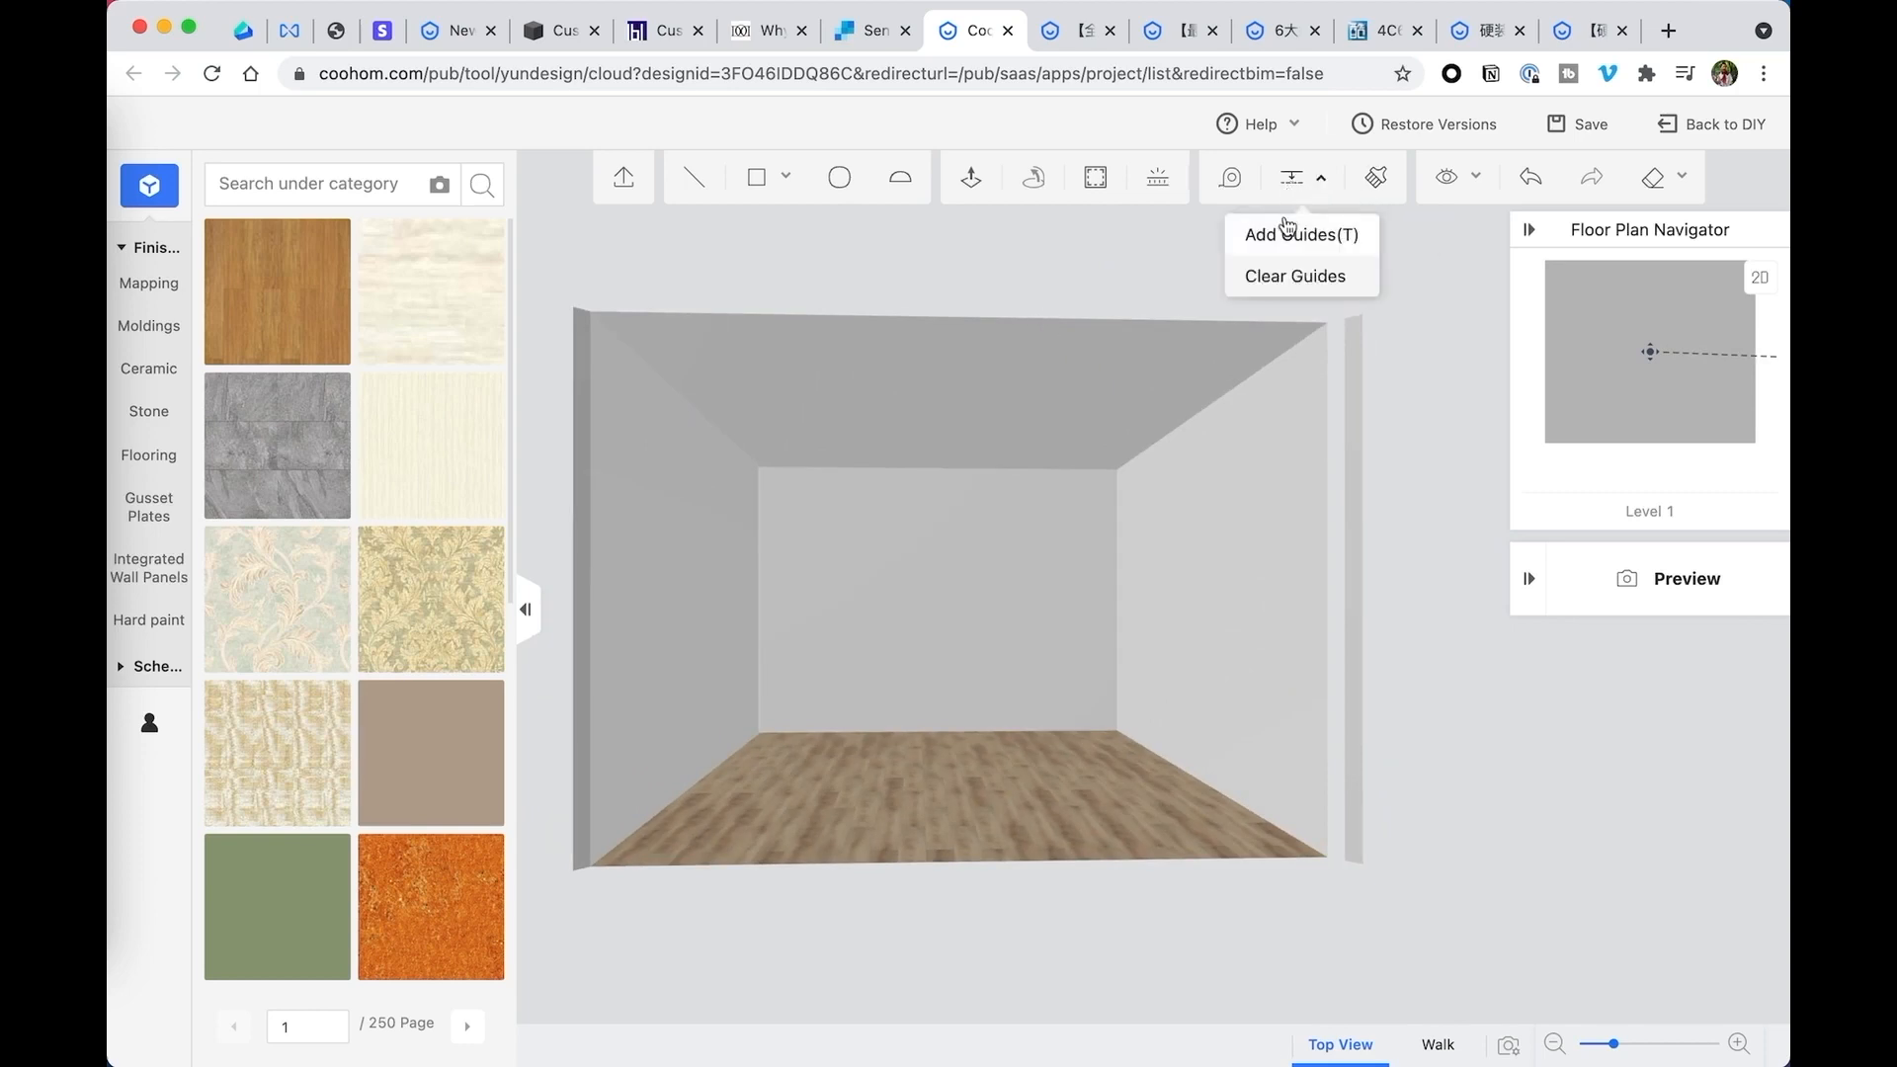
left_click(1280, 234)
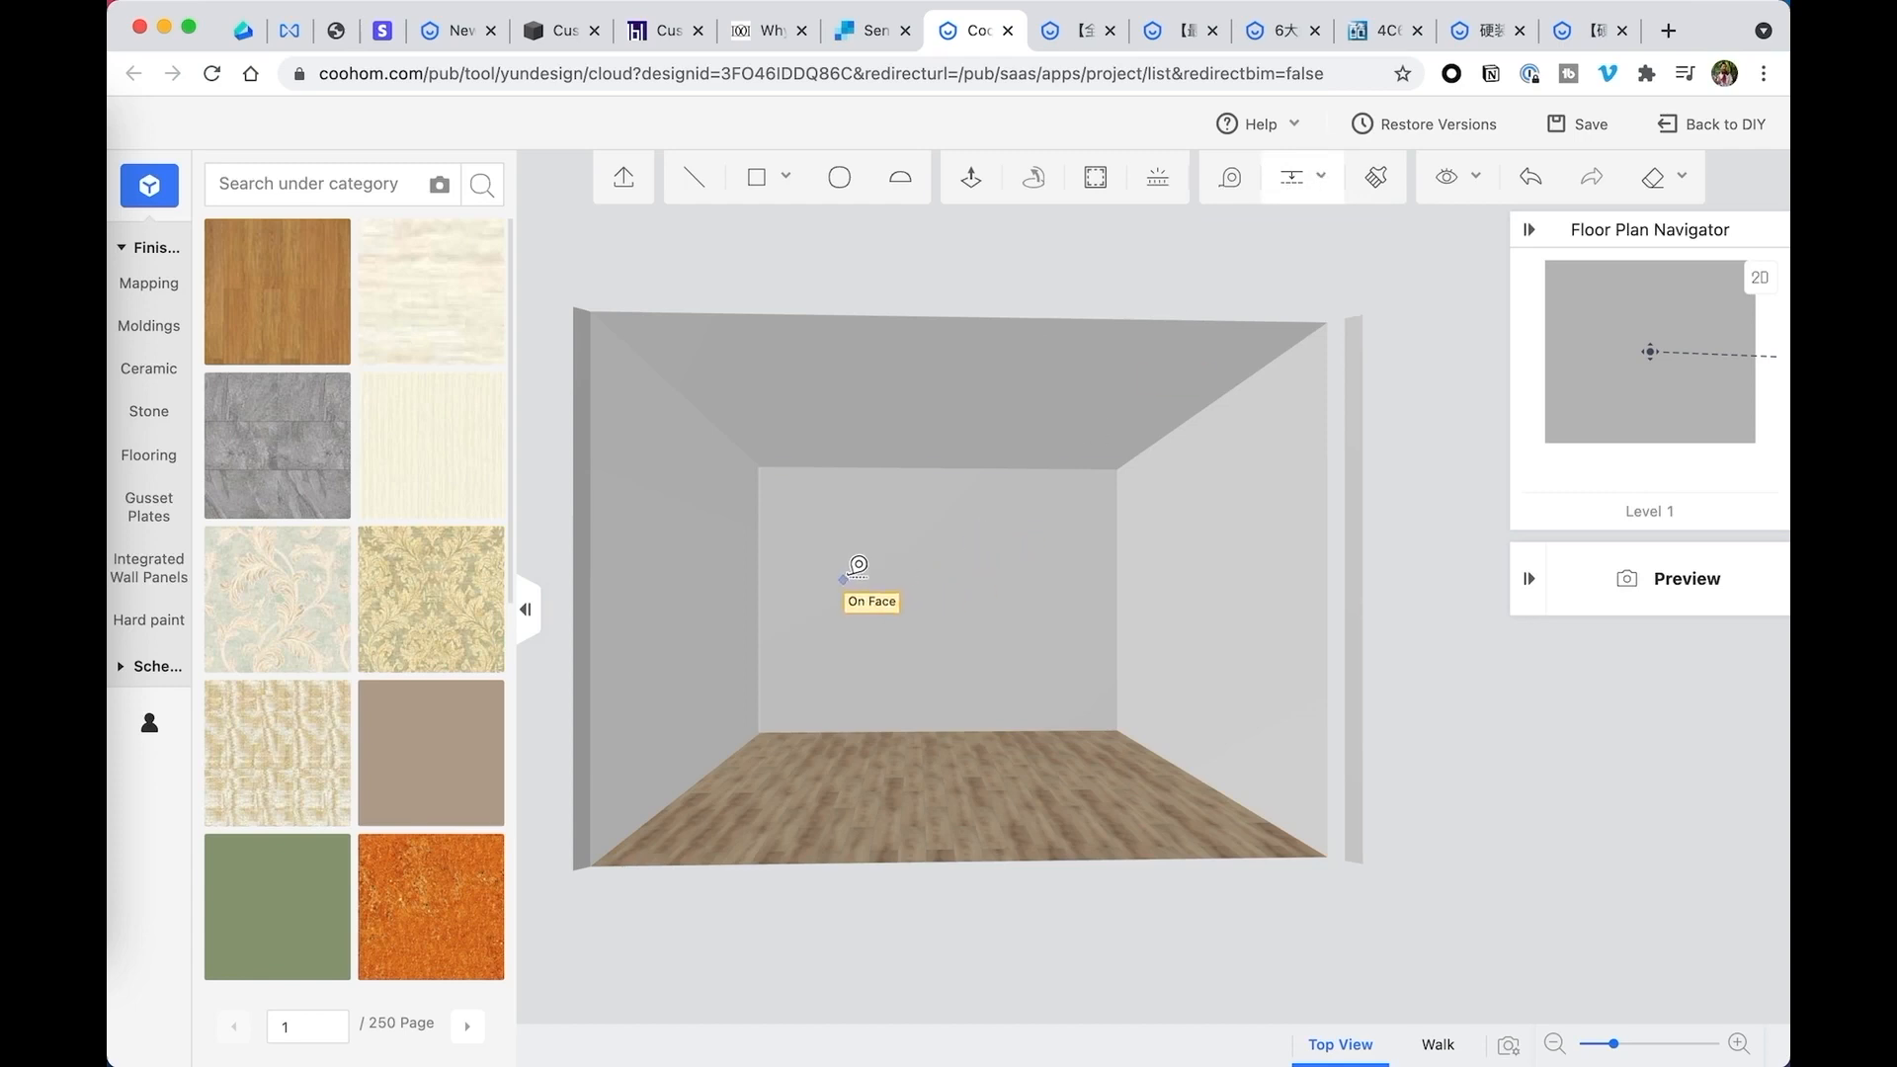
left_click(1313, 191)
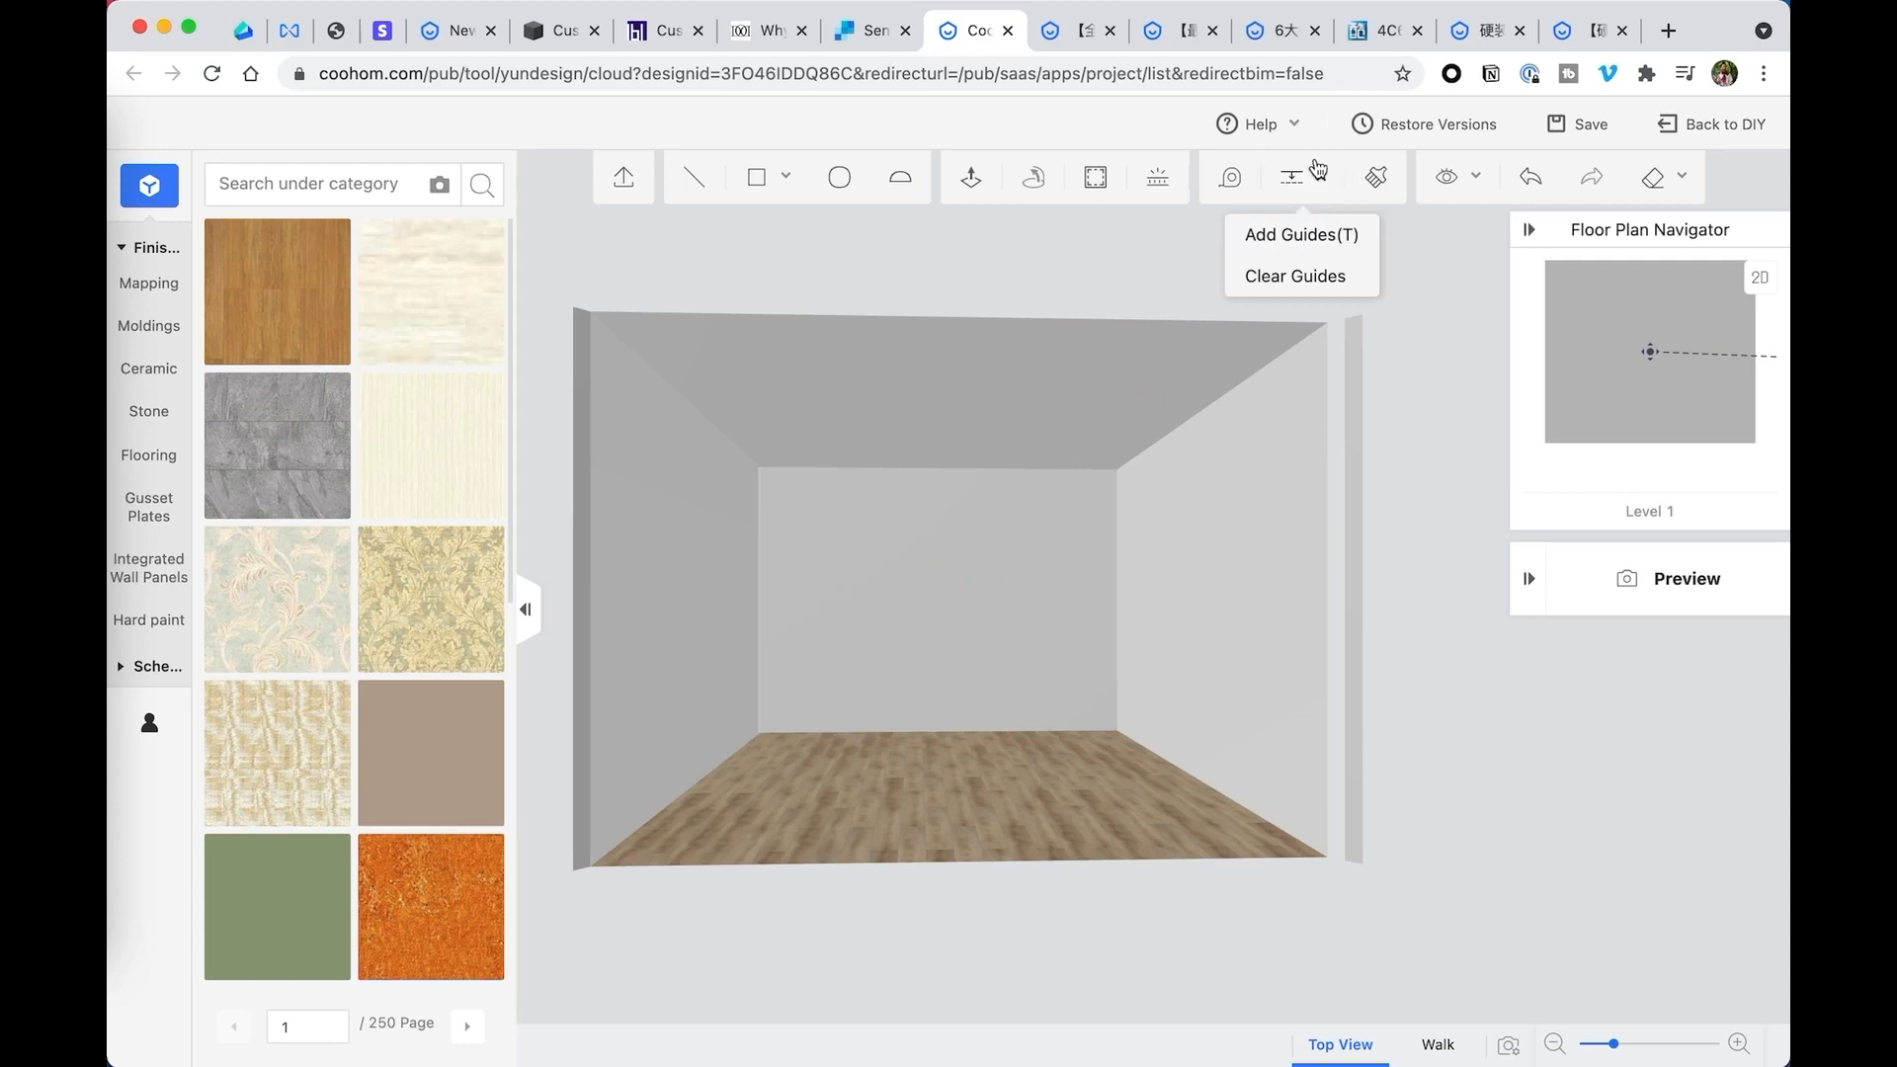
- Look through the keyboard shortcuts reference and close it
mouse_move(1282, 129)
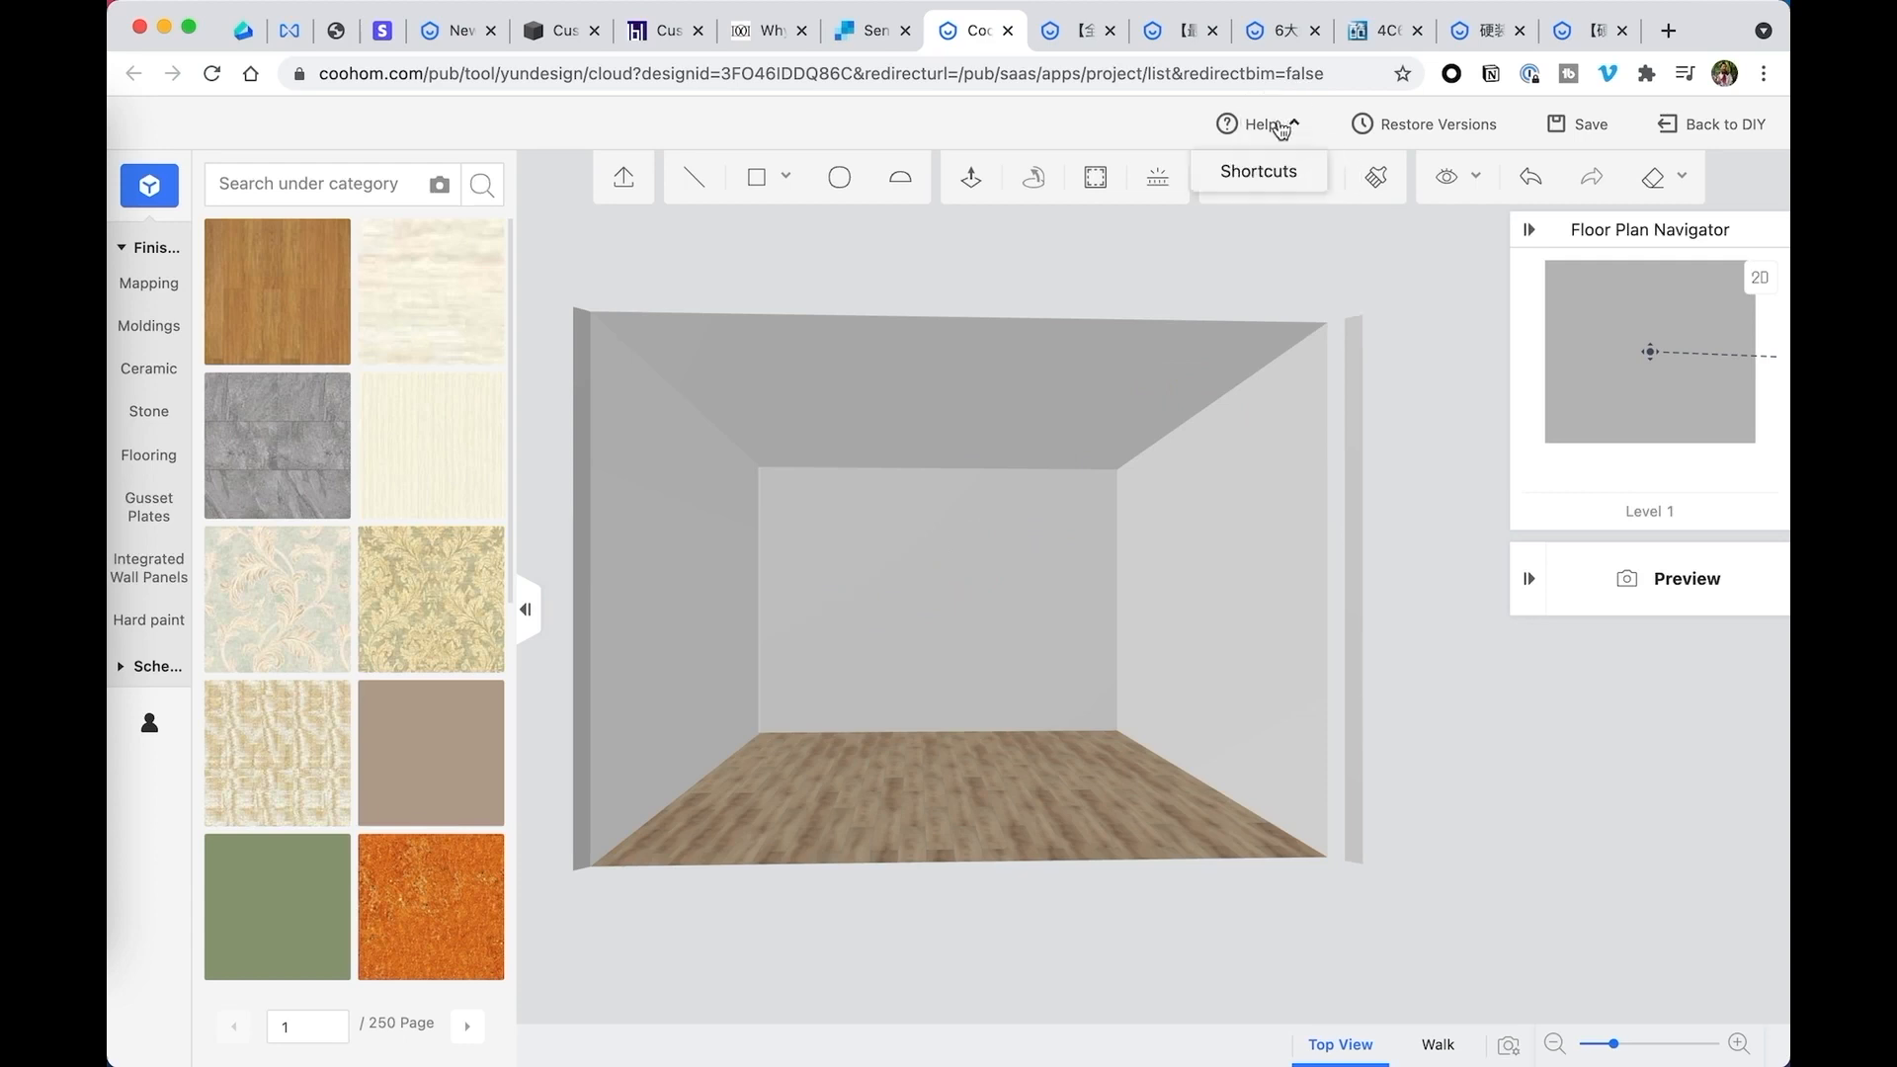
mouse_move(1330, 179)
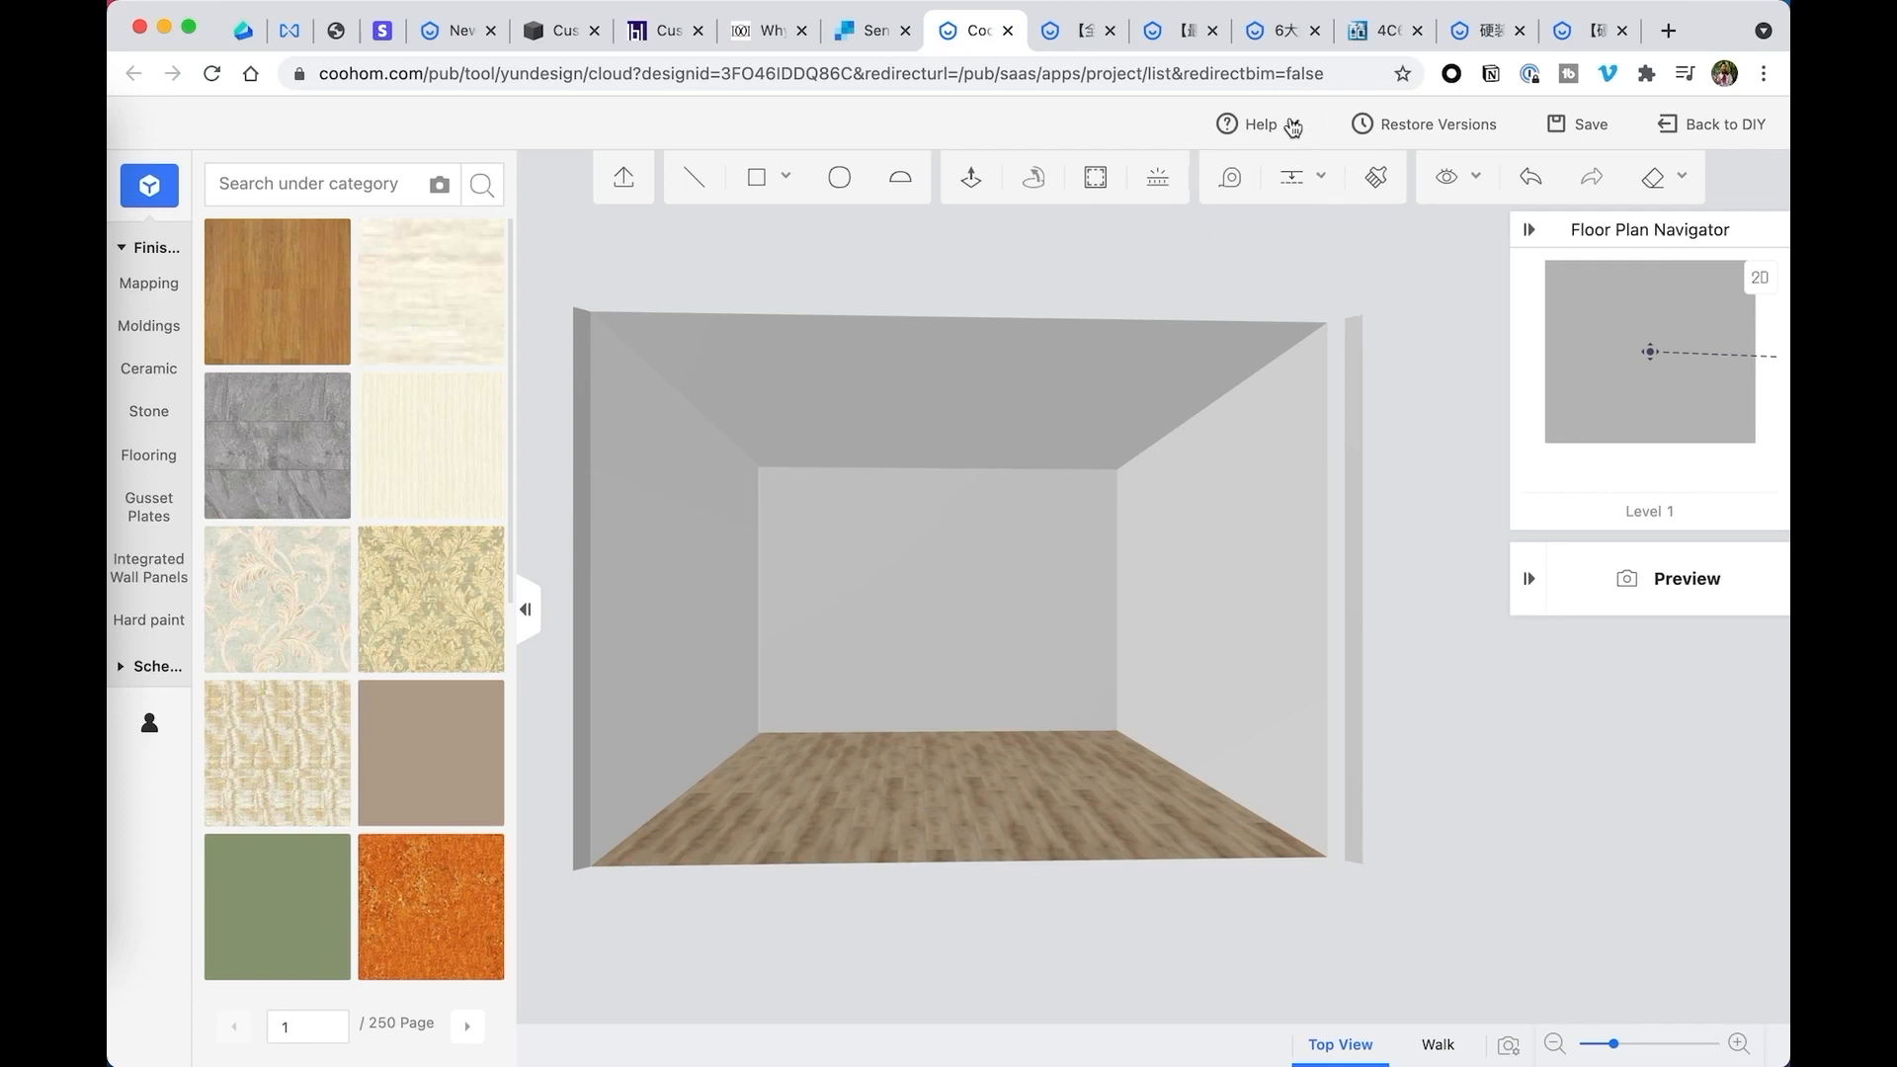
left_click(1261, 173)
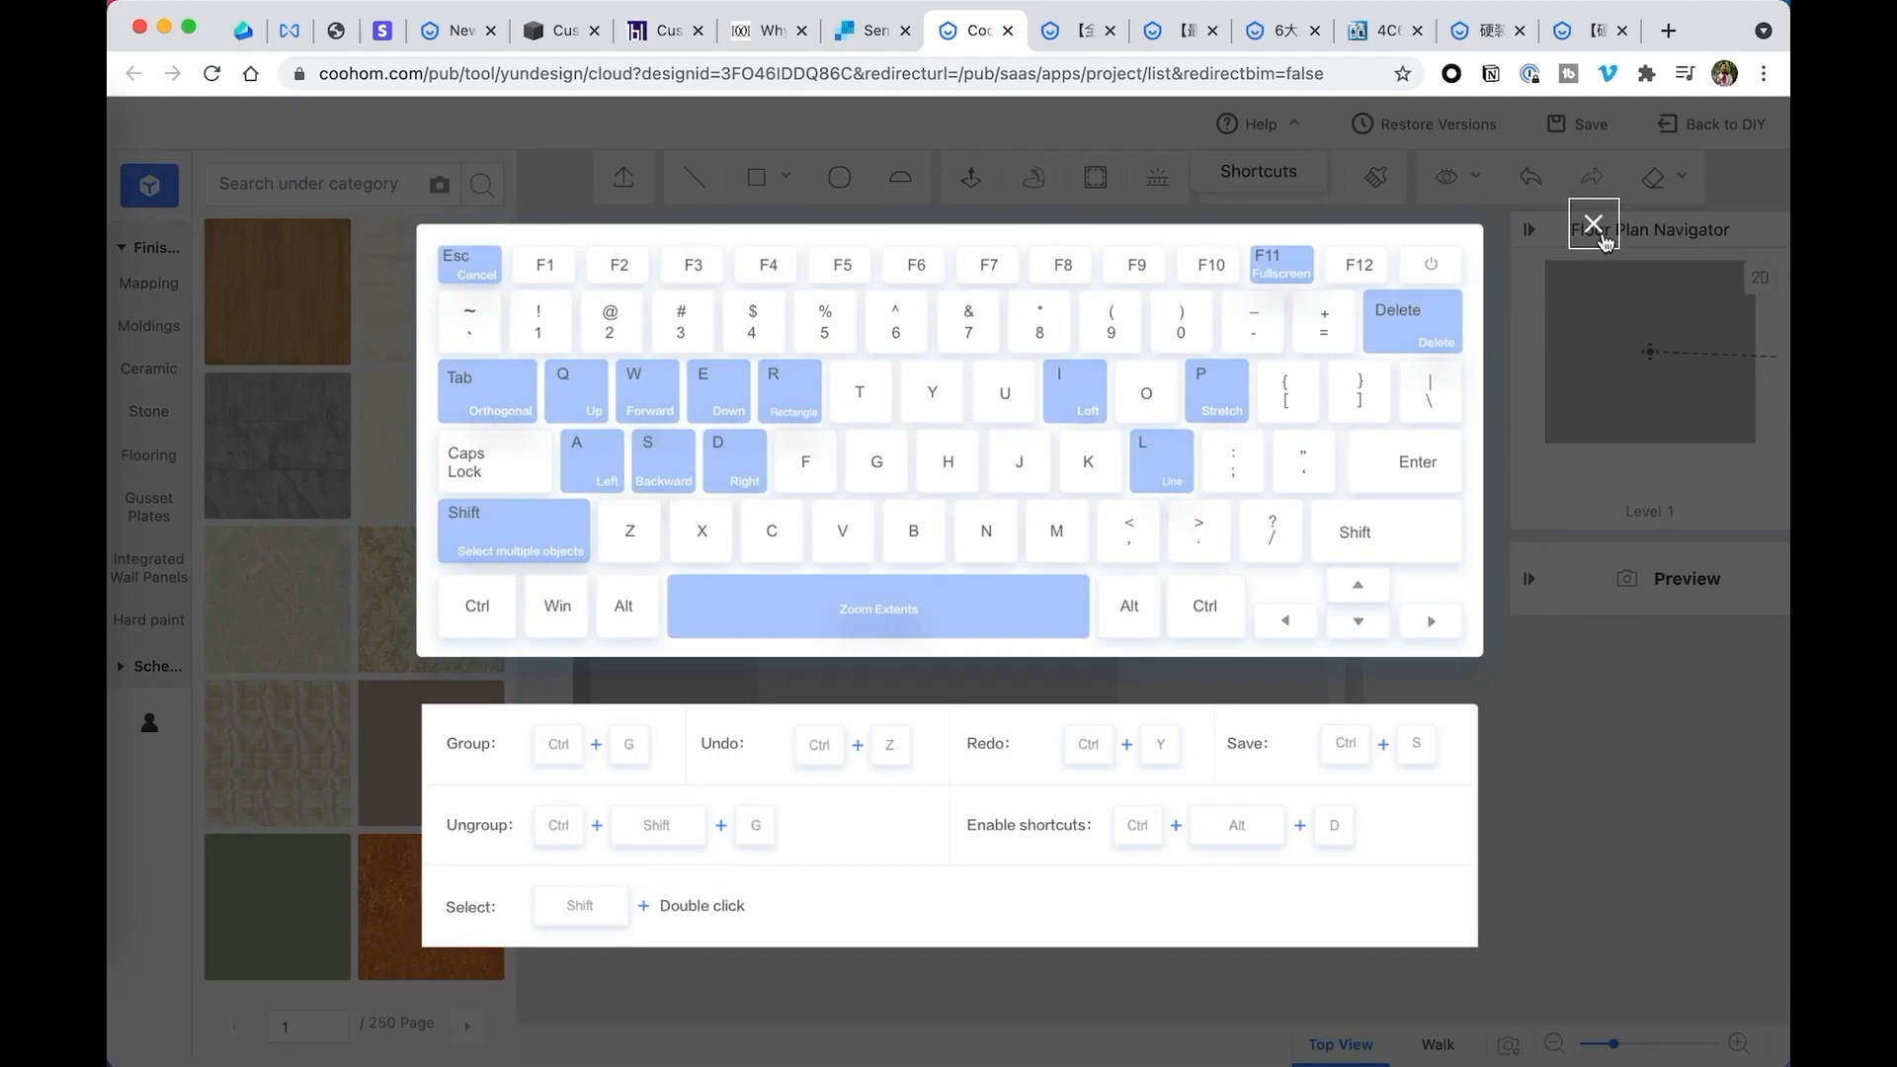
left_click(1594, 224)
- Add a vertical guide on the back wall, offset 24 inches from its left edge
mouse_move(1295, 188)
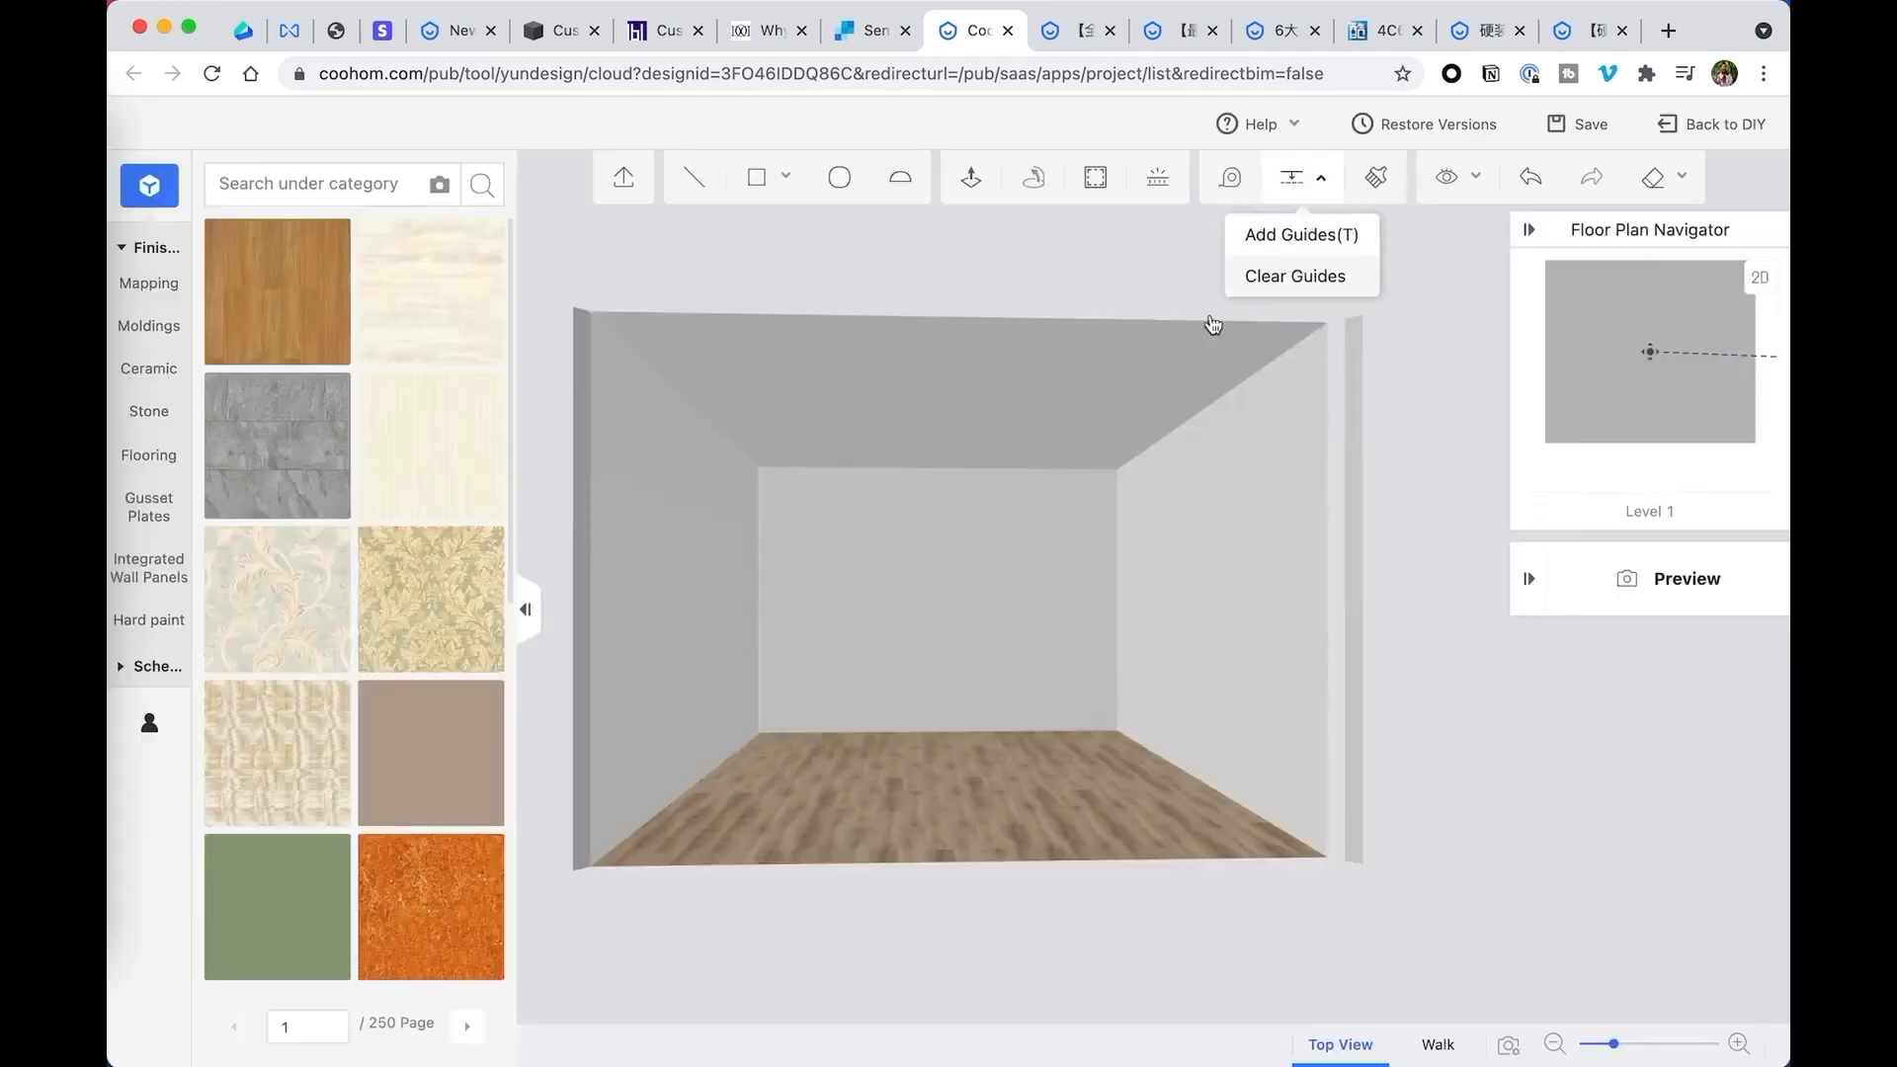
key("t")
left_click(761, 593)
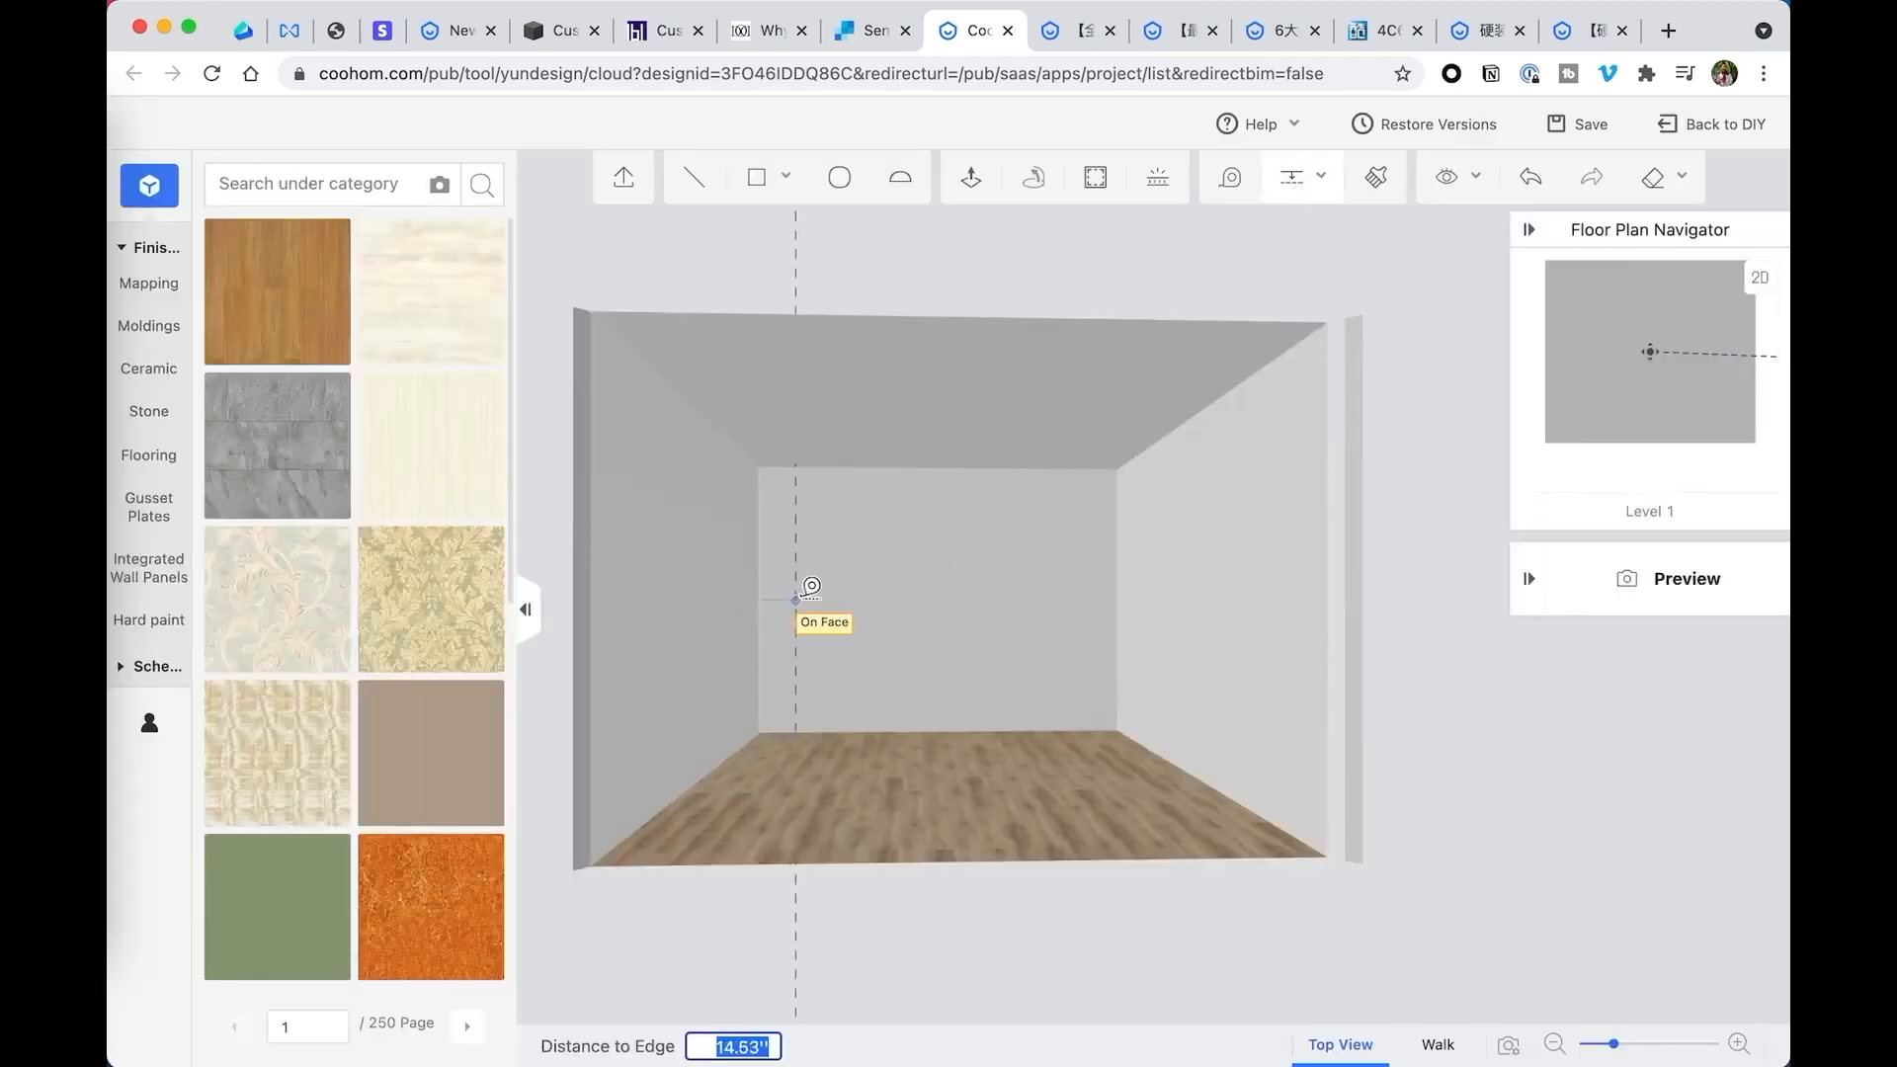
type("24")
key("Return")
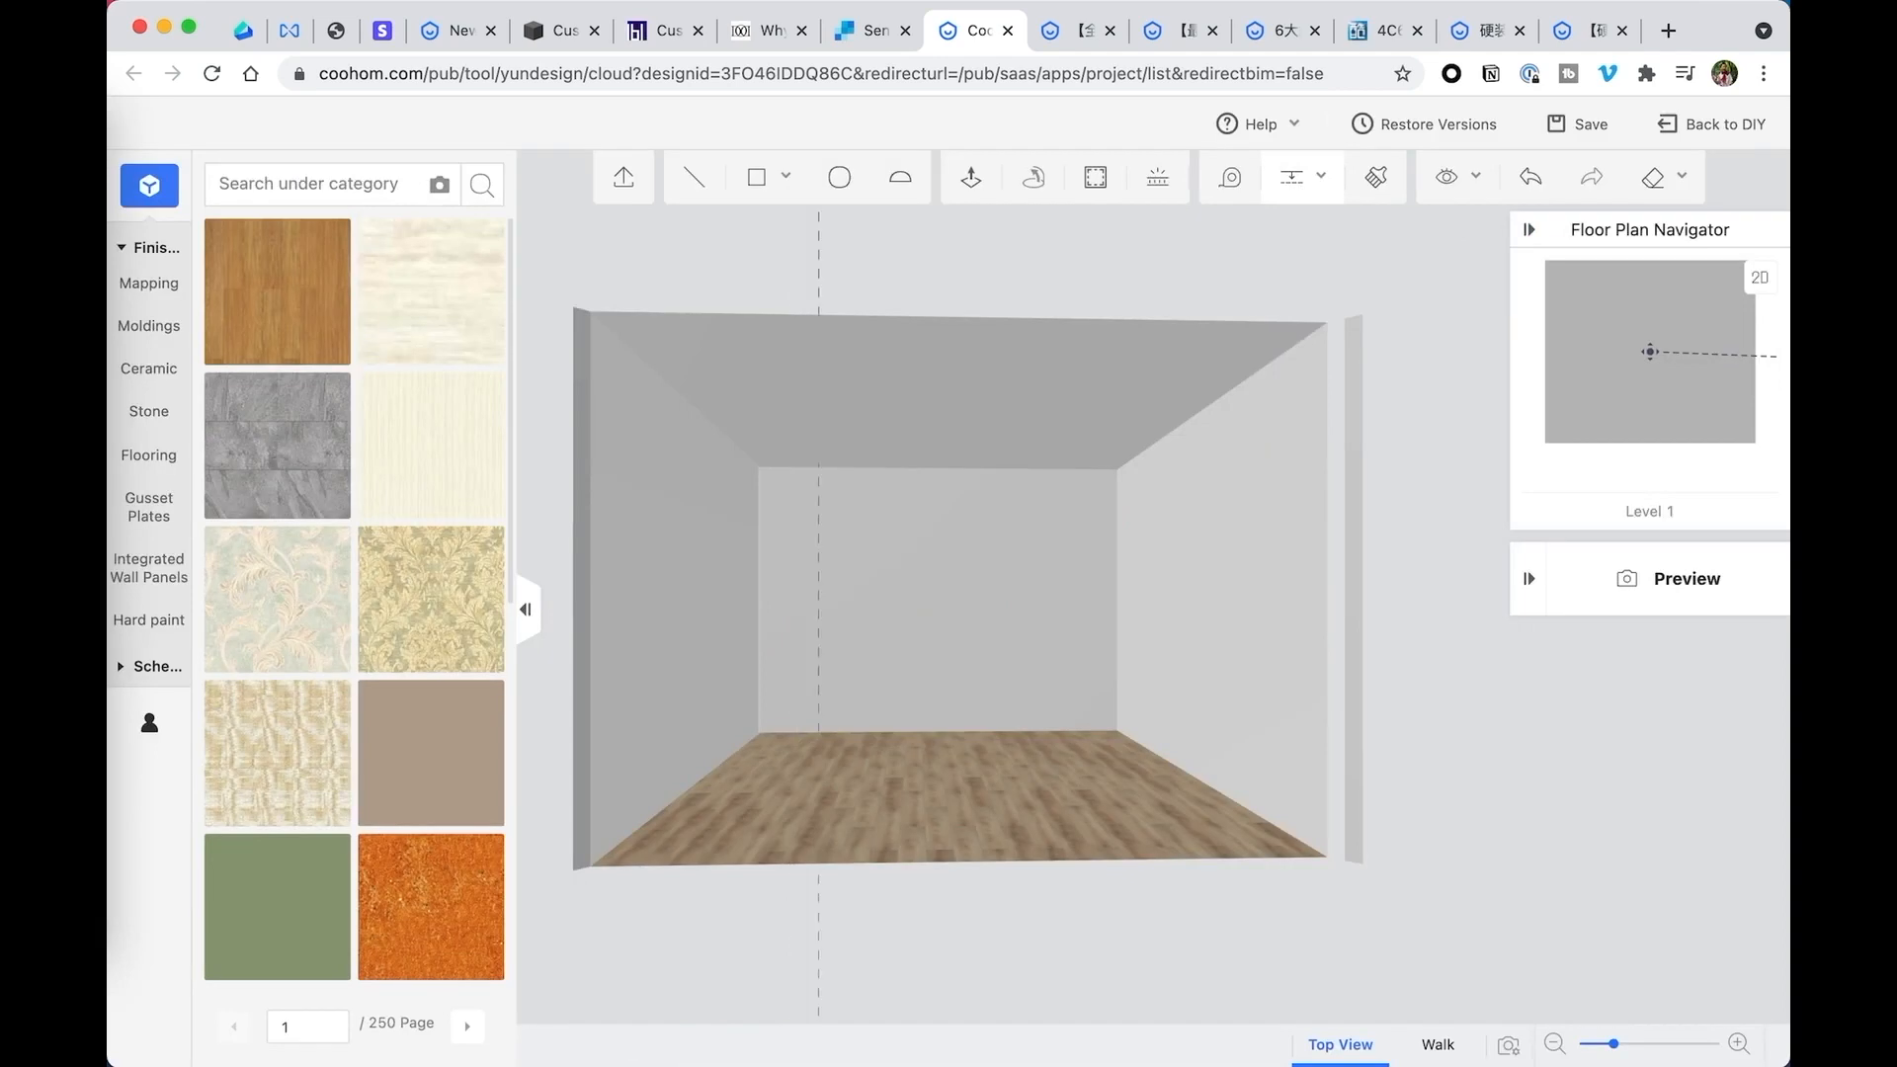
- Add a horizontal guide on the back wall, offset downward from the ceiling edge
left_click(886, 514)
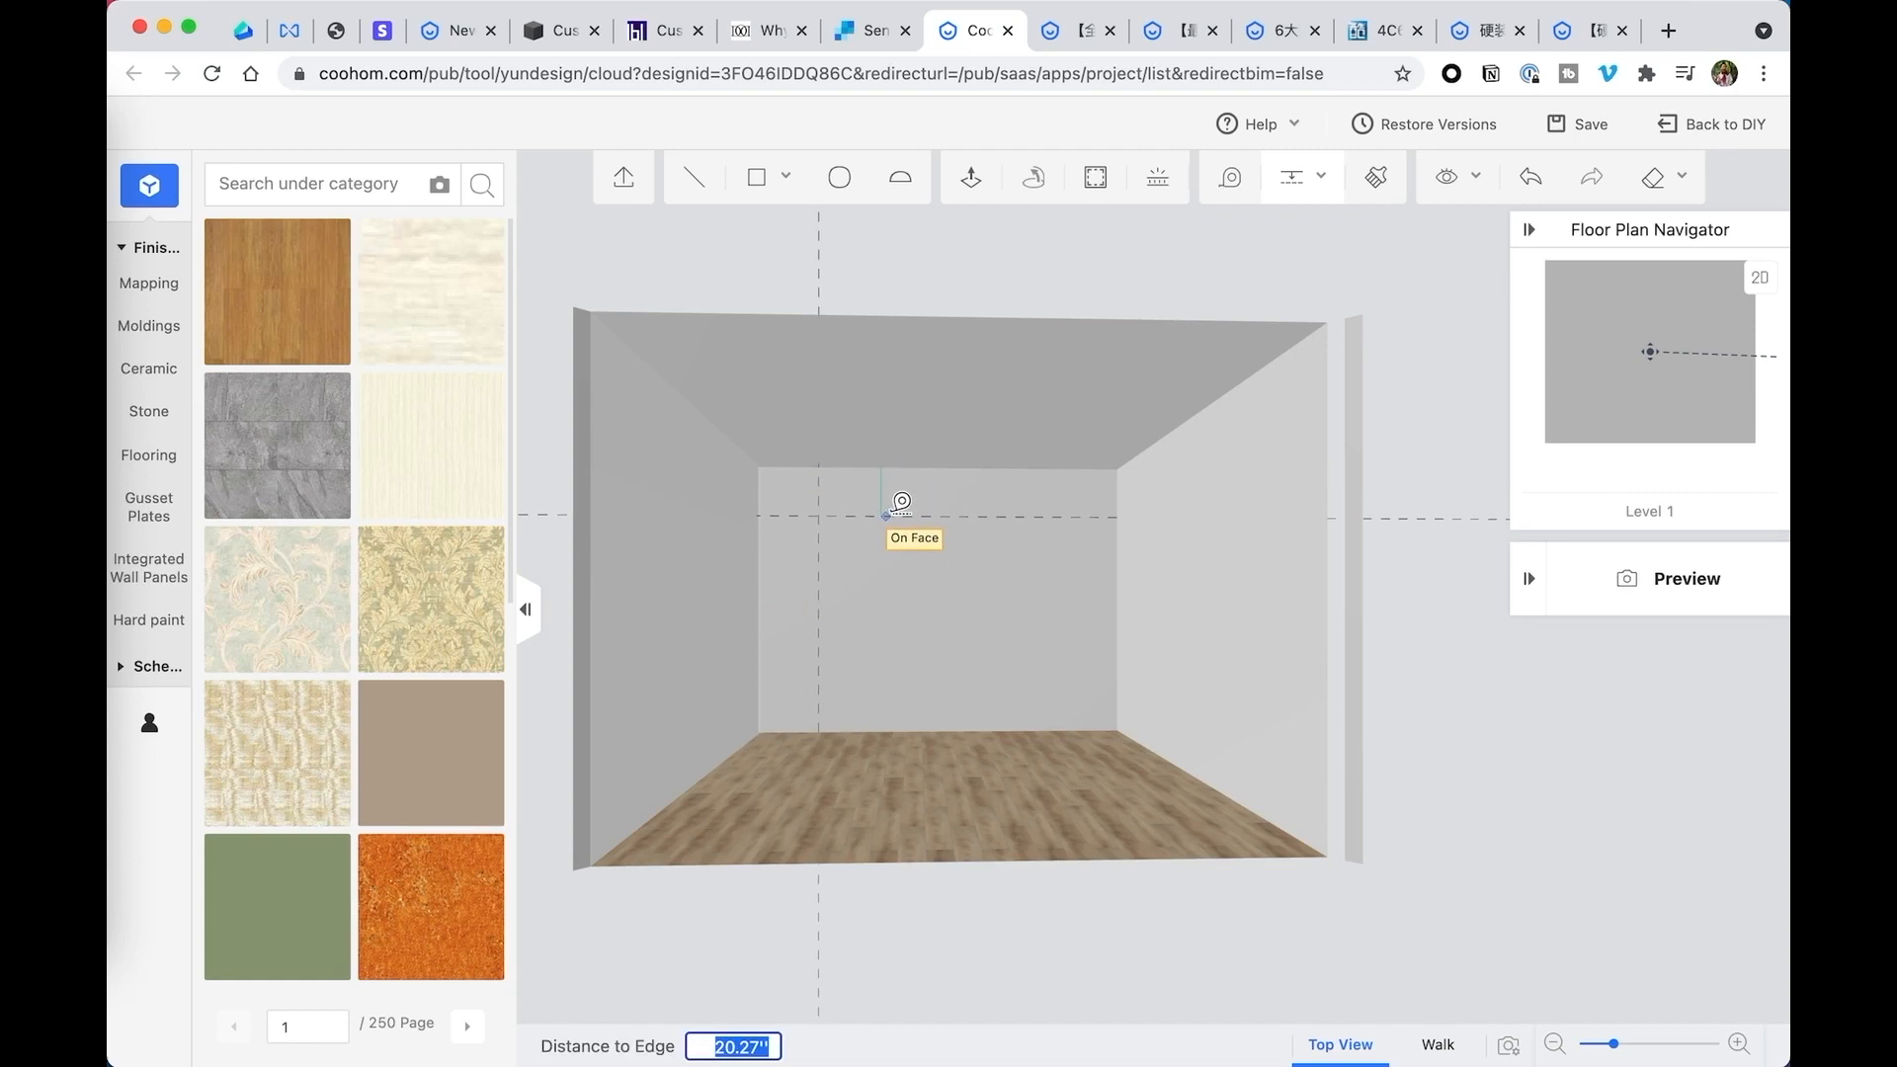
type("36")
key("Return")
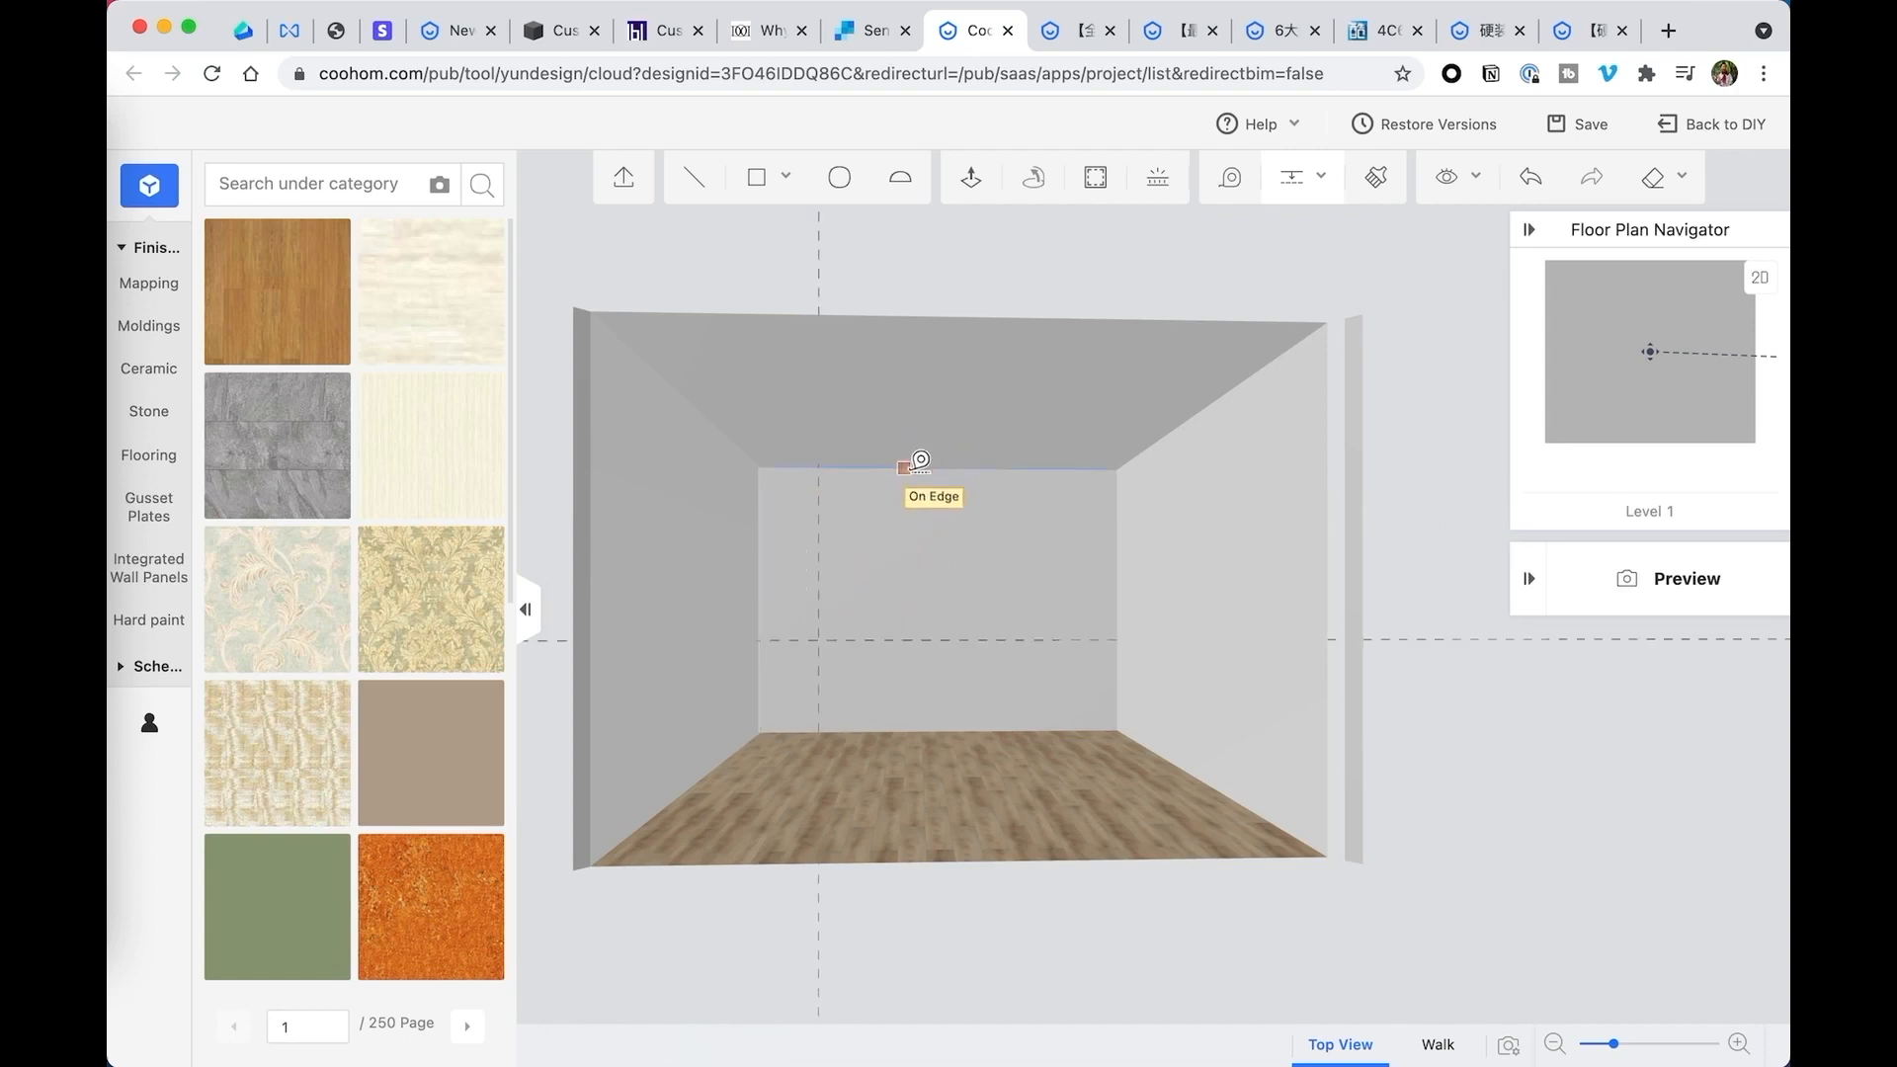
- Add another horizontal guide, offset less far below the ceiling edge, and remove the lower horizontal guide
left_click(906, 468)
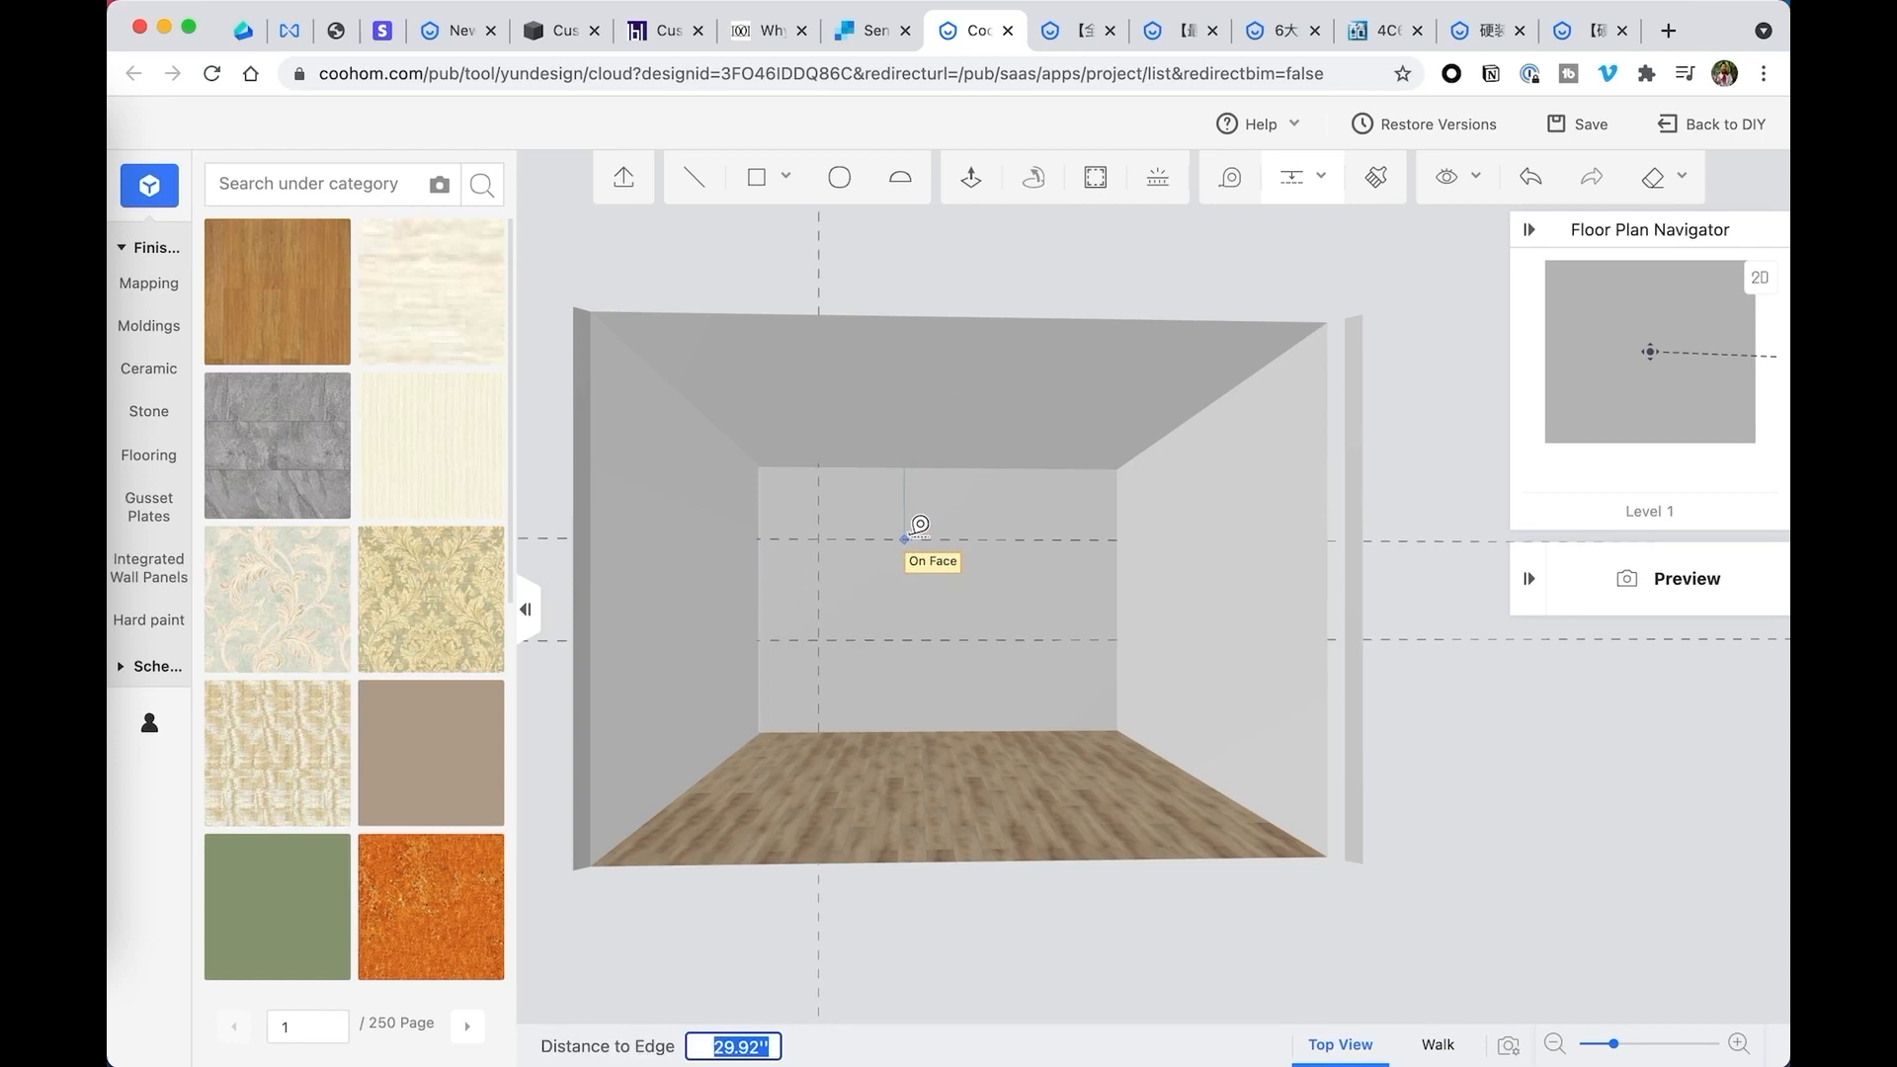
type("40")
key("Return")
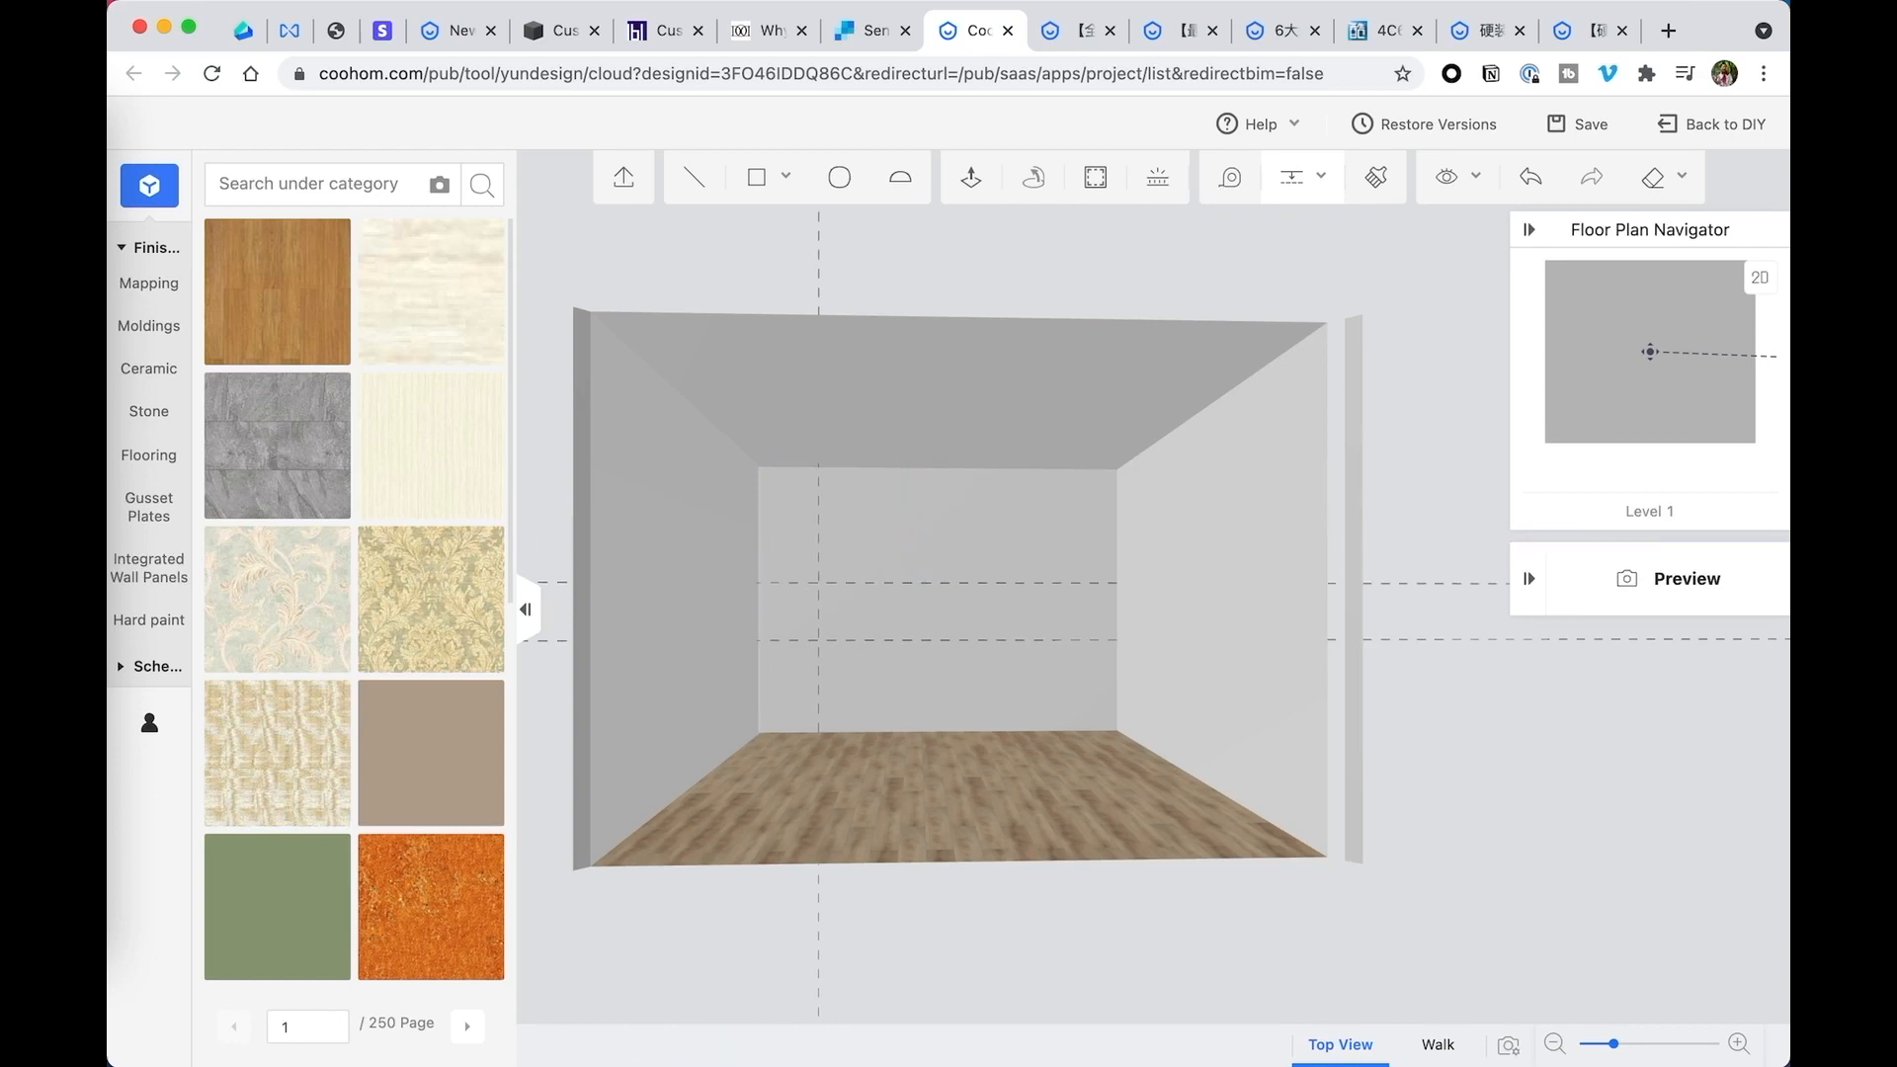
left_click(911, 642)
left_click(986, 555)
- Add a second vertical guide on the back wall, offset 6 inches to the left of the existing vertical guide
left_click(1329, 188)
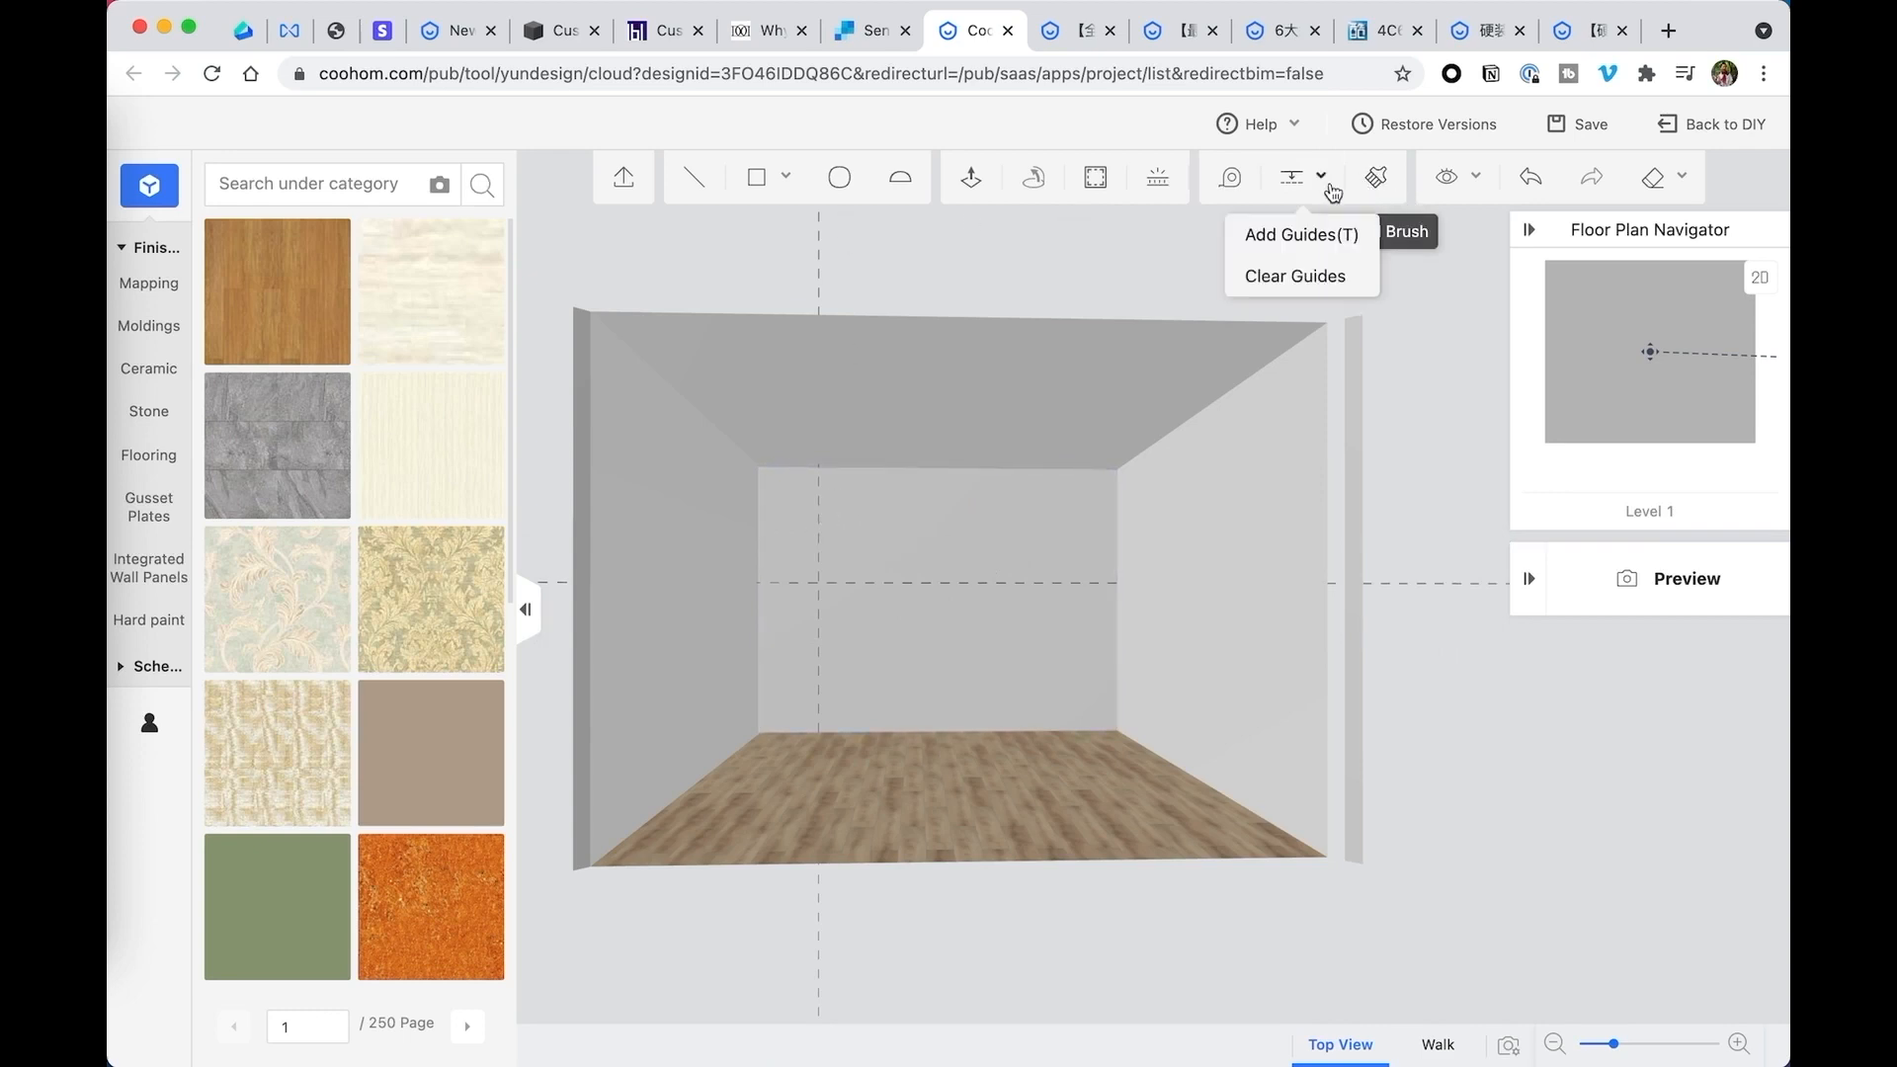
left_click(1289, 234)
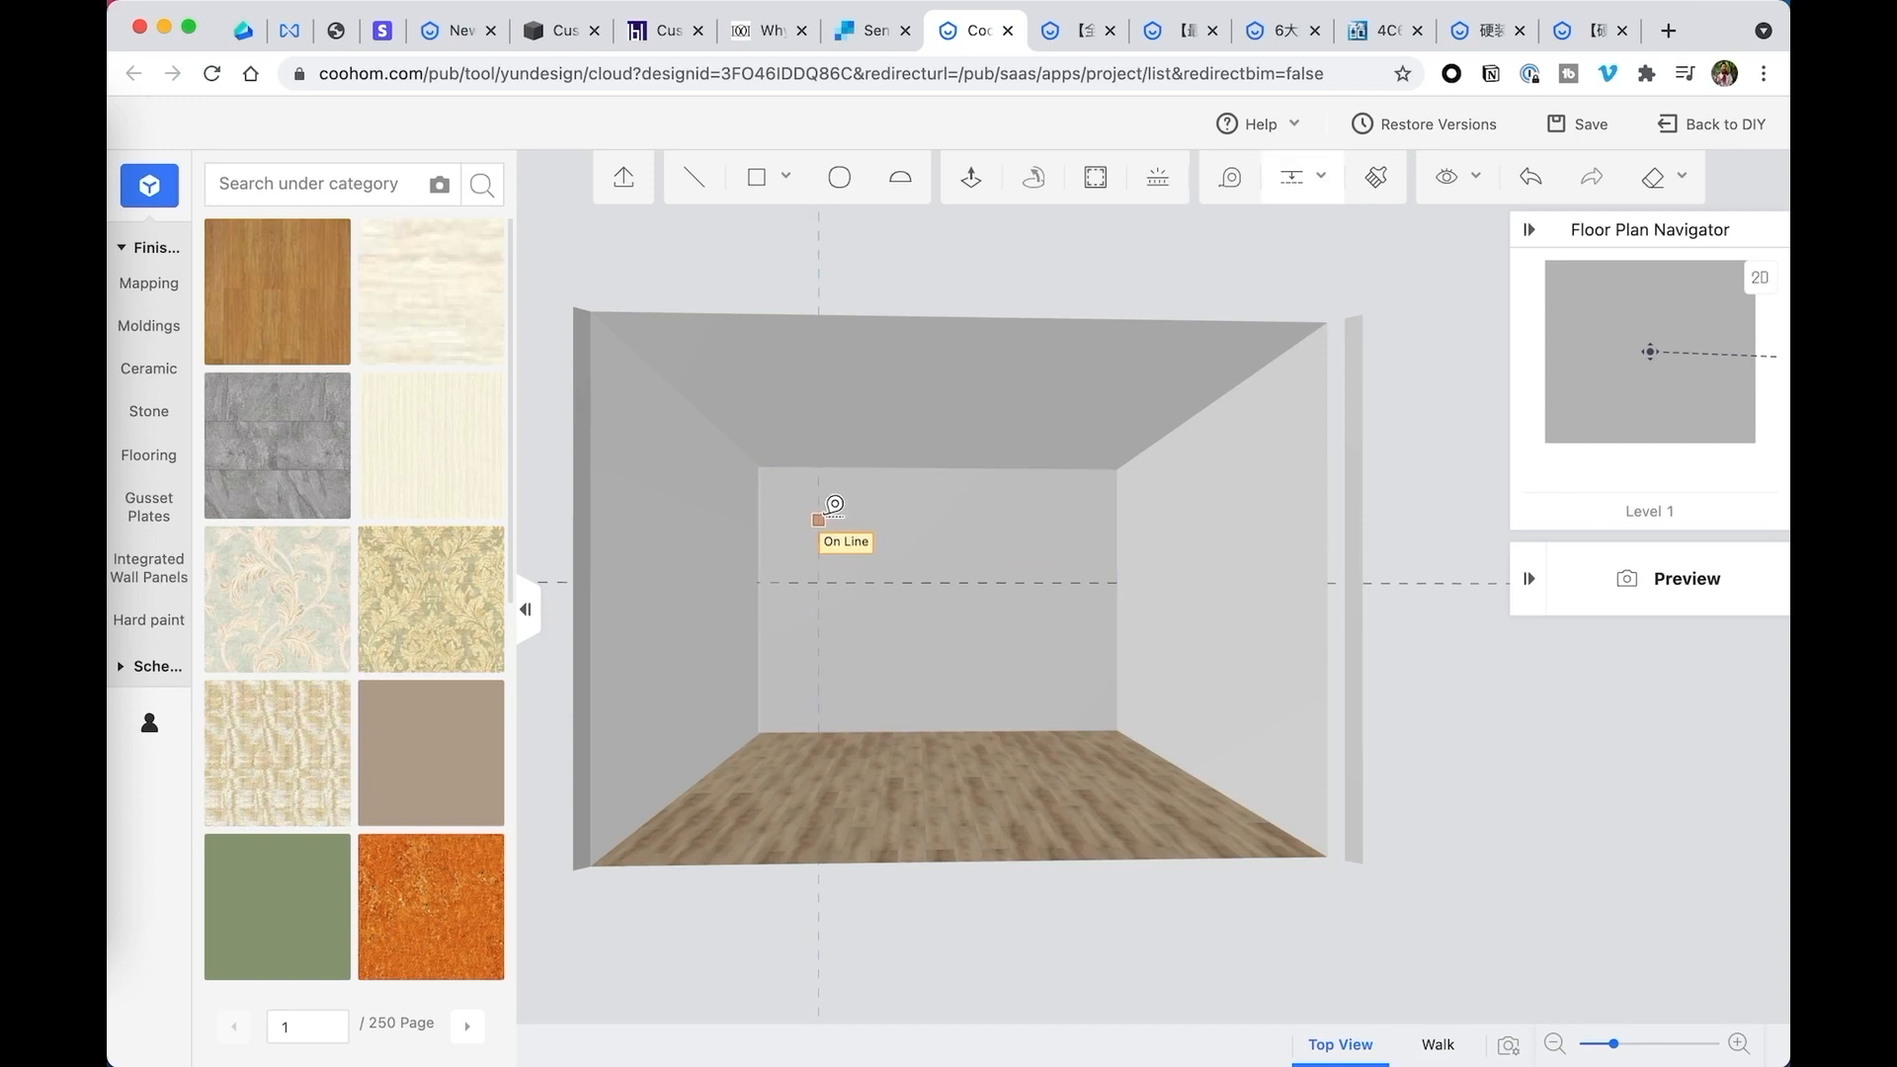
left_click(818, 521)
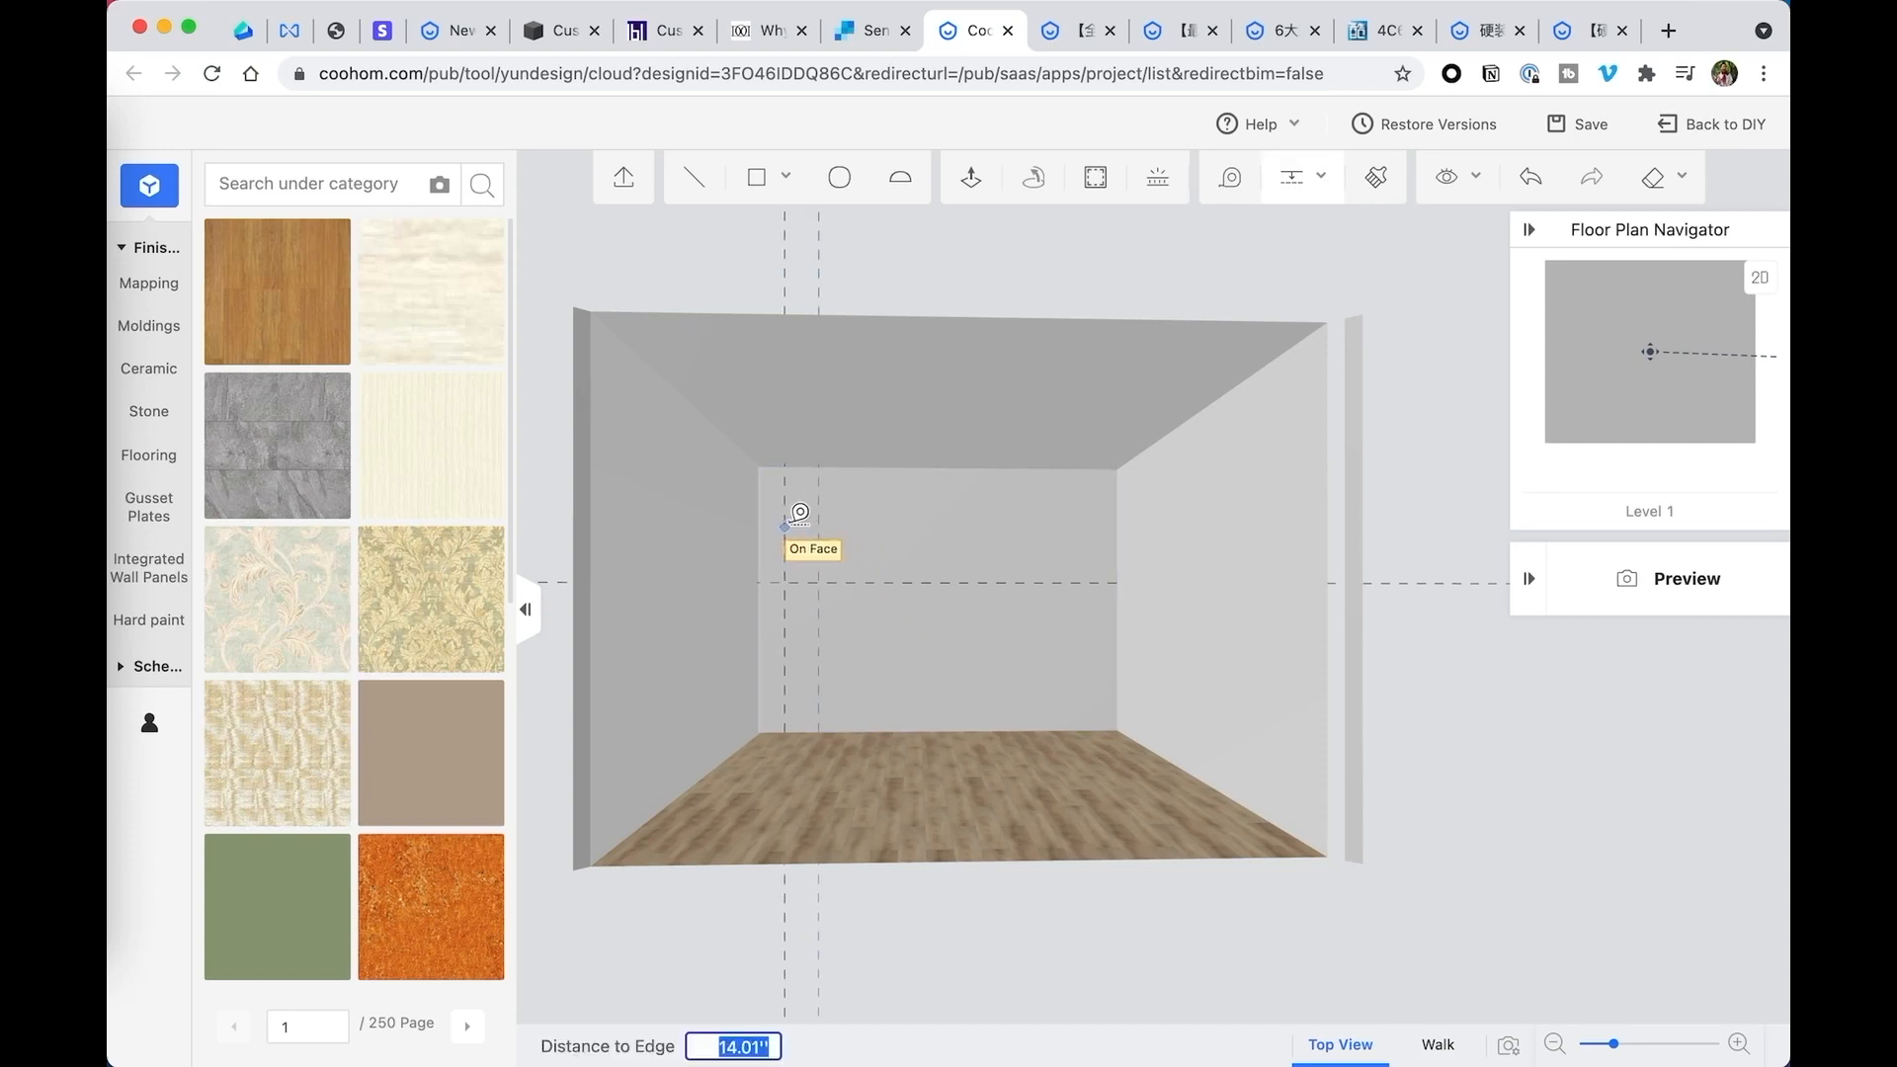
type("6")
key("Return")
- Add a second horizontal guide on the back wall, offset upward from the existing horizontal guide
scroll(796, 559, "up", 2)
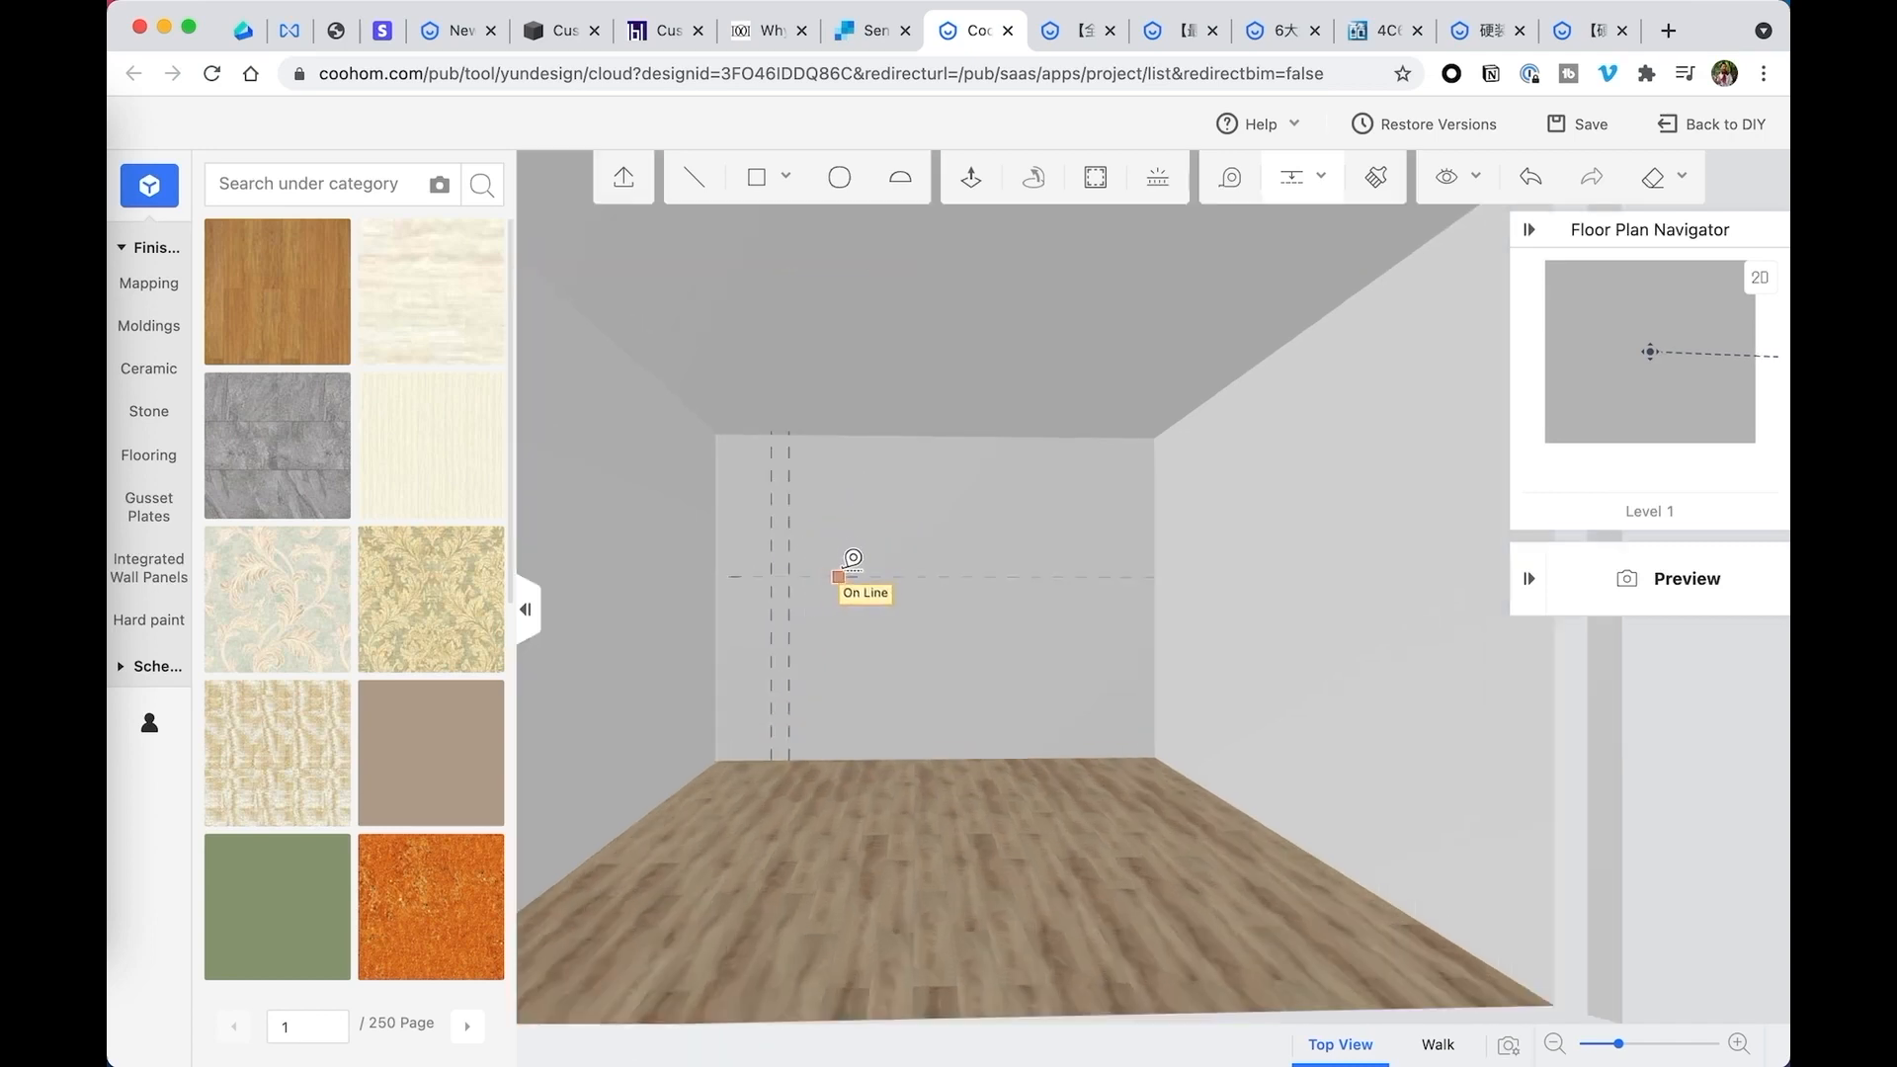
left_click(833, 534)
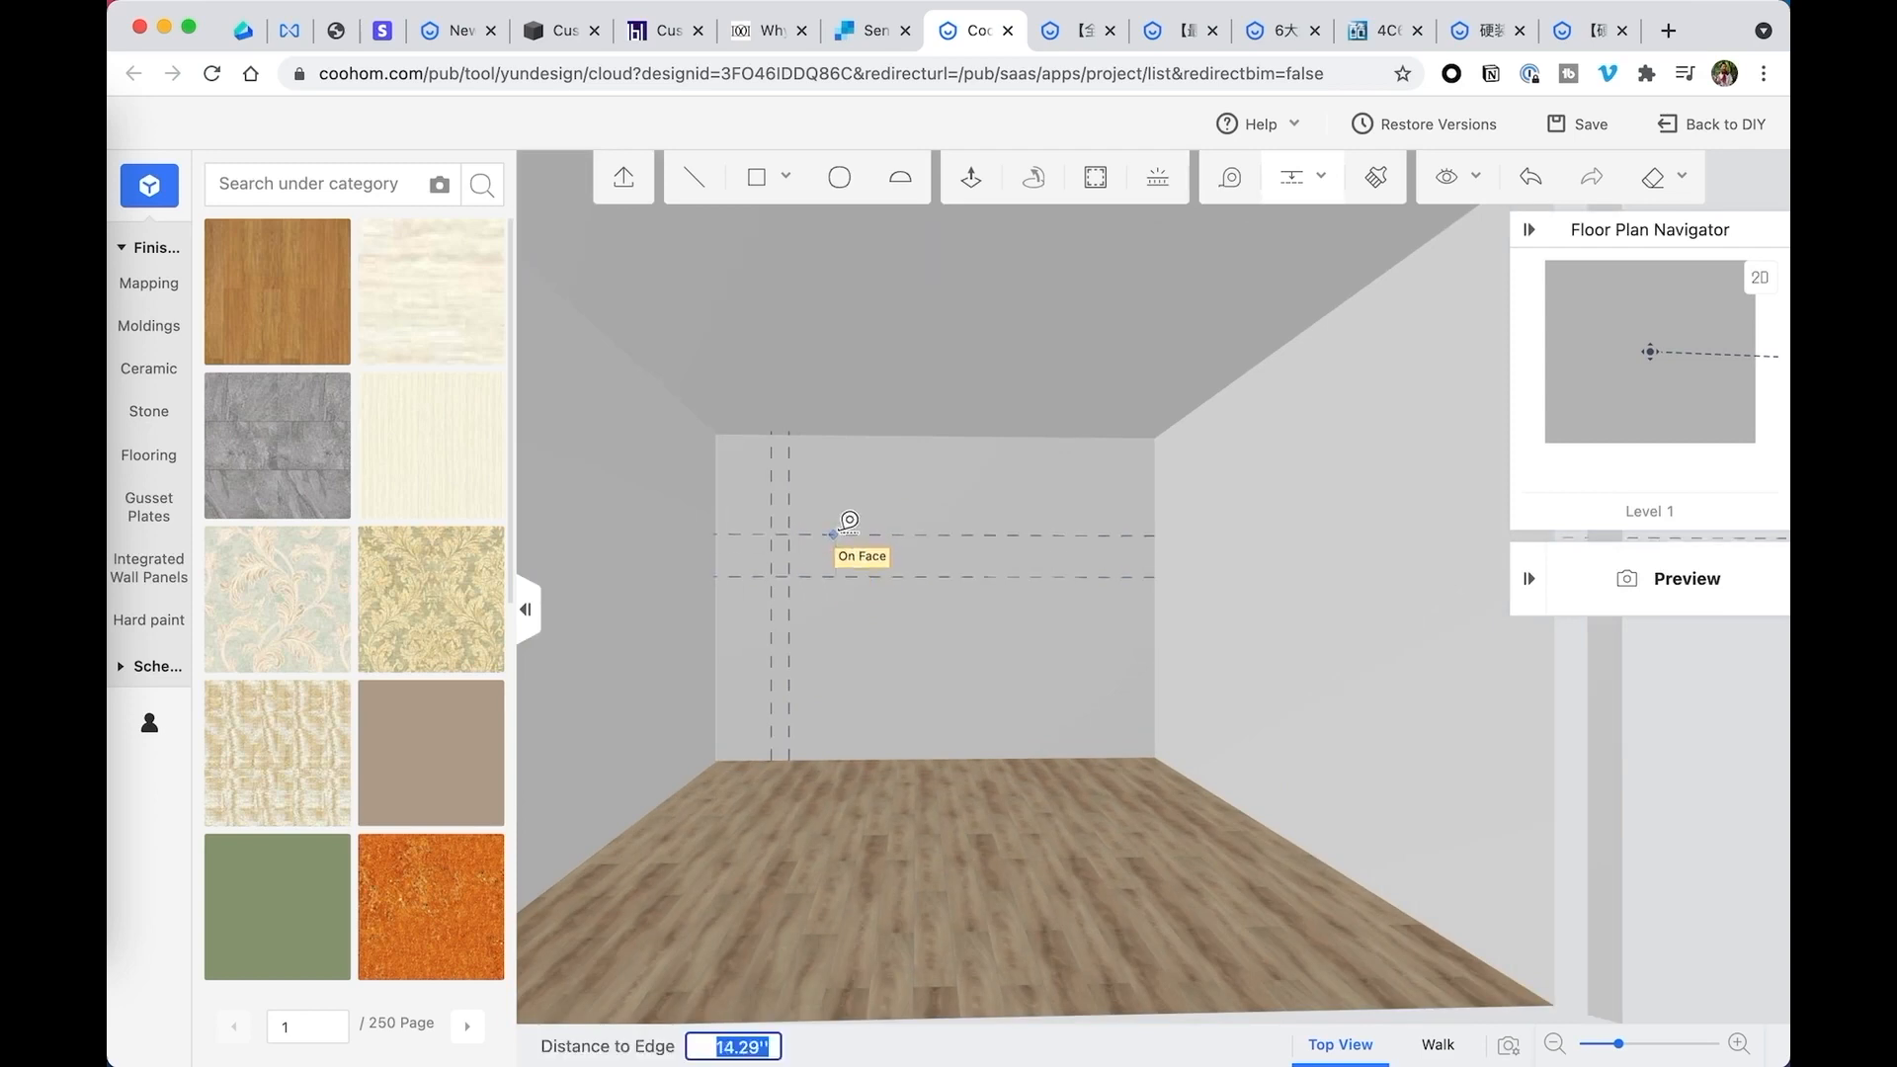
key("Return")
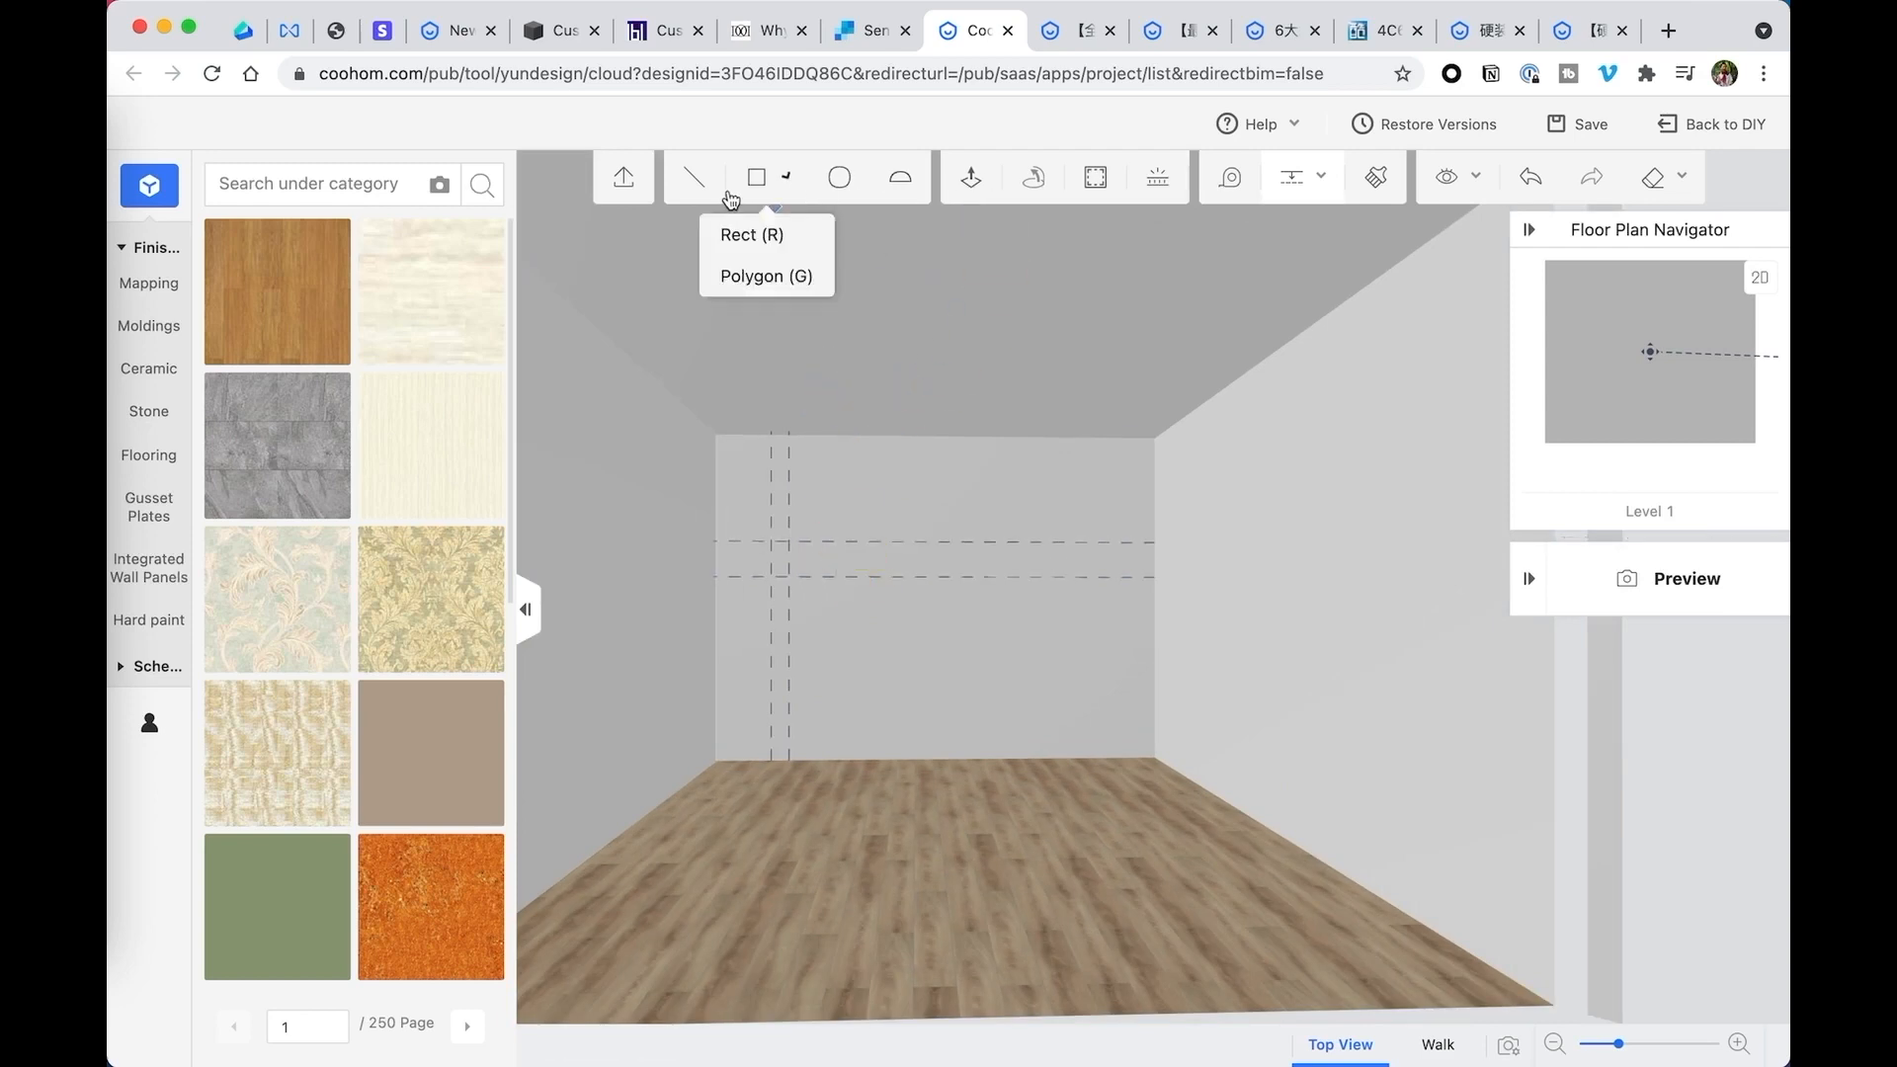
left_click(695, 178)
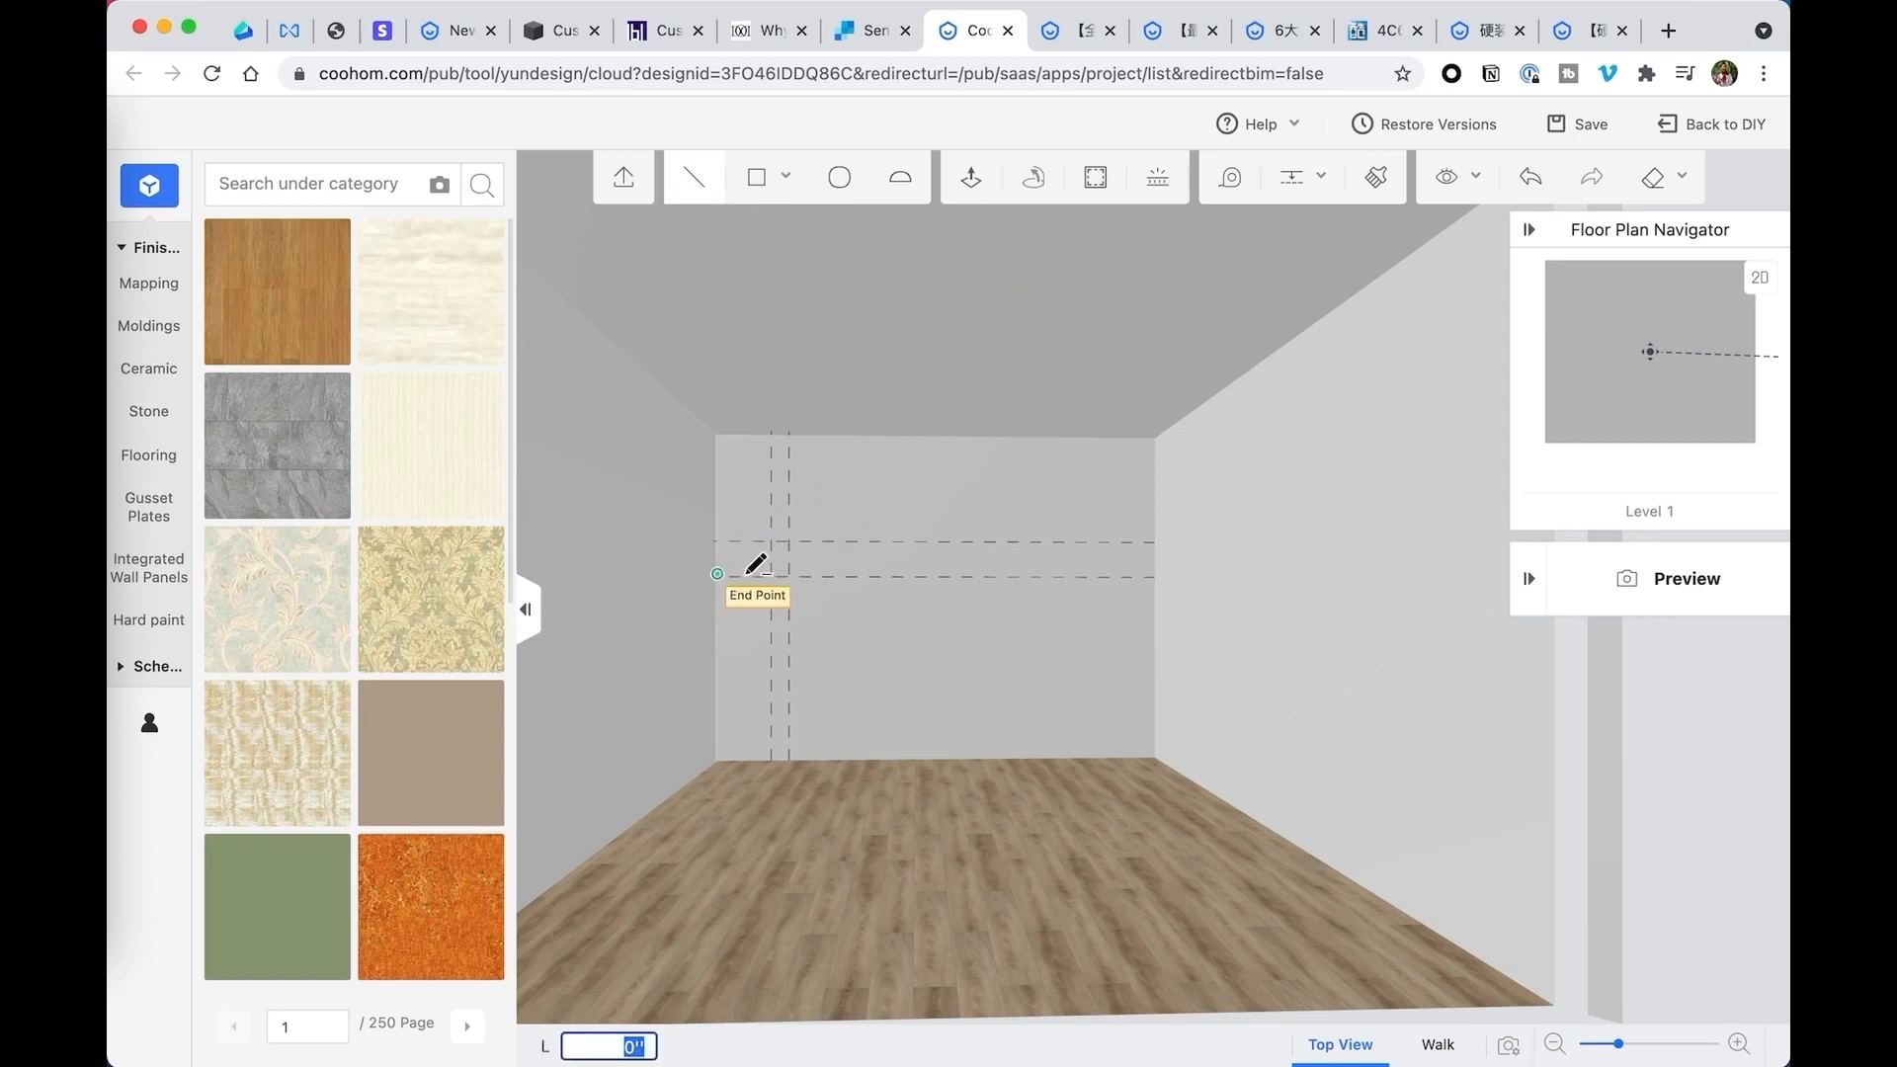
key("Escape")
left_click(707, 188)
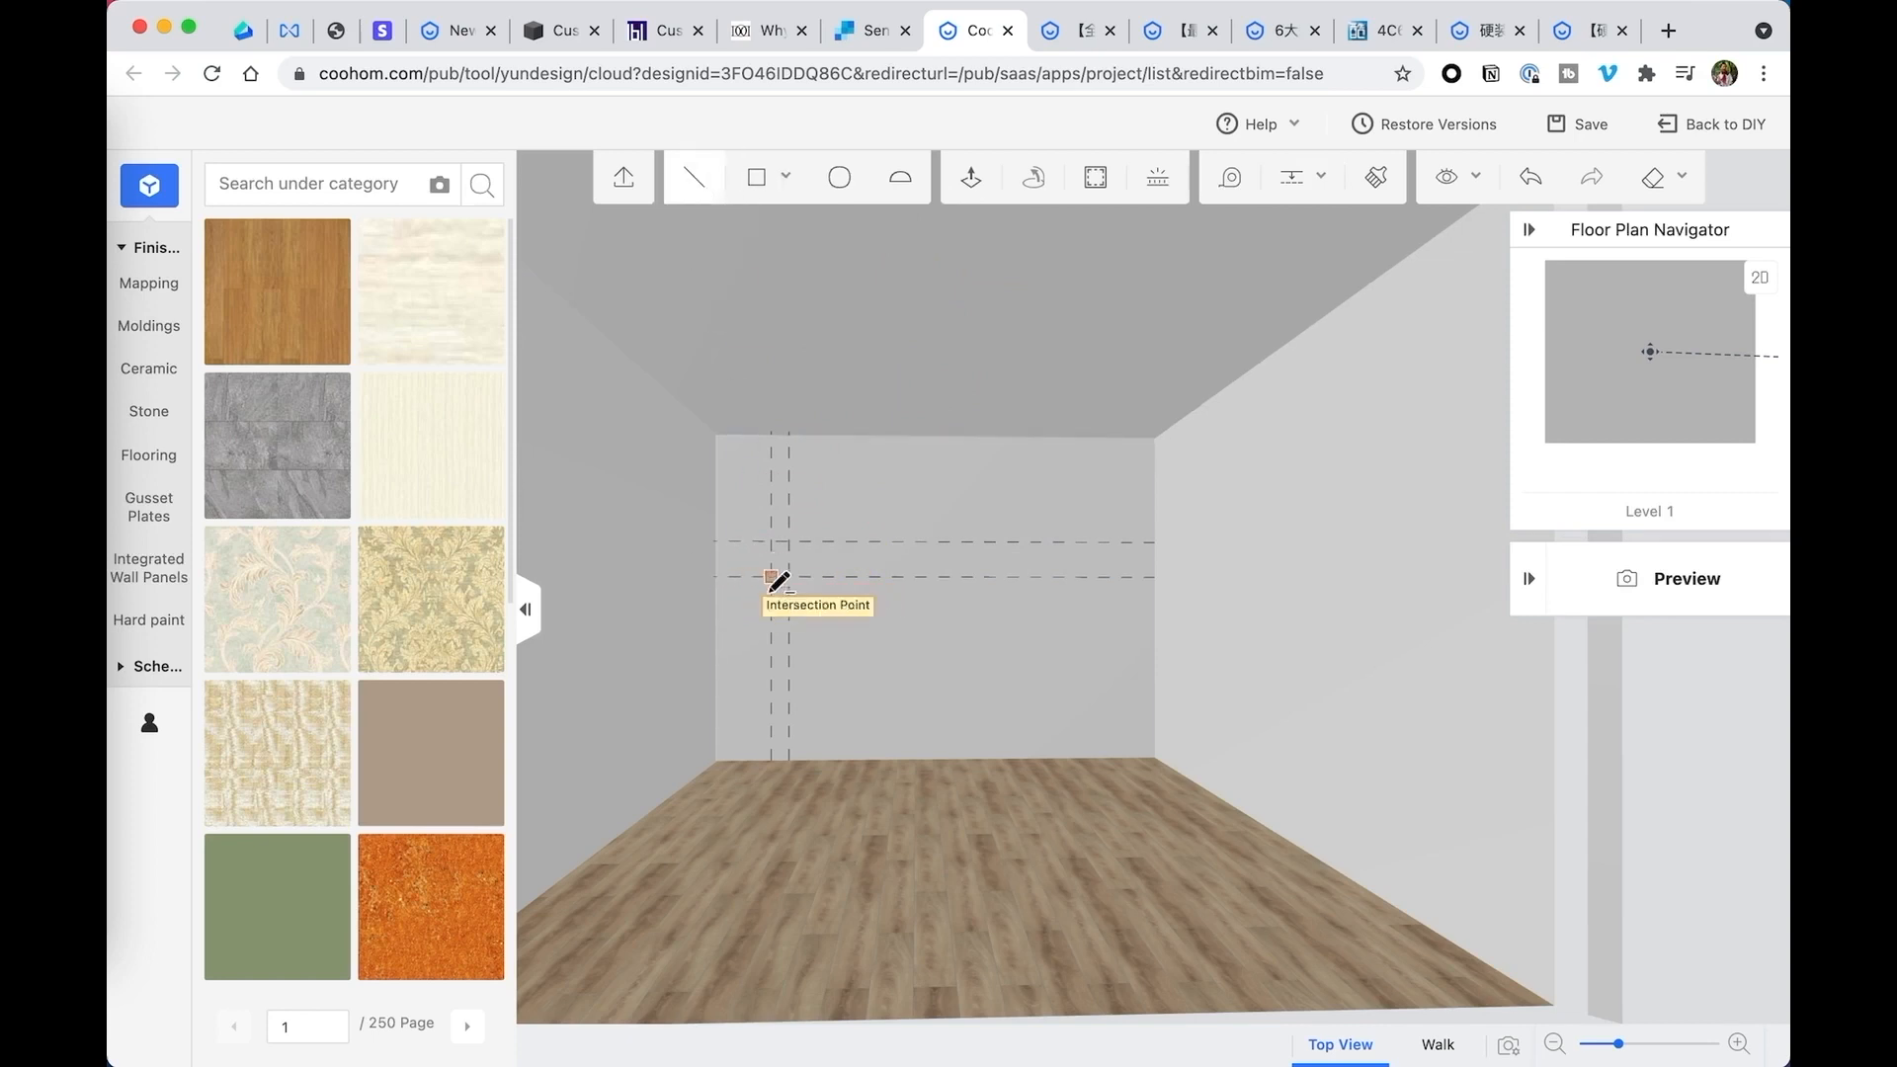
left_click(719, 574)
key("Escape")
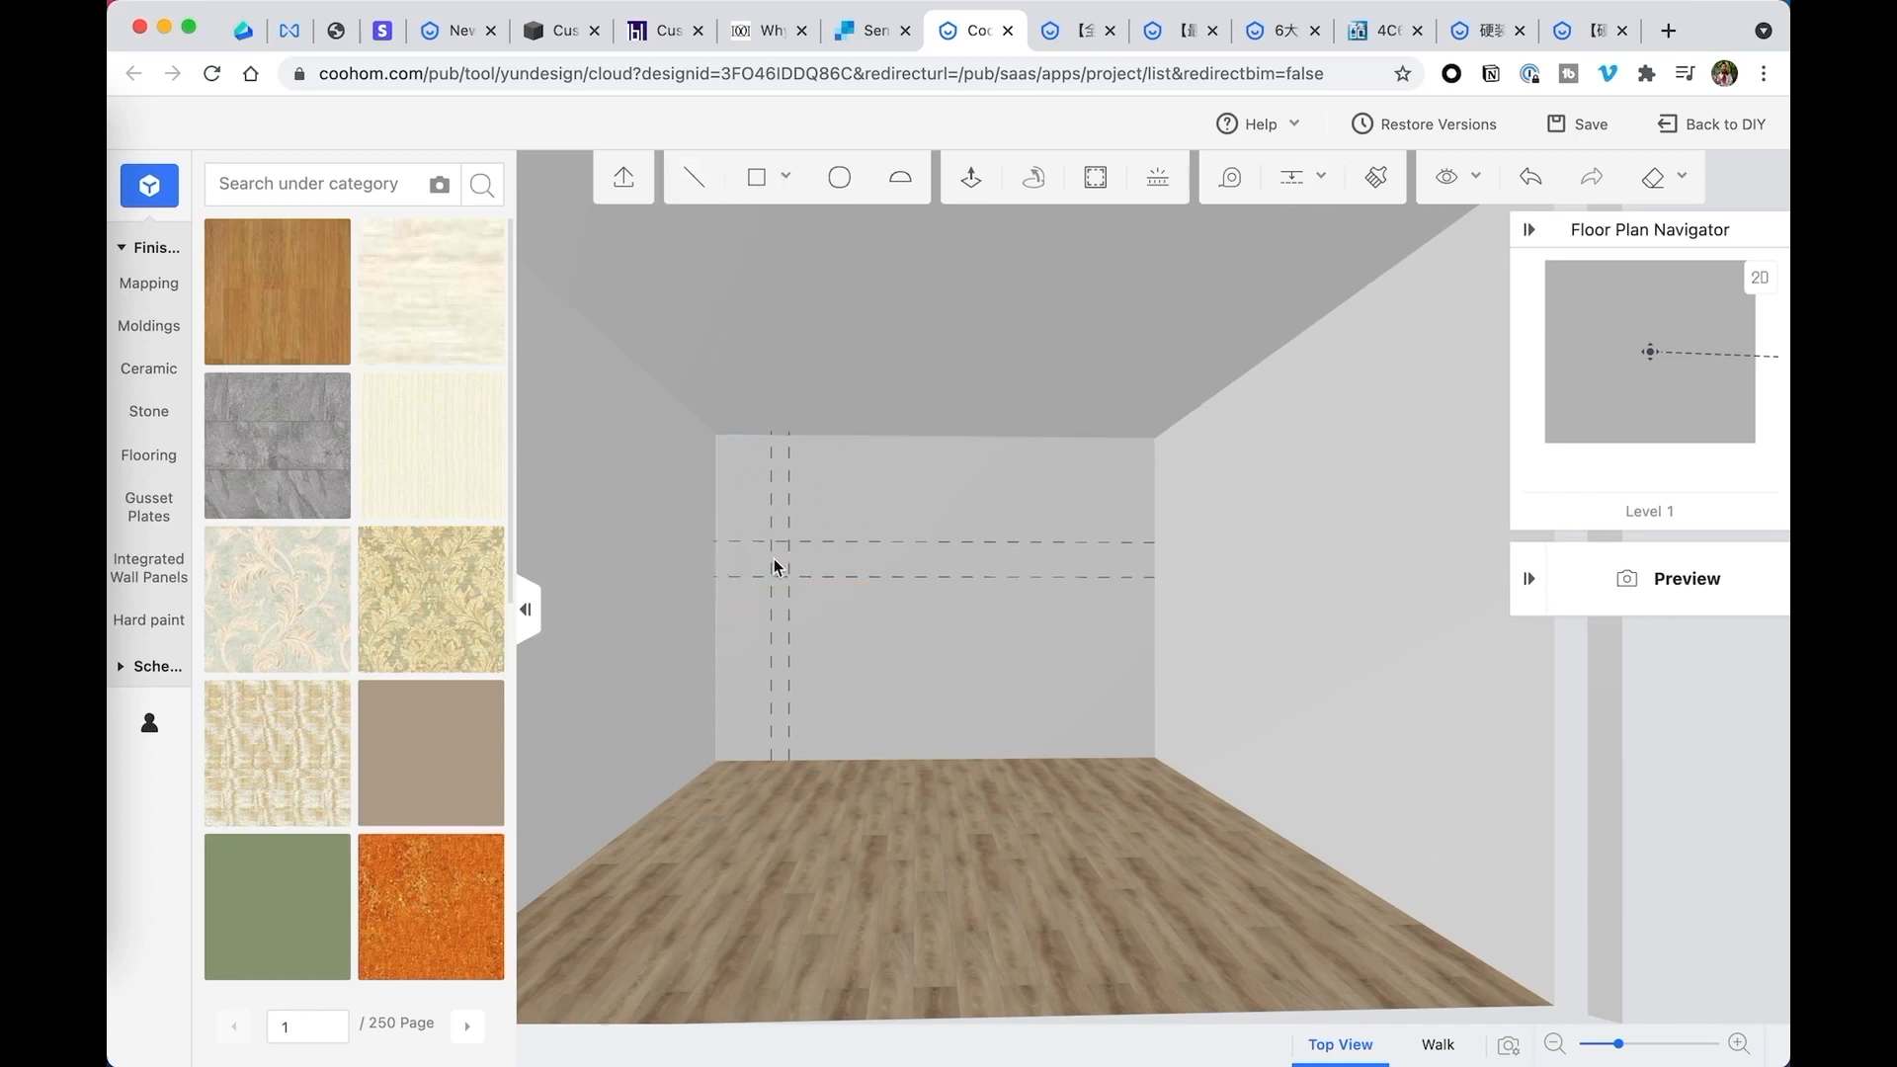
left_click(692, 187)
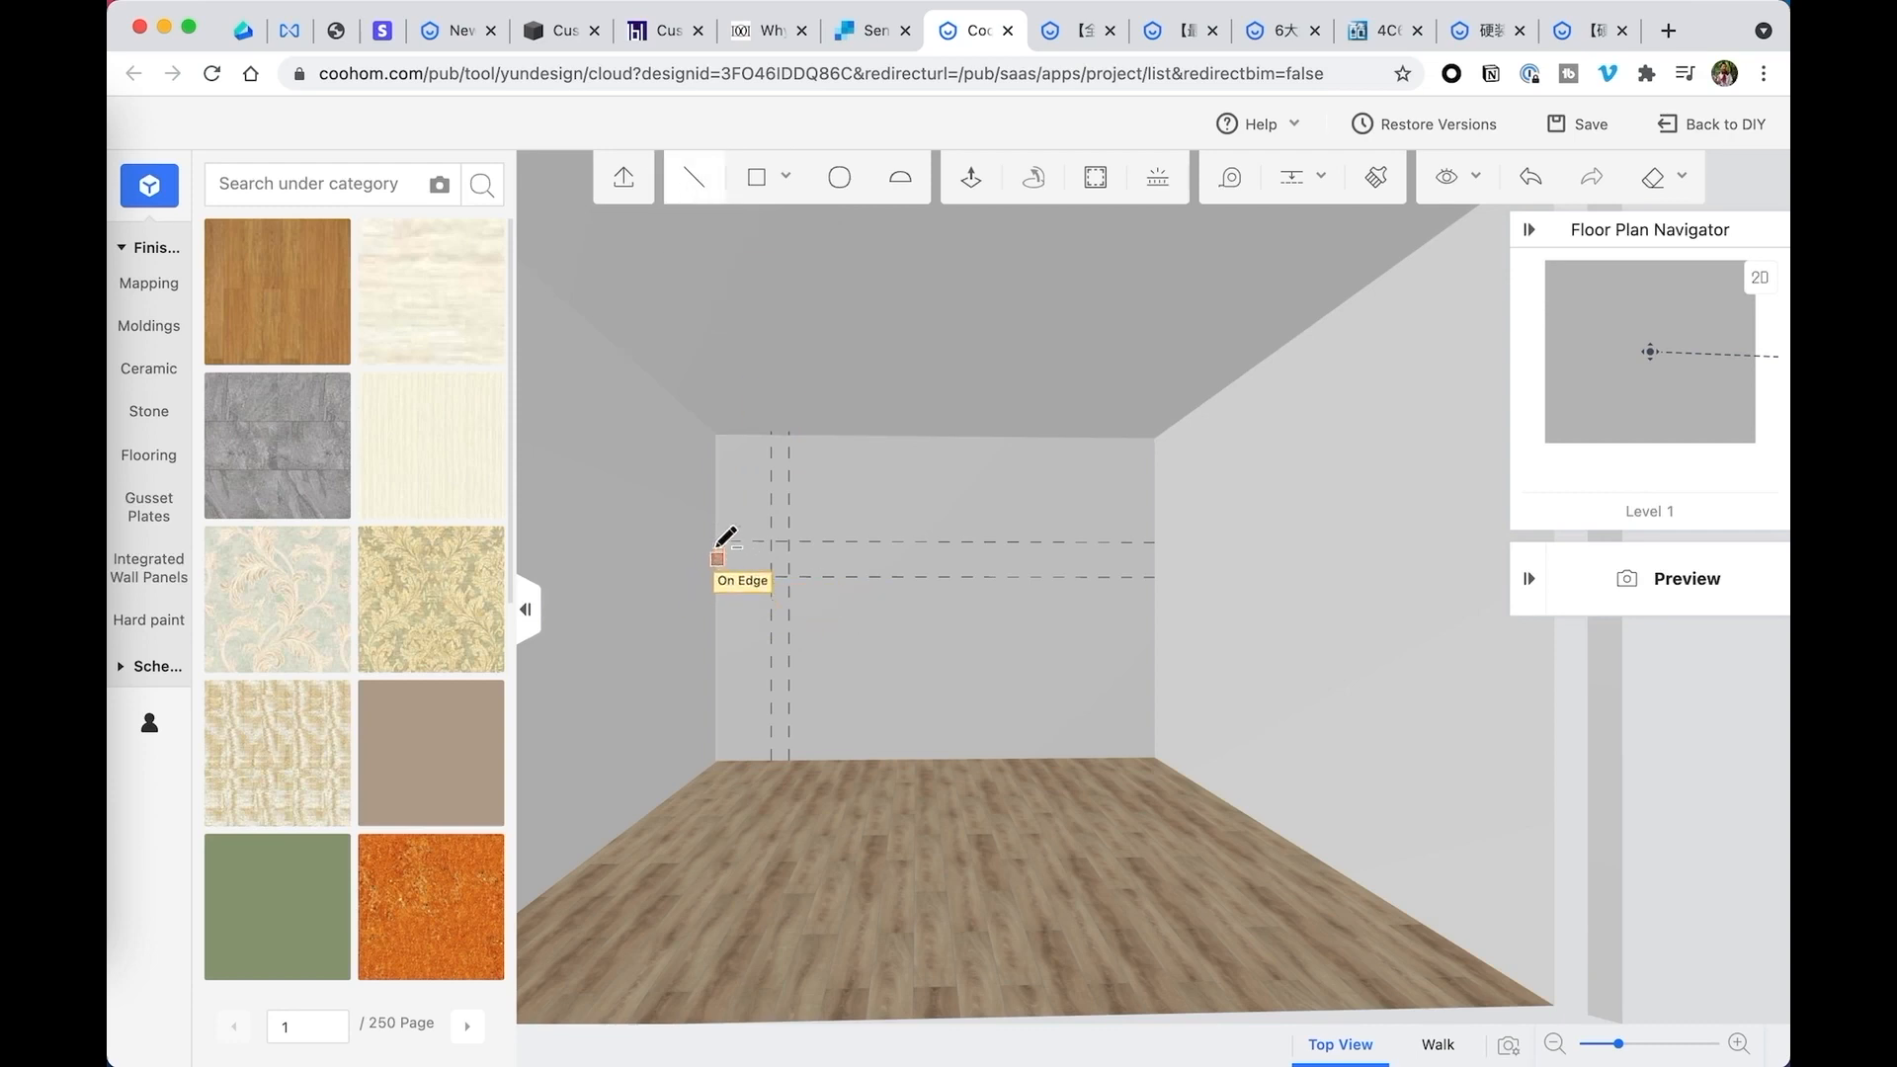
key("Escape")
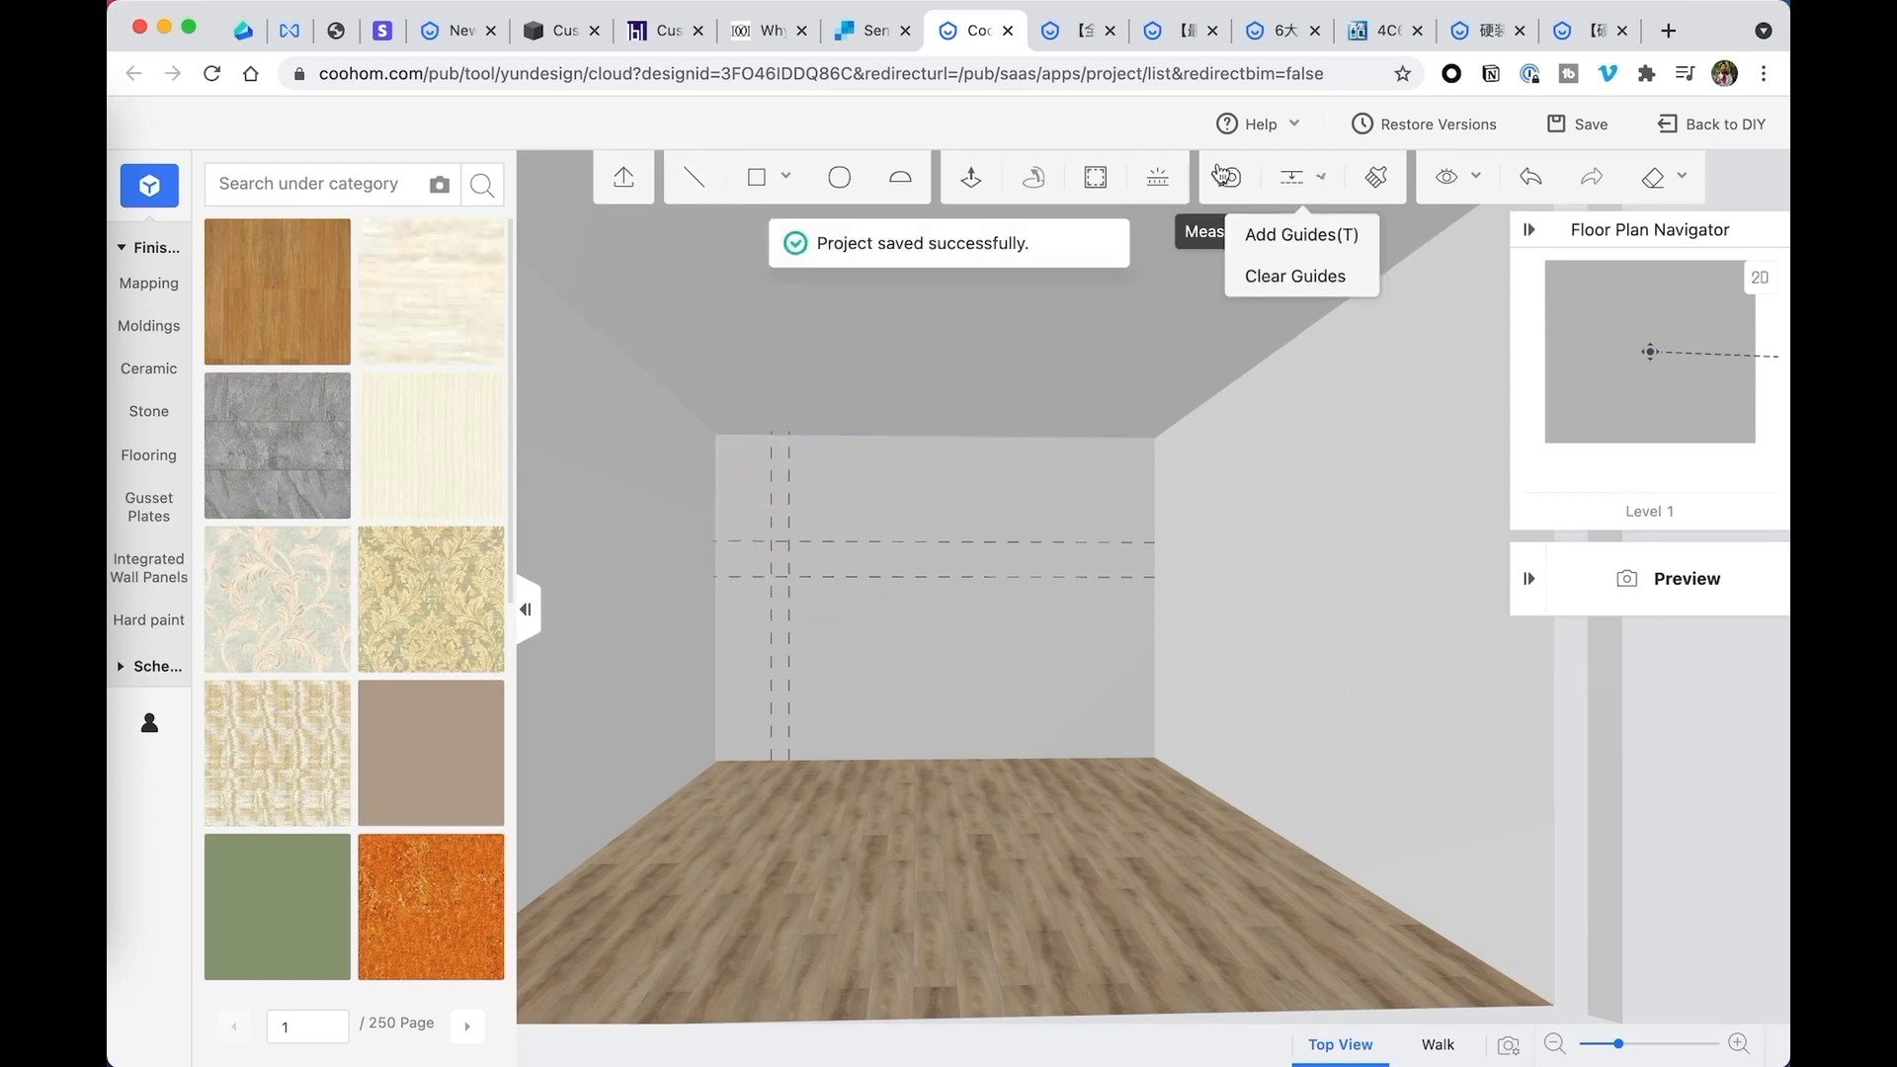
- Add a vertical guide along the back wall's left edge, from the ceiling corner down to the floor corner
mouse_move(1291, 178)
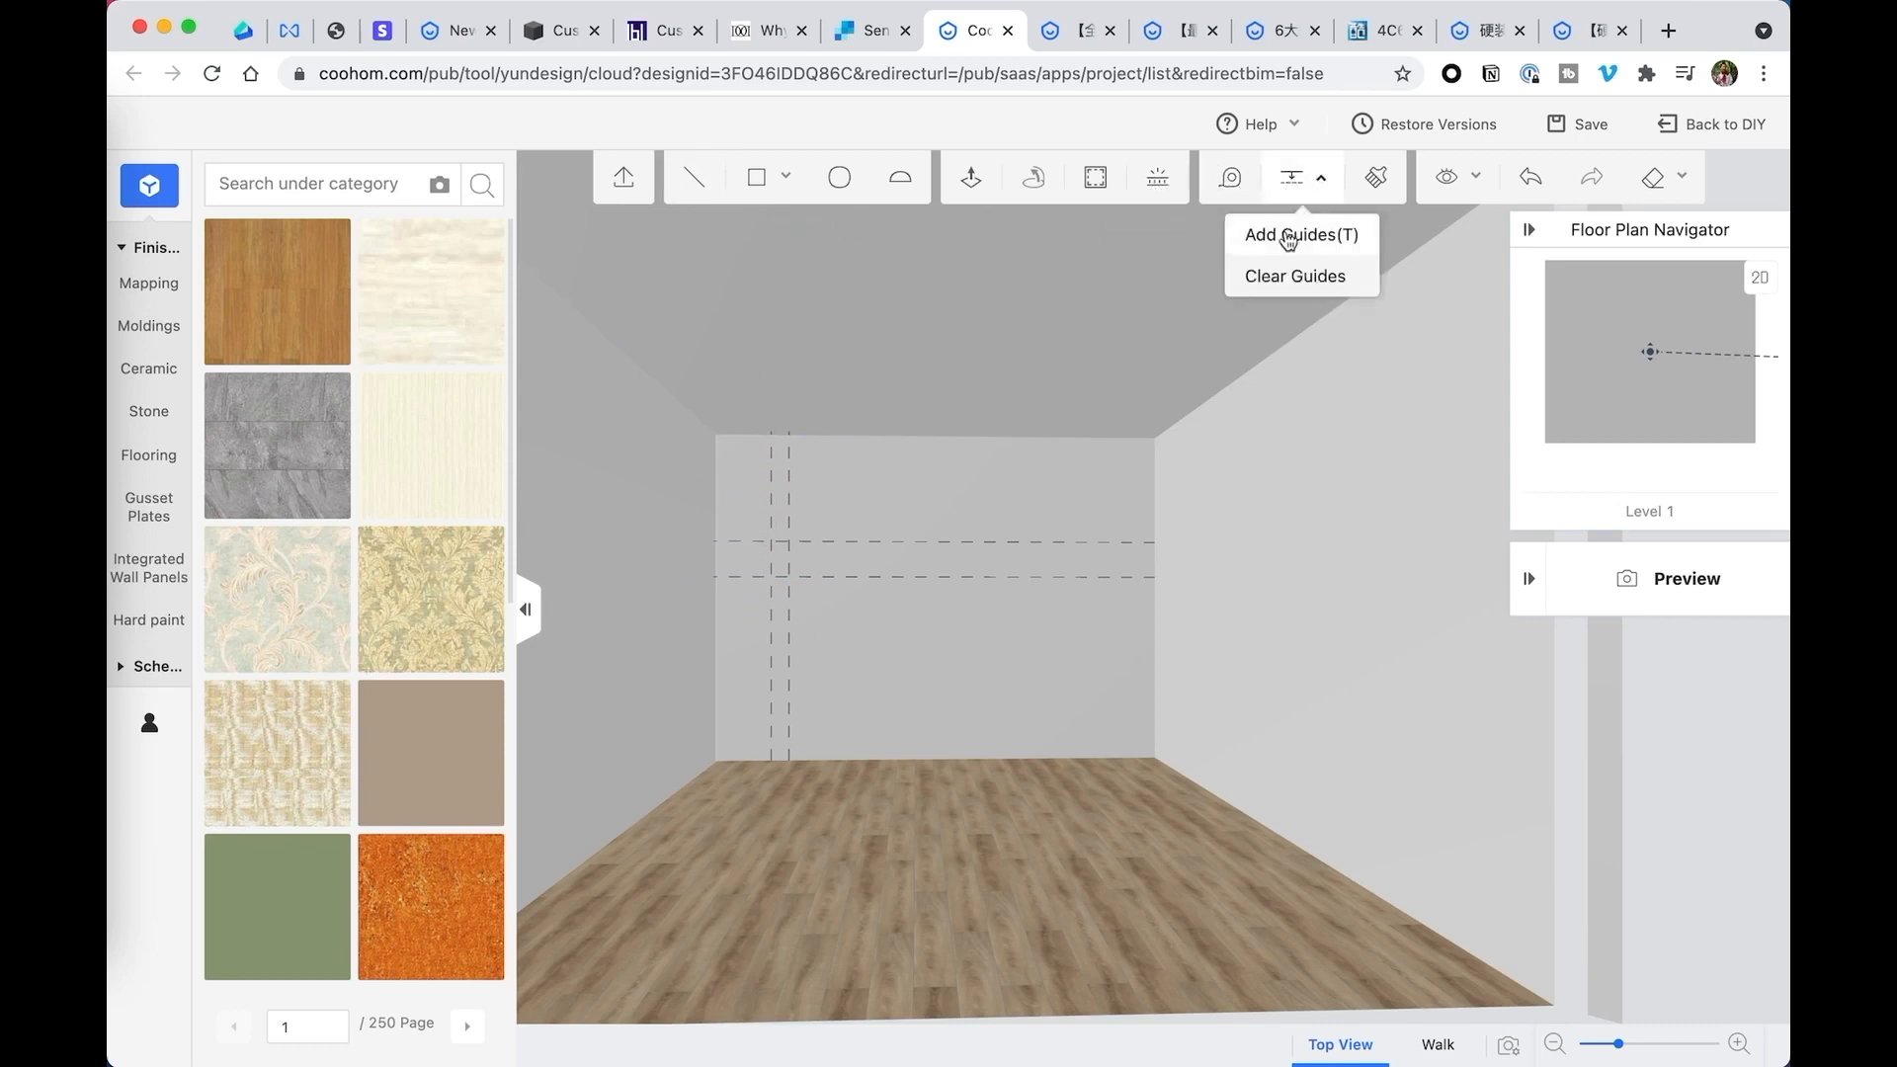
left_click(1284, 224)
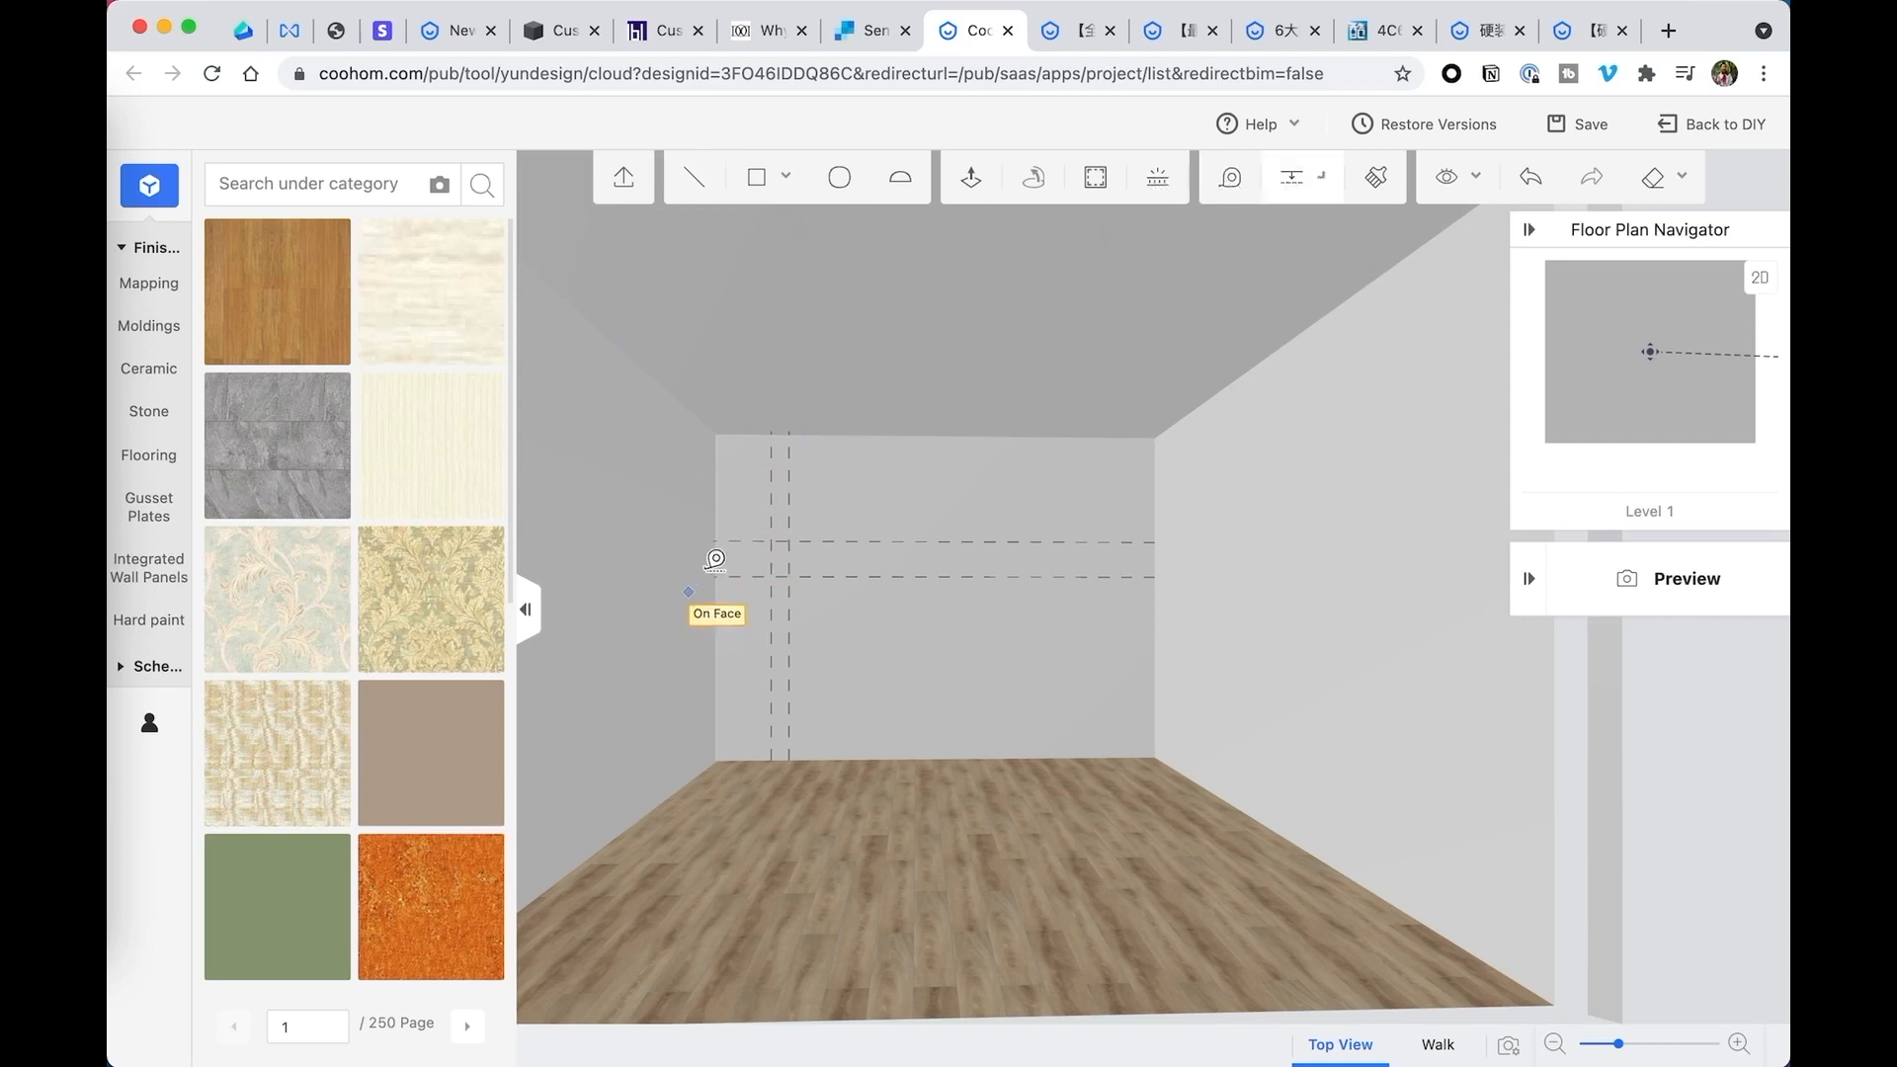
left_click(717, 434)
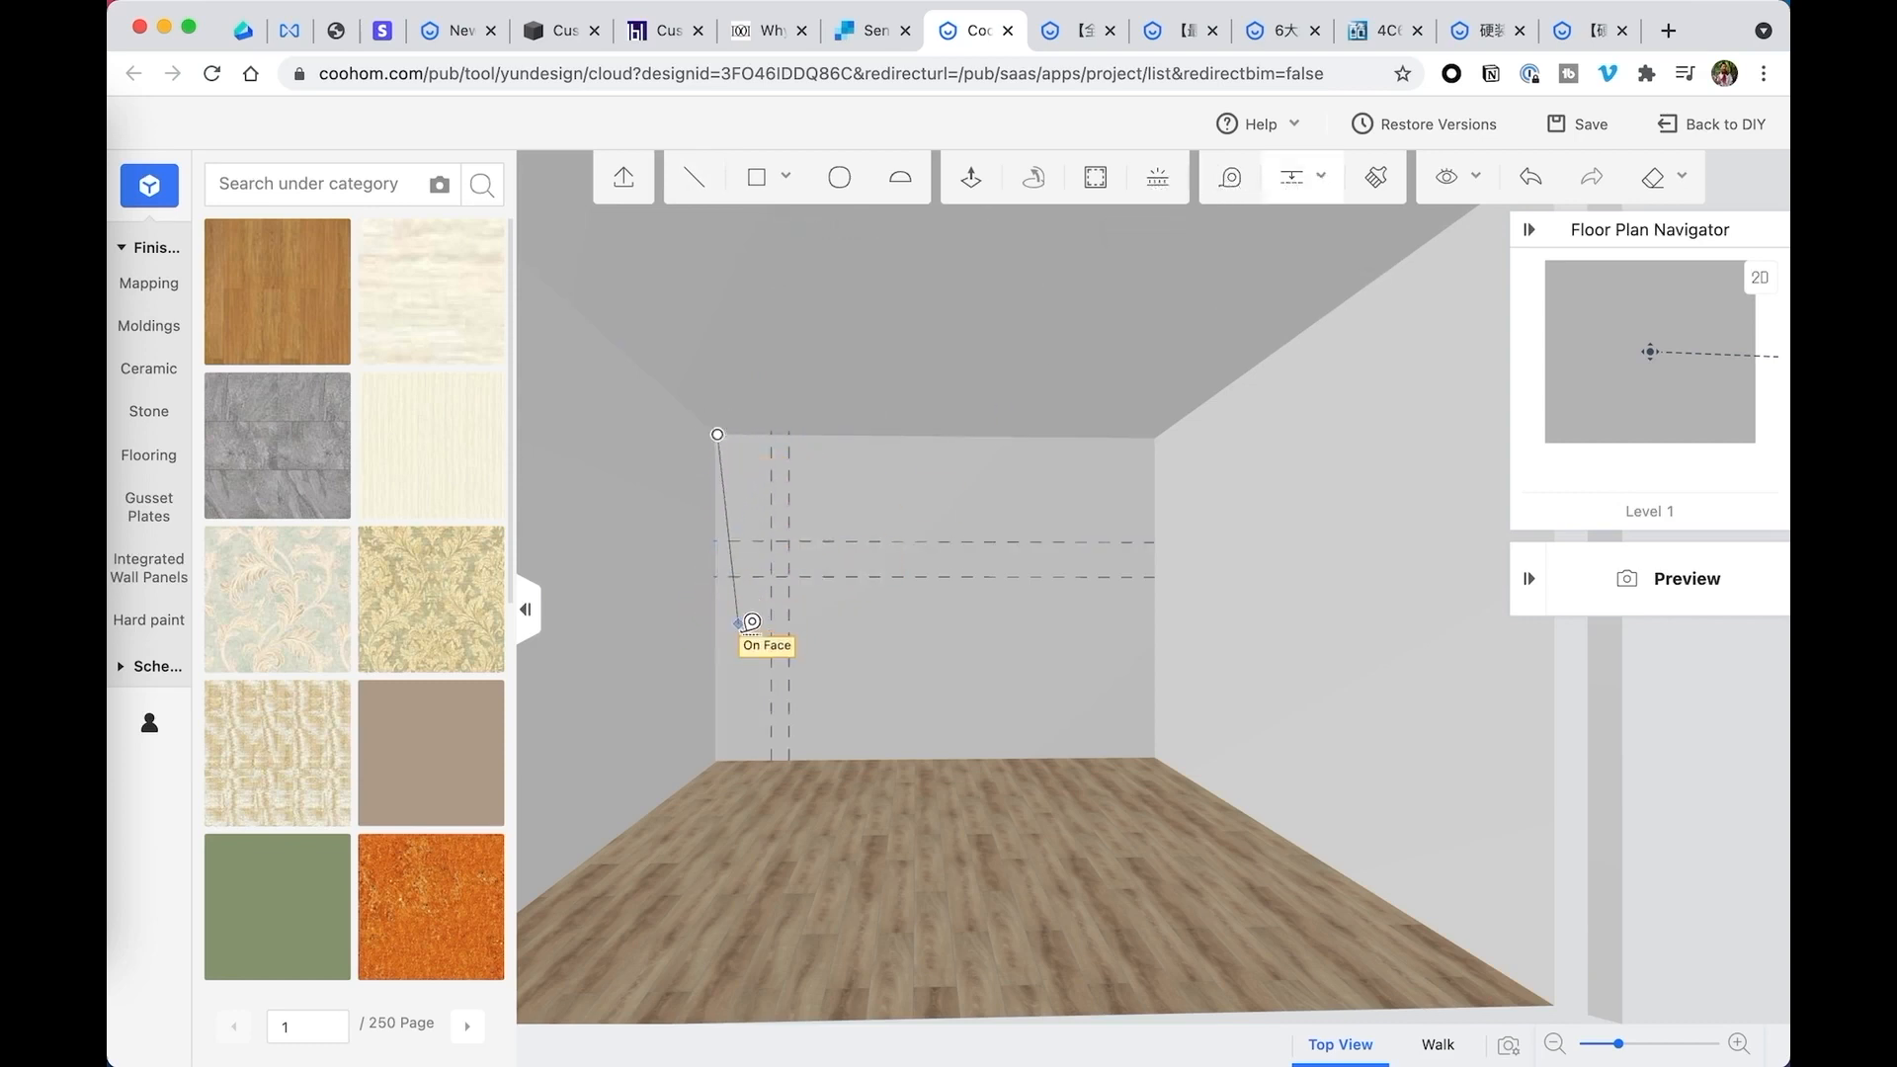
left_click(717, 759)
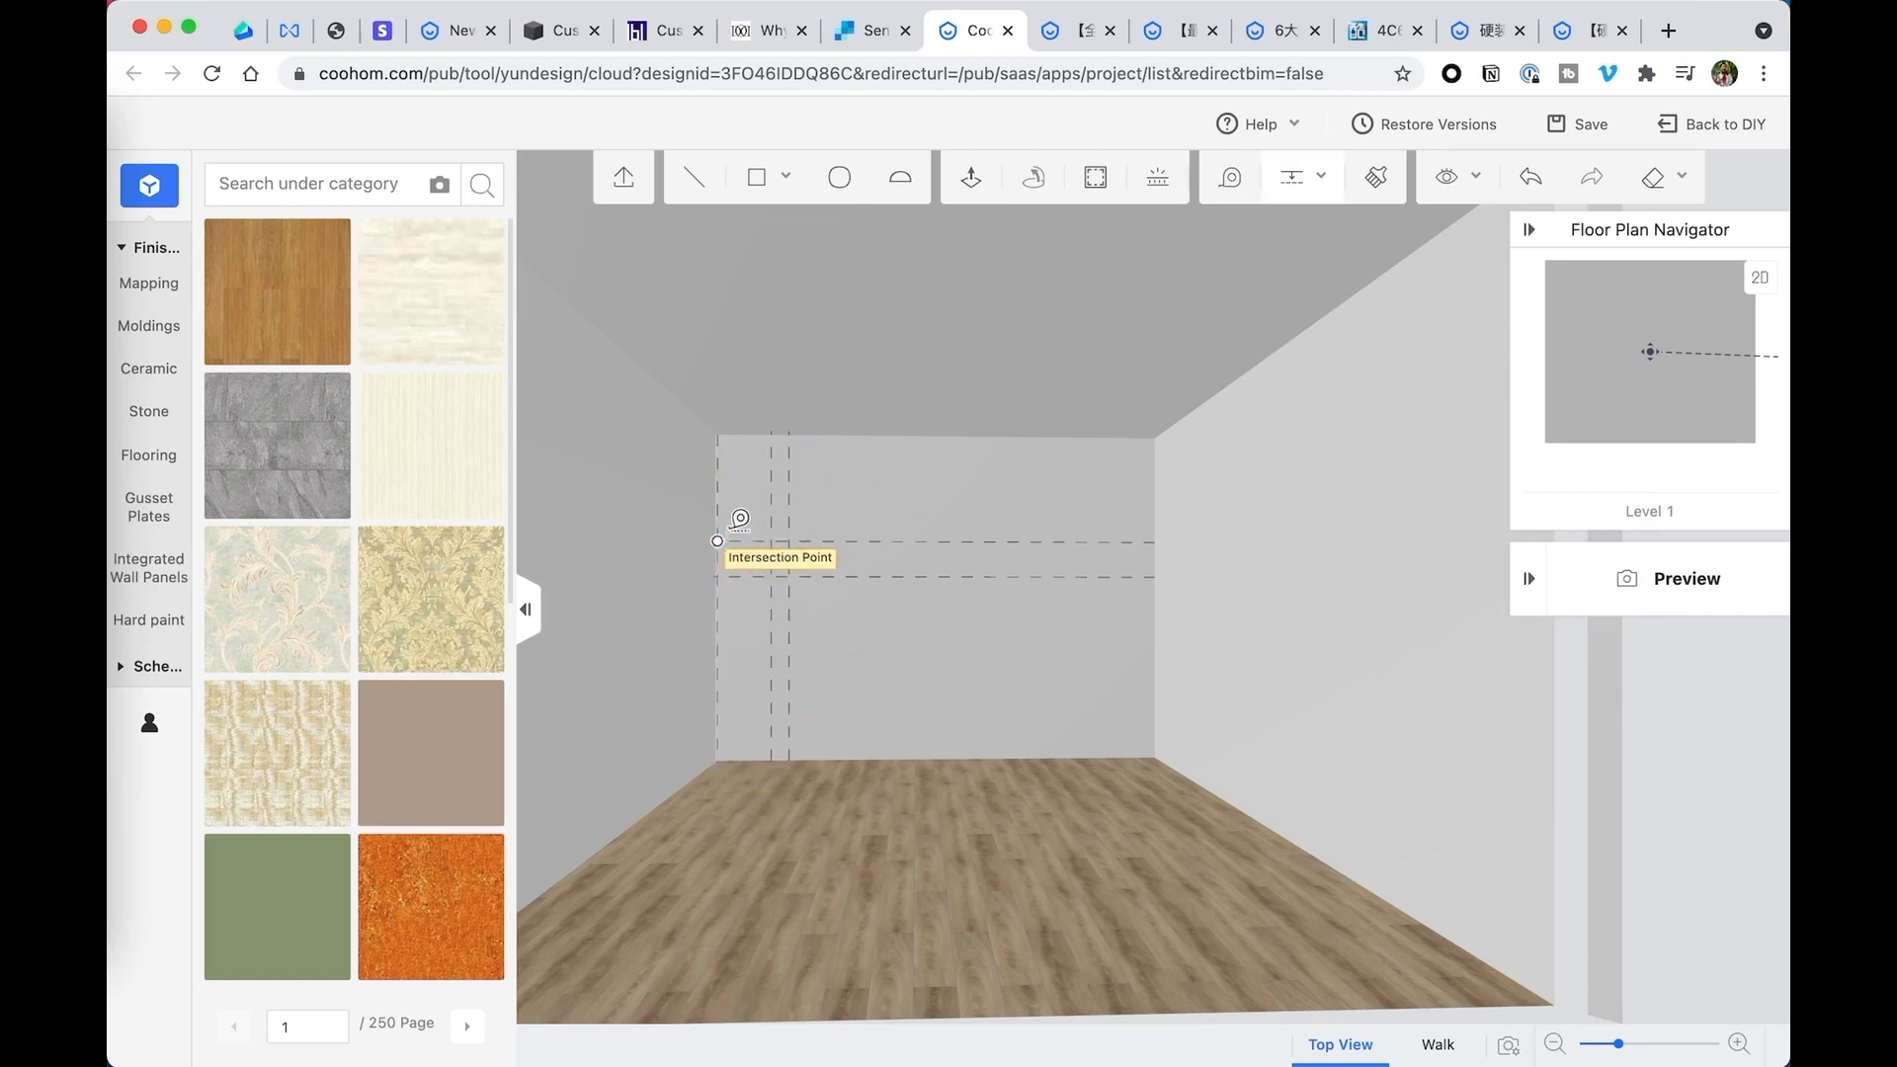
- Draw a closed line profile in the back wall's upper left corner through the guide intersections, slanting outward to a 24-inch edge along the ceiling
mouse_move(753, 178)
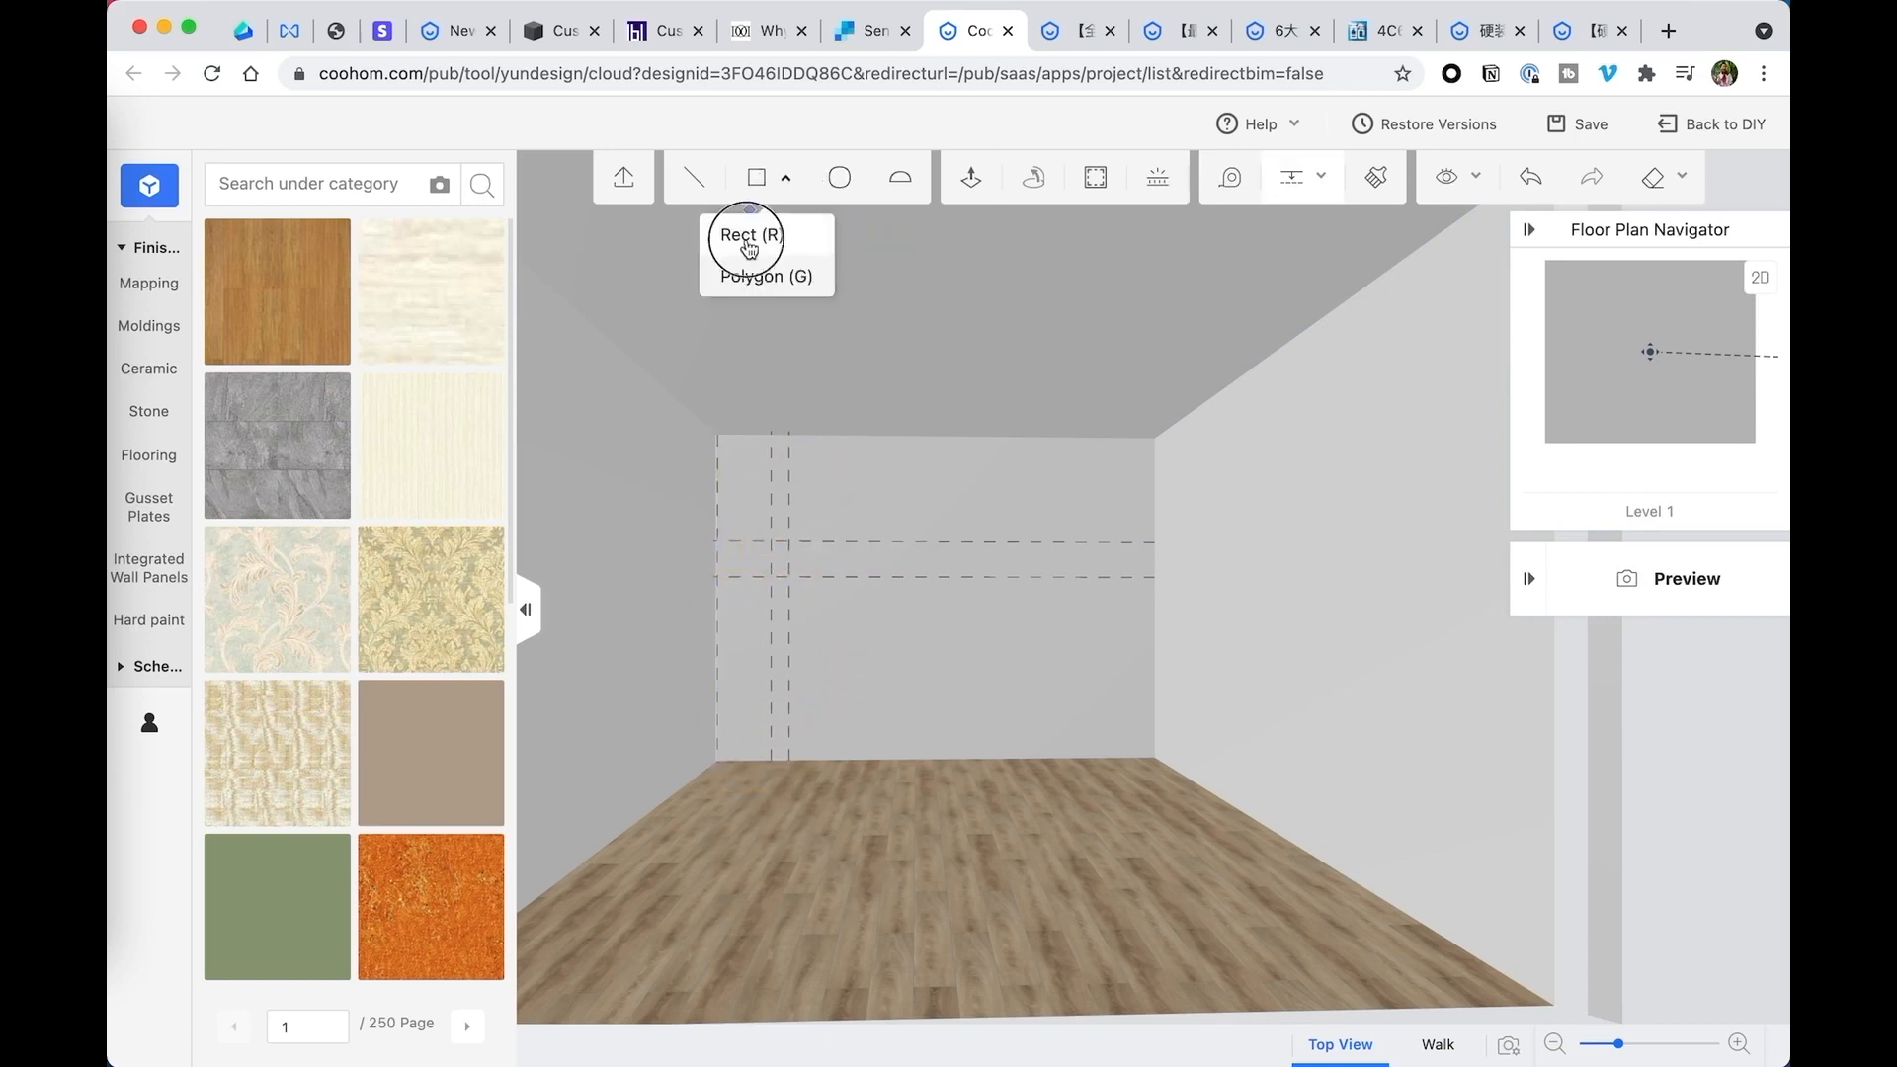
left_click(743, 229)
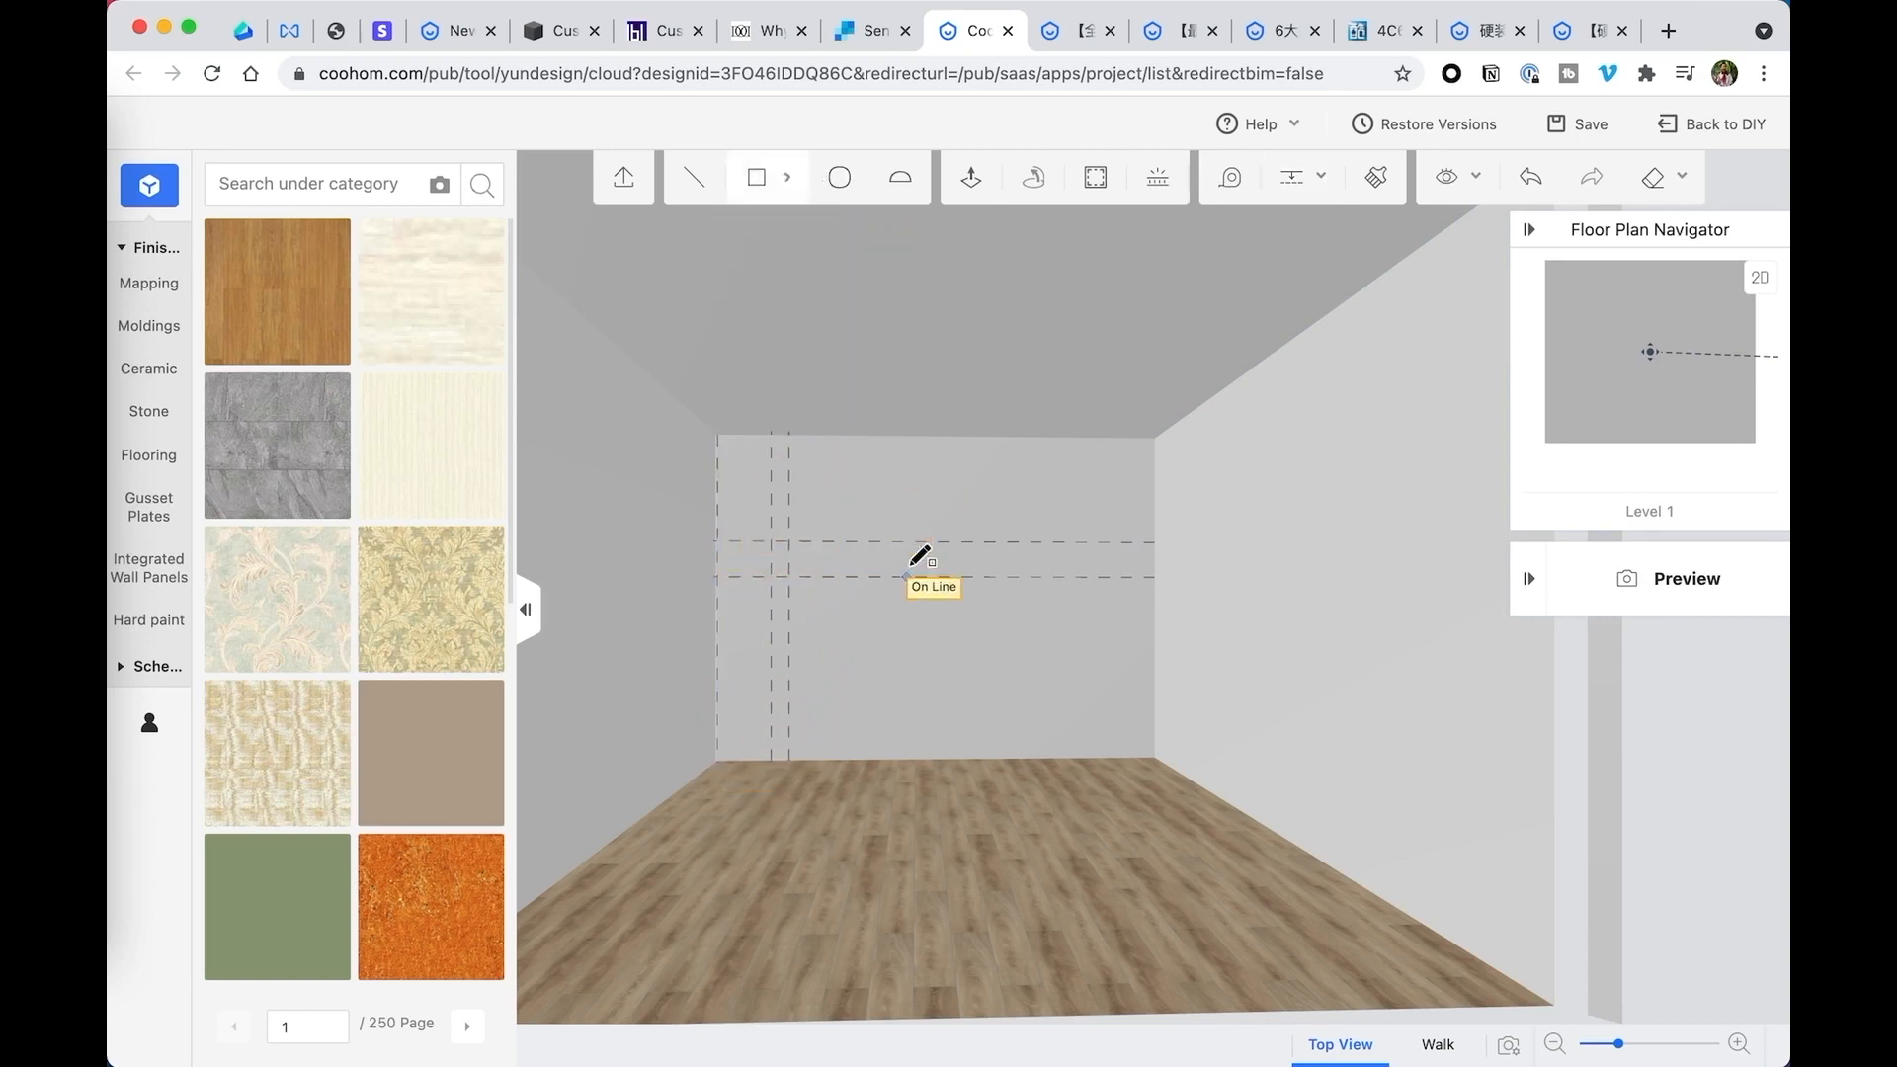
left_click(694, 181)
left_click(717, 576)
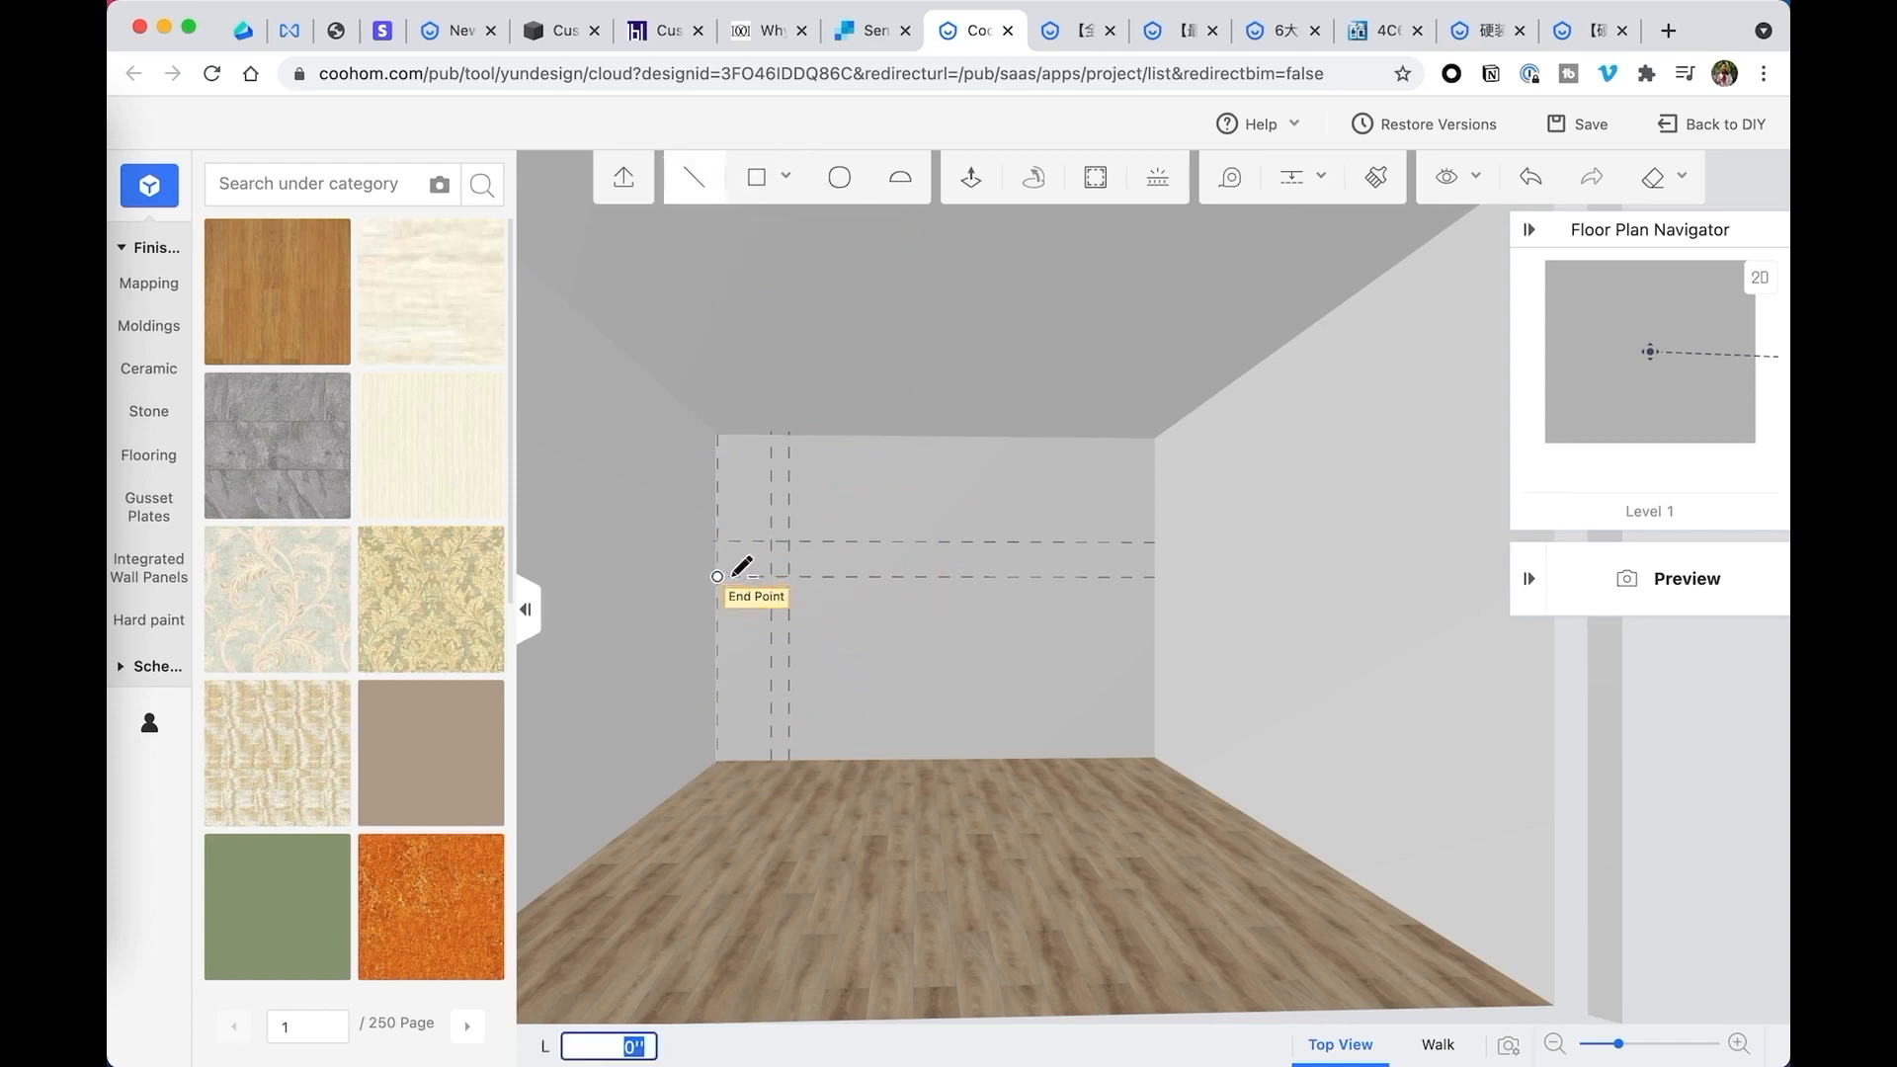
left_click(771, 576)
left_click(772, 542)
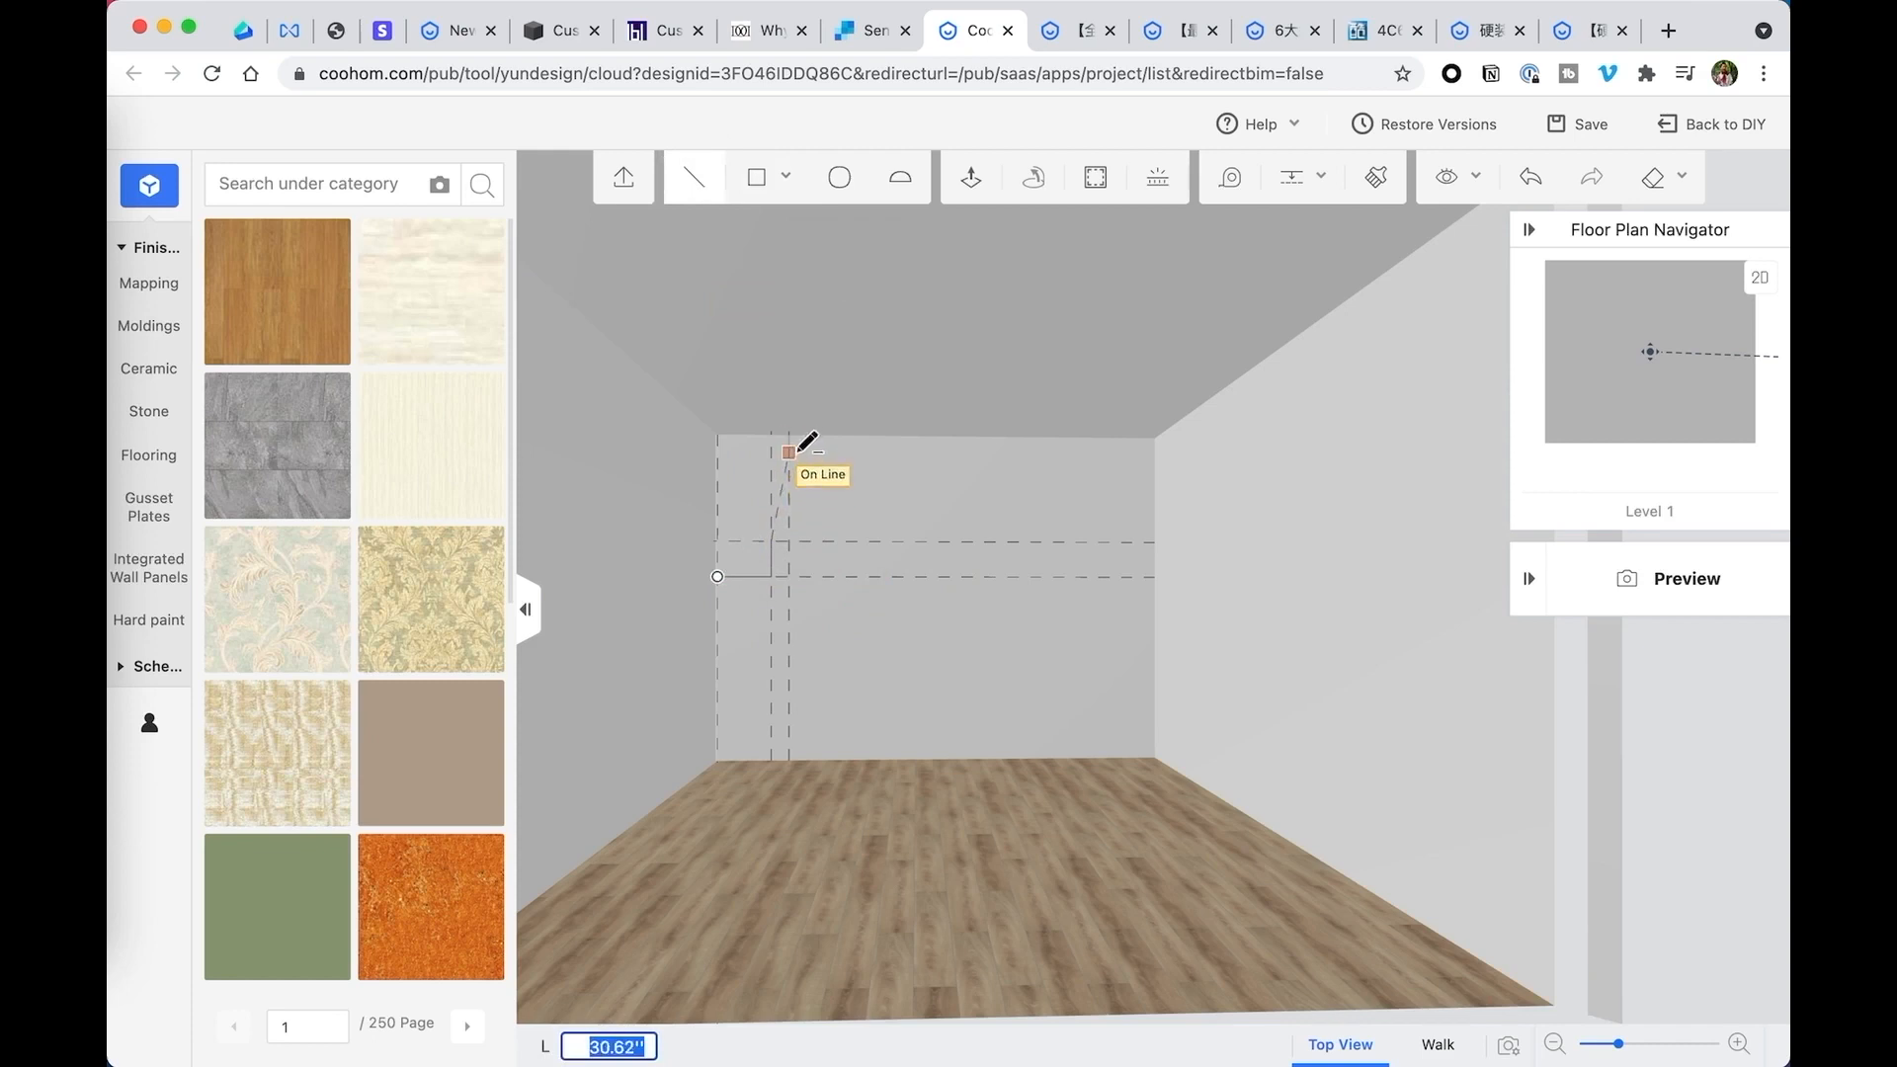
type("6")
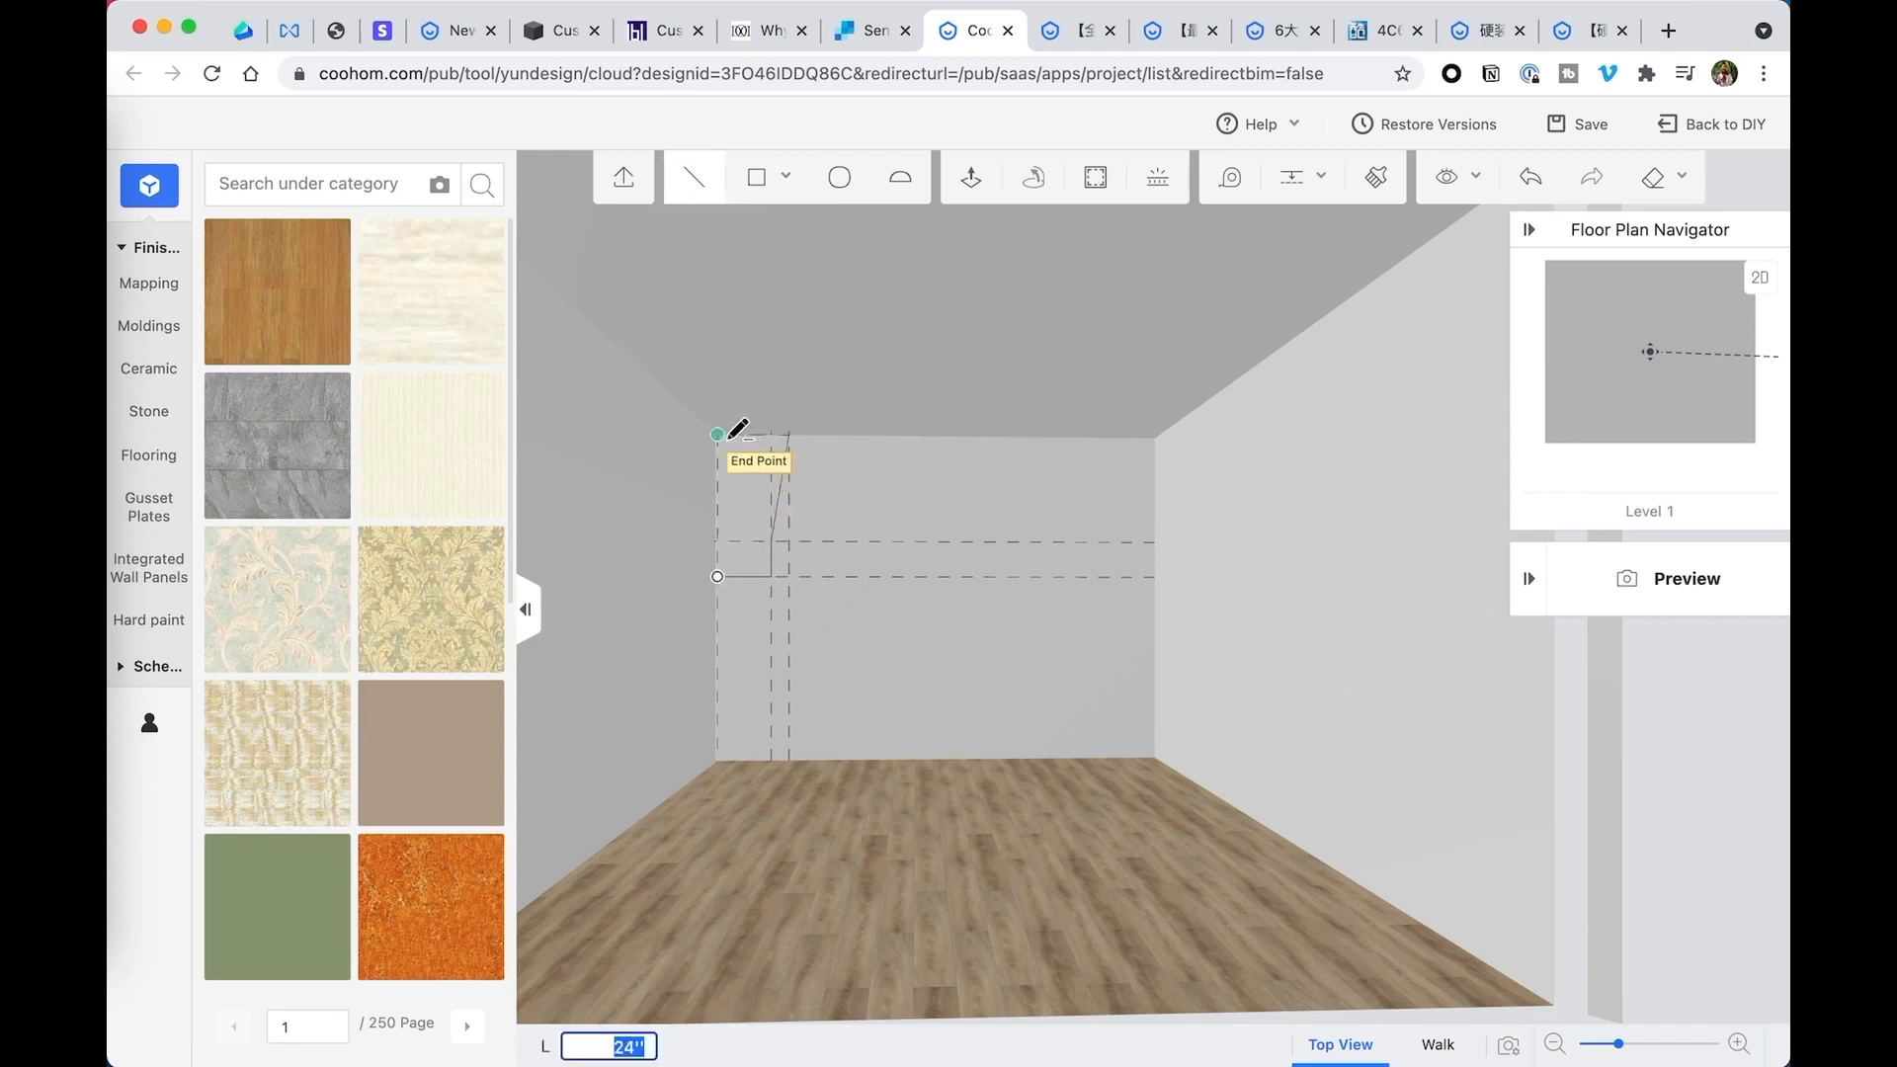
left_click(722, 440)
left_click(722, 576)
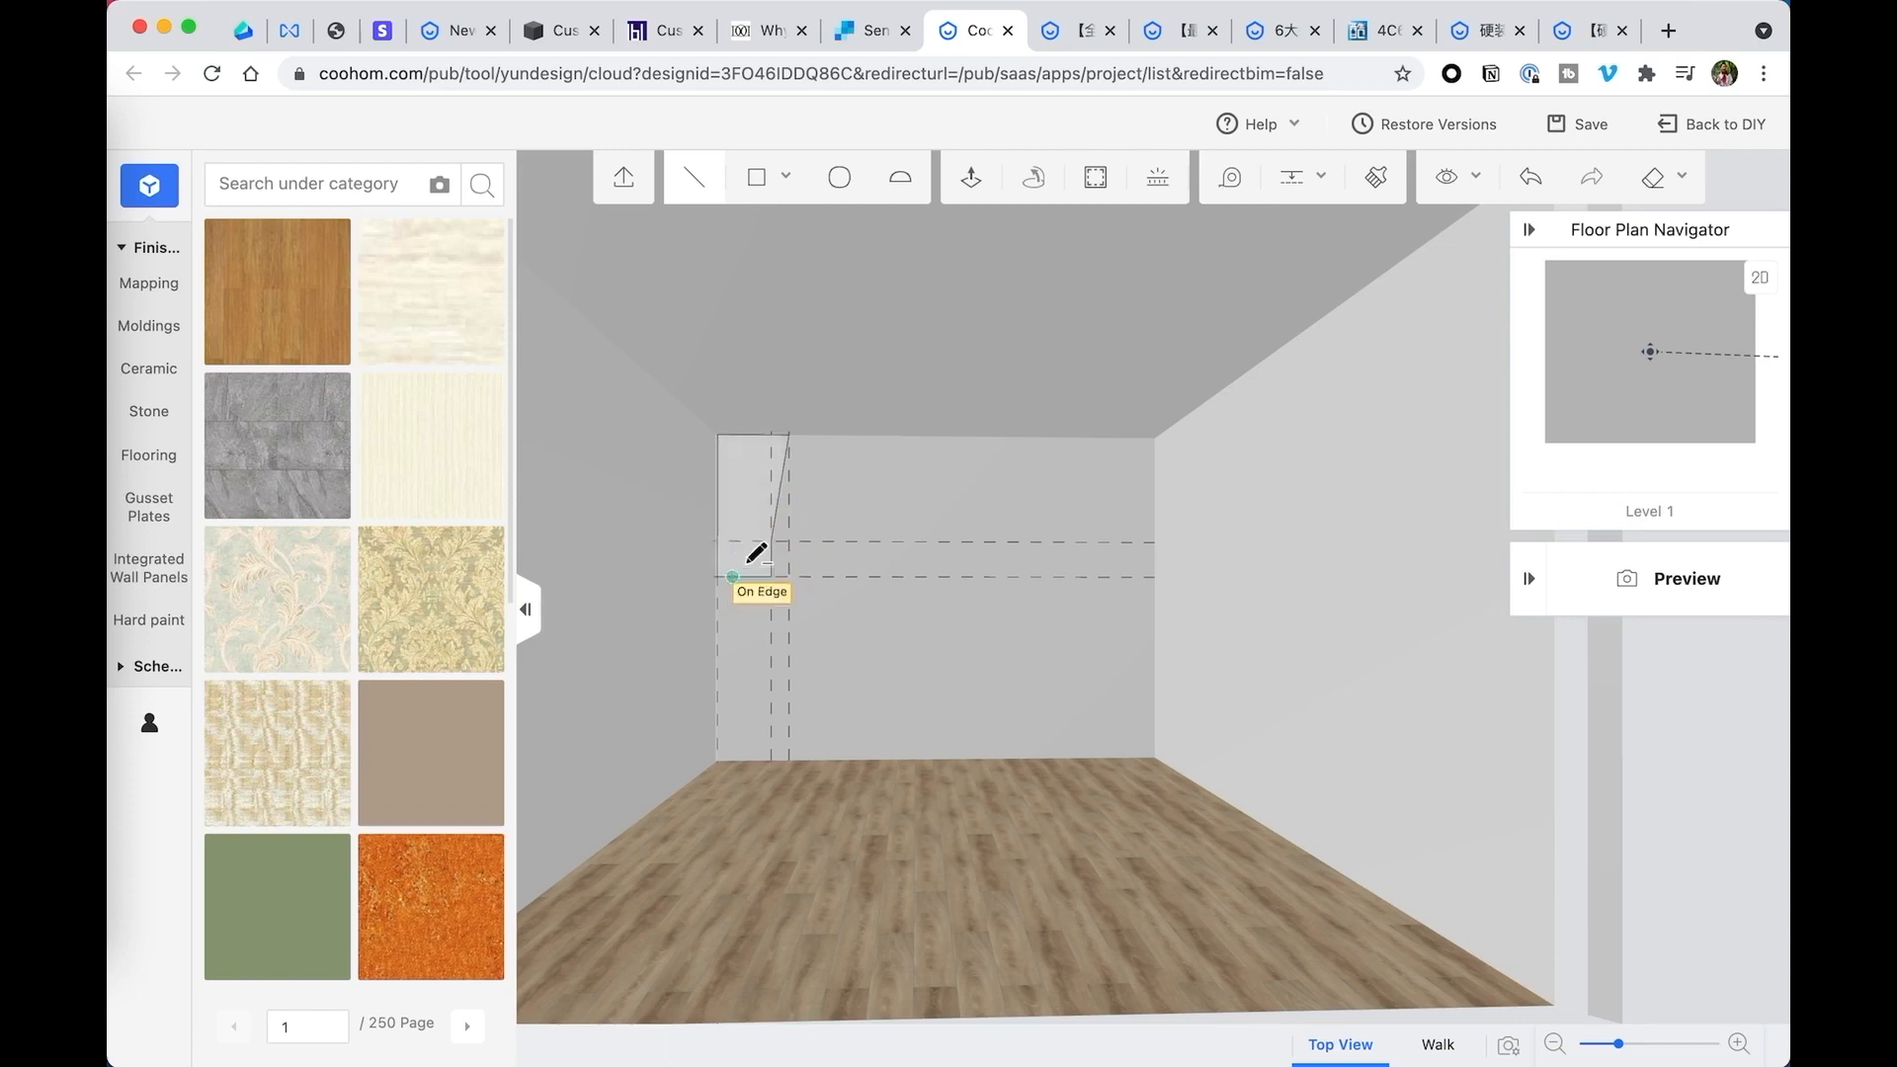
- Try to start a sweep using the ceiling face and the closed corner profile on the back wall
key("space")
mouse_move(799, 459)
middle_mouse_down()
mouse_move(834, 445)
mouse_move(674, 422)
mouse_move(727, 422)
mouse_move(711, 453)
mouse_move(691, 441)
mouse_move(776, 447)
middle_mouse_up()
key("space")
key("Escape")
scroll(697, 449, "down", 3)
scroll(675, 454, "up", 5)
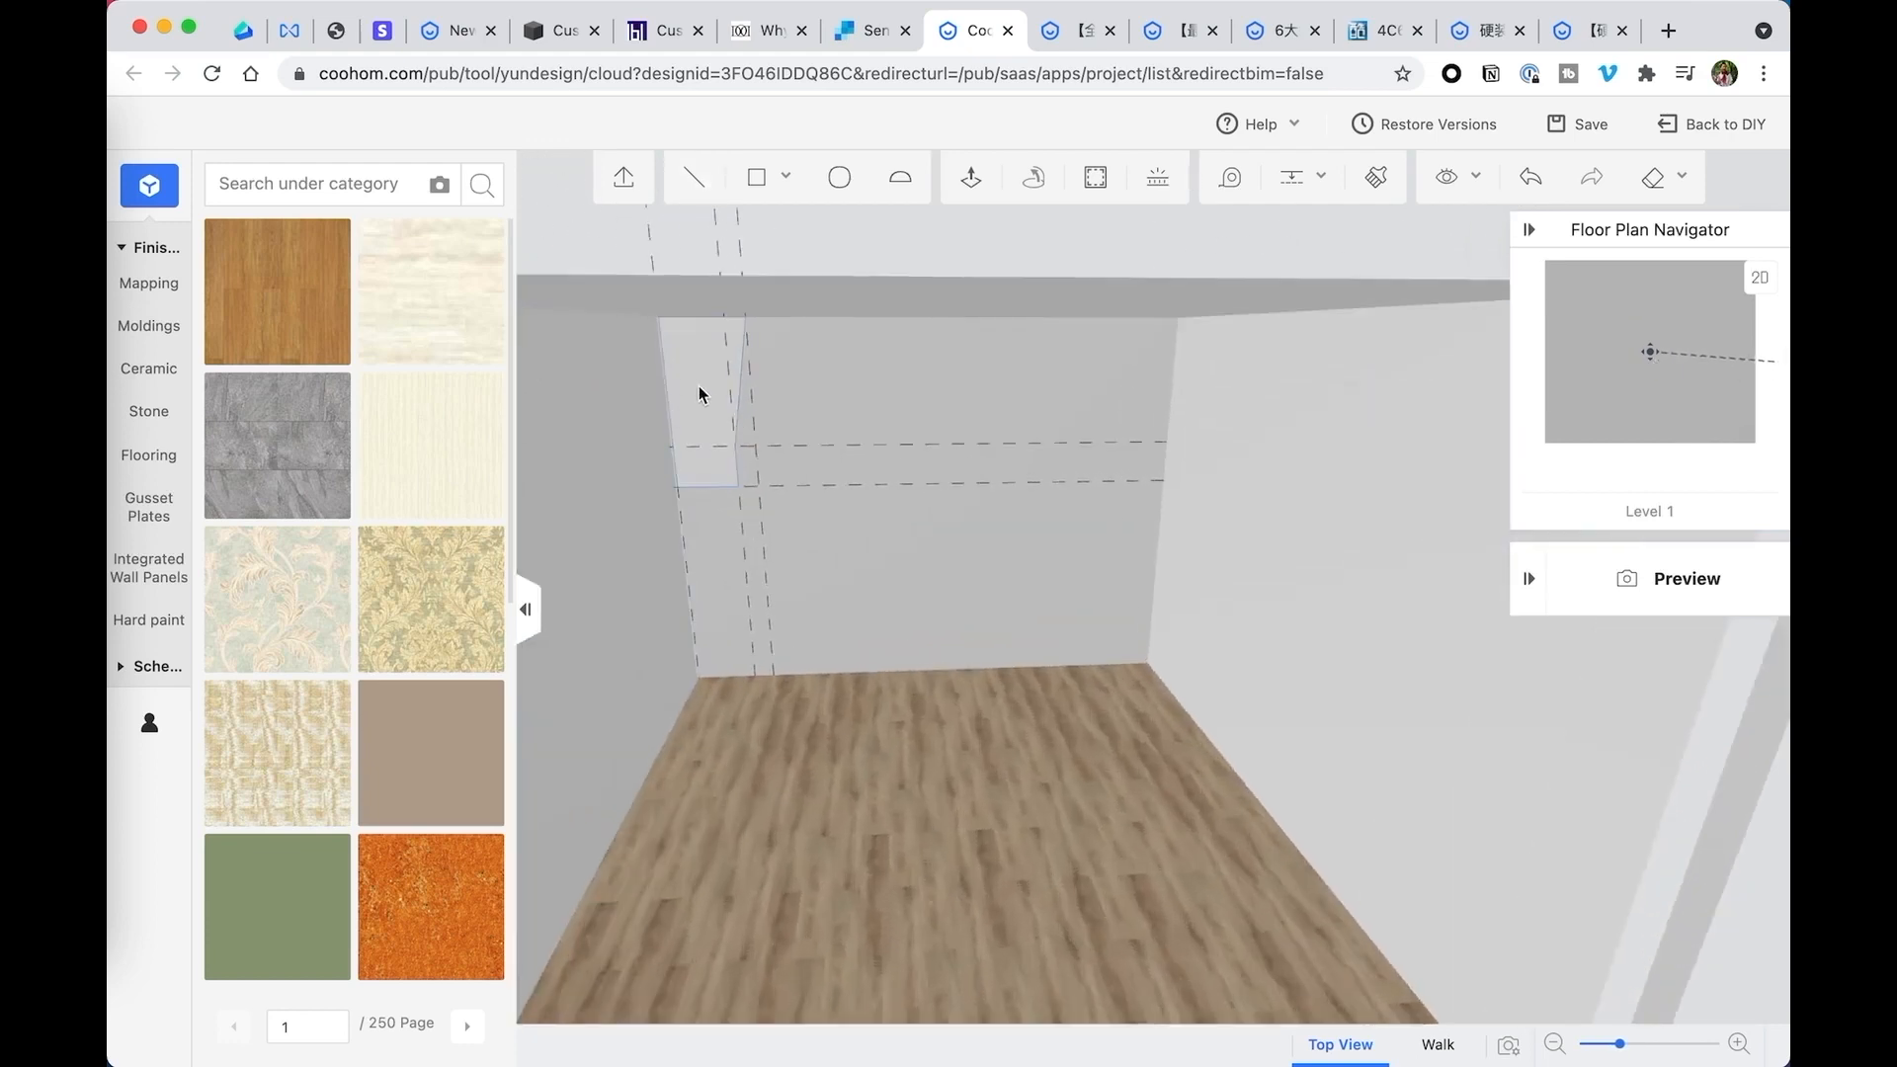
middle_click_drag(703, 391, 741, 377)
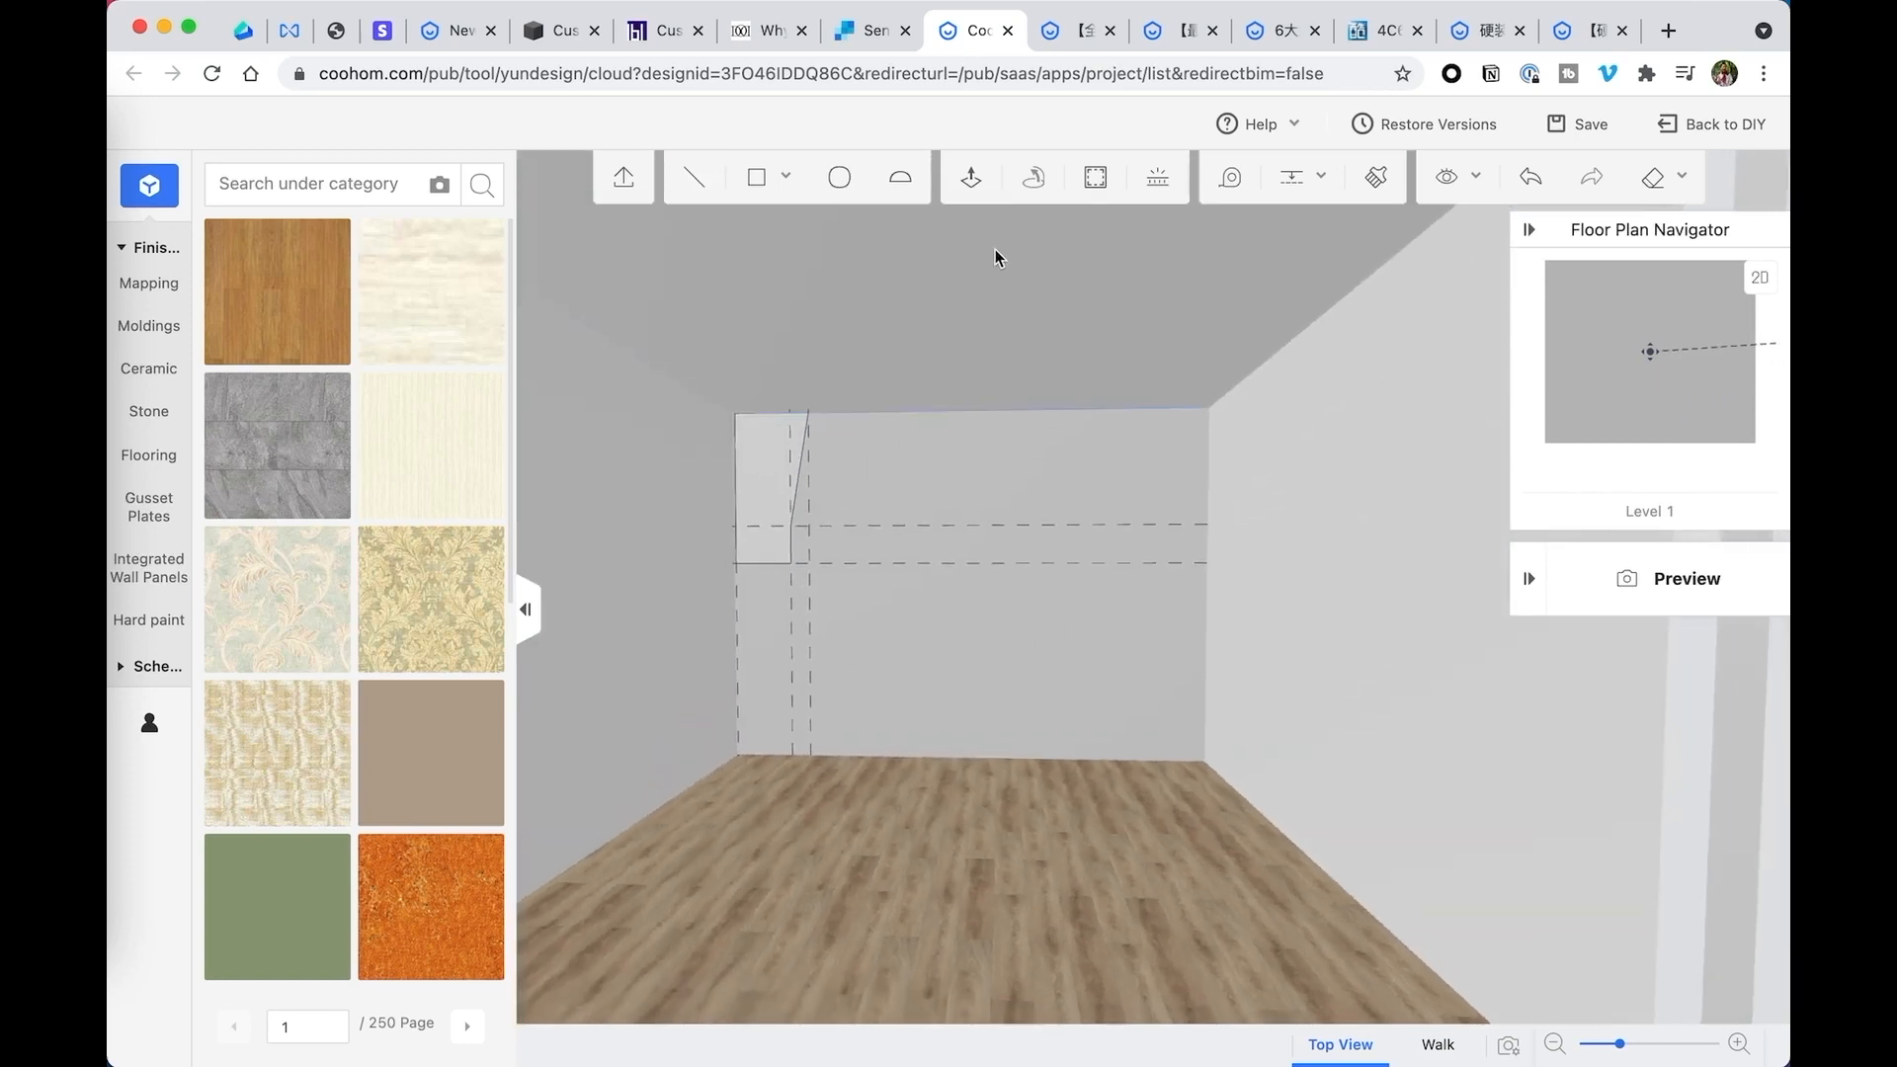
left_click(925, 362)
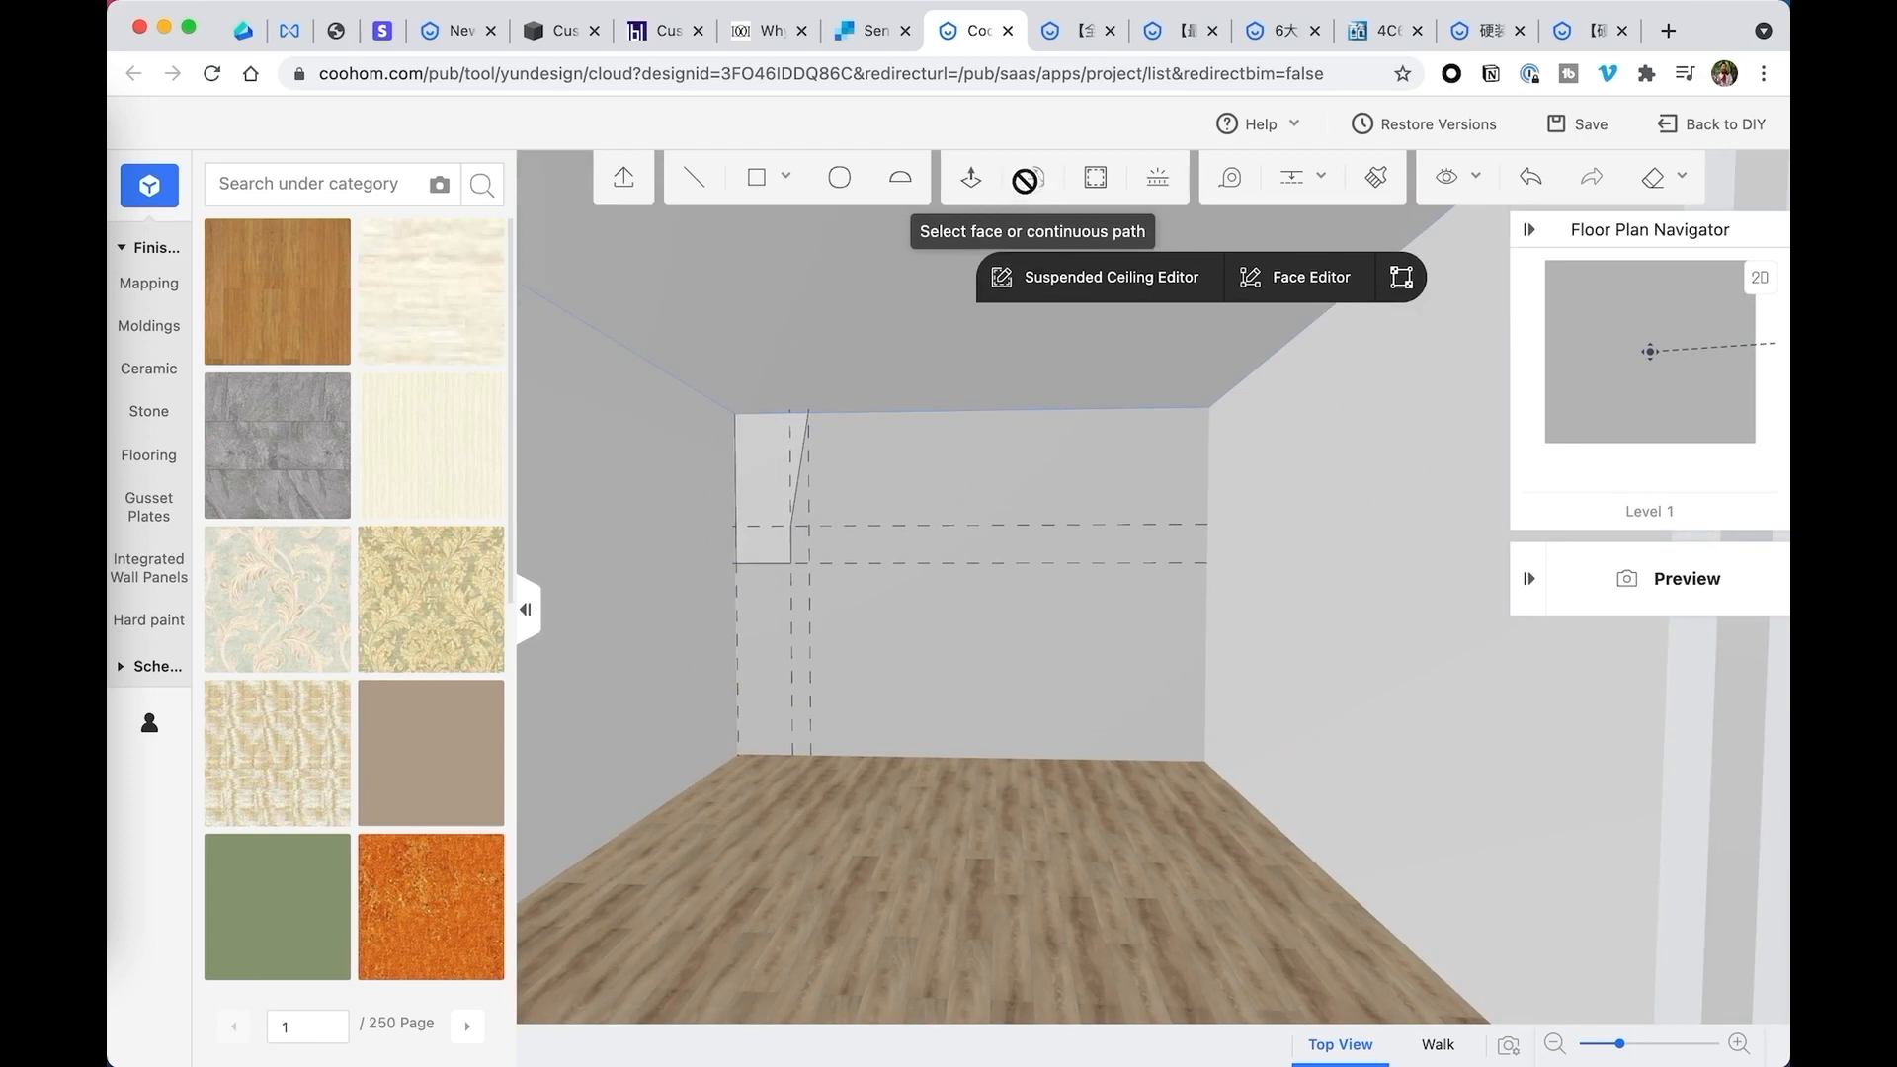
left_click(776, 454)
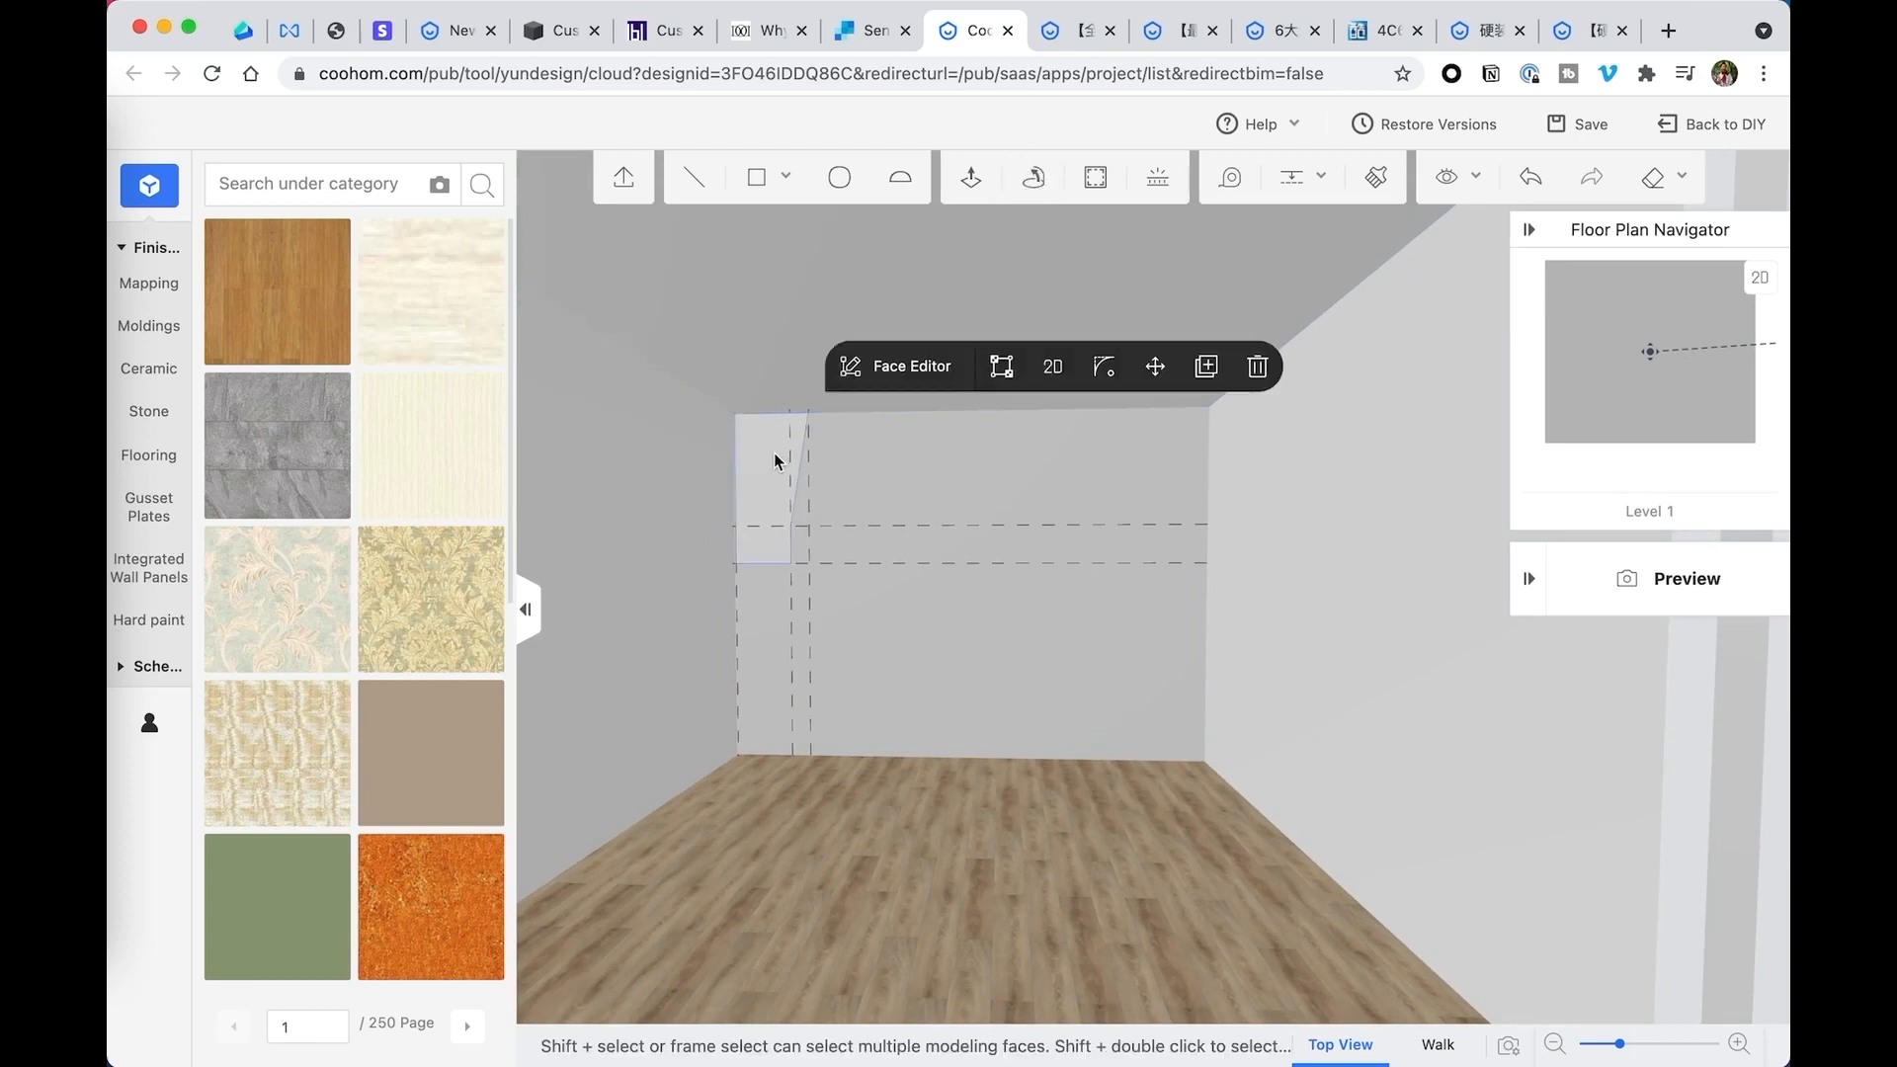
left_click(1035, 178)
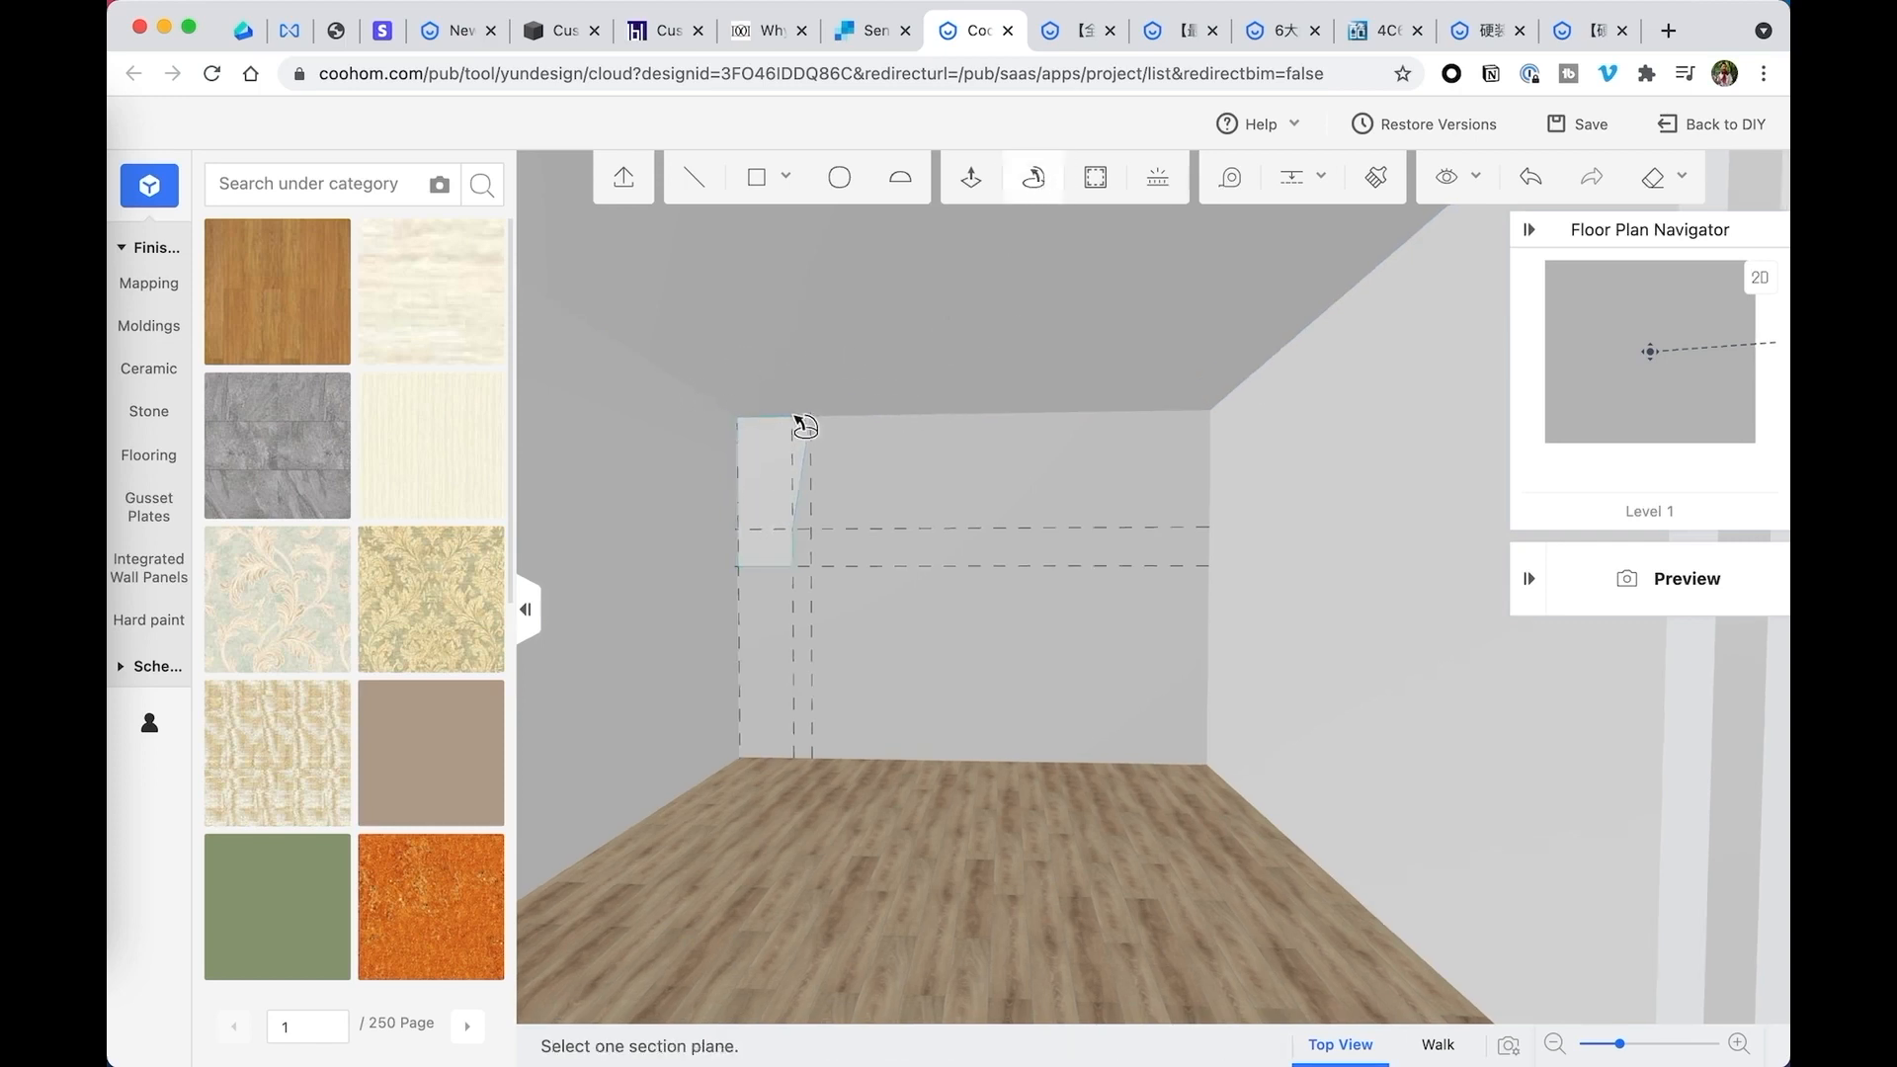
left_click(1036, 178)
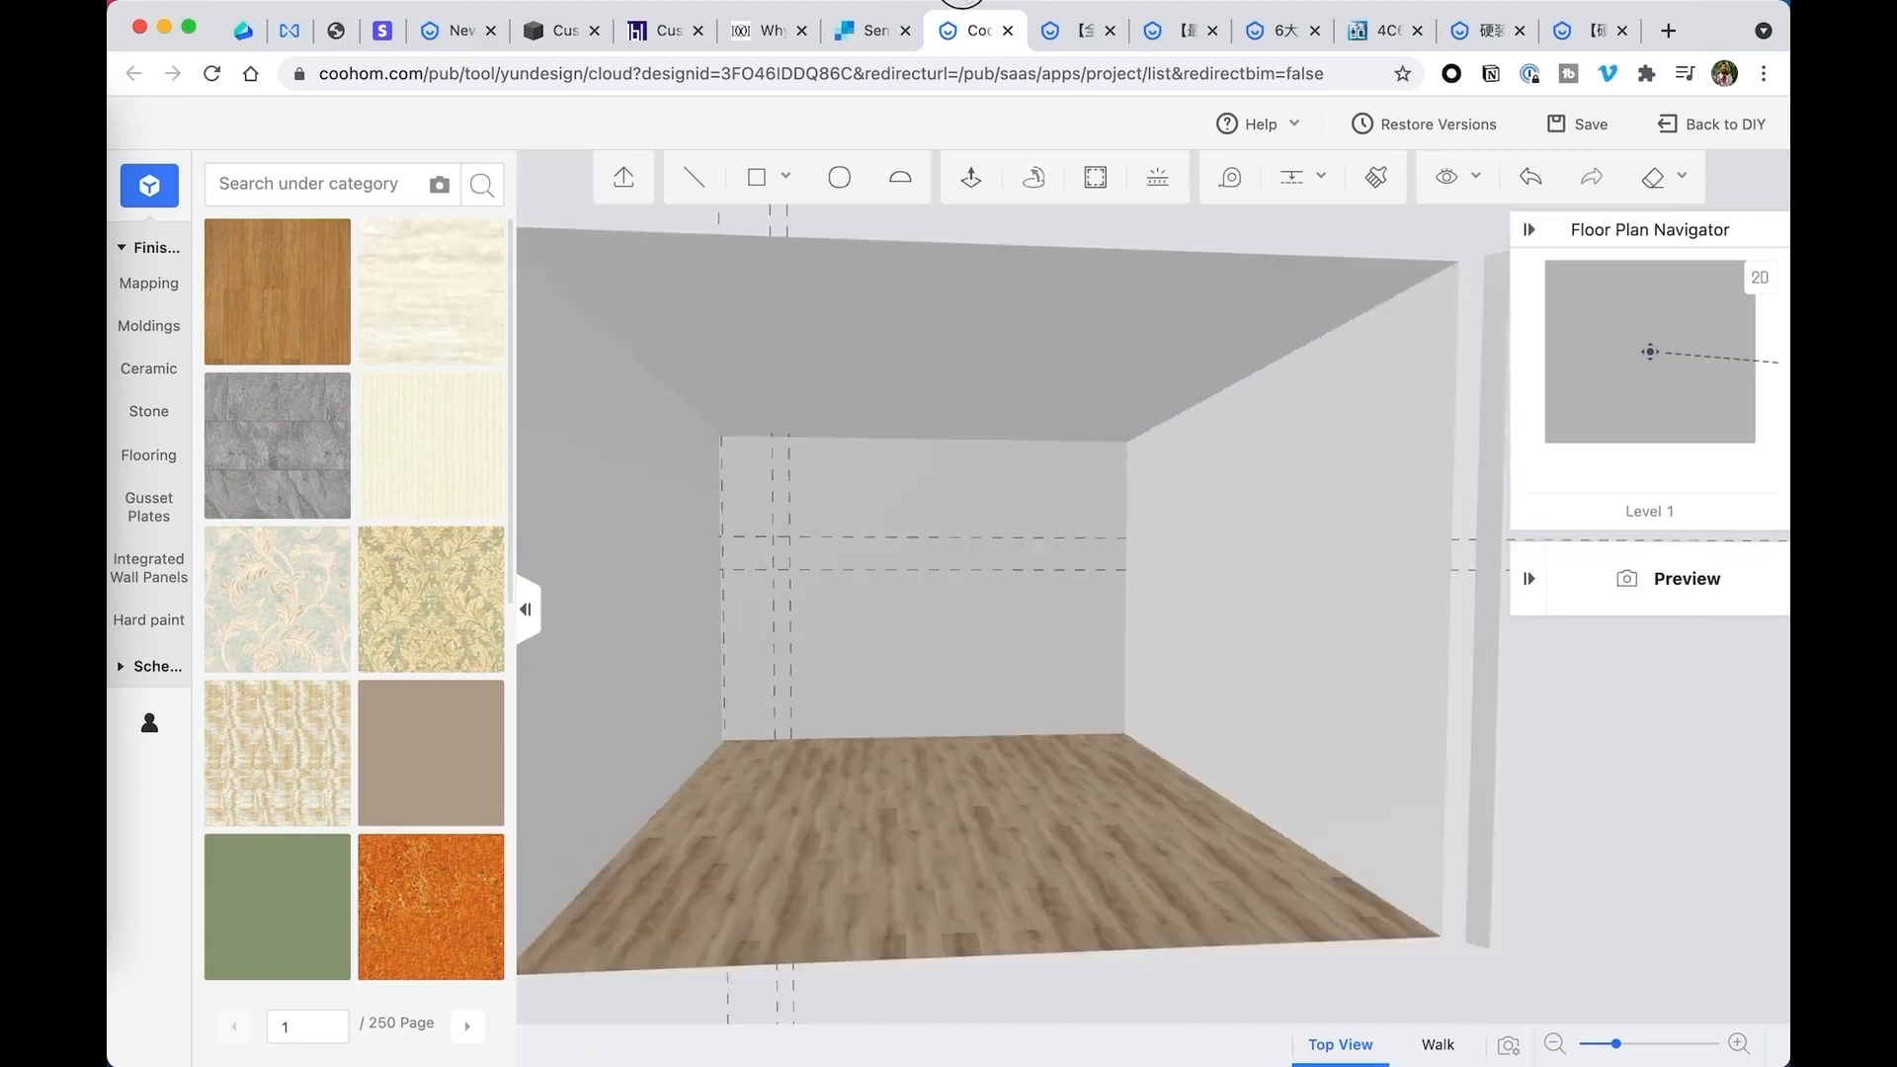
- Delete the vertical guide on the back wall that is farthest from the wall's left edge
left_click(791, 490)
left_click(790, 516)
left_click(861, 429)
- Add a vertical guide on the back wall, offset 24 inches to the right of the inner vertical guide
mouse_move(1288, 187)
left_click(1279, 238)
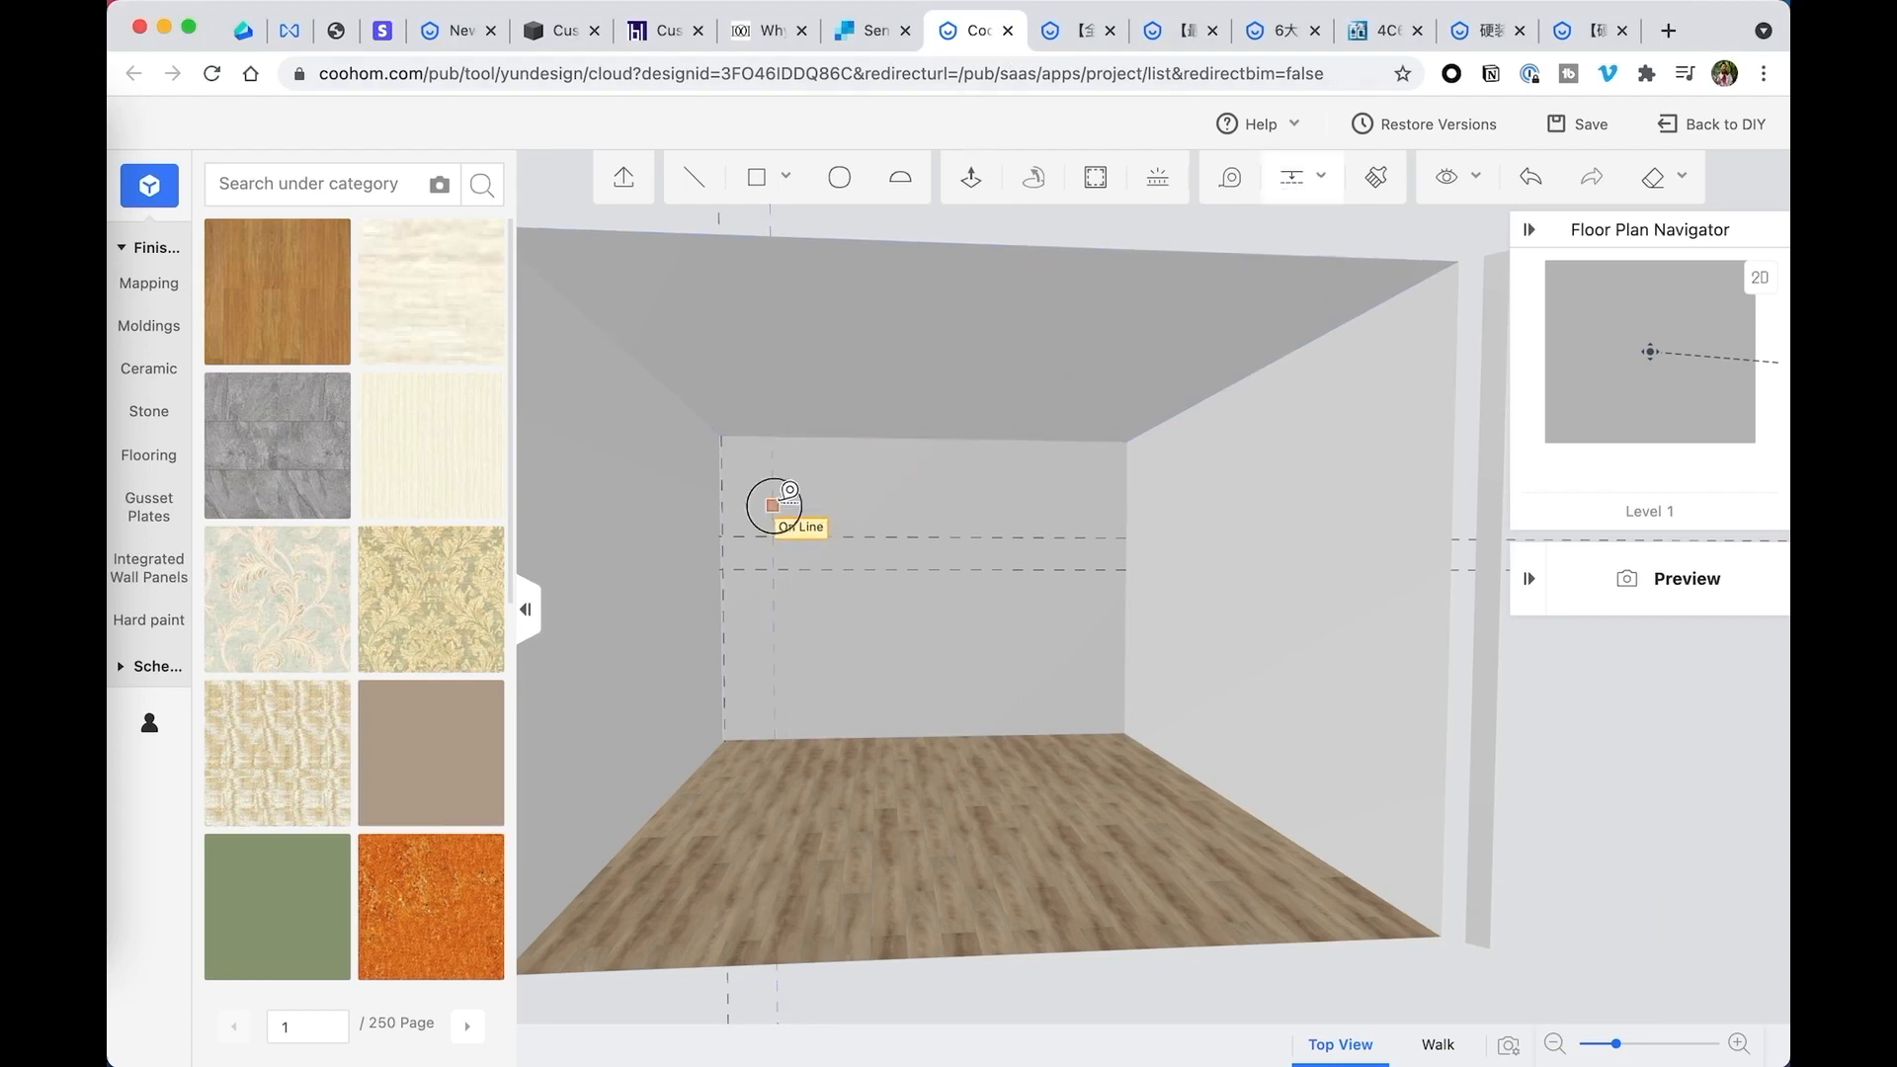
left_click(773, 506)
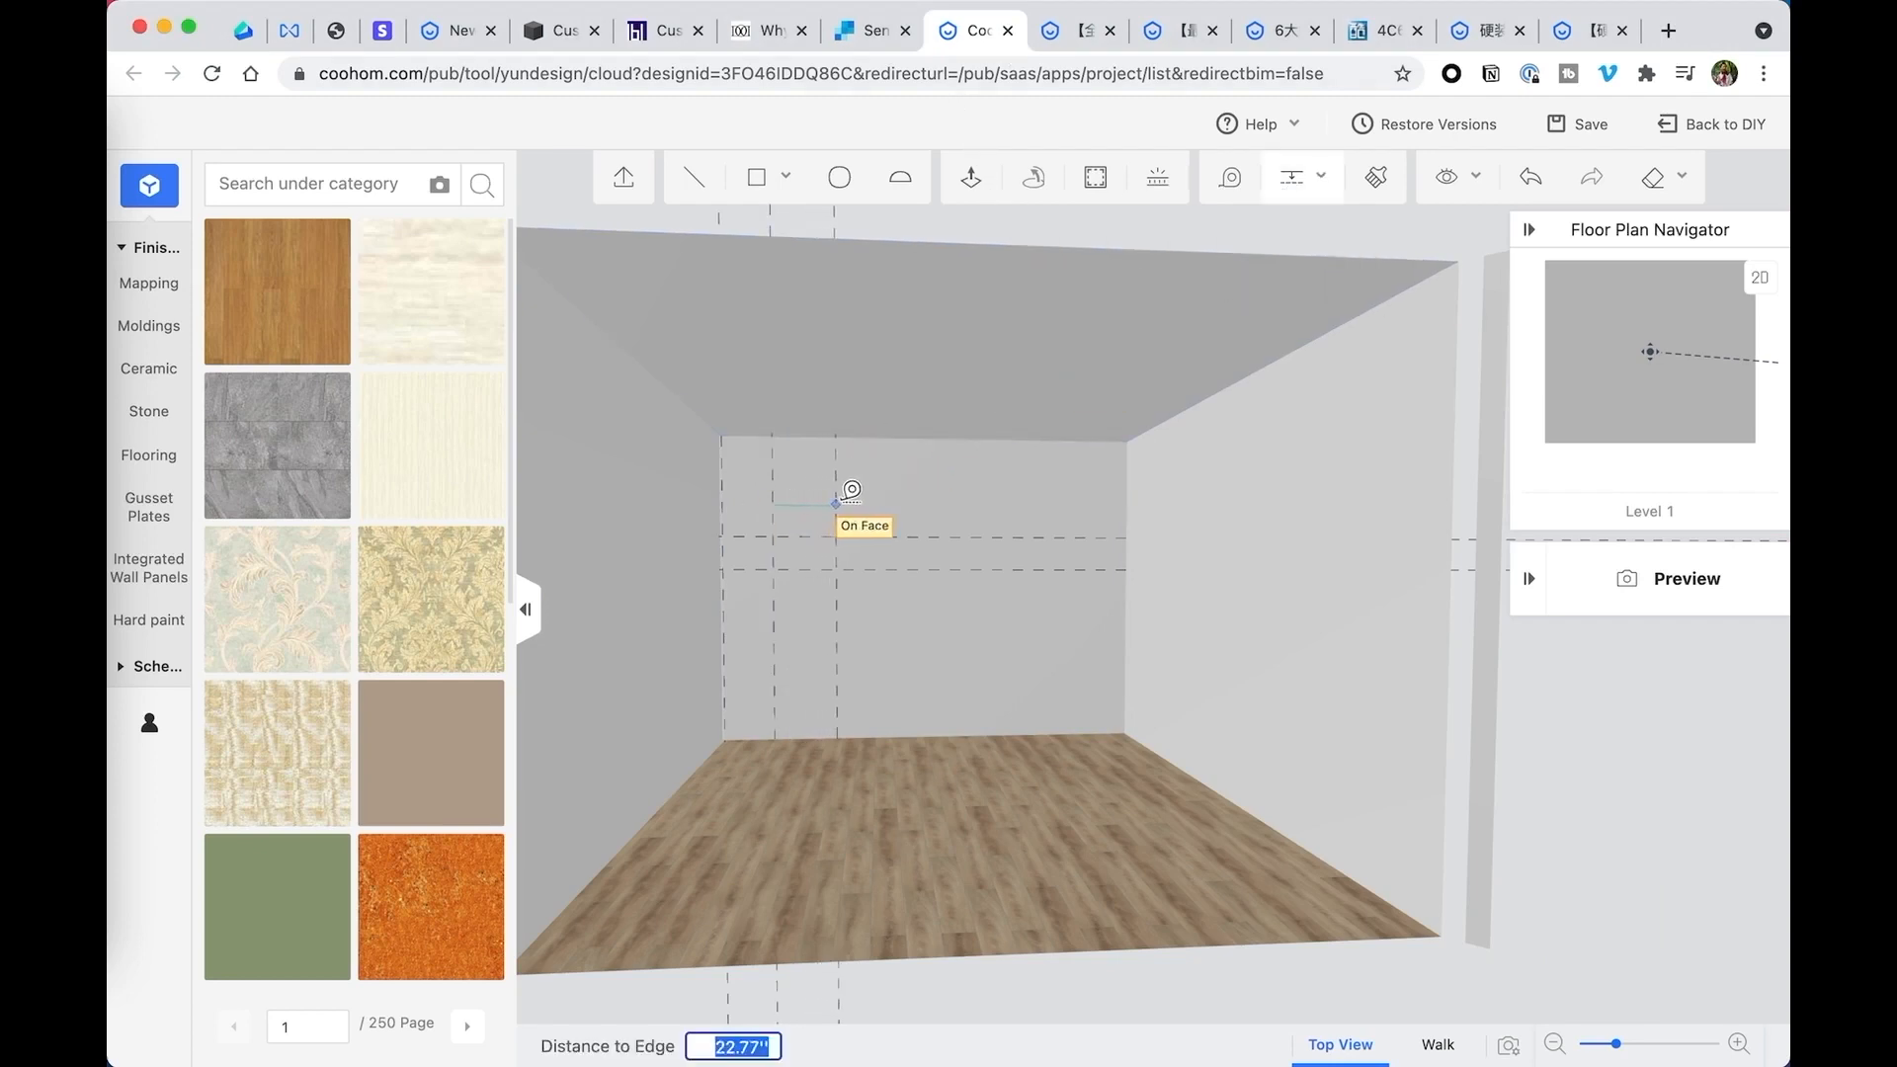
type("24")
key("Return")
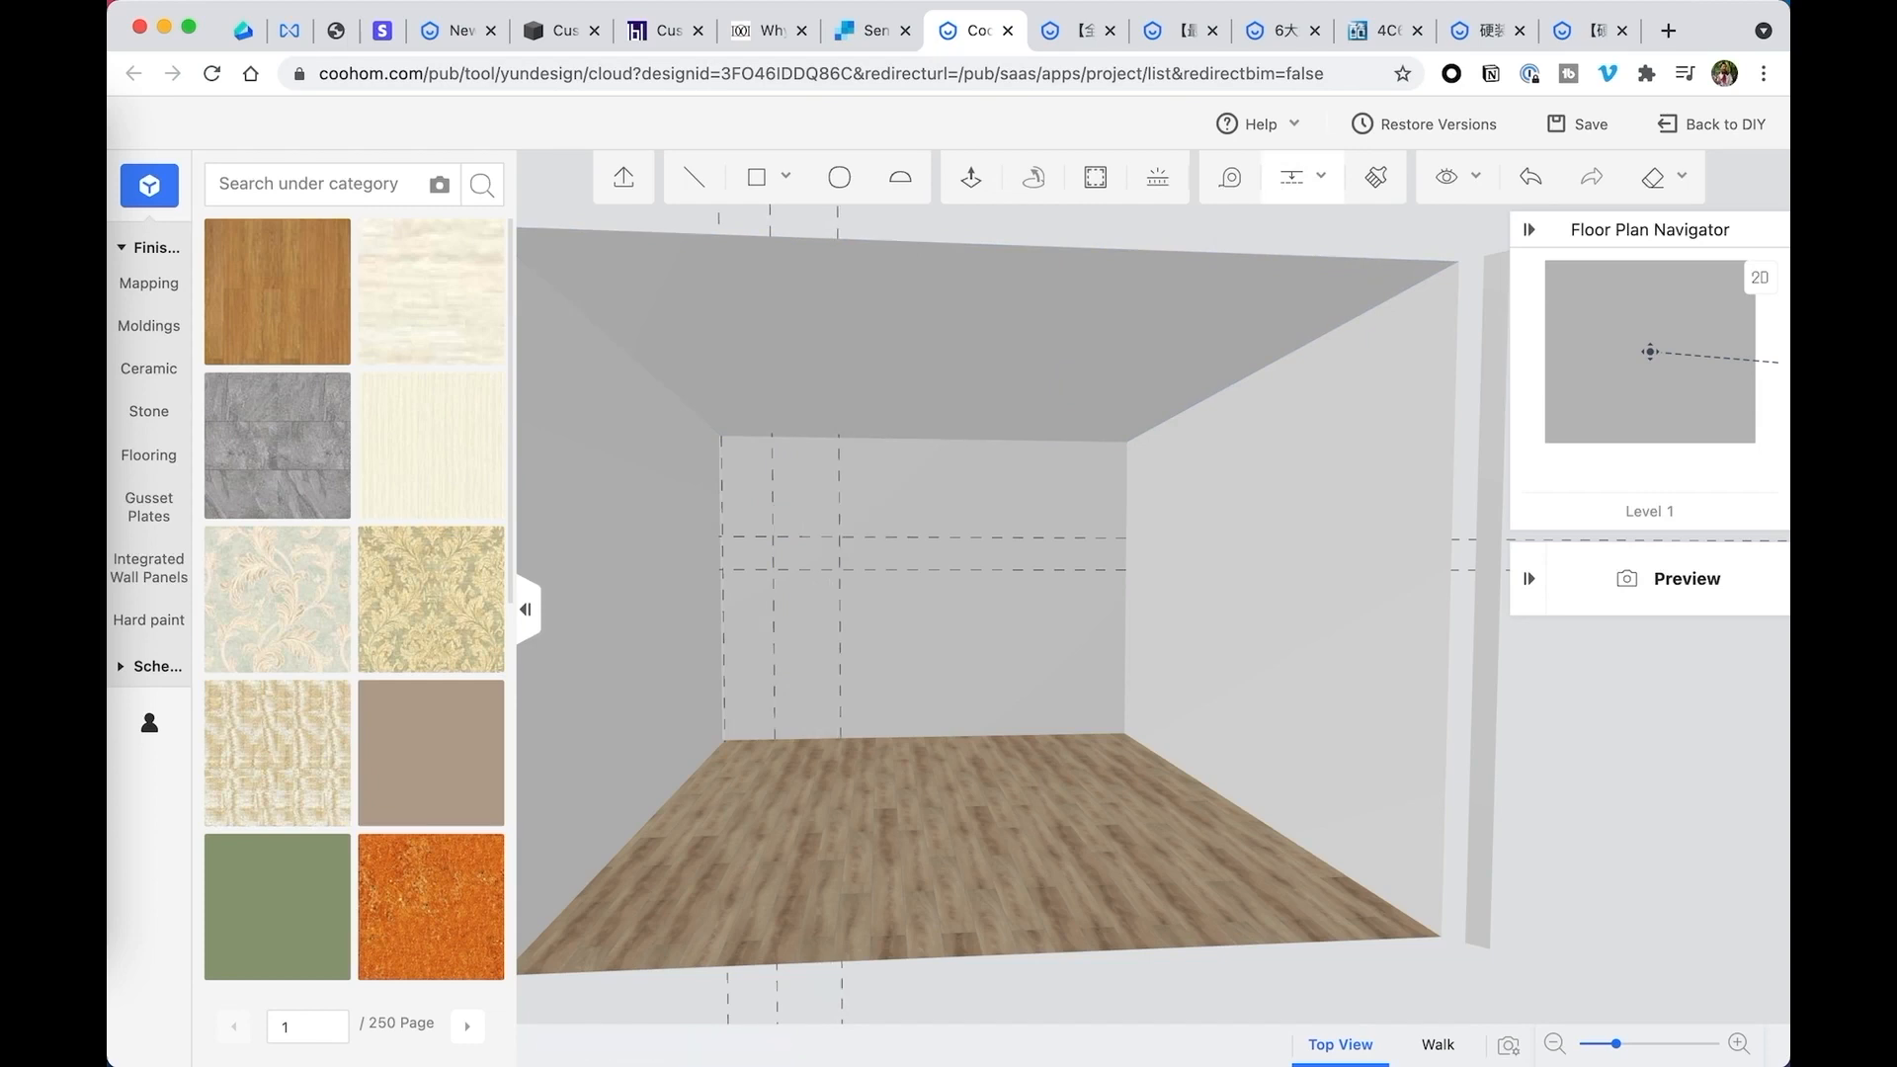
- Draw a closed corner profile on the back wall through the guide intersections, slanting from the inner vertical guide out to the new guide at the ceiling
scroll(775, 521, "up", 3)
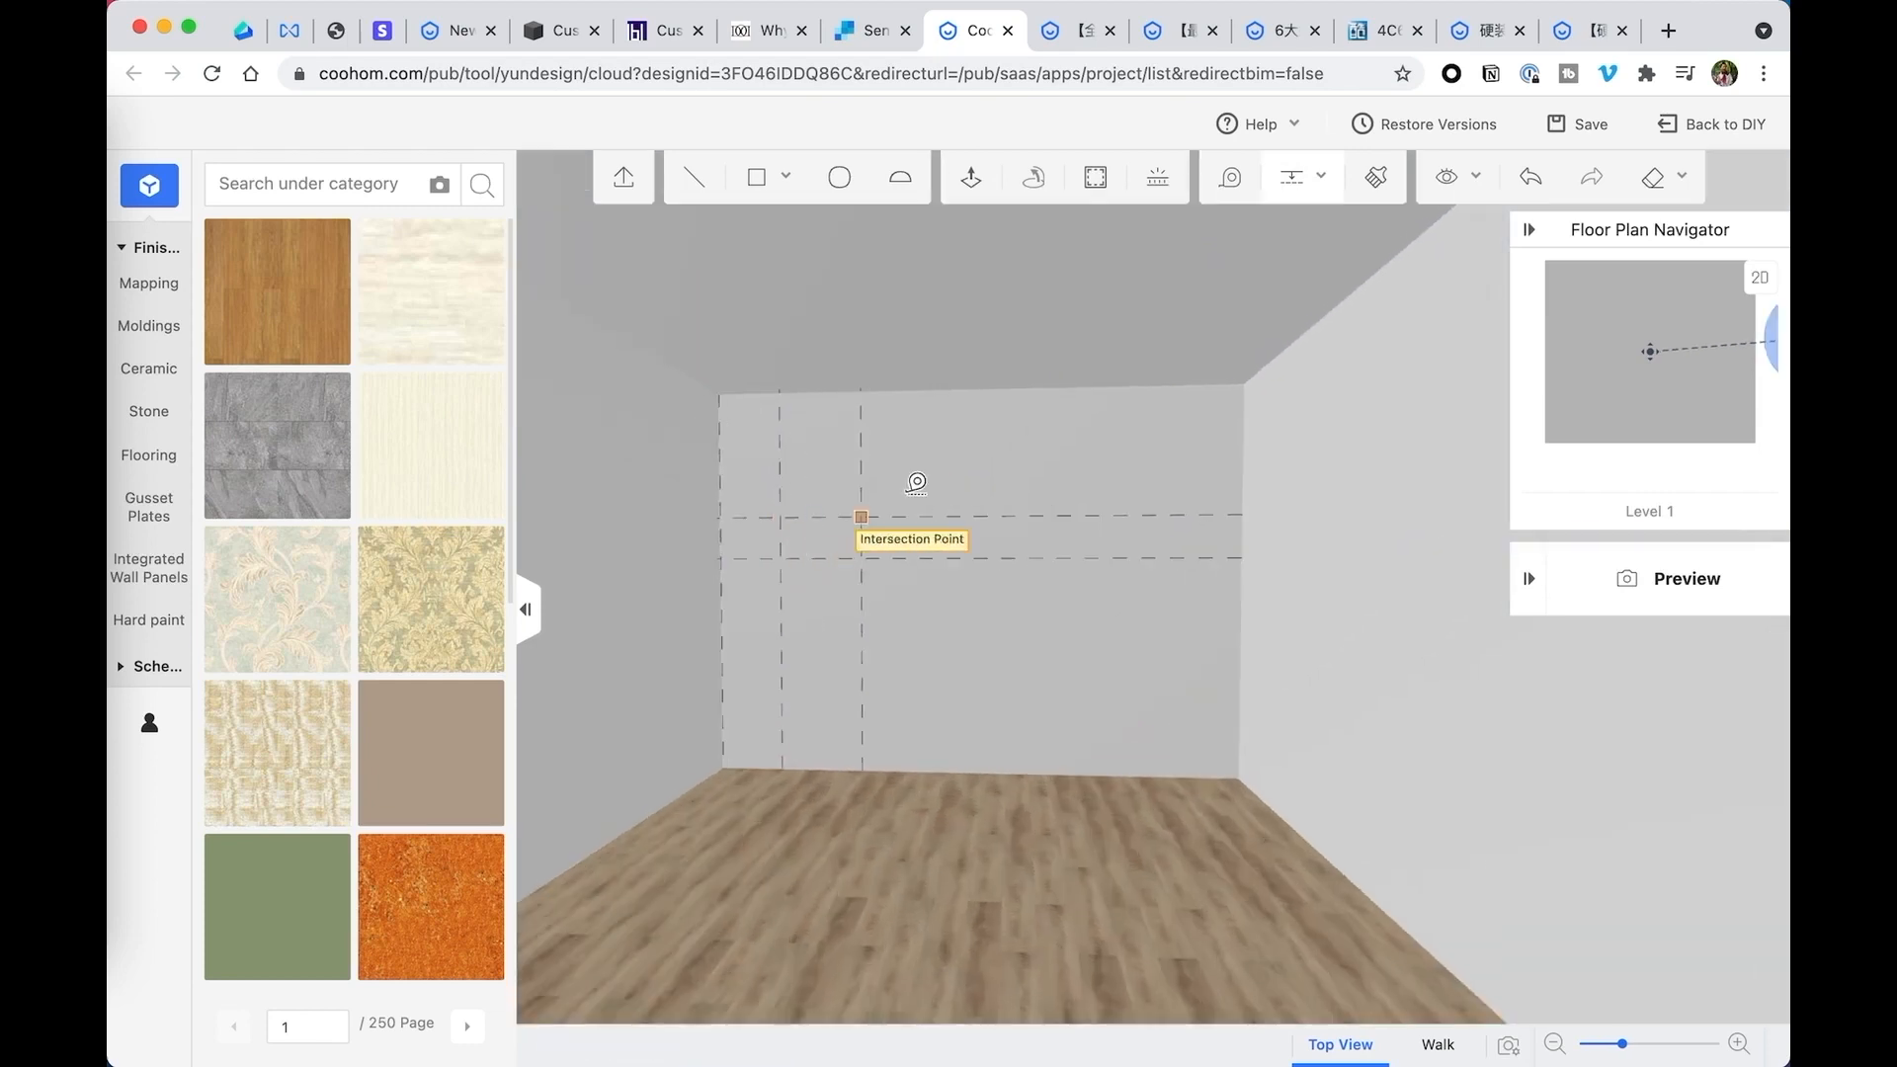
left_click(697, 184)
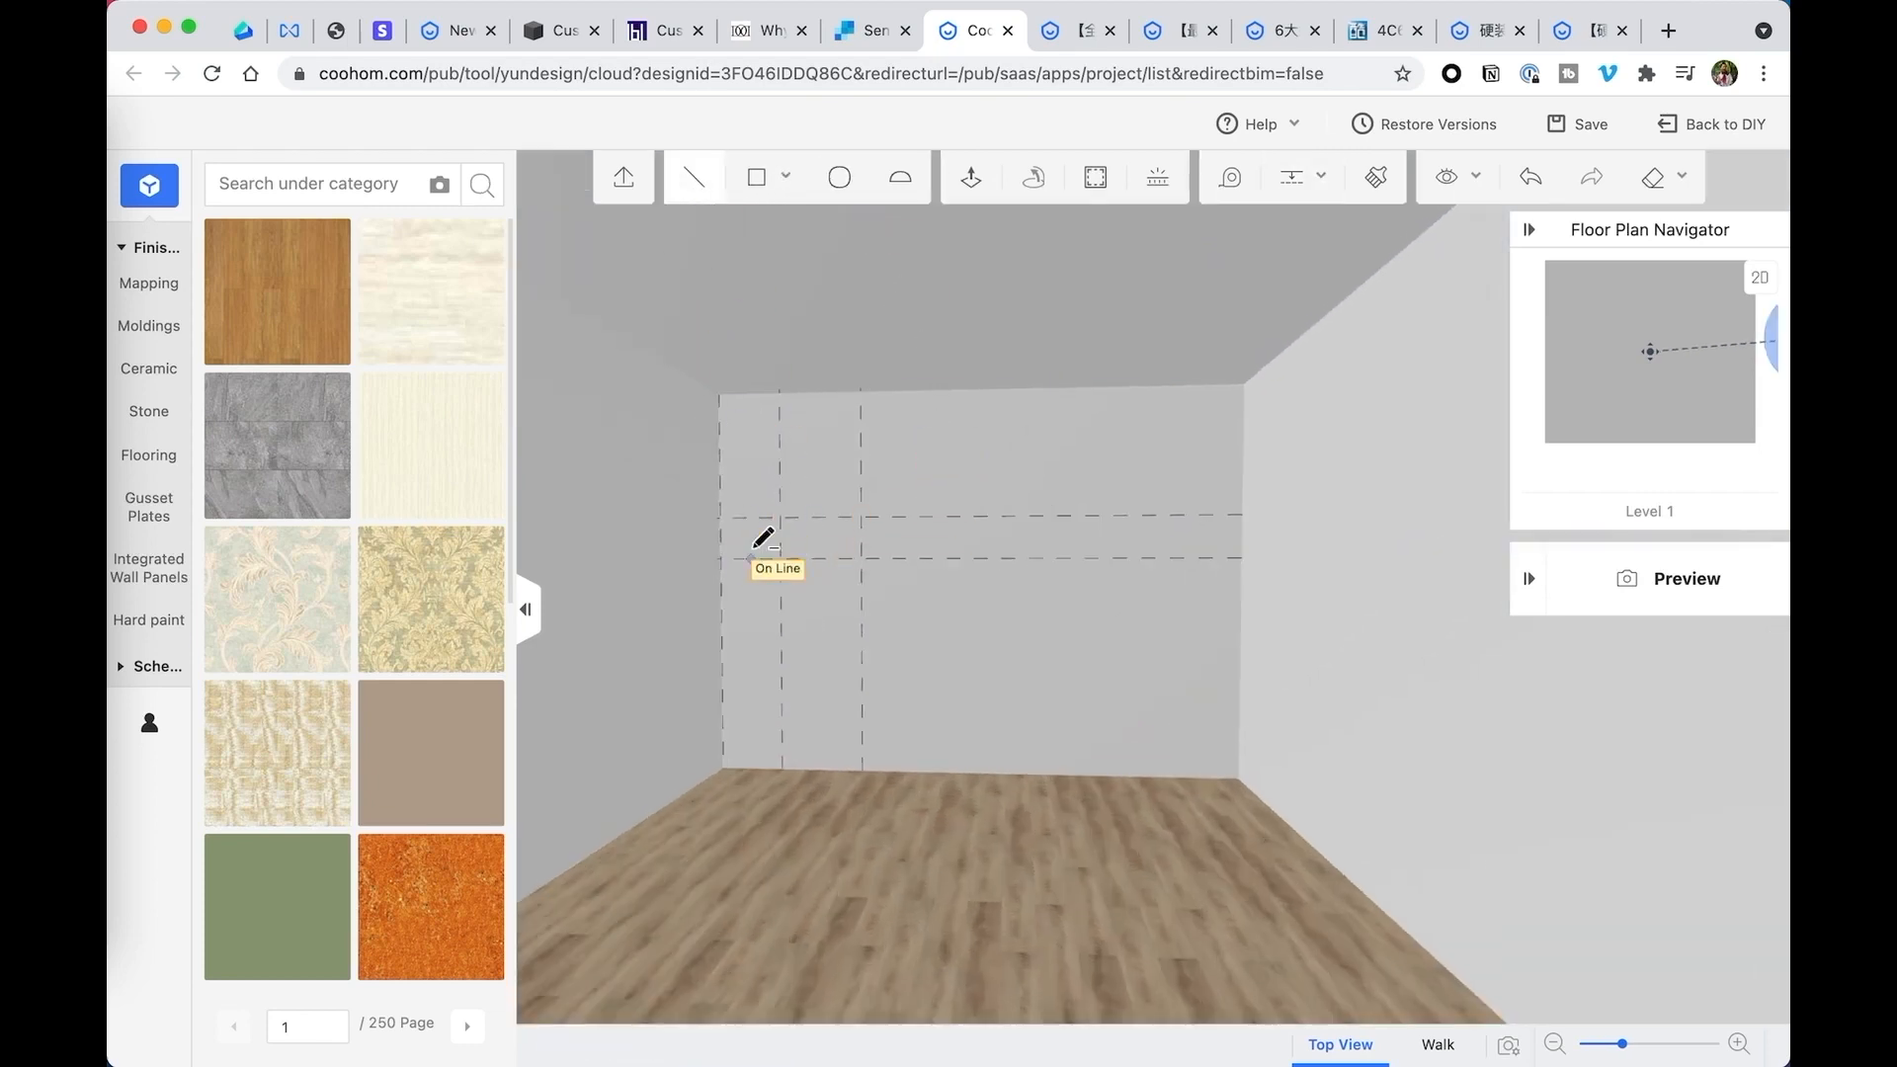
left_click(721, 558)
left_click(781, 559)
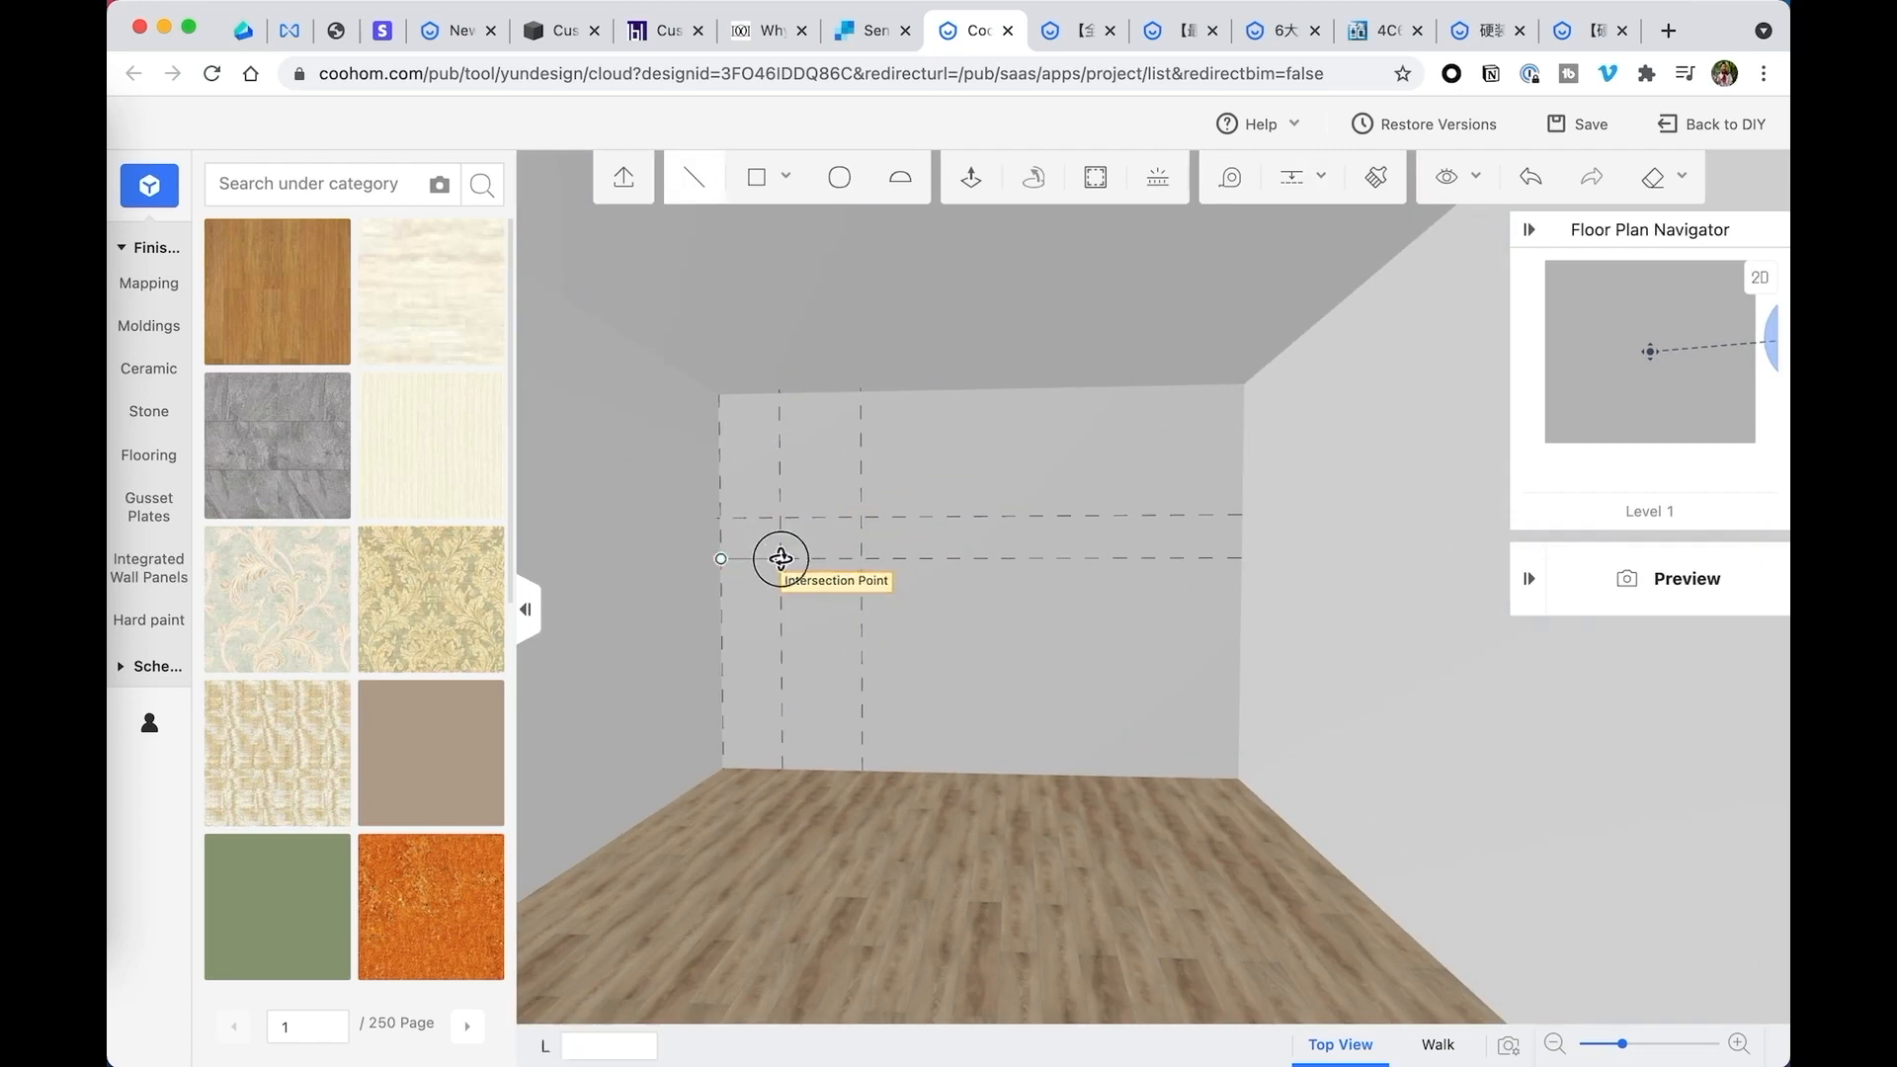
left_click(781, 517)
left_click(861, 392)
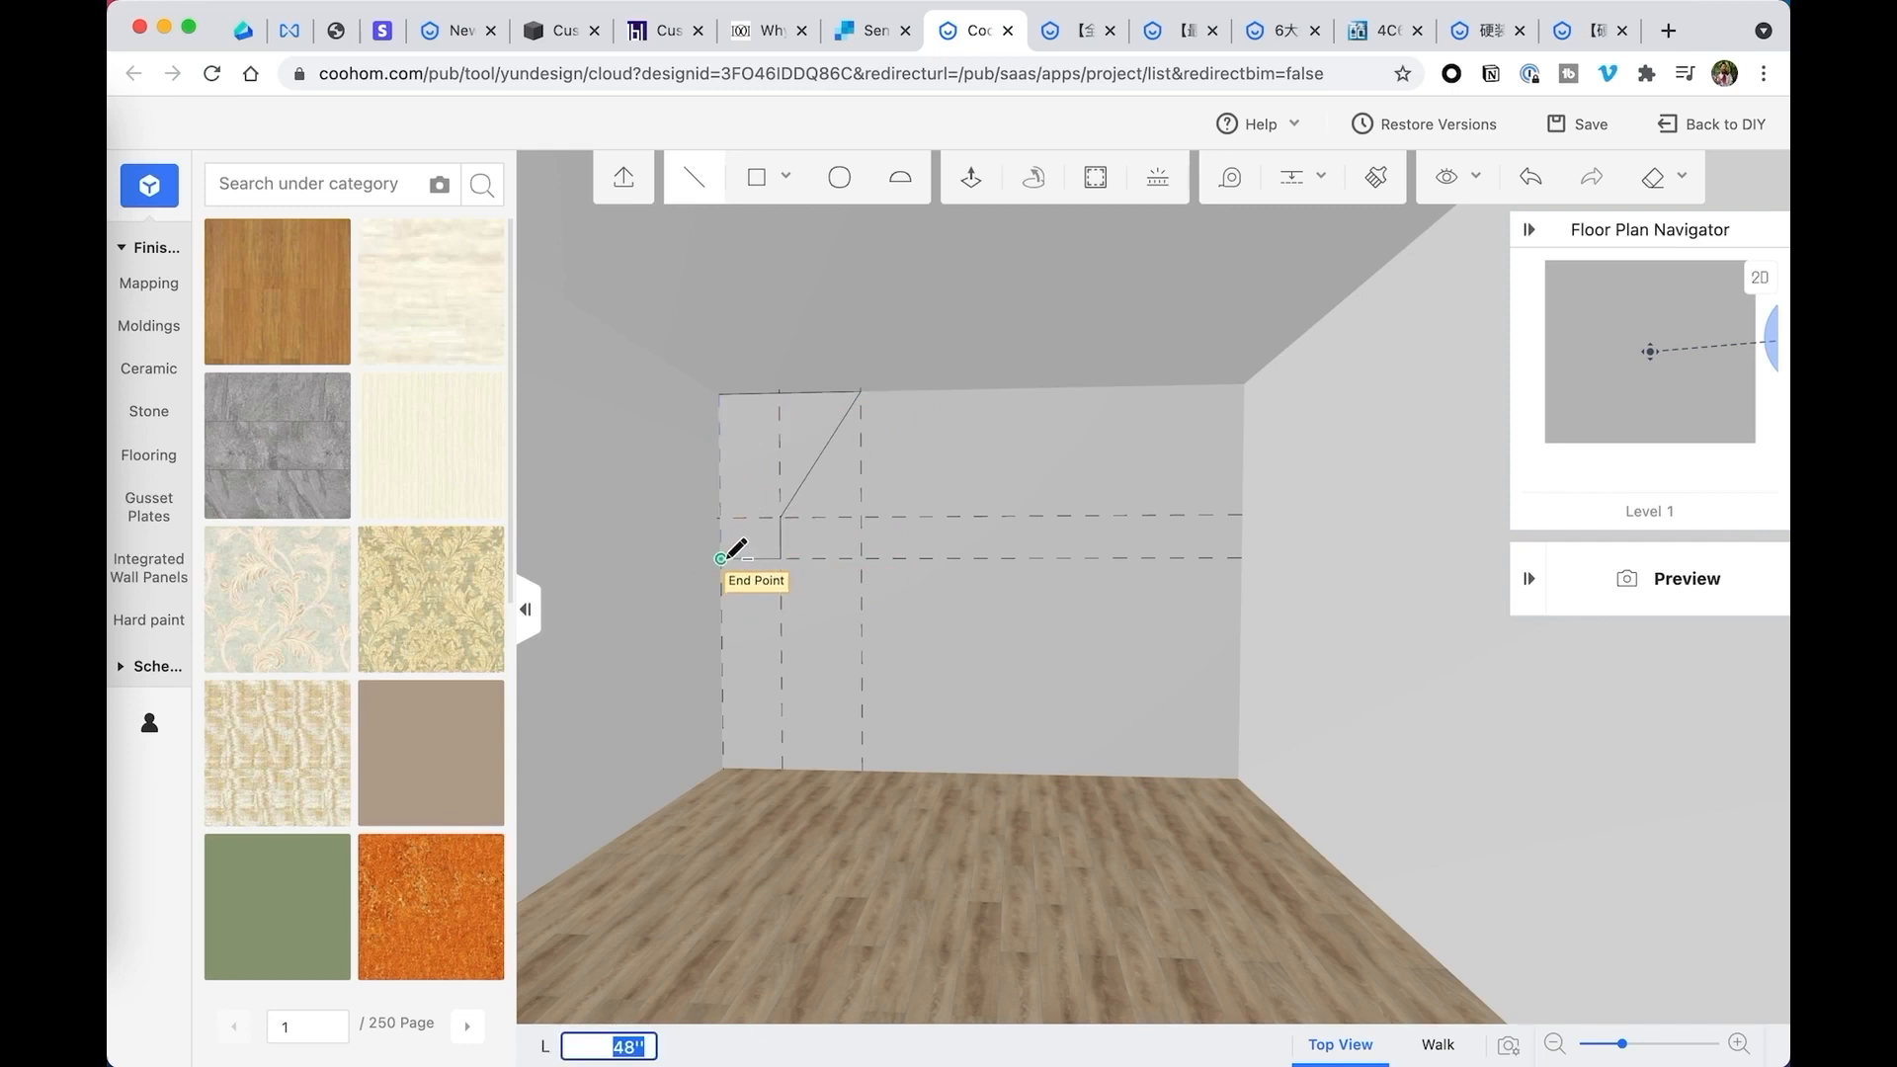
left_click(725, 560)
key("Escape")
- Draw a rectangle covering the whole ceiling, from its back left corner to its front right corner
right_click_drag(797, 509, 846, 478)
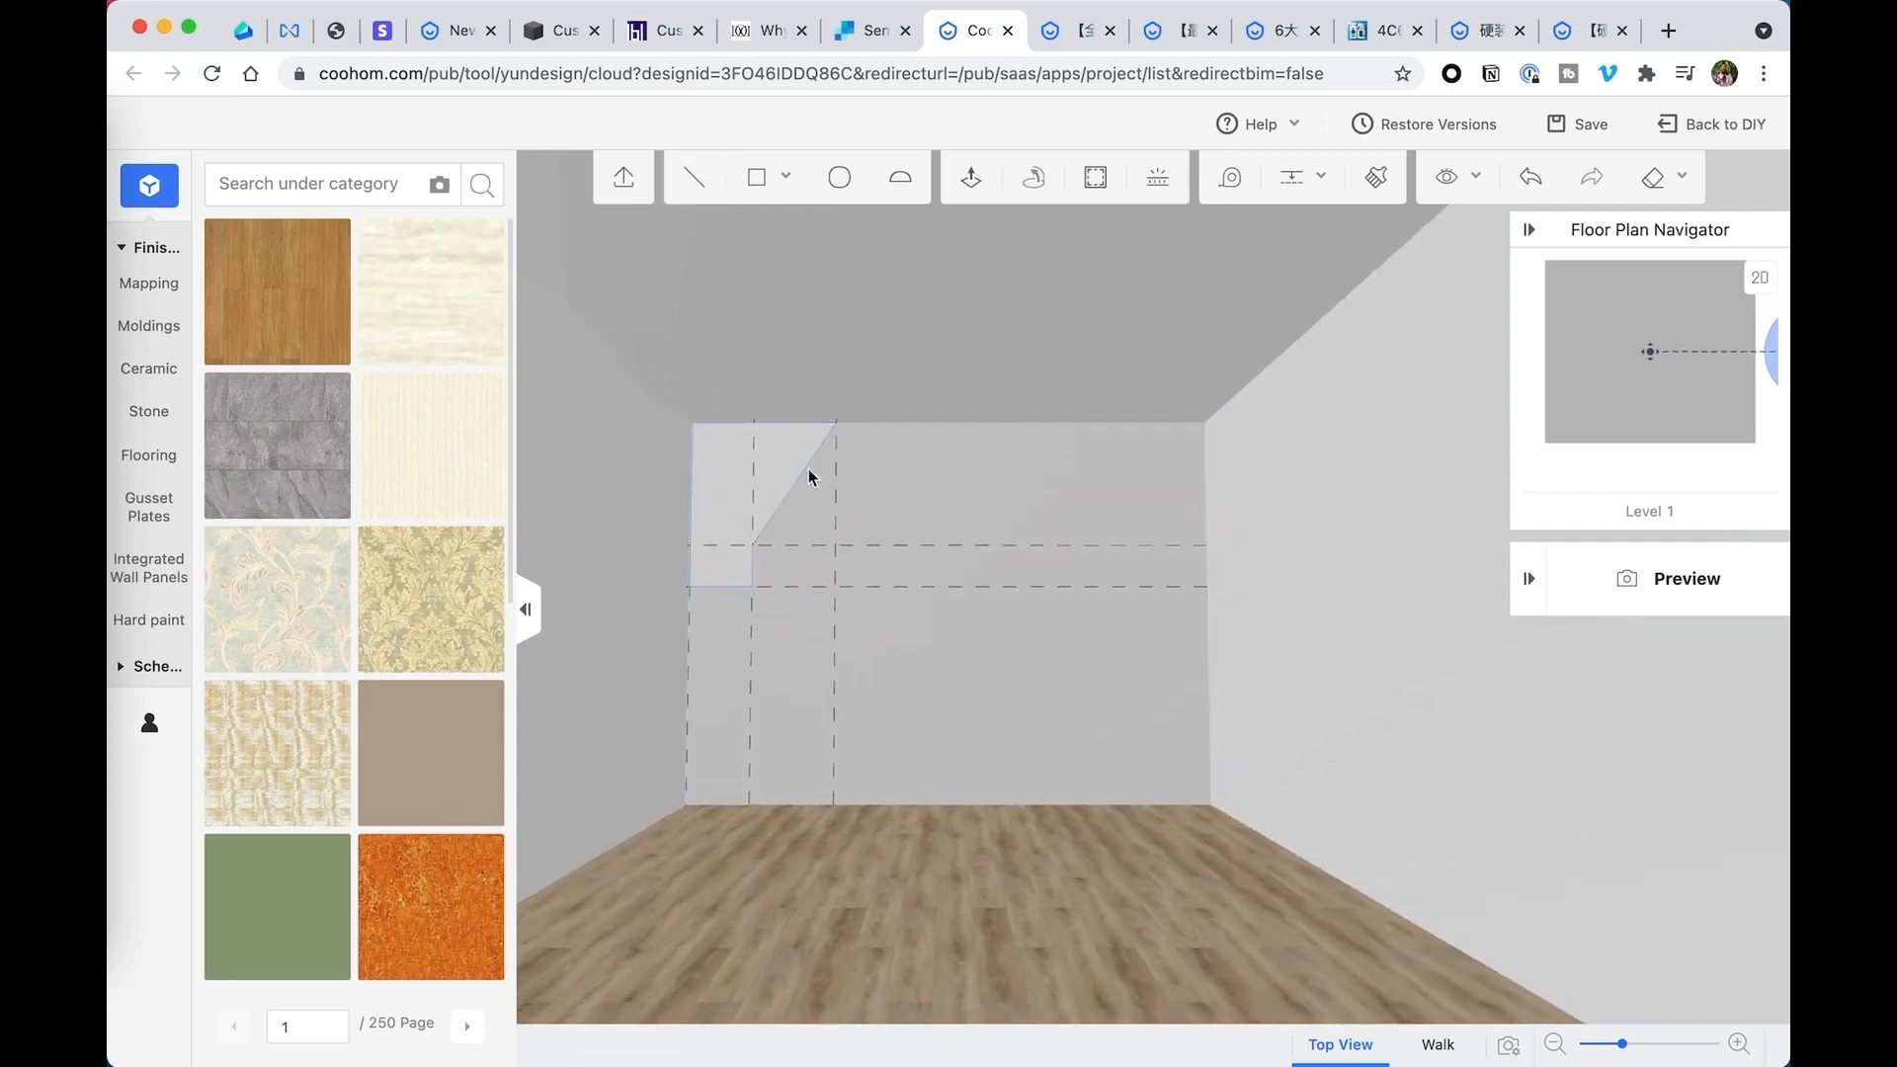
scroll(968, 538, "down", 5)
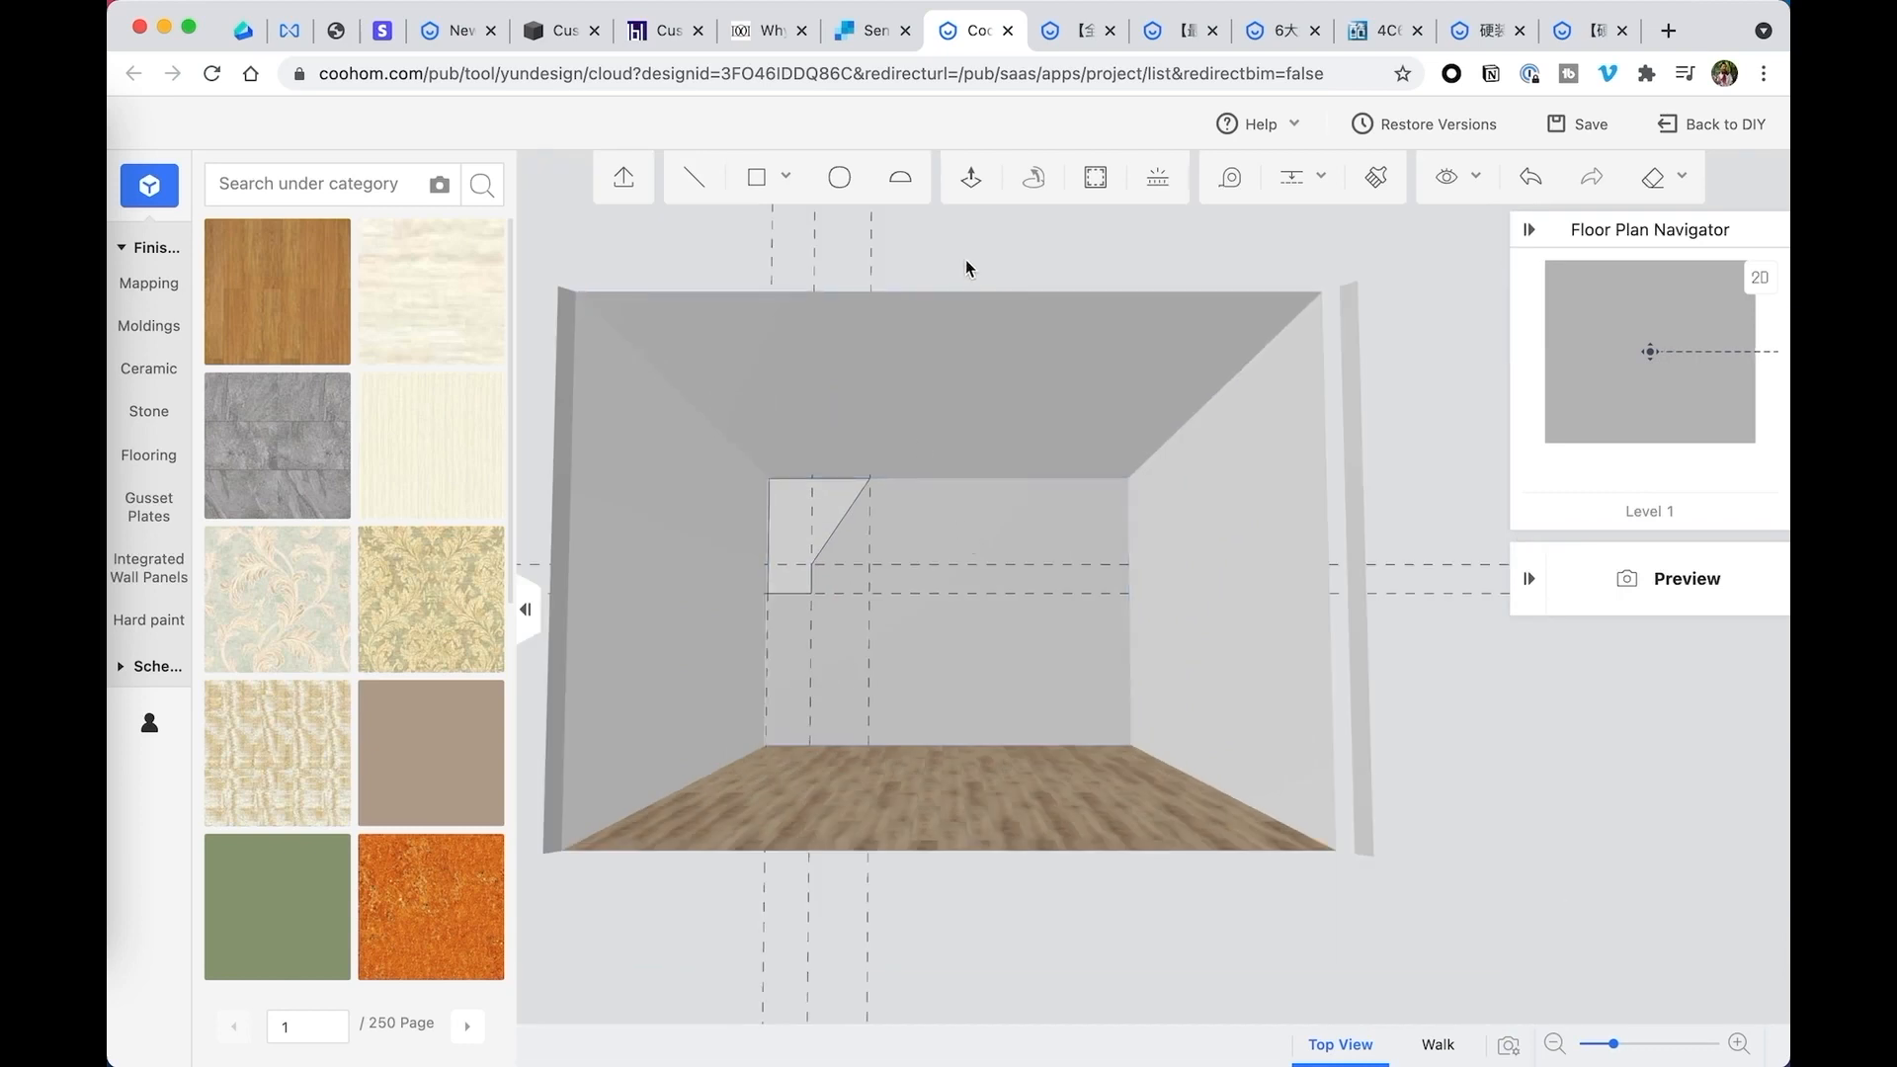
mouse_move(756, 179)
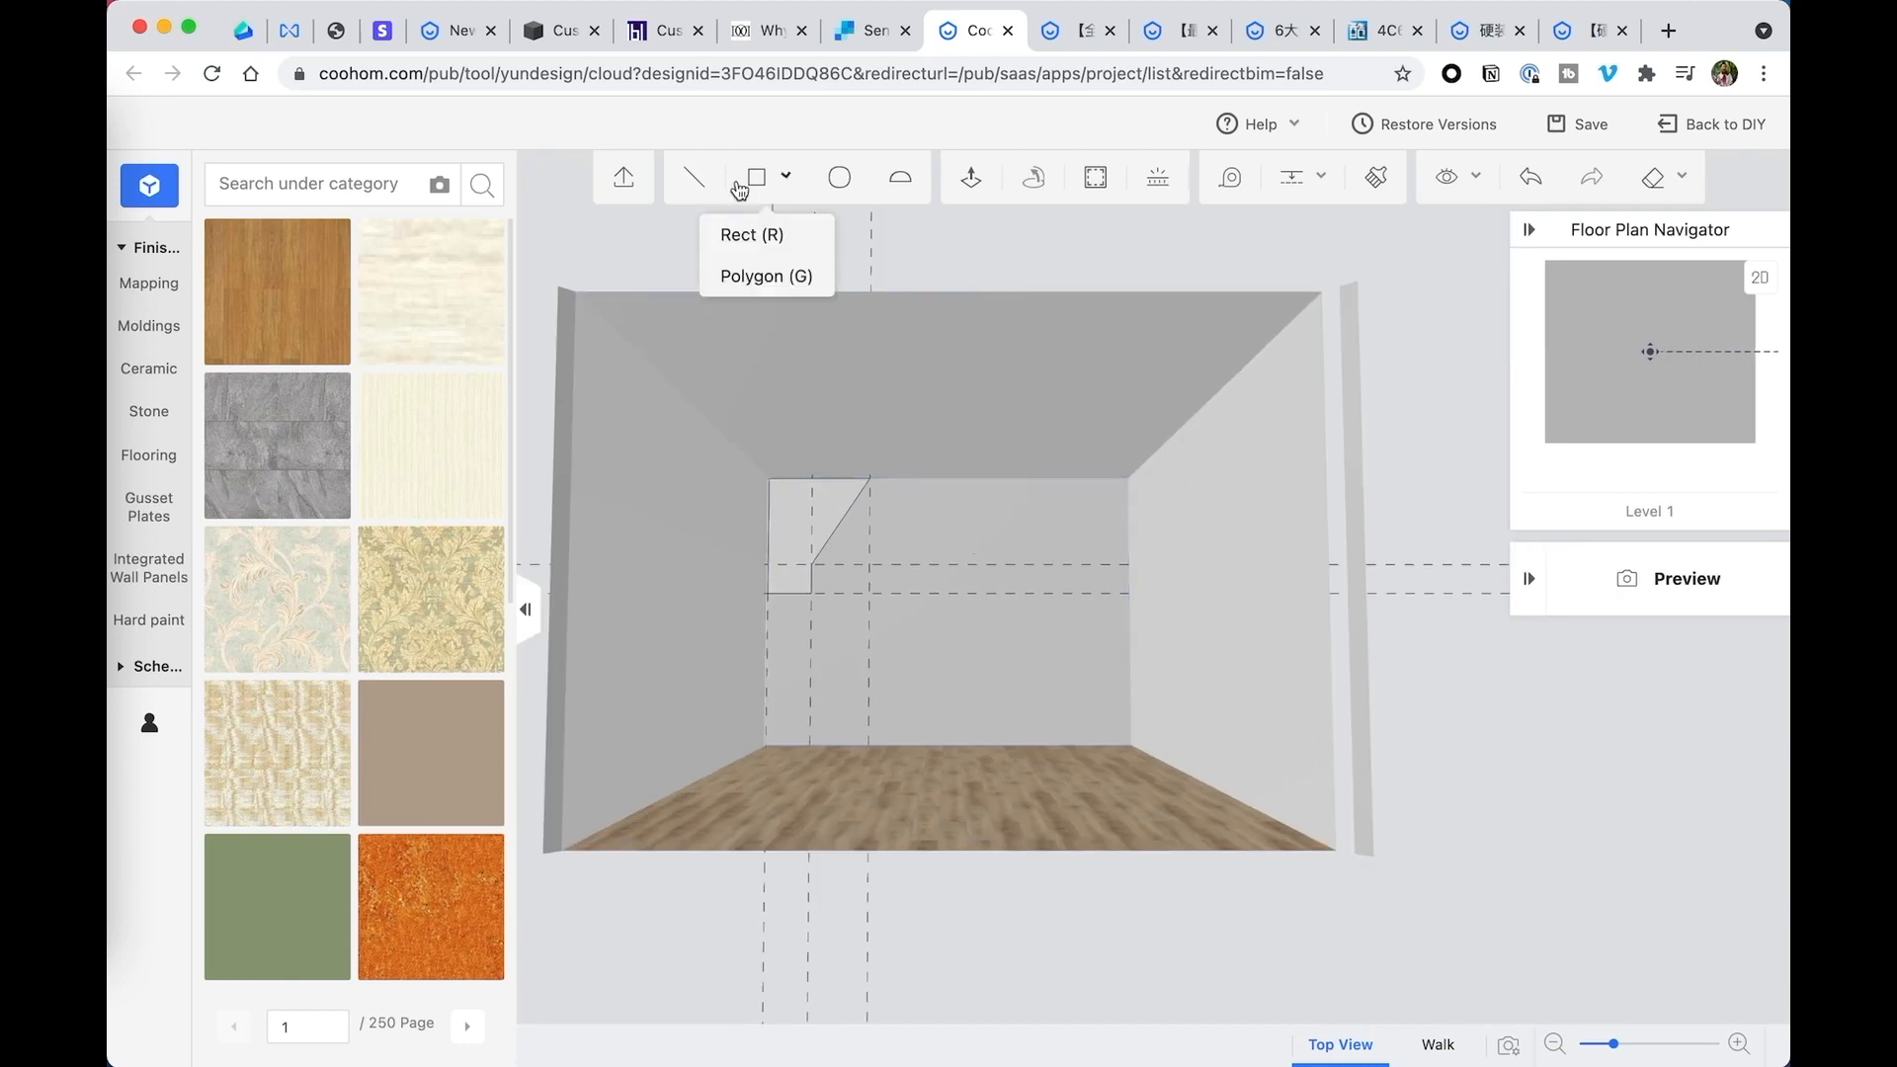
left_click(783, 246)
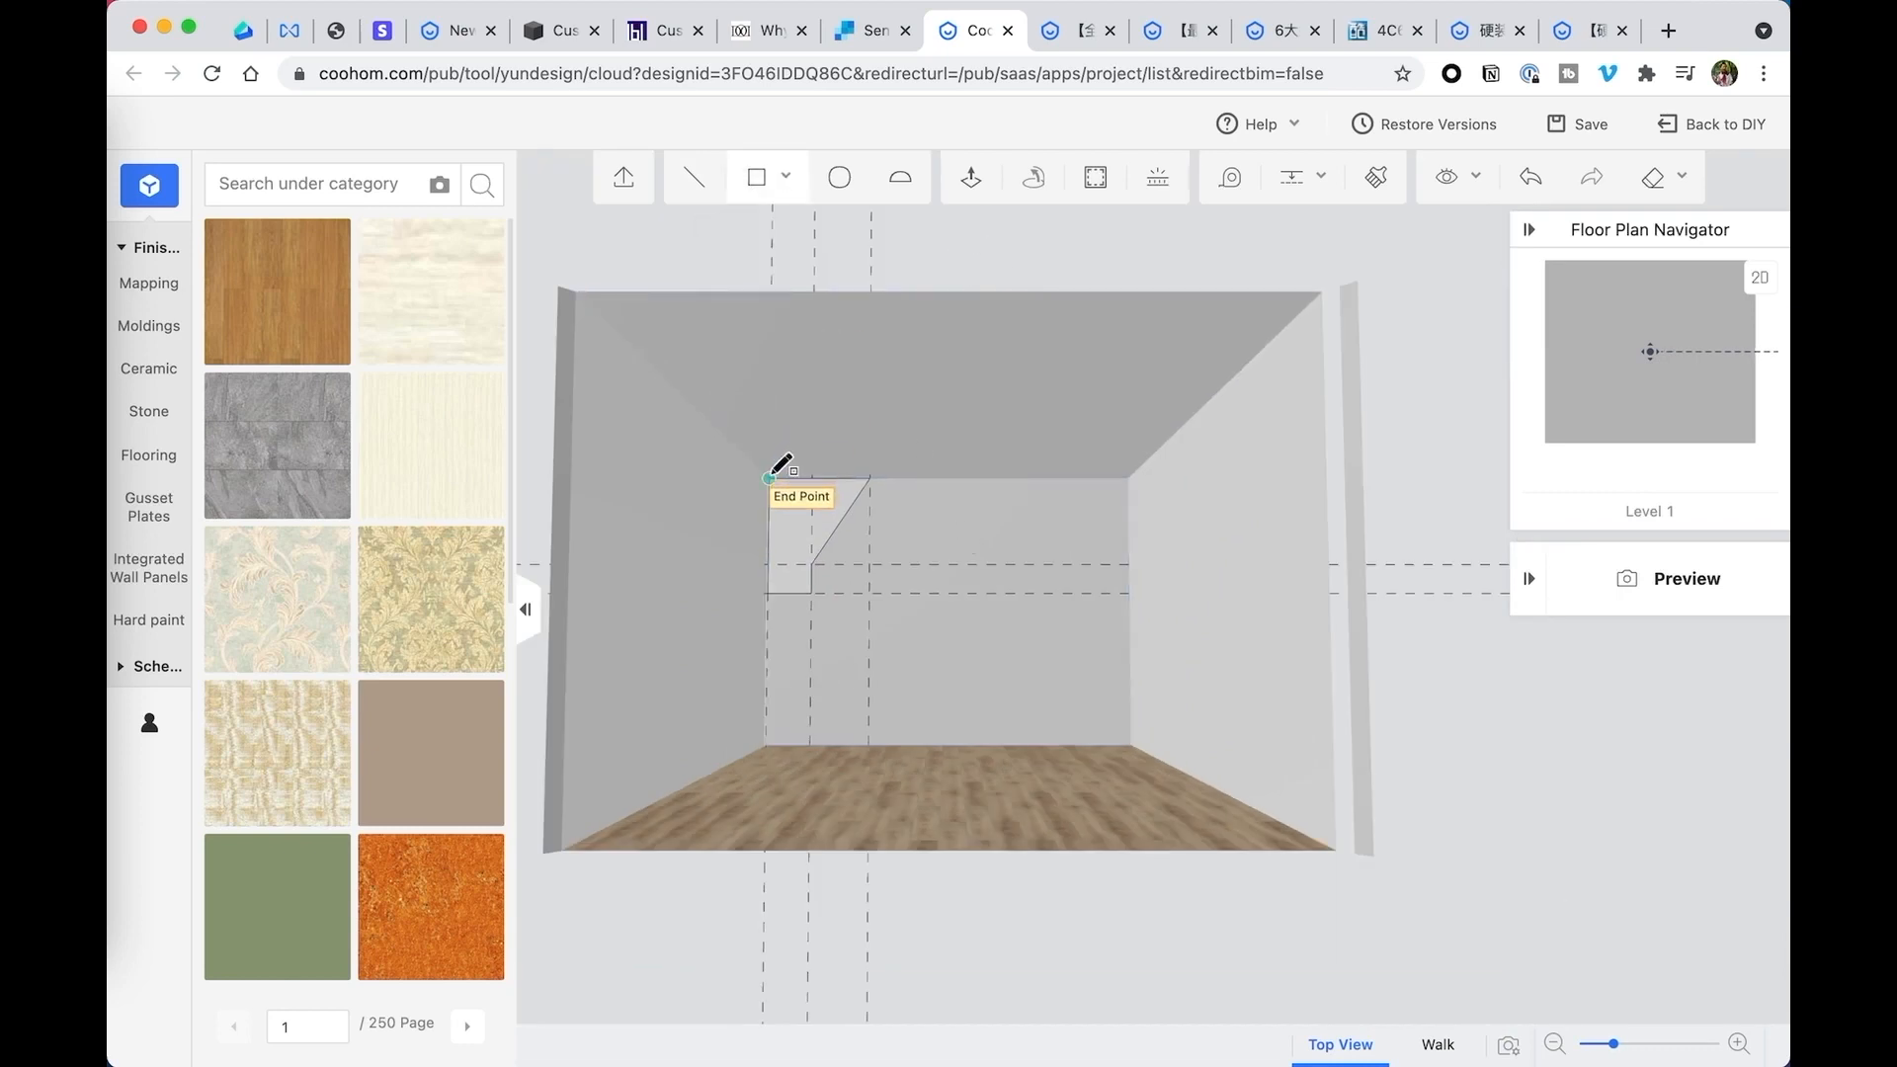
left_click(767, 456)
left_click(1336, 291)
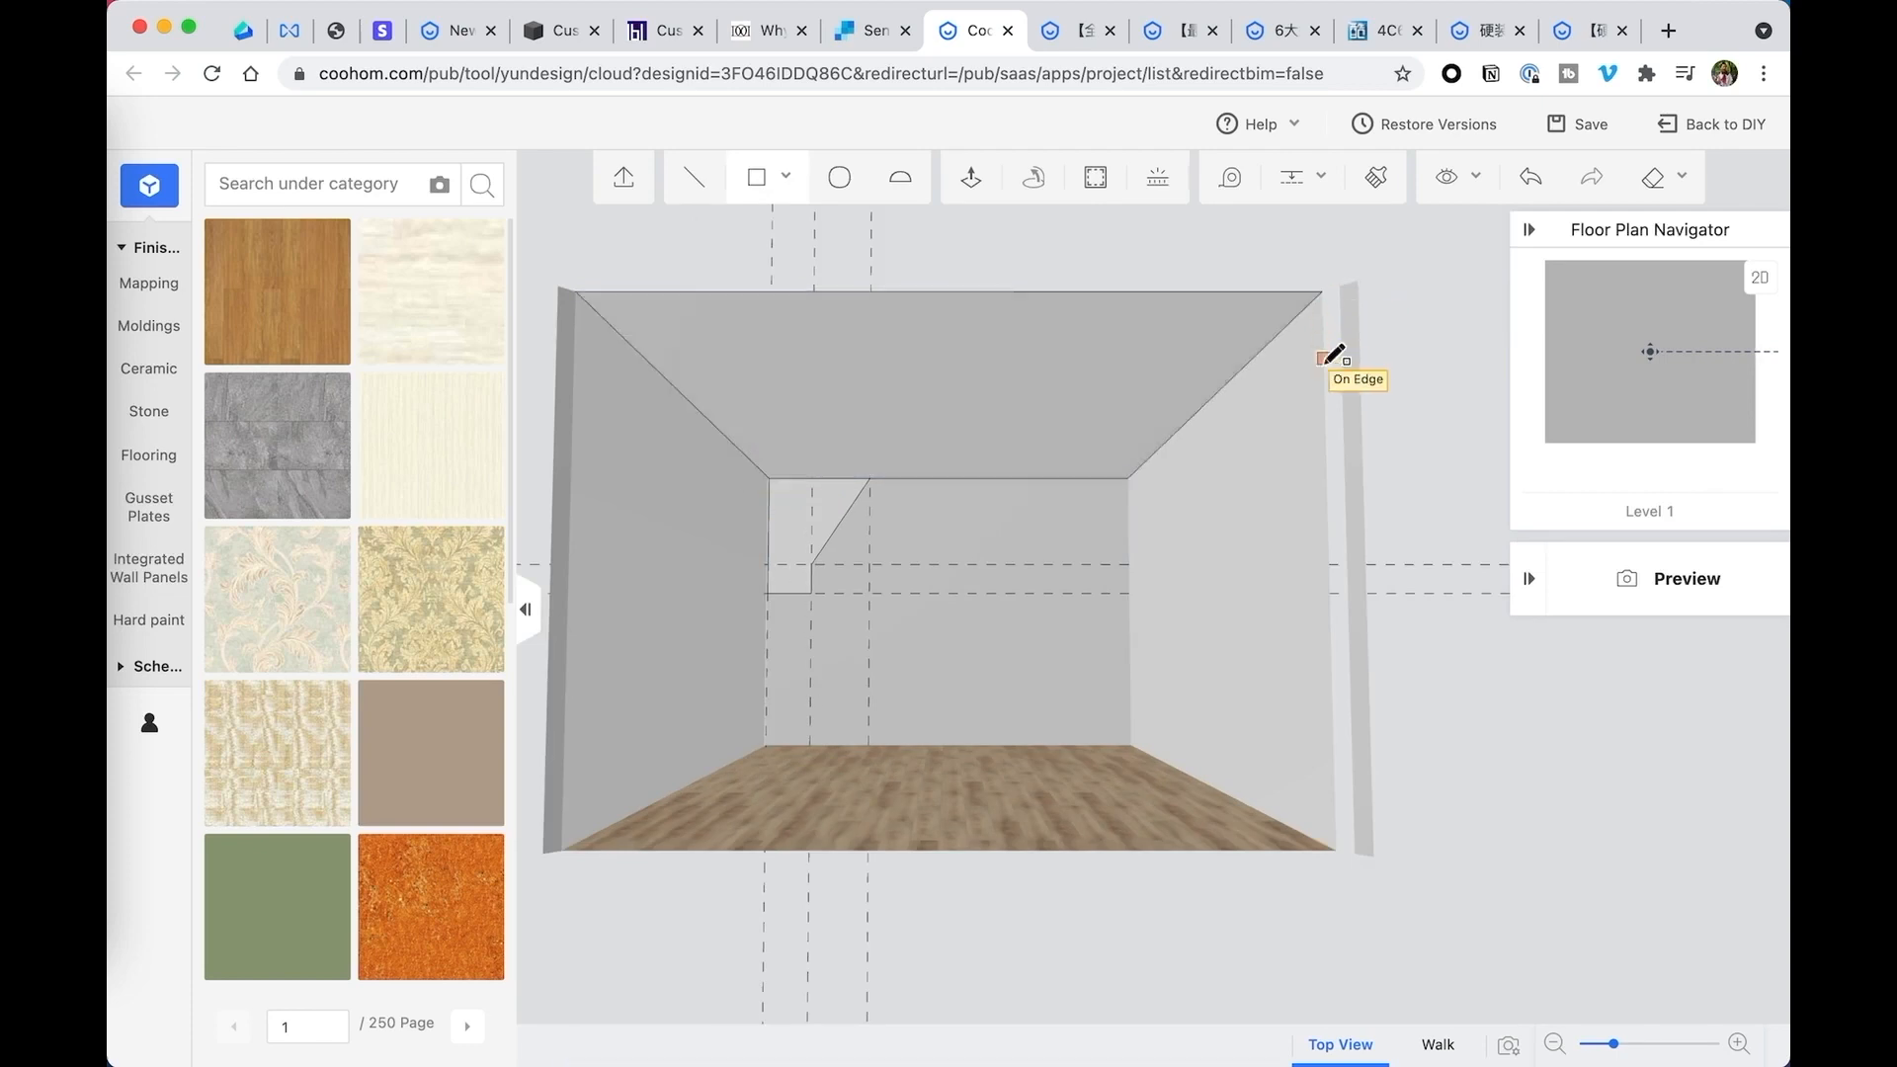
- Save the project and sweep the back wall's corner profile around the perimeter of the ceiling rectangle
left_click(1048, 365)
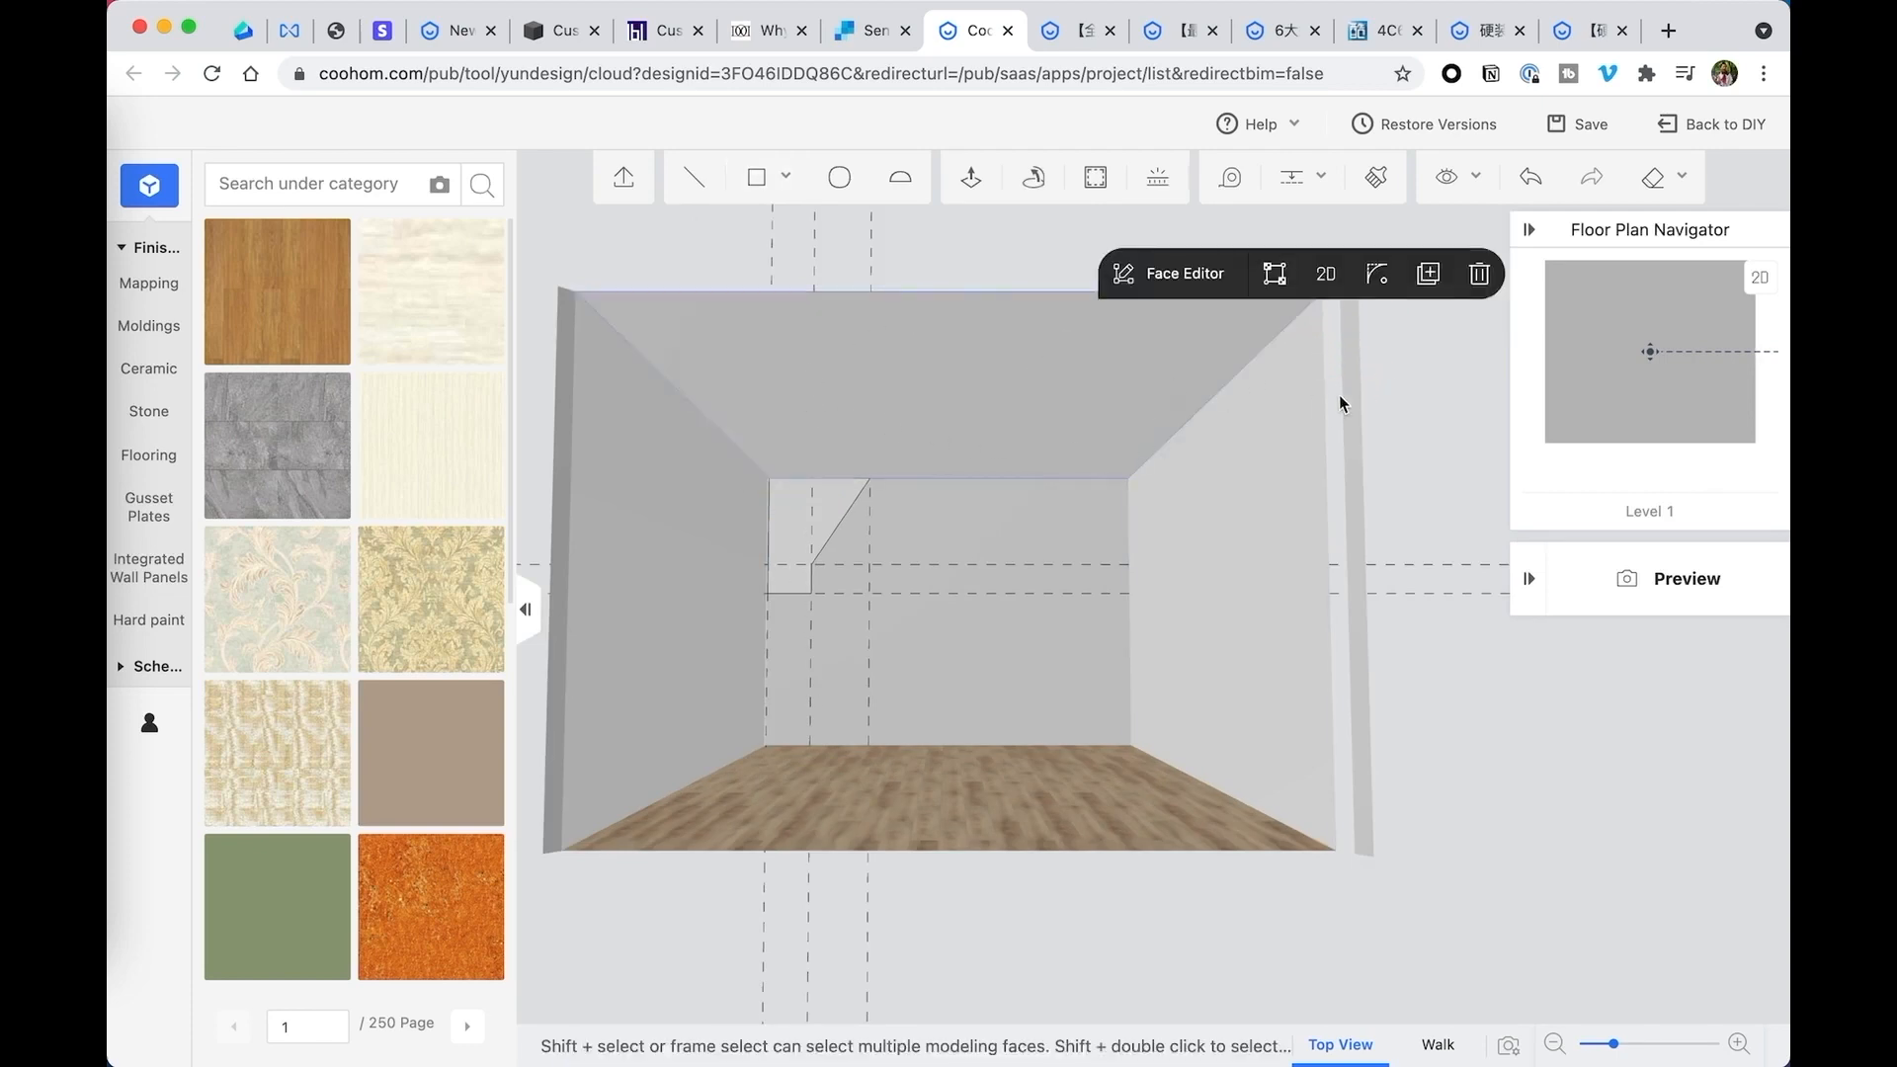
left_click_drag(1373, 394, 1433, 394)
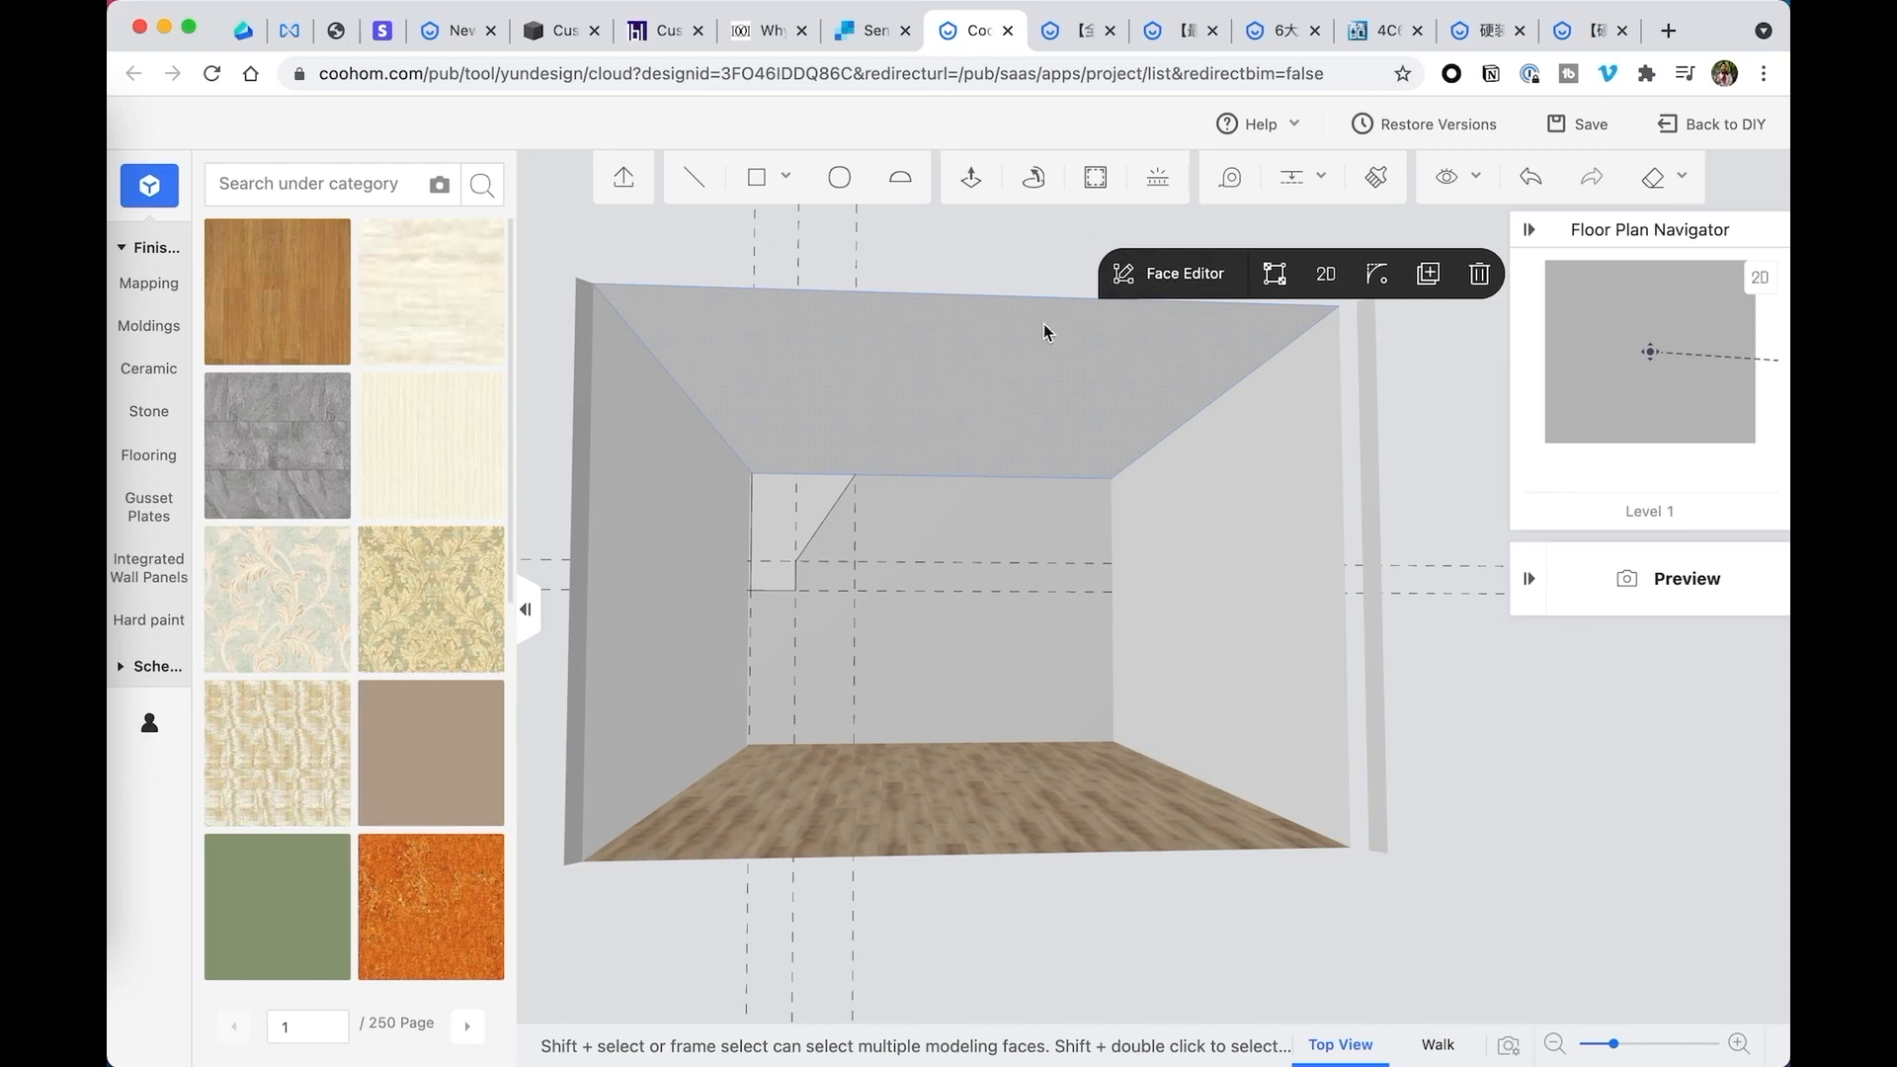
key("super+s")
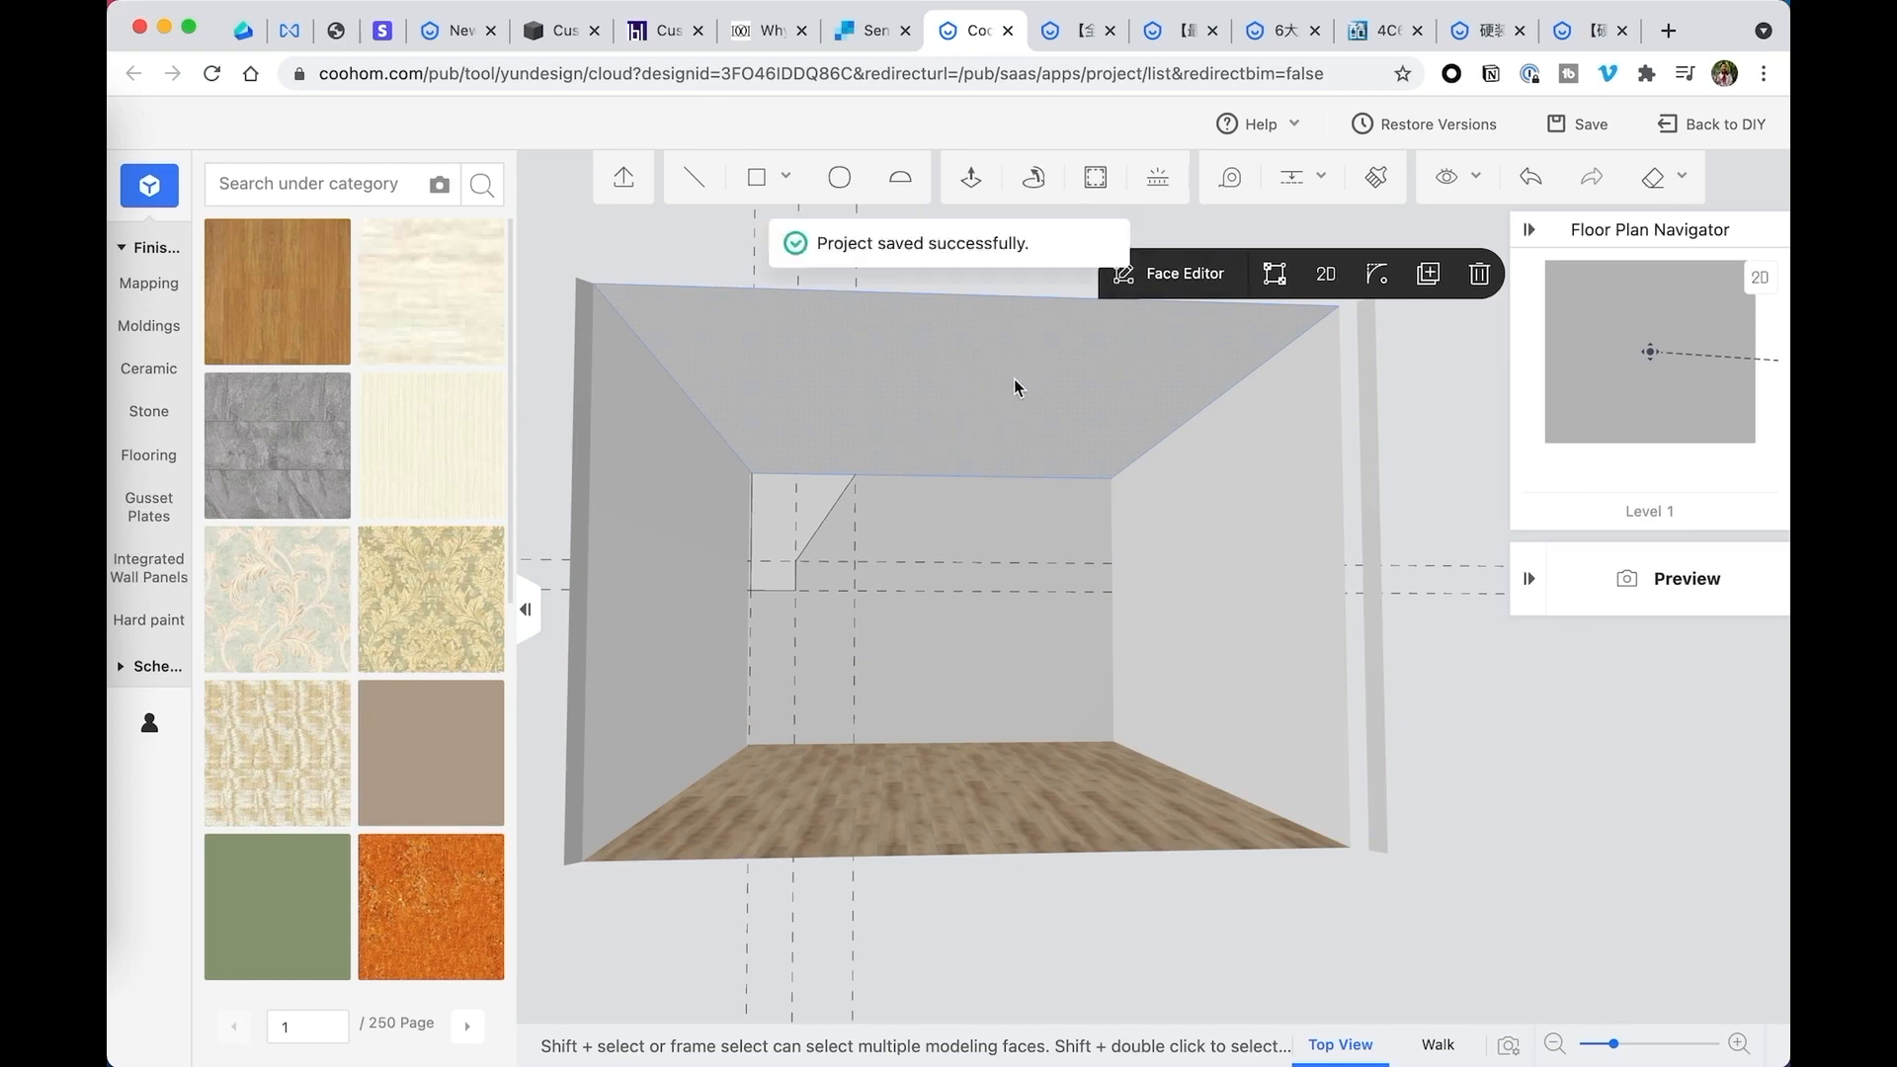
left_click(1034, 181)
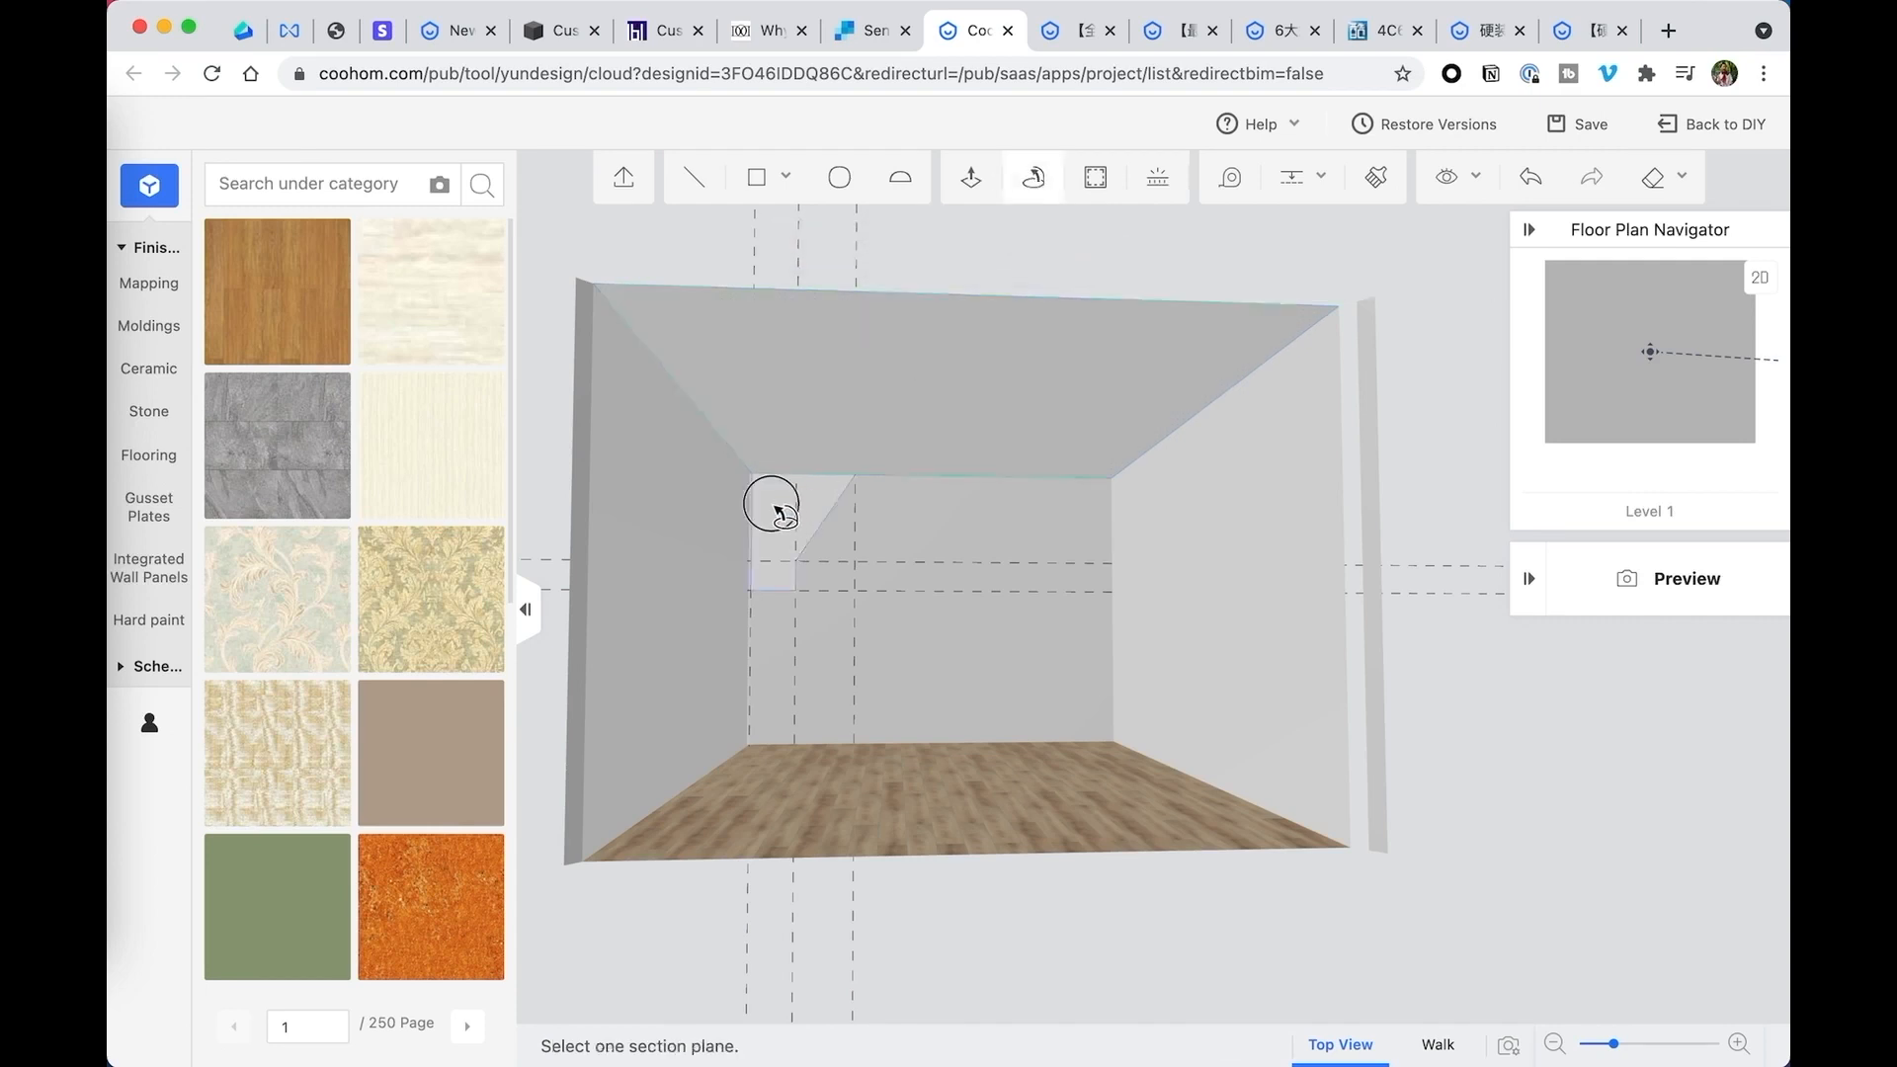
left_click(776, 510)
- Inspect the swept tray ceiling from below and undo the sweep
left_click_drag(1198, 656, 1124, 597)
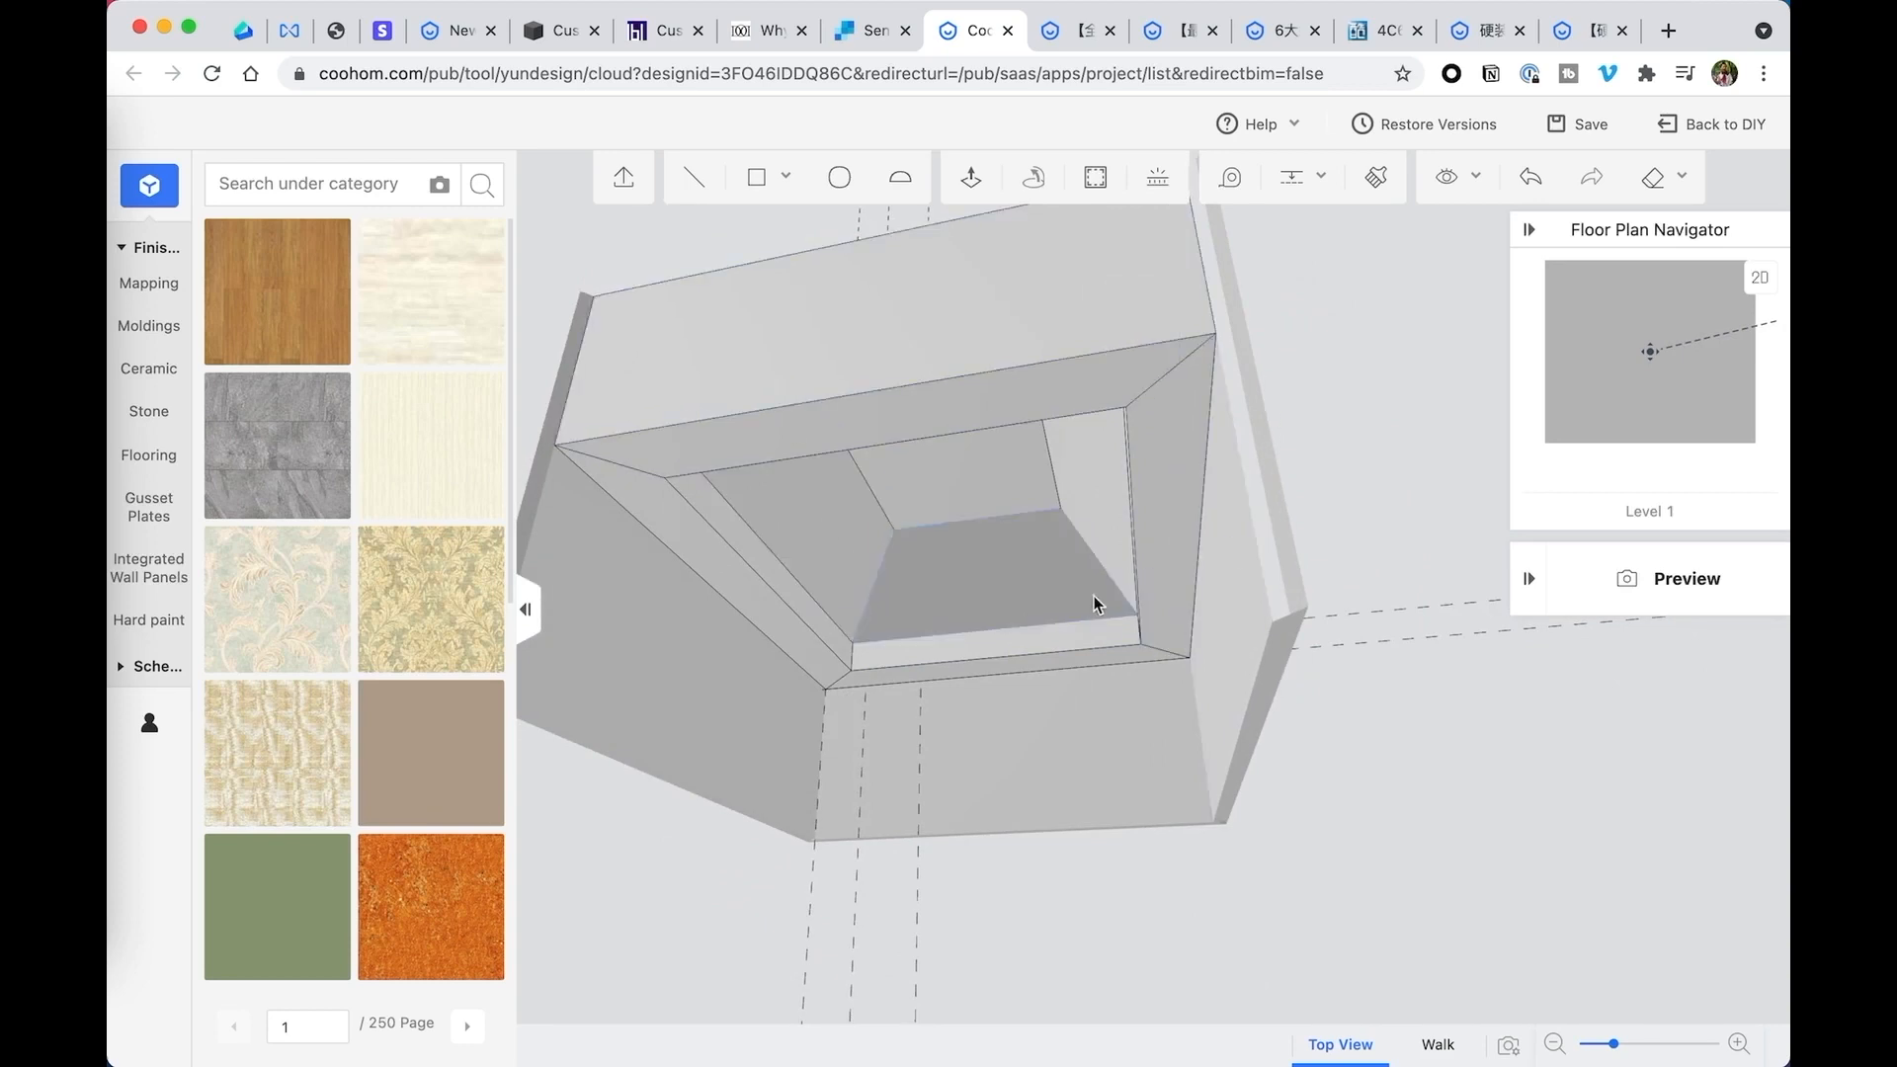
left_click_drag(1094, 598, 1194, 576)
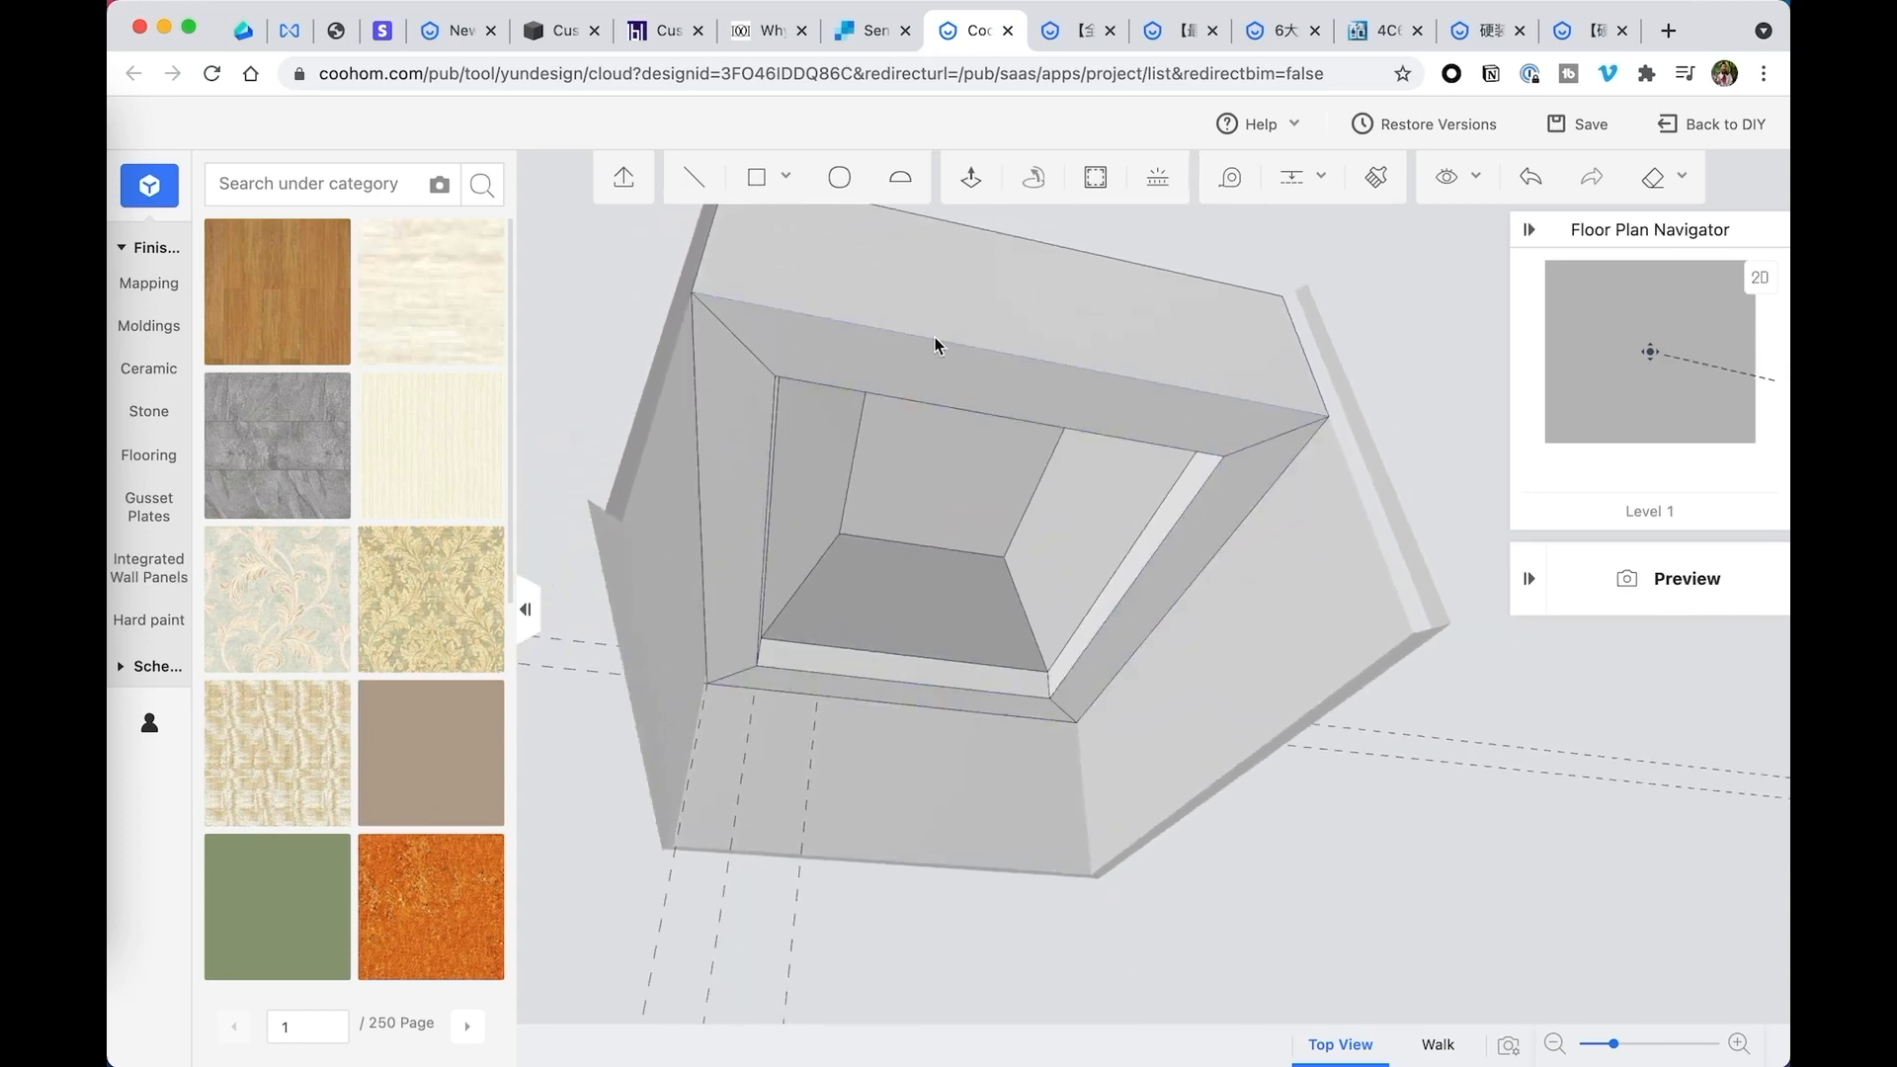
left_click_drag(1012, 546, 904, 591)
key("super+z")
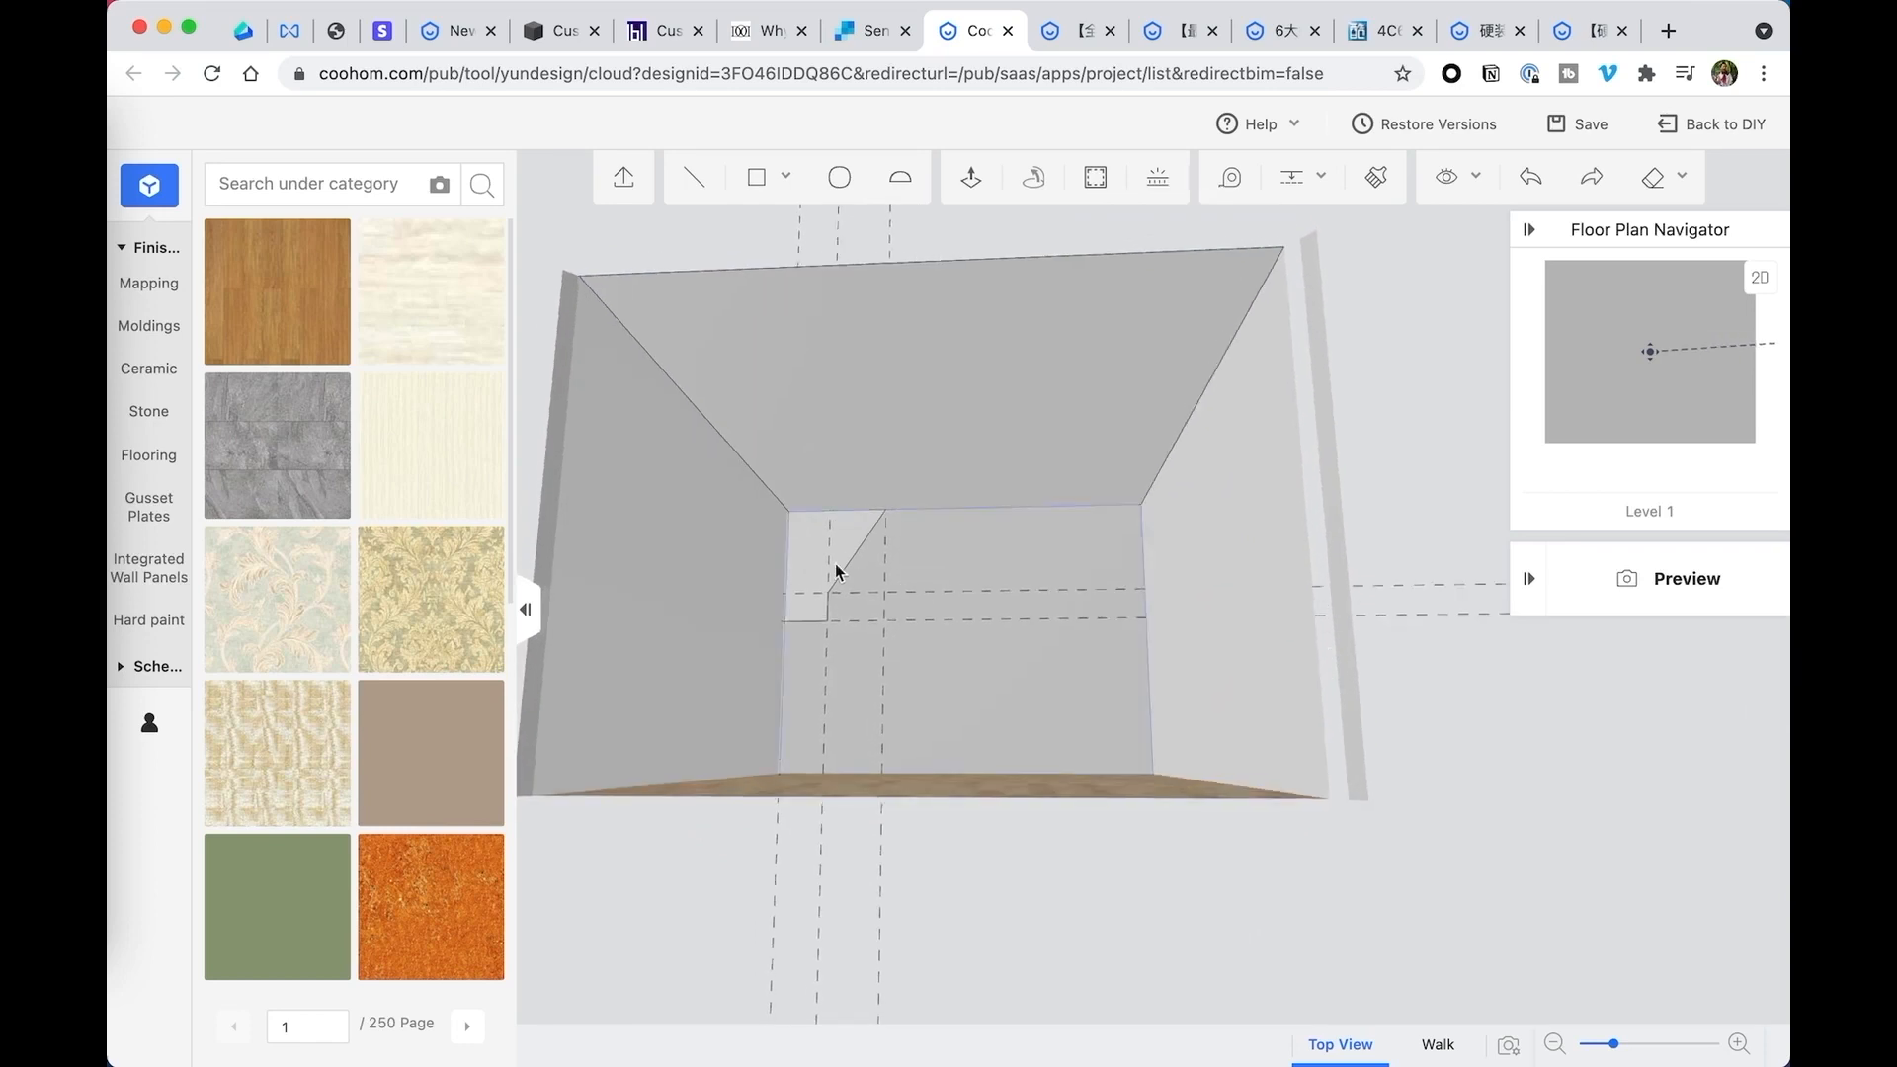
- Draw a small rectangular lip about 6 inches tall on the back wall, extending right from the lower end of the corner profile
scroll(835, 561, "up", 4)
scroll(842, 554, "down", 4)
scroll(840, 552, "up", 5)
scroll(838, 553, "up", 5)
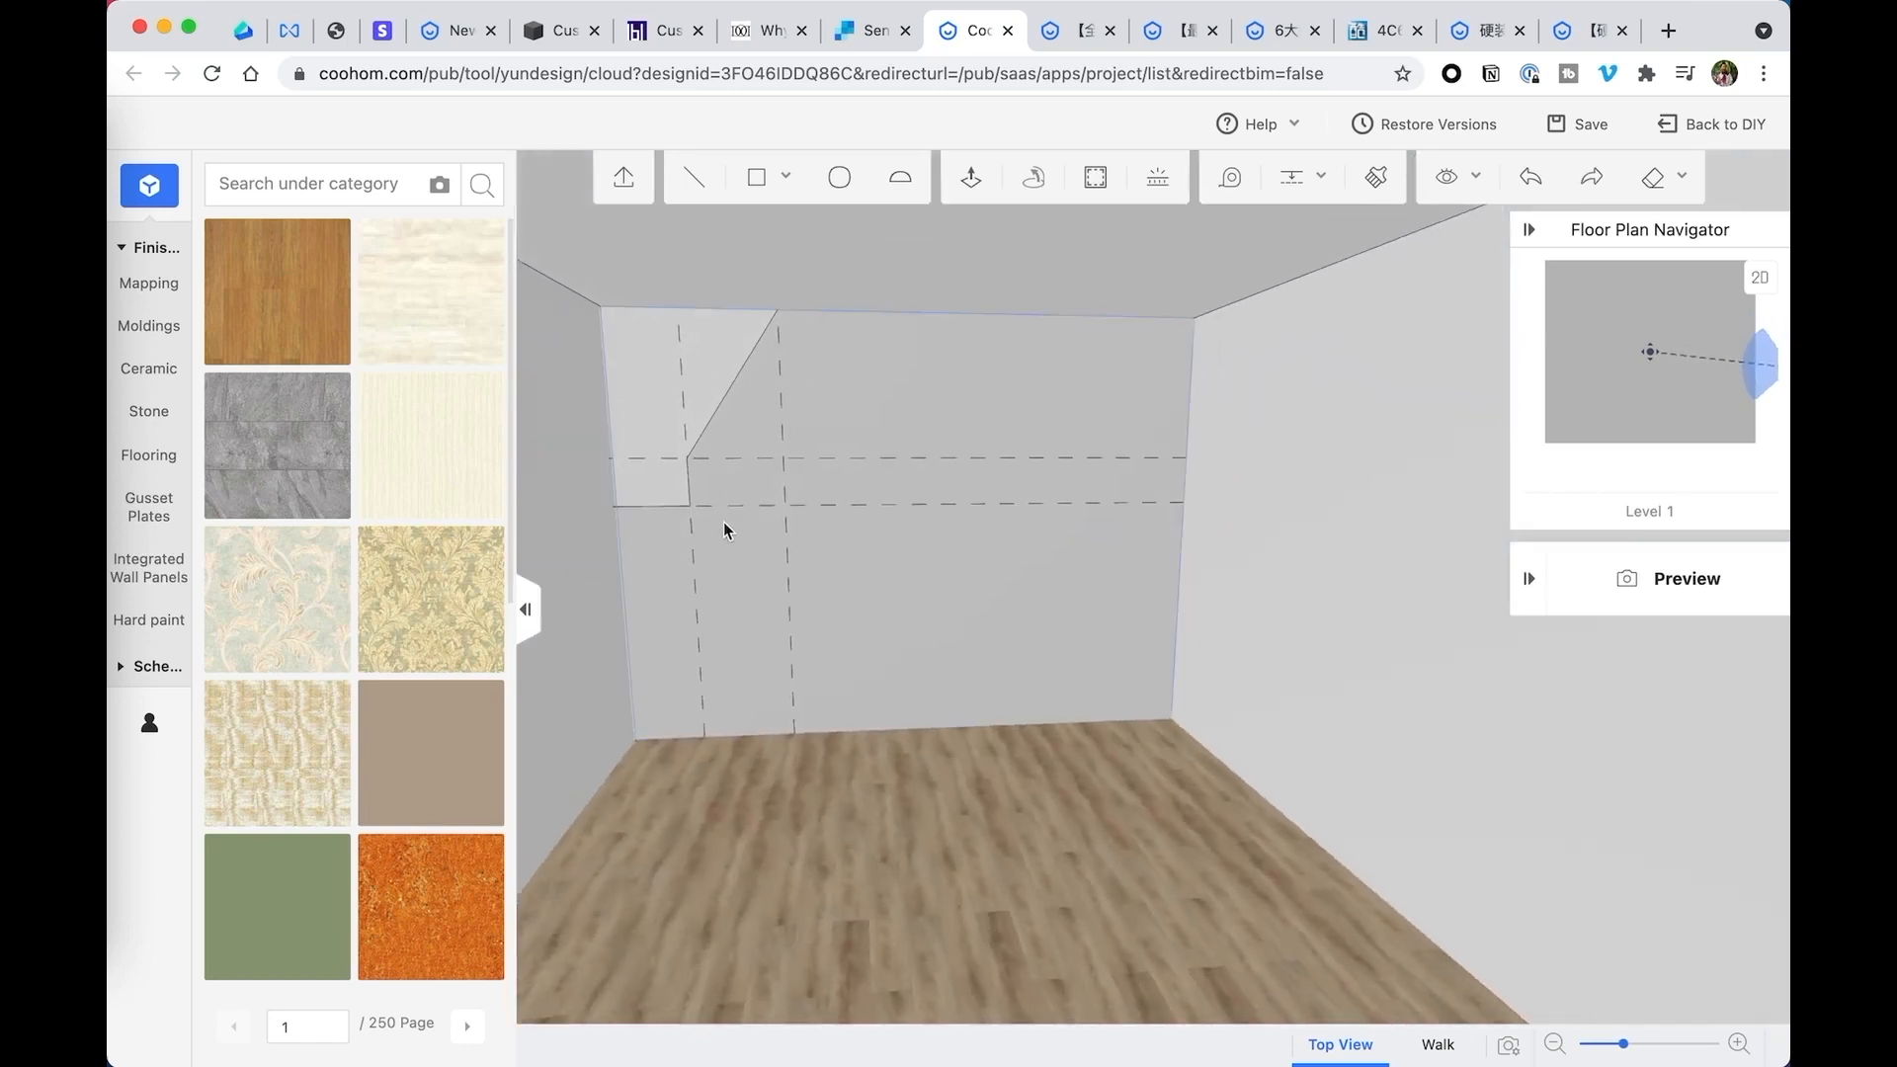
left_click(692, 178)
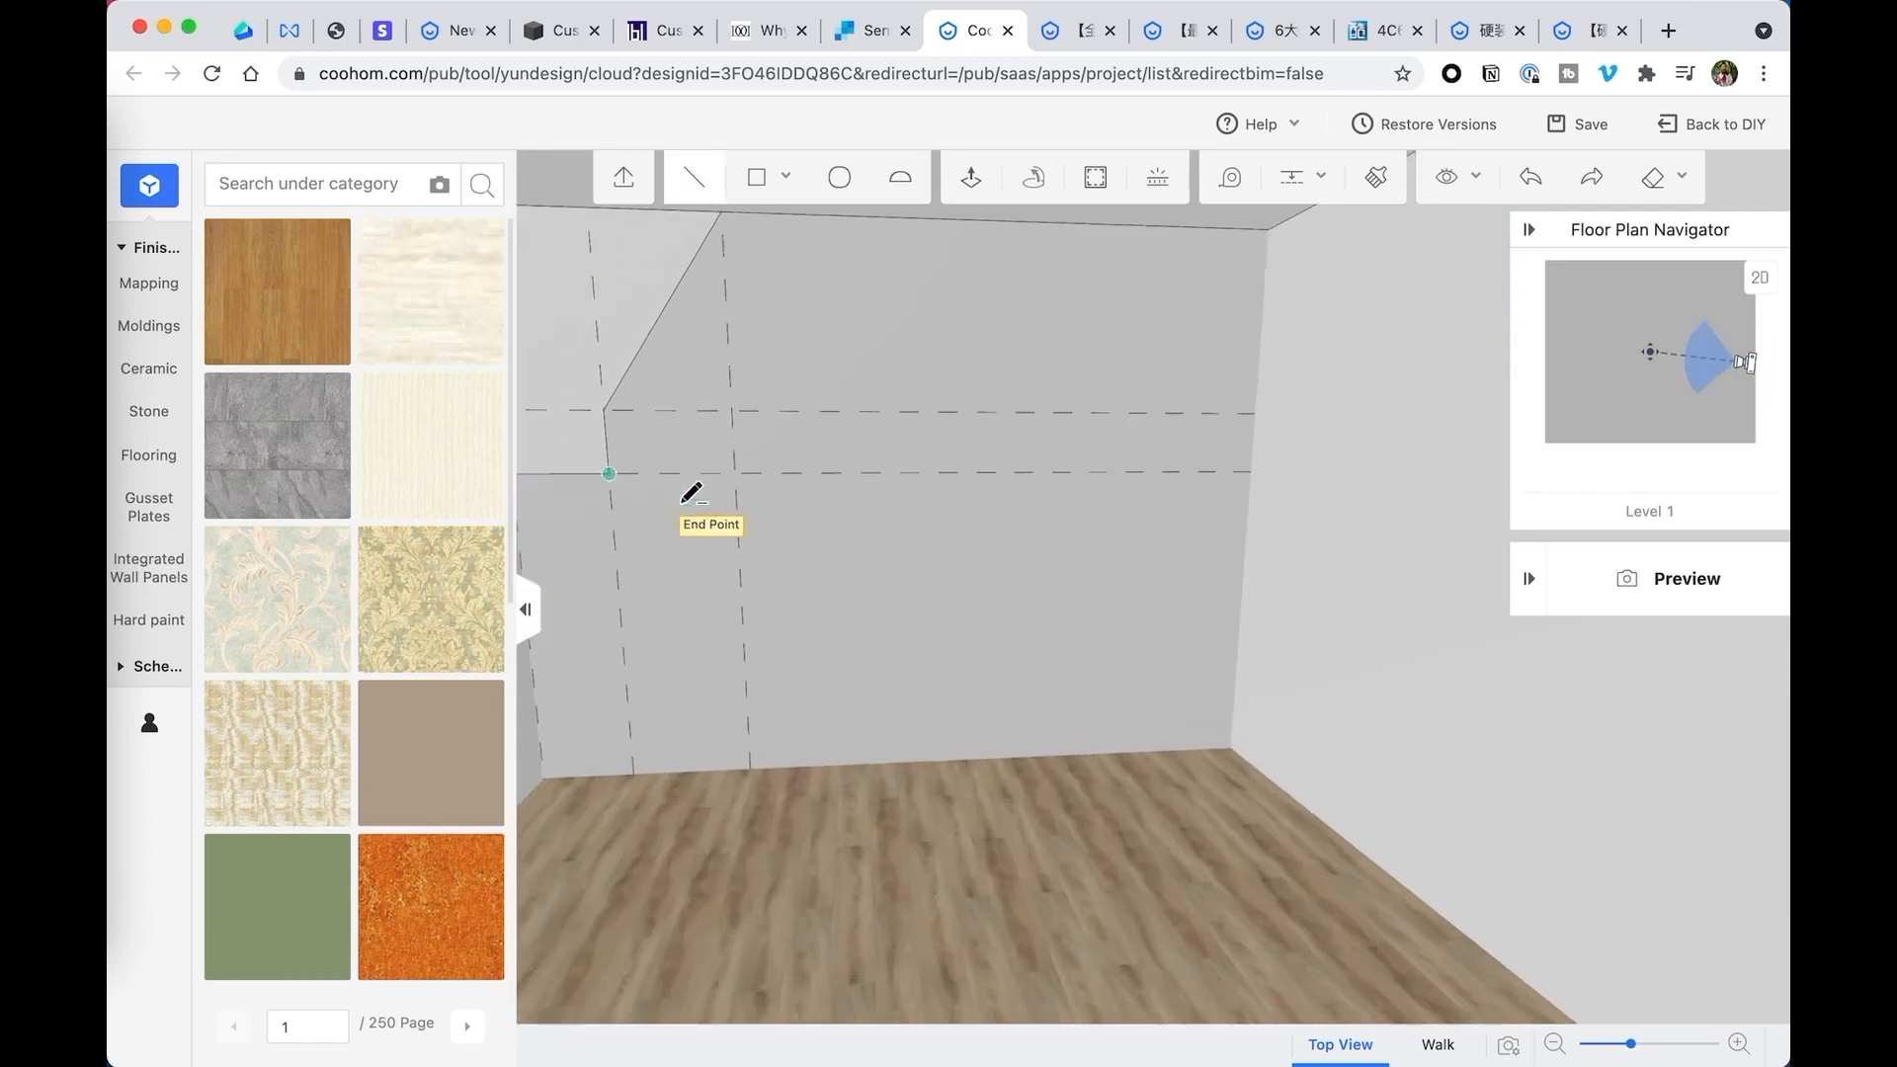
scroll(691, 486, "up", 3)
left_click(573, 425)
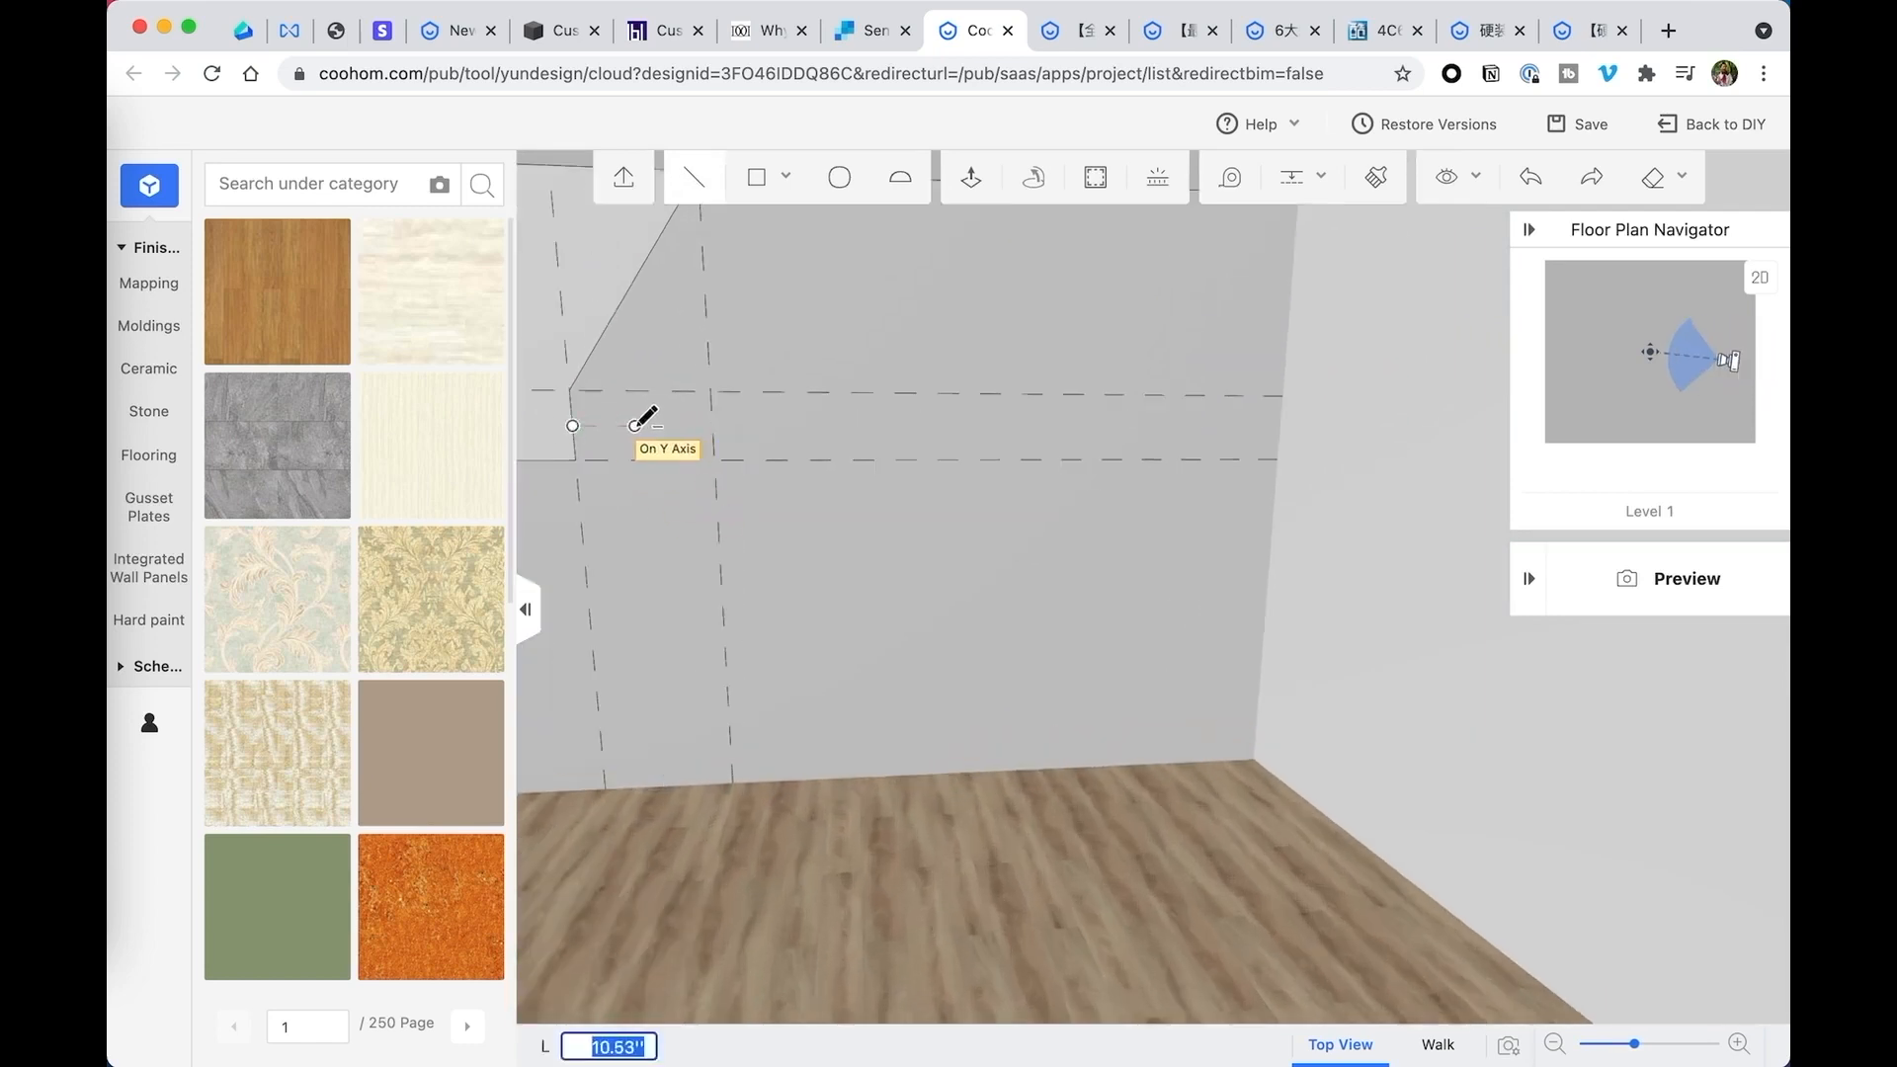
left_click(649, 426)
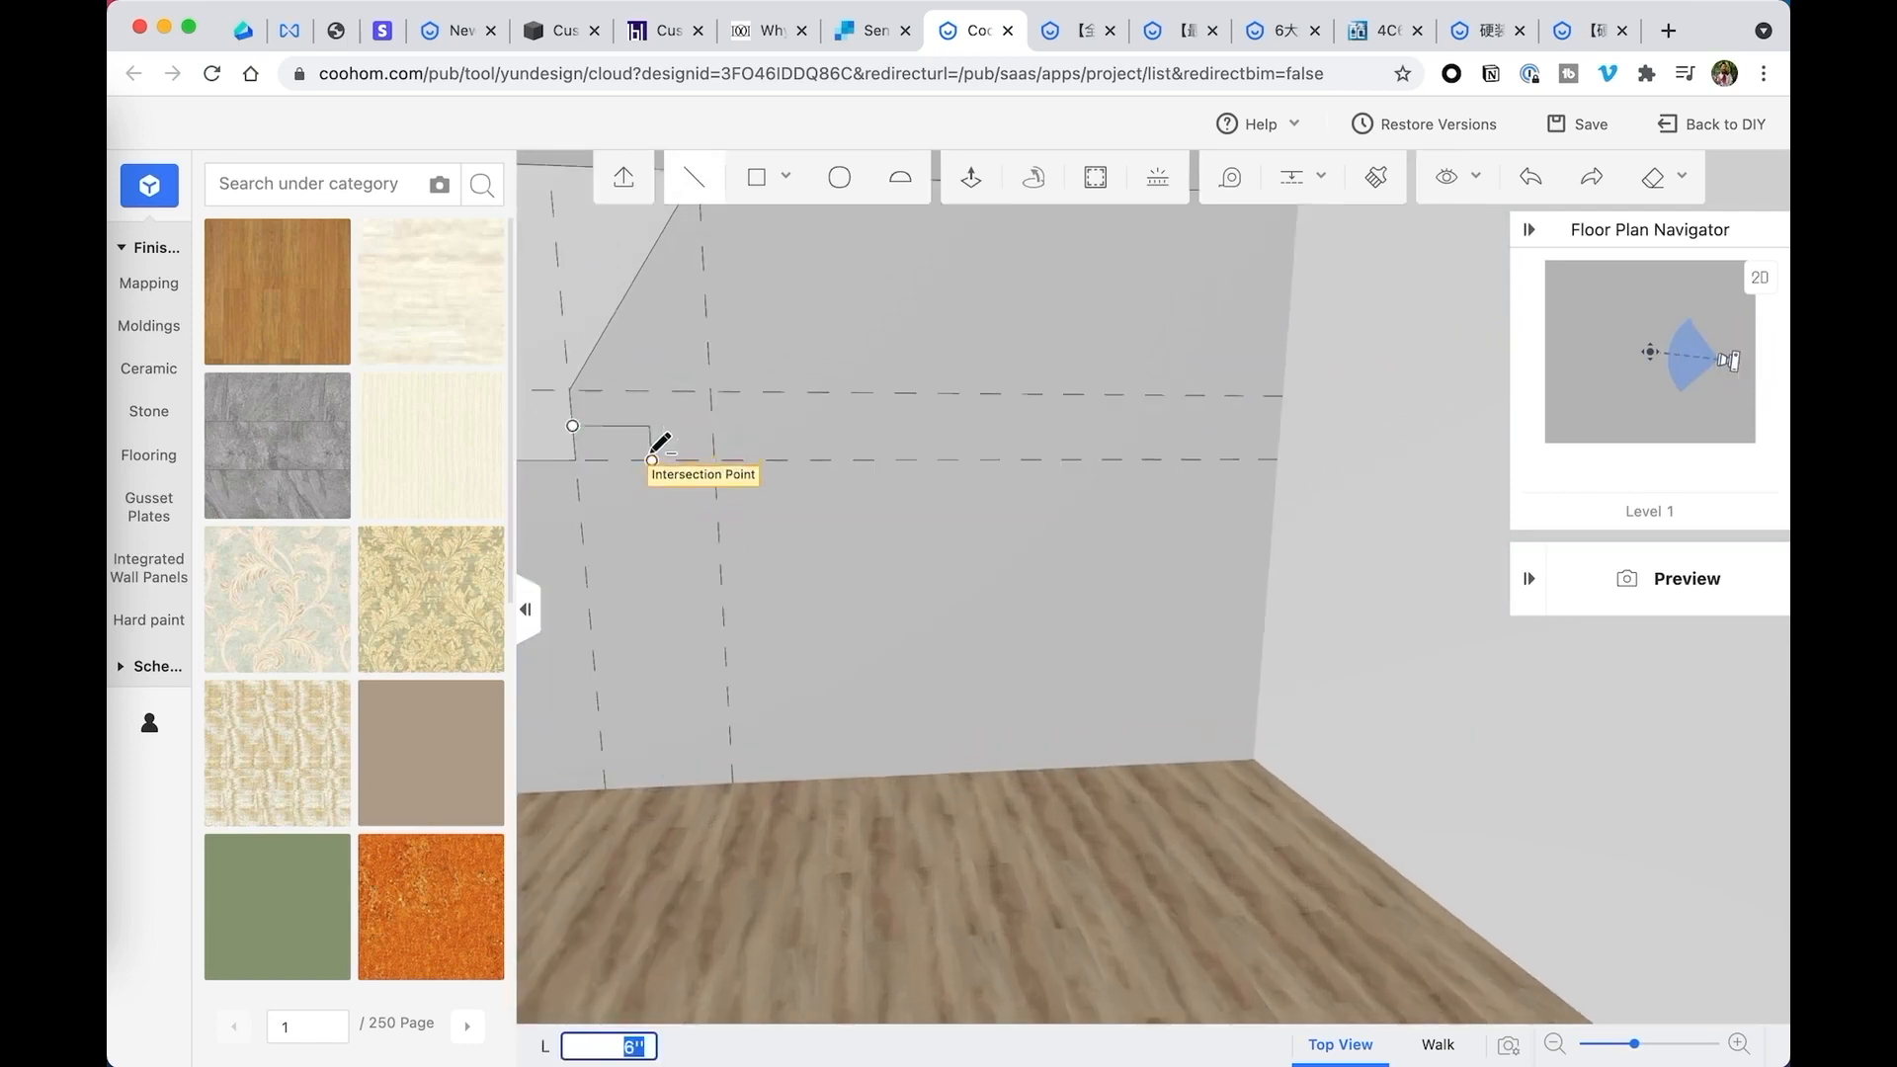
left_click(652, 461)
left_click(576, 460)
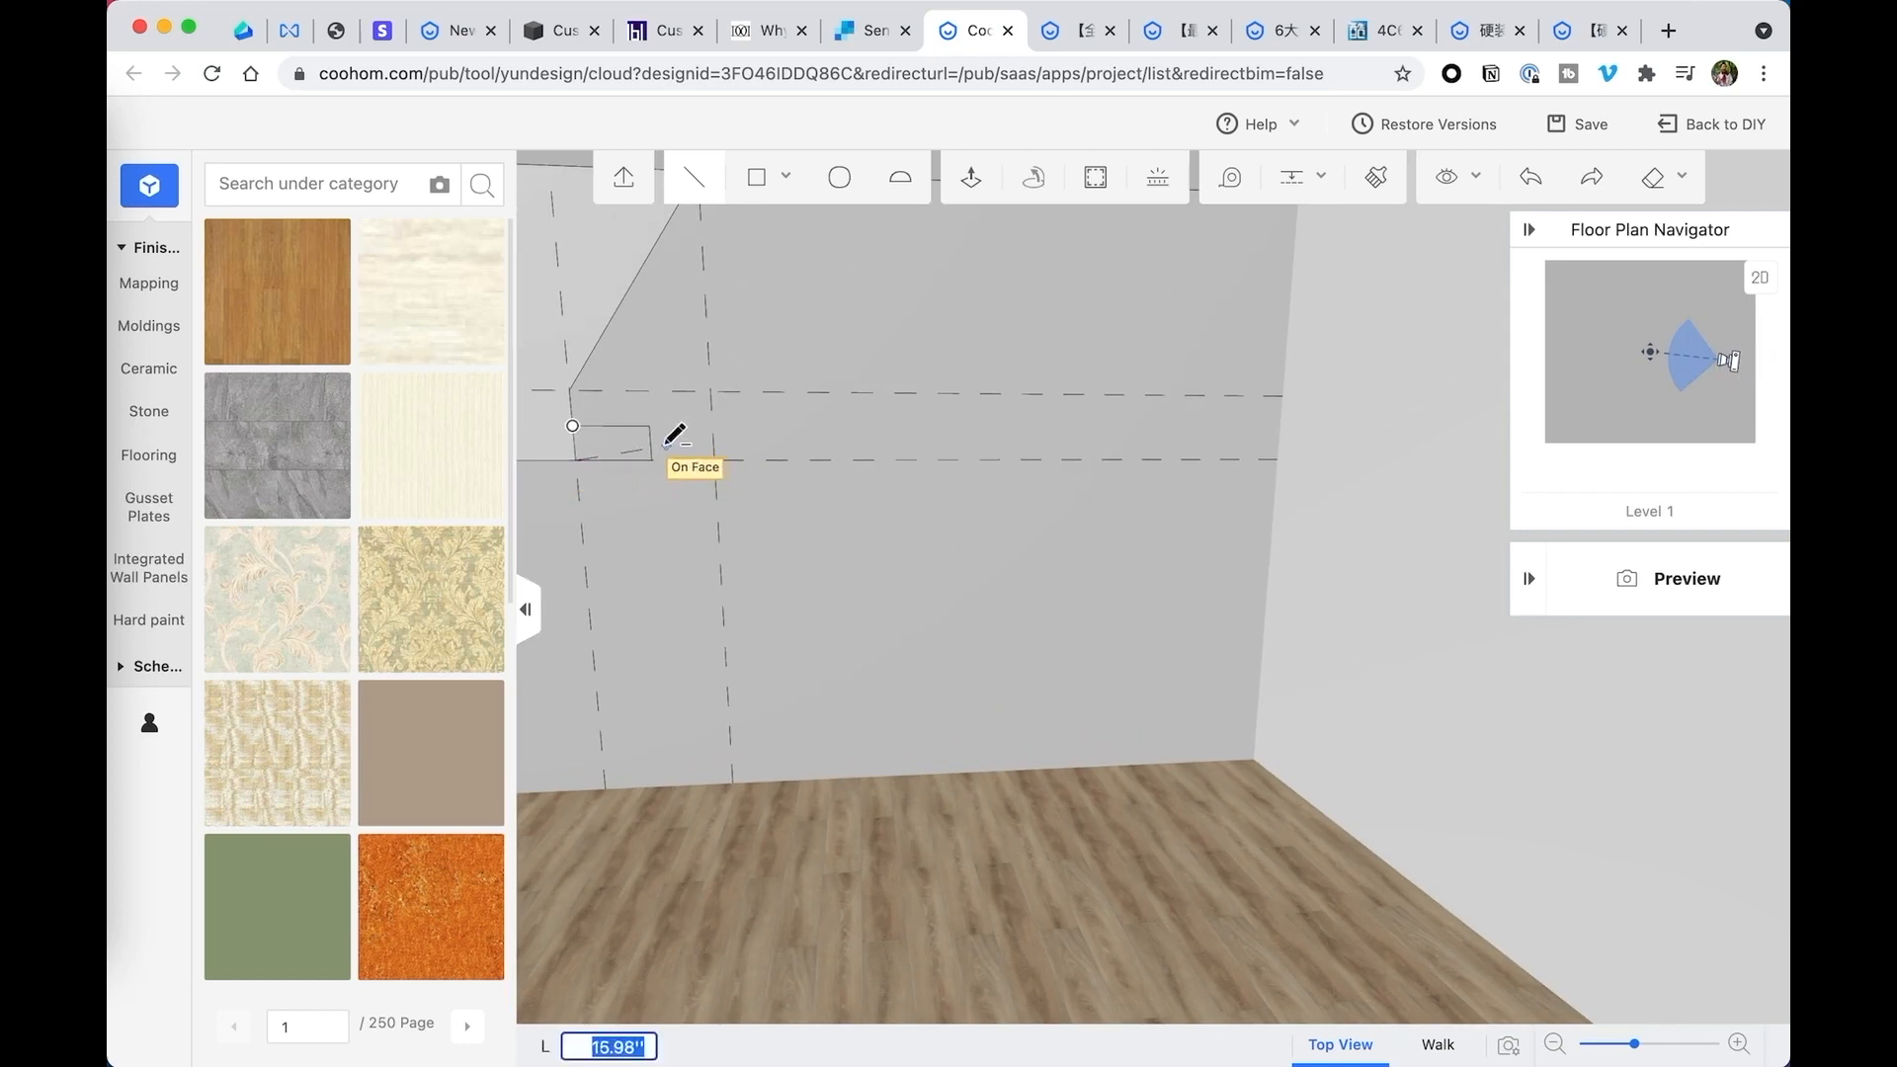
left_click(573, 426)
- Delete the small rectangular lip face beside the lower end of the corner profile
right_click_drag(574, 436, 581, 436)
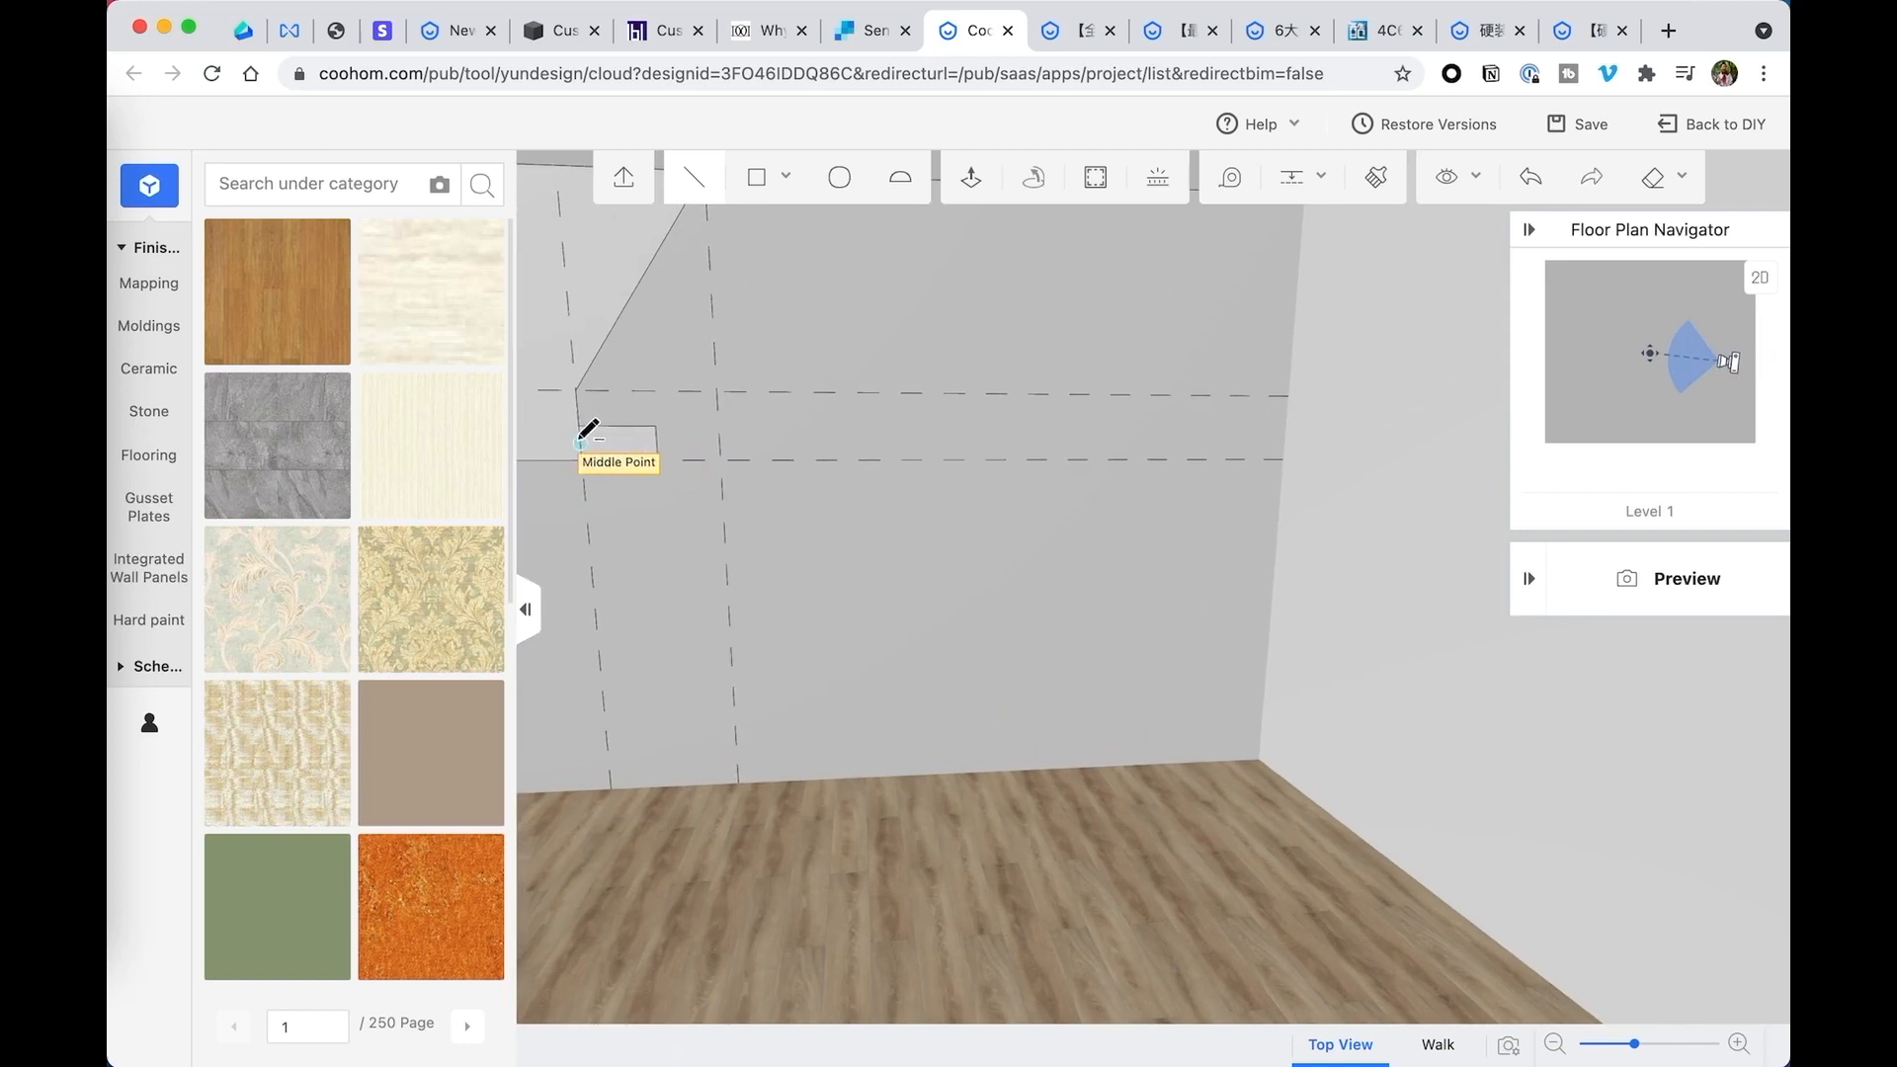
key("Escape")
left_click(579, 438)
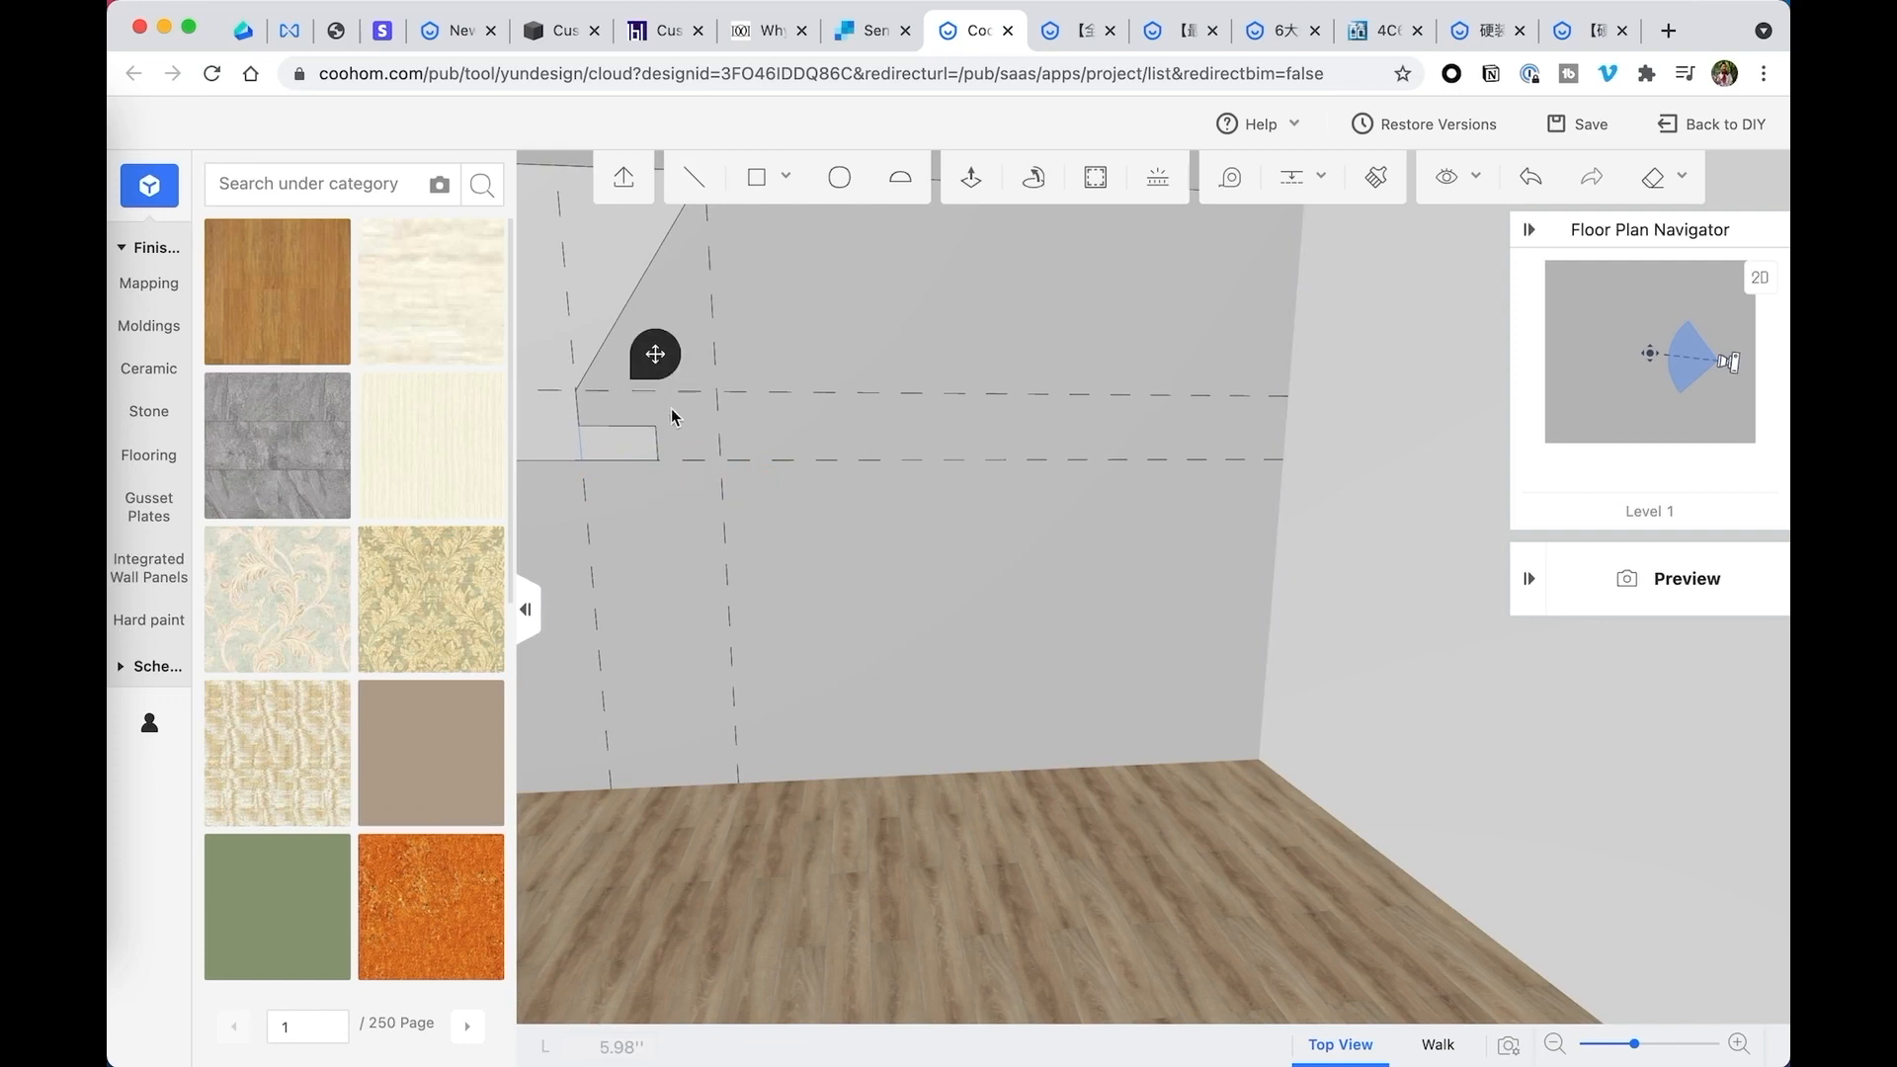
left_click_drag(778, 449, 681, 454)
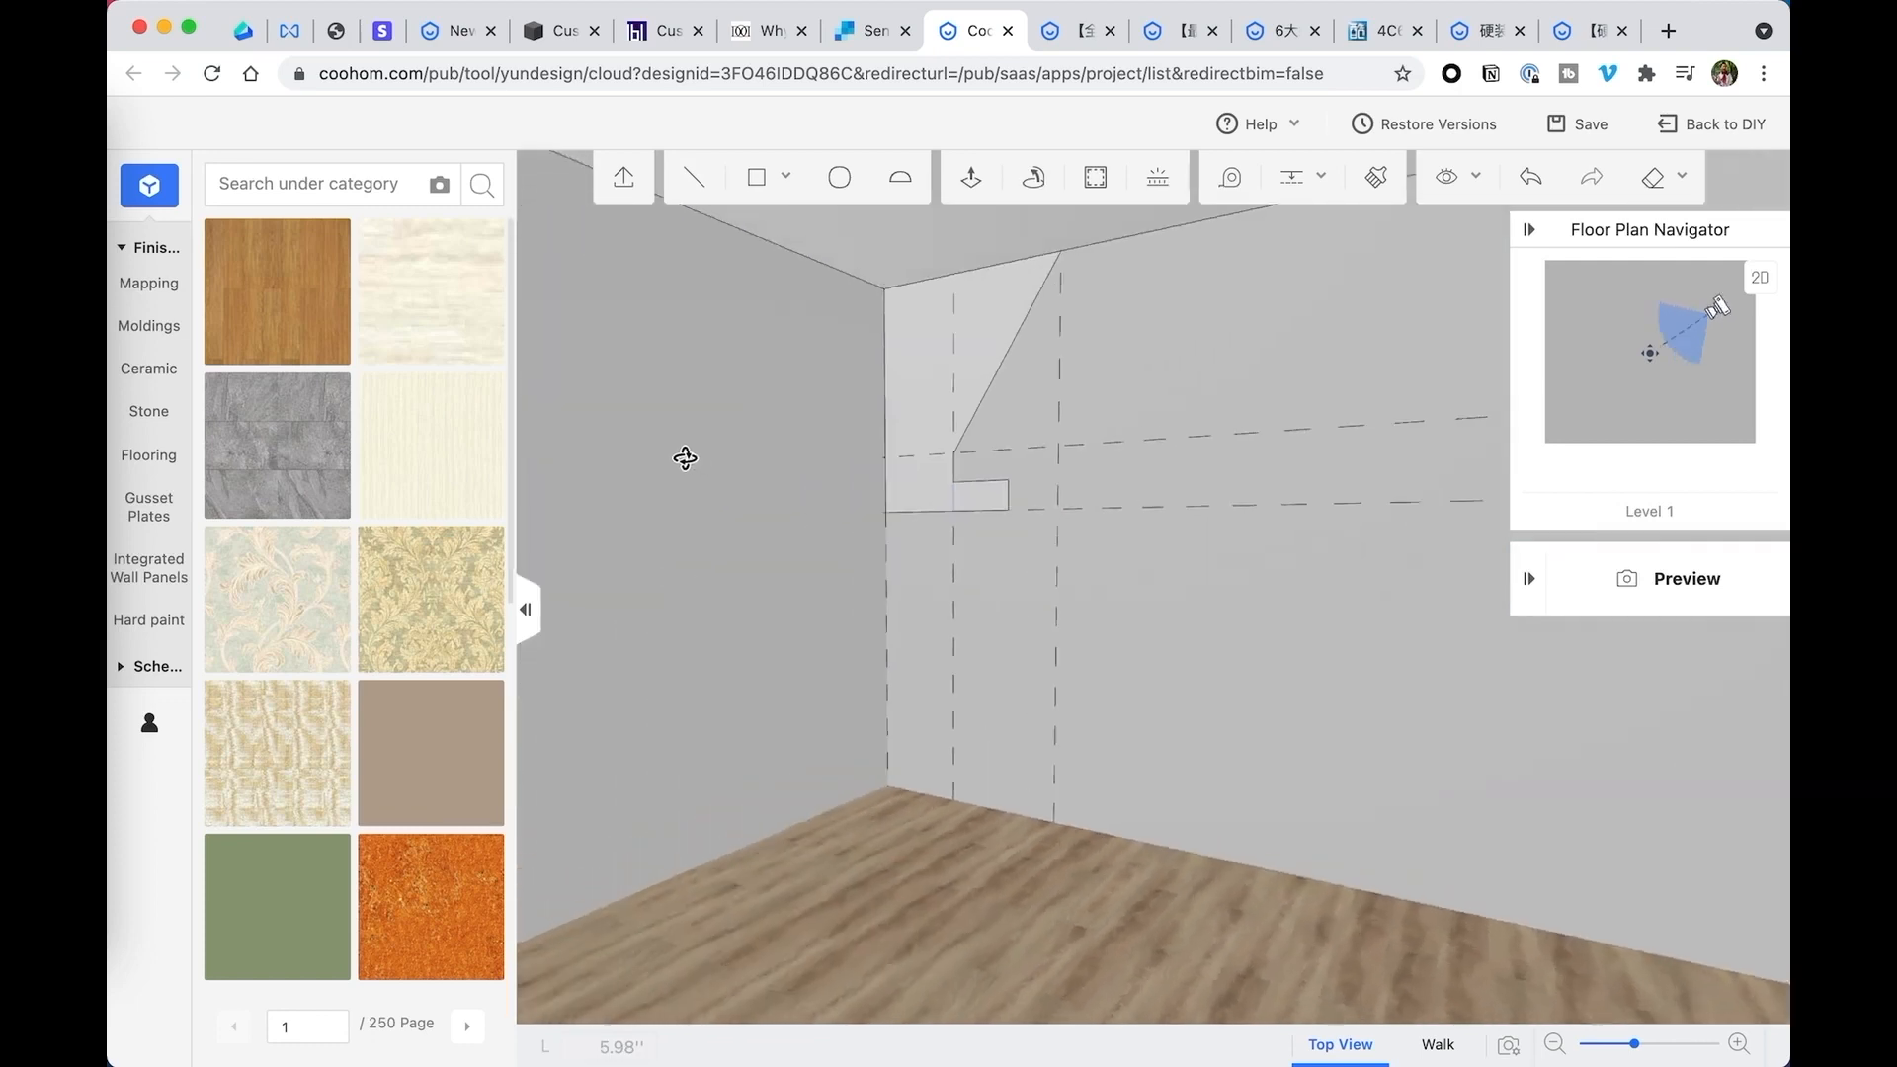
left_click(983, 501)
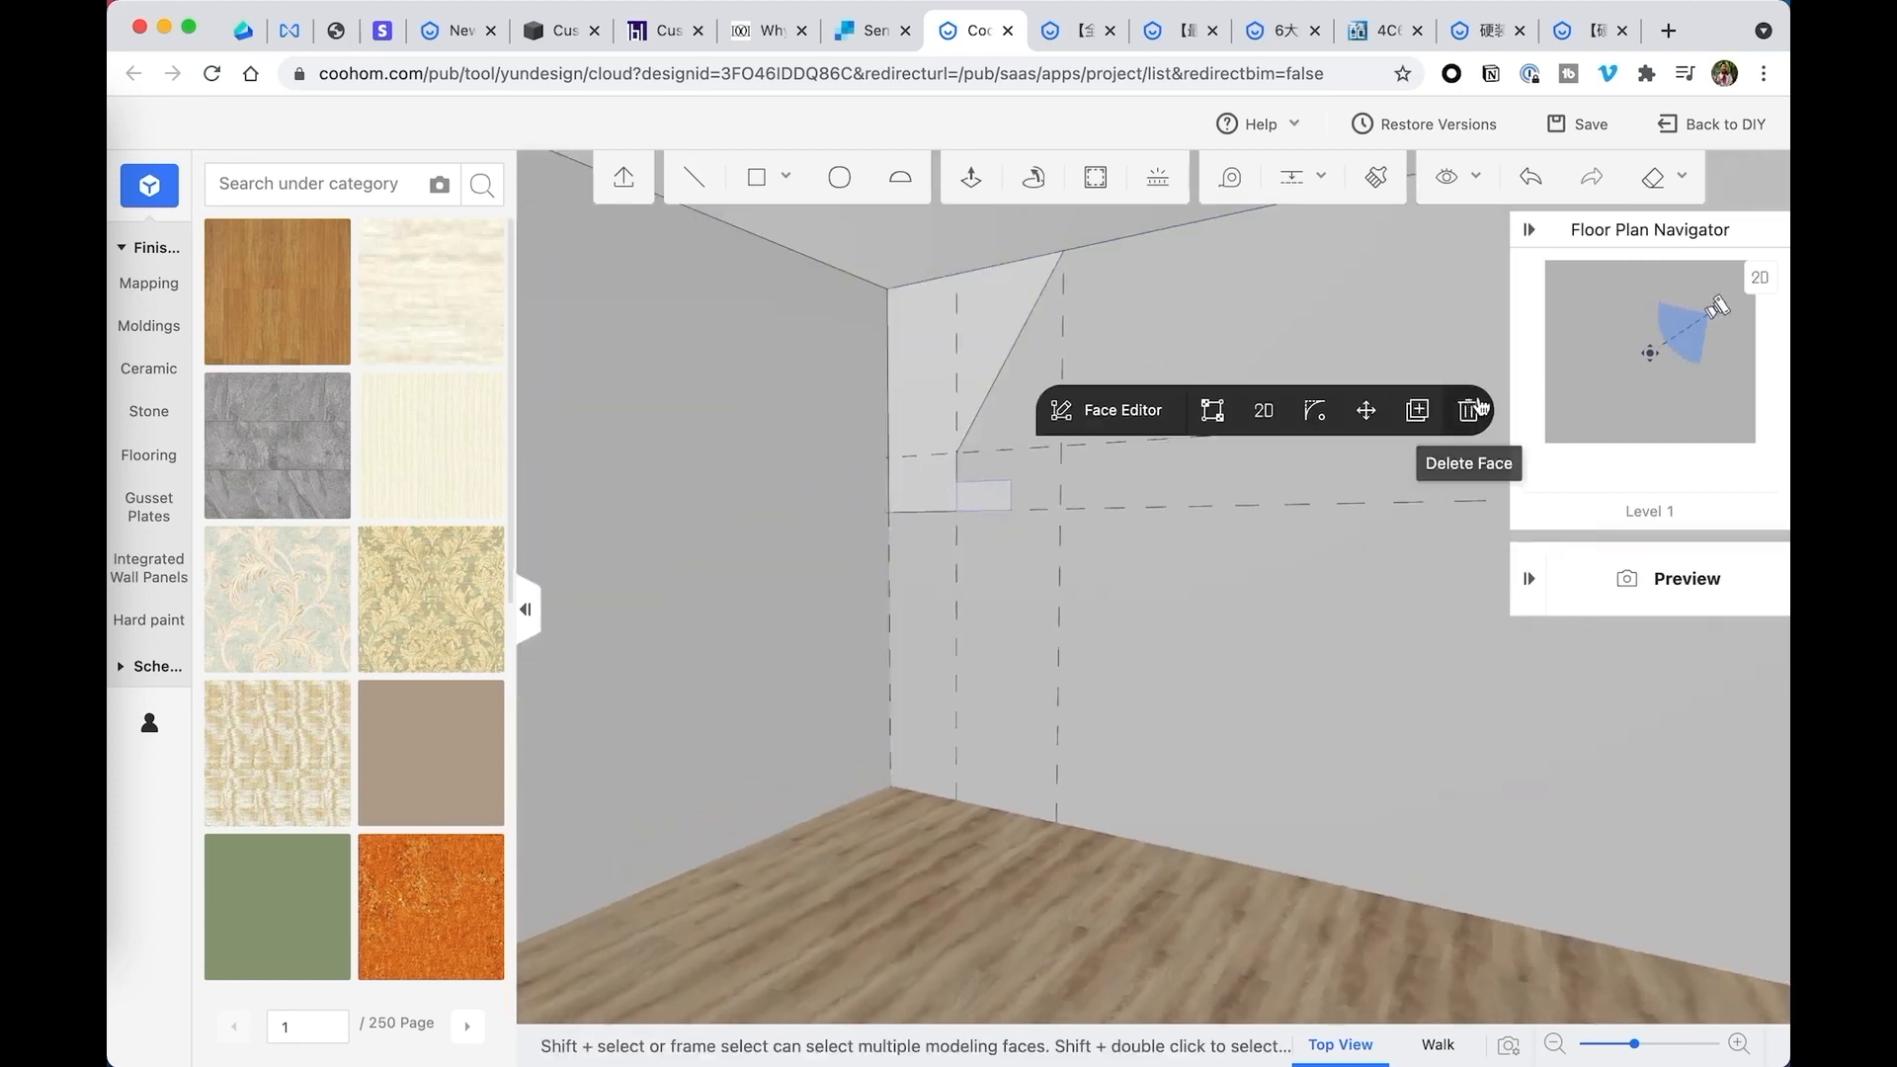
left_click(1468, 411)
left_click(959, 499)
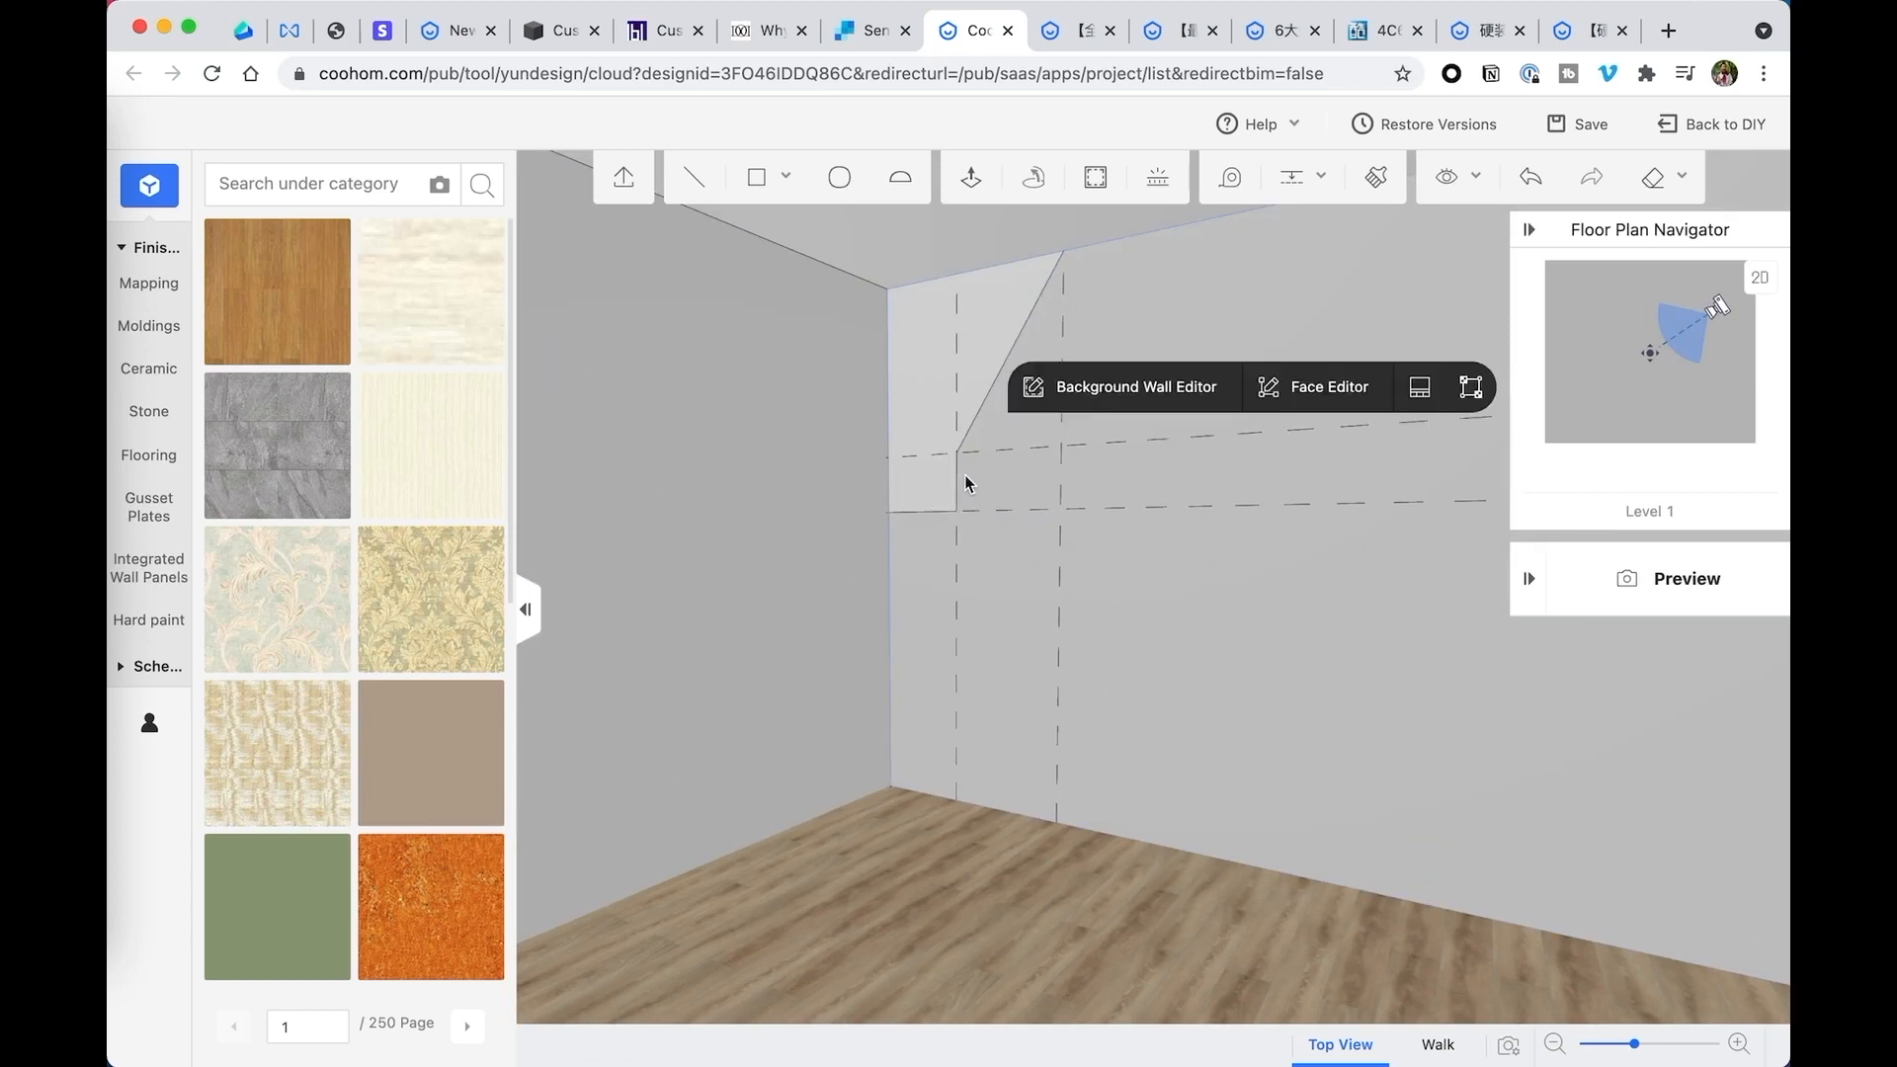
- Delete the vertical guide running along the short lower edge of the back wall's corner profile
left_click(1001, 479)
left_click(957, 573)
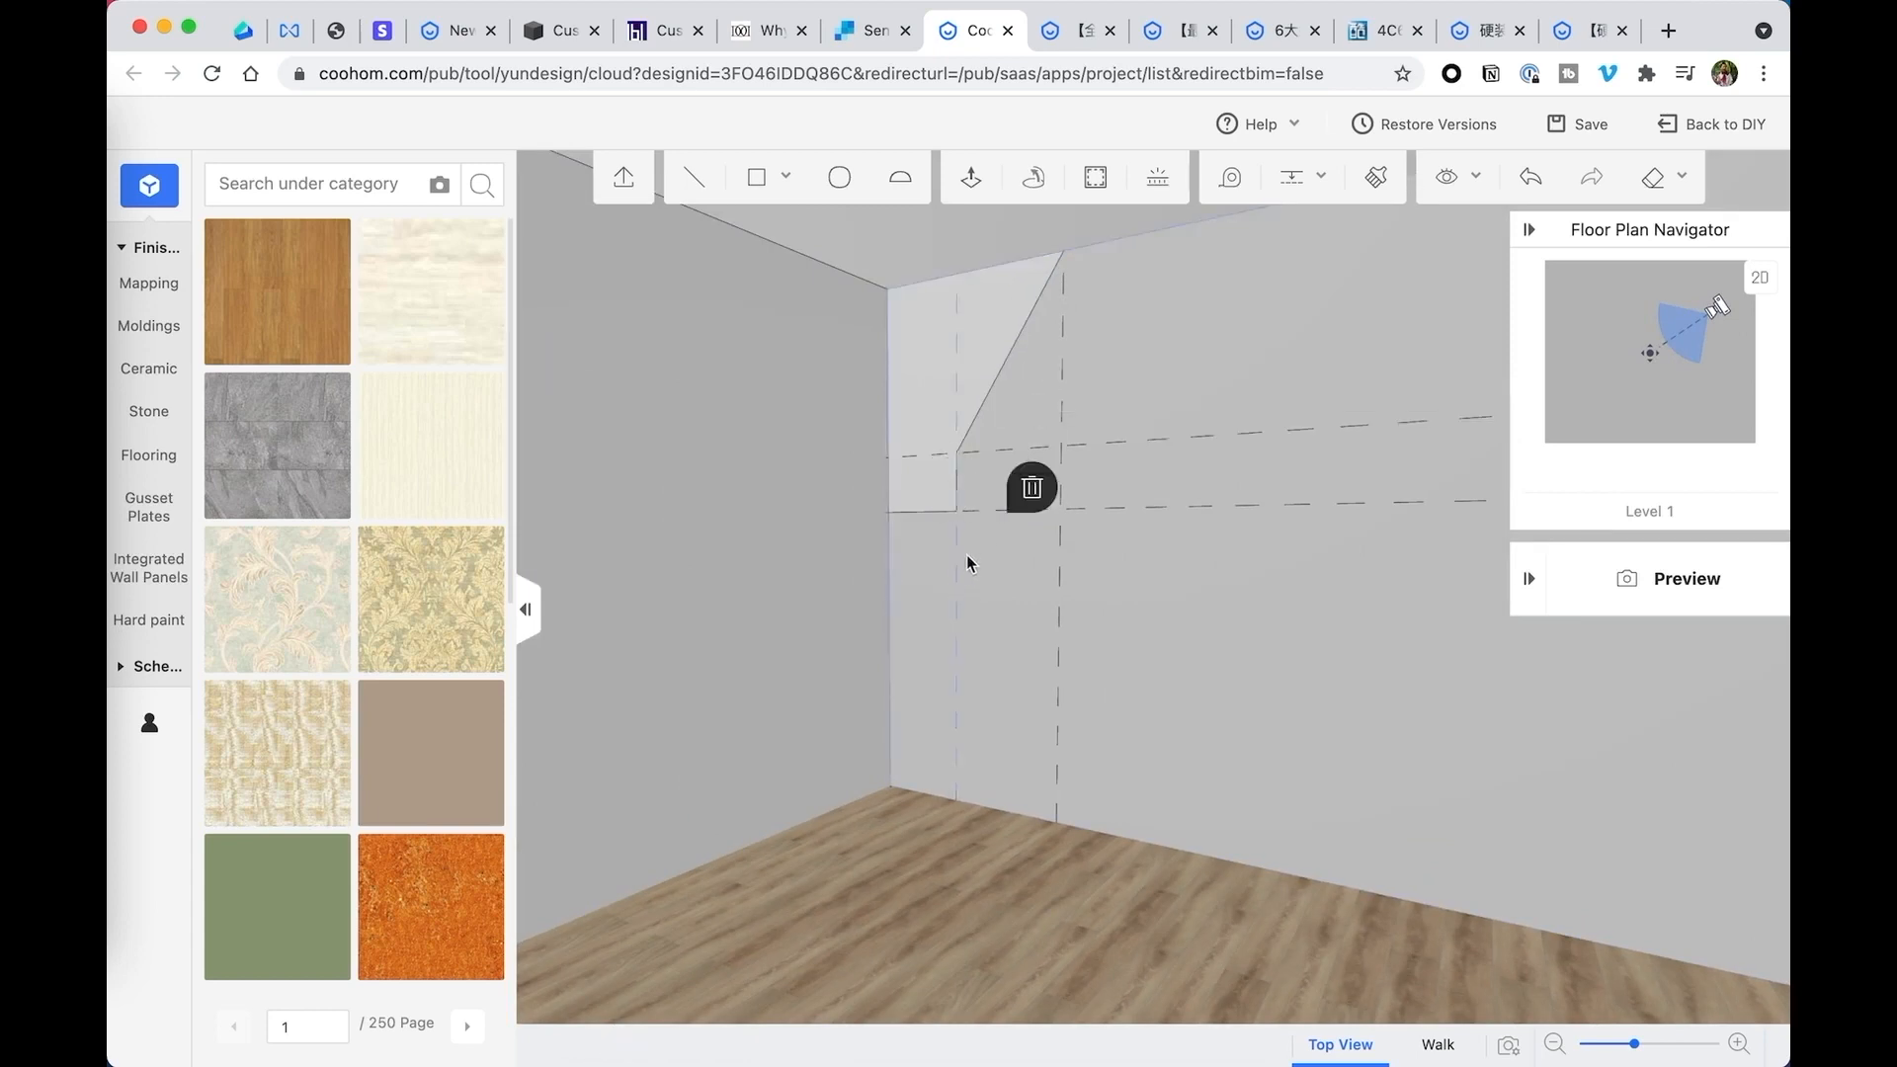
left_click(957, 490)
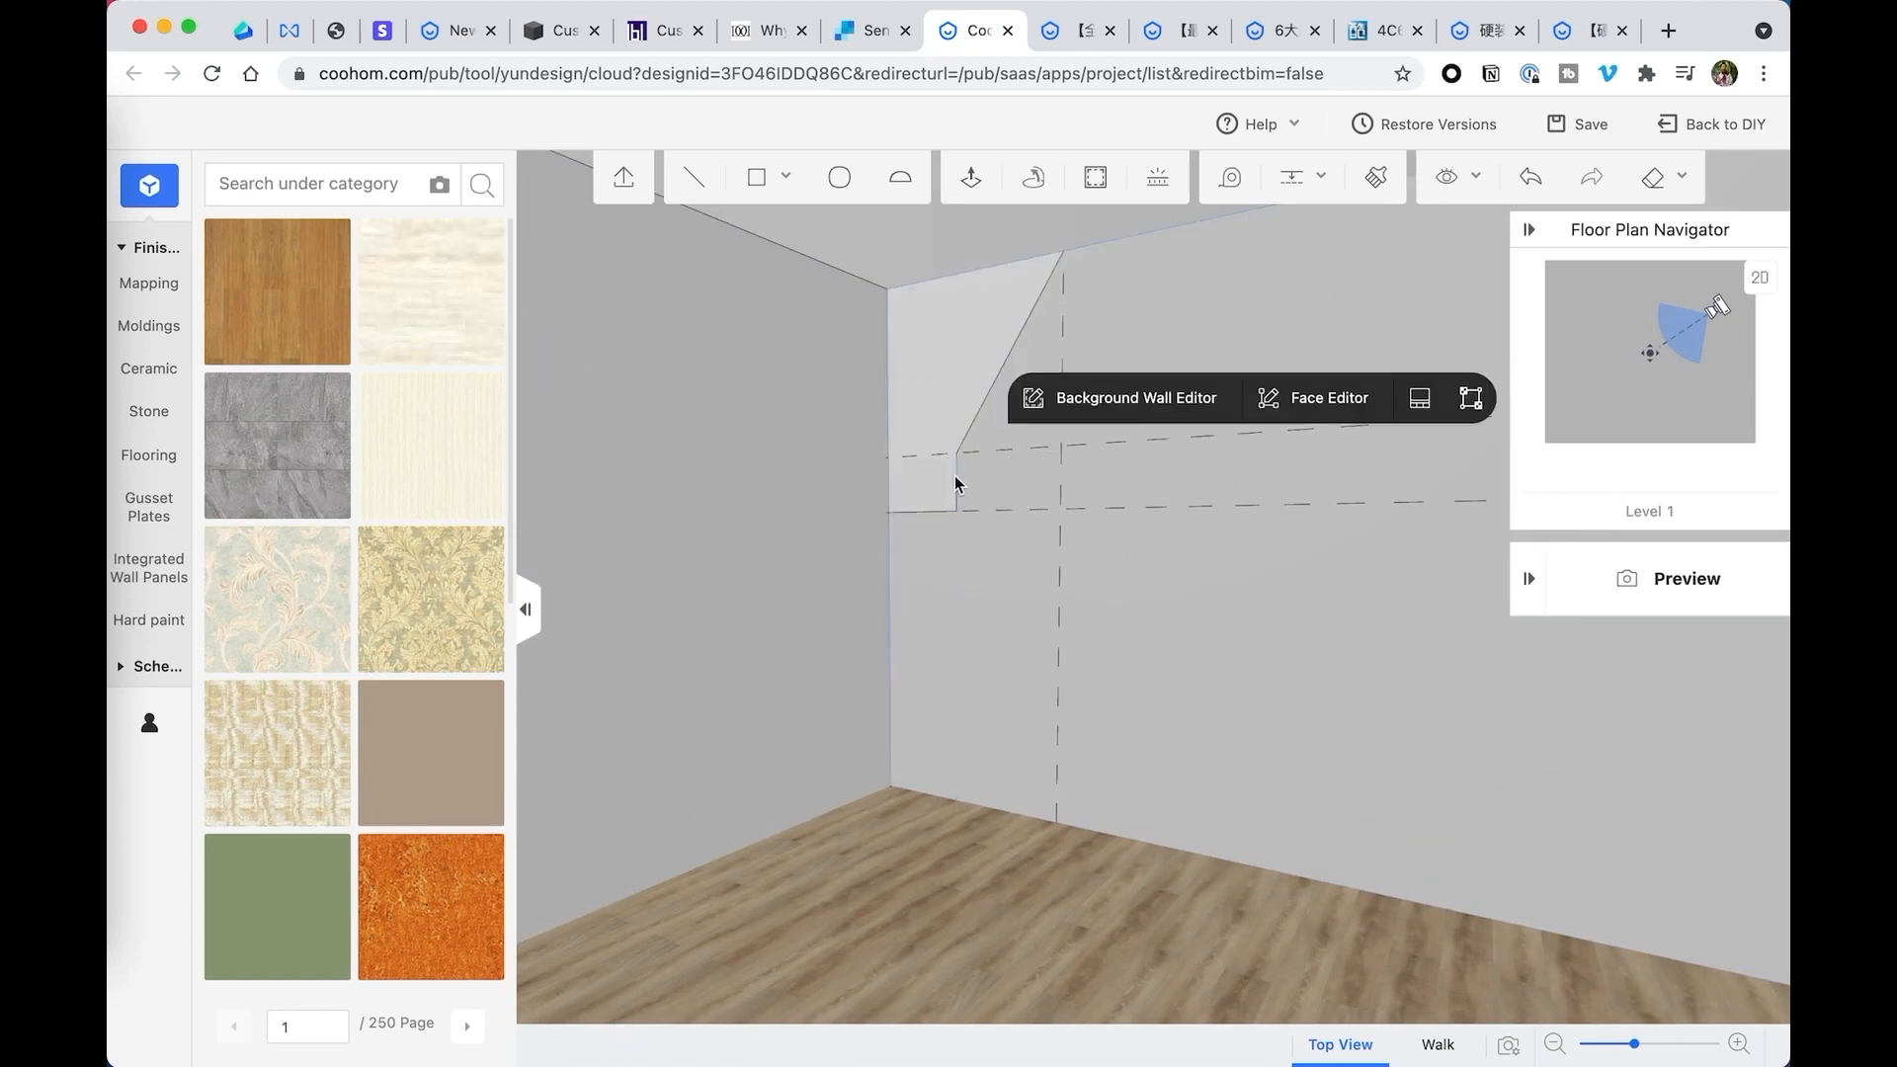
left_click(956, 479)
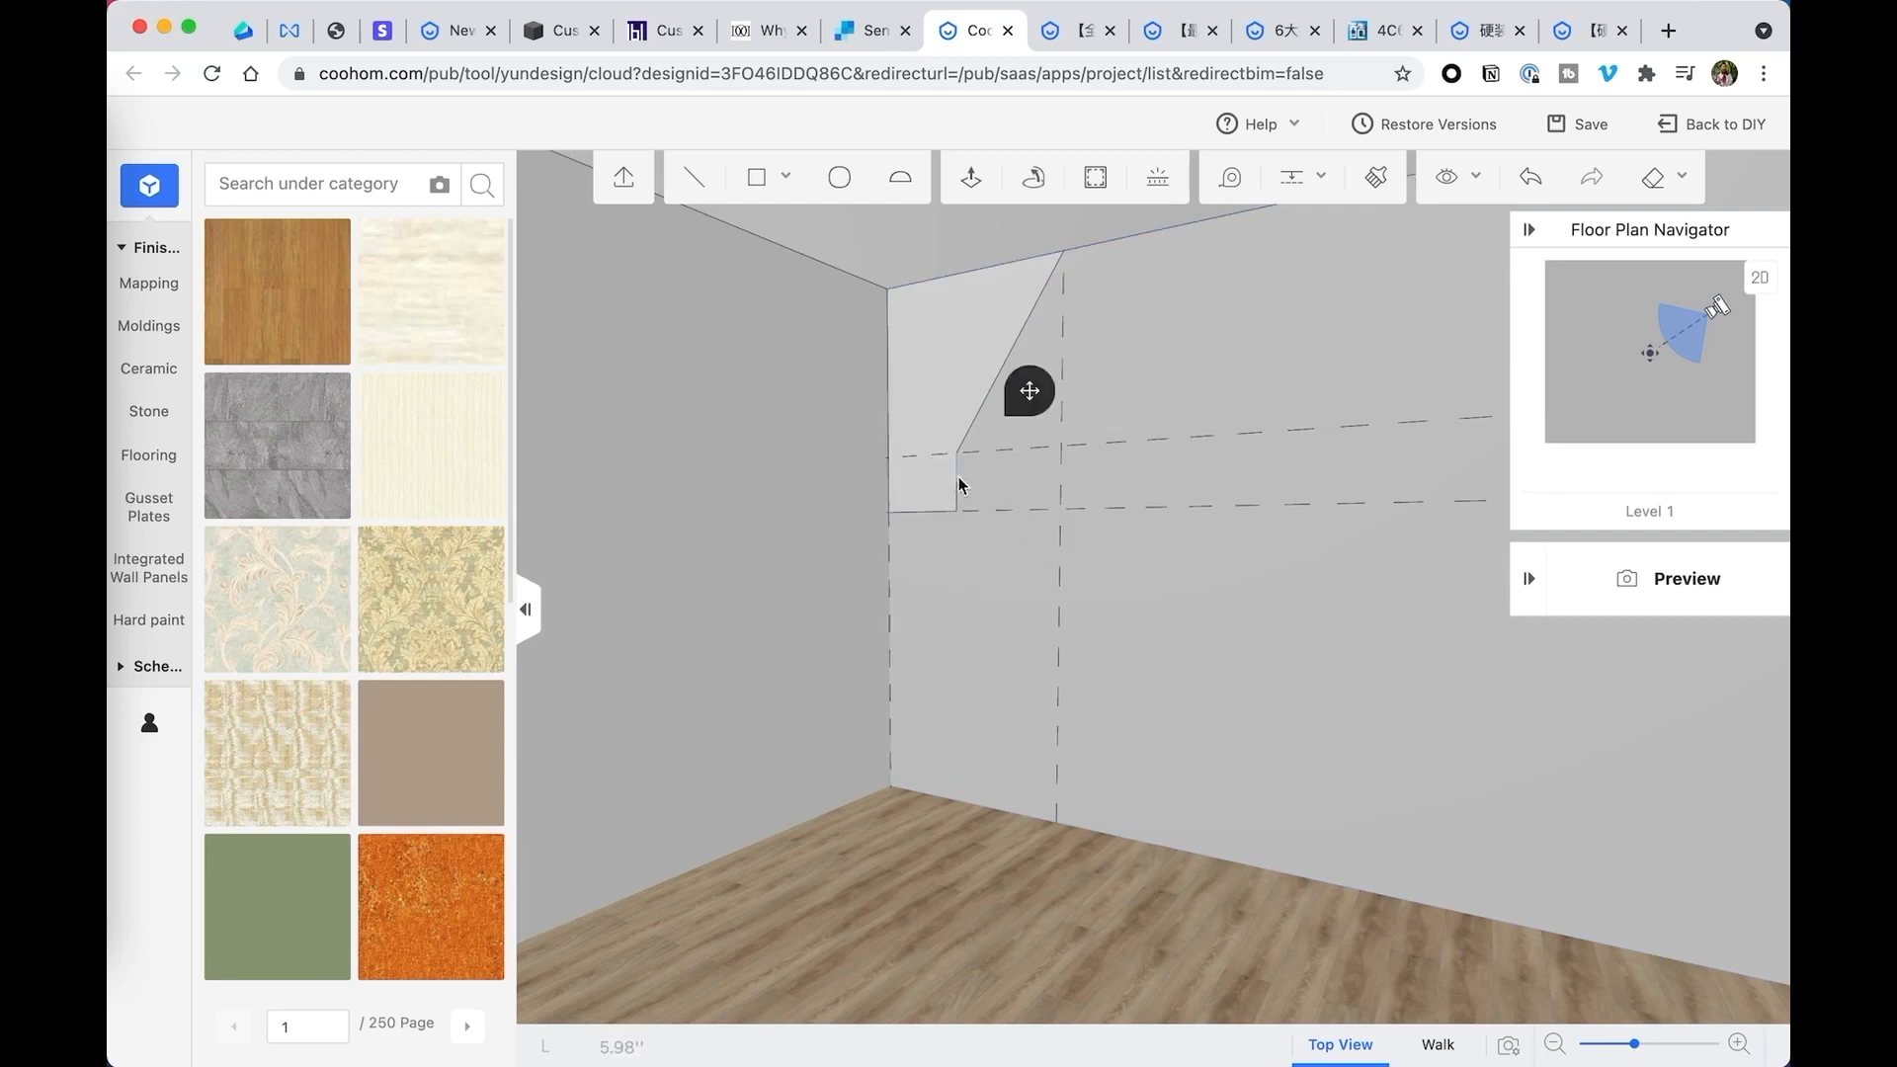
left_click_drag(956, 487, 956, 492)
left_click(1031, 419)
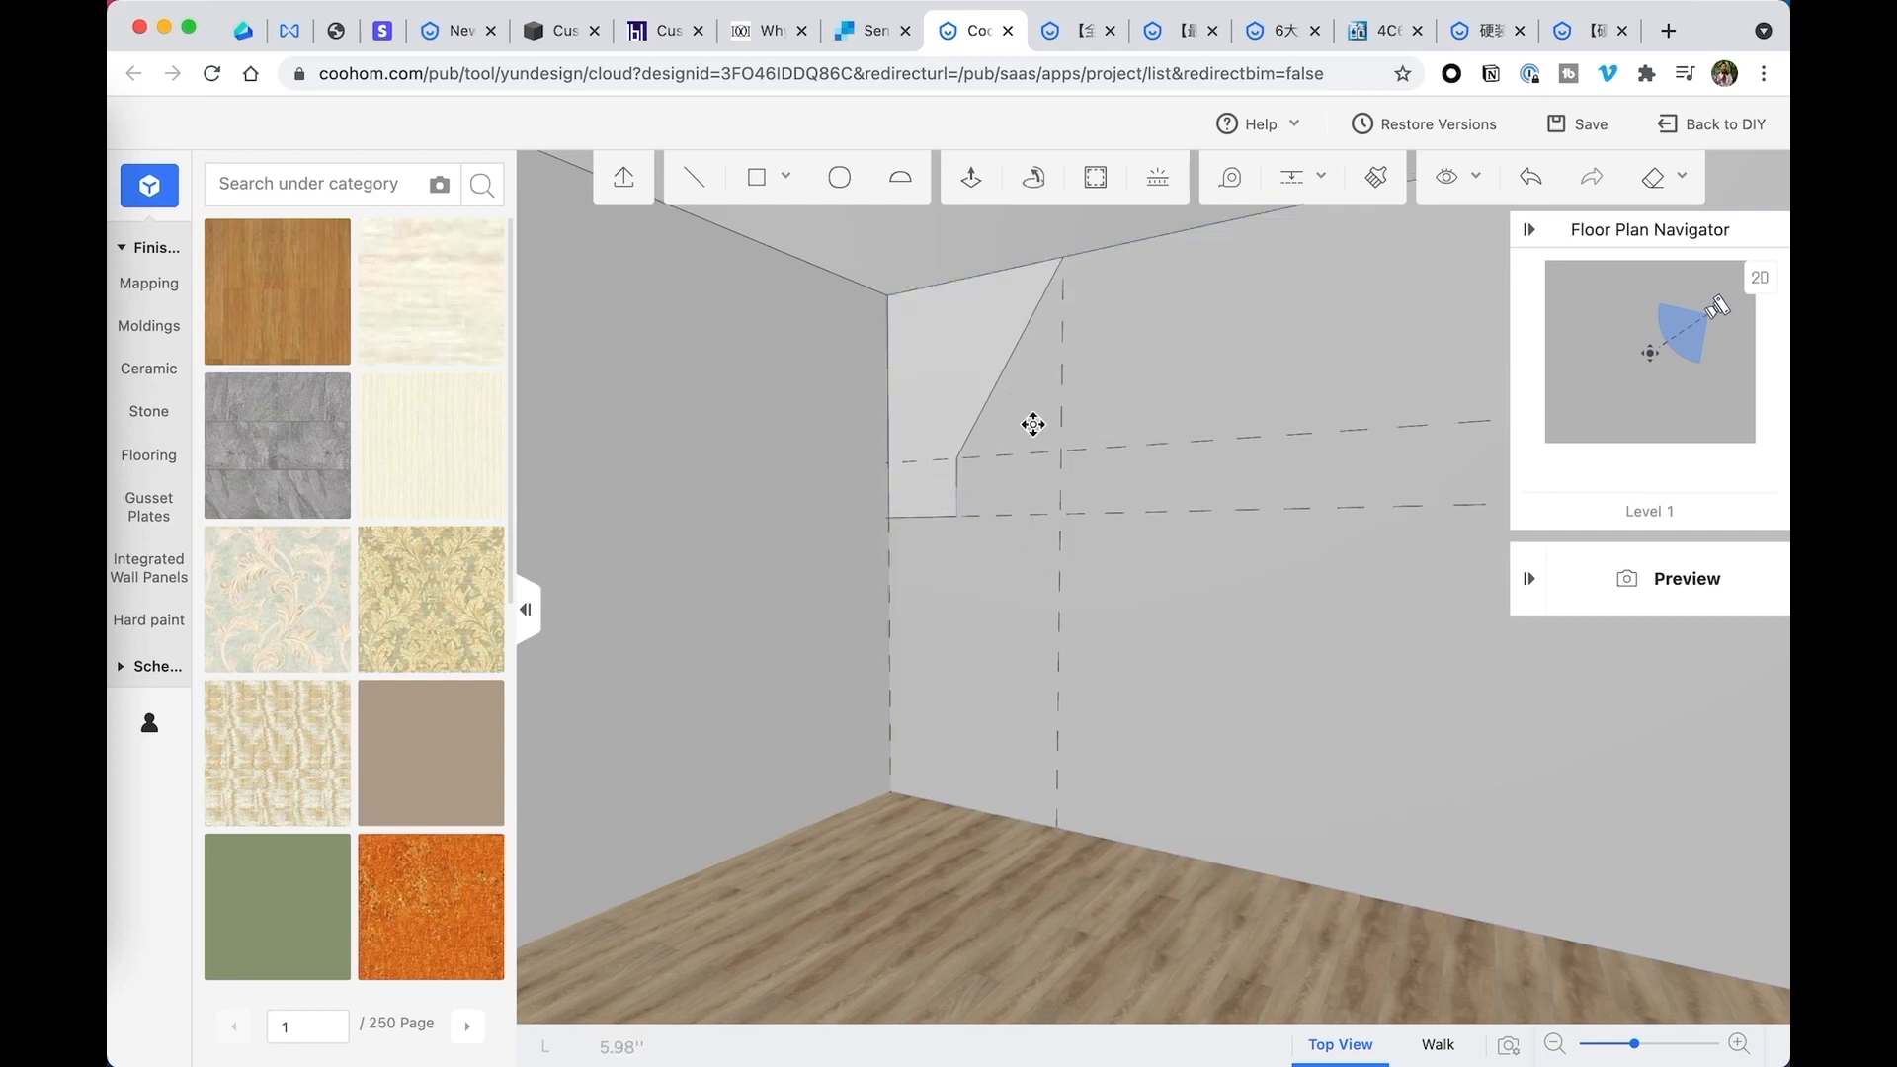
left_click(959, 515)
key("Escape")
- Delete the sloped corner profile face from the back wall
left_click_drag(1064, 528, 1084, 487)
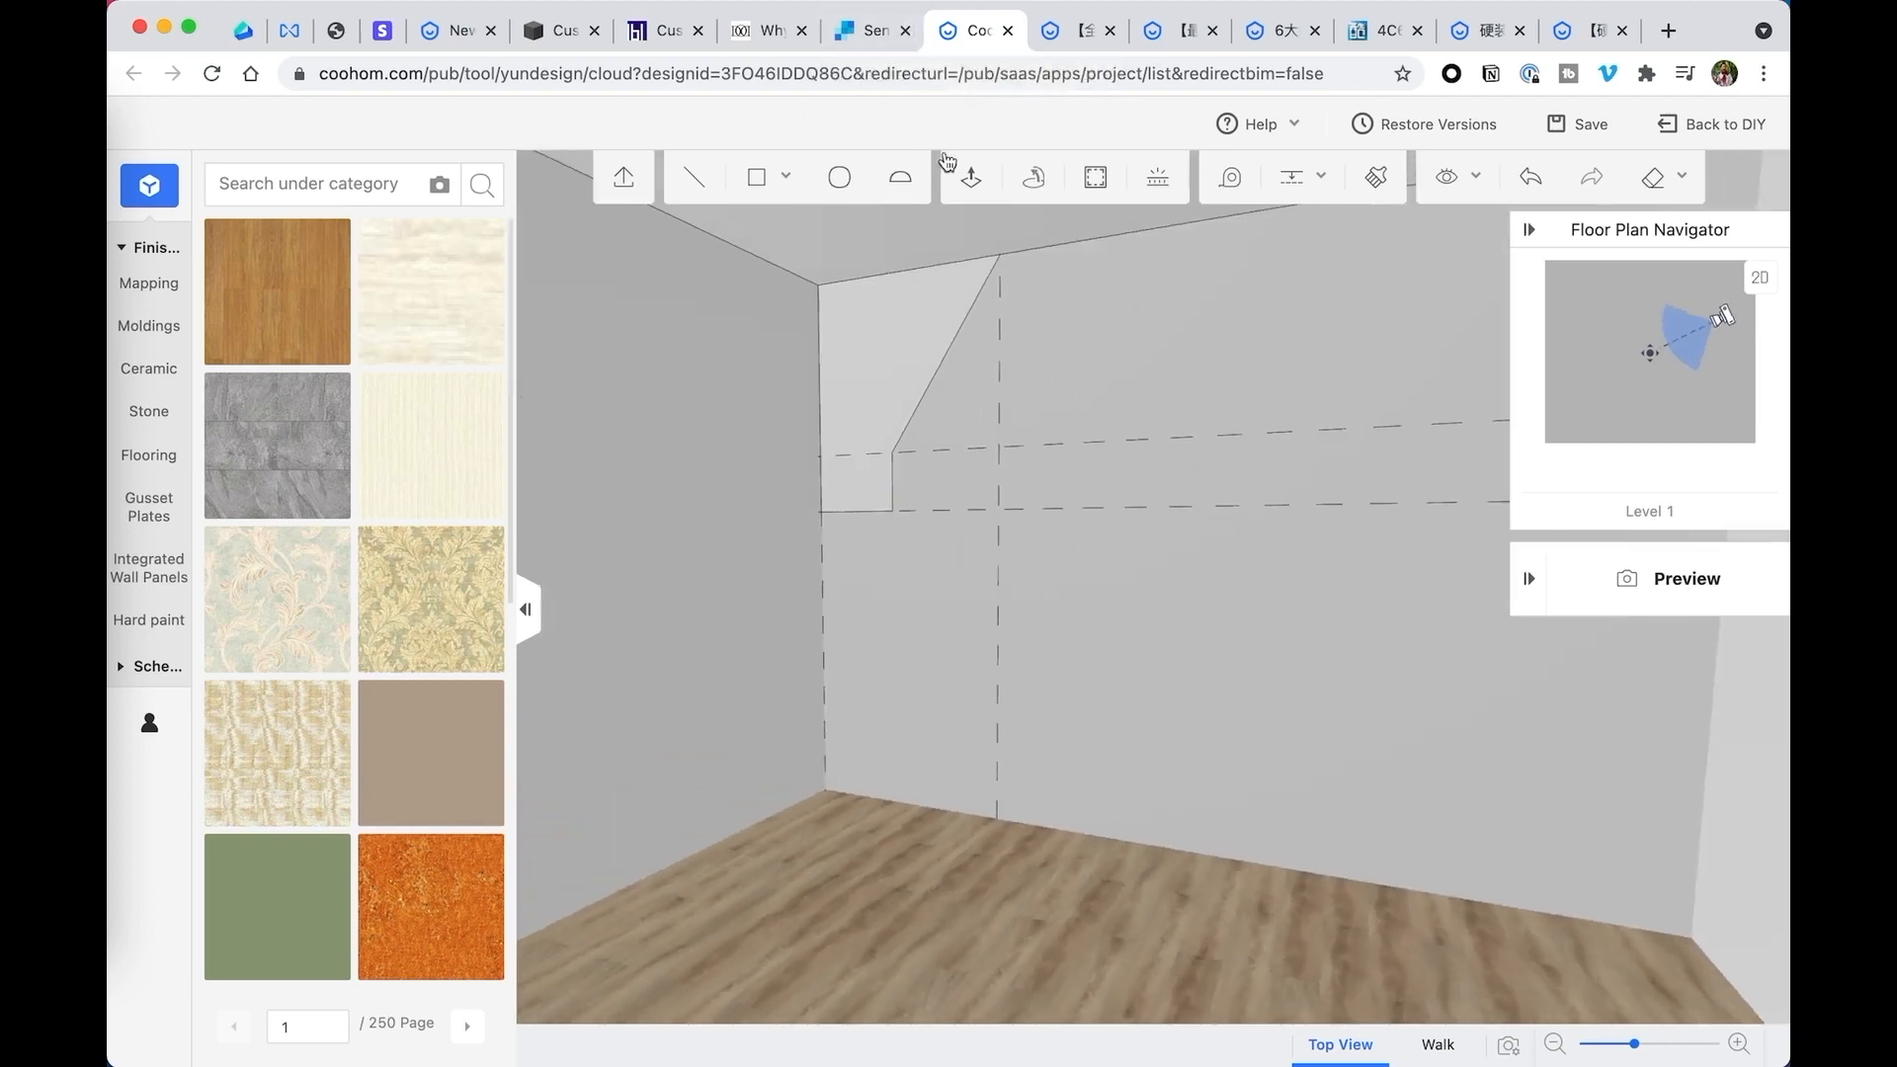
left_click(872, 400)
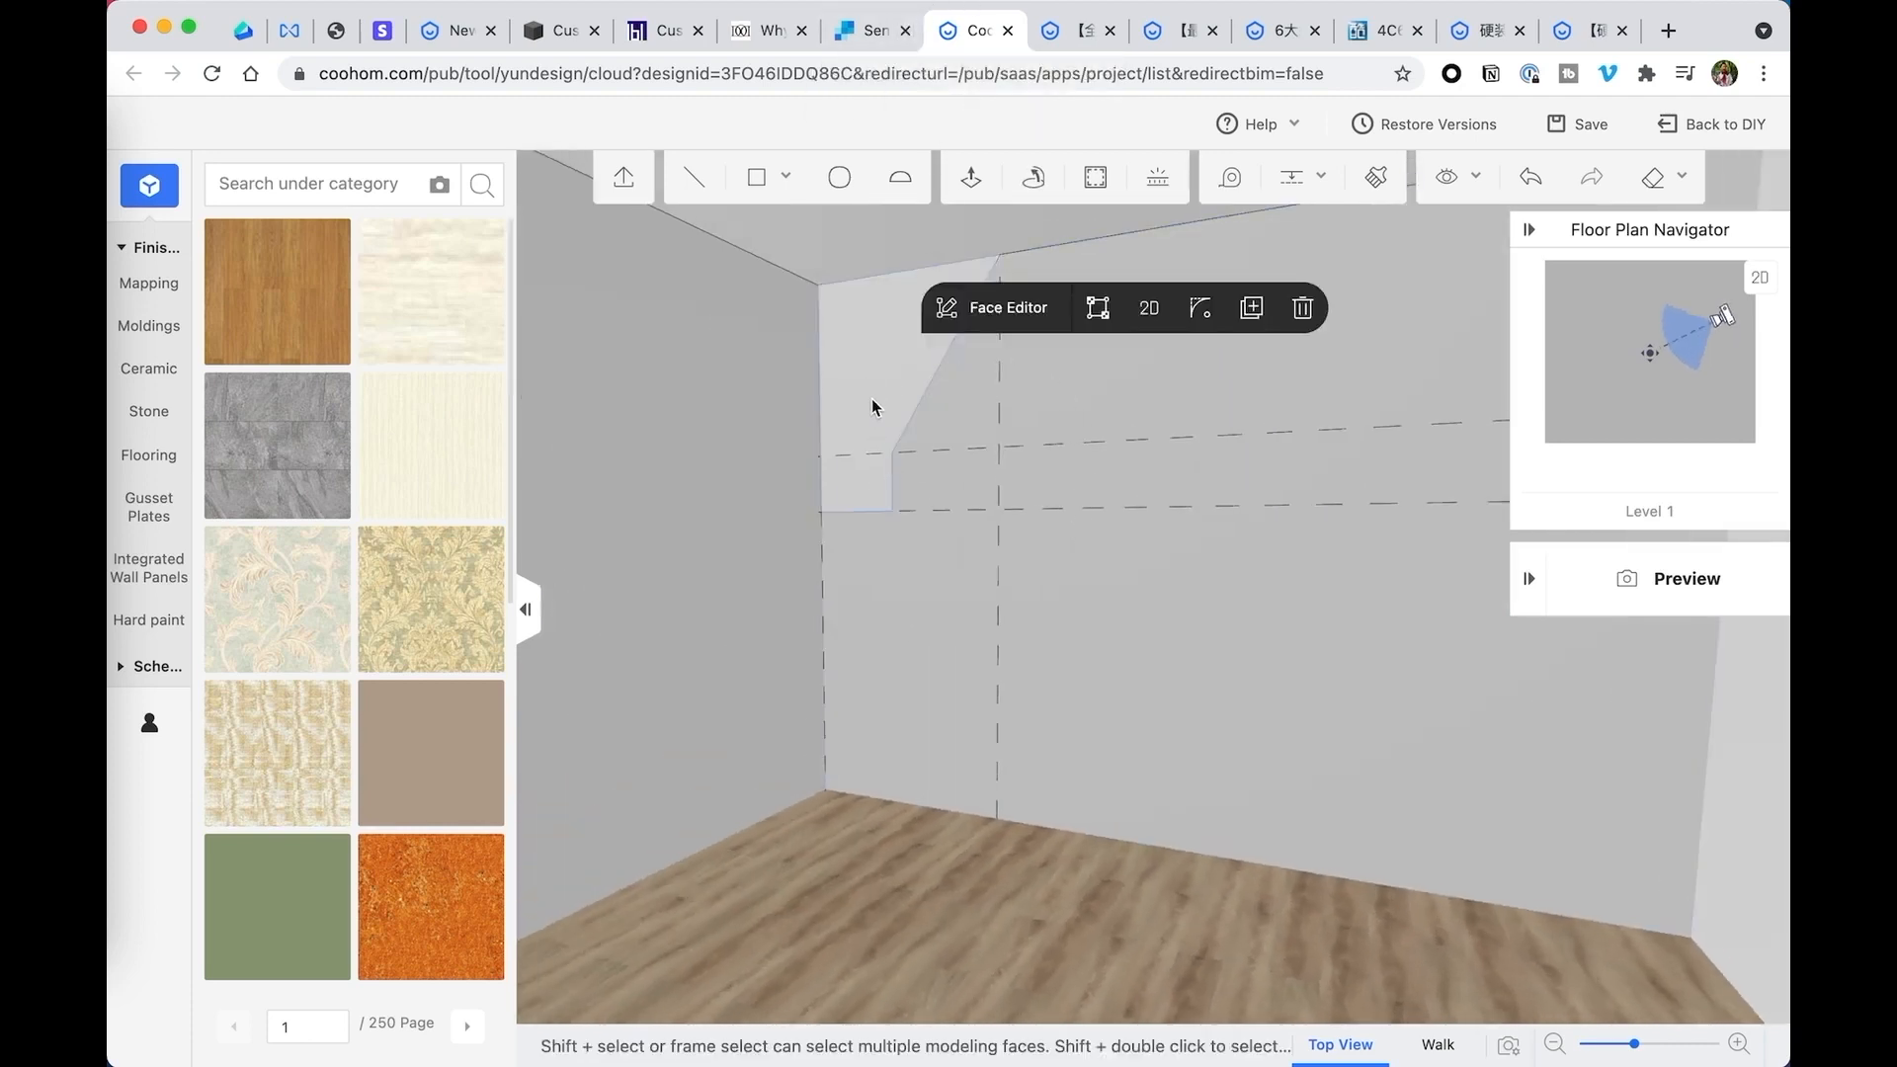
left_click(891, 478)
left_click(874, 411)
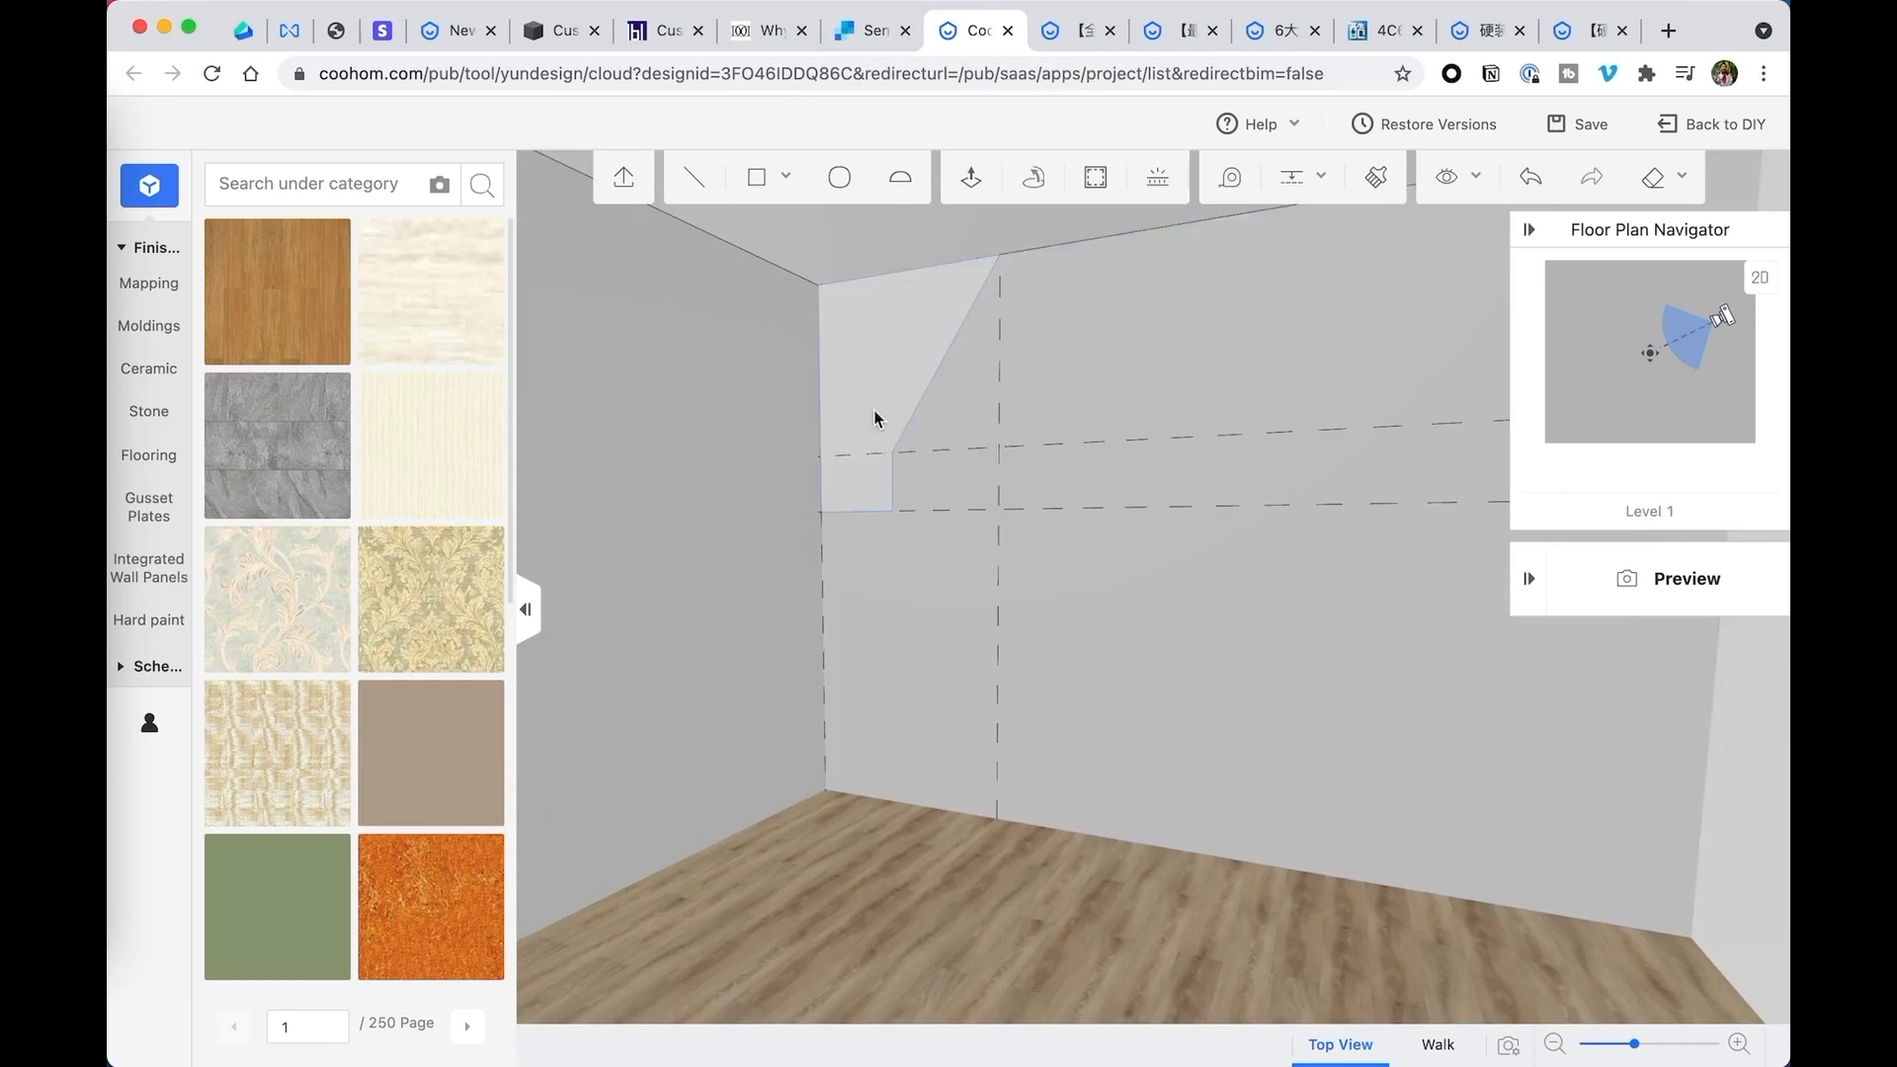
left_click(1294, 314)
- Add two guides on the back wall: a vertical one about 21 inches from the corner and a horizontal one below the lowest existing guide
left_click_drag(1195, 330, 903, 382)
mouse_move(1301, 195)
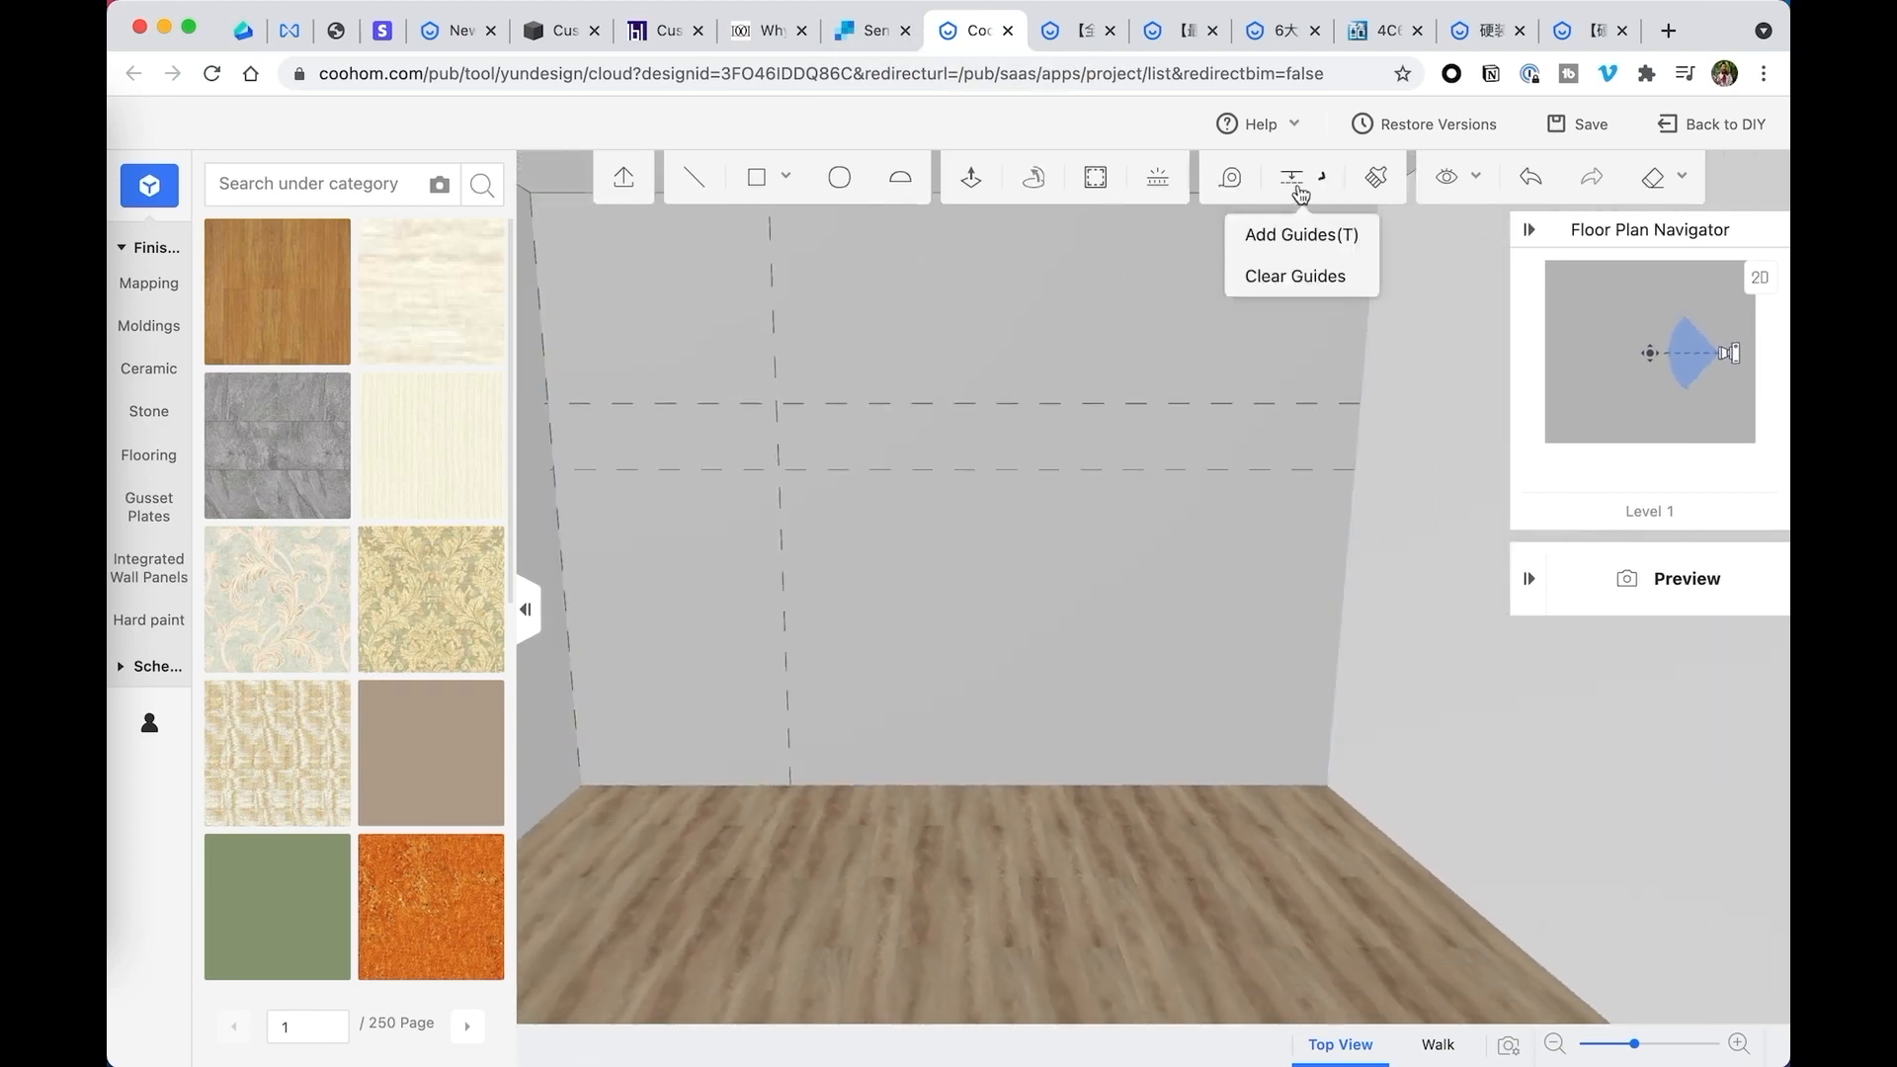
left_click(1284, 237)
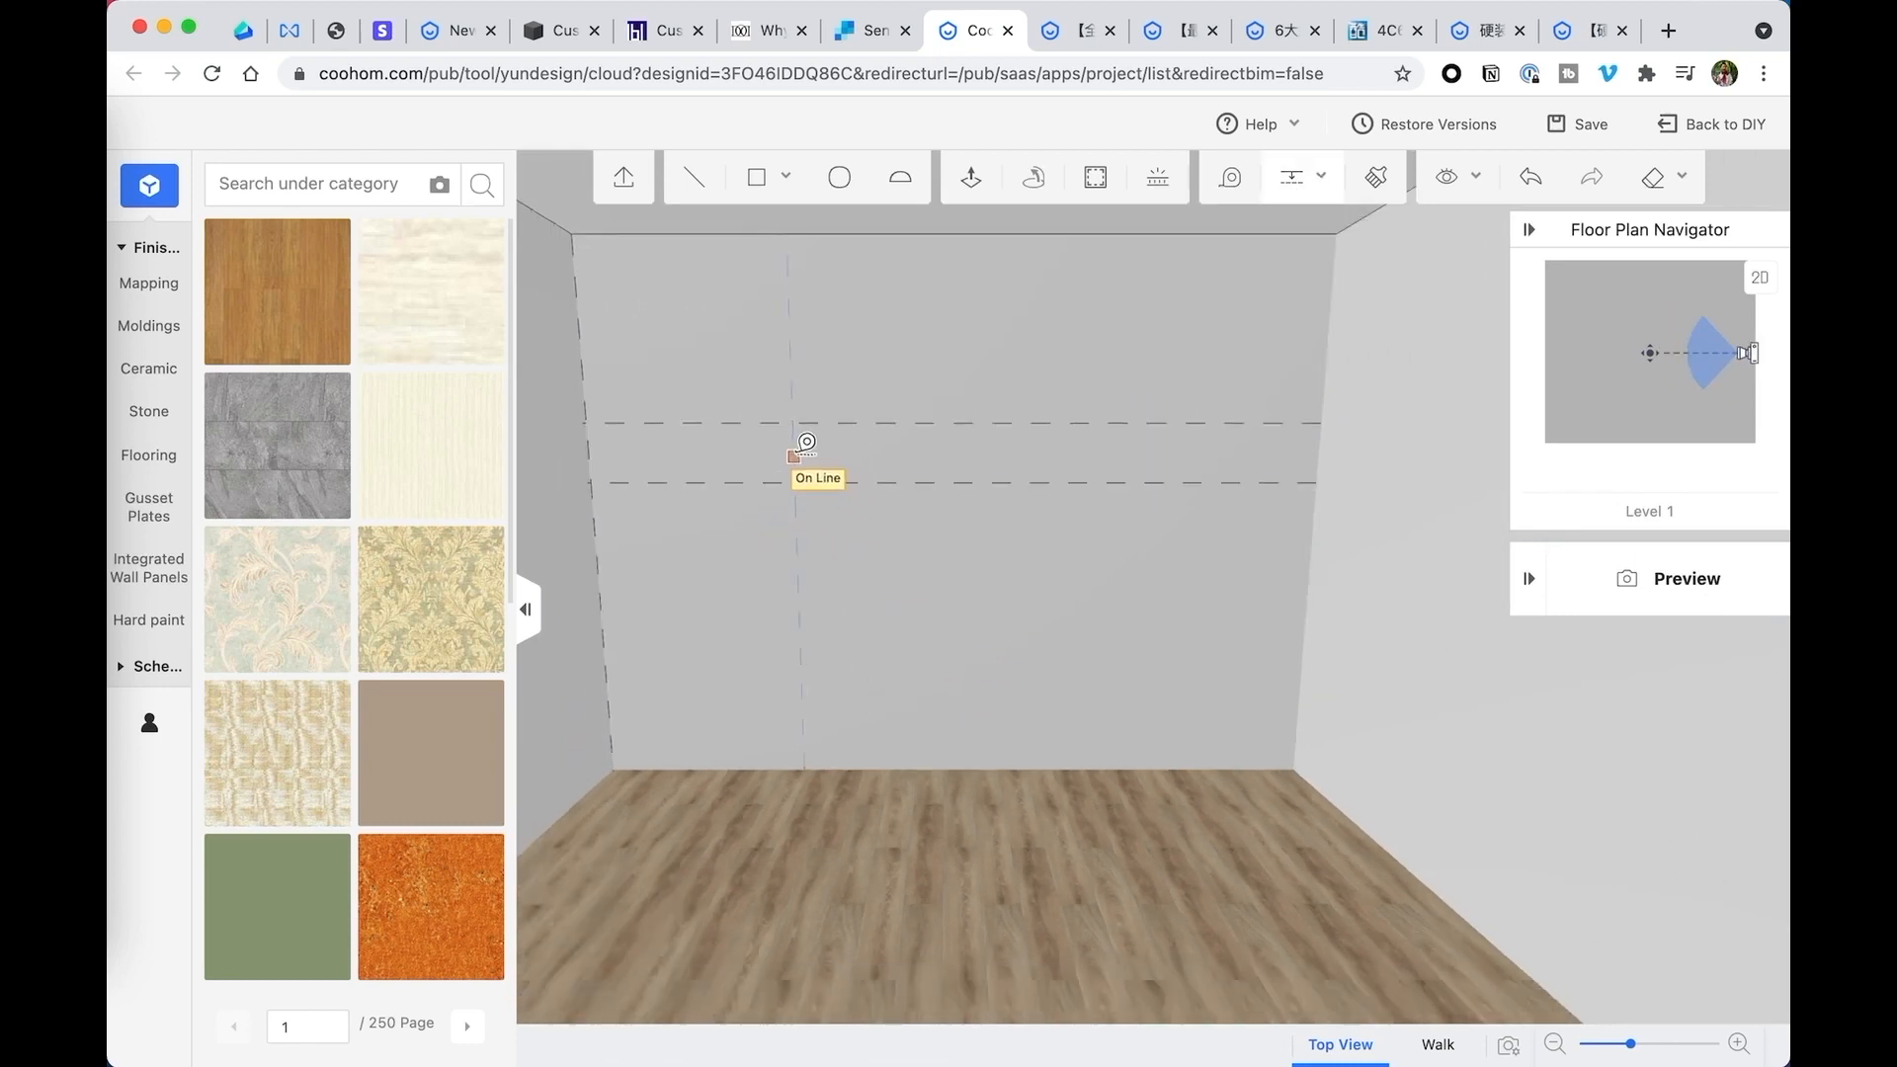
left_click(795, 455)
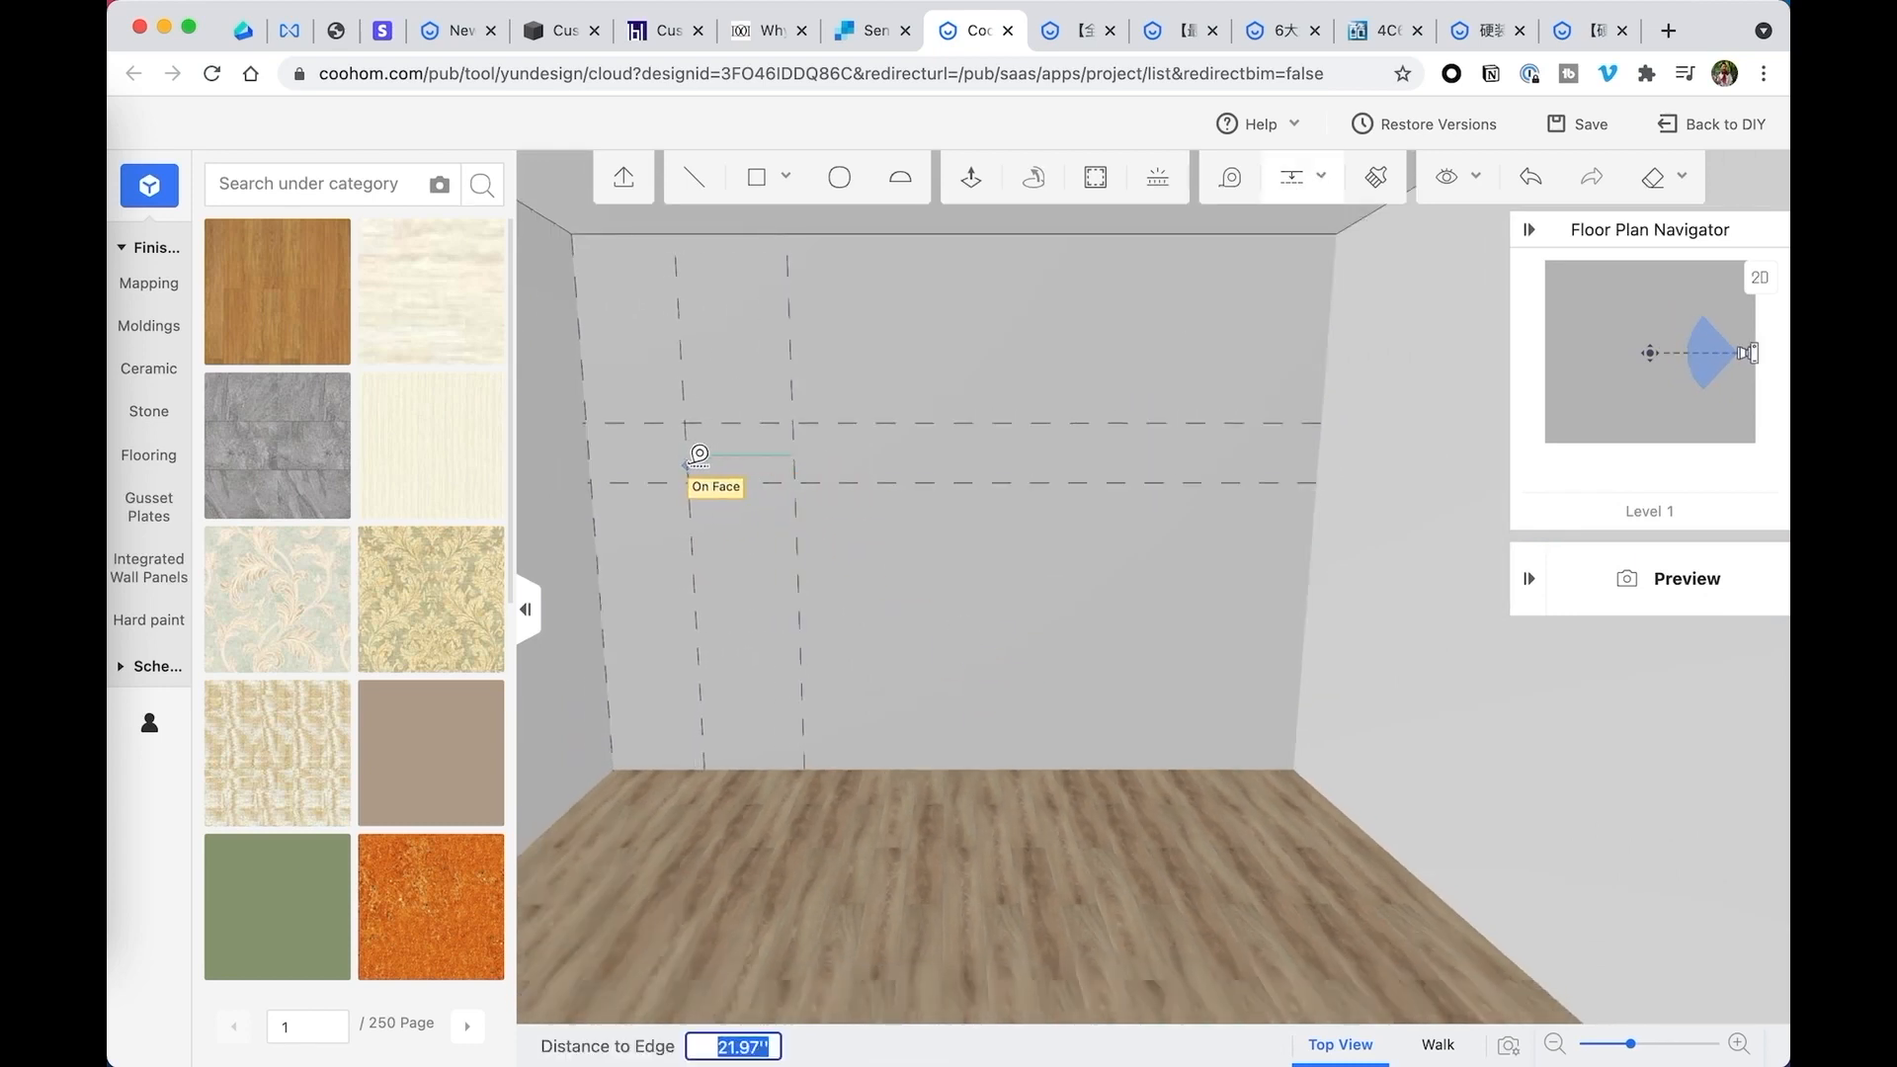
left_click(690, 462)
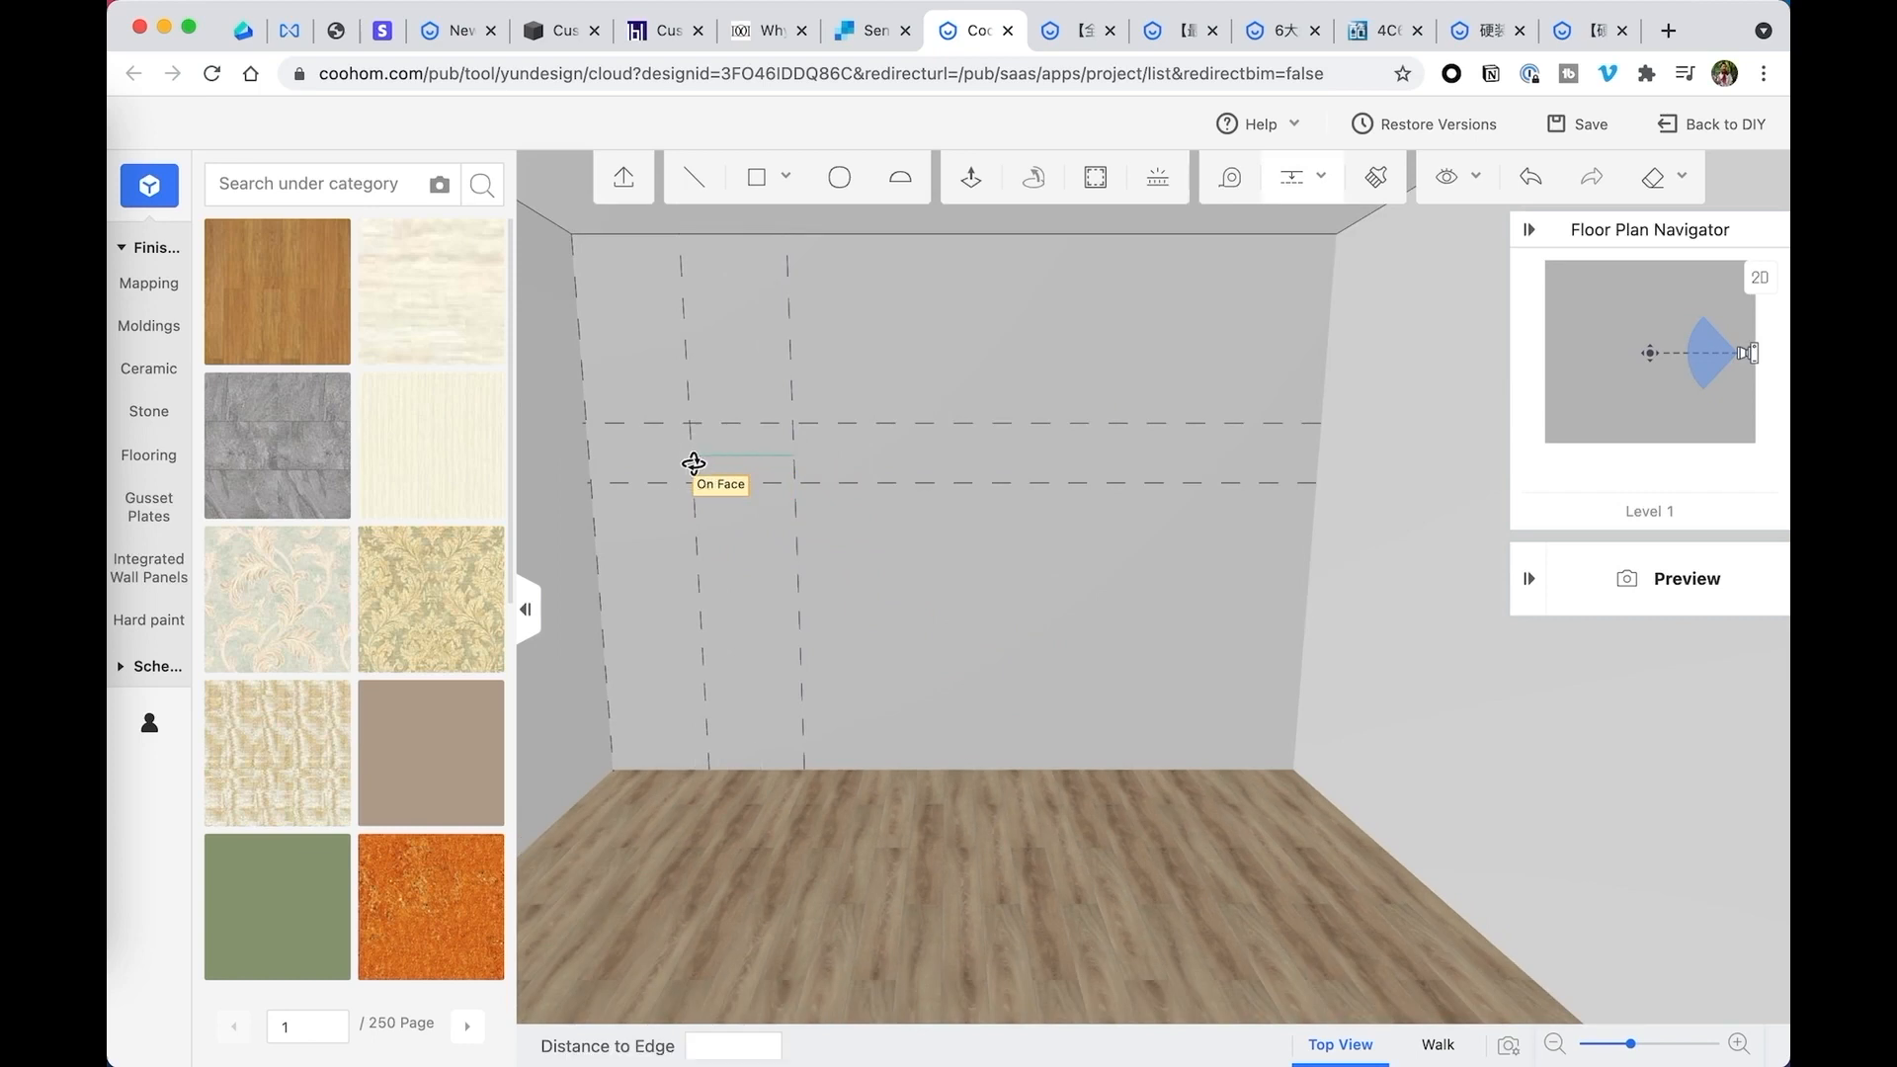
left_click(735, 484)
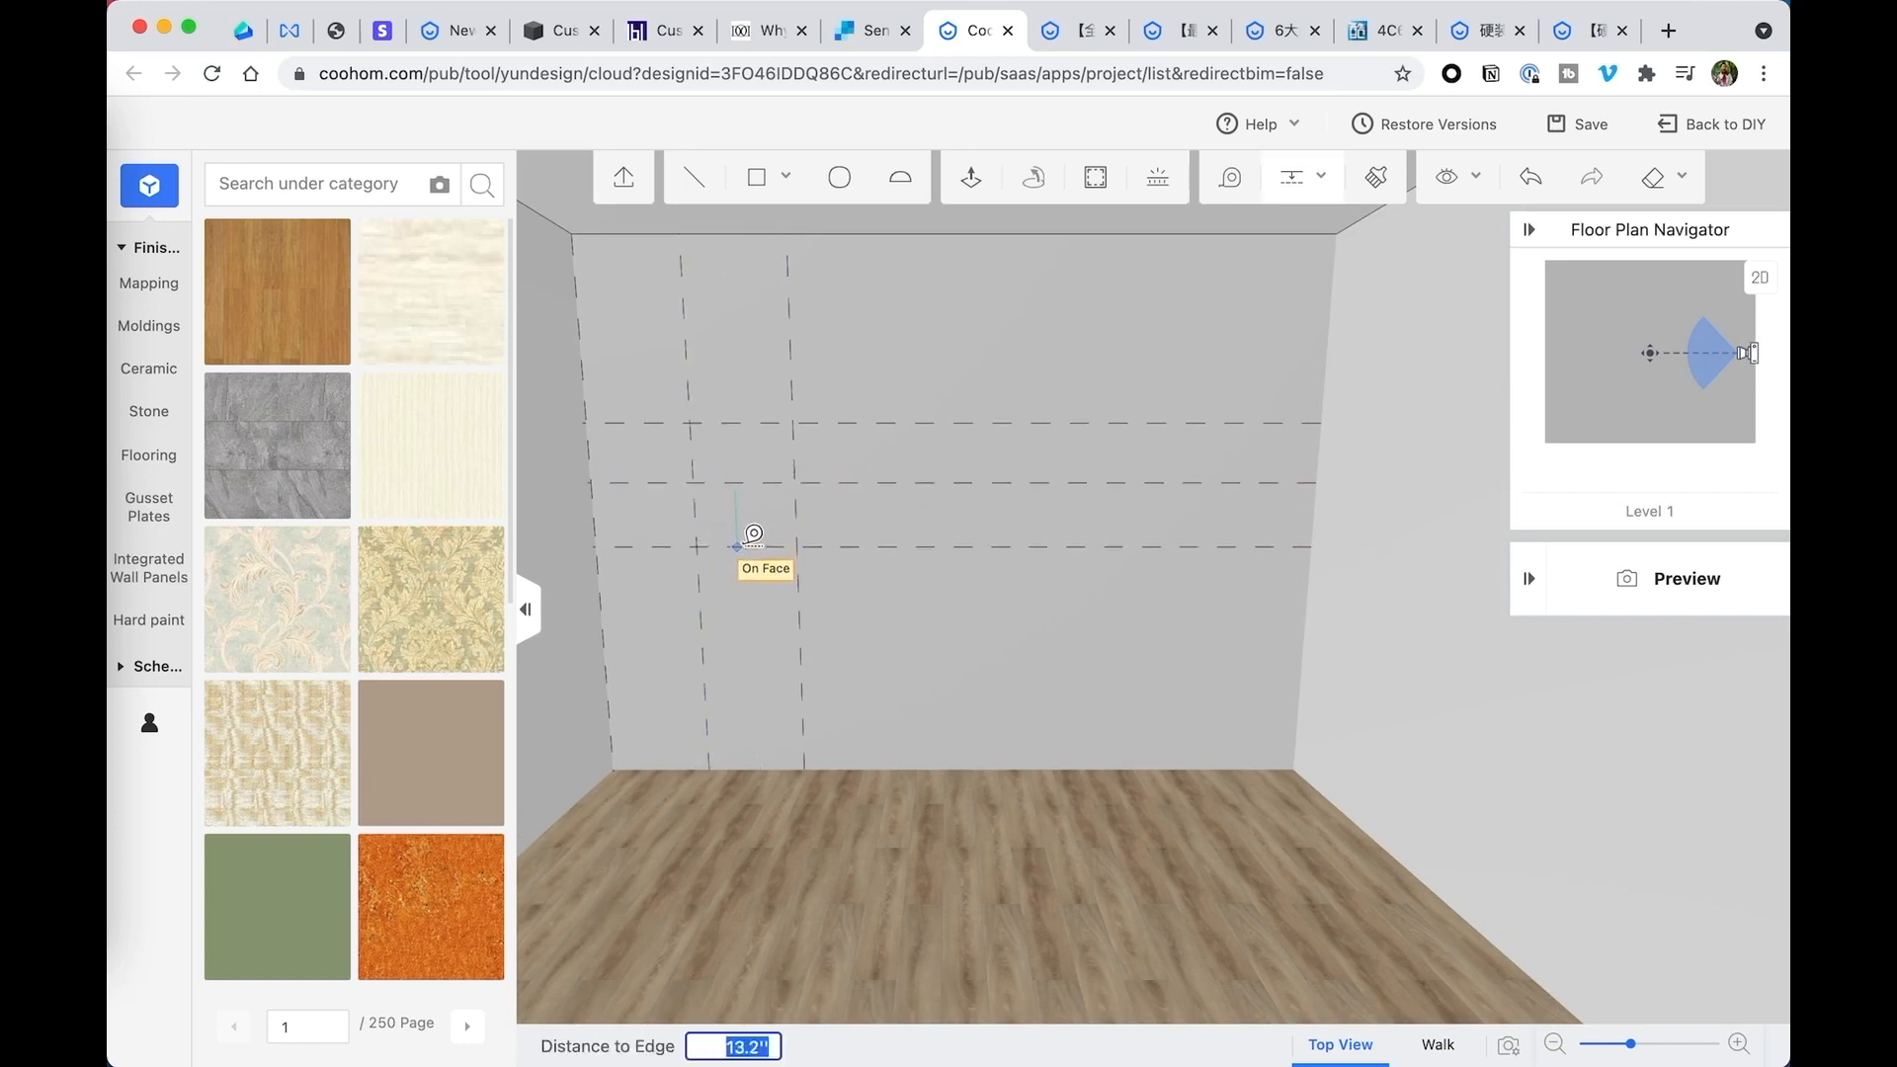
left_click(739, 535)
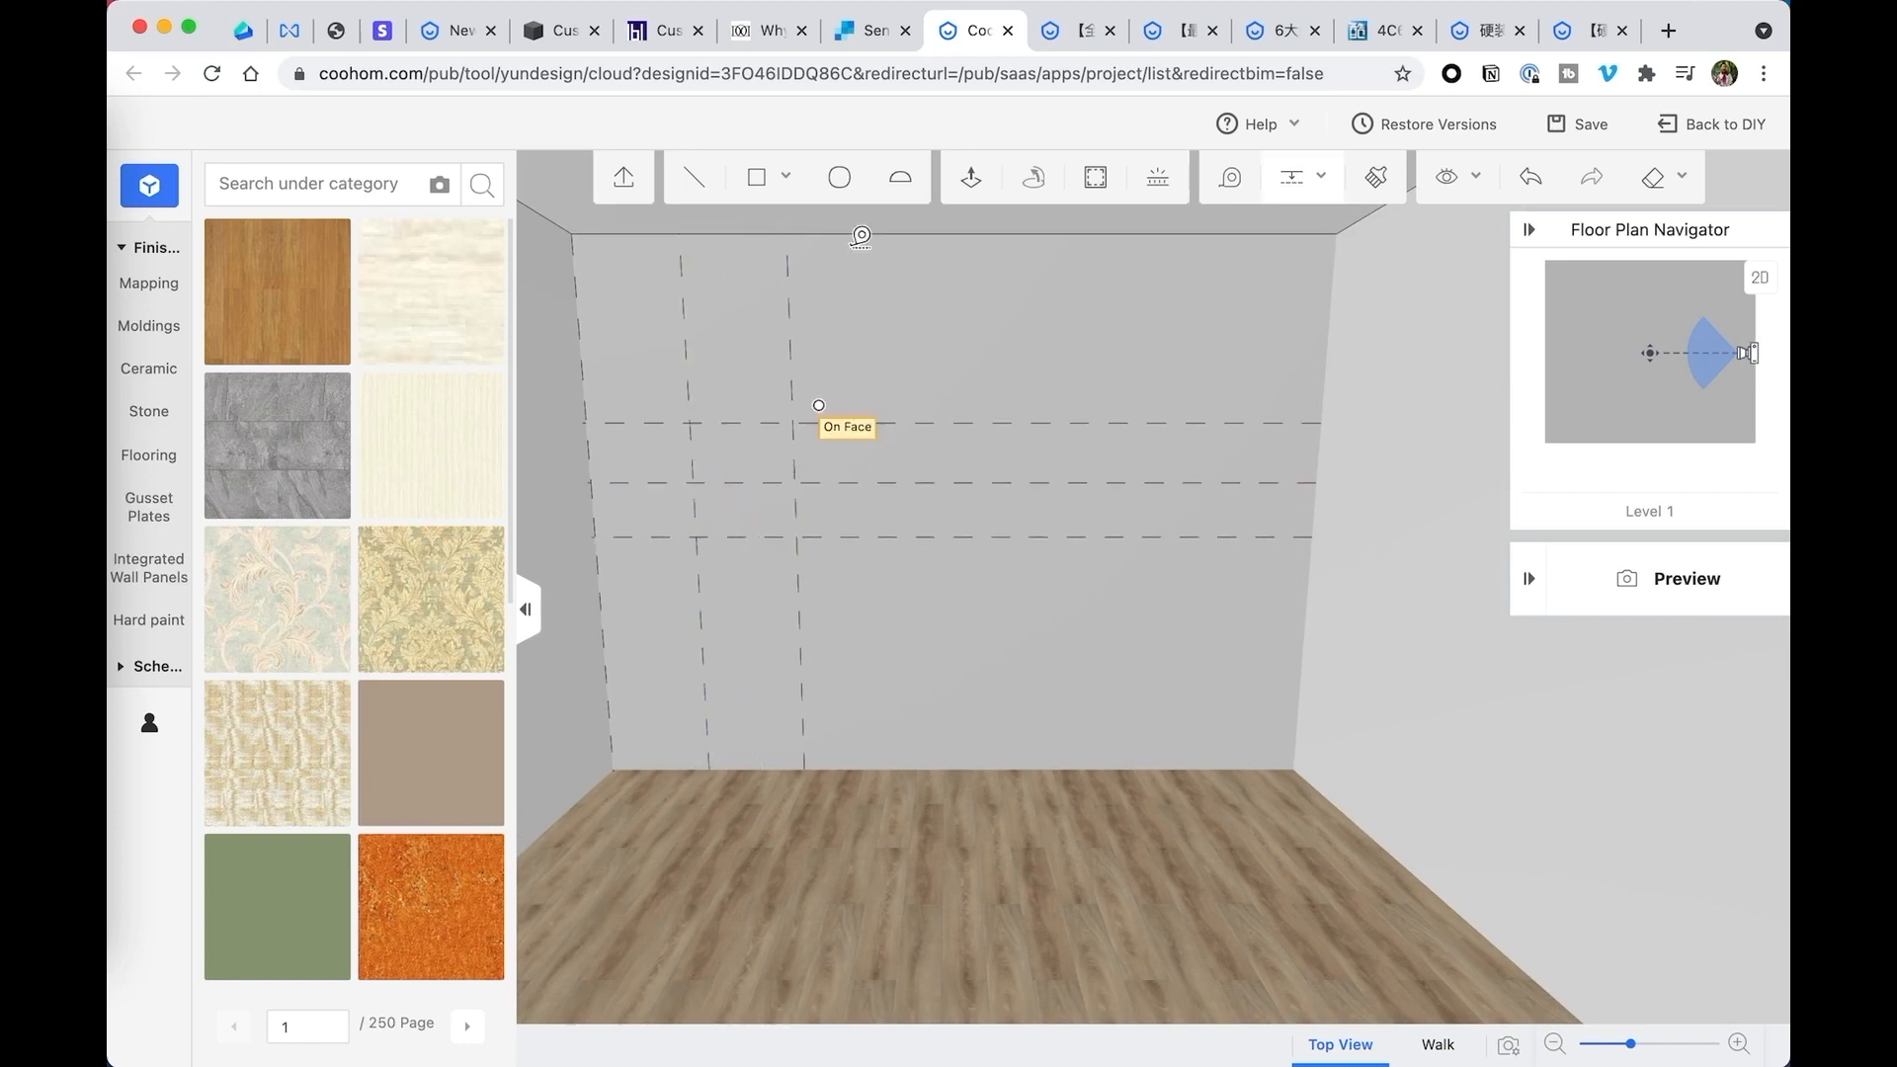
- Draw a closed zigzag line profile in the back wall's corner, alternating between the two vertical guides from the lowest horizontal guide up to the ceiling
left_click(695, 178)
left_click(591, 482)
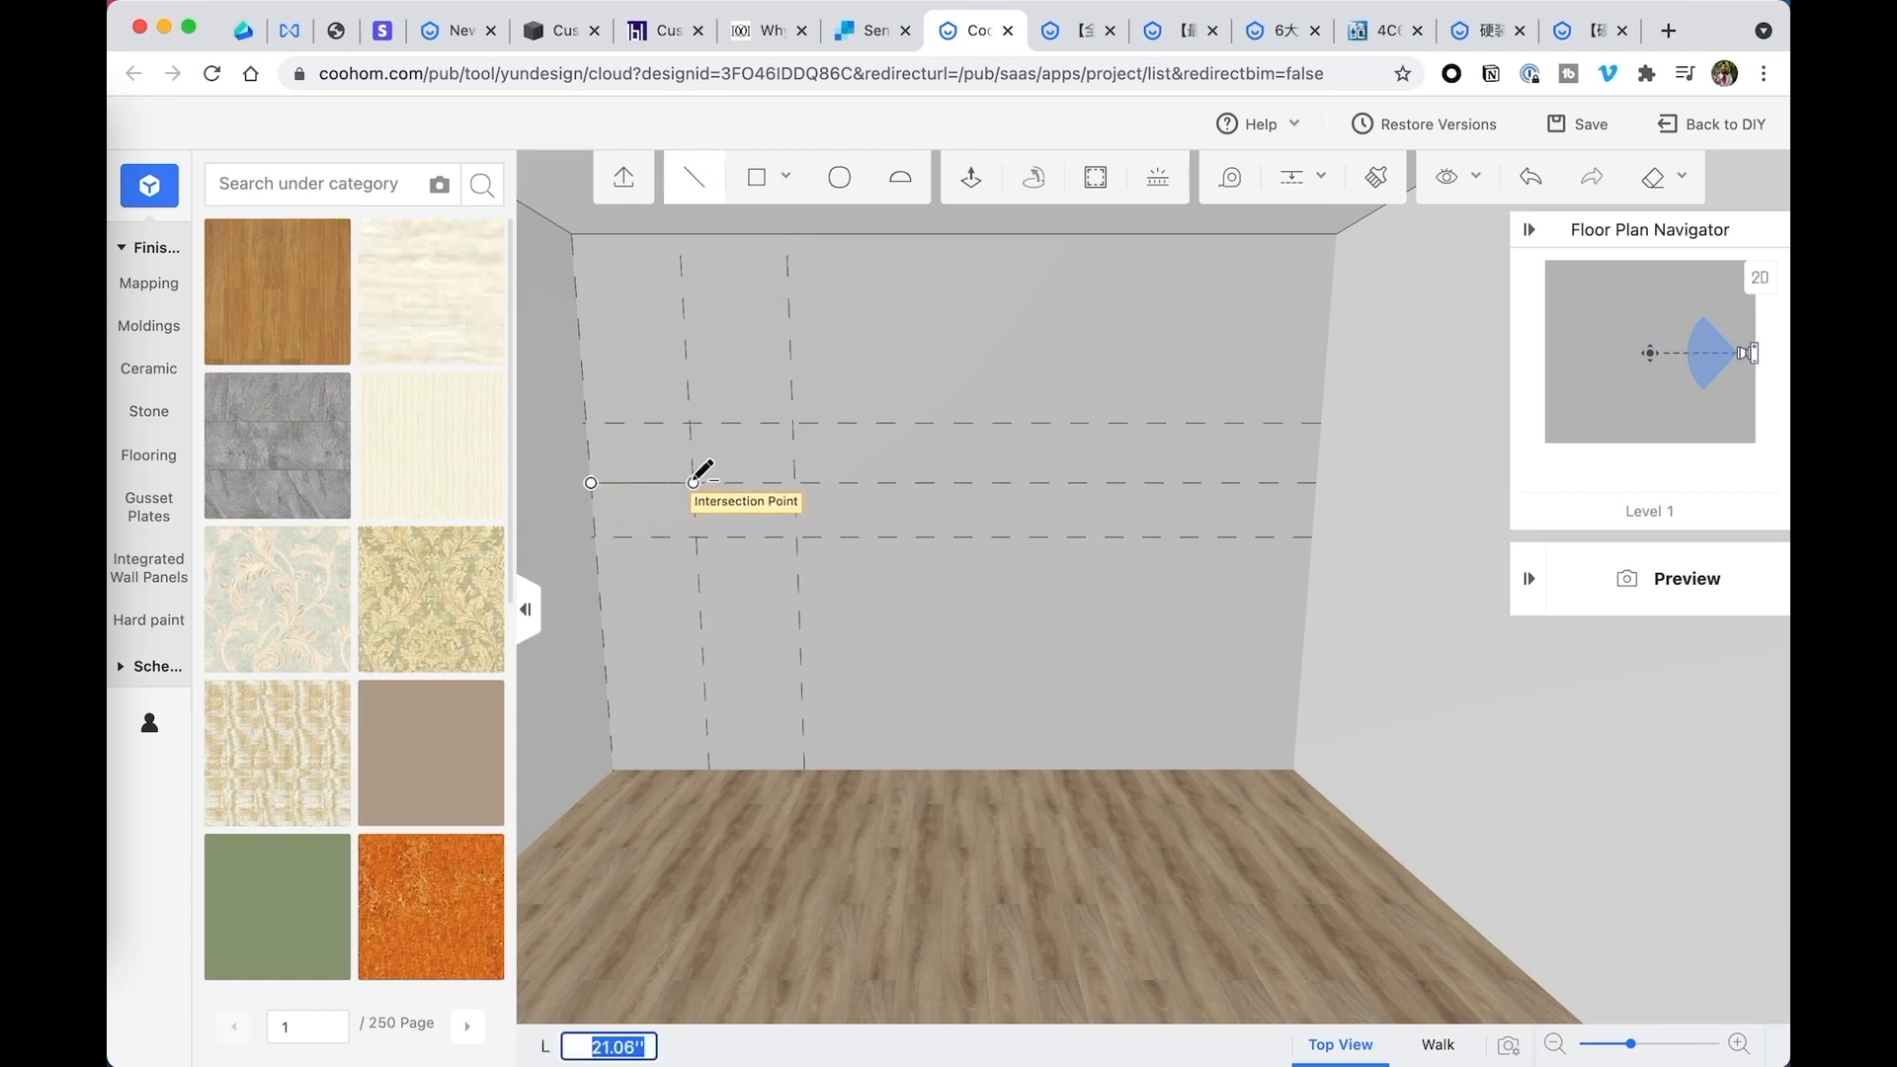
key("Escape")
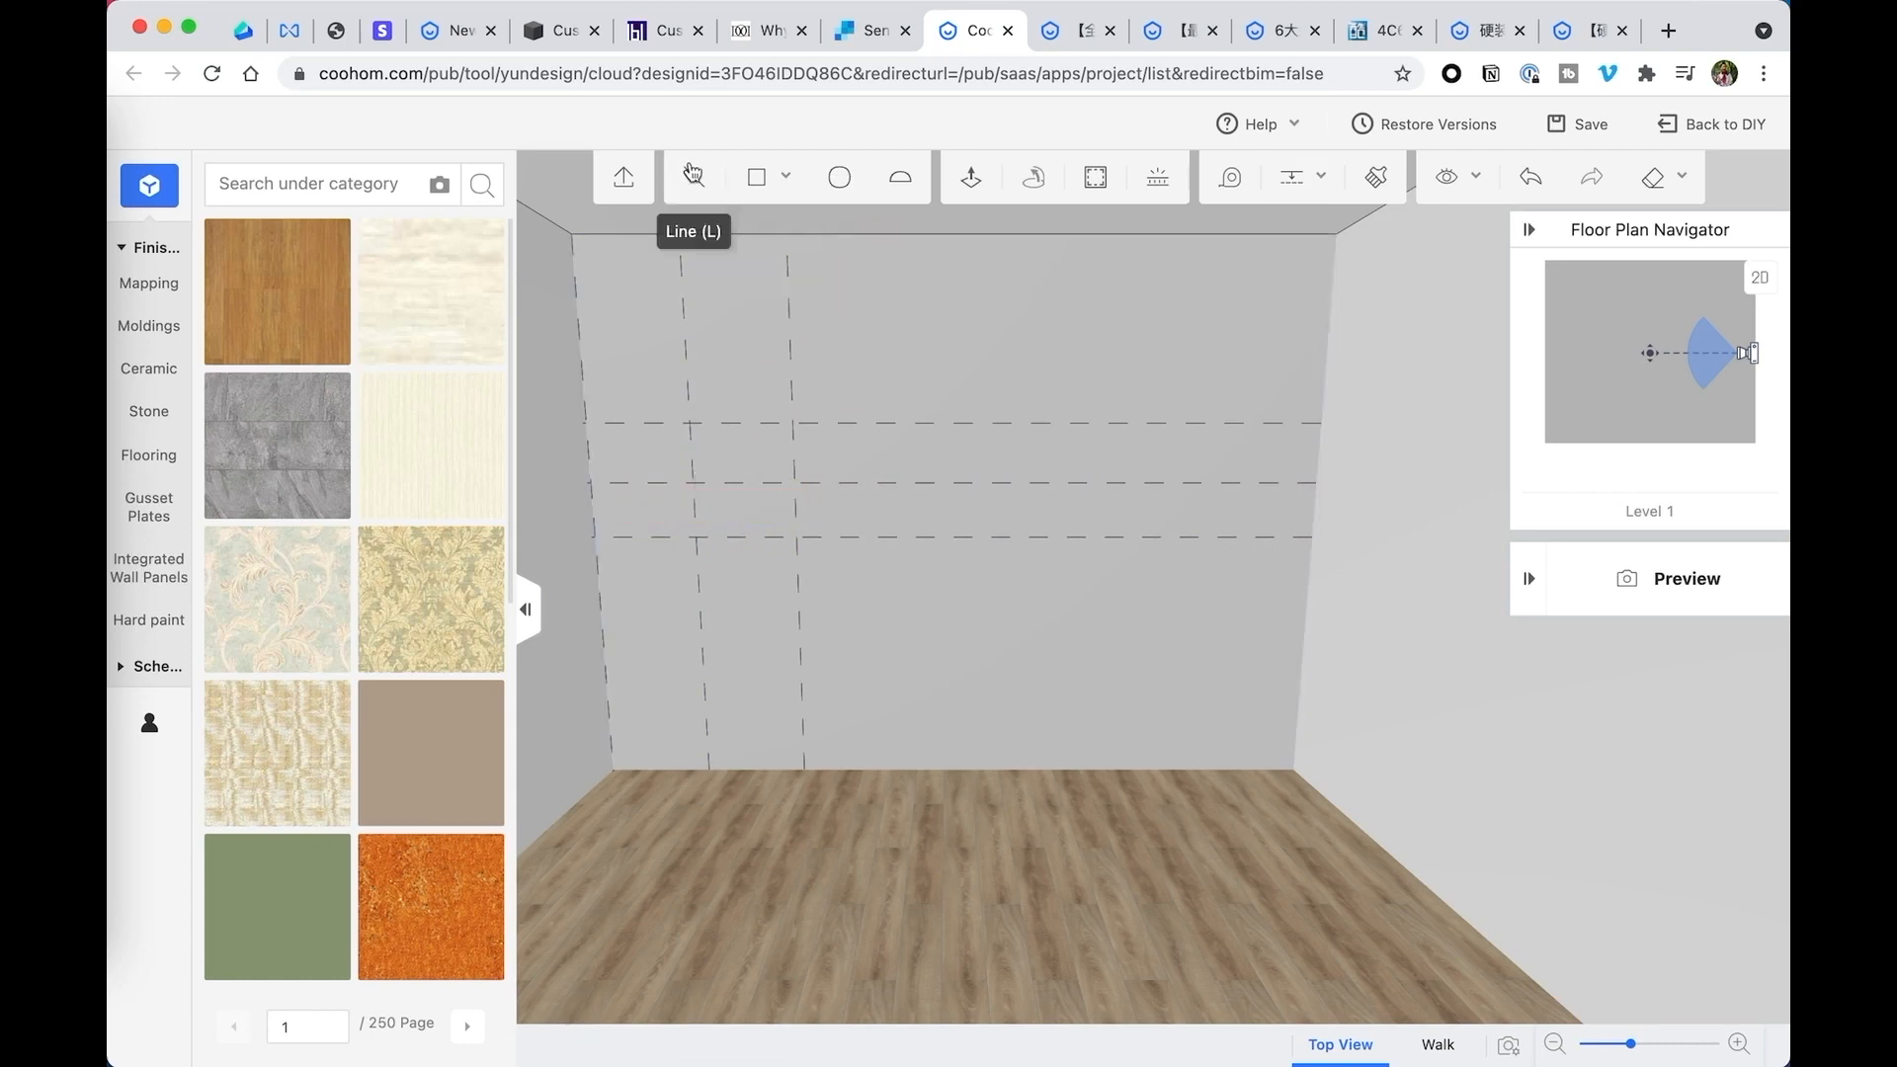
left_click(597, 536)
left_click(697, 537)
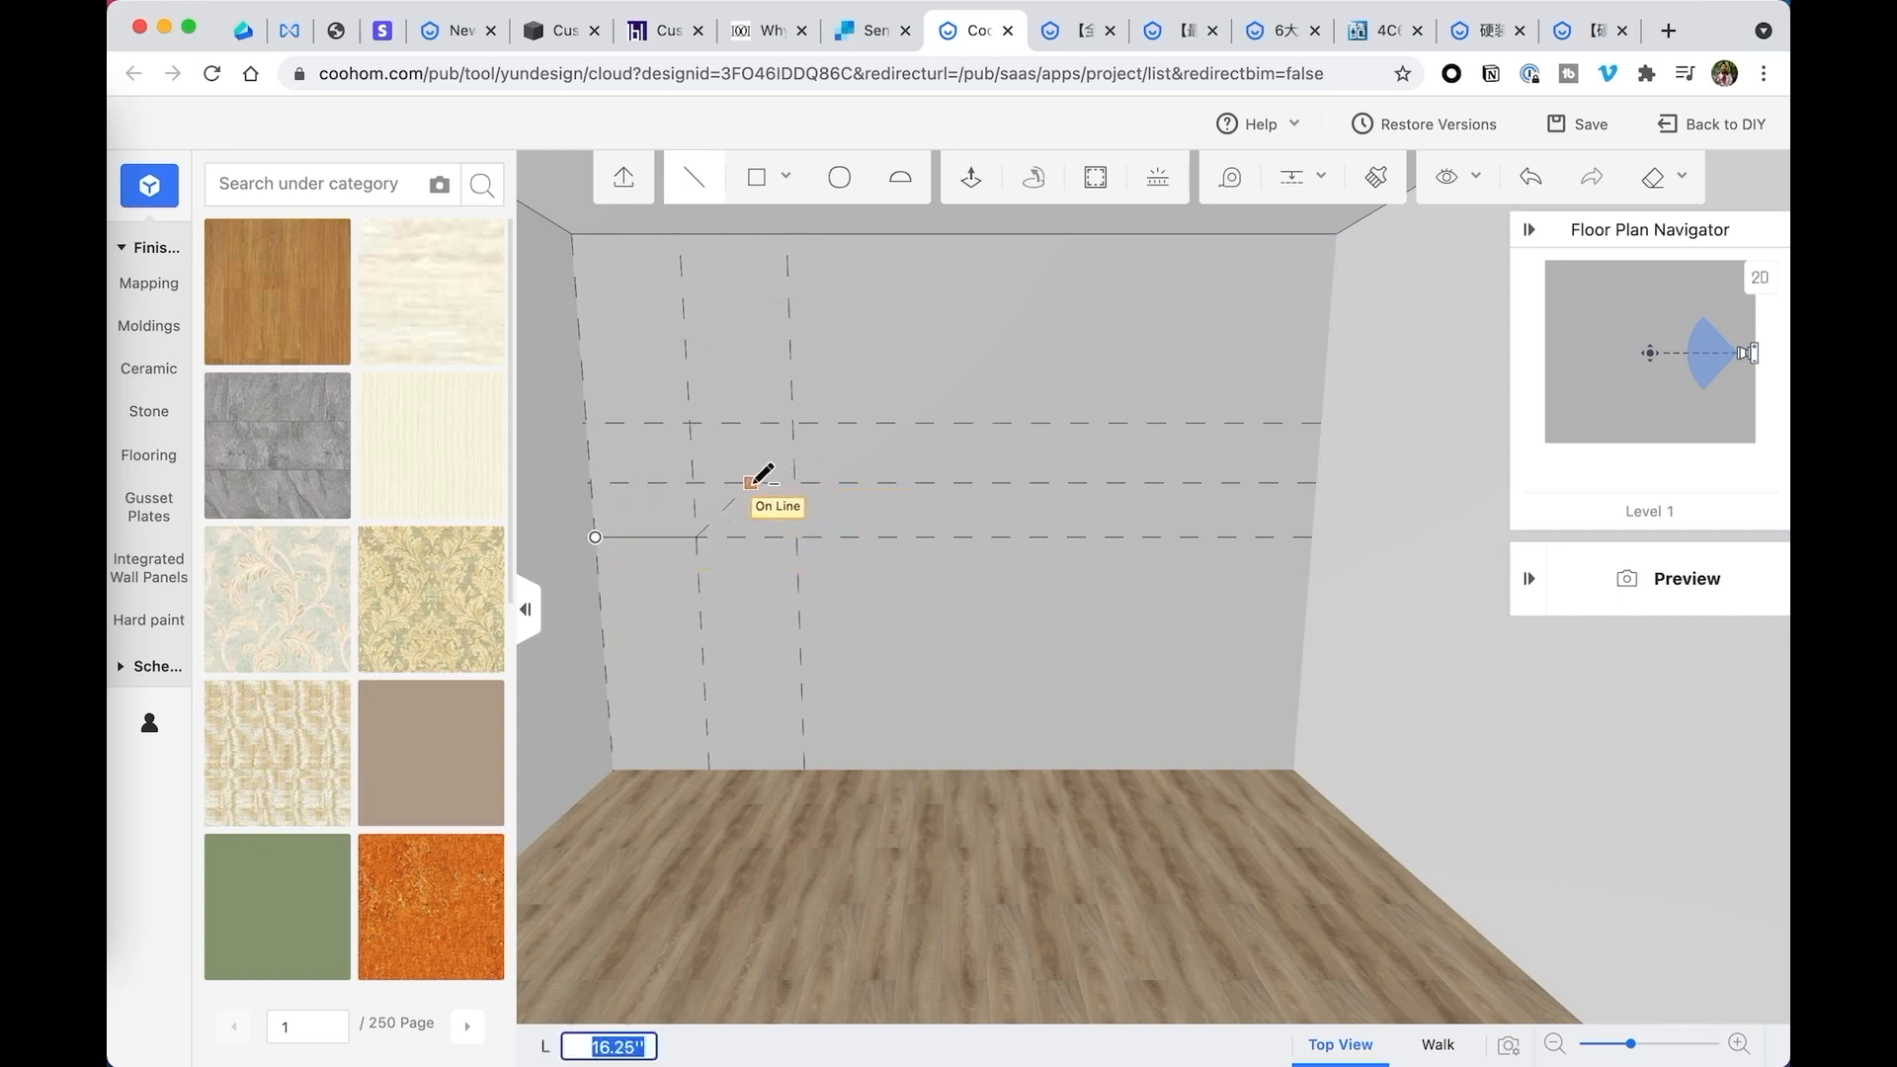
left_click(795, 482)
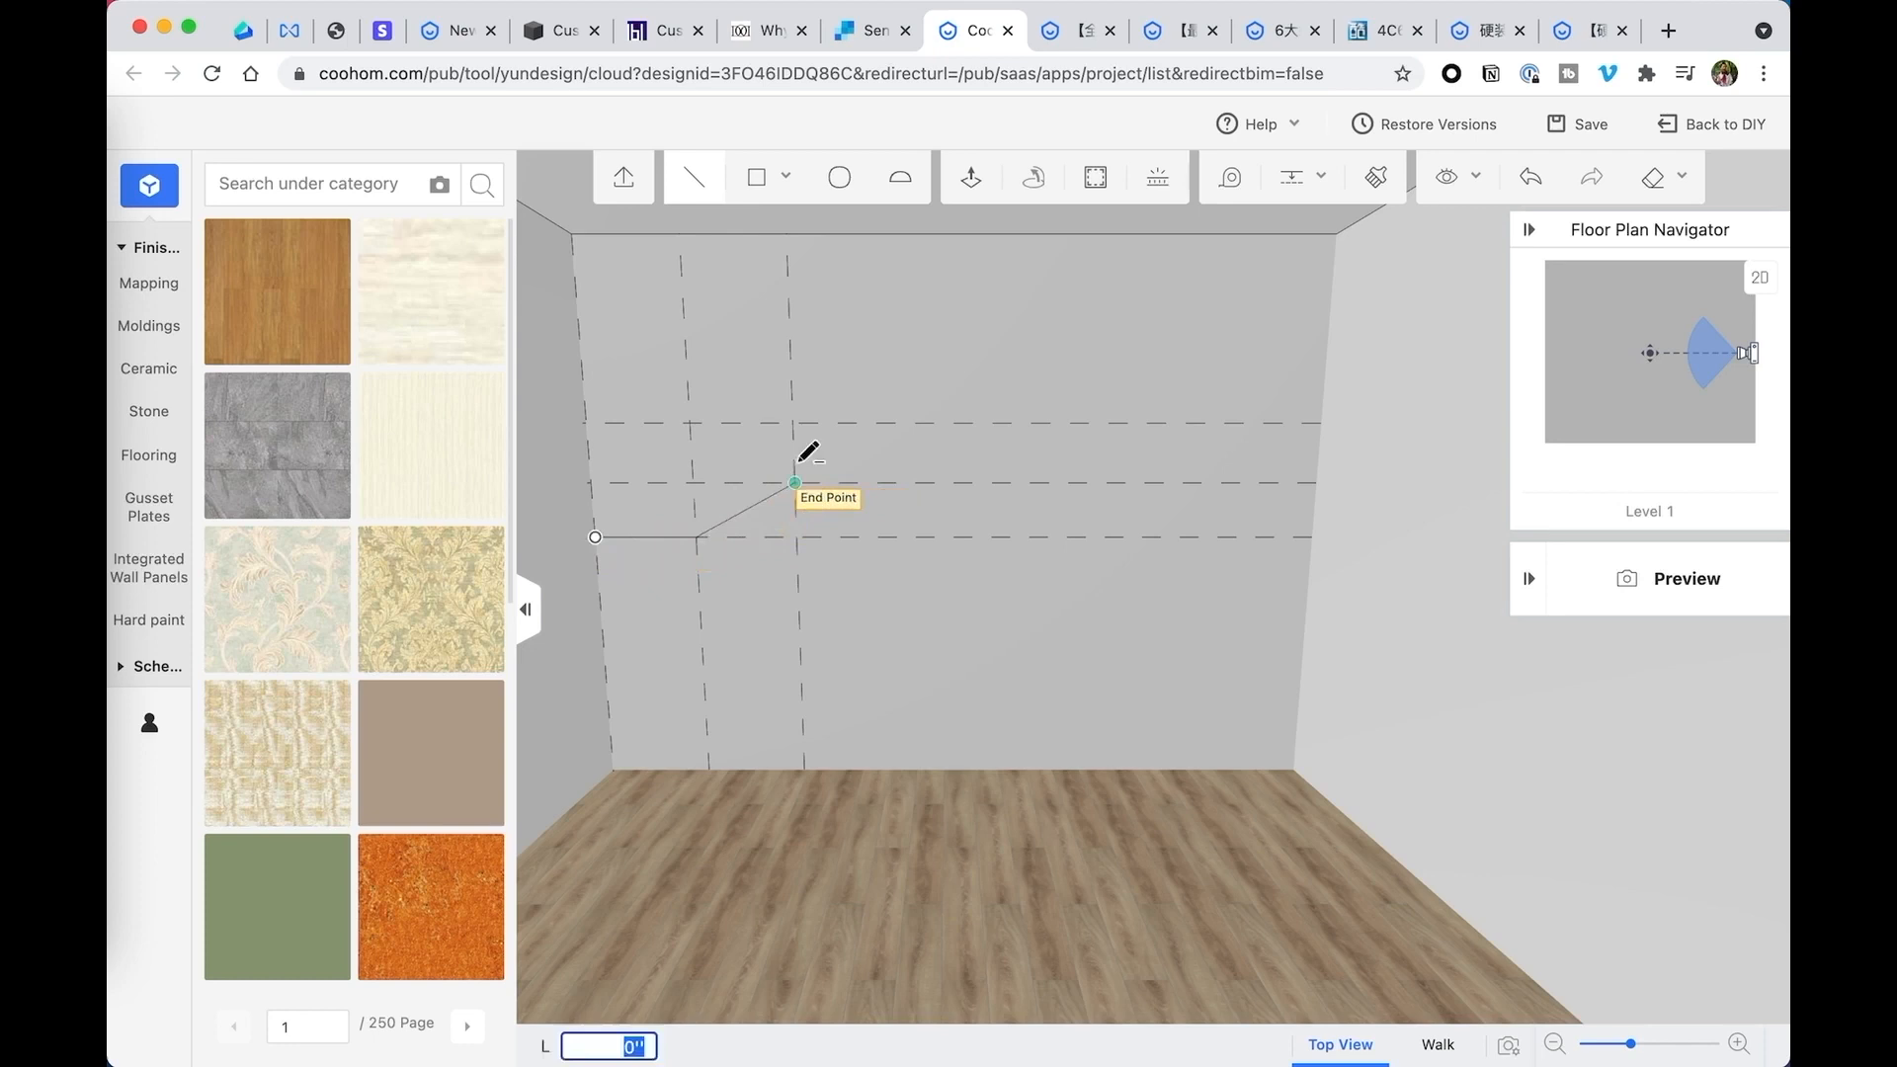
left_click(689, 423)
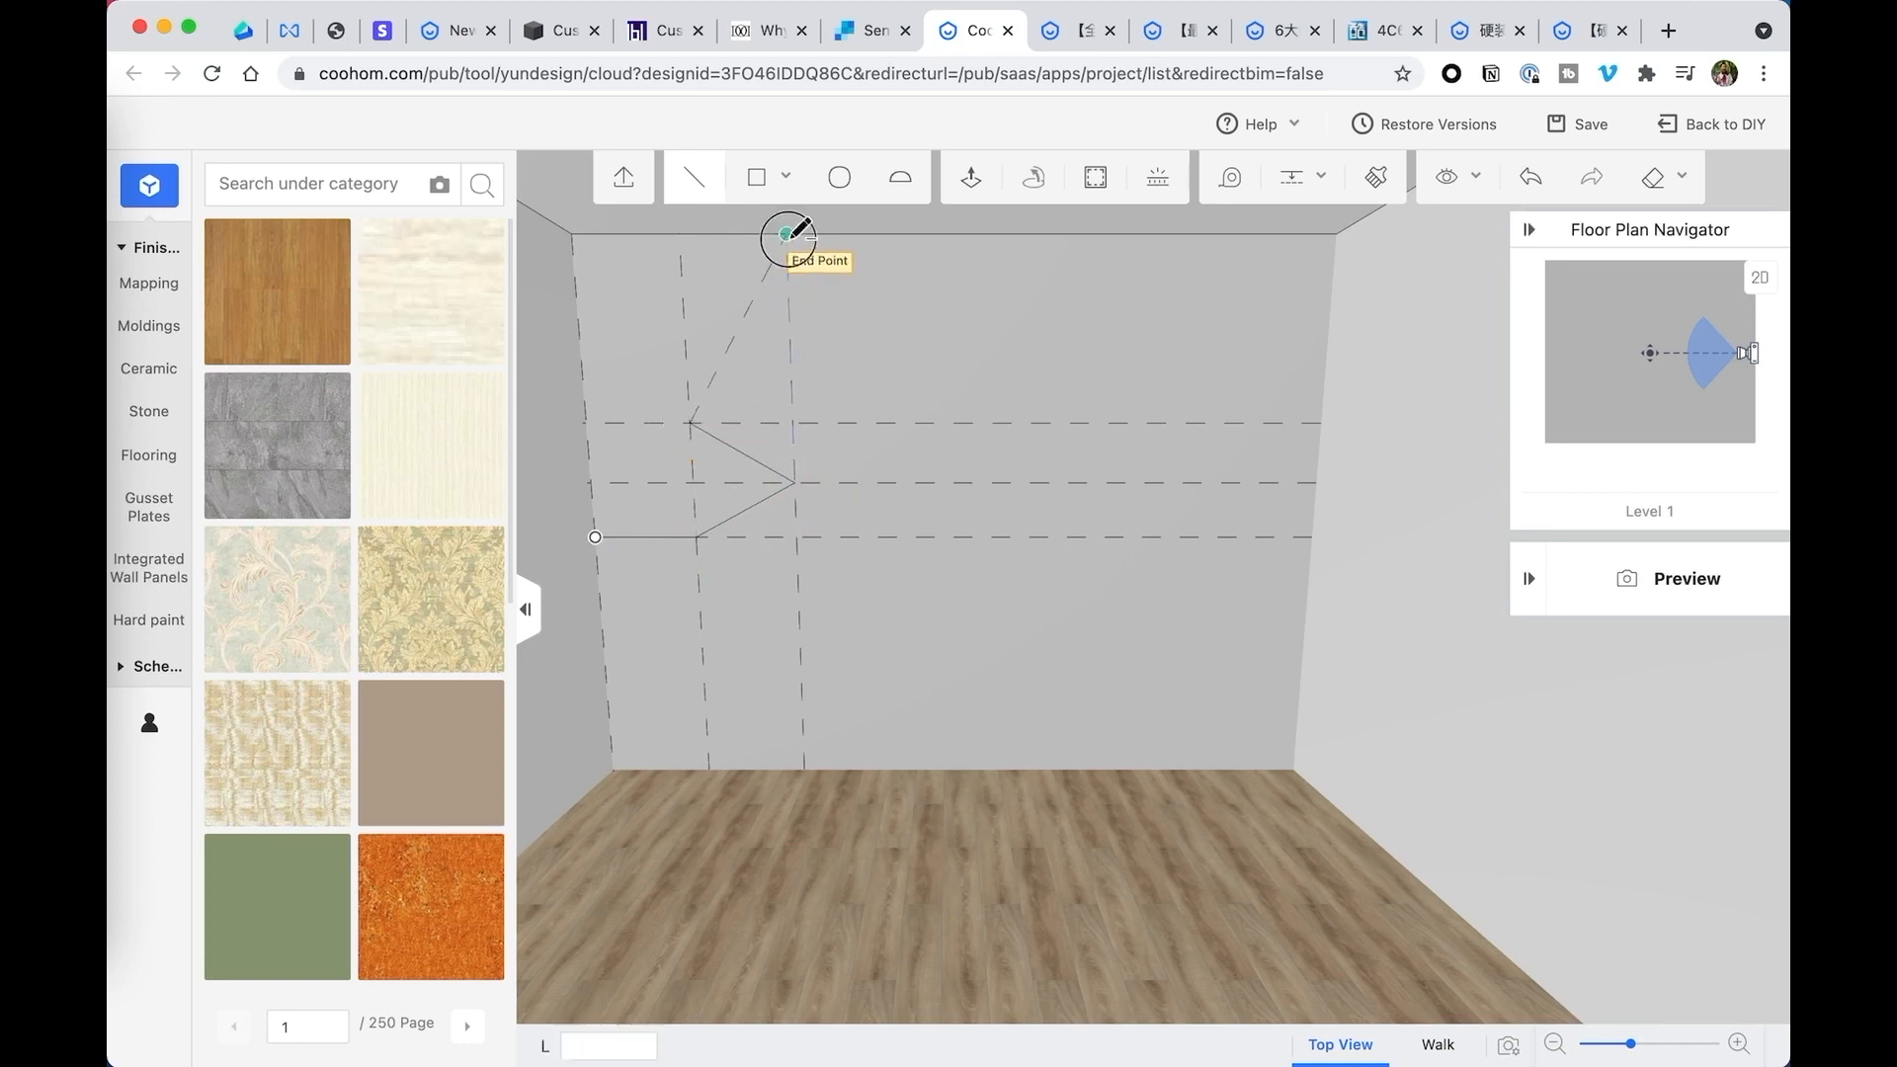
left_click(785, 234)
left_click(583, 234)
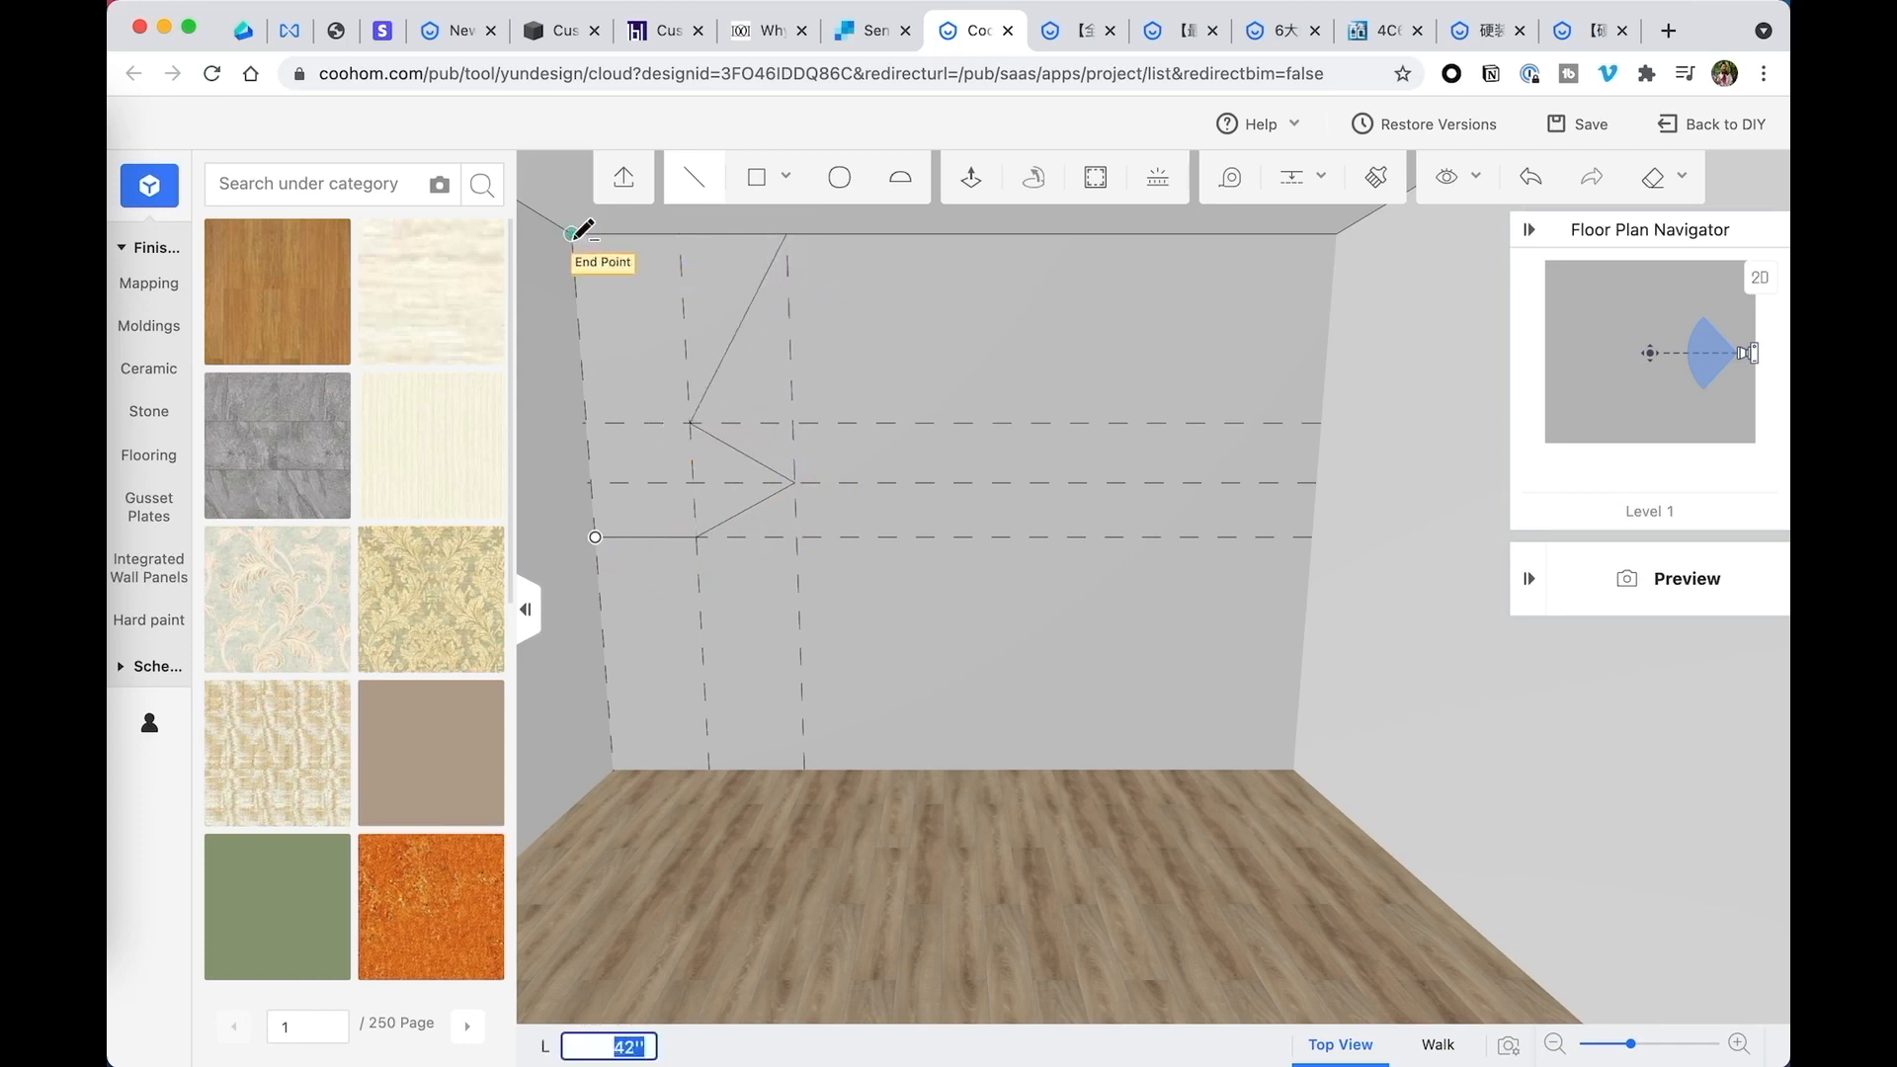
left_click(596, 537)
- Loft the zigzag corner profile around the perimeter of the ceiling face
key("space")
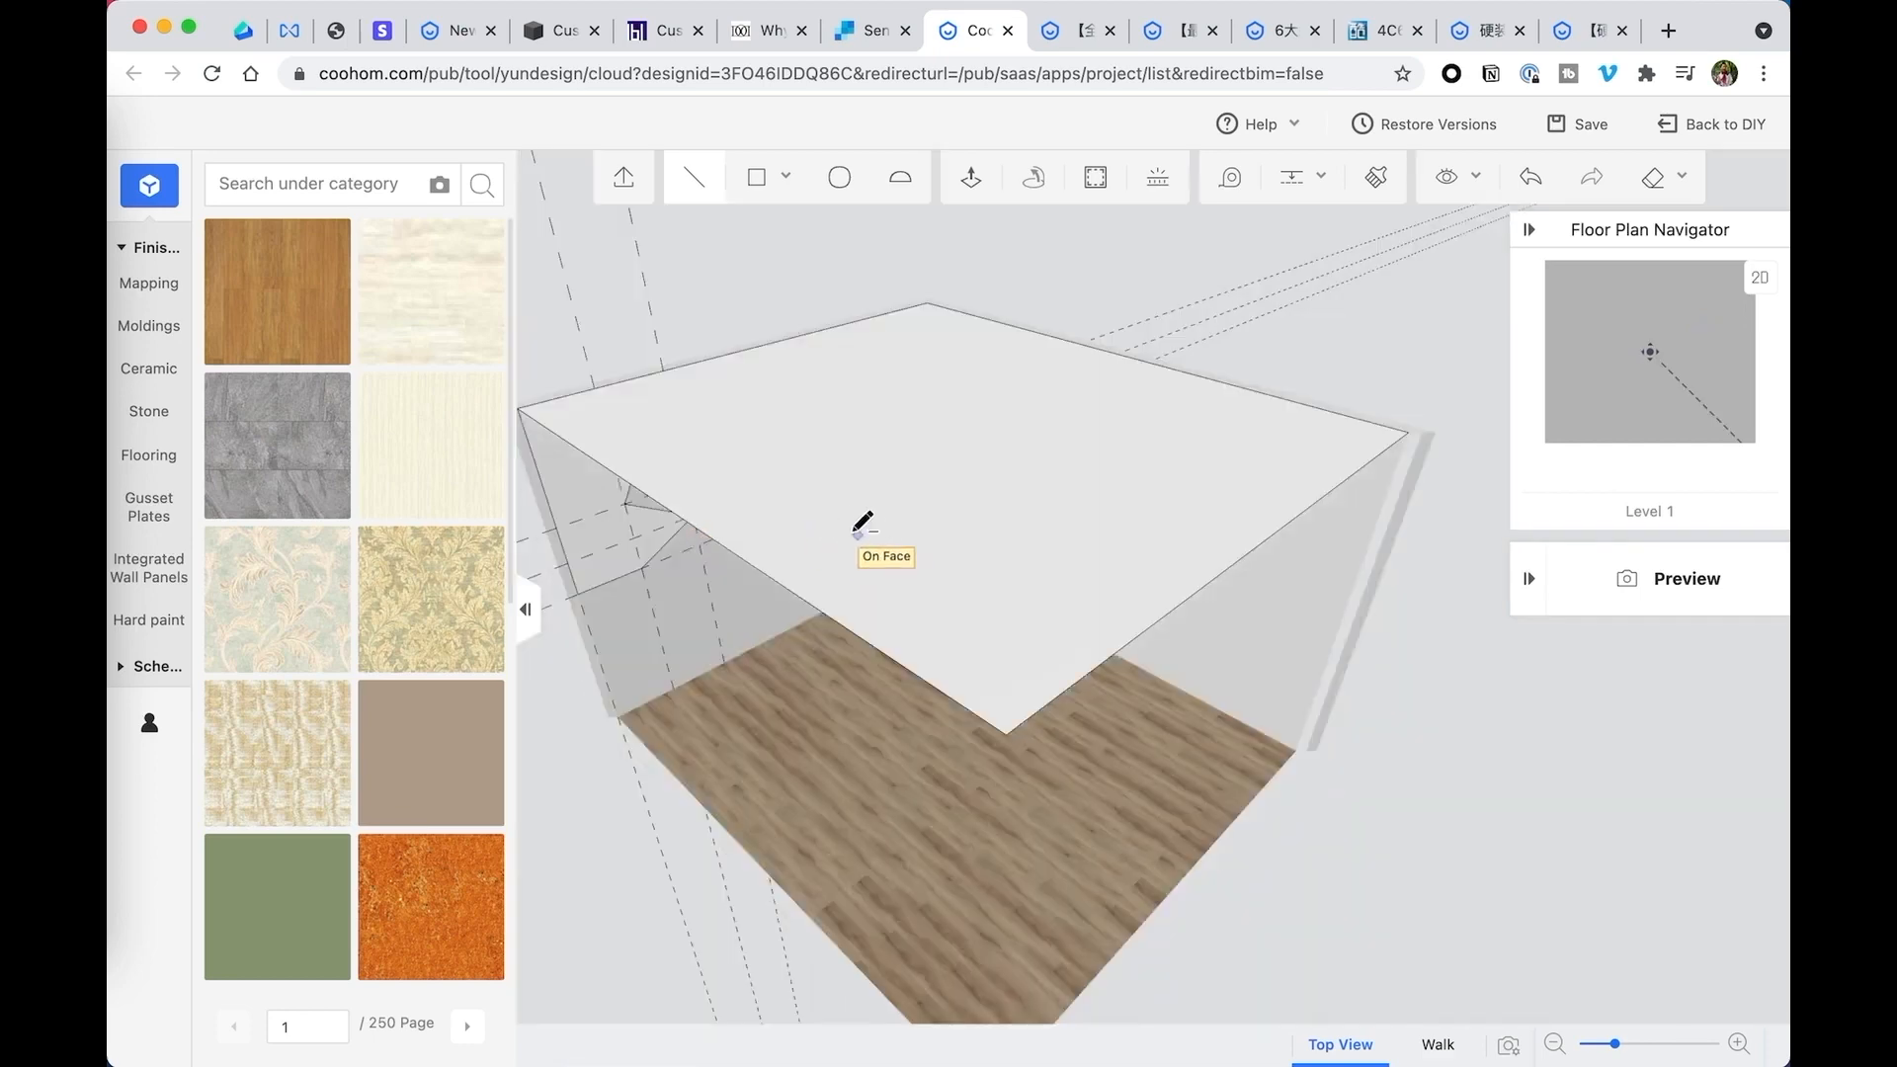
right_click_drag(856, 534, 795, 436)
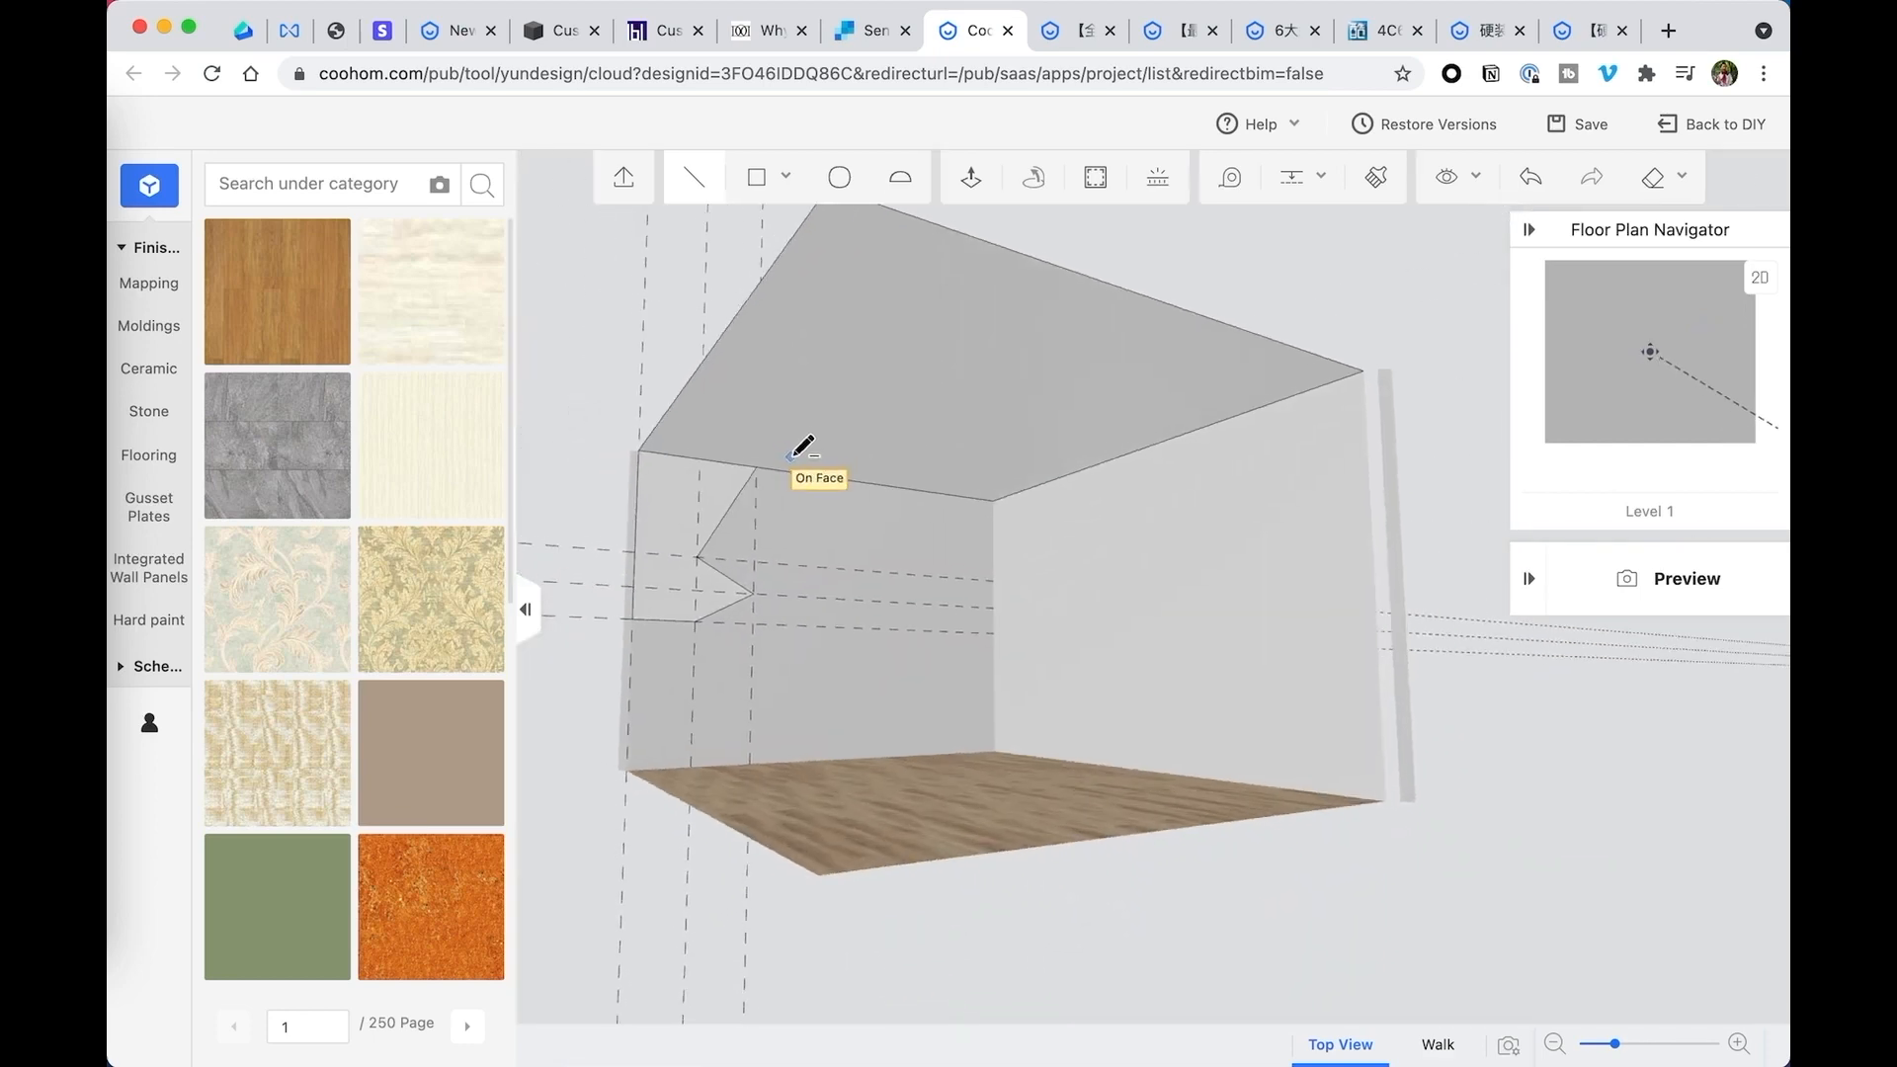
key("Escape")
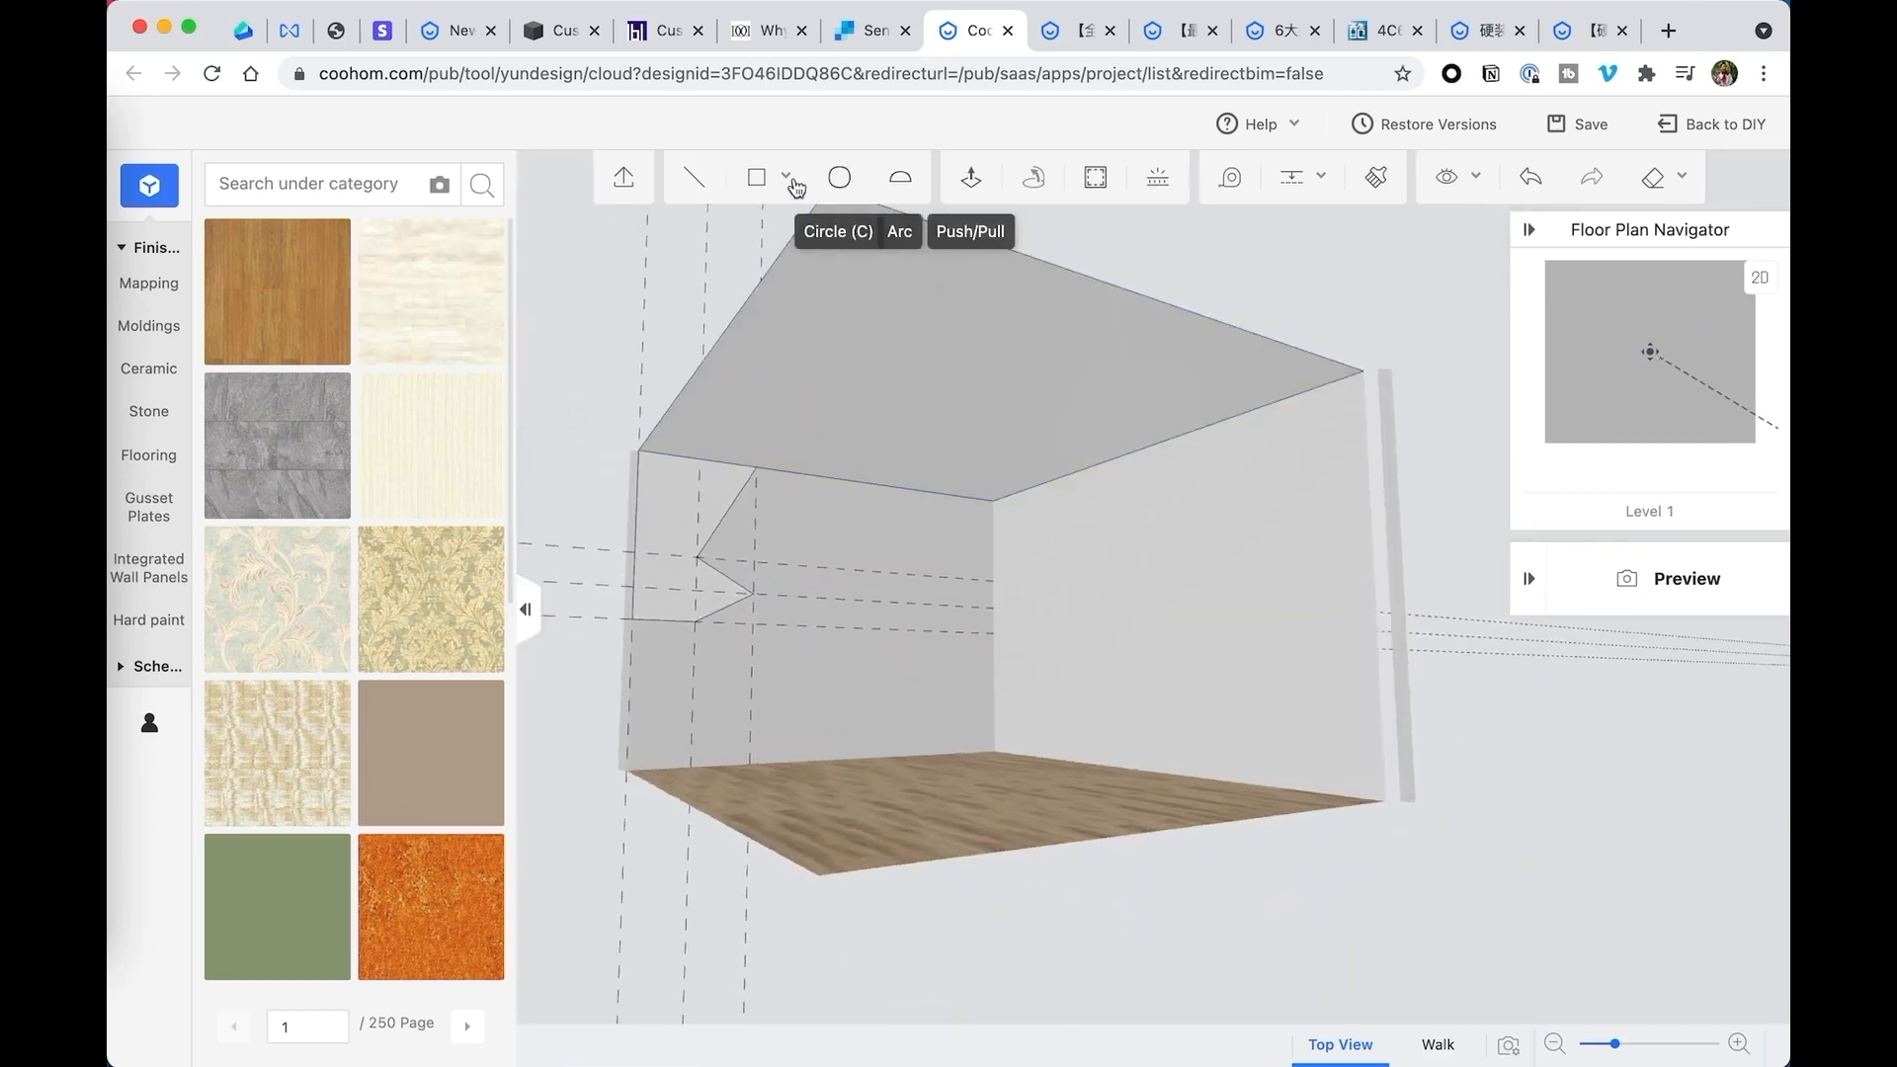
left_click(1002, 329)
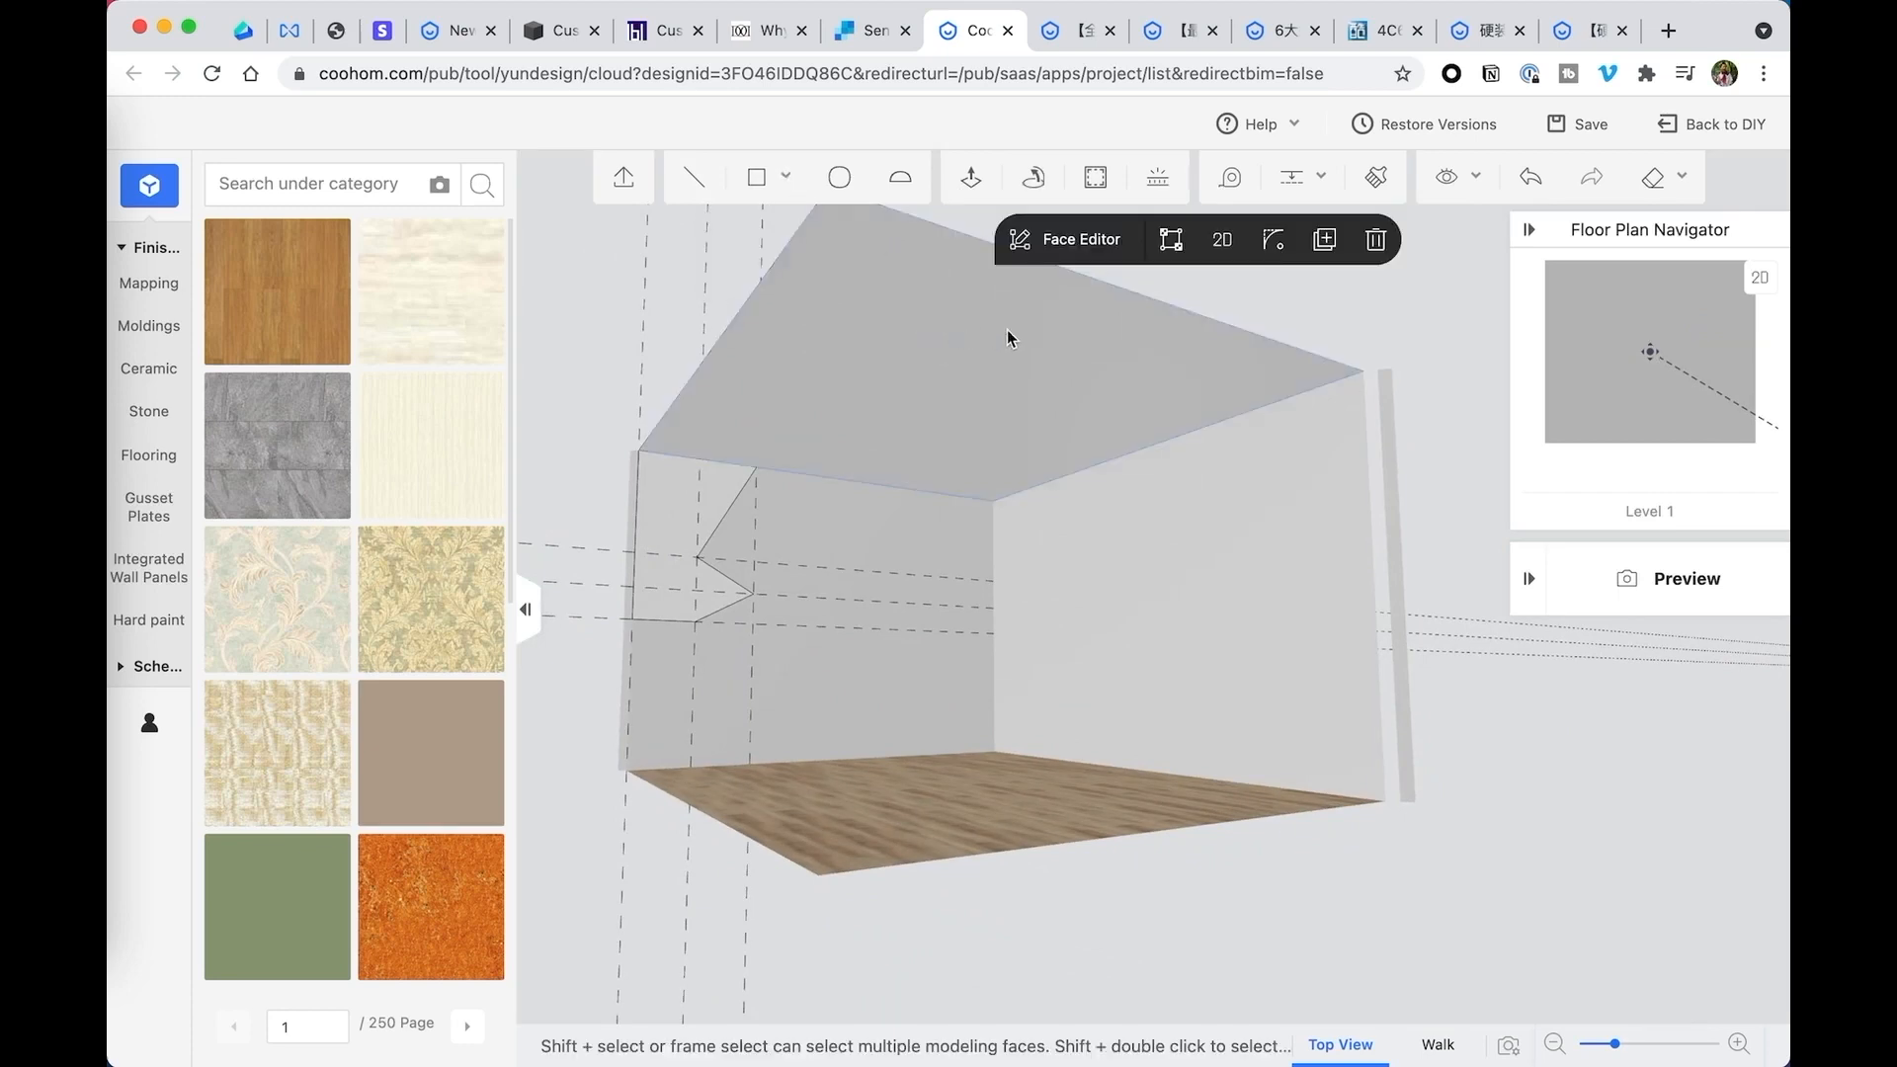
left_click(1036, 181)
left_click(682, 500)
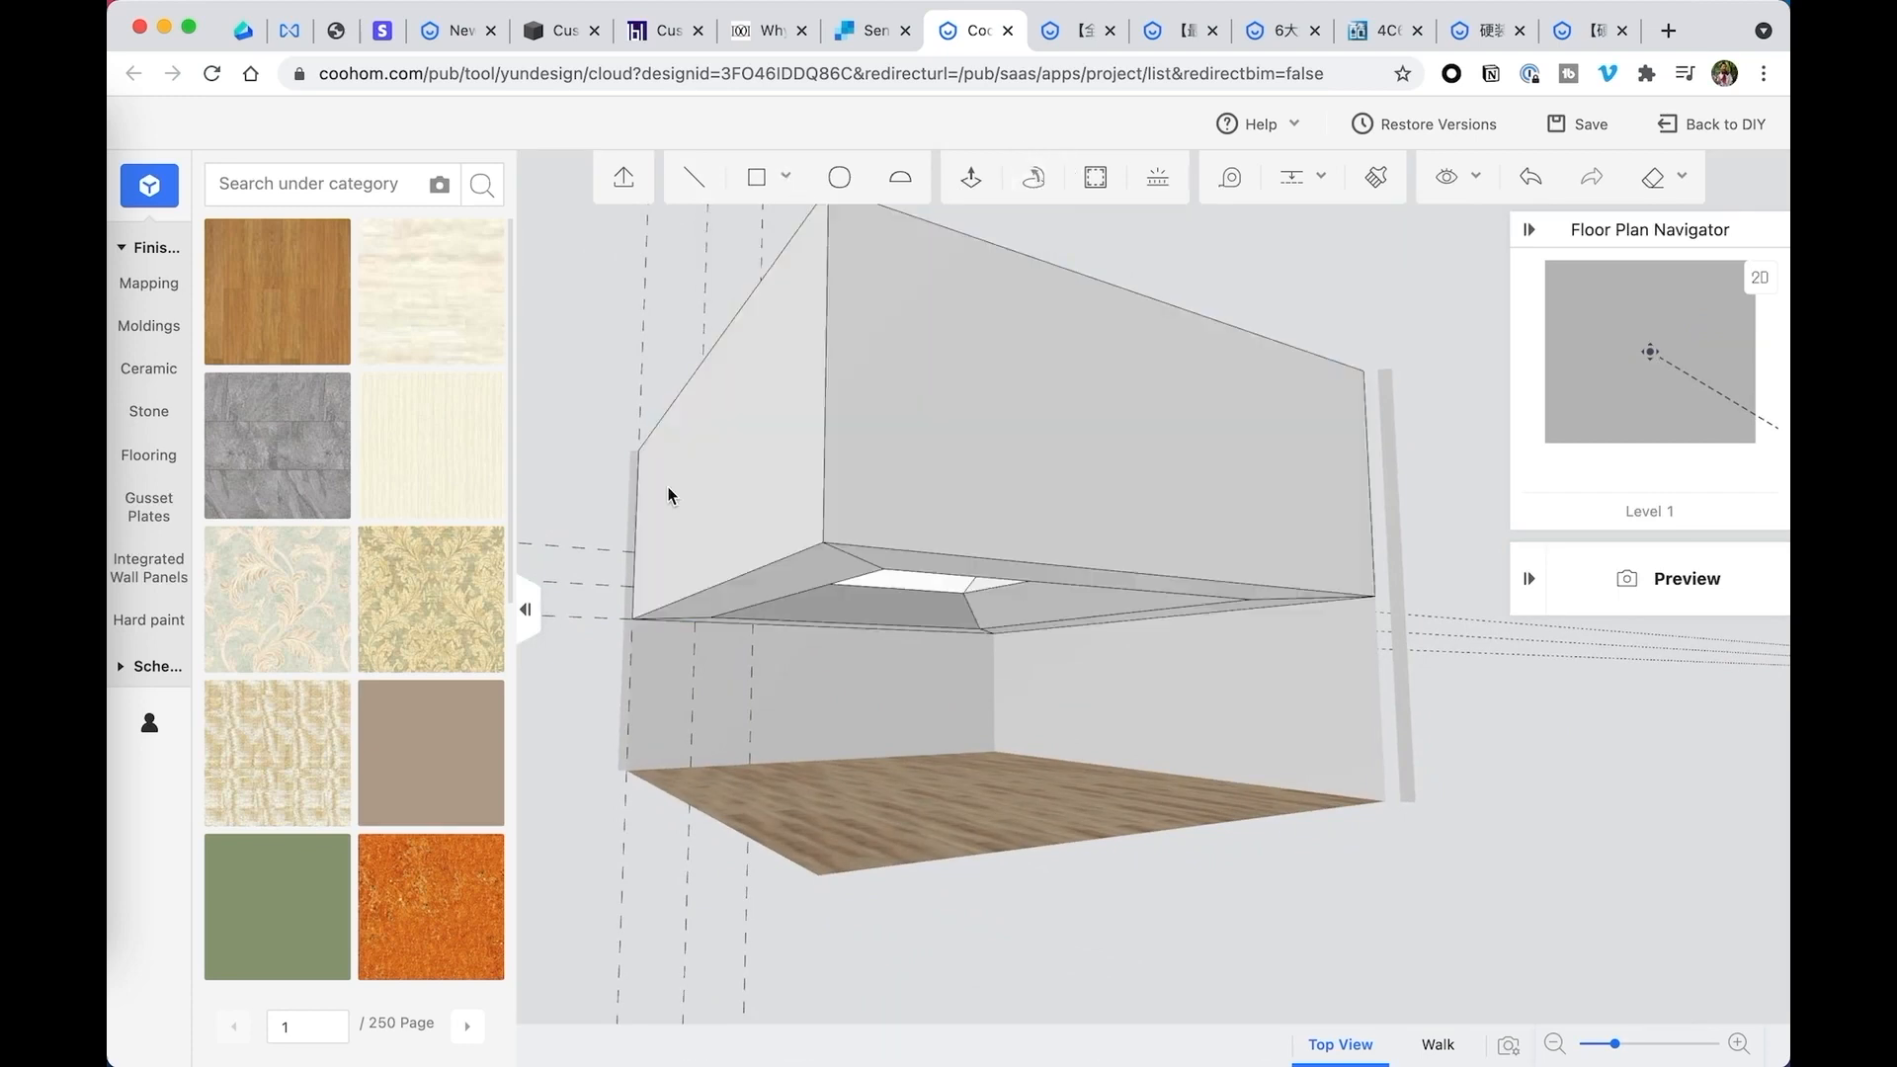
- Inspect the lofted zigzag ceiling from below and from inside the room
left_click_drag(1096, 644, 963, 447)
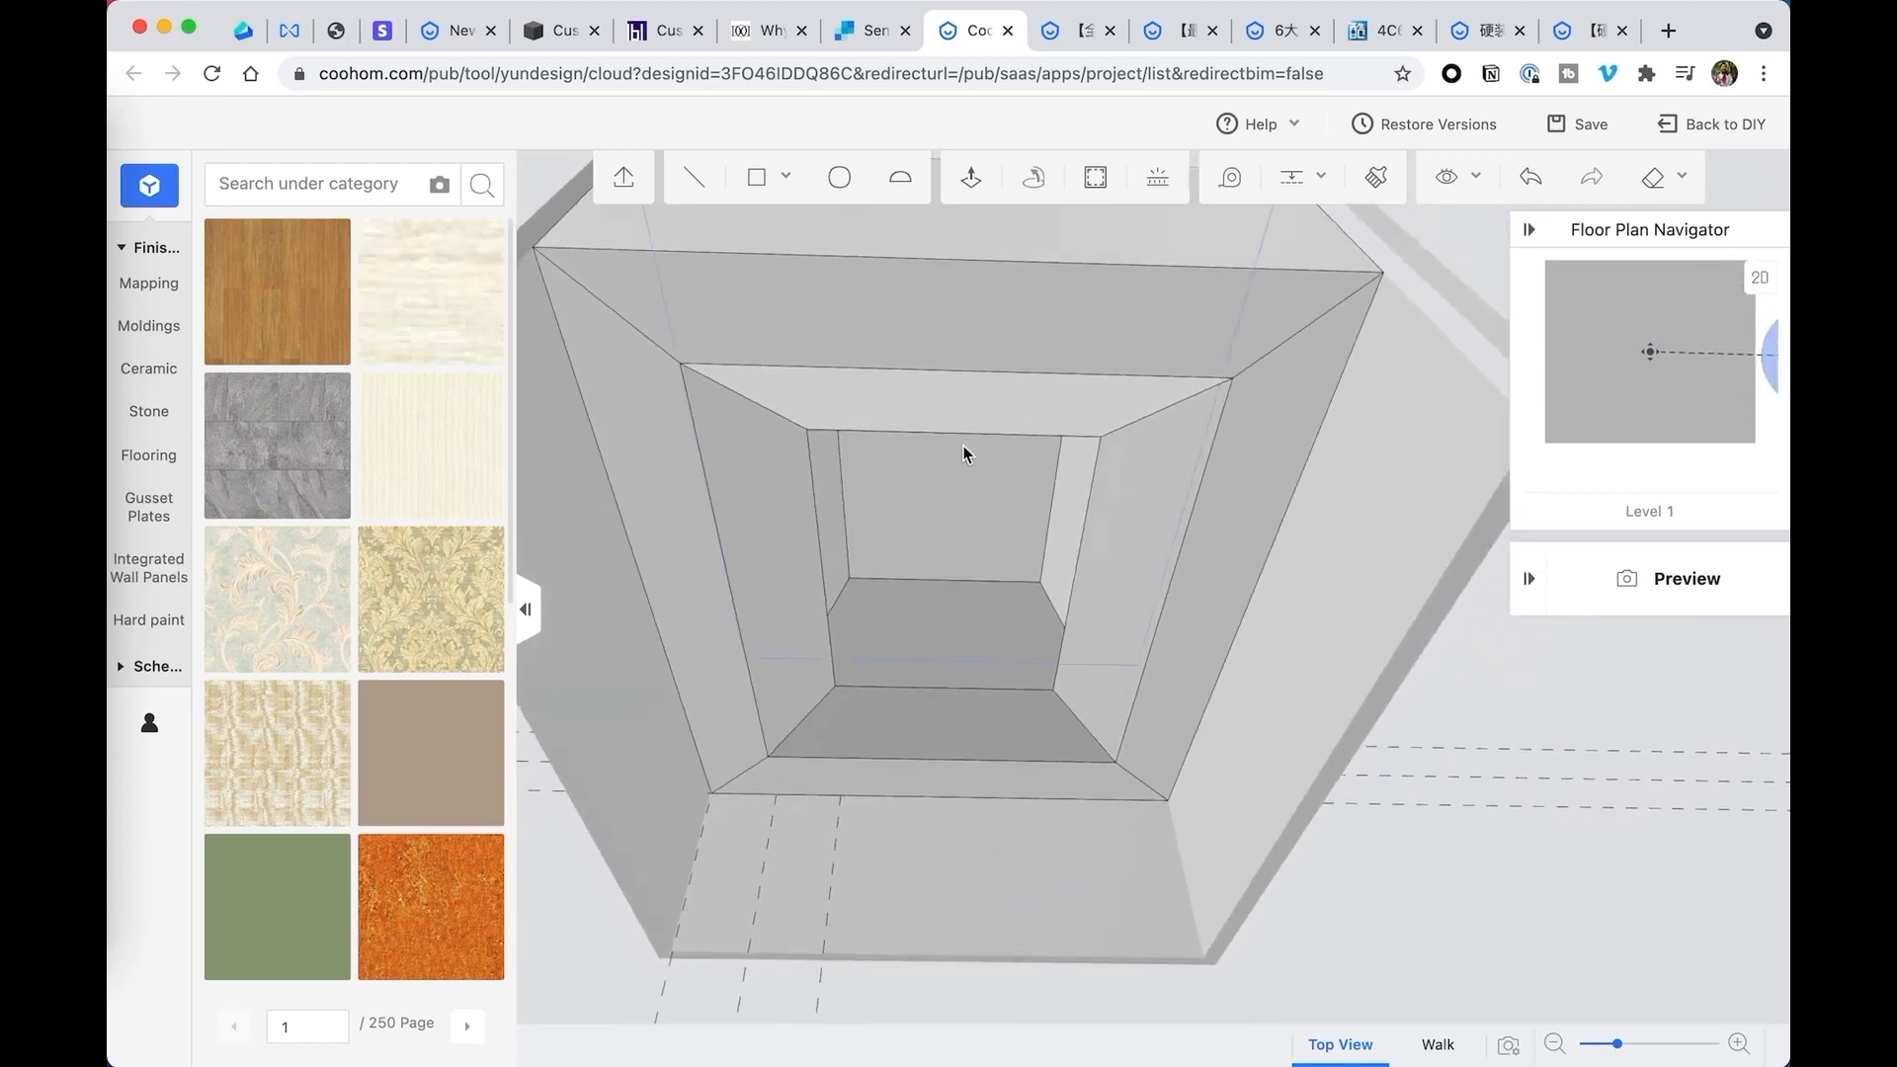
left_click(762, 547)
left_click_drag(761, 547, 927, 608)
left_click(1141, 458)
scroll(901, 612, "up", 4)
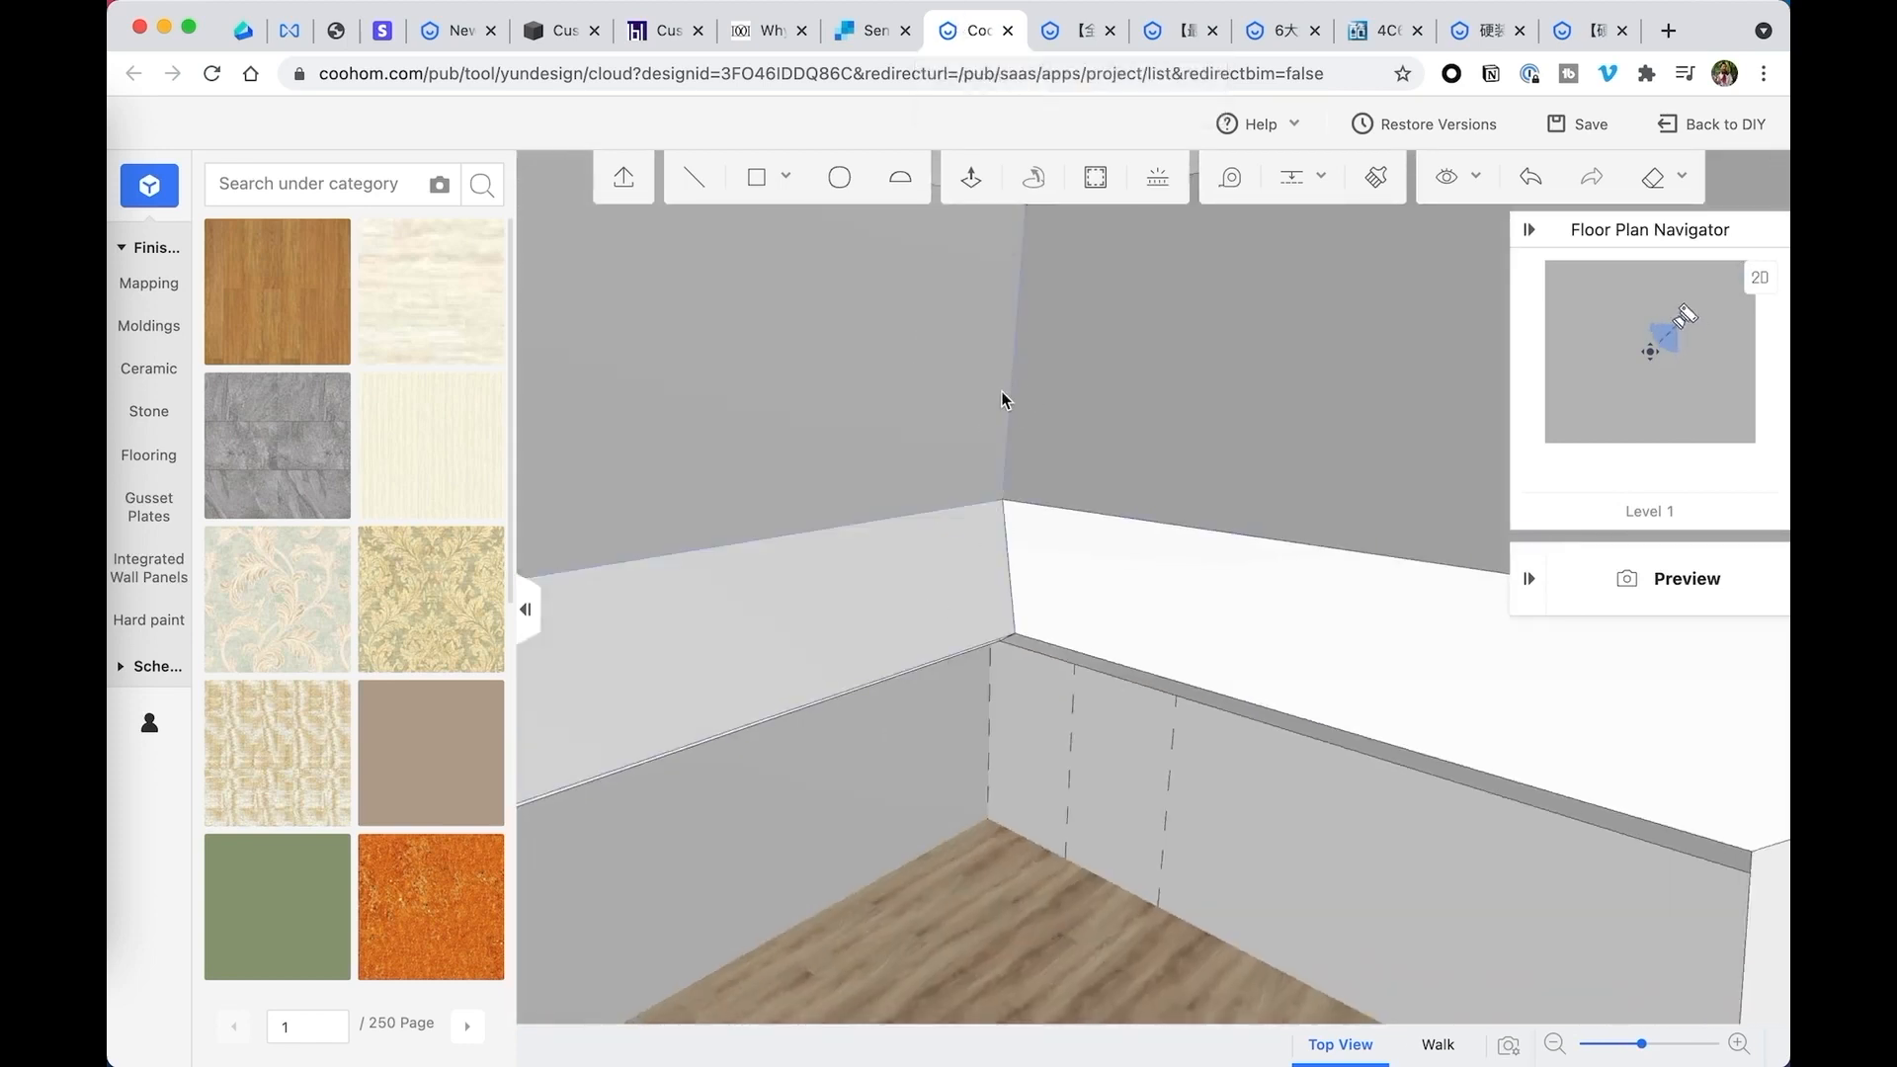
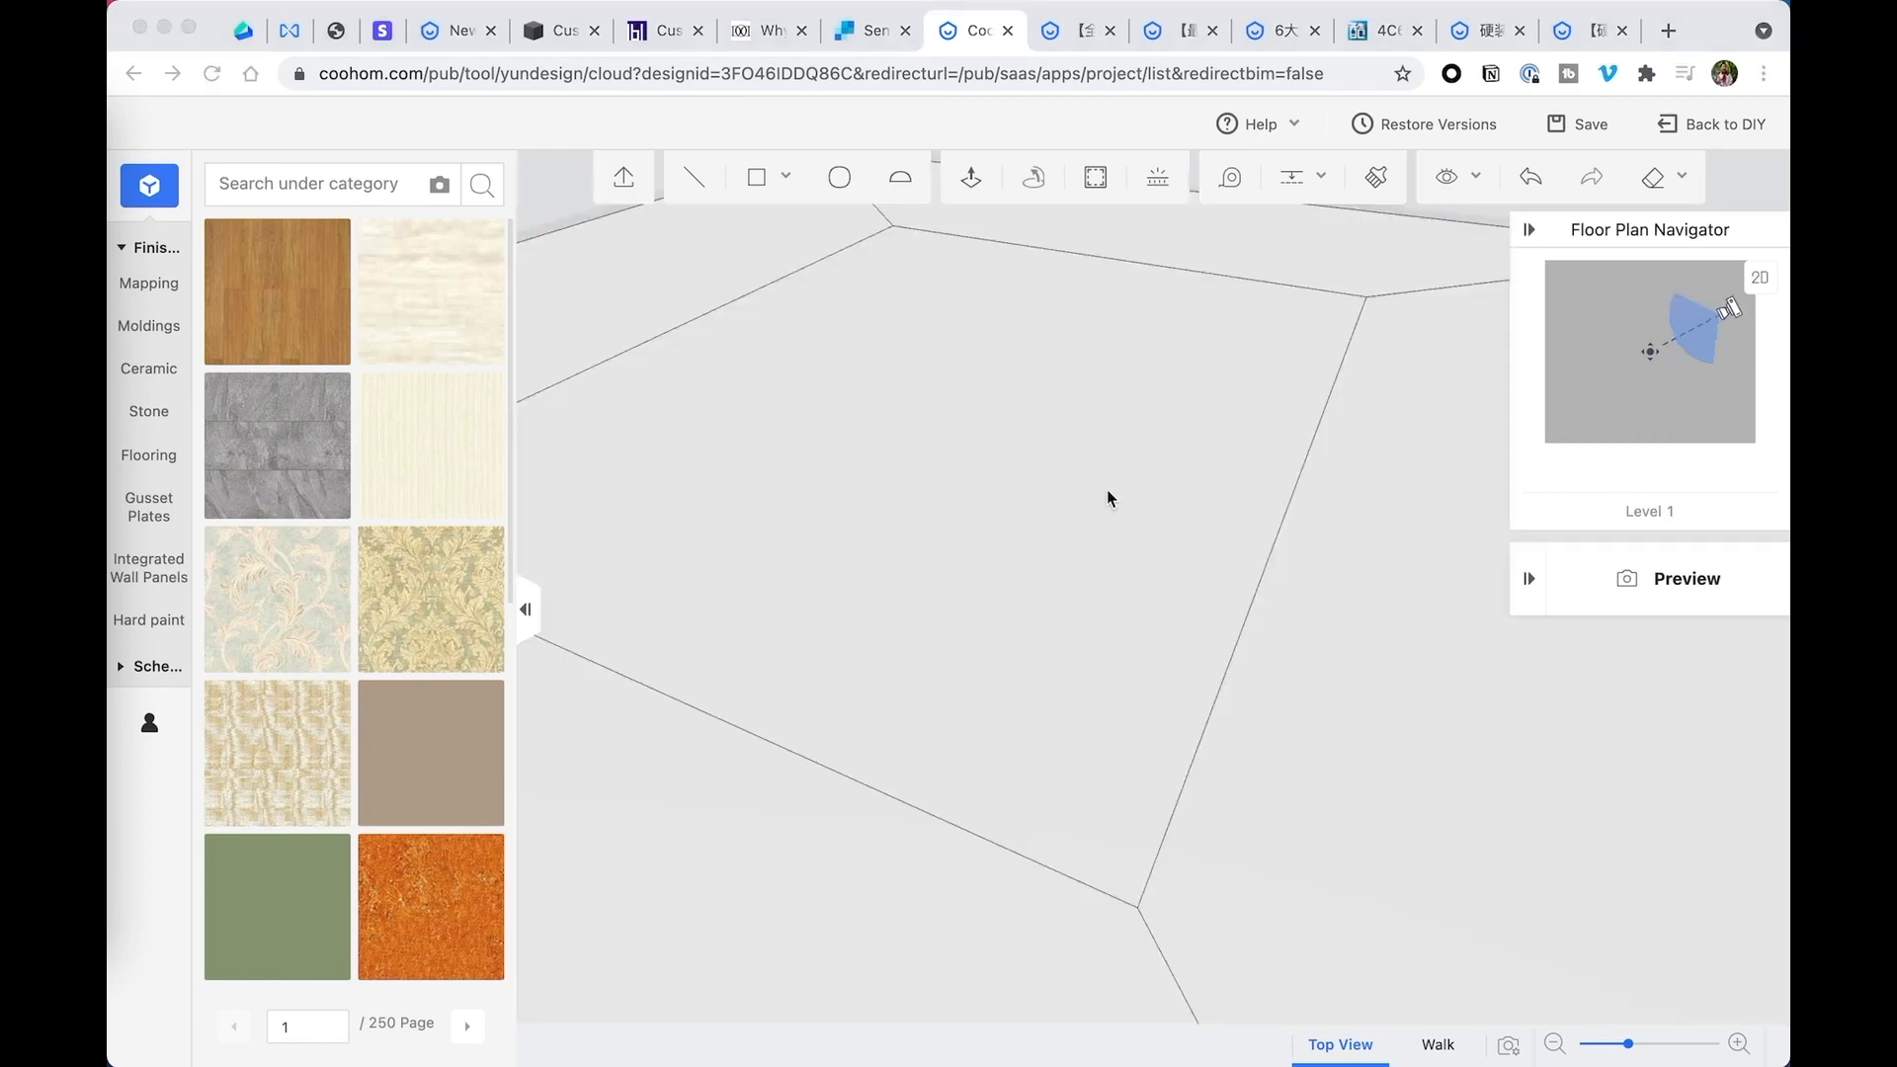
- Delete the lofted zigzag ceiling model and the ceiling face above the room
scroll(1108, 492, "down", 5)
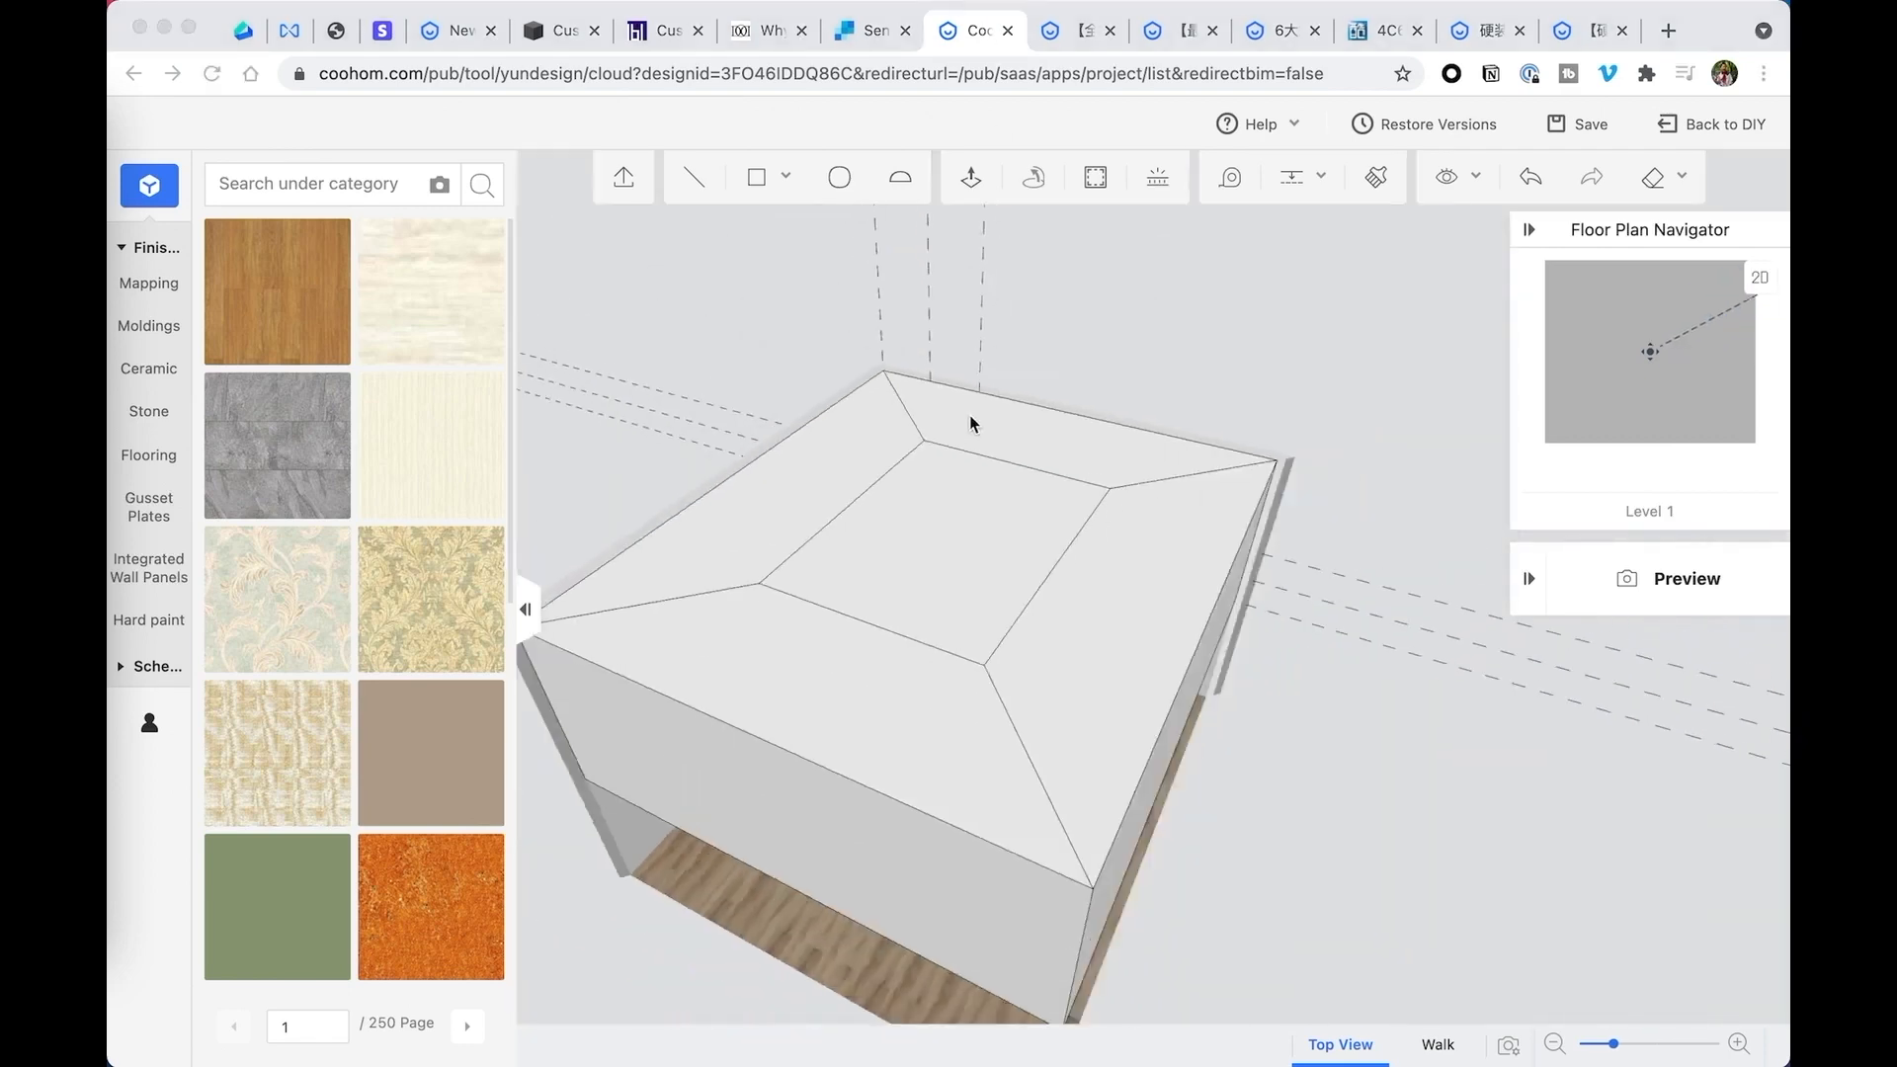
right_click_drag(970, 416, 1125, 429)
left_click(1019, 679)
left_click(1018, 680)
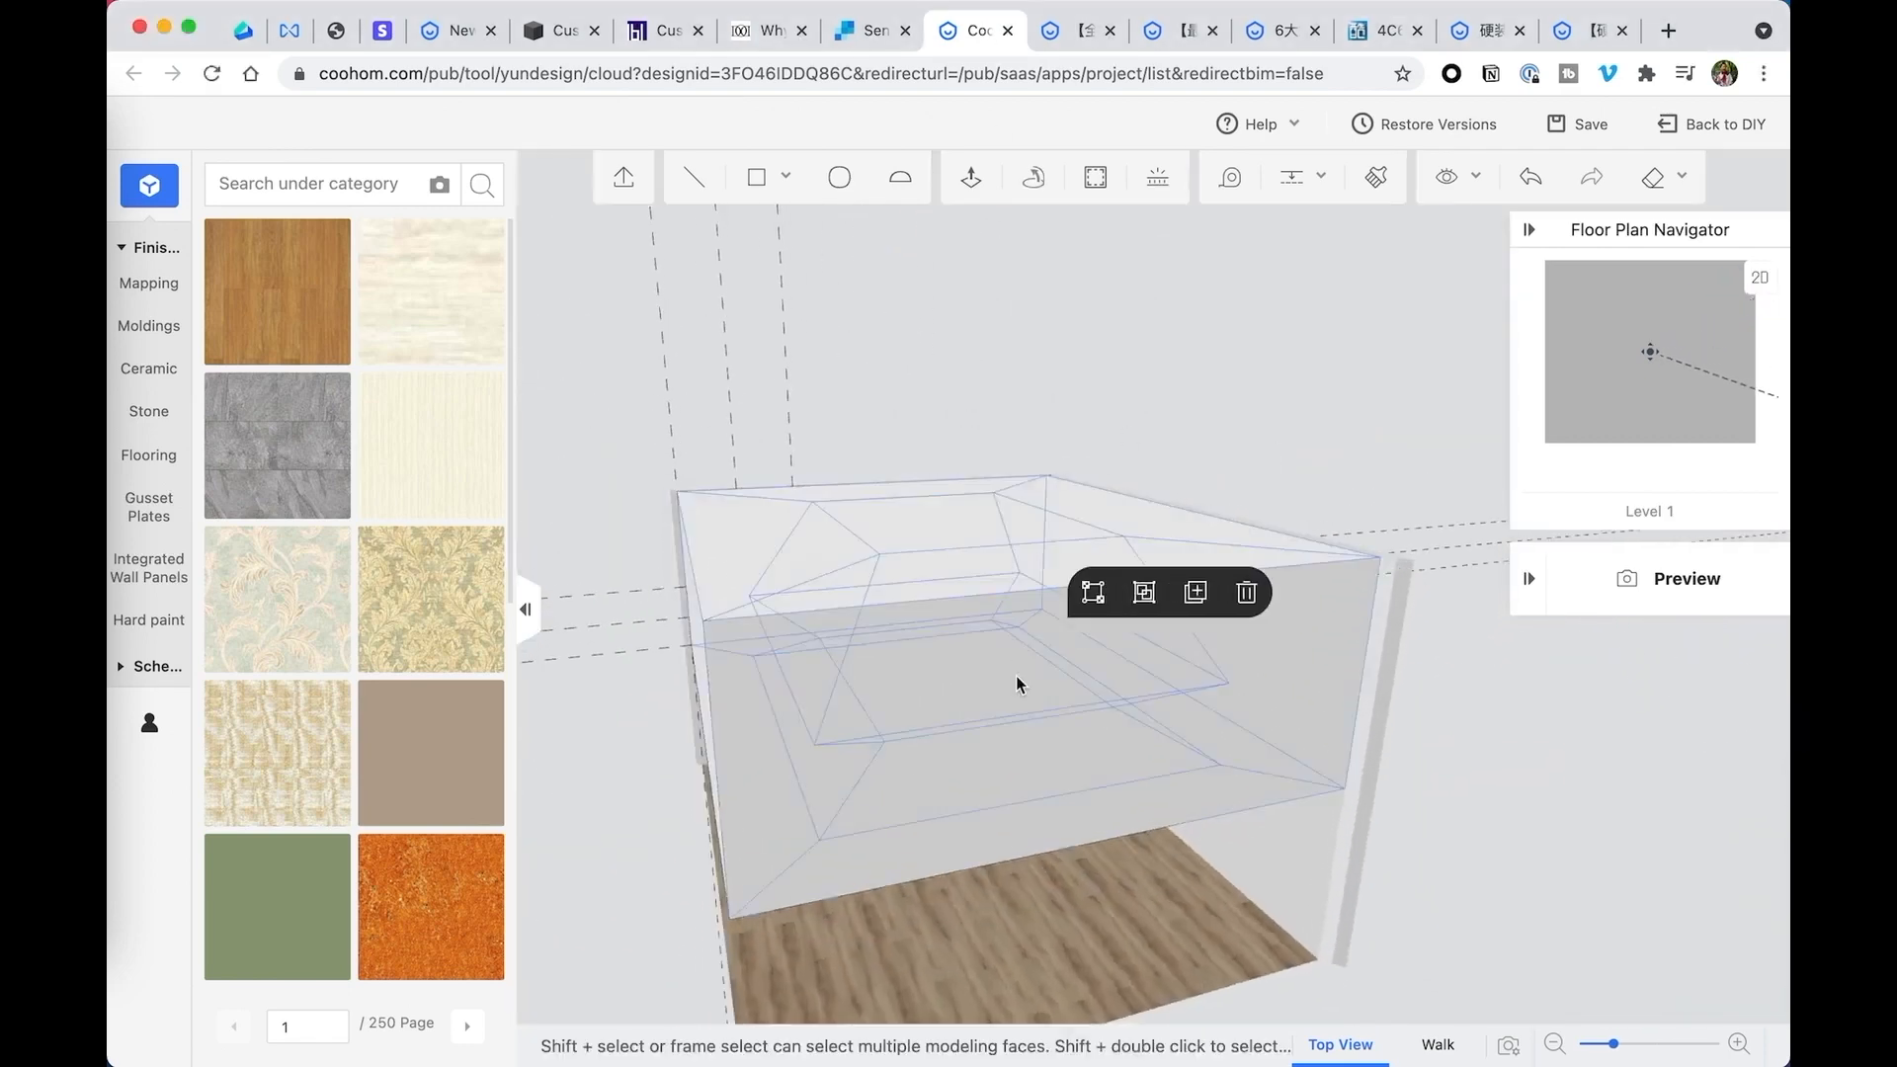
left_click(1245, 591)
left_click(984, 531)
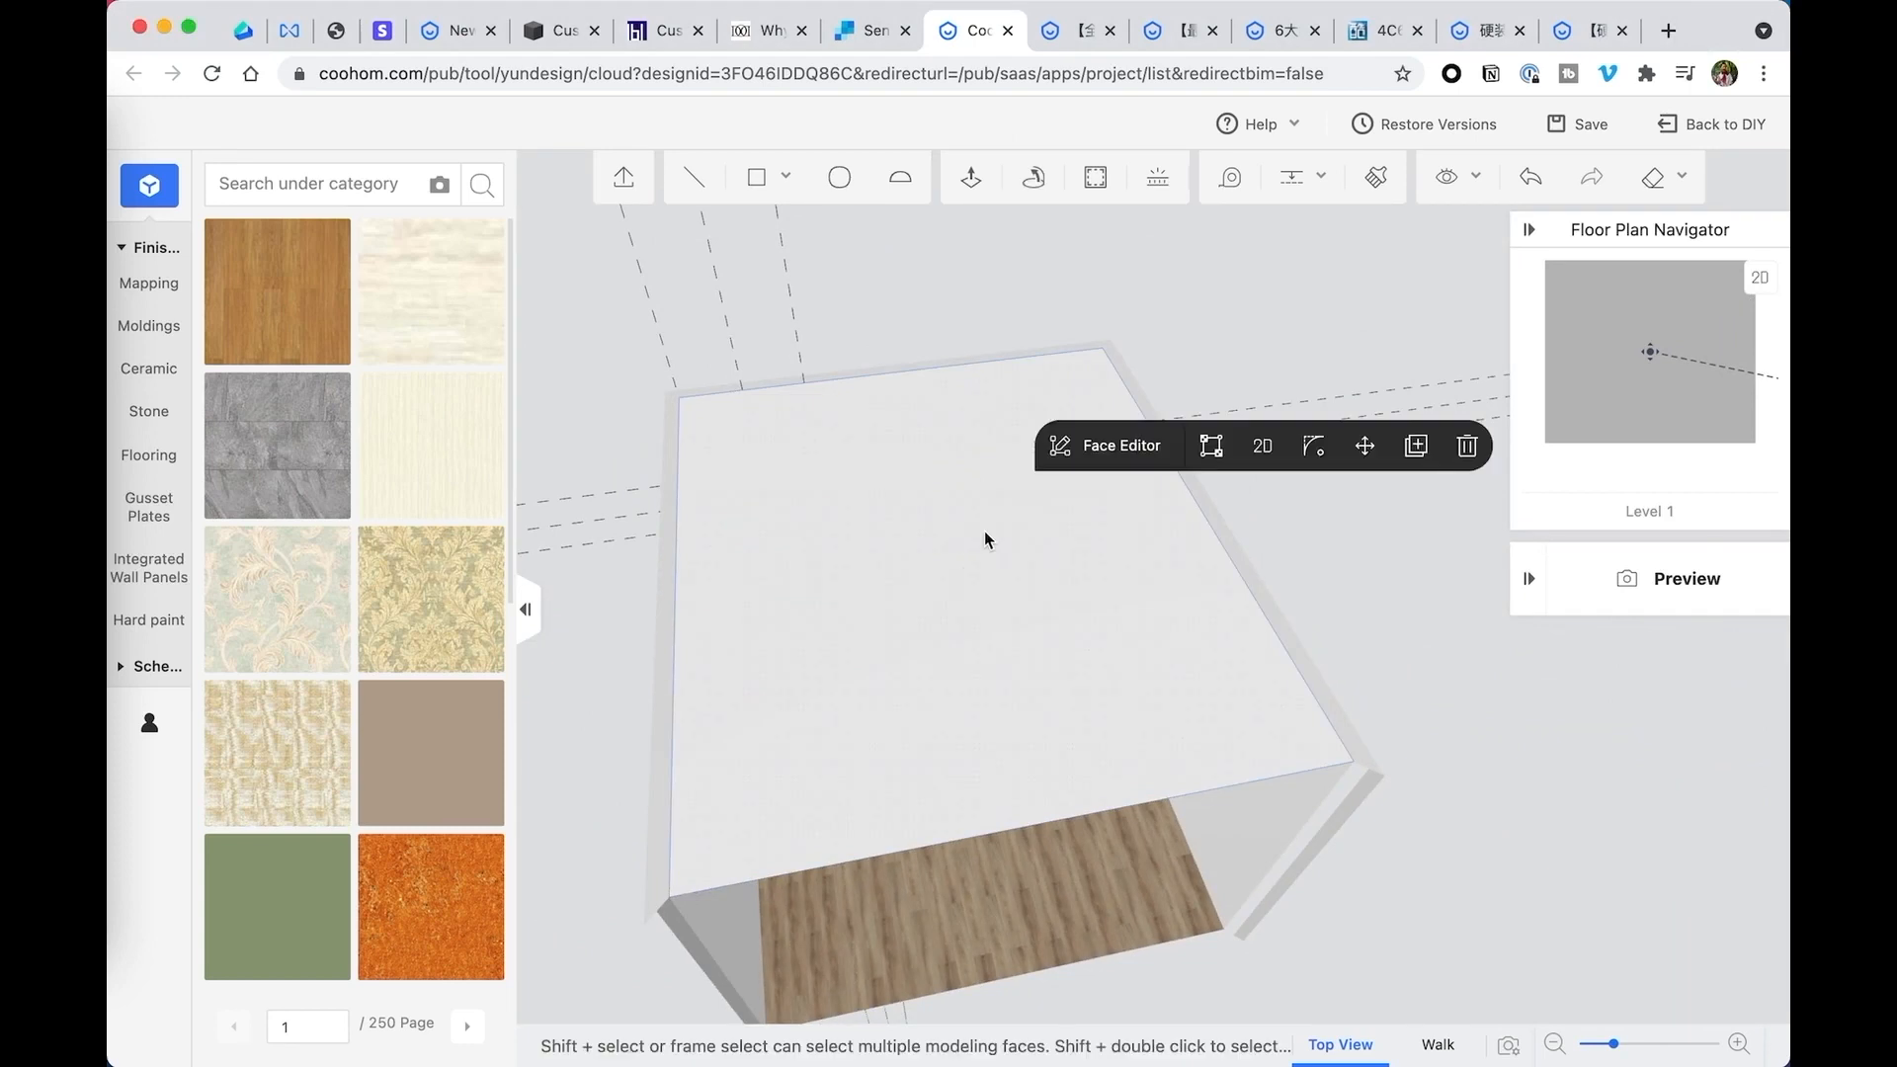
left_click(1445, 459)
right_click_drag(1445, 458, 1336, 497)
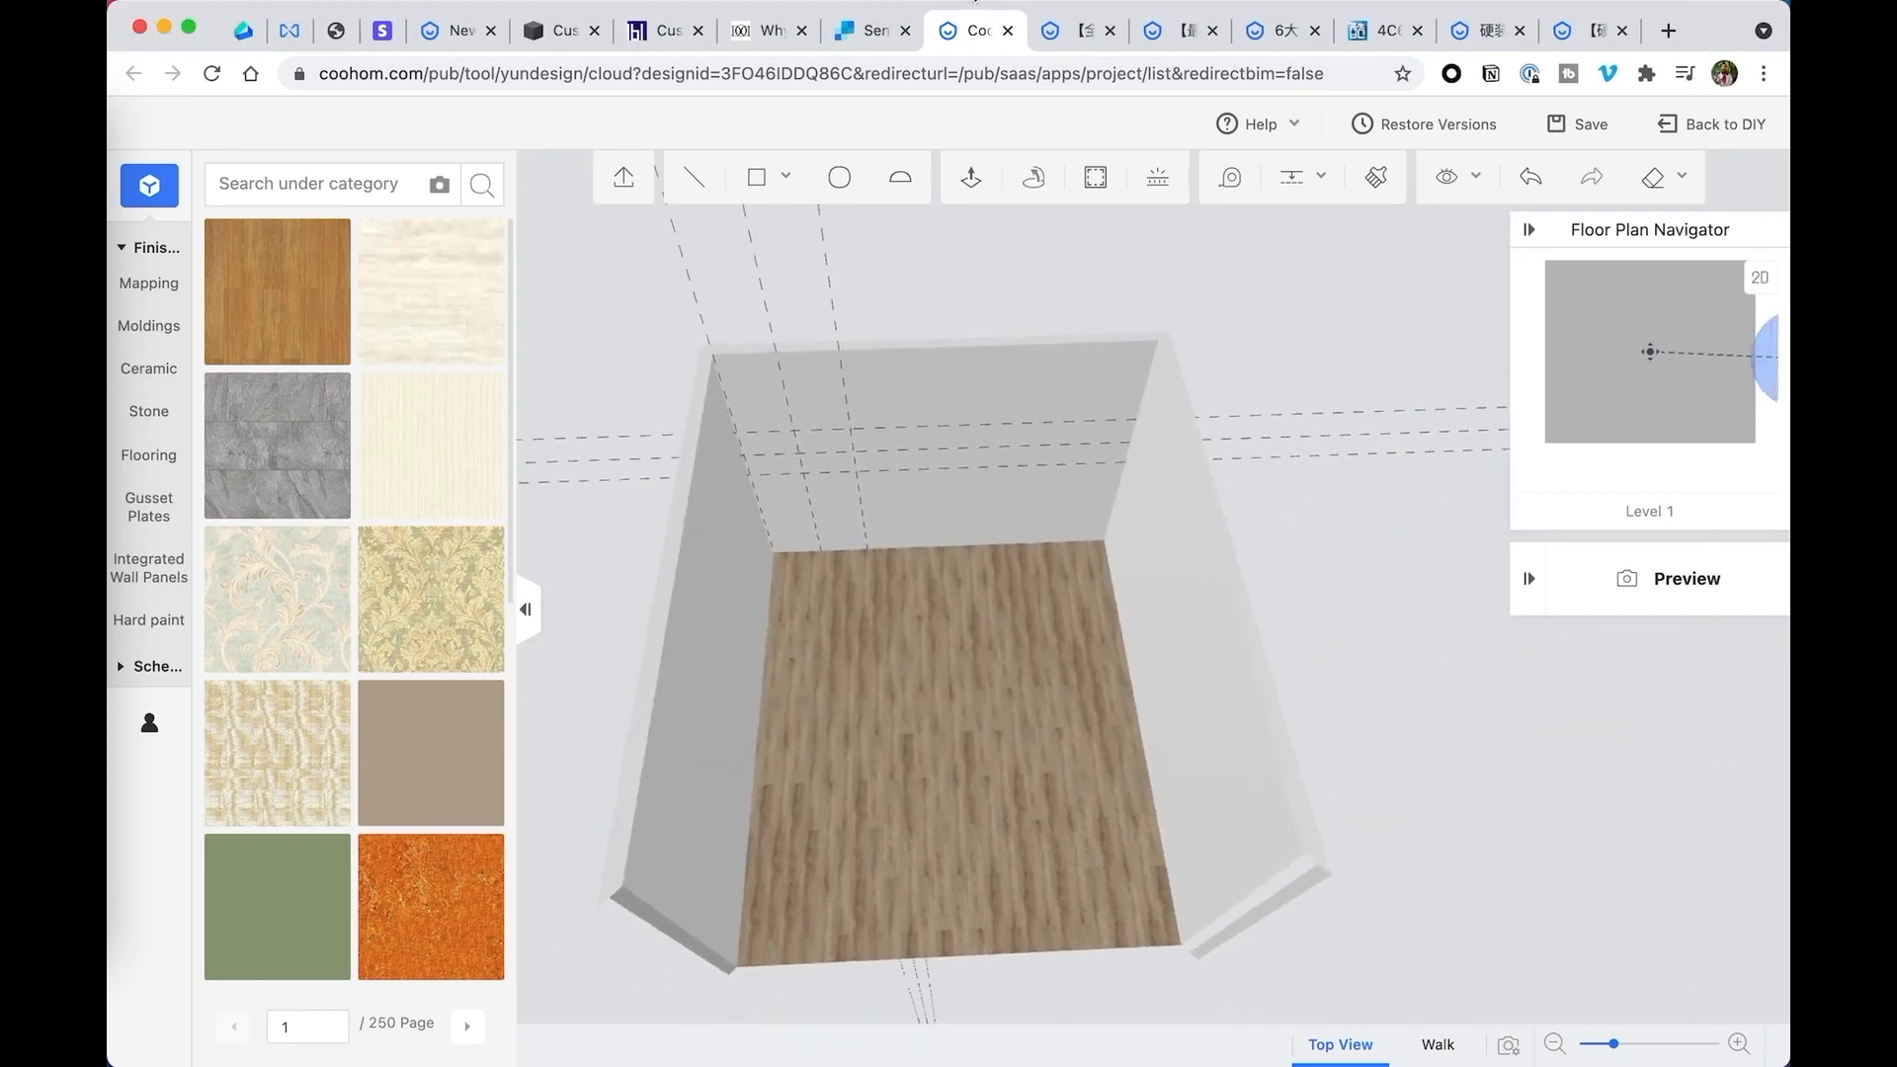
- Draw a closed triangle in the back wall's upper-left corner, between the highest horizontal guide and the outer vertical guide at the ceiling
left_click_drag(1082, 620, 1047, 551)
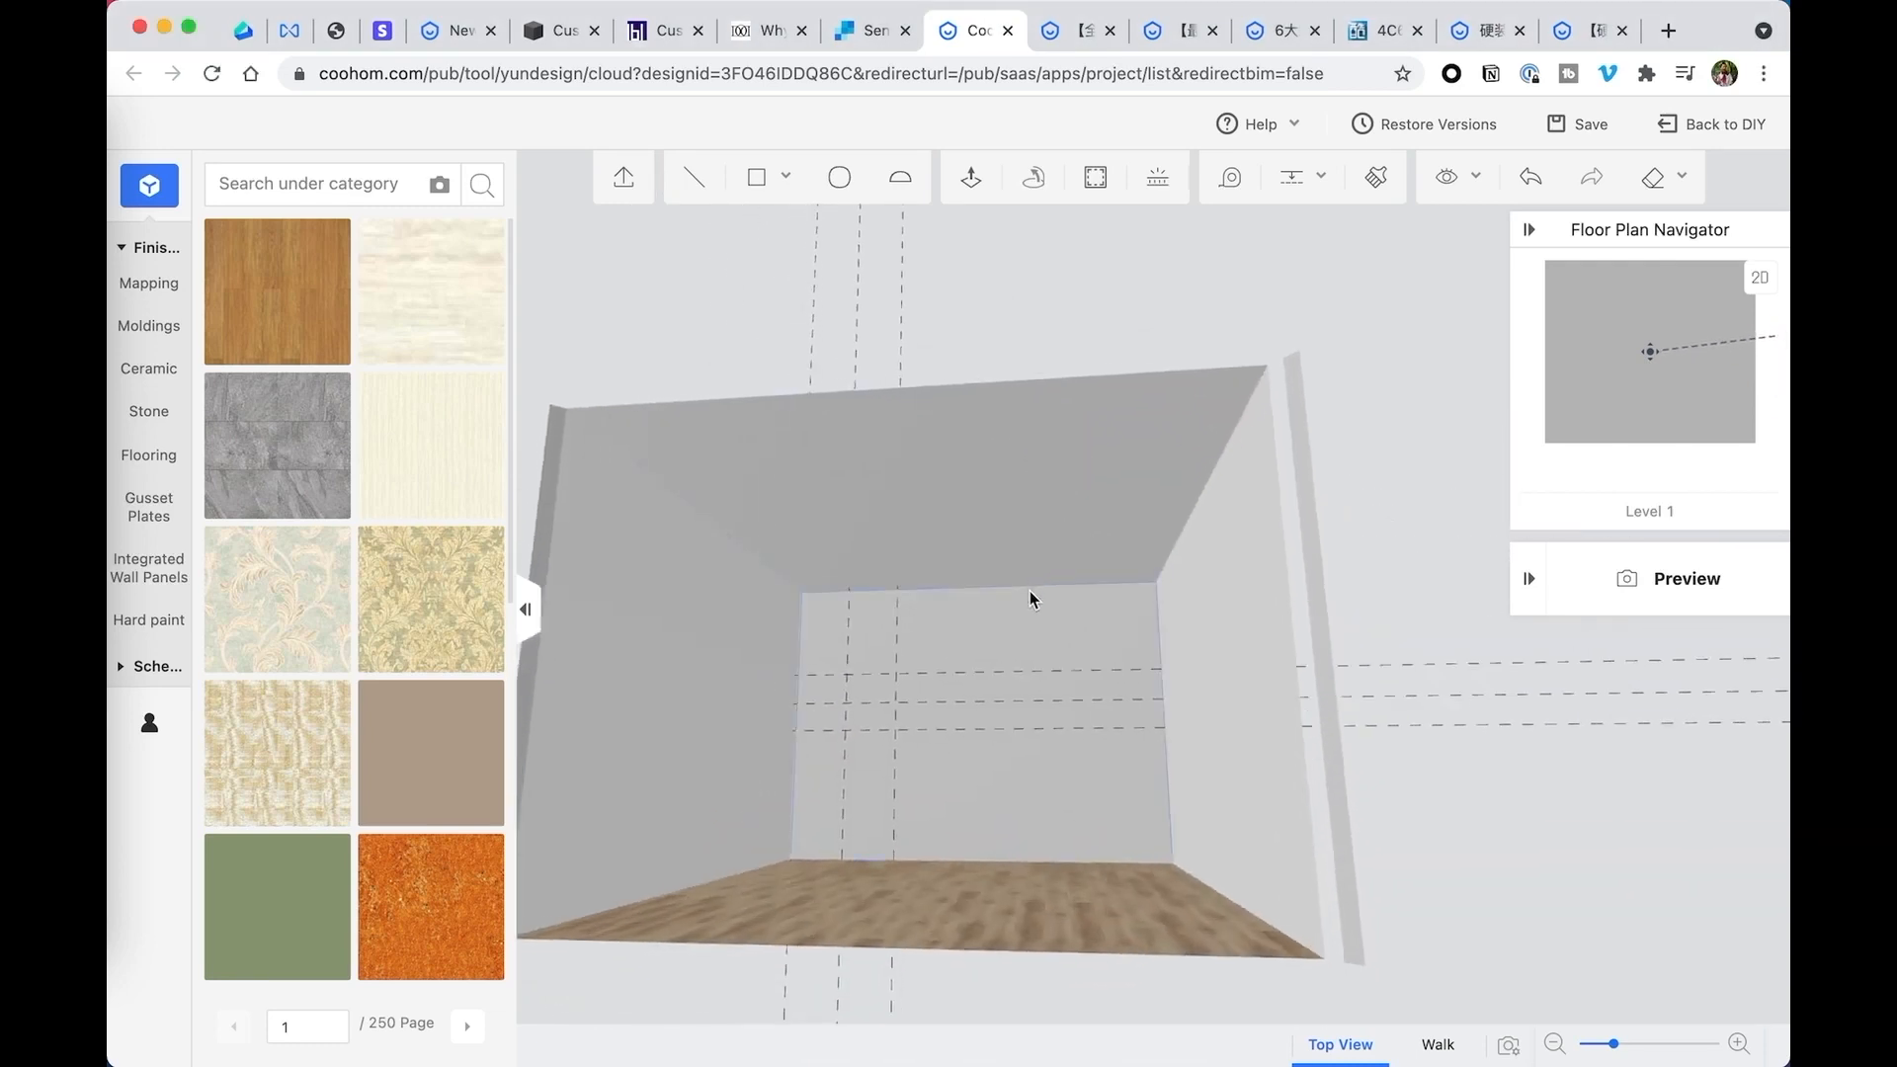
scroll(941, 656, "up", 5)
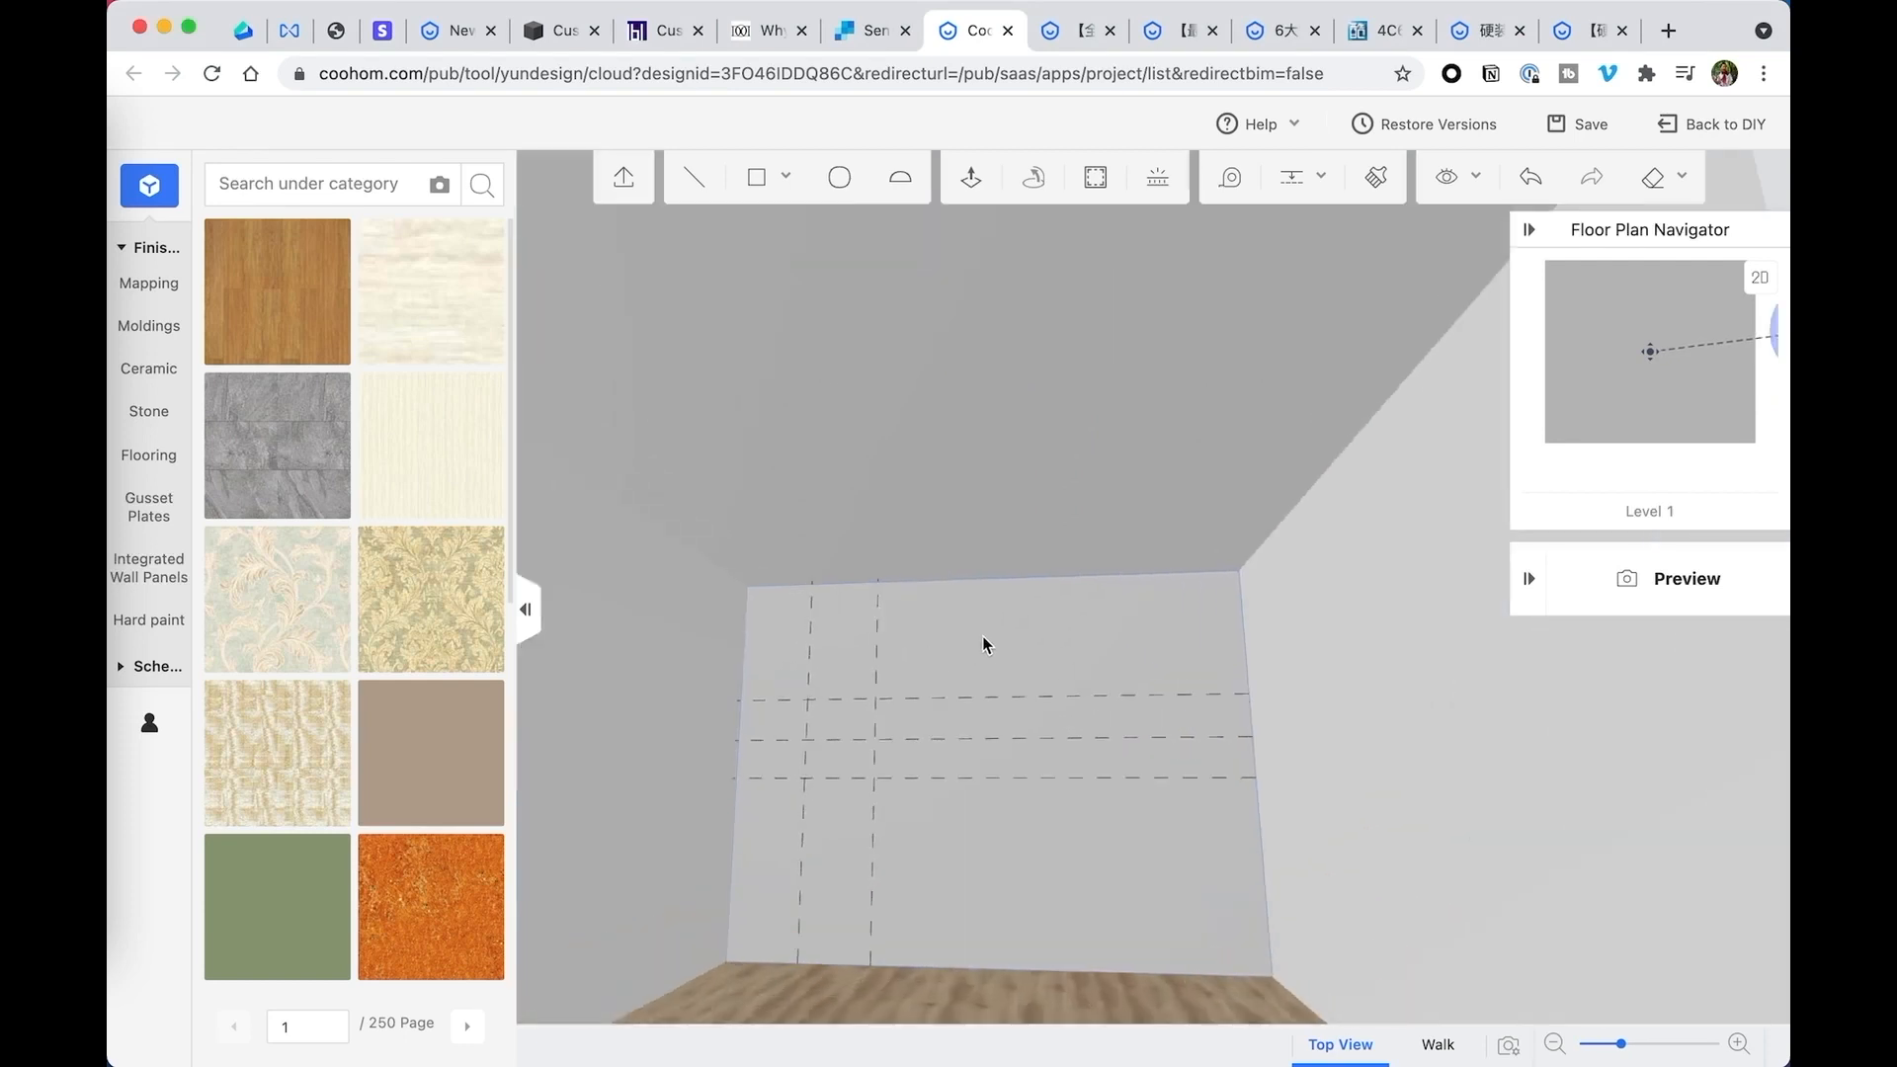
left_click_drag(985, 645, 998, 629)
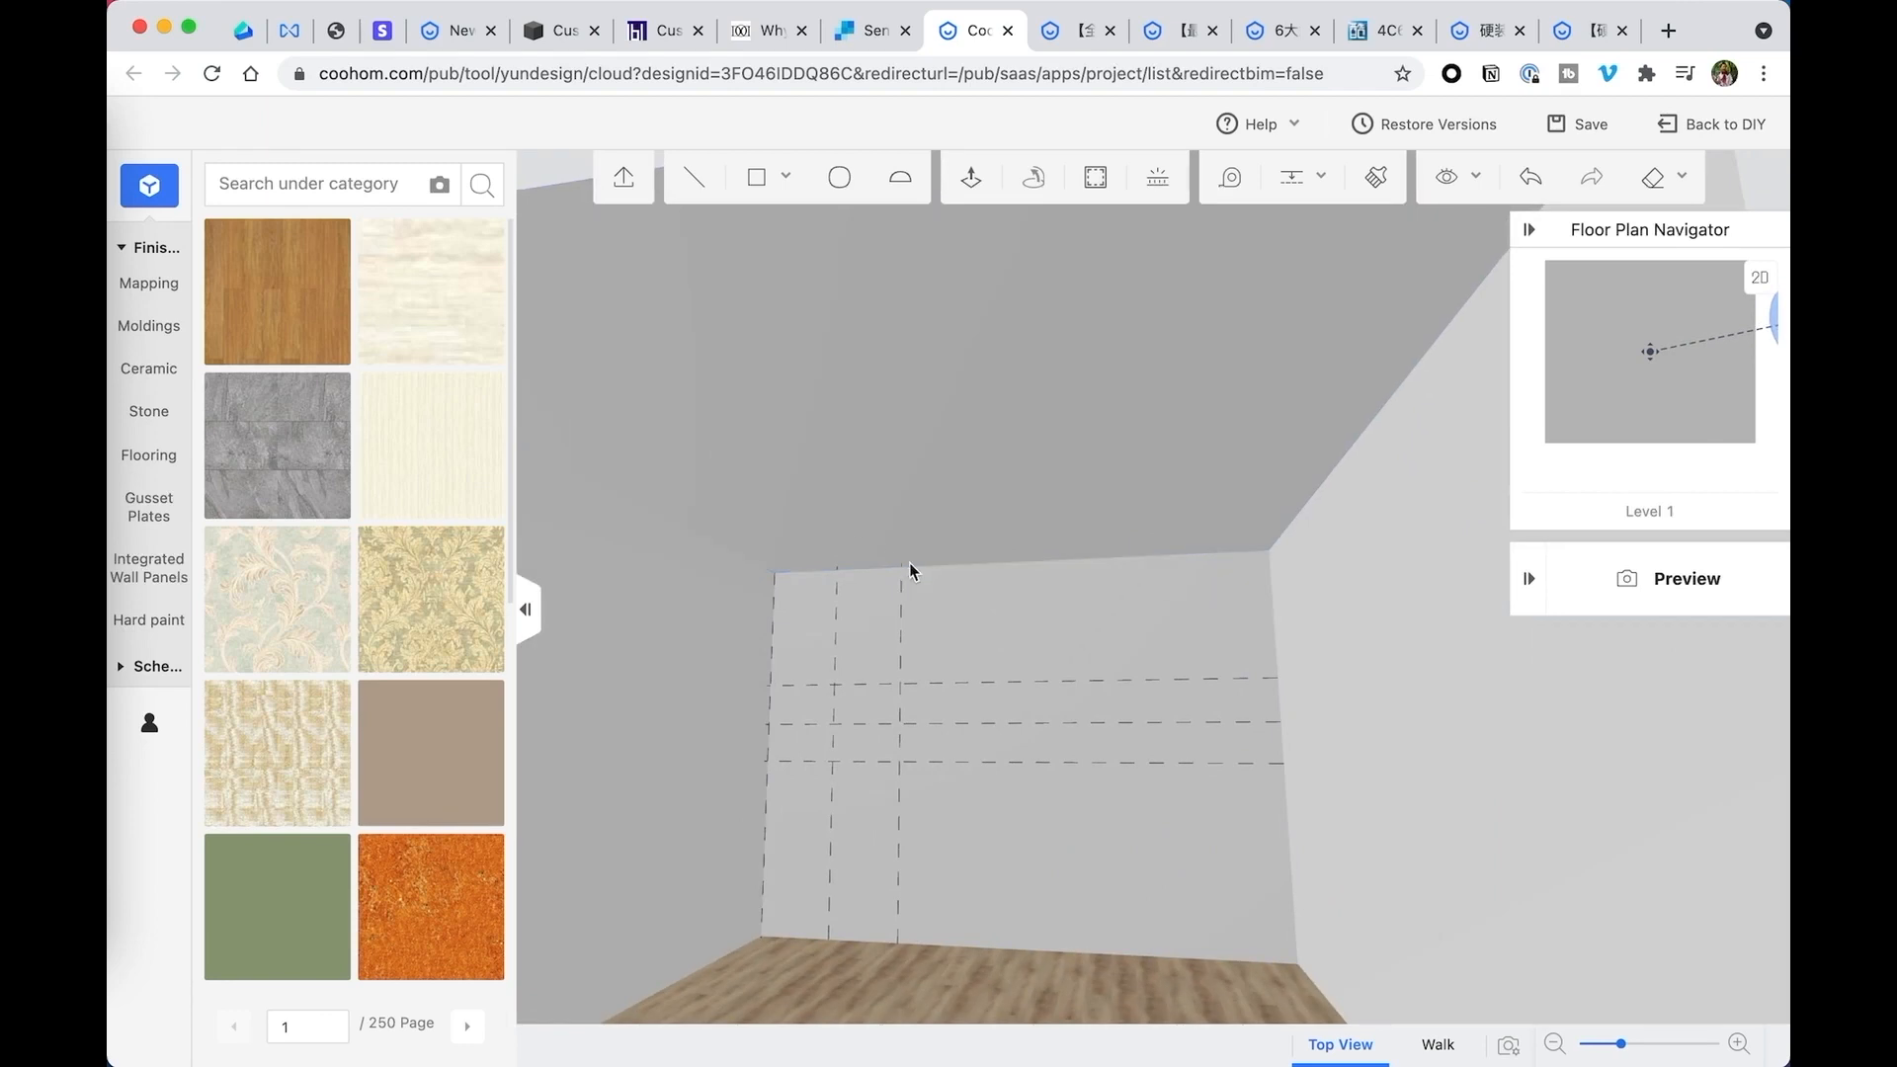
left_click(693, 179)
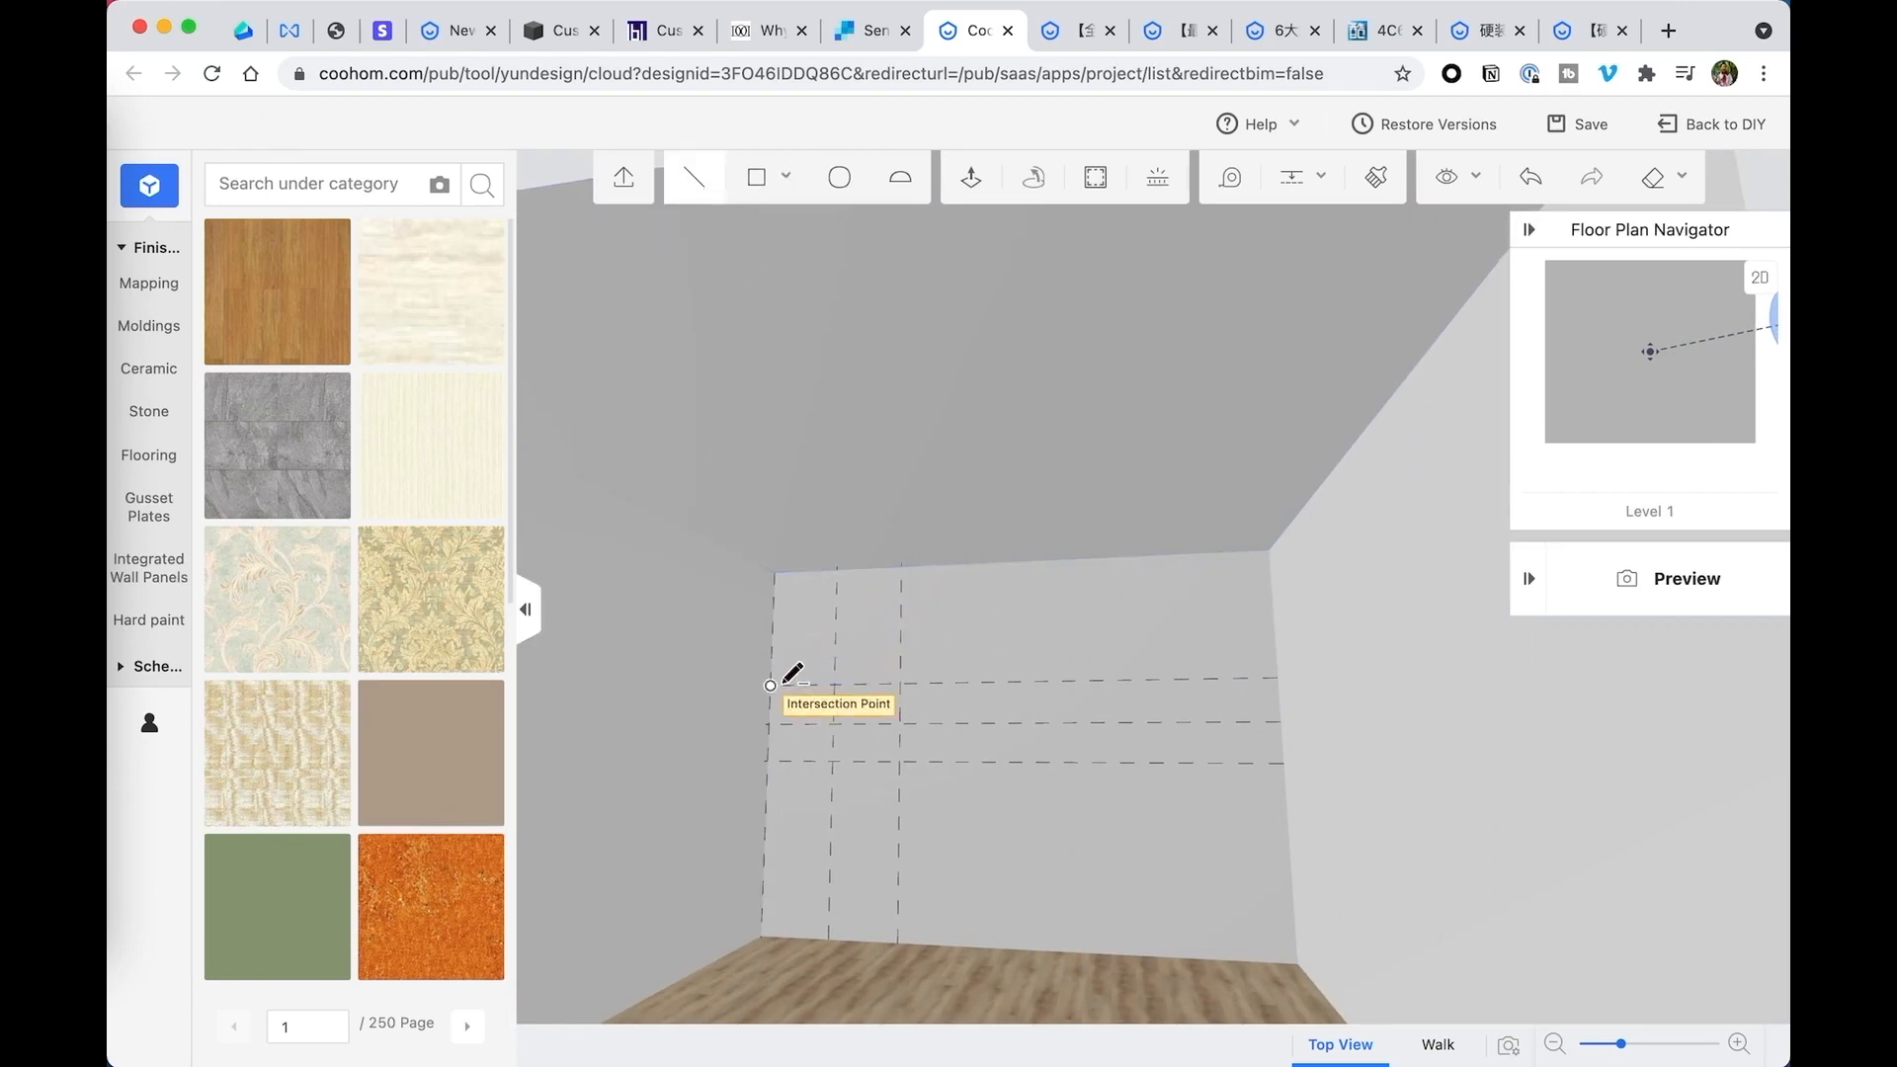
left_click(770, 684)
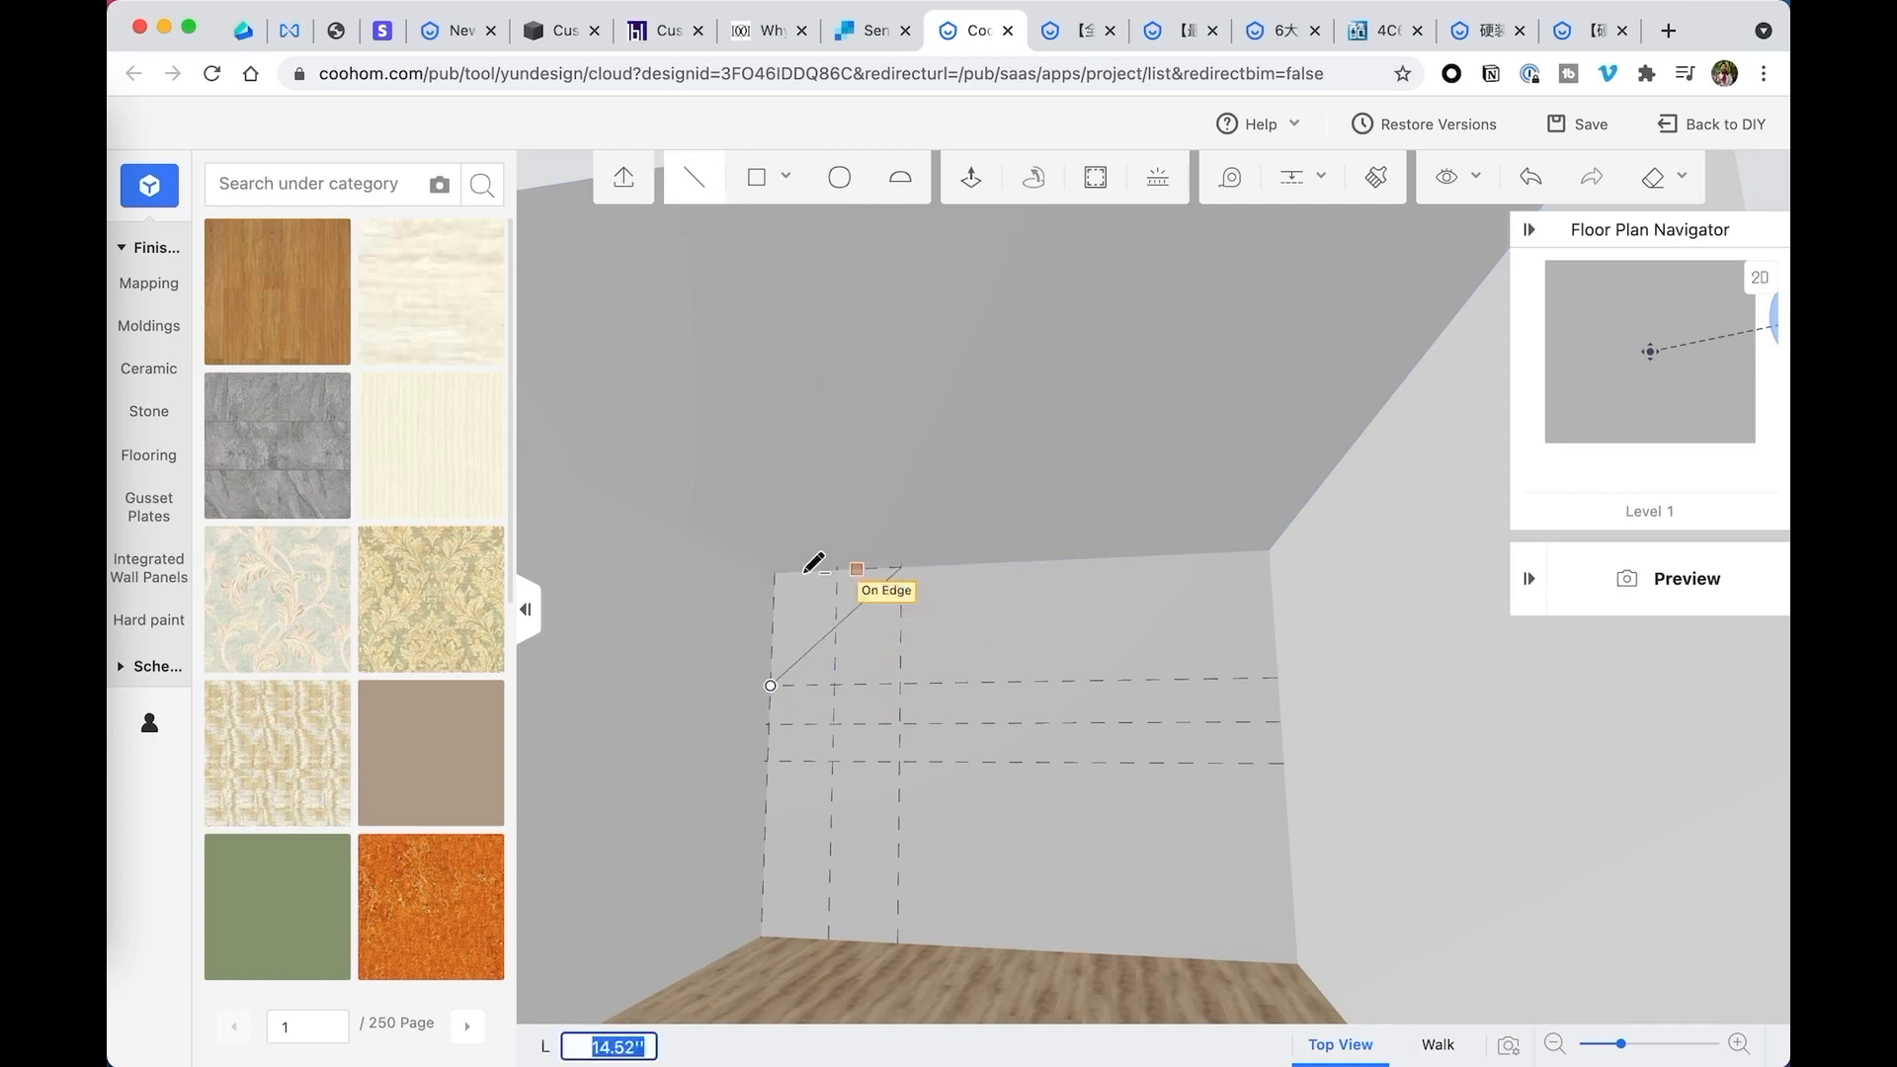
left_click(776, 573)
left_click(771, 684)
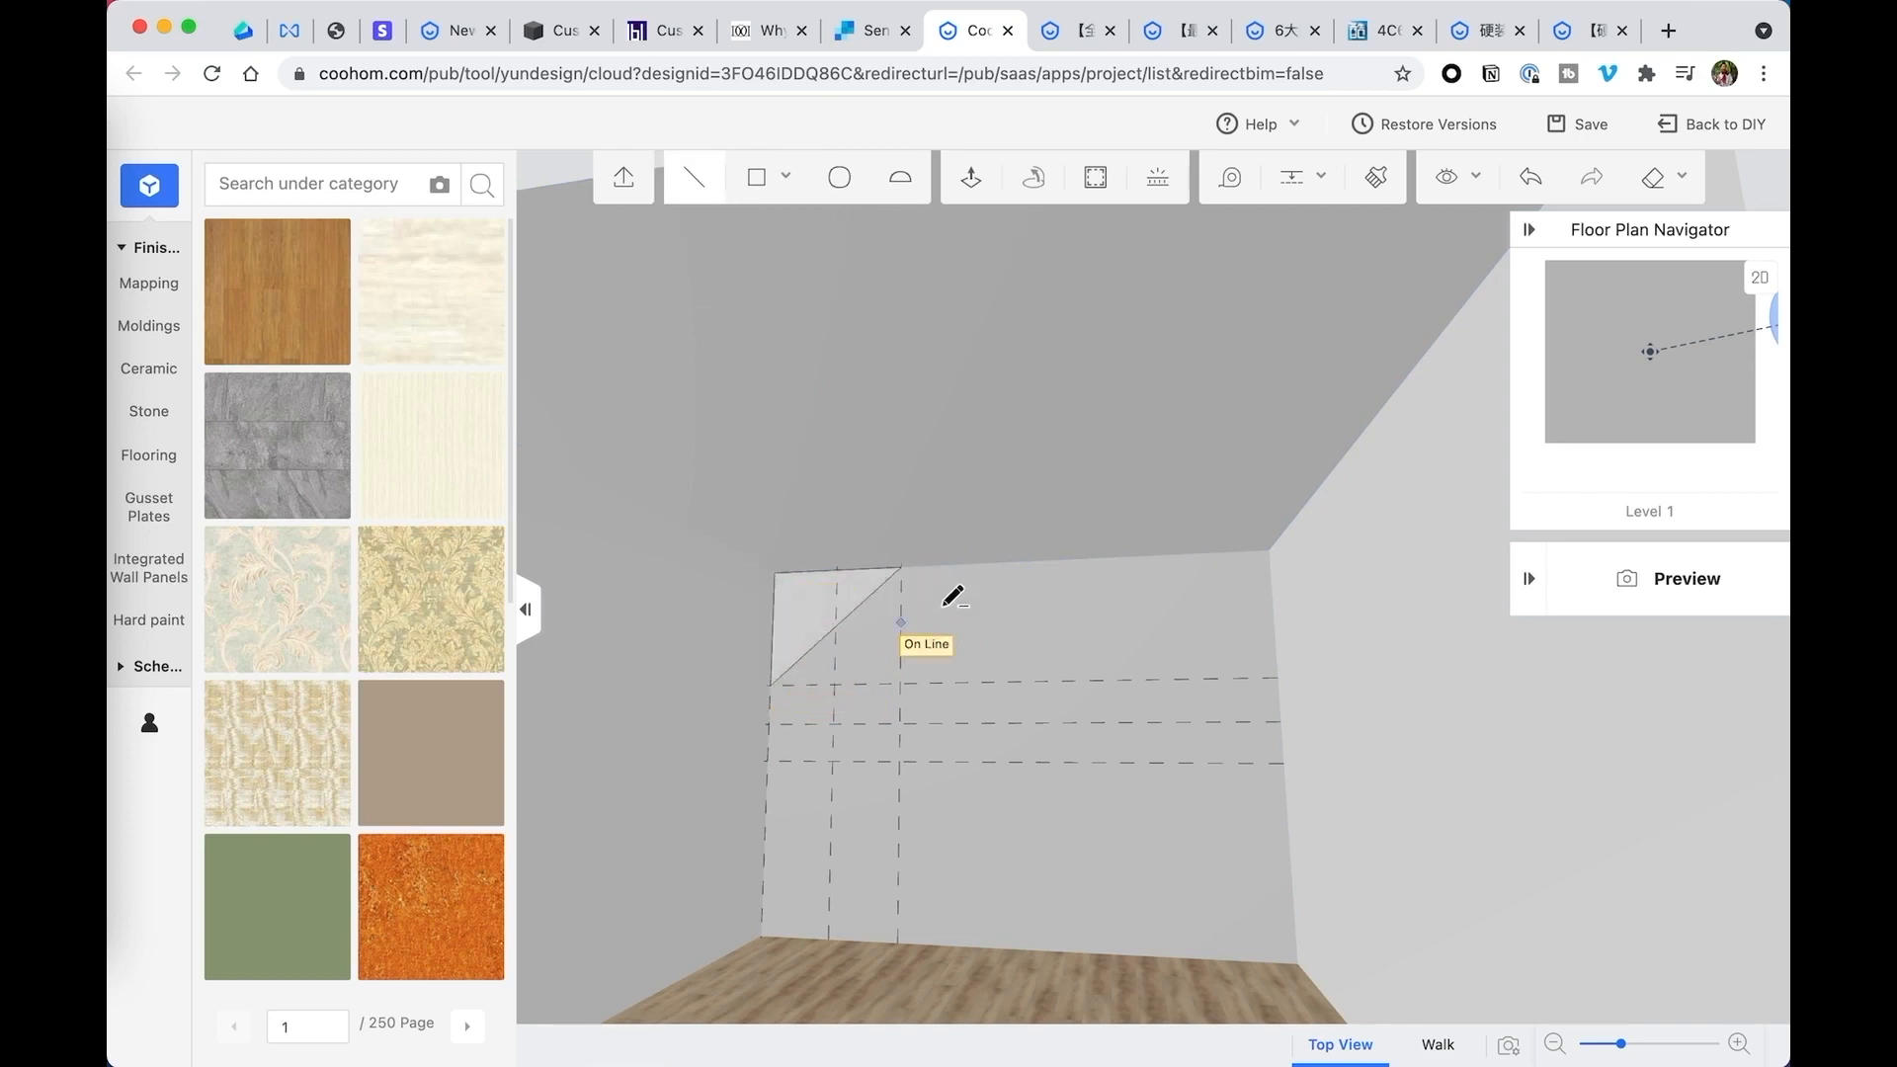
key("Escape")
left_click_drag(946, 602, 950, 626)
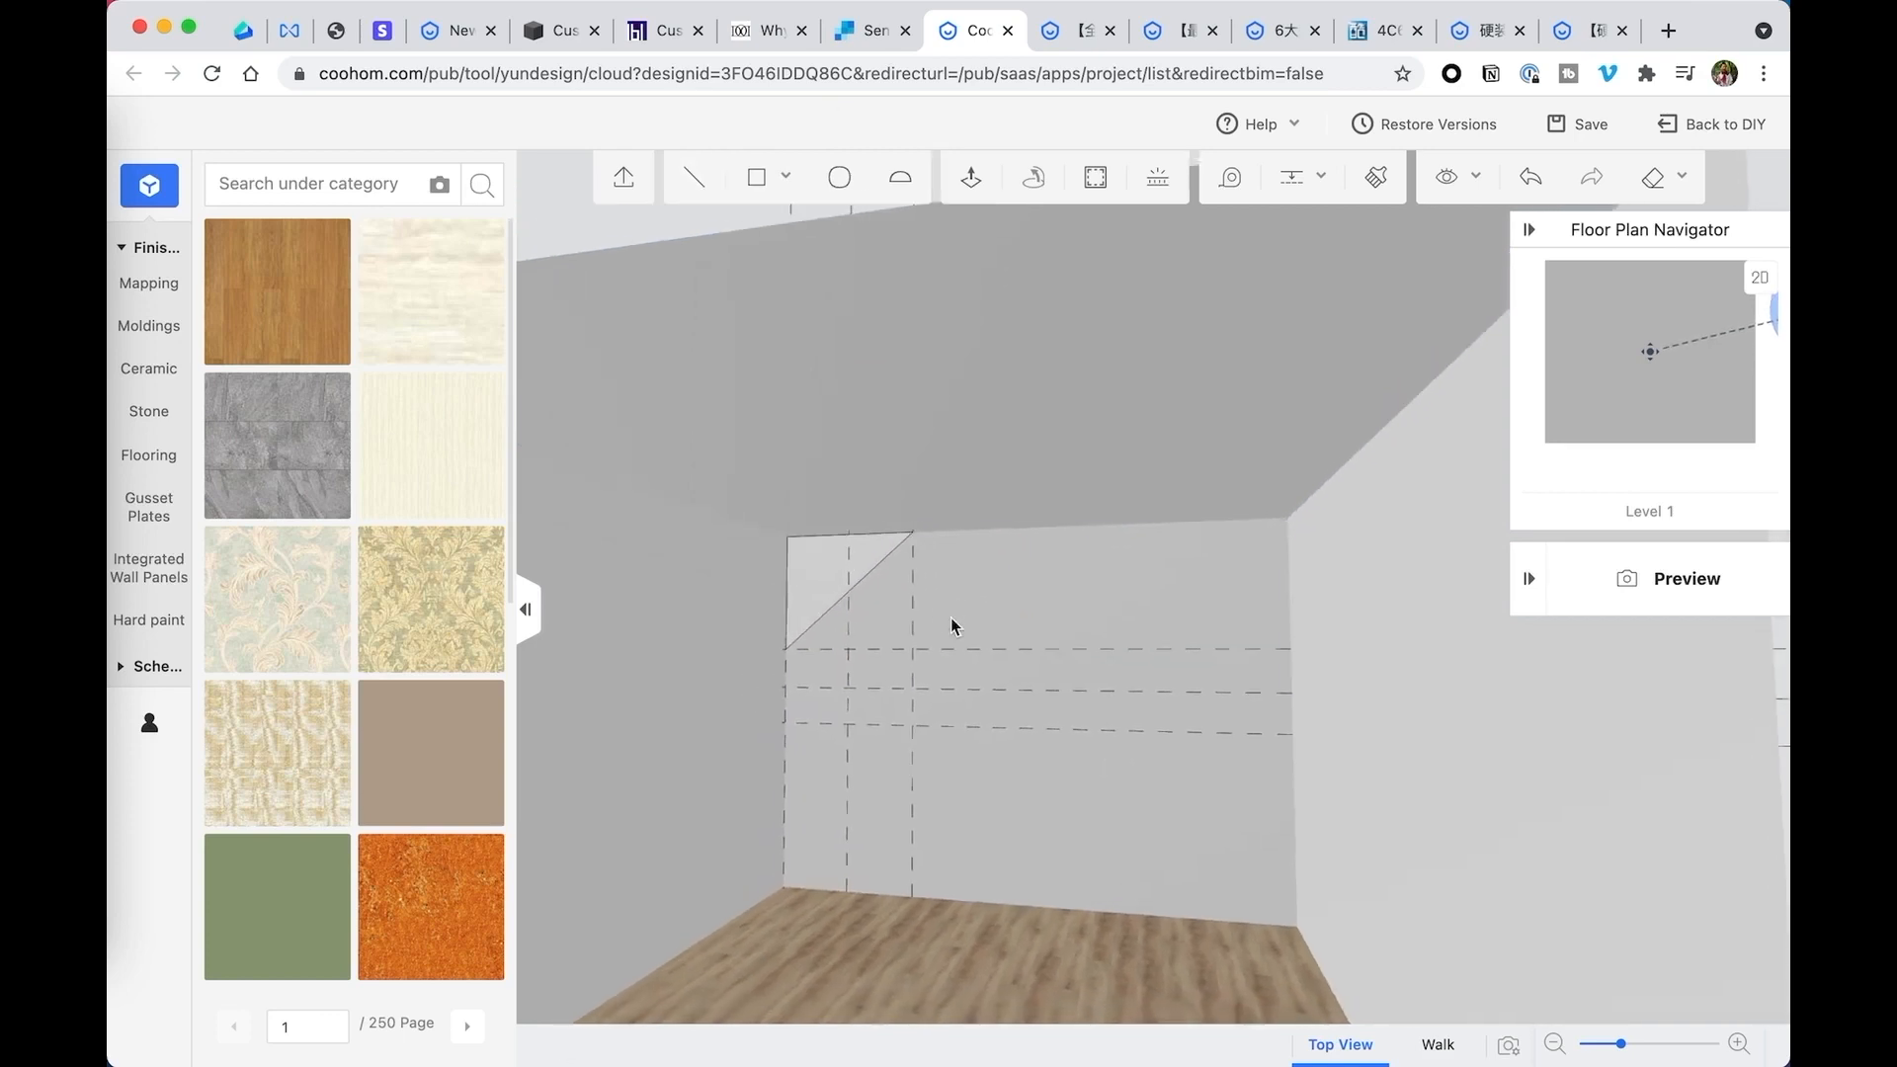
- Add a vertical guide along the back wall's right corner edge
left_click_drag(1106, 494, 1133, 510)
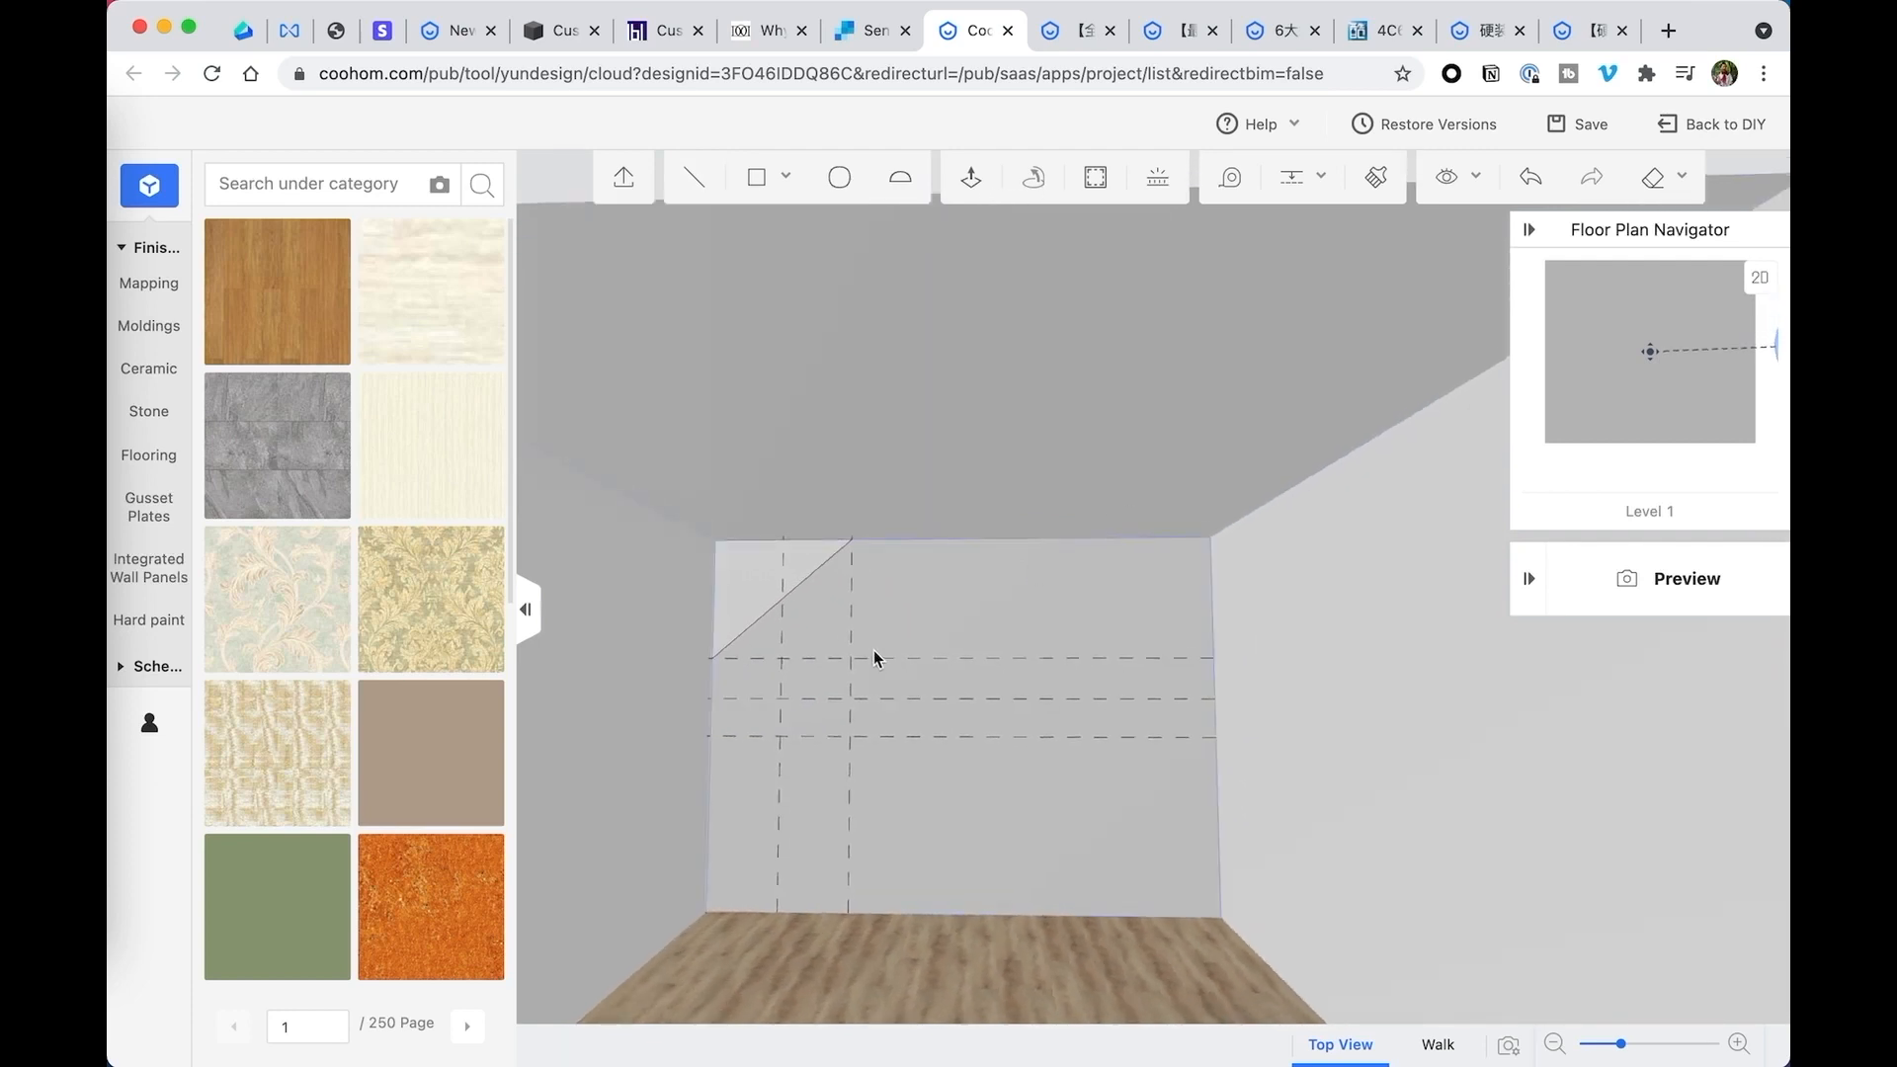
mouse_move(1290, 187)
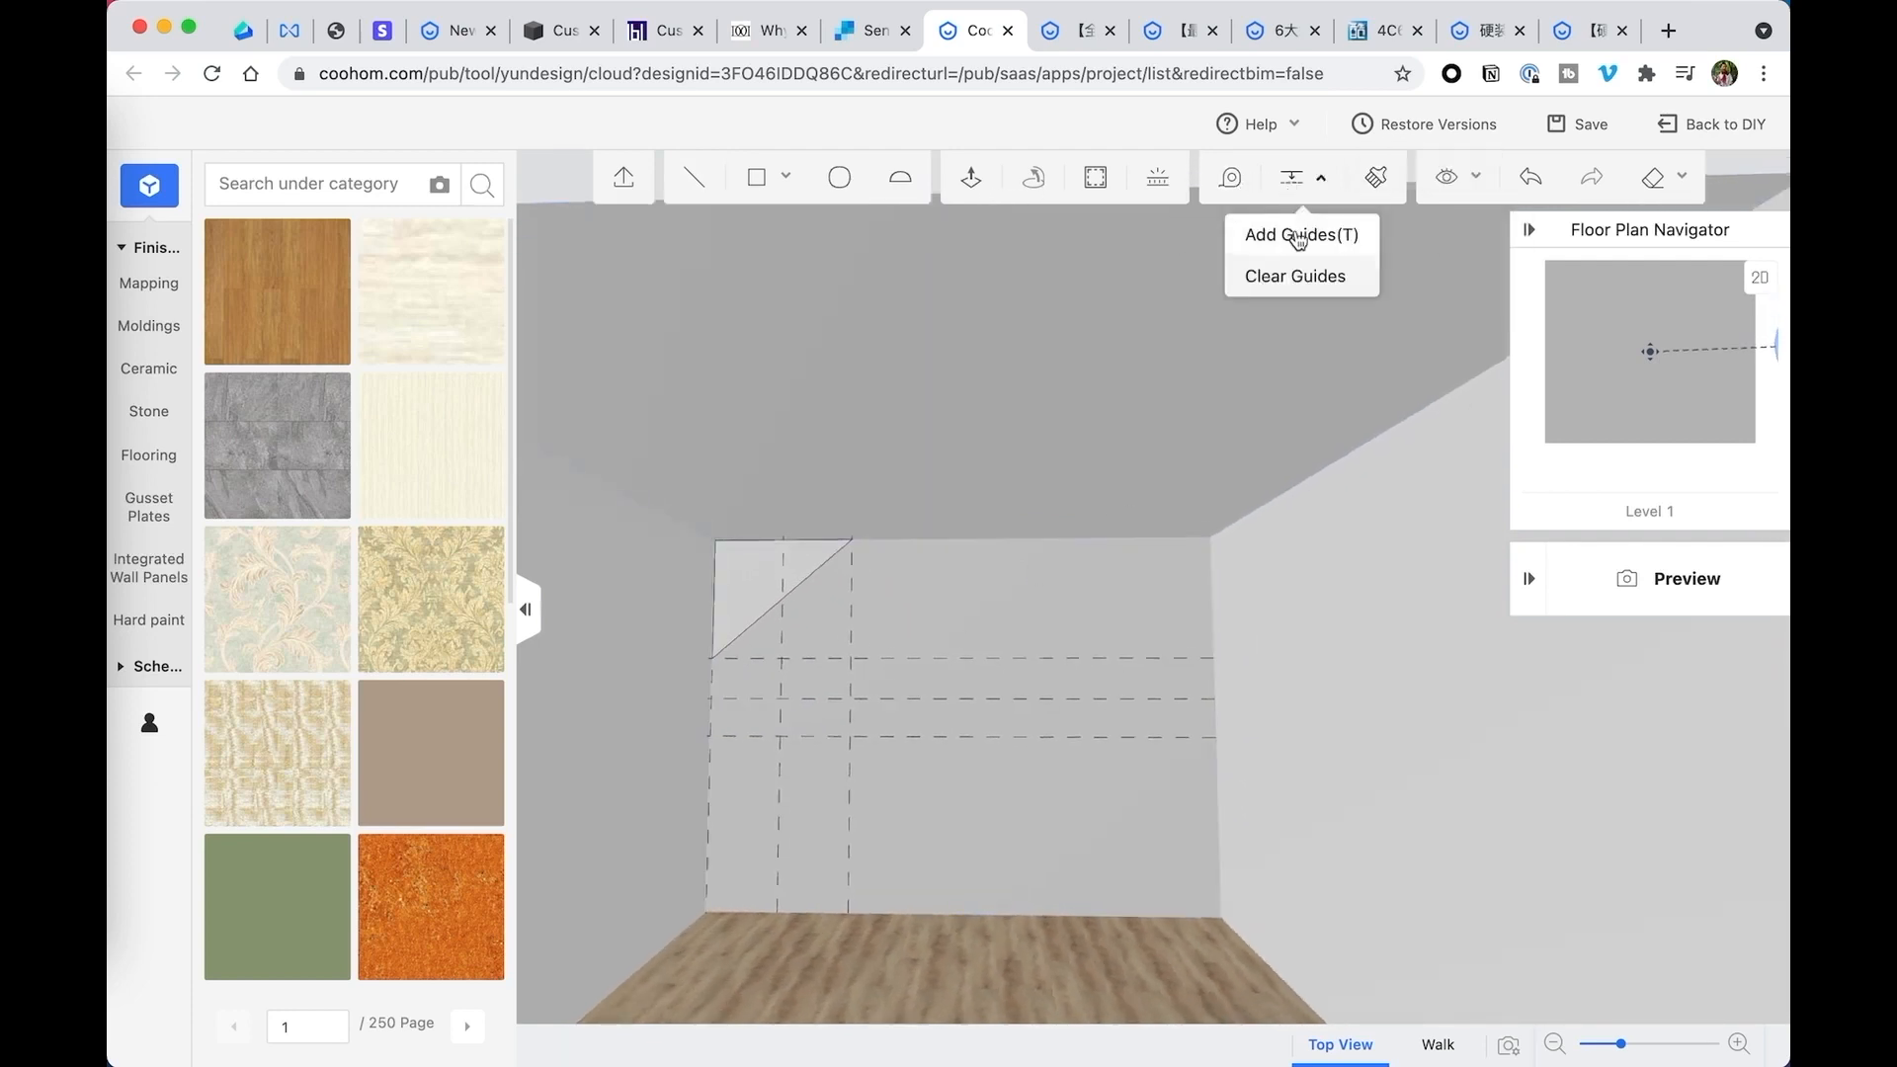
left_click(1295, 244)
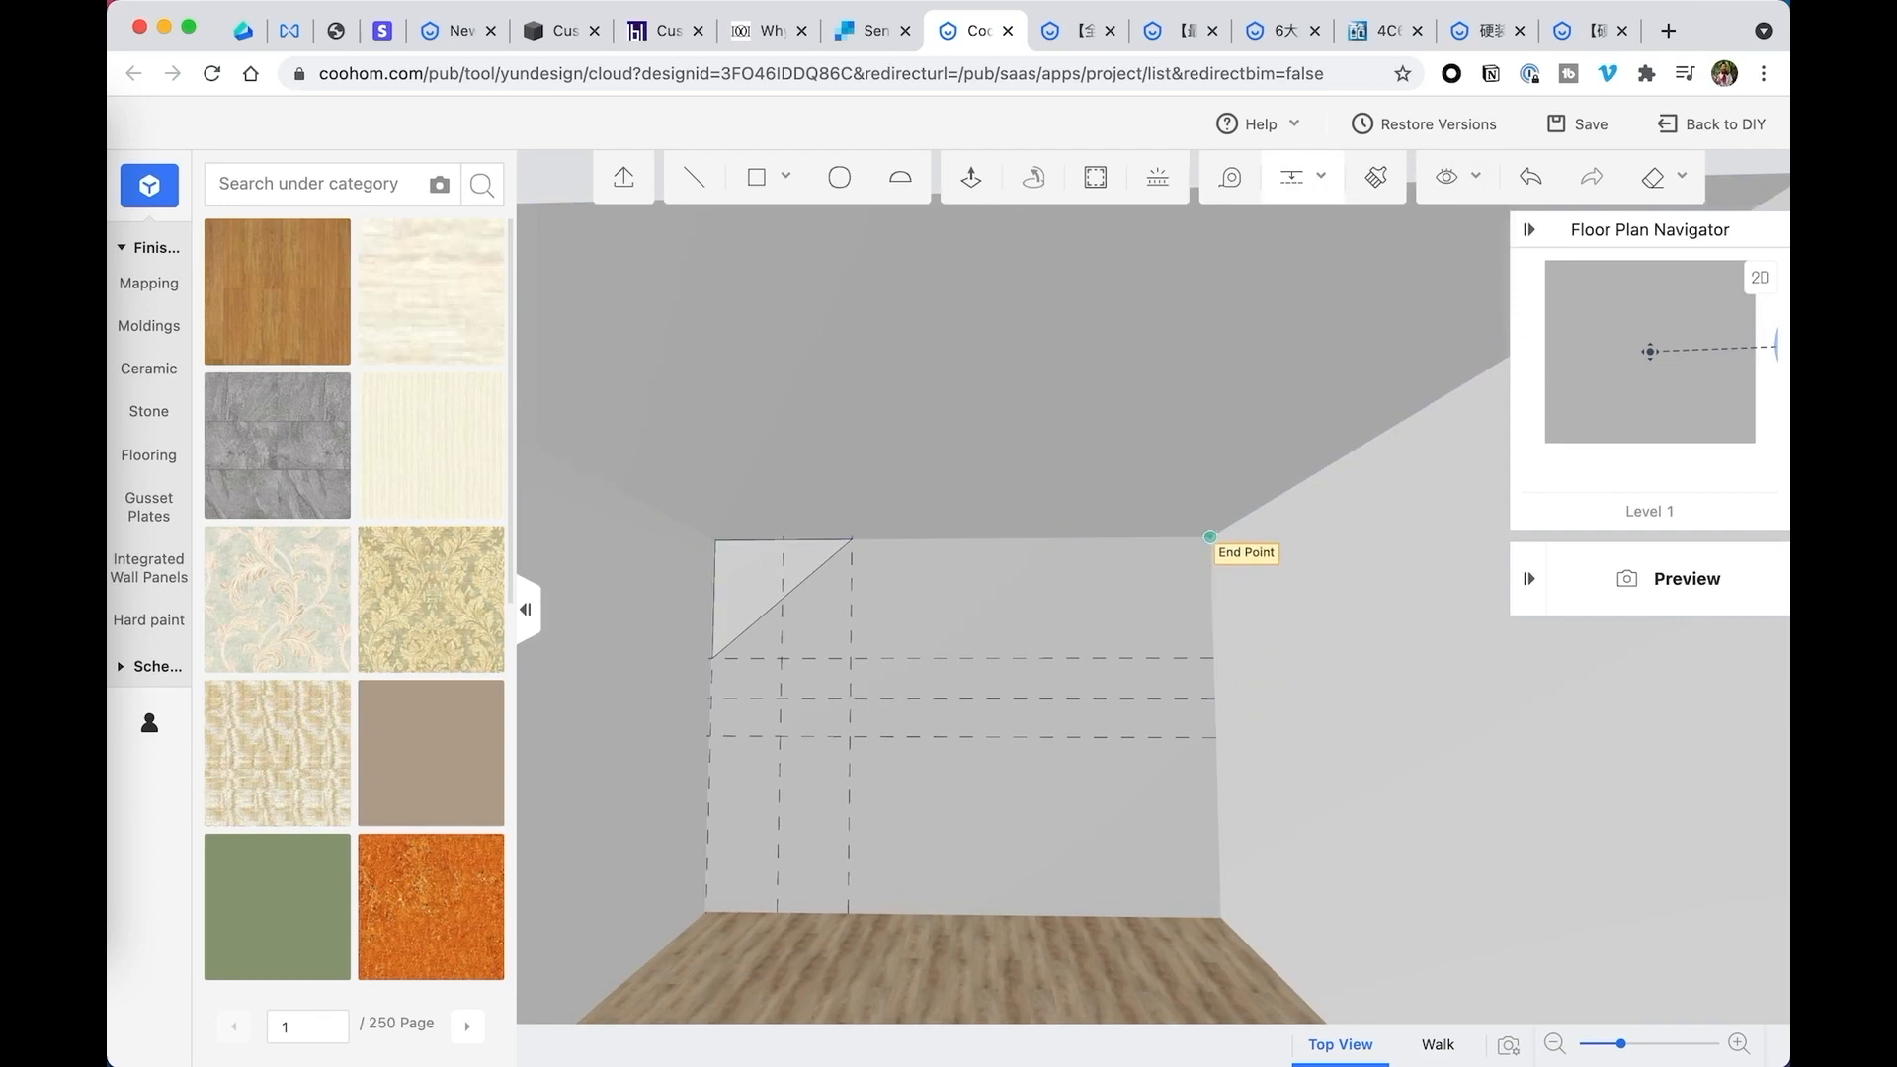
left_click(1212, 539)
left_click(1247, 894)
- Measure from the left corner to the outer vertical guide and add a vertical guide 42 inches from the back wall's right corner
left_click(1230, 178)
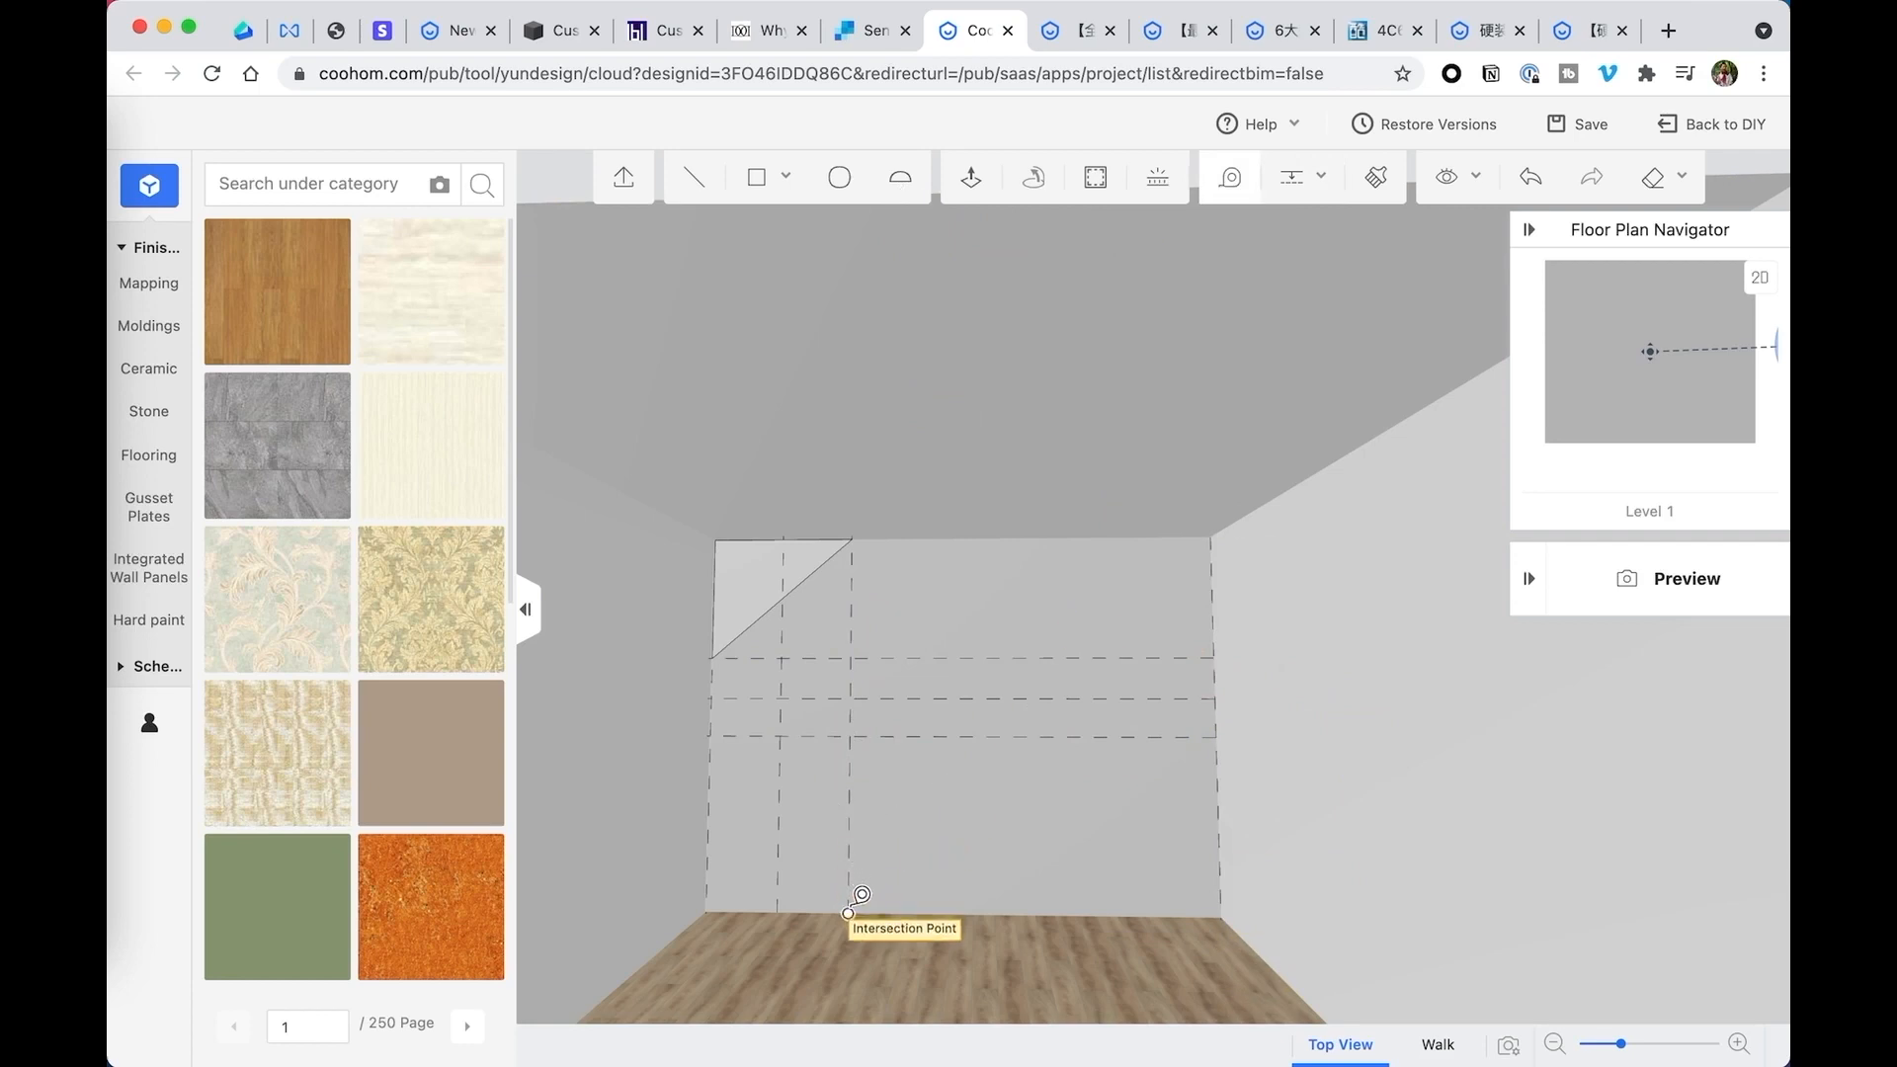
left_click(850, 737)
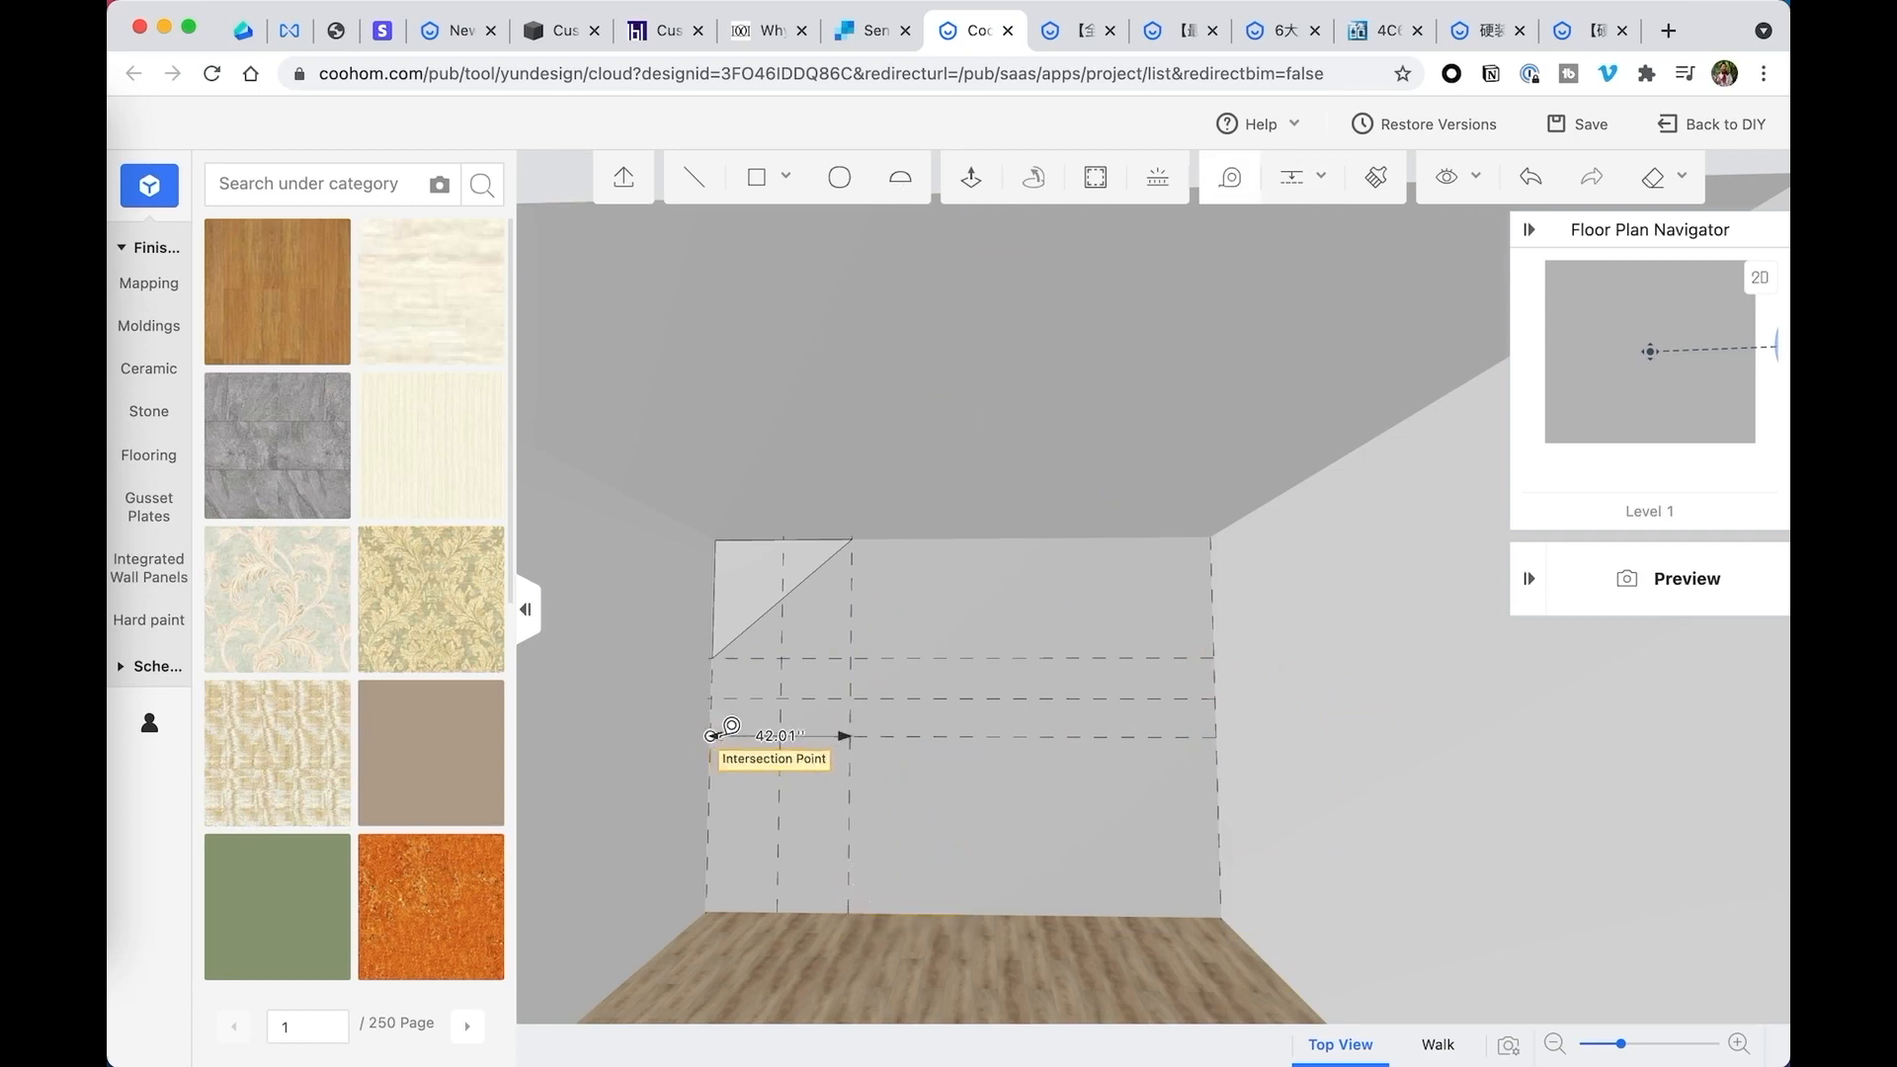
key("Escape")
left_click(1324, 178)
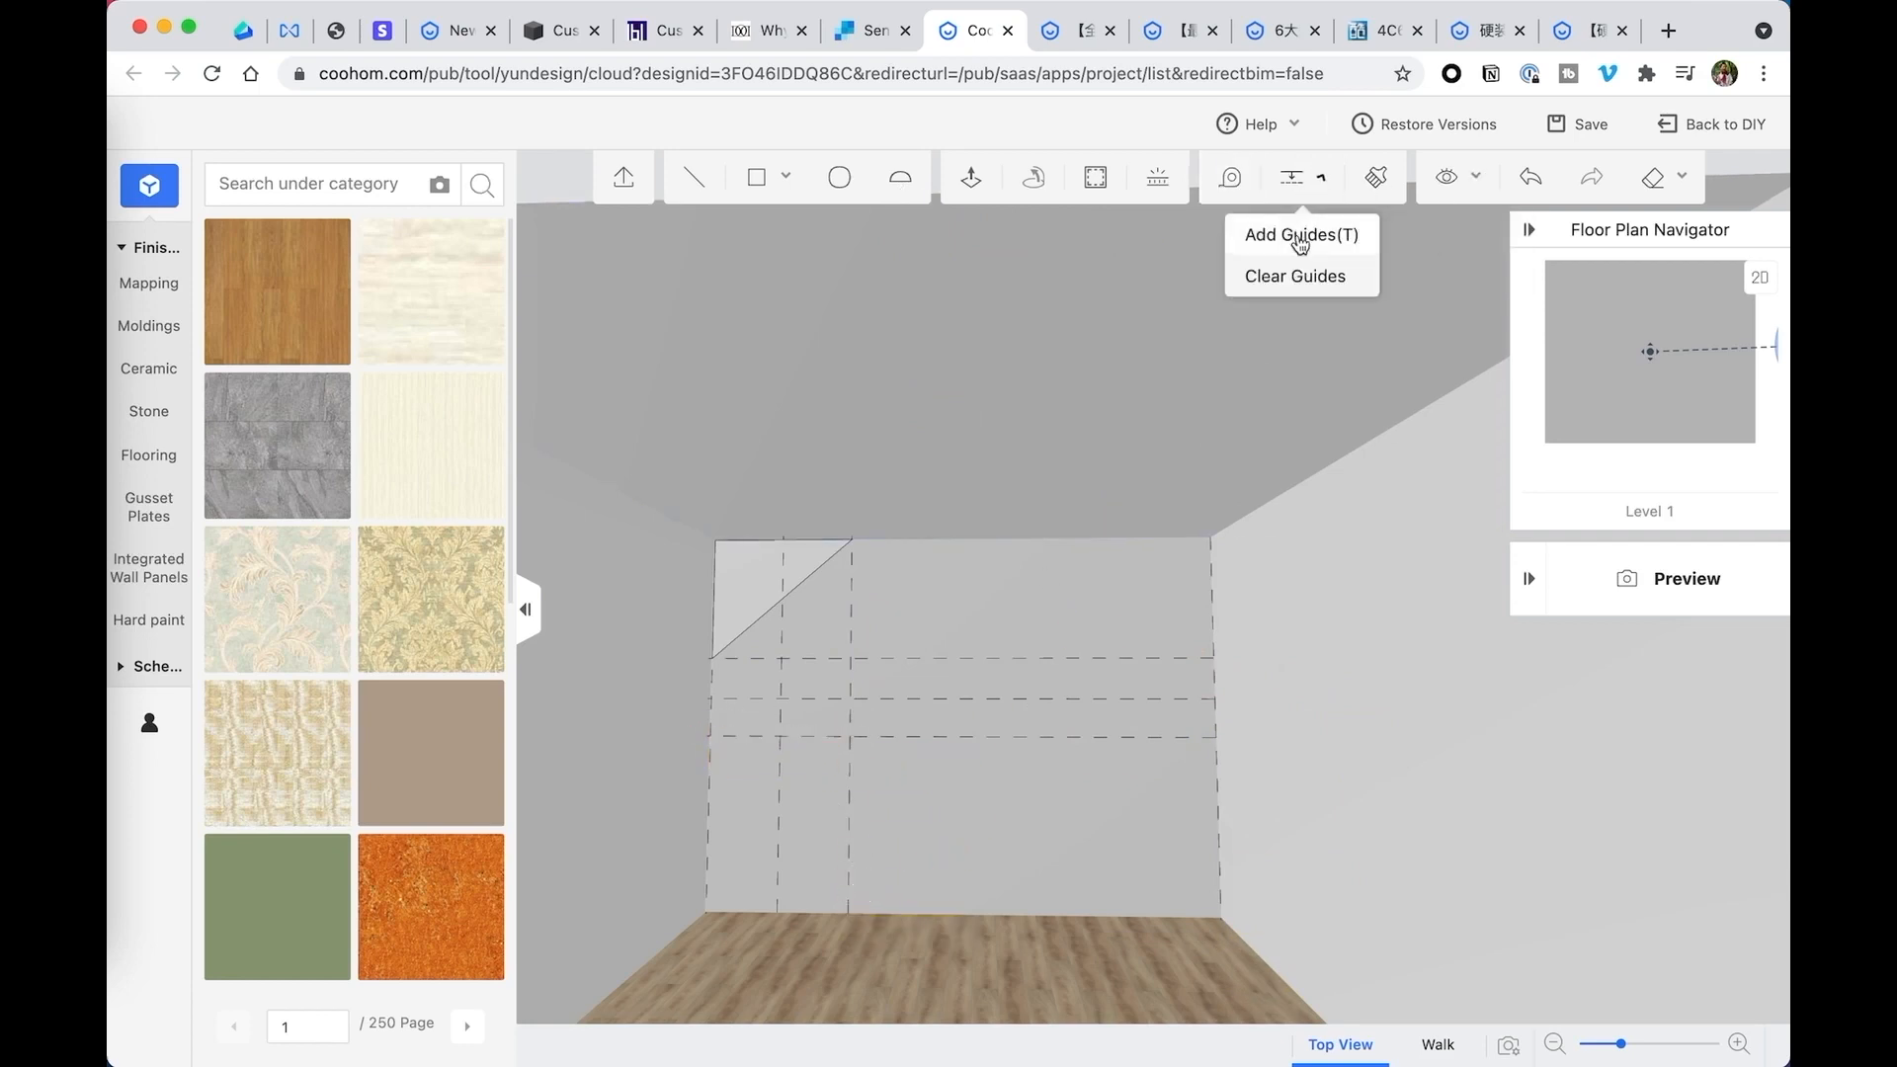
left_click(1285, 233)
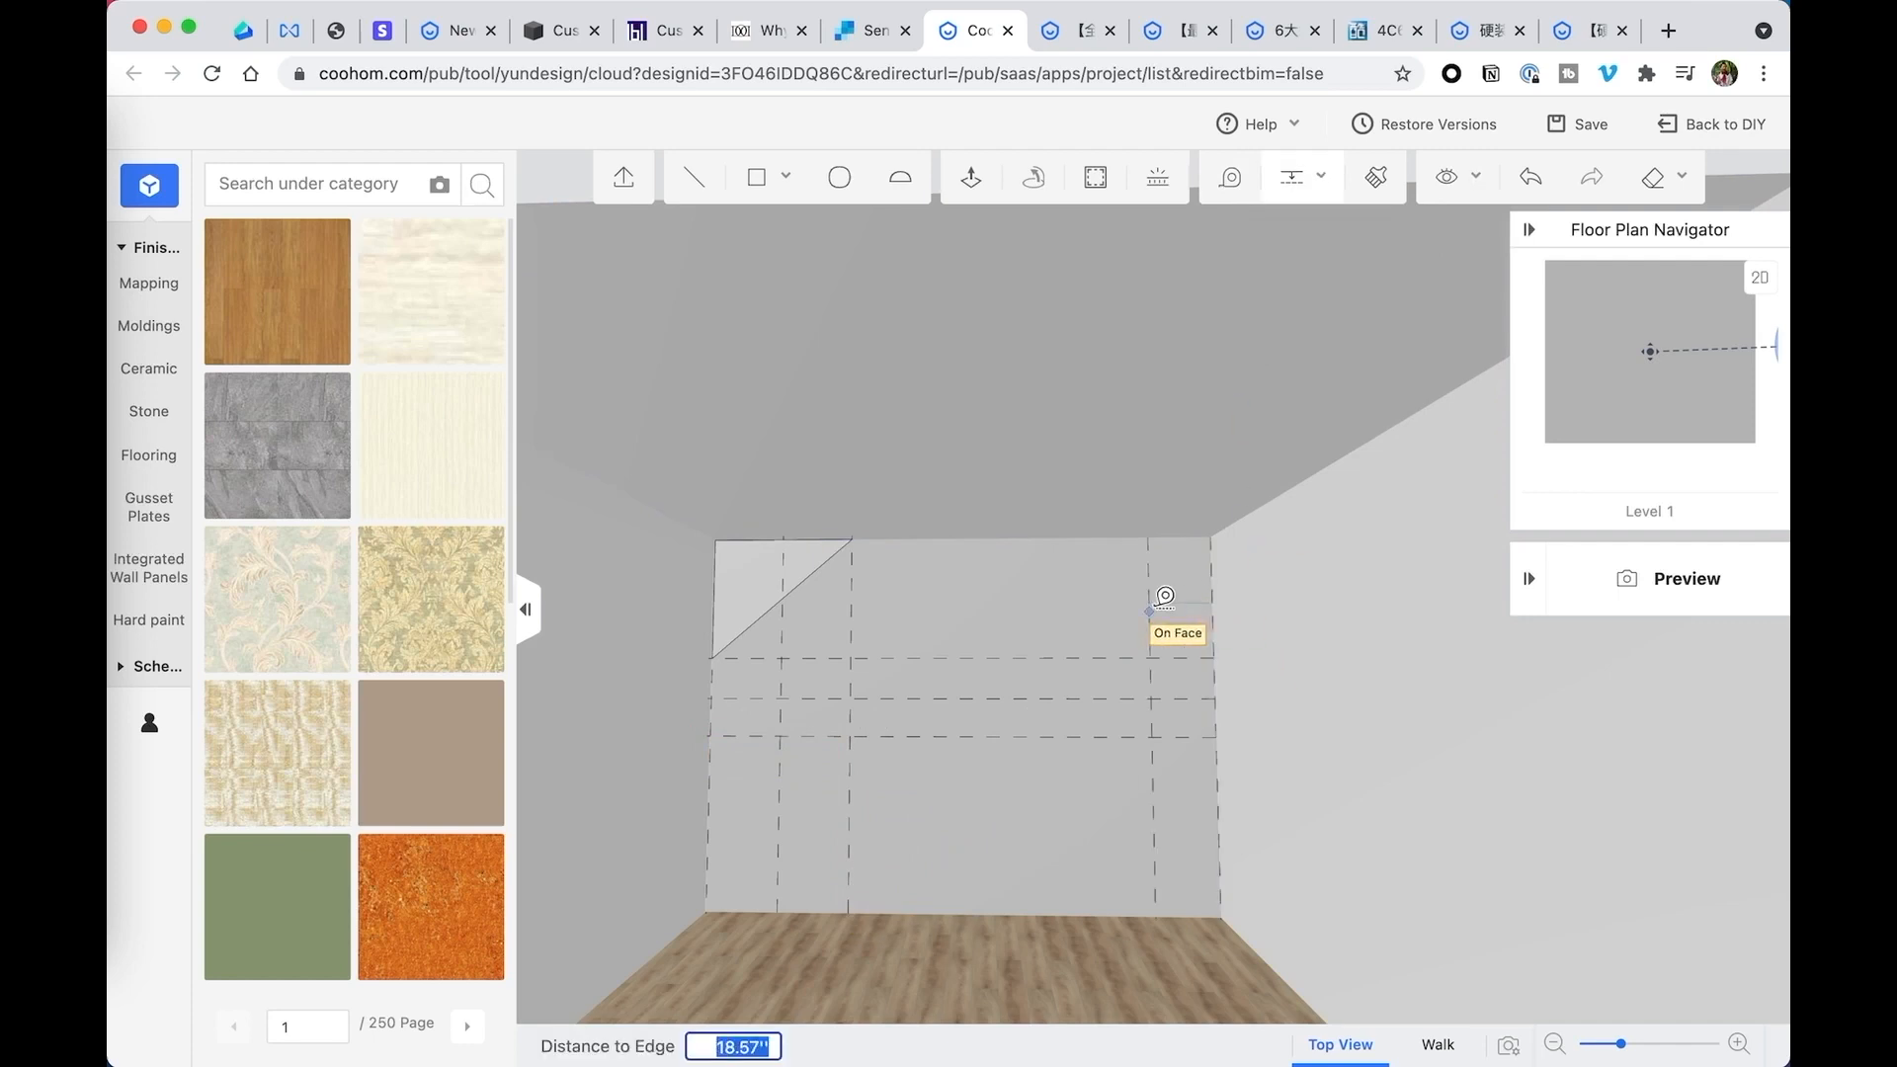
type("42")
key("Return")
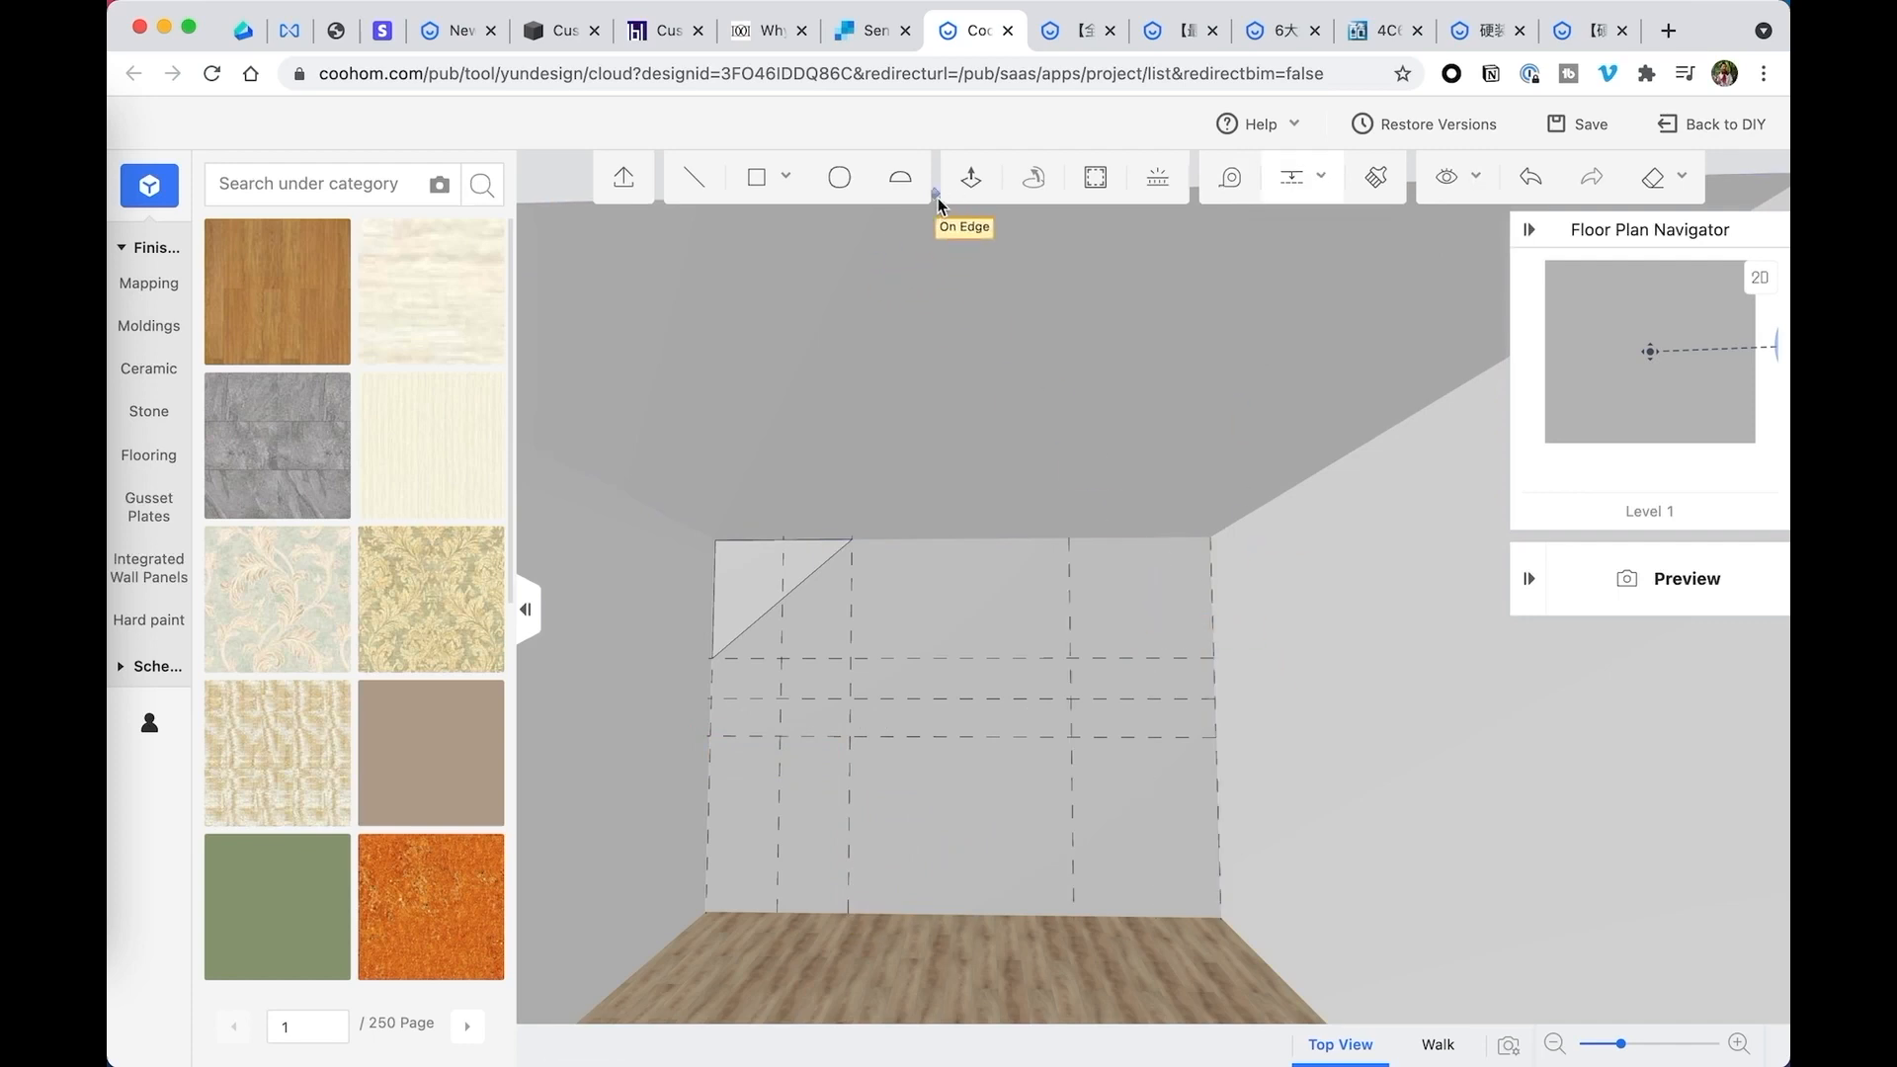
- Draw a mirrored closed triangle in the back wall's upper-right corner and delete the inner vertical guide crossing the left triangle
left_click(693, 178)
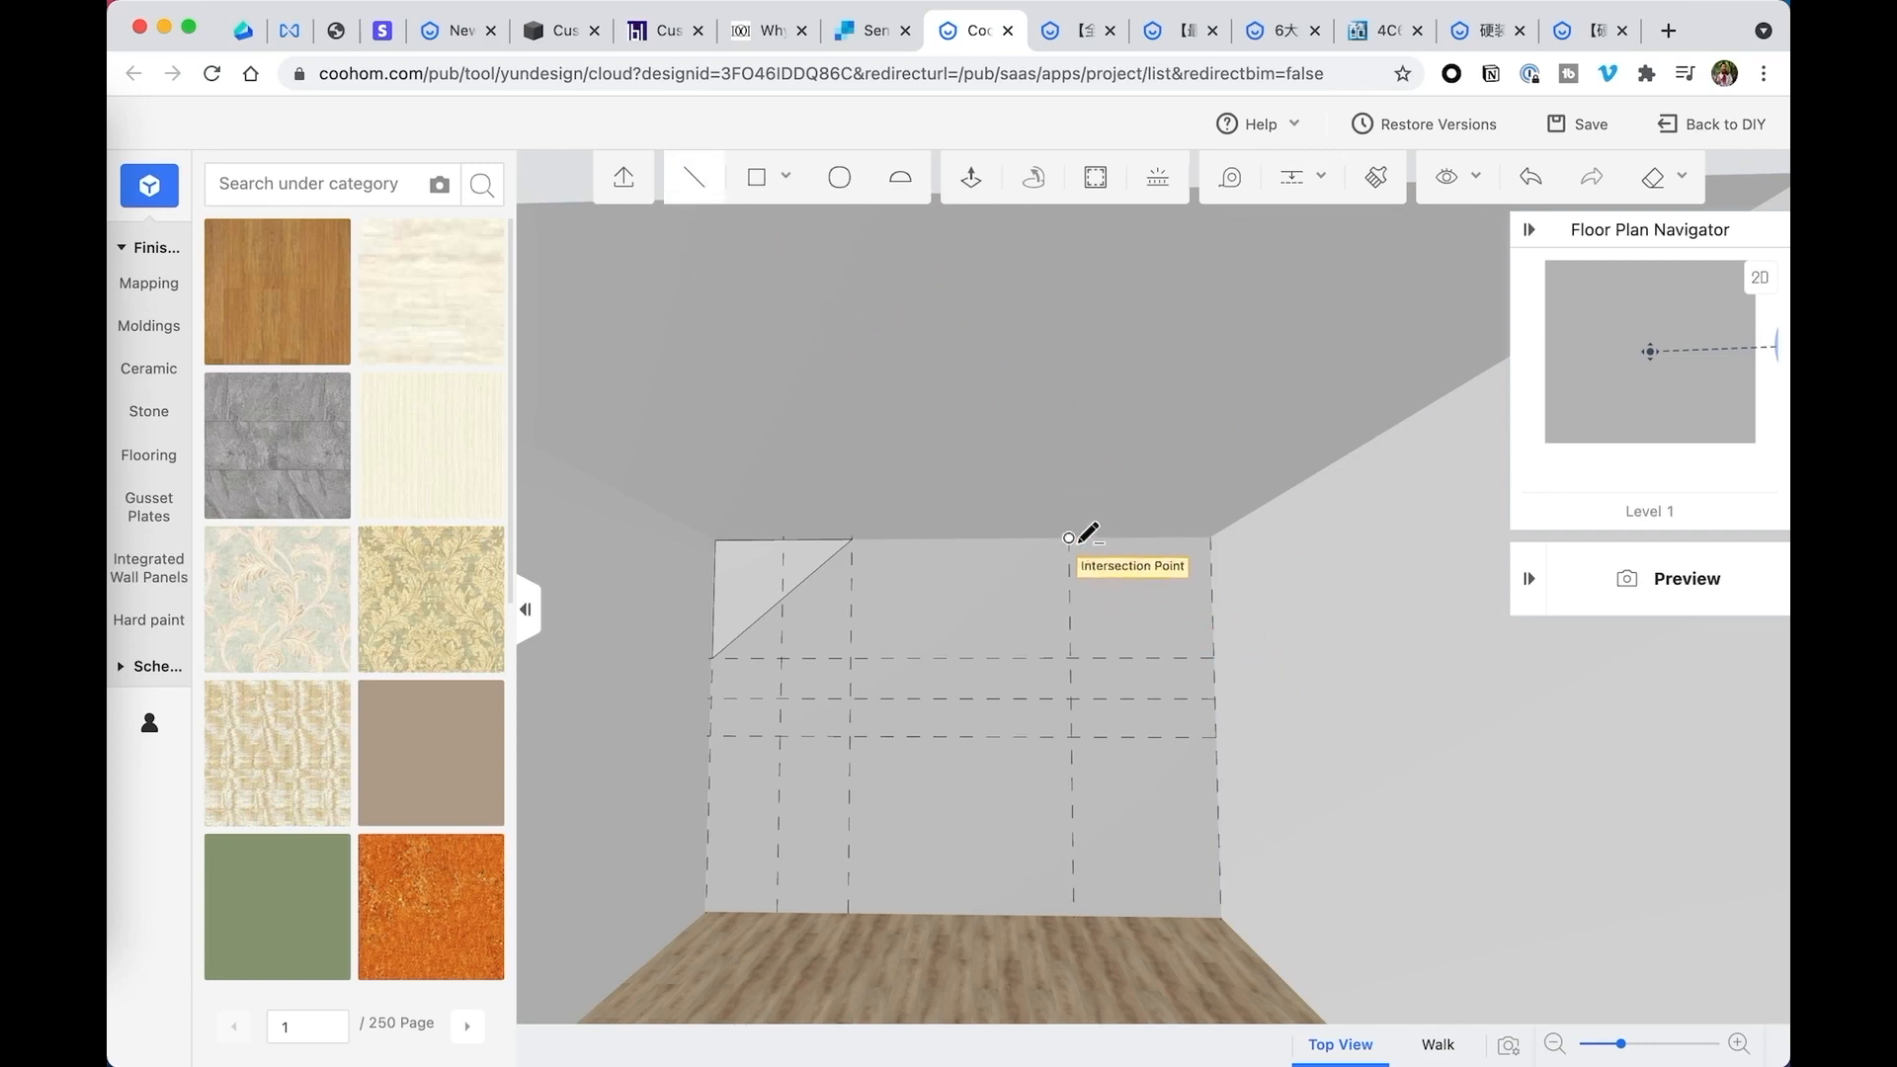
left_click(1069, 539)
left_click(1214, 657)
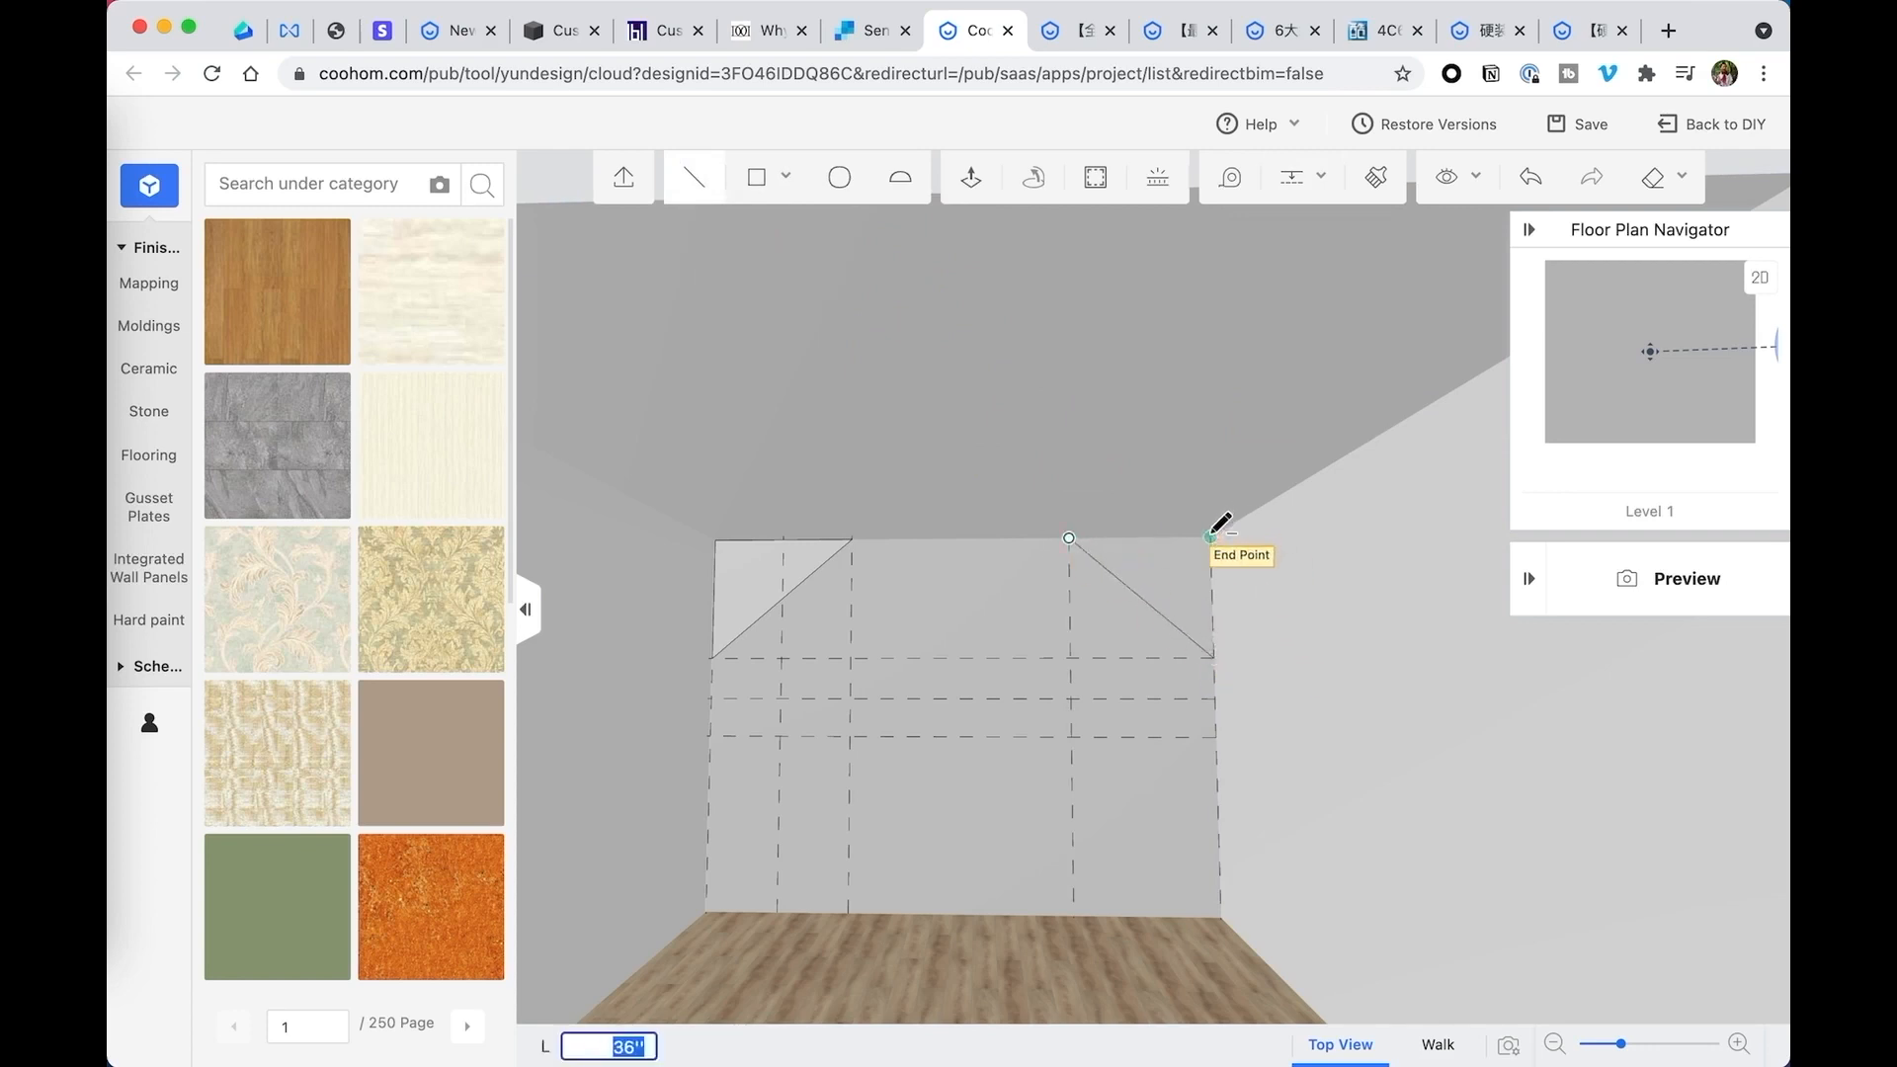
key("Escape")
left_click_drag(1154, 517, 1103, 508)
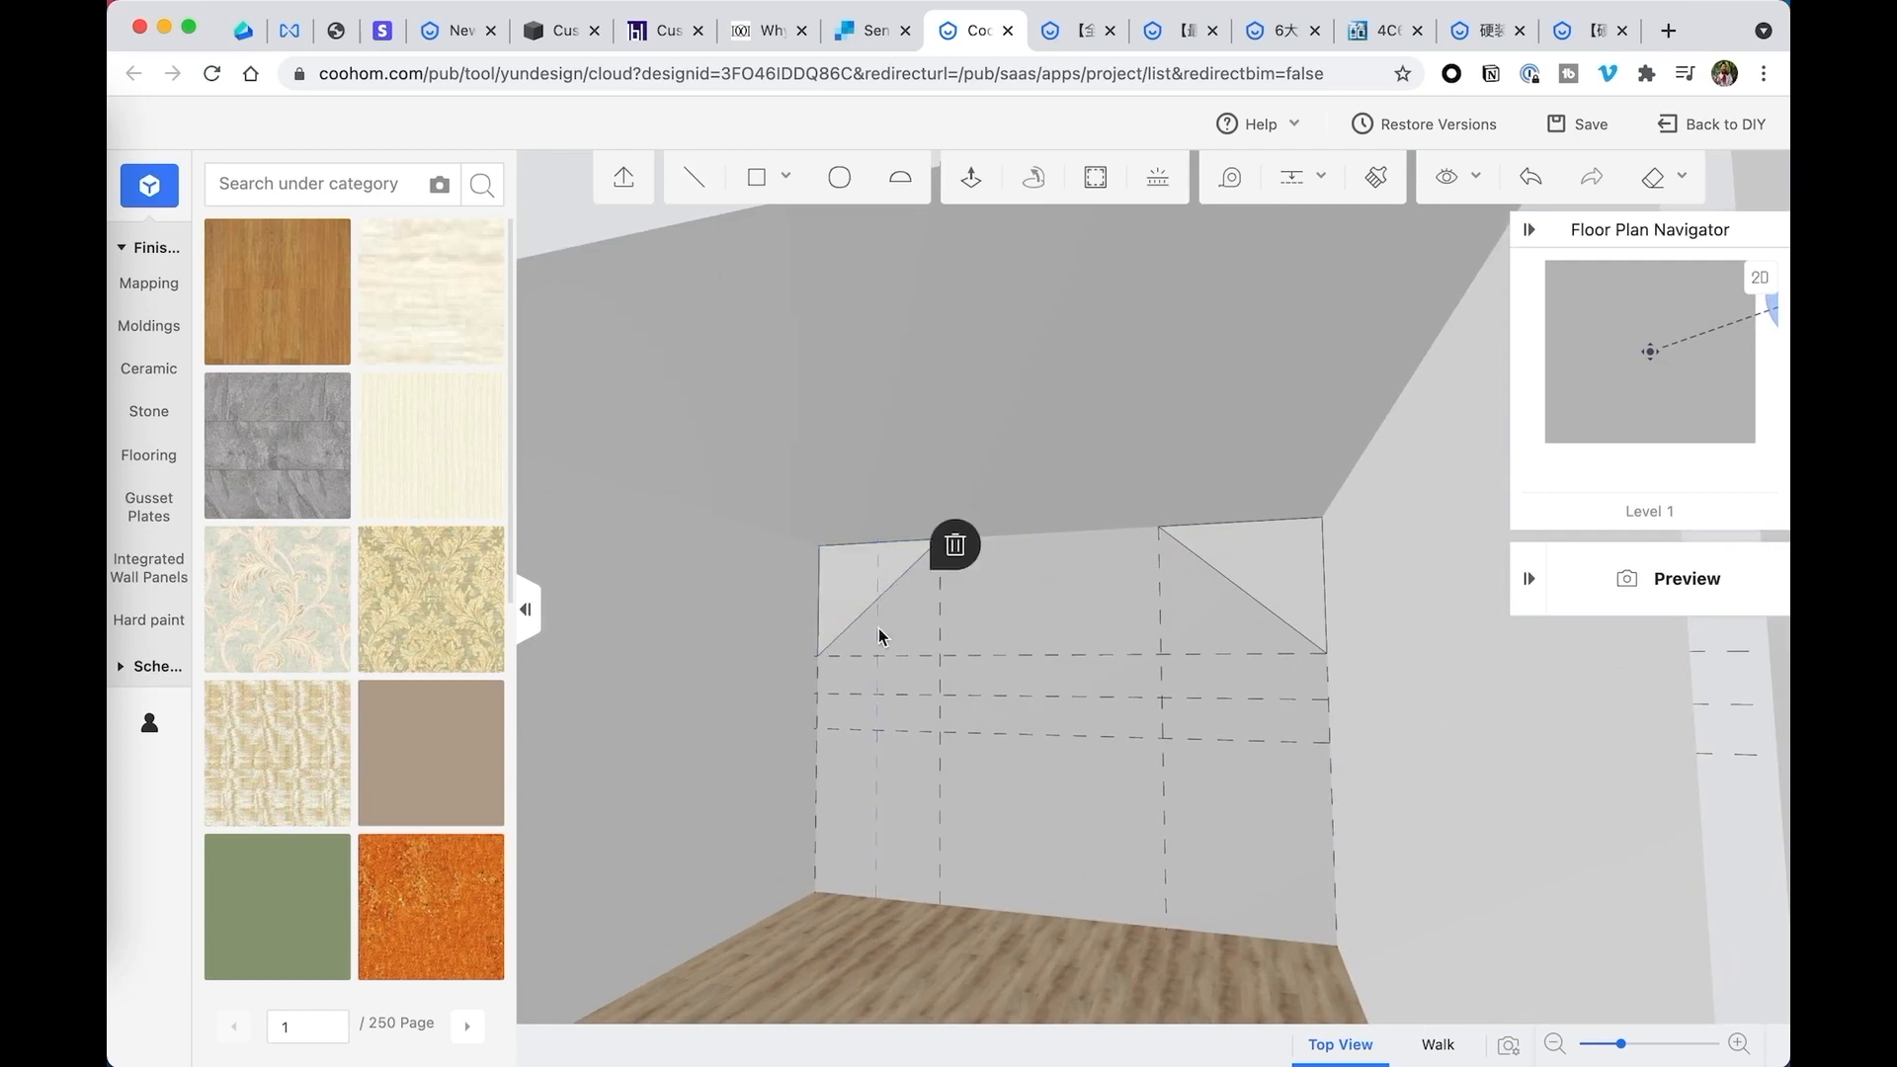
left_click_drag(1211, 597, 1249, 590)
left_click(972, 178)
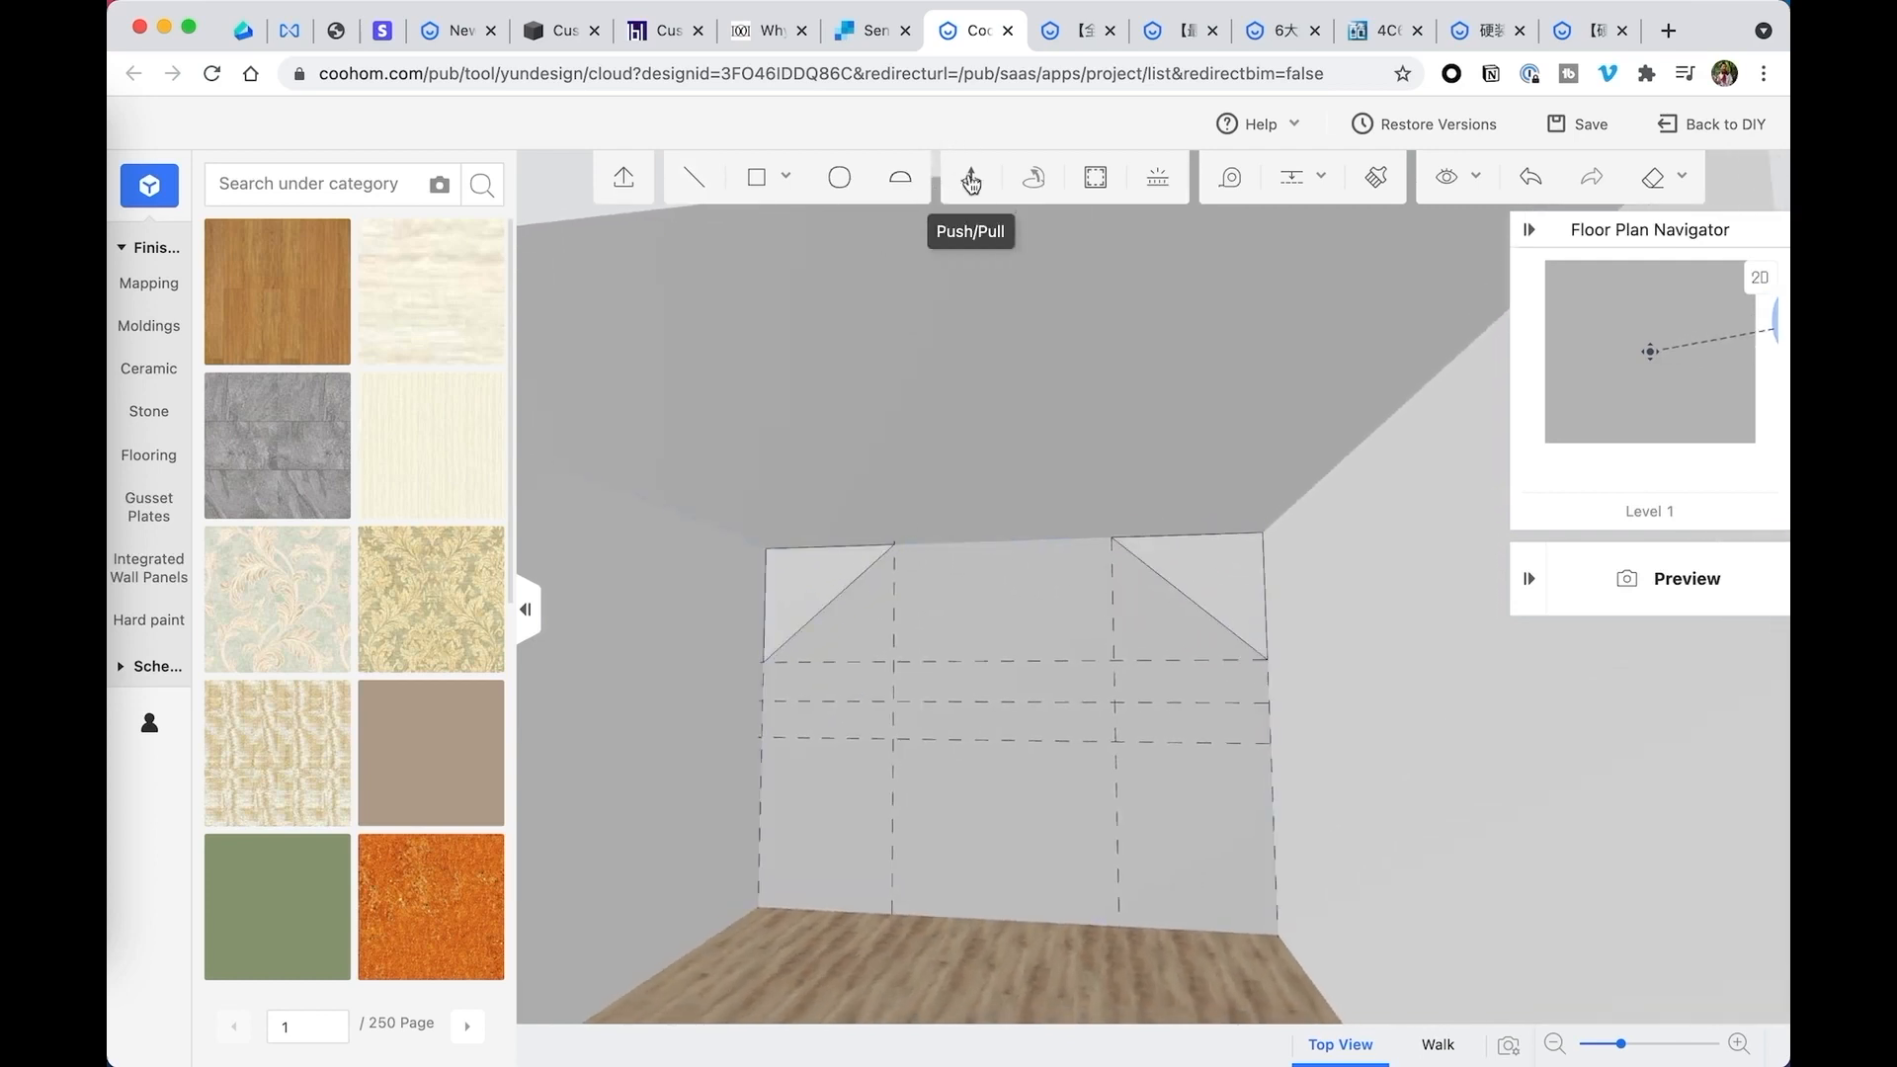
left_click(802, 593)
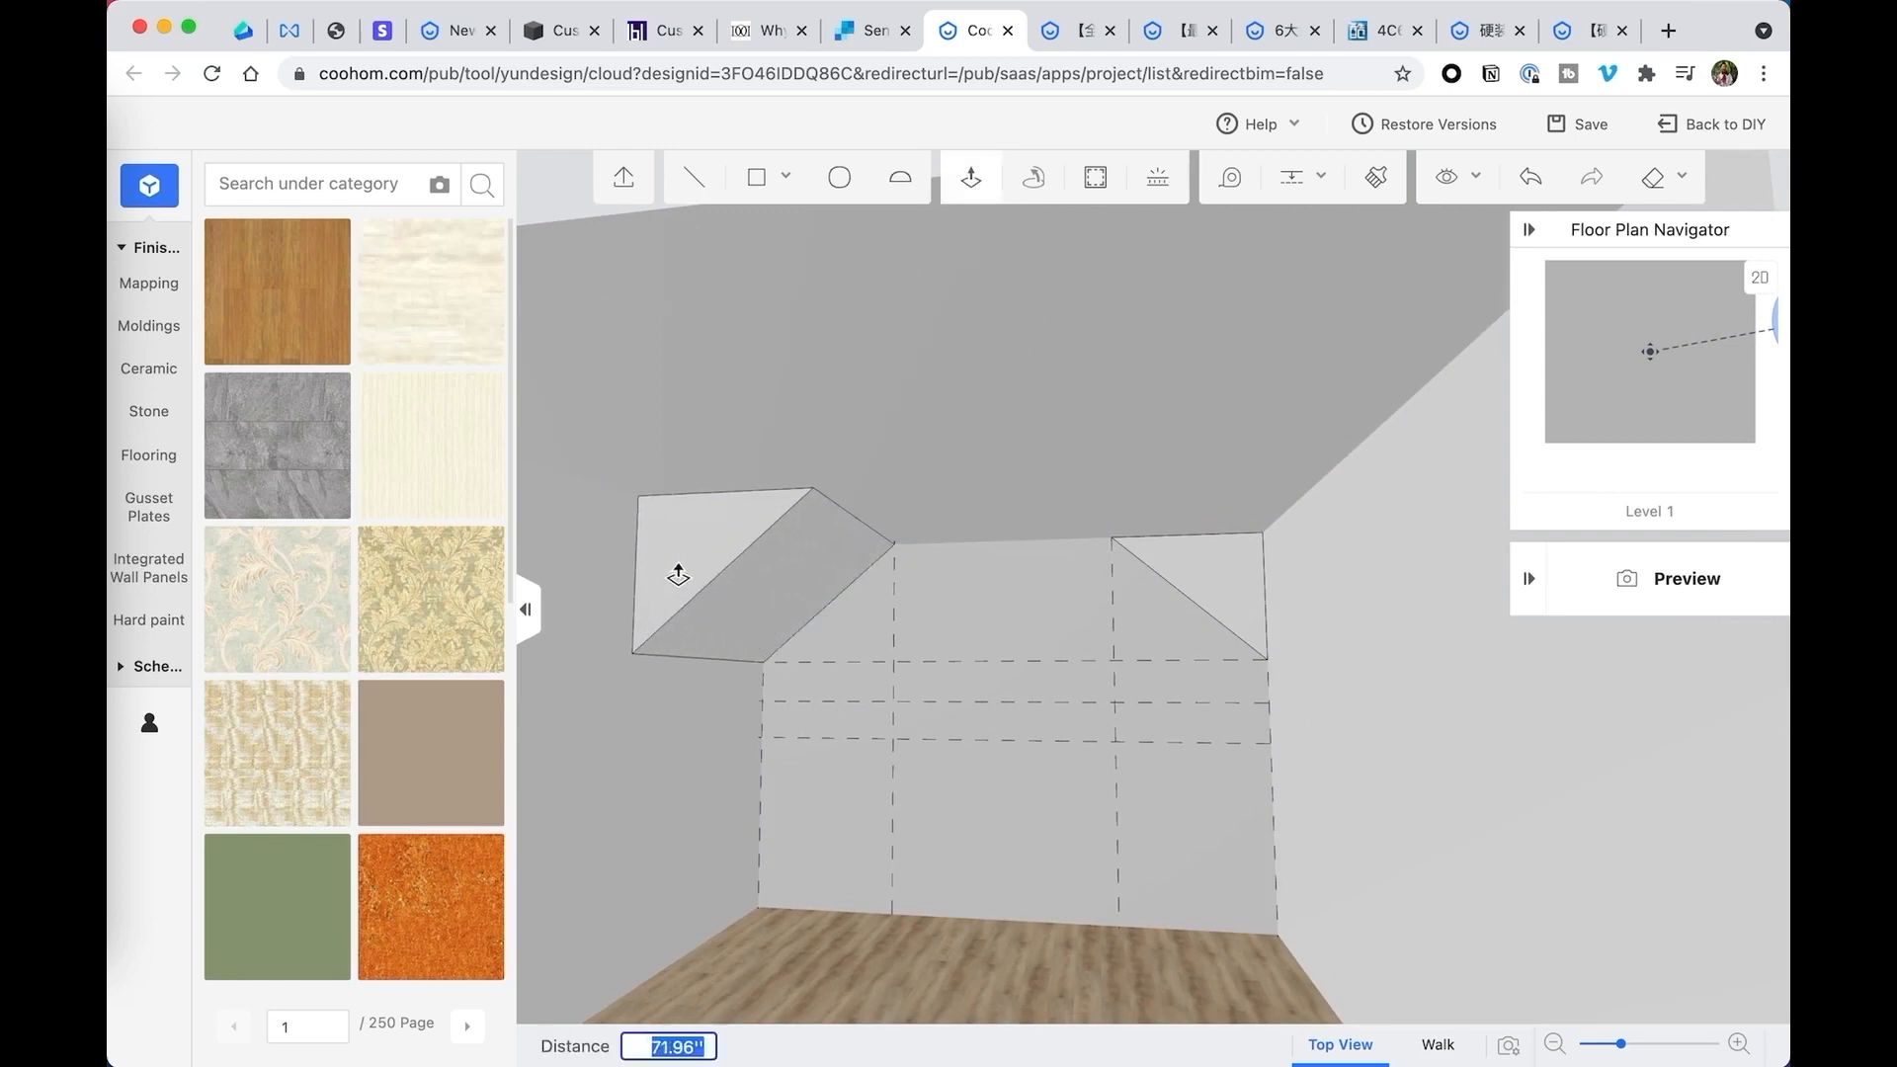
scroll(742, 572, "down", 3)
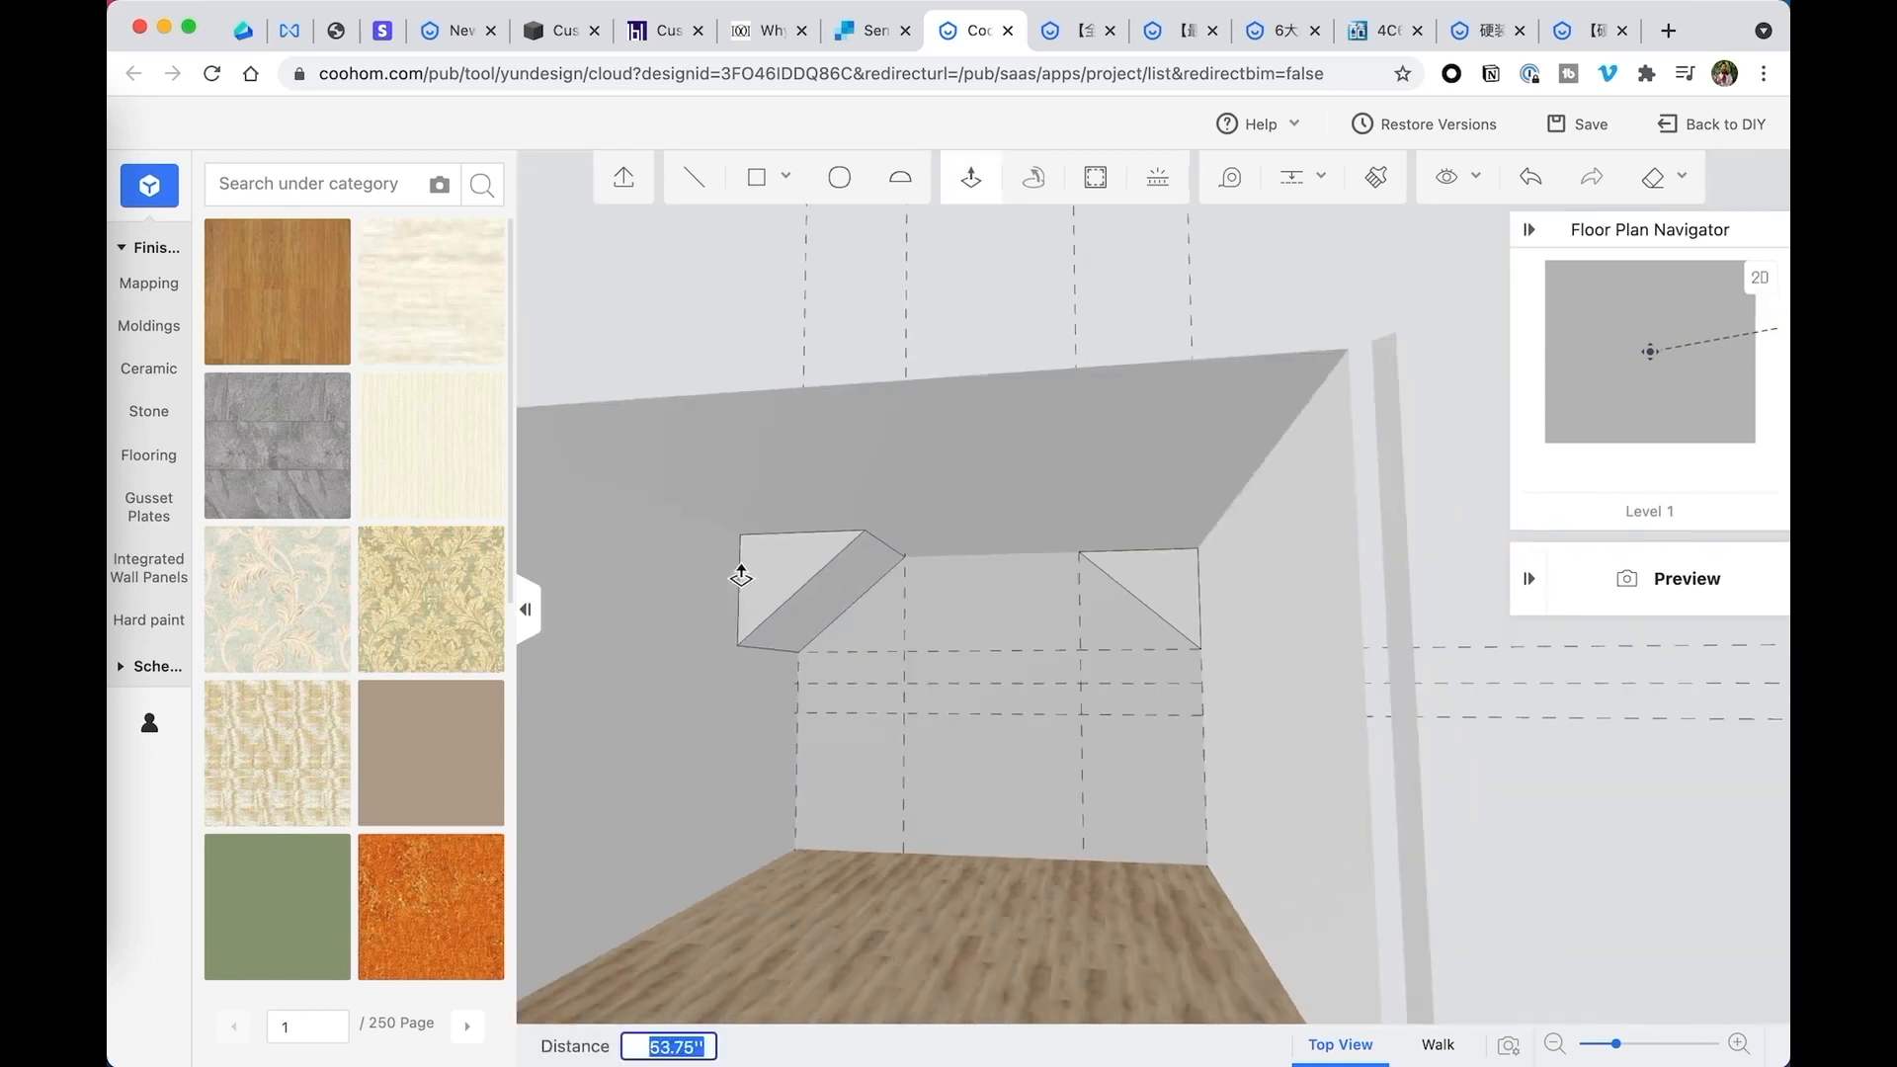
scroll(741, 575, "down", 2)
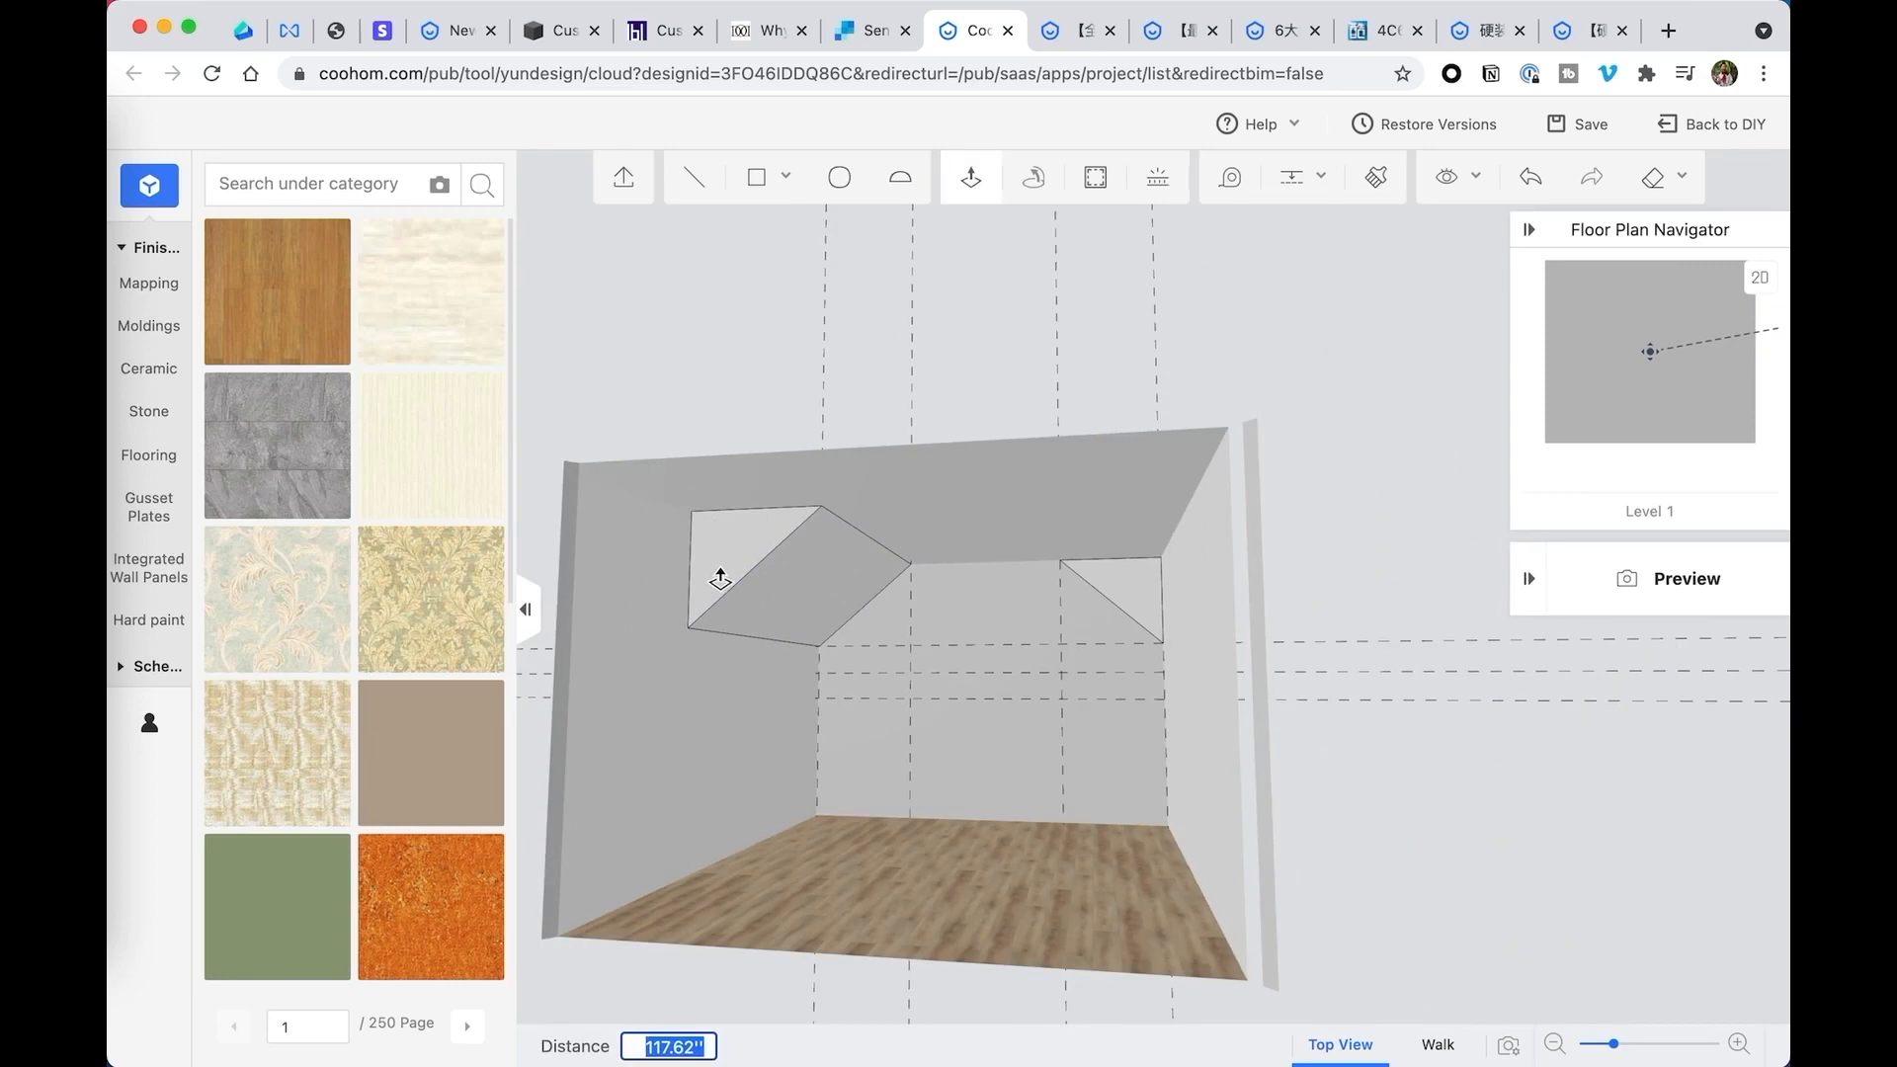
key("Escape")
- Measure the room's depth along the left wall's floor edge from the back corner to the front corner
left_click(1231, 178)
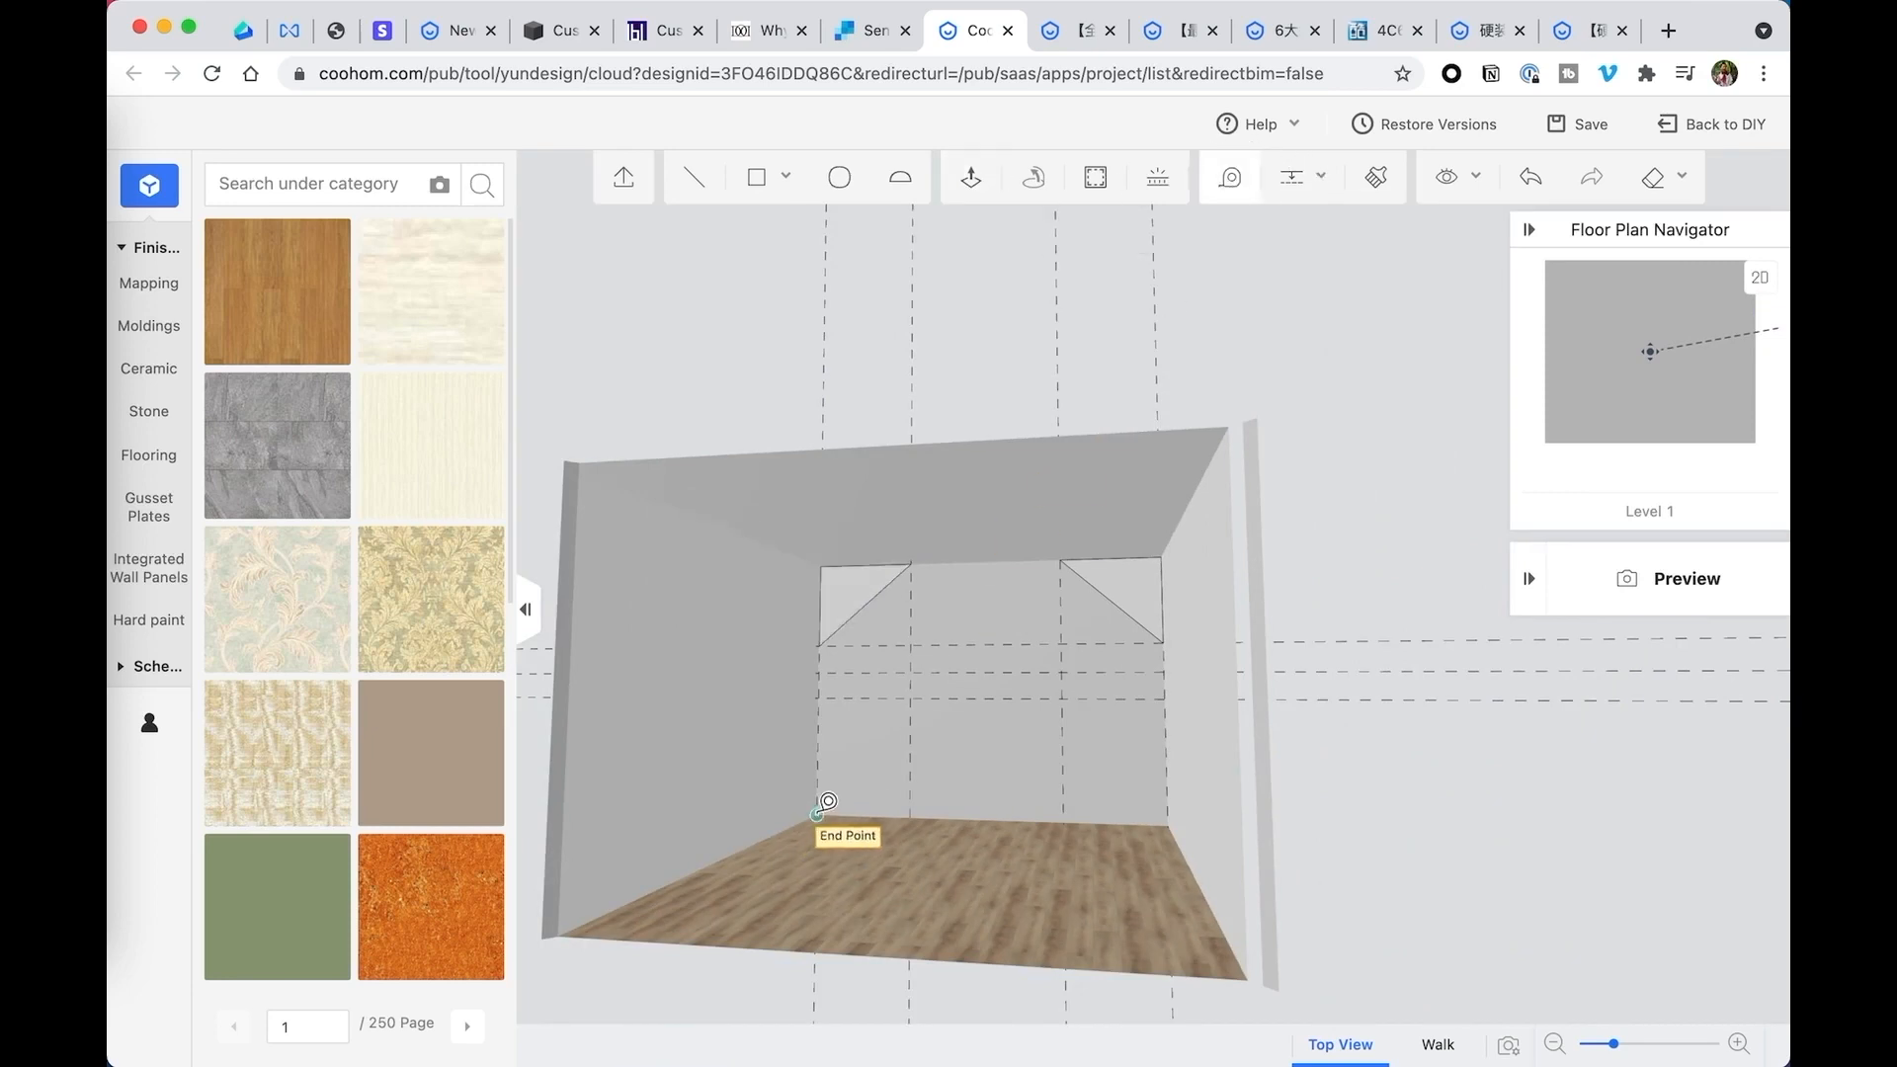
left_click(820, 812)
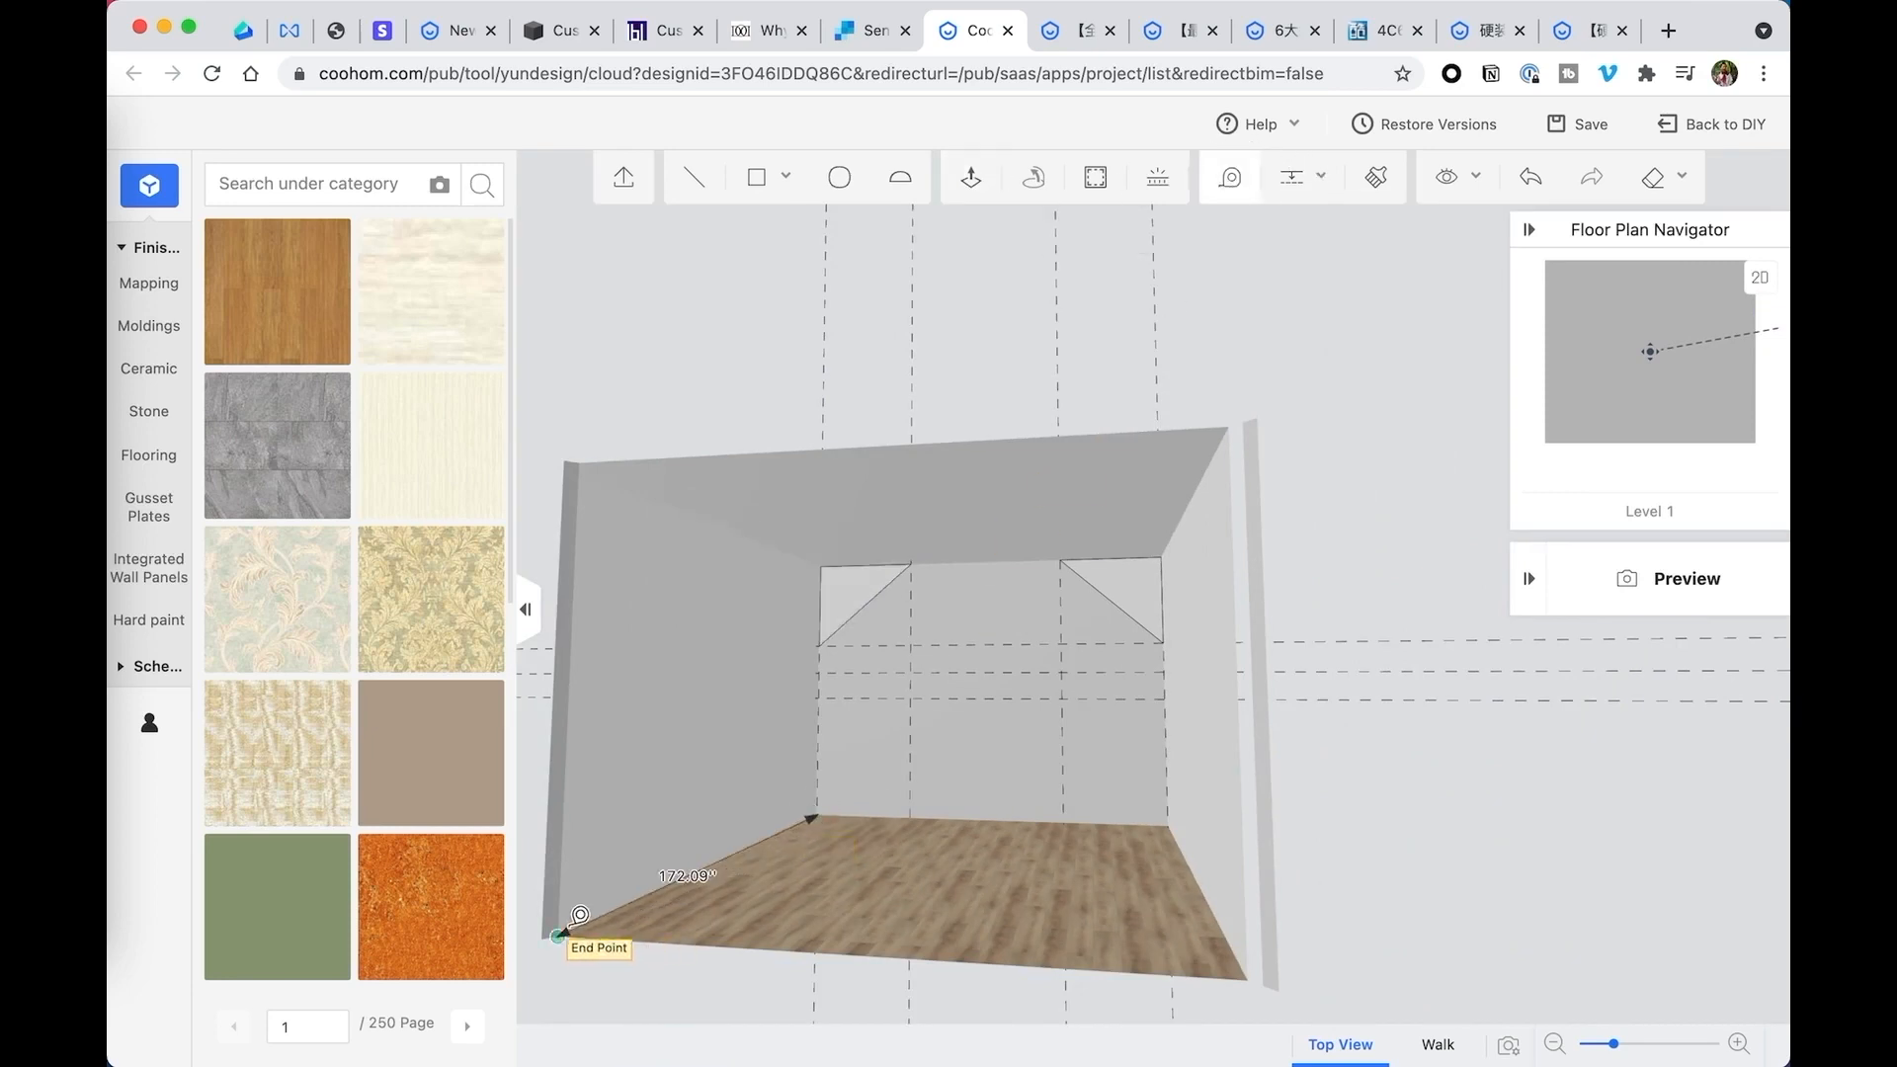
key("Escape")
- Push/Pull both corner triangles 172 inches from the back wall to the front of the room
left_click(971, 176)
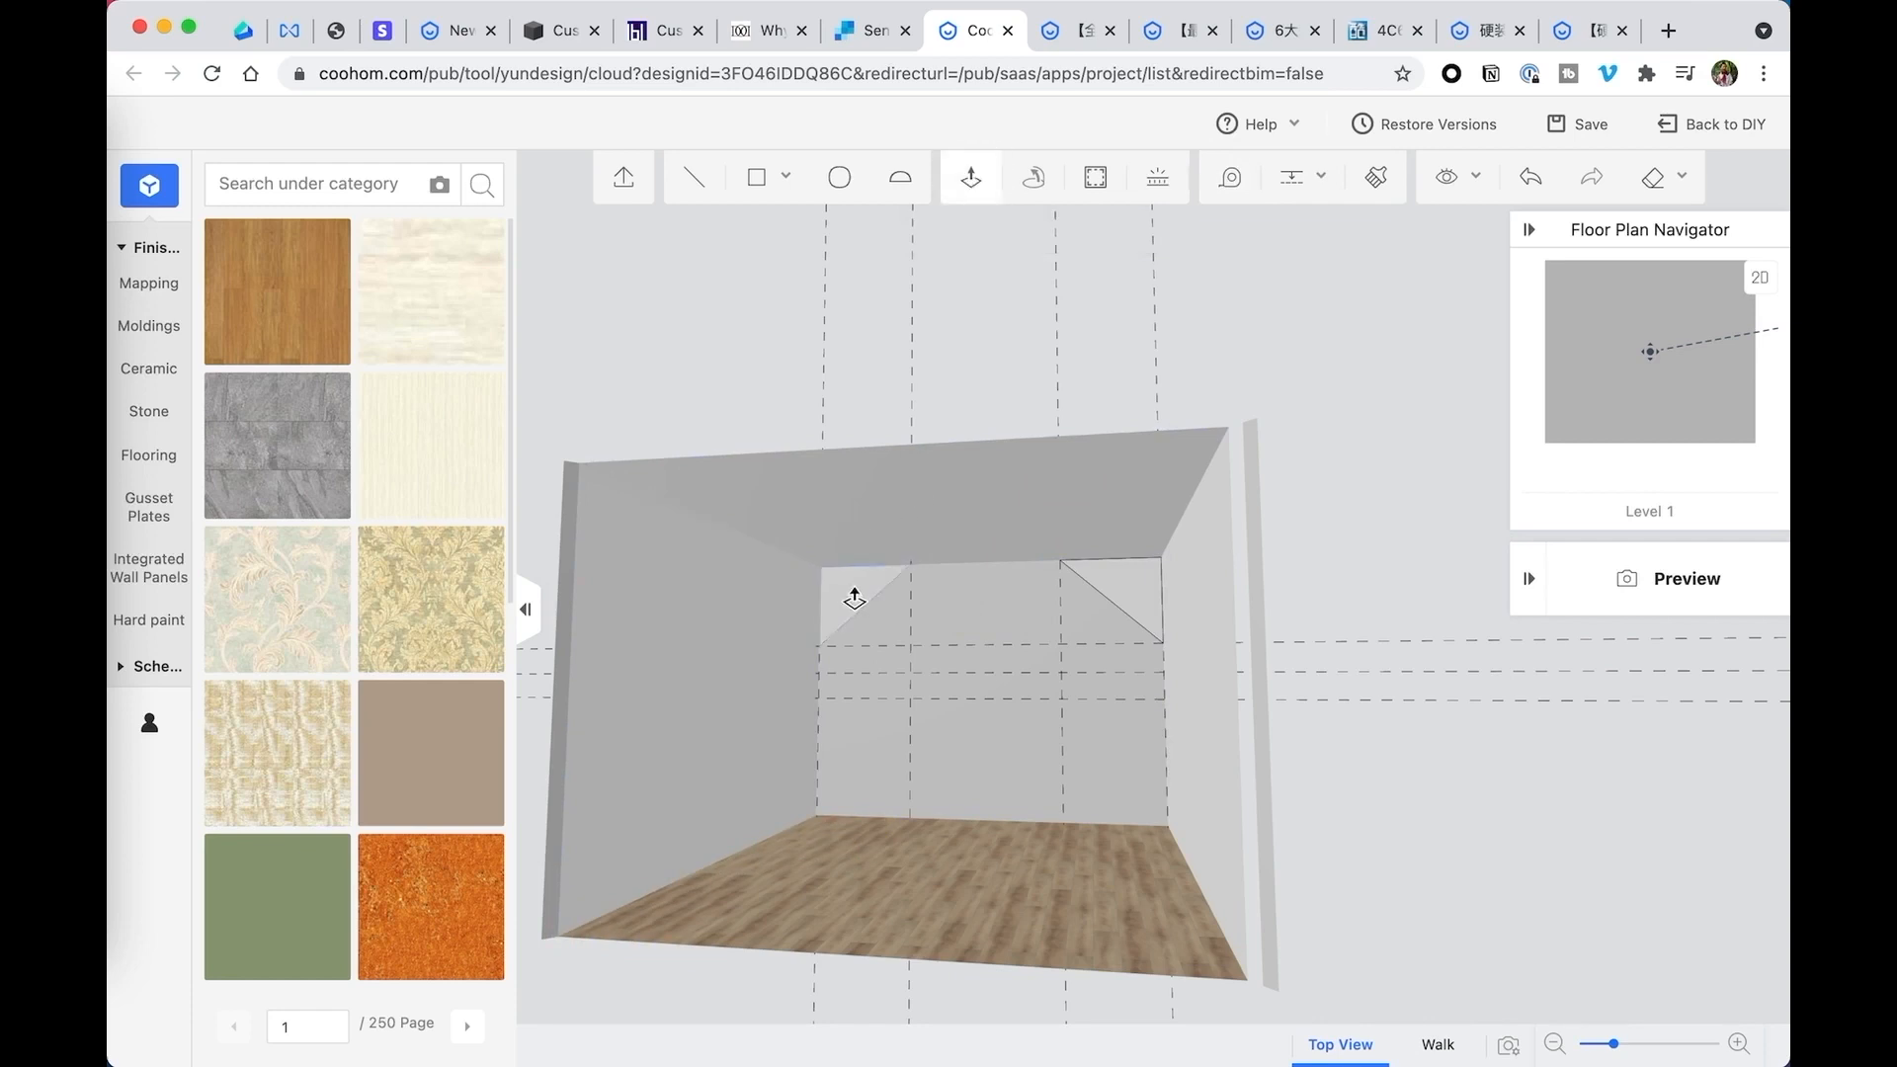
left_click(854, 599)
type("172")
key("Return")
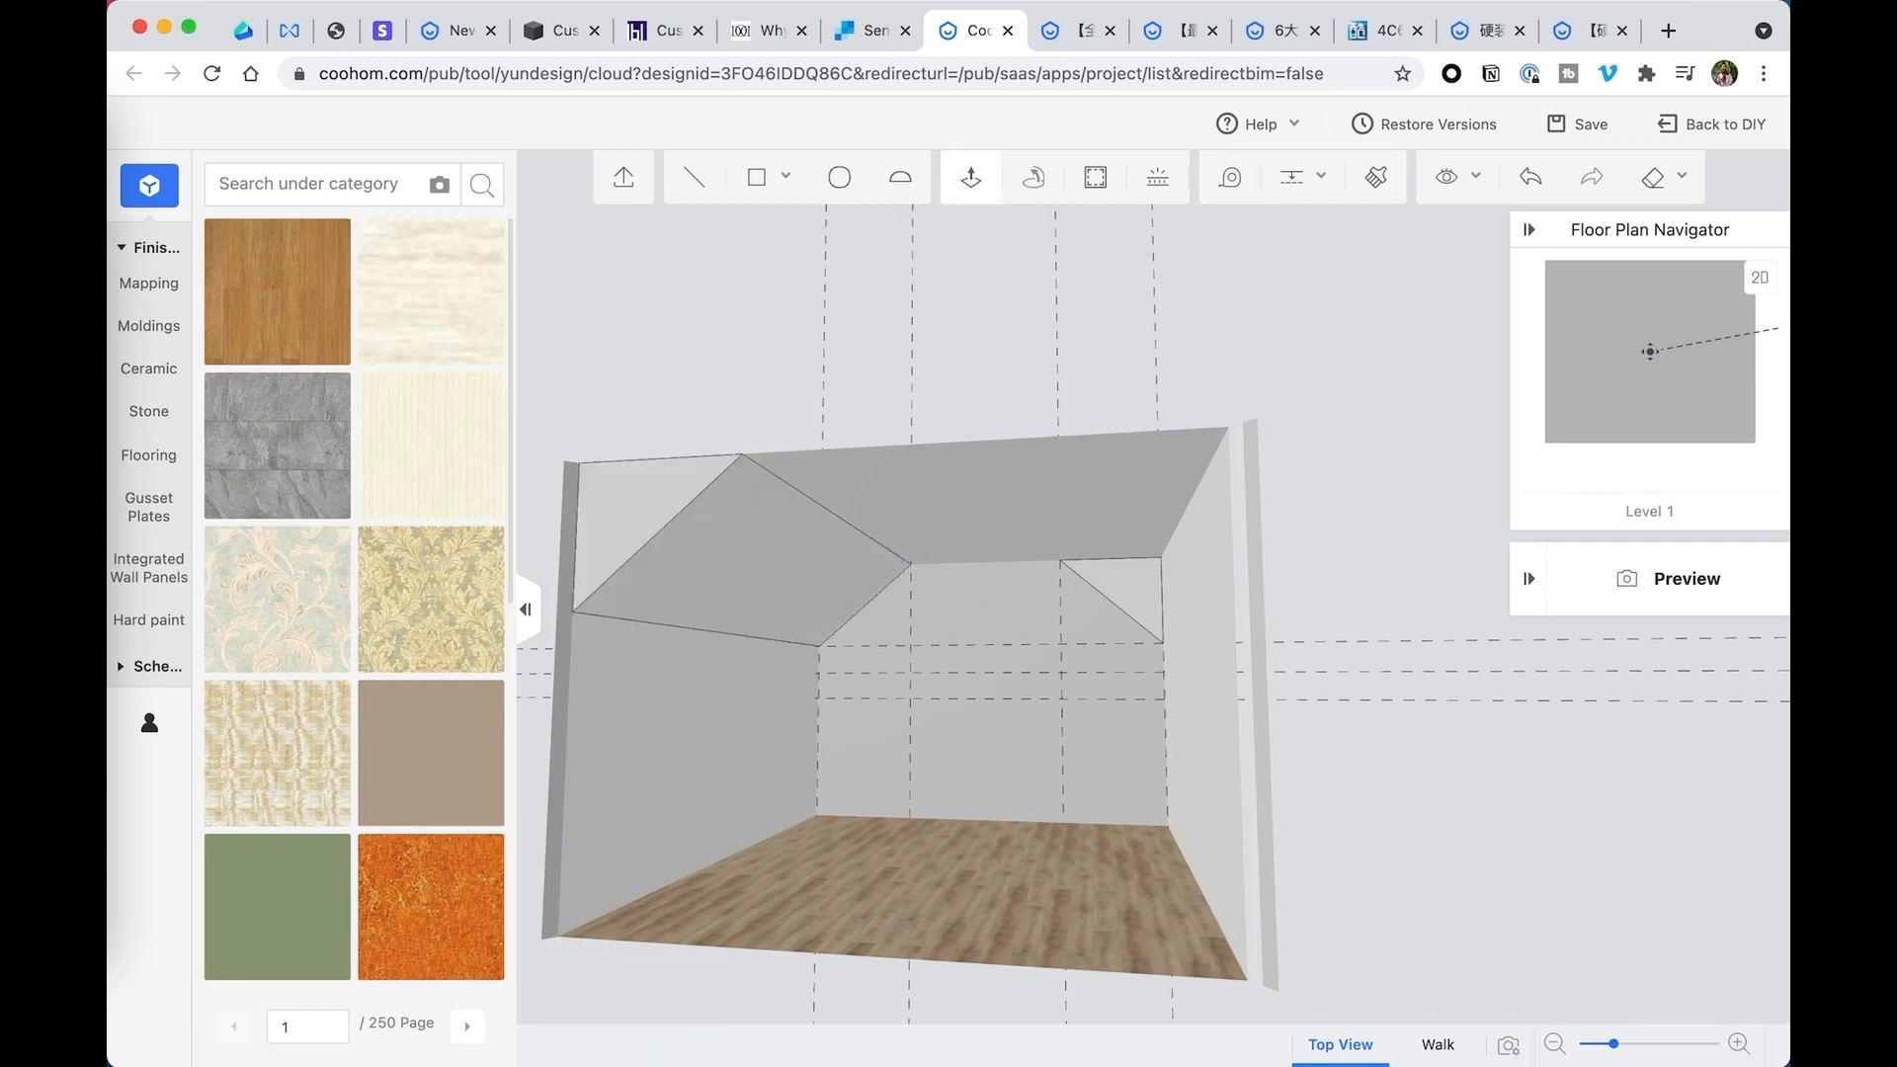
left_click(1141, 580)
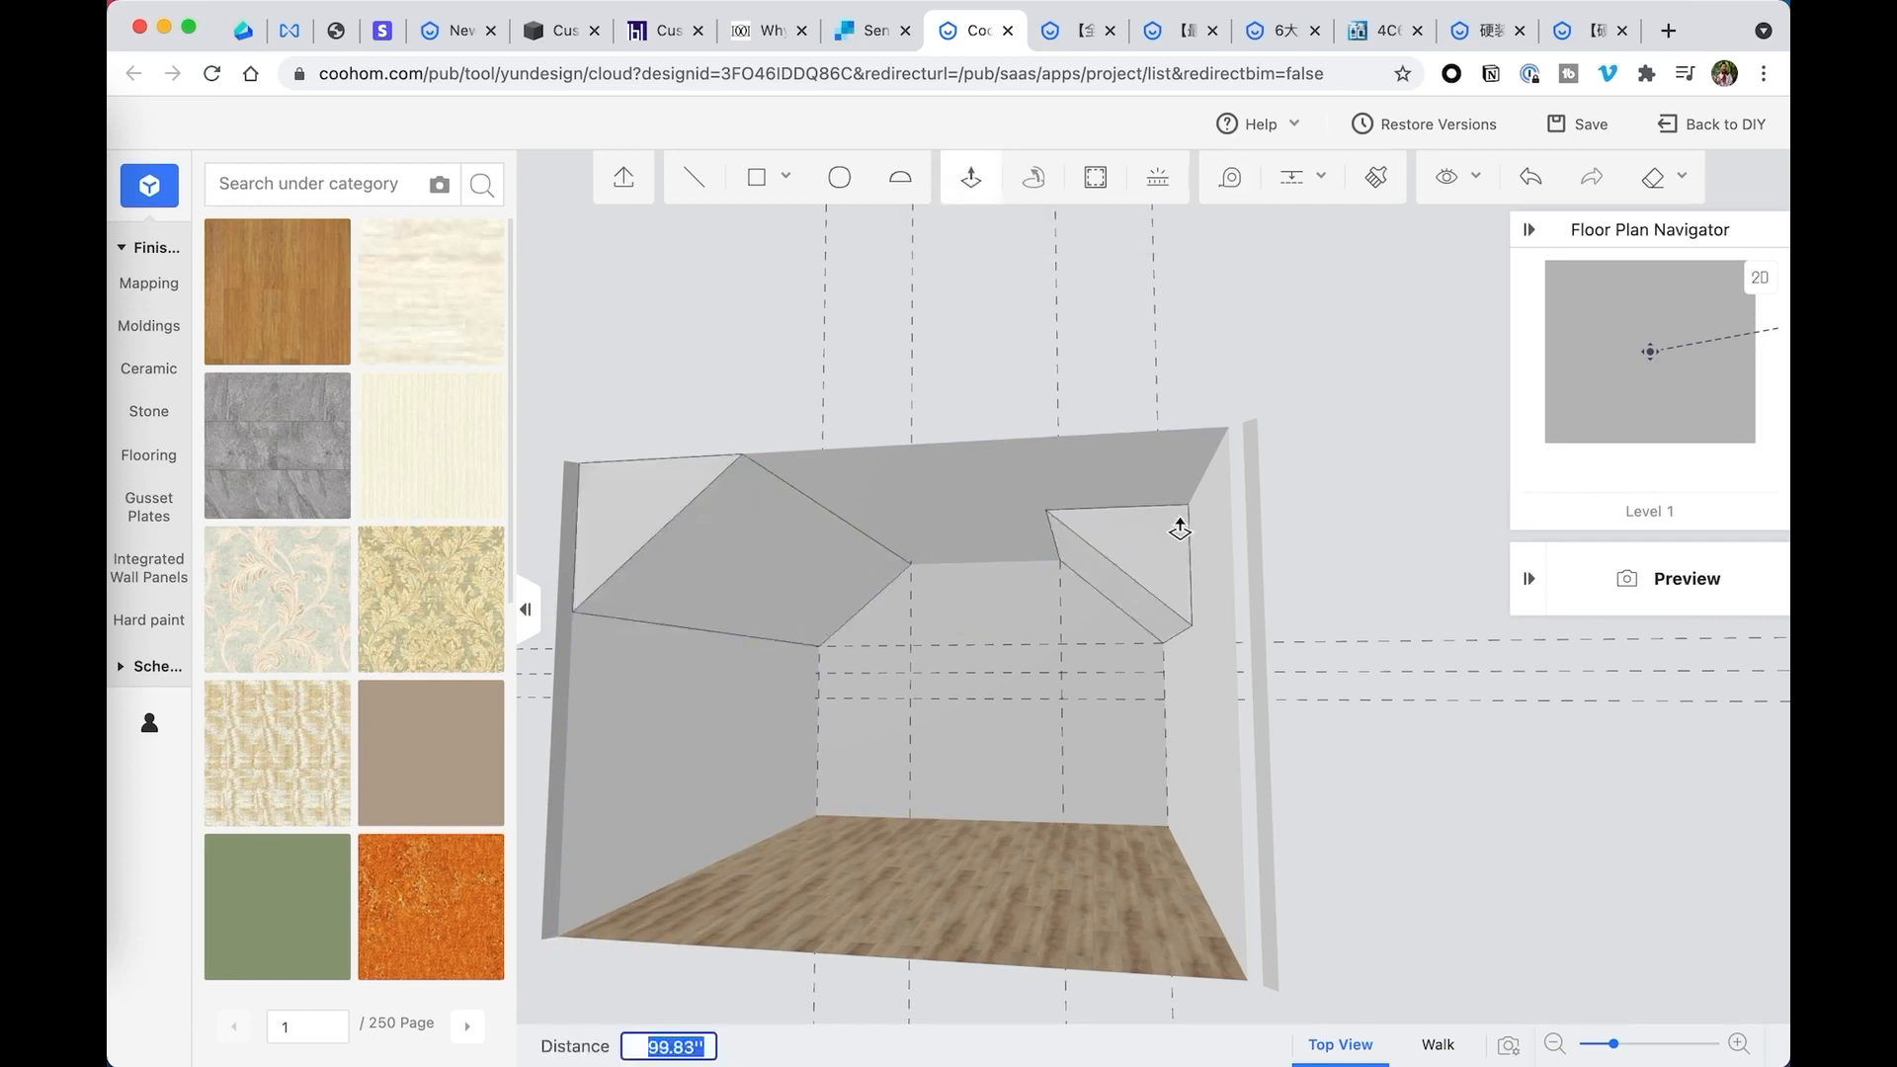
key("Return")
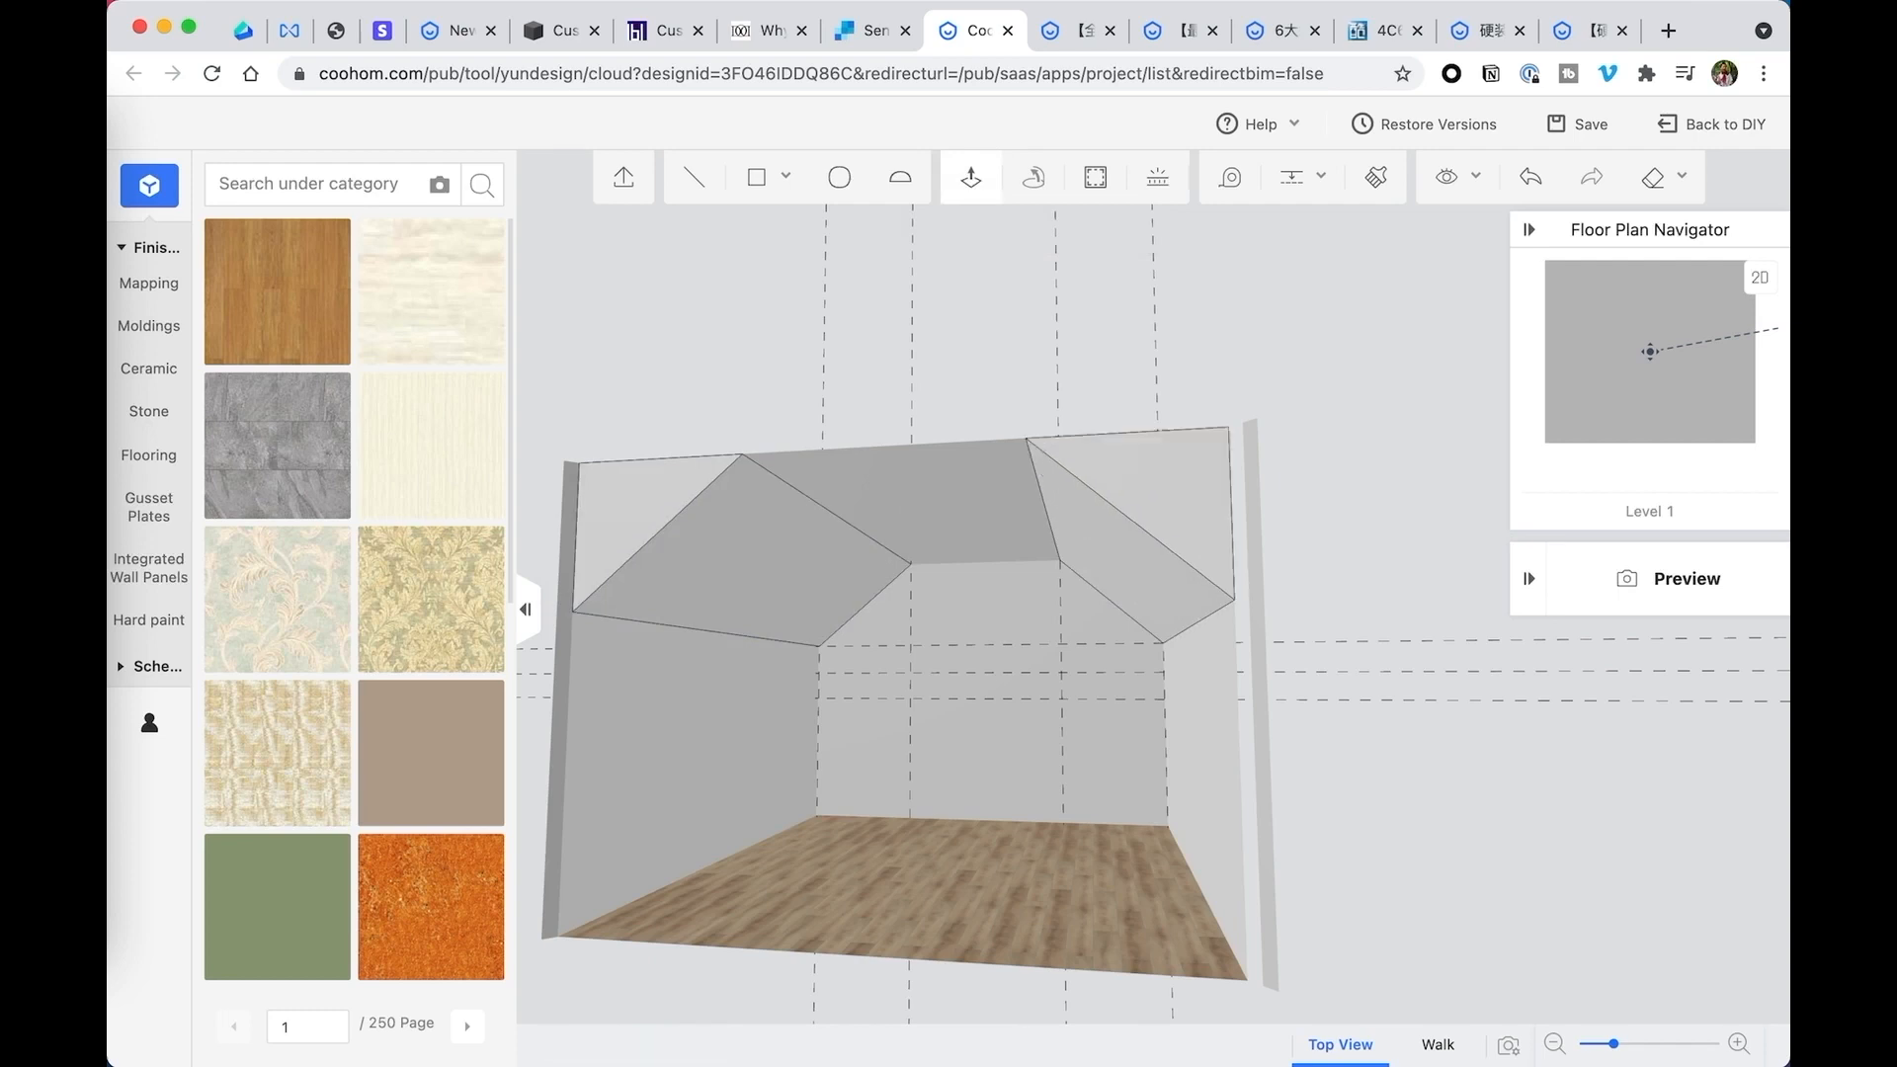
- Add a horizontal guide on the back wall slightly below the flat ceiling edge between the two sloped sides
left_click_drag(1139, 543, 1077, 589)
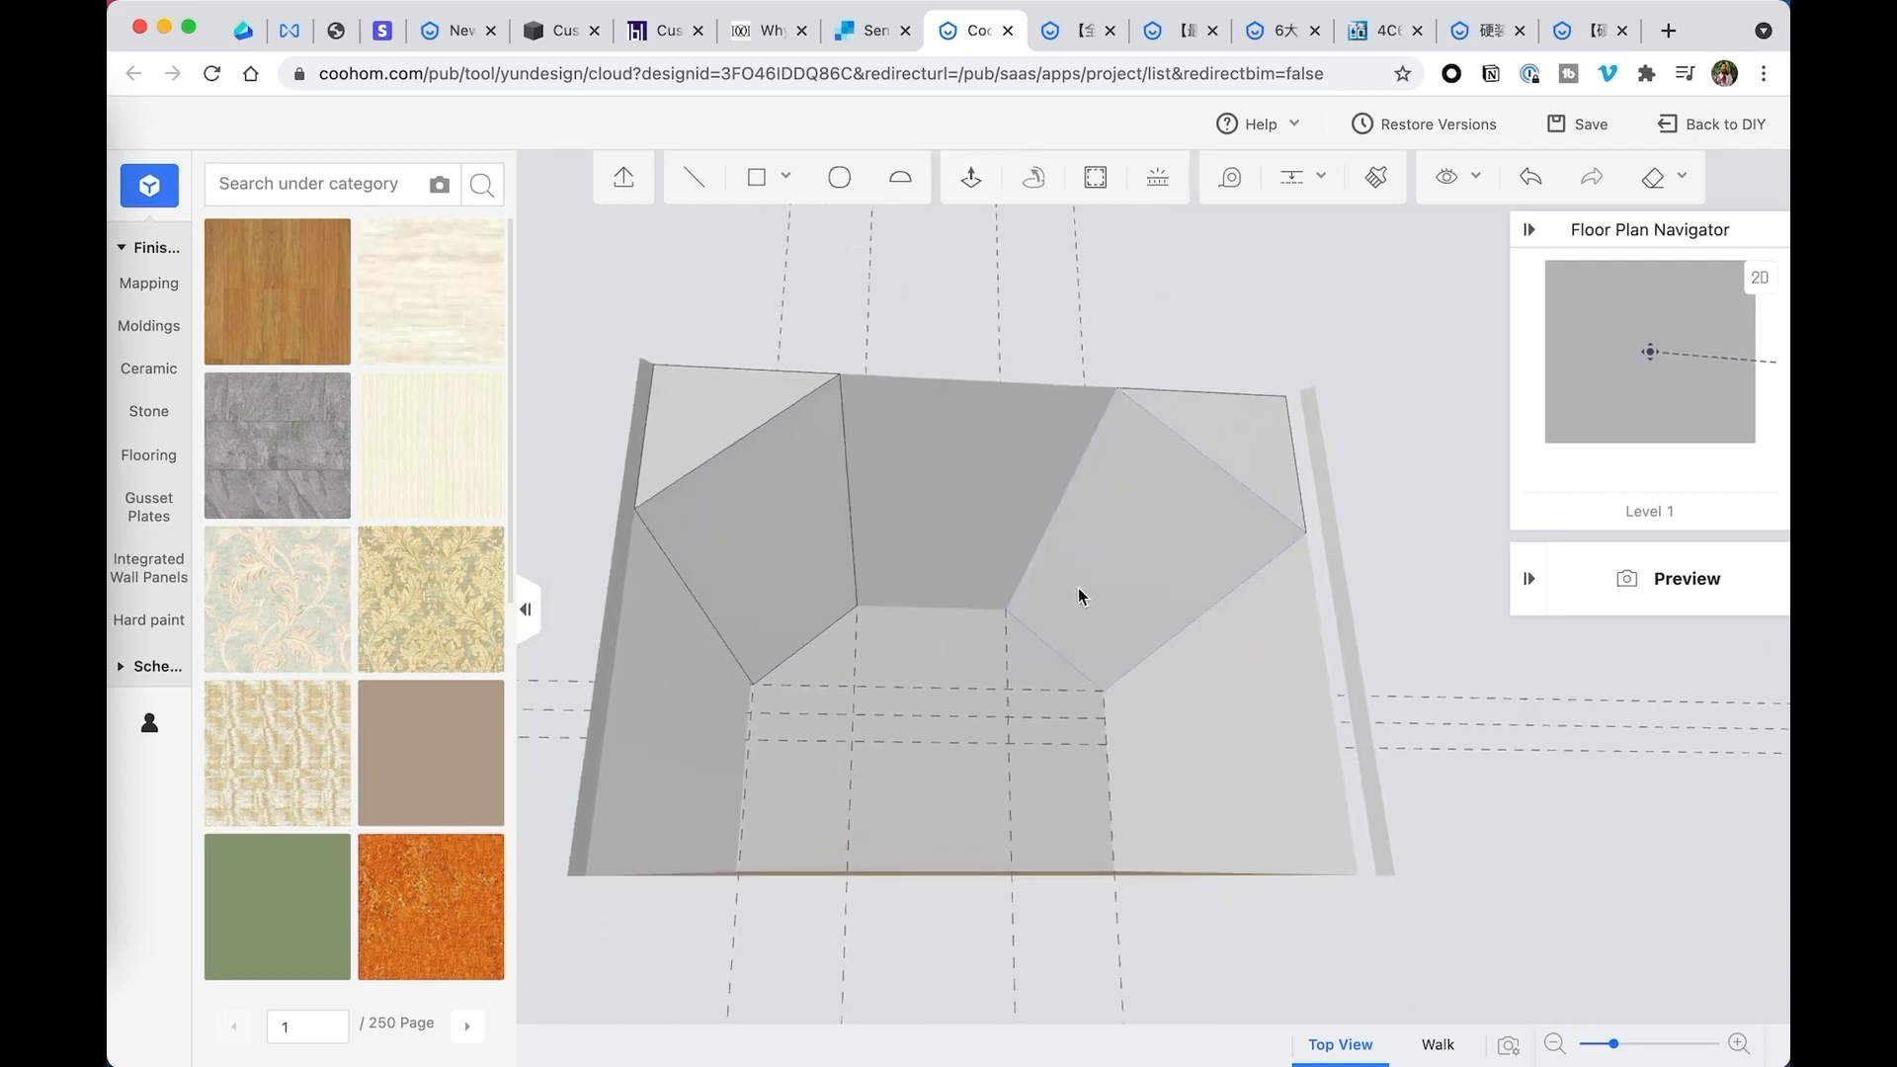
scroll(1078, 589, "up", 5)
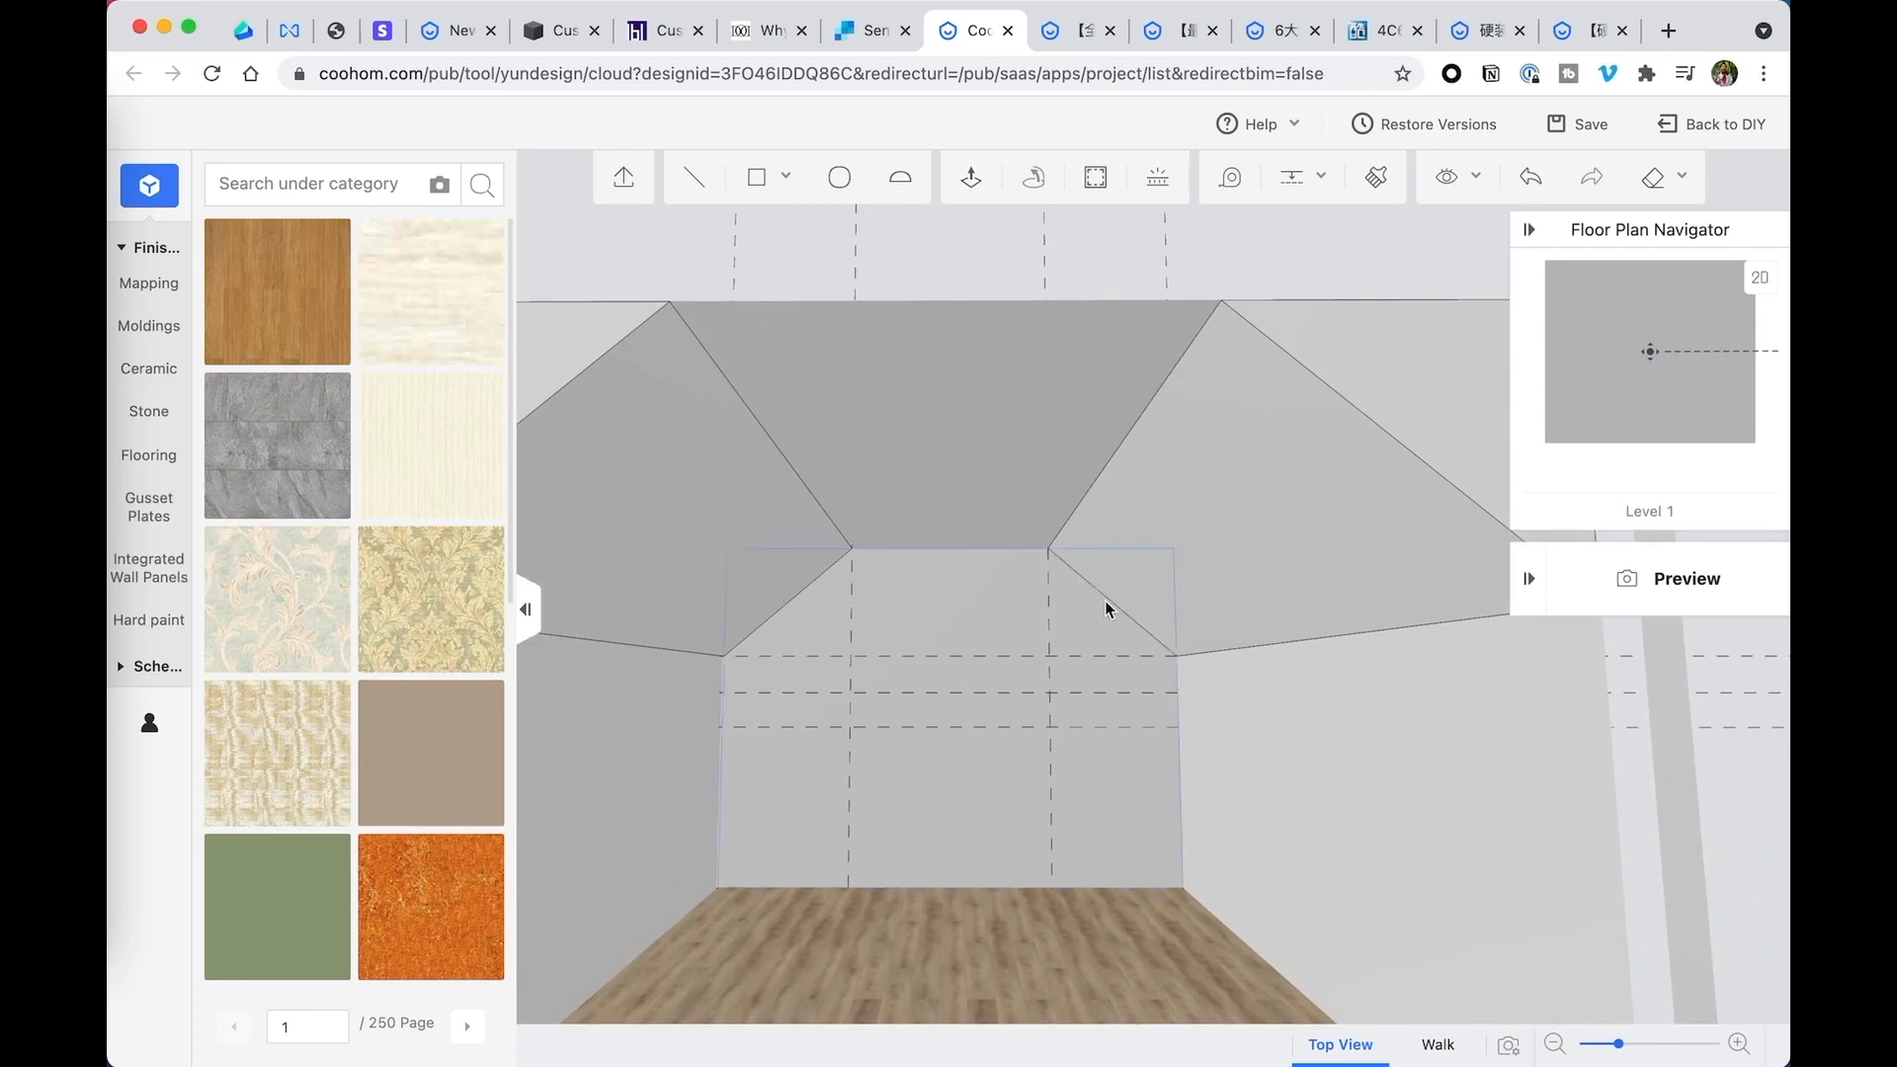
left_click(1291, 177)
left_click(1272, 236)
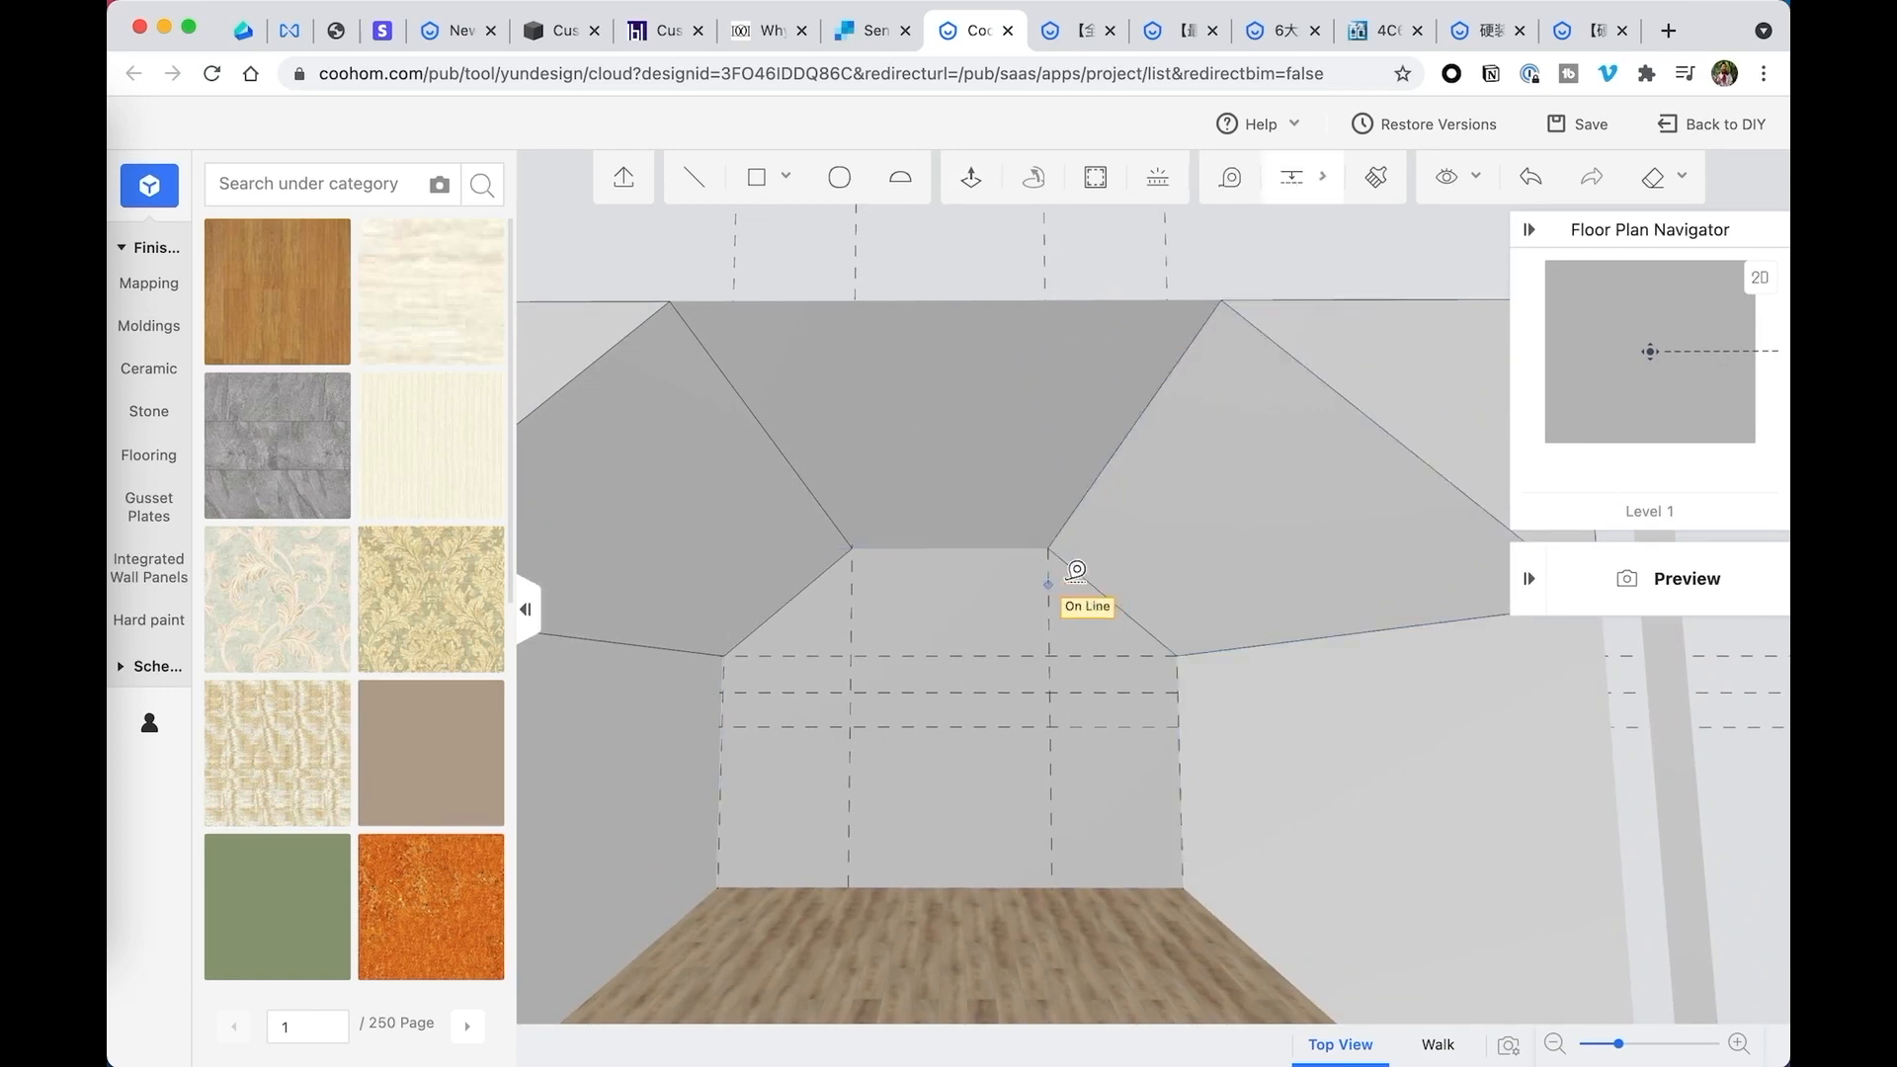
left_click(1048, 547)
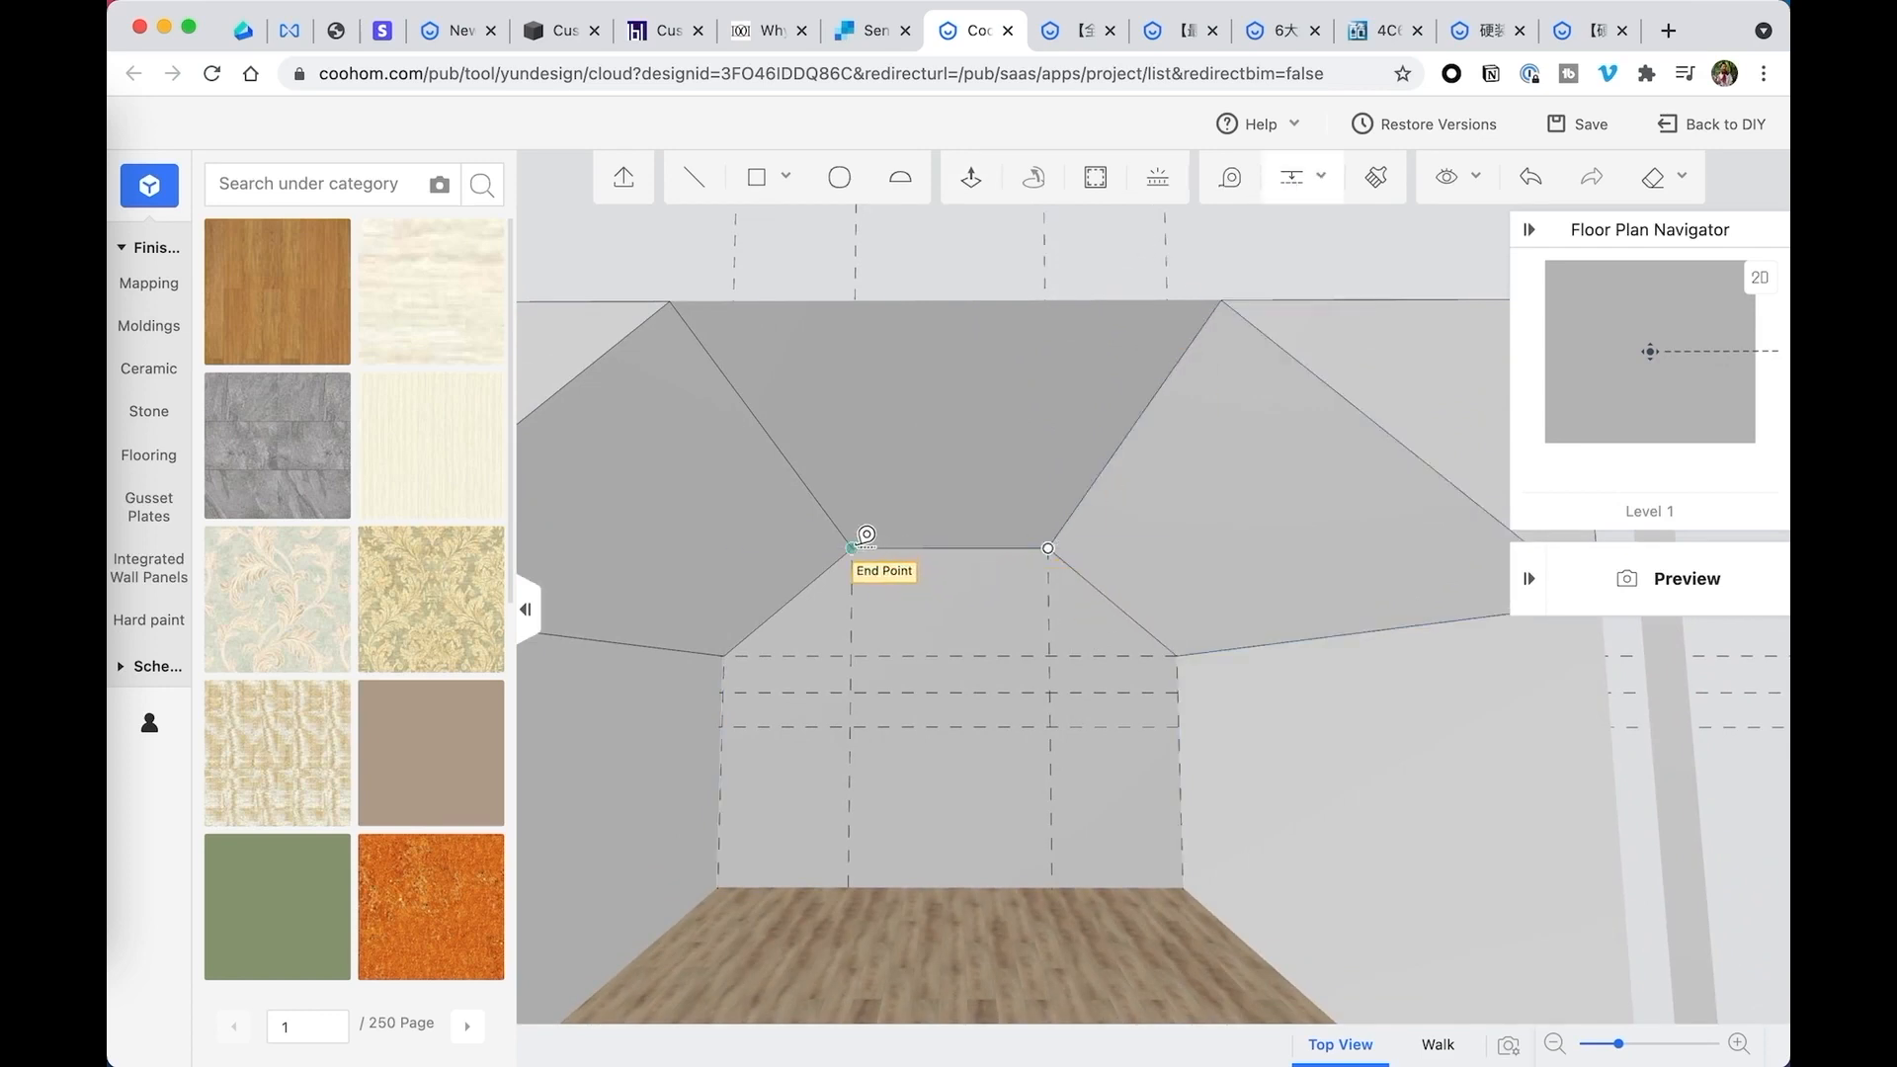
left_click(866, 534)
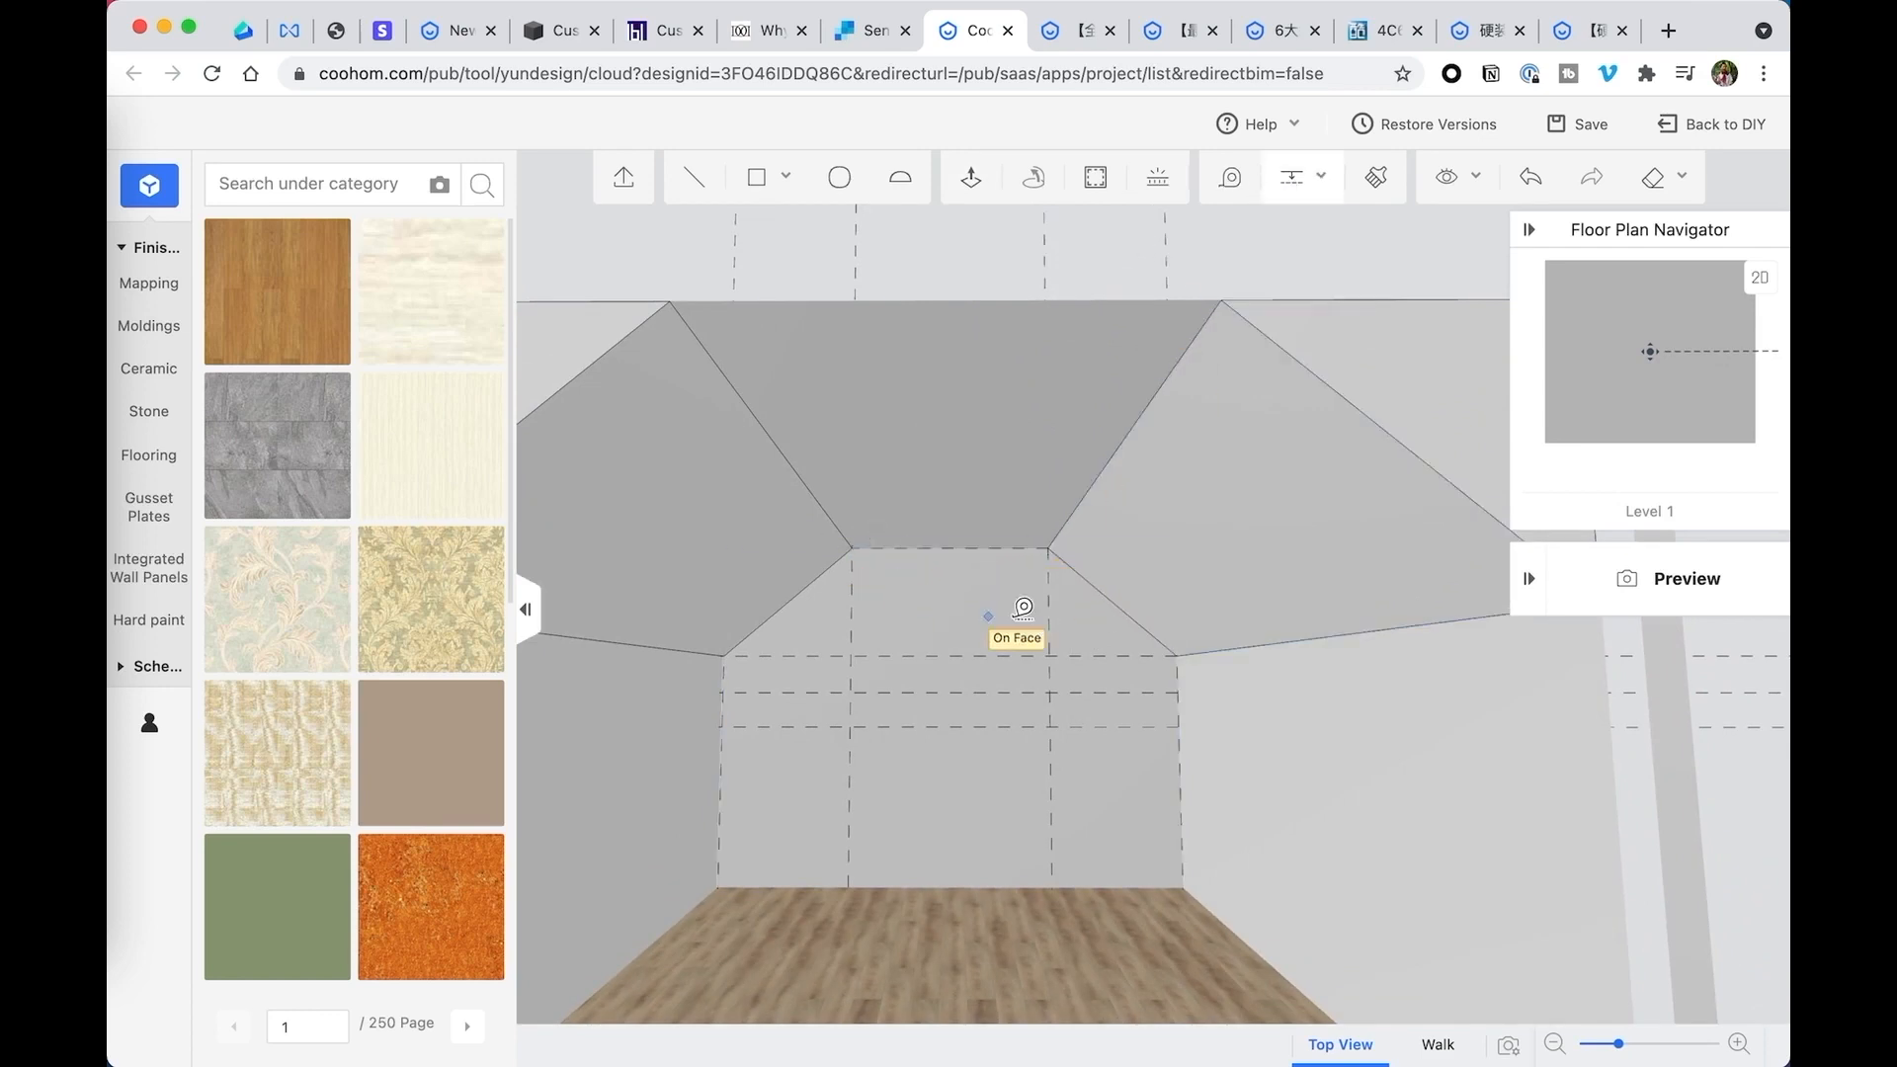
left_click(978, 546)
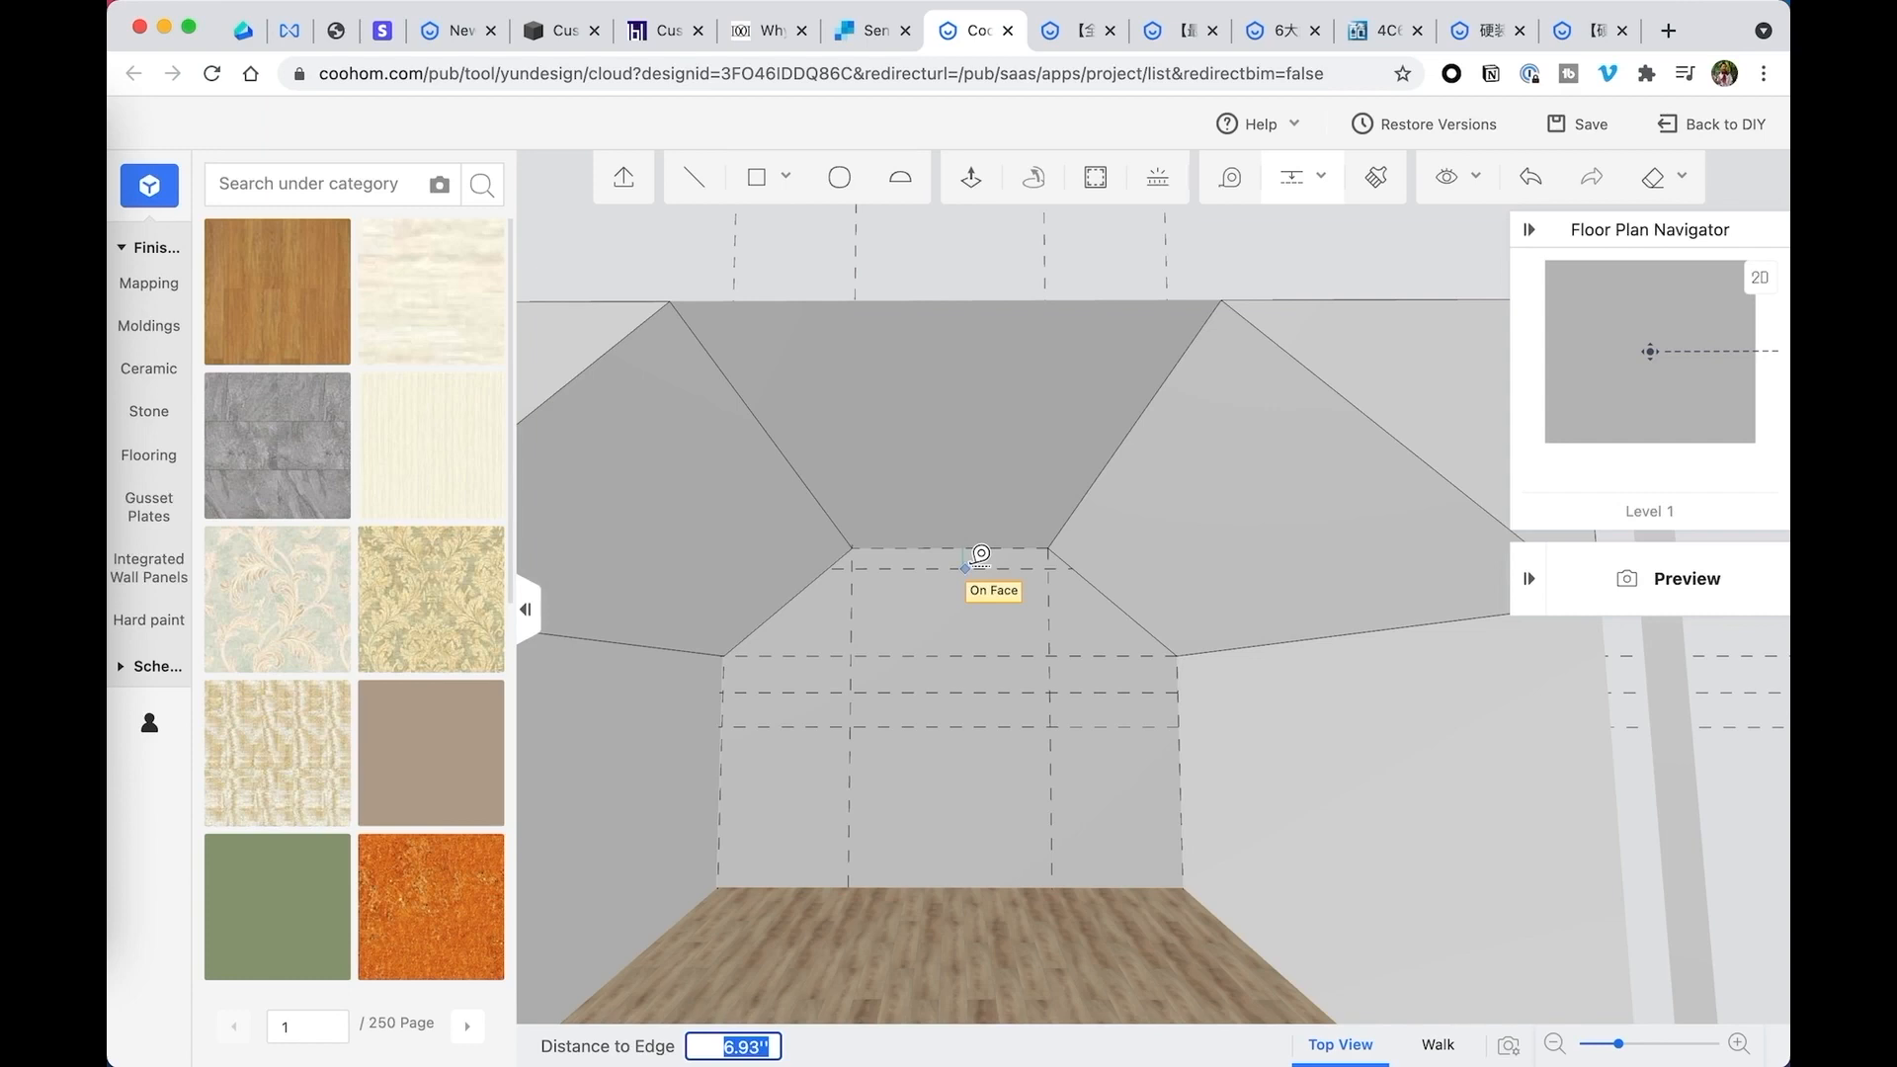
key("Return")
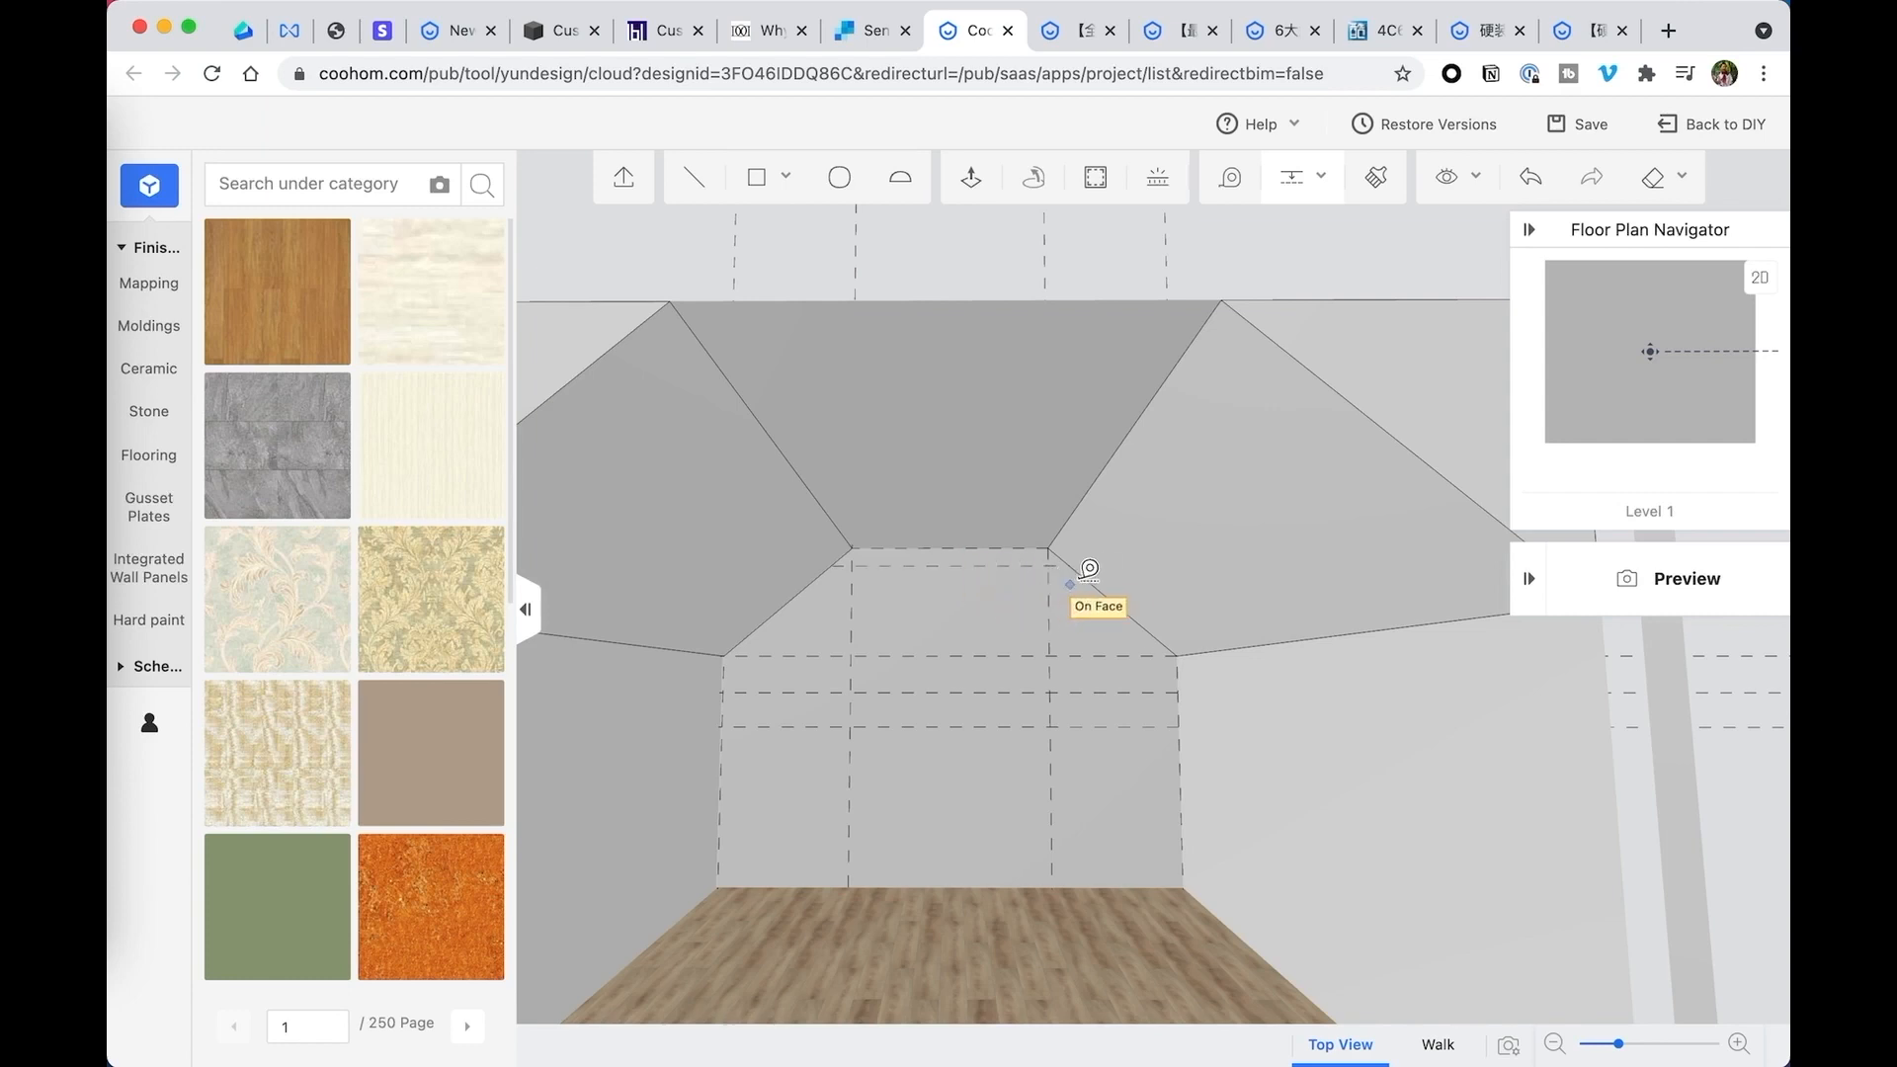
- Add guides inside and parallel to the right and left sloped edges, and delete the horizontal guide at the slopes' lower ends
left_click(1095, 587)
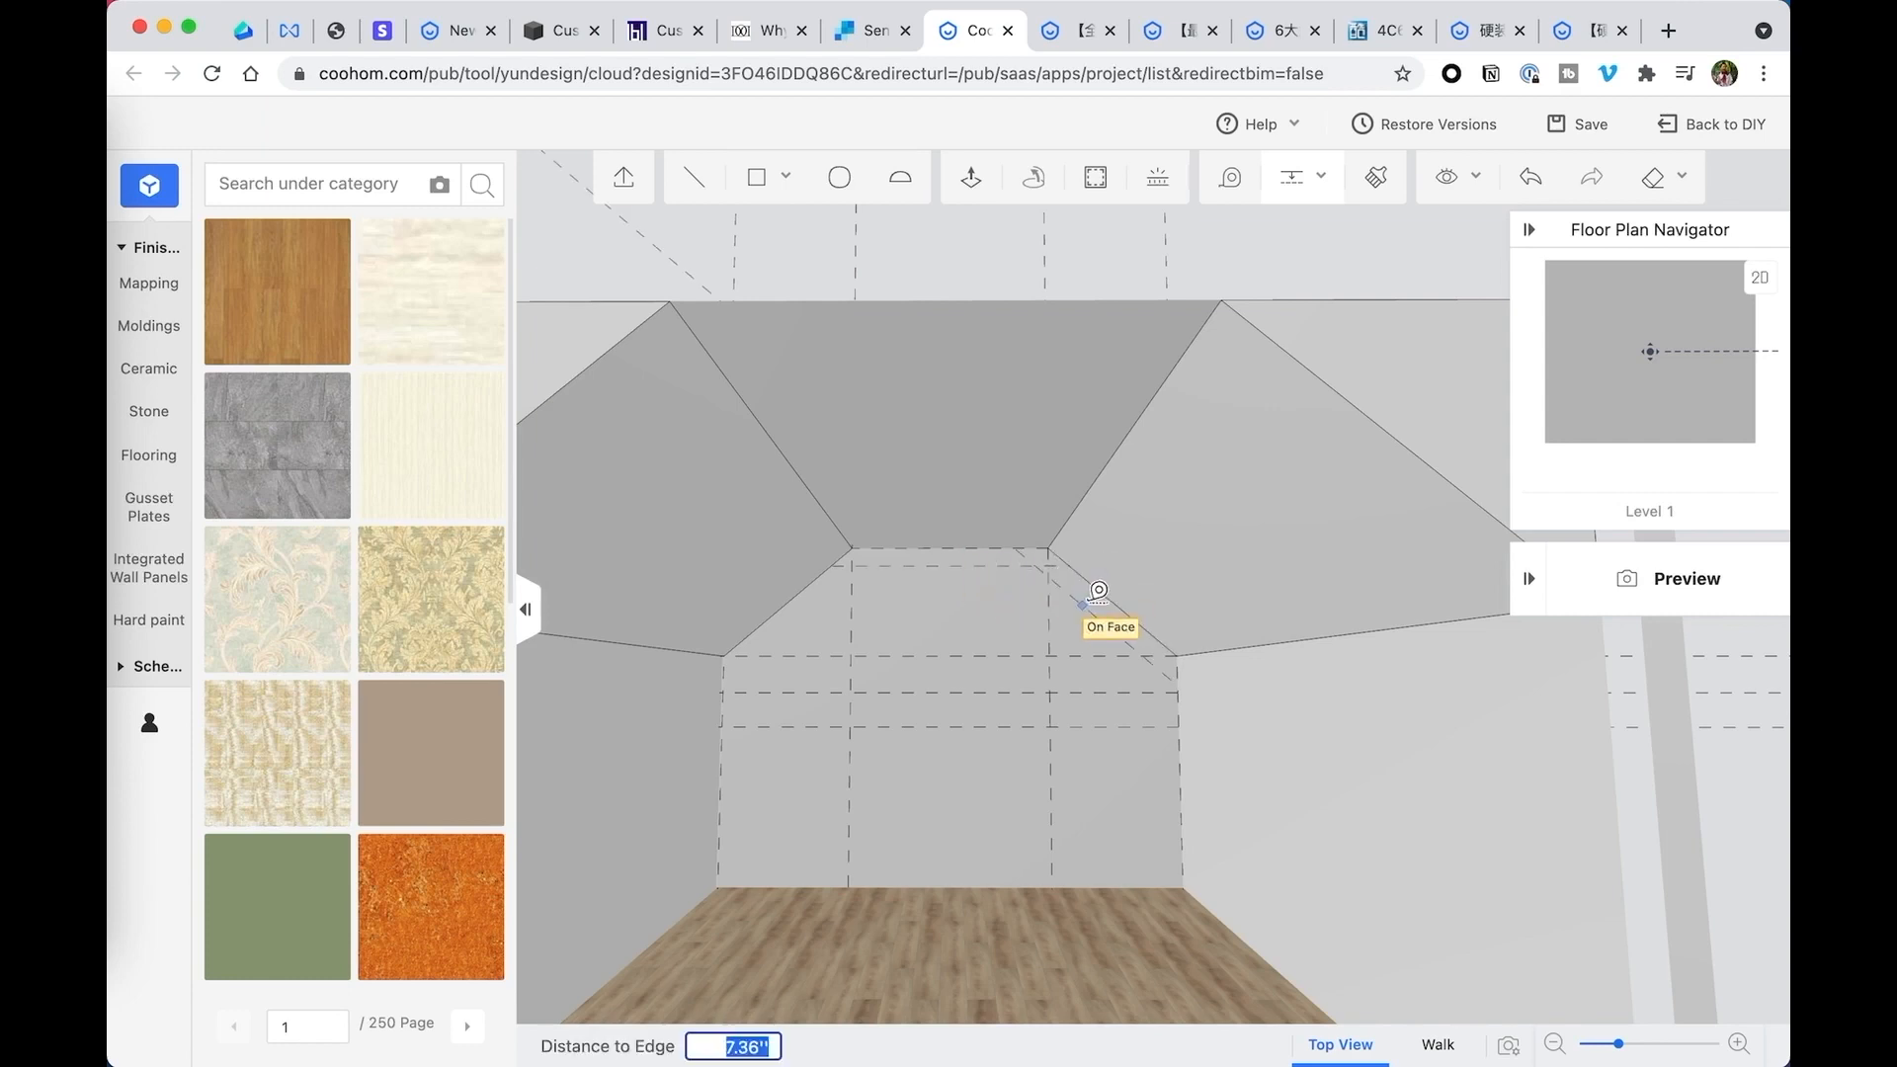
key("Return")
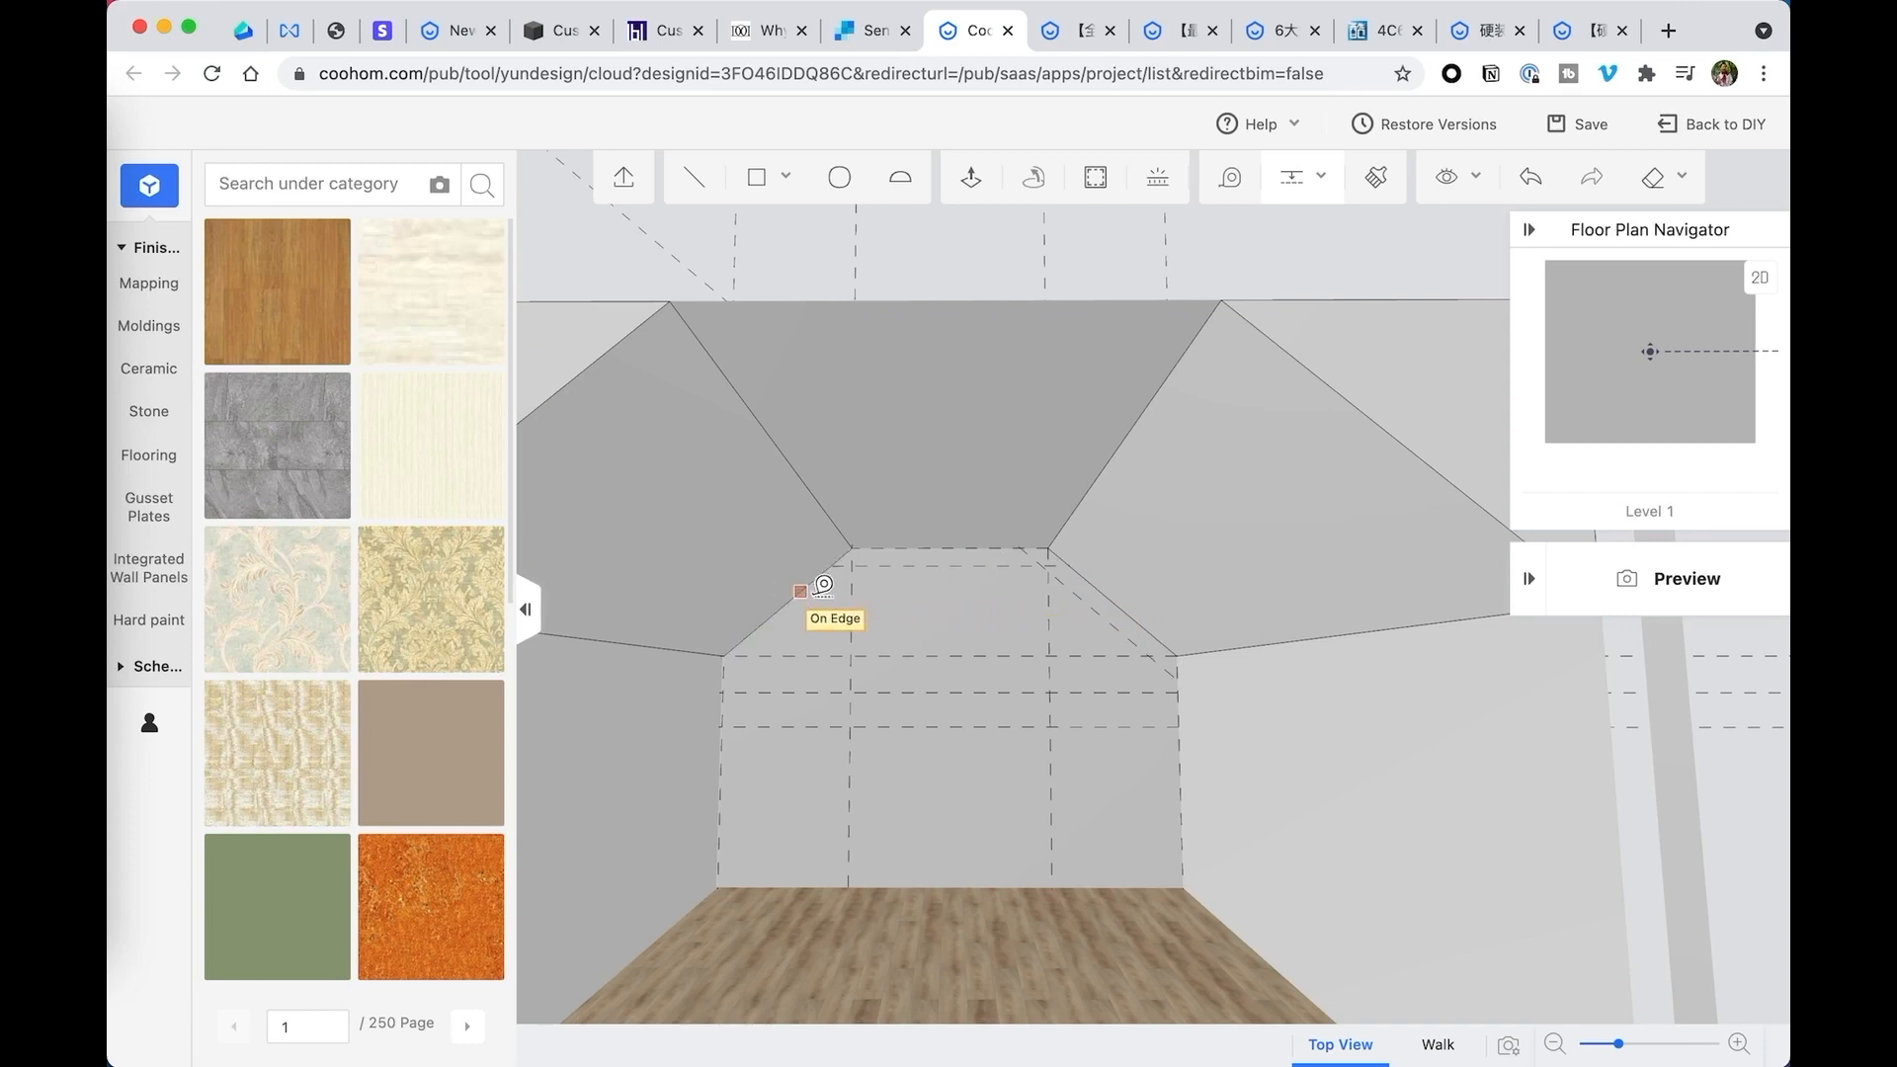
left_click(802, 591)
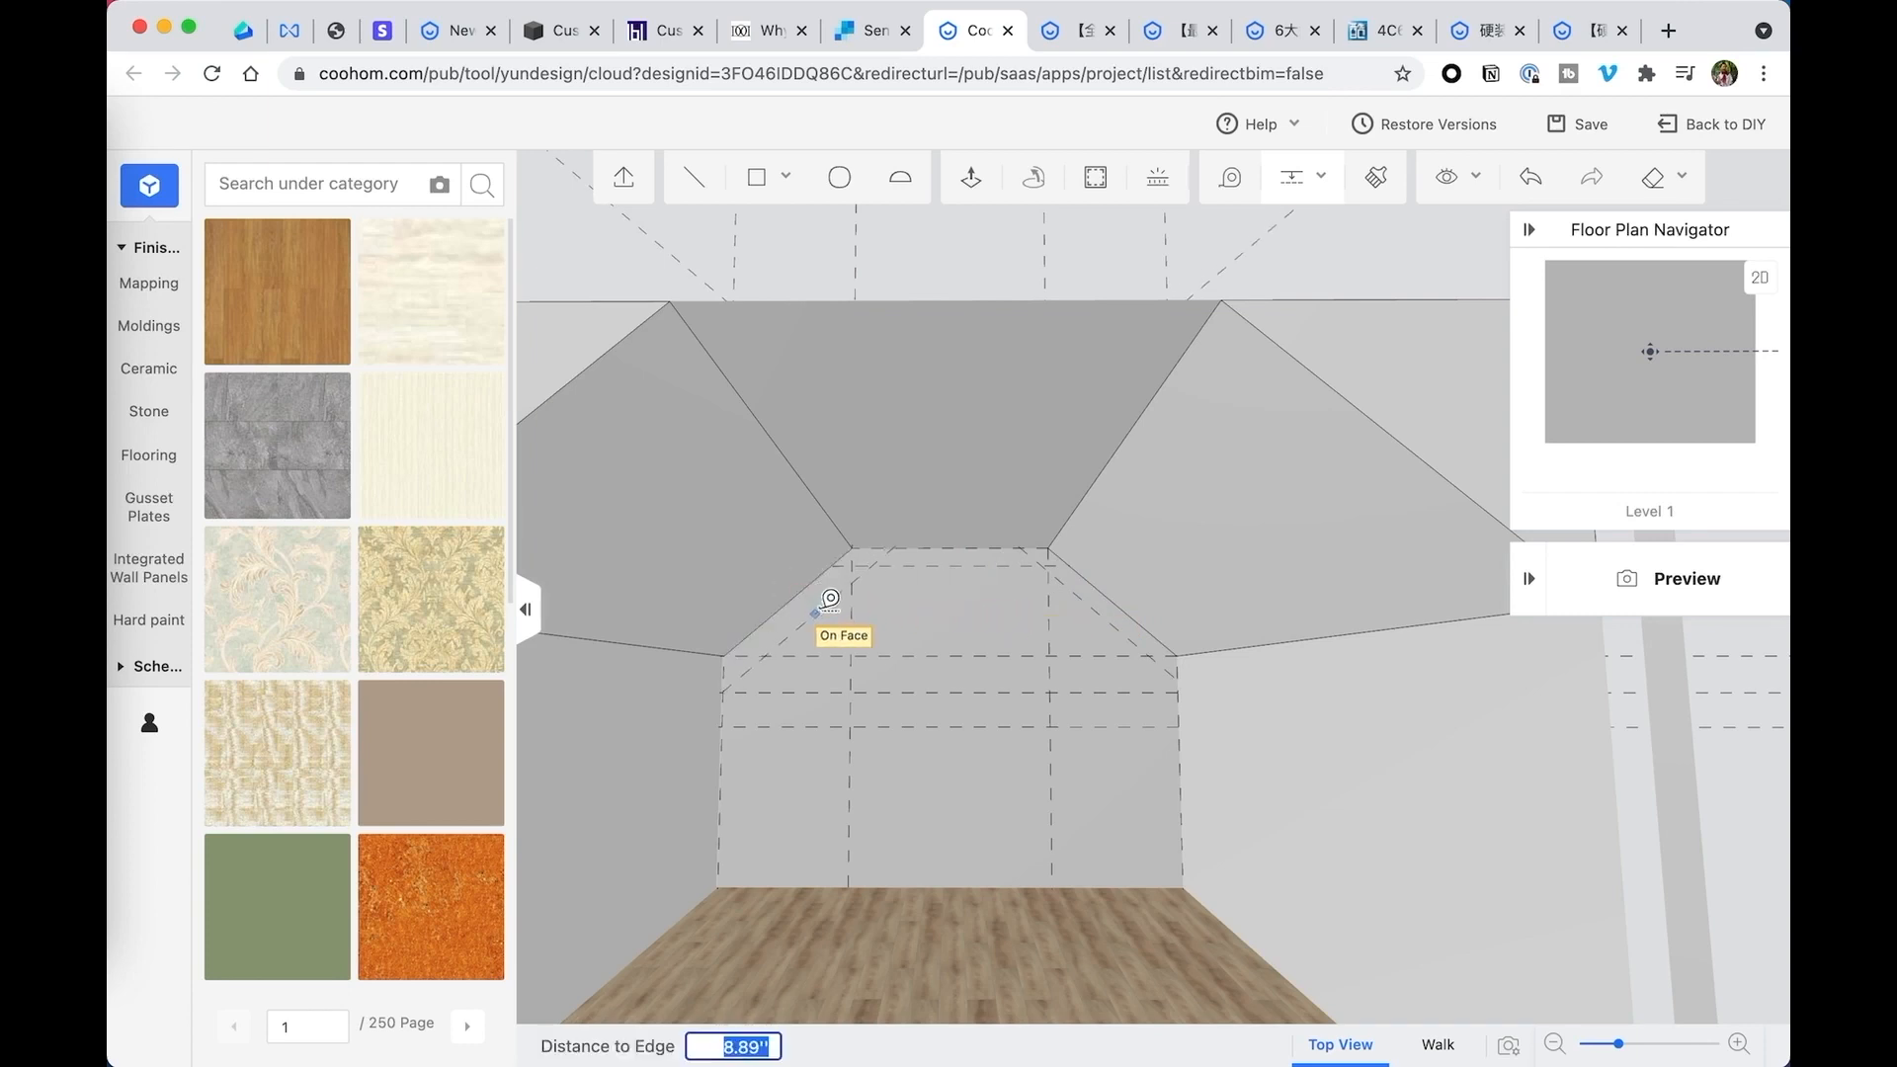
key("Return")
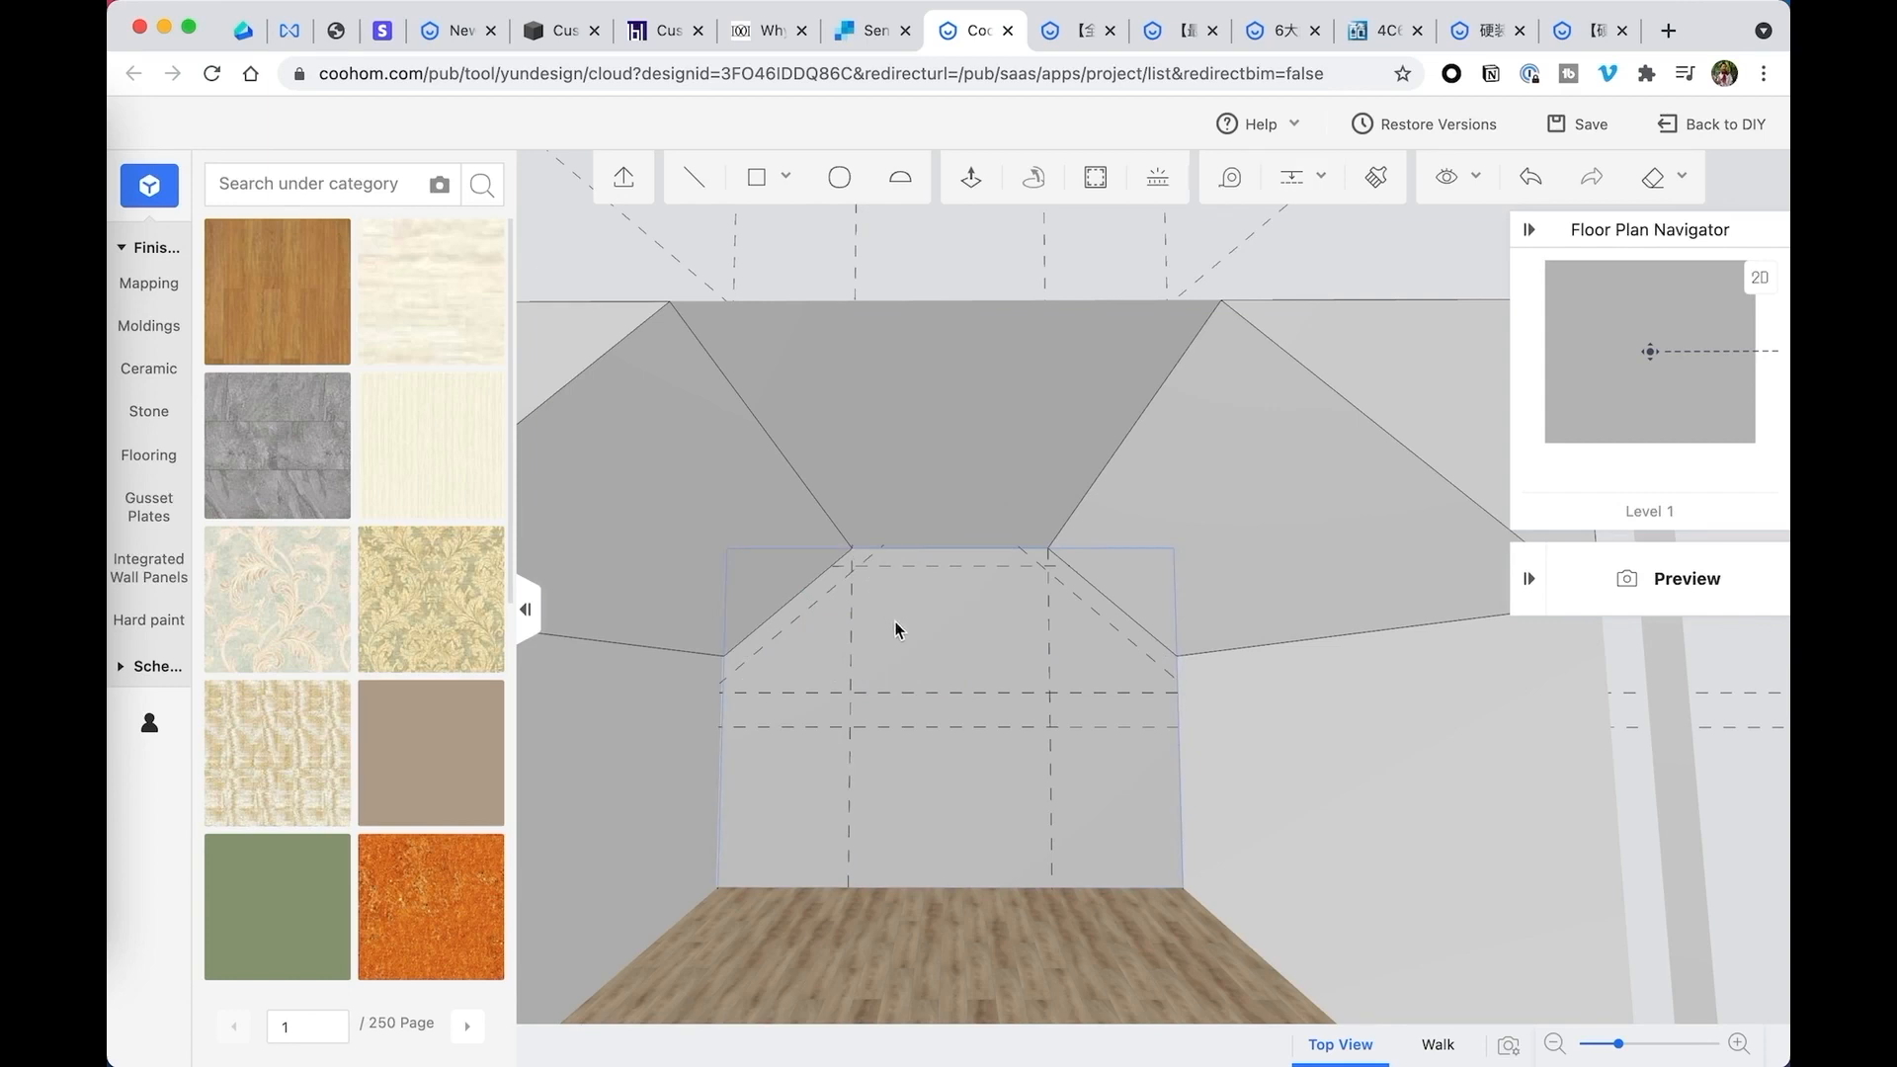
left_click_drag(1235, 673, 1228, 654)
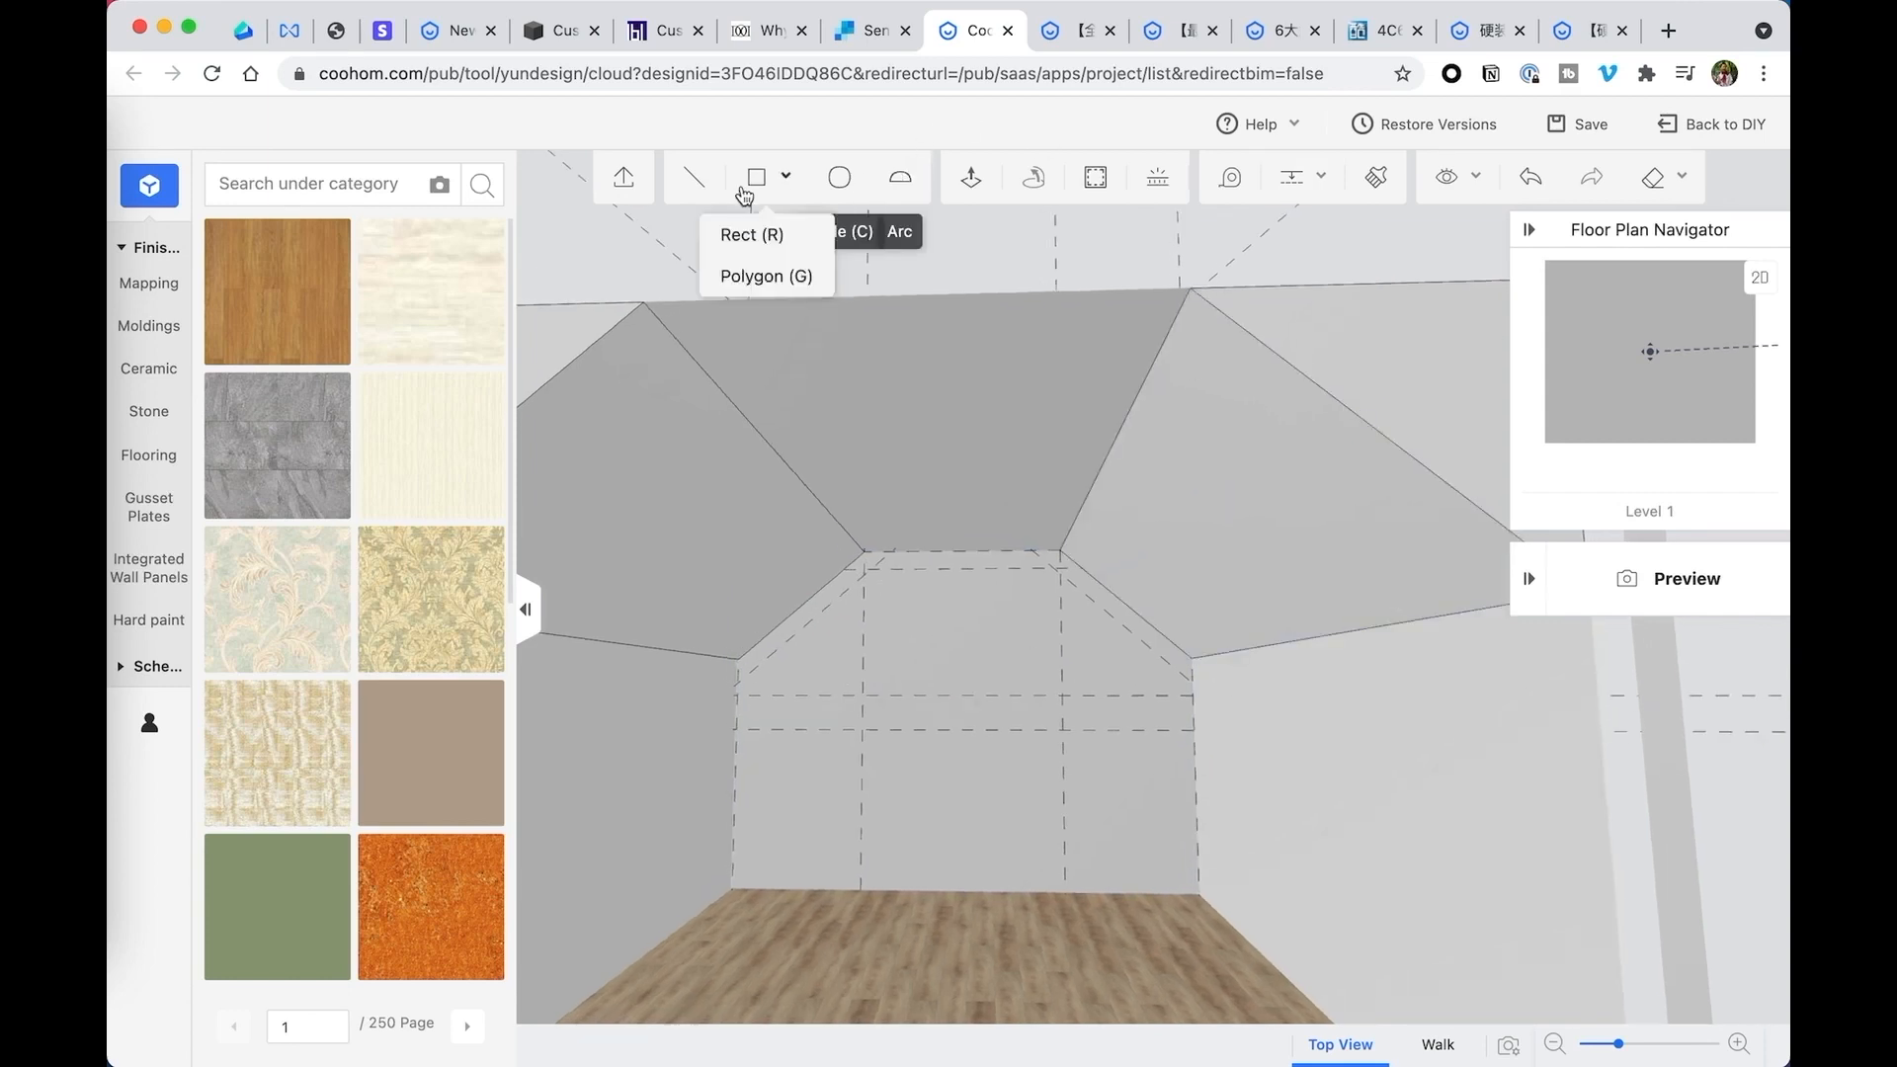
left_click(693, 177)
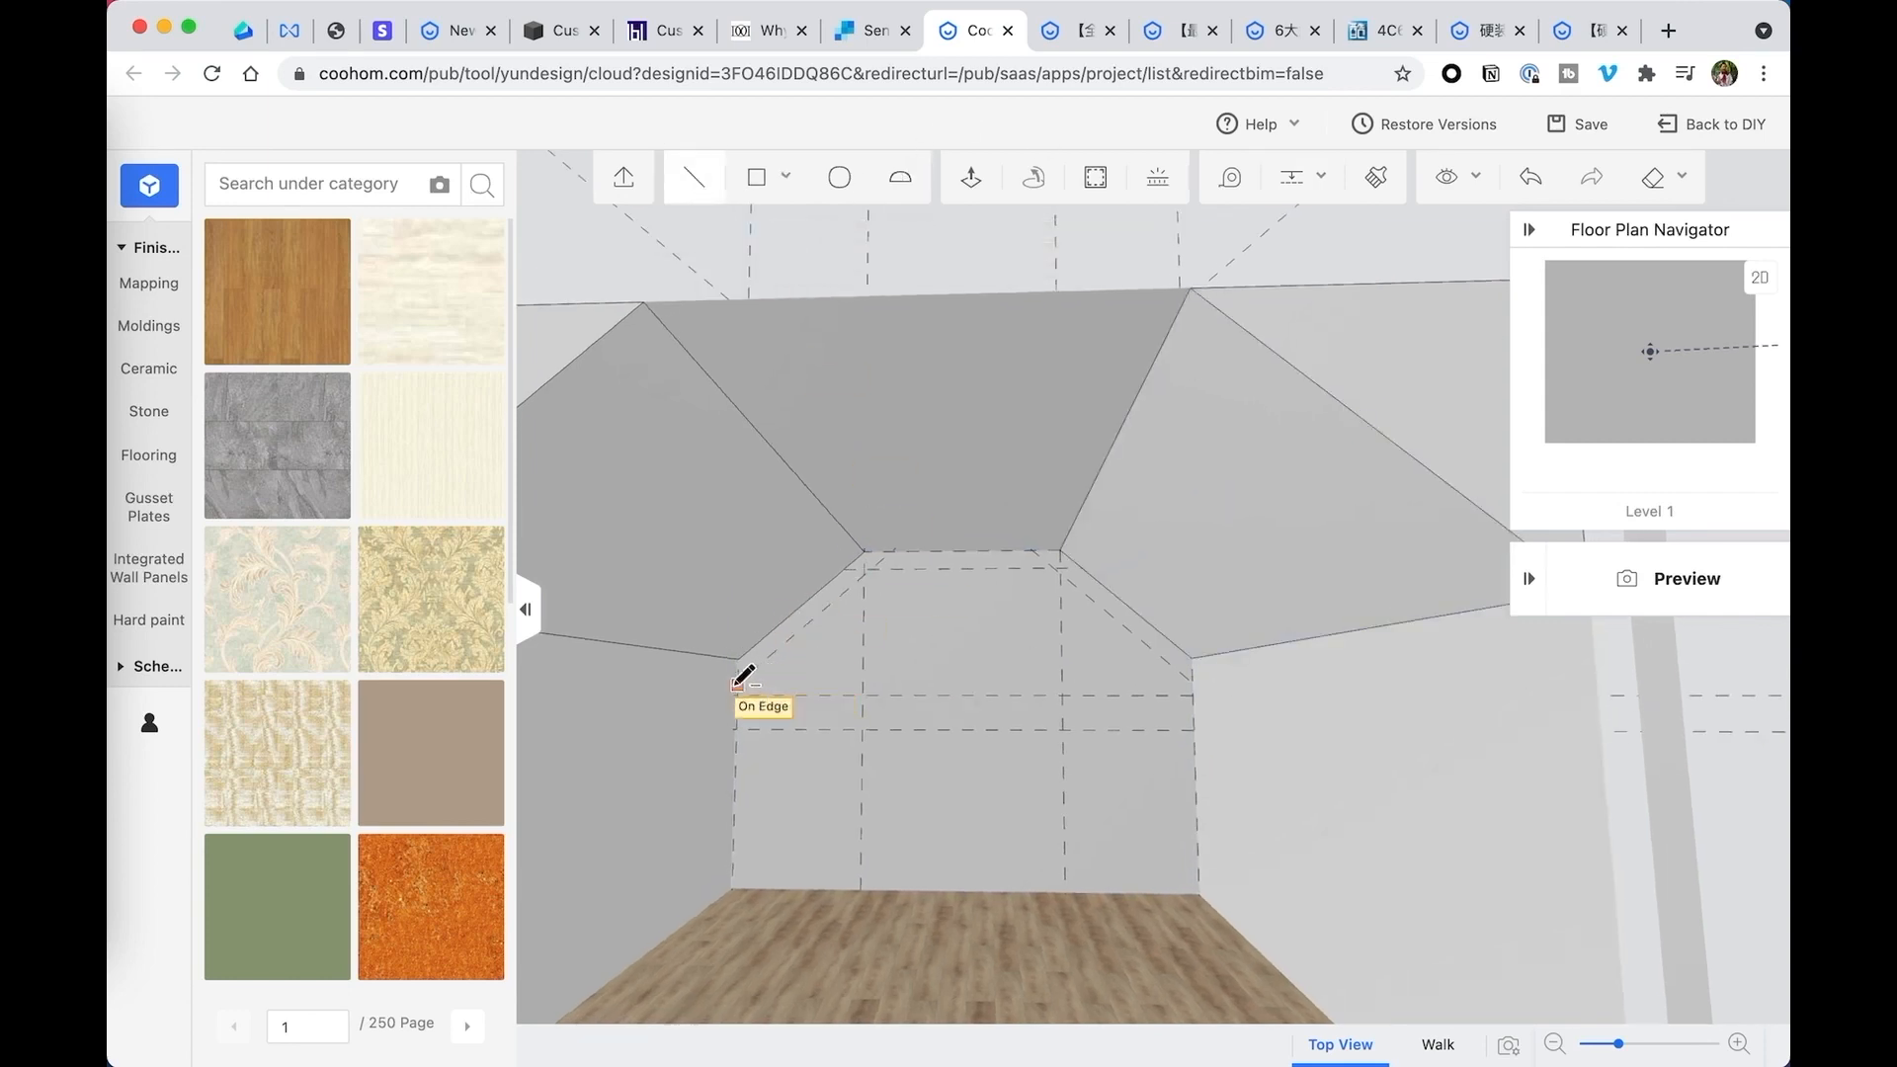
left_click(738, 682)
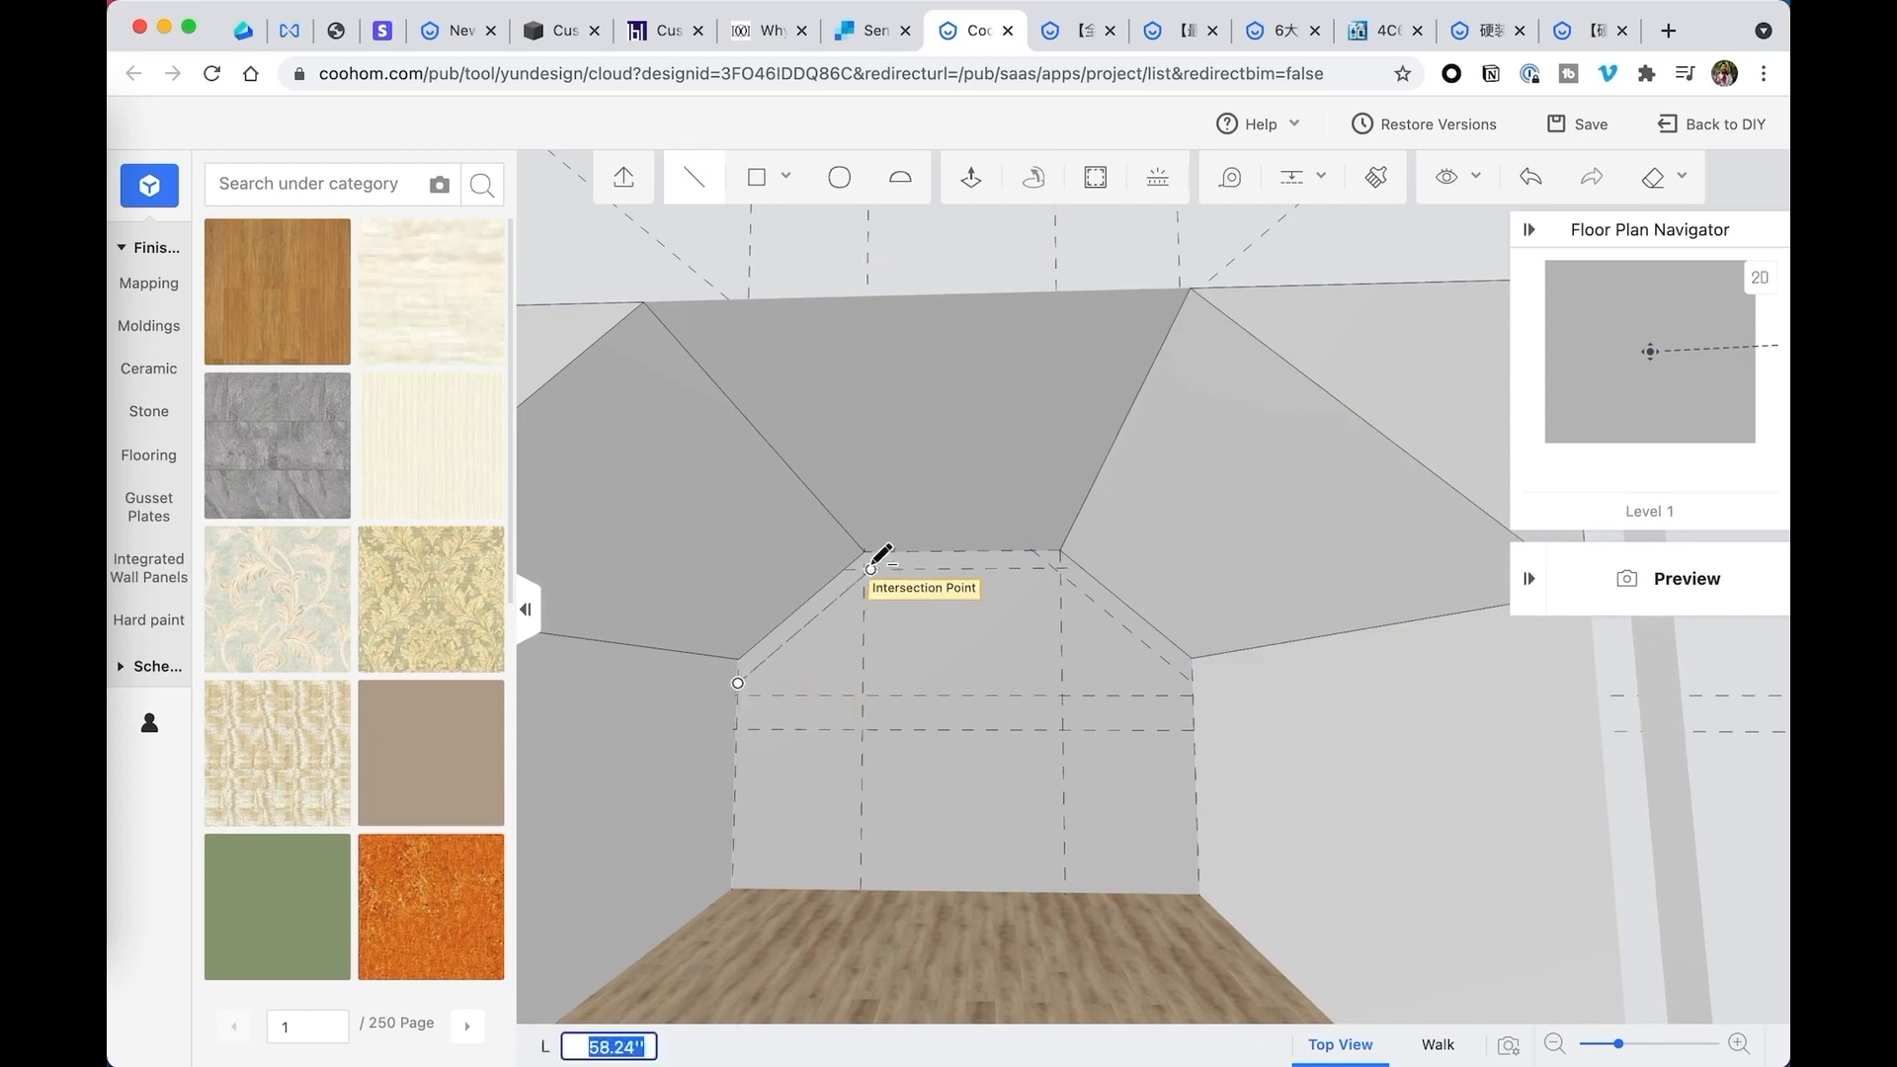
left_click(871, 568)
left_click_drag(884, 590, 905, 594)
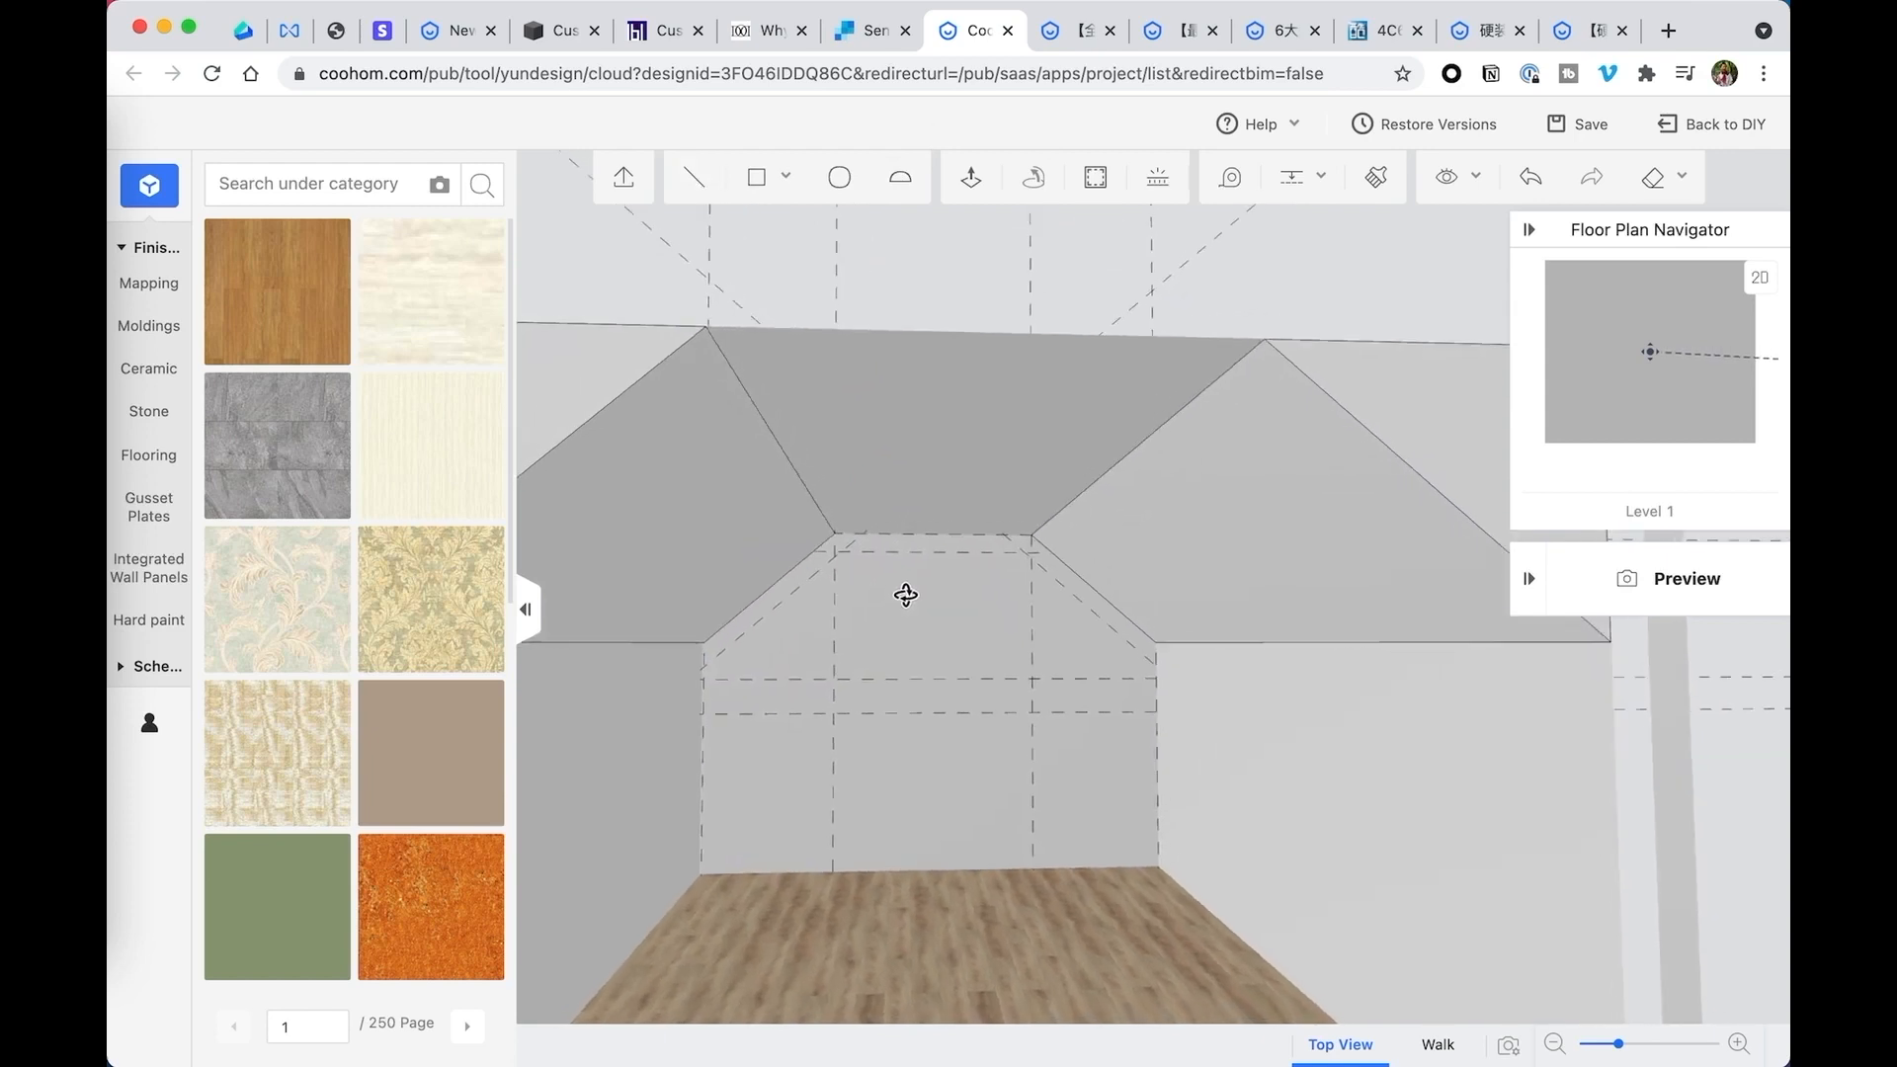
- Delete the two vertical guides crossing the back wall below the inner ends of the sloped sides
left_click(834, 644)
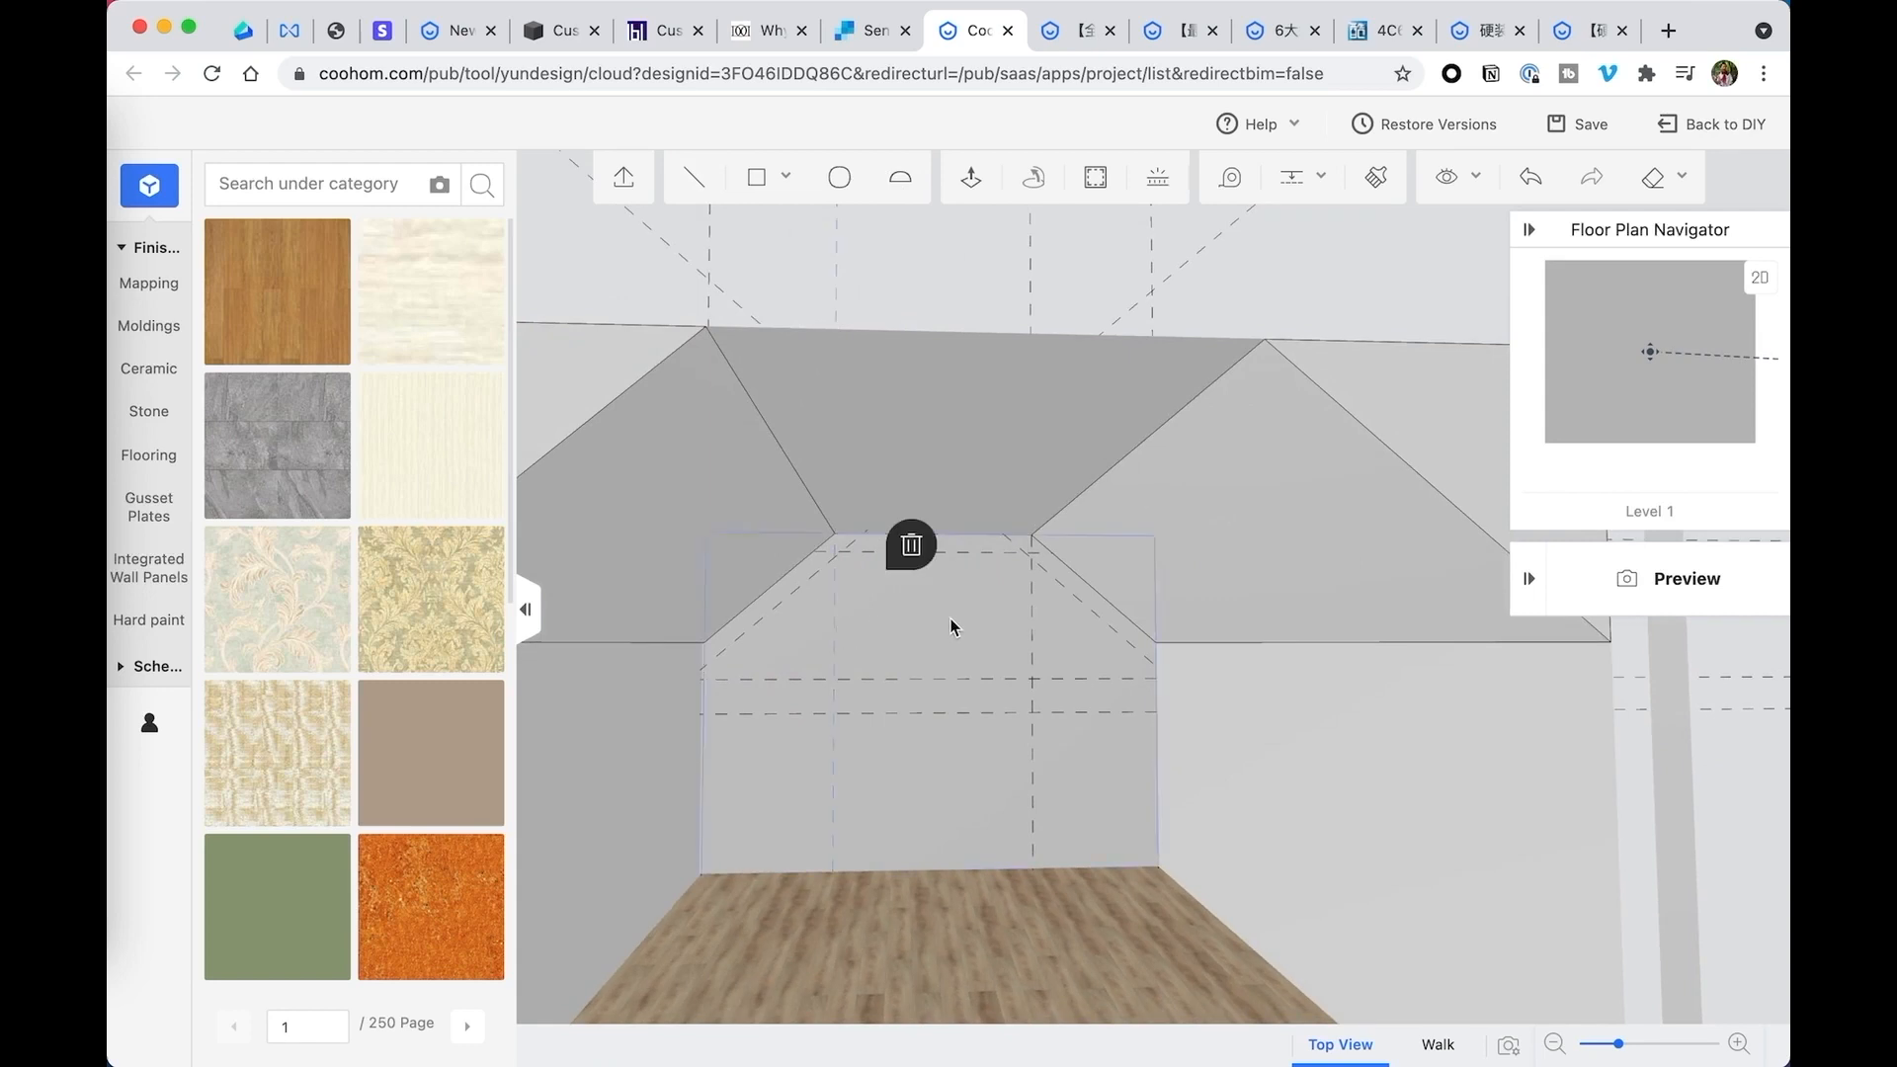
left_click(1032, 624)
left_click(1107, 540)
left_click_drag(985, 627, 969, 612)
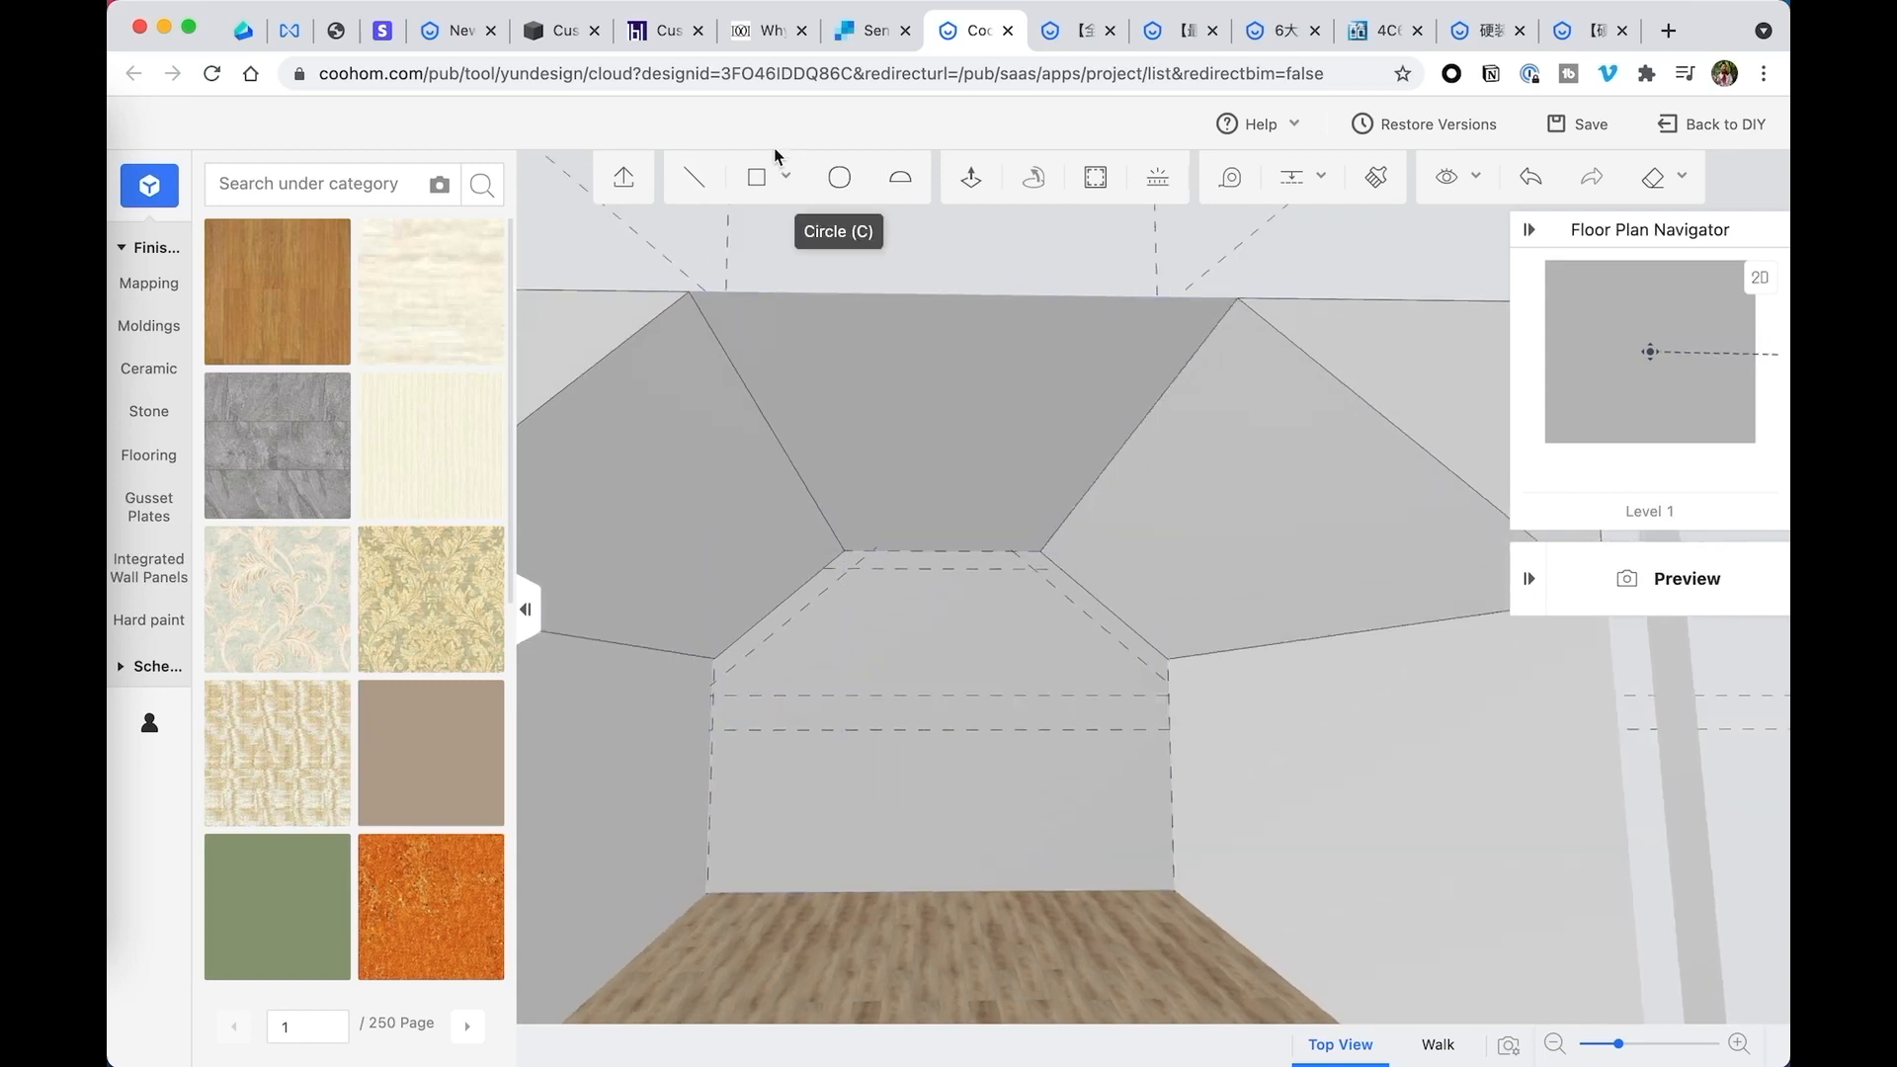
- Outline a closed band on the back wall between the sloped and flat ceiling edges and the parallel guides
left_click(695, 177)
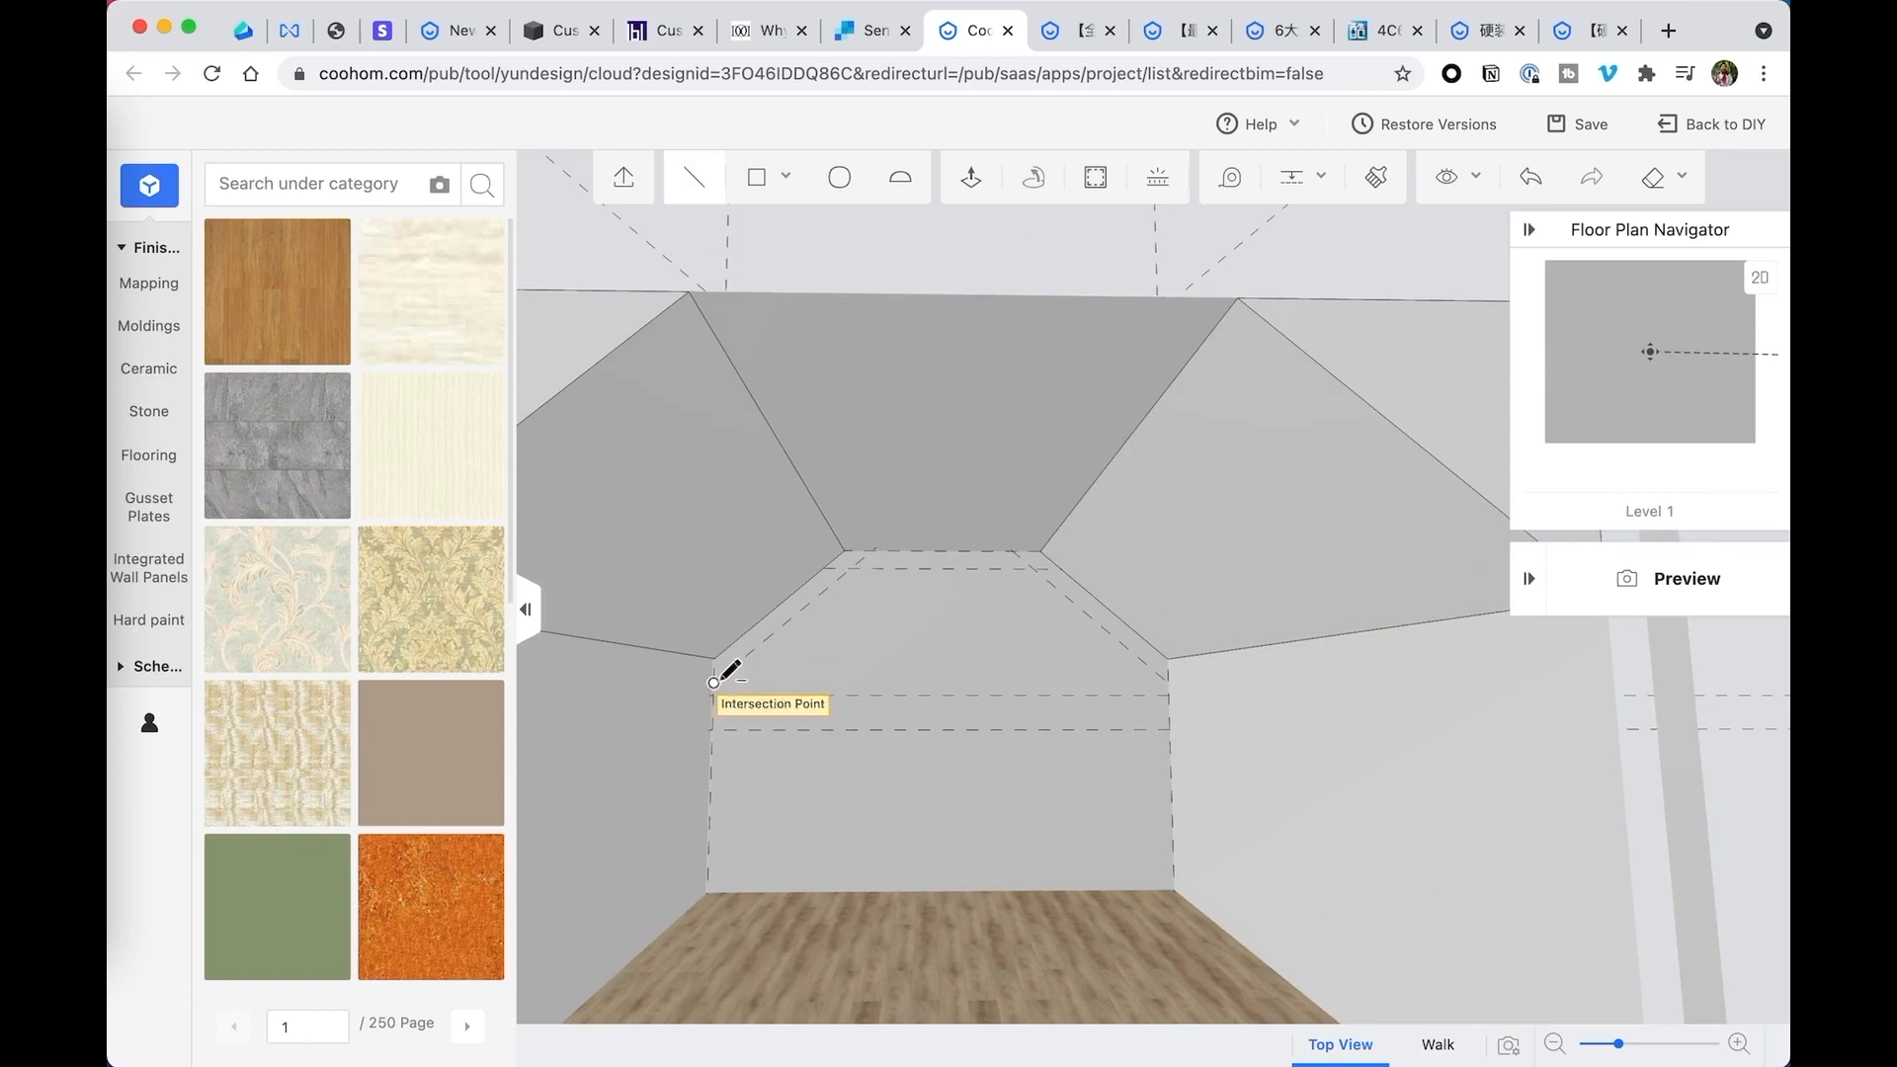
left_click(713, 682)
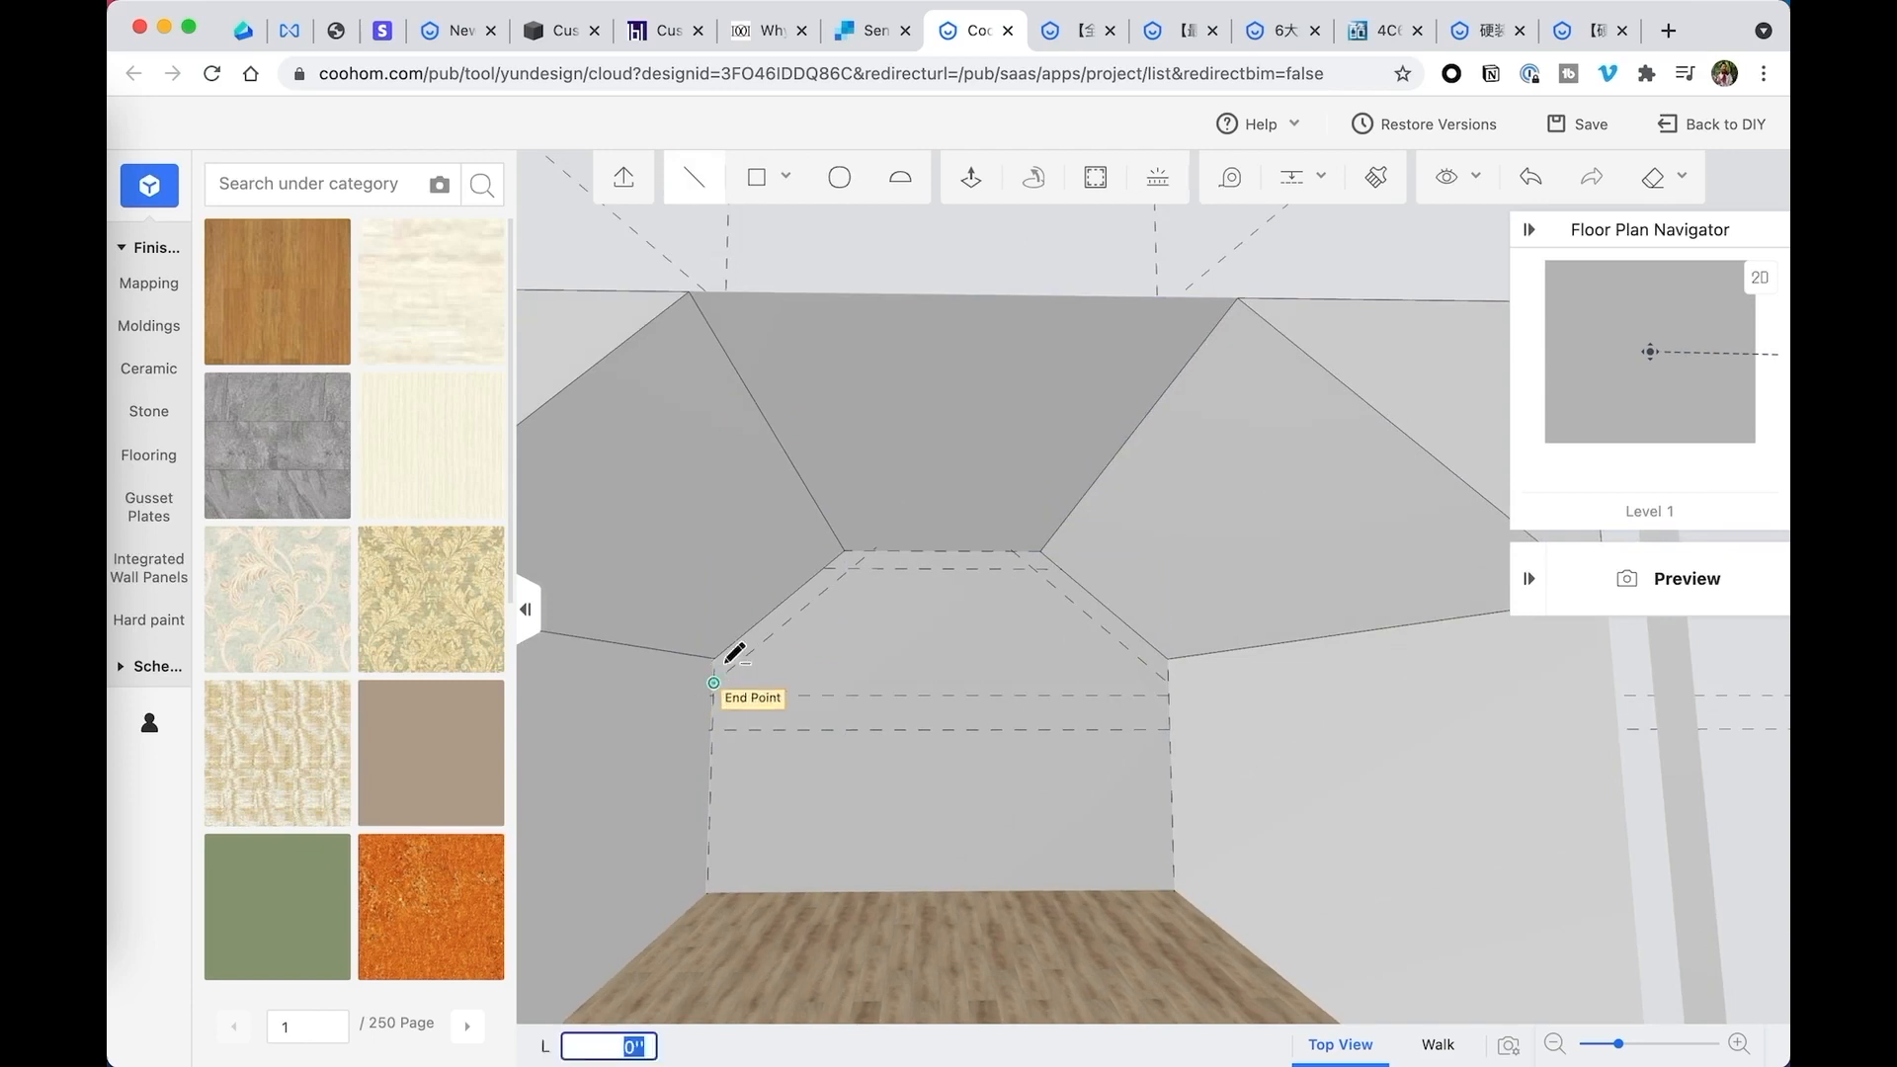
left_click(845, 550)
left_click(1041, 552)
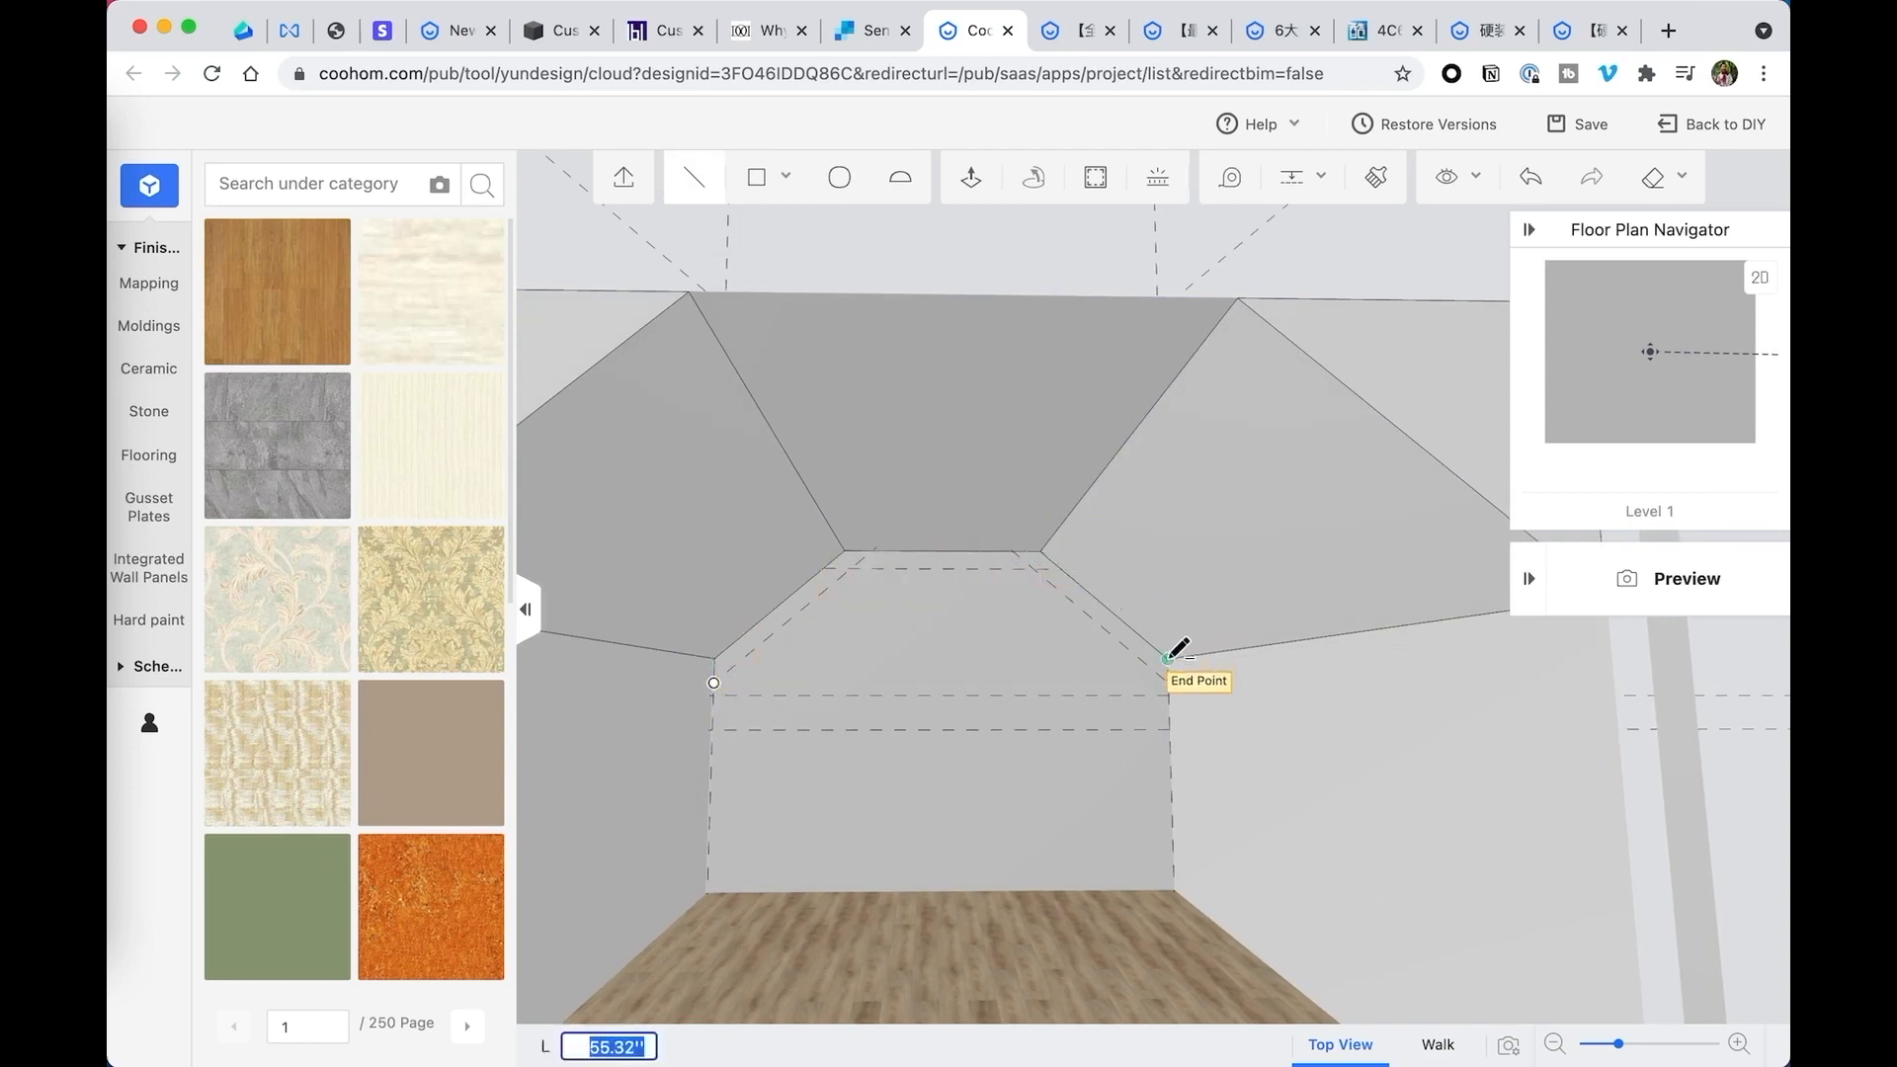
left_click(1169, 659)
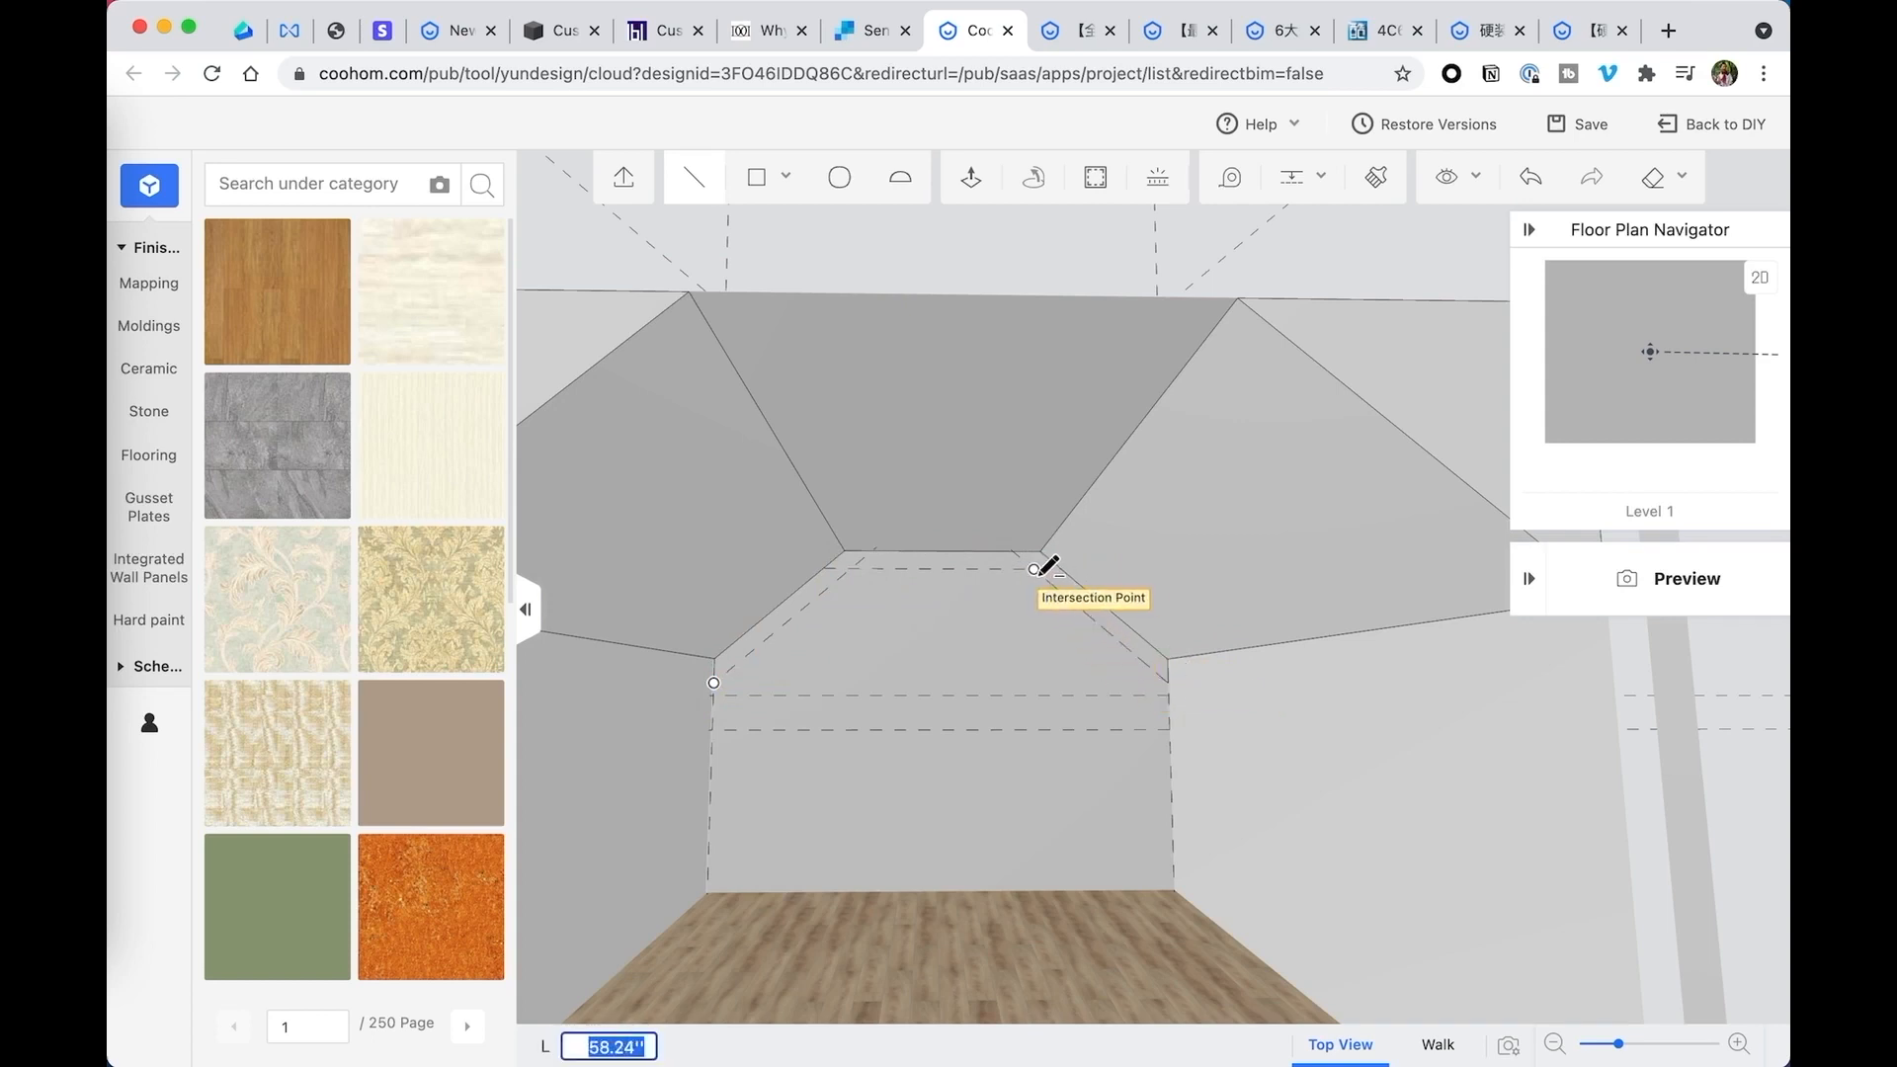
left_click(1034, 570)
left_click(850, 568)
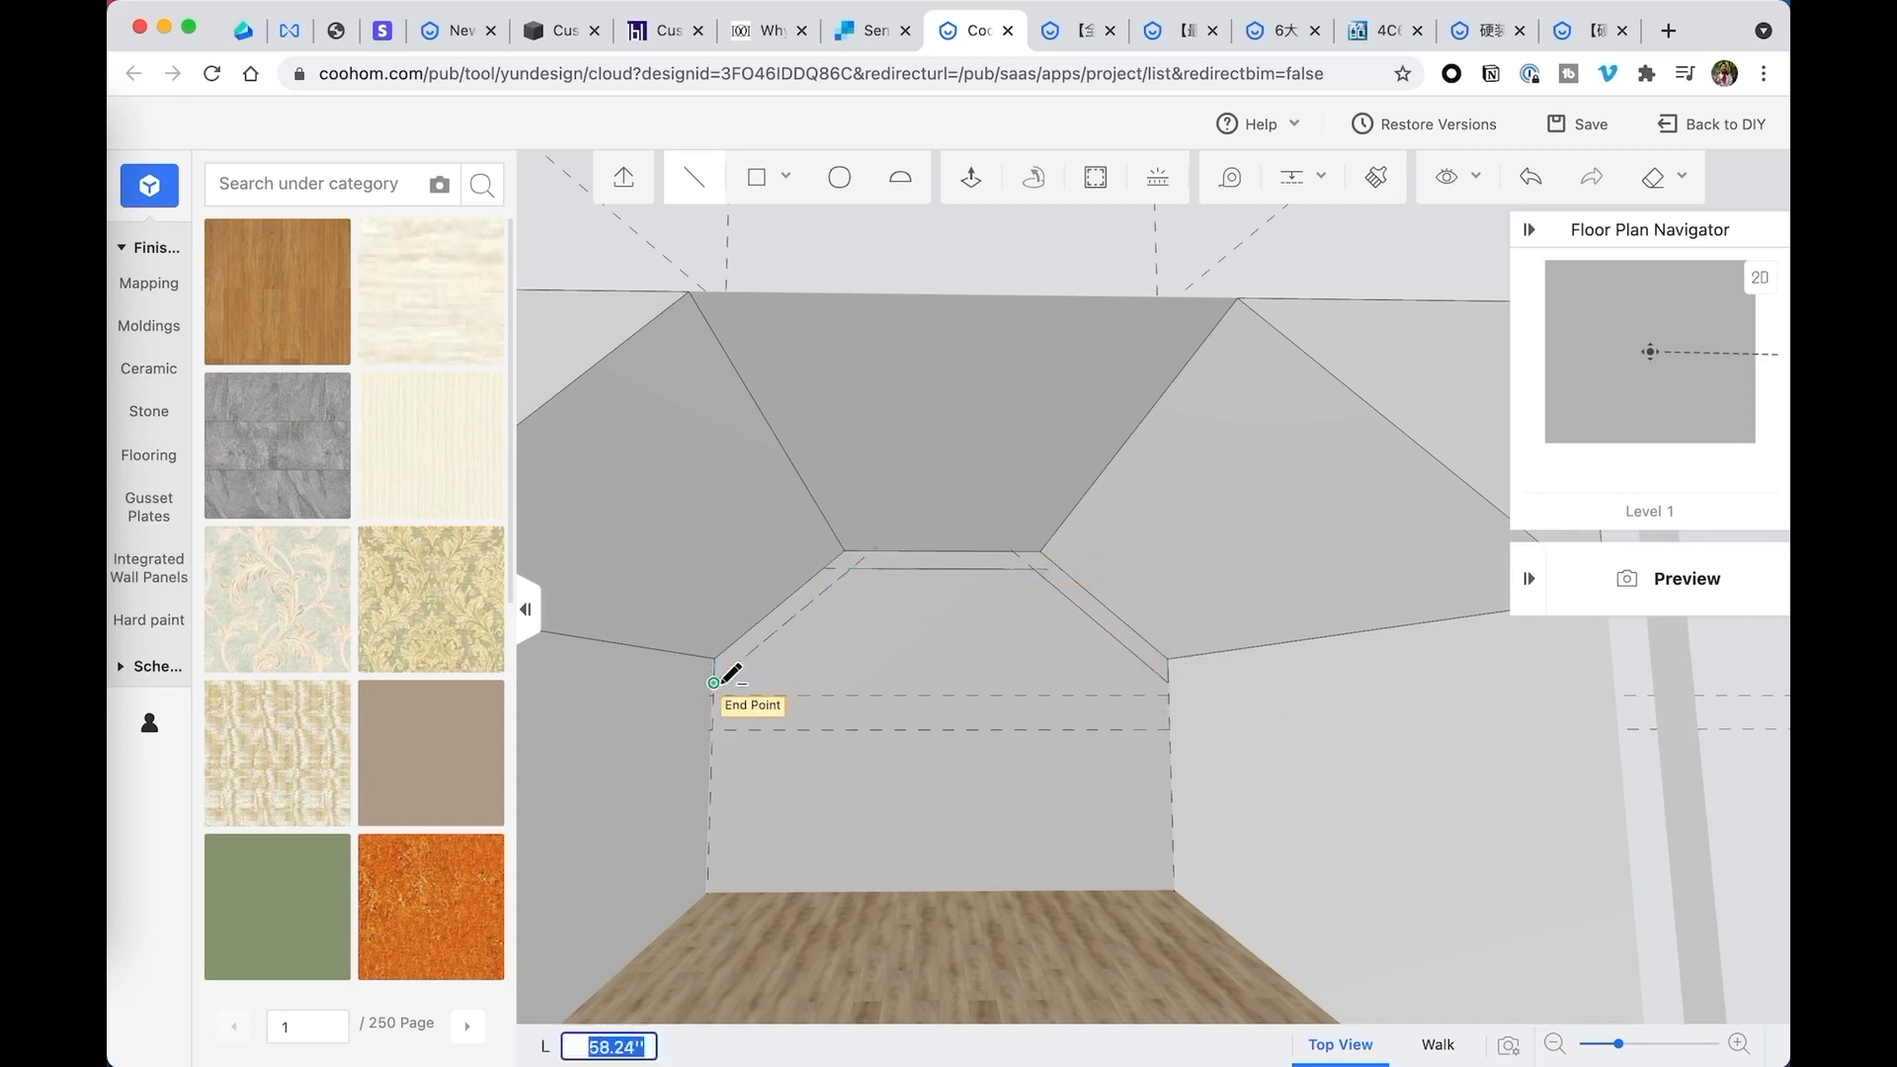
left_click(713, 682)
right_click_drag(979, 593, 929, 593)
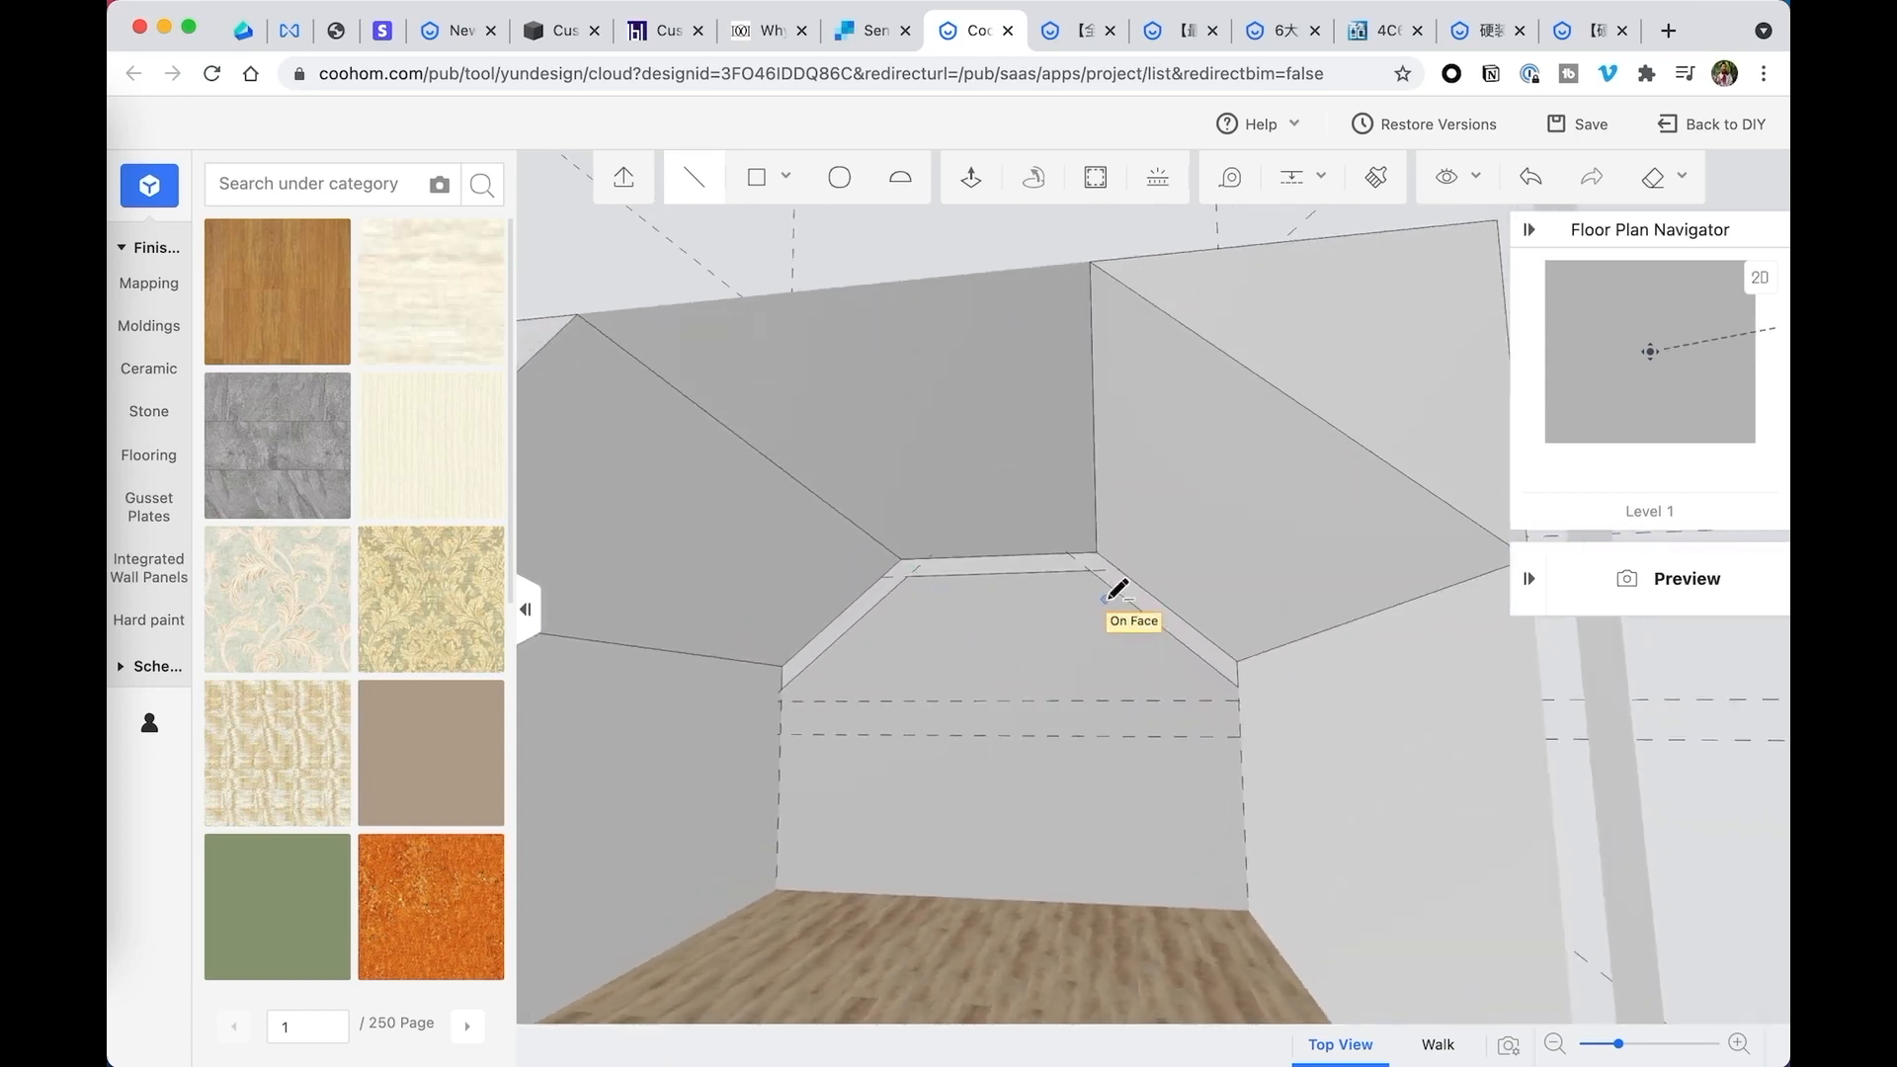
key("Escape")
- Push/Pull the band face 5 inches out from the back wall
left_click(1152, 605)
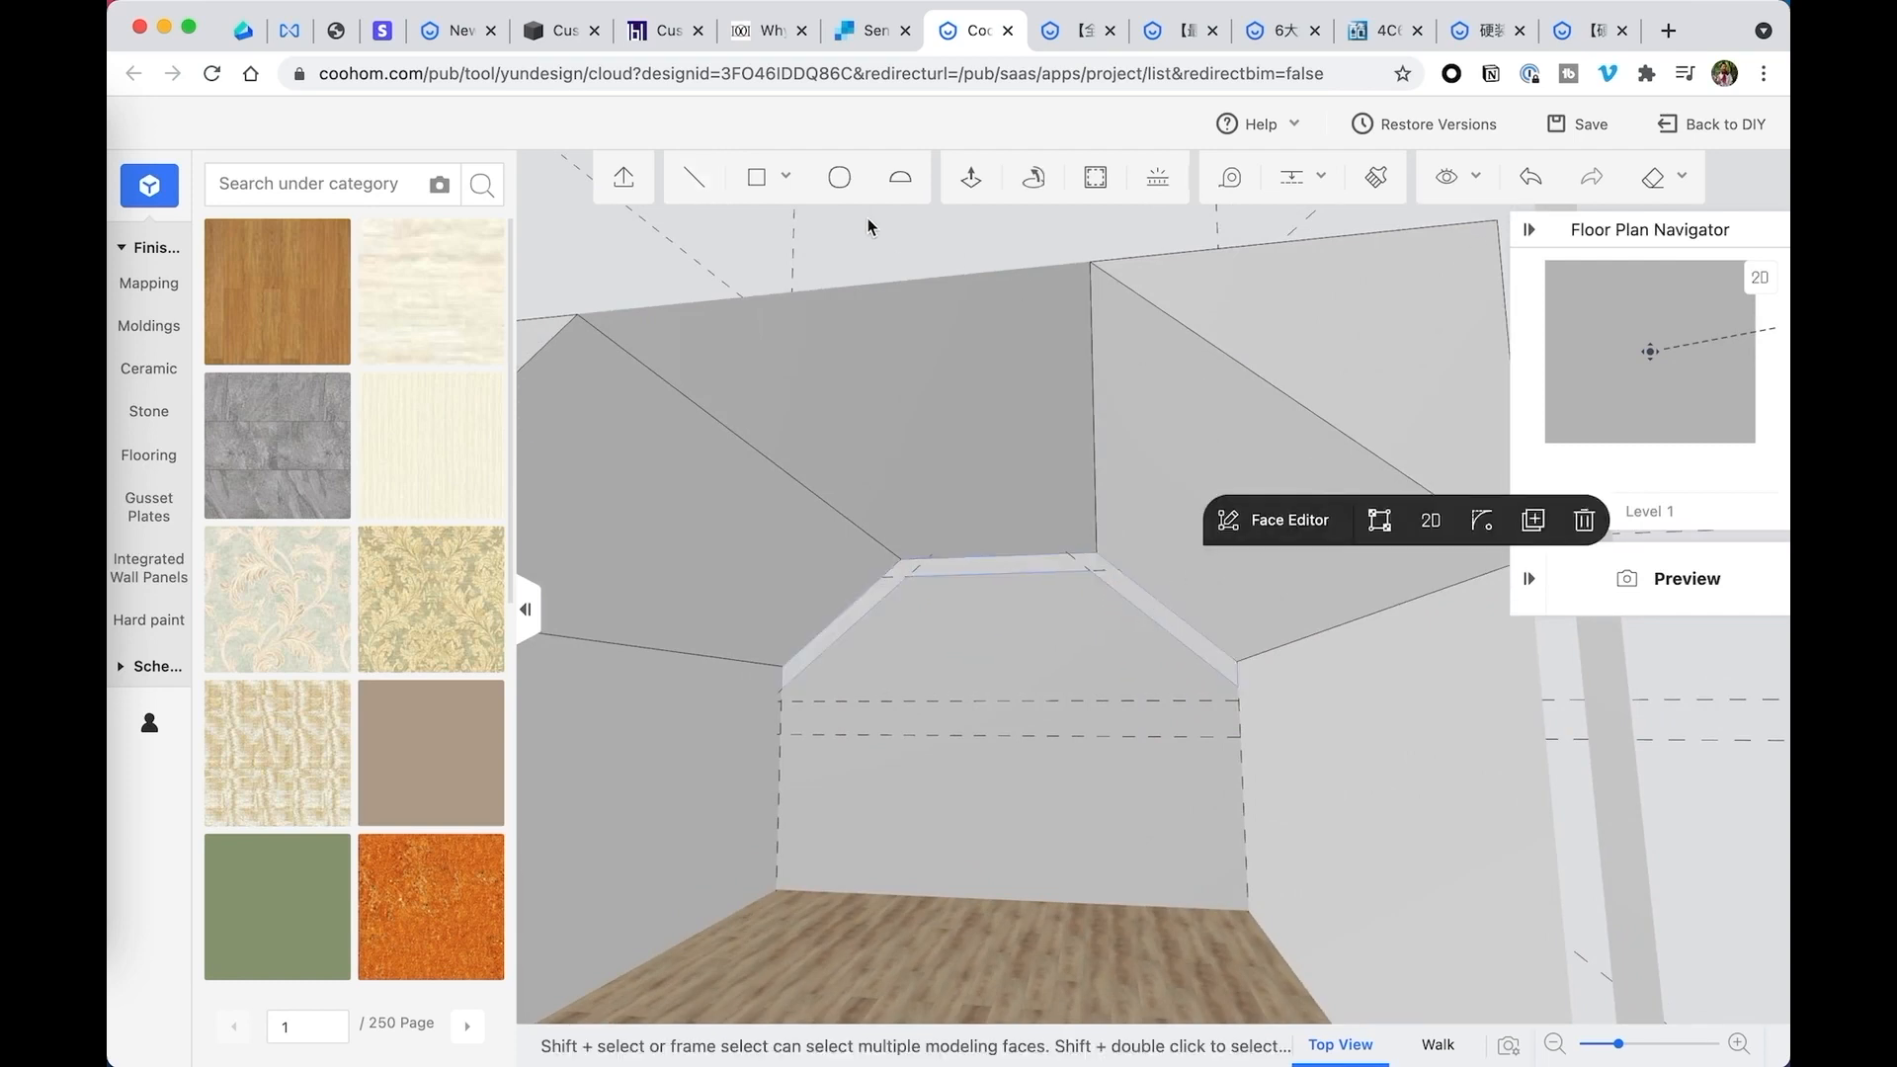
left_click(971, 178)
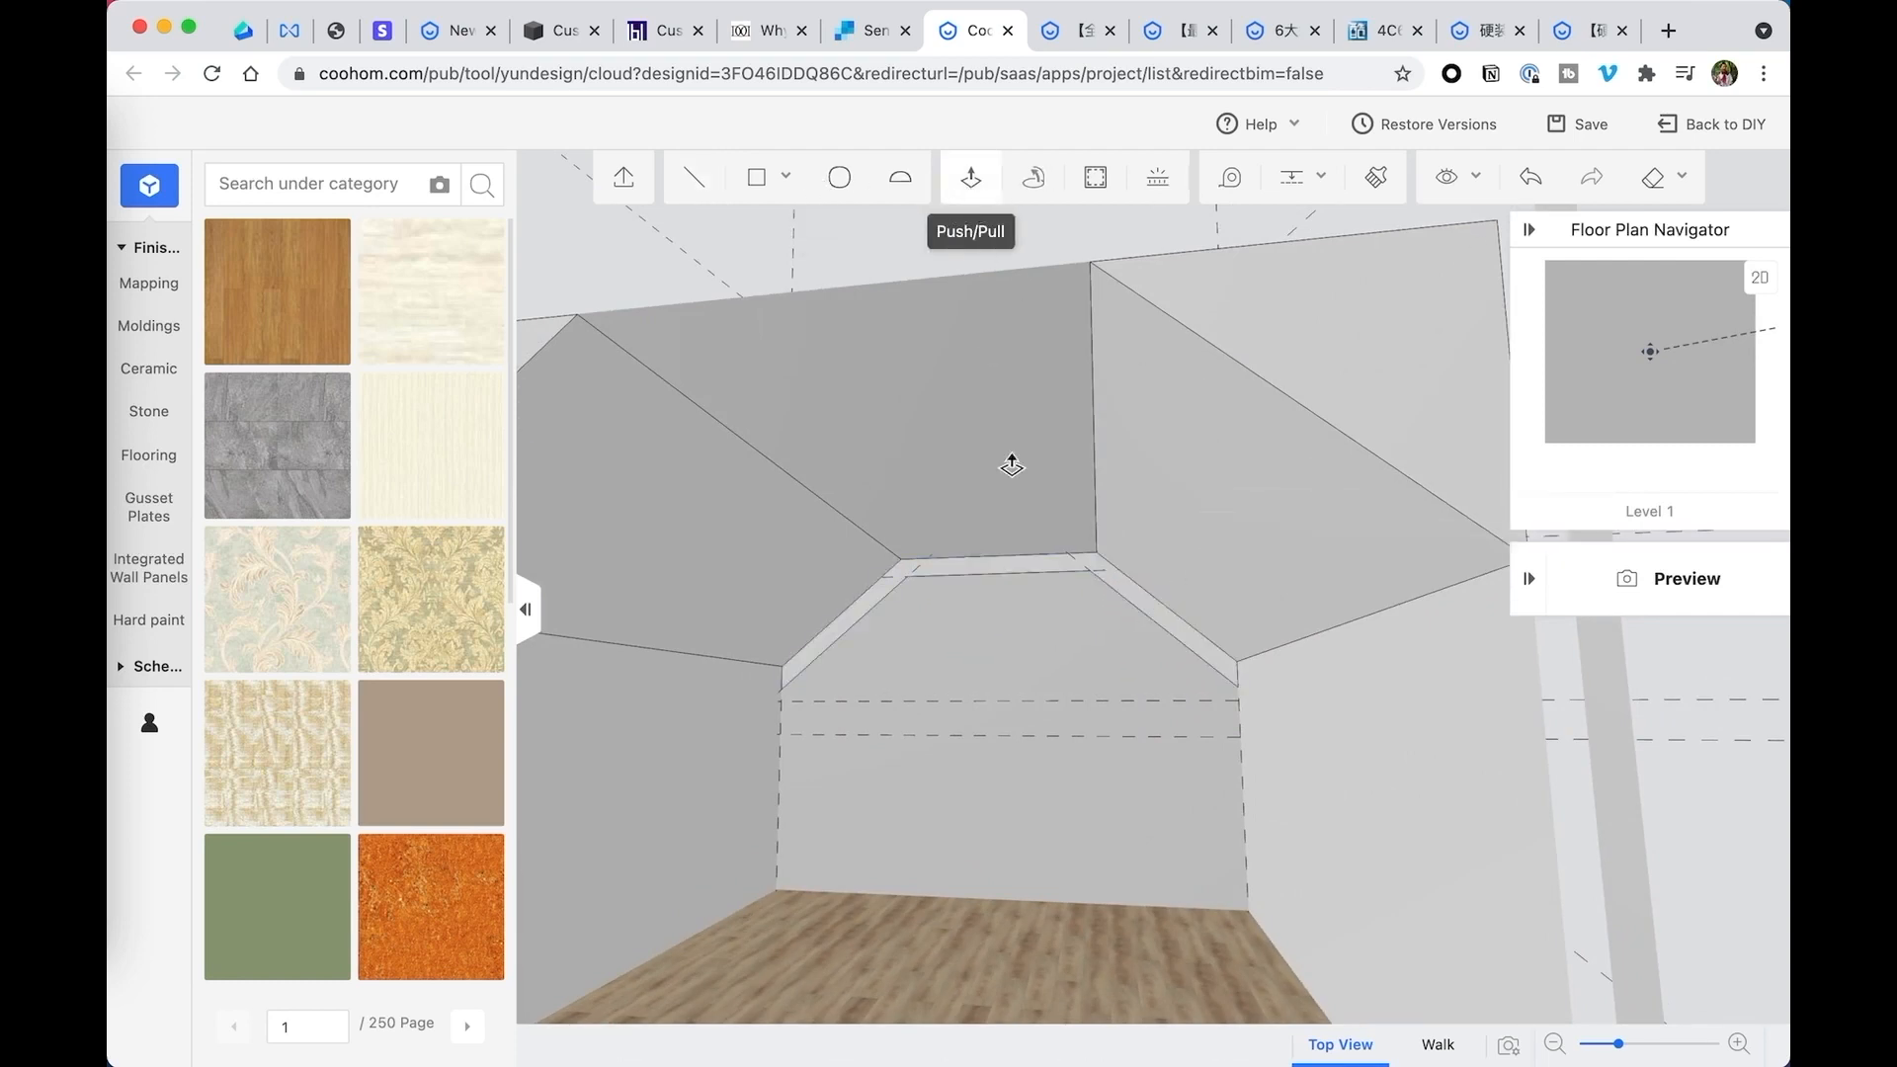
left_click(1160, 621)
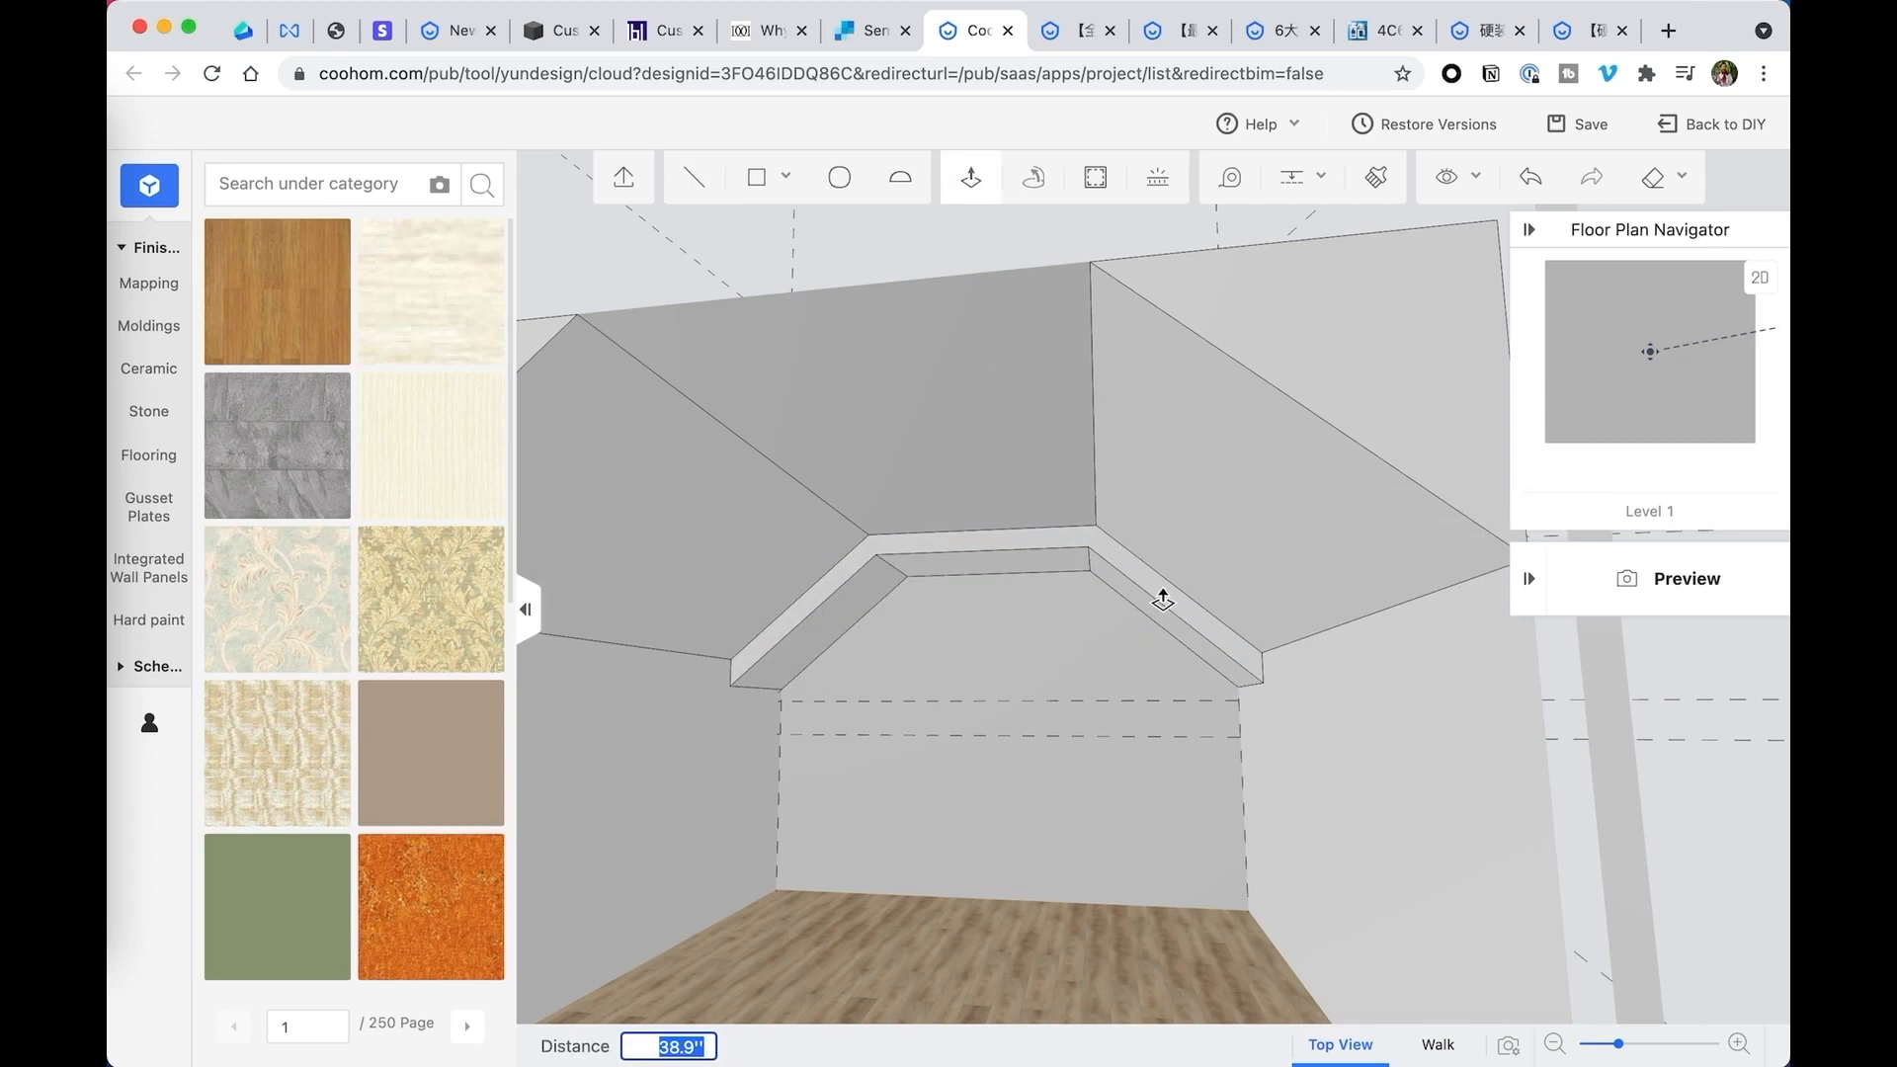
type("5")
key("Return")
key("Escape")
- Check what is selected along with the extruded band, and undo its Push/Pull and outline on the back wall
left_click_drag(1153, 599, 1025, 592)
scroll(1044, 616, "up", 3)
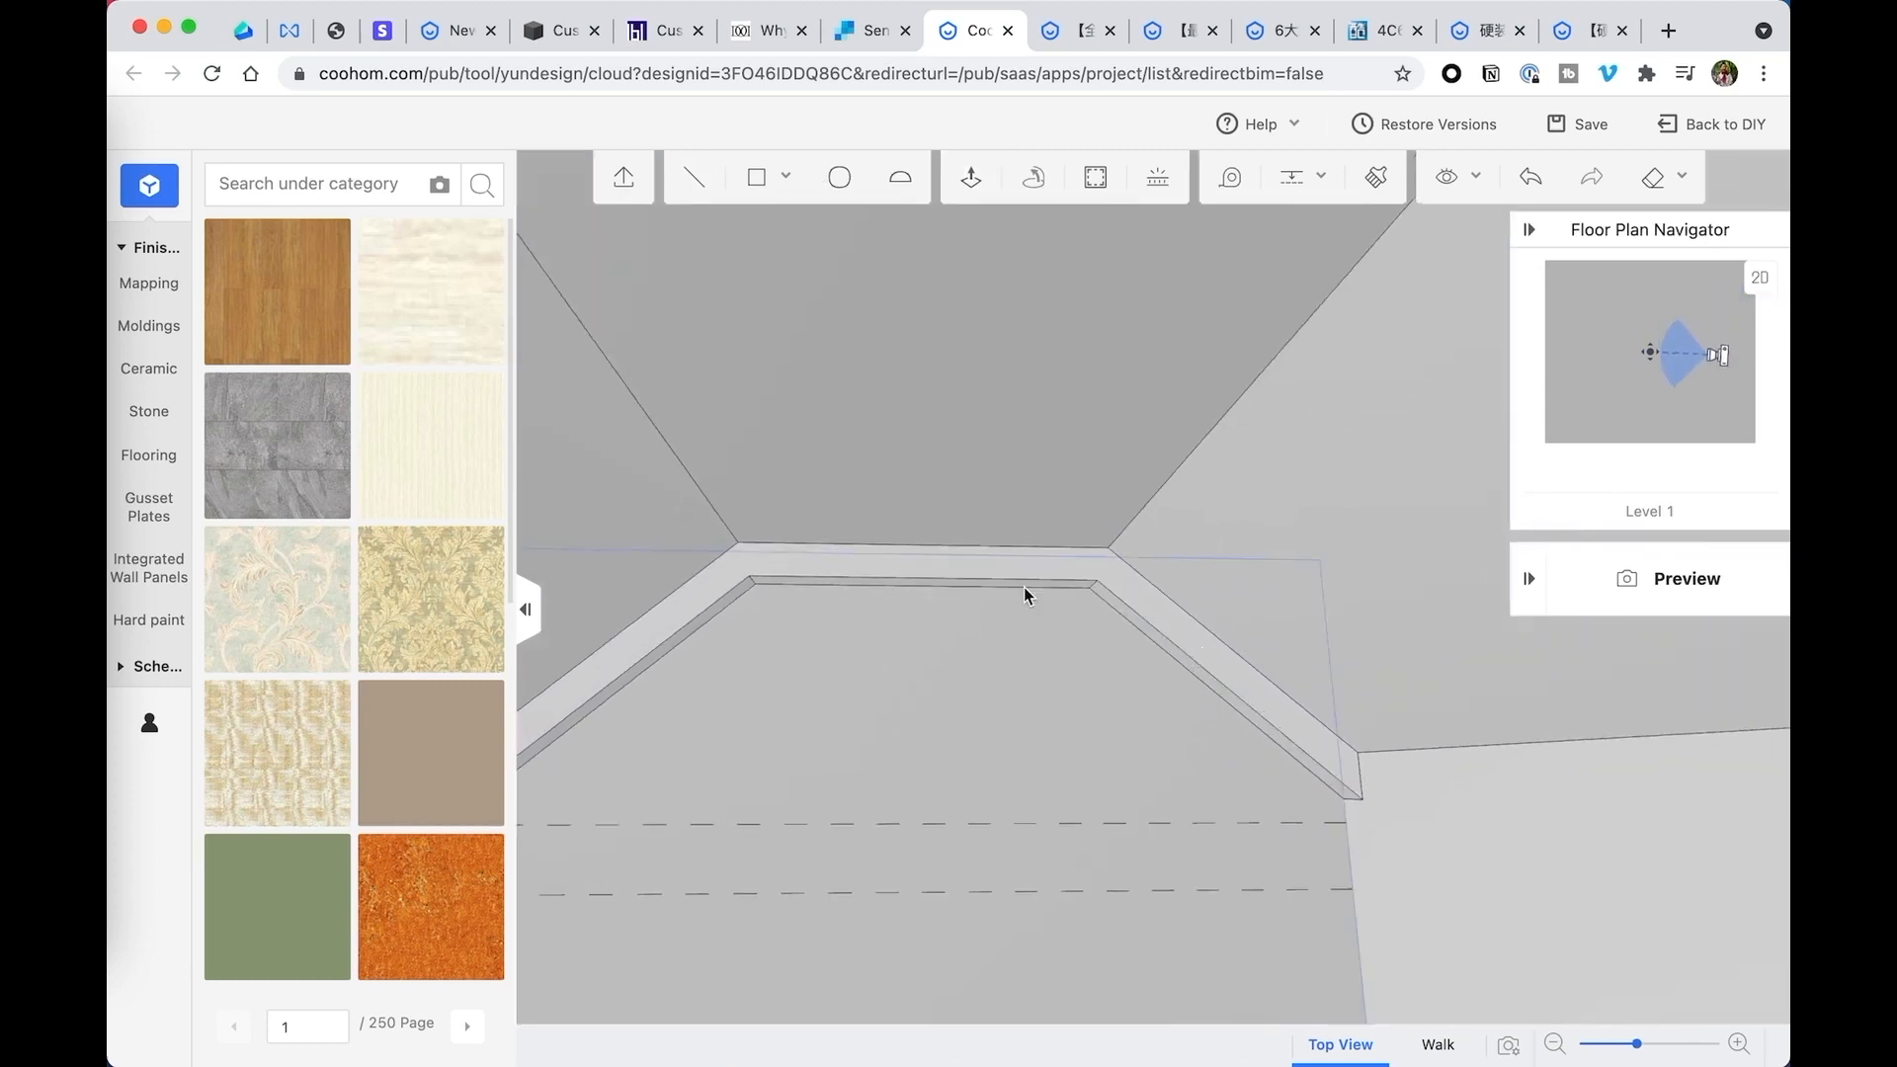
left_click(847, 568)
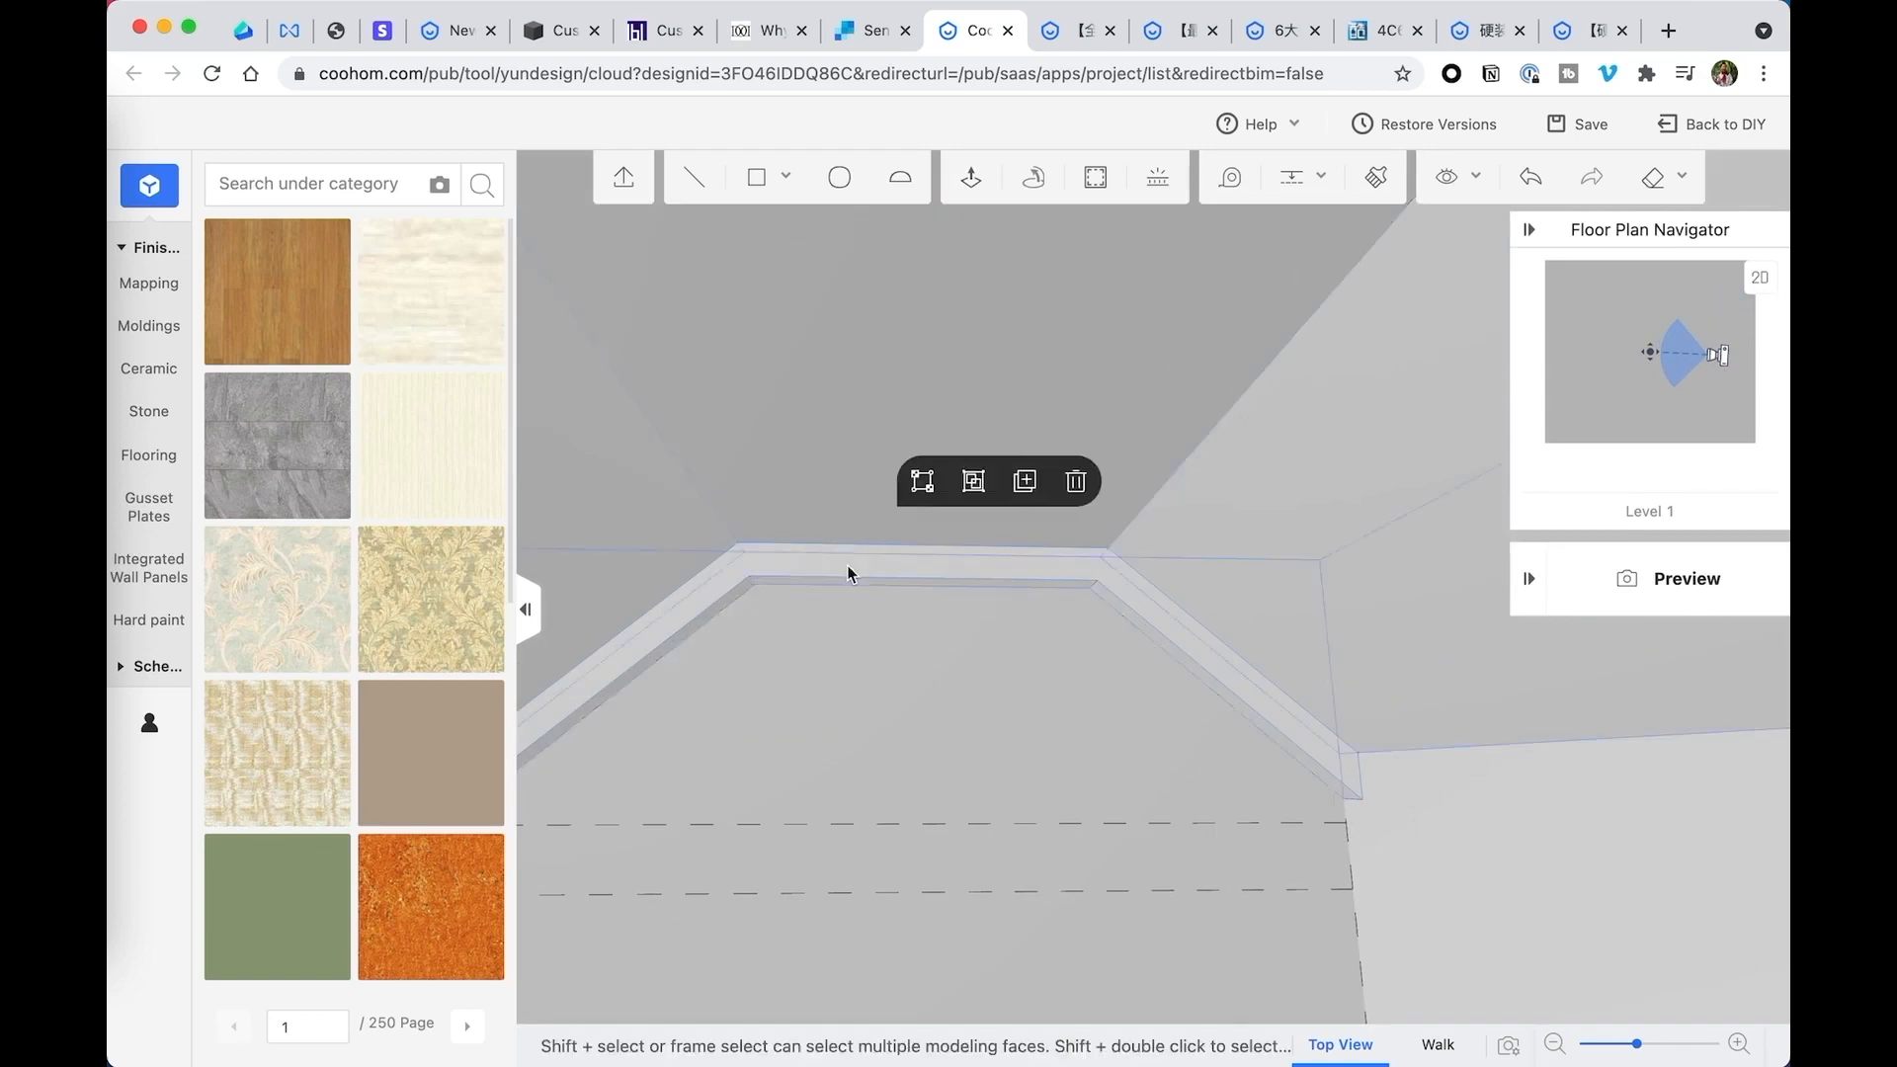
left_click_drag(1026, 622, 972, 633)
left_click(986, 613)
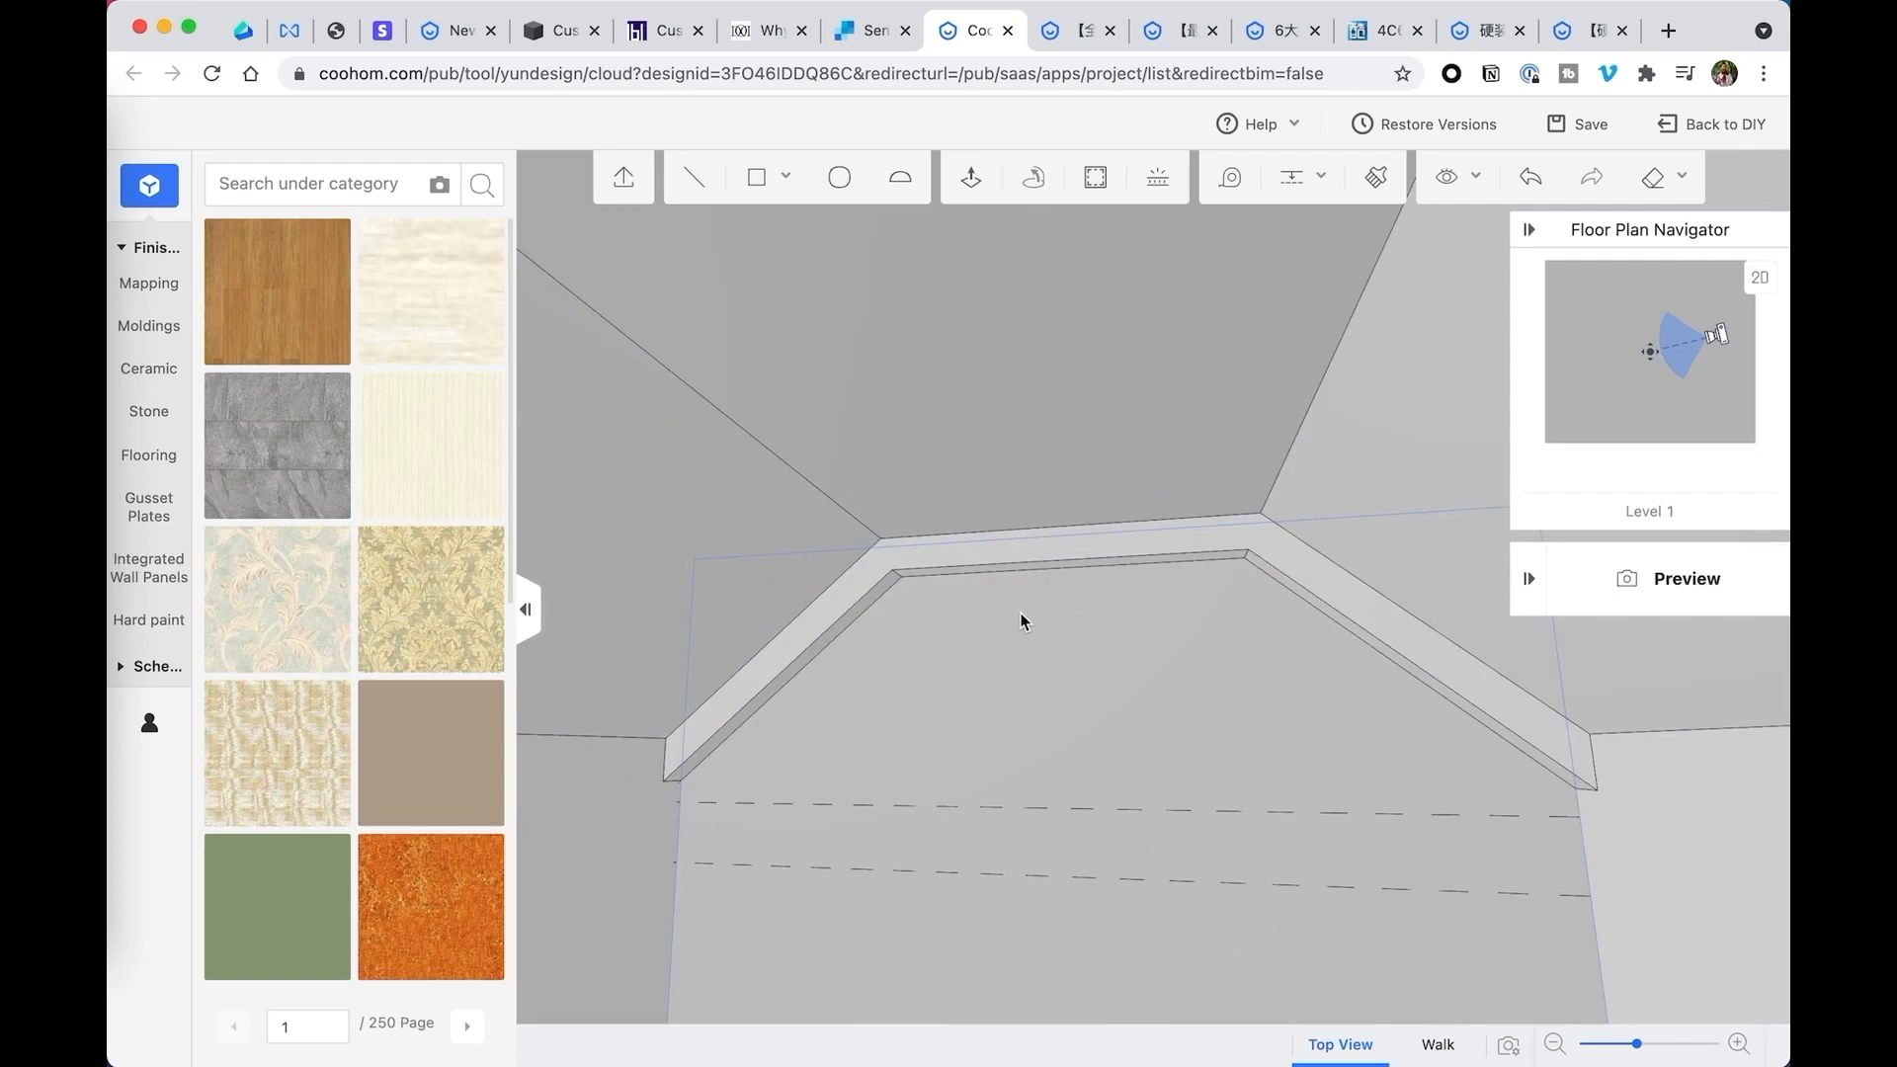
scroll(1022, 613, "down", 5)
left_click_drag(1032, 631, 947, 486)
key("super+z")
key("super+z")
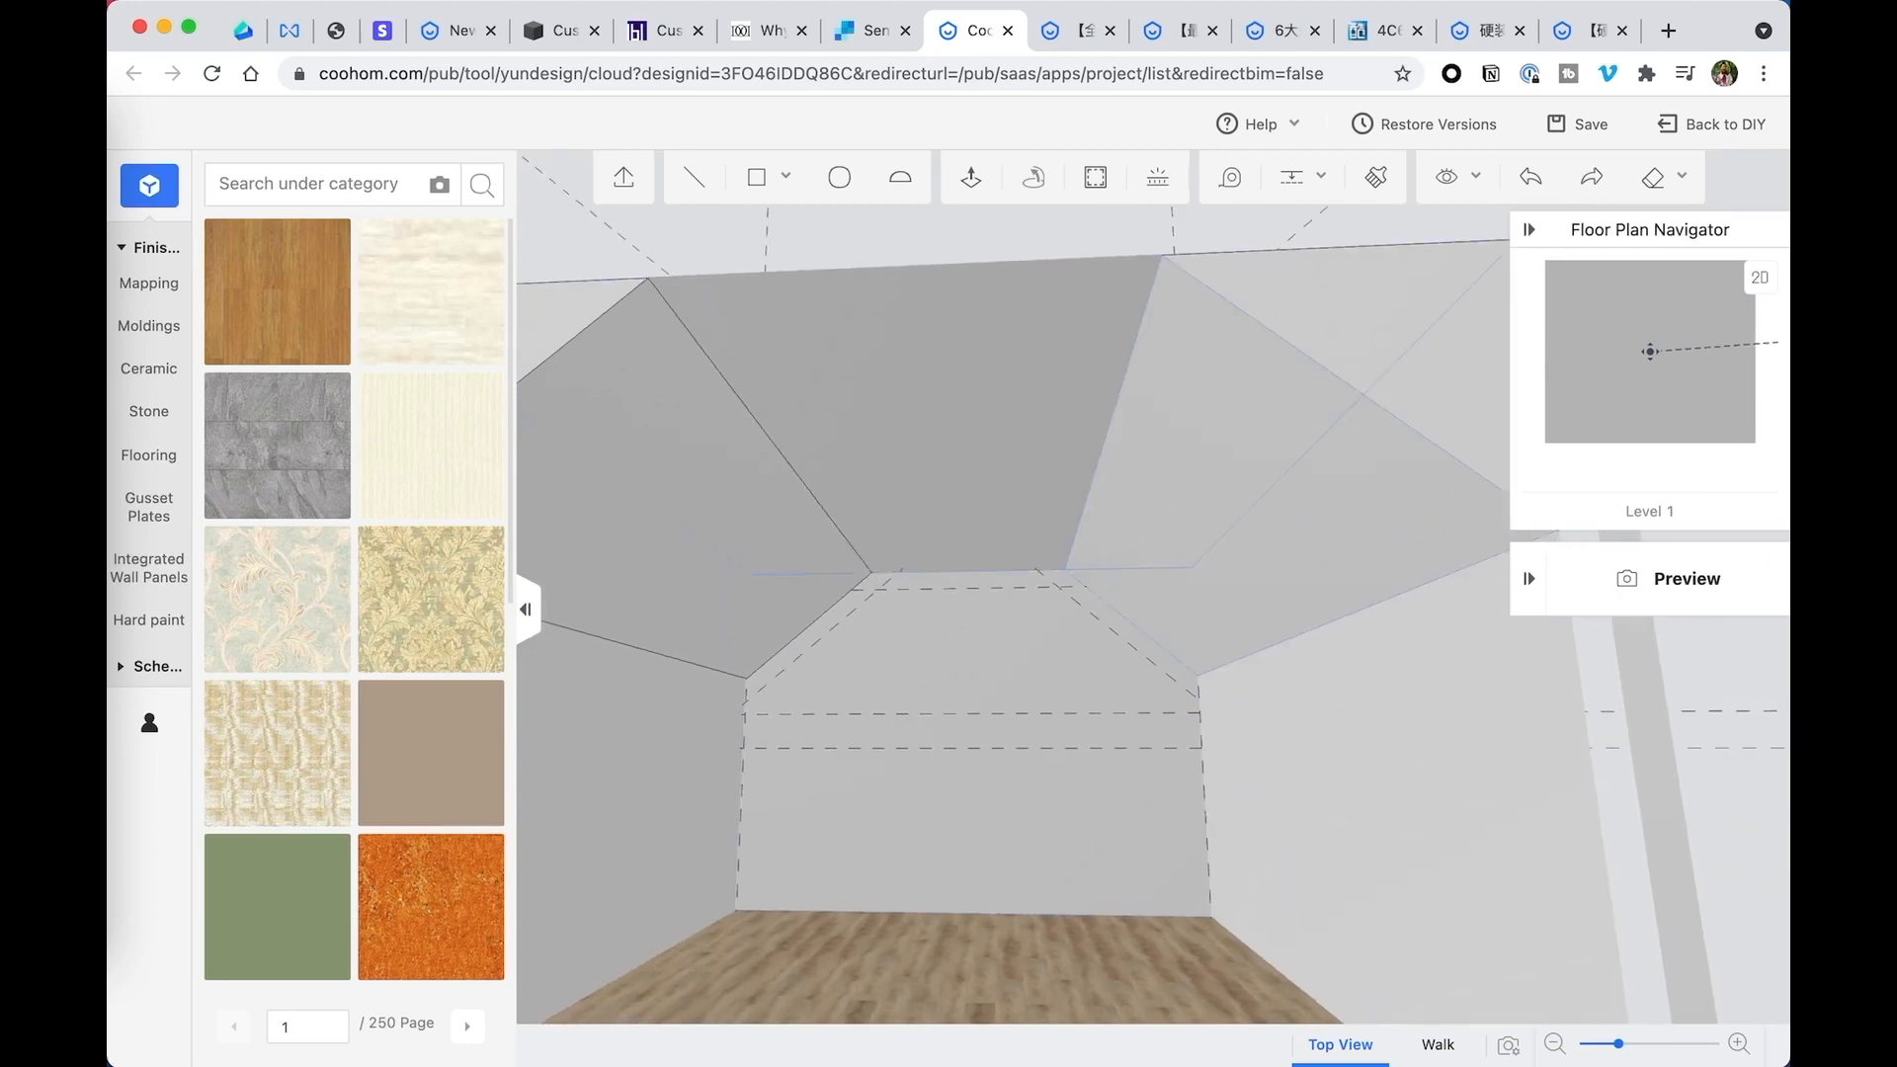
- Make the right and left sloped ceiling solids into separate groups
left_click(1267, 545)
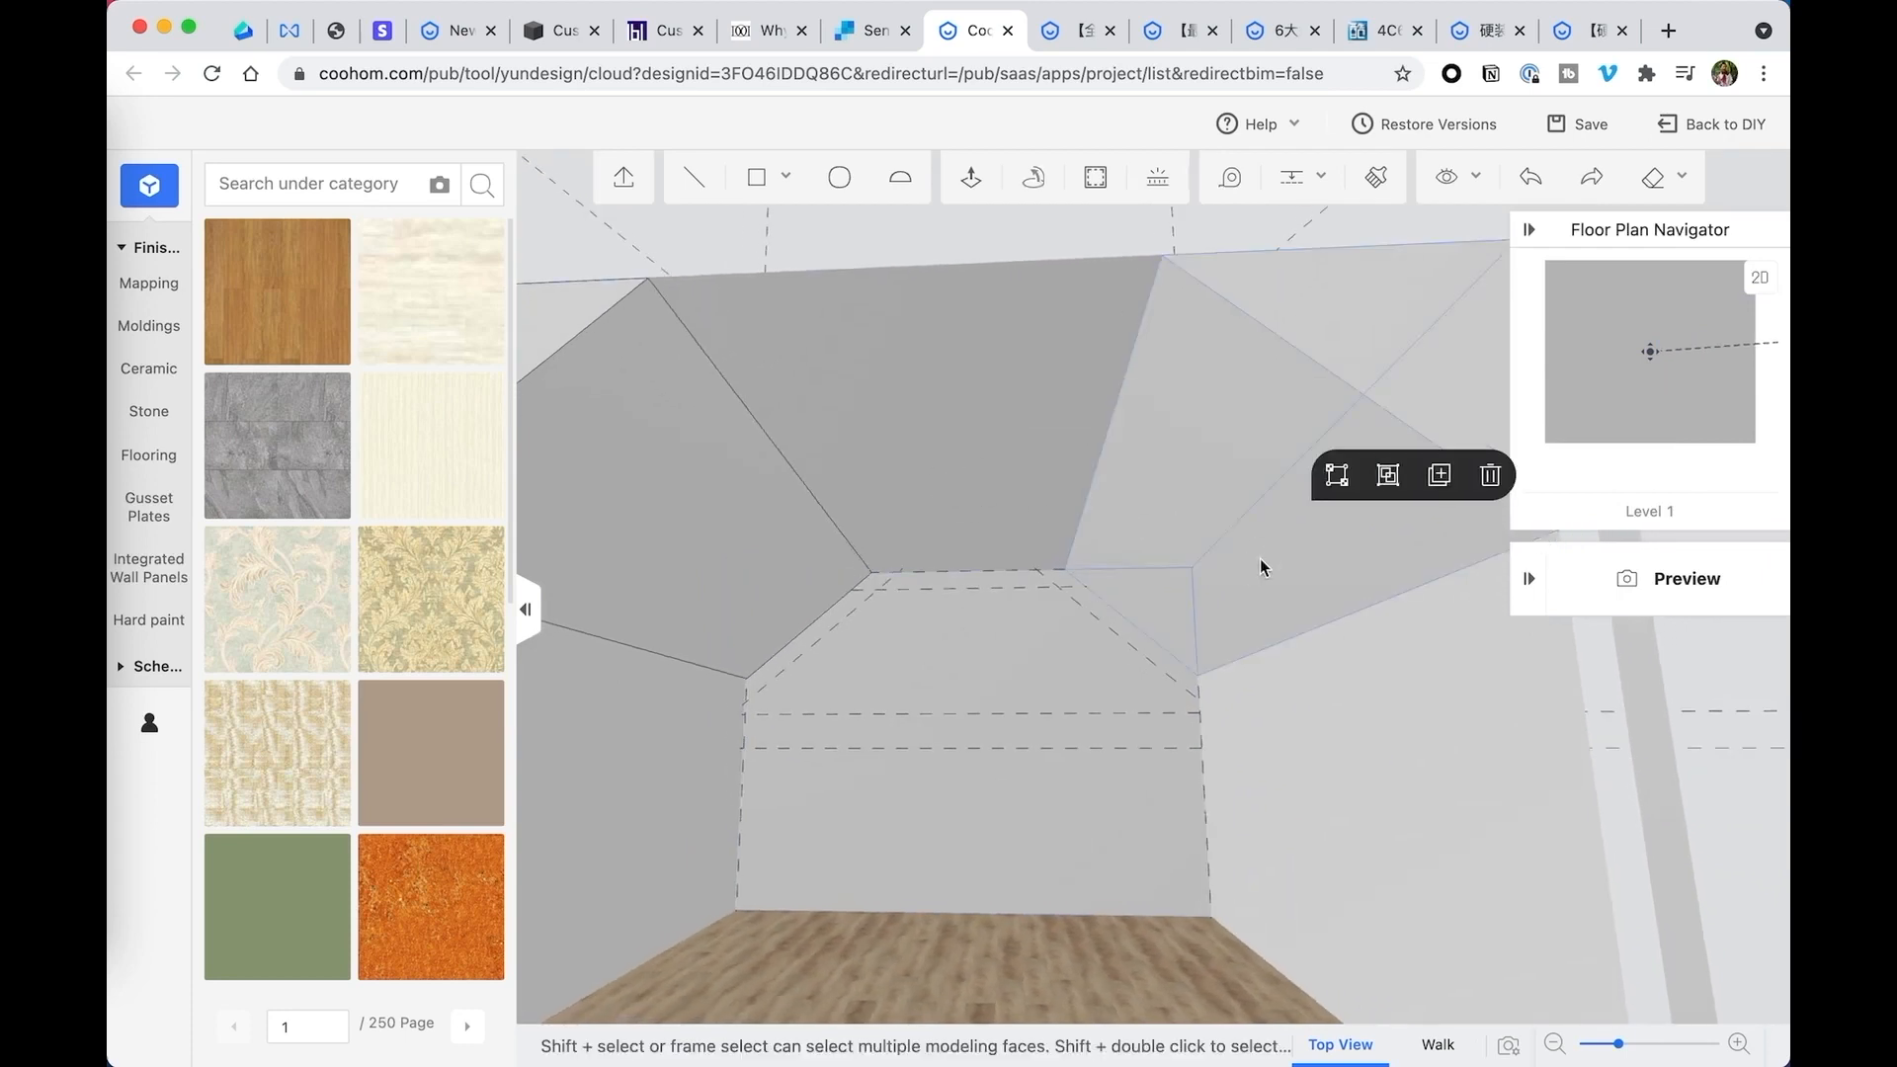
left_click(1388, 477)
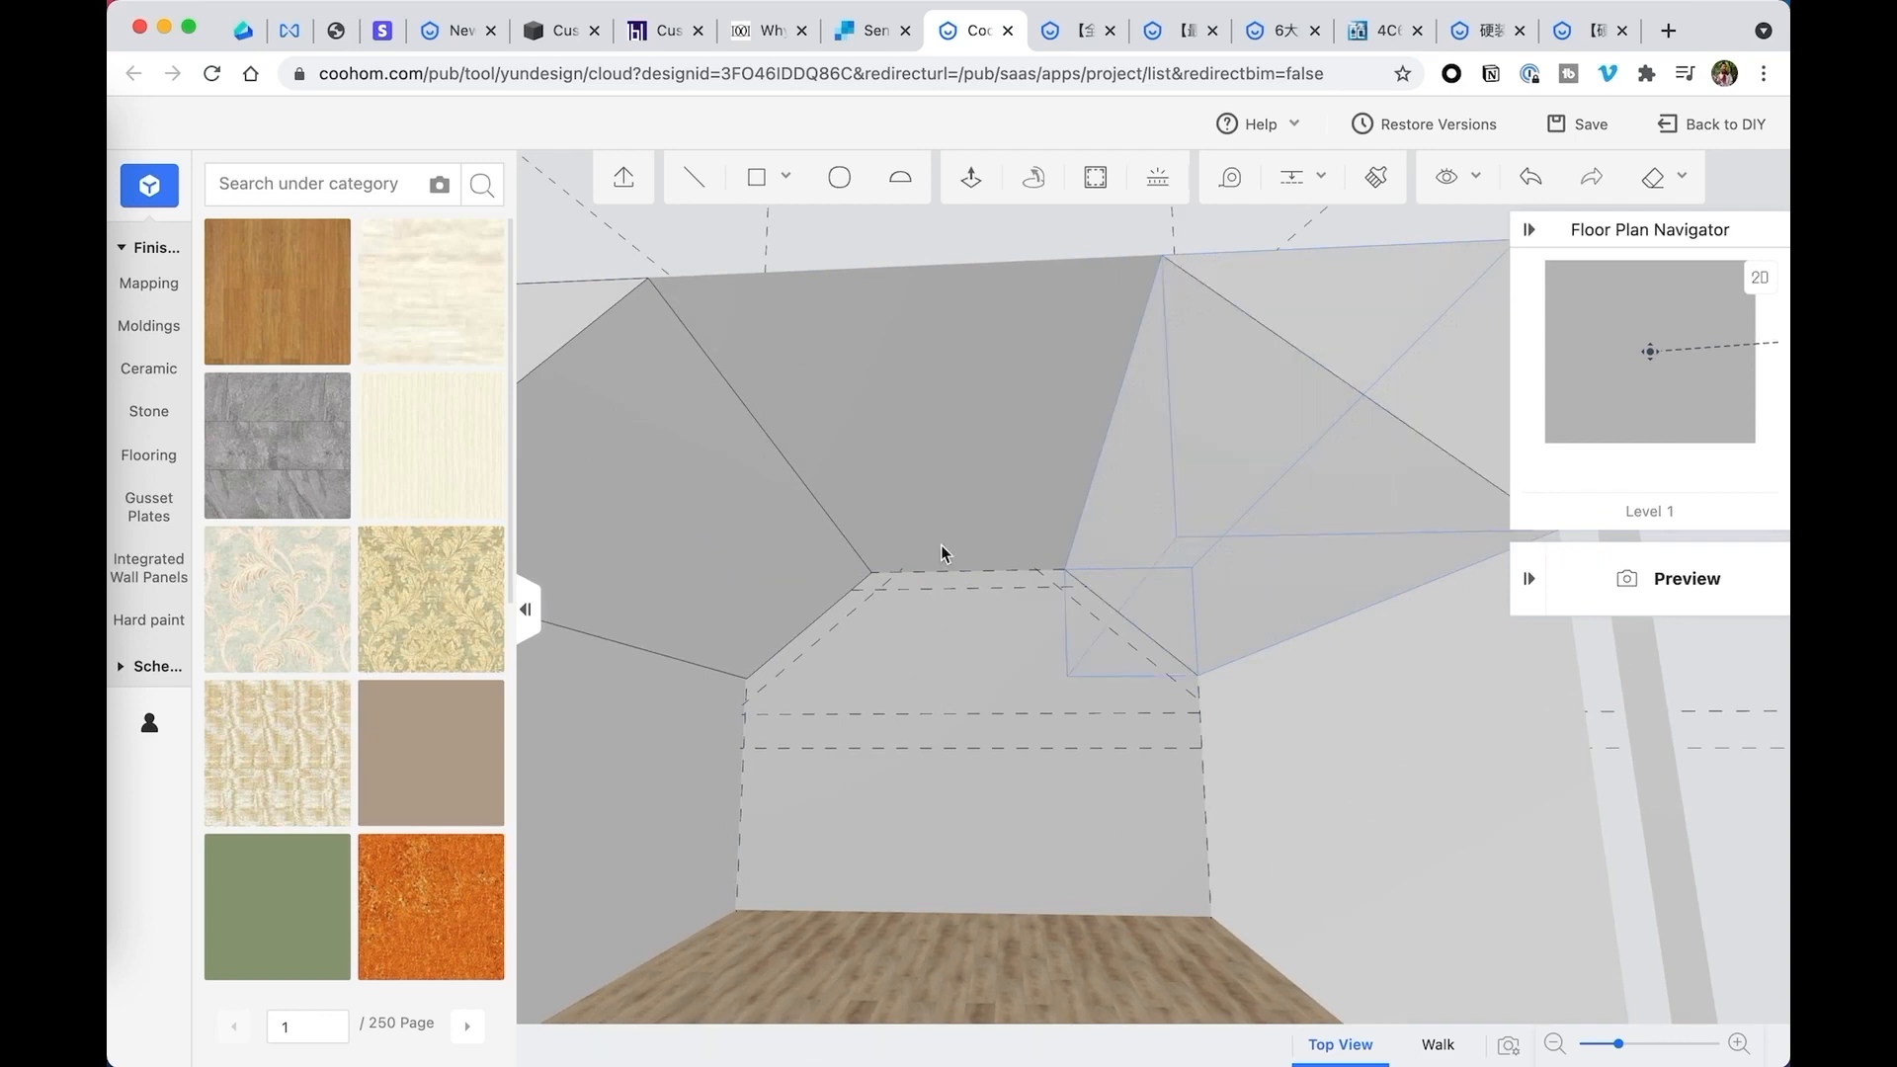
left_click(689, 559)
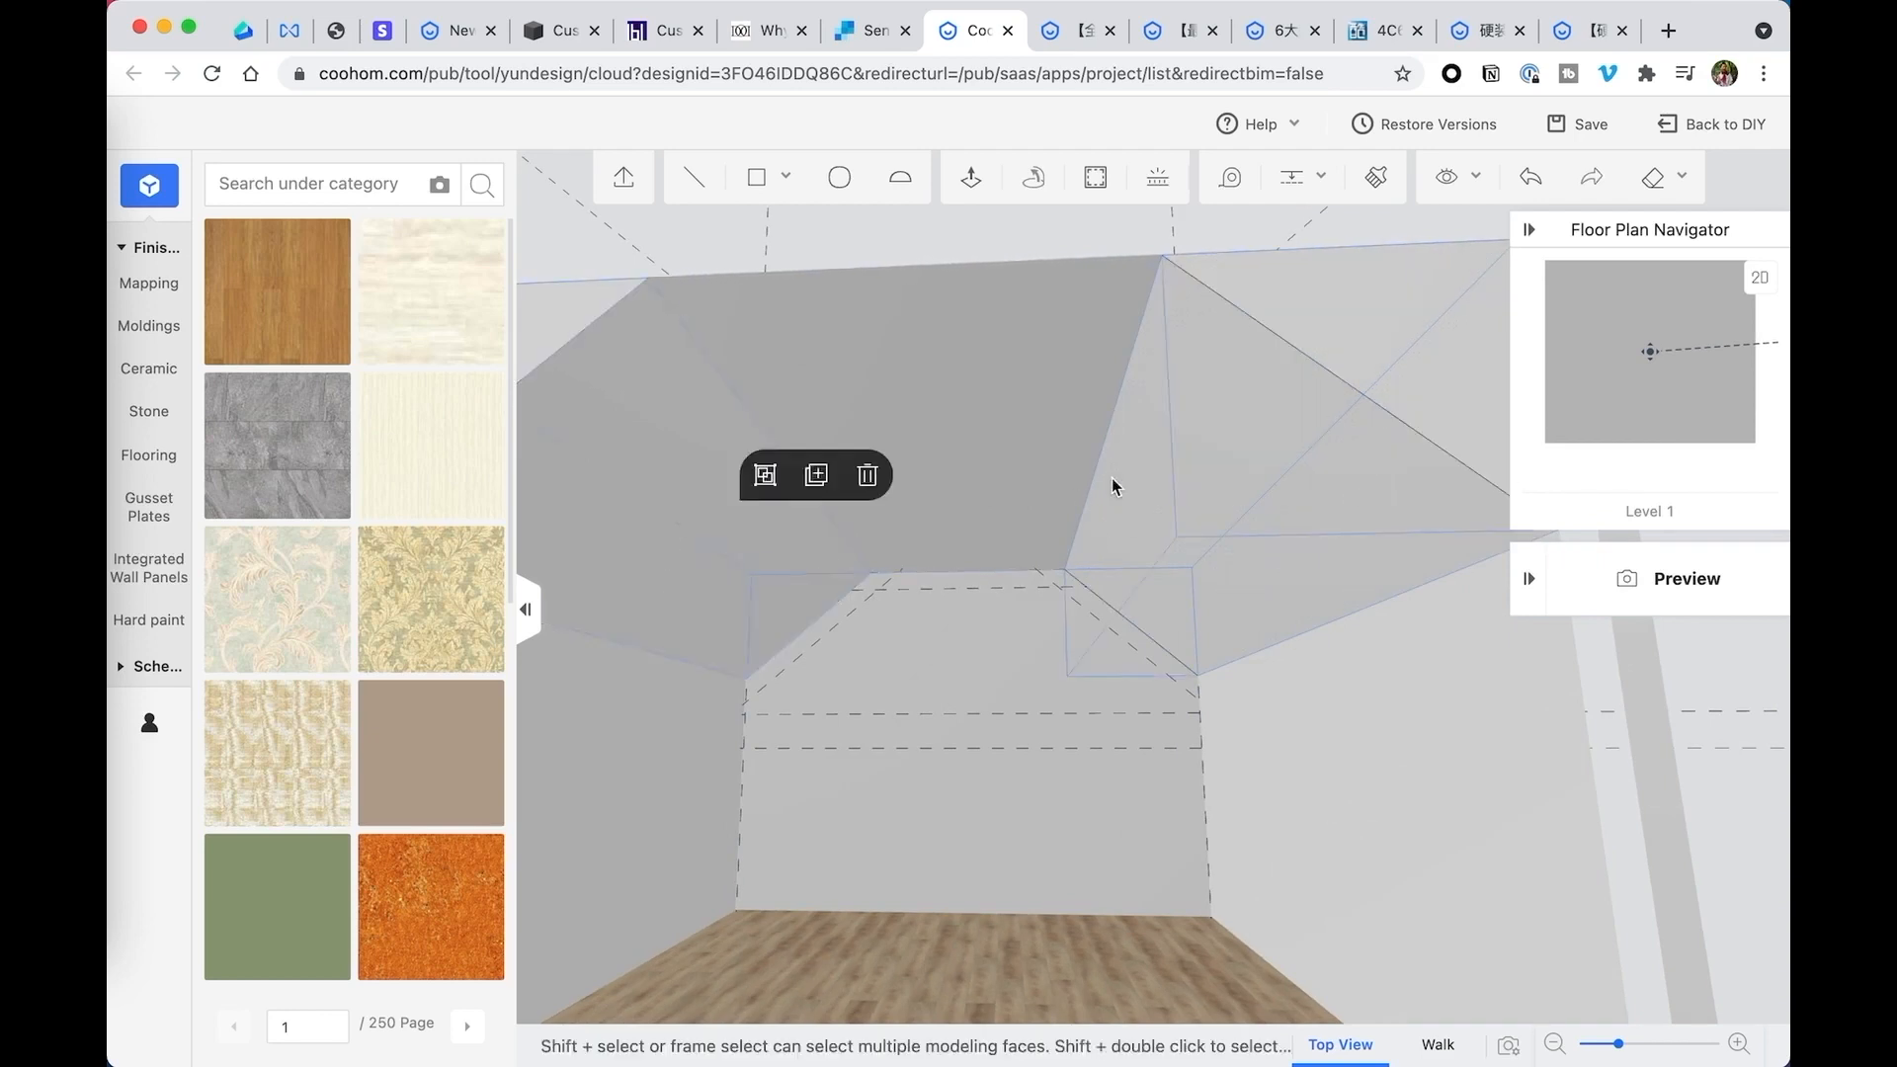
left_click(1199, 495)
left_click(684, 575)
left_click(728, 603, "shift")
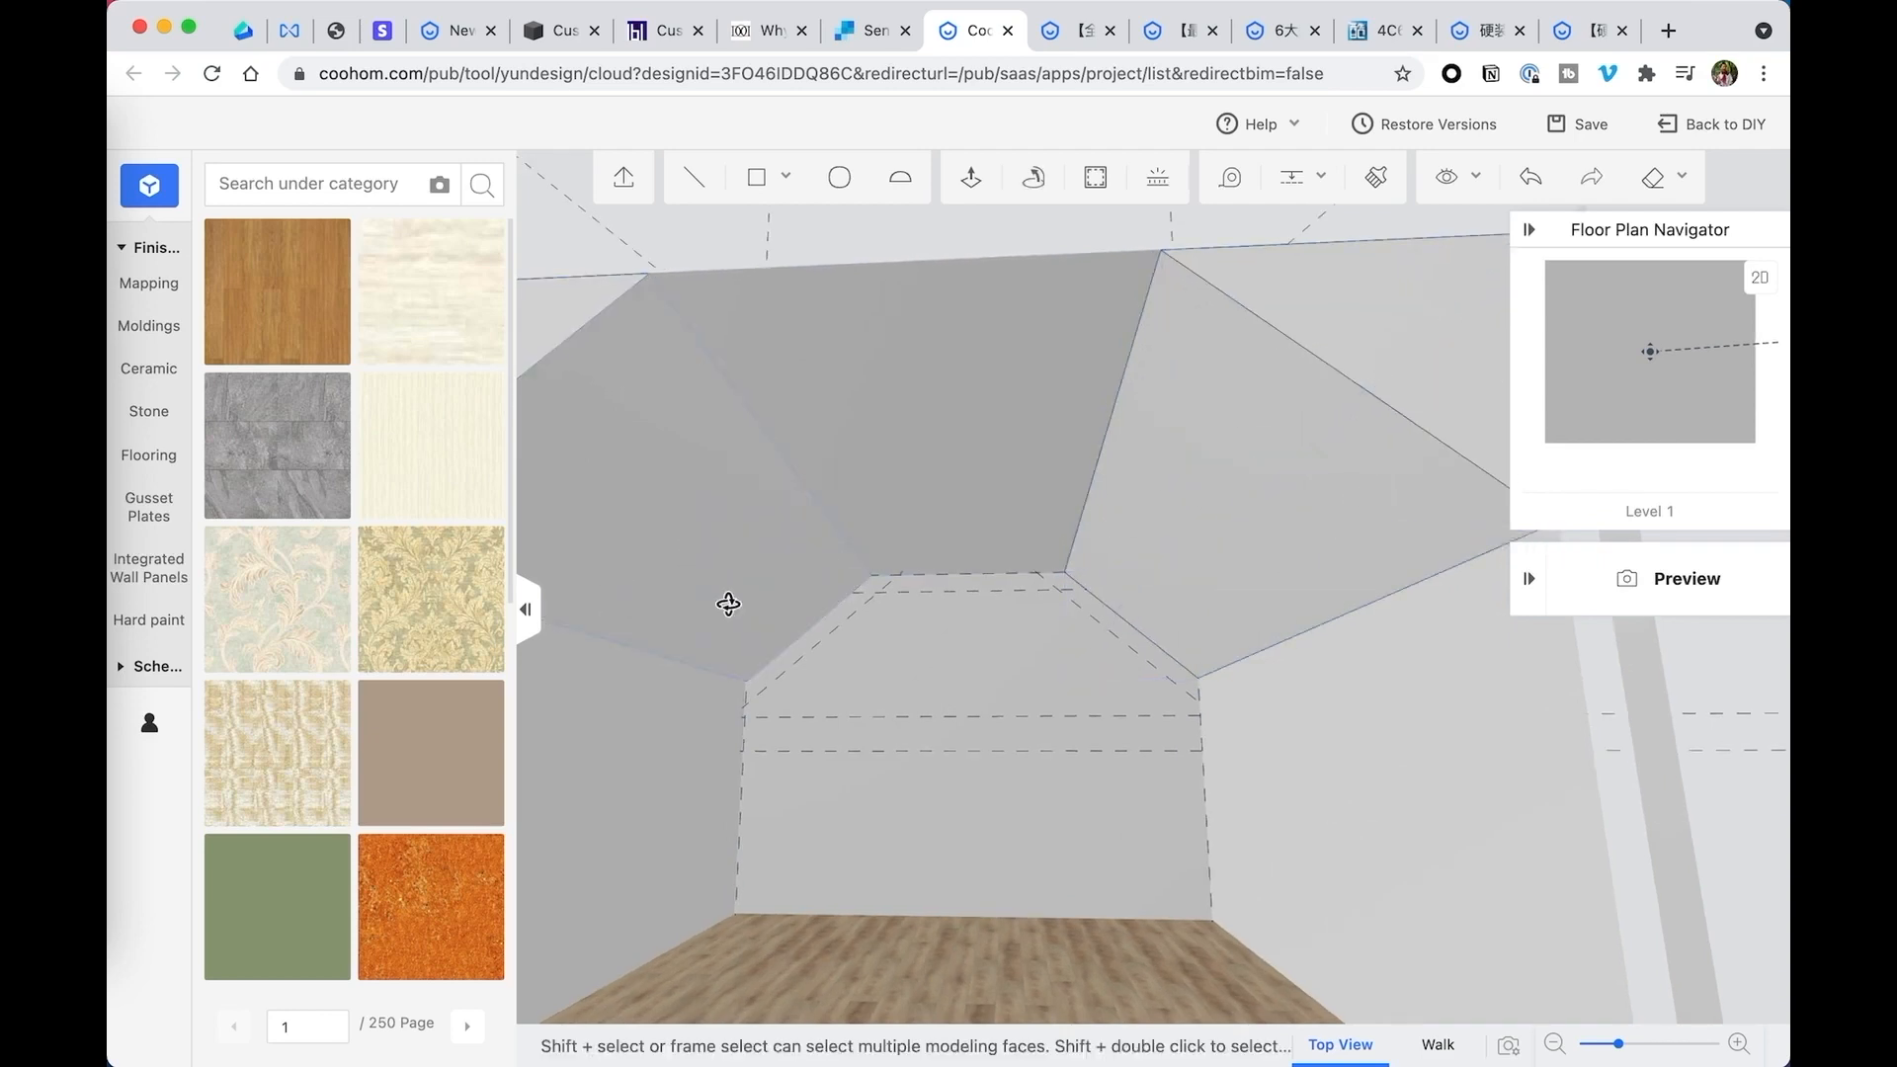
left_click(864, 520)
left_click_drag(863, 528, 954, 624)
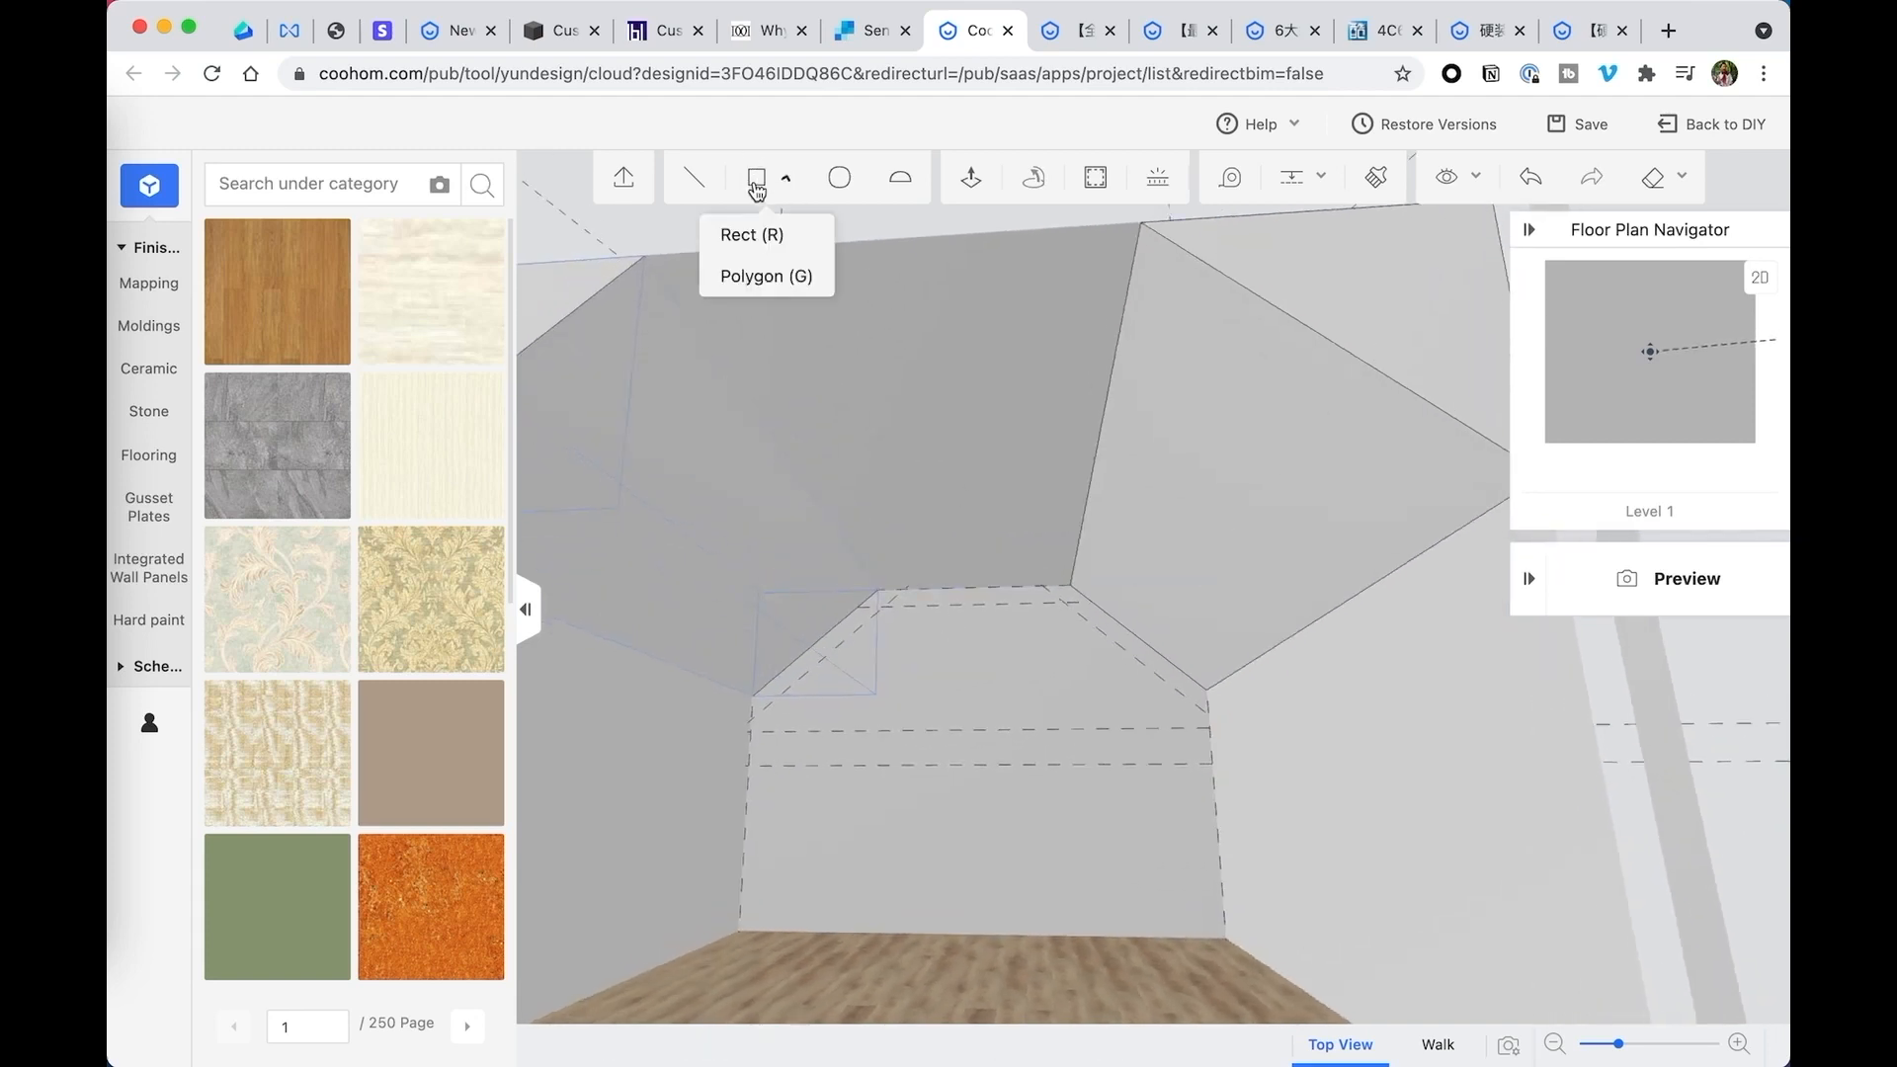
- Outline a closed band on the back wall between the sloped and flat ceiling edges and the parallel guides
left_click(692, 180)
left_click(751, 719)
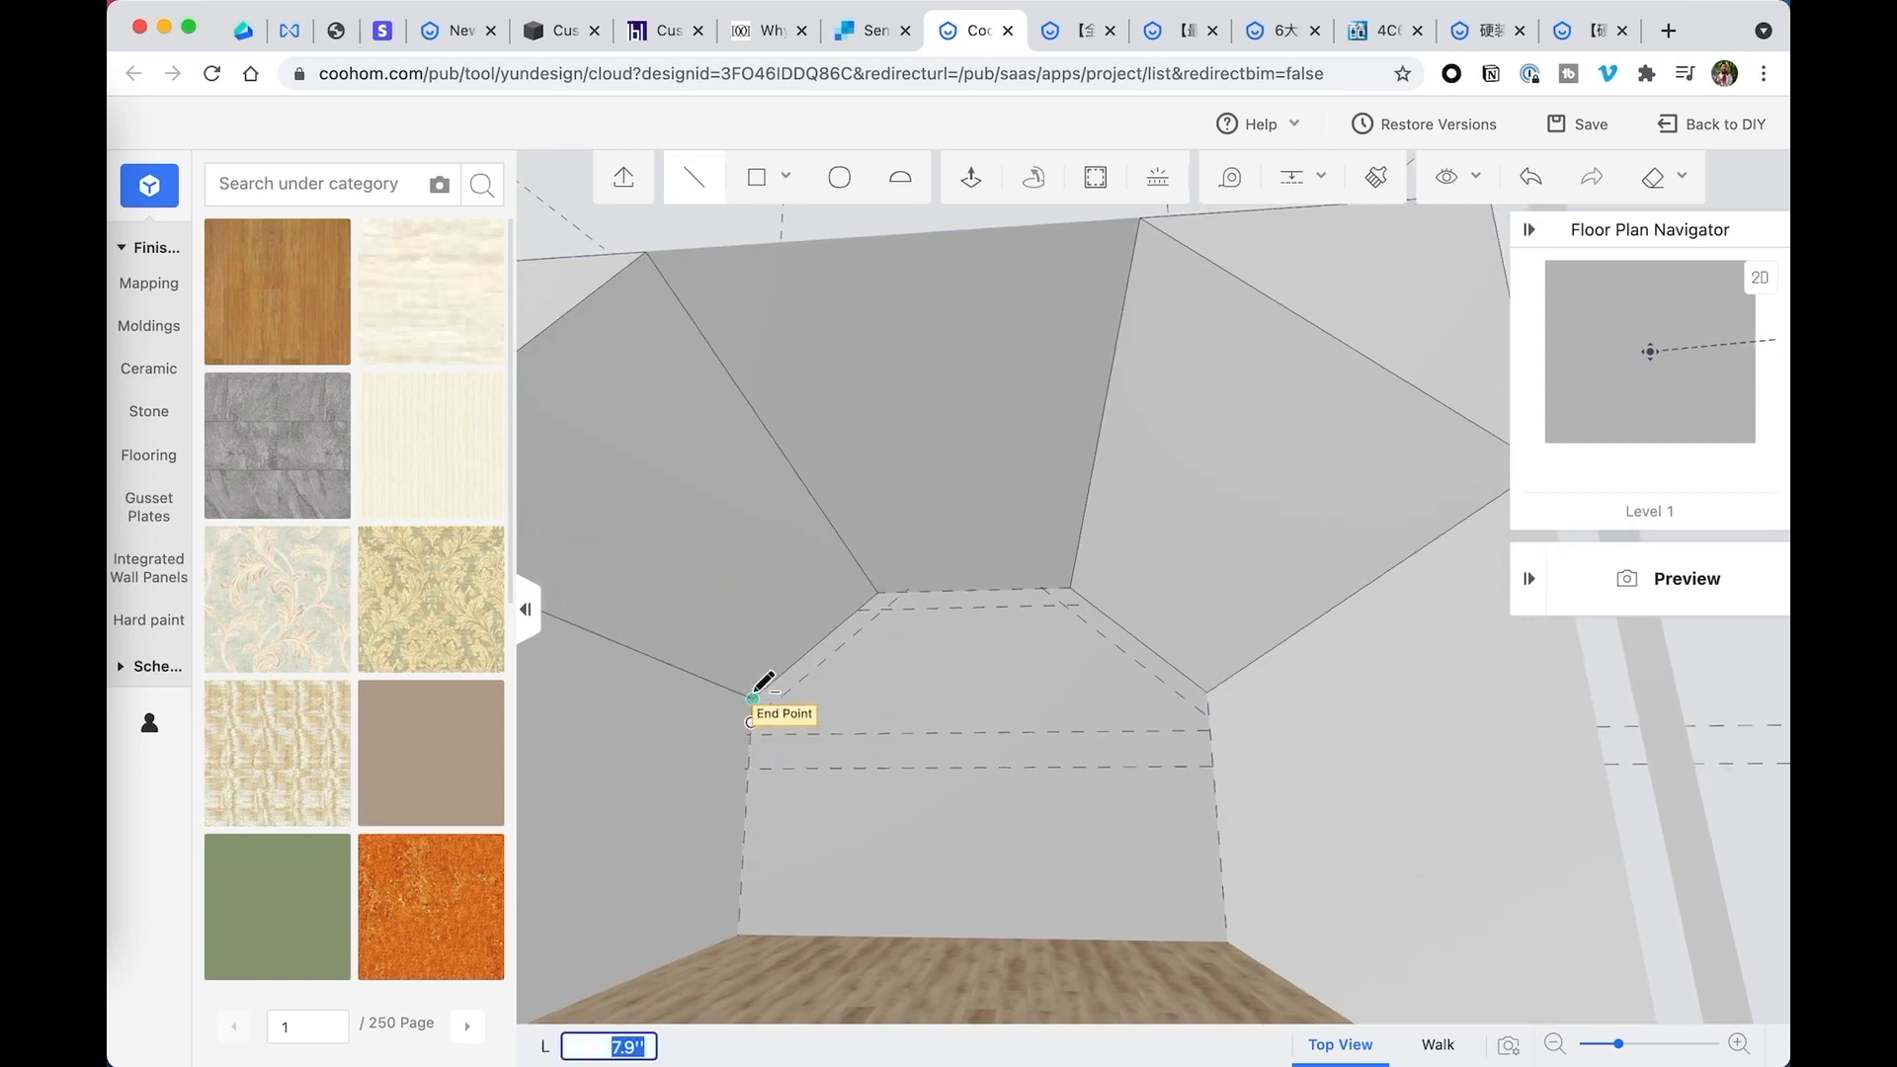
left_click(878, 593)
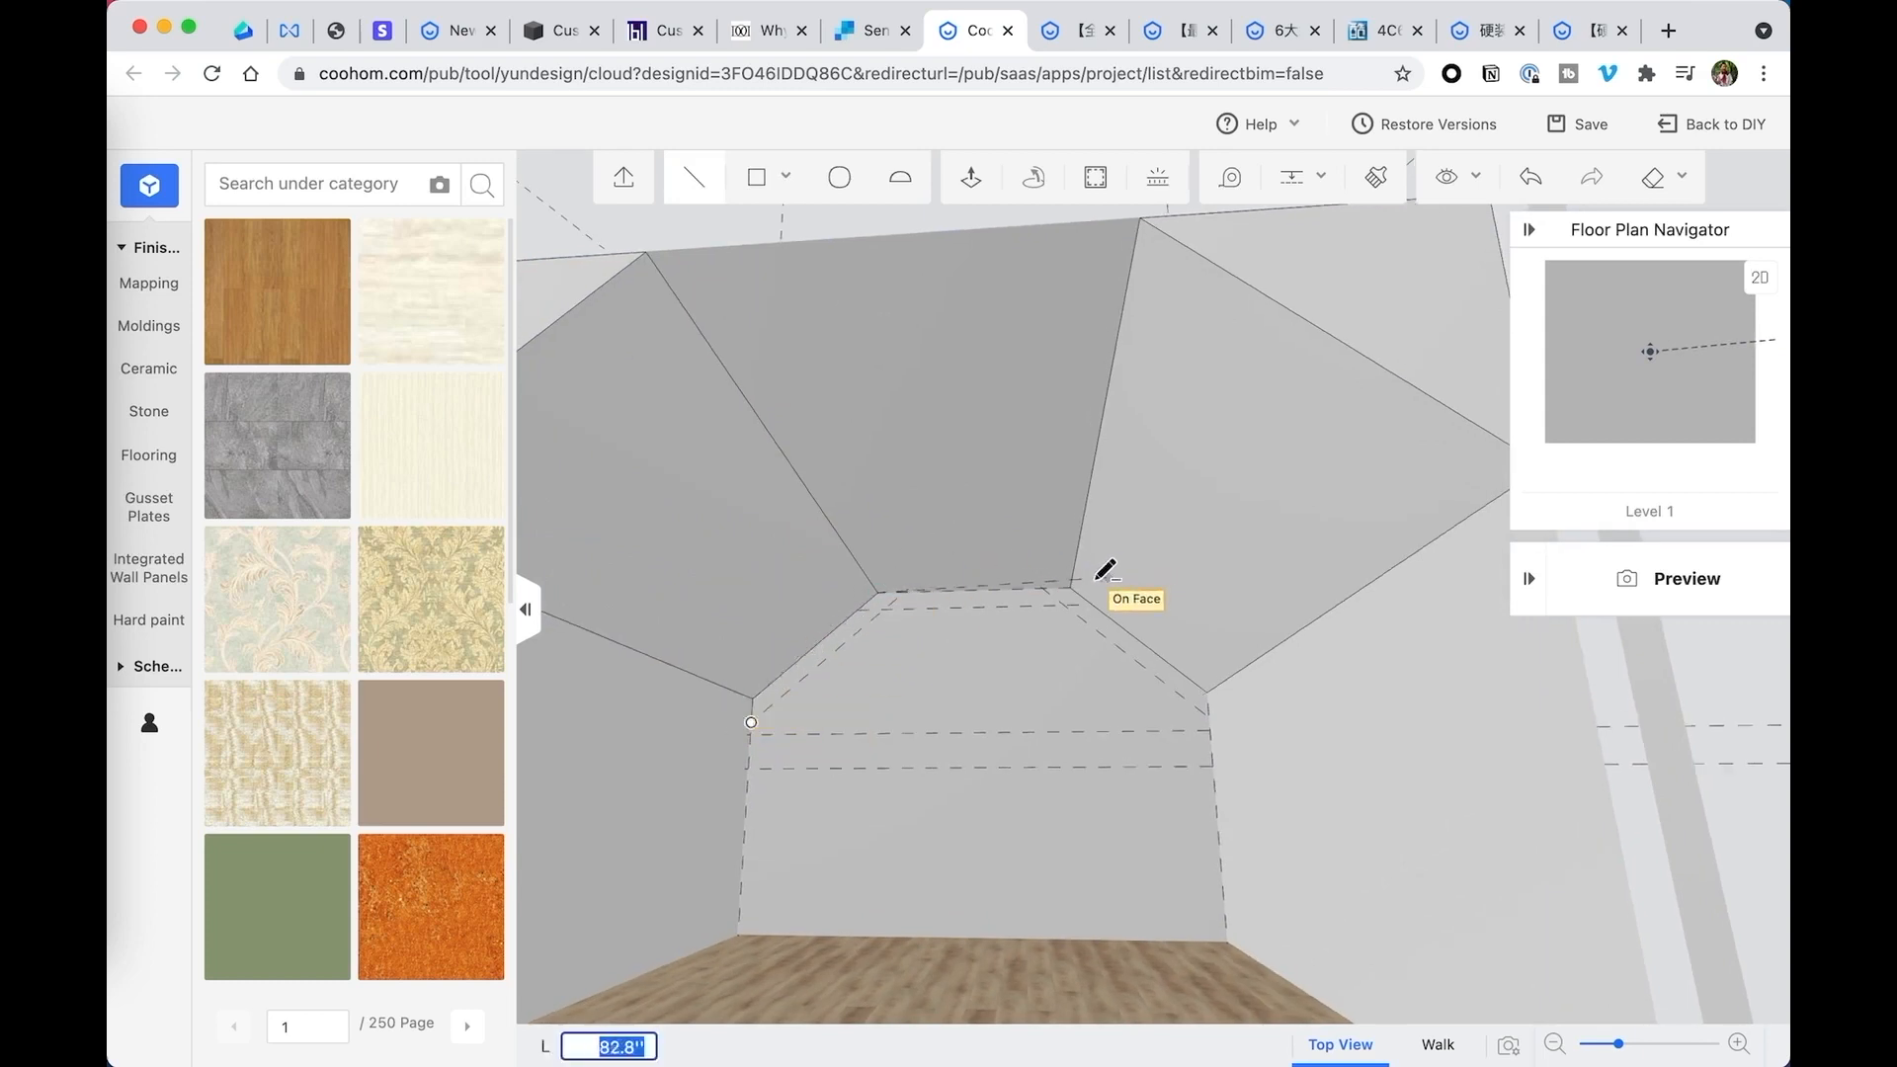
left_click(1065, 590)
left_click(1208, 691)
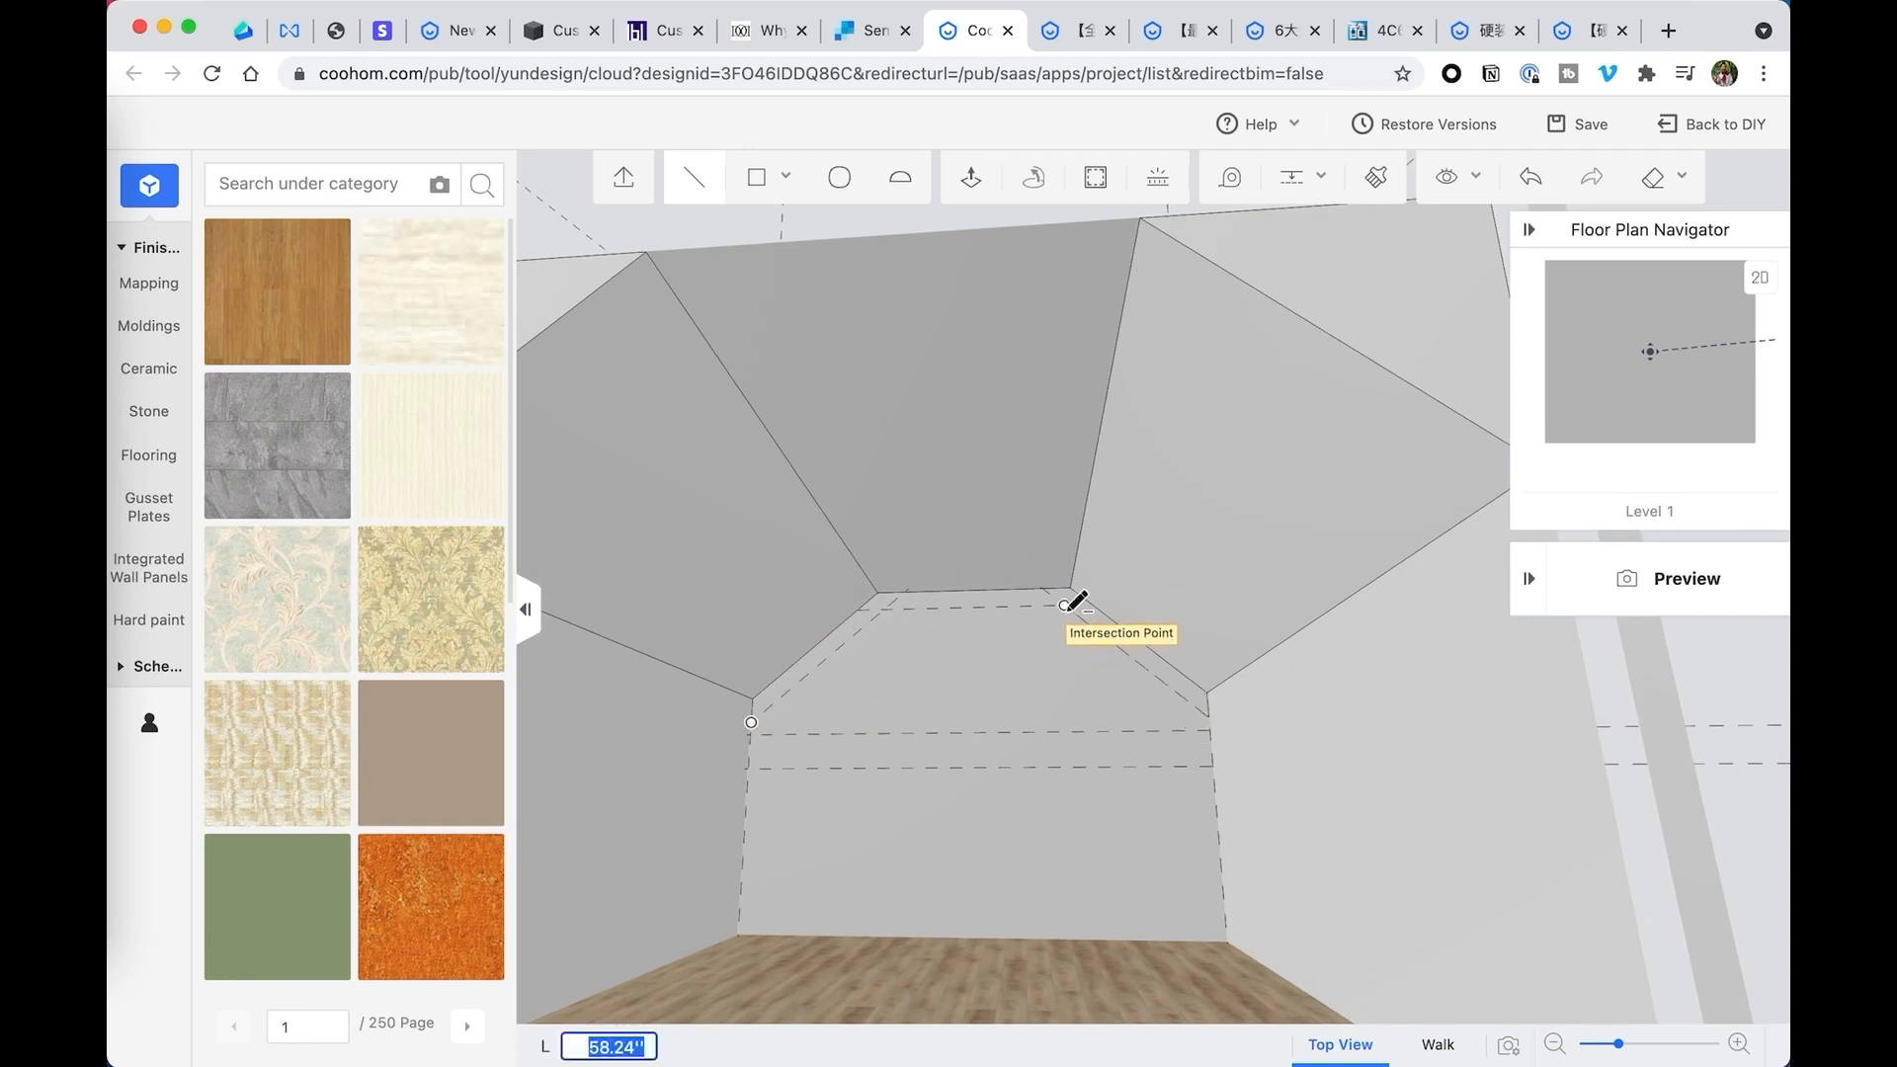
left_click_drag(754, 718, 754, 726)
left_click(753, 727)
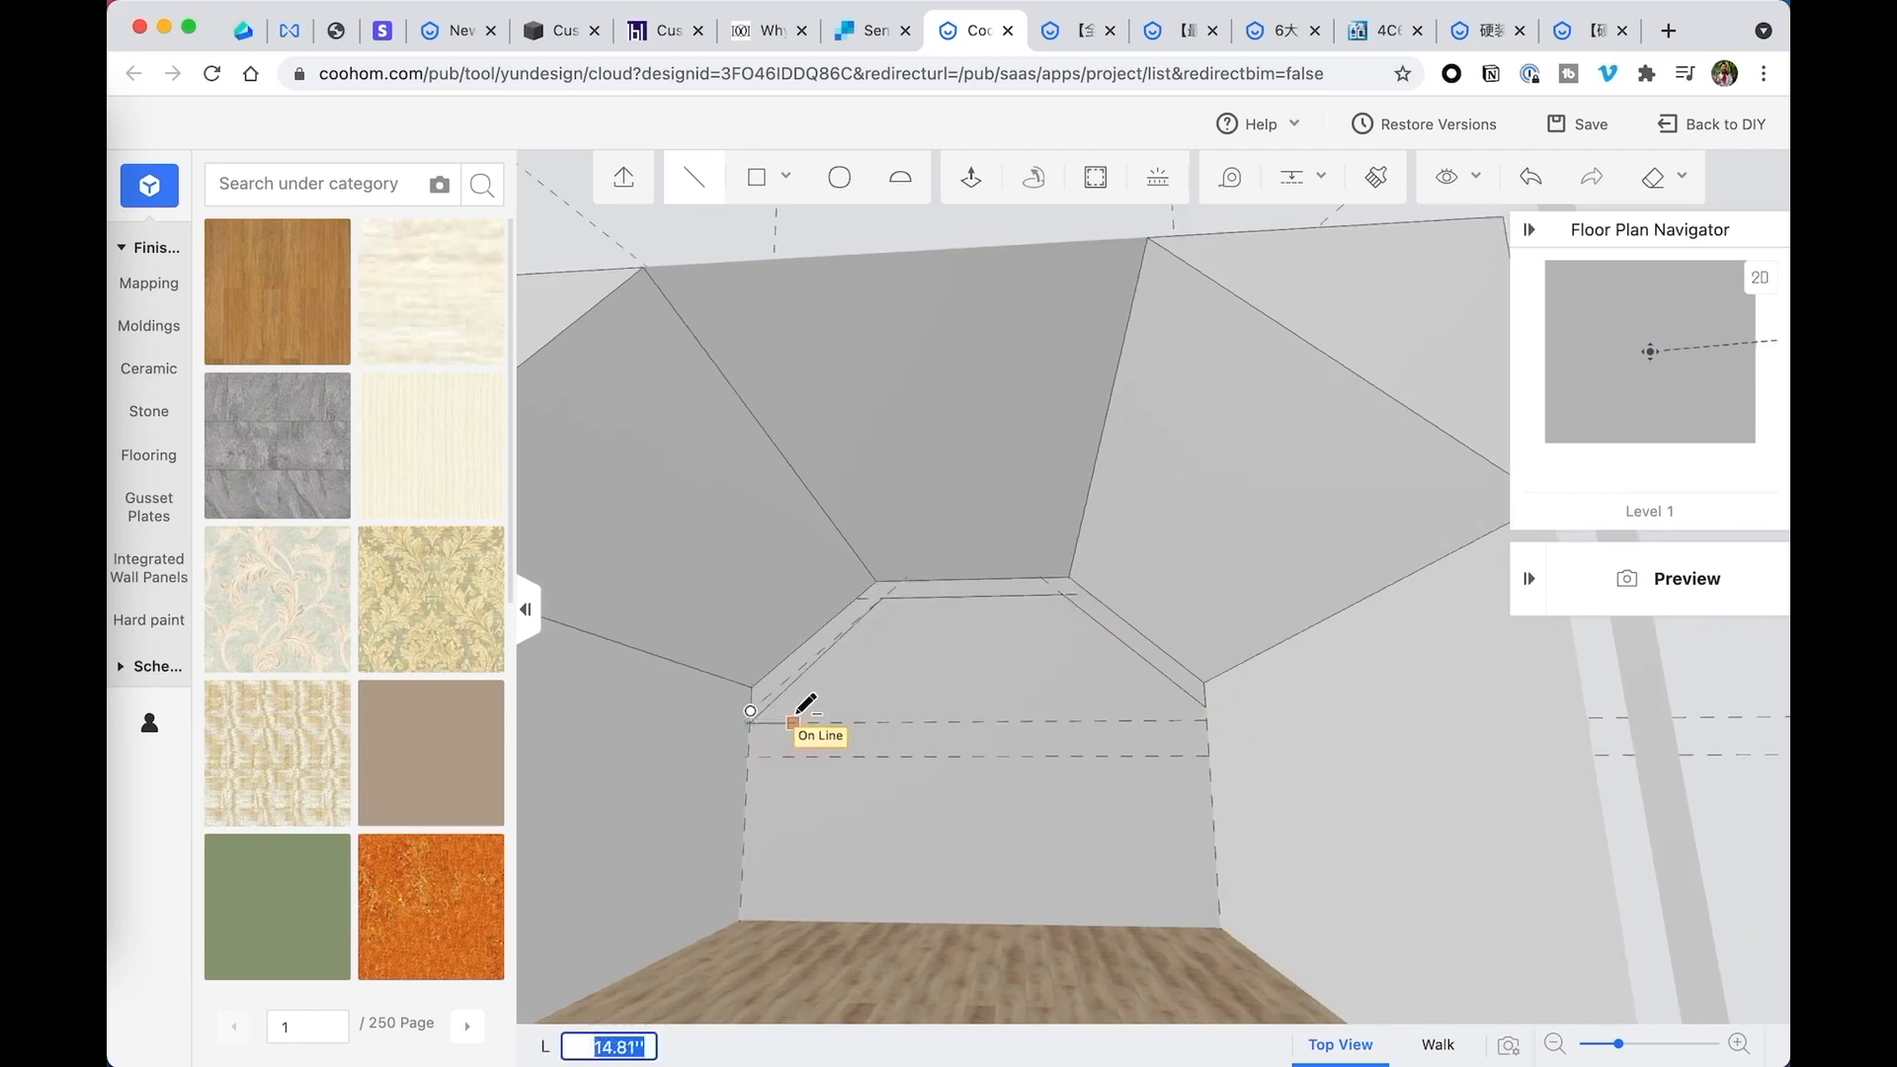
scroll(772, 719, "down", 2)
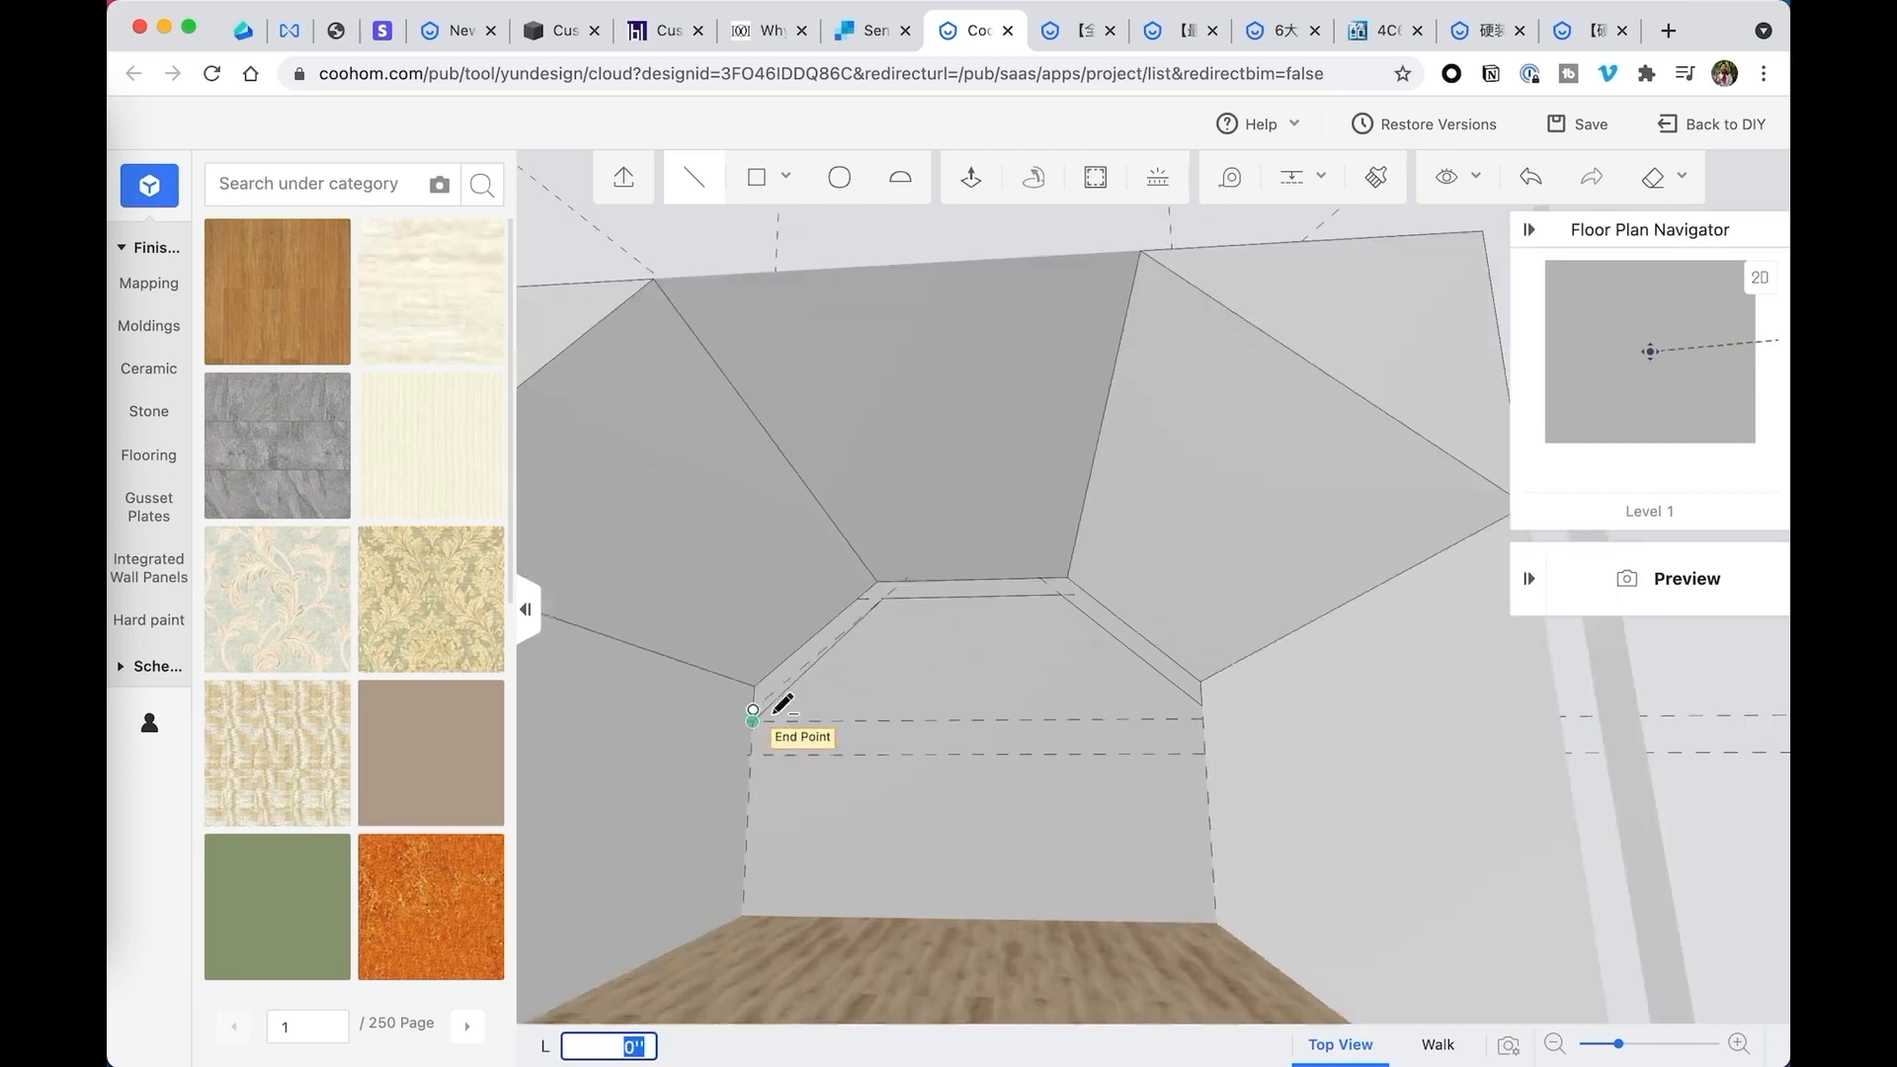
scroll(773, 713, "up", 4)
left_click(655, 764)
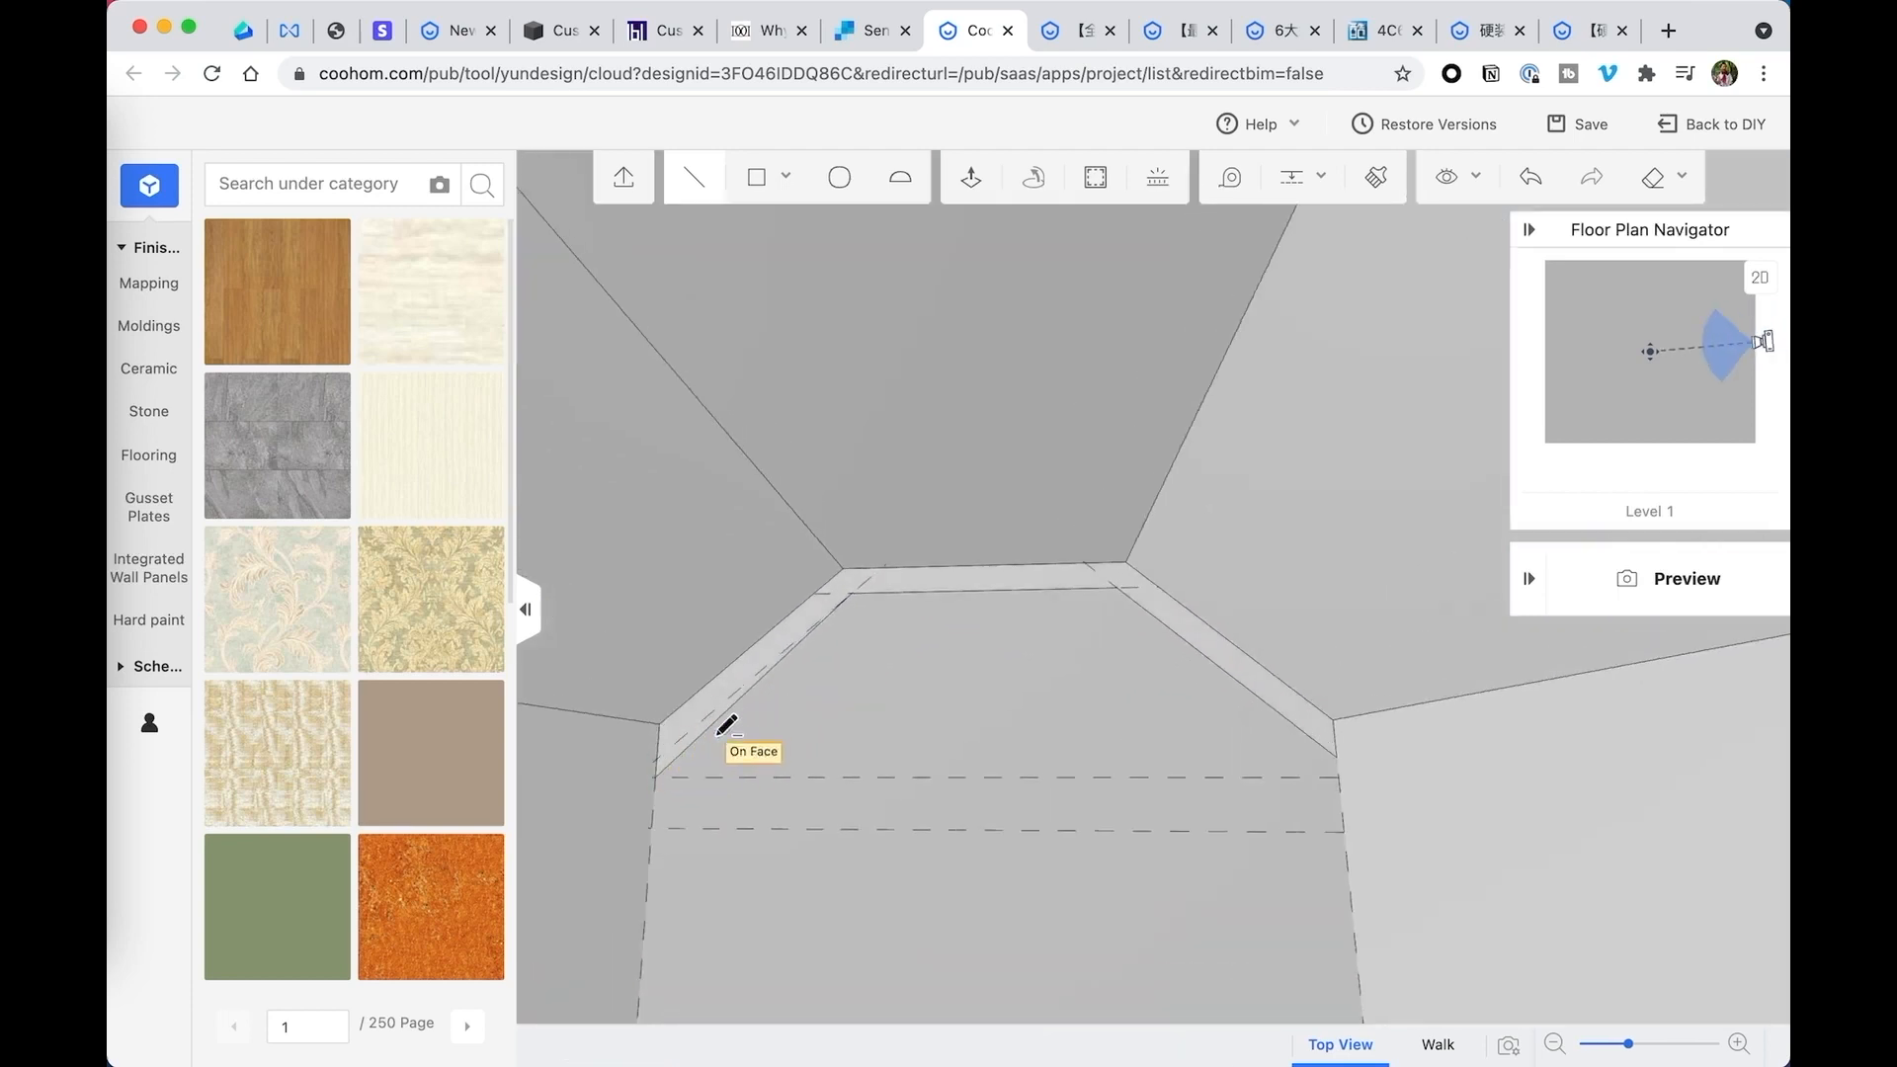
left_click(656, 759)
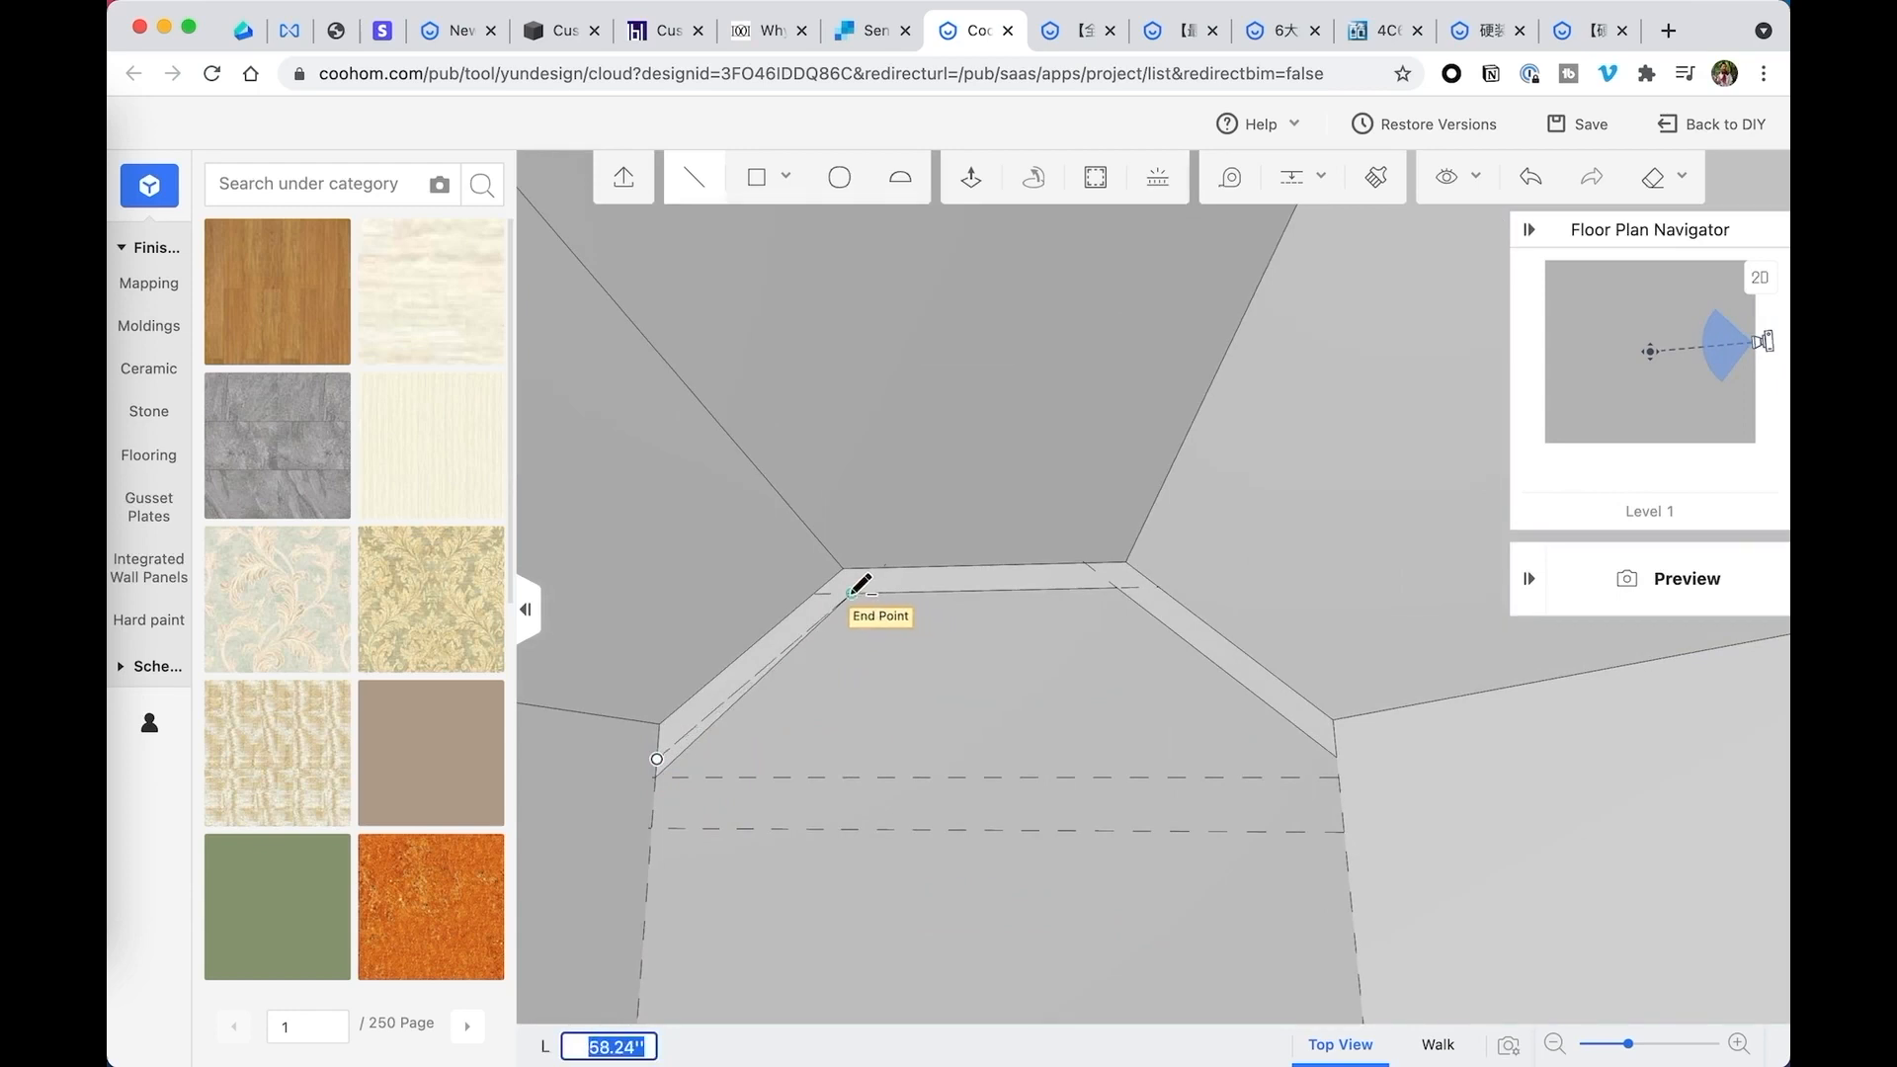
left_click(857, 595)
key("Escape")
- Delete the stray line beneath the left sloped part of the band outline
left_click_drag(807, 691, 743, 728)
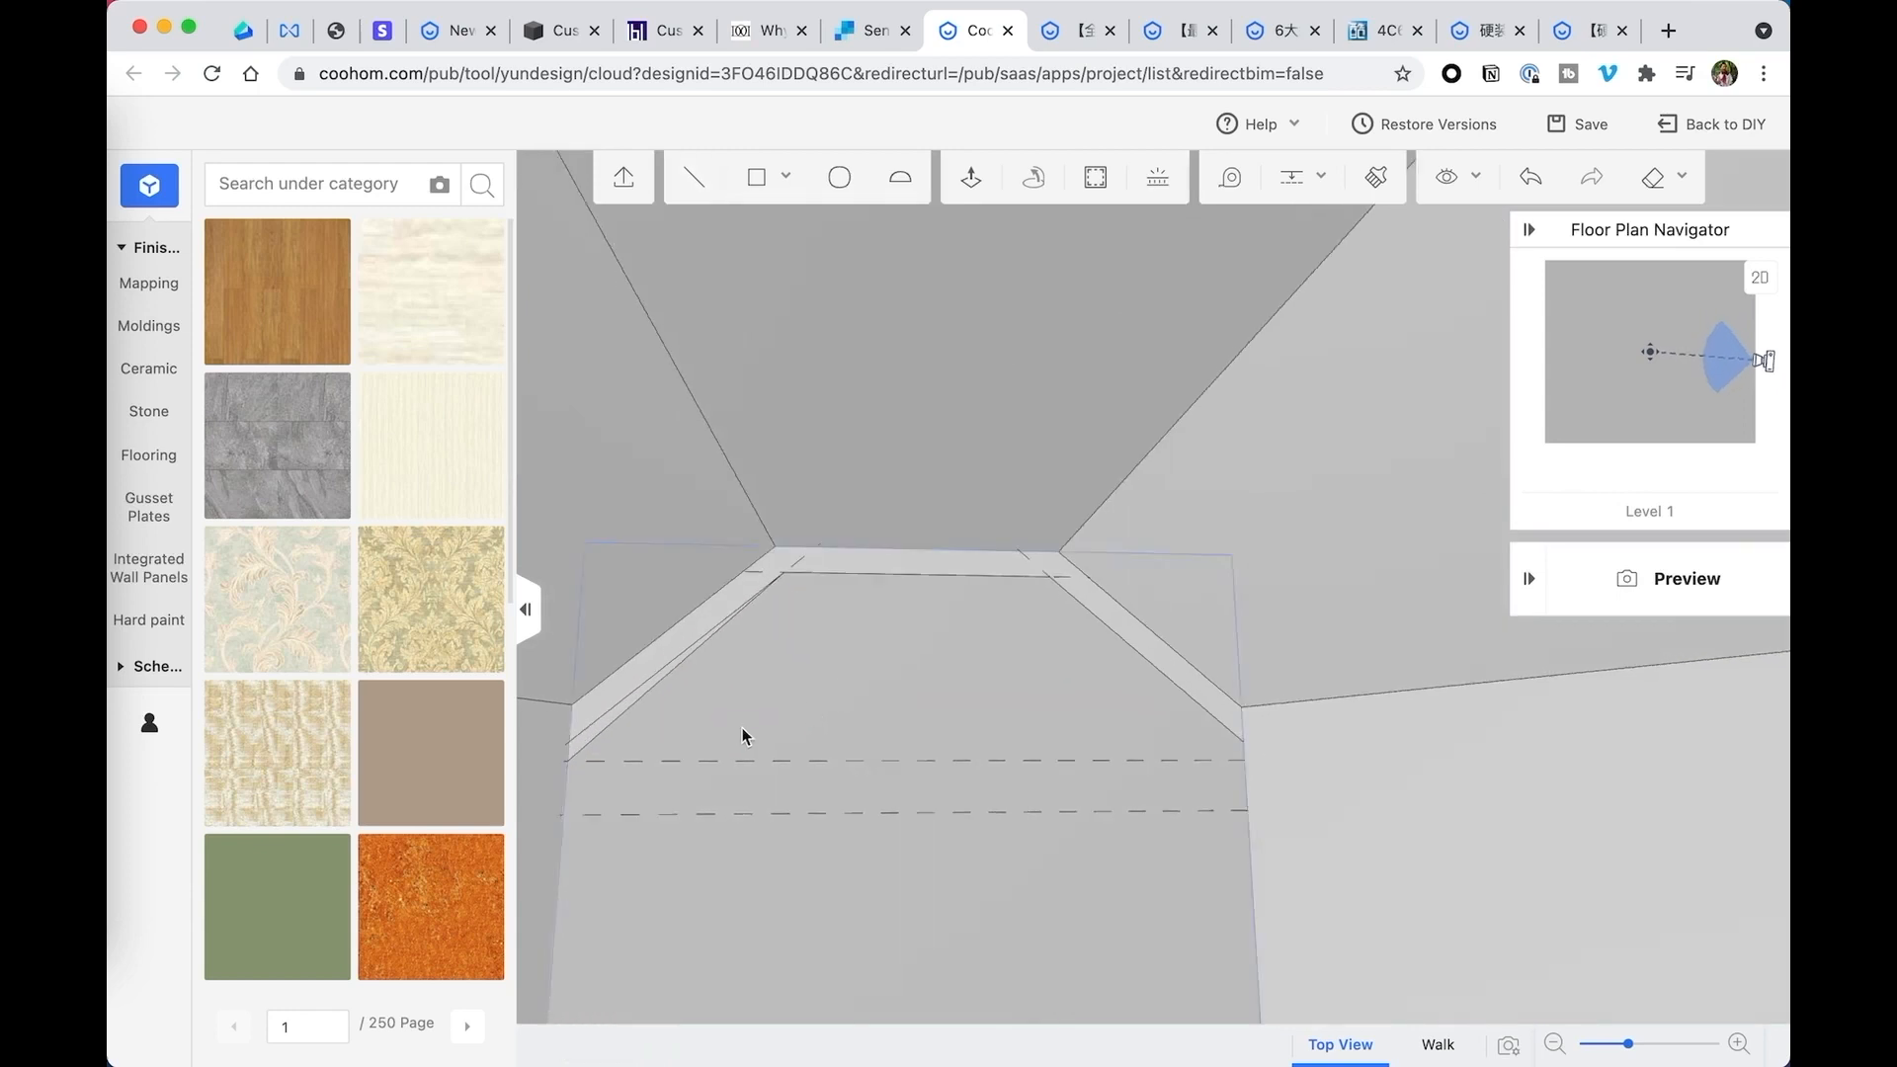
left_click(578, 747)
left_click(1061, 658)
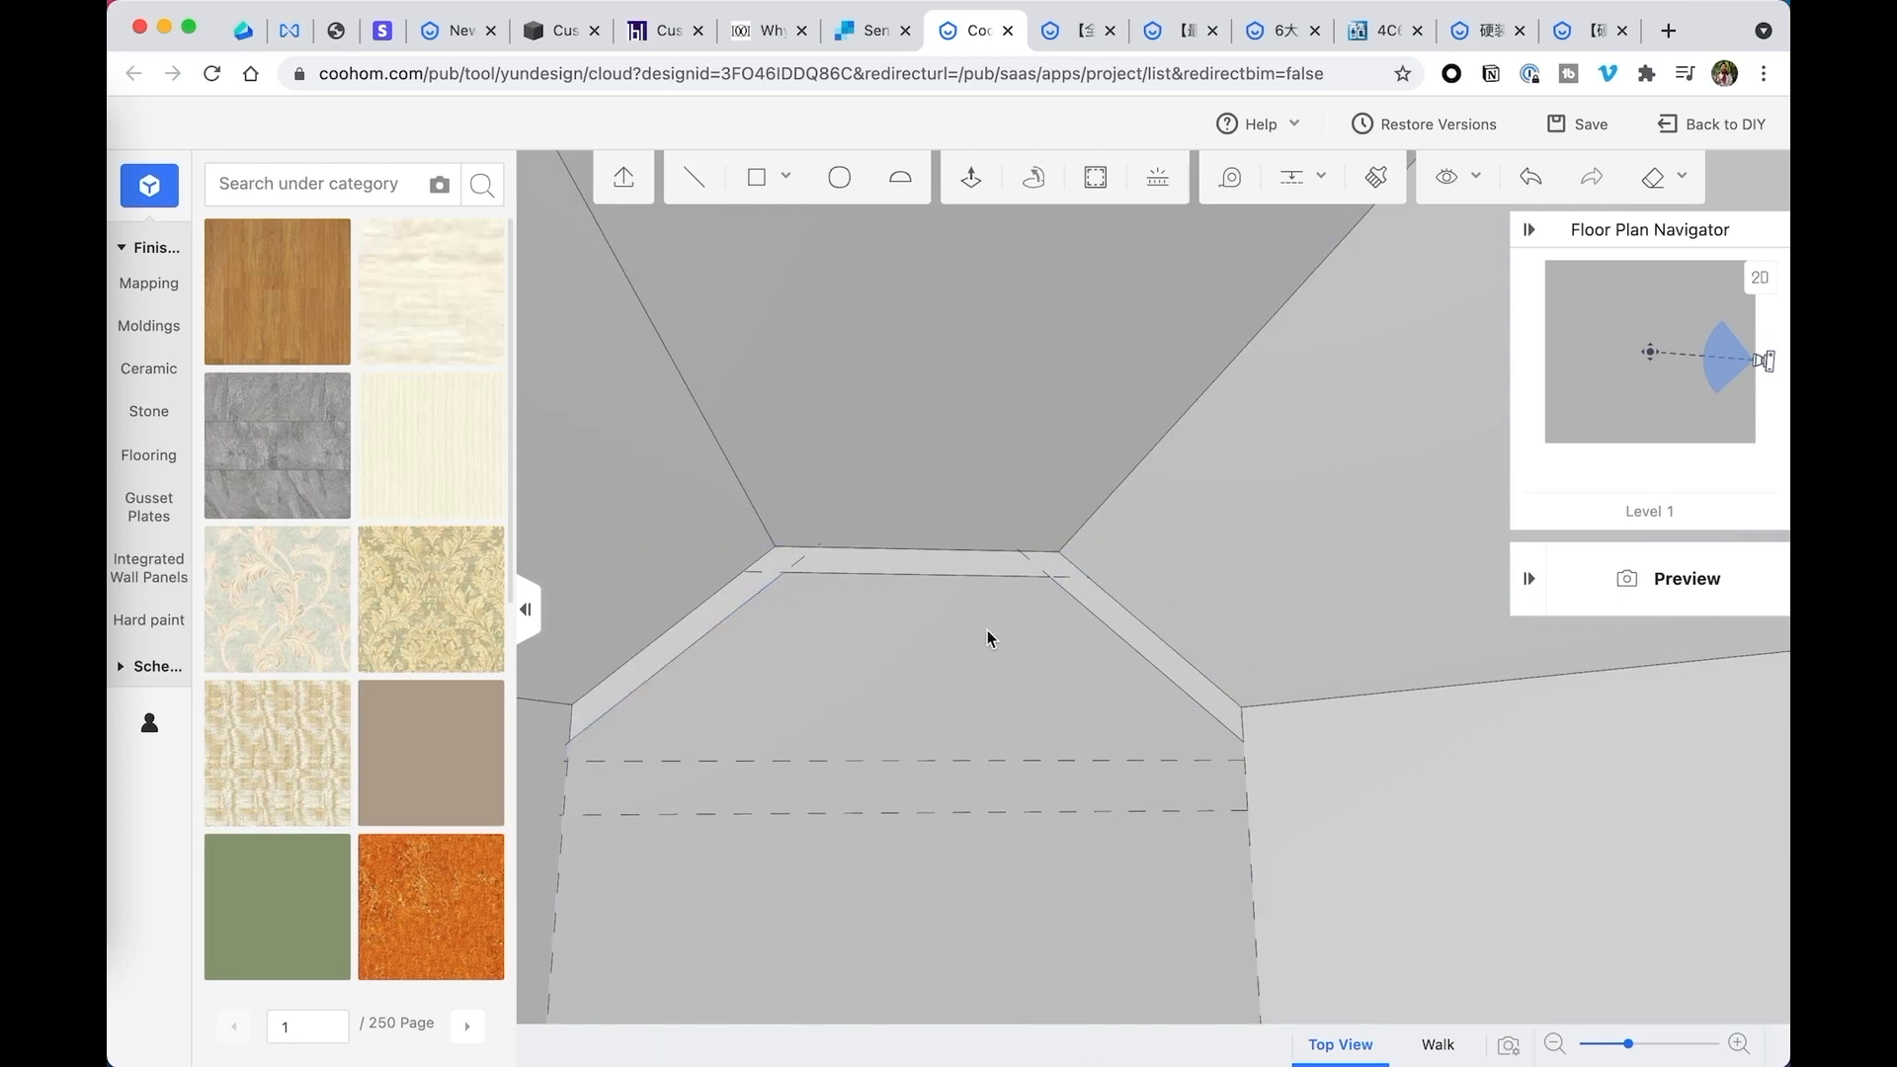
- Push/Pull the band face 6 inches out from the back wall
left_click_drag(987, 636, 938, 640)
left_click(728, 660)
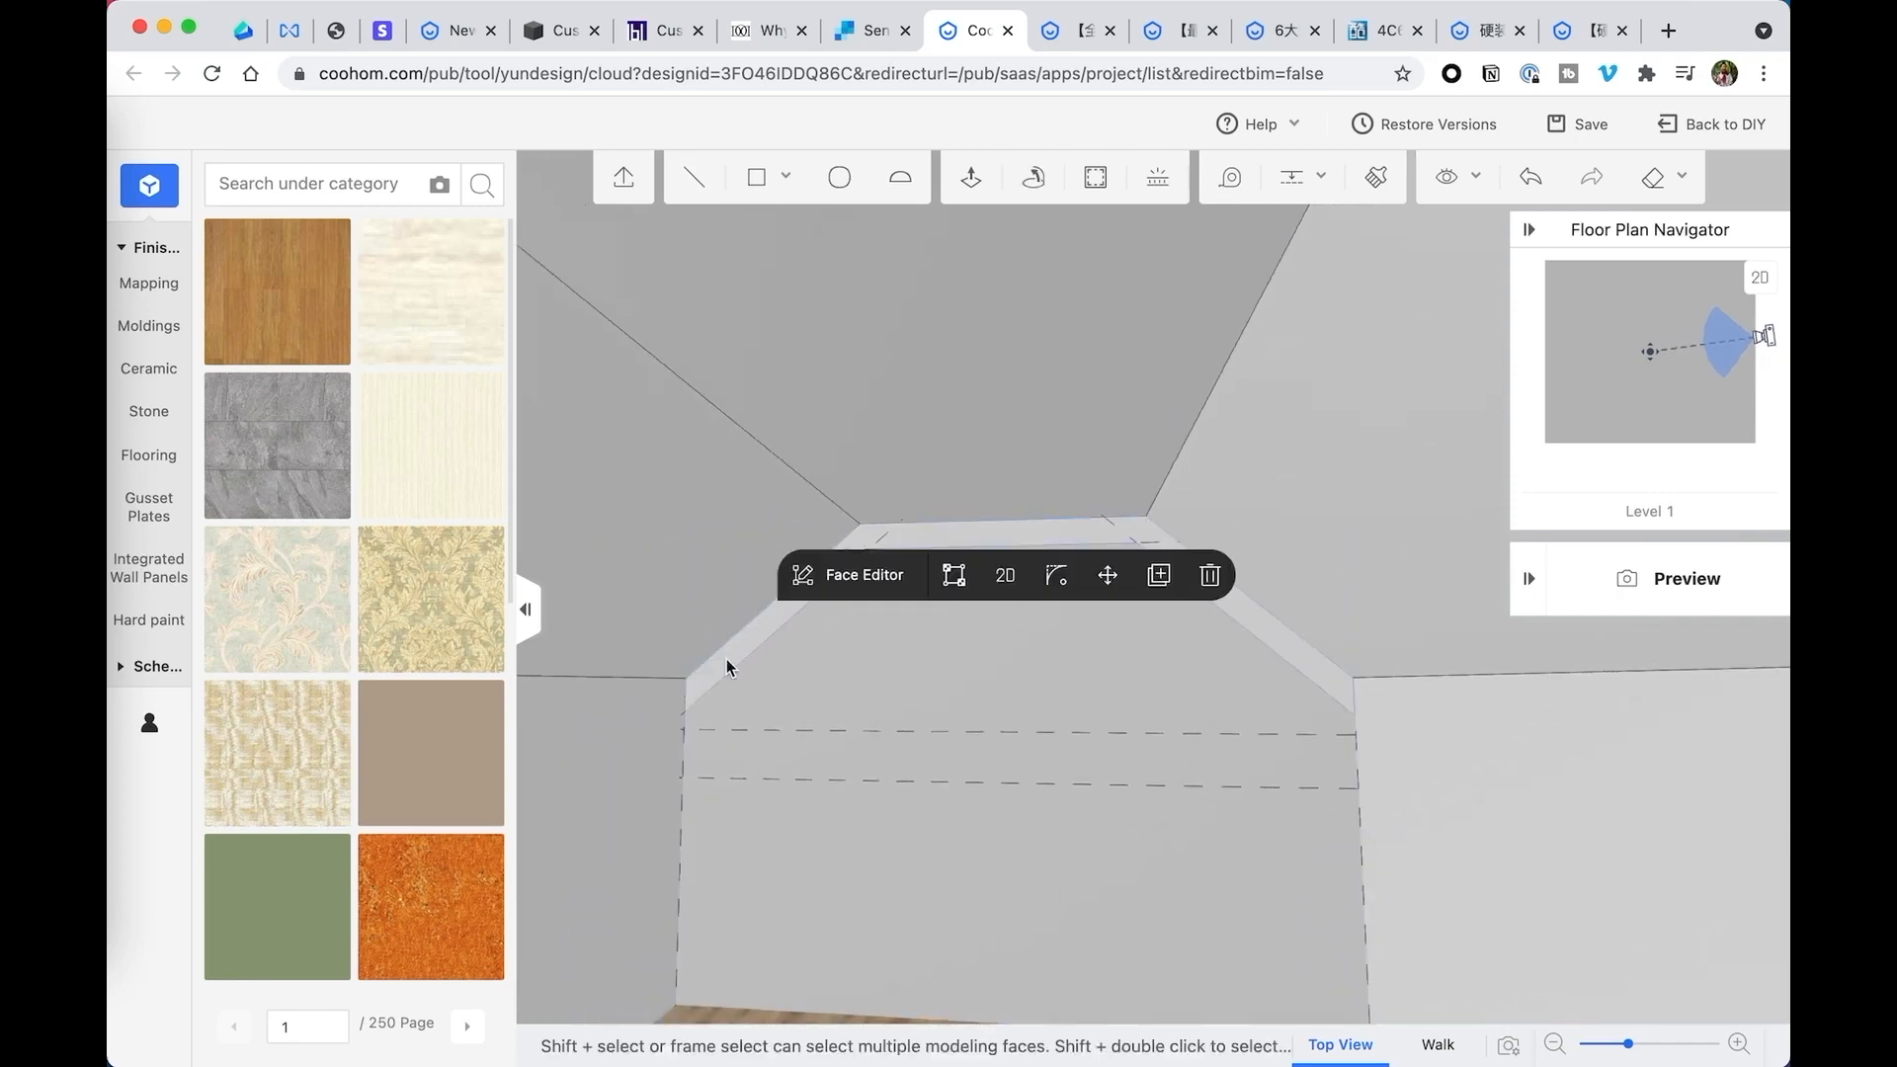
left_click_drag(1074, 667, 1031, 656)
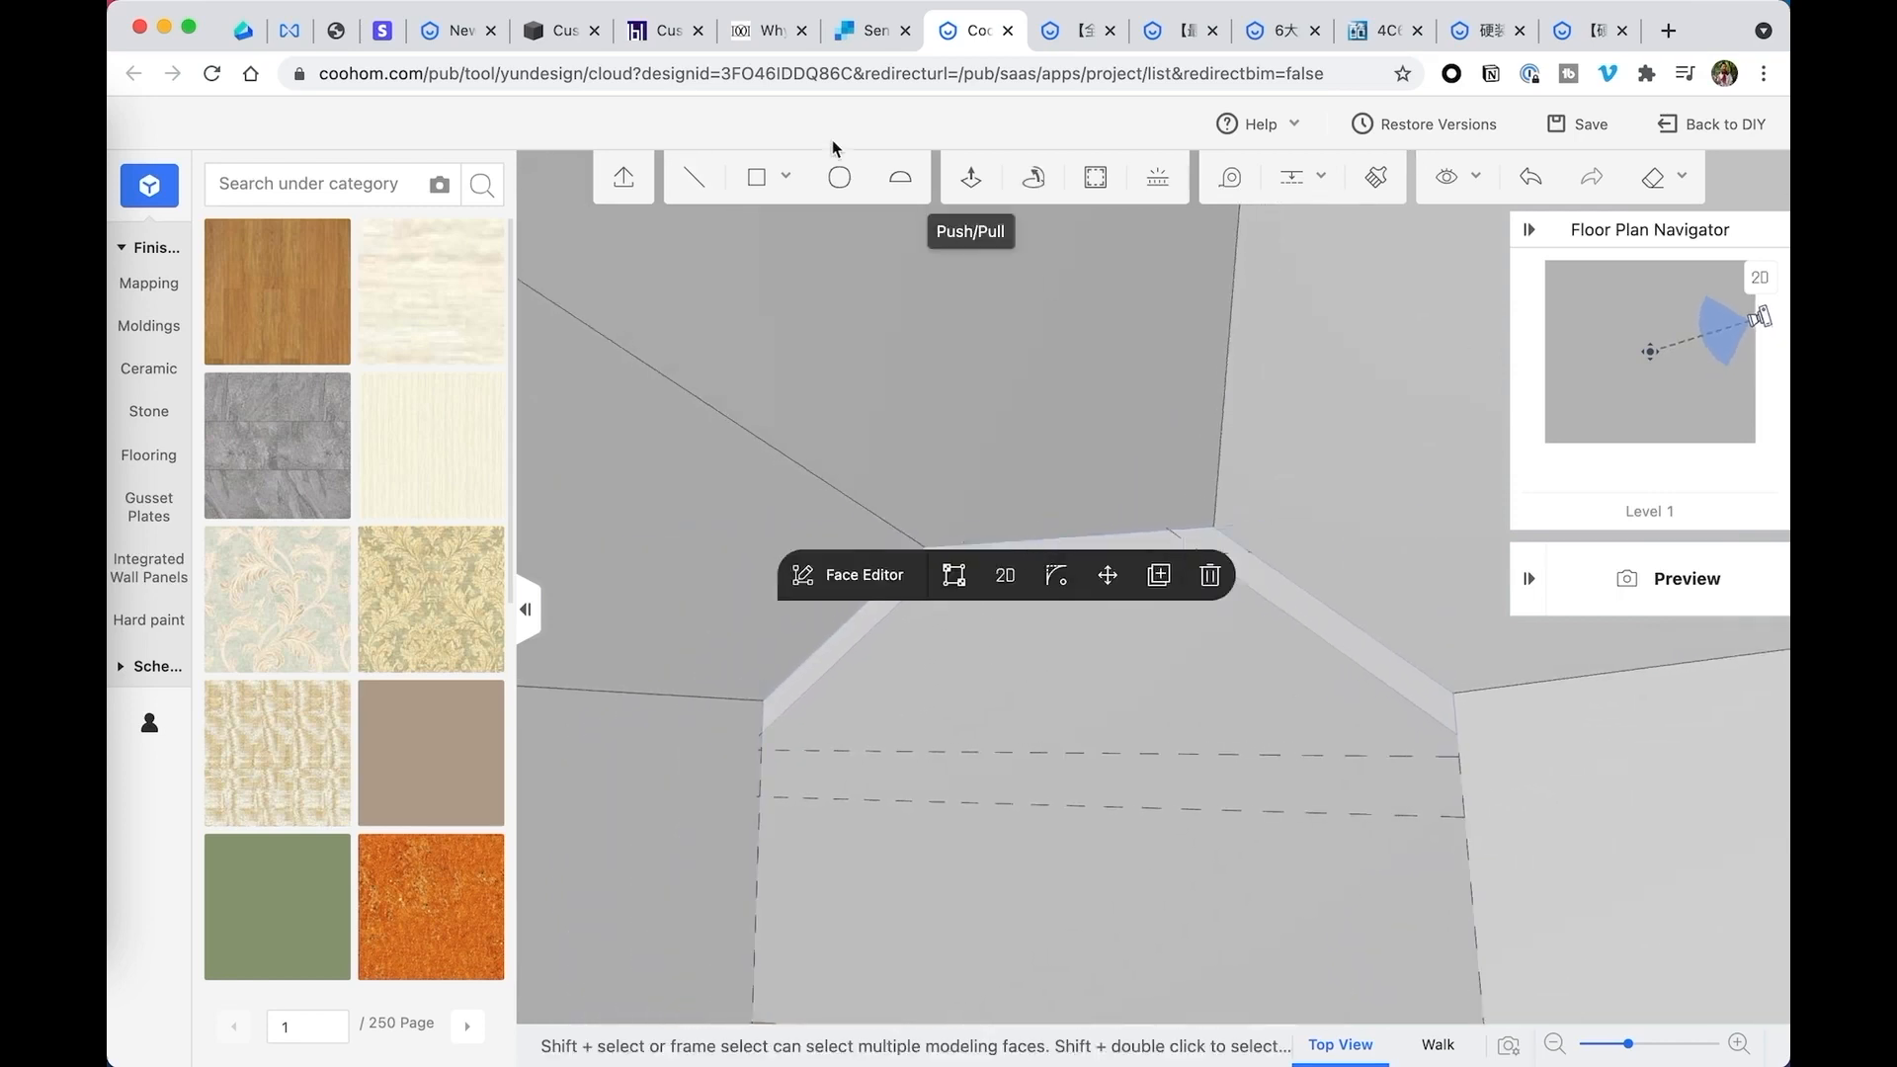
left_click(971, 177)
left_click(1259, 584)
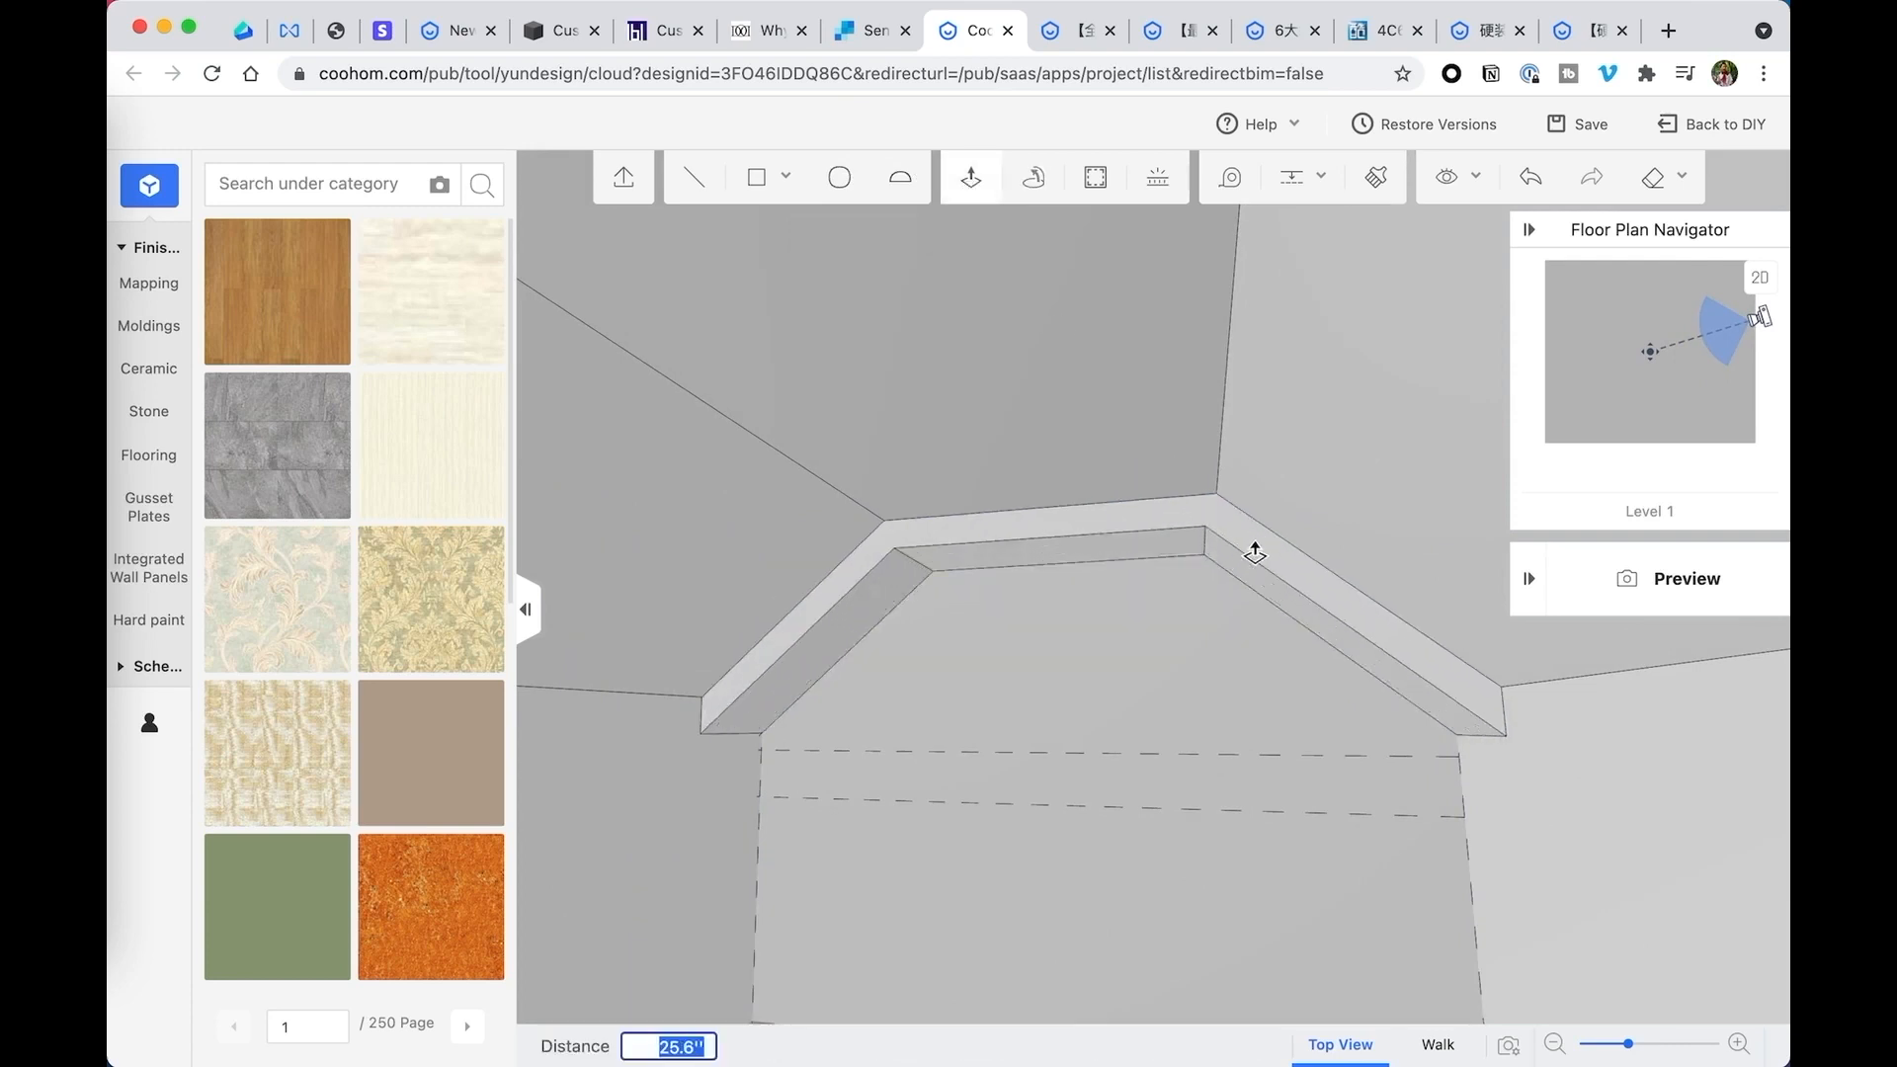
type("6")
key("Return")
mouse_move(1237, 547)
left_mouse_down()
mouse_move(1113, 529)
mouse_move(1212, 542)
left_mouse_up()
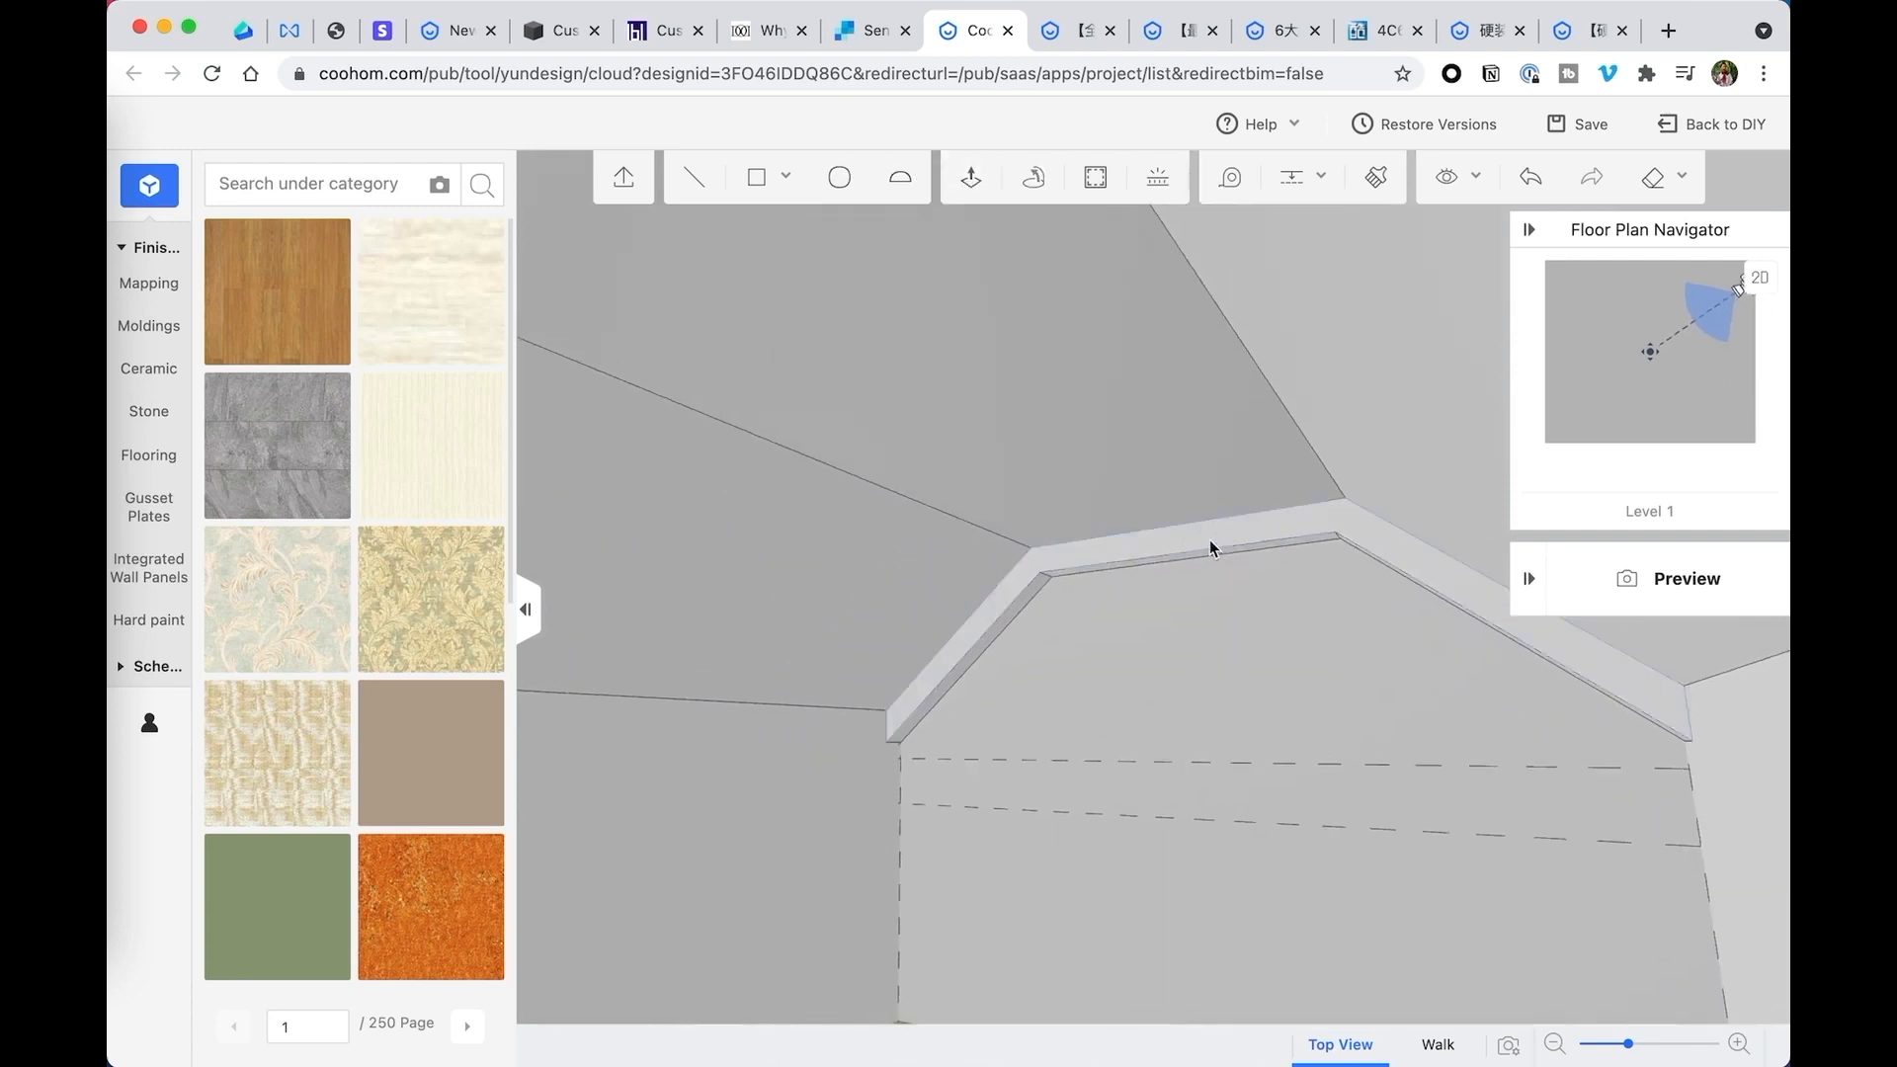
- Select the whole extruded band and make it a group
left_click(1385, 539)
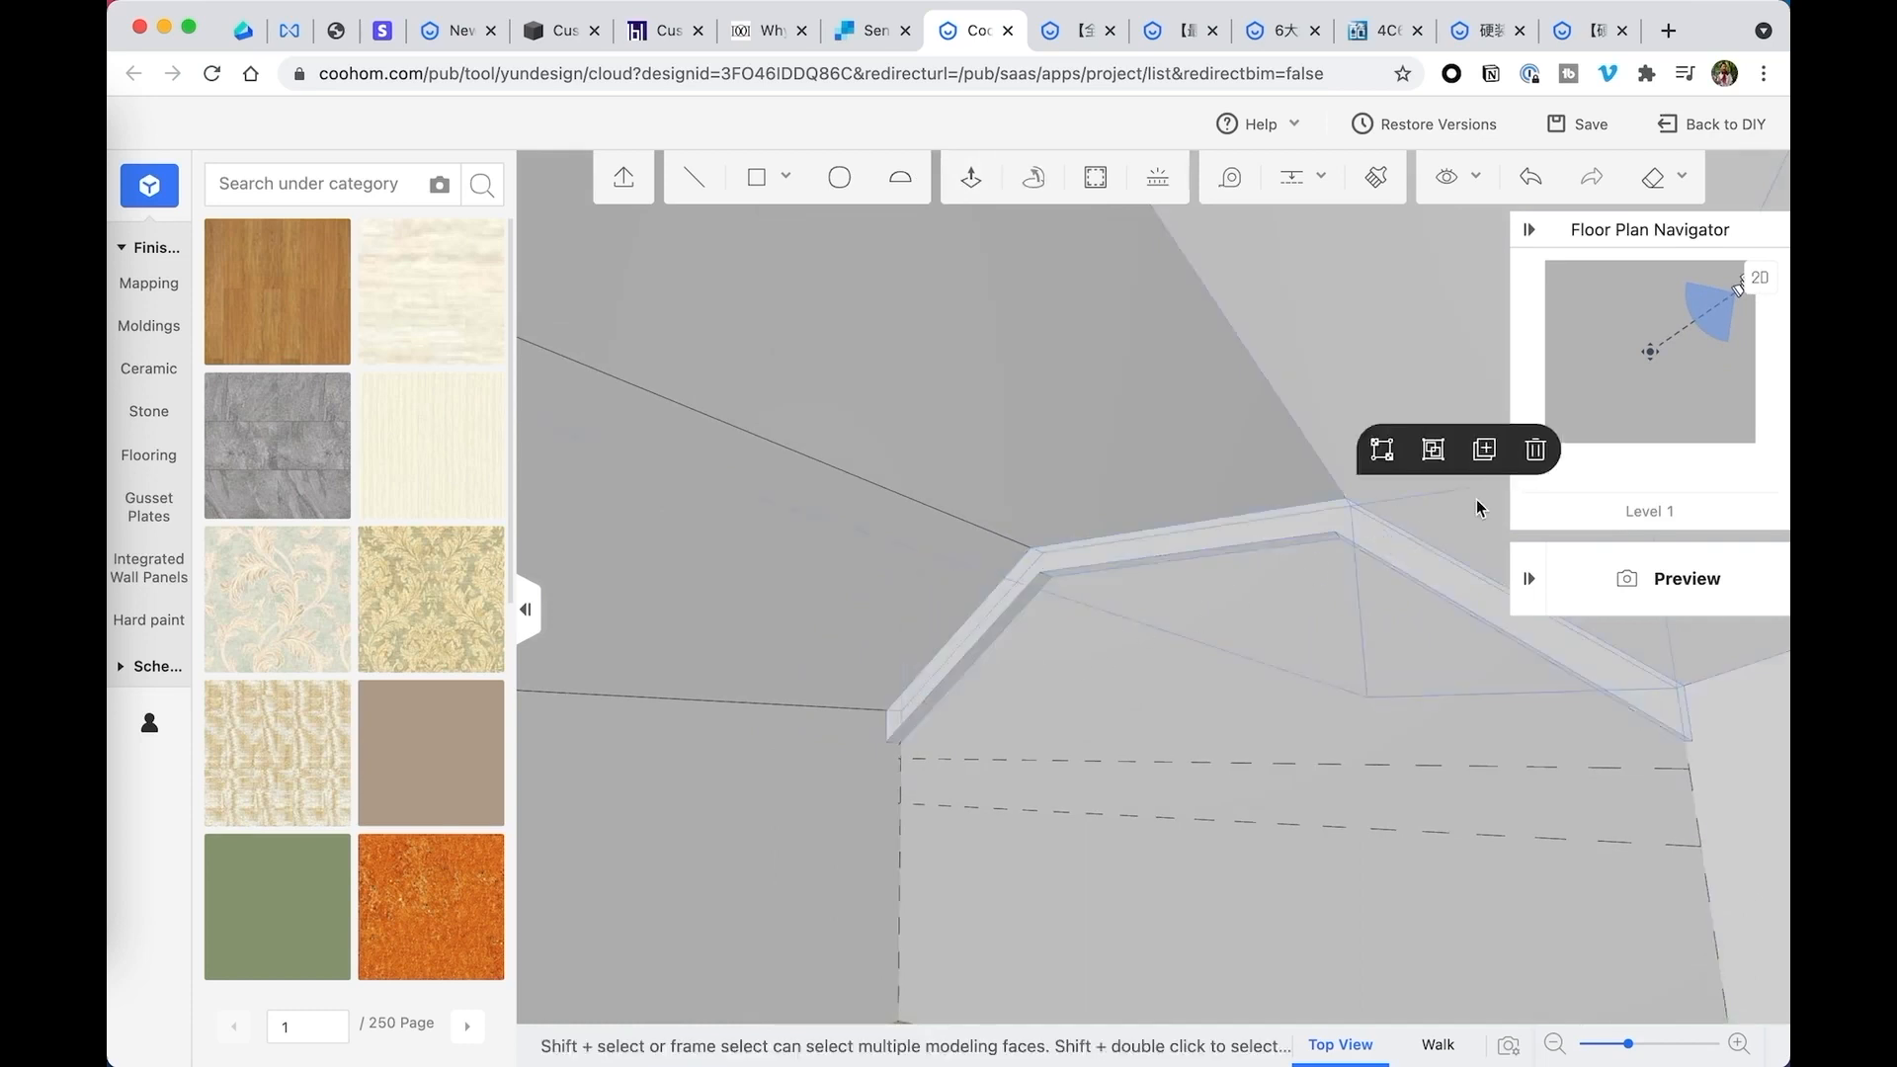
left_click_drag(1313, 567, 1369, 545)
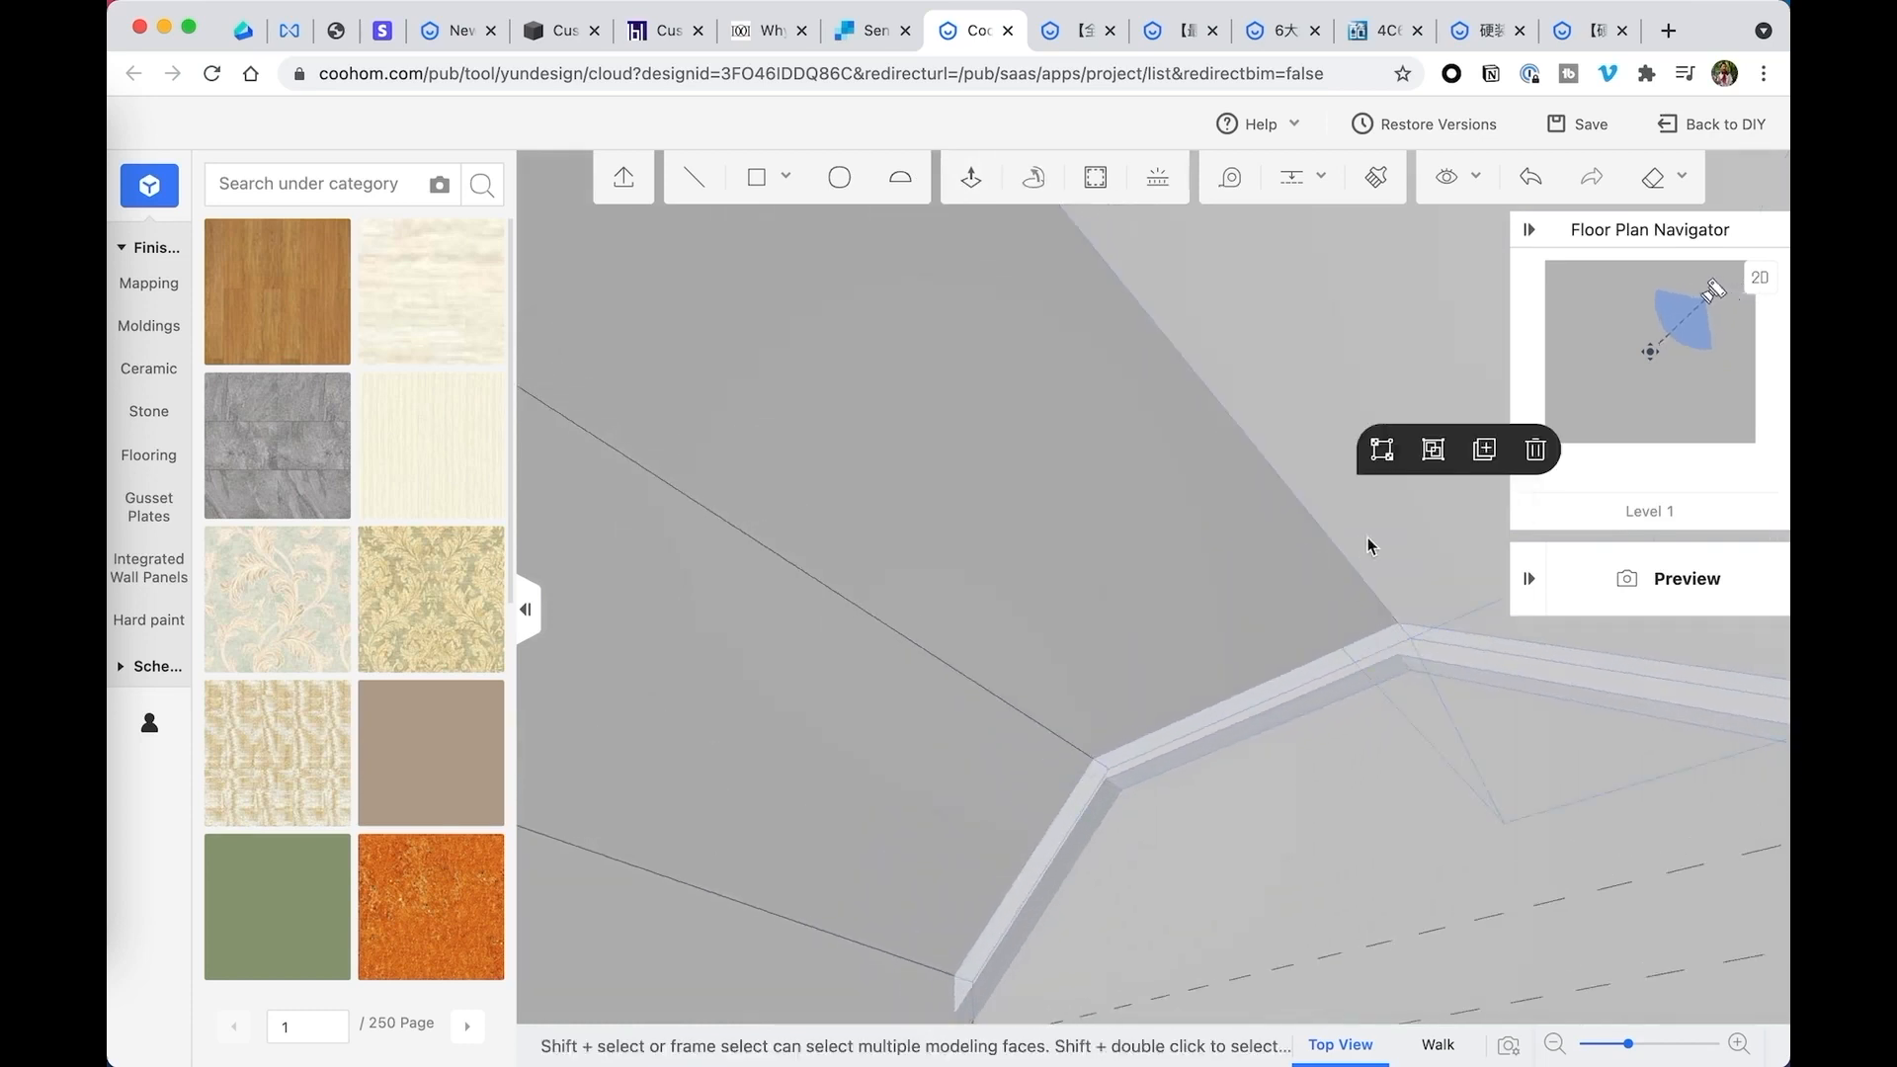
left_click_drag(1127, 882, 1438, 615)
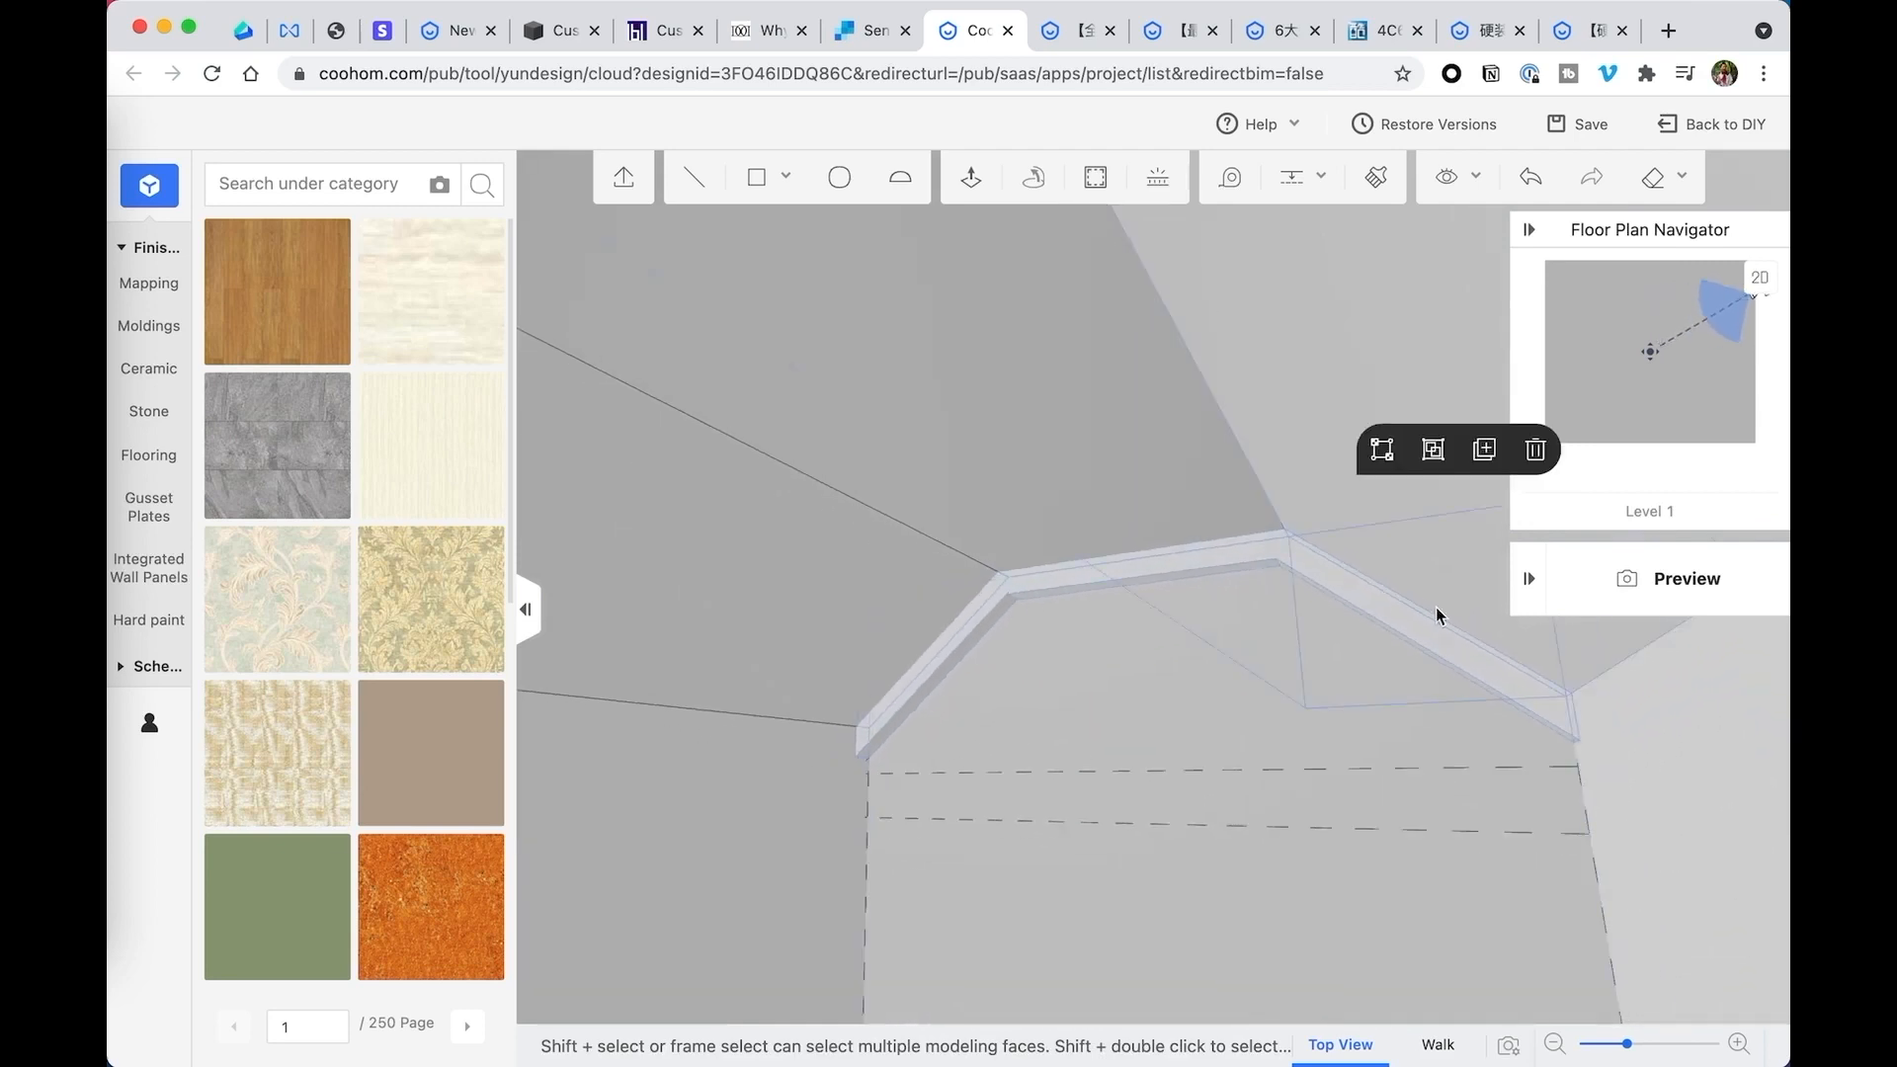
left_click(1435, 451)
- Duplicate the grouped beam 48 inches forward from the back wall along the ceiling edge
left_click_drag(1302, 561, 1164, 601)
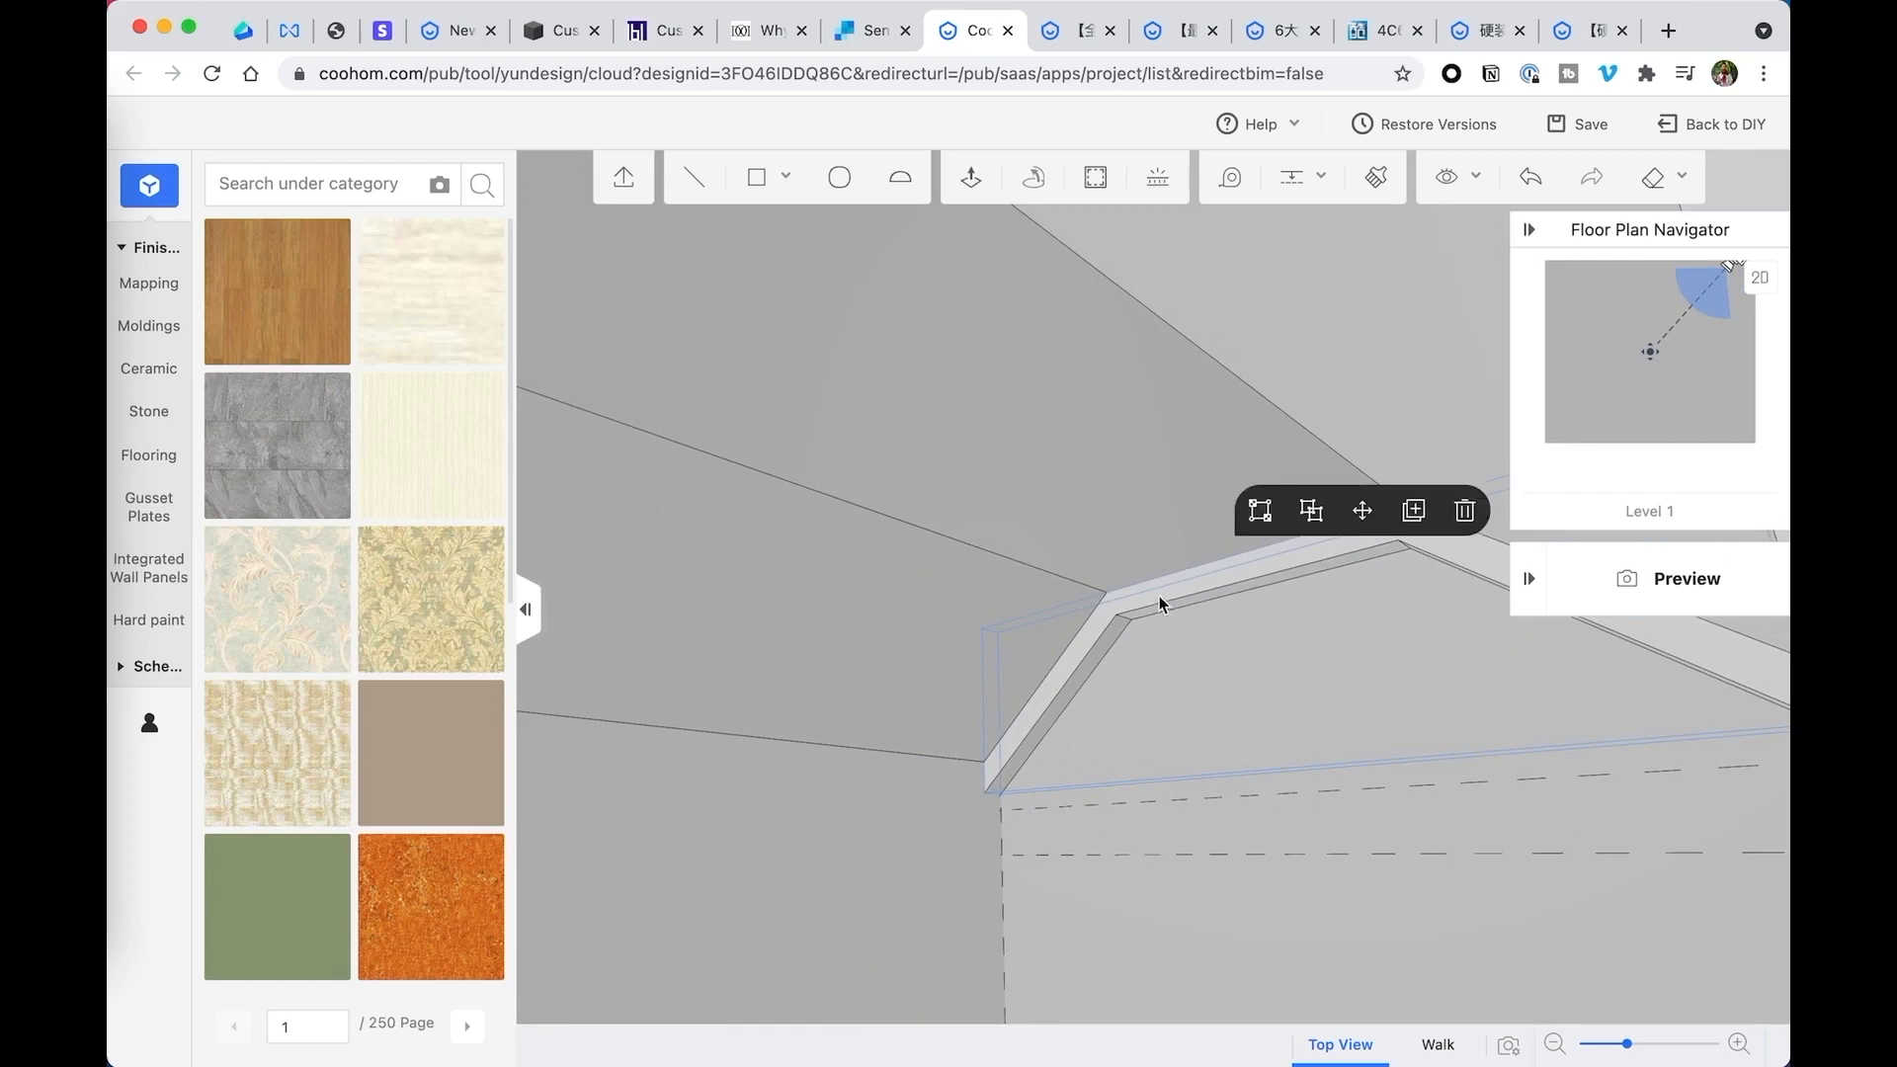
left_click(1410, 510)
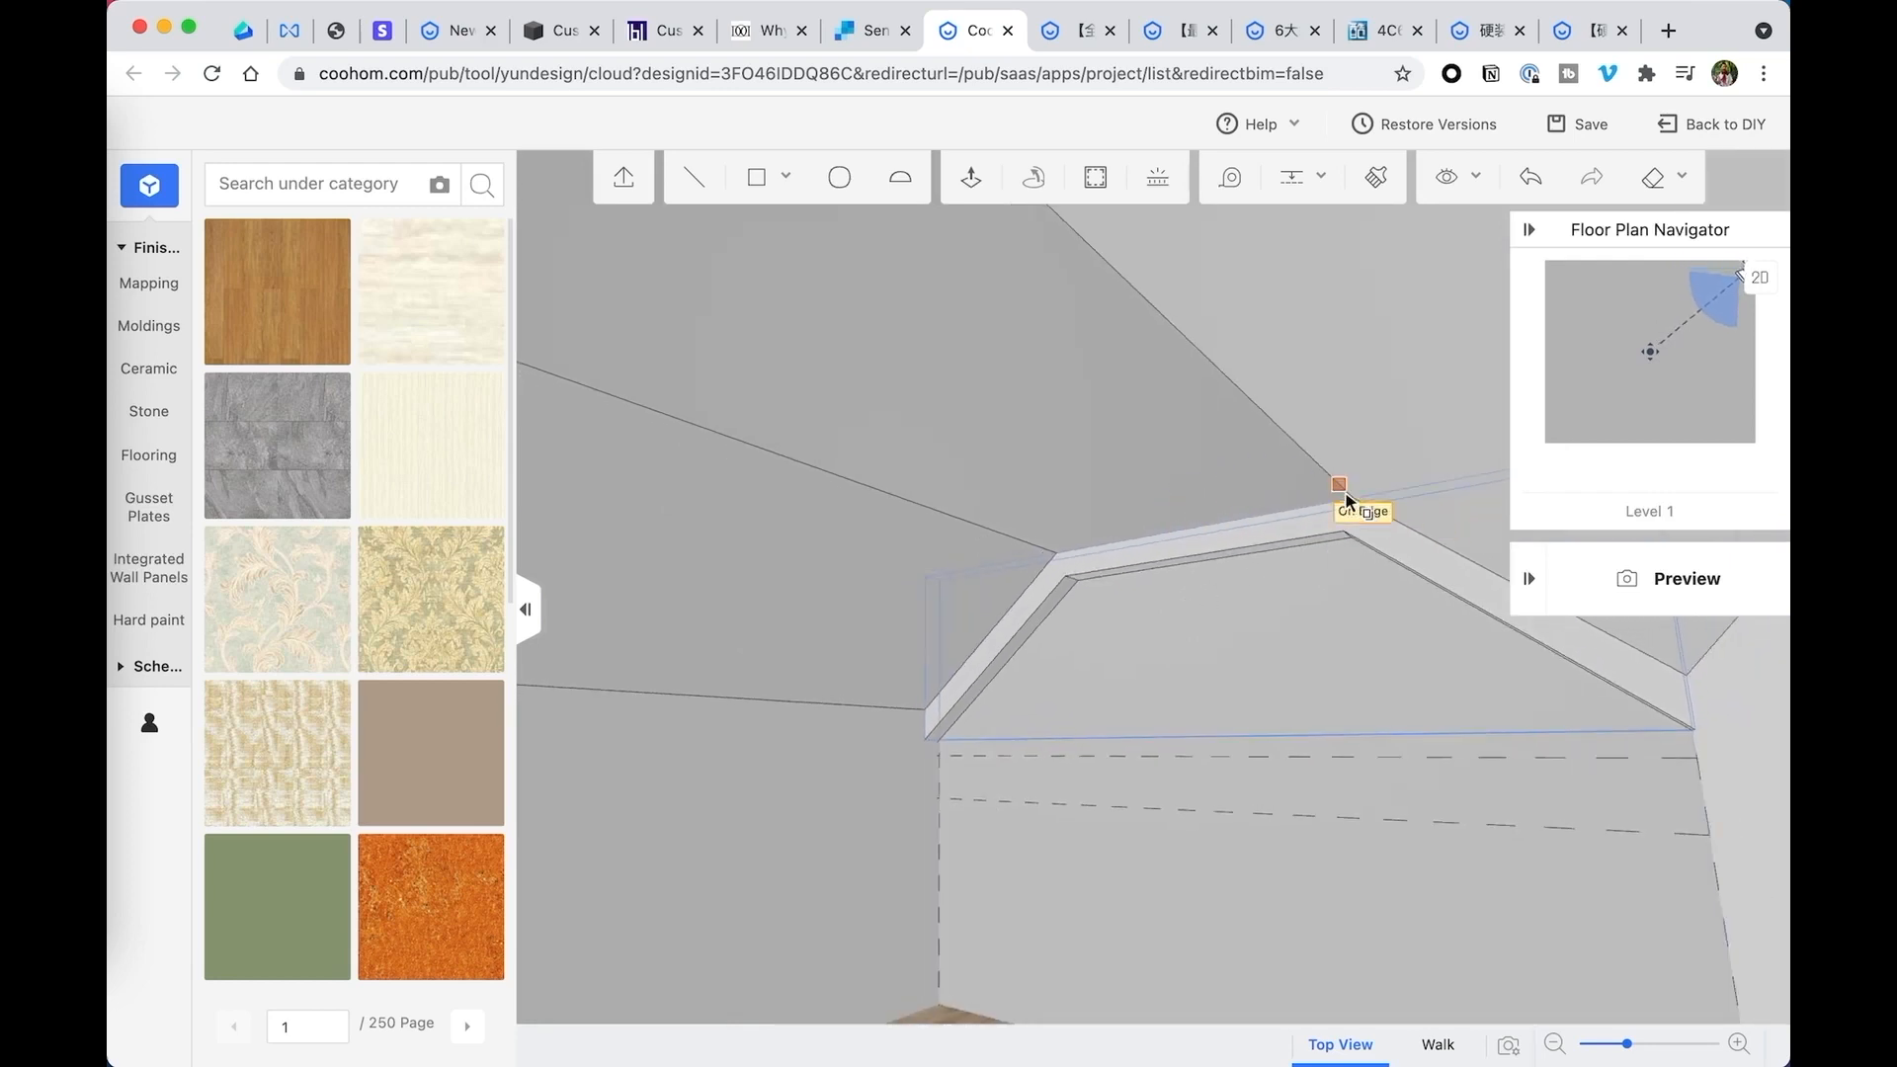
left_click(1059, 551)
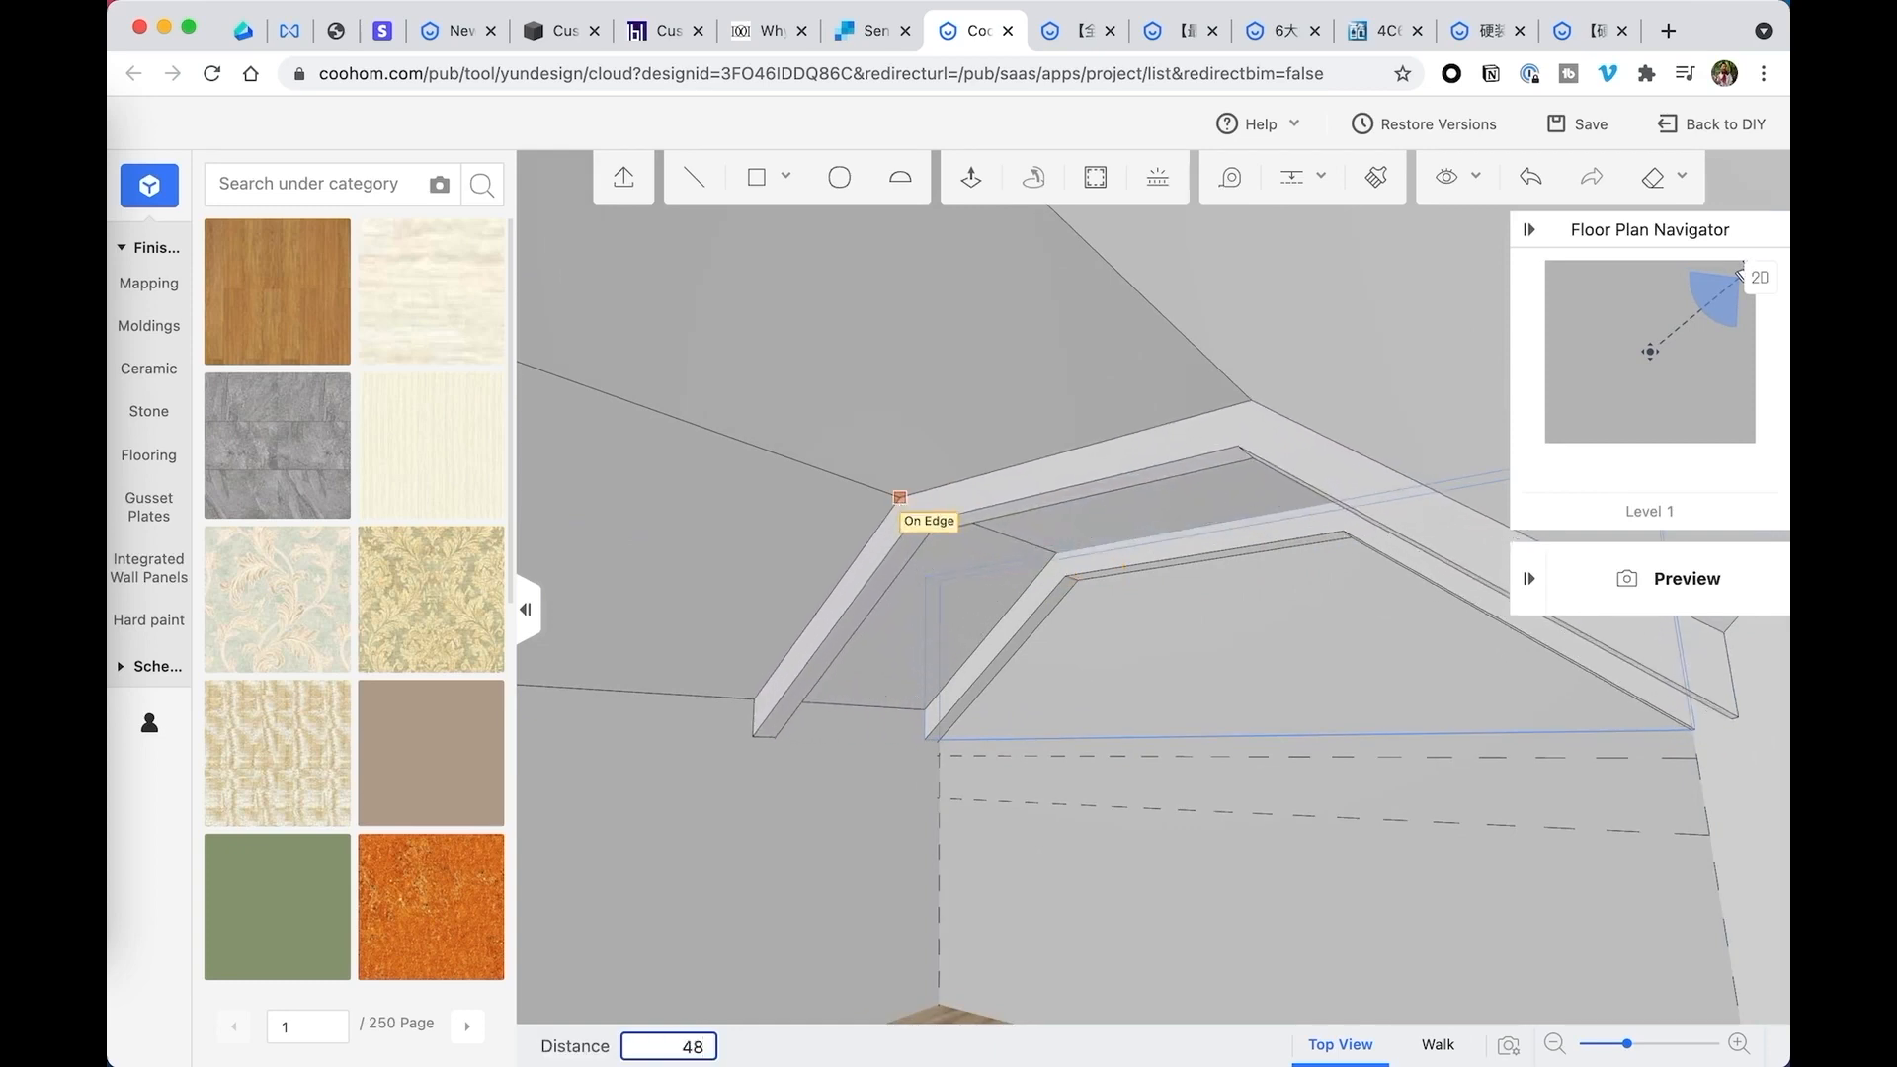
type("48")
key("Return")
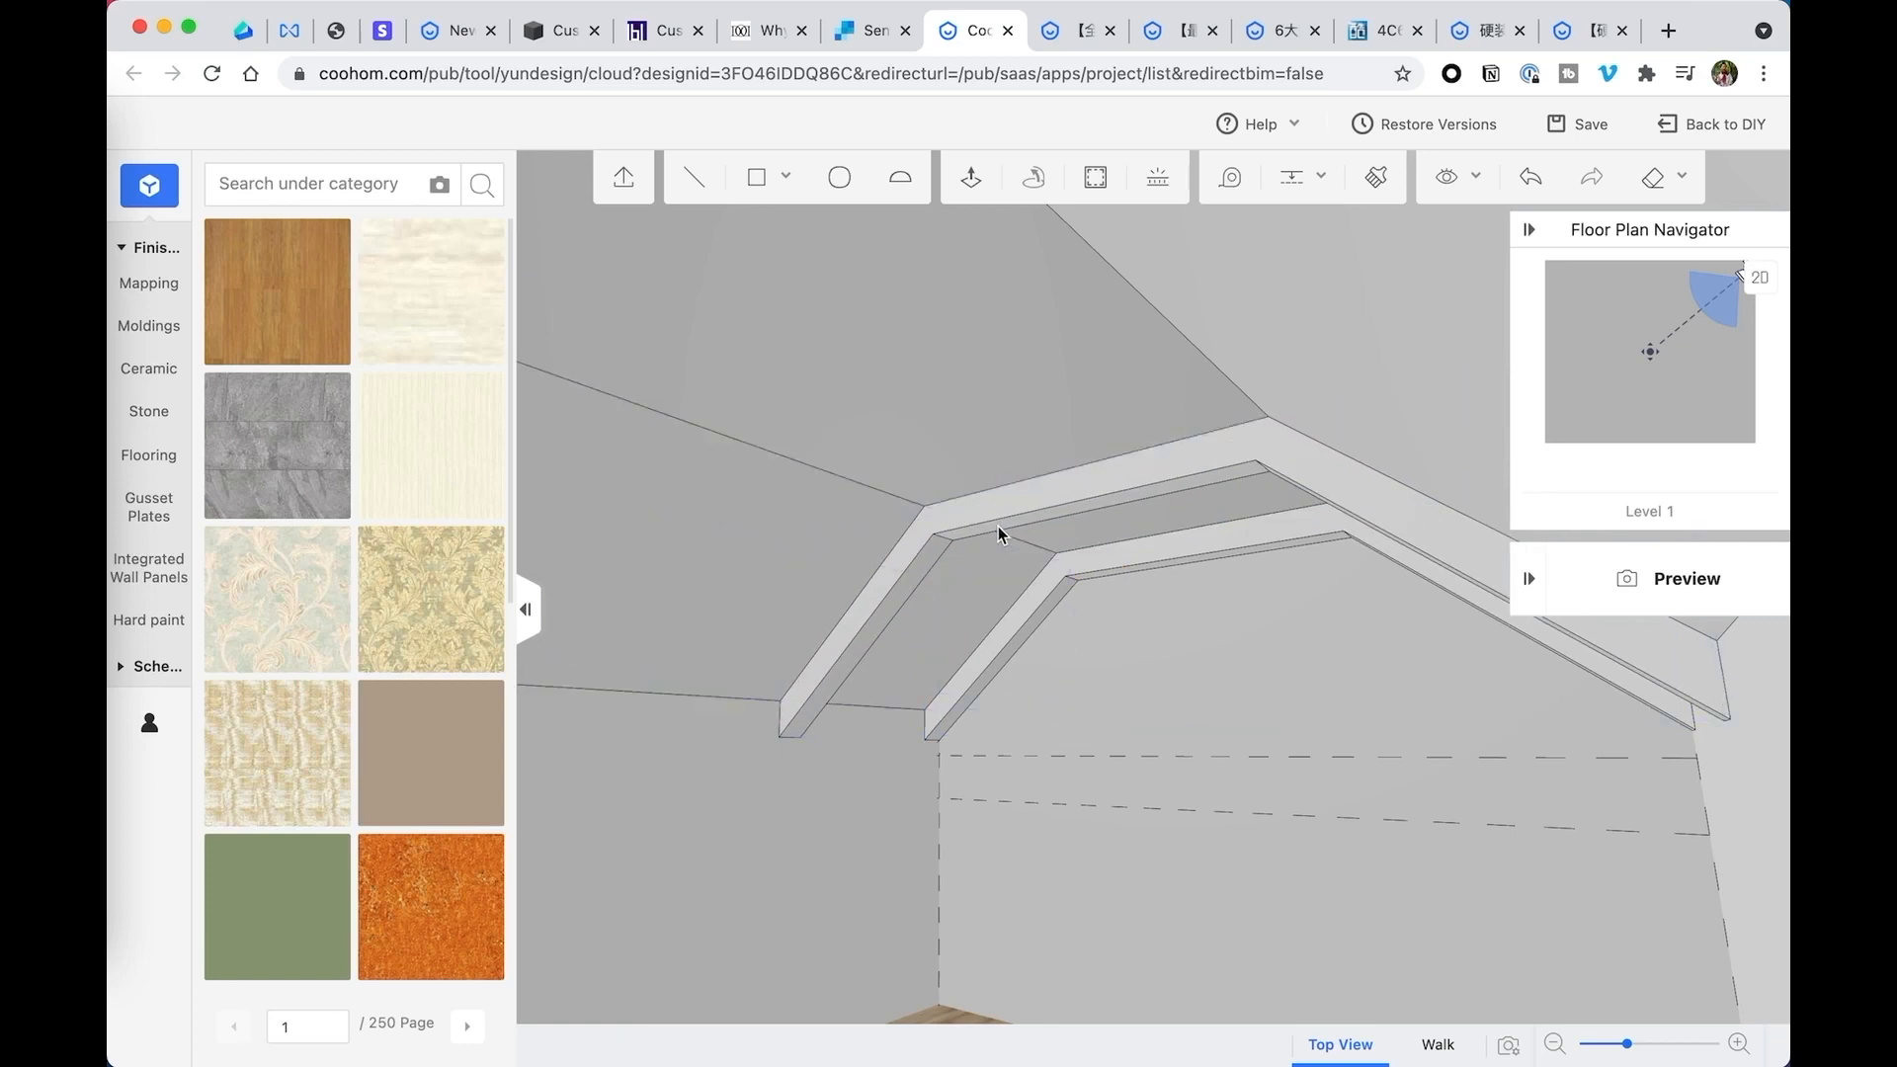
- Duplicate the front beam another 48 inches forward along the ceiling edge to make a third beam
left_click(1017, 519)
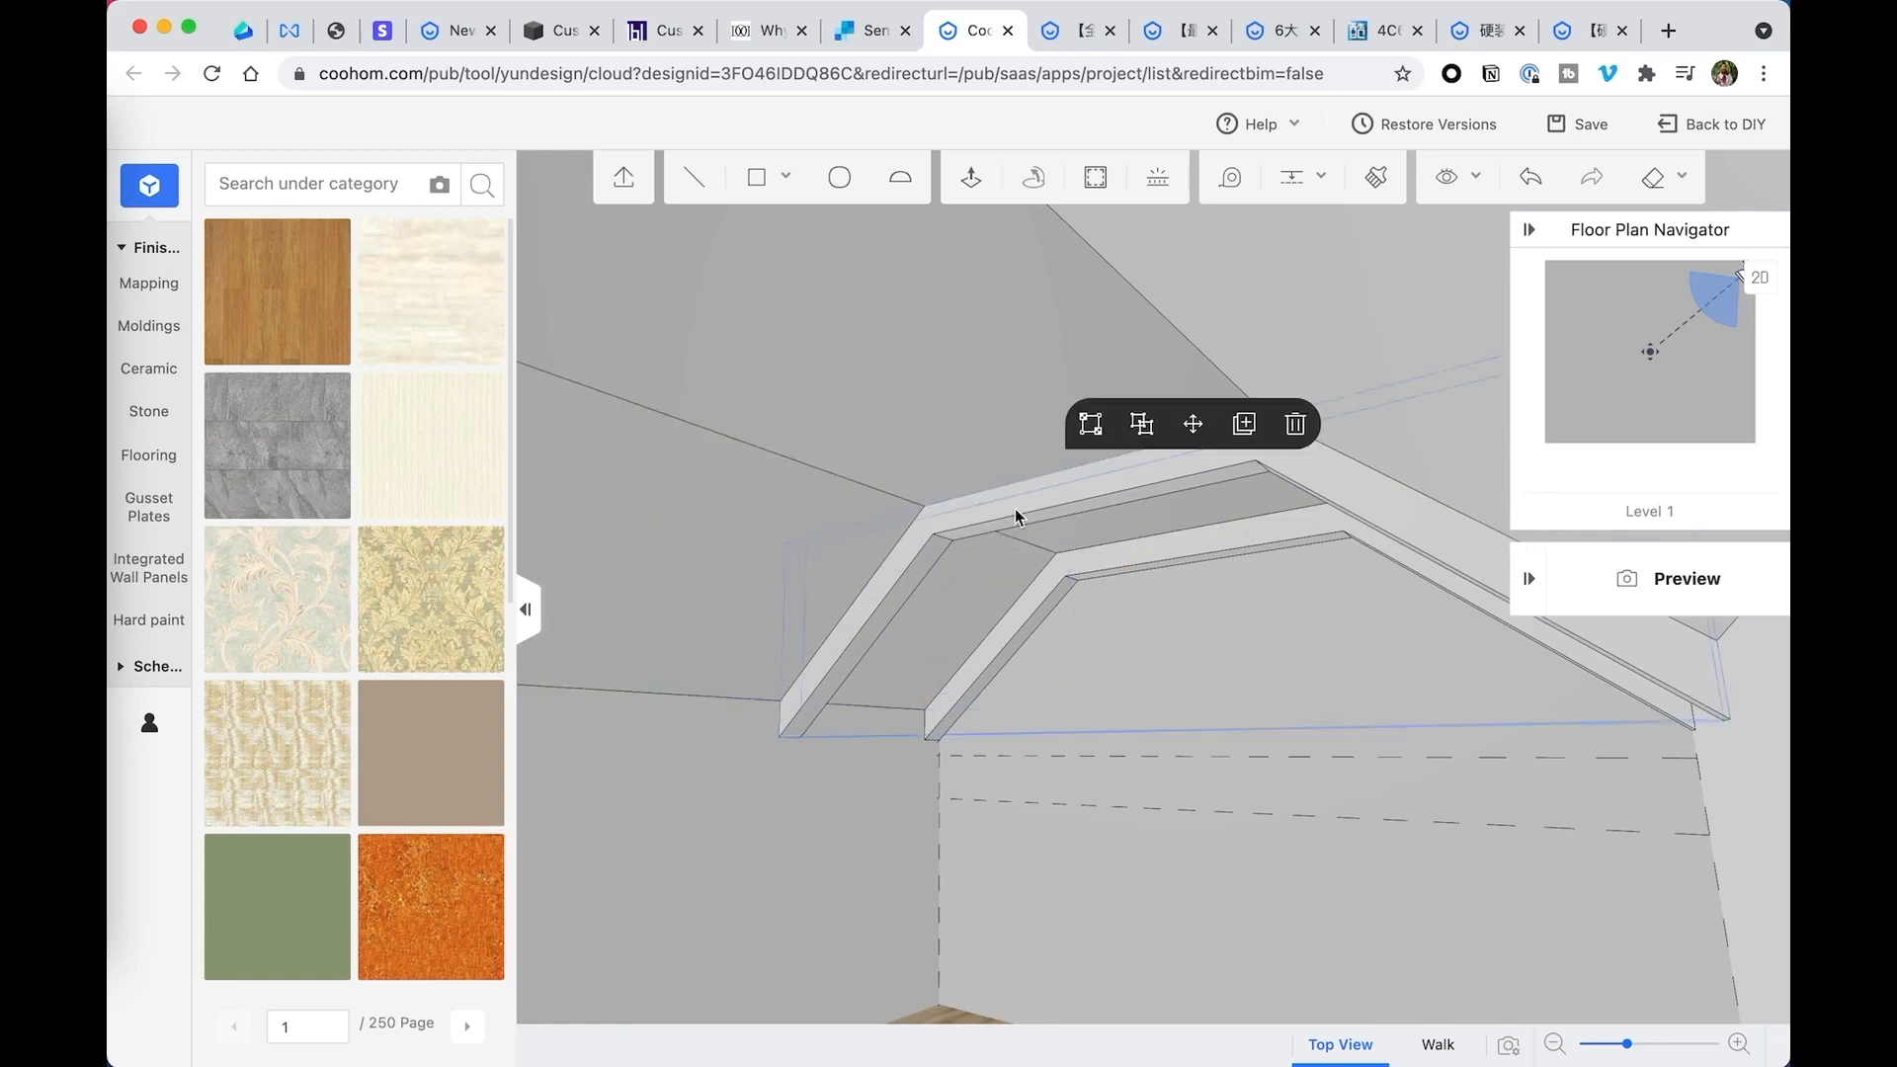
left_click(1244, 424)
left_click(925, 507)
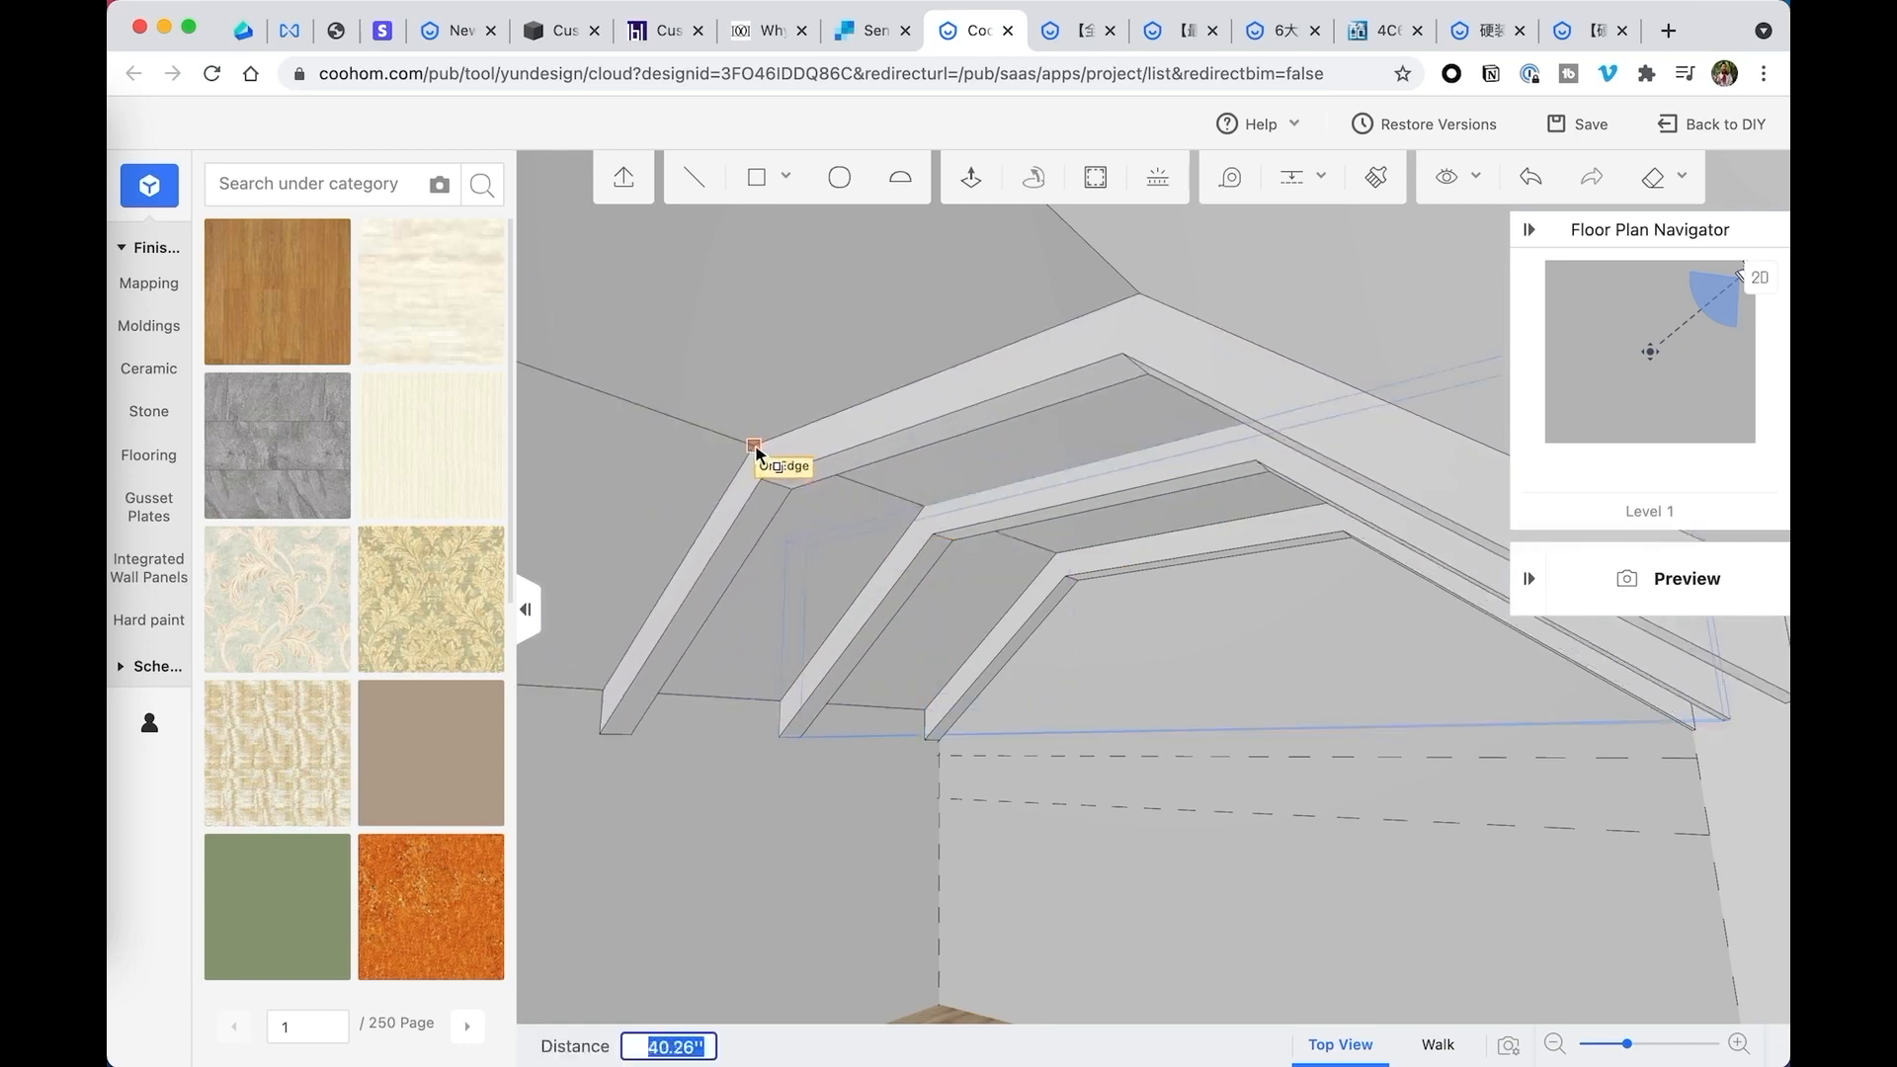
type("48")
key("Return")
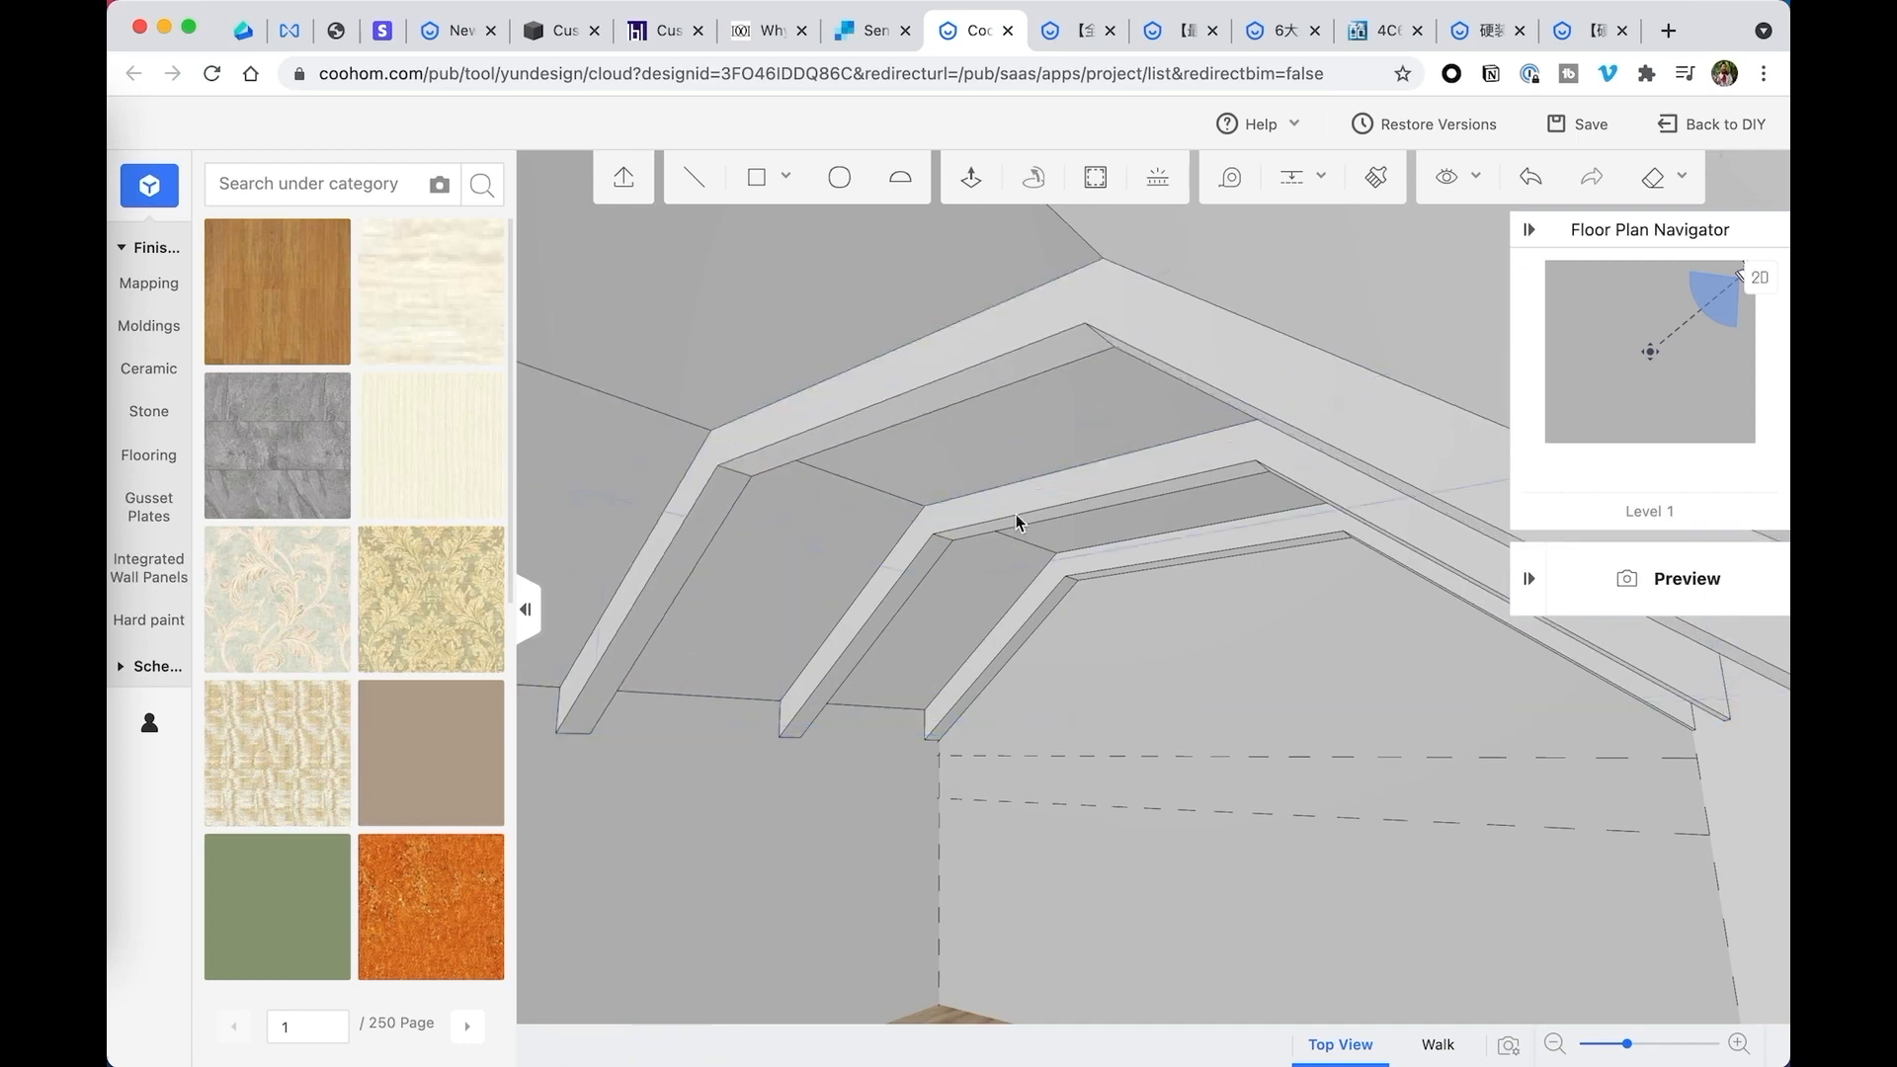
middle_click_drag(1017, 521, 1199, 593)
scroll(1211, 605, "down", 5)
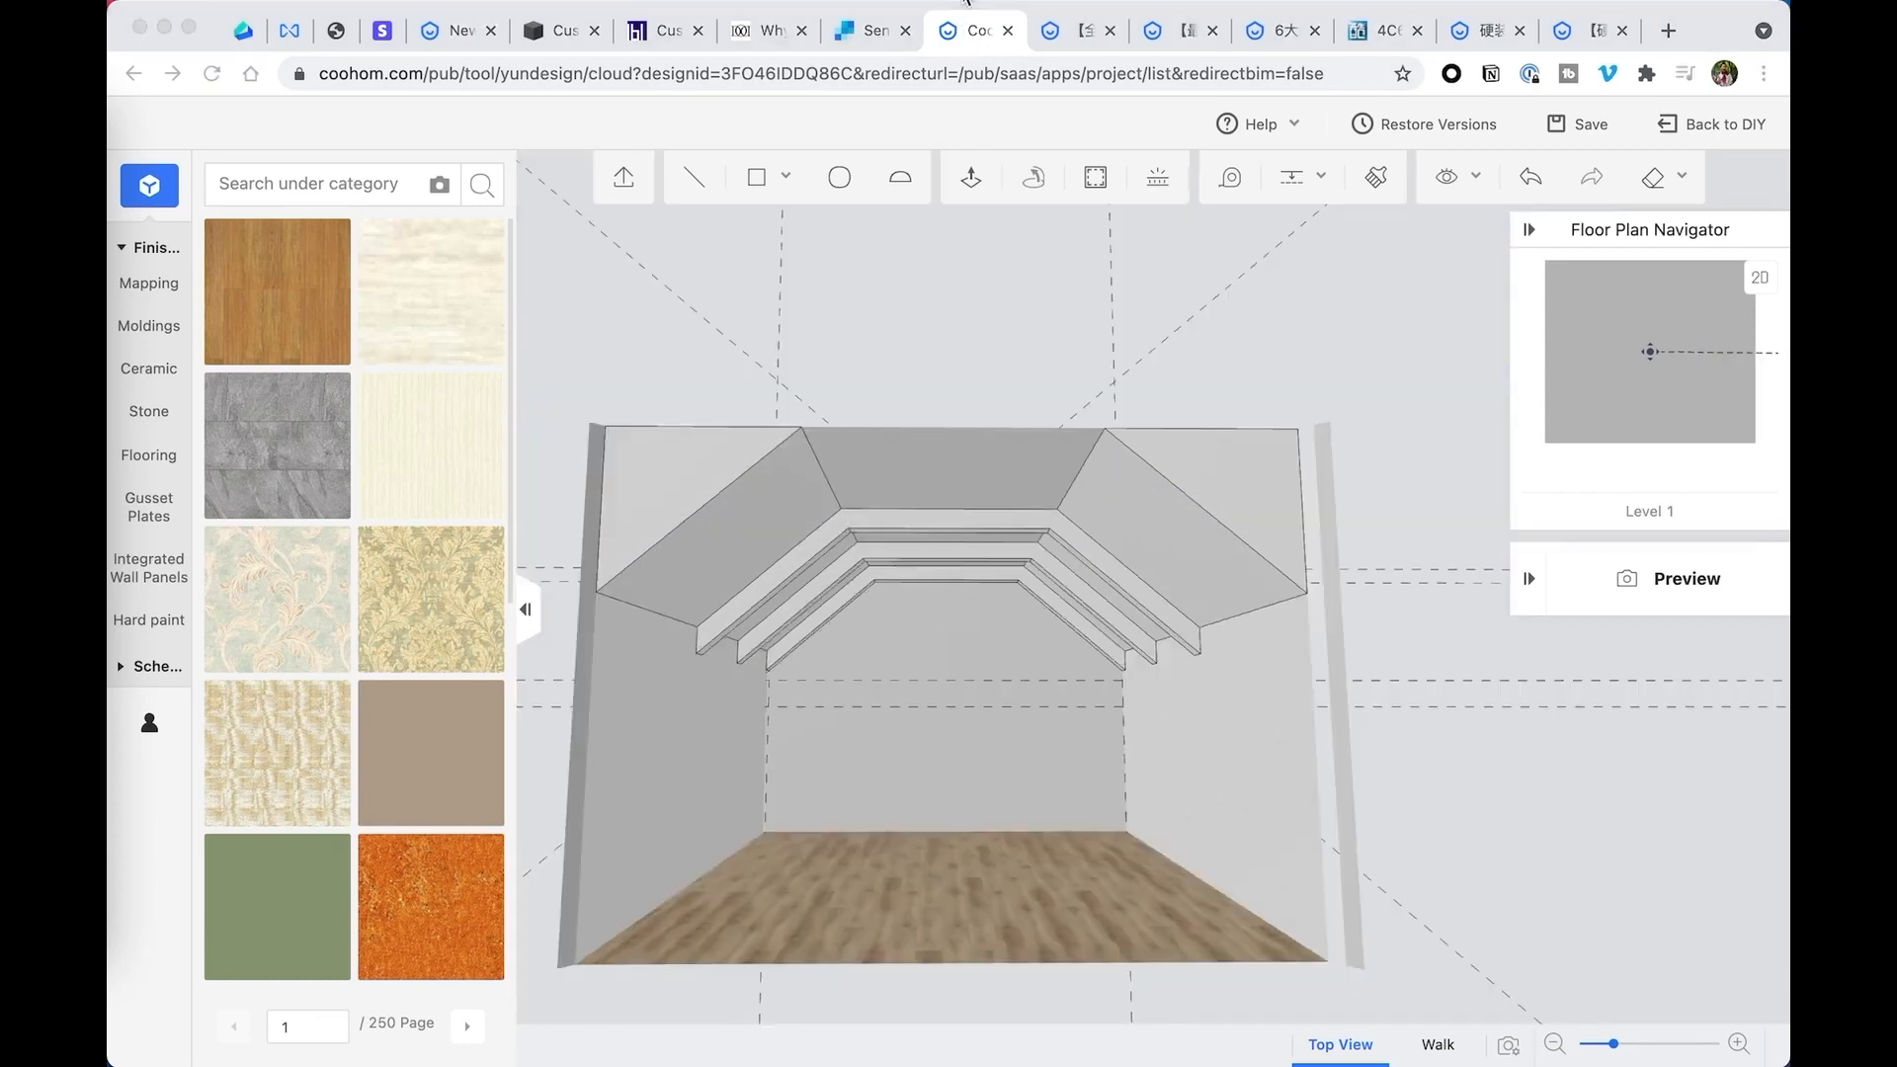
- Delete the right sloped ceiling solid
left_click(1217, 490)
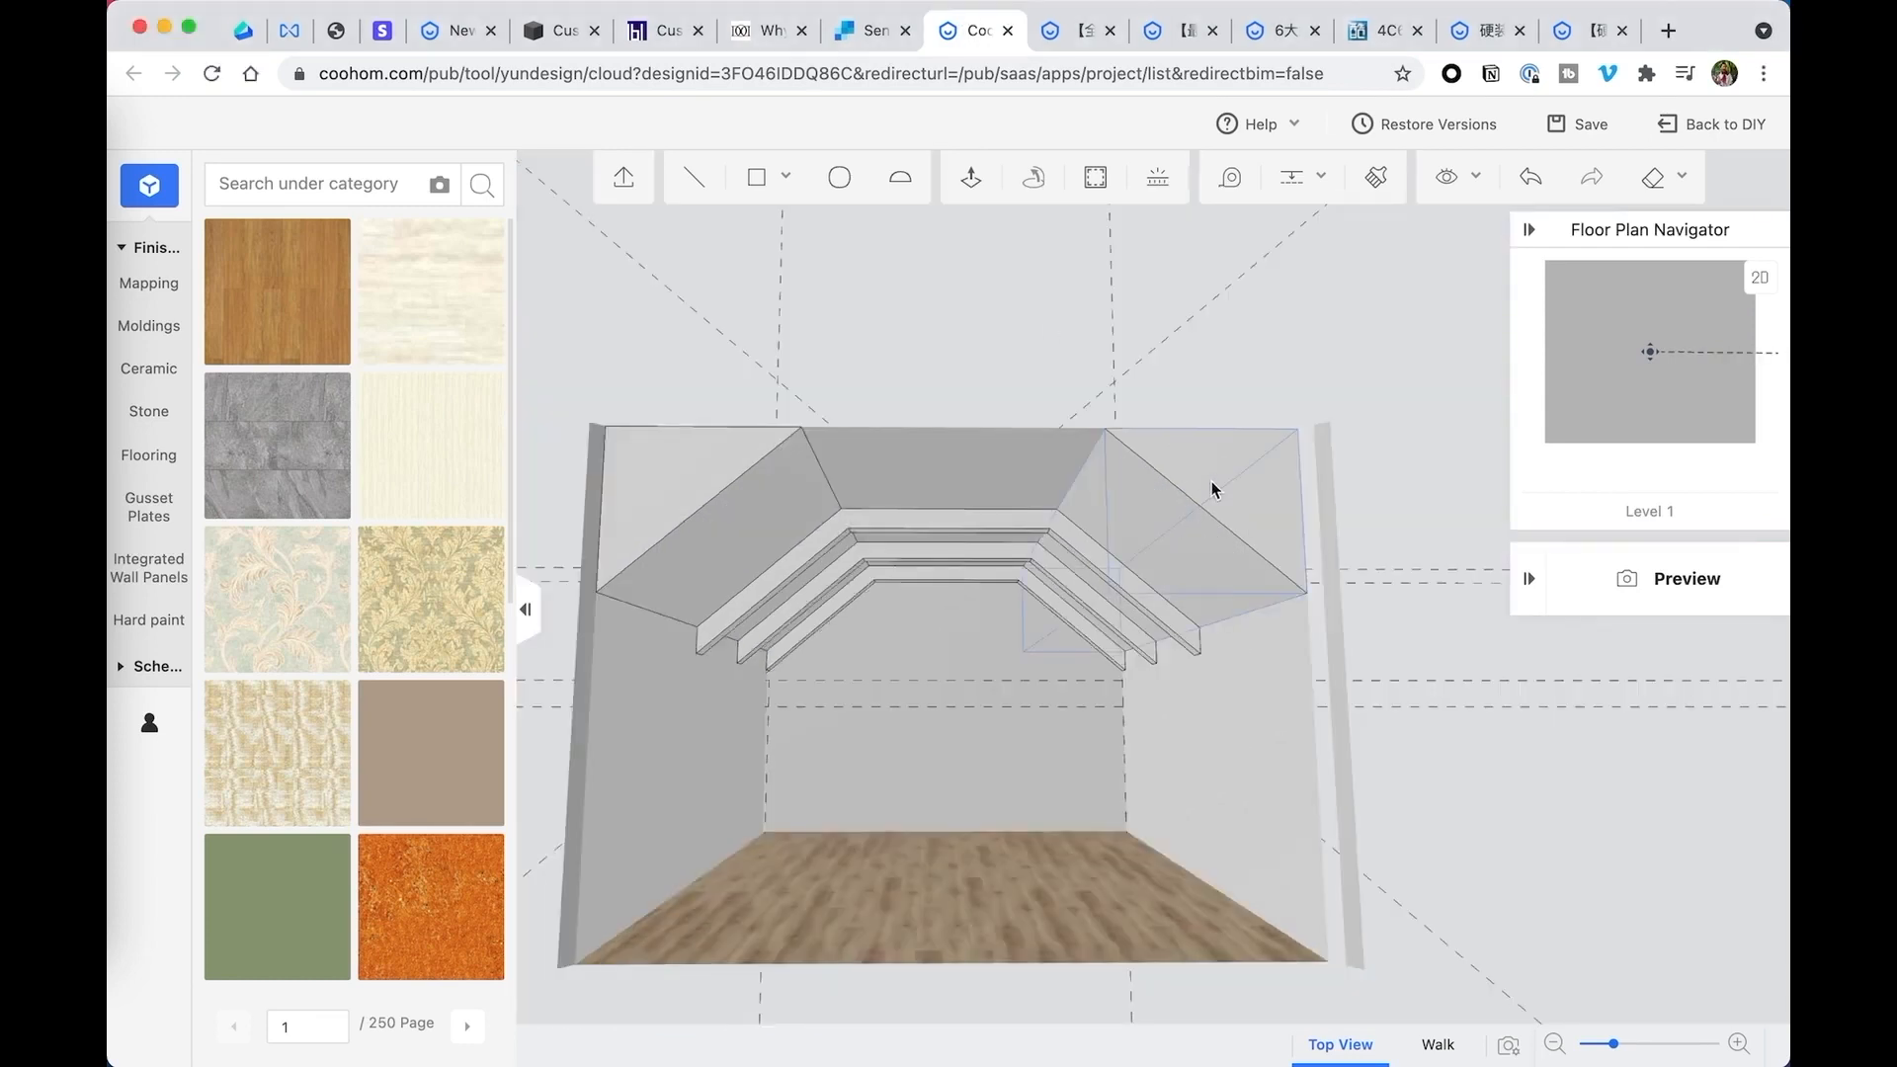
left_click(1241, 500)
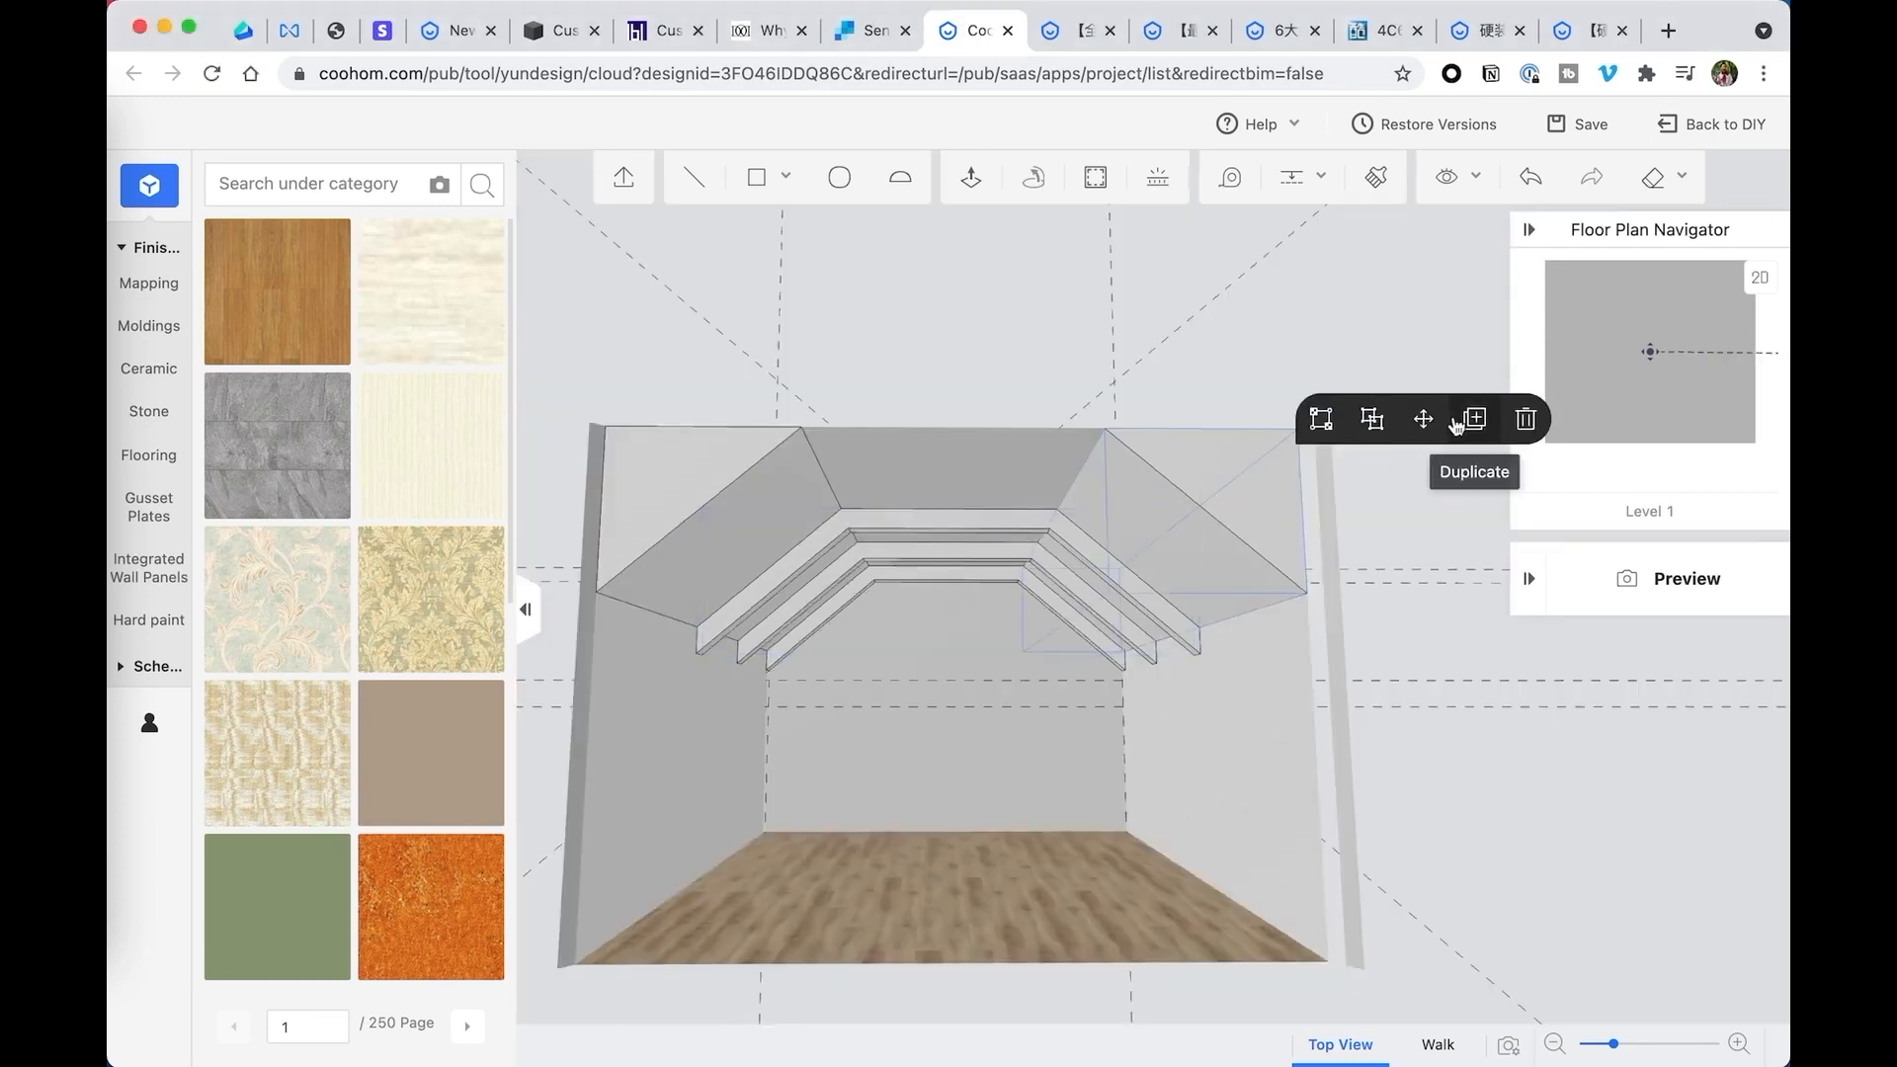
left_click(1523, 423)
- Delete the three beams beneath the ceiling, from front to back
left_click(1072, 538)
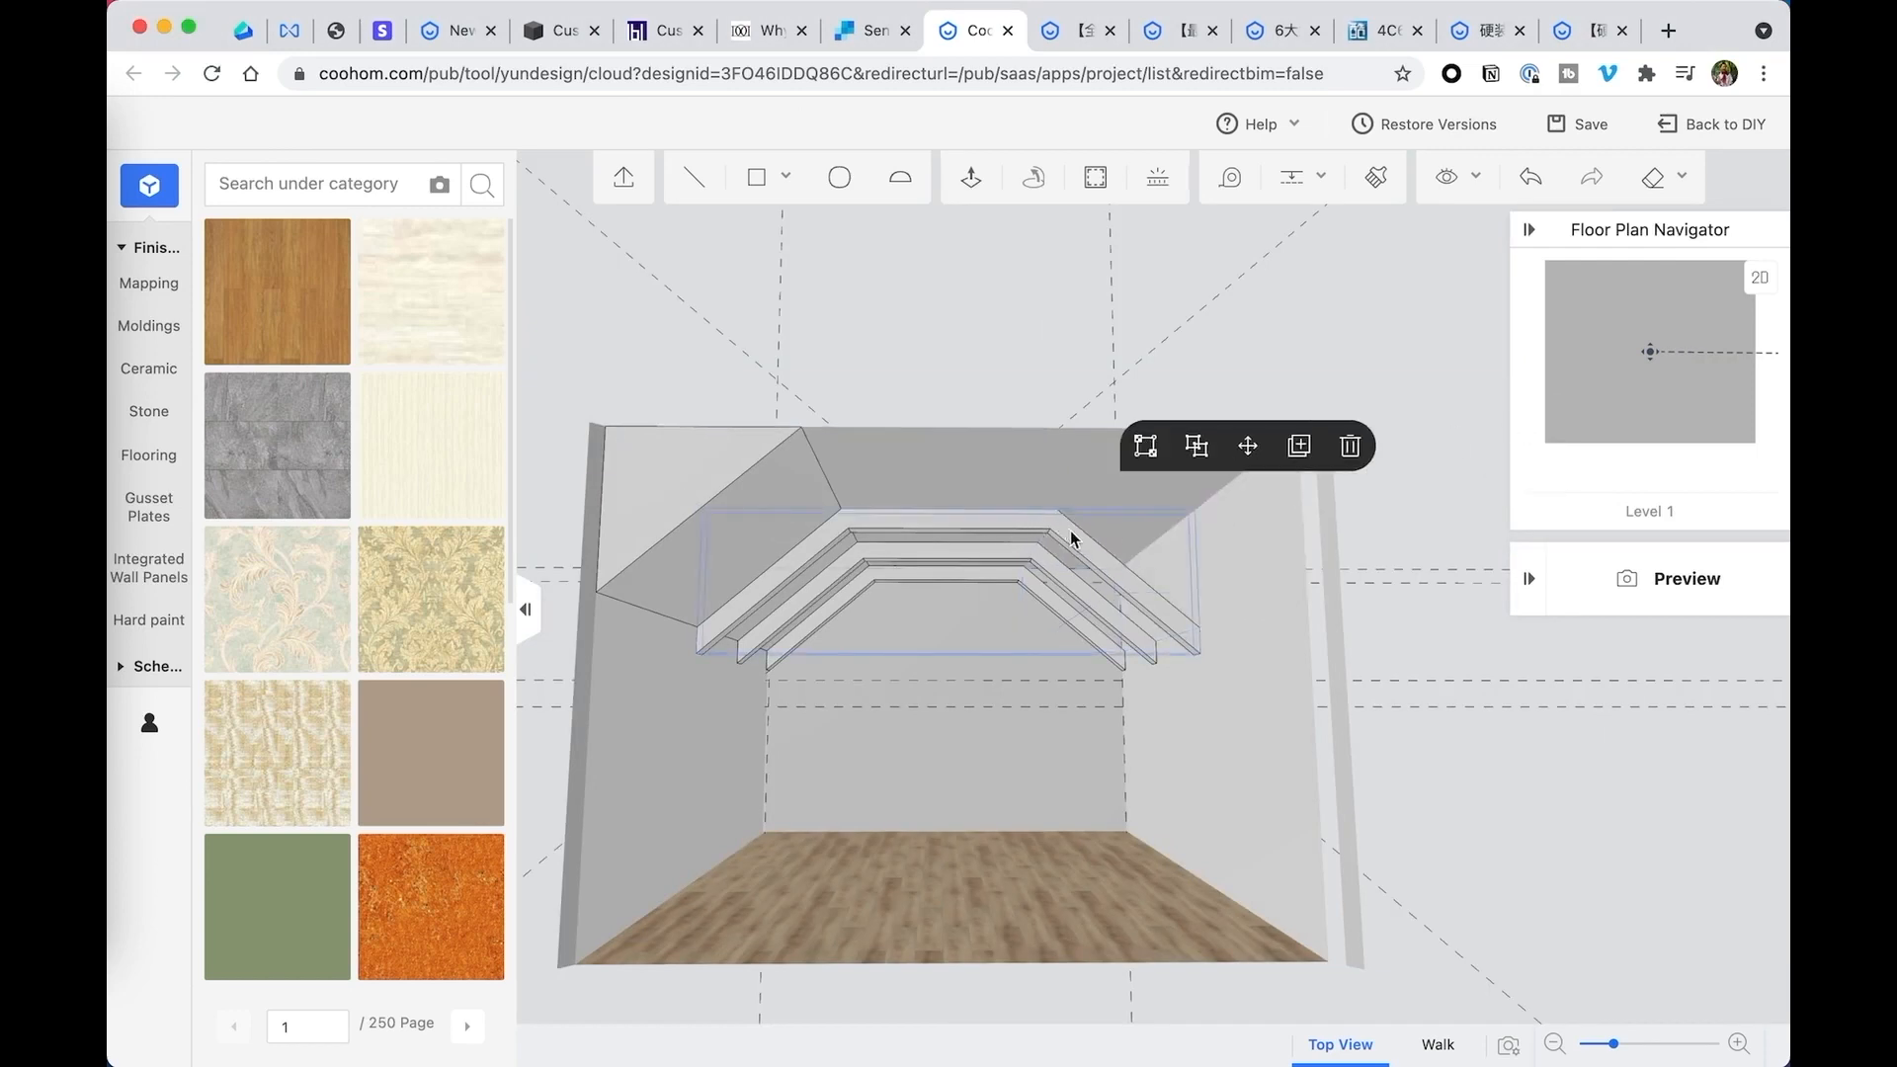
left_click(1347, 441)
left_click(1034, 571)
left_click(1320, 478)
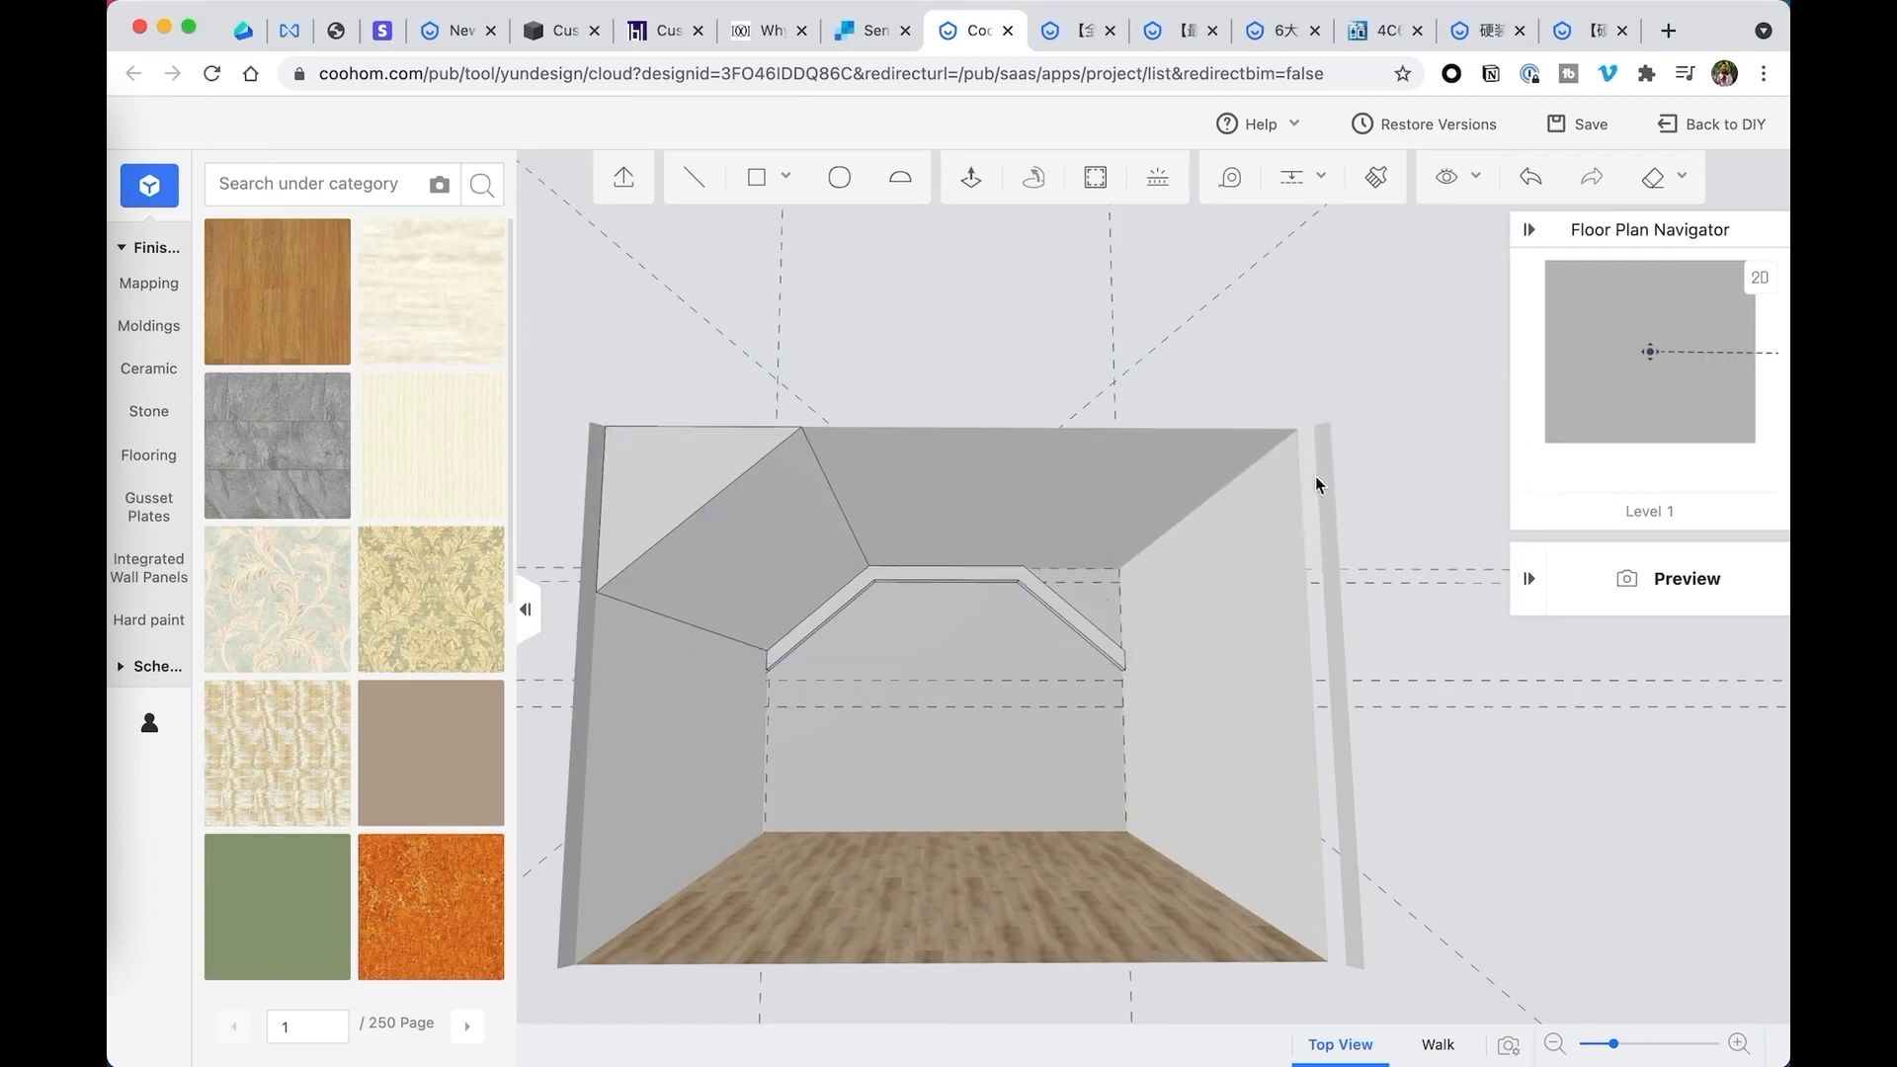
left_click(1031, 591)
left_click(1314, 501)
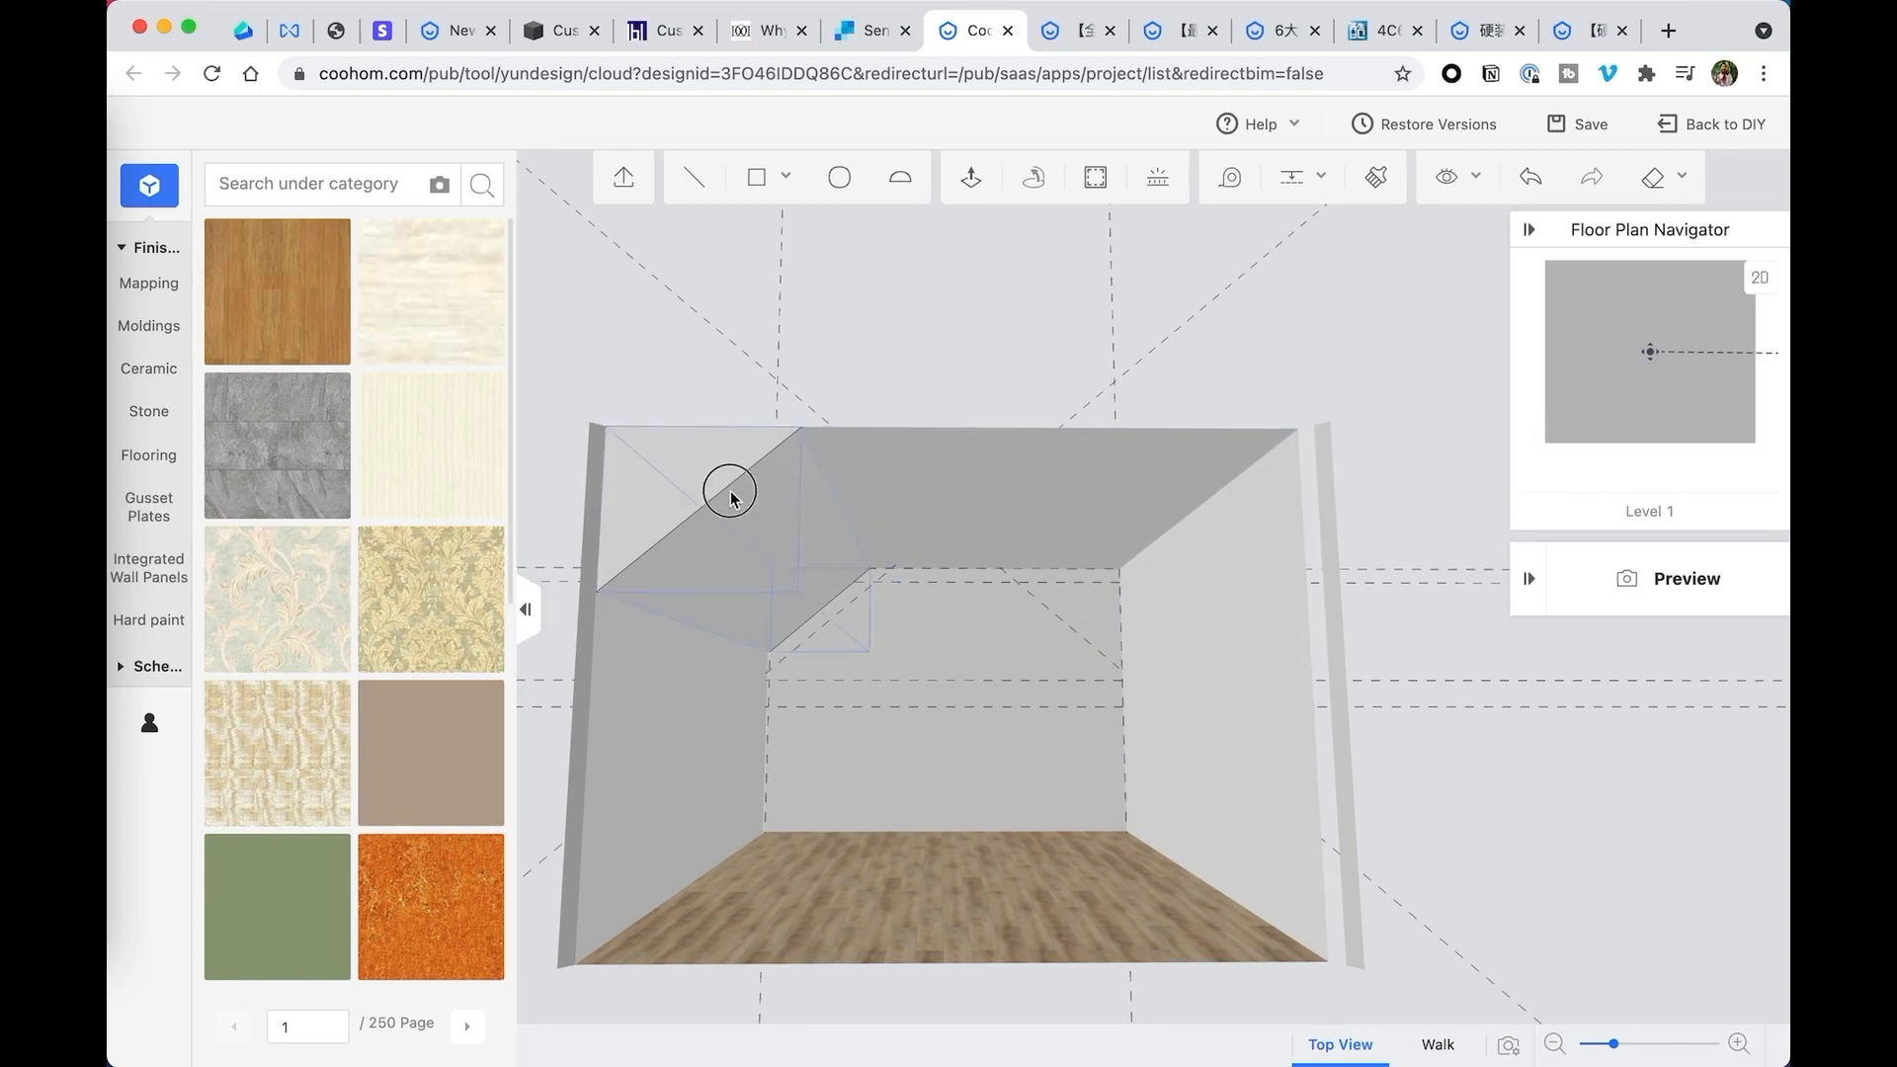
- Delete the left sloped ceiling solid and clear all guides
left_click(729, 487)
left_click(1011, 405)
left_click(1304, 183)
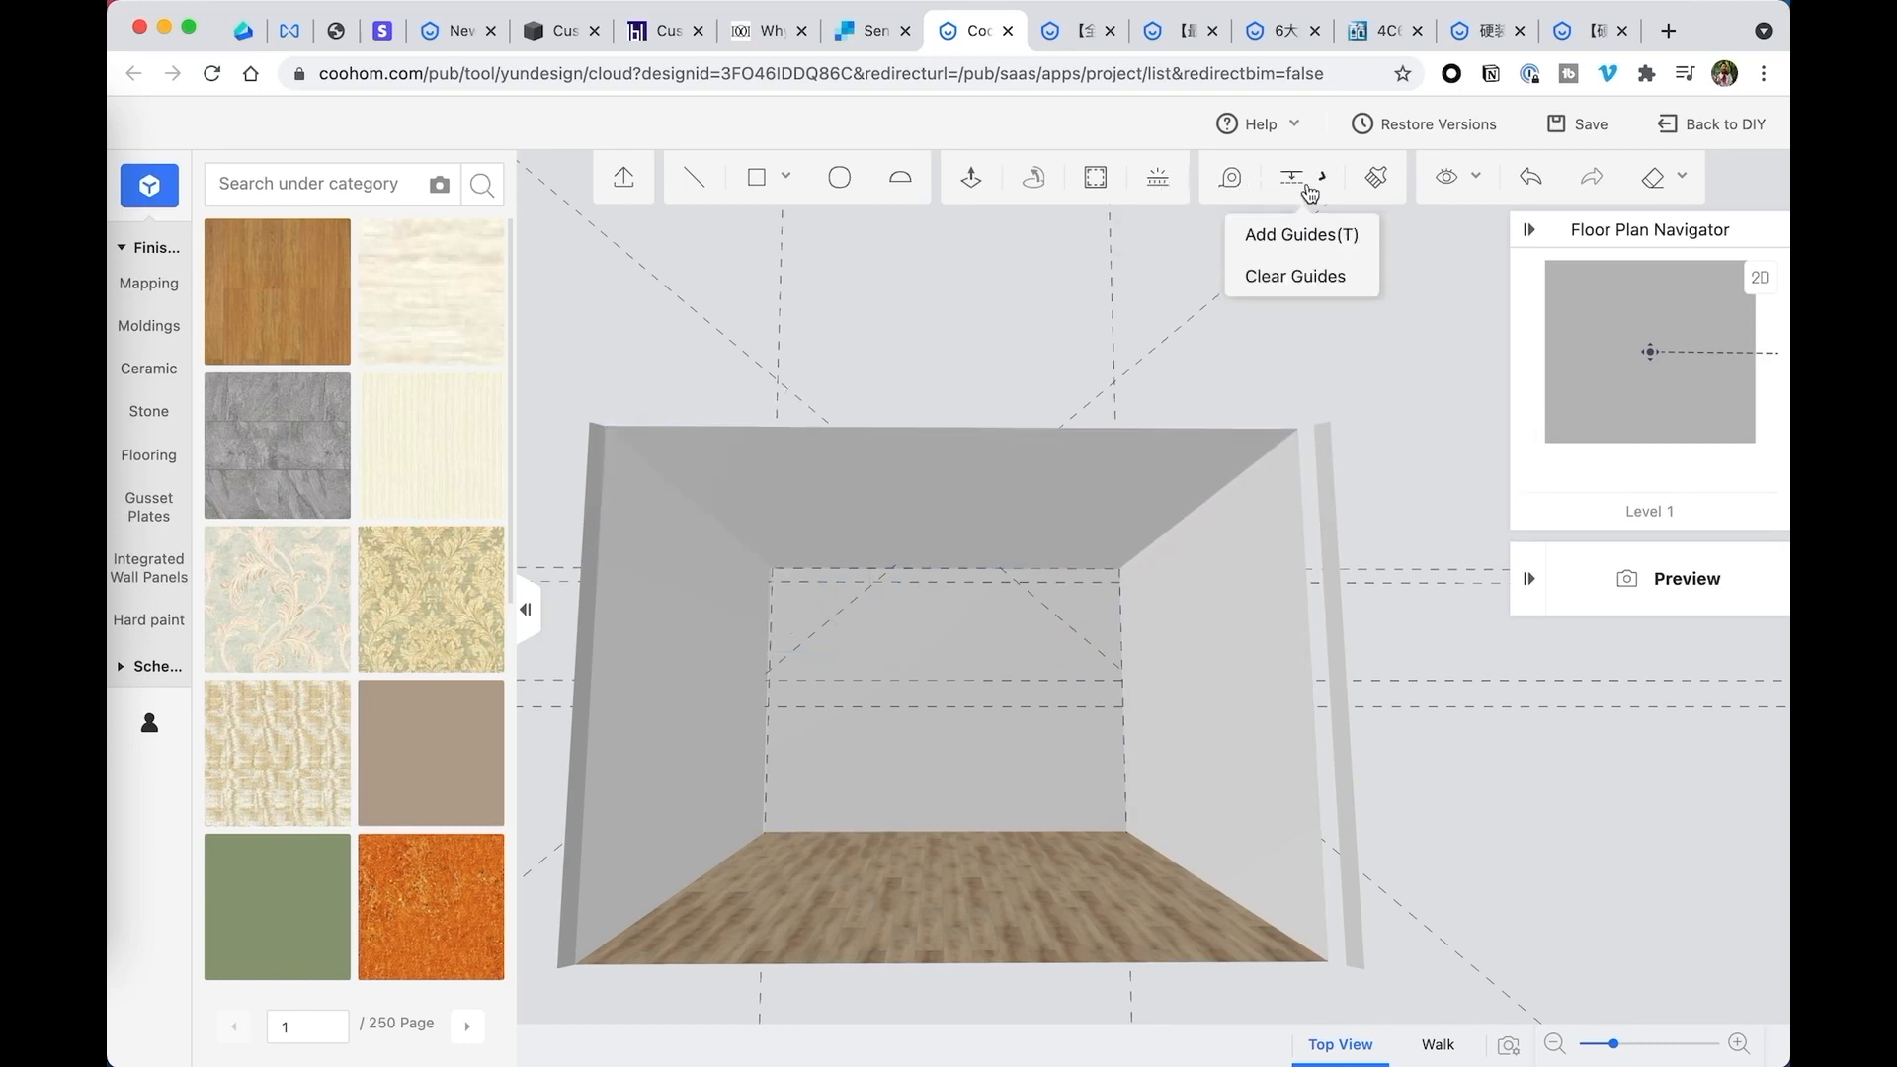
left_click(1265, 277)
- Draw a rectangle over the entire flat ceiling, from its front-left corner to its back-right corner
left_click_drag(1063, 419, 961, 484)
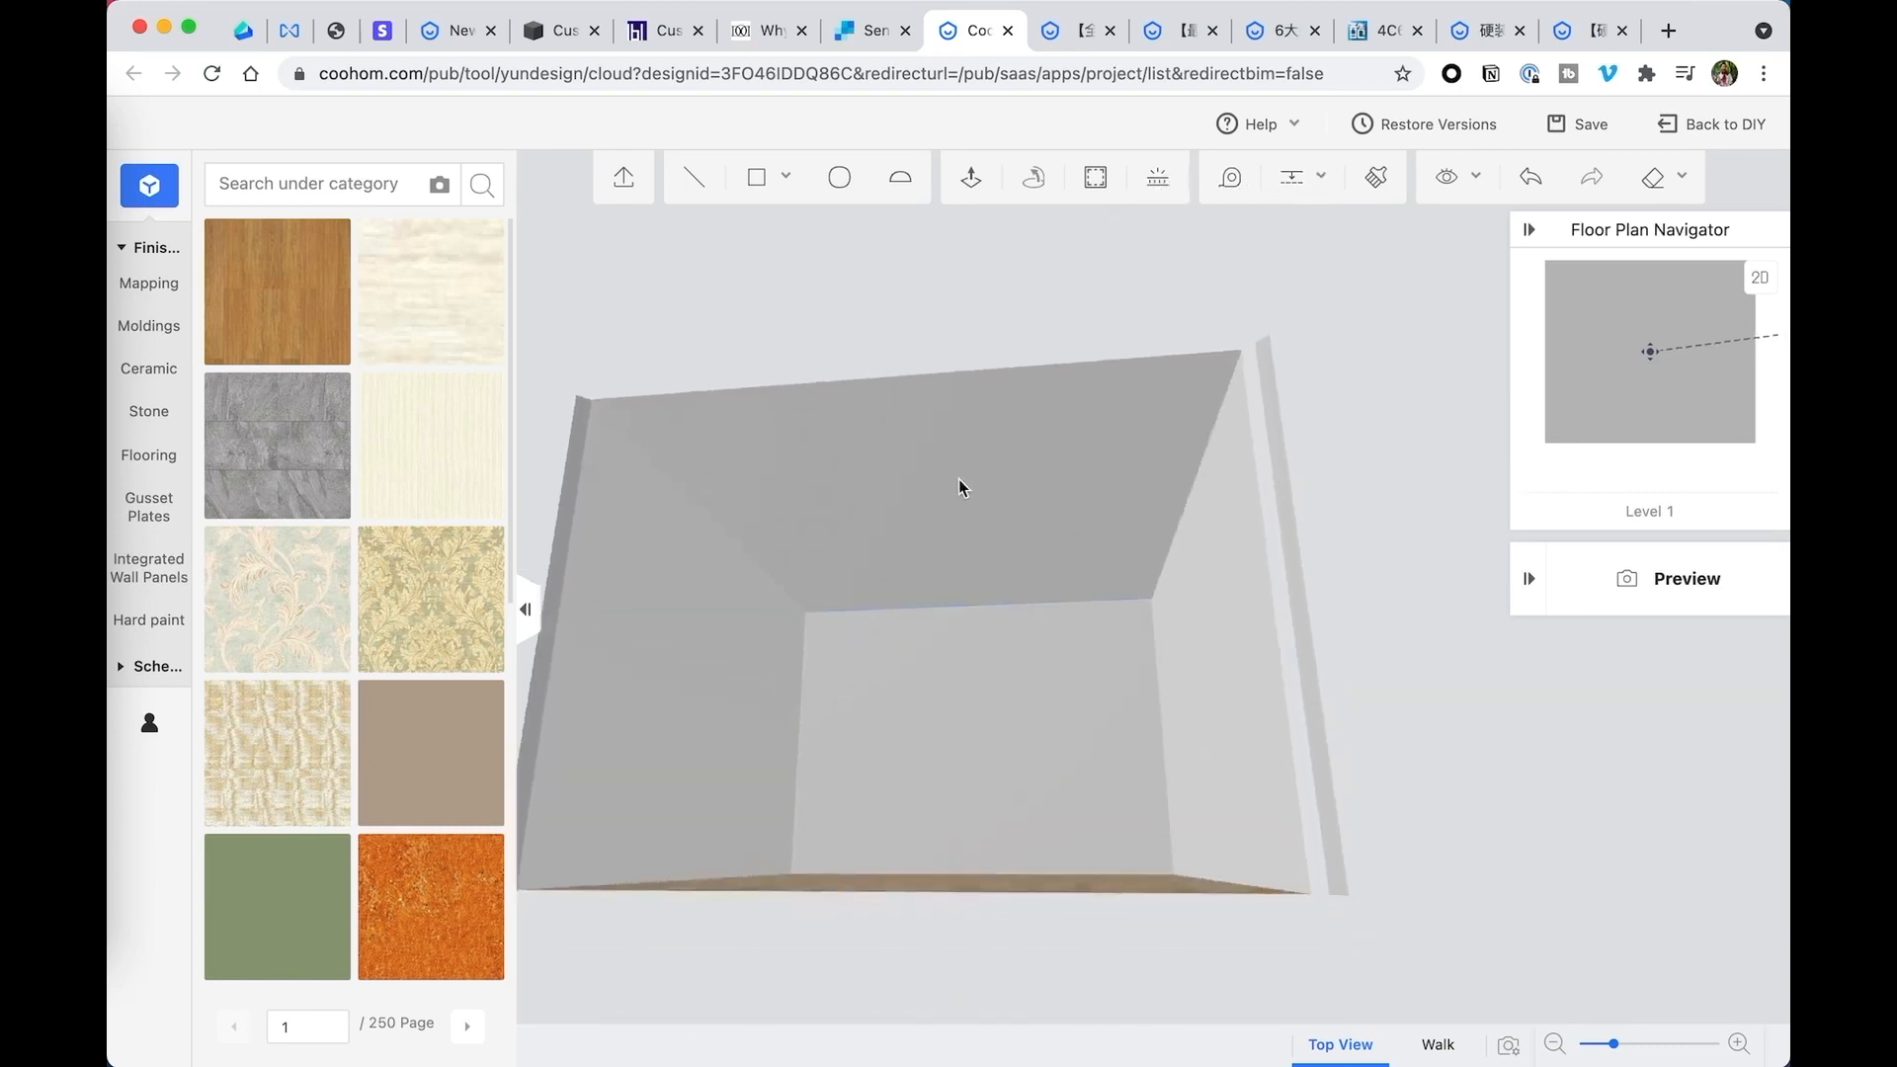
left_click(957, 485)
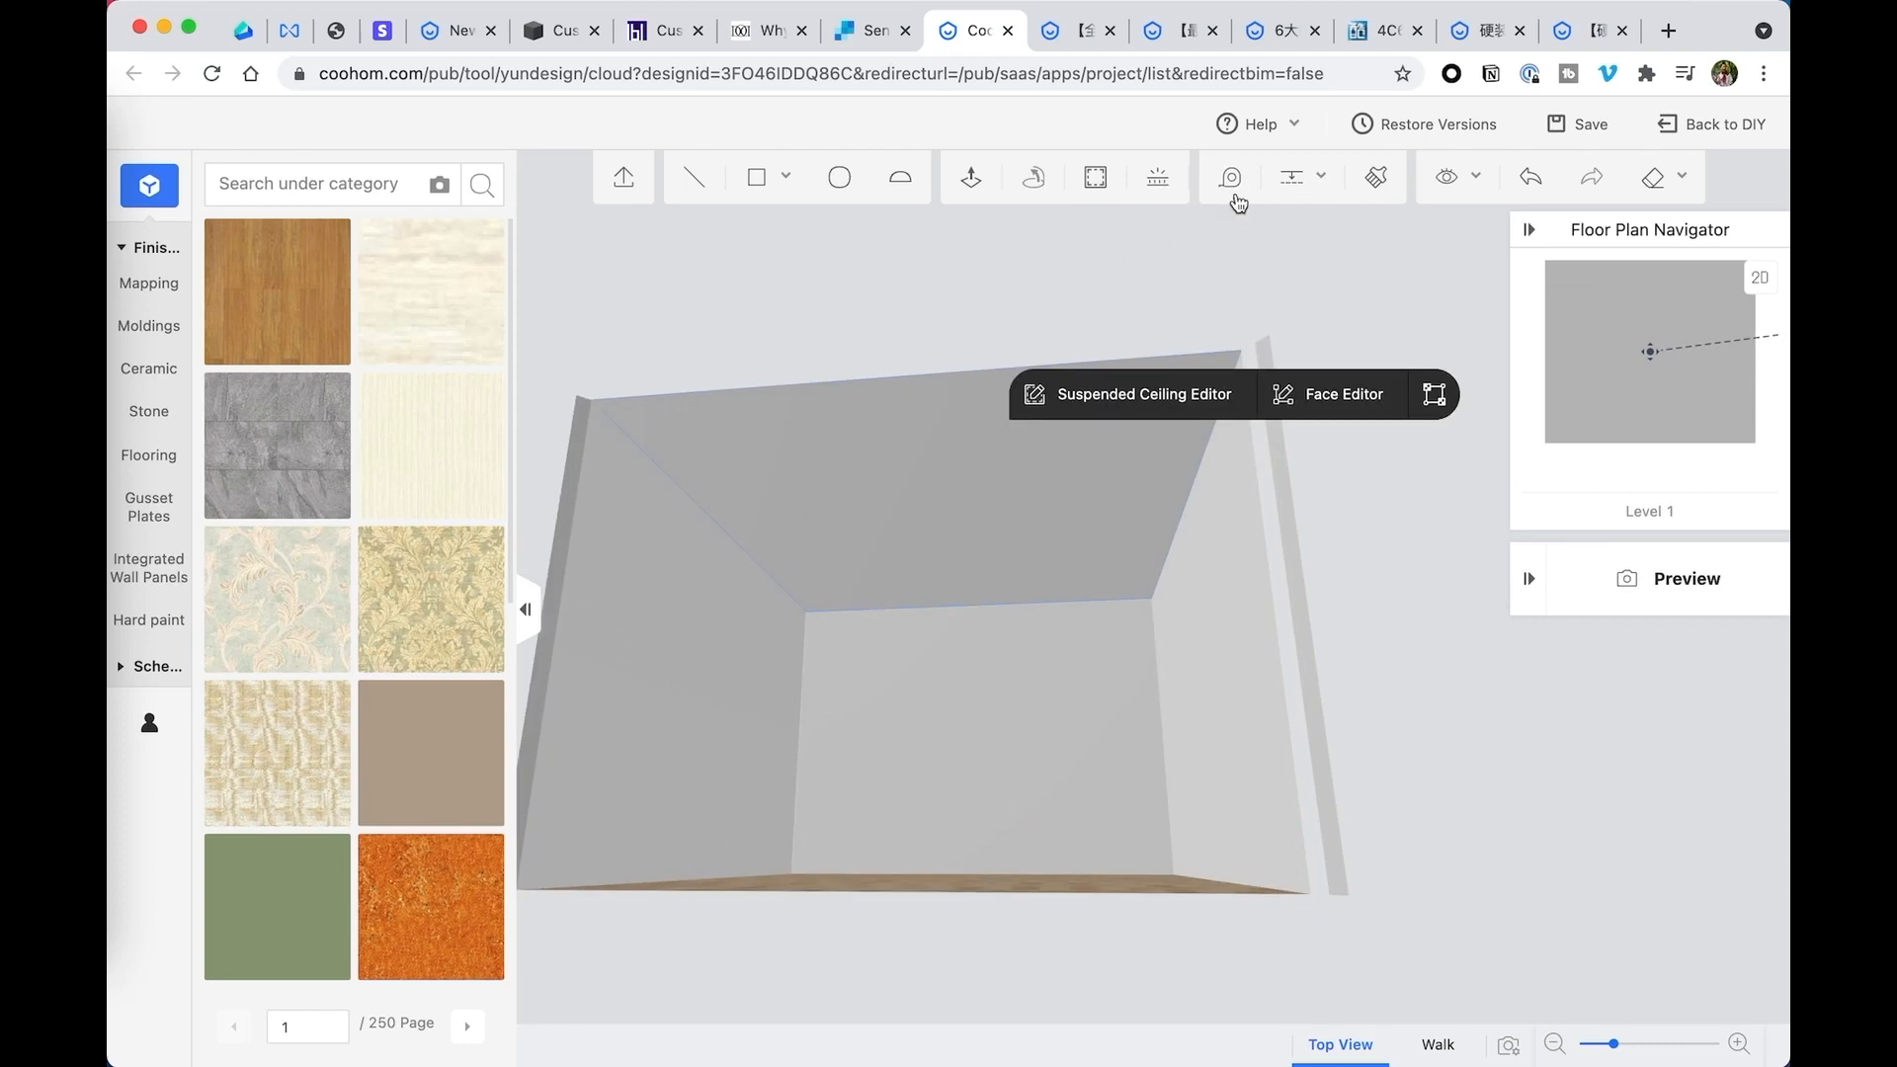
left_click(1068, 286)
mouse_move(757, 178)
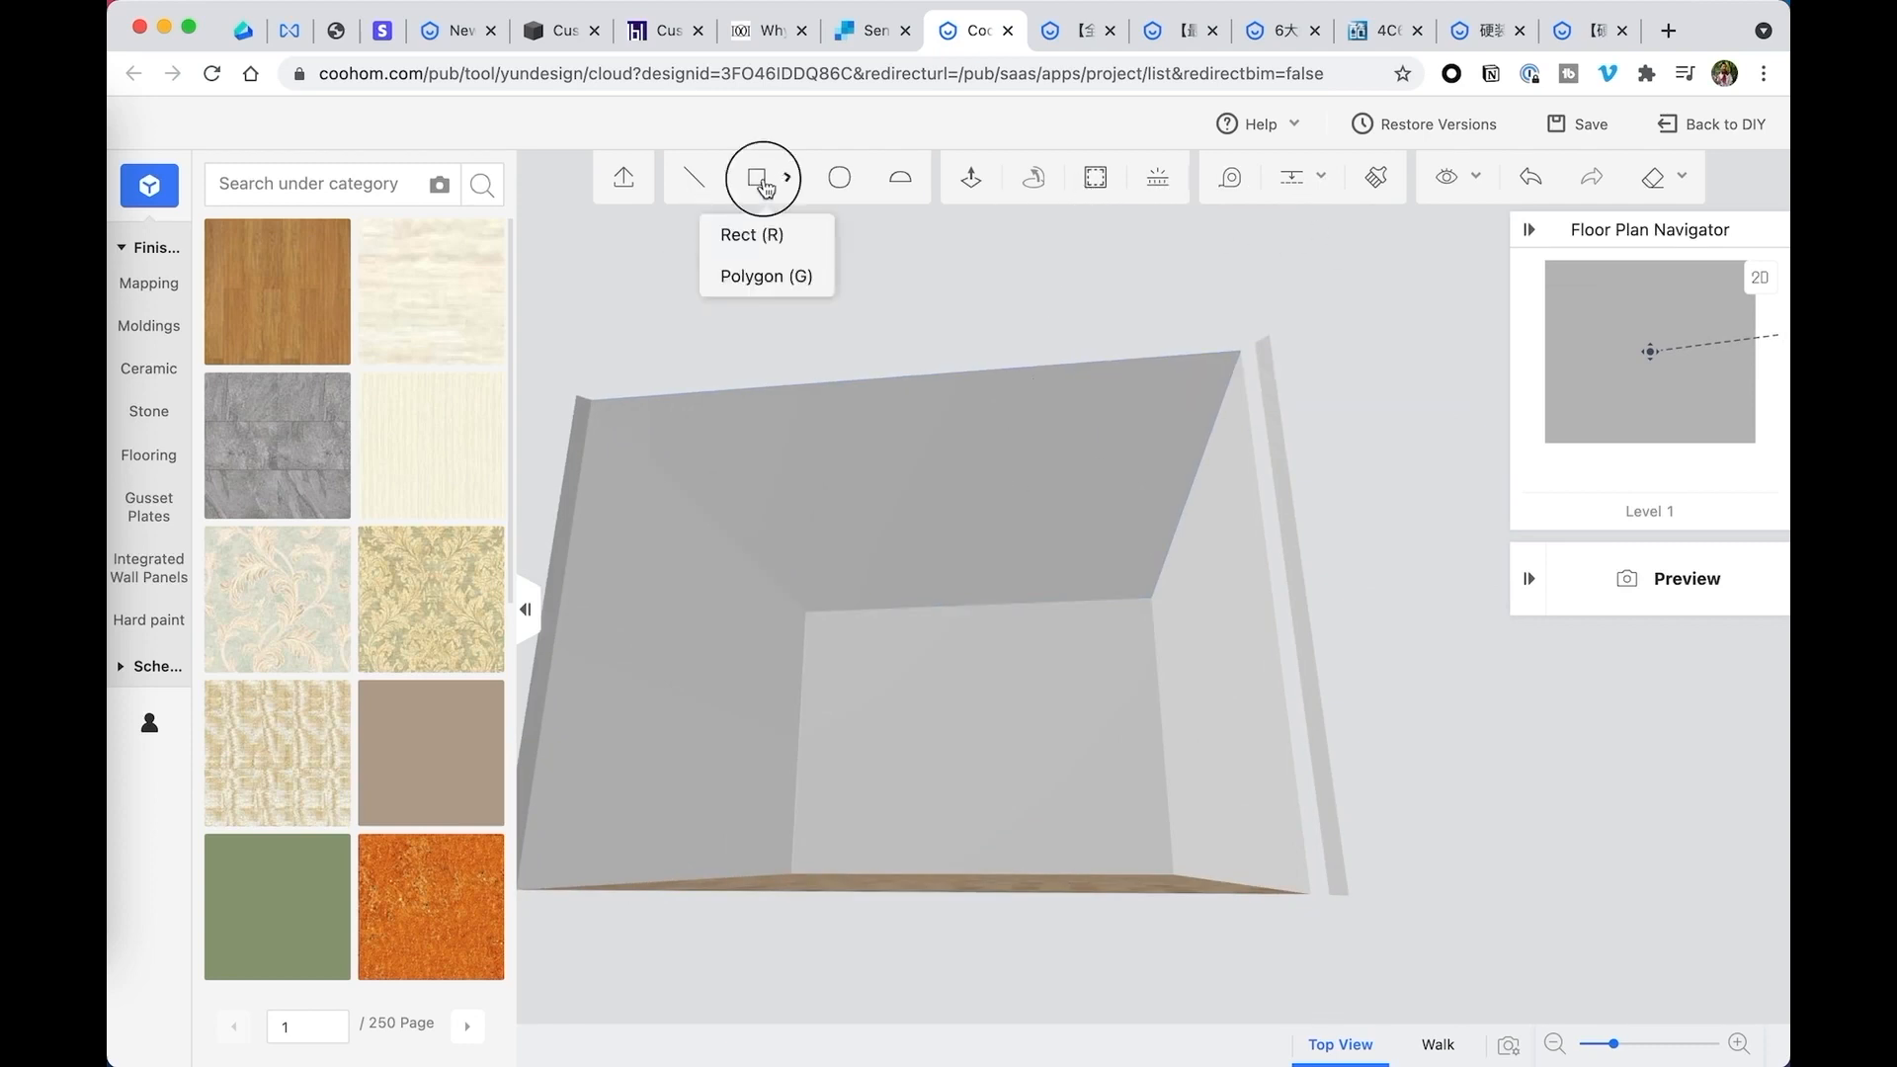
left_click(751, 240)
left_click(592, 399)
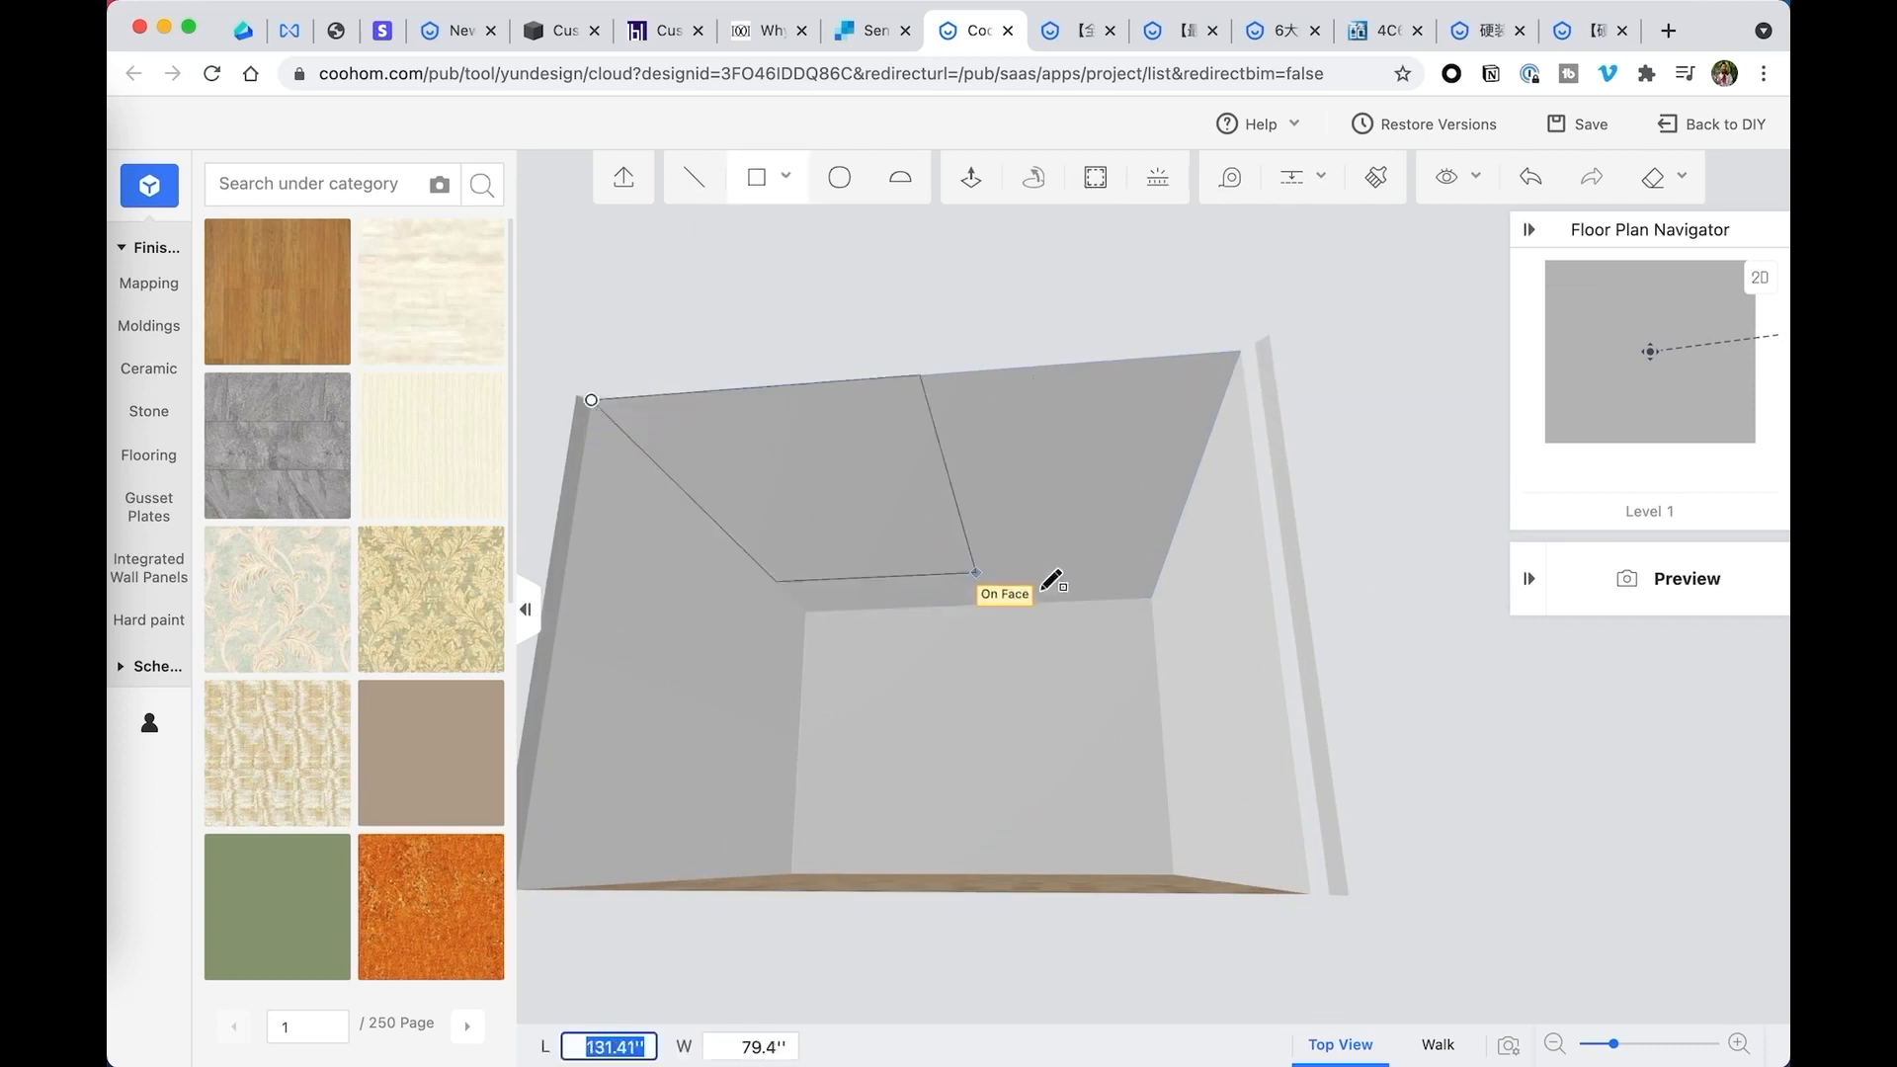
left_click(1156, 596)
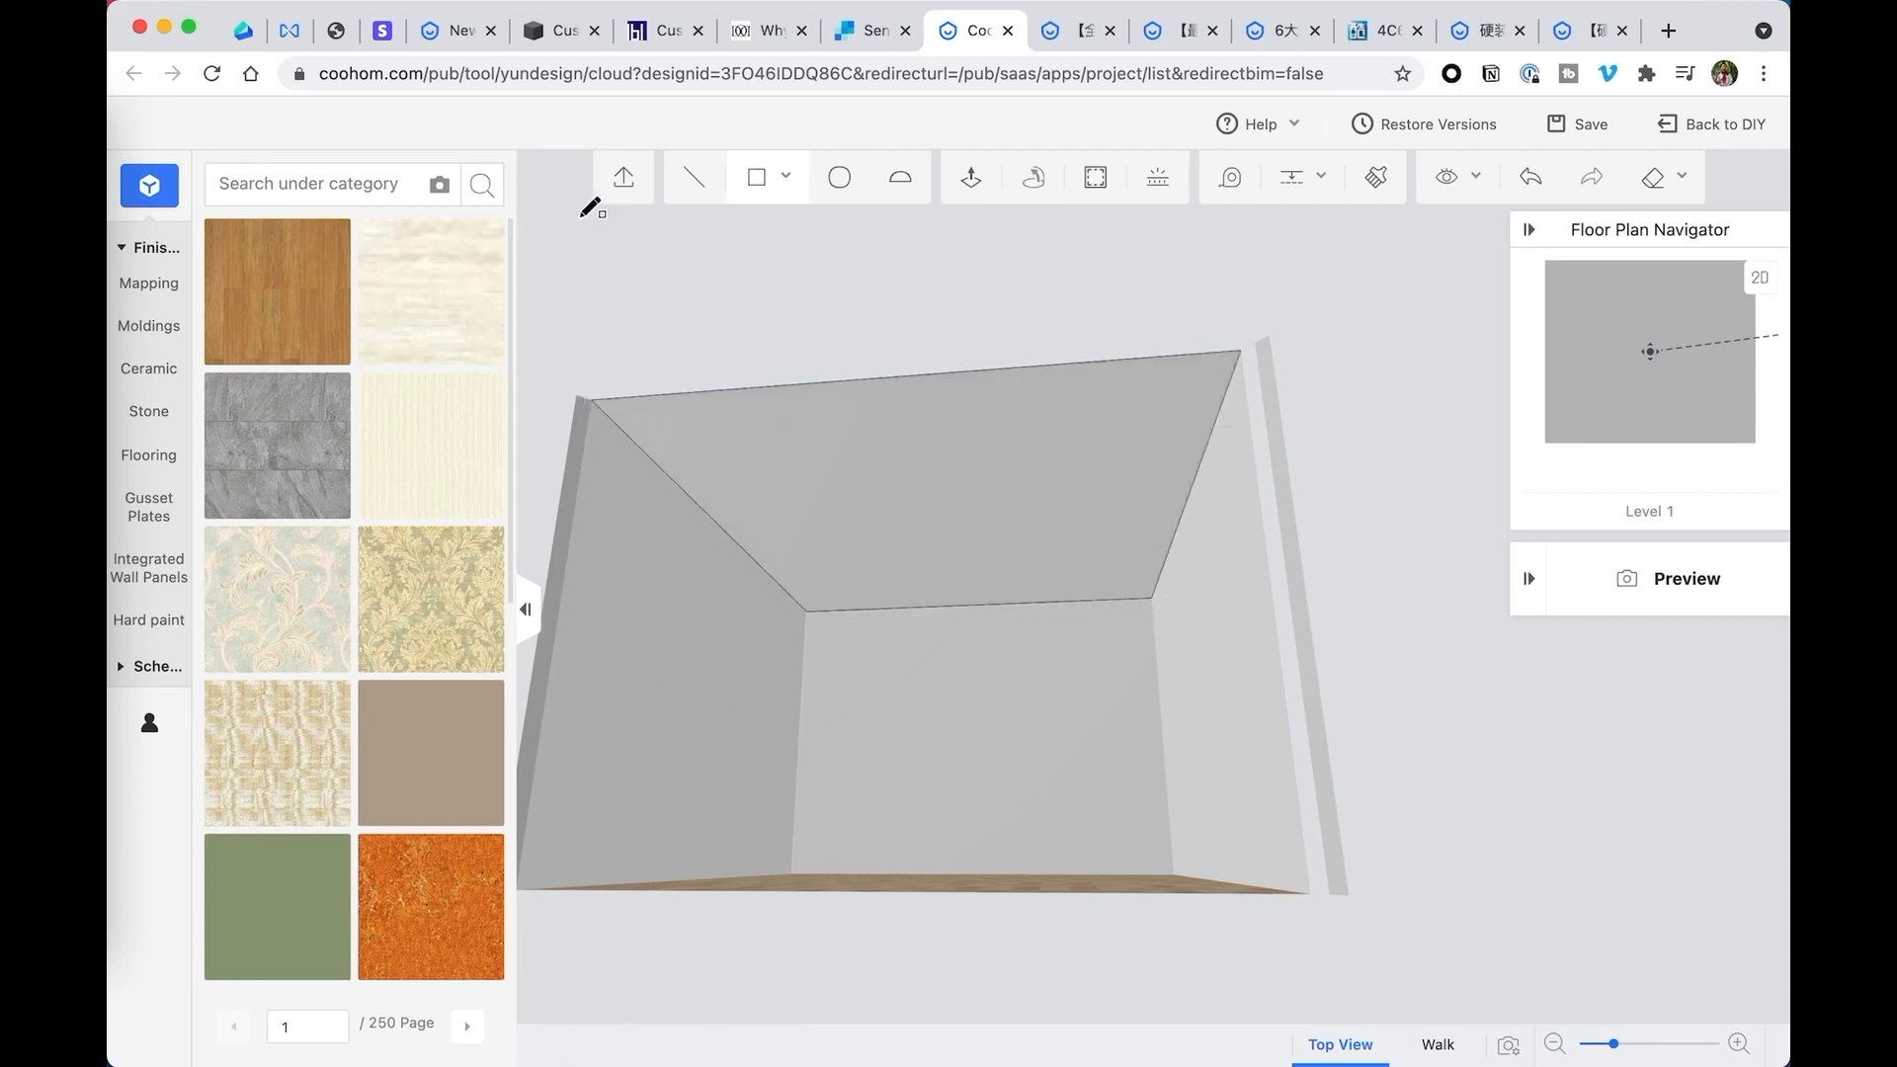
- Open the ceiling face for flat editing and add a diagonal guide from its upper-right corner to its lower-left corner
key("Escape")
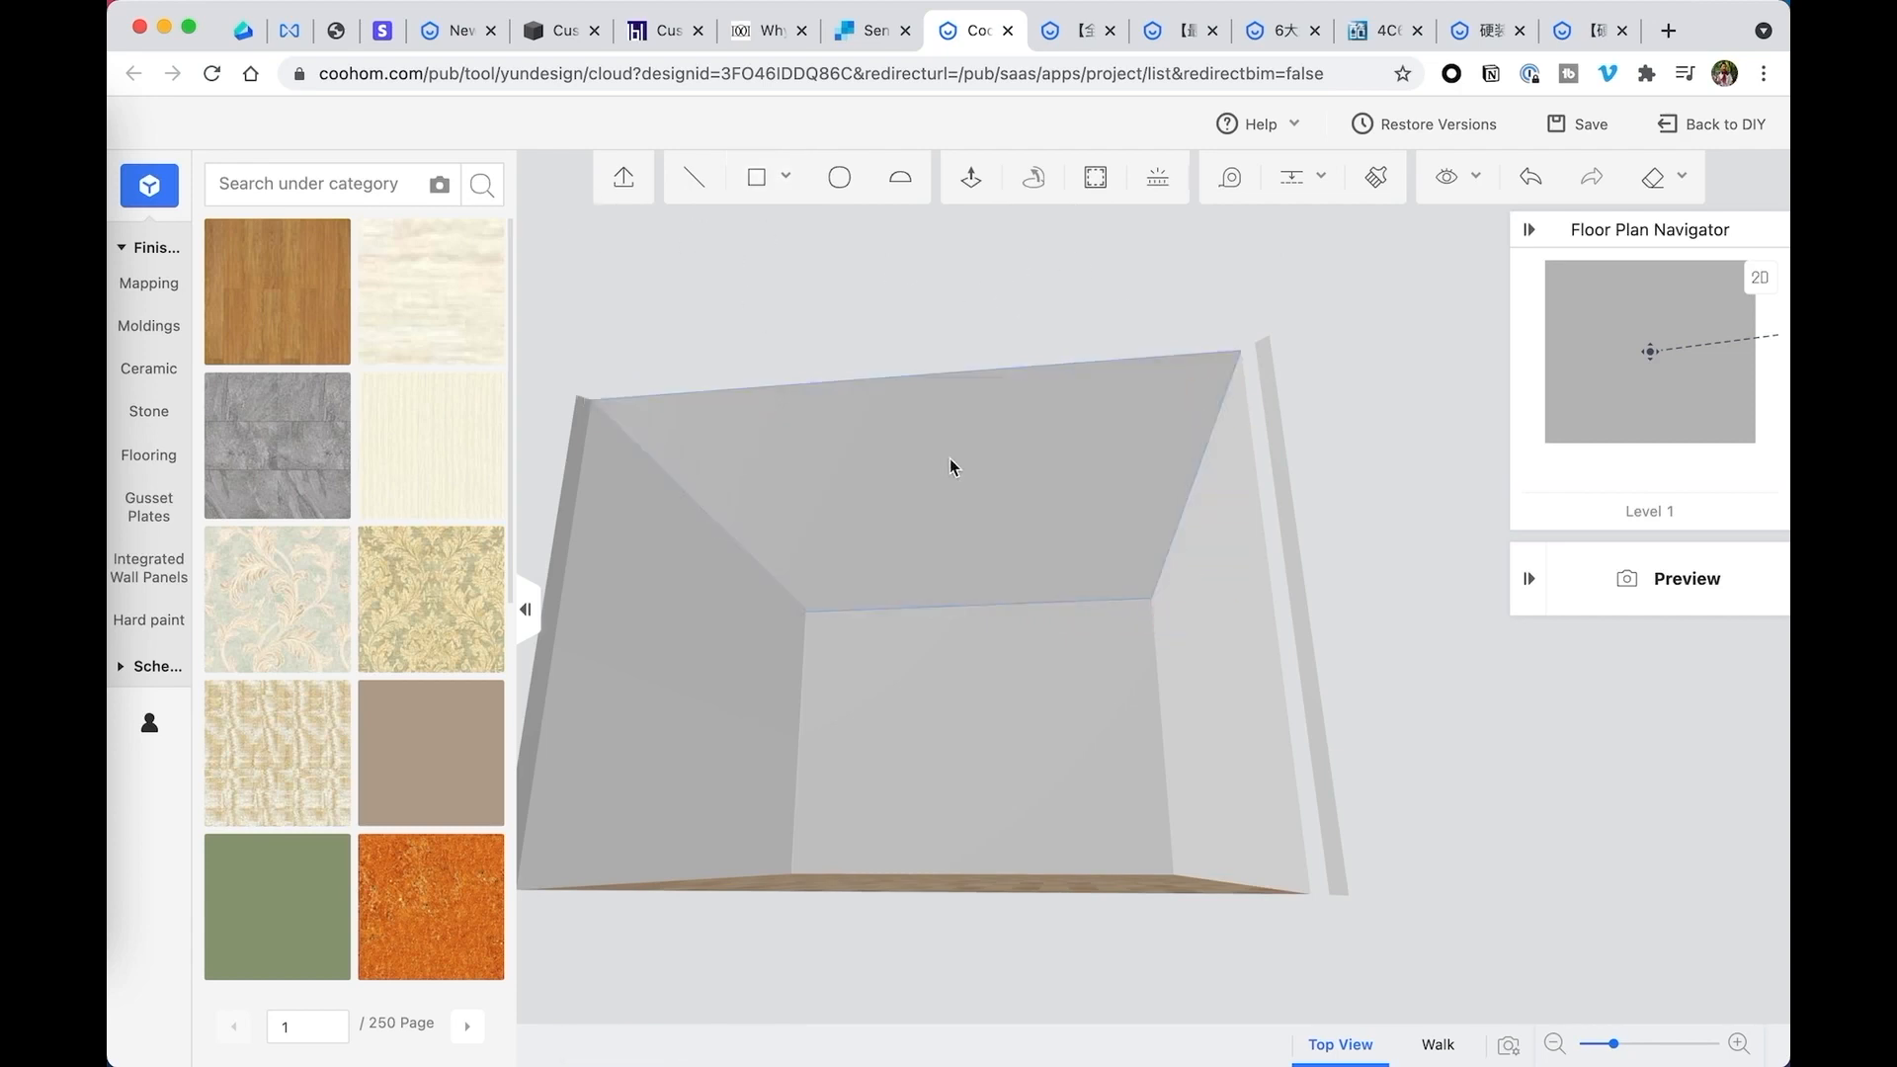
left_click(949, 459)
double_click(921, 479)
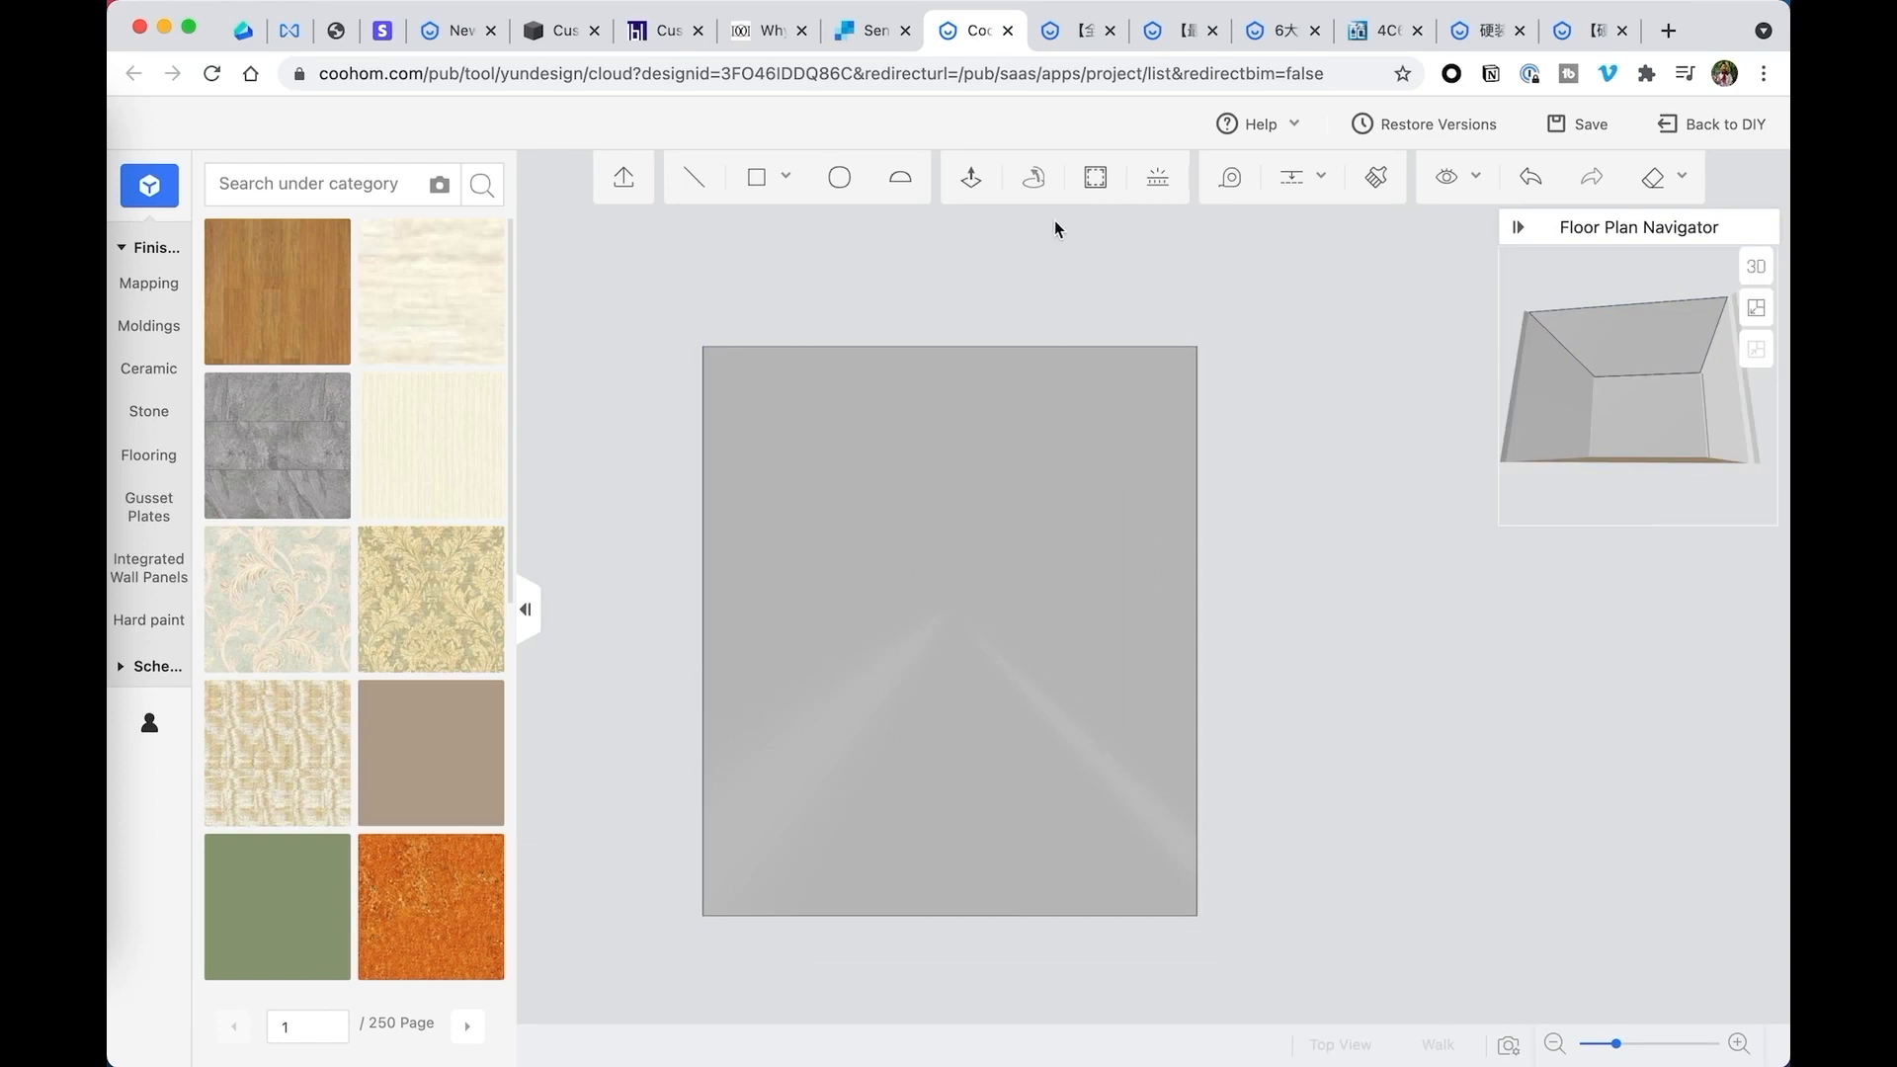
mouse_move(1273, 193)
left_click(1307, 235)
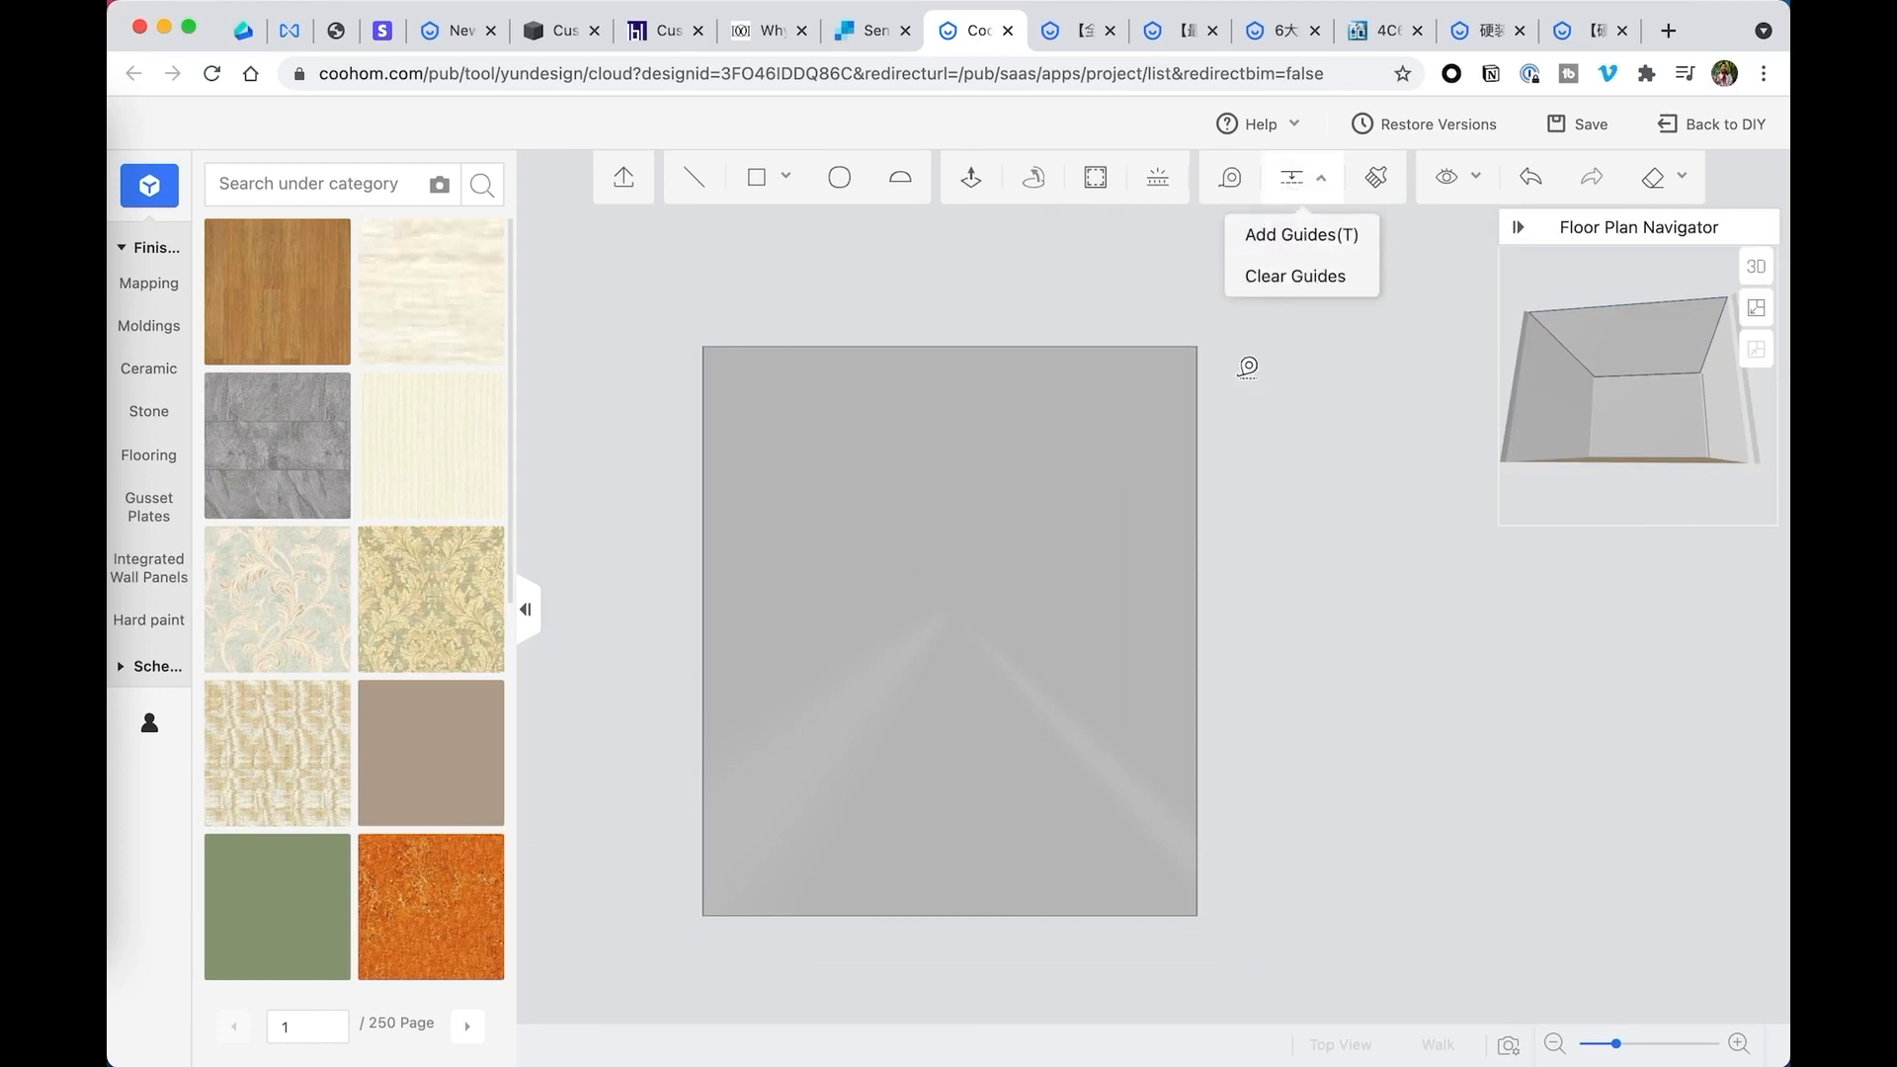
left_click(705, 913)
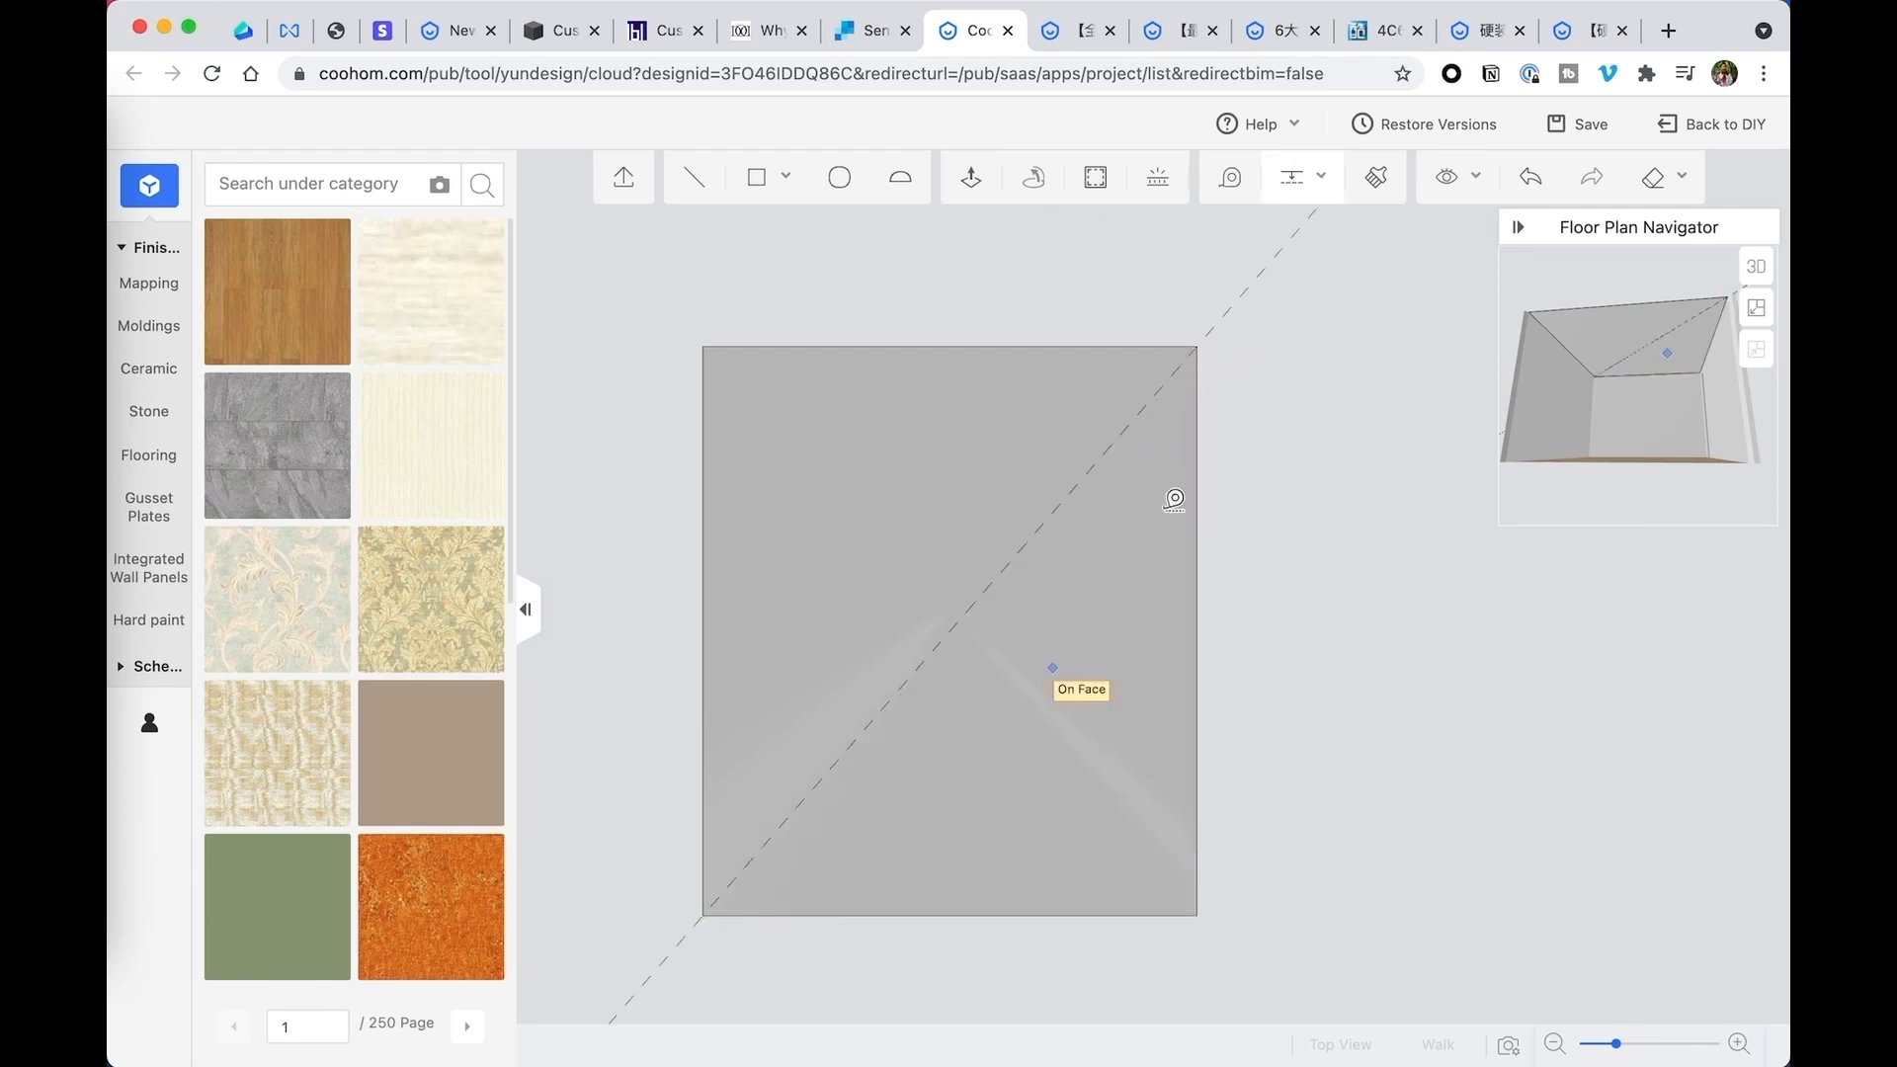
- Draw a bent two-segment line above the diagonal, from the ceiling's lower-left to upper-right corner, the second segment about 137 inches long
left_click(692, 181)
left_click(703, 915)
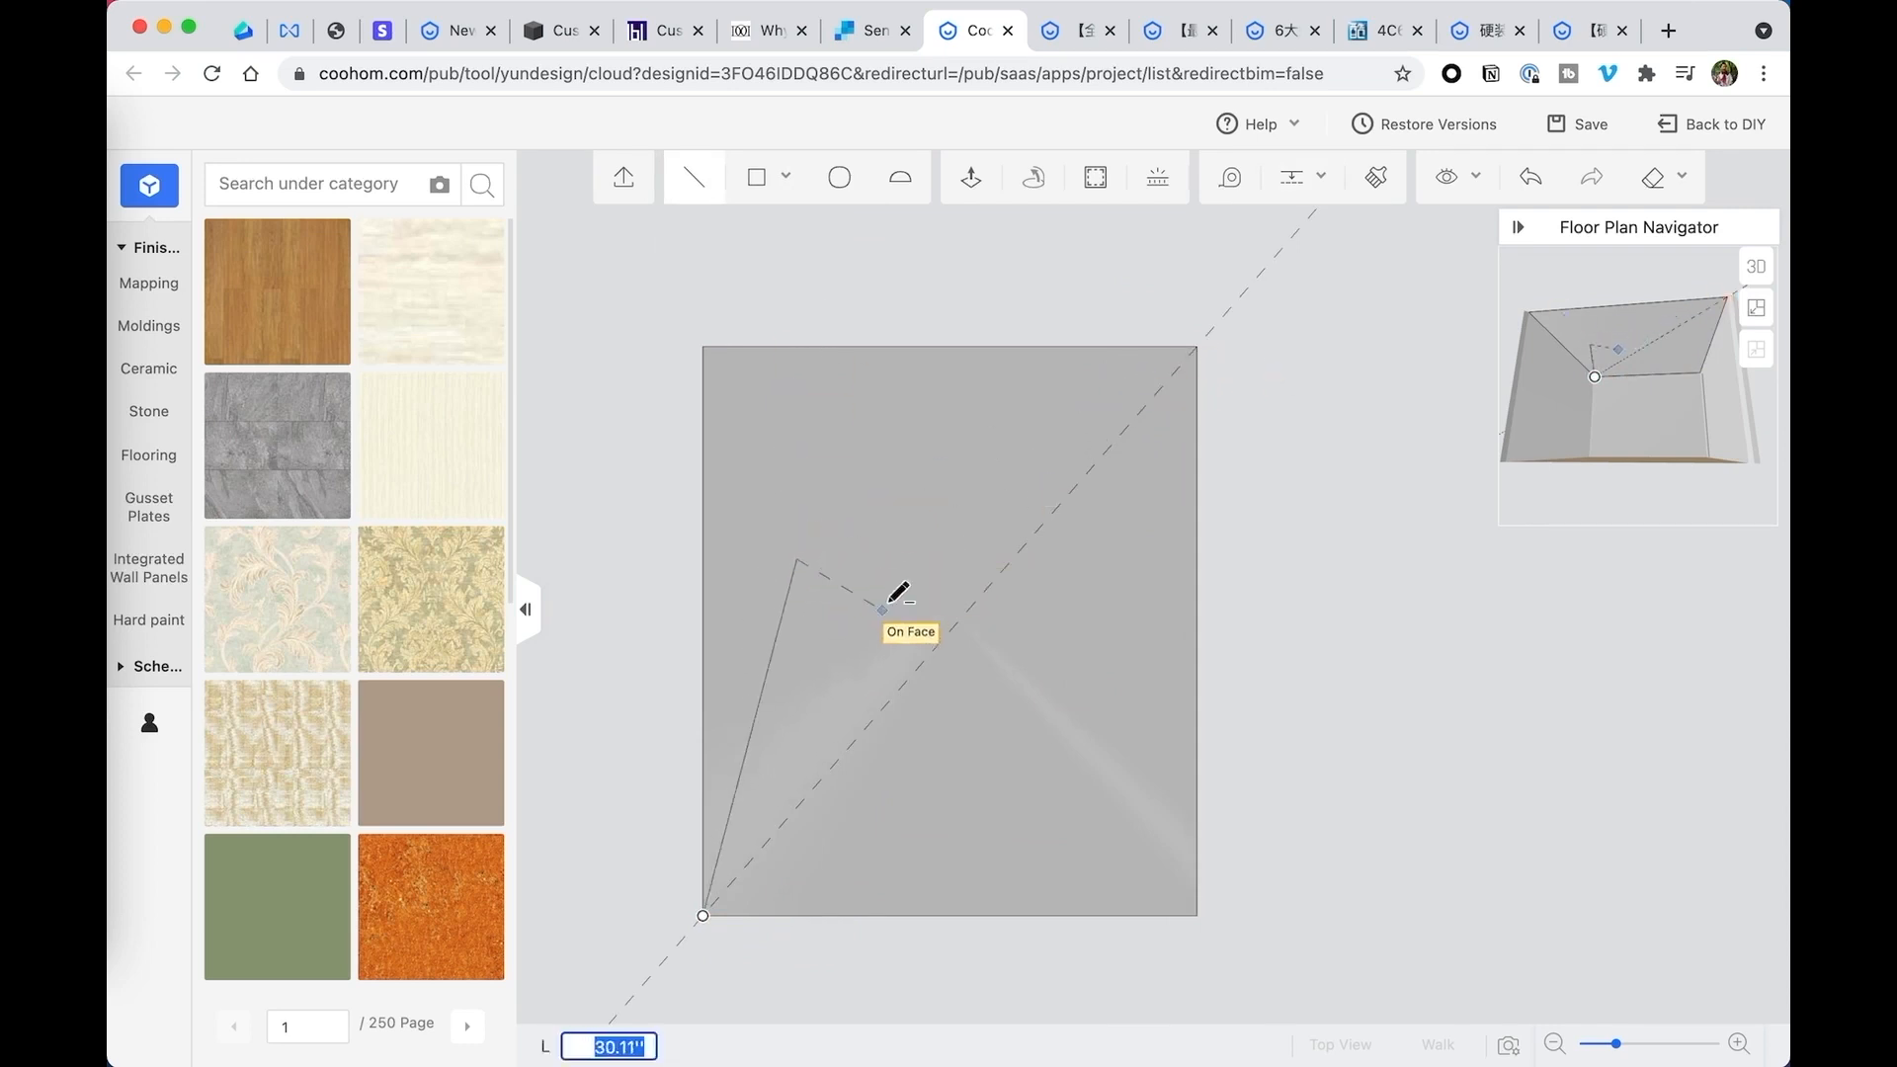
left_click(1199, 348)
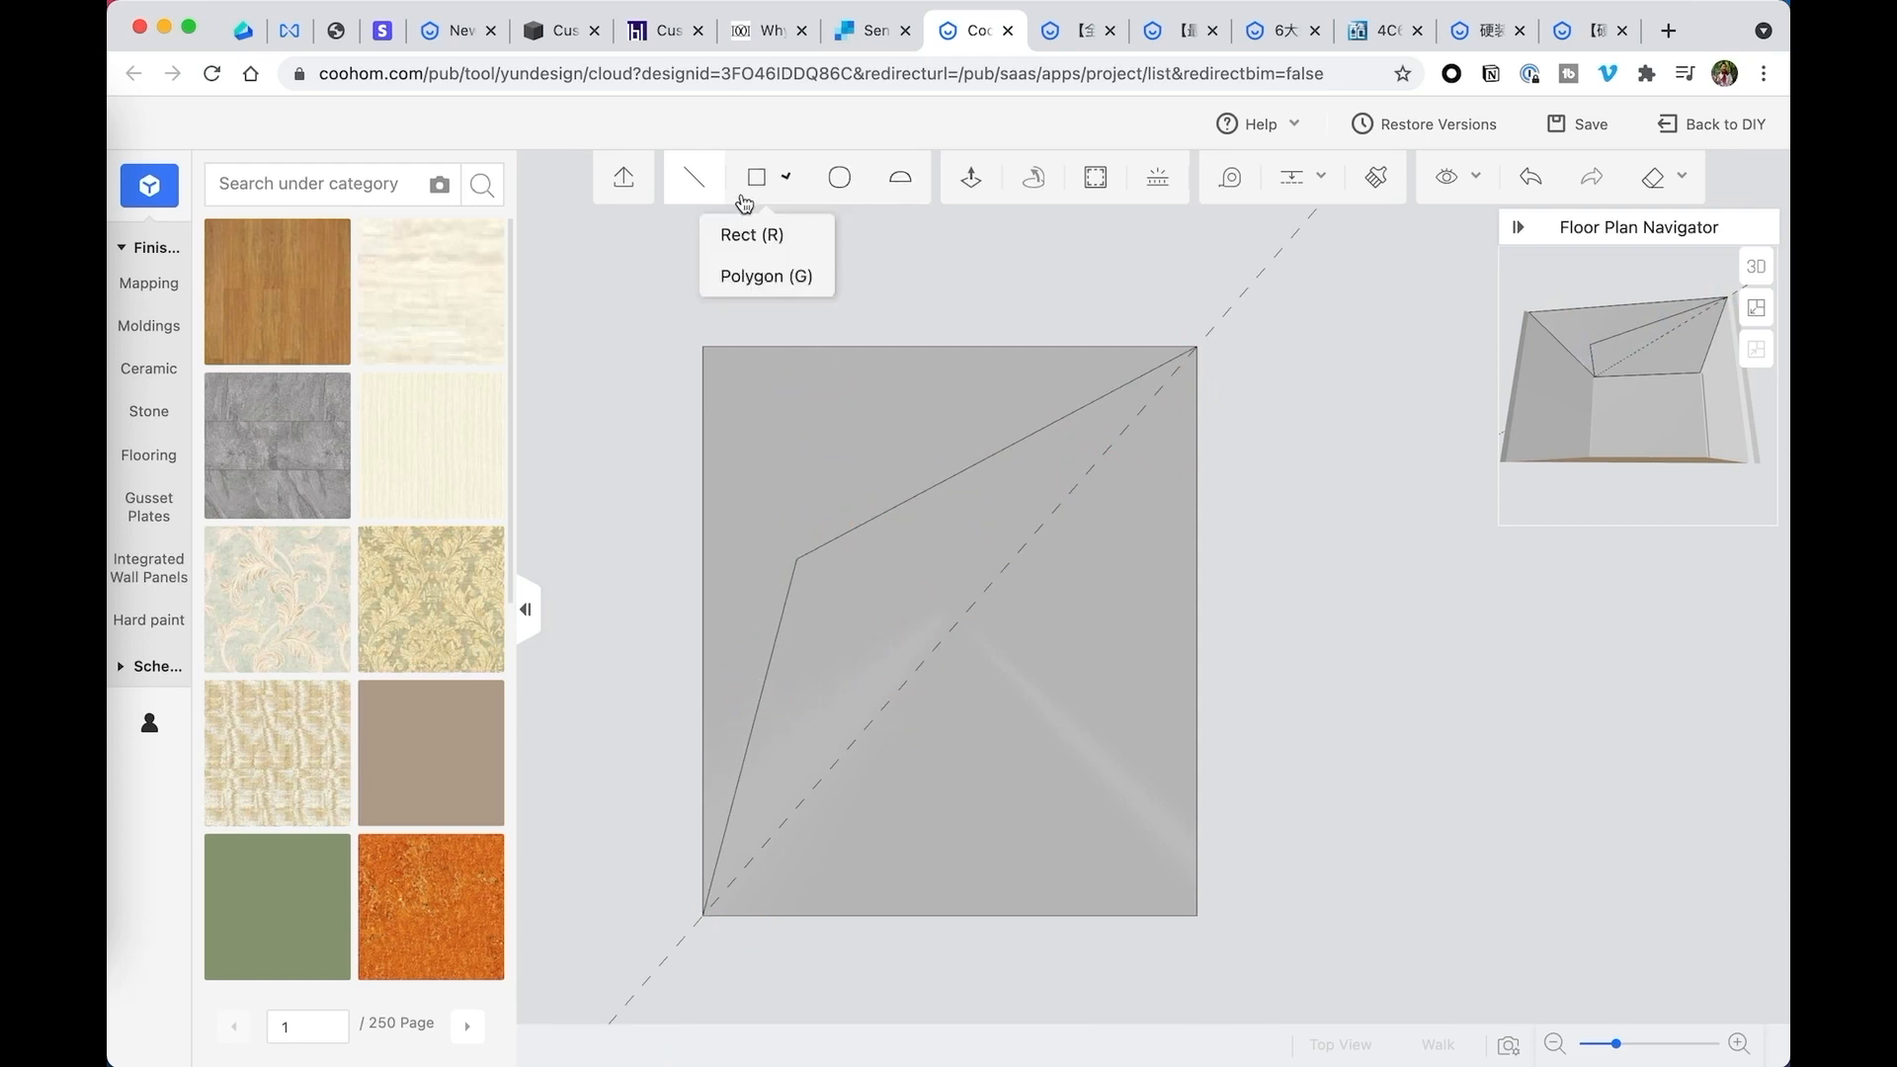
- Add parallel guides 6 inches from both segments of the bent line, on its side facing the diagonal guide
left_click(1094, 180)
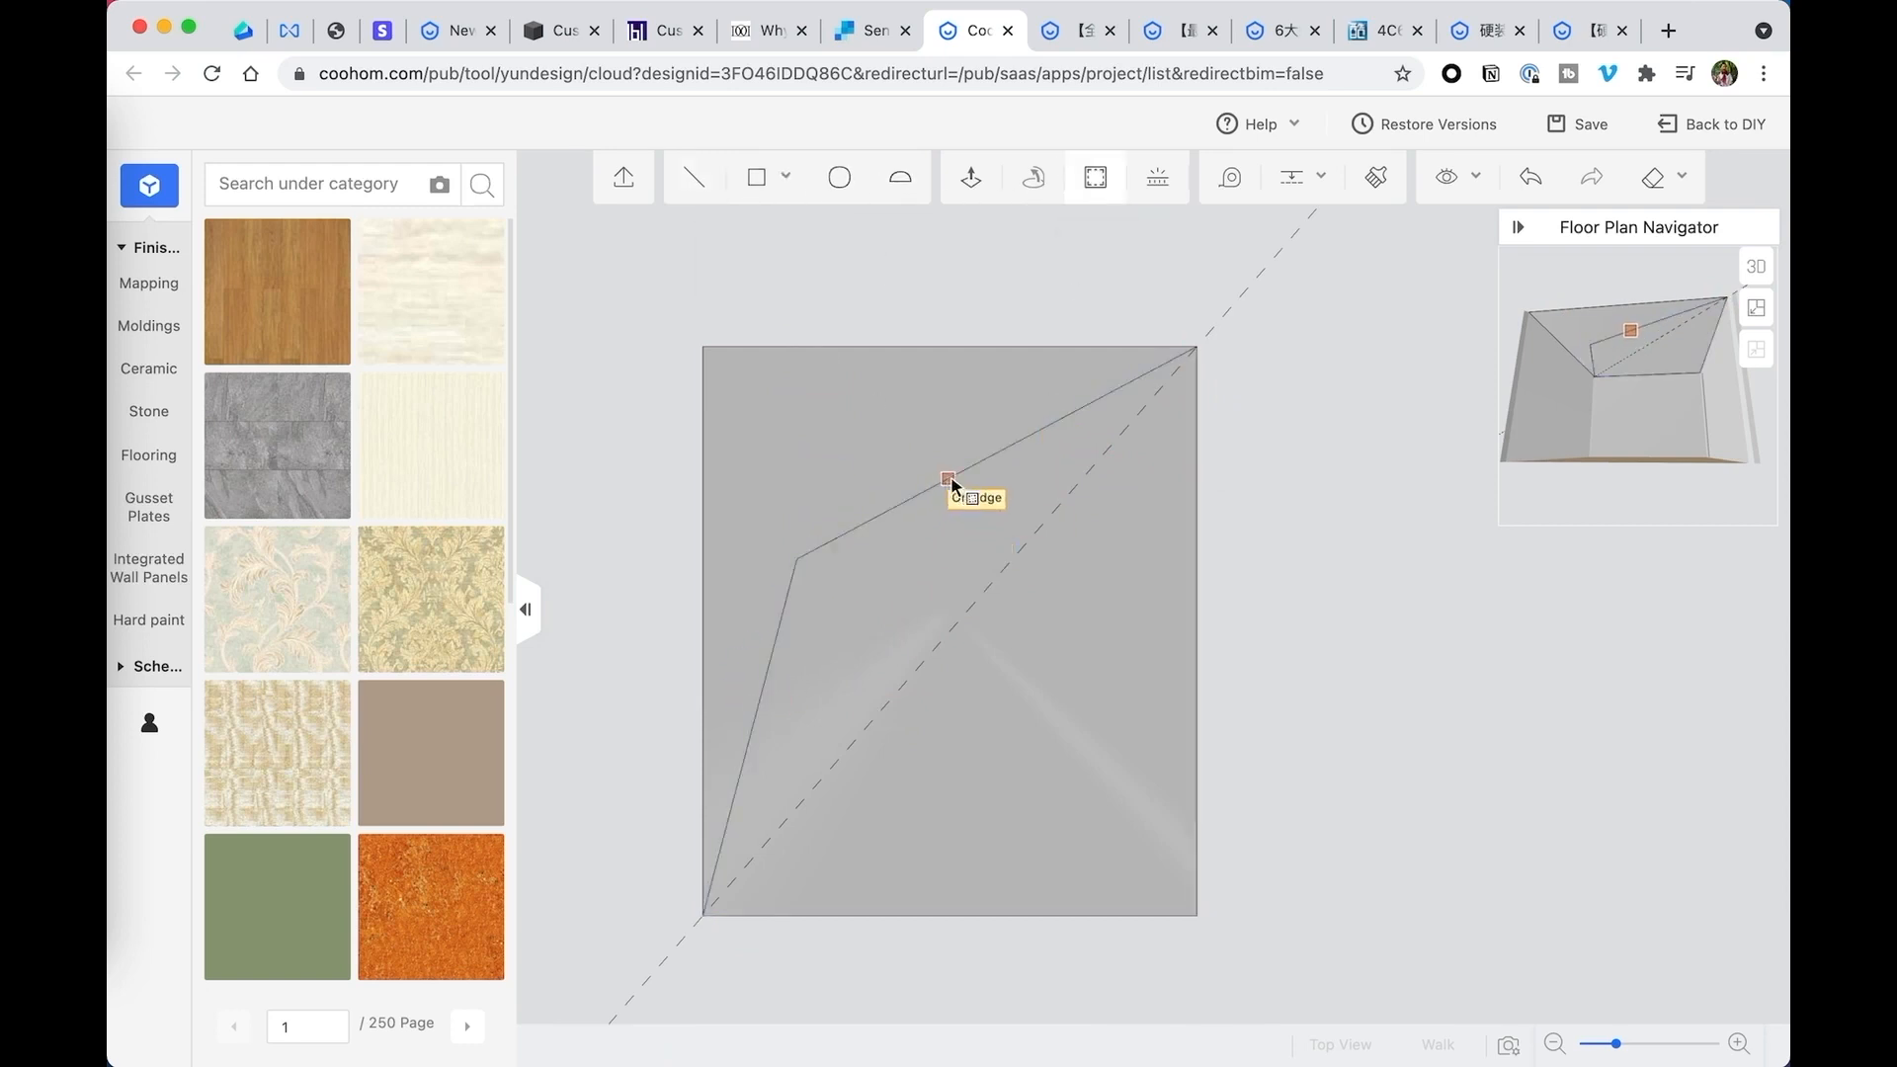
mouse_move(1292, 177)
left_click(1302, 238)
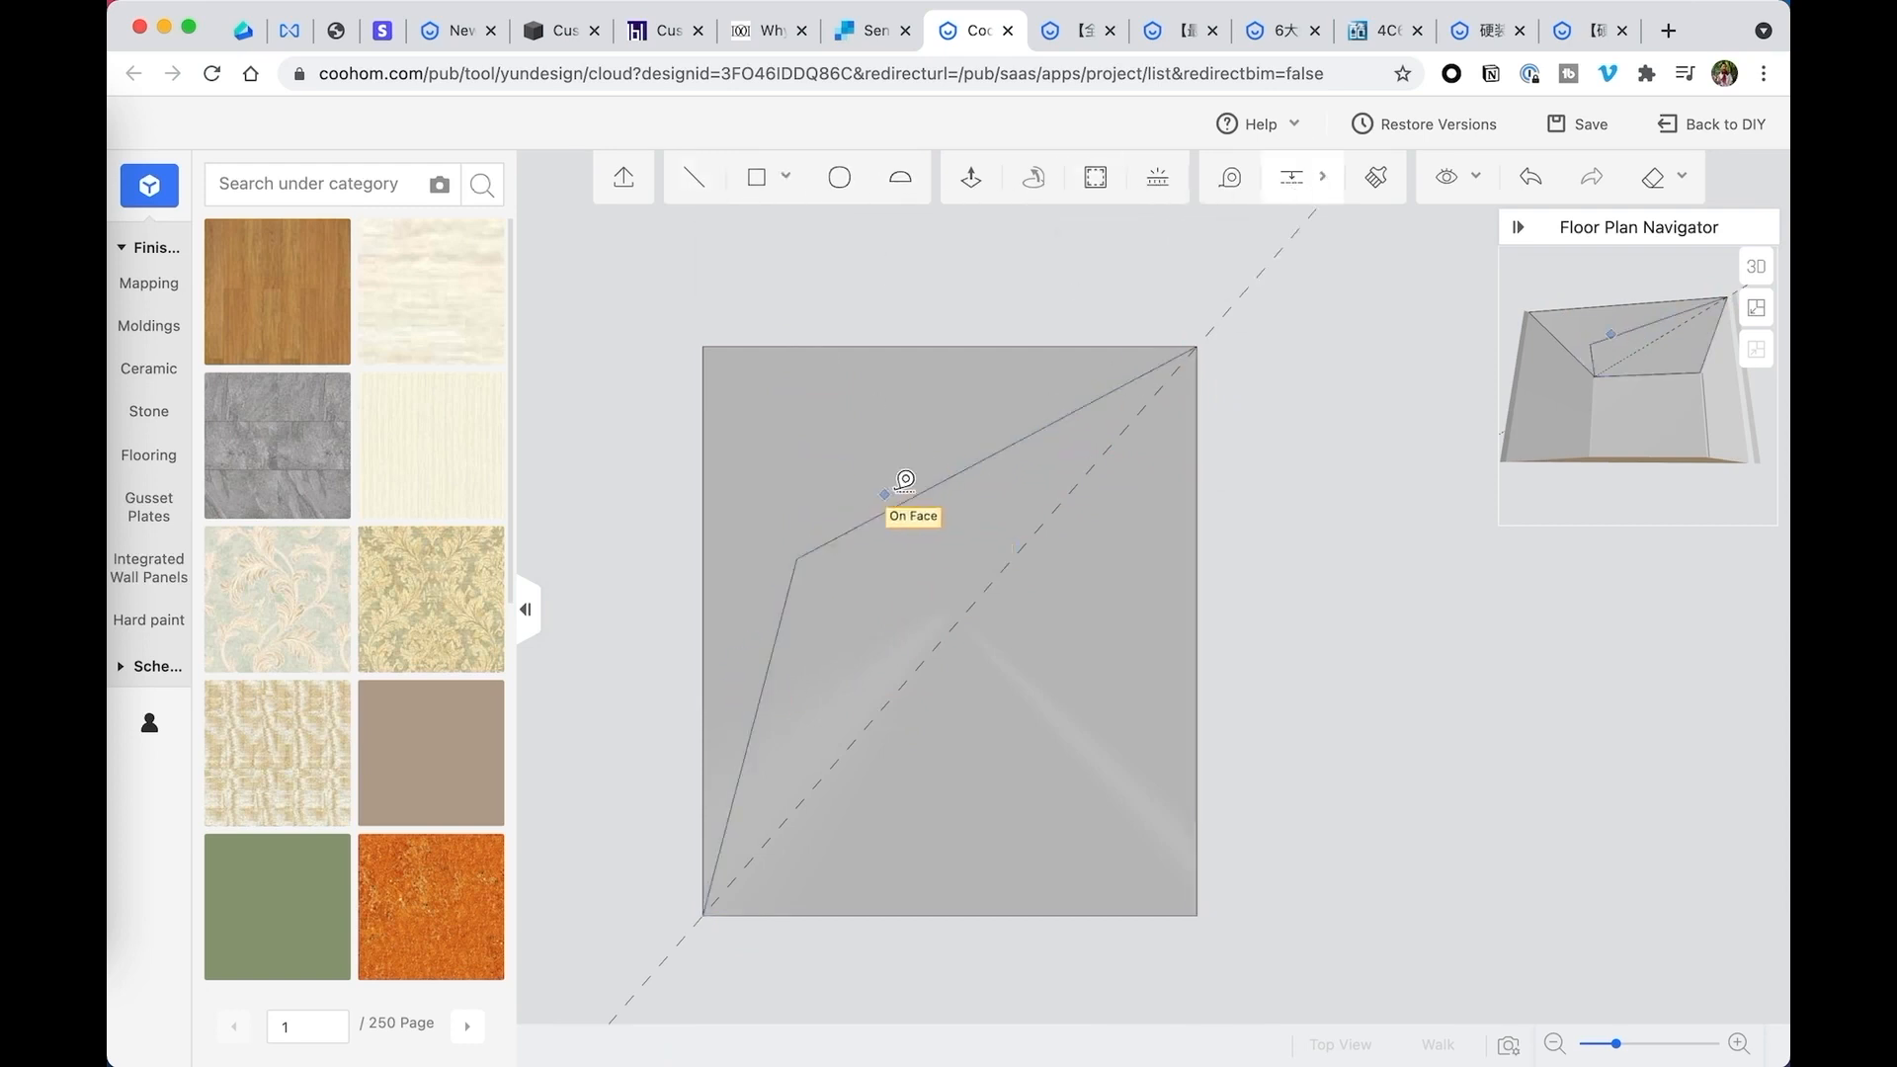
left_click(931, 494)
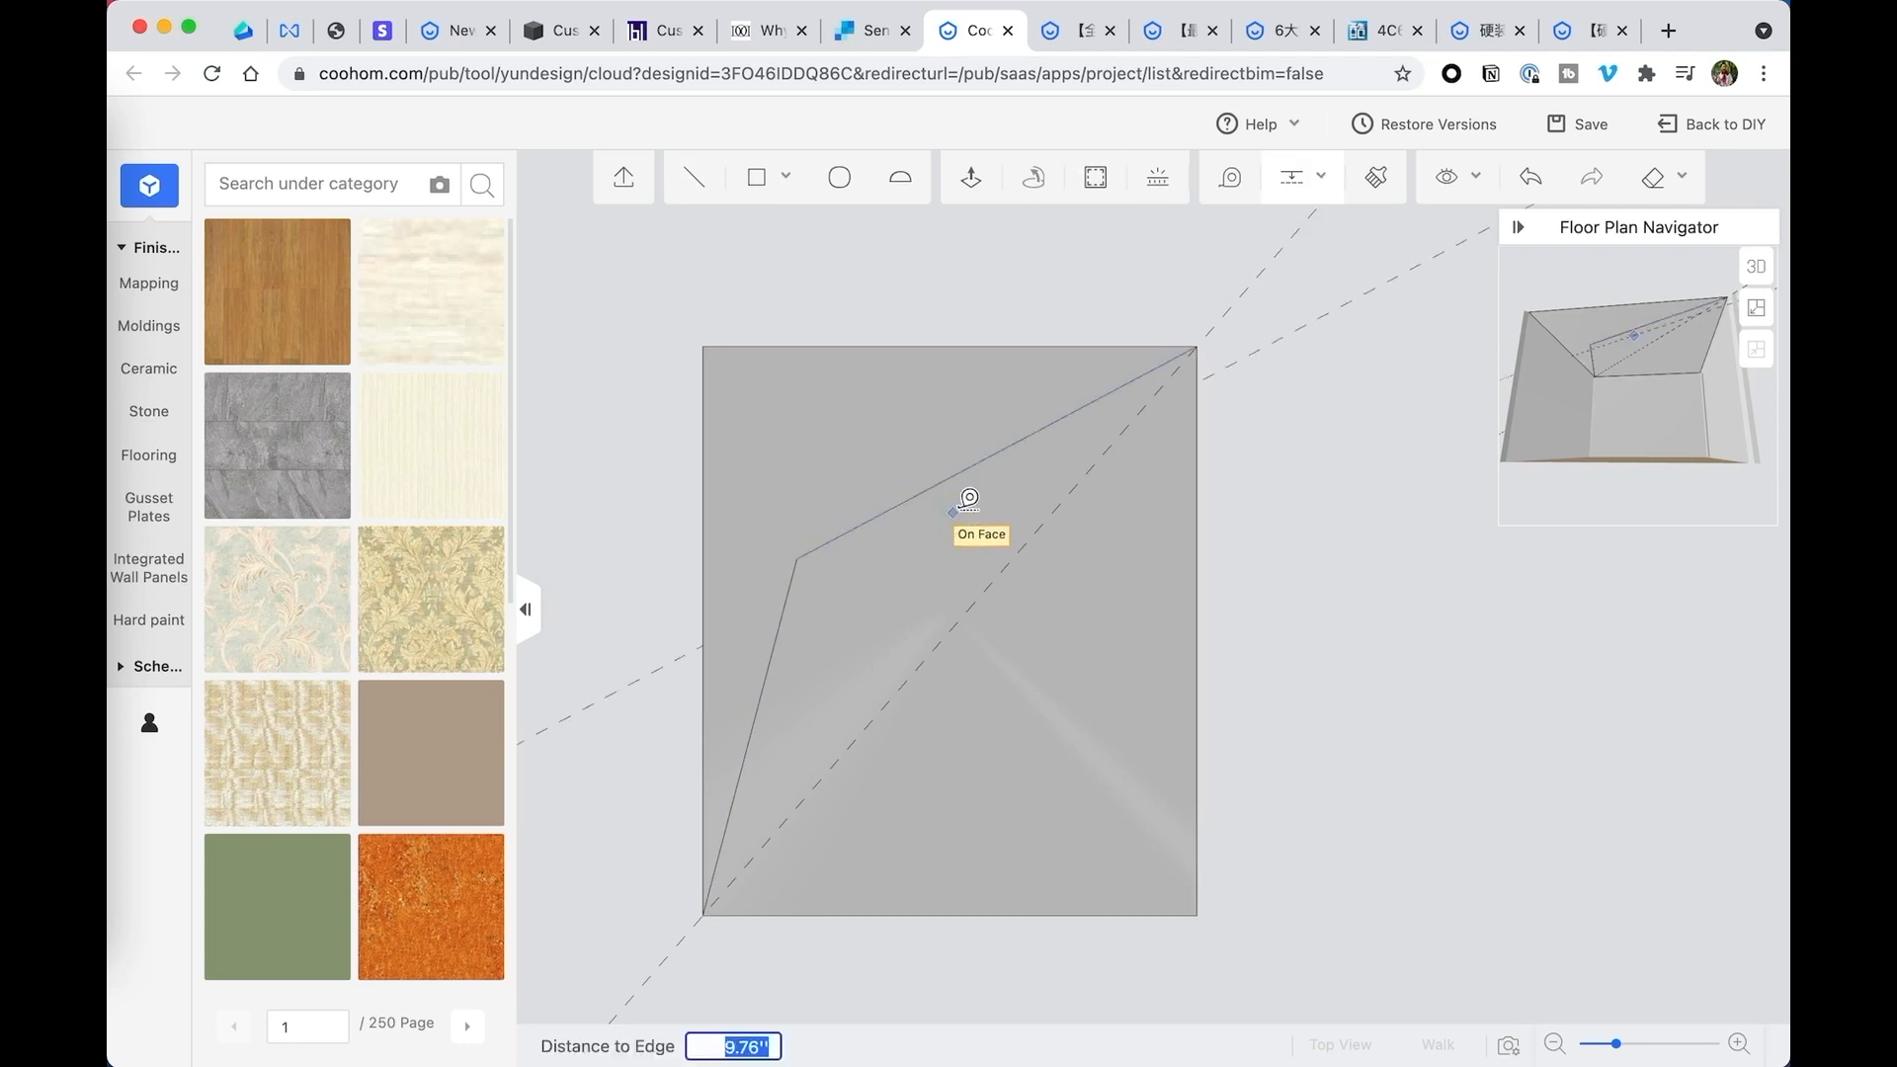
type("6")
key("Return")
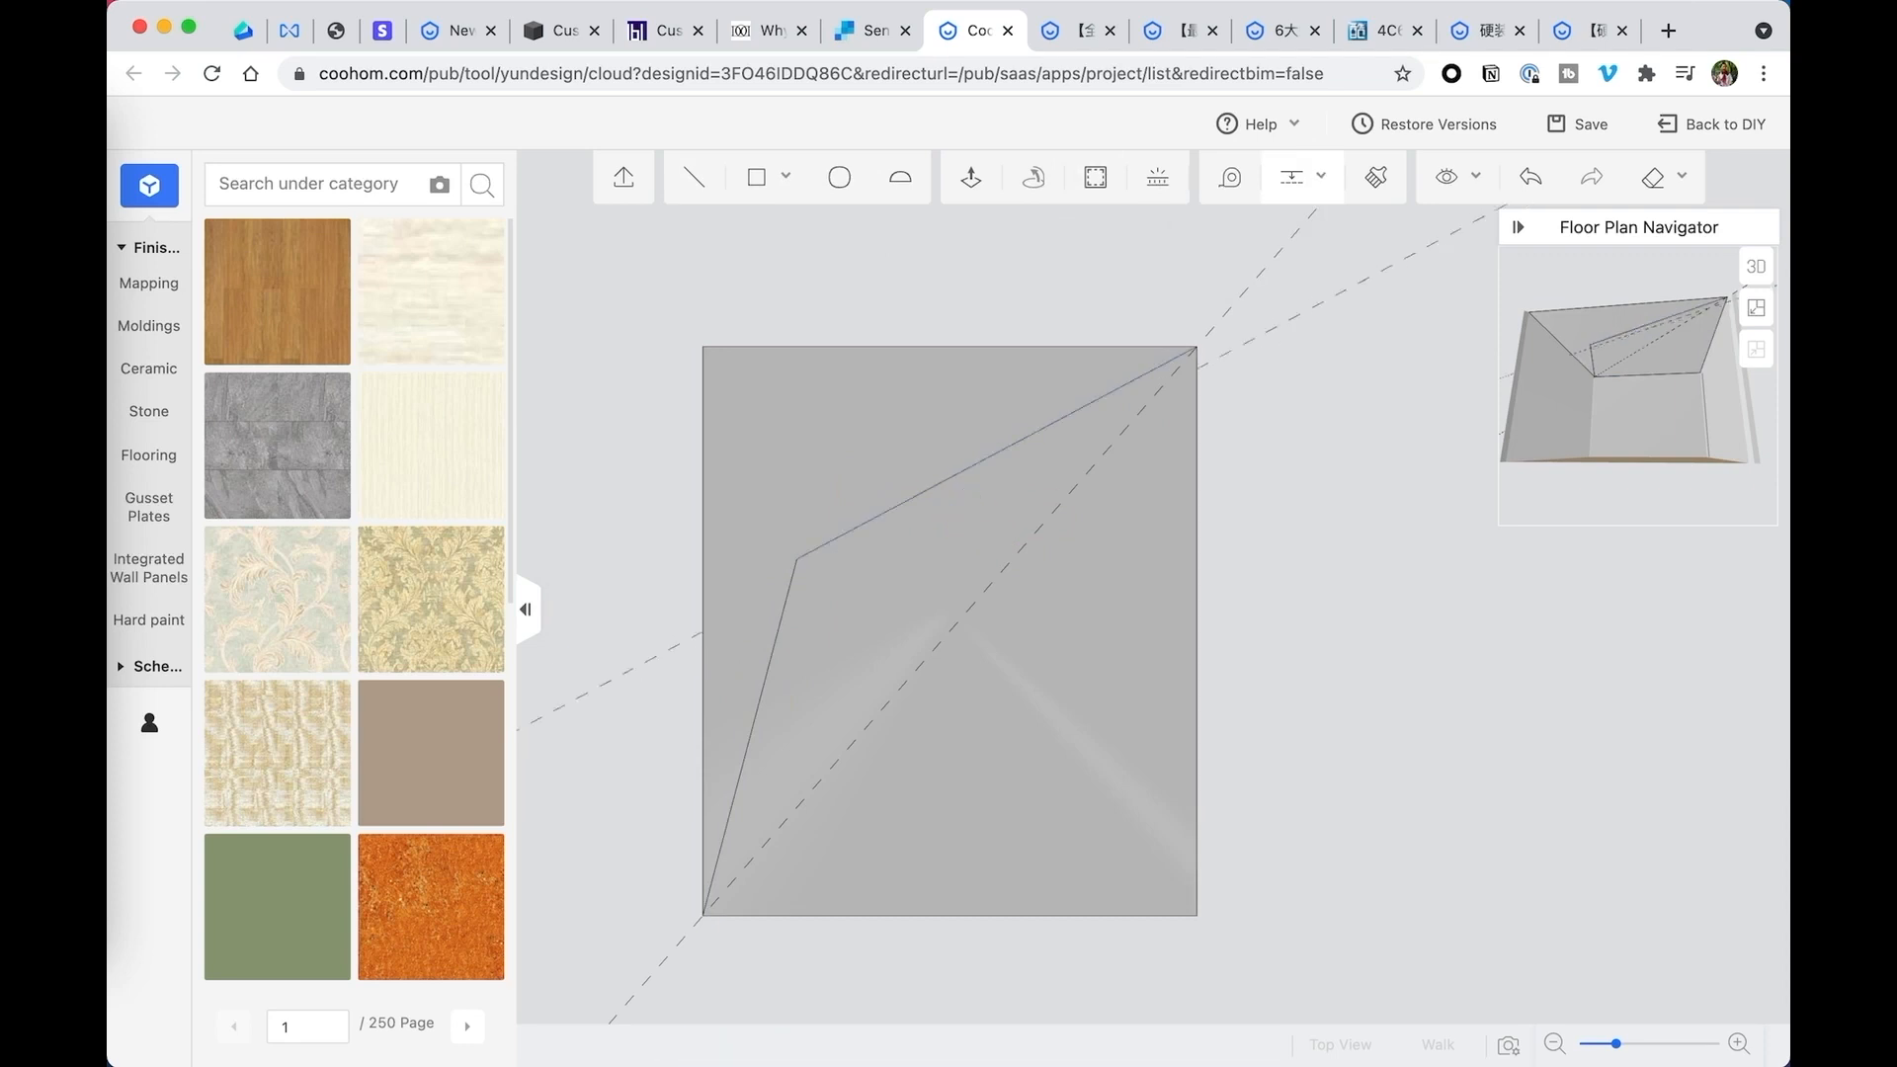
left_click(784, 614)
type("6")
key("Return")
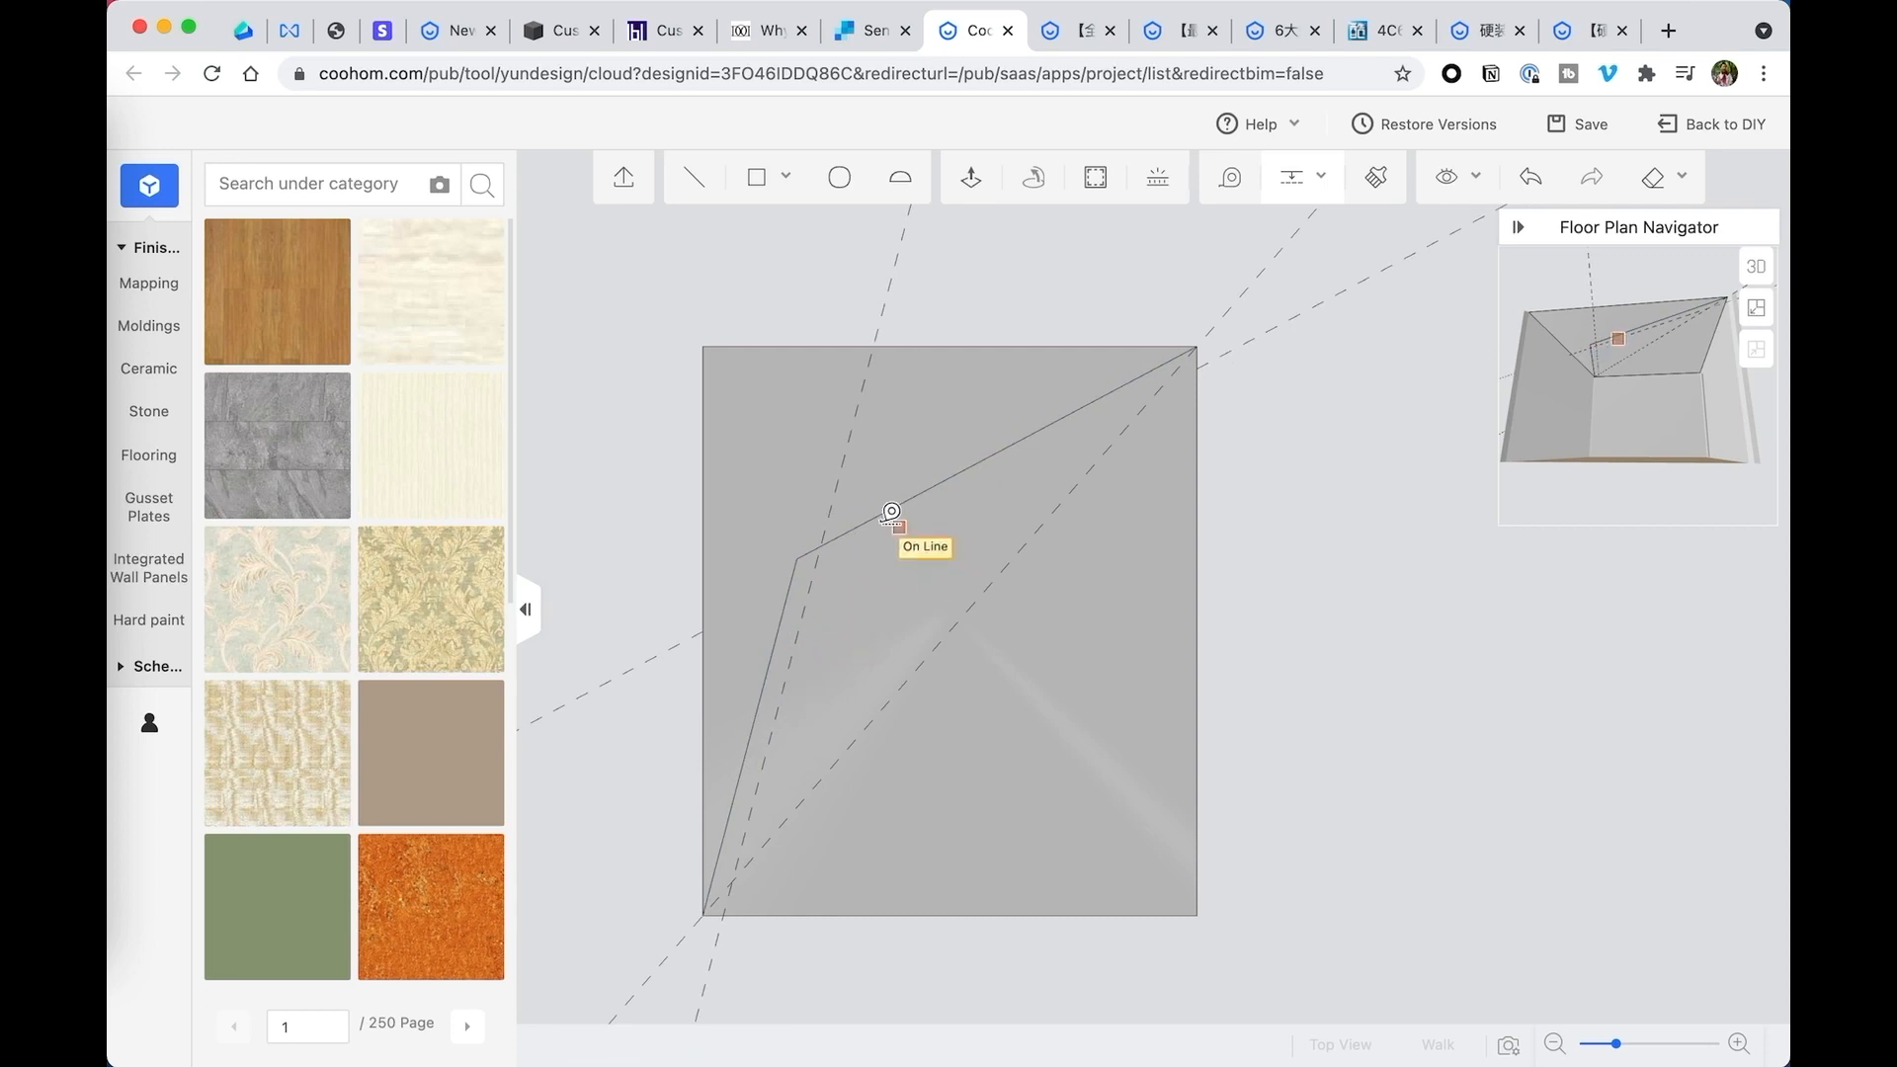
- Add another guide parallel to the bent line's upper segment, on its outer side away from the diagonal
left_click(893, 509)
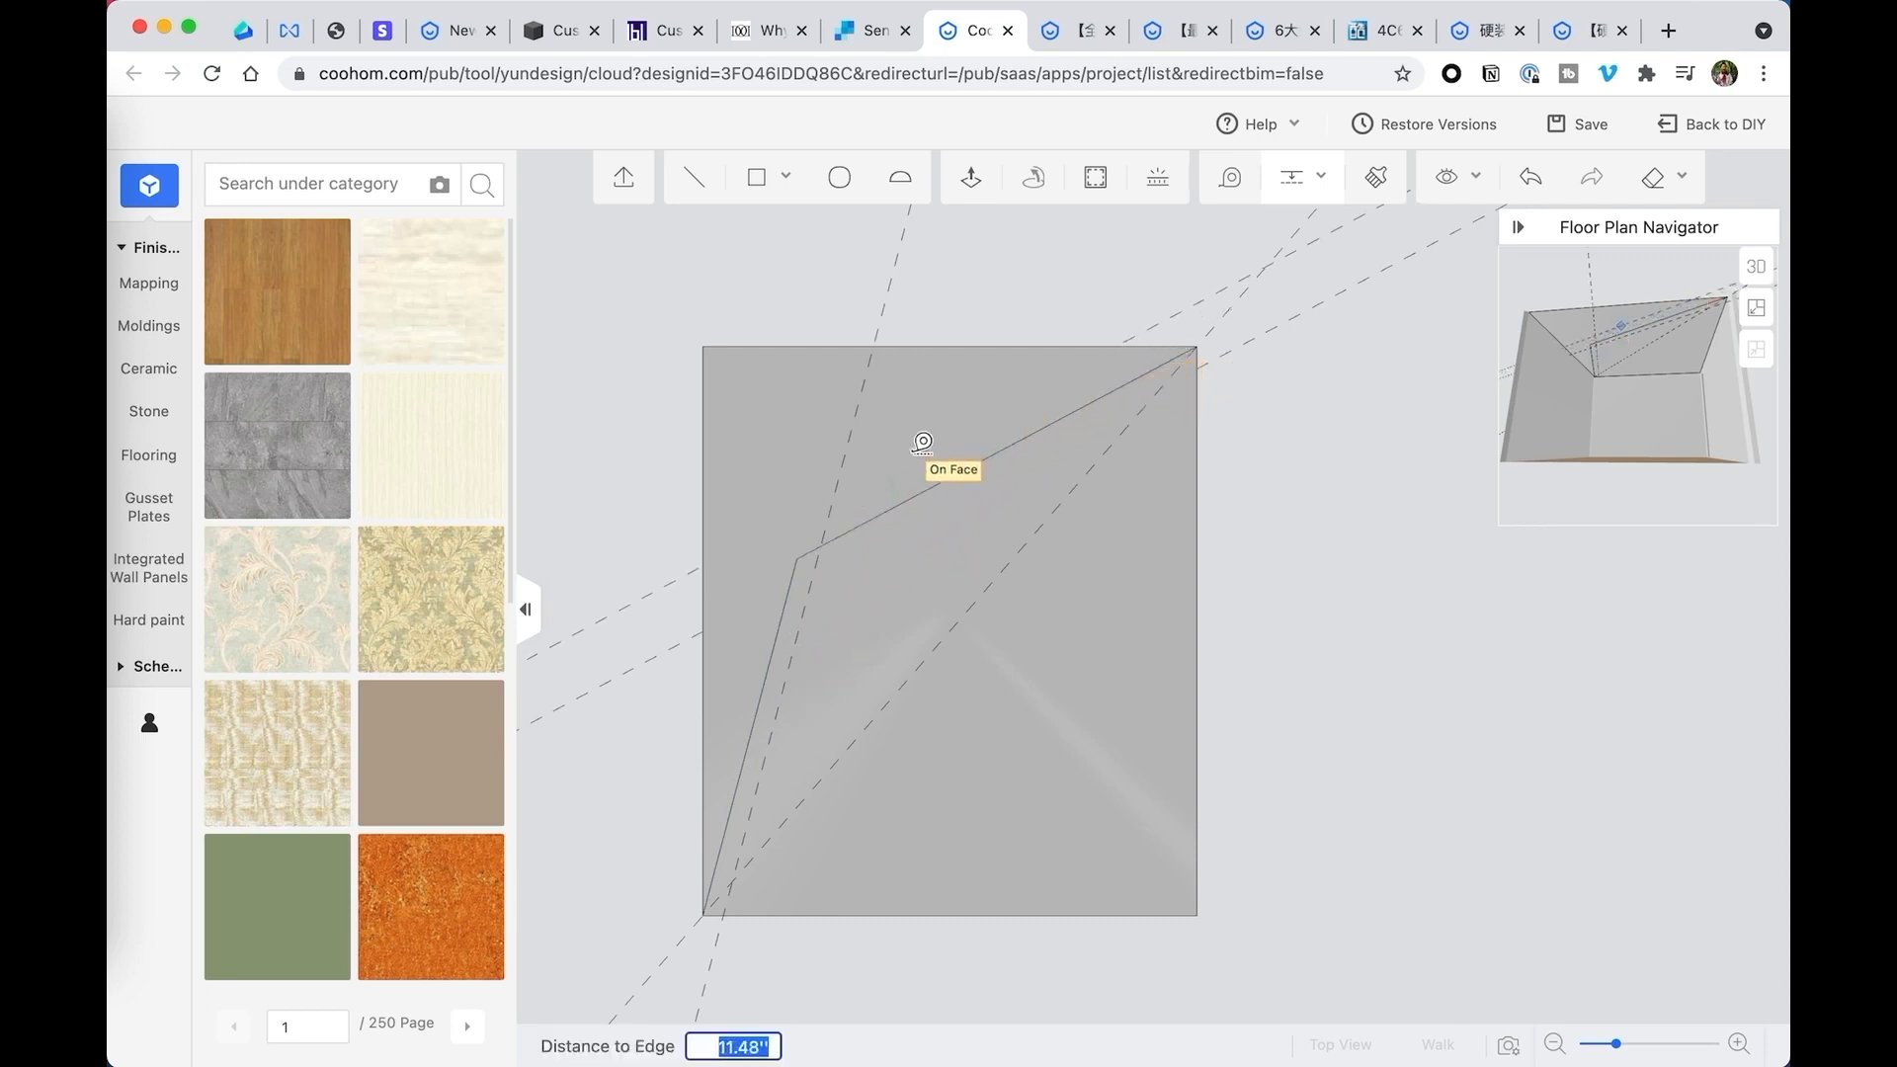
left_click(902, 479)
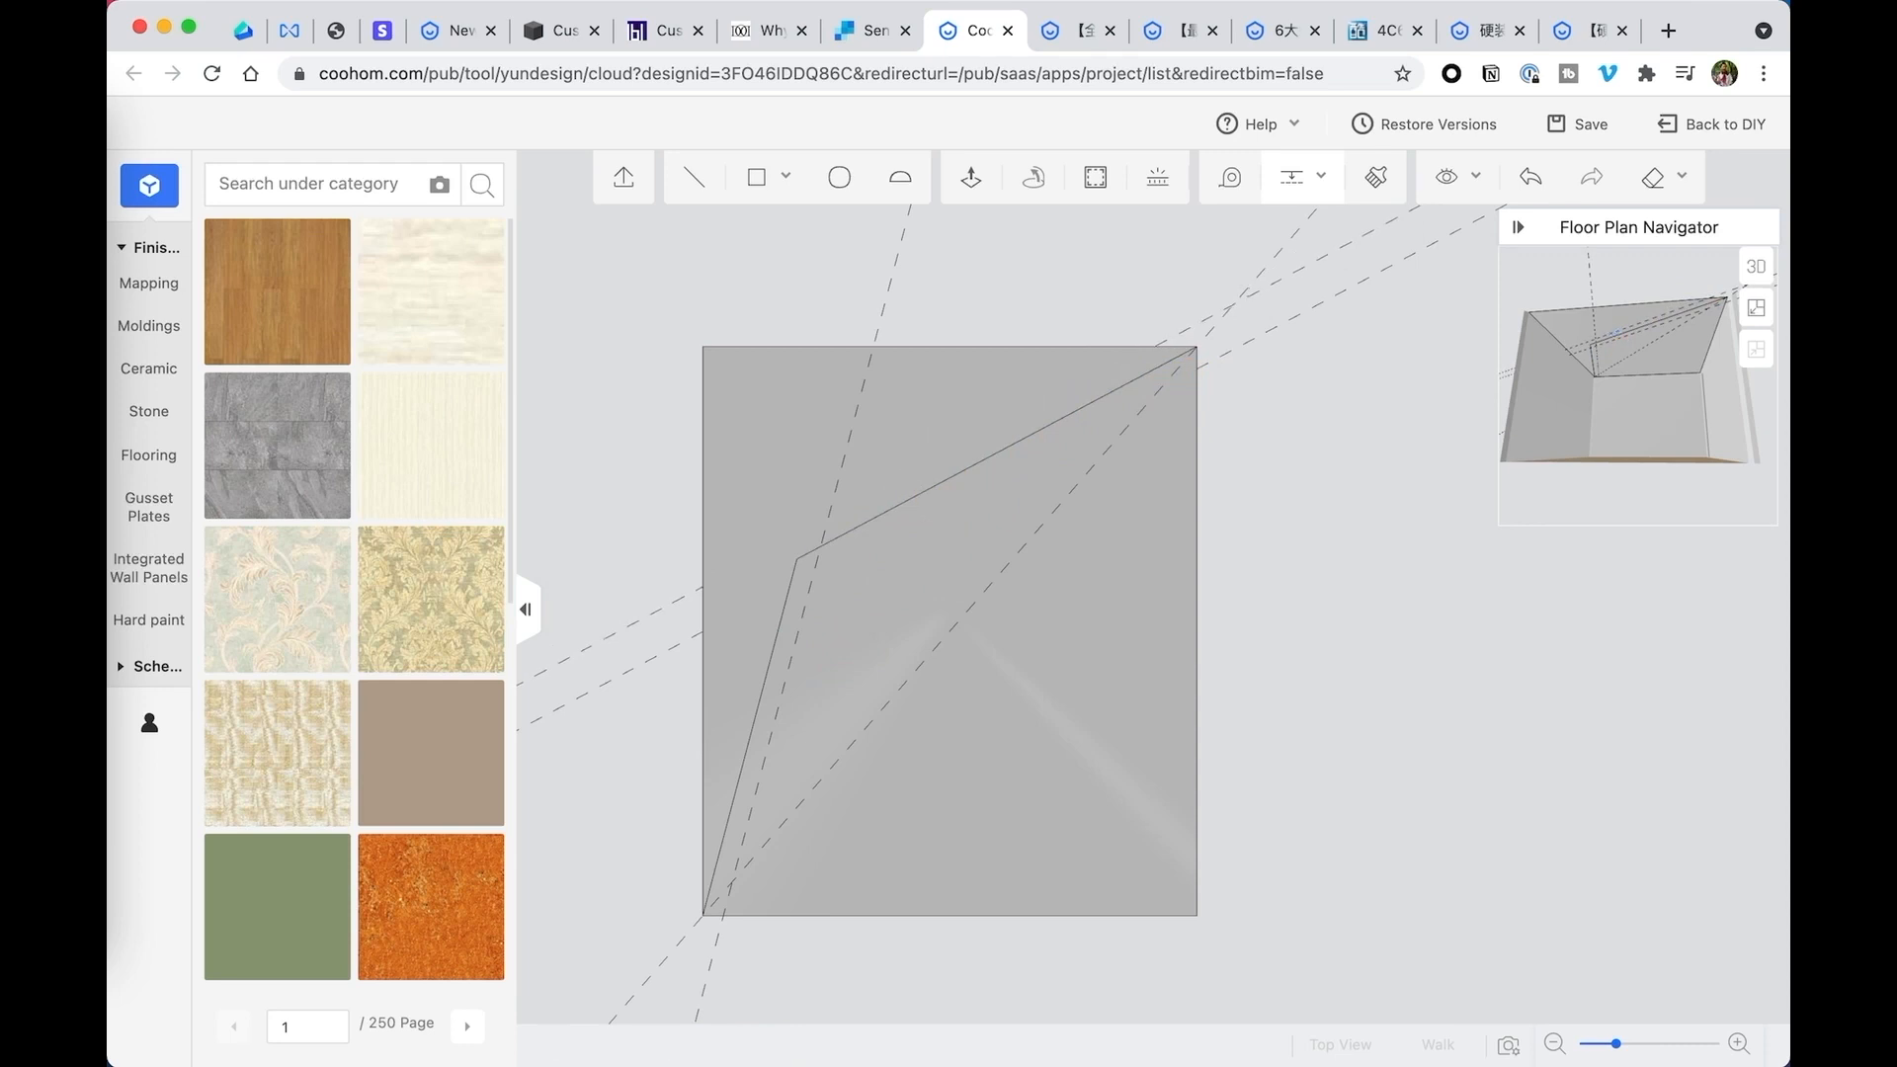
left_click(1036, 587)
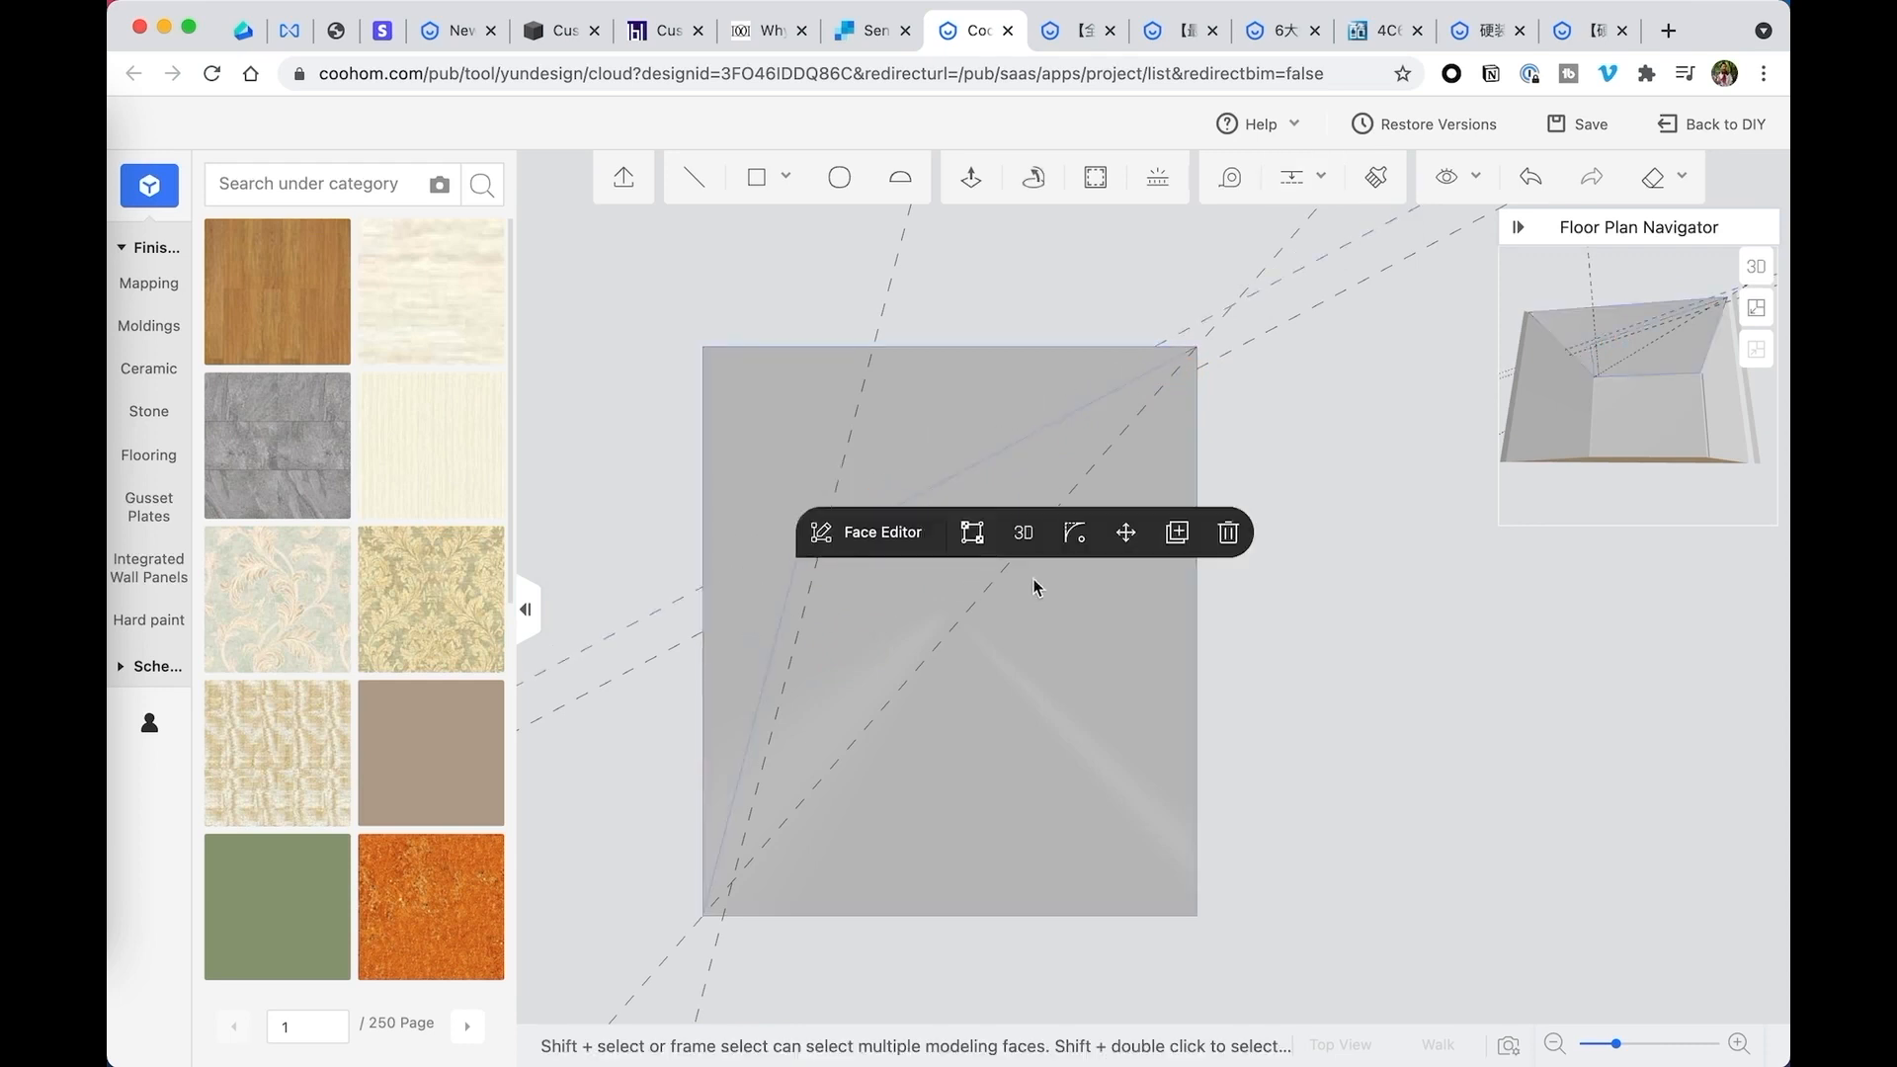
left_click(1381, 625)
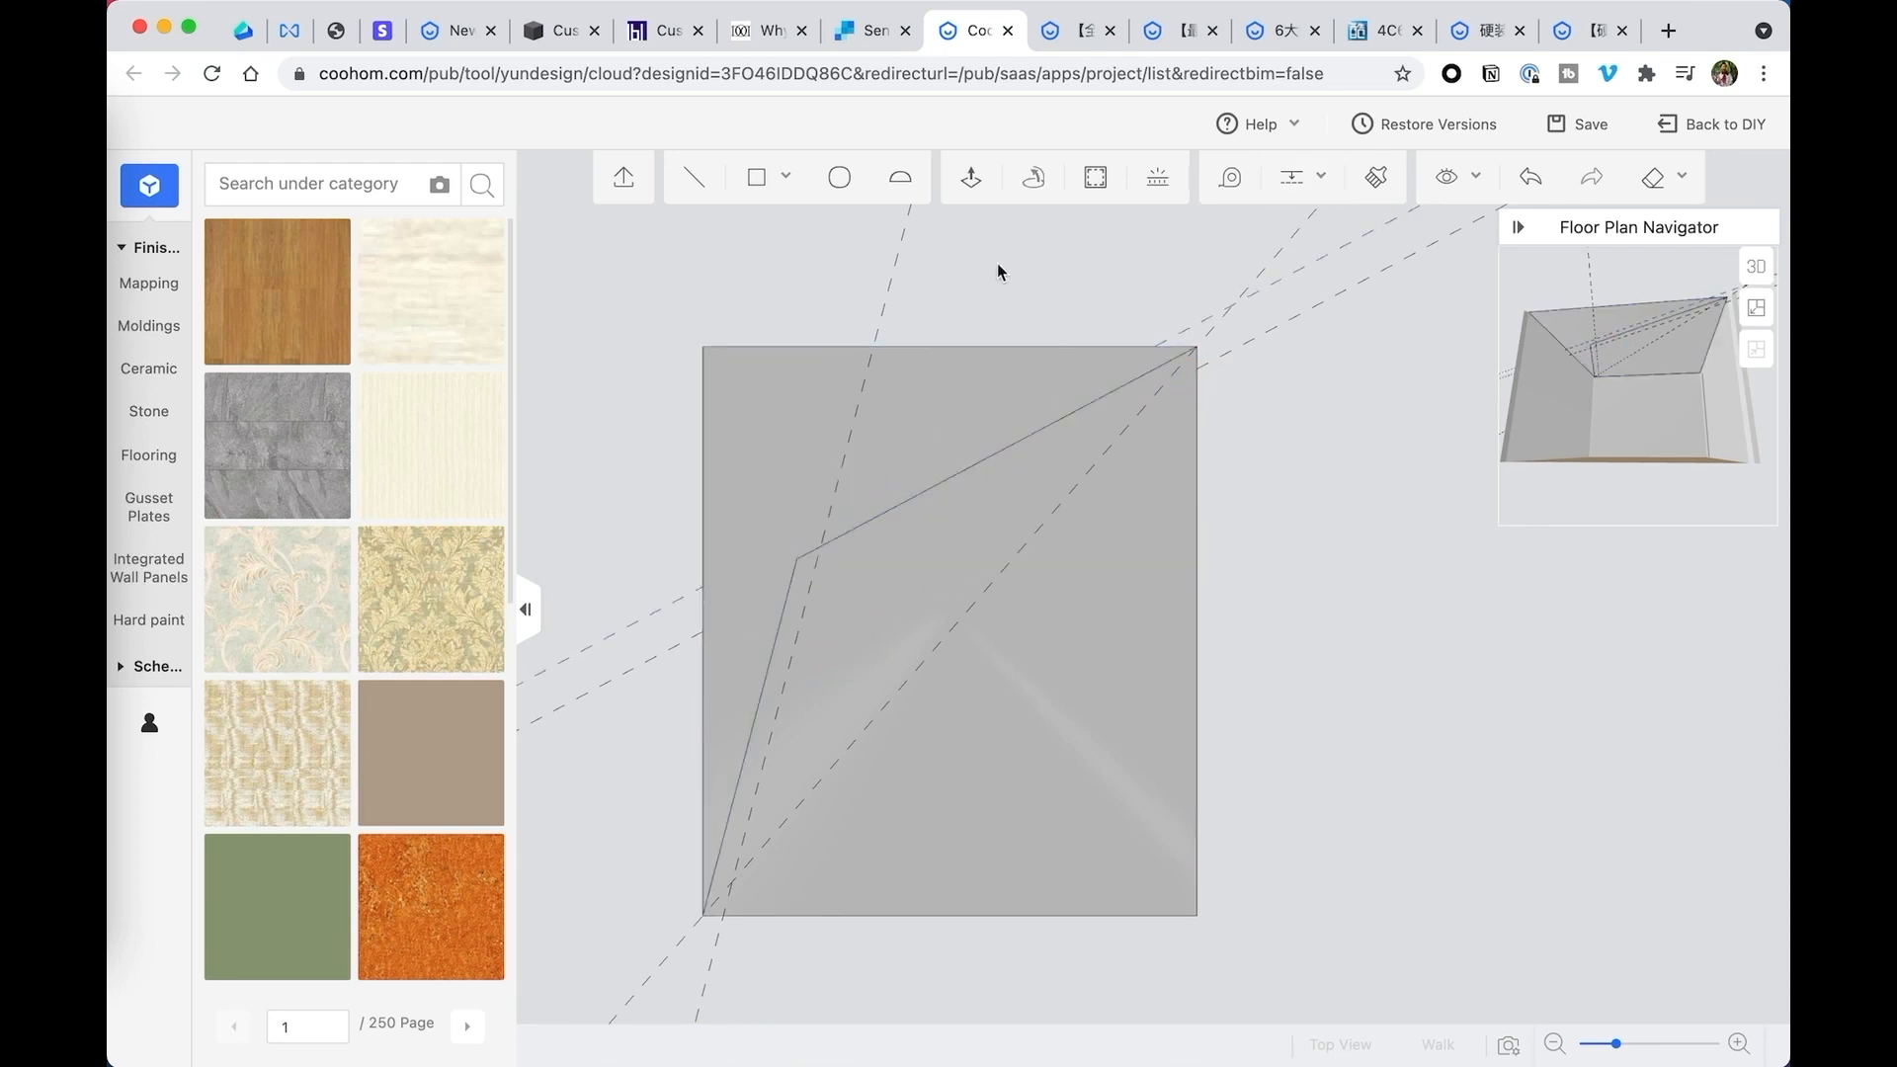
- Draw a second bent line along the 6-inch guides, from the ceiling's lower edge through their intersection to its right edge
left_click(707, 191)
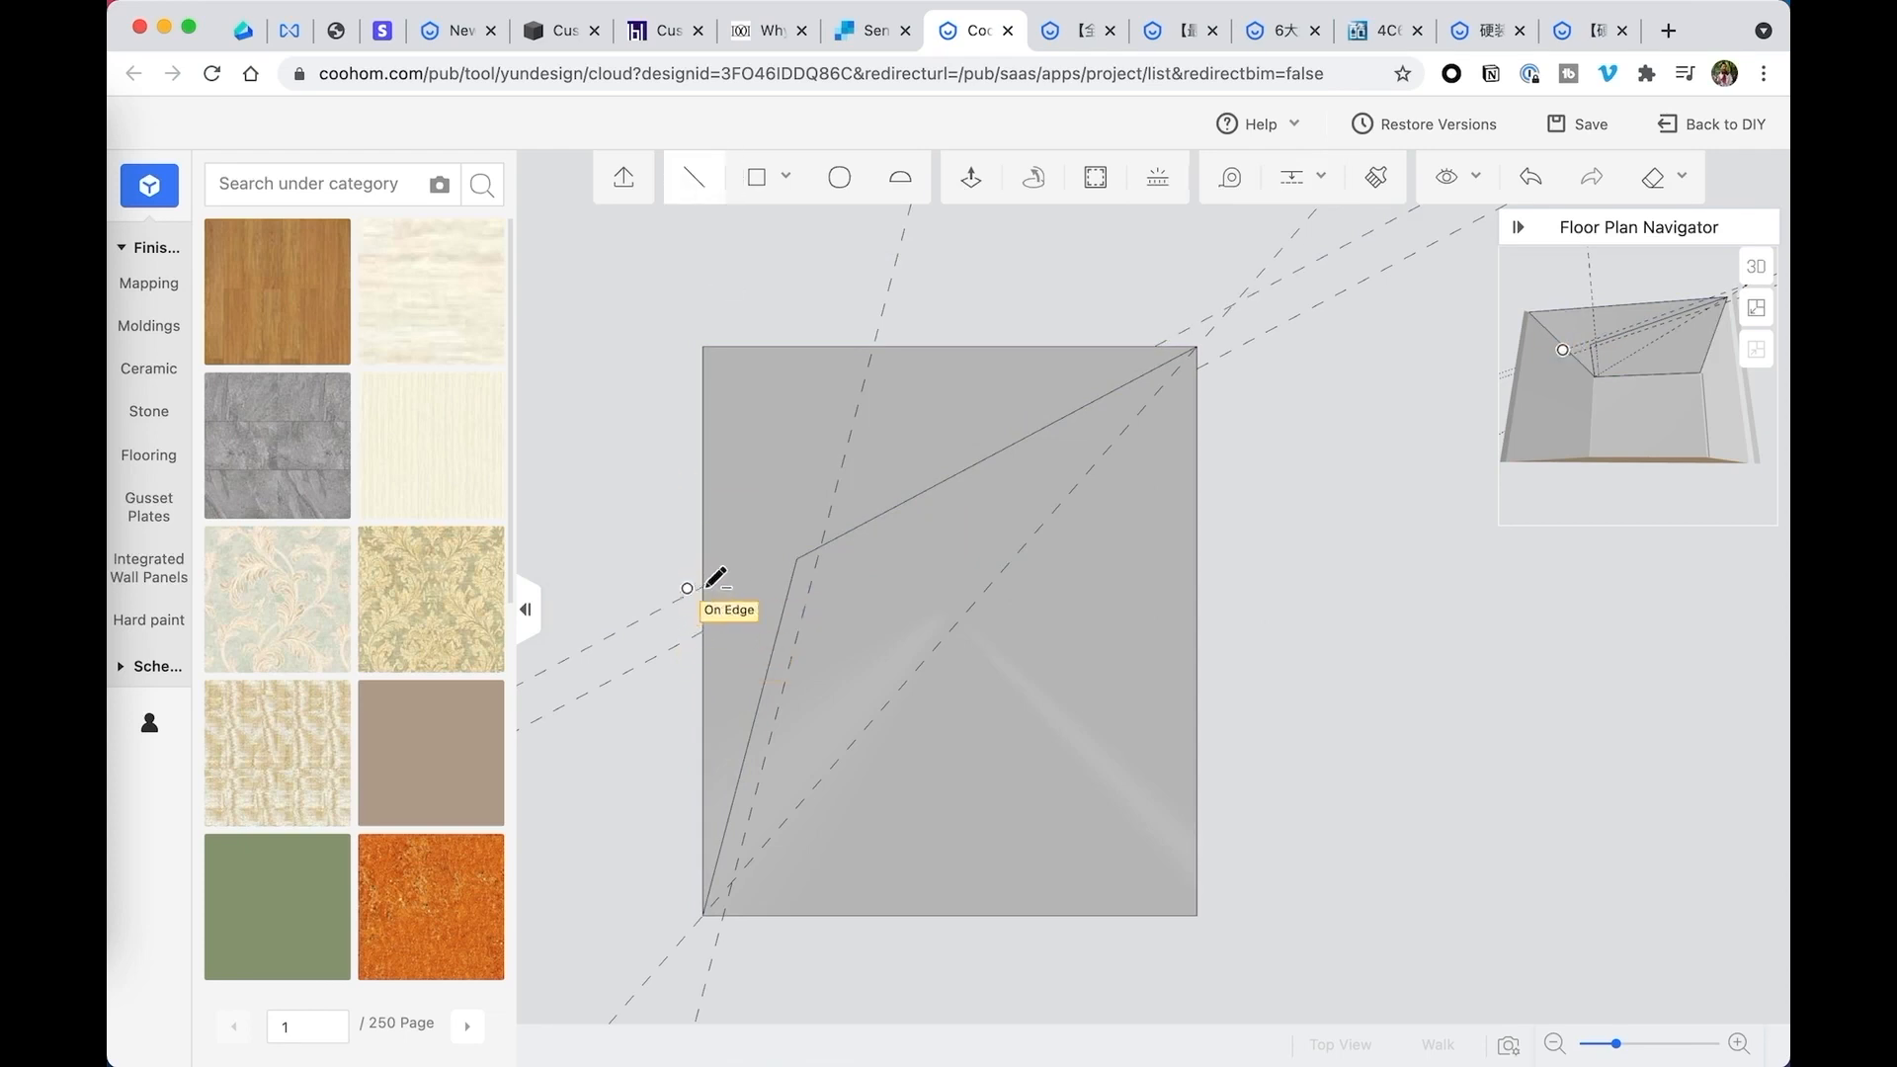
left_click_drag(1176, 652, 1156, 657)
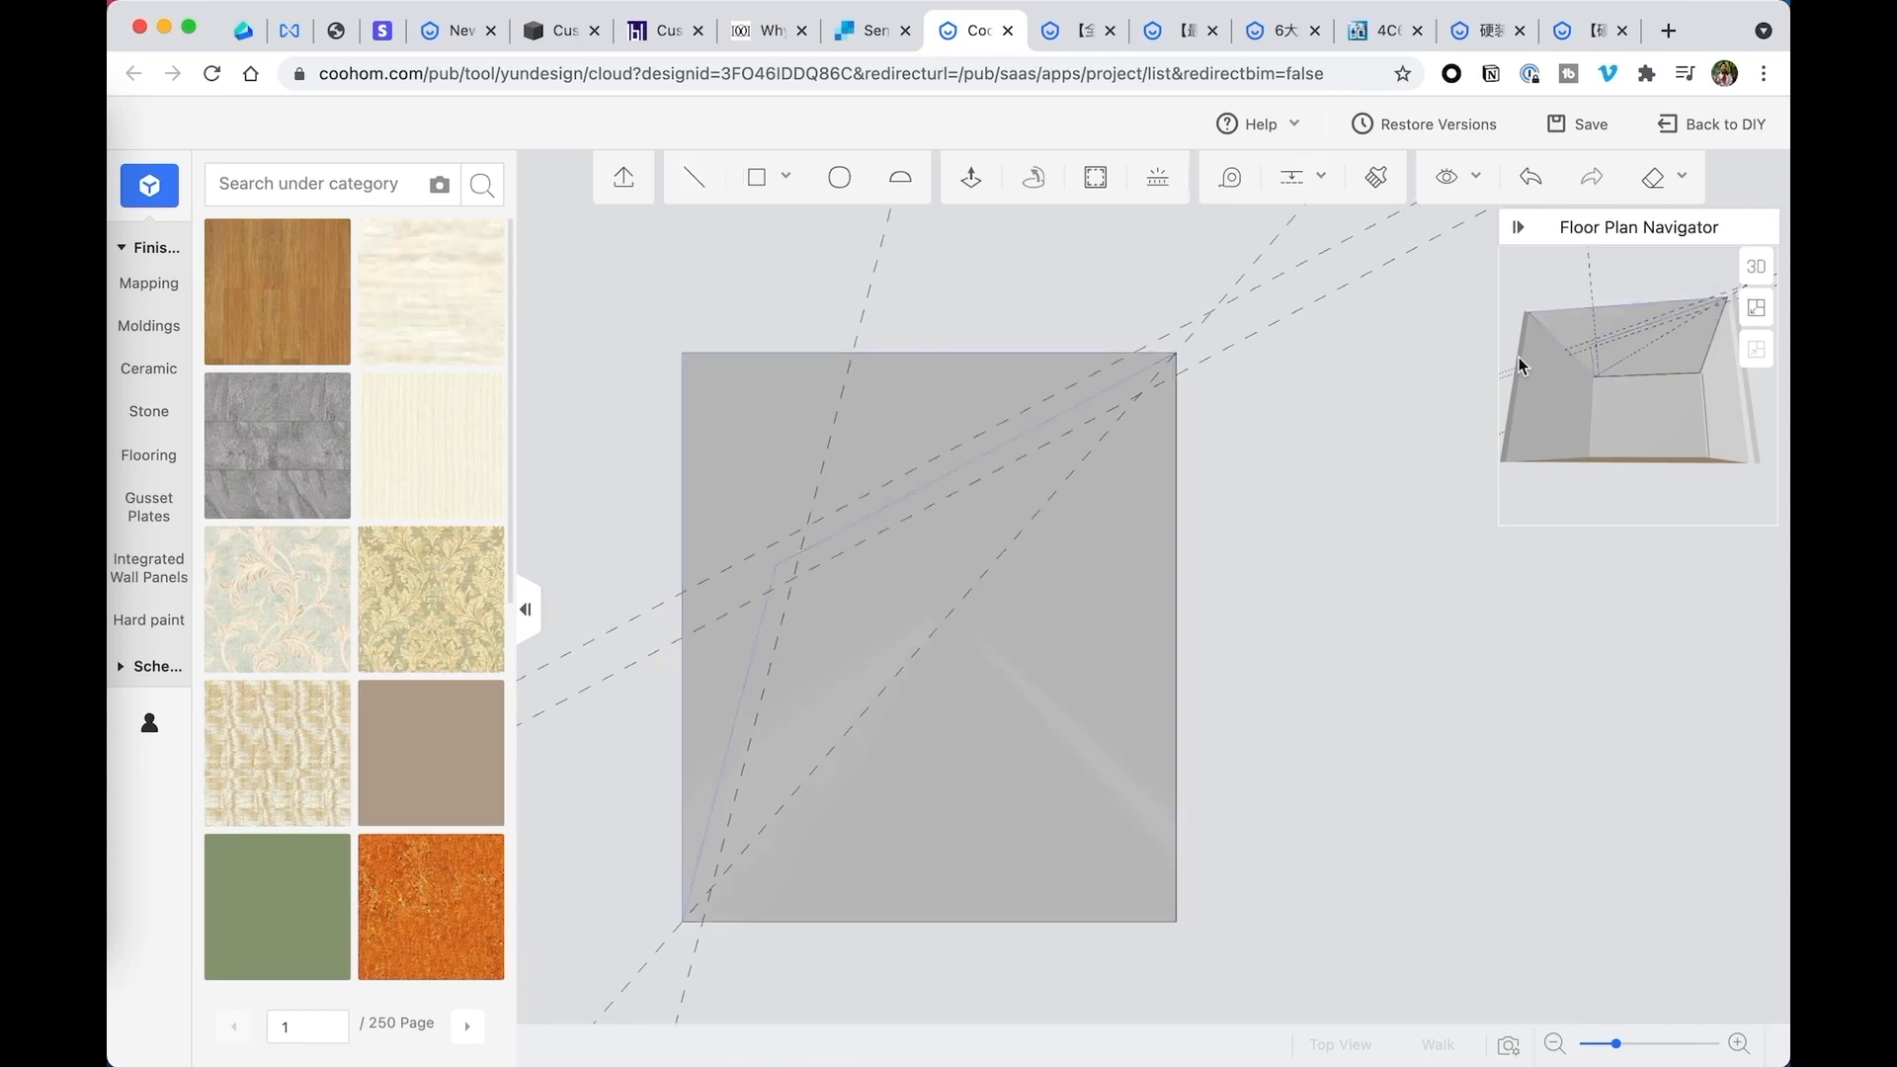
left_click_drag(900, 520, 977, 541)
scroll(933, 561, "up", 2)
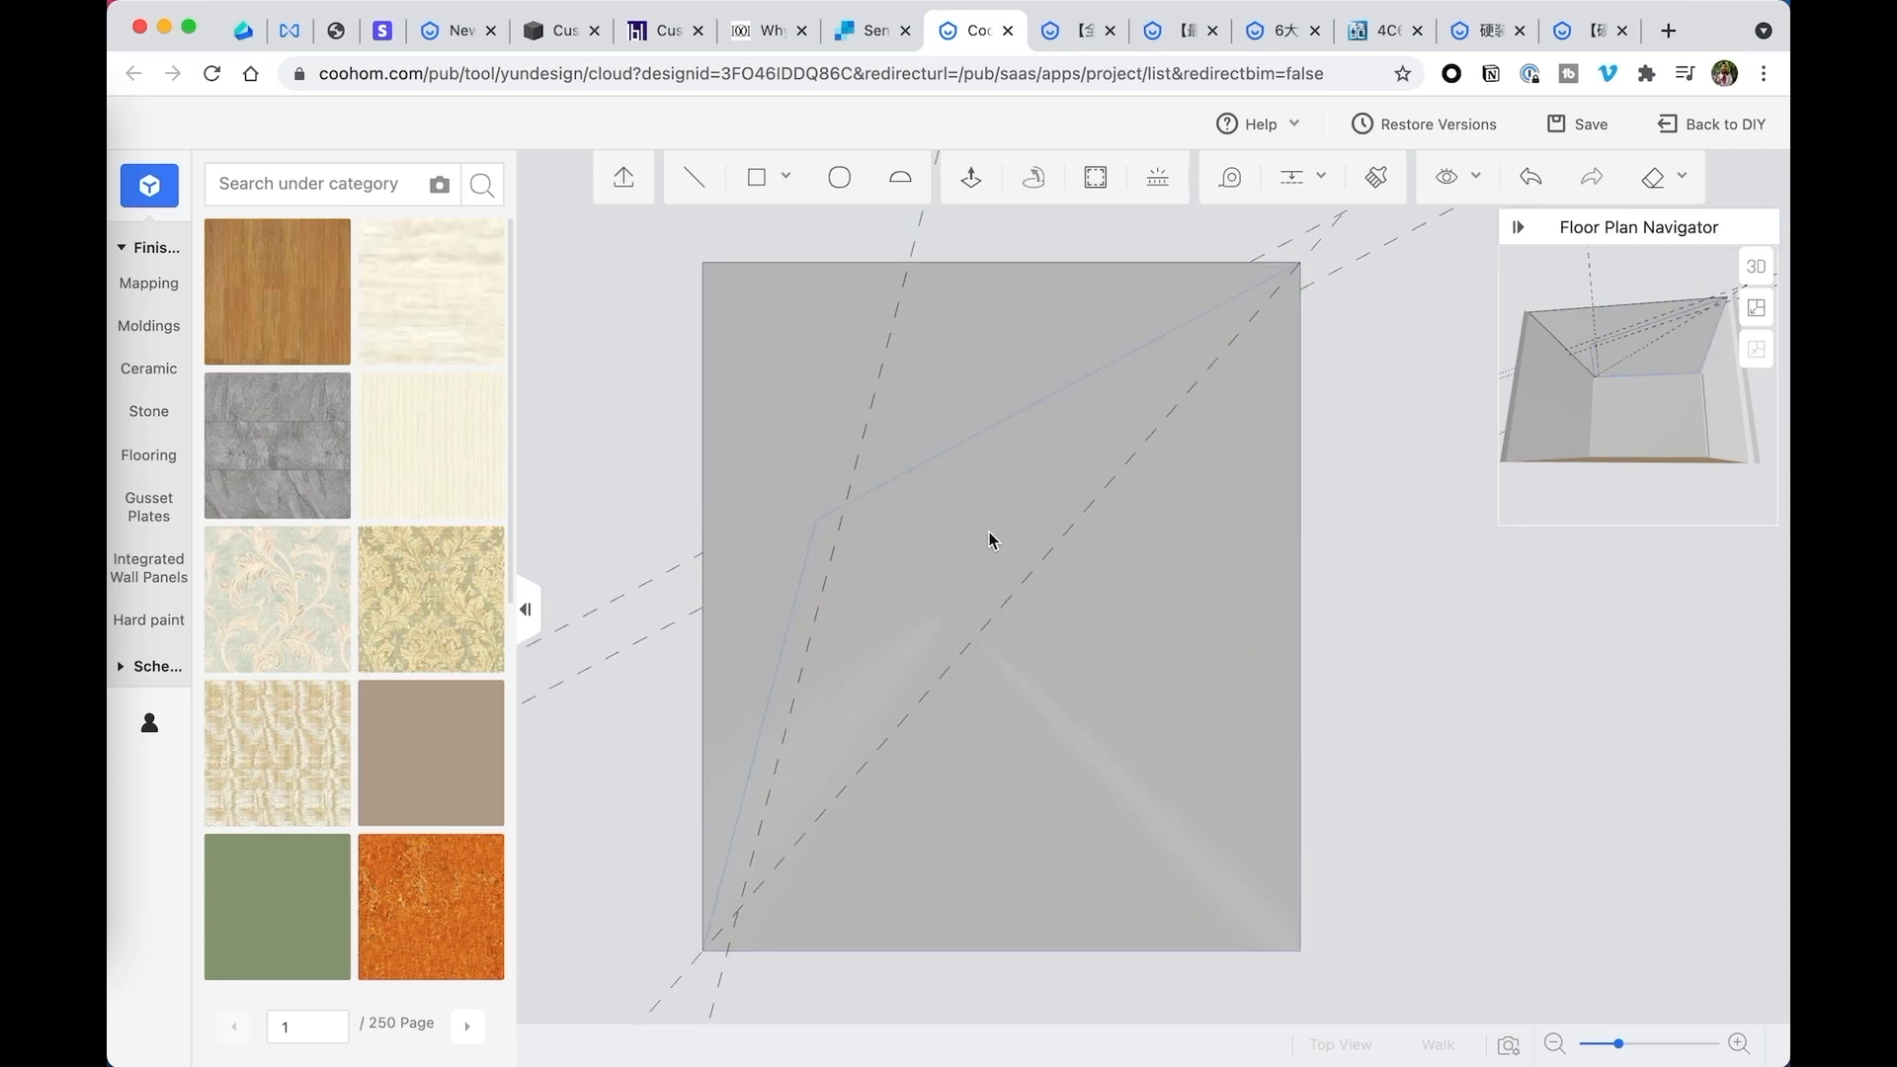
scroll(990, 537, "down", 2)
left_click(697, 180)
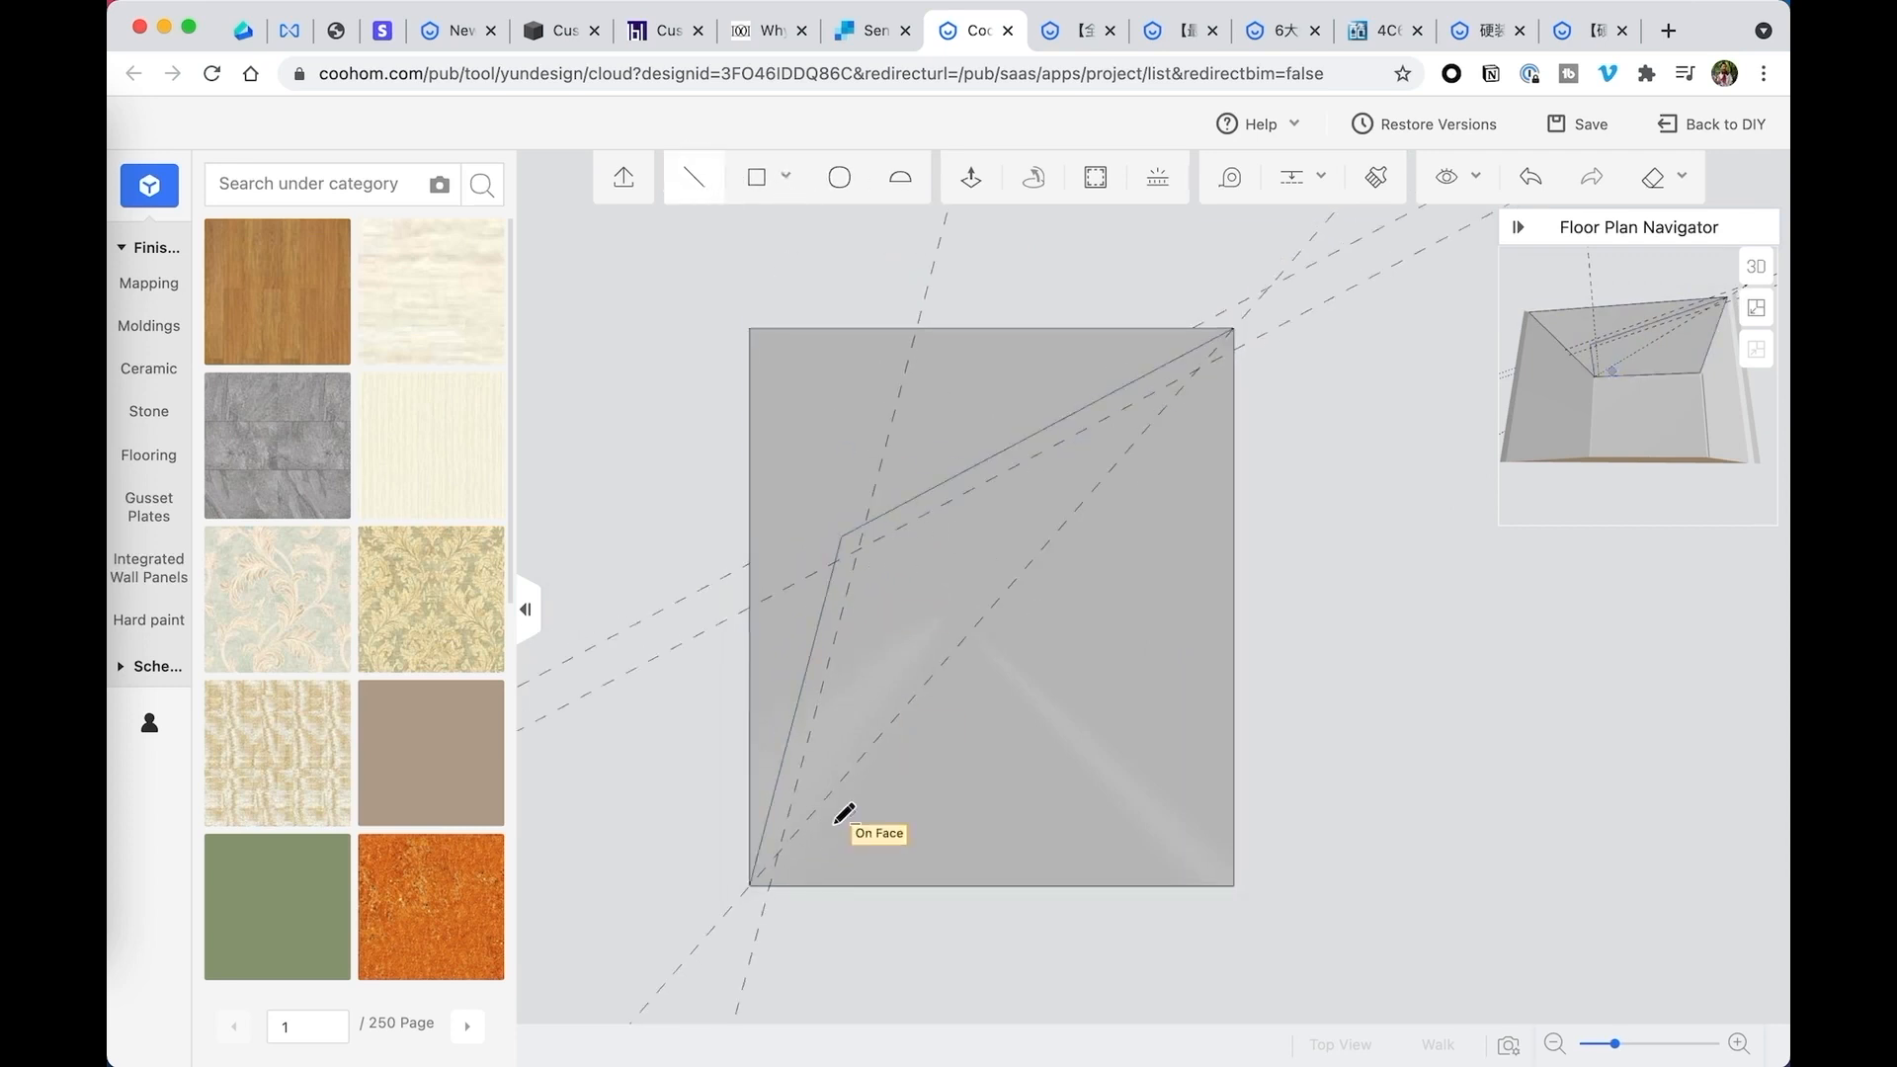
left_click(770, 885)
left_click(857, 541)
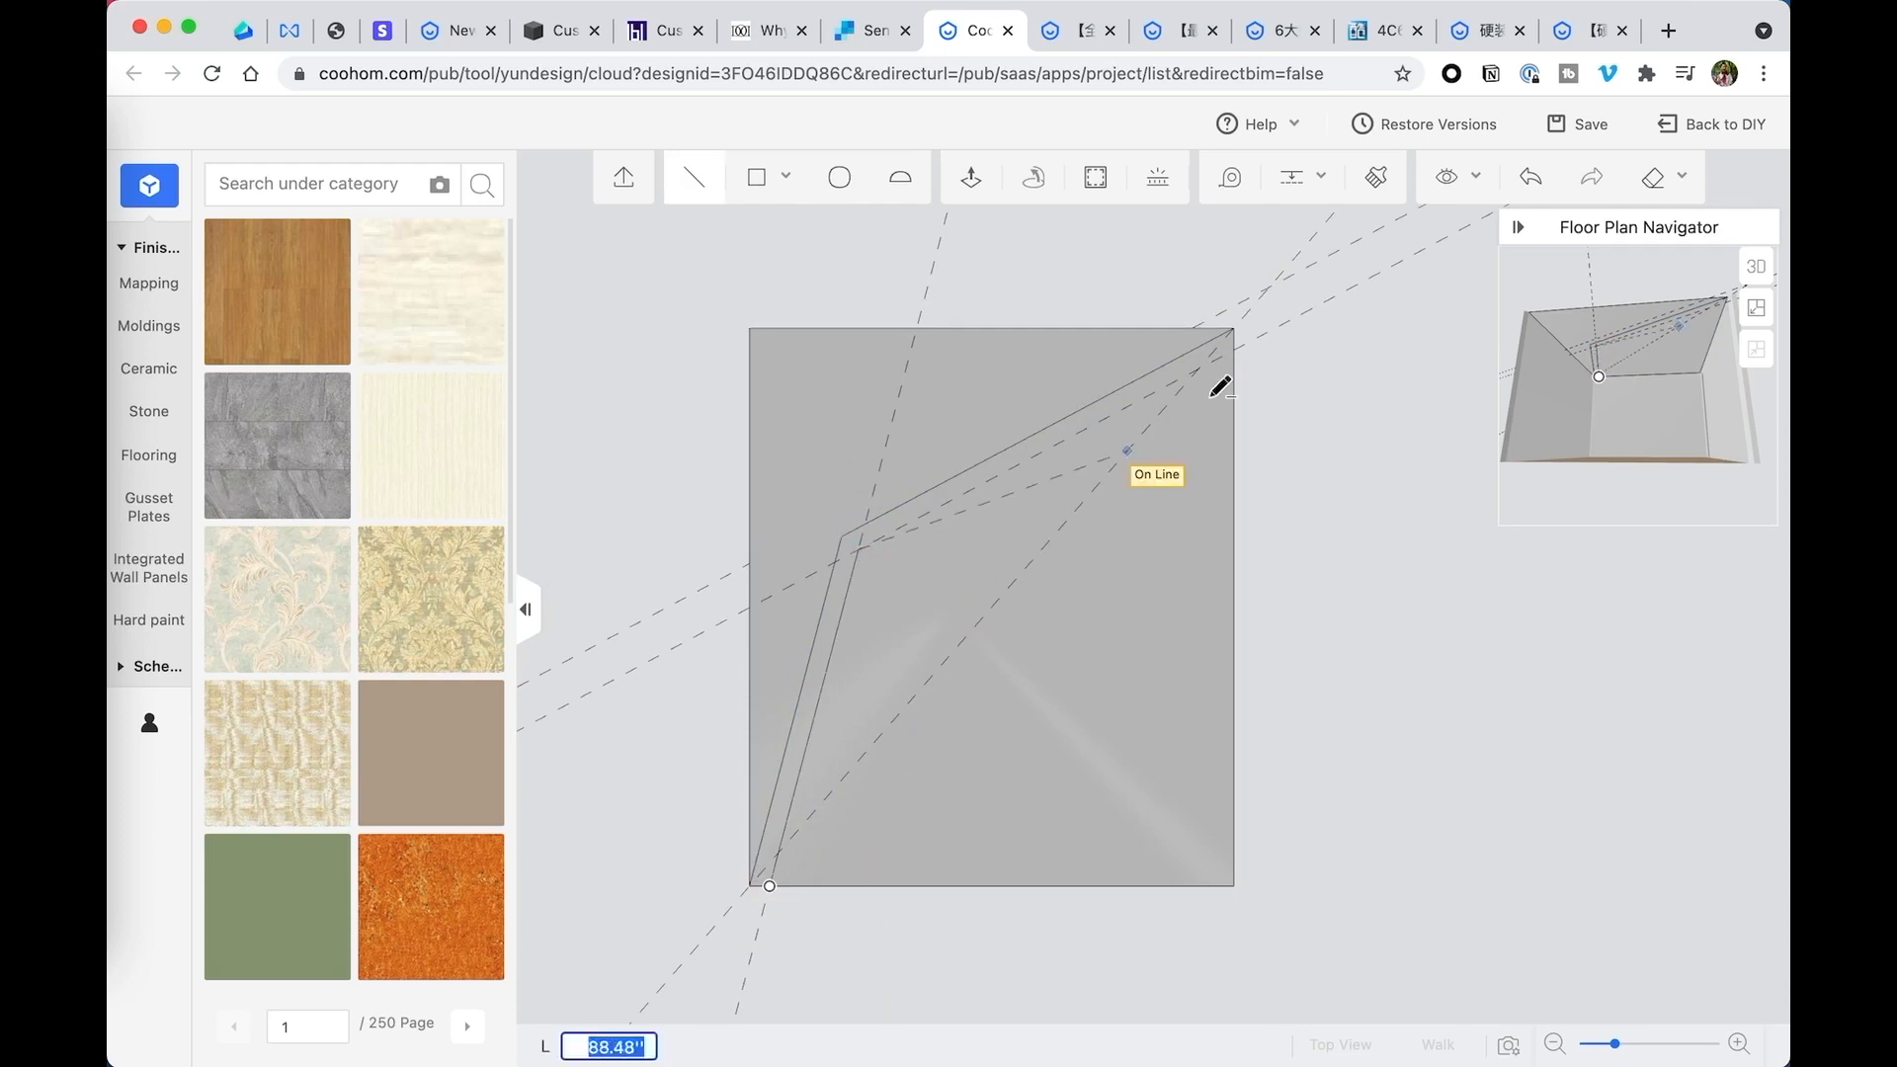
left_click(1234, 349)
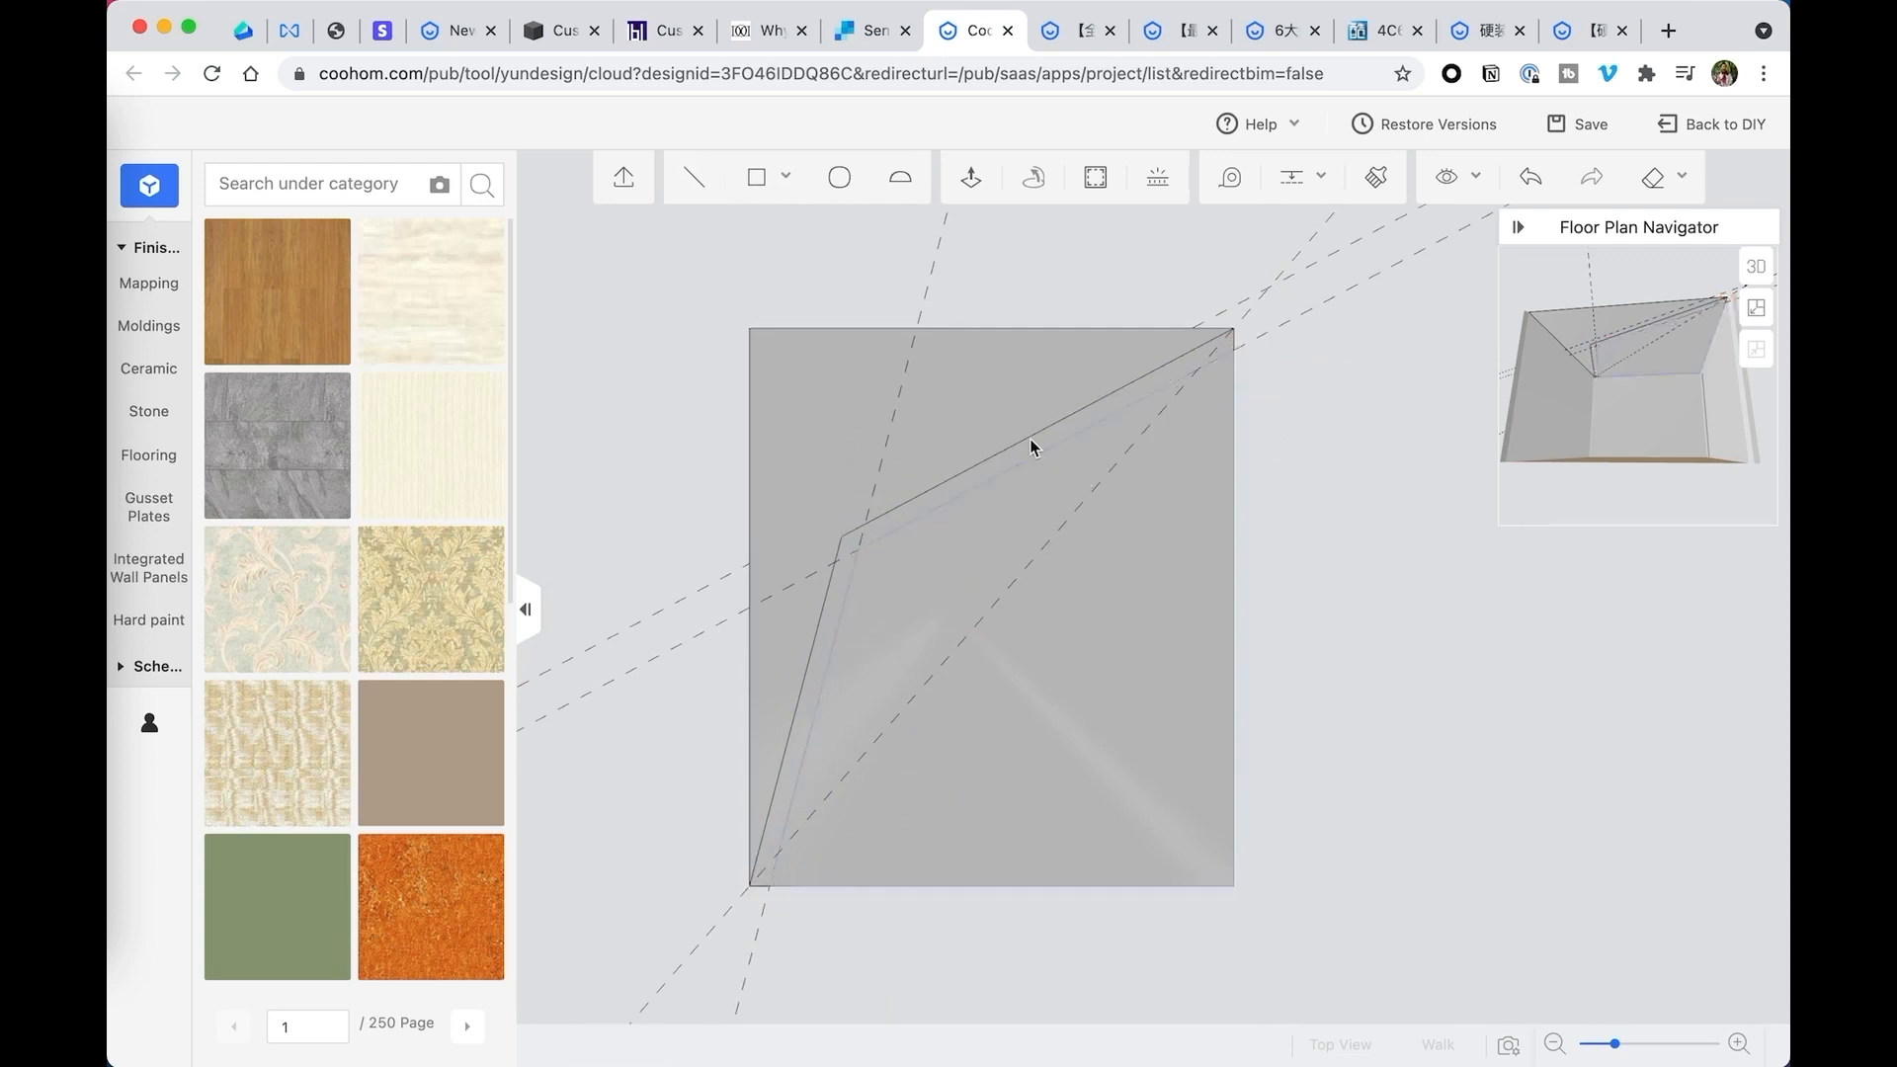
- Add two more sets of parallel guides successively inward from both segments of the second bent line
left_click(1298, 235)
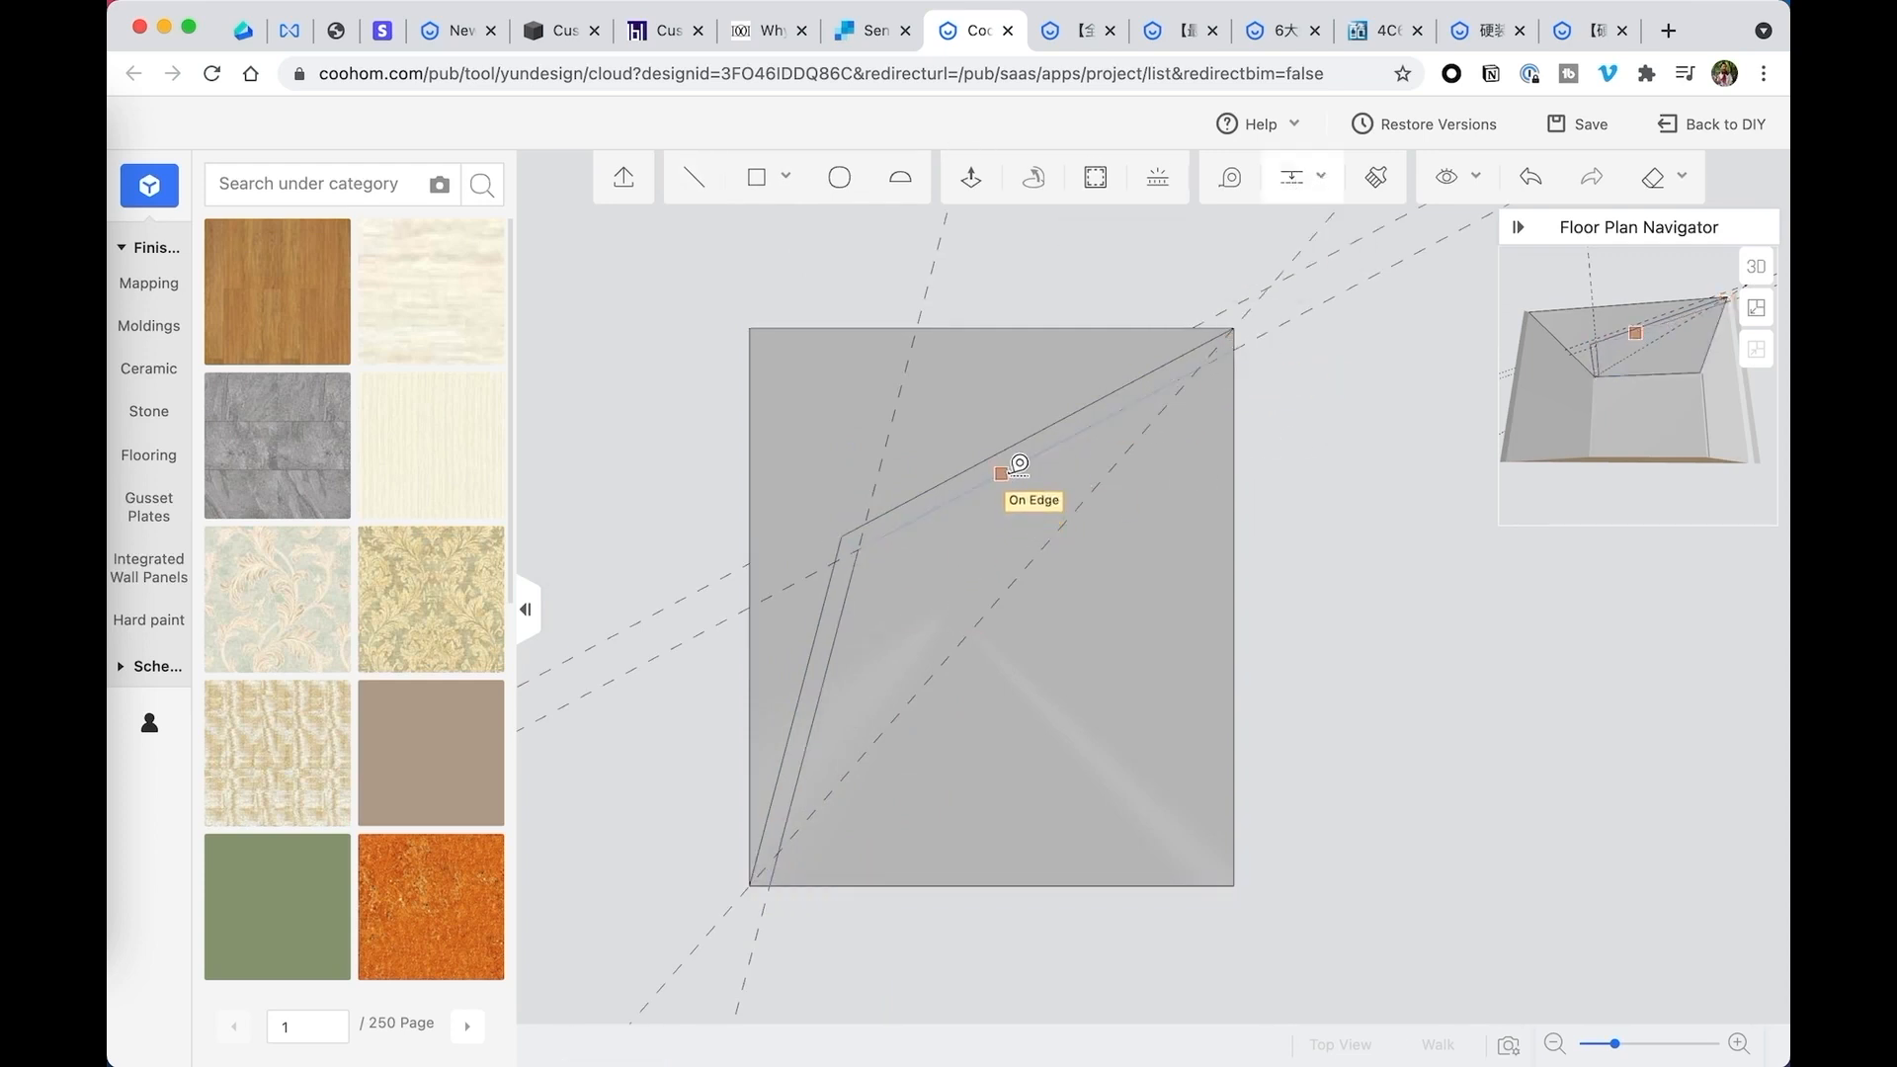
left_click(1001, 474)
left_click(1030, 491)
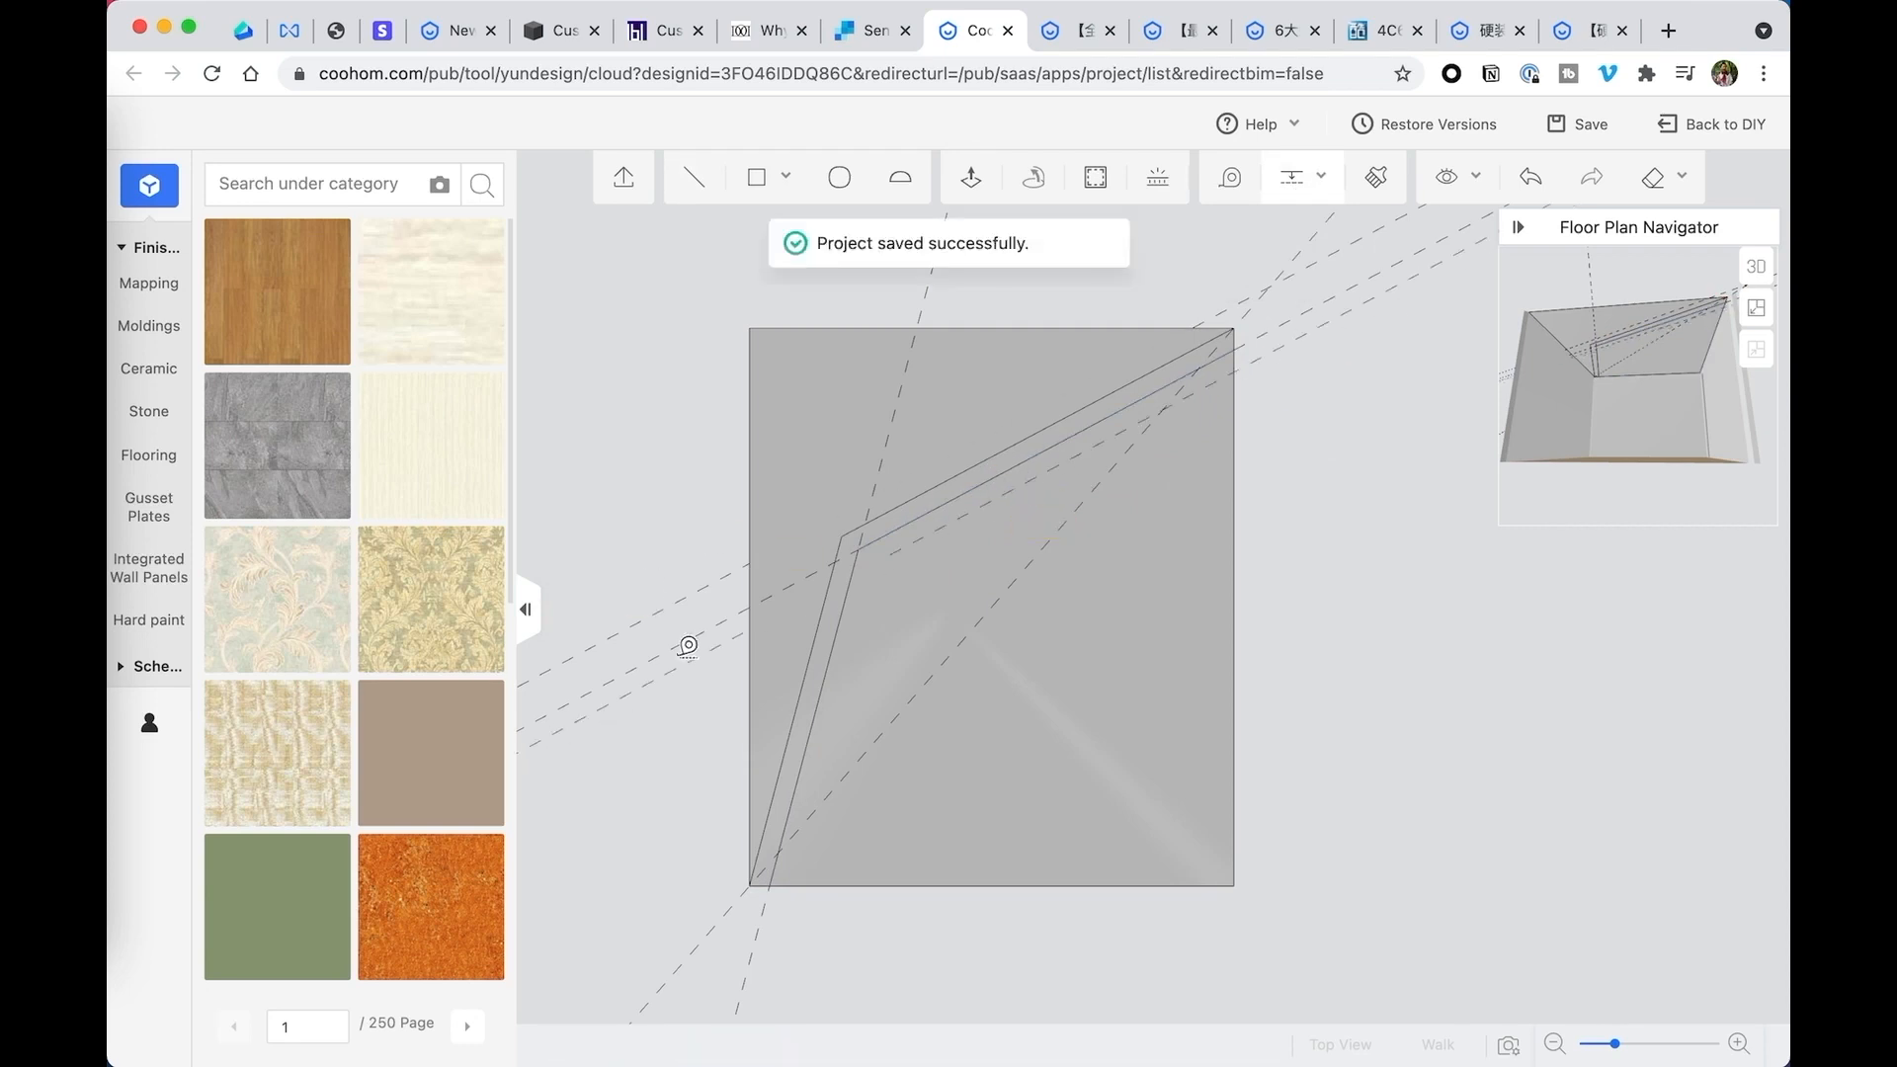
left_click(842, 660)
left_click(877, 656)
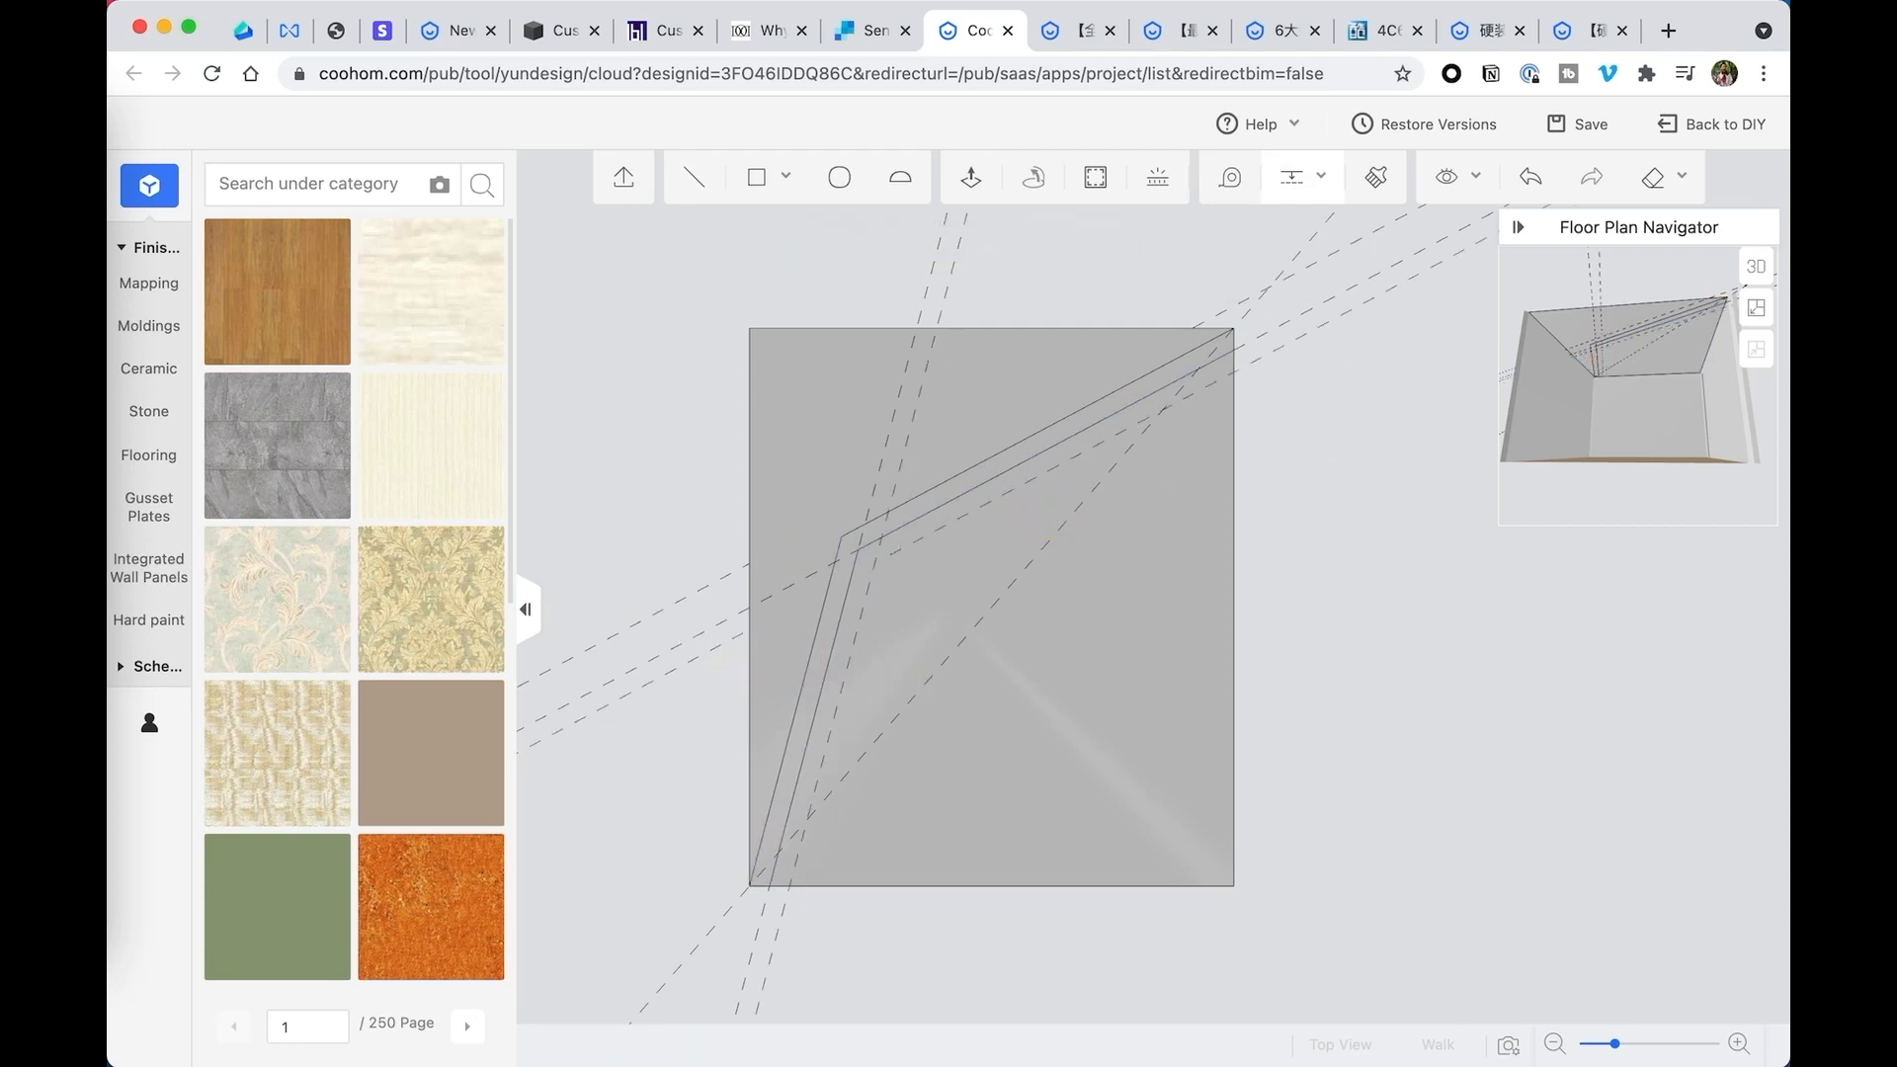
left_click(1044, 480)
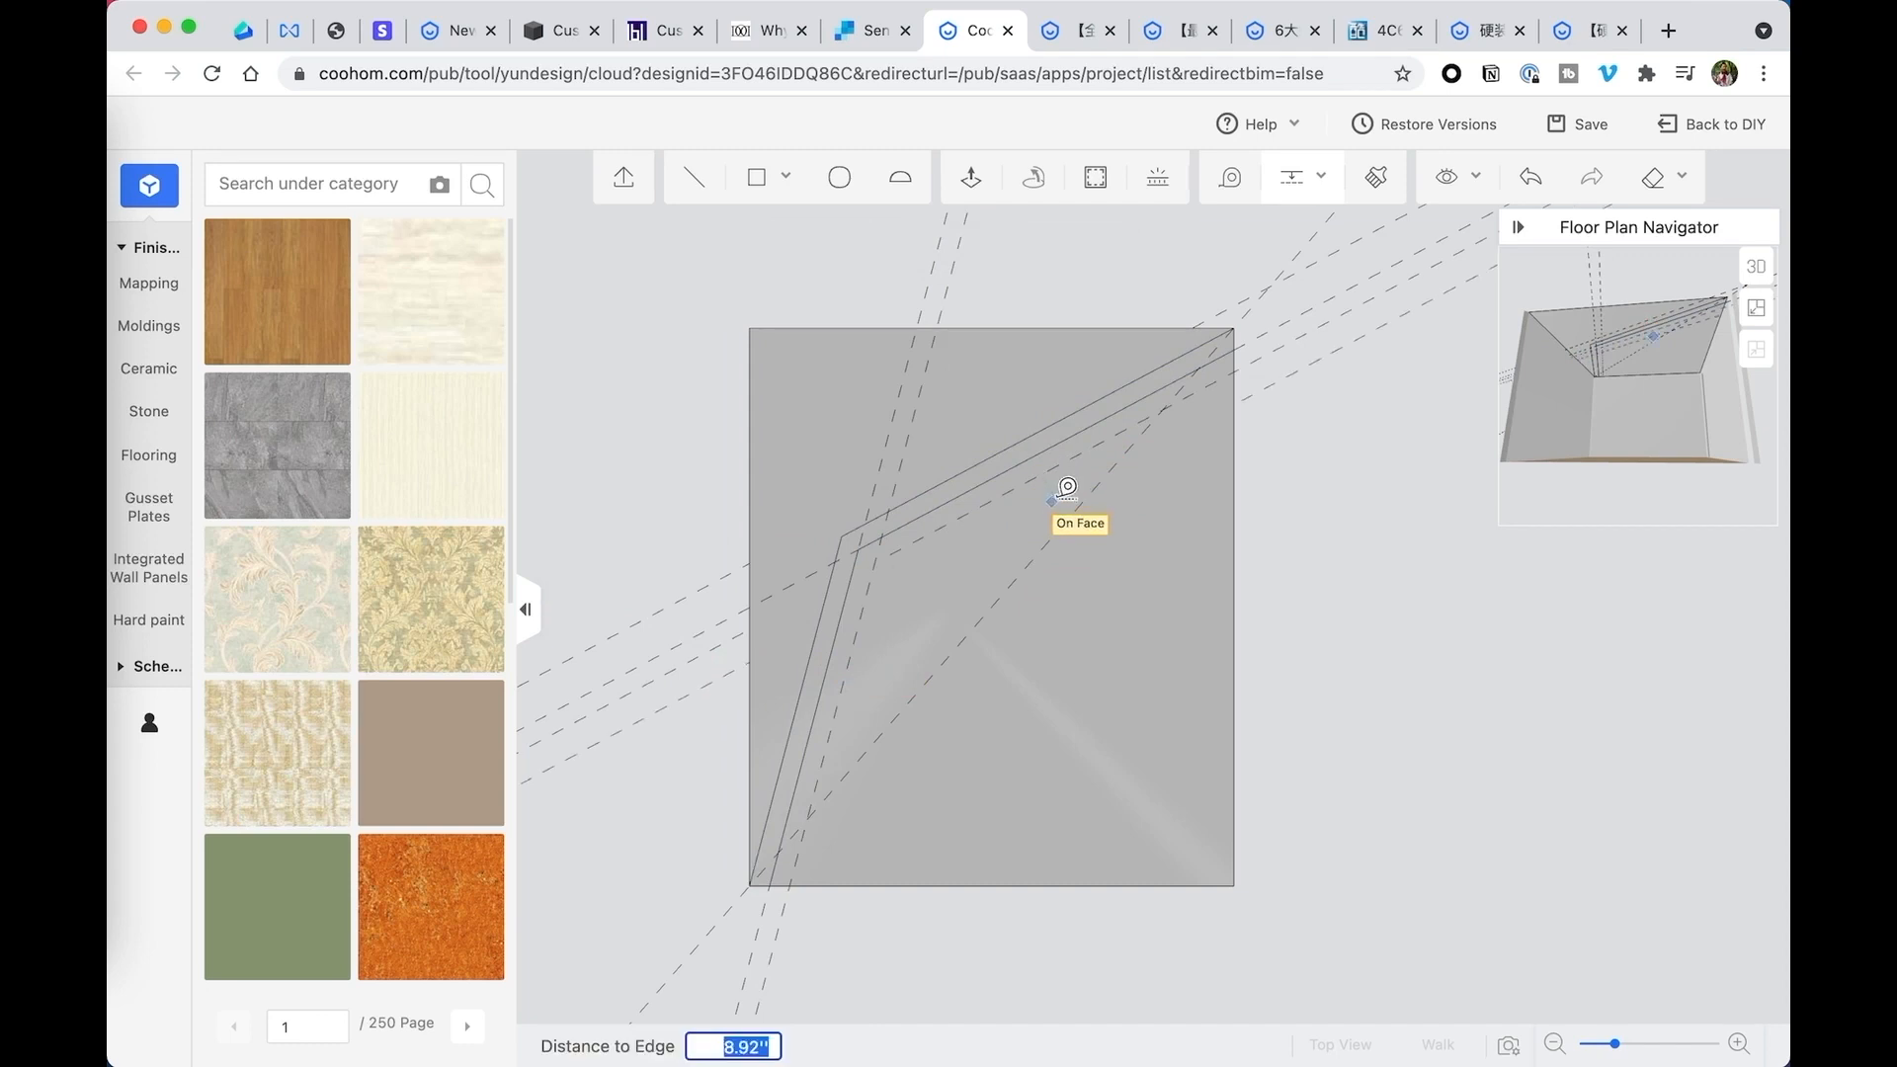
left_click(882, 660)
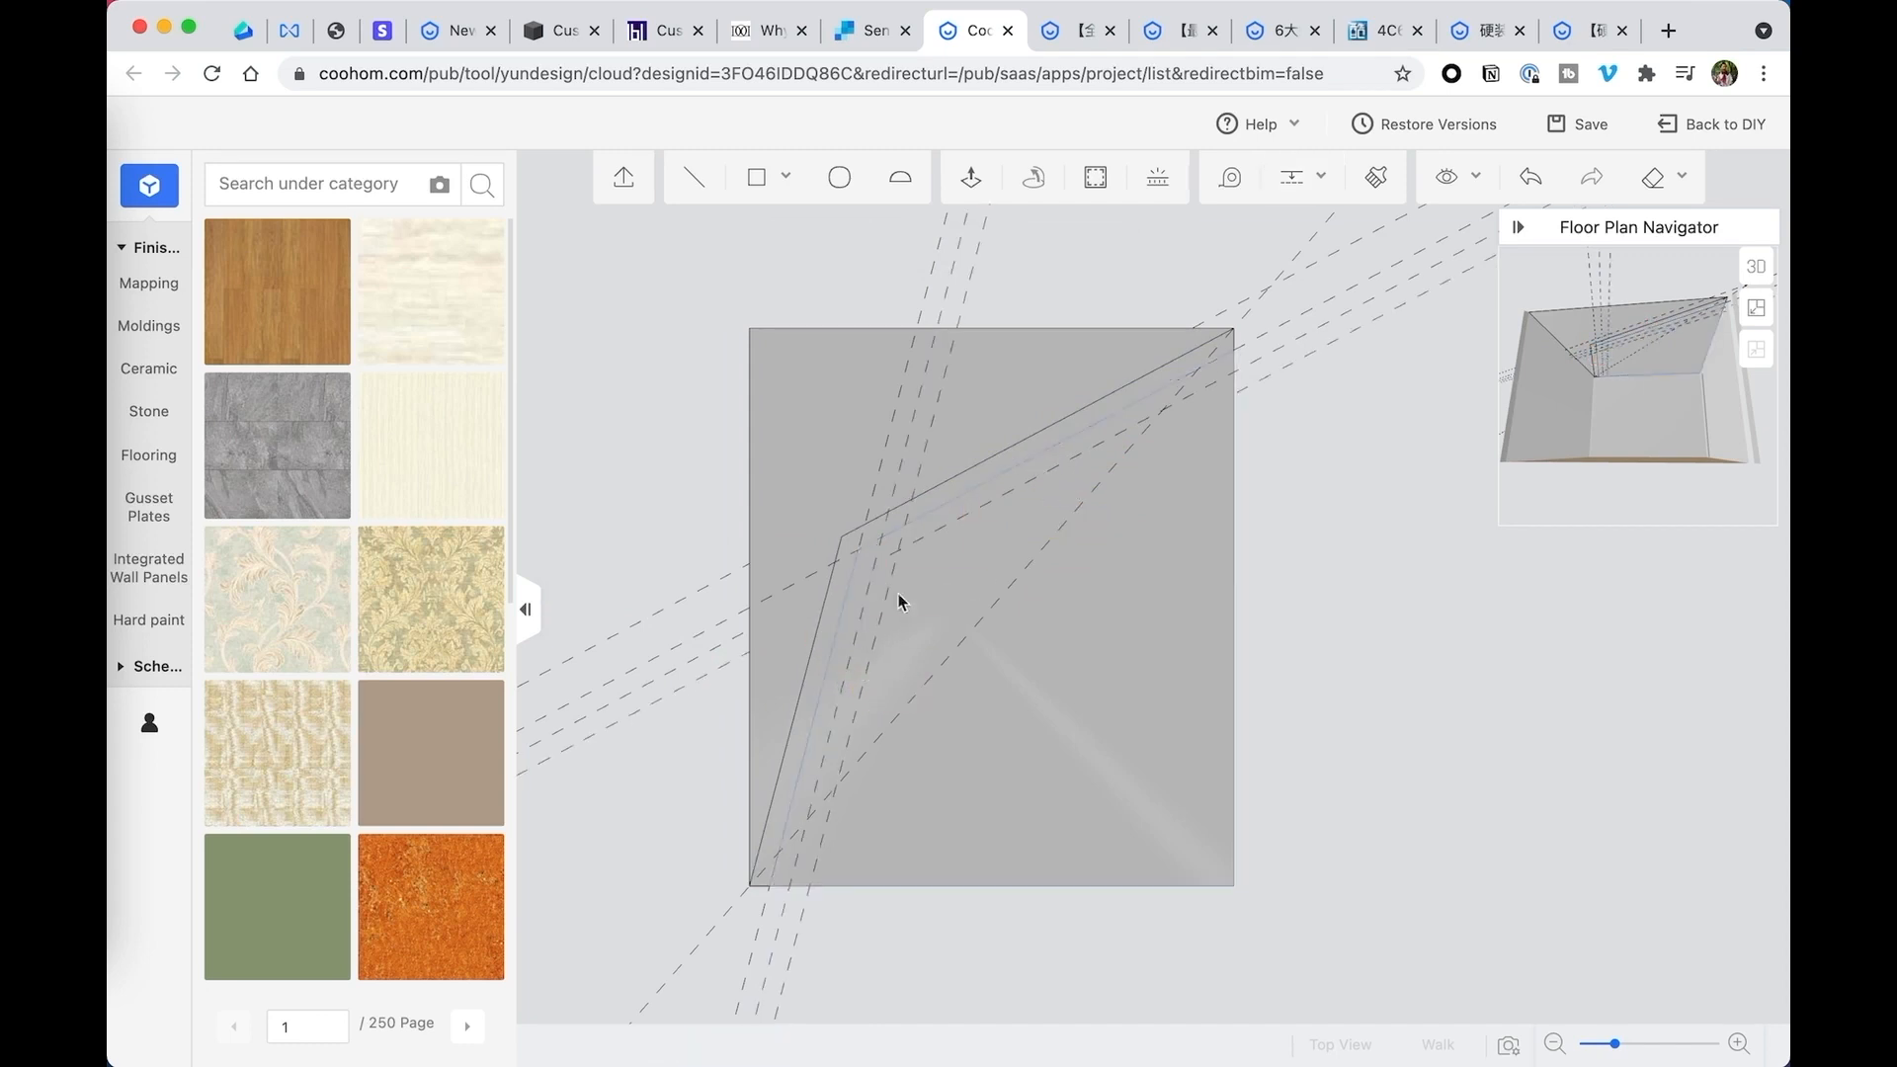
- Draw a third and a fourth bent line along the two inner guide sets, each spanning the ceiling's lower and right edges
left_click(692, 178)
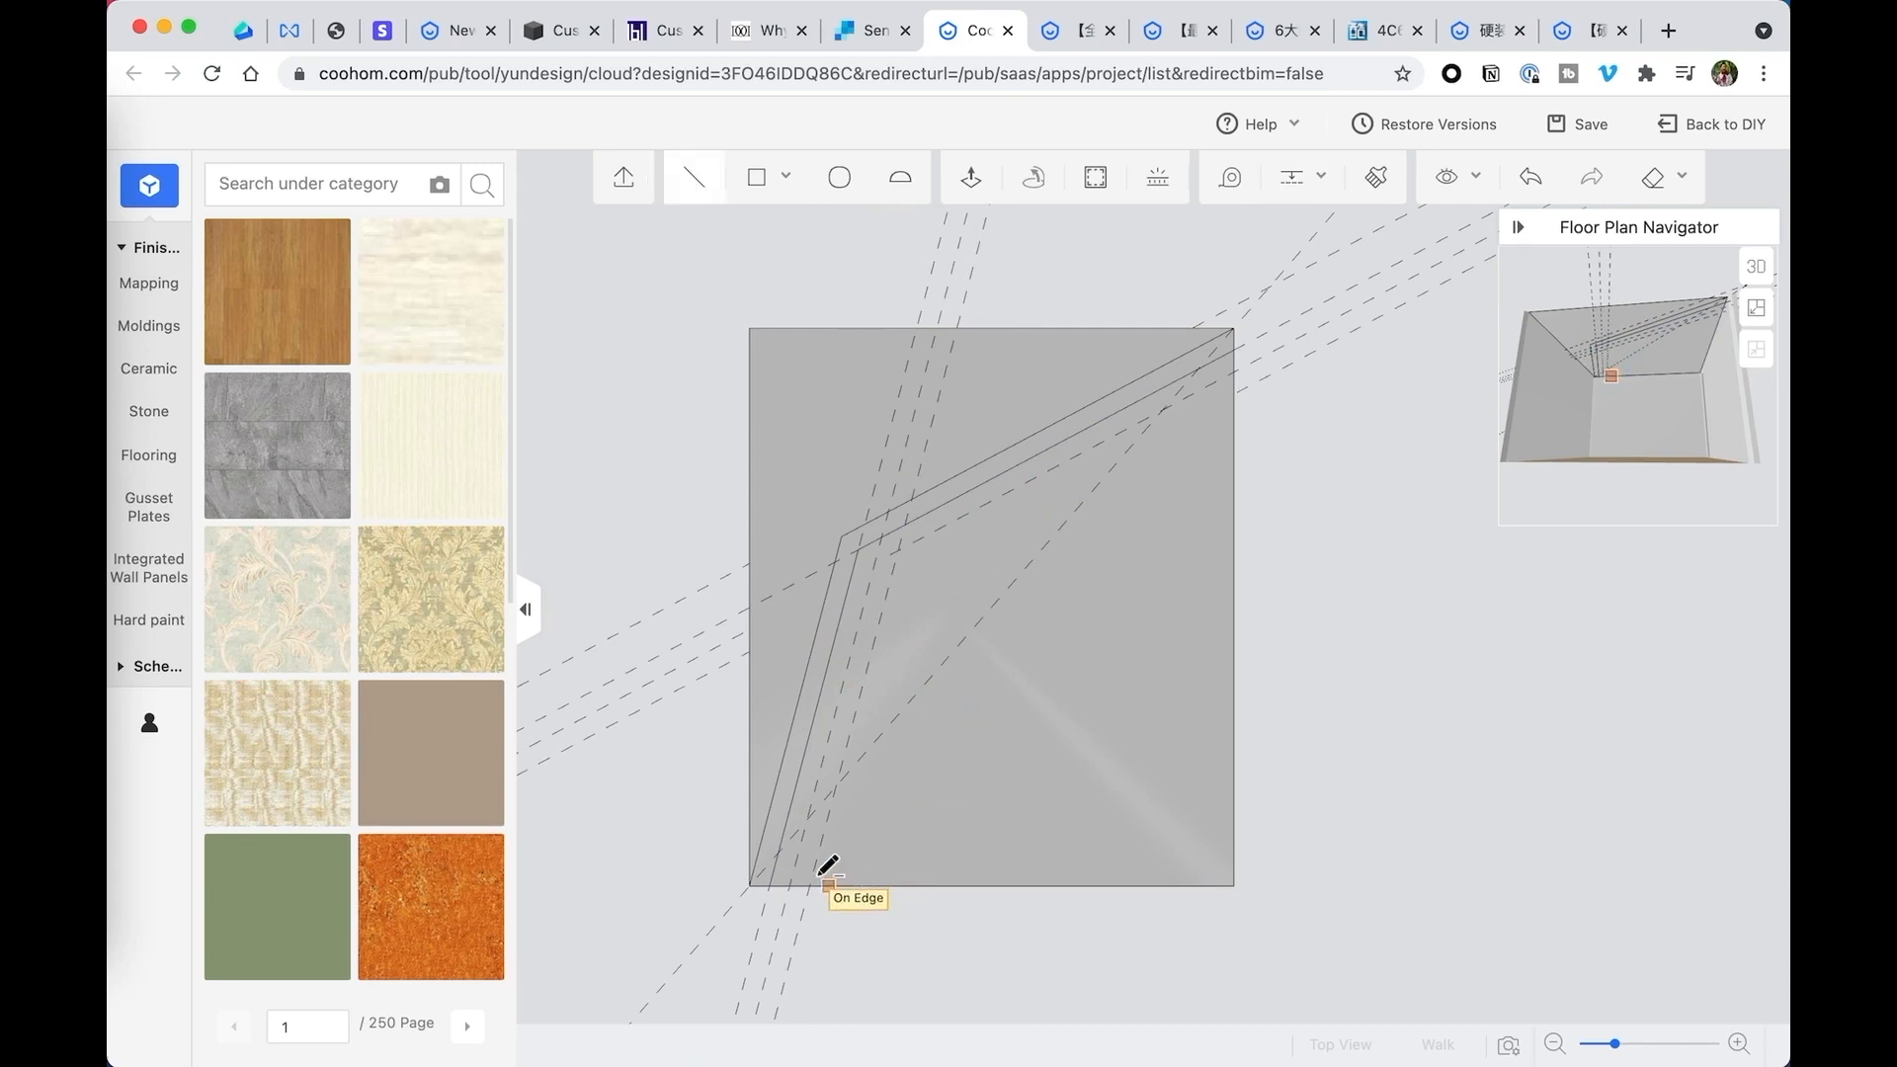
left_click(790, 887)
left_click(898, 550)
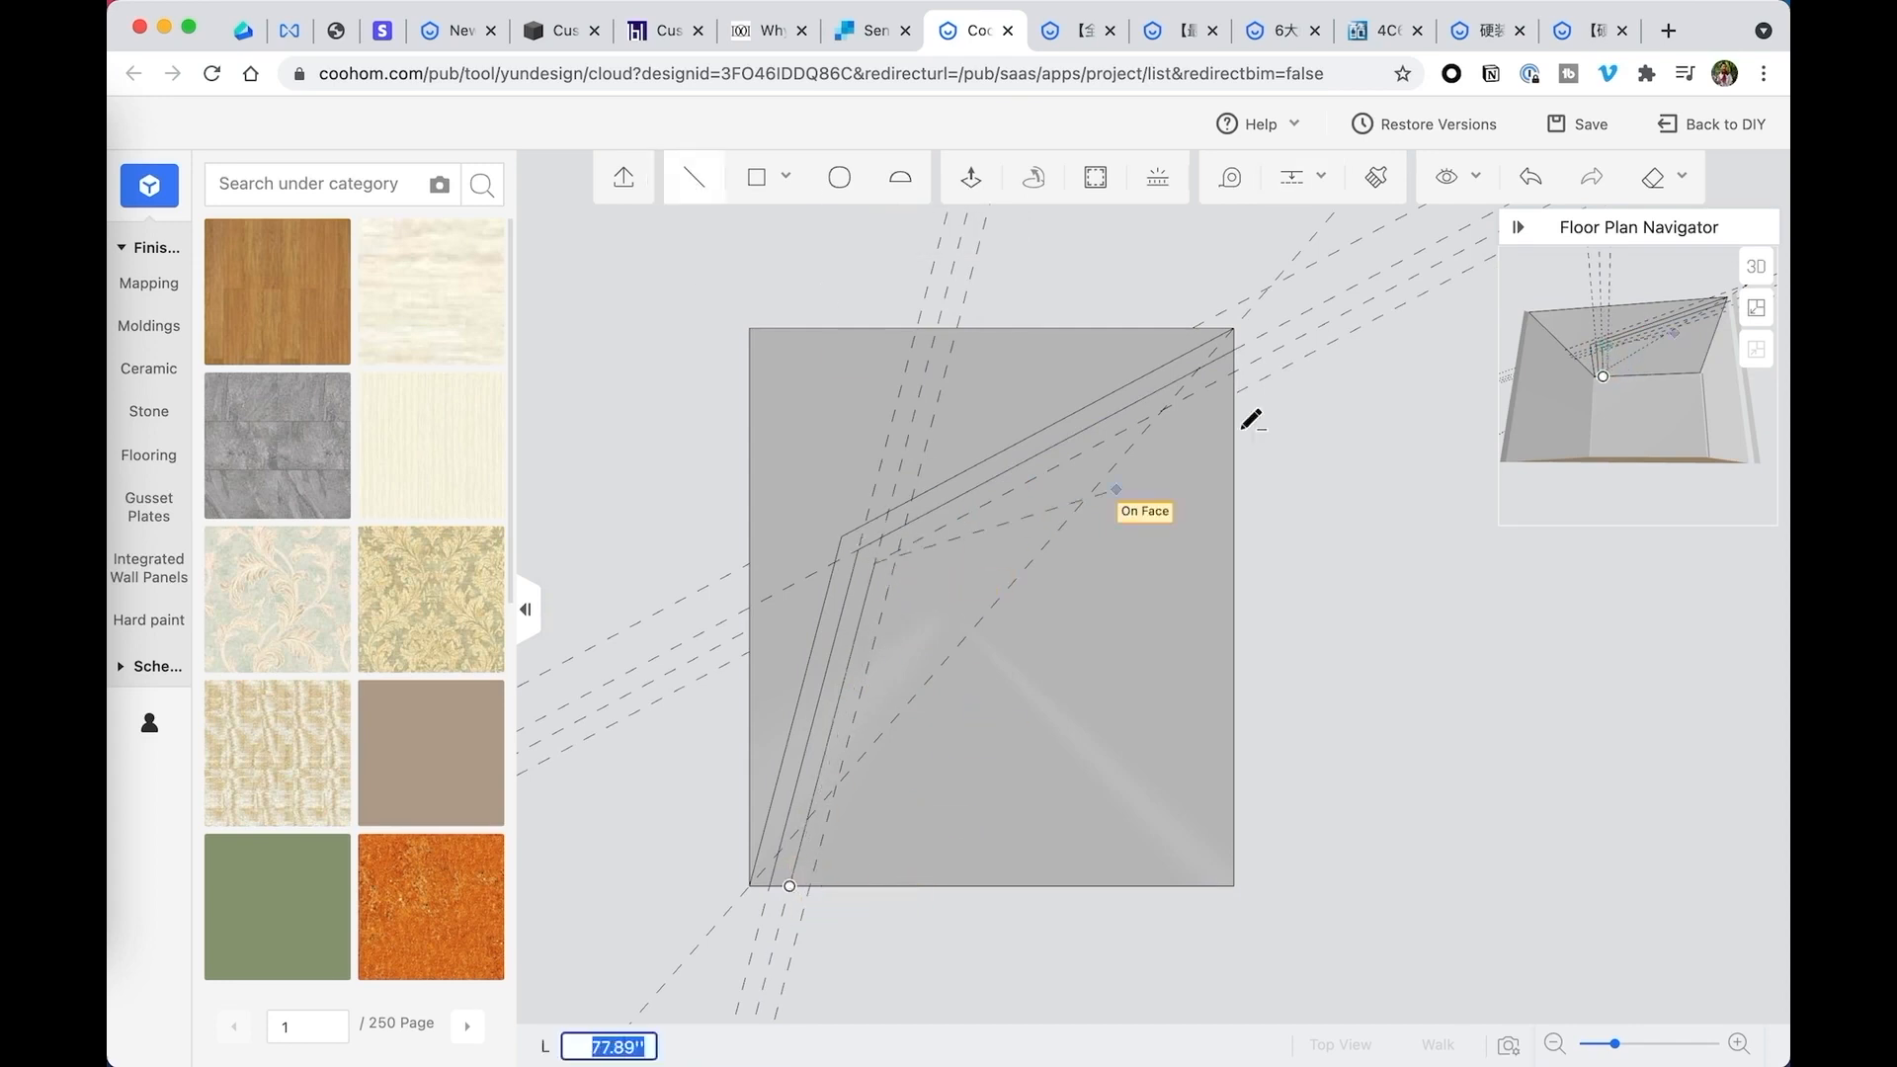
left_click(1235, 373)
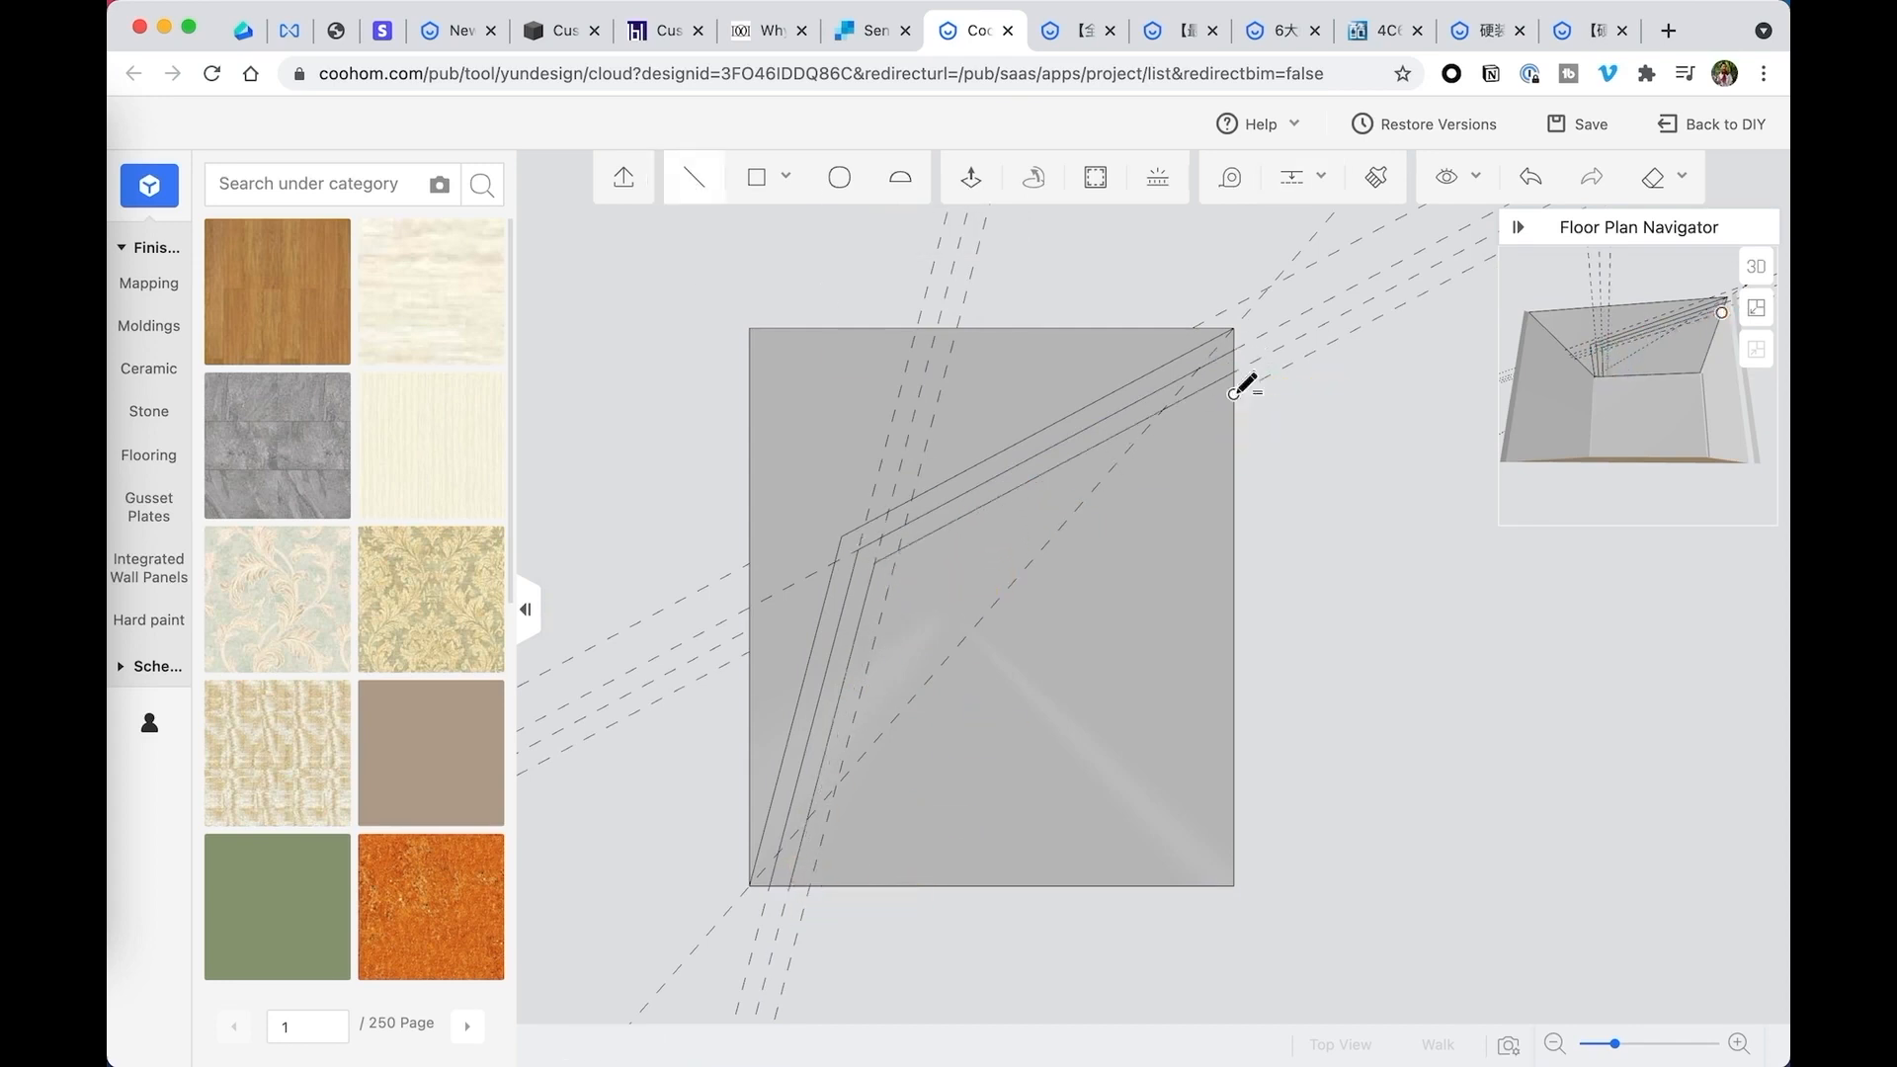
left_click(1234, 393)
left_click(892, 573)
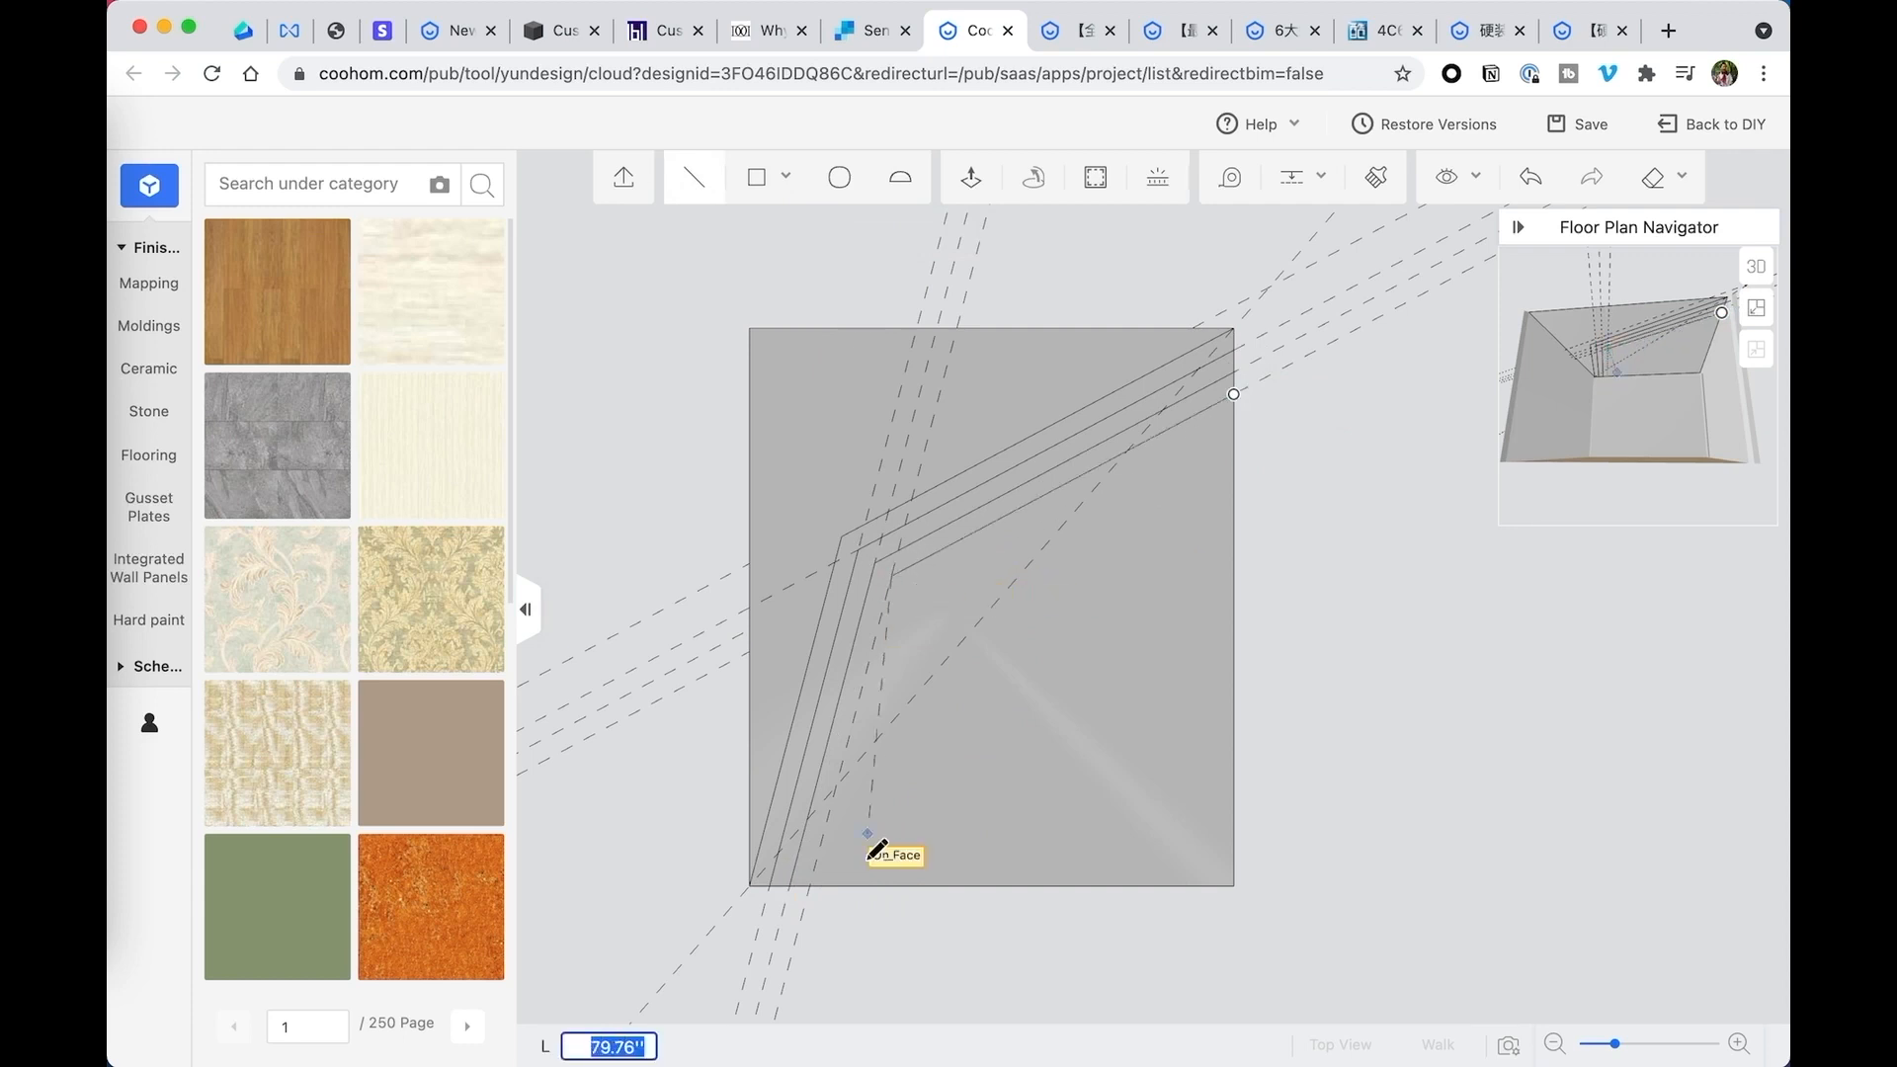
left_click(812, 885)
key("Escape")
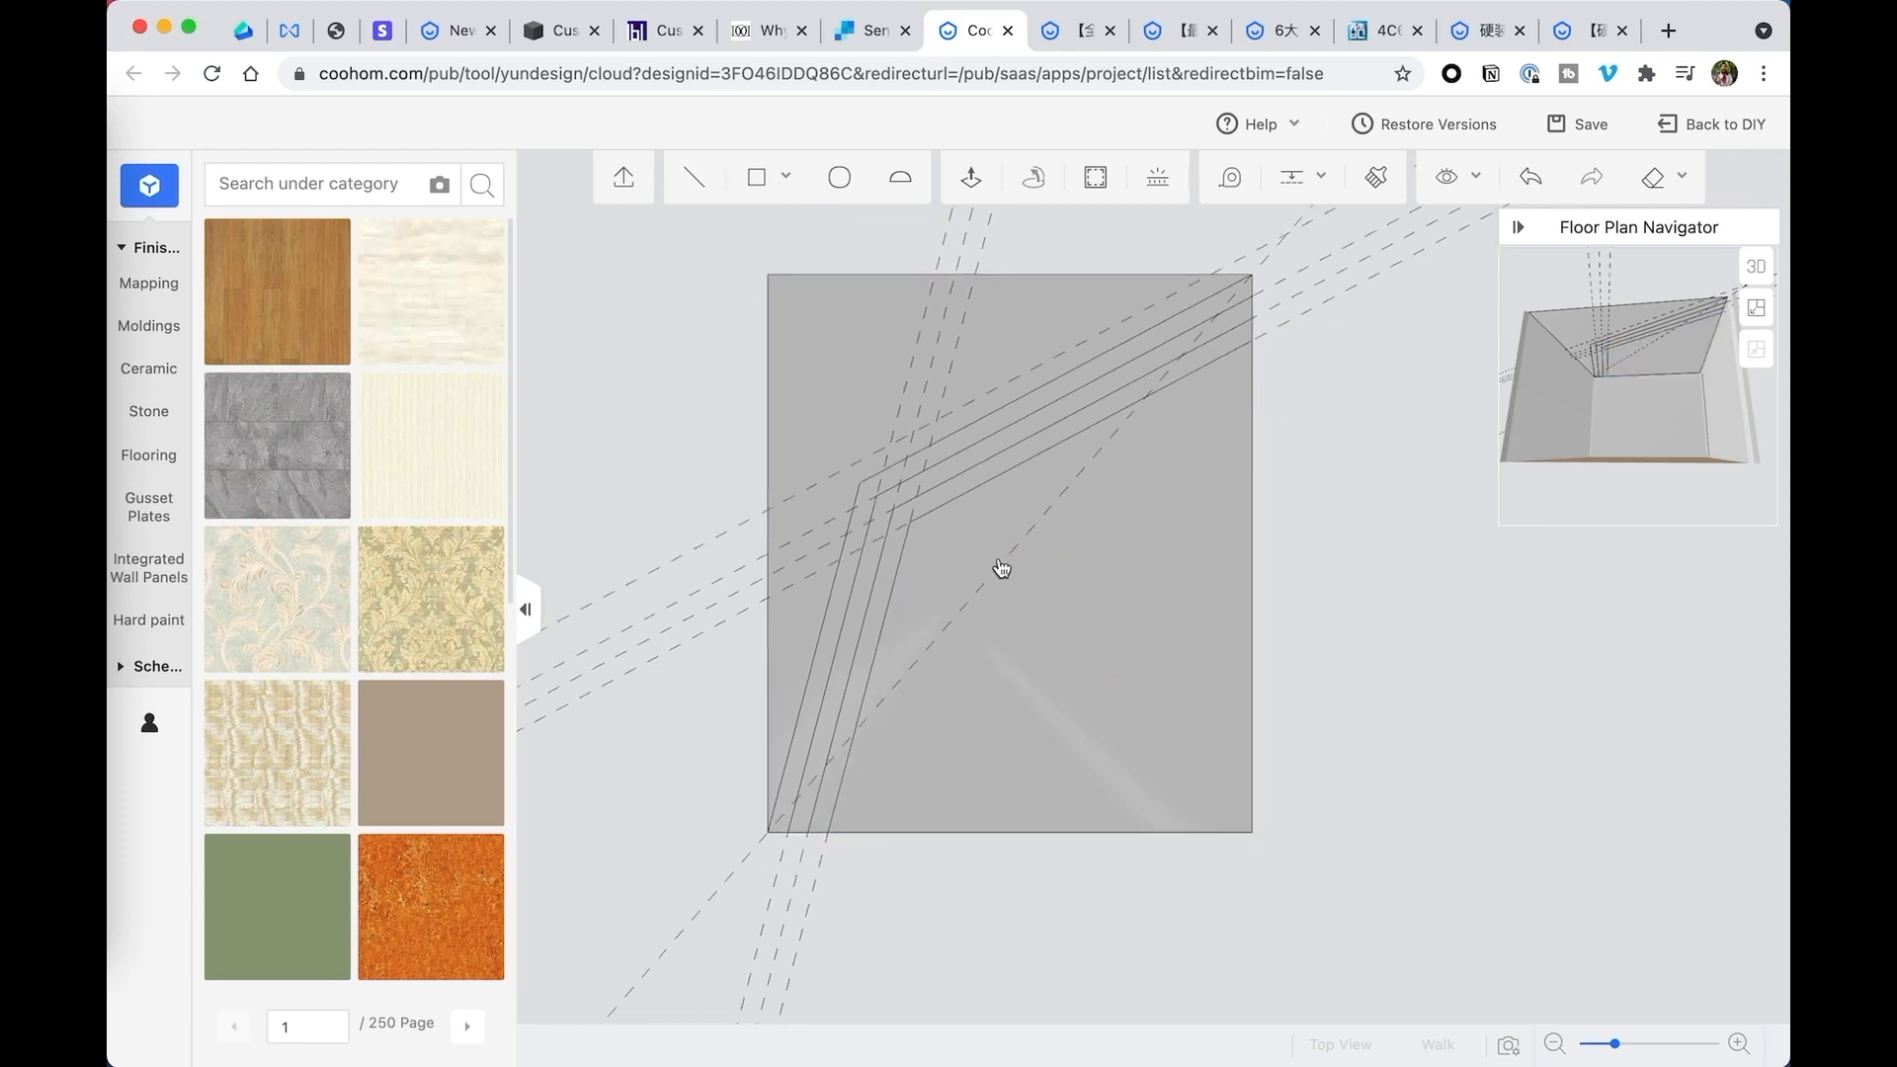
- Select the three narrow strips between the bent lines and try to copy them from their inner corner towards the ceiling's centre
scroll(887, 568, "up", 2)
left_click(863, 570)
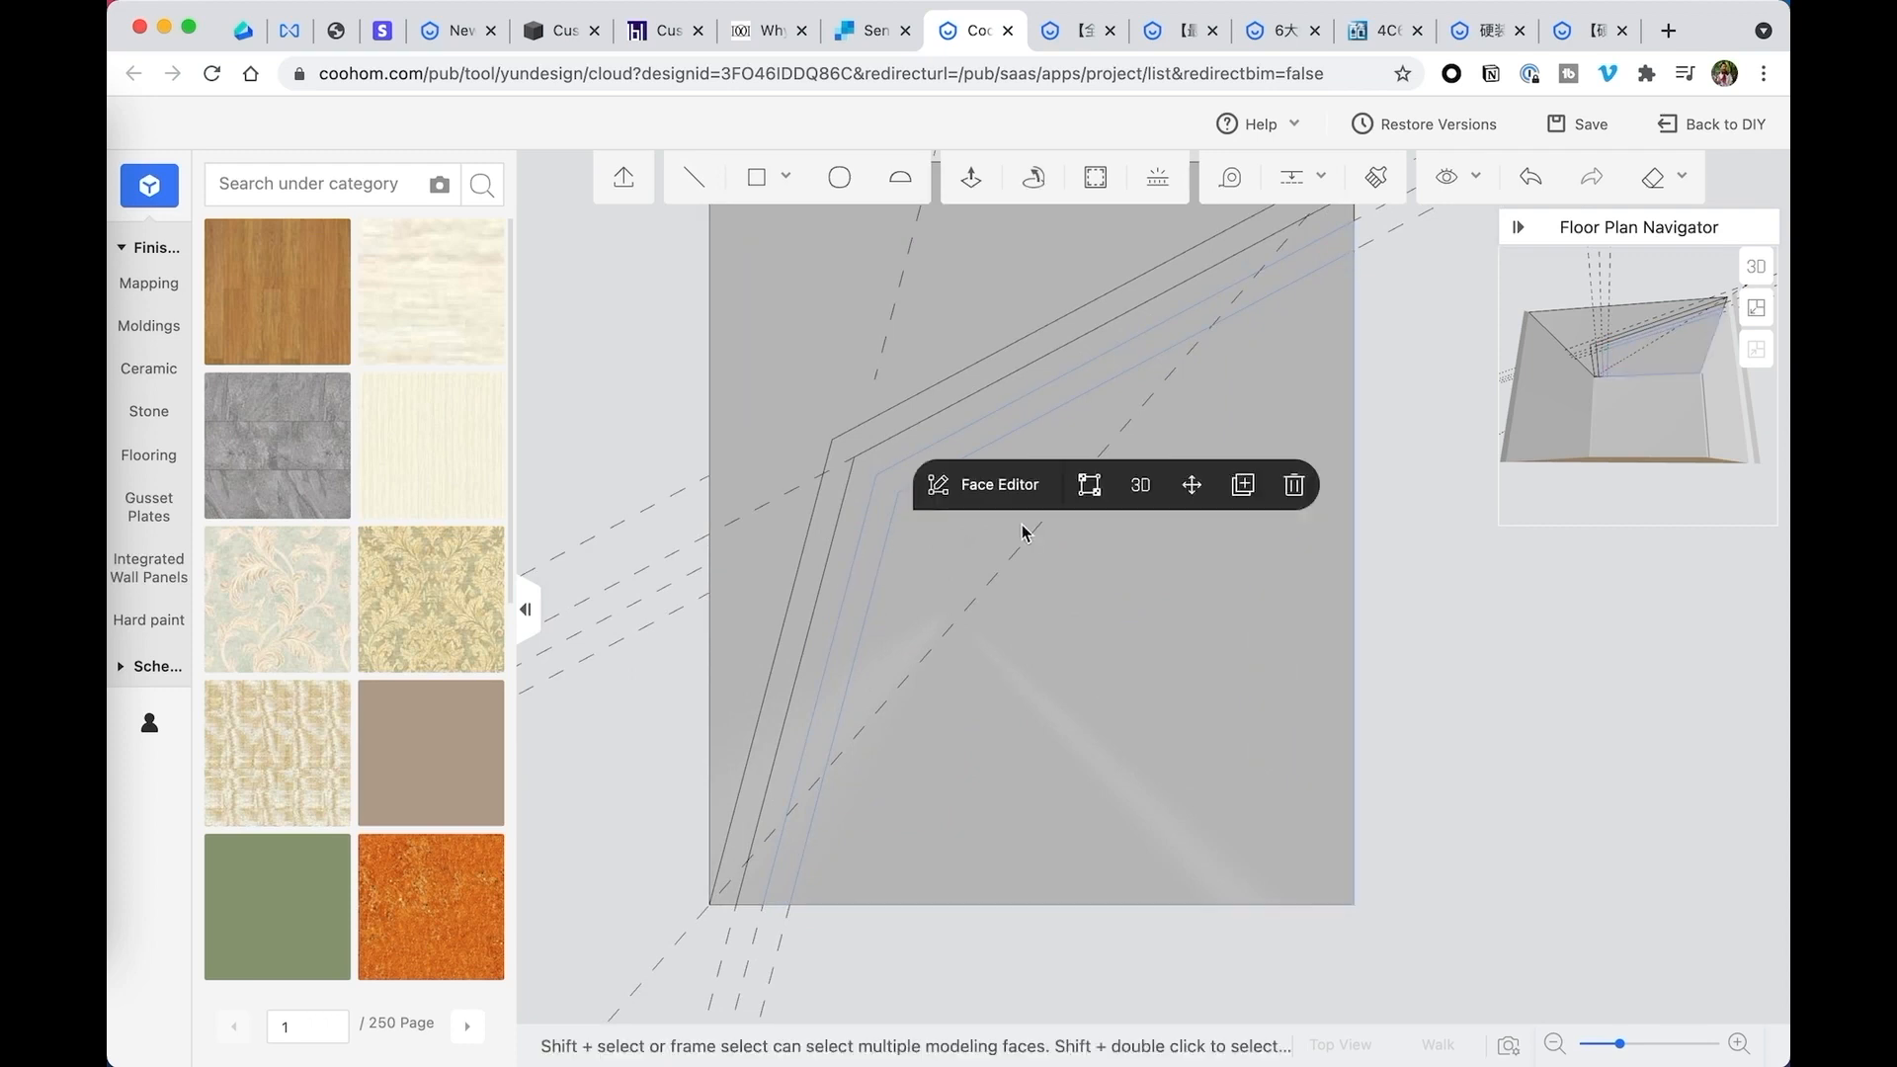
left_click(847, 556, "shift")
scroll(874, 555, "down", 2)
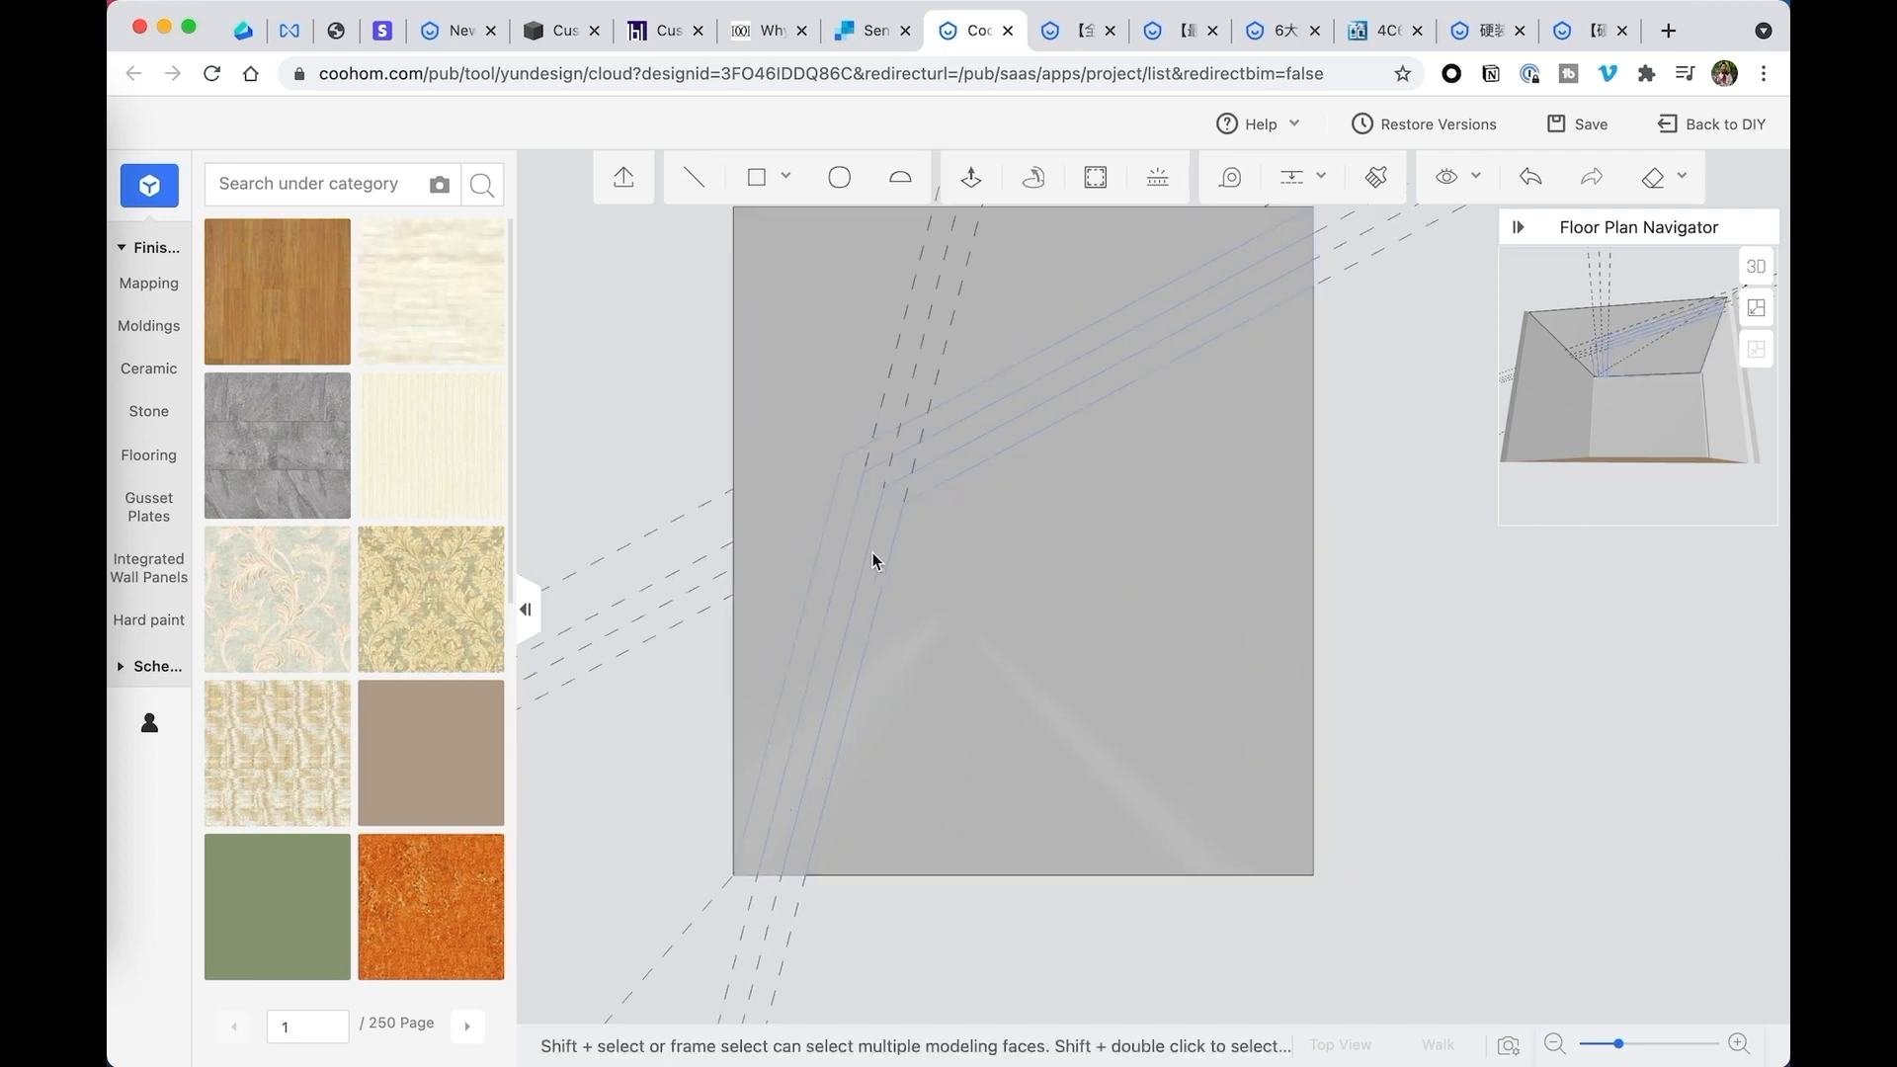
left_click(986, 474)
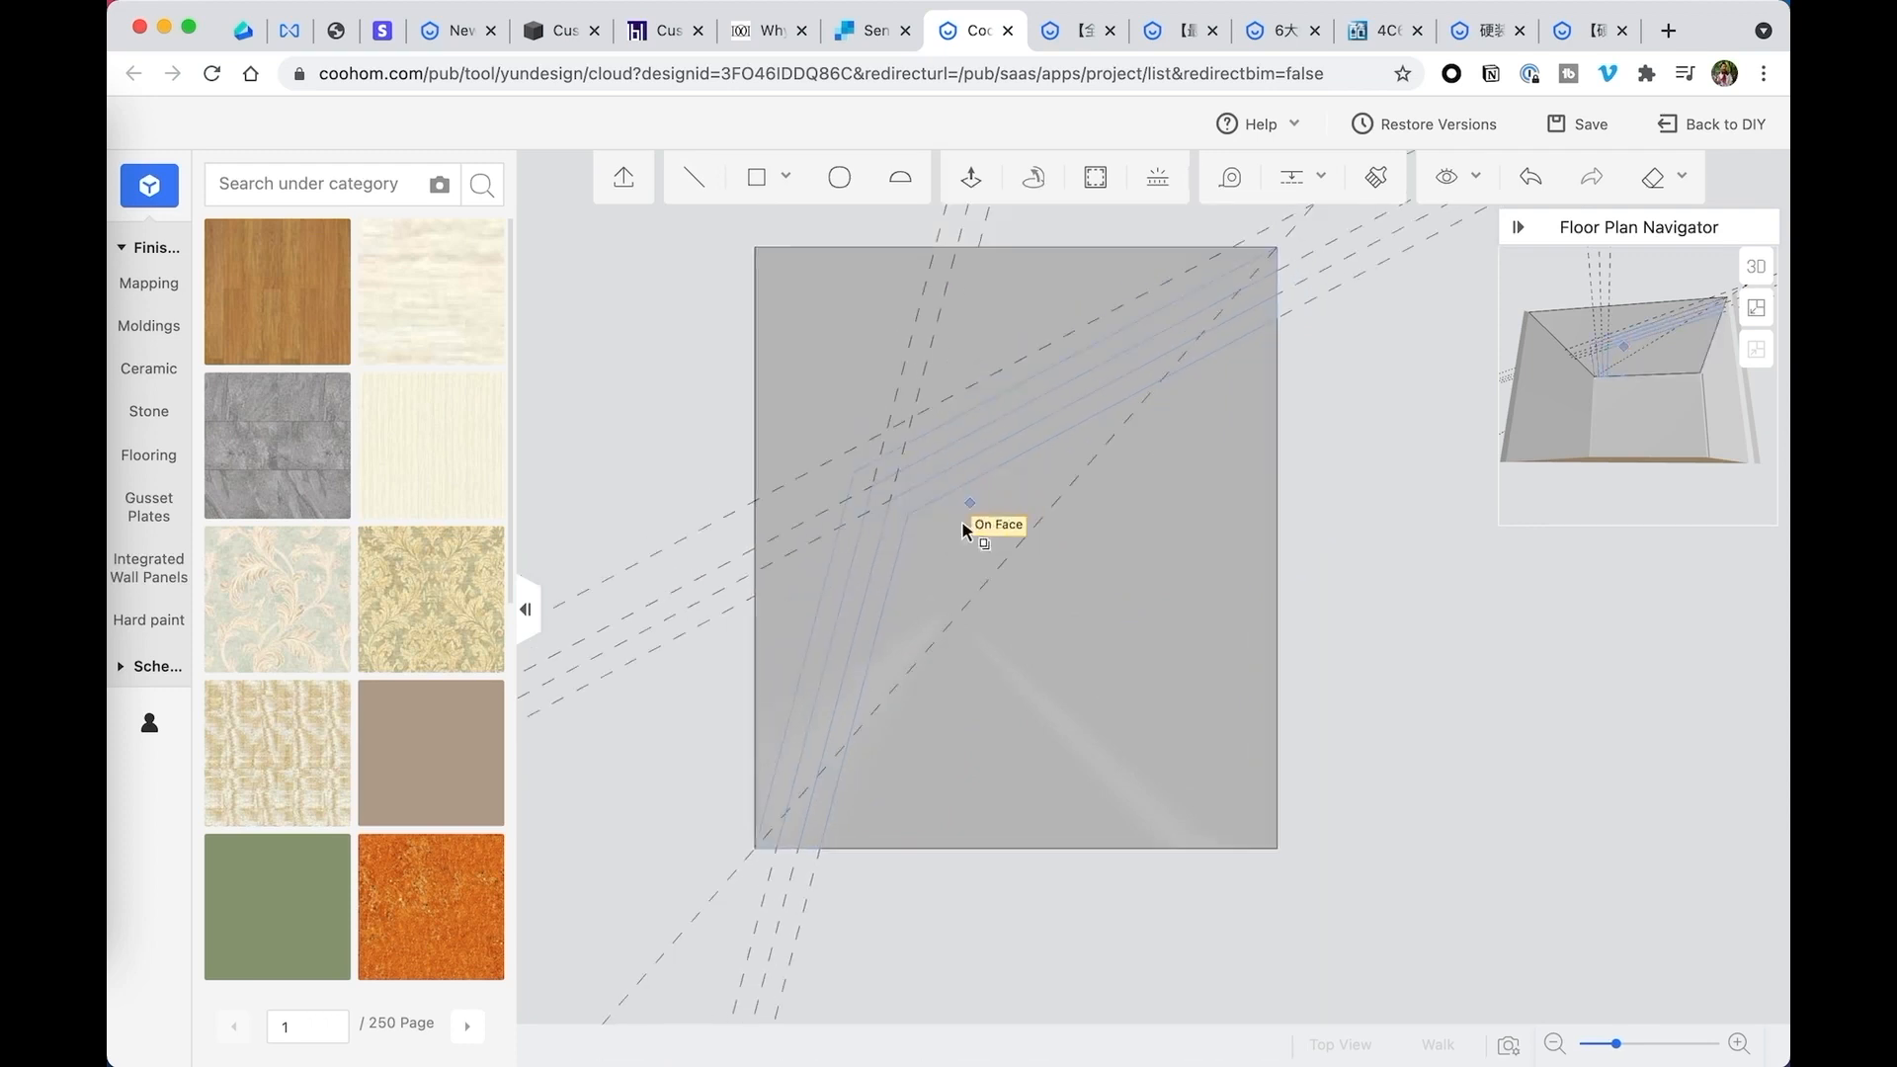
left_click(907, 514)
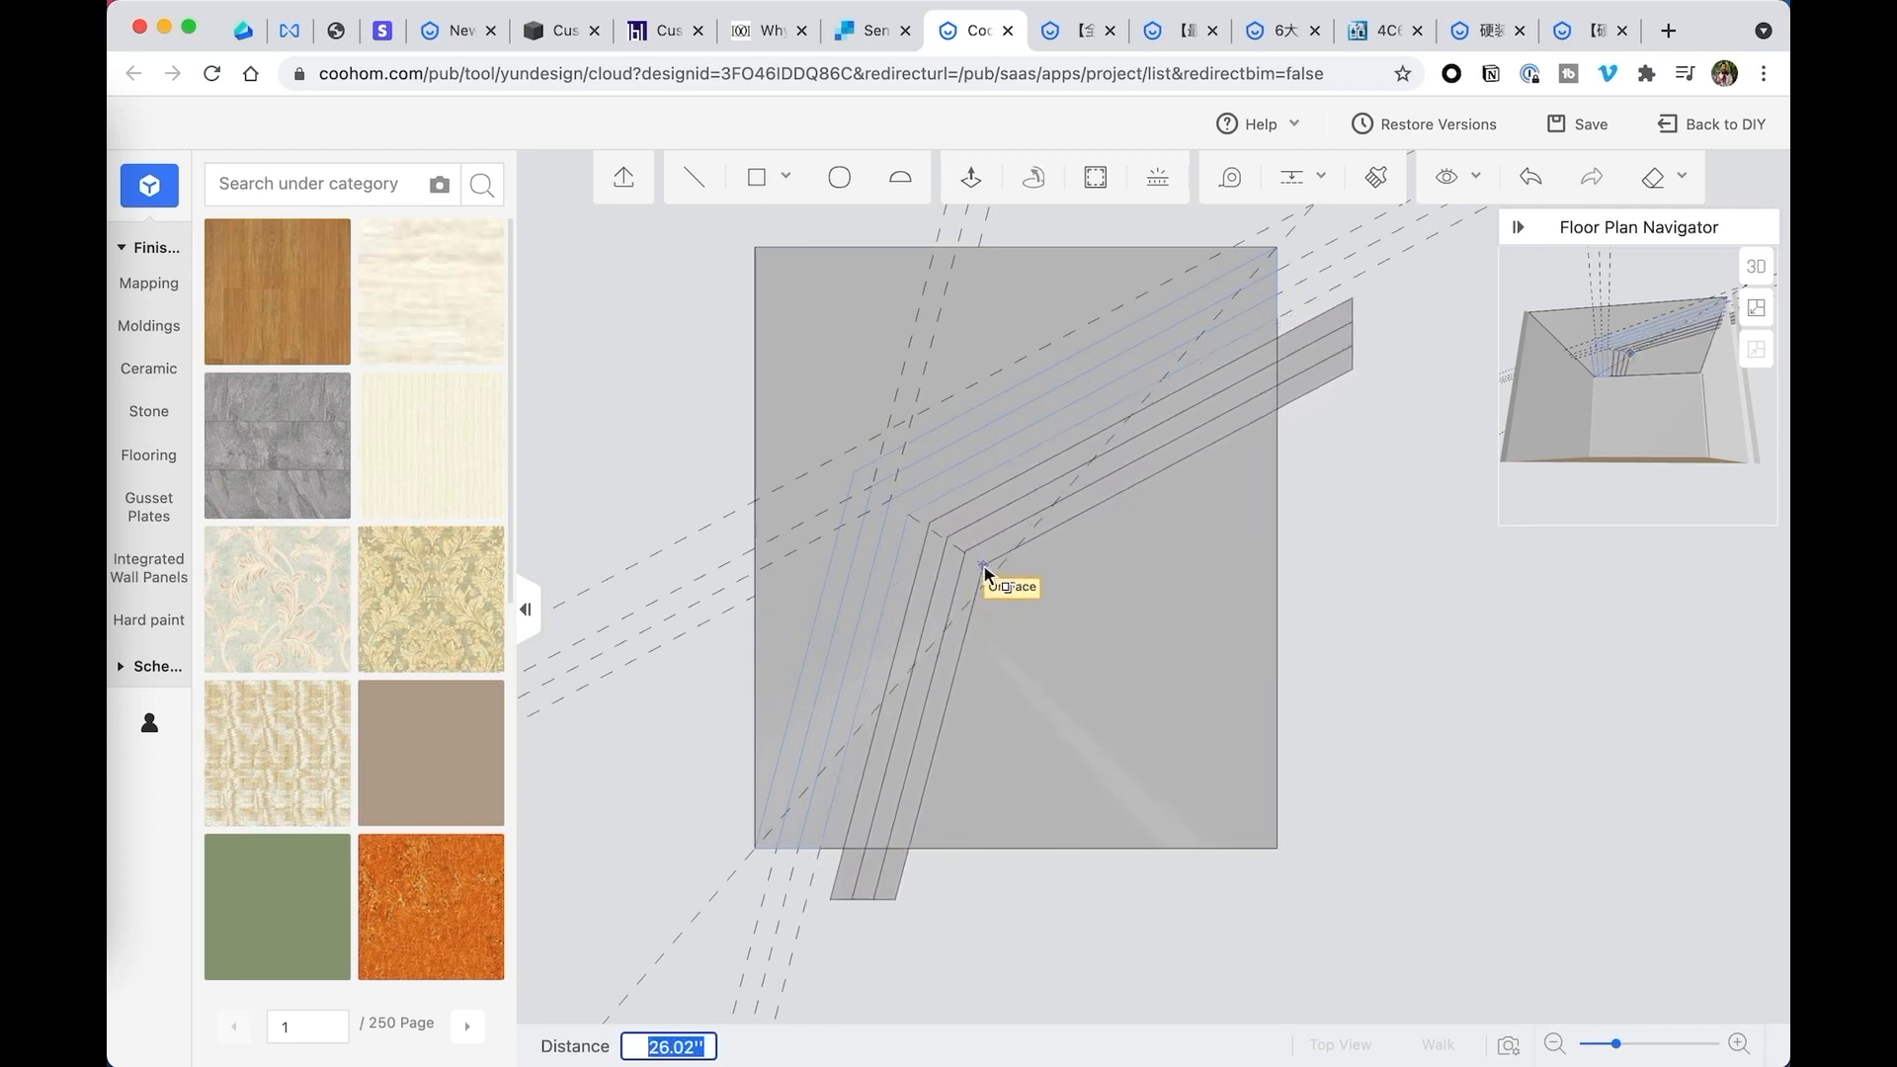
key("Escape")
scroll(893, 531, "up", 3)
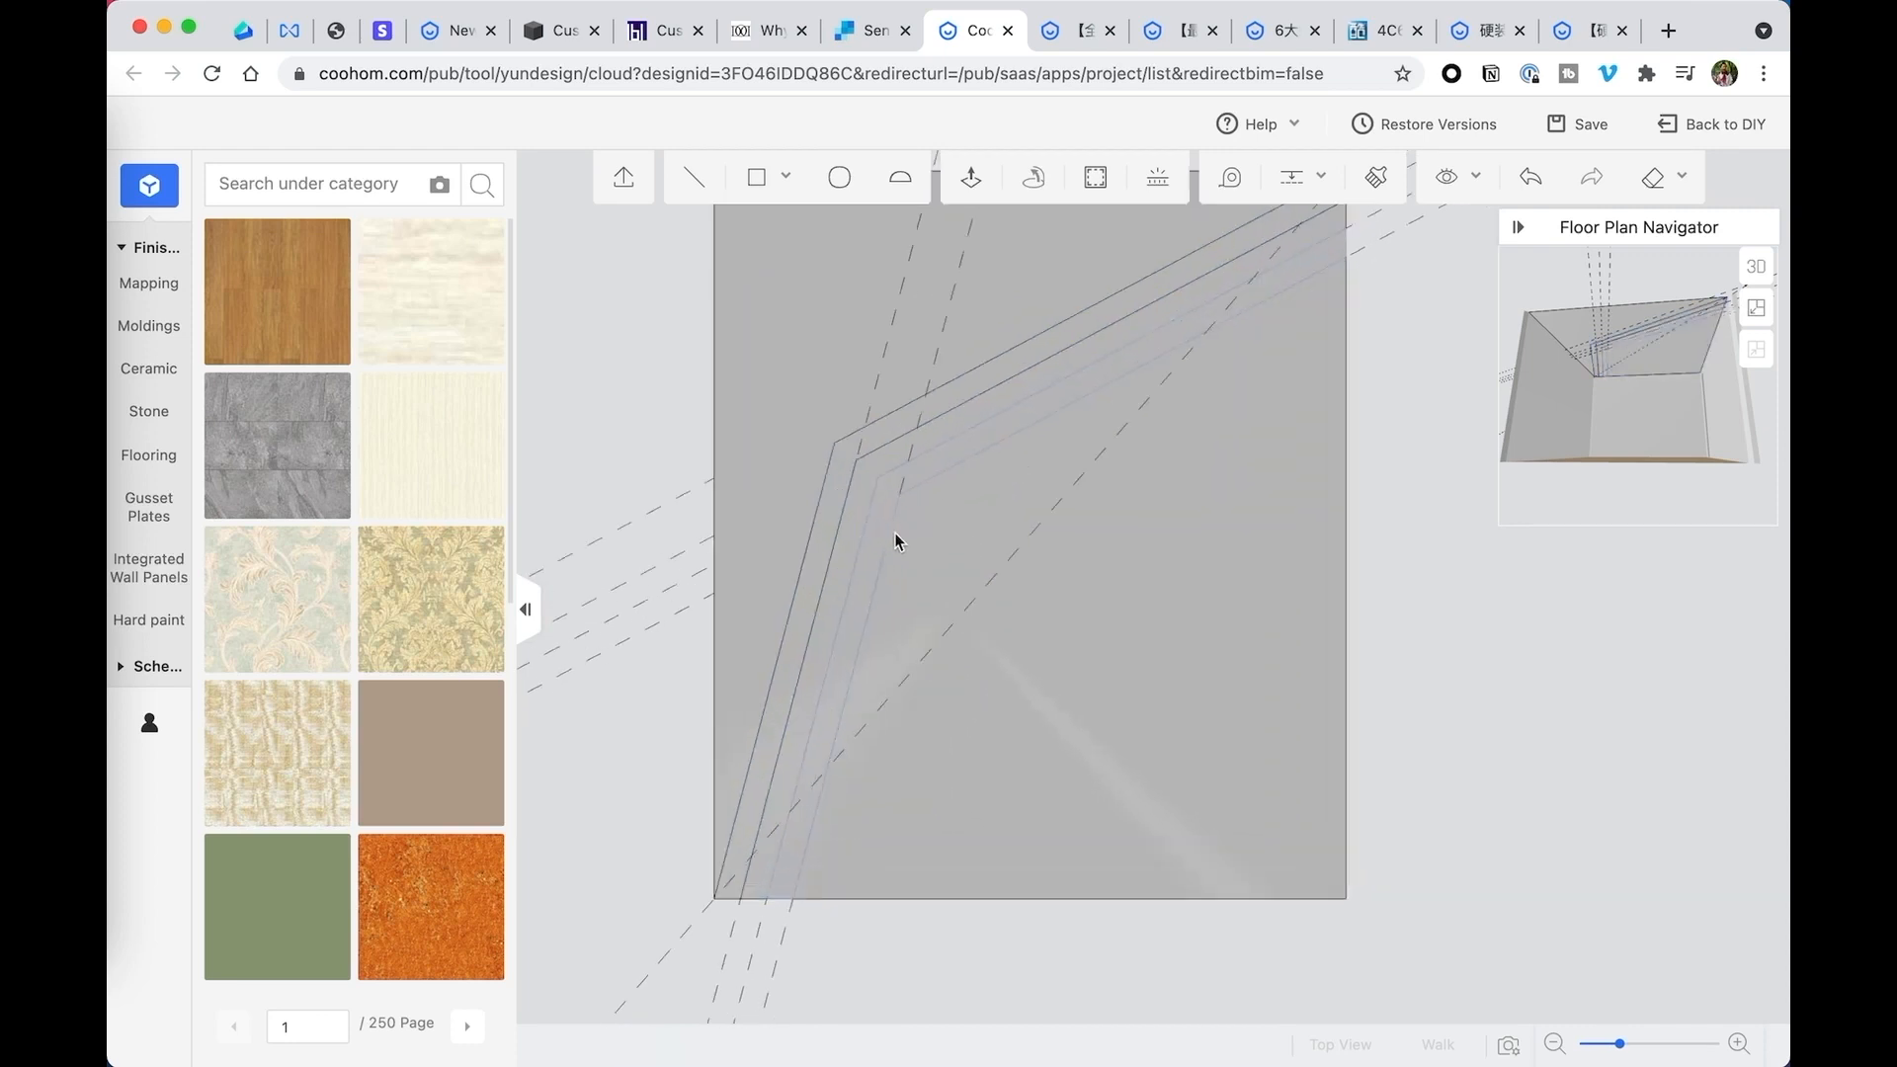
- Duplicate the two inner bent strips 19.65 inches inward, from the outermost bend corner to the innermost bend corner
left_click(851, 500)
left_click(848, 502)
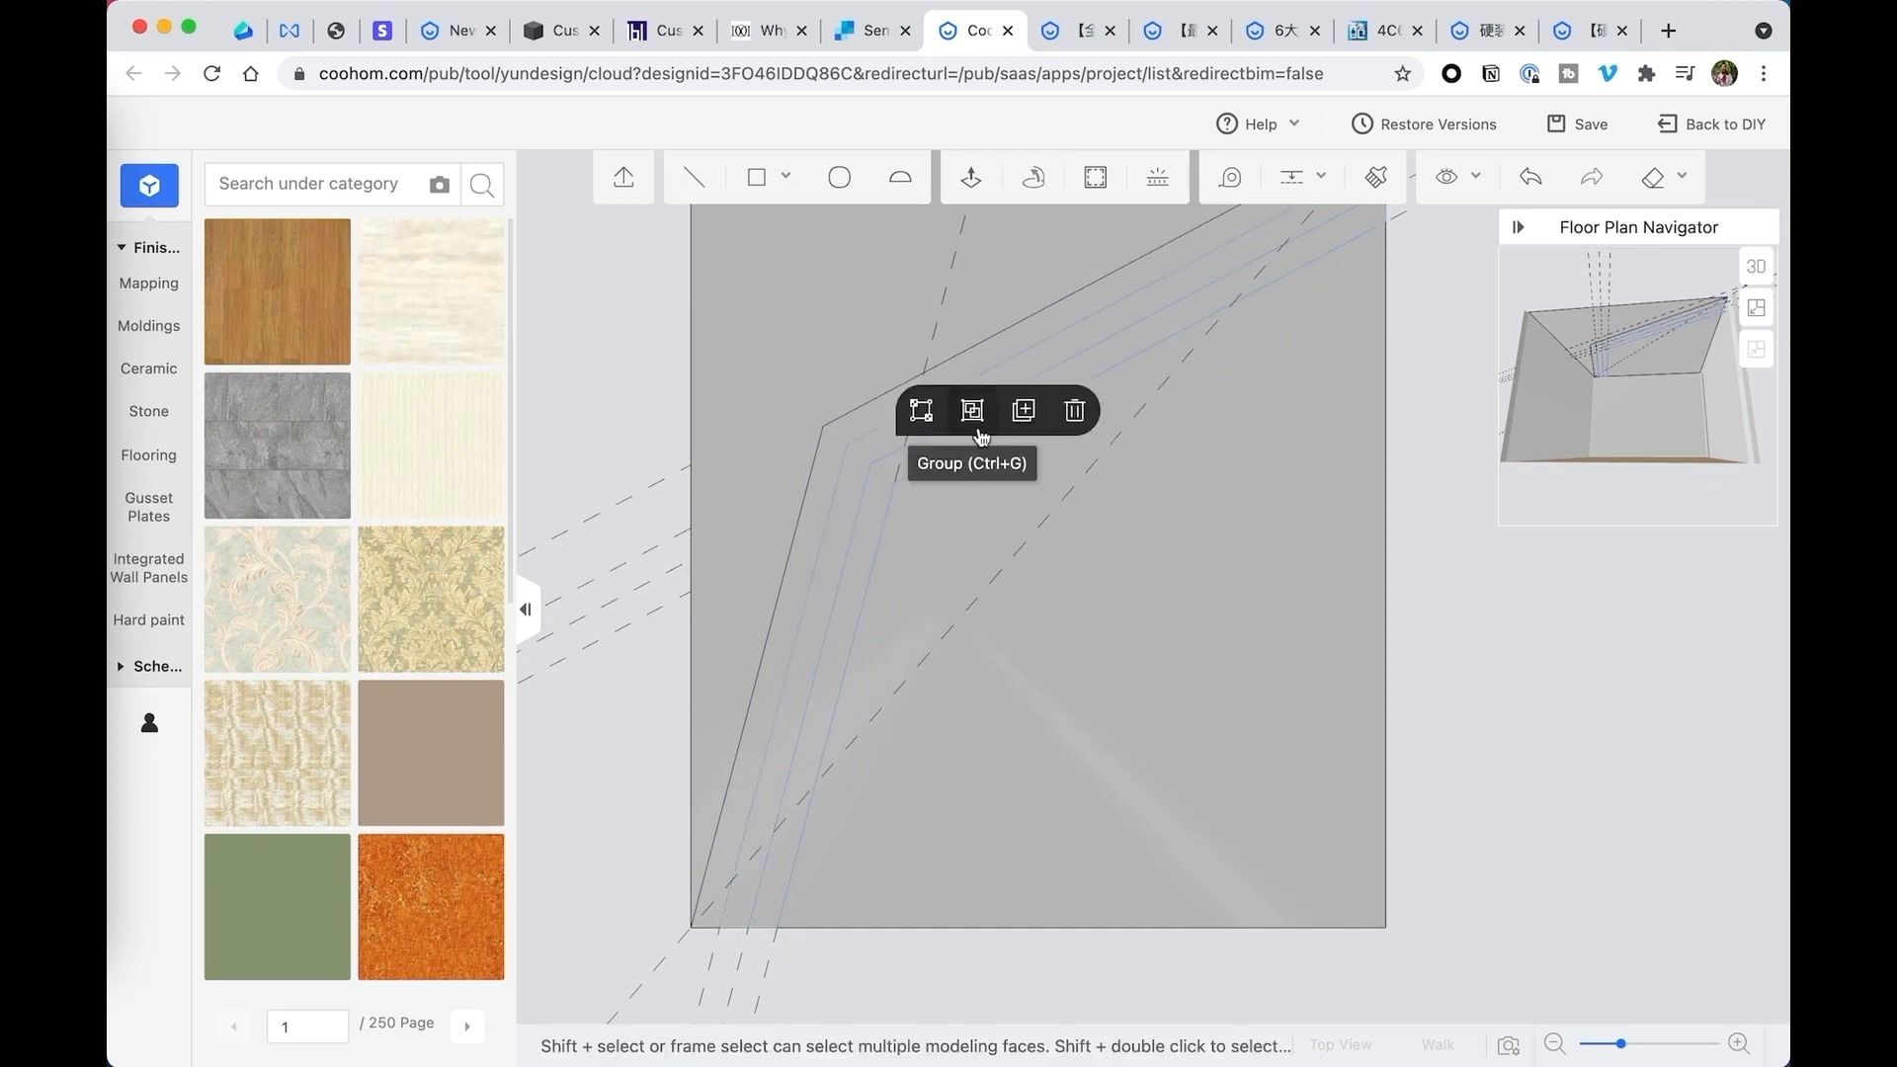
left_click(1025, 407)
left_click(825, 428)
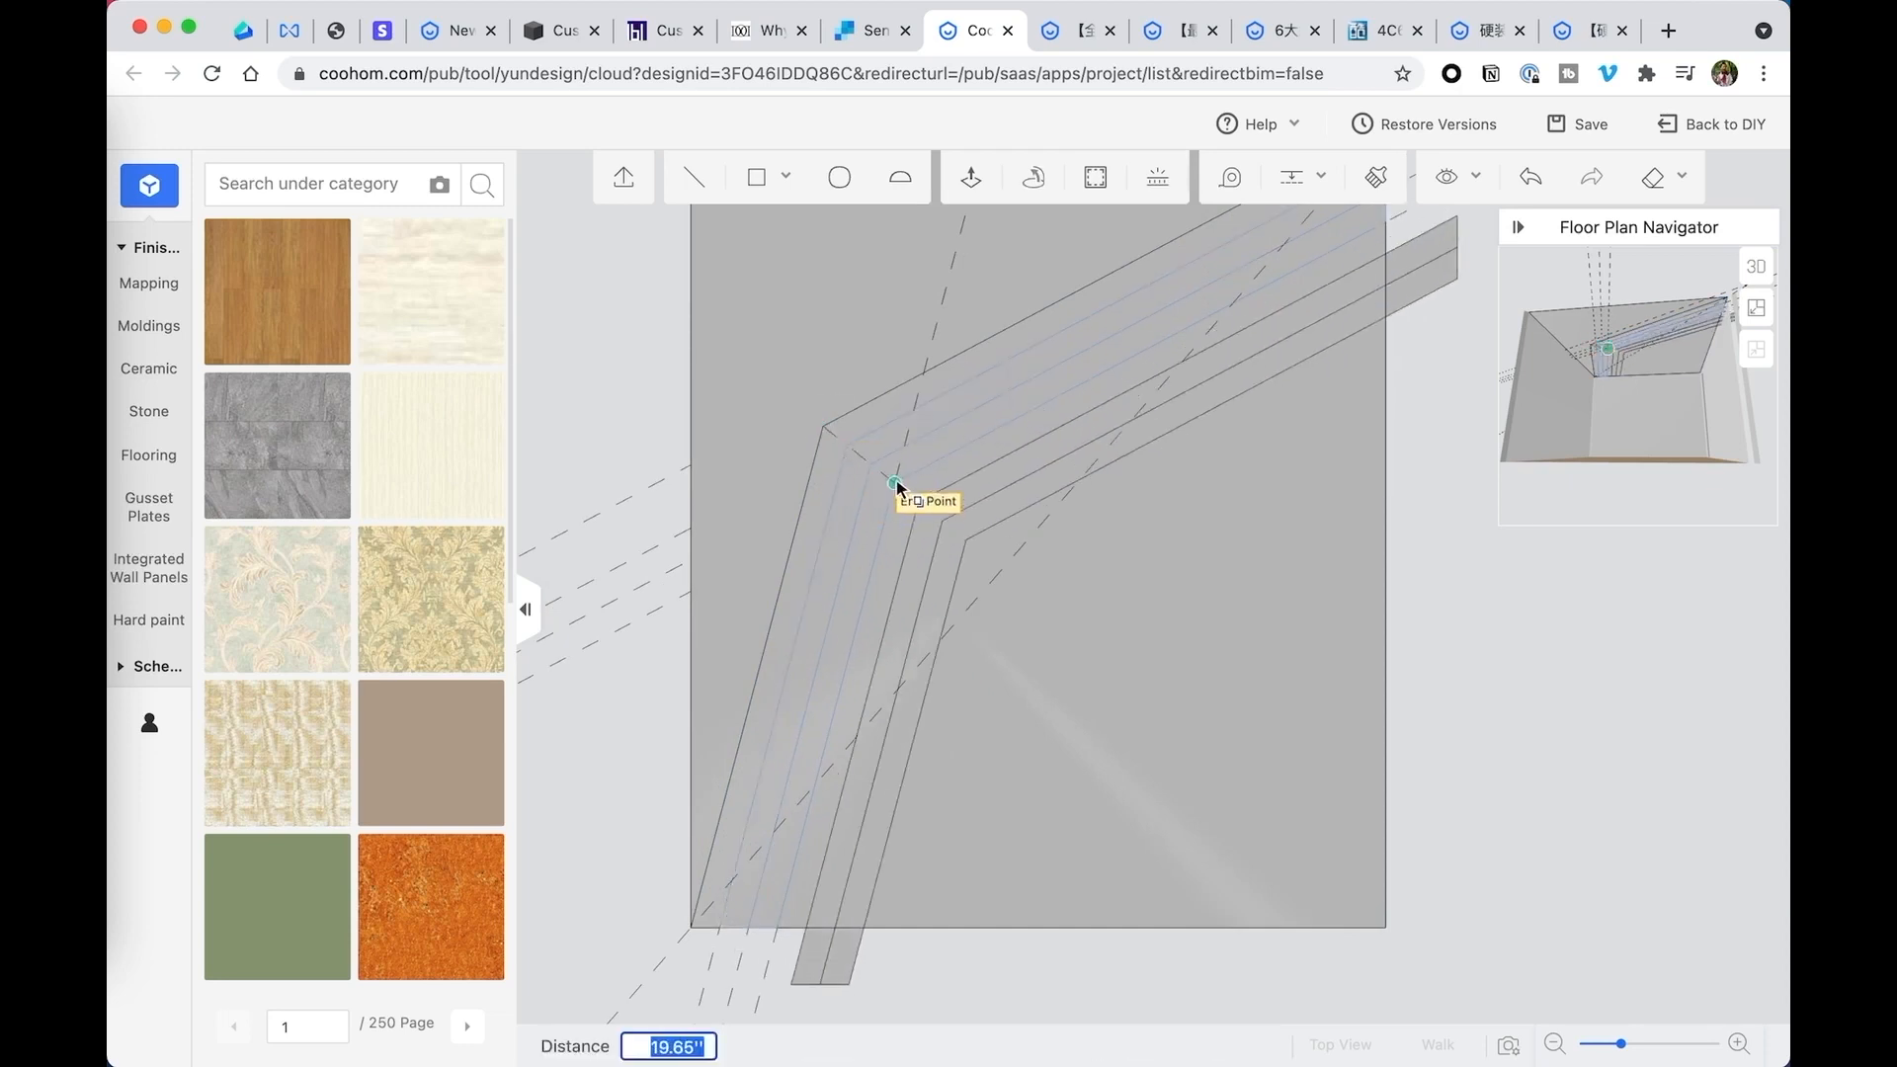
left_click(897, 484)
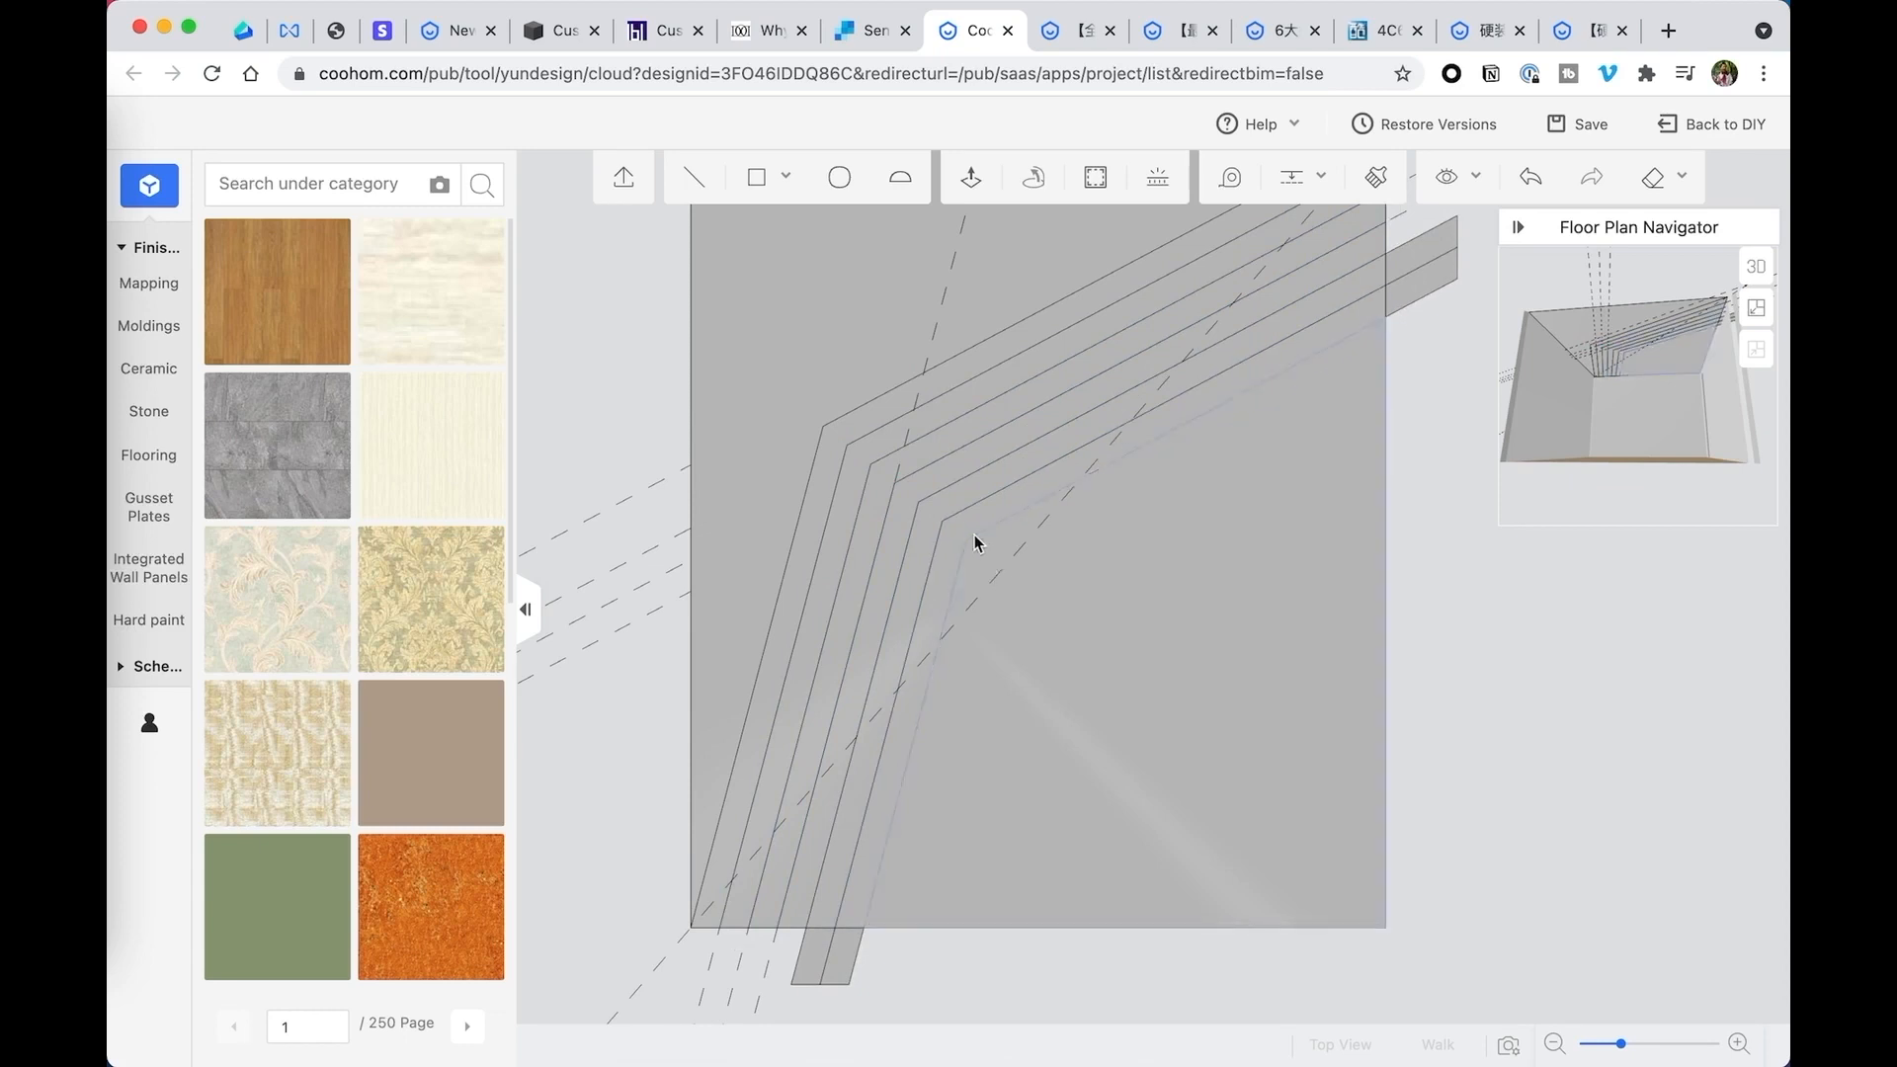
- Select the four innermost bent strips and duplicate them 32.74 inches inward, from the second bend corner to the innermost one
left_click(900, 521)
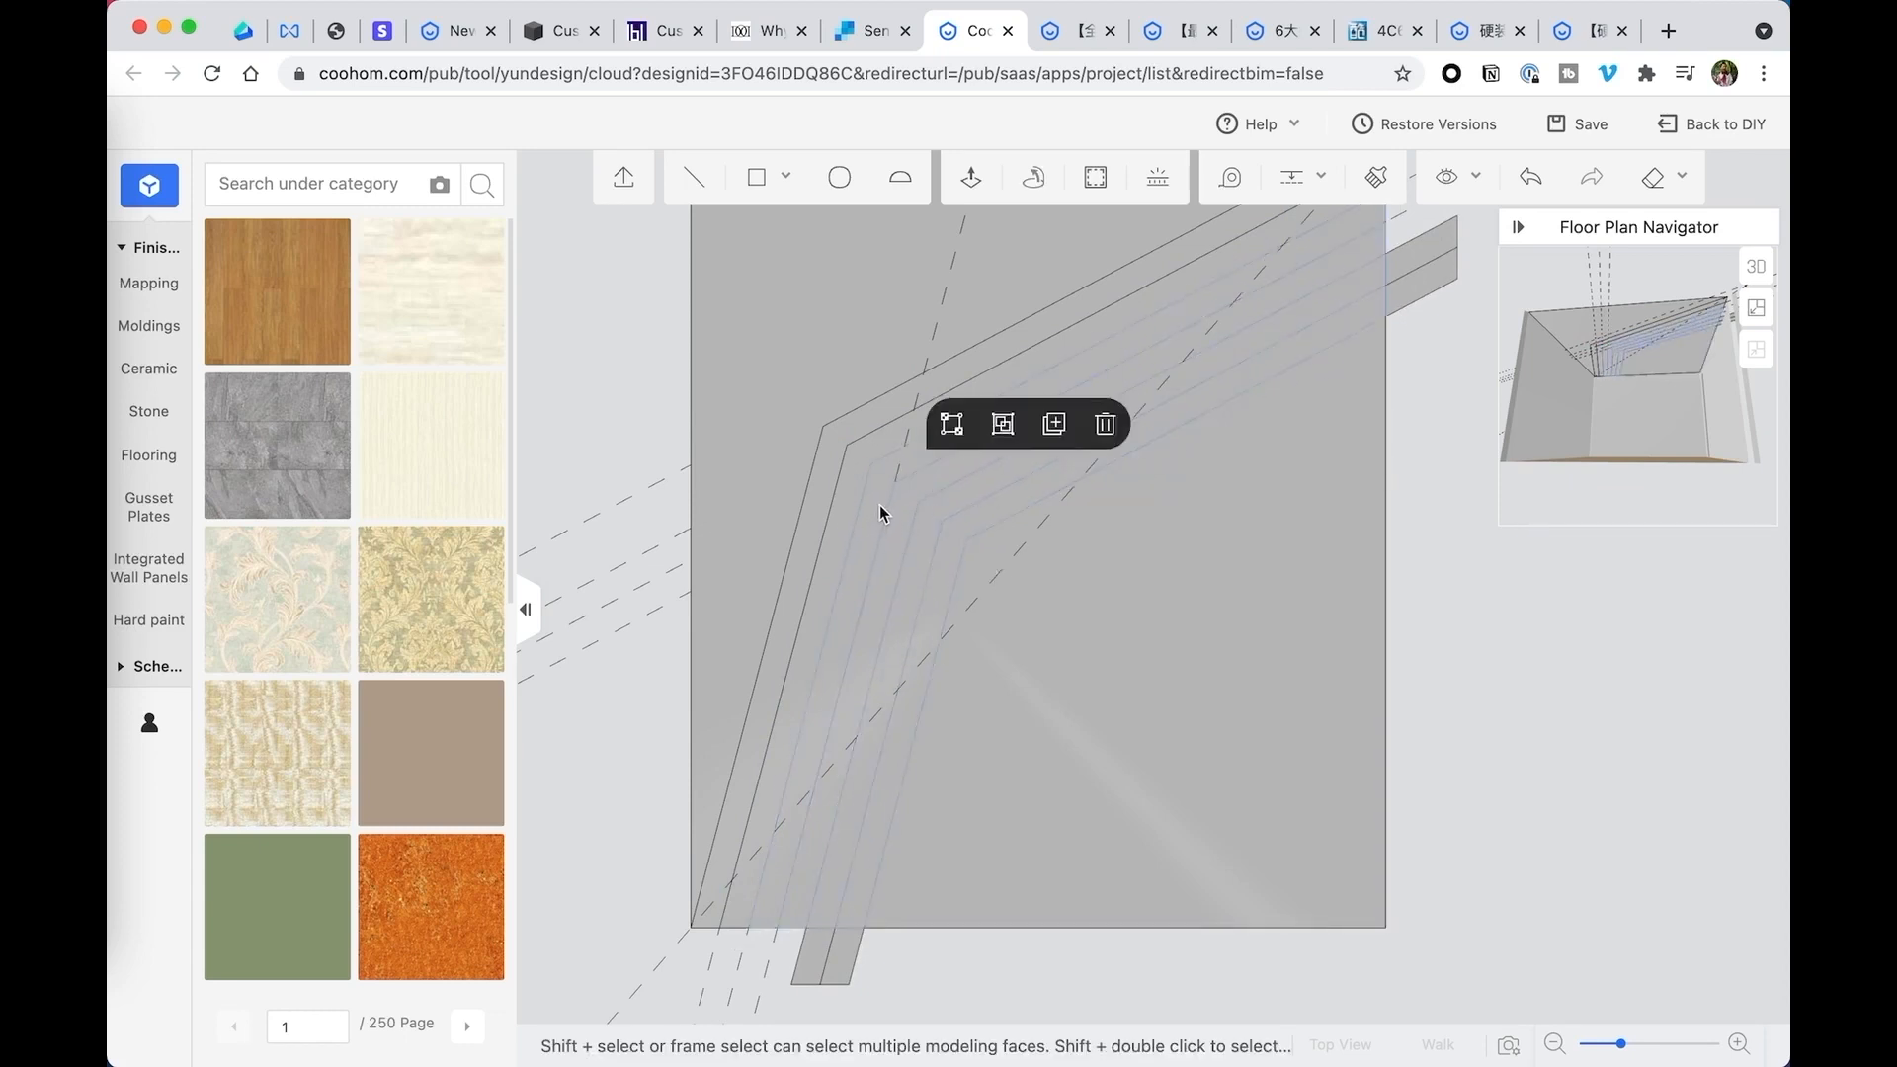
scroll(879, 506, "down", 1)
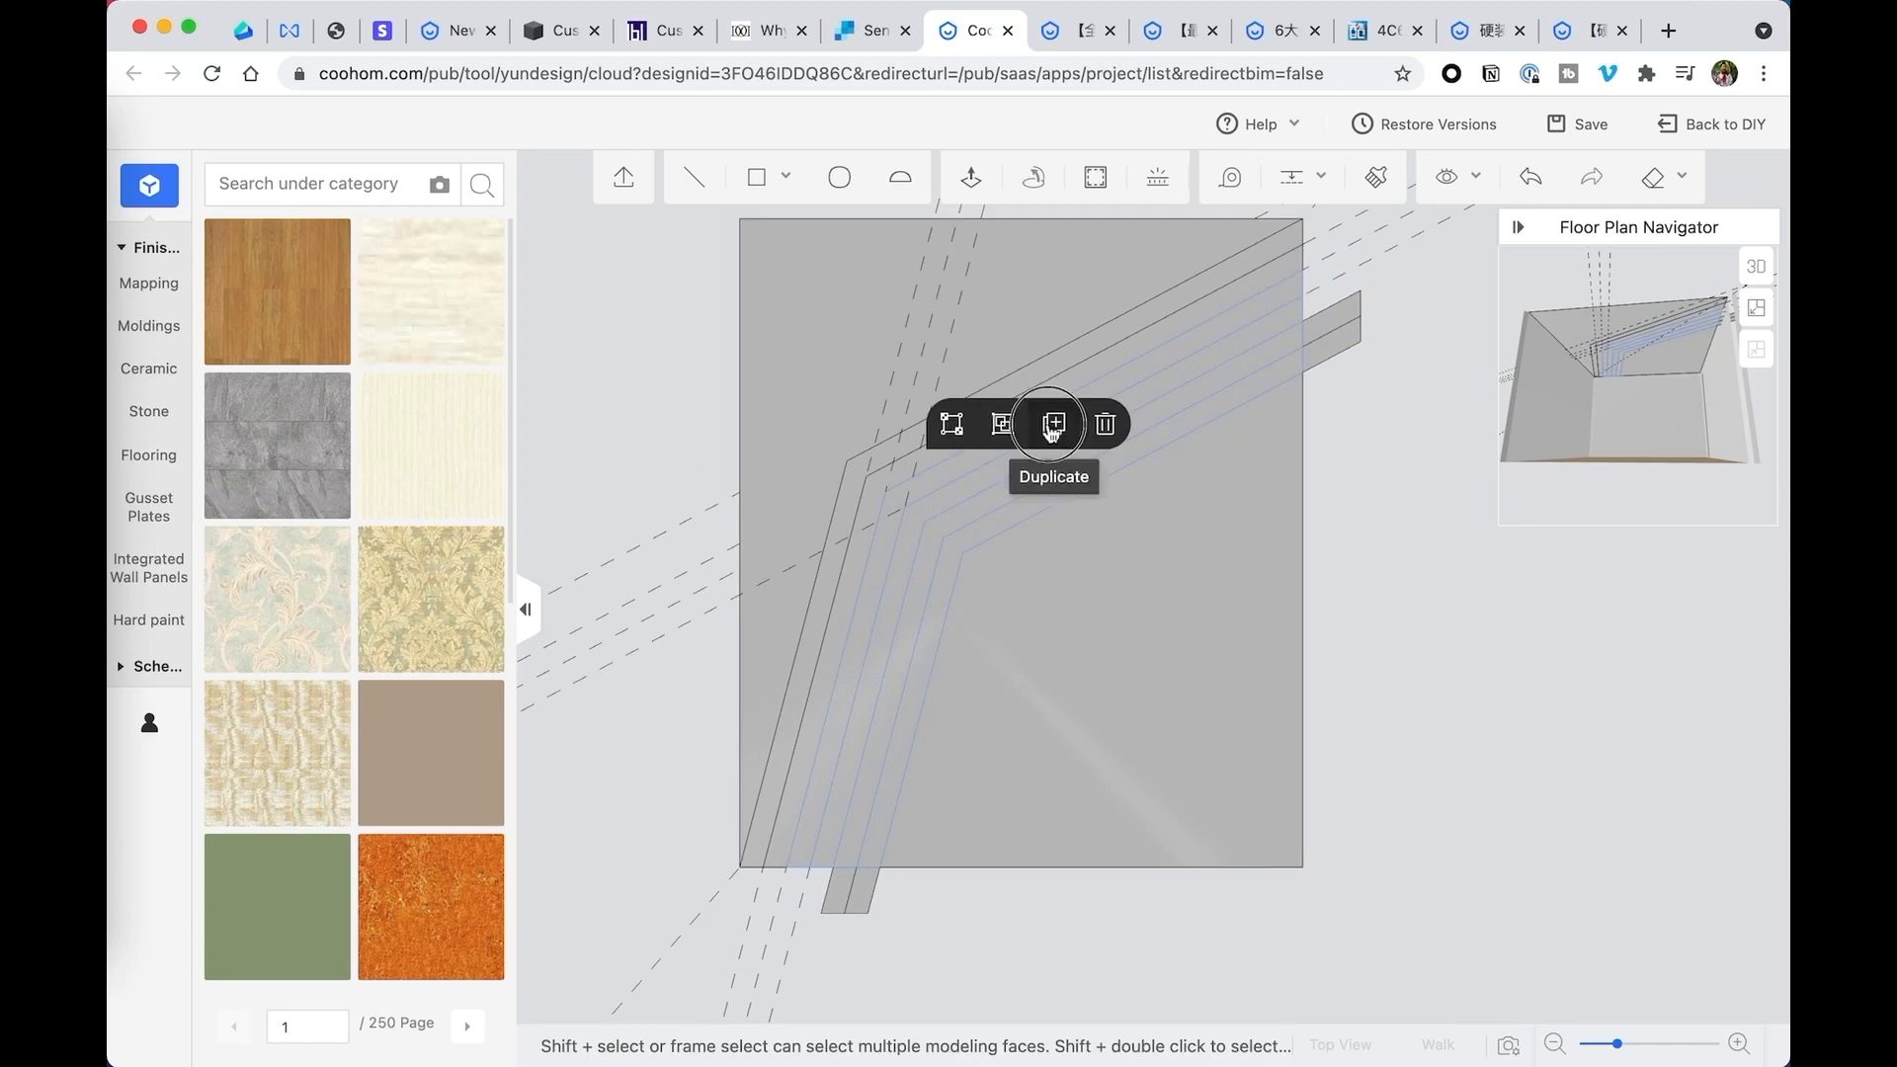
left_click(1051, 427)
left_click(866, 476)
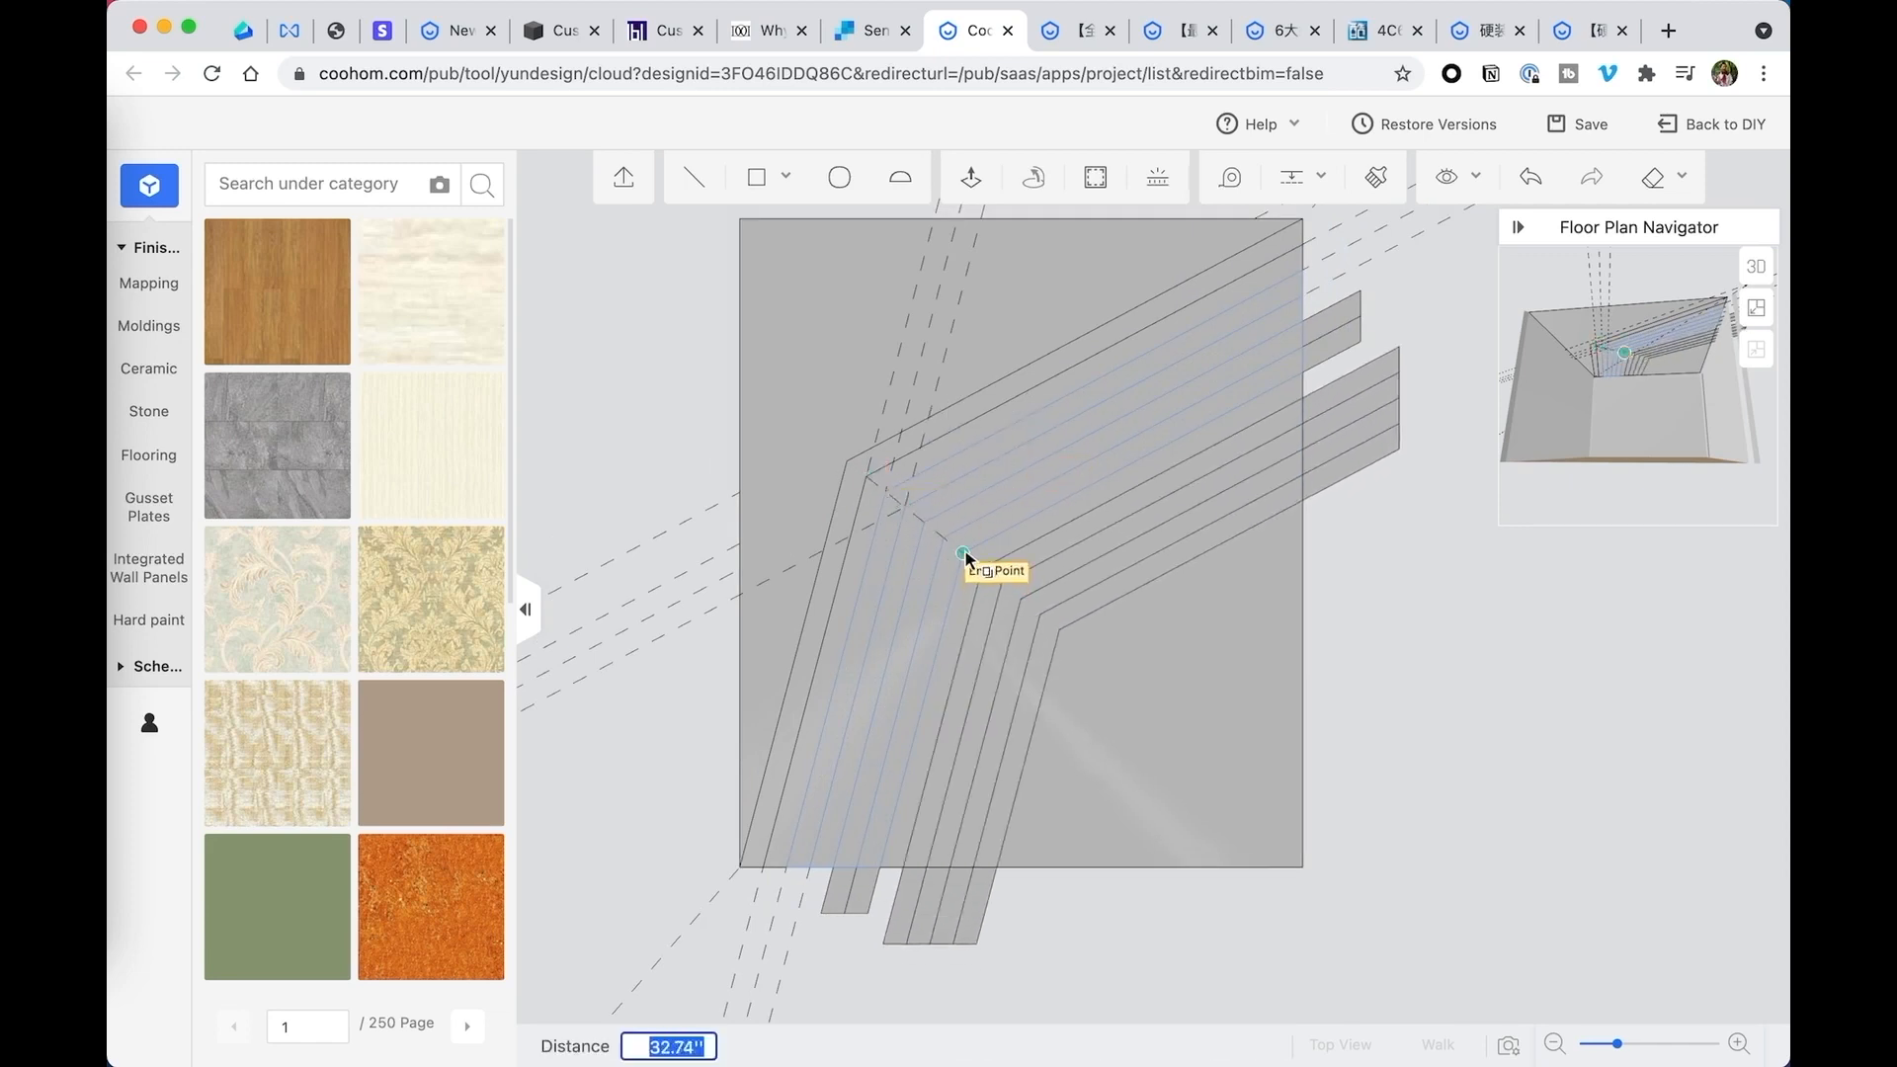
left_click(966, 559)
- Duplicate the four innermost bent strips another 26.19 inches inward, from their outer bend corner to their inner one
scroll(1287, 613, "up", 3)
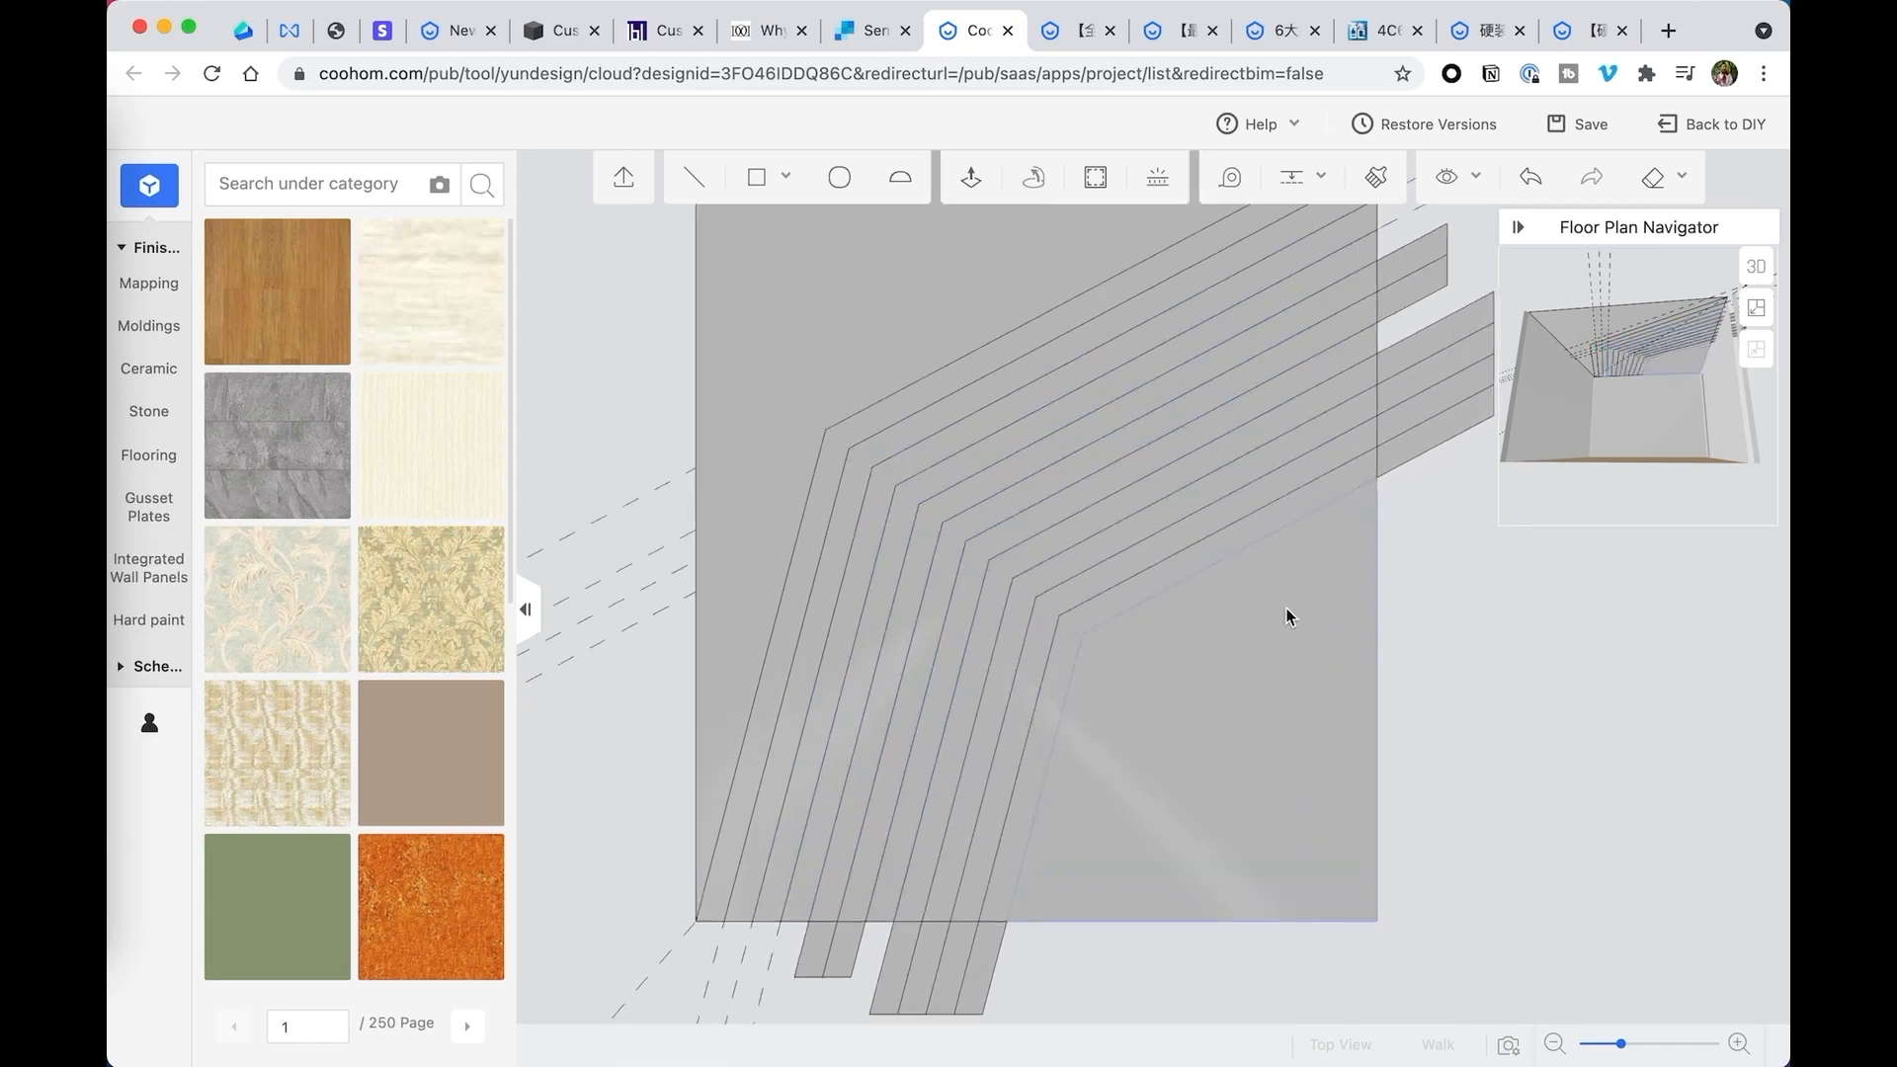
right_click_drag(1359, 615, 1245, 583)
scroll(1264, 602, "down", 2)
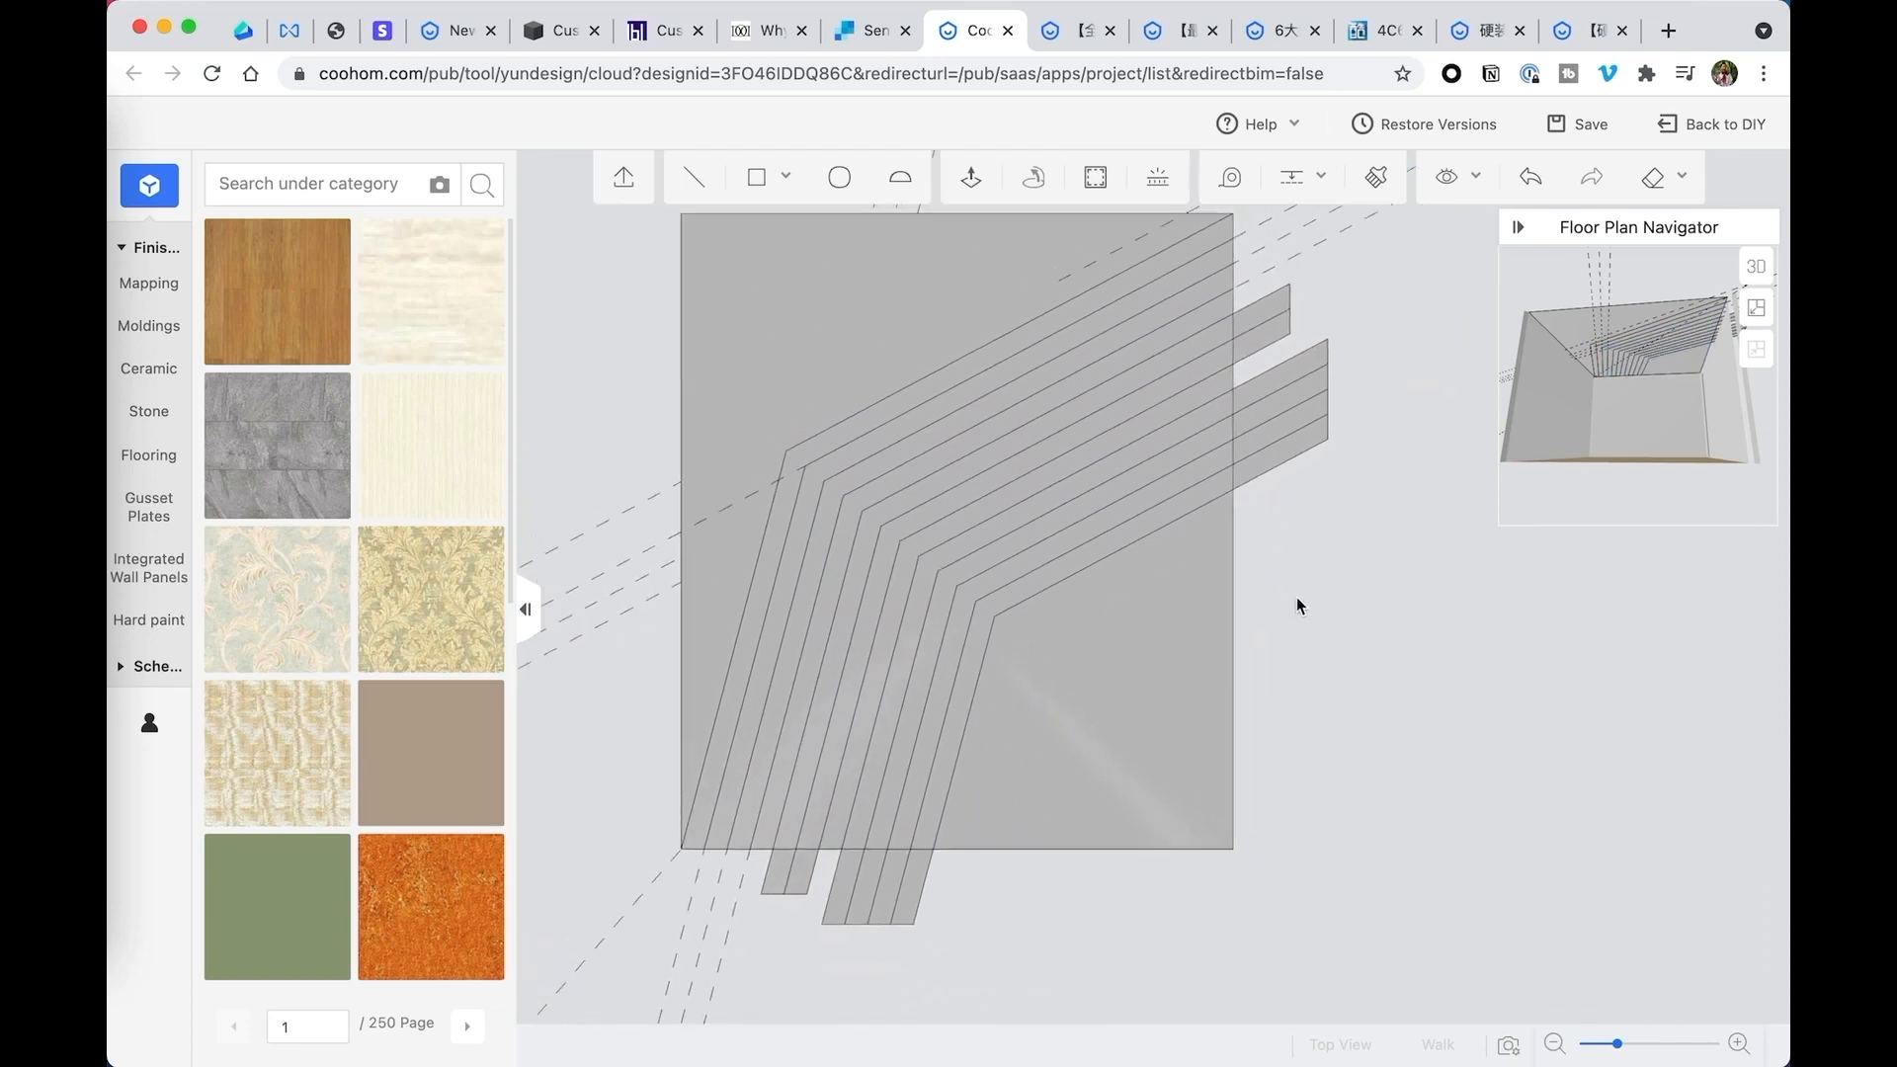
right_click_drag(1307, 466, 1314, 477)
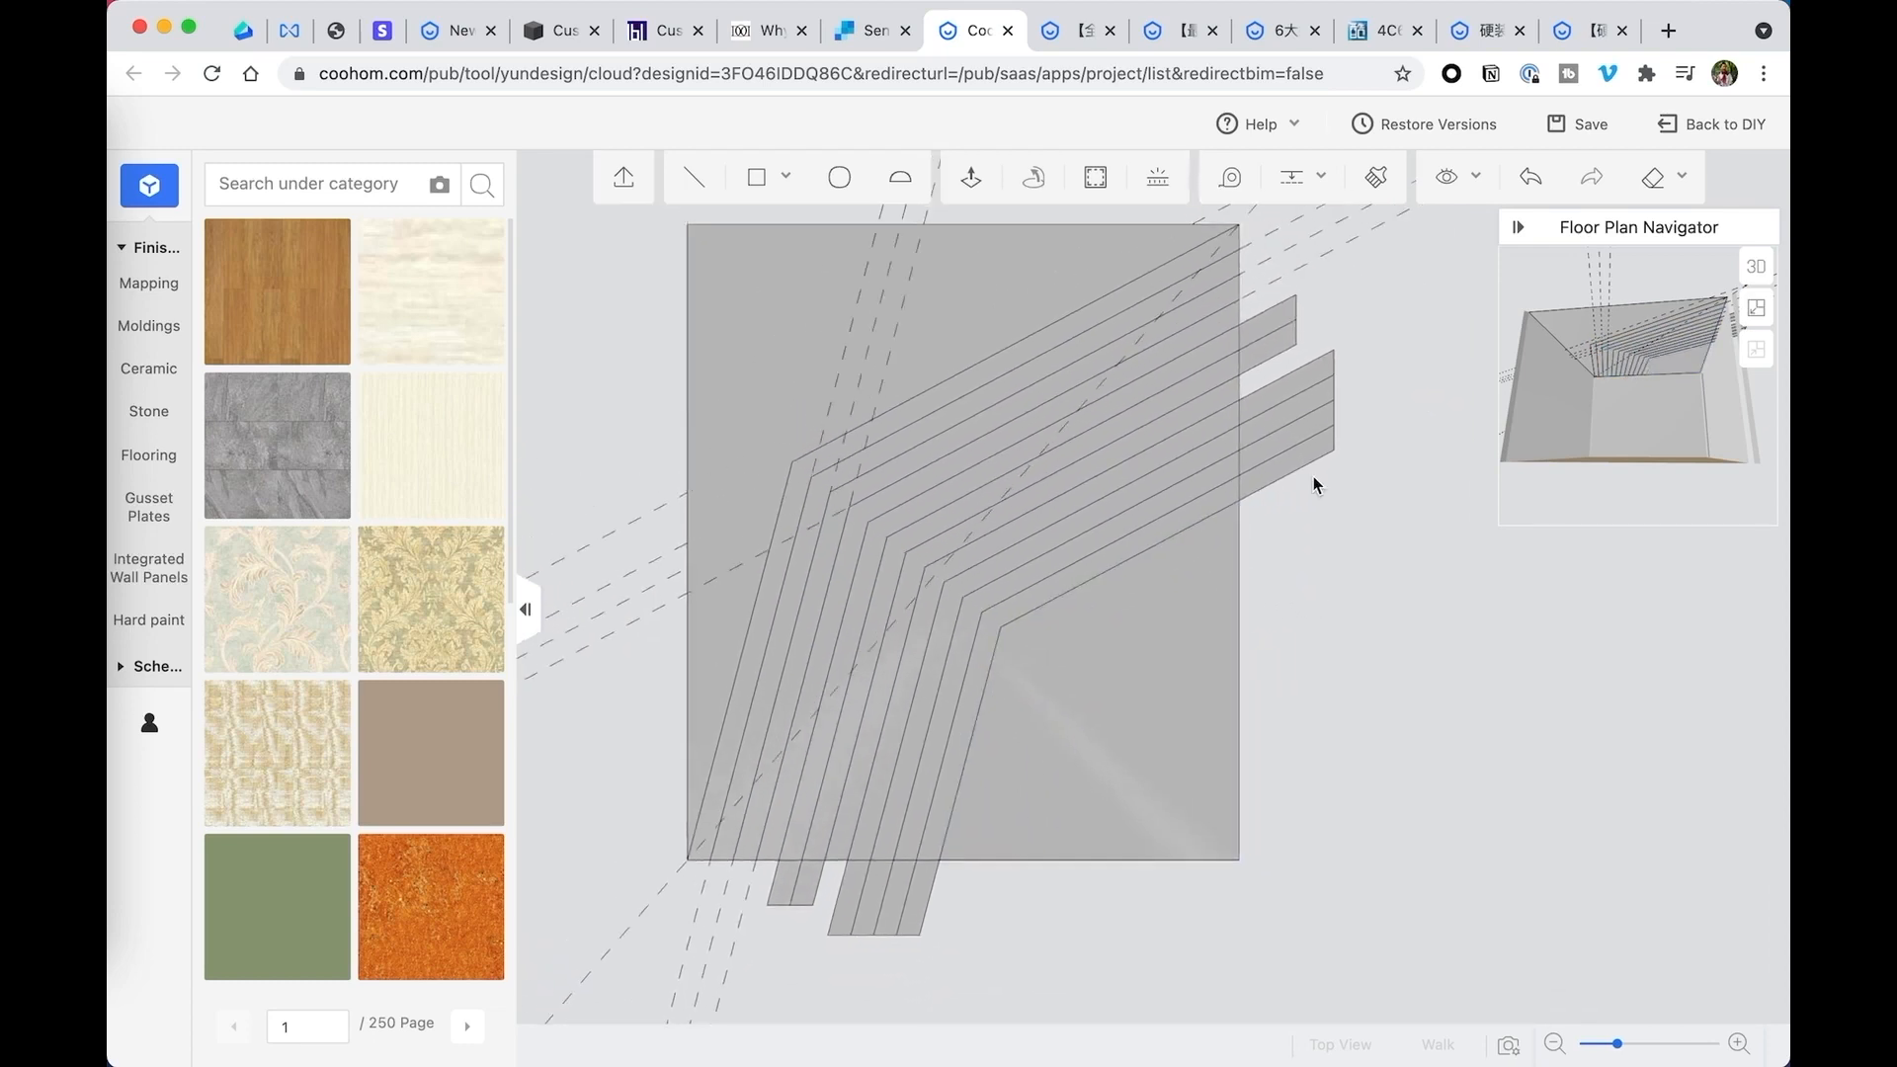
right_click_drag(1362, 368, 1304, 390)
scroll(899, 781, "up", 1)
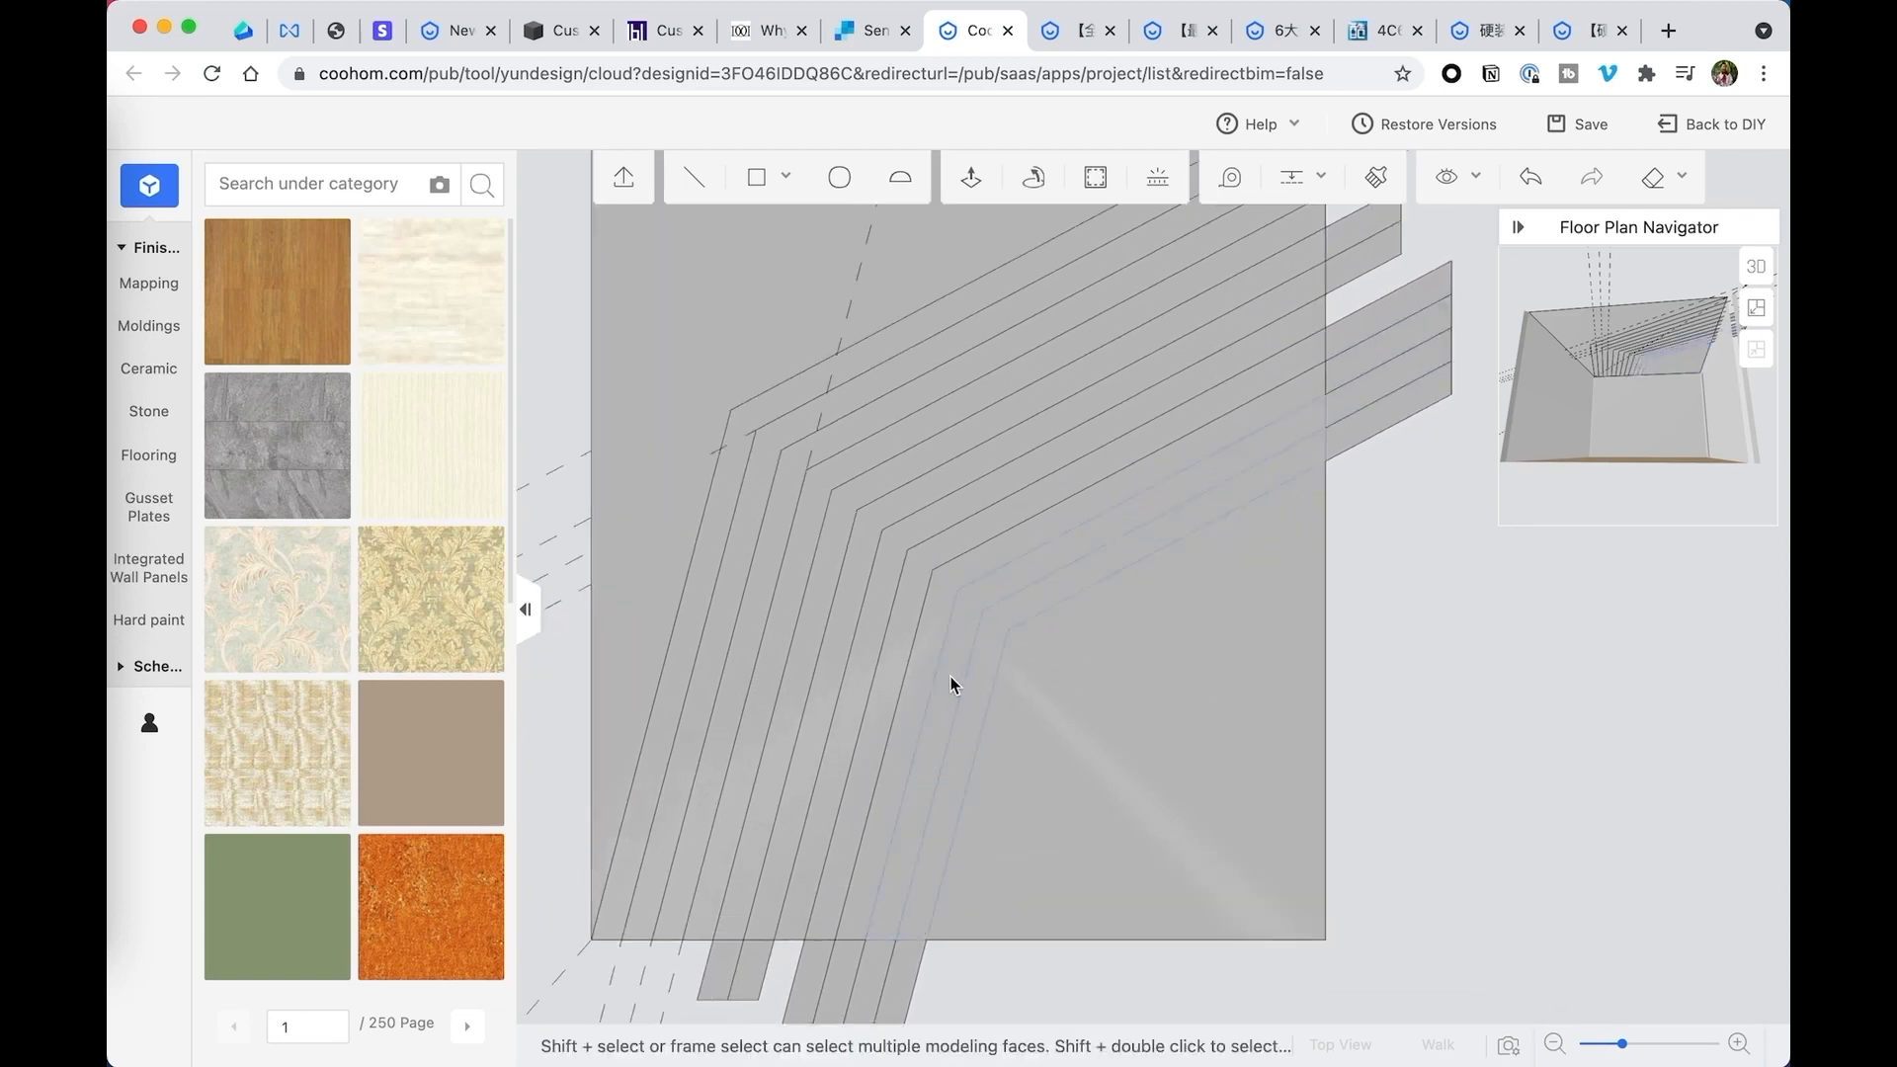
left_click(951, 684)
left_click(923, 651)
left_click(899, 633)
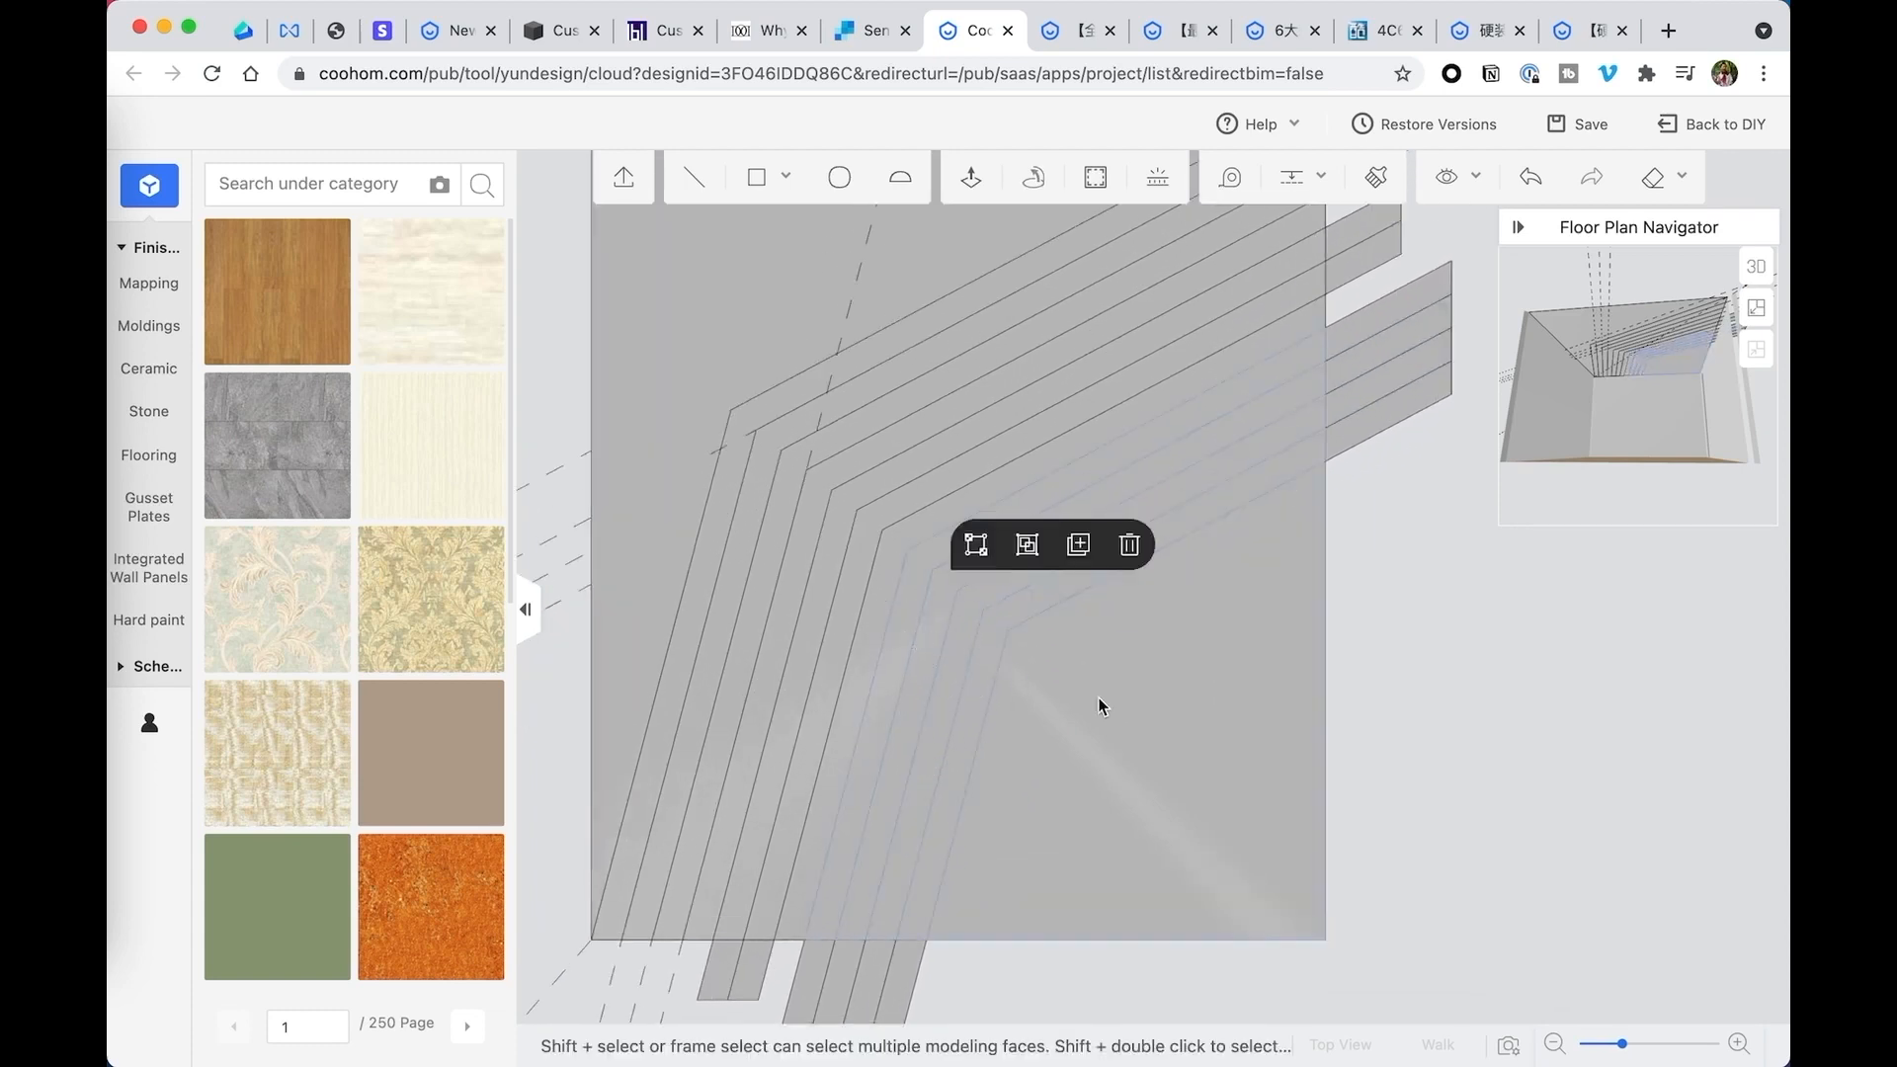
right_click_drag(1101, 706, 1101, 629)
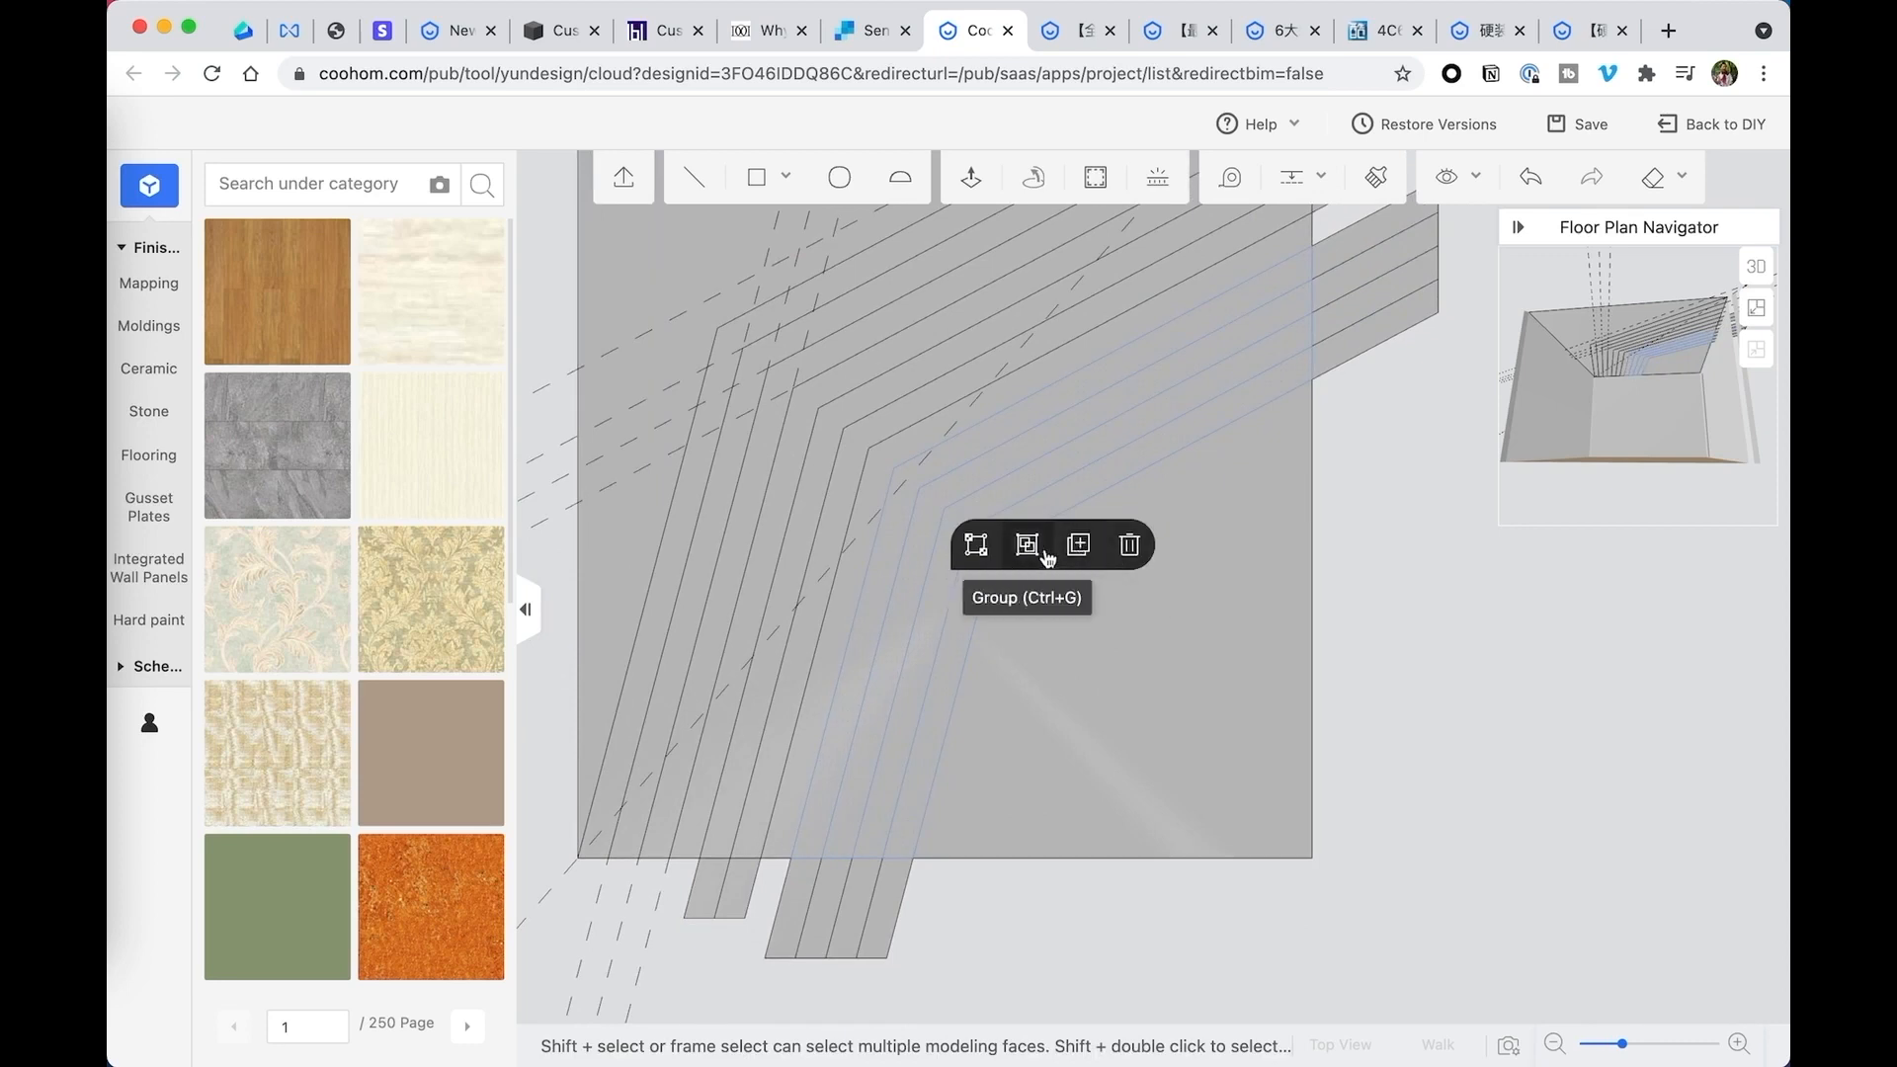
left_click(1079, 547)
left_click(897, 471)
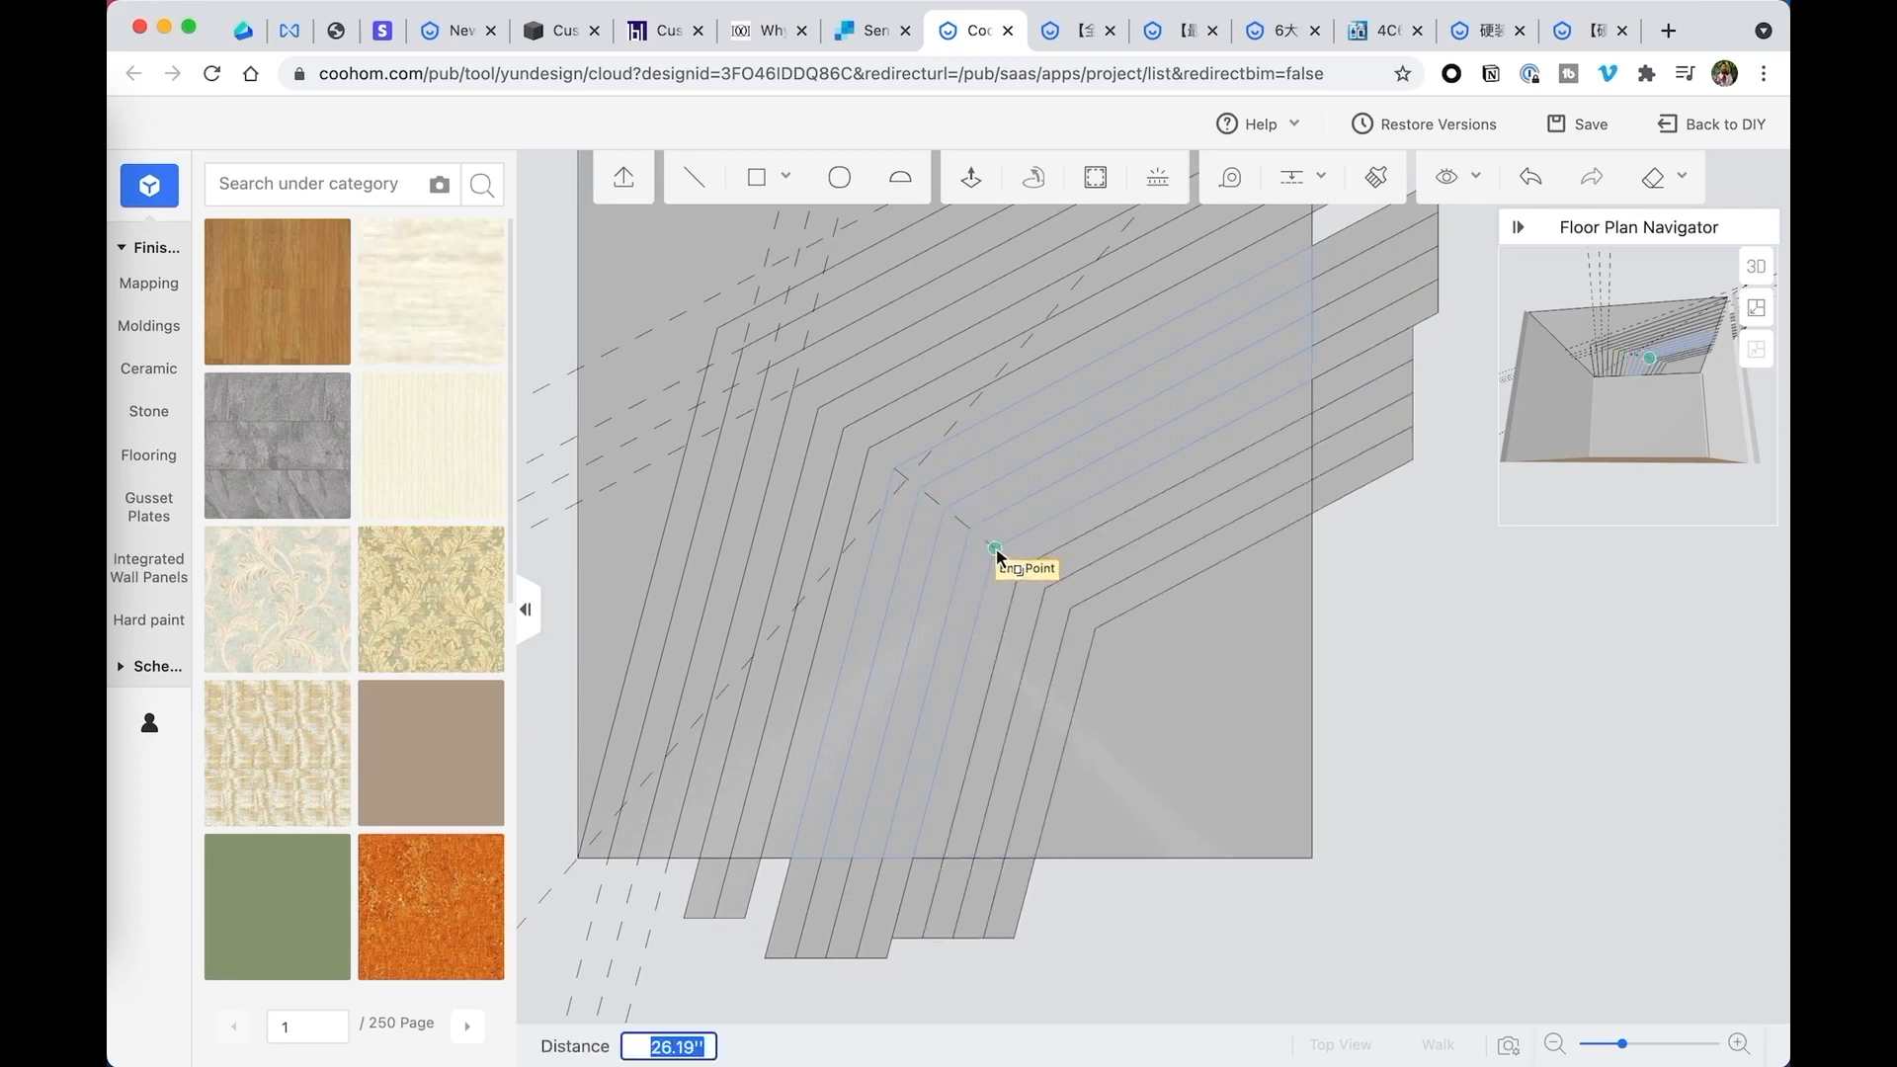
left_click(996, 549)
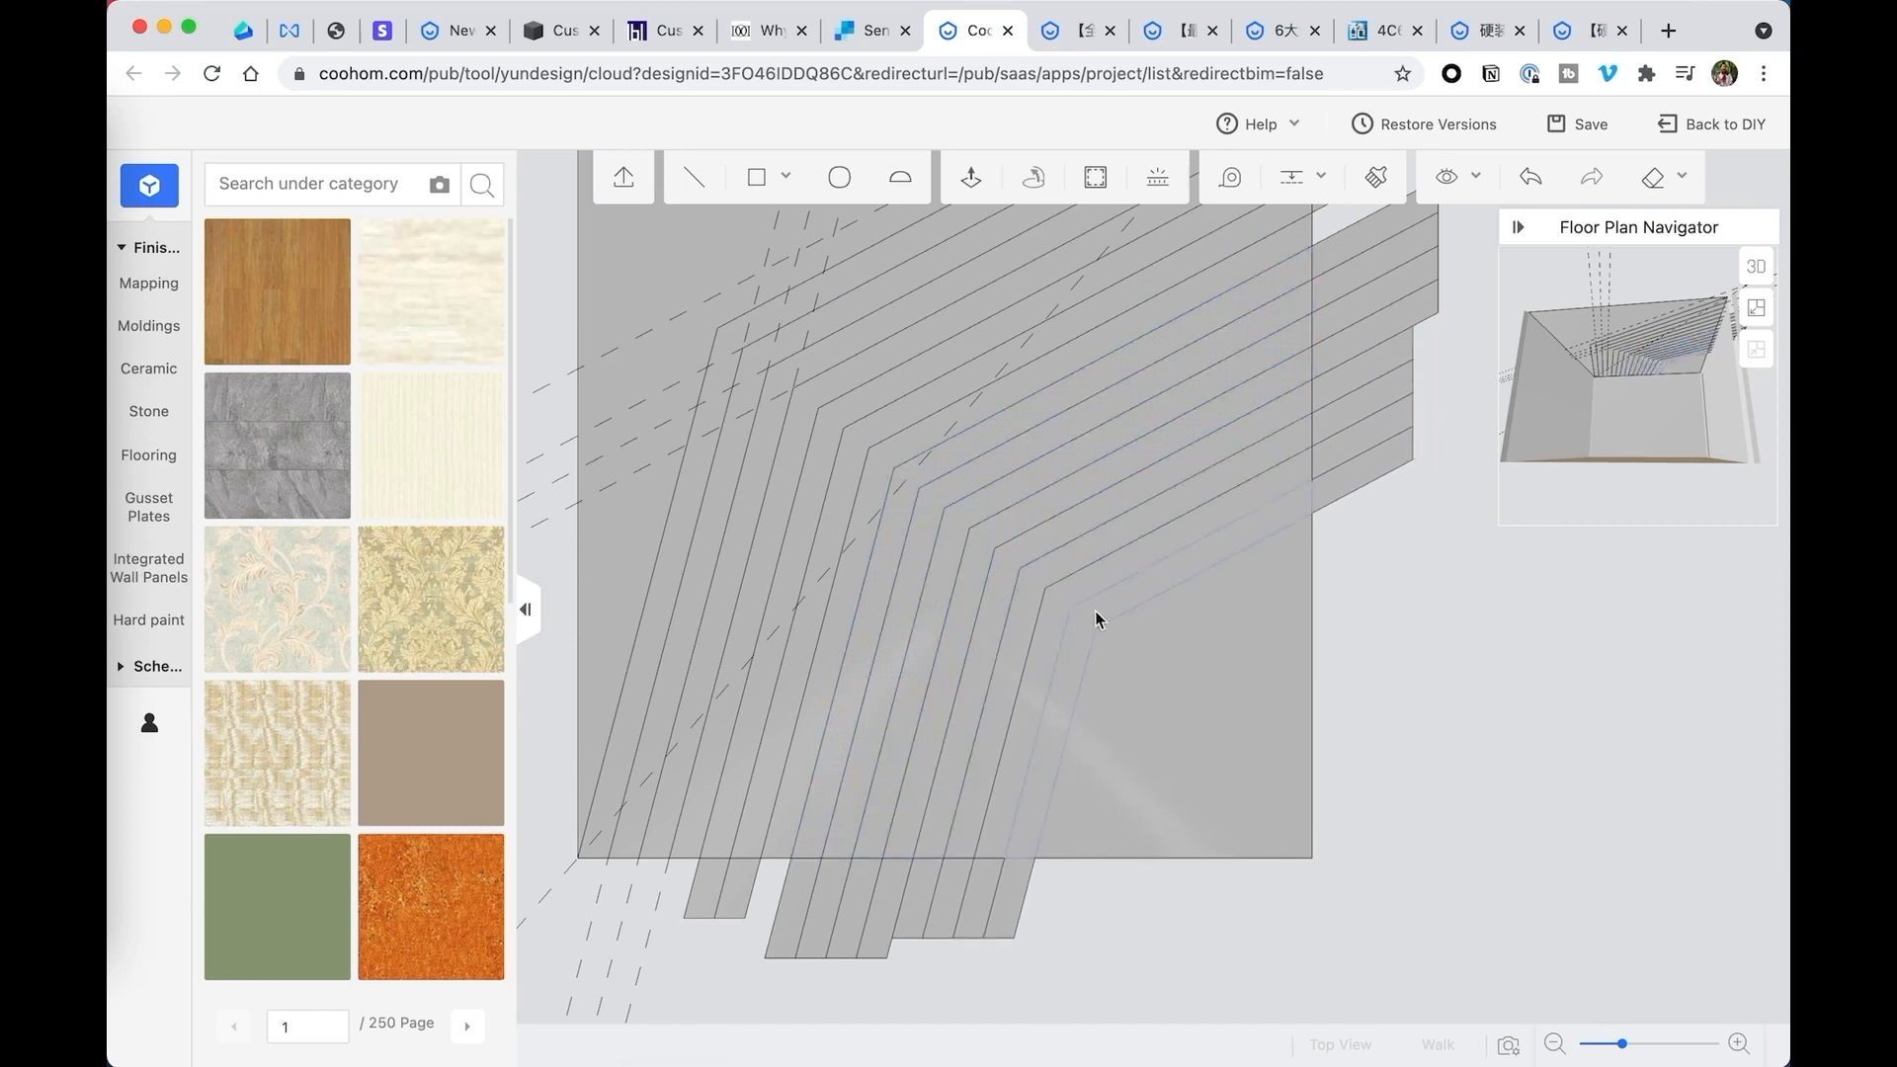
- Clear all dashed guide lines from the ceiling
scroll(1189, 645, "down", 3)
right_click_drag(1270, 648, 1224, 673)
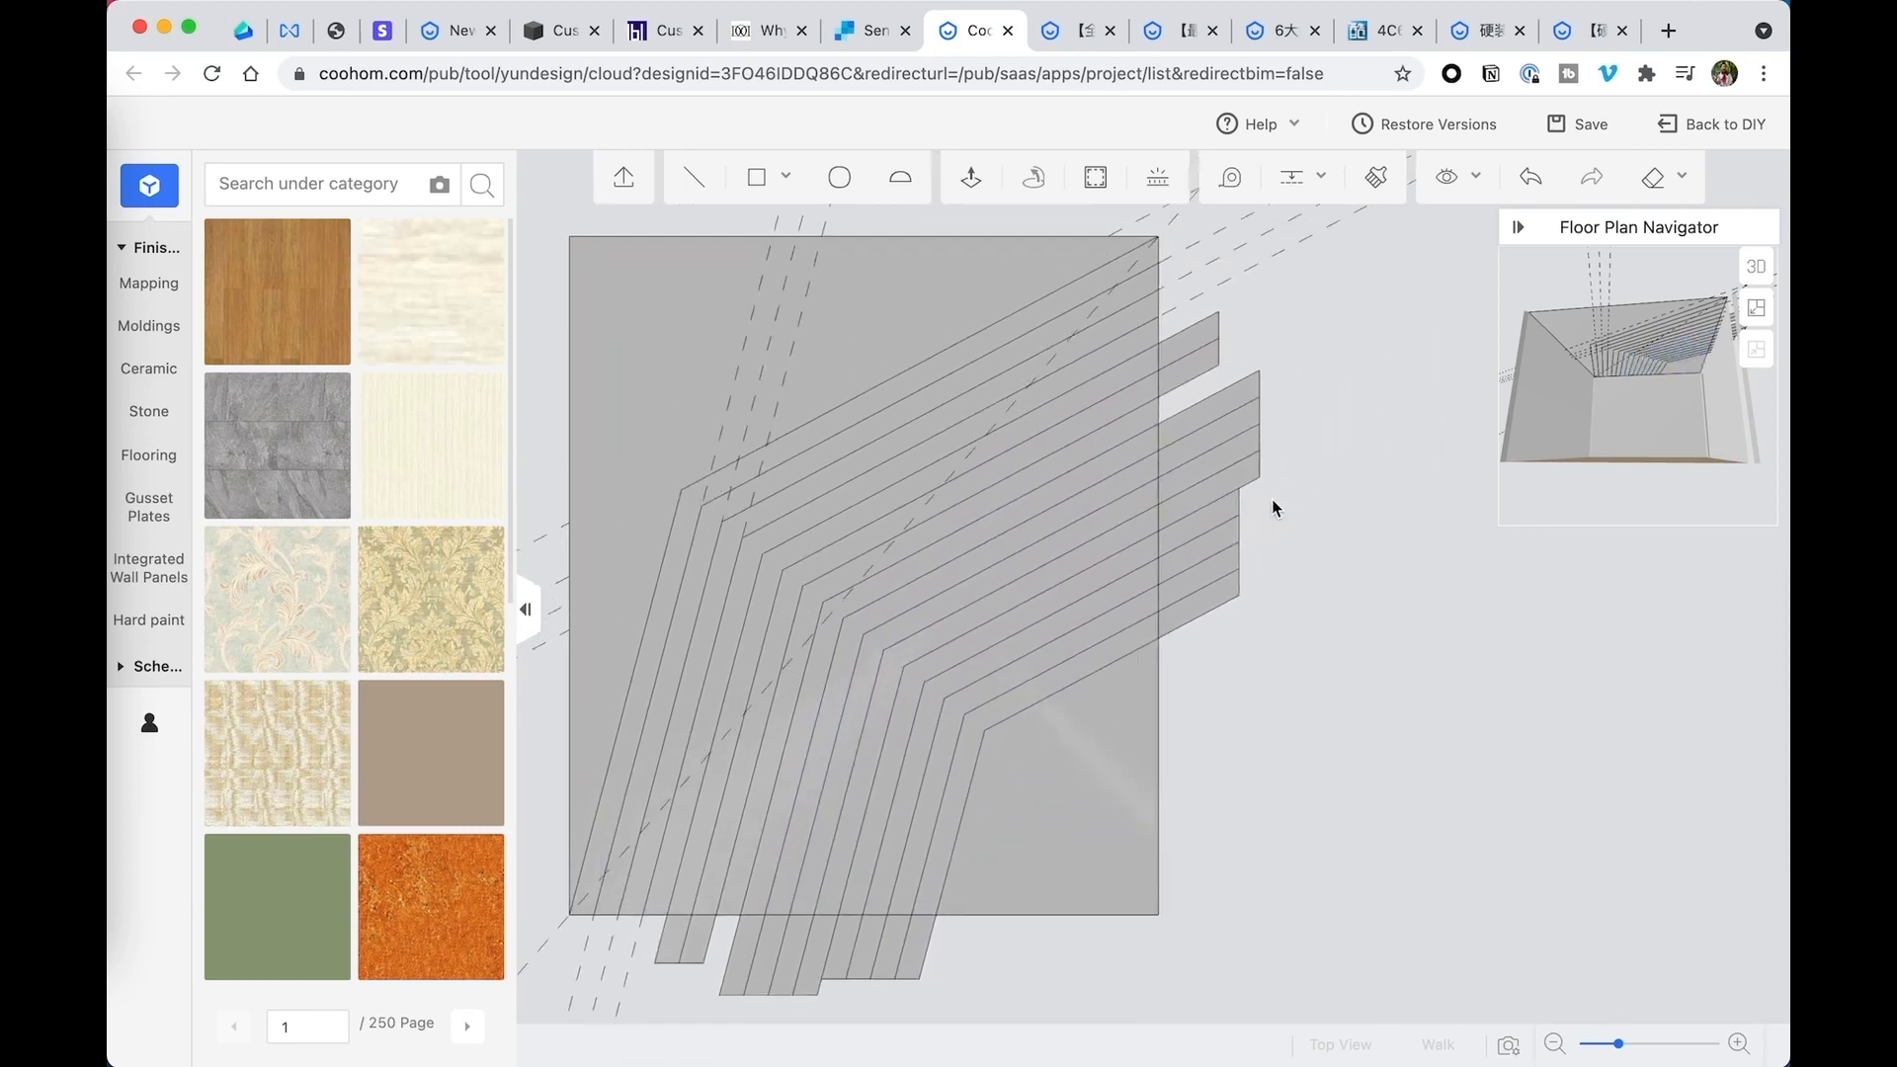
left_click(1321, 176)
left_click(1309, 284)
- Delete the strip ends that overhang the ceiling's right and lower edges
mouse_move(1261, 414)
right_mouse_down()
mouse_move(1214, 385)
mouse_move(1223, 338)
right_mouse_up()
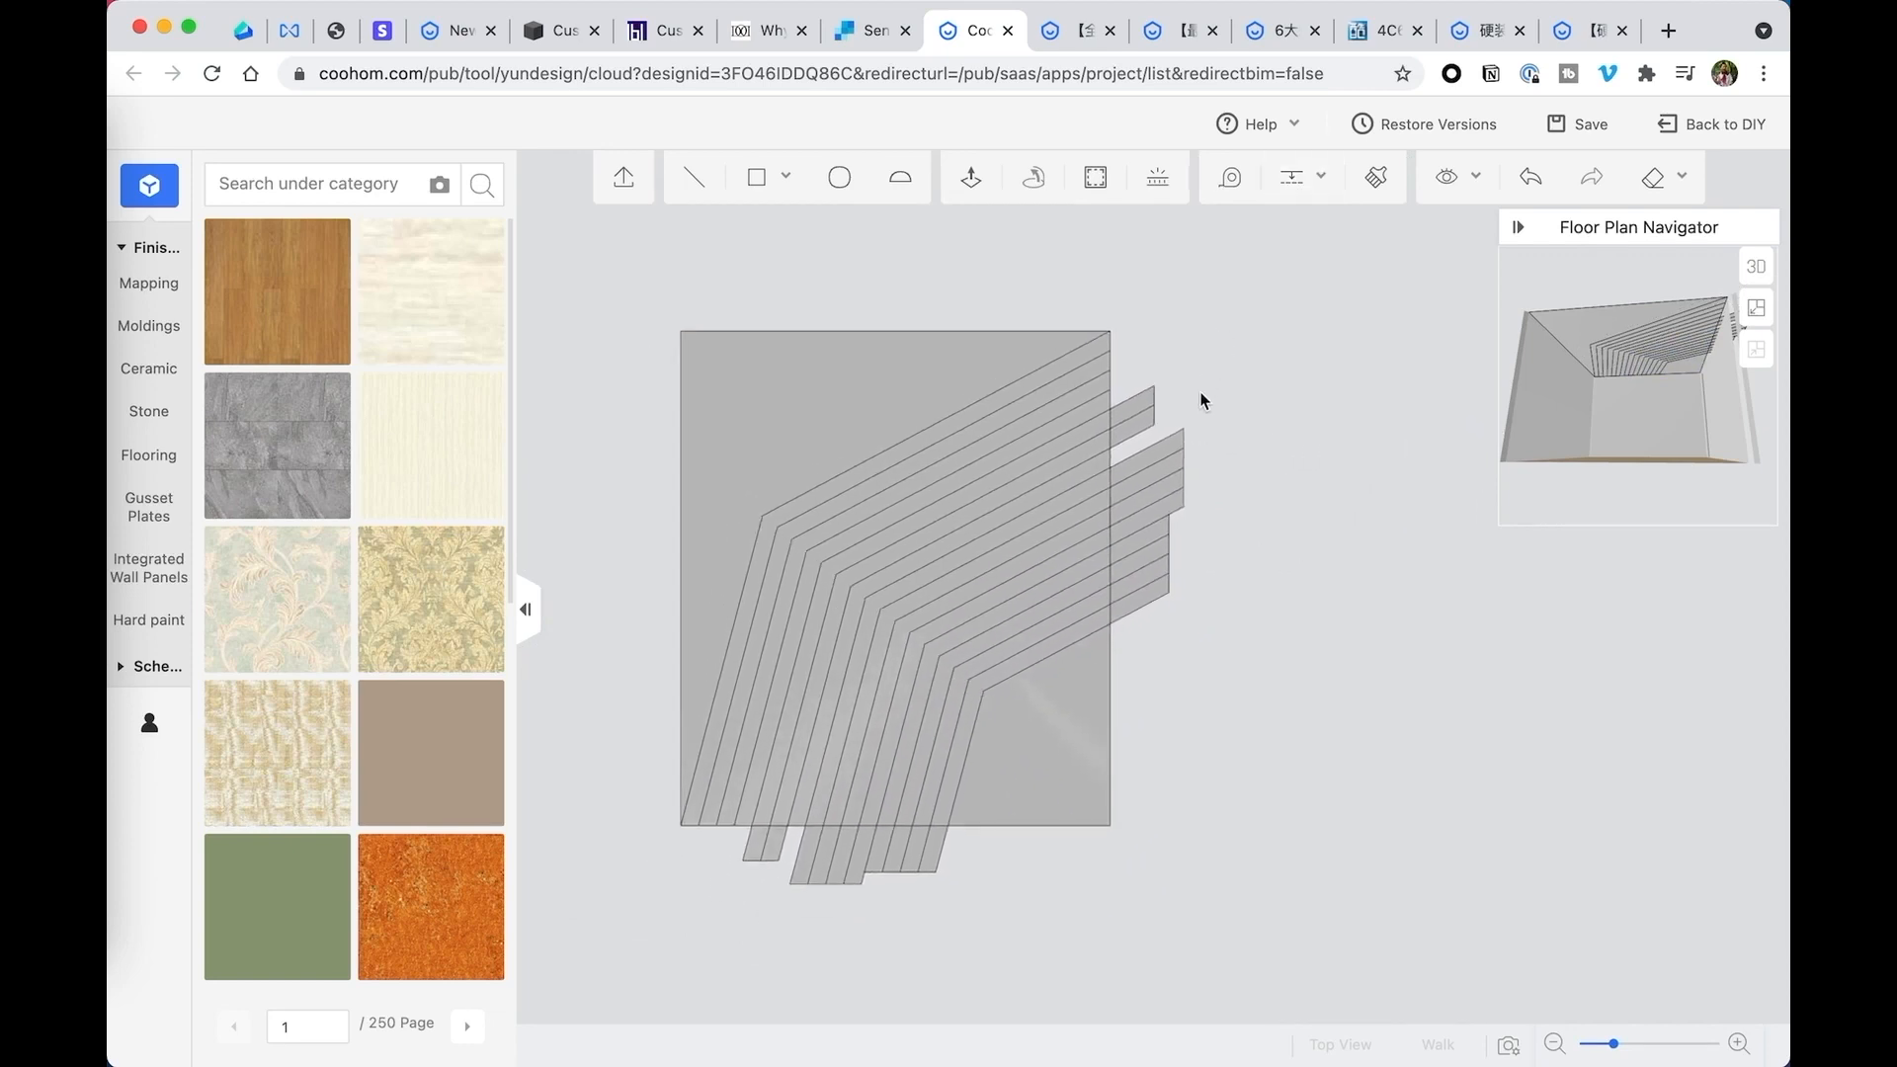
left_click_drag(1231, 348, 1097, 686)
left_click(1308, 564)
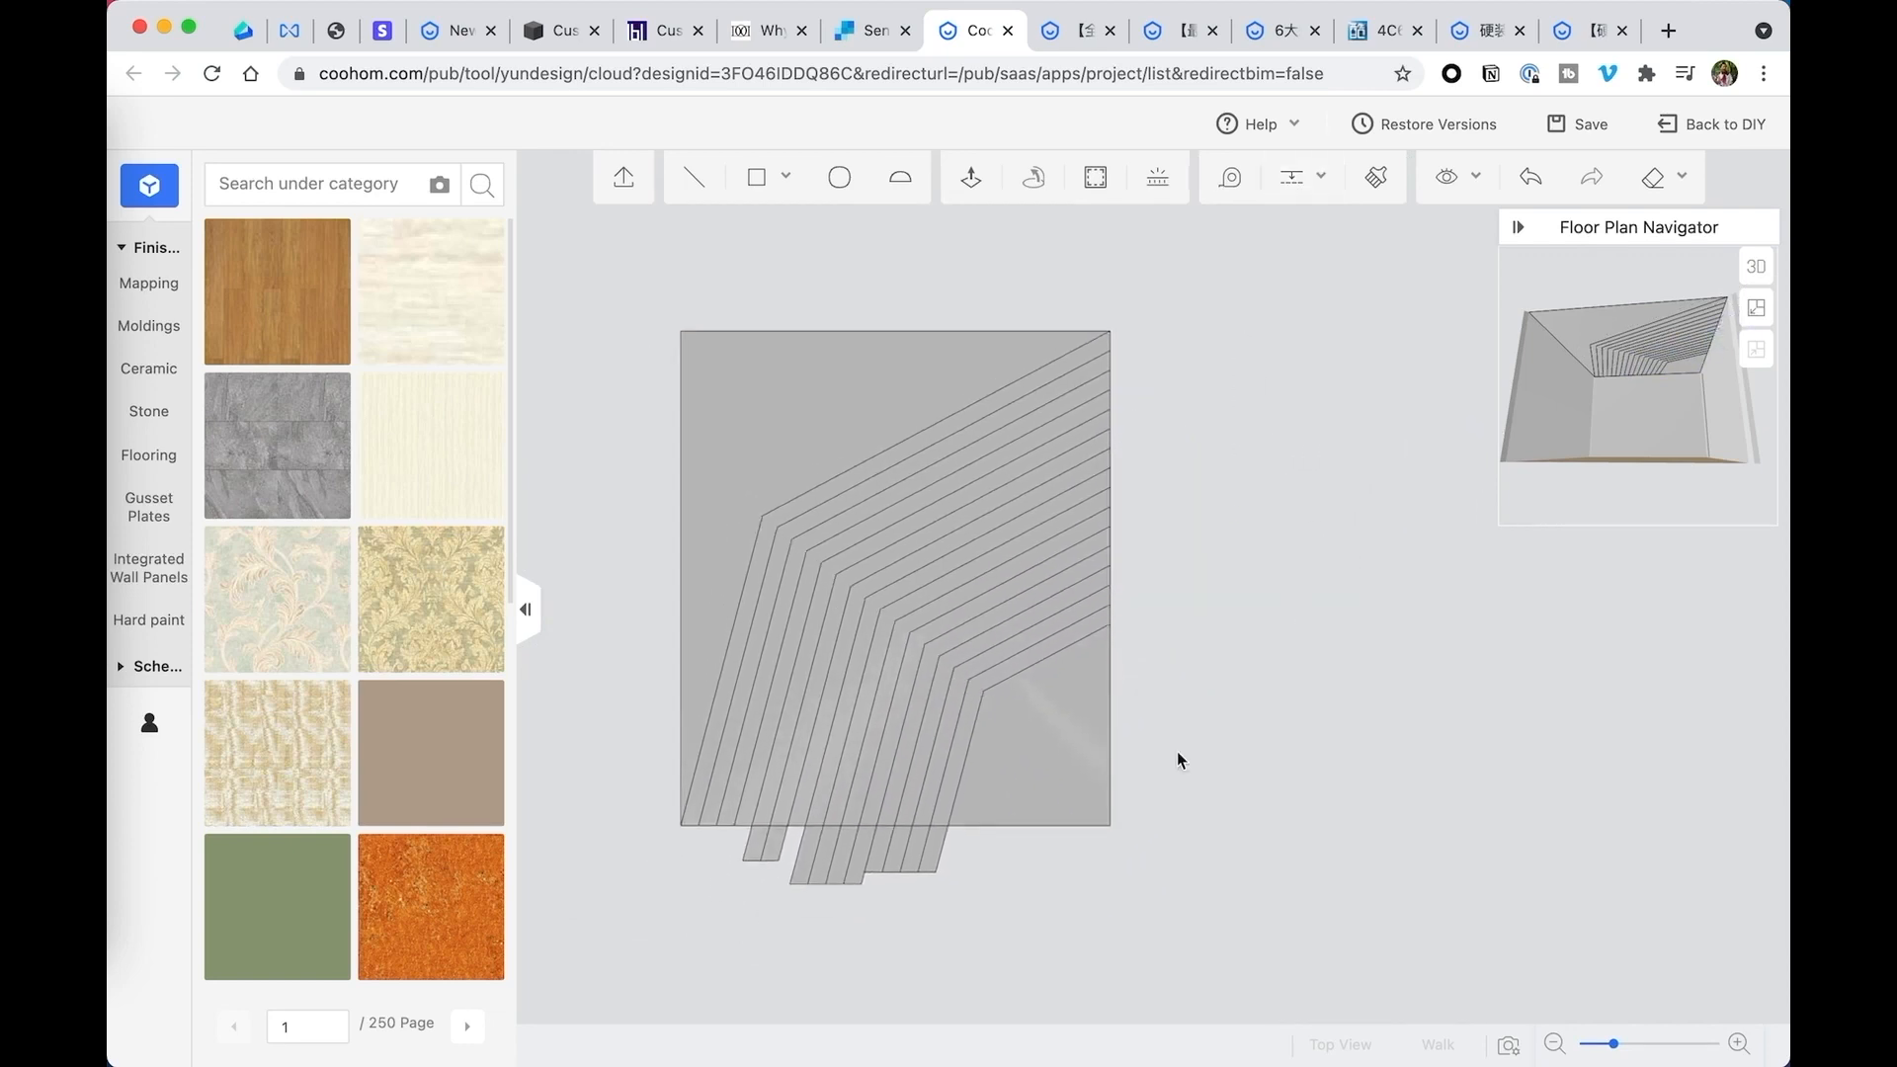
left_click_drag(991, 934, 684, 849)
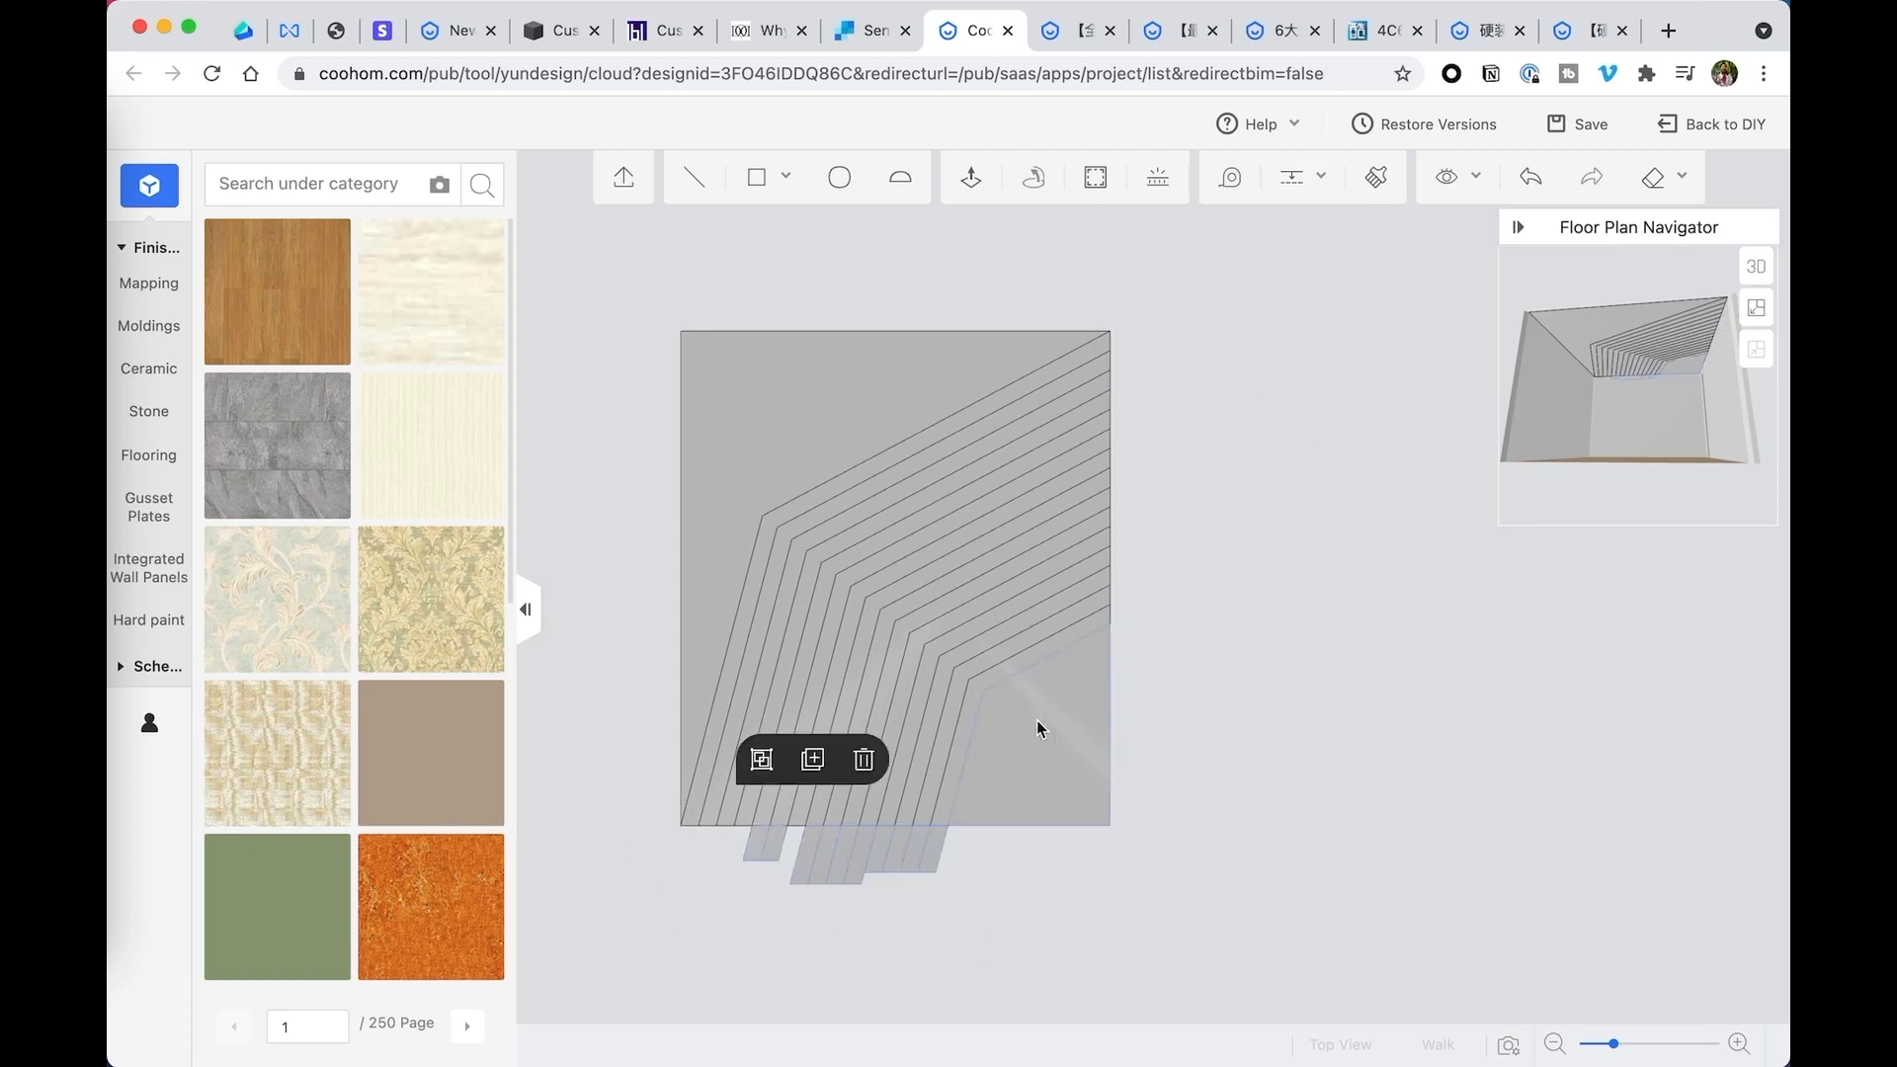
left_click(864, 758)
- Switch to the 3D view and extrude the outermost bent strip 36 inches downward
left_click(1757, 267)
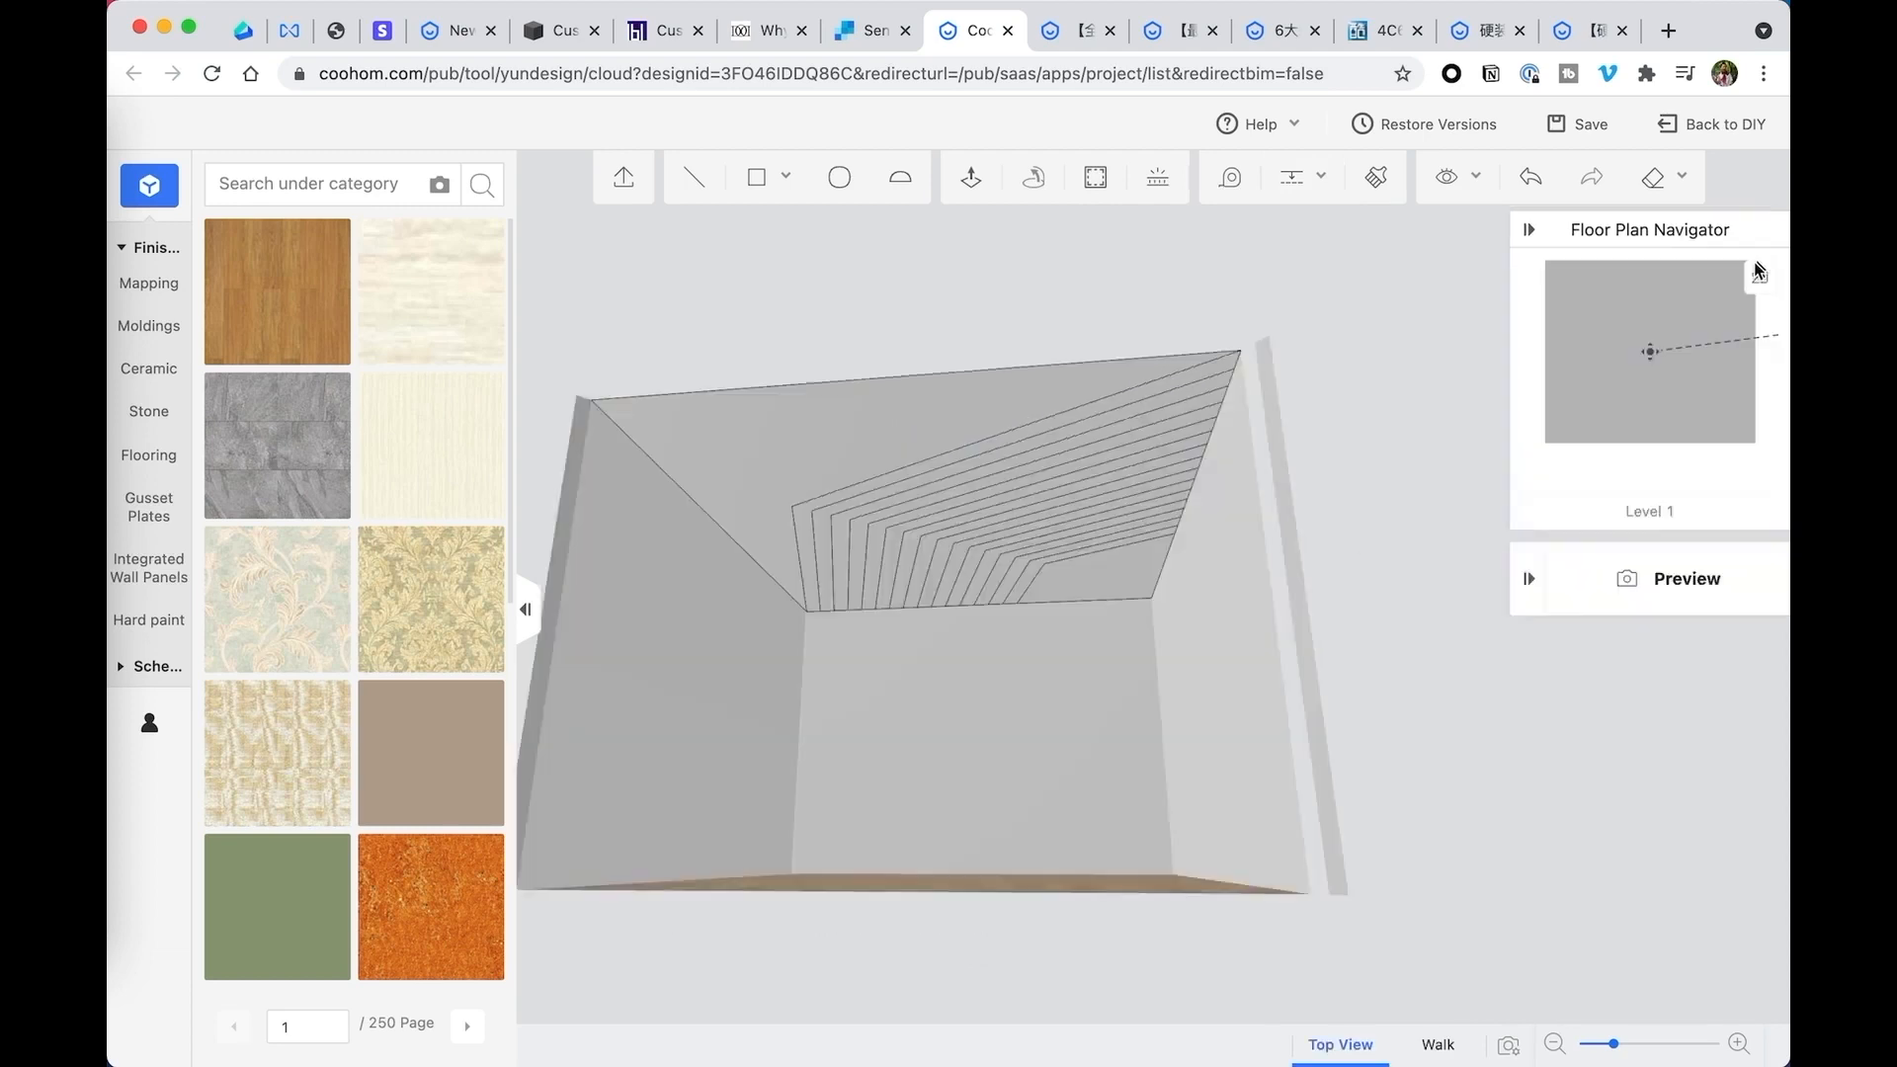
scroll(996, 547, "up", 5)
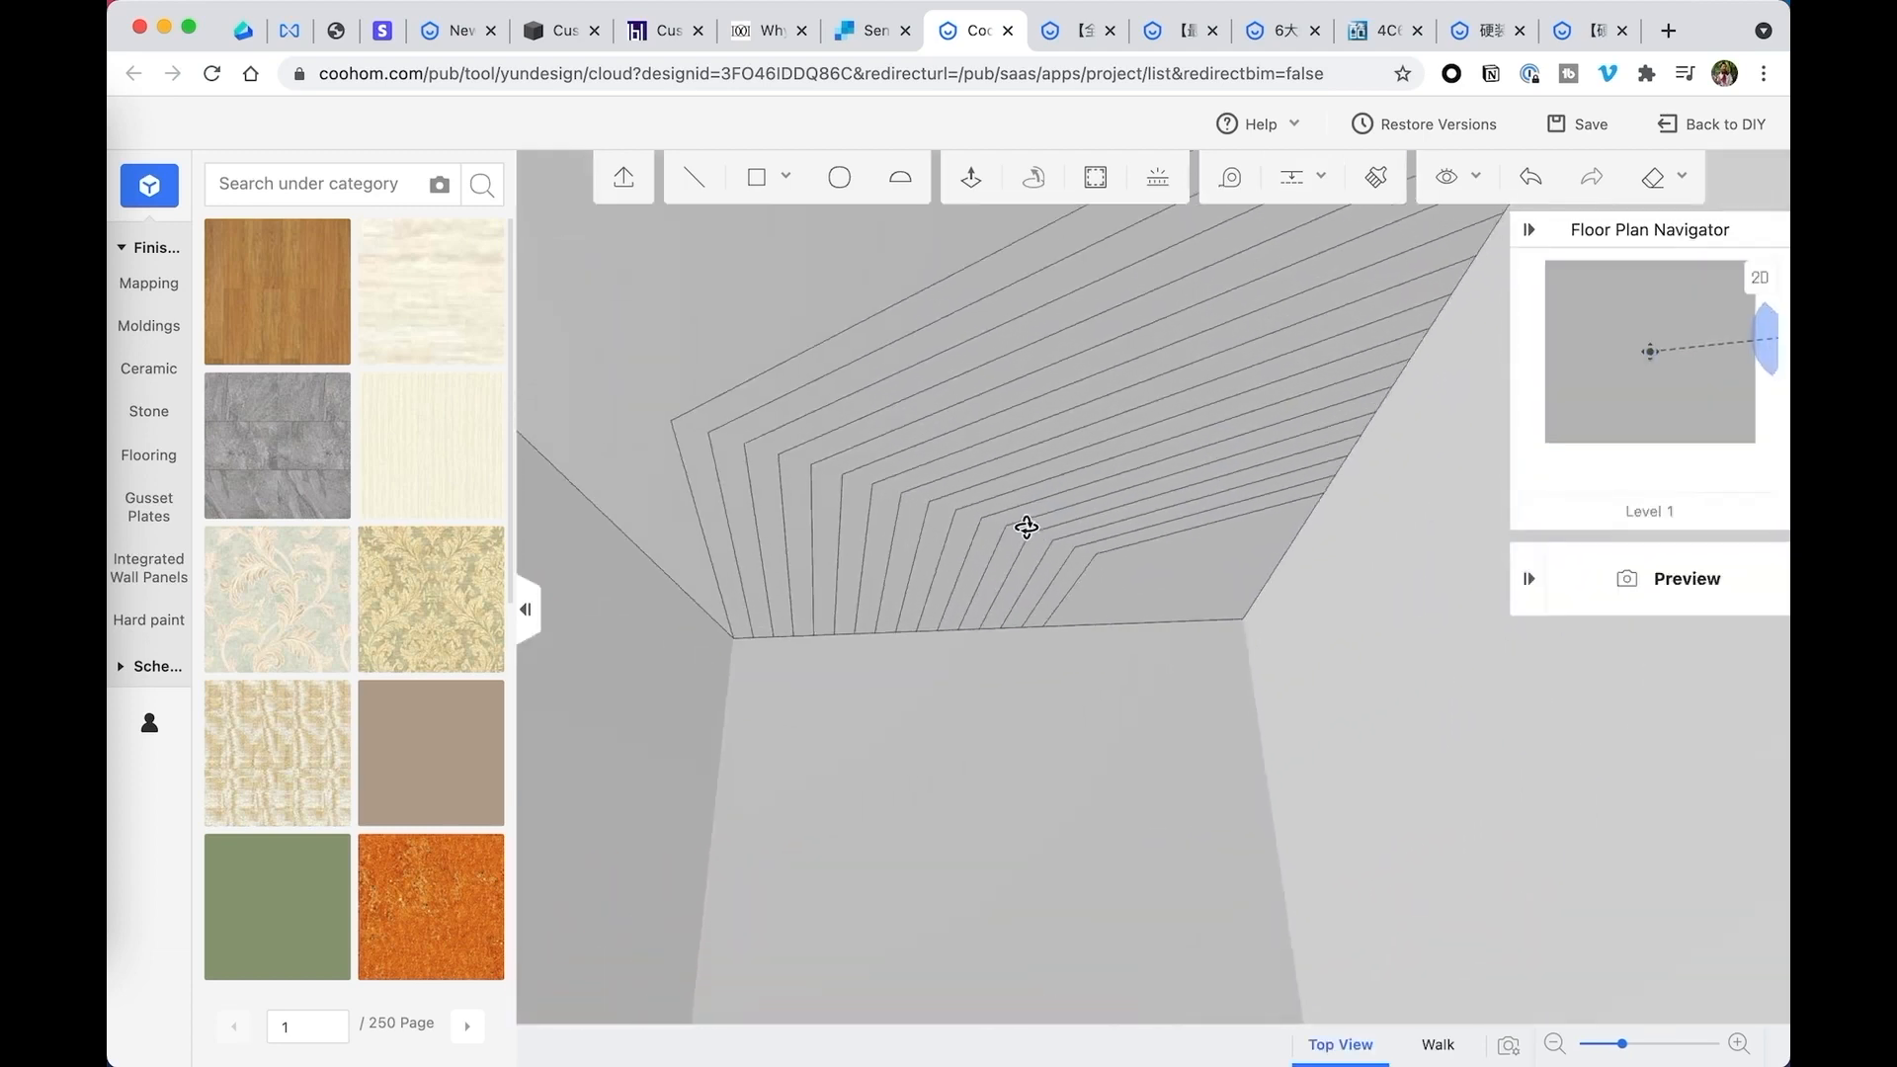
left_click(968, 179)
left_click(781, 387)
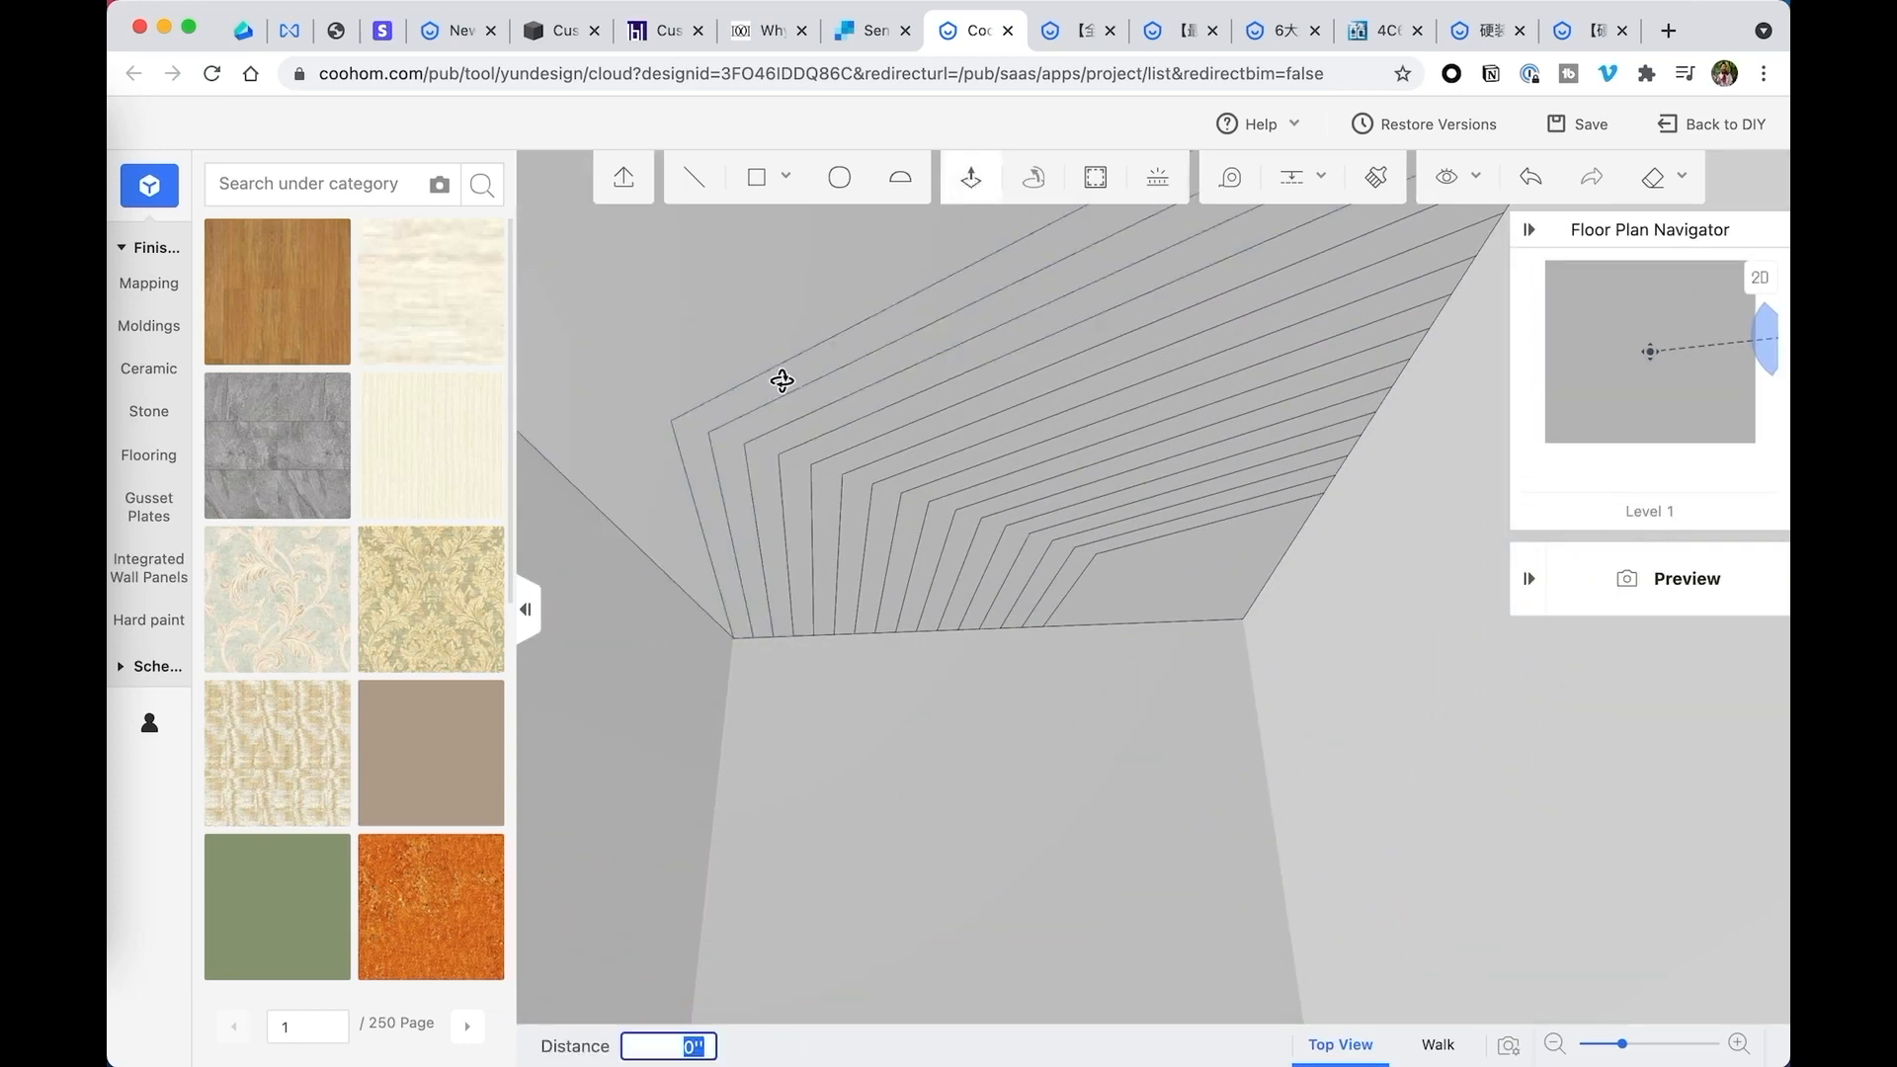
type("3")
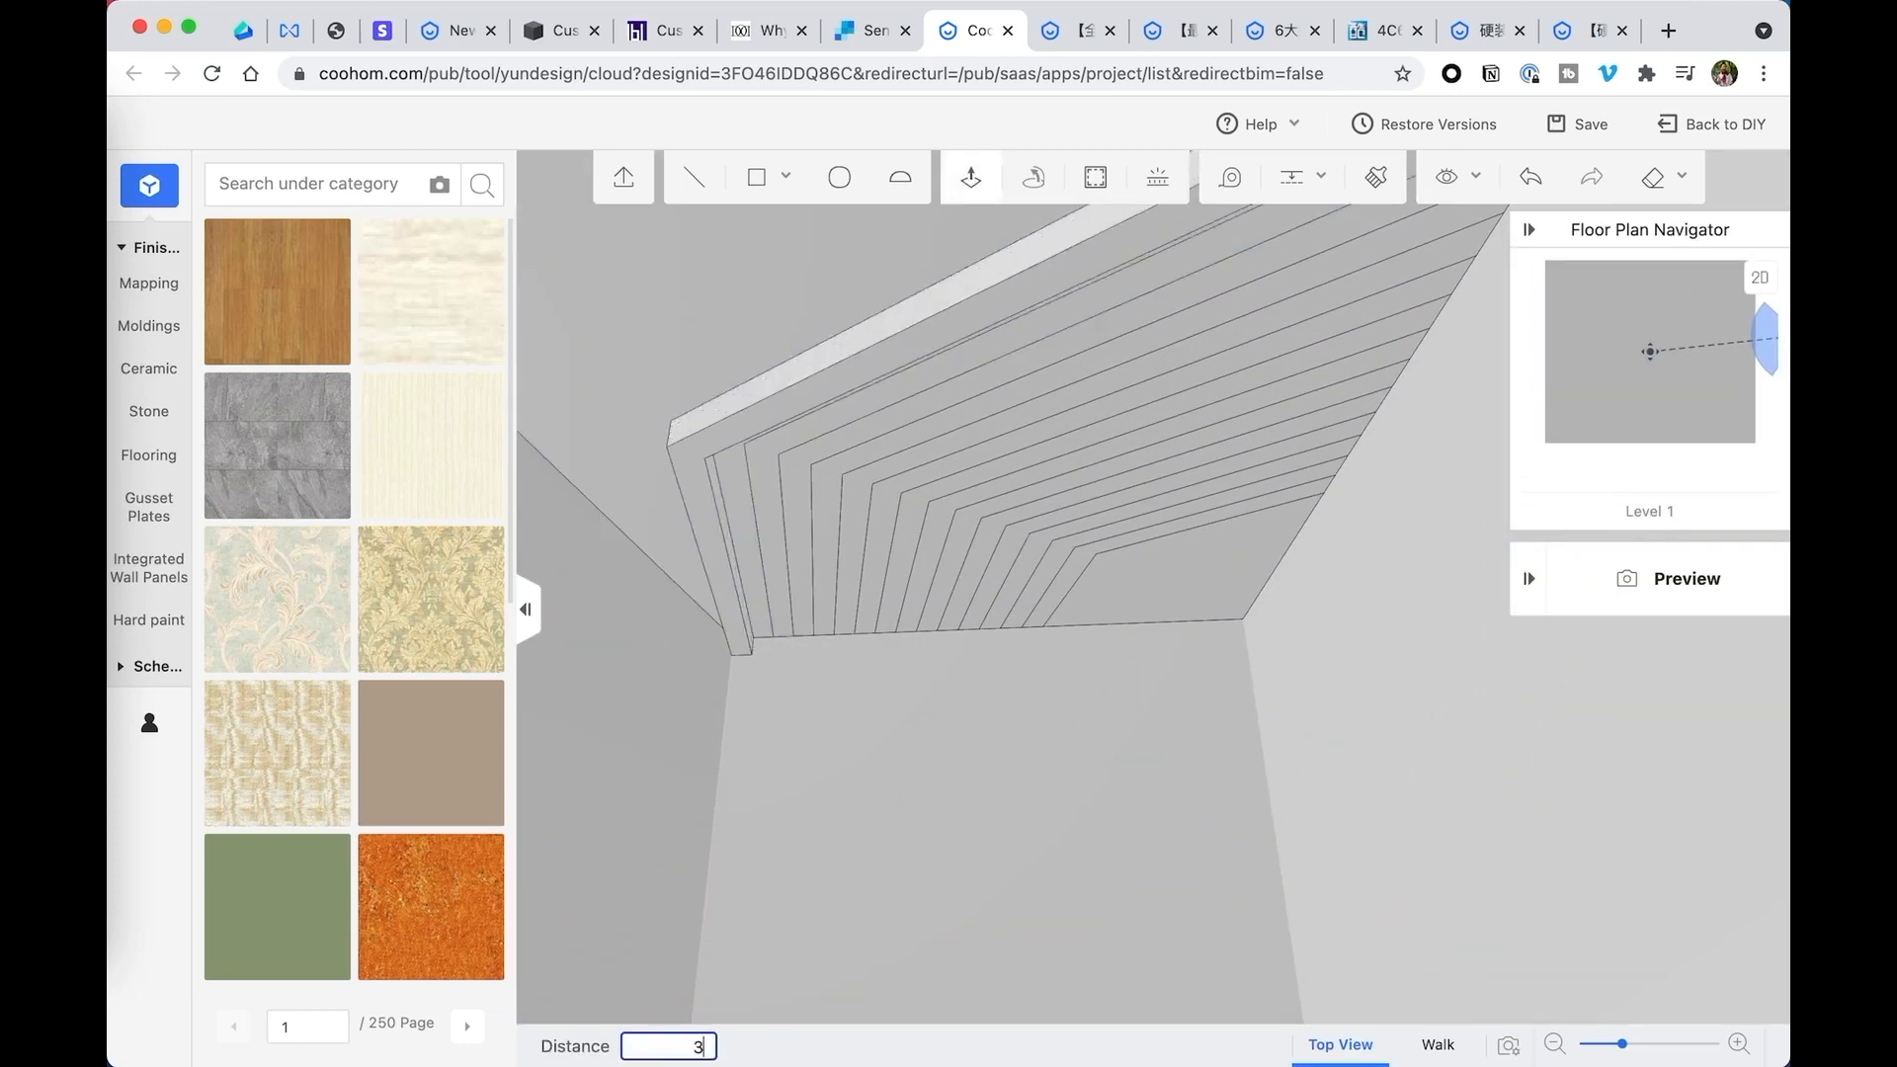
type("6")
key("Return")
- Extrude the next alternate bent strip 24 inches downward
middle_click_drag(909, 546, 780, 547)
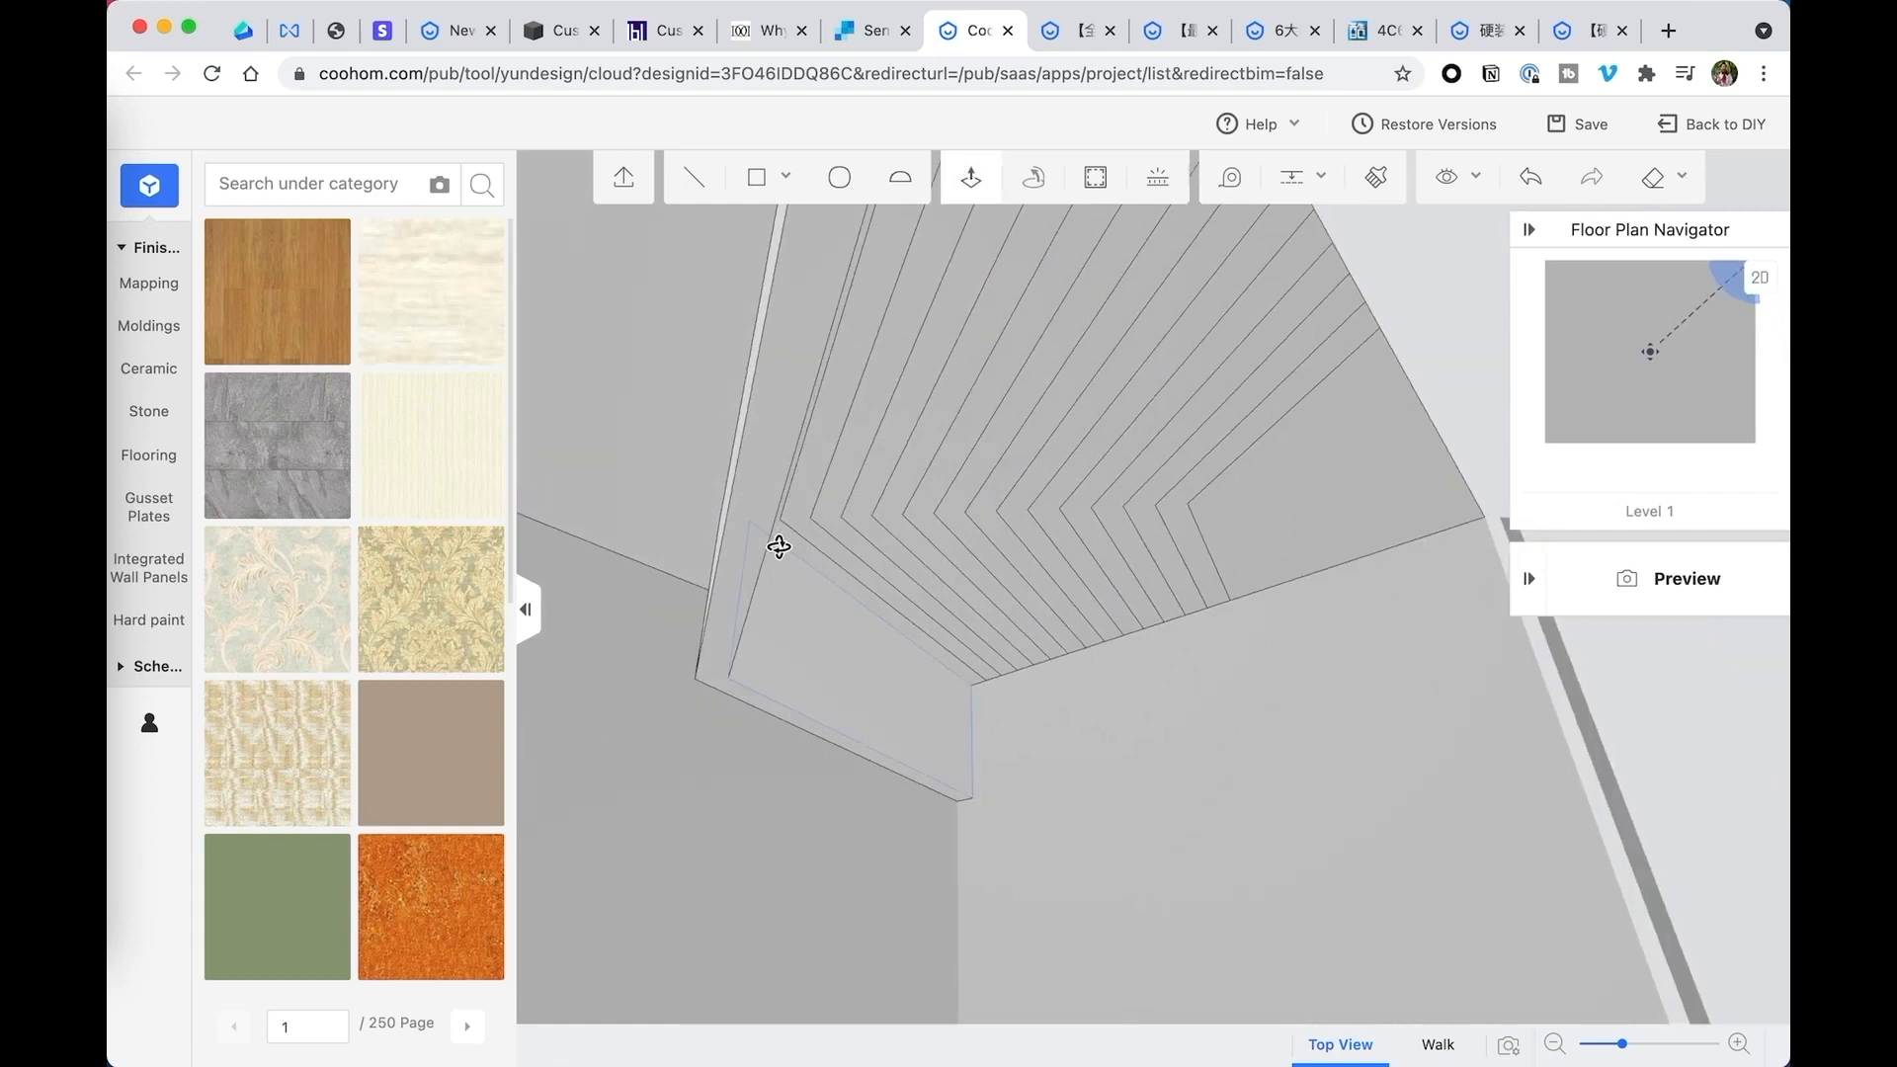
left_click(854, 571)
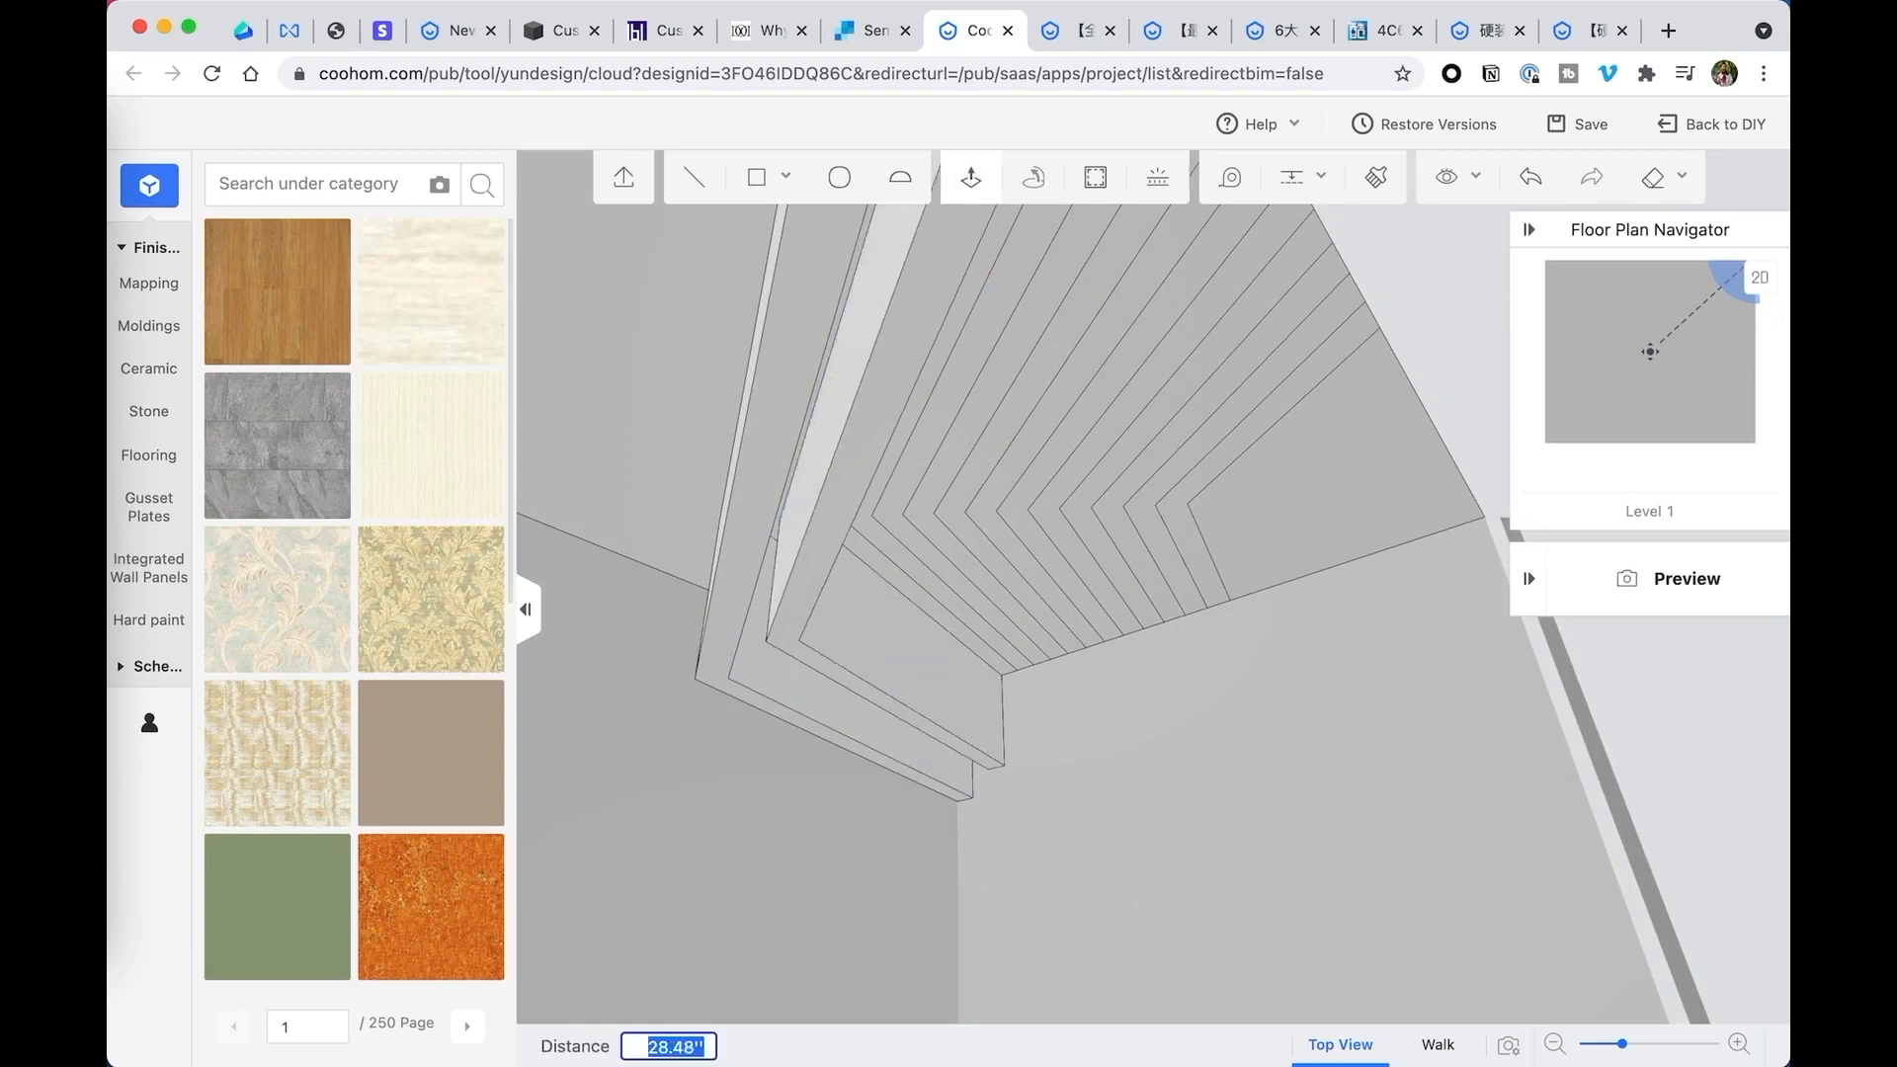
type("24")
key("Return")
- Extrude the following three alternate bent strips downward freehand to differing depths
left_click(909, 431)
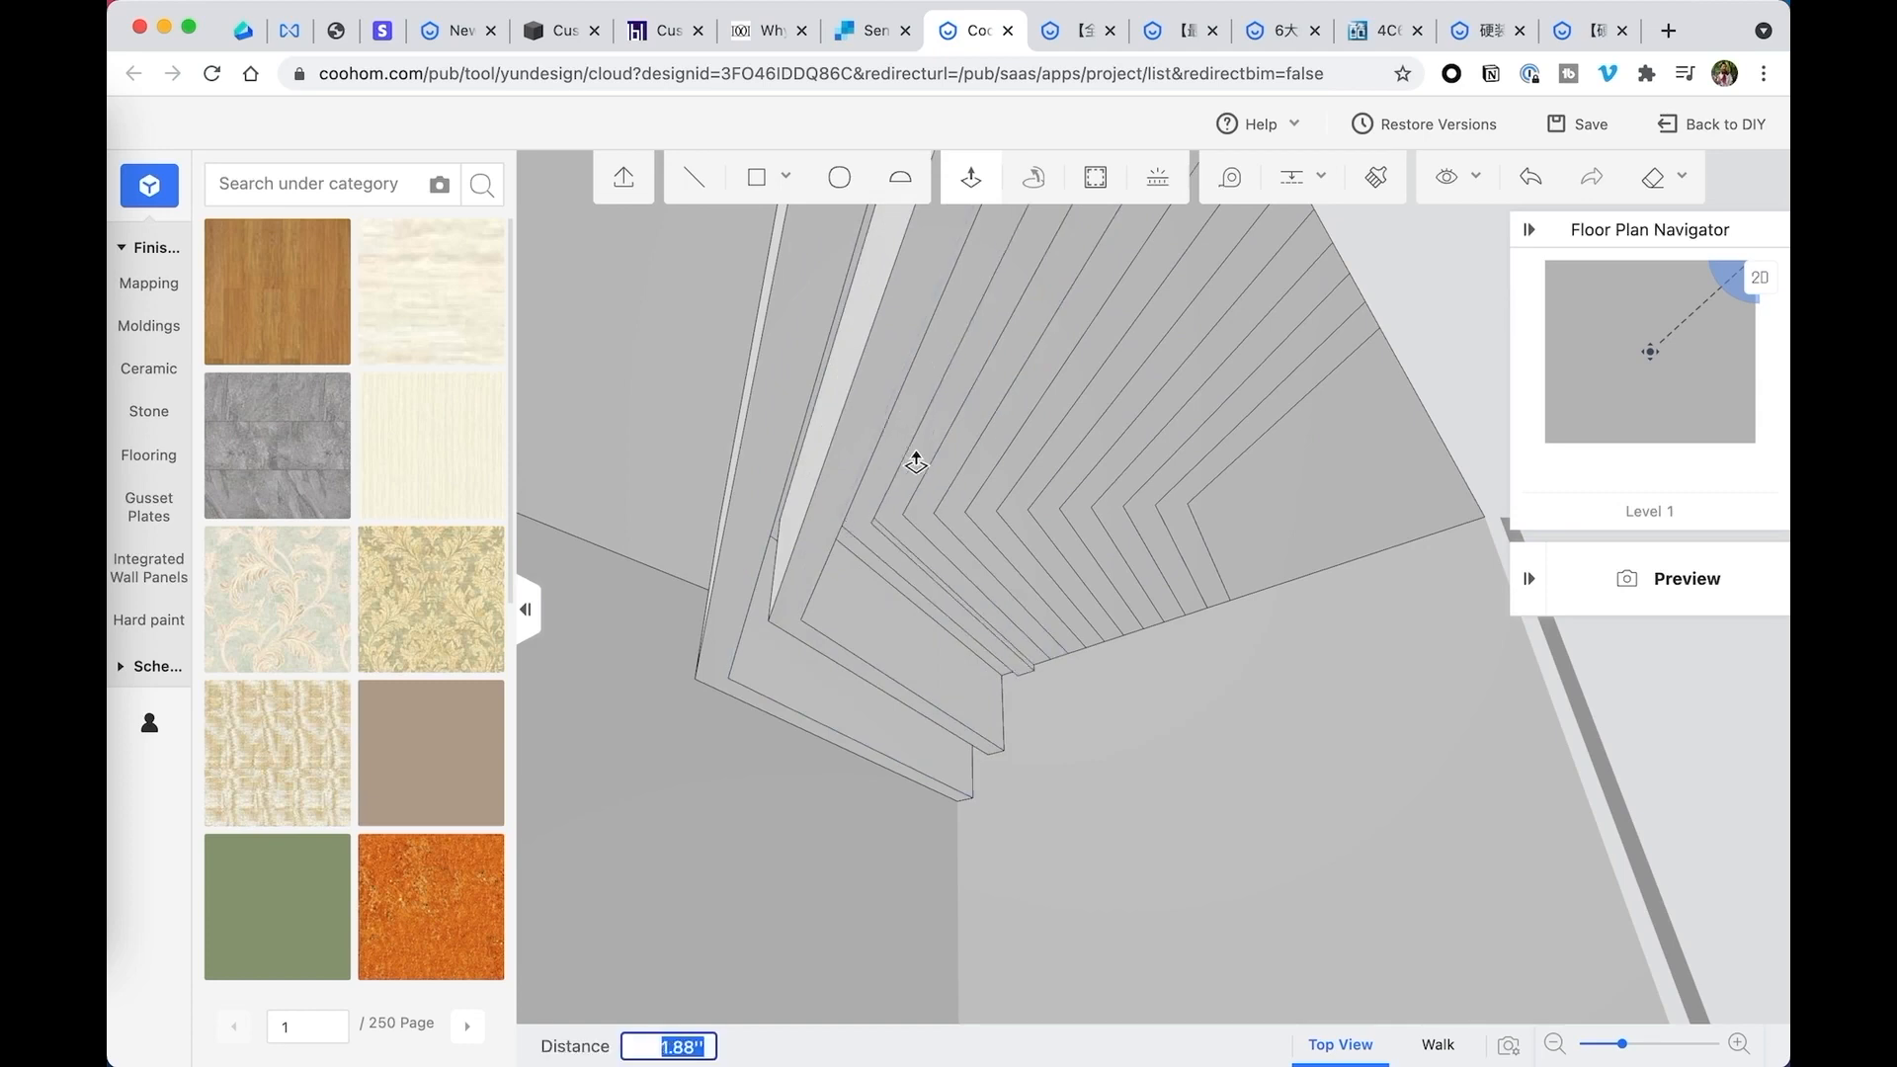
left_click(936, 504)
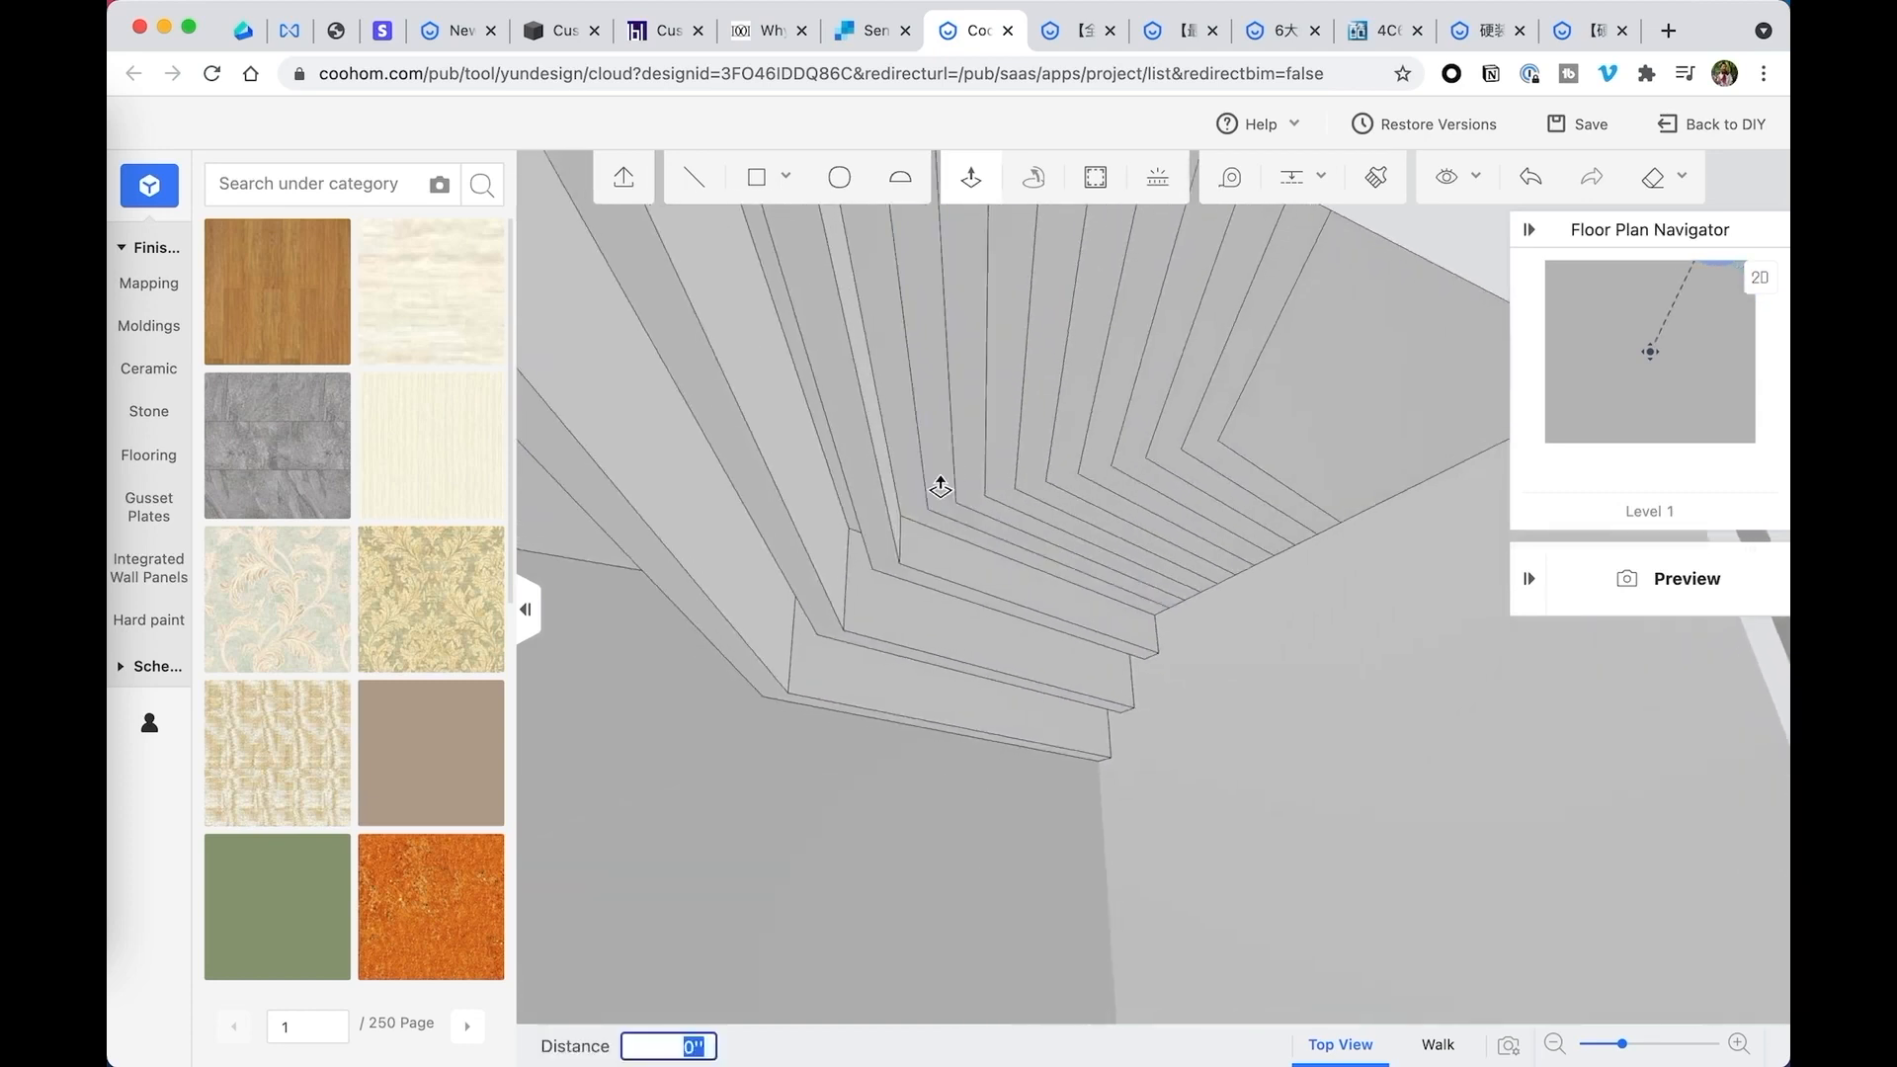
left_click(944, 508)
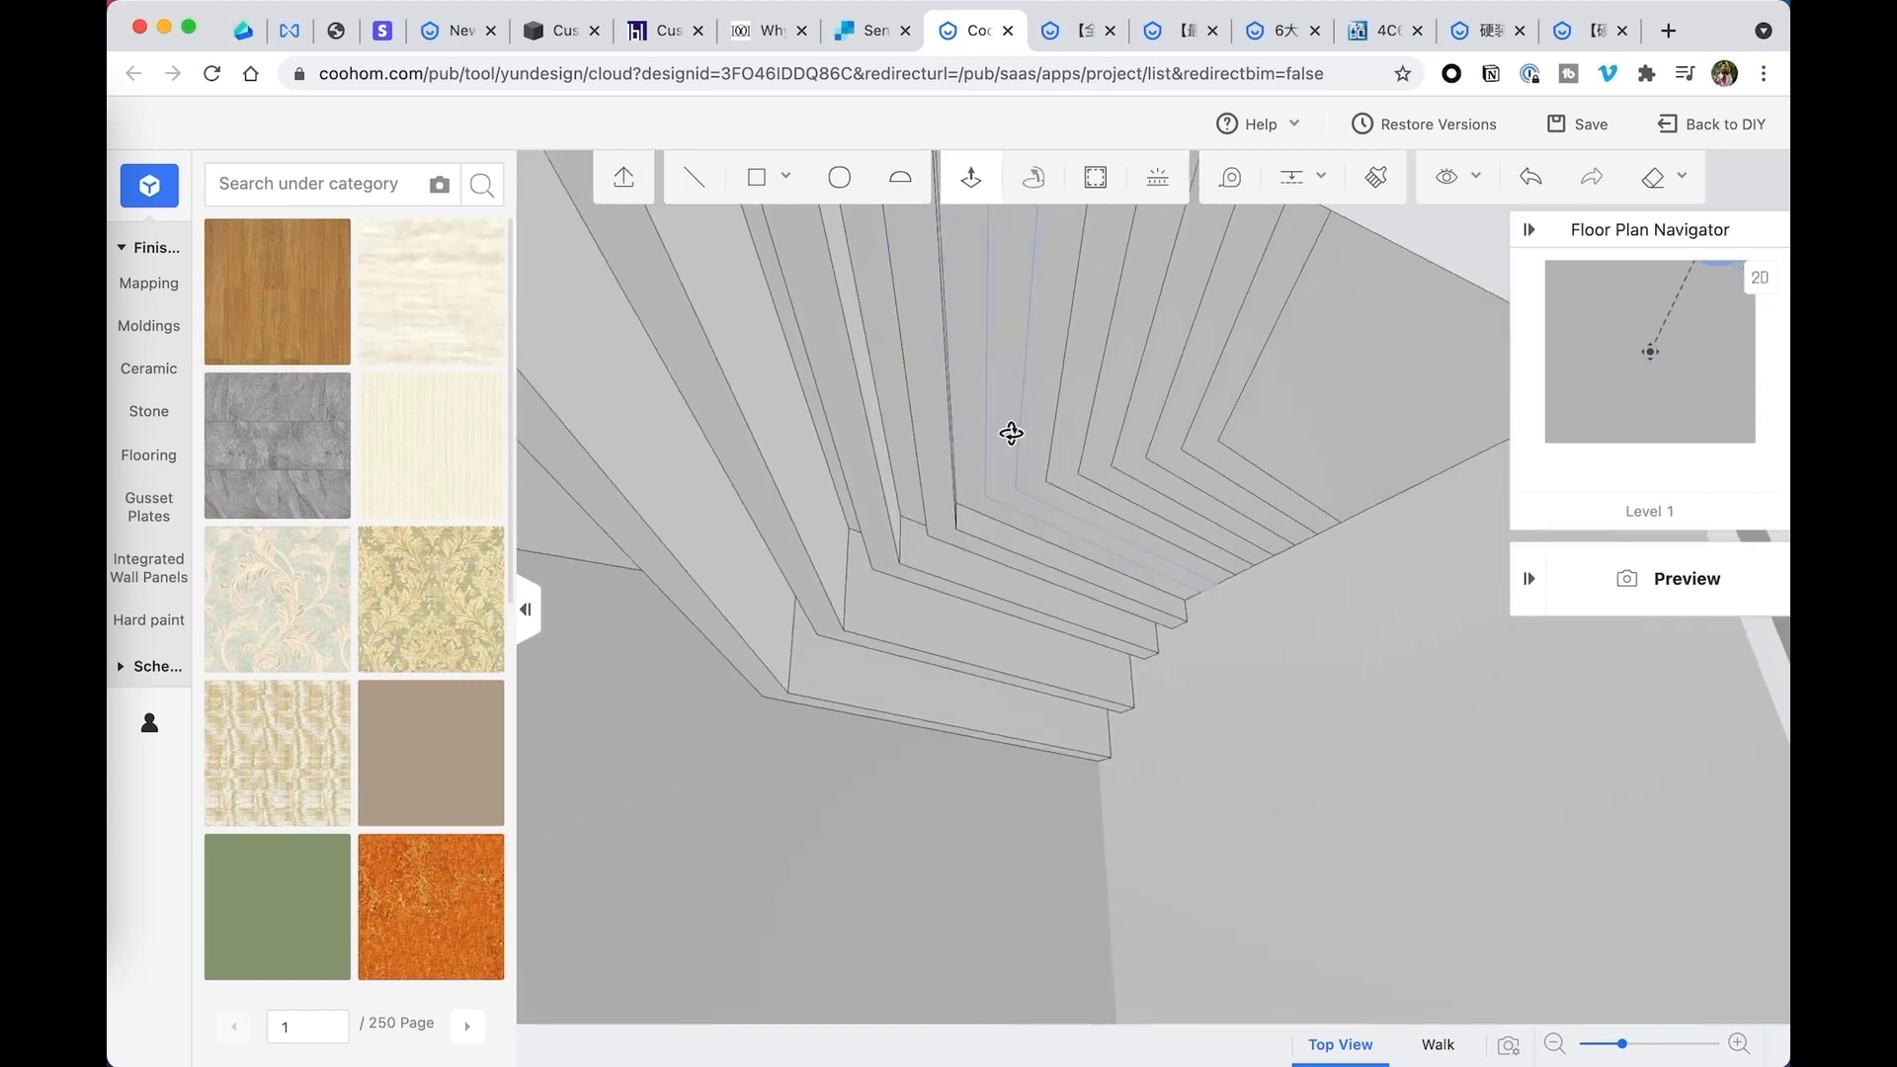
left_click(1011, 434)
left_click(1013, 526)
- Extrude the last two alternate strips downward to differing depths and lower the inner corner panel about 11 inches
left_click(1066, 426)
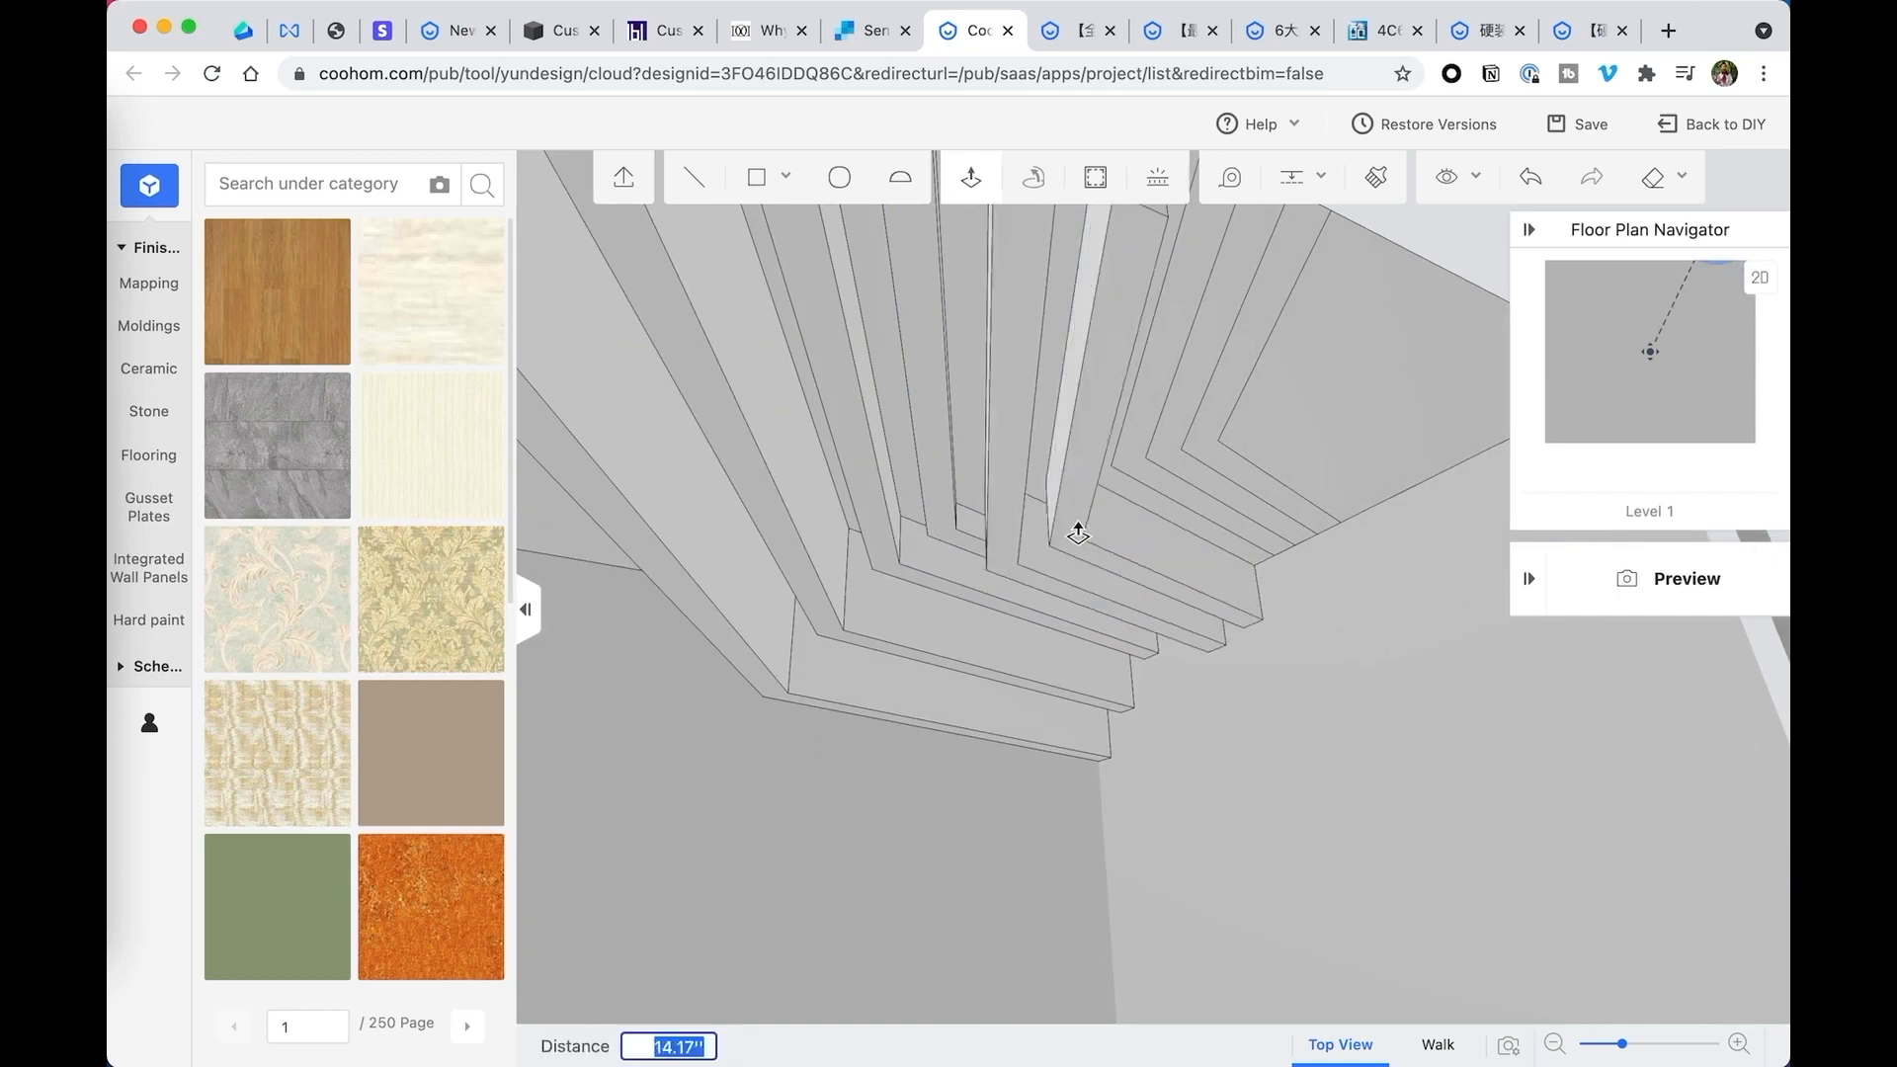
left_click(1082, 564)
left_click(1207, 370)
left_click(1204, 461)
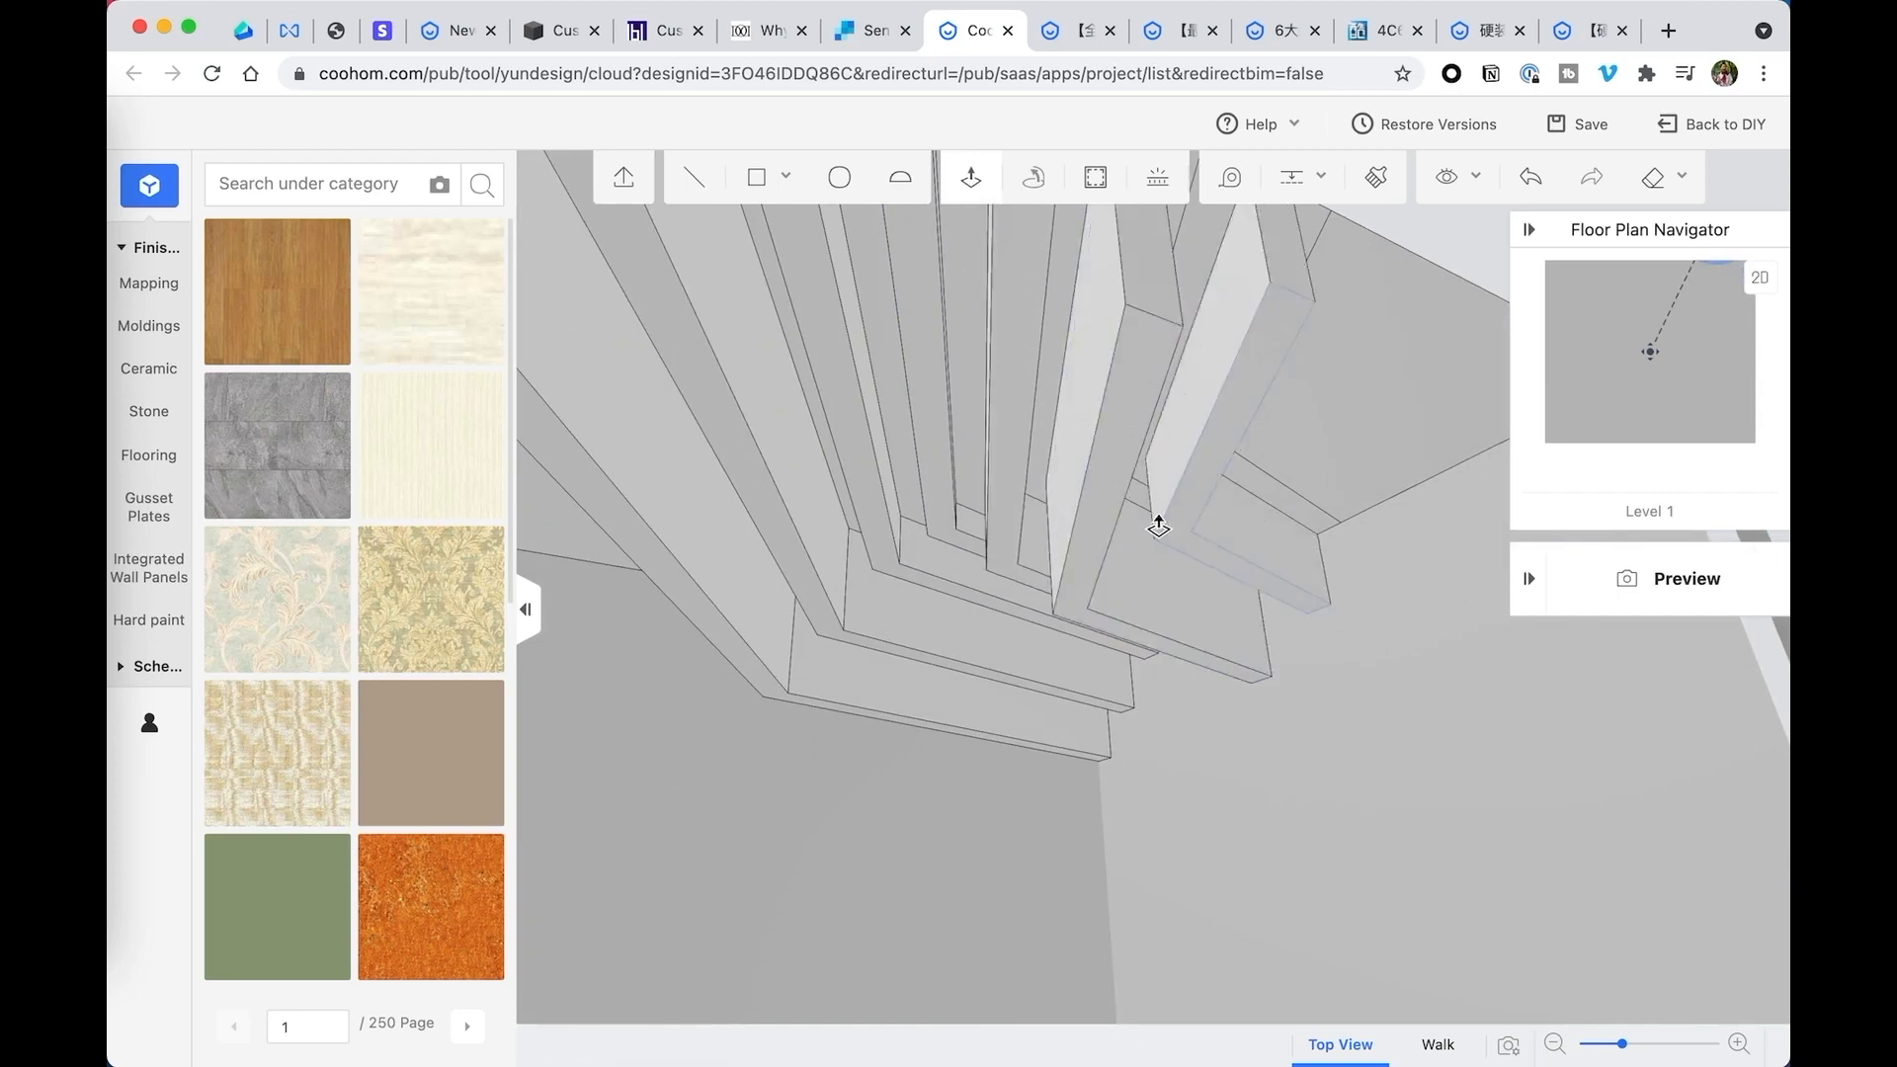
middle_click_drag(1160, 526, 1162, 505)
left_click(1302, 552)
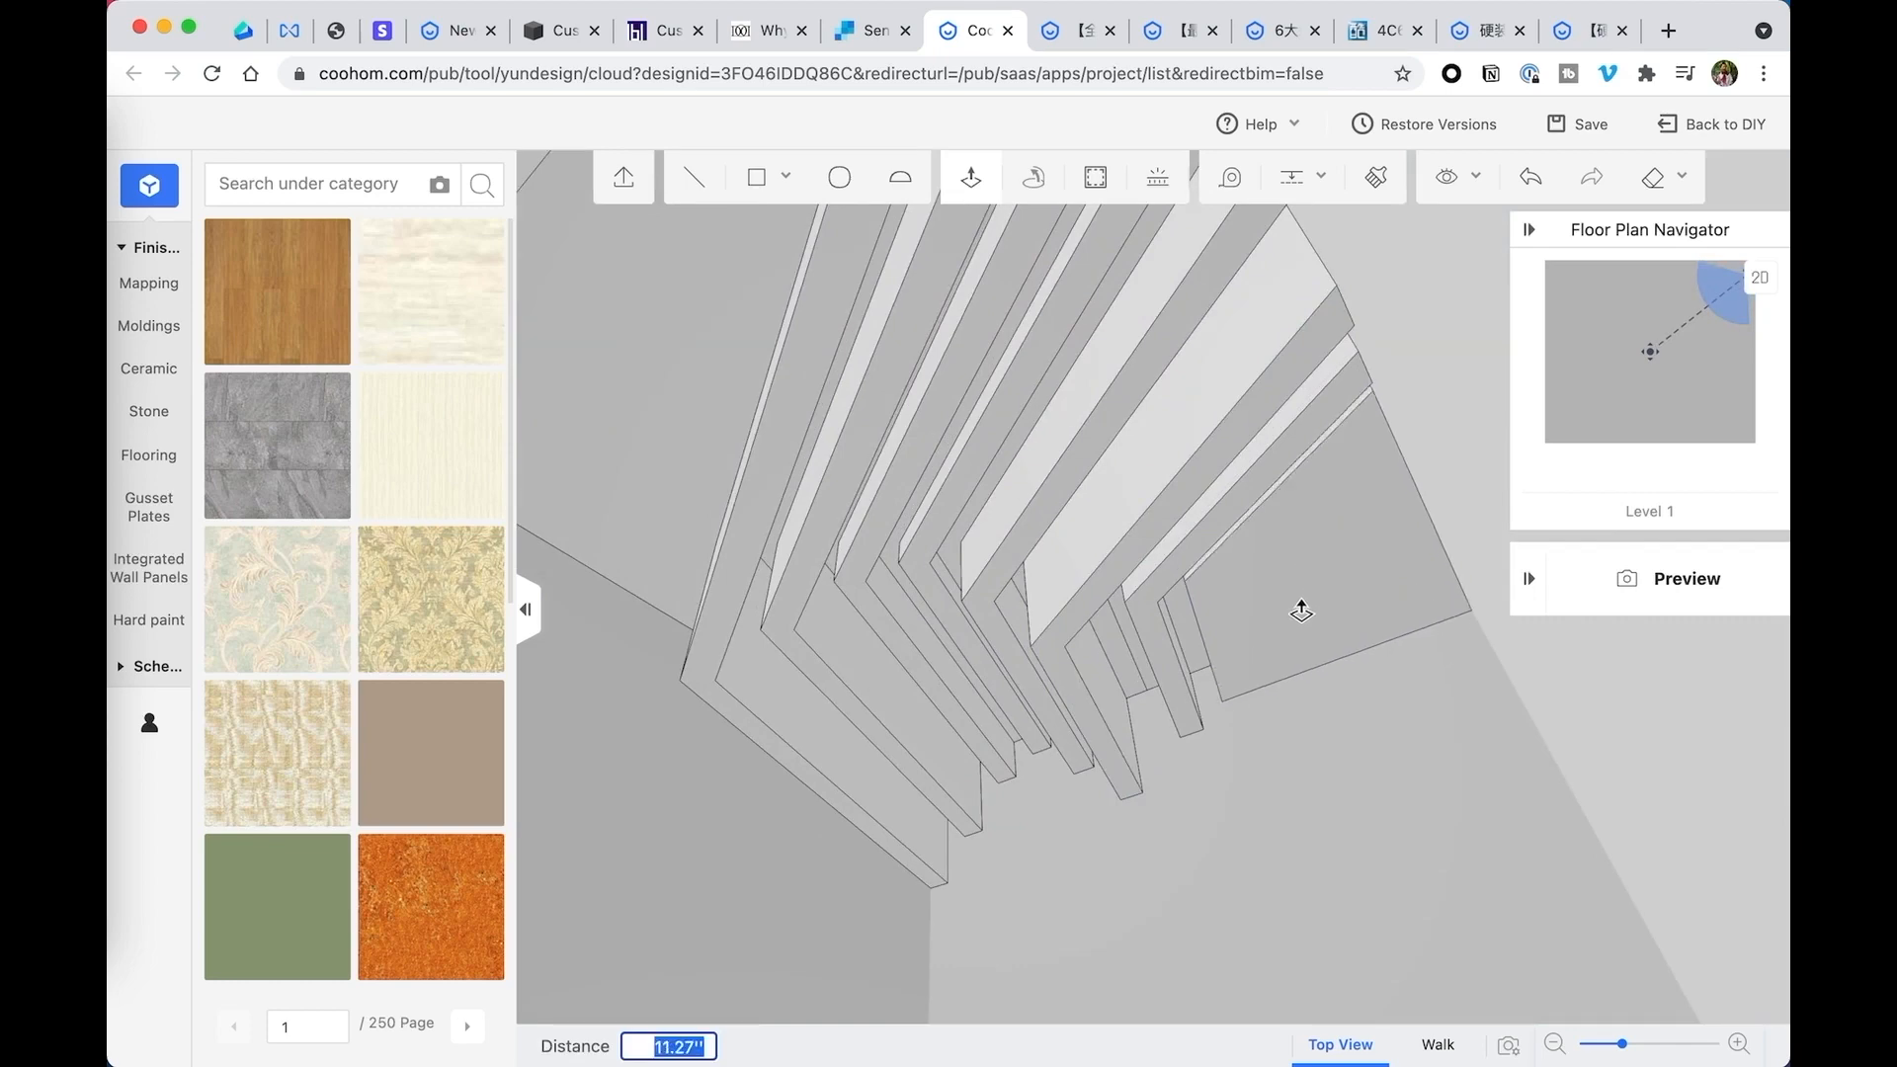
left_click(1301, 611)
- Draw lines joining the outermost beam's lower and upper bend corners to the ceiling's far corner, and the lower bend to the beam's upper end corner
middle_click_drag(1301, 612, 1081, 554)
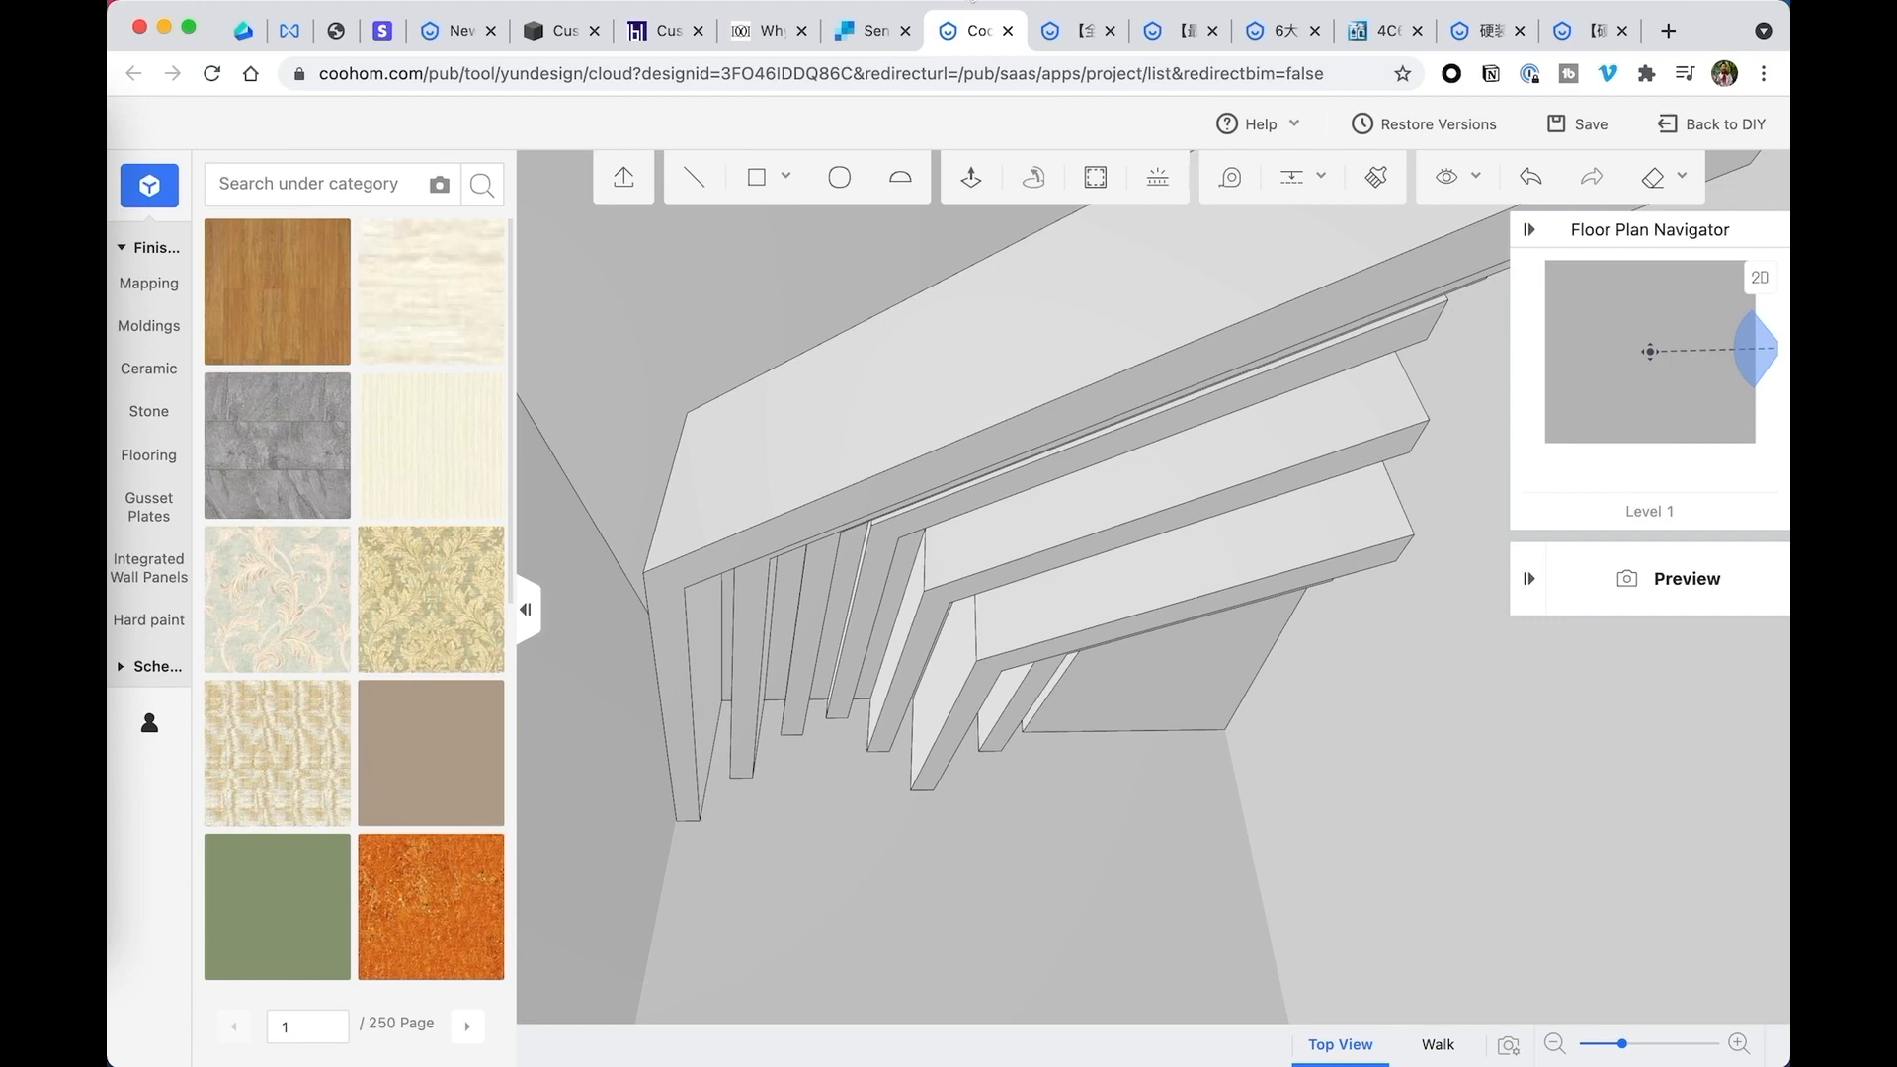
middle_click_drag(984, 374, 771, 428)
middle_click_drag(737, 495, 838, 363)
left_click(694, 178)
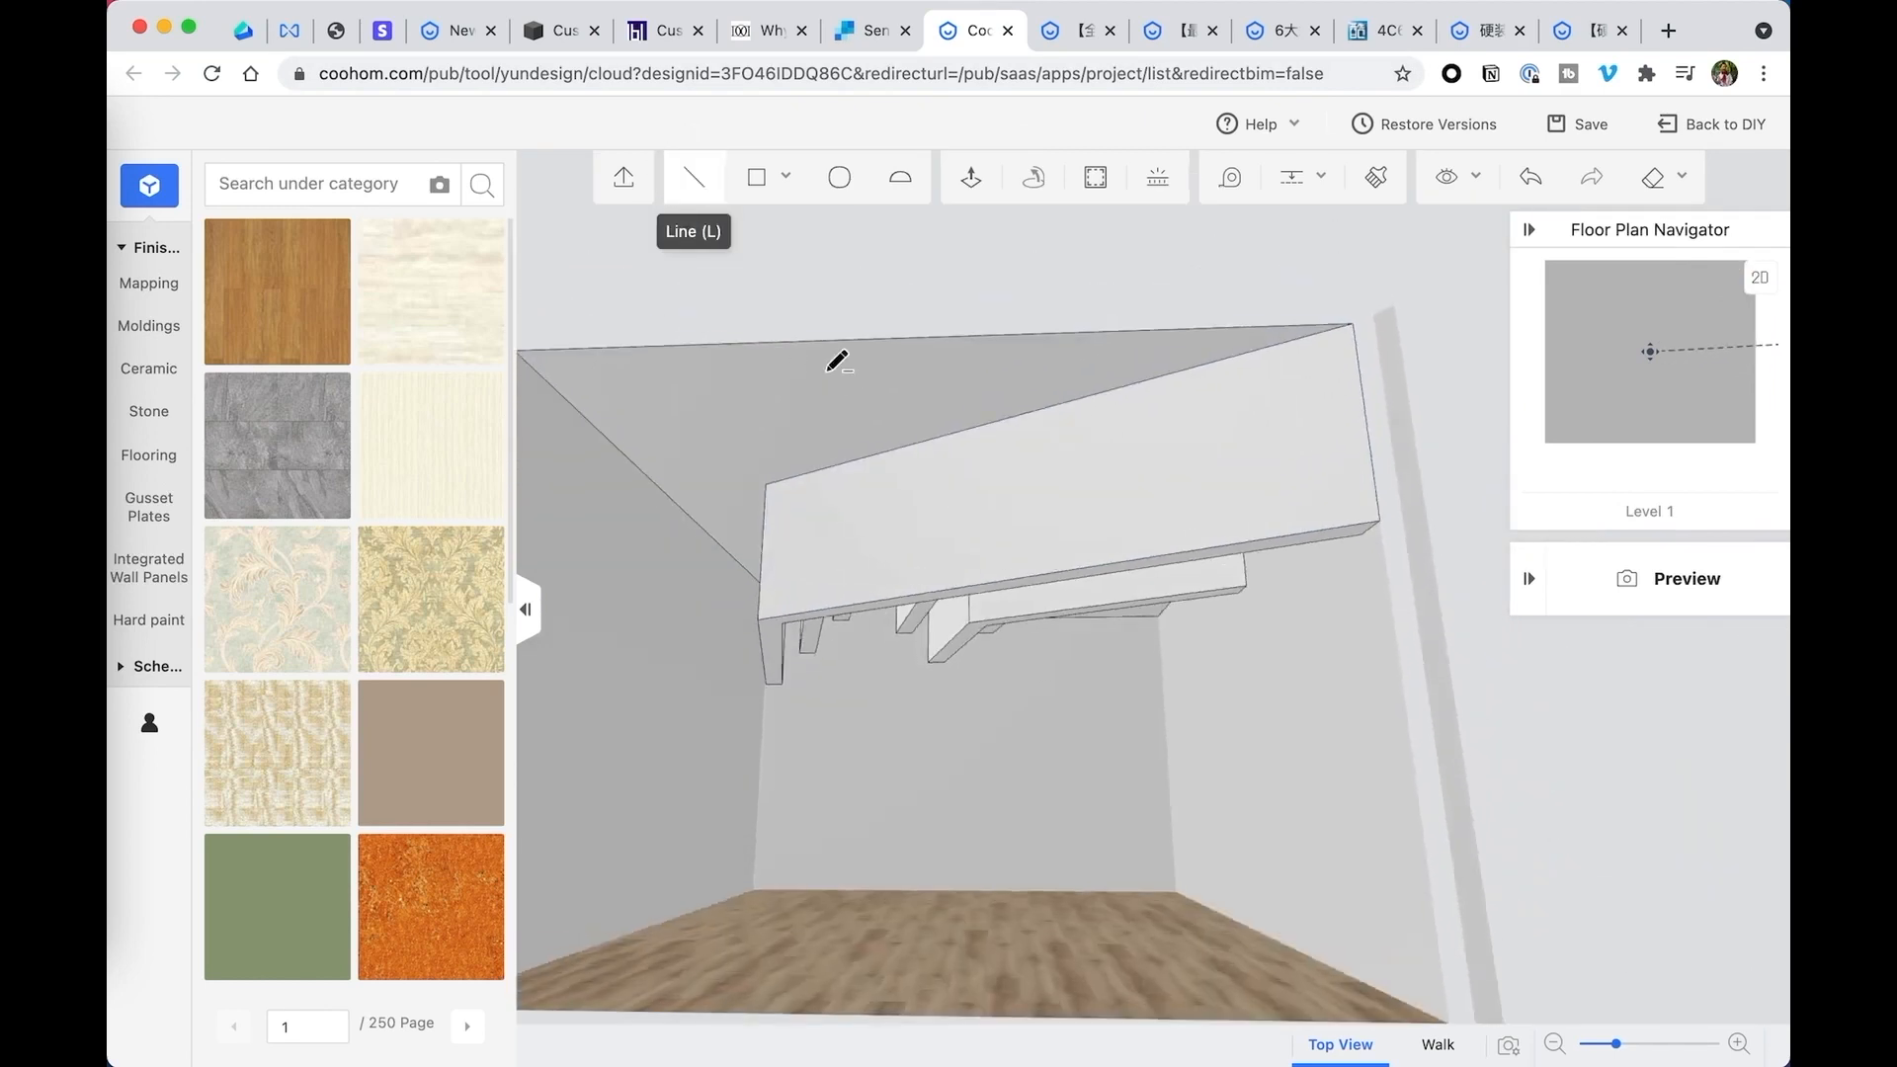
left_click(766, 594)
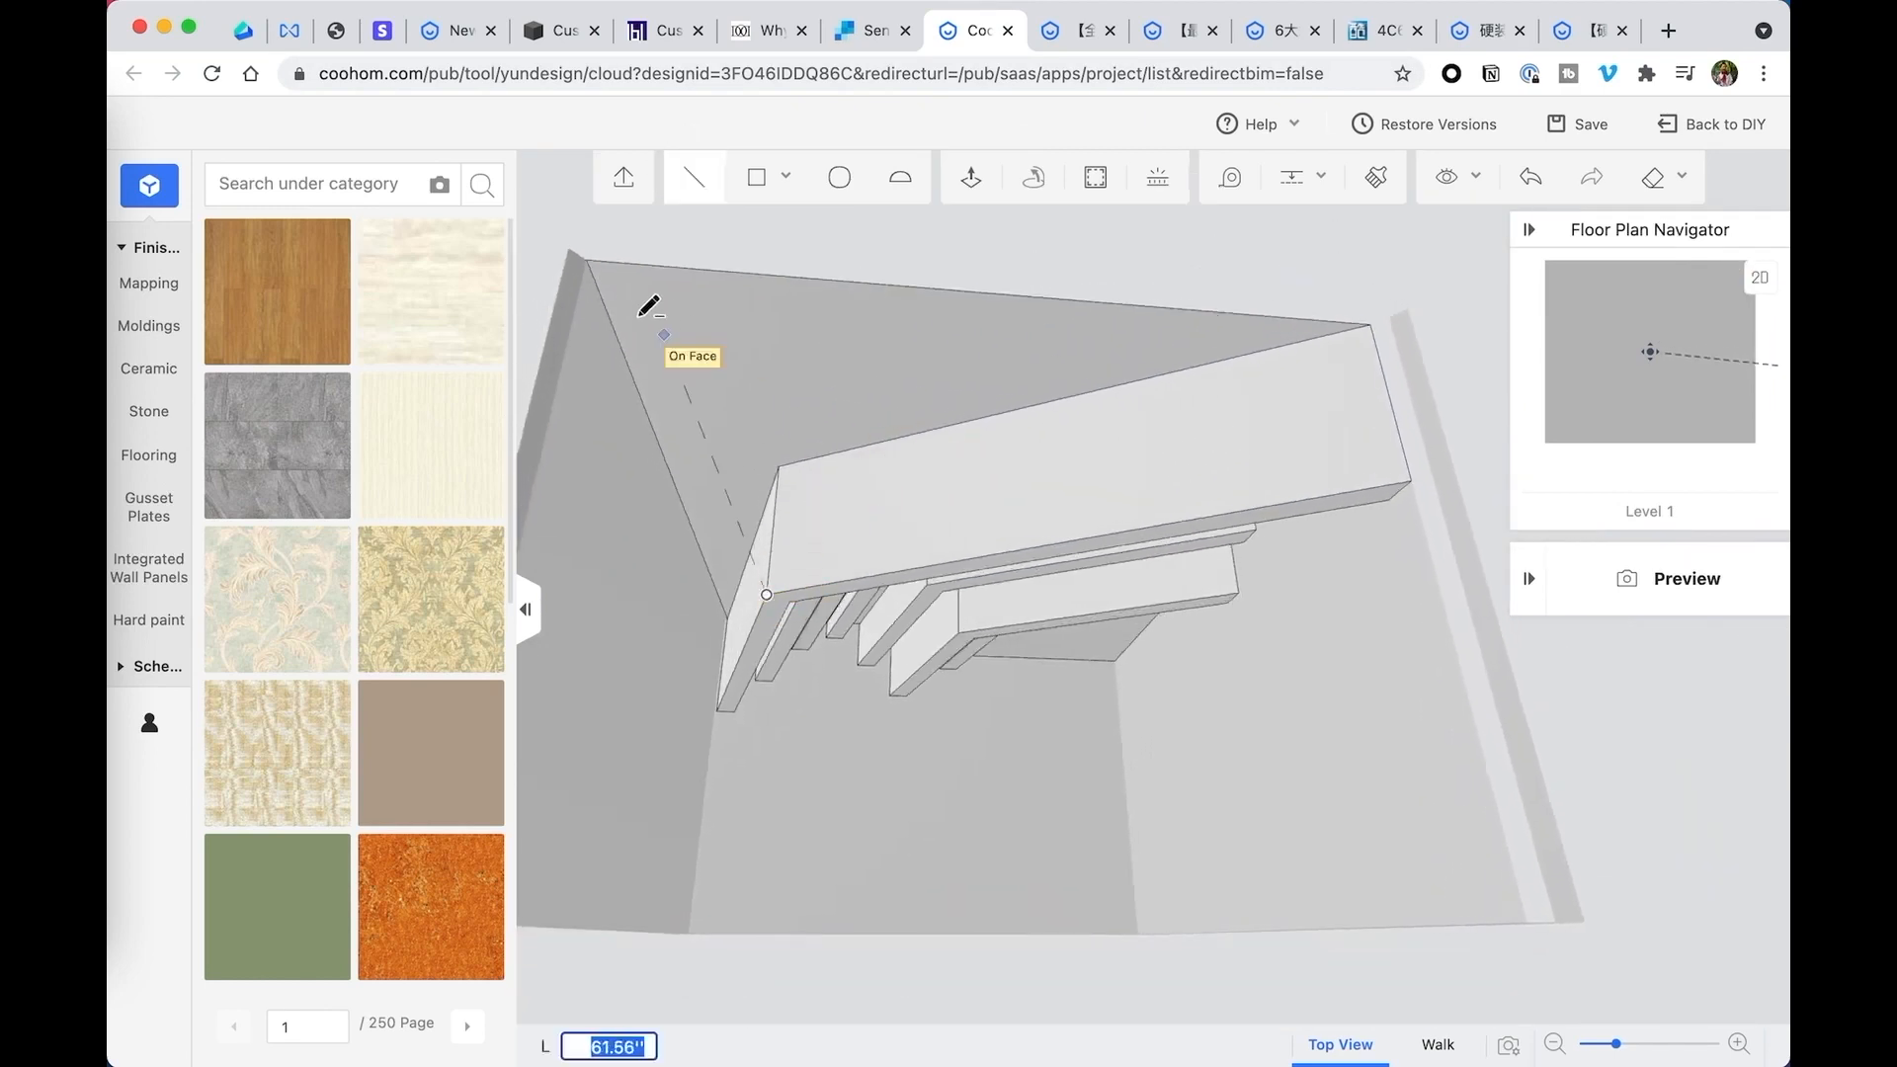
left_click(587, 259)
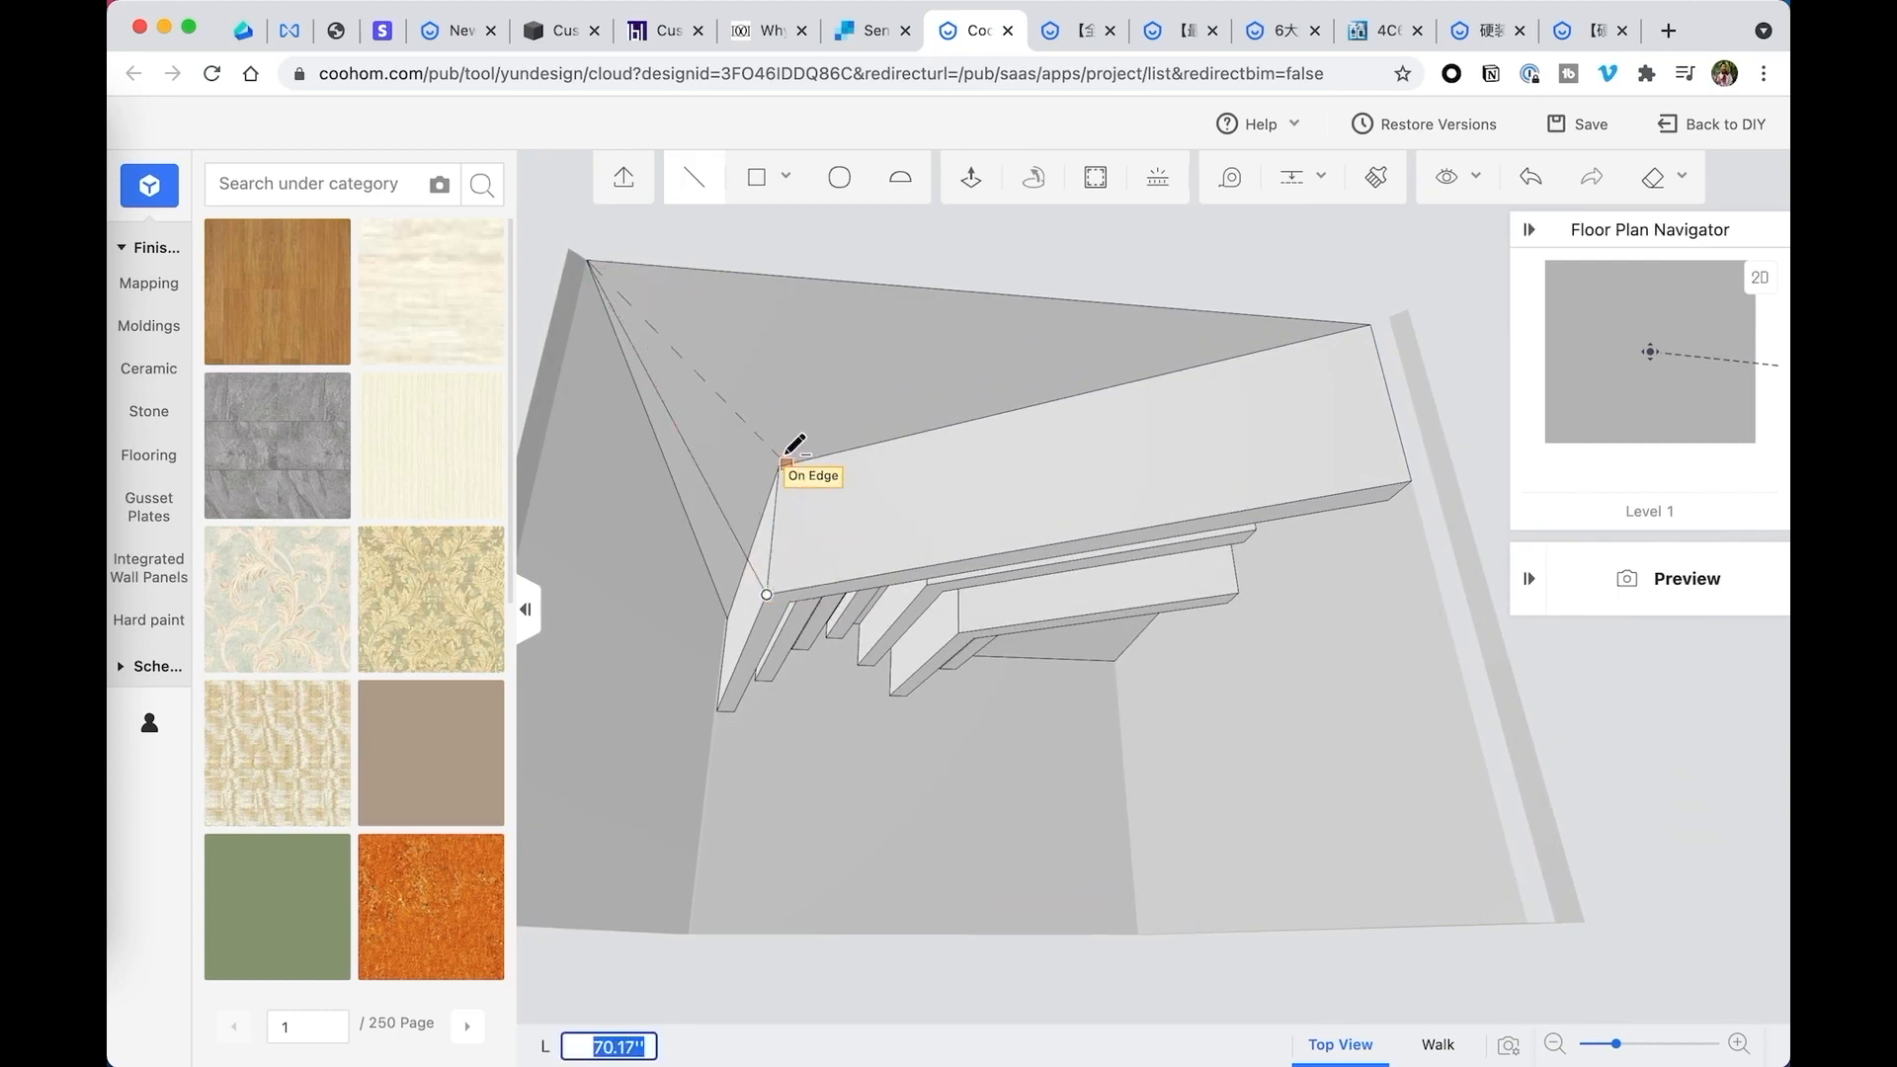
left_click(778, 461)
left_click(767, 594)
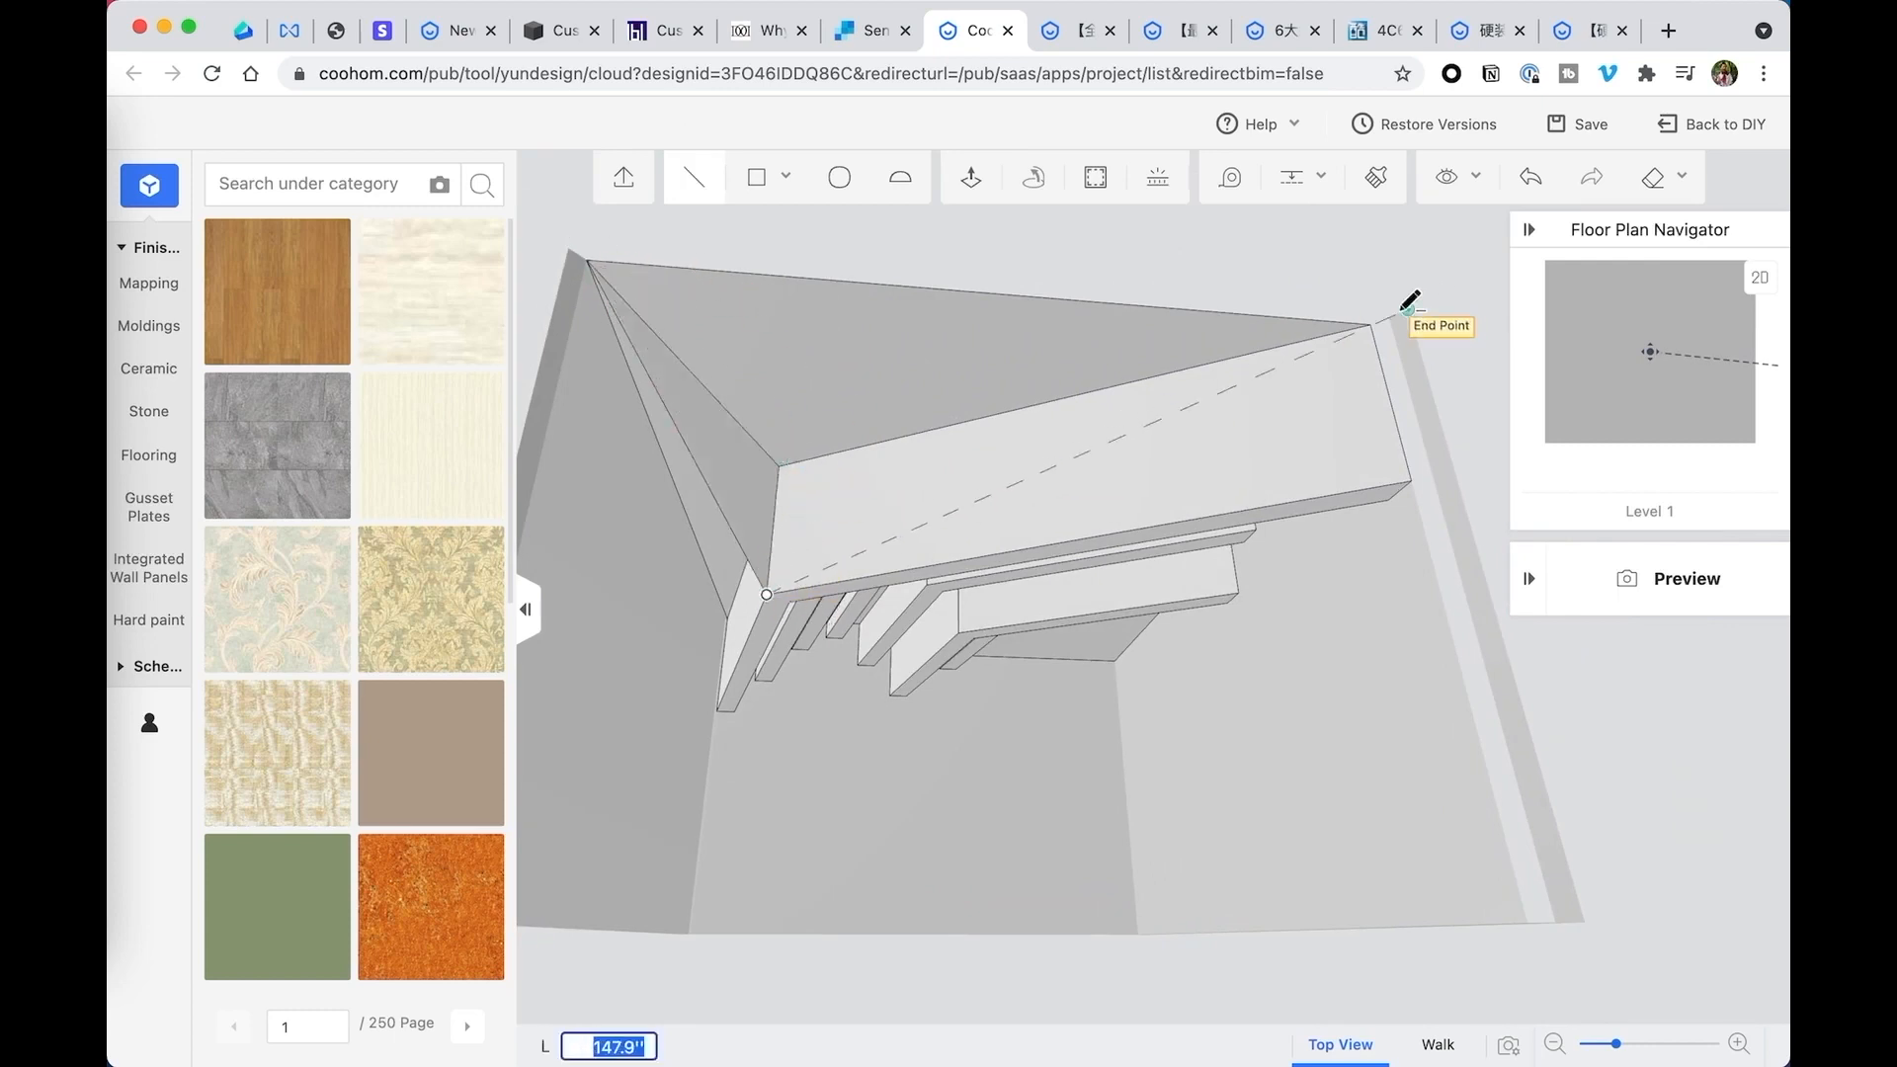
left_click(1376, 322)
- Draw a line across the outermost beam's side face from its lower end corner to the sloped triangle's edge
mouse_move(657, 288)
middle_mouse_down()
mouse_move(848, 382)
mouse_move(874, 415)
mouse_move(1199, 424)
mouse_move(1258, 406)
mouse_move(1199, 382)
mouse_move(1022, 423)
mouse_move(1057, 434)
middle_mouse_up()
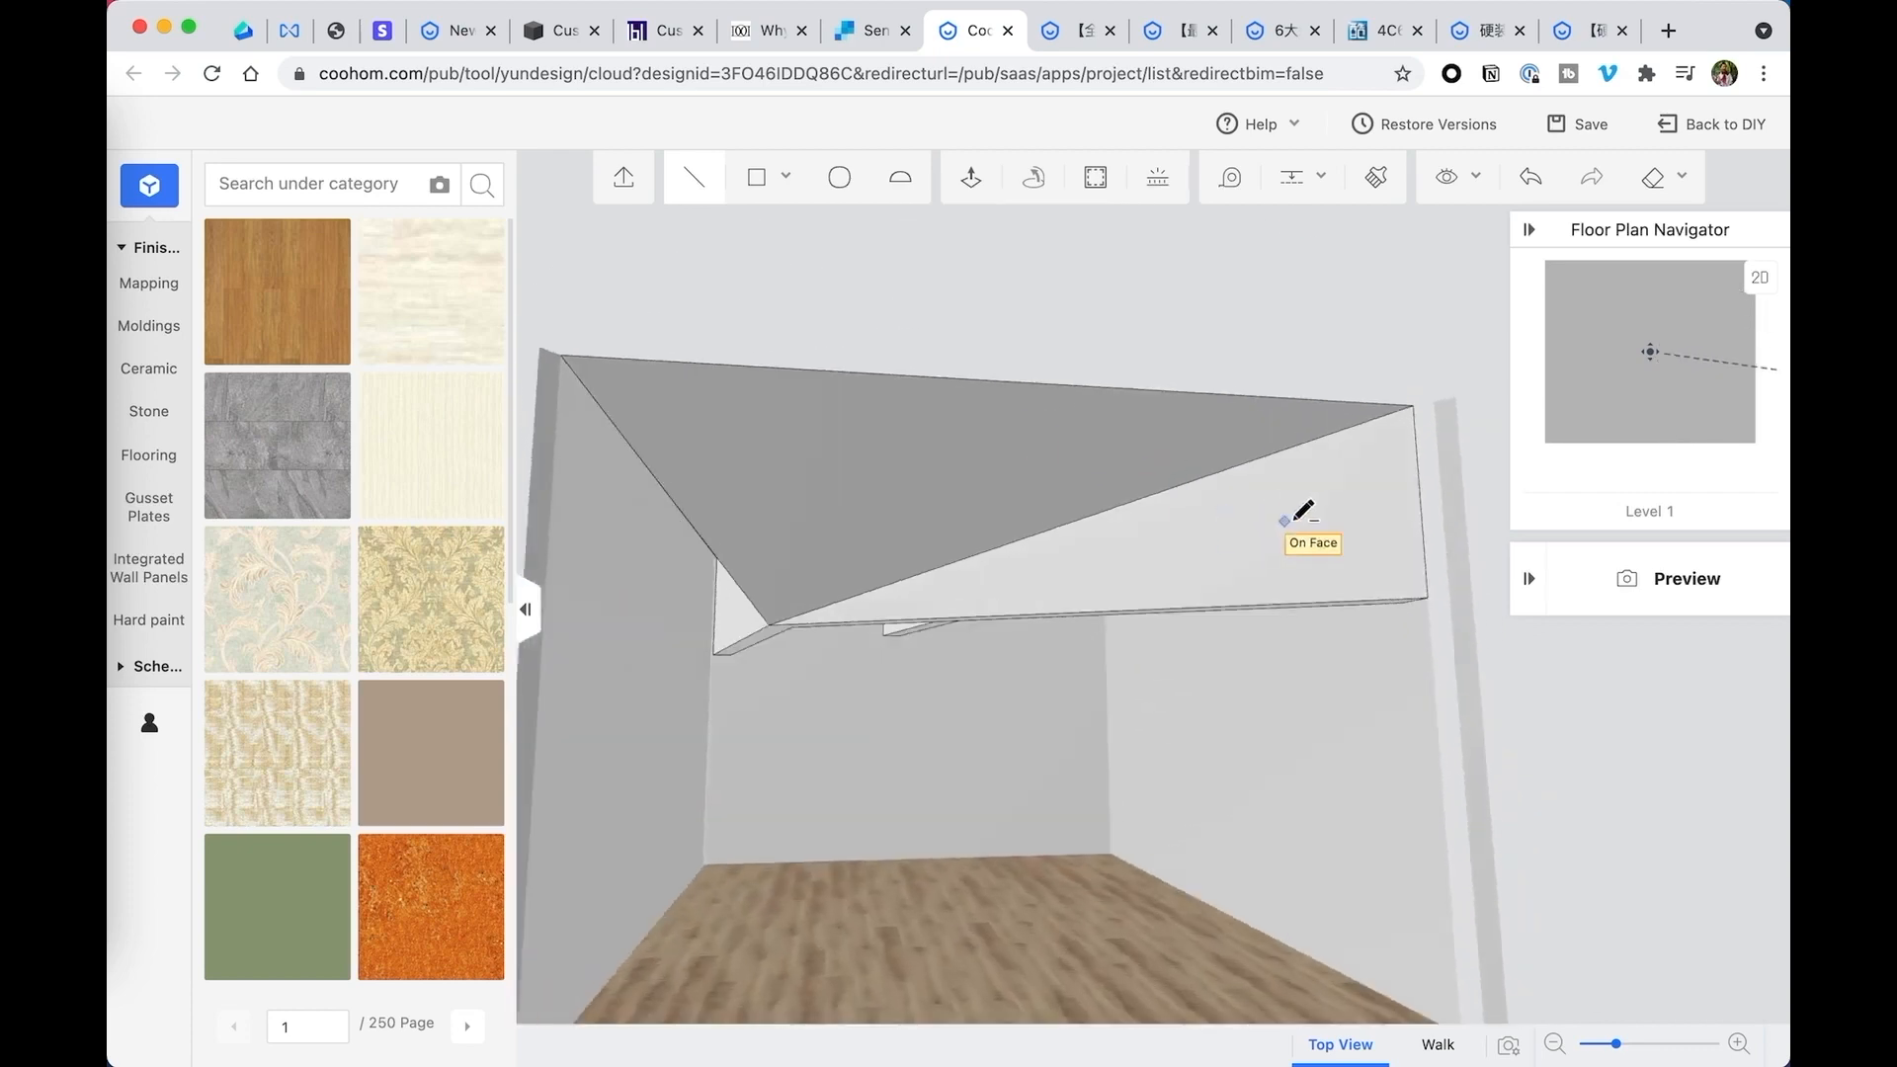
left_click(1428, 598)
left_click(1057, 531)
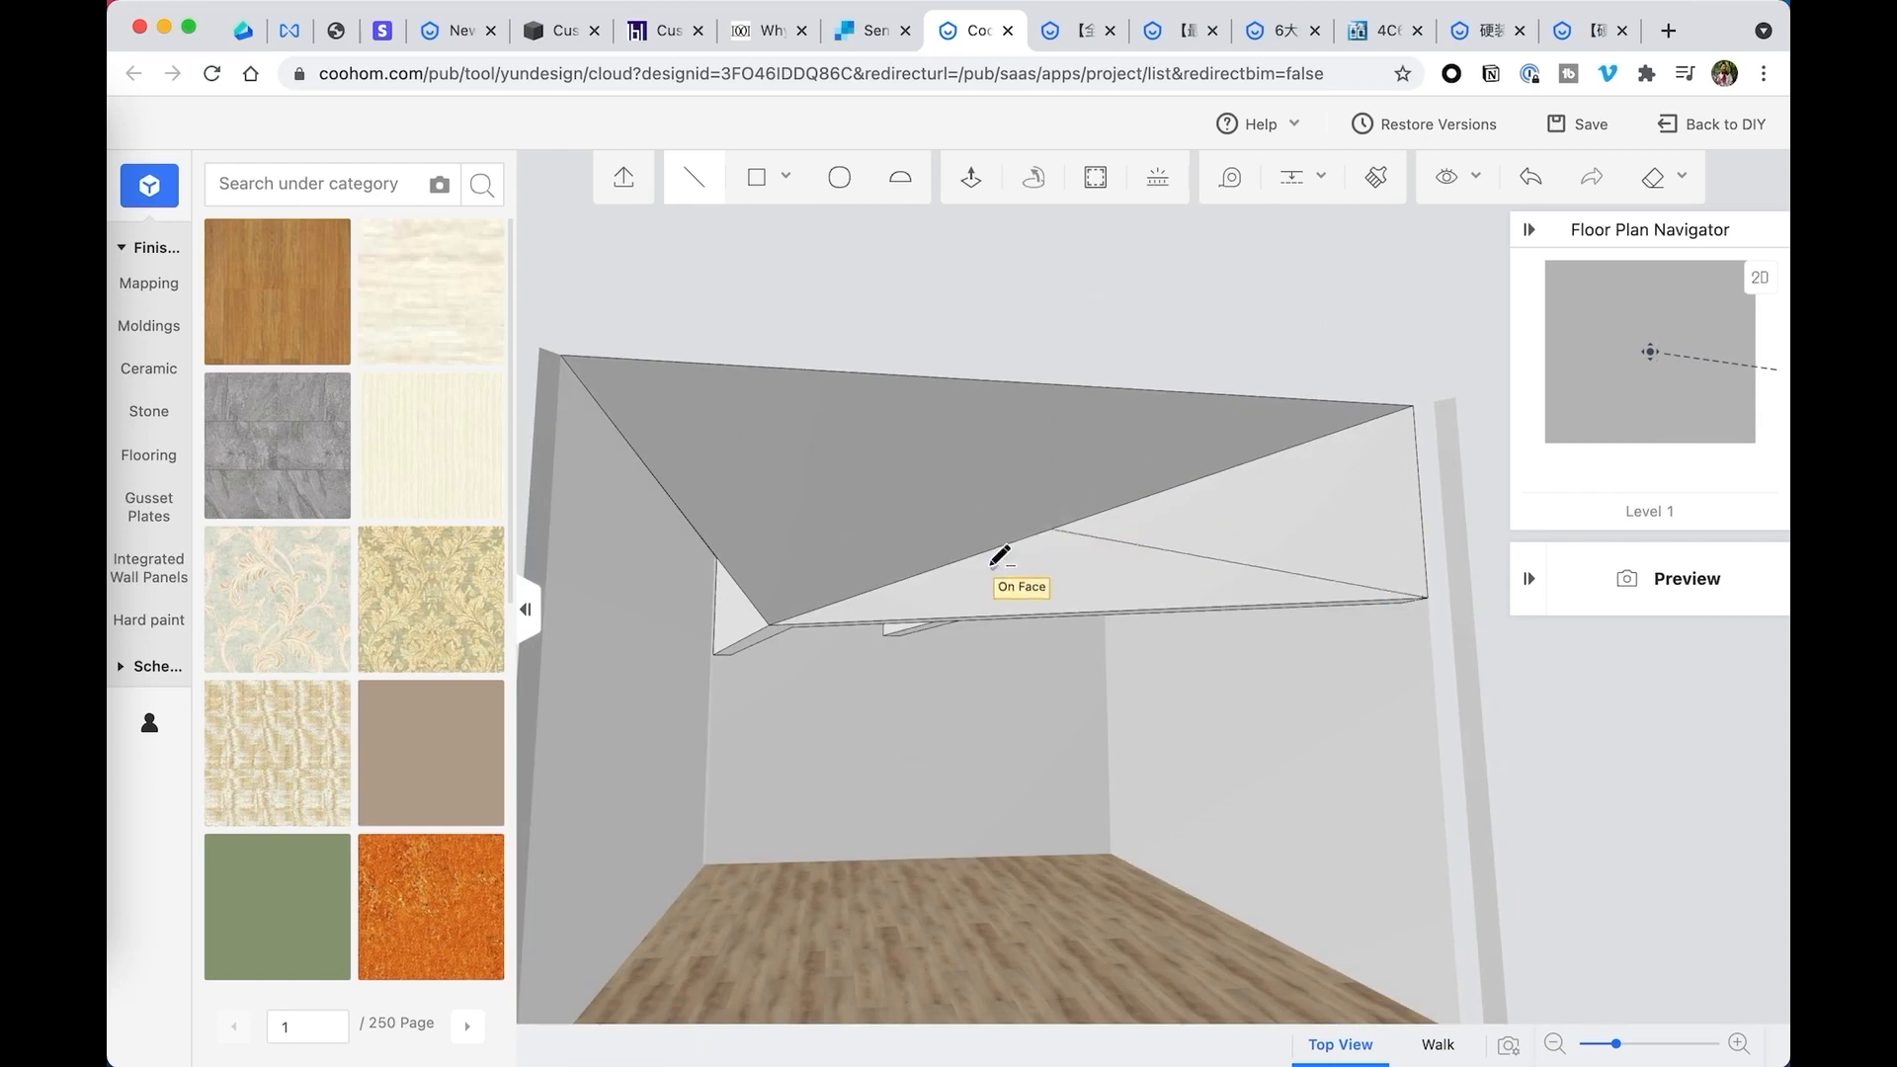
left_click(769, 625)
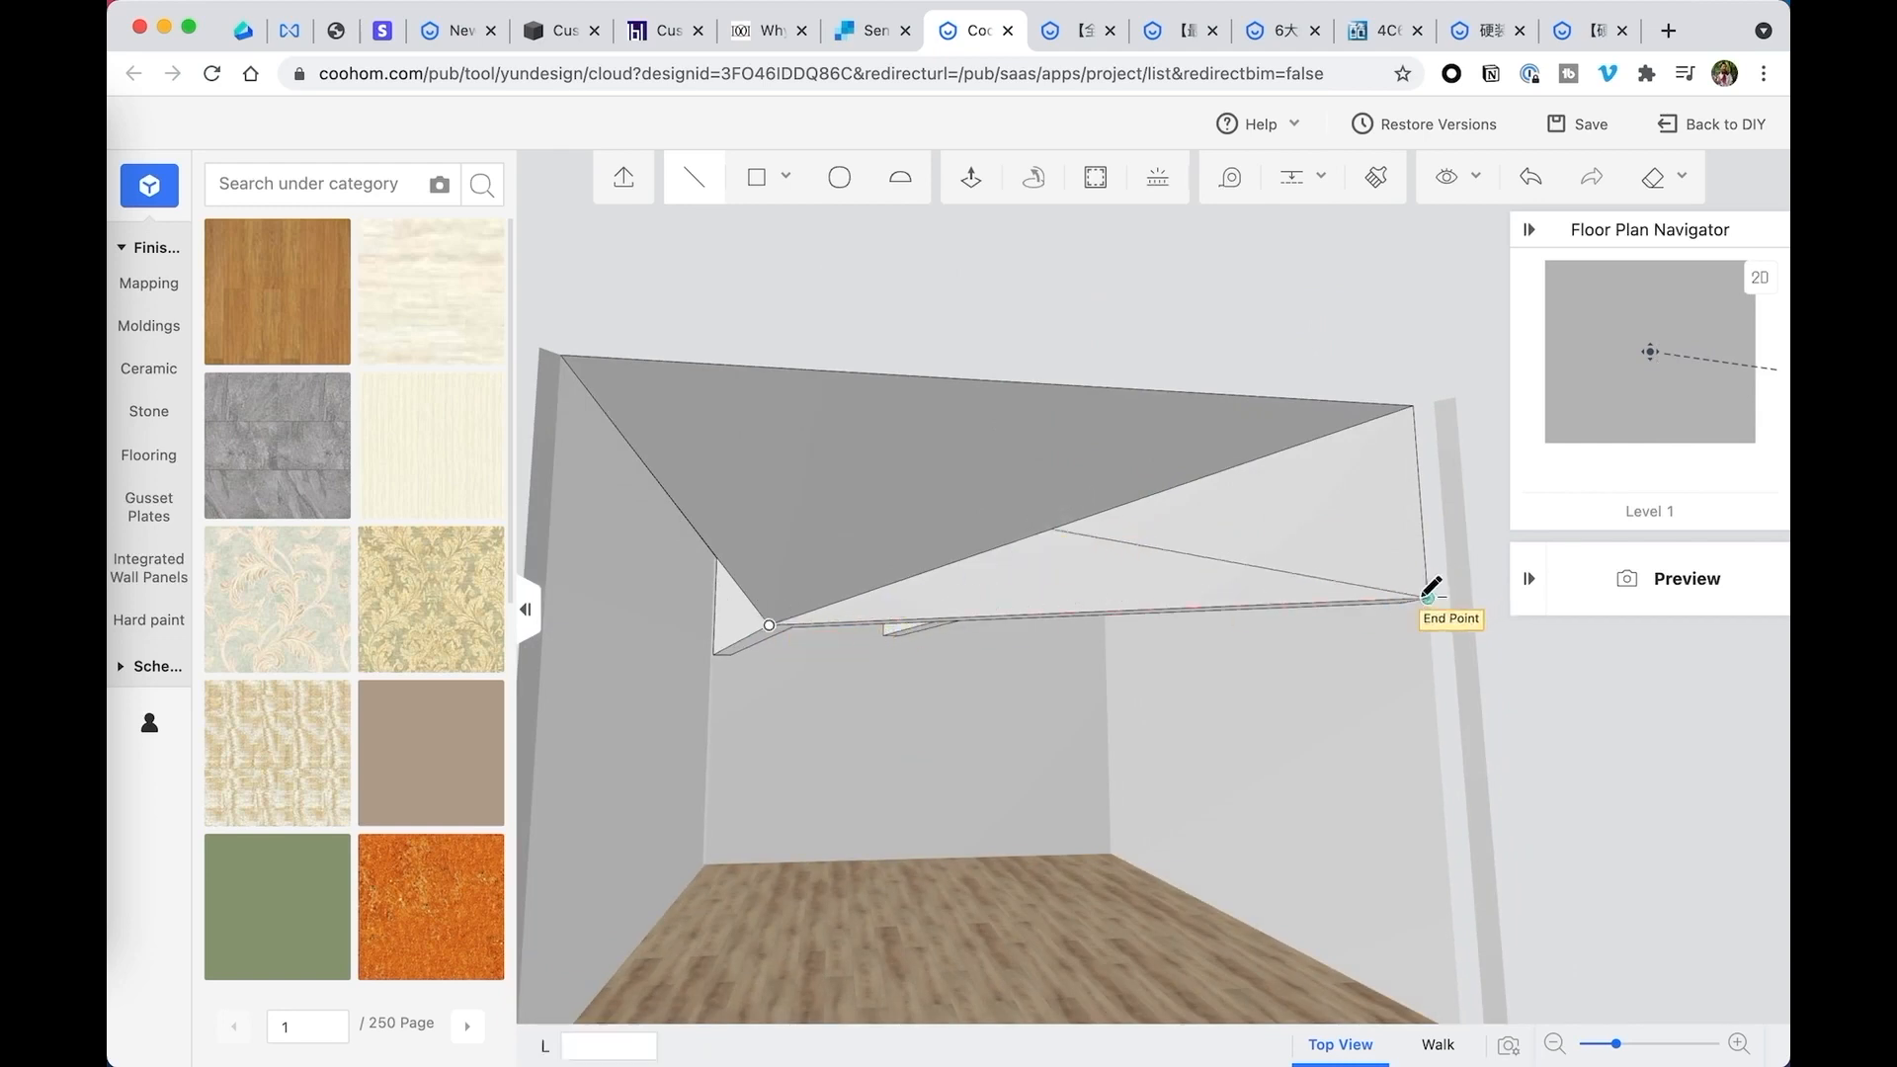
middle_click_drag(1319, 517, 1181, 539)
middle_click_drag(951, 568, 1136, 553)
key("Escape")
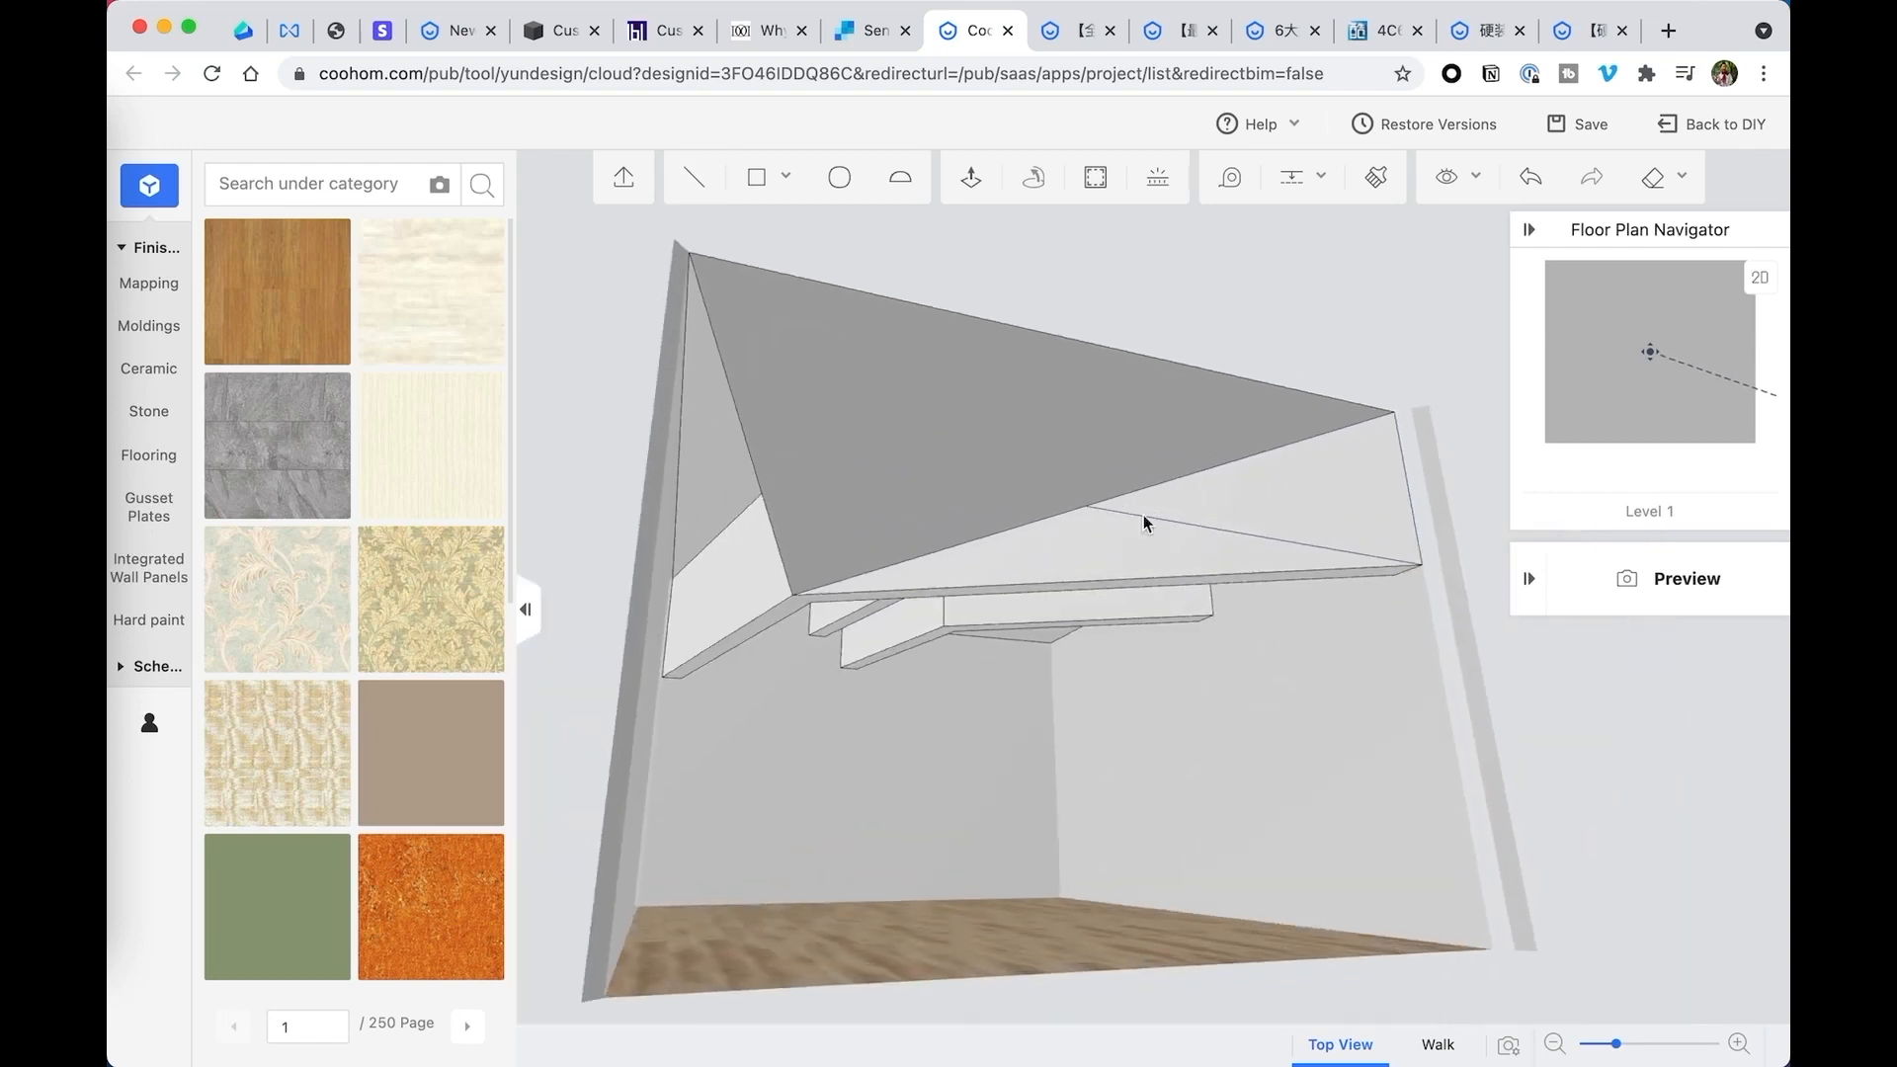